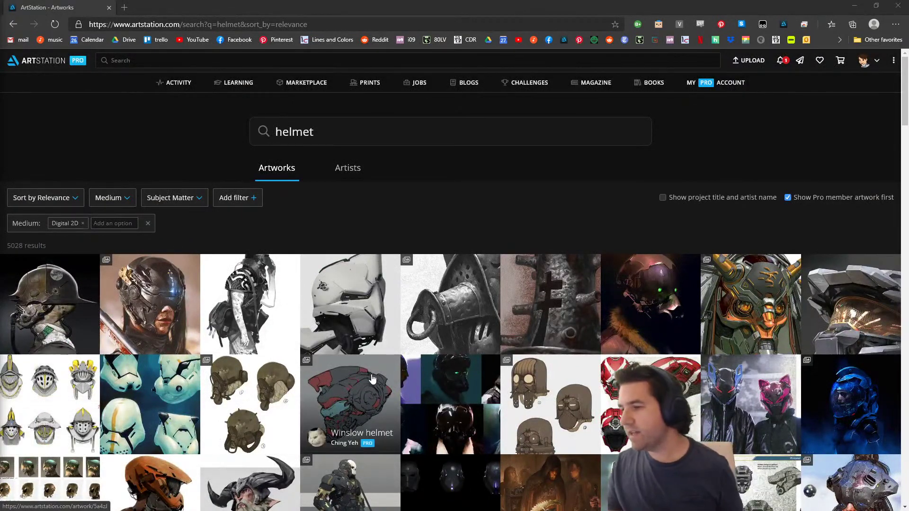
# Step: Restrict the helmet artwork search to the Digital 3D medium and skim the first rows of artworks
pyautogui.click(353, 129)
pyautogui.click(353, 129)
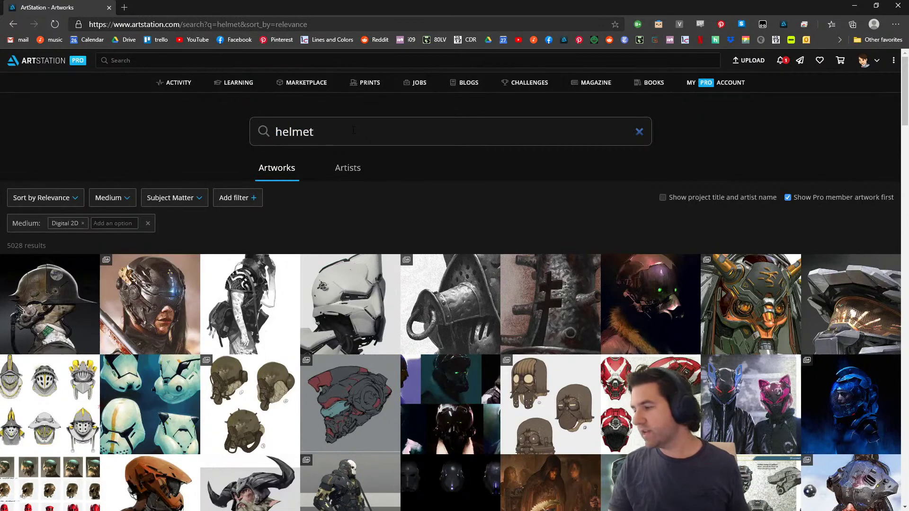
pyautogui.click(128, 201)
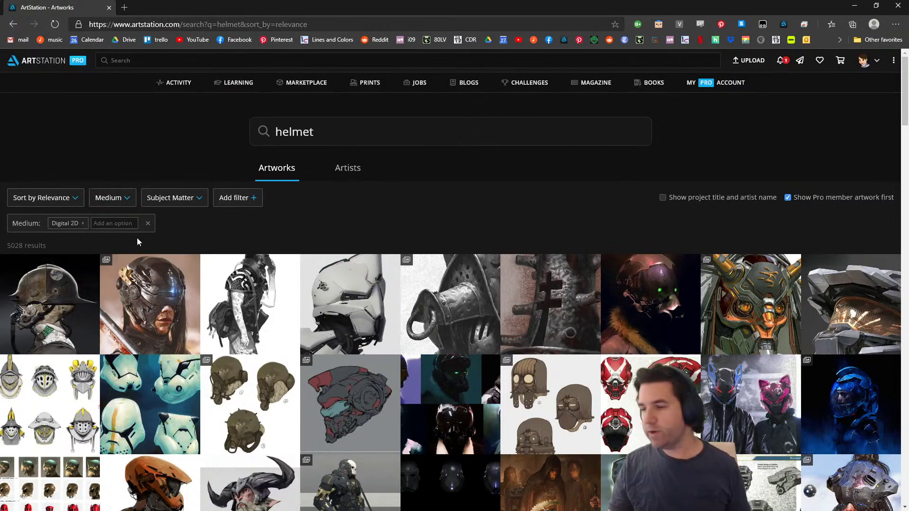
pyautogui.click(122, 201)
pyautogui.click(105, 229)
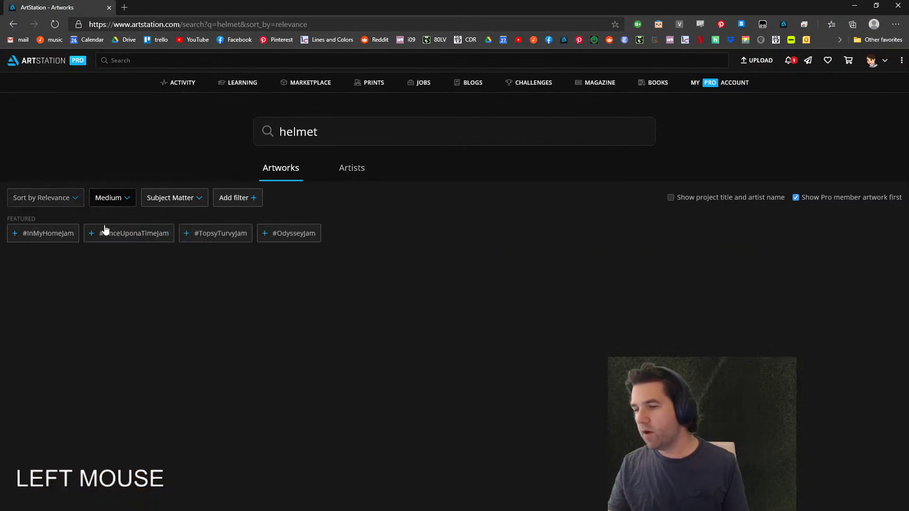
pyautogui.click(112, 199)
pyautogui.click(102, 234)
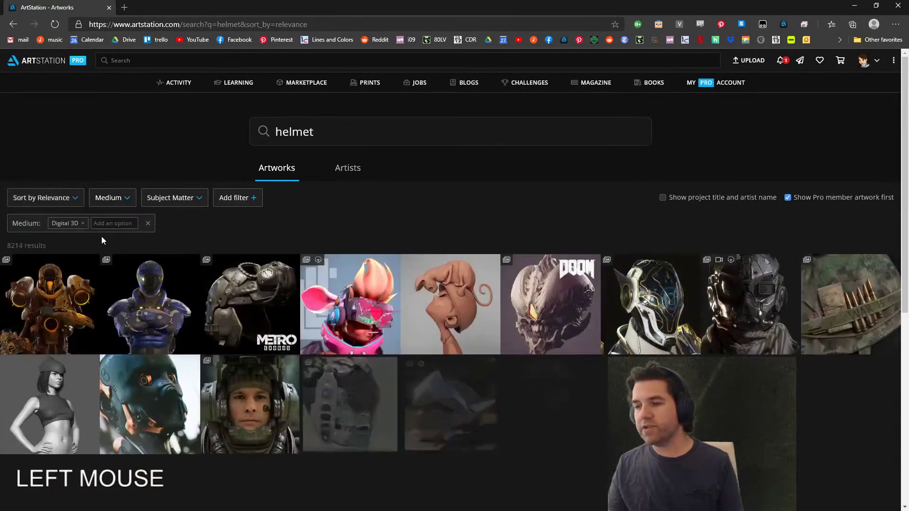
pyautogui.scroll(-3, 150, 307)
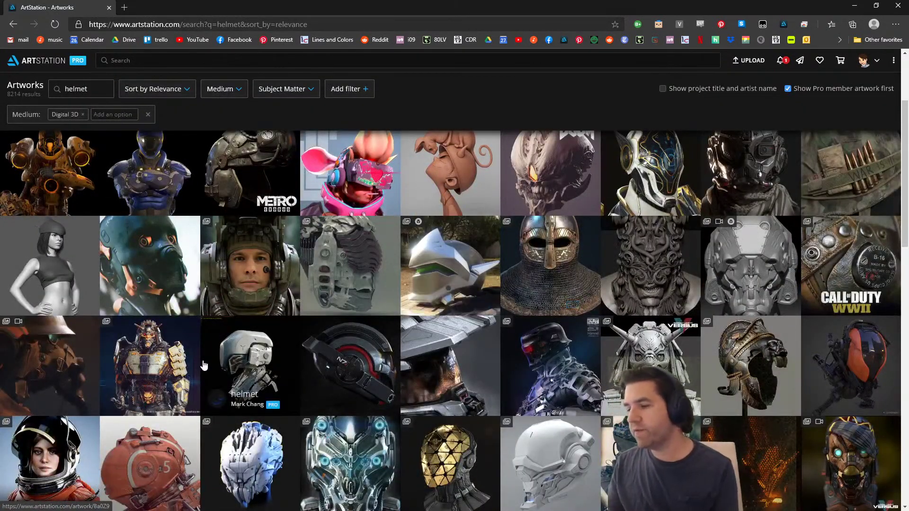
pyautogui.scroll(3, 224, 364)
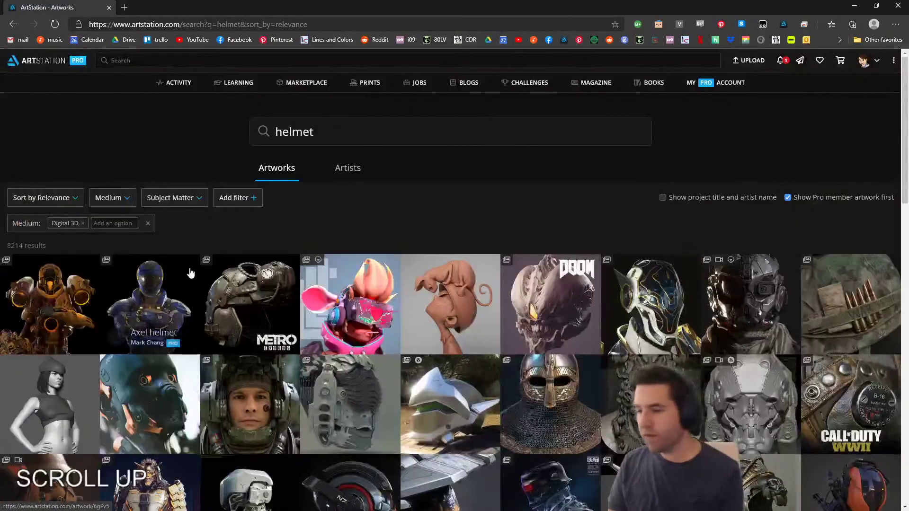
# Step: Set the helmet search's medium filter to Digital 2D only and look over the concept artworks
pyautogui.click(119, 198)
pyautogui.click(118, 218)
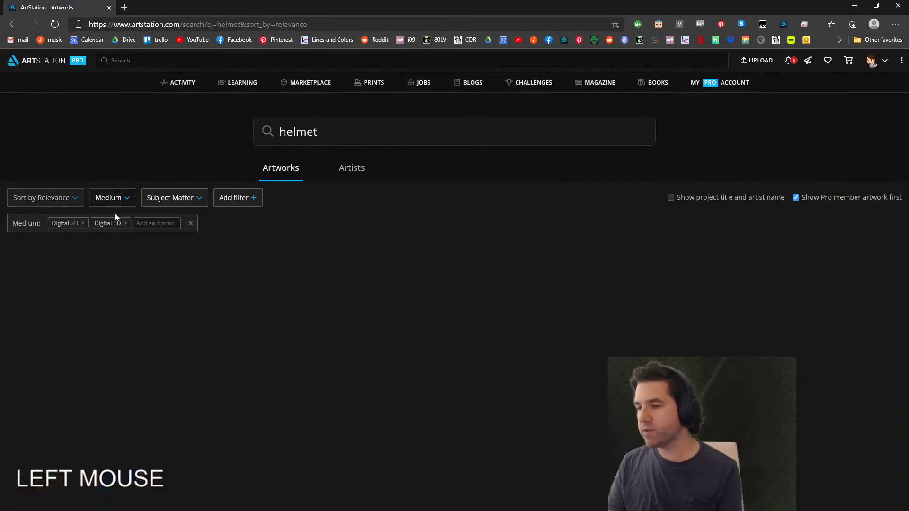
pyautogui.click(115, 235)
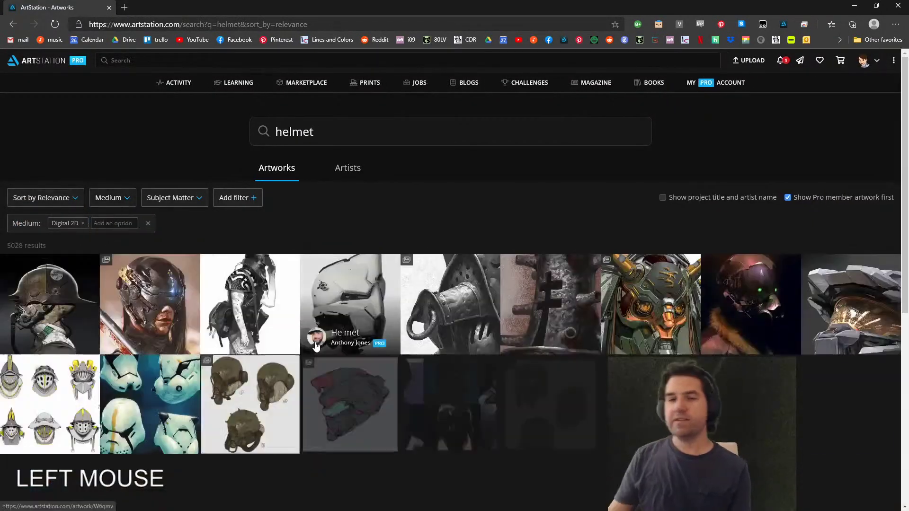
pyautogui.scroll(-3, 331, 312)
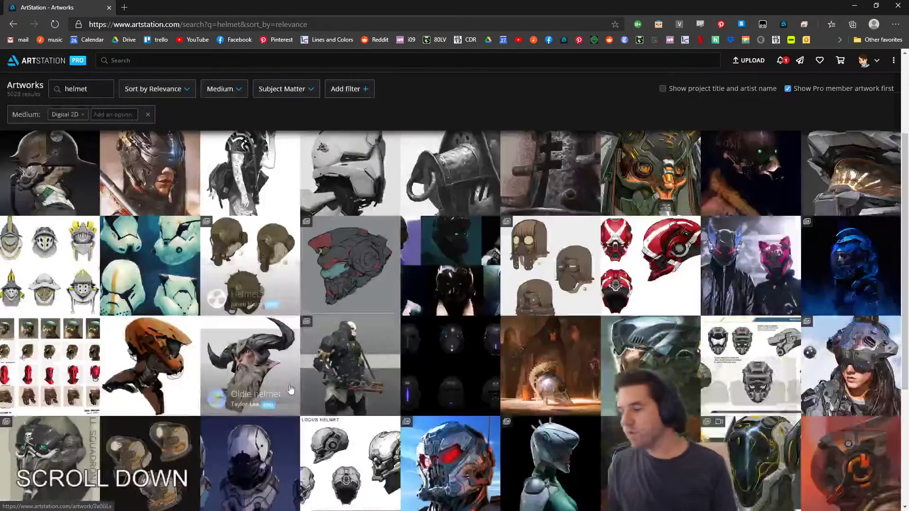
# Step: View the Winslow helmet and Locus Helmet for Halo 4 artworks, returning to the search results after each
pyautogui.click(378, 272)
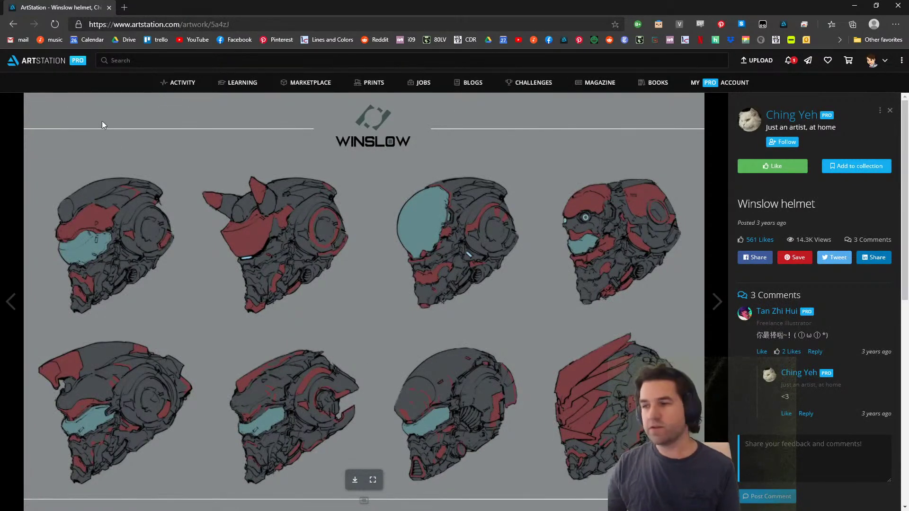
pyautogui.click(13, 24)
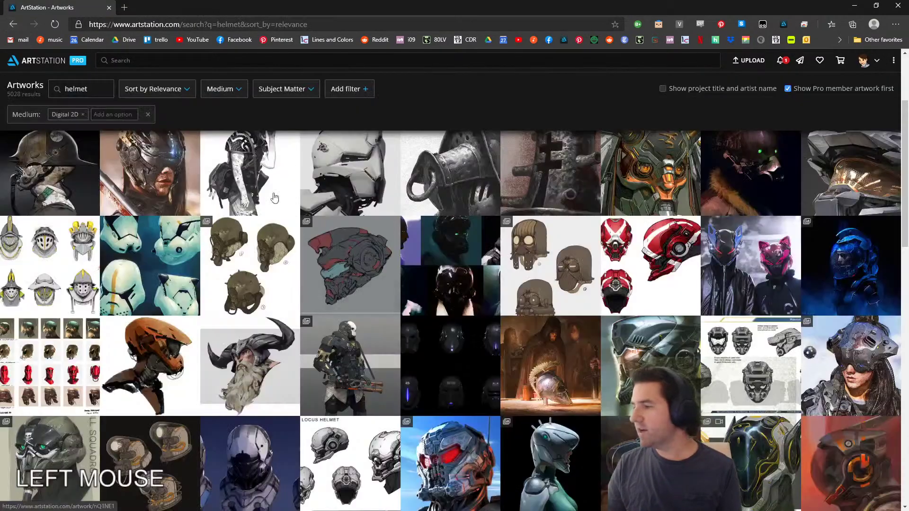
pyautogui.click(634, 249)
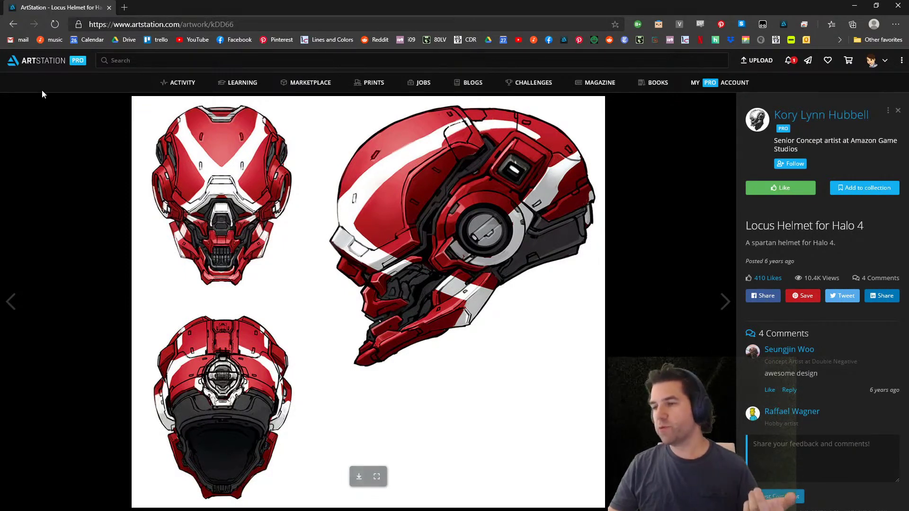
pyautogui.click(13, 24)
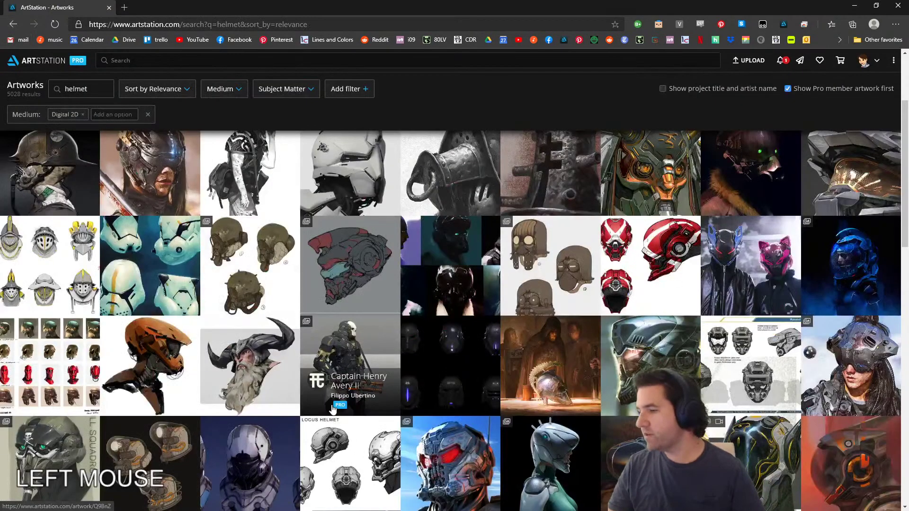
# Step: Browse further down the Digital 2D helmet results for sci-fi helmet design references
pyautogui.scroll(-4, 337, 400)
pyautogui.scroll(-2, 339, 393)
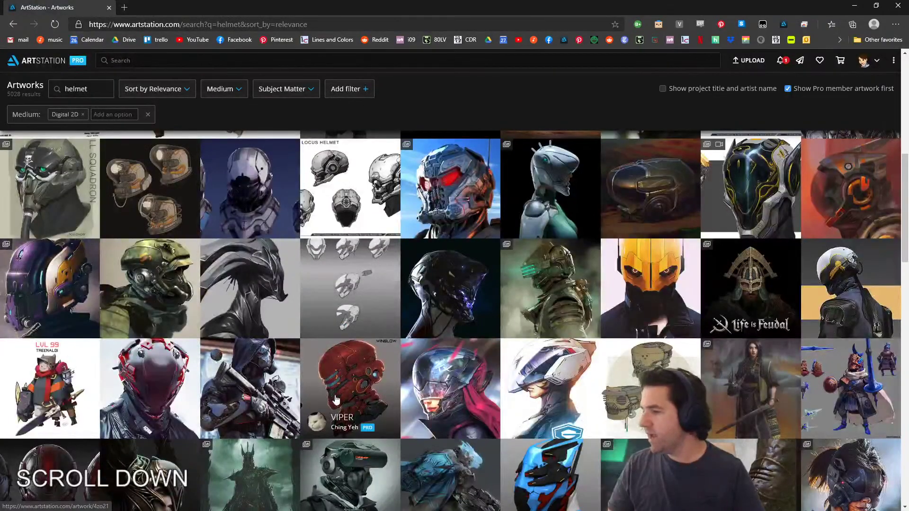
pyautogui.scroll(-3, 339, 393)
pyautogui.scroll(-3, 268, 324)
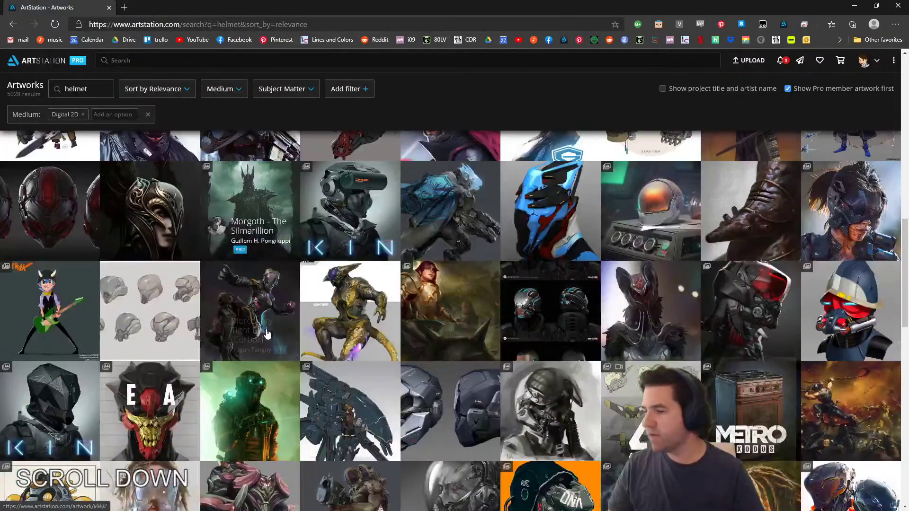
pyautogui.scroll(-4, 277, 355)
pyautogui.scroll(-2, 285, 382)
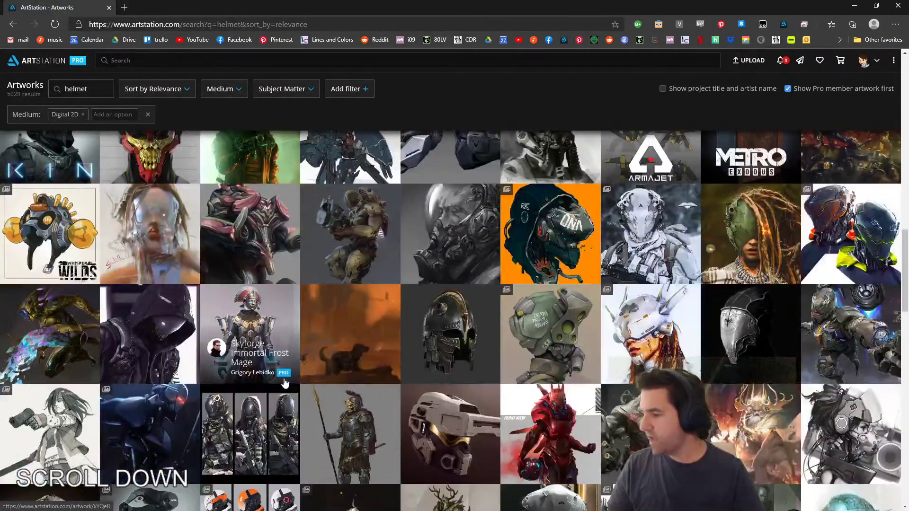
pyautogui.scroll(-2, 303, 360)
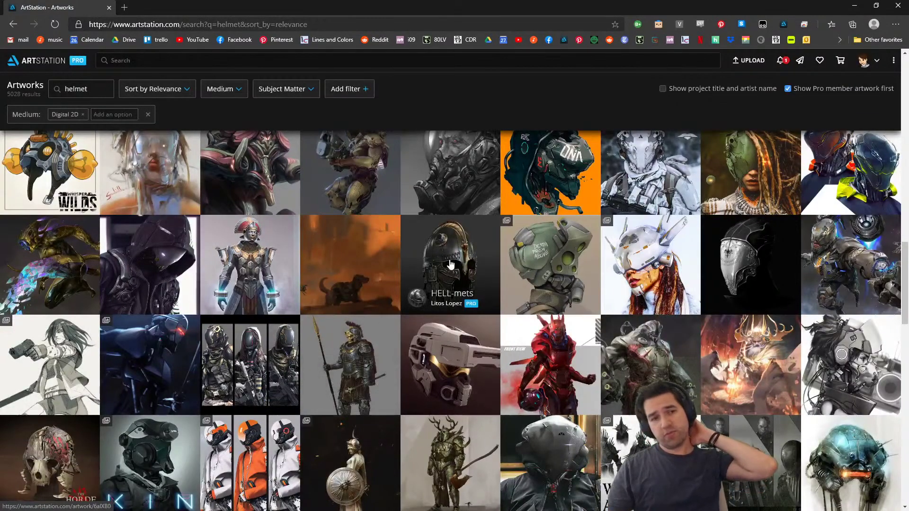
pyautogui.scroll(-6, 395, 375)
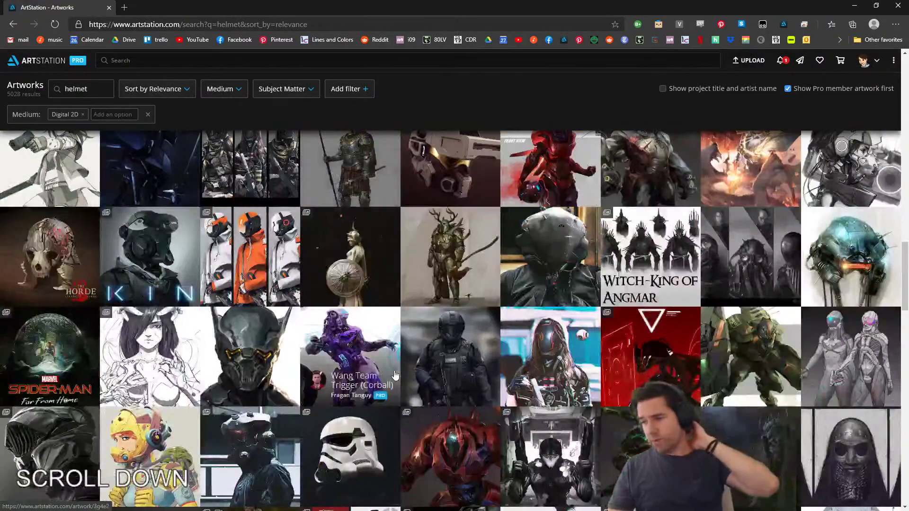
pyautogui.scroll(-2, 395, 375)
pyautogui.scroll(-3, 395, 375)
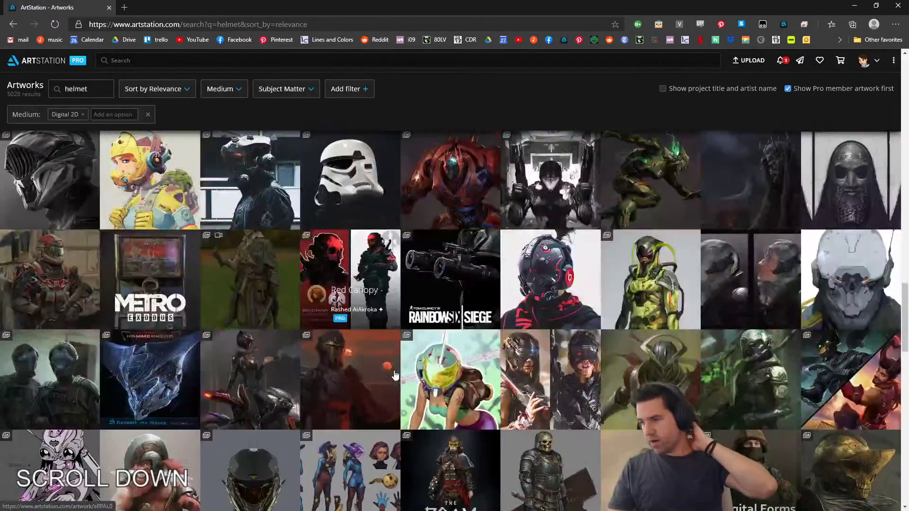
# Step: View the Sci-fi helmet practice artwork, a white-domed skull-like helmet, and return to the search results
pyautogui.scroll(5, 425, 362)
pyautogui.click(848, 350)
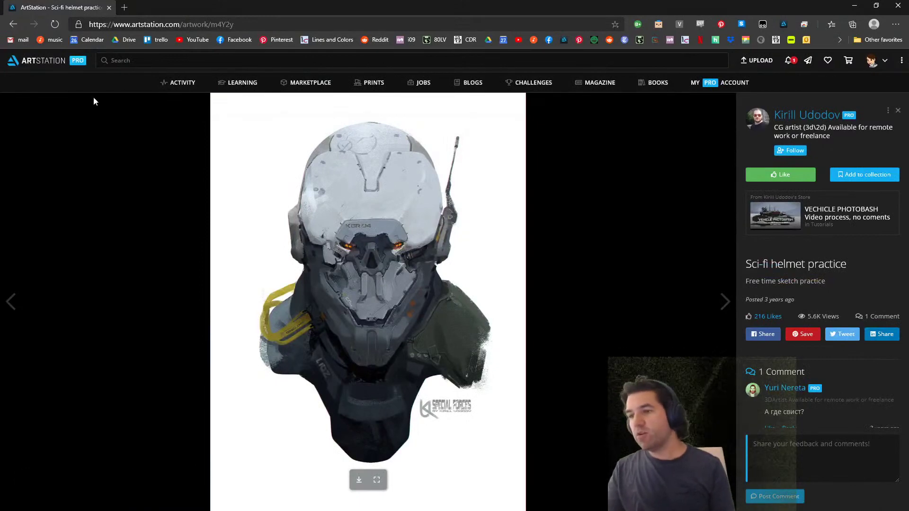
pyautogui.click(13, 25)
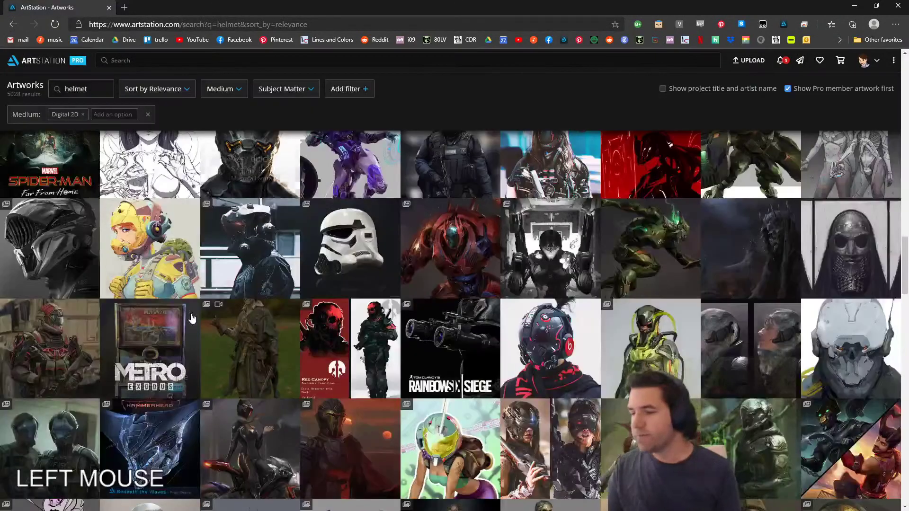
# Step: Filter the helmet search by Digital 3D in place of Digital 2D
pyautogui.scroll(-4, 392, 382)
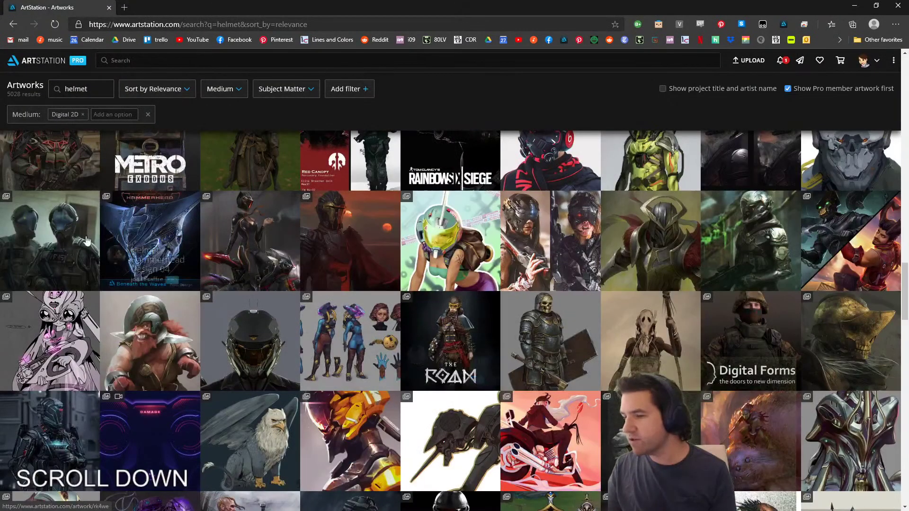
pyautogui.scroll(6, 449, 338)
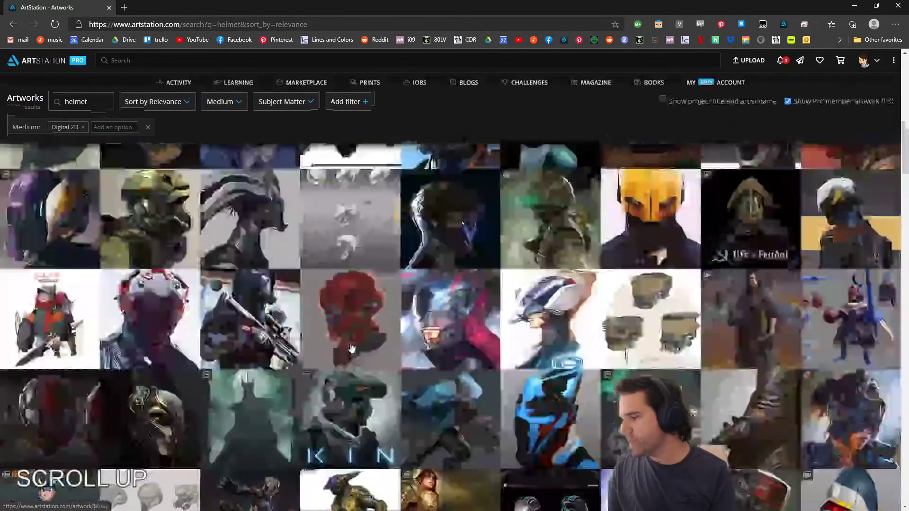
pyautogui.scroll(-2, 350, 250)
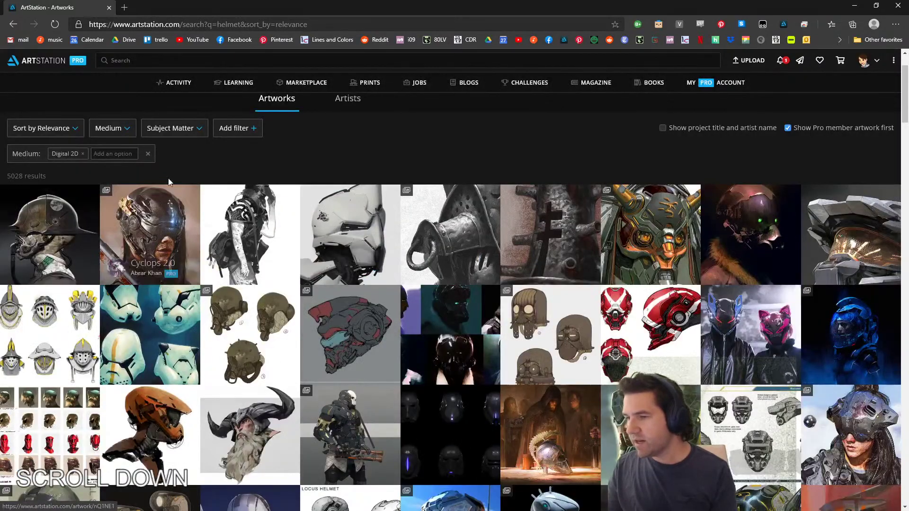
pyautogui.scroll(2, 142, 172)
pyautogui.click(121, 198)
pyautogui.click(116, 234)
pyautogui.click(102, 219)
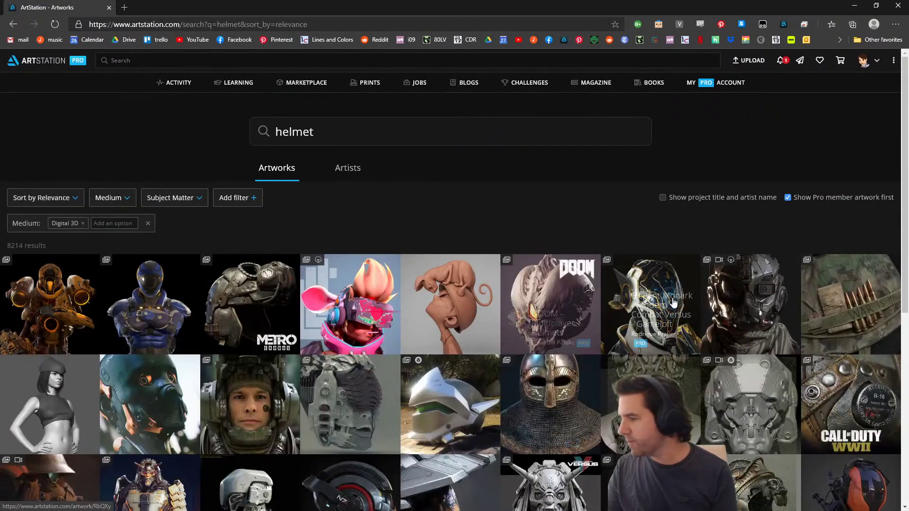
# Step: View the Helmet Test Asset artwork, return to the results and browse more of the 3D helmets
pyautogui.click(772, 407)
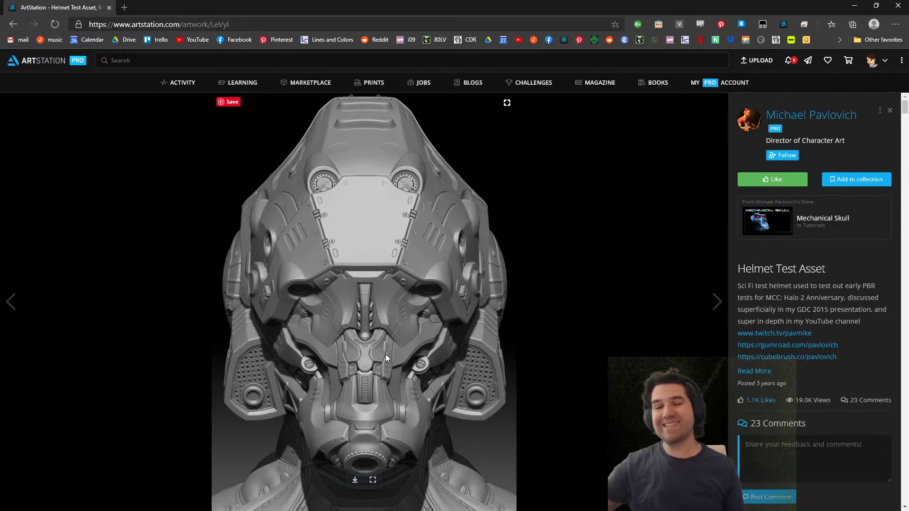
pyautogui.click(14, 25)
pyautogui.scroll(-7, 283, 246)
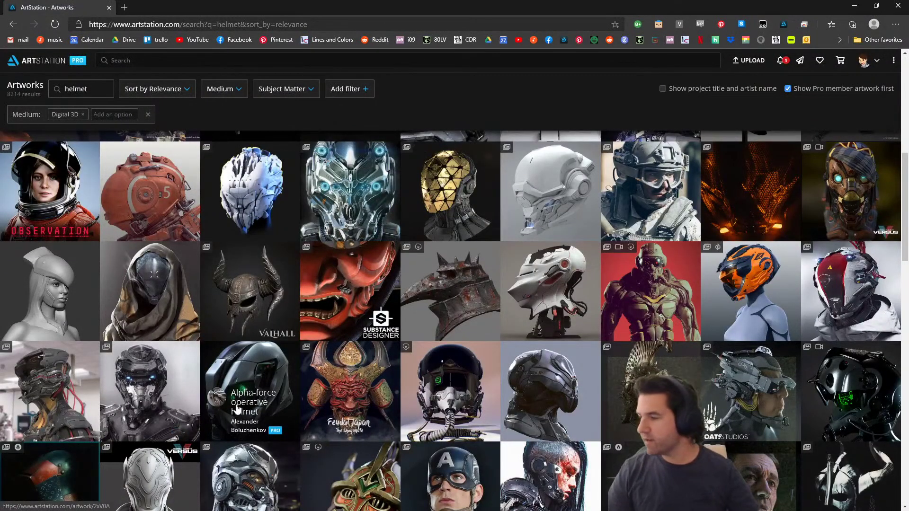
pyautogui.scroll(-1, 237, 408)
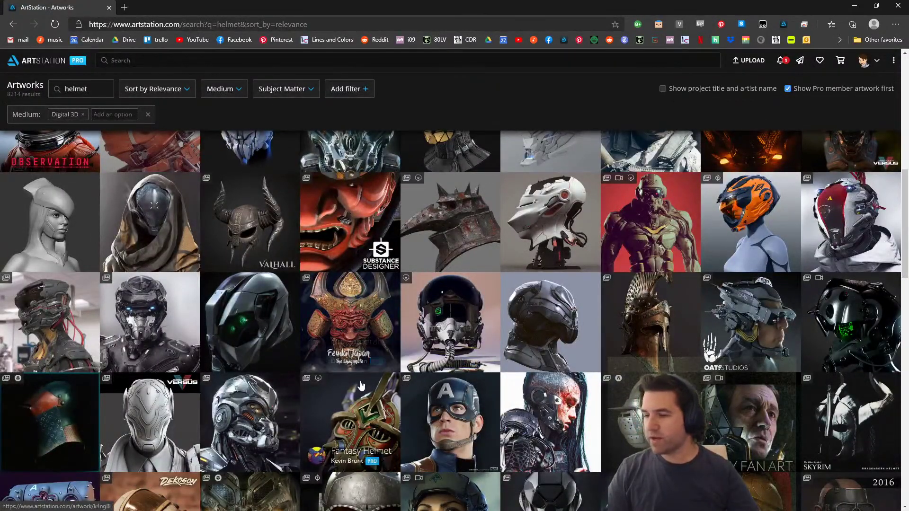
pyautogui.scroll(10, 361, 386)
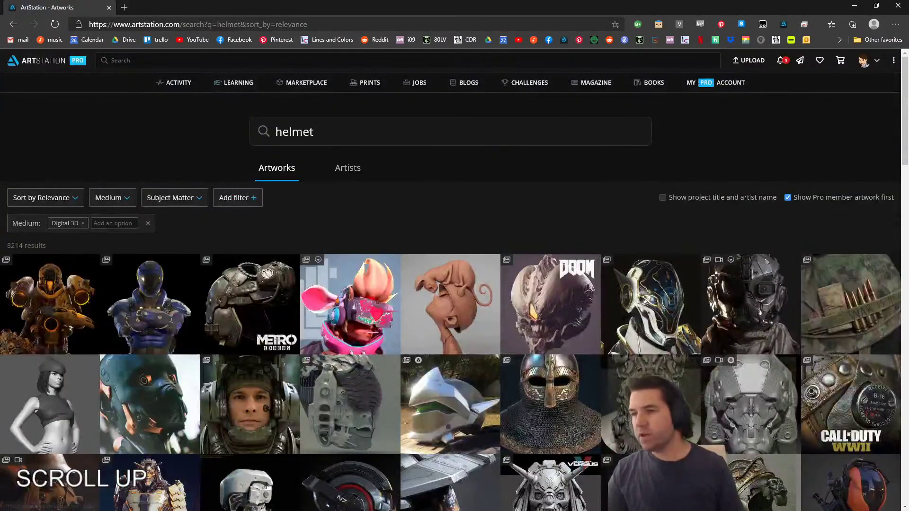
# Step: Switch to the Destiny: Exo 01 artwork and examine its helmet renders from different angles and in different colours
pyautogui.moveTo(0, 161); pyautogui.dragTo(352, 7)
pyautogui.scroll(-12, 265, 300)
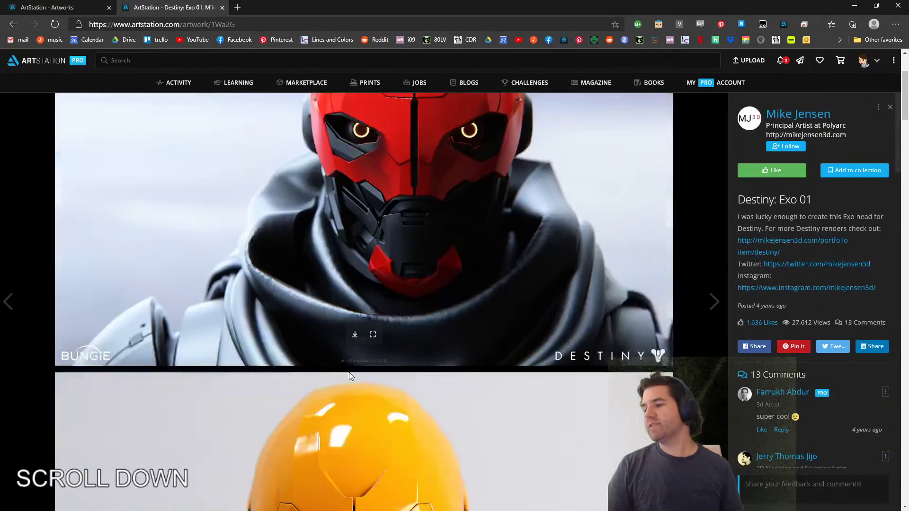
pyautogui.scroll(-15, 349, 373)
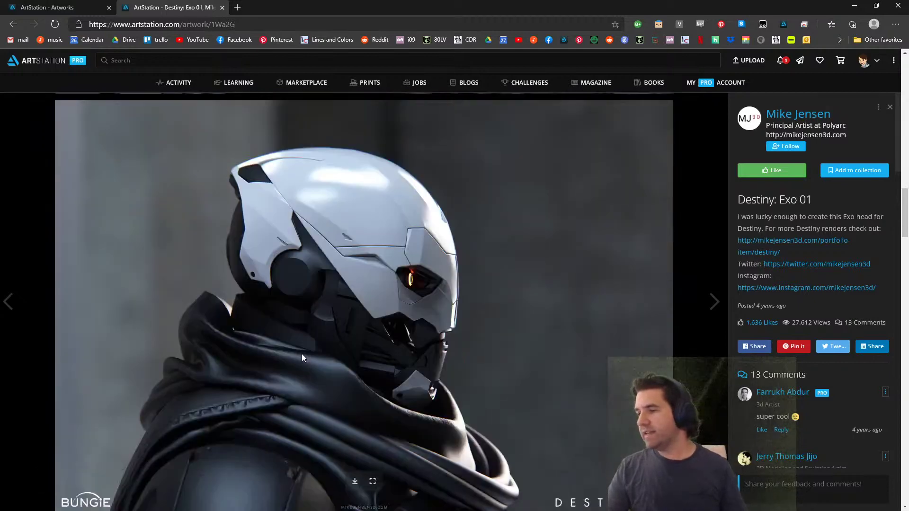
pyautogui.scroll(-3, 260, 313)
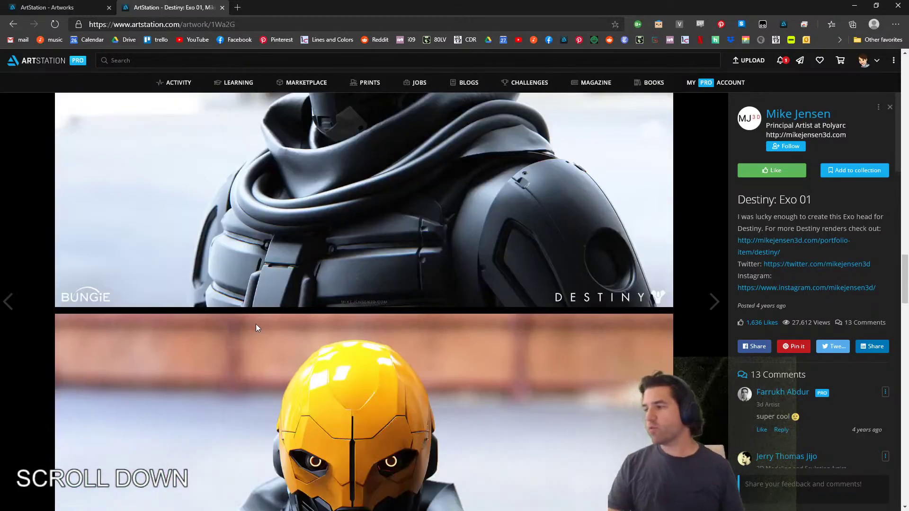
pyautogui.scroll(-4, 255, 324)
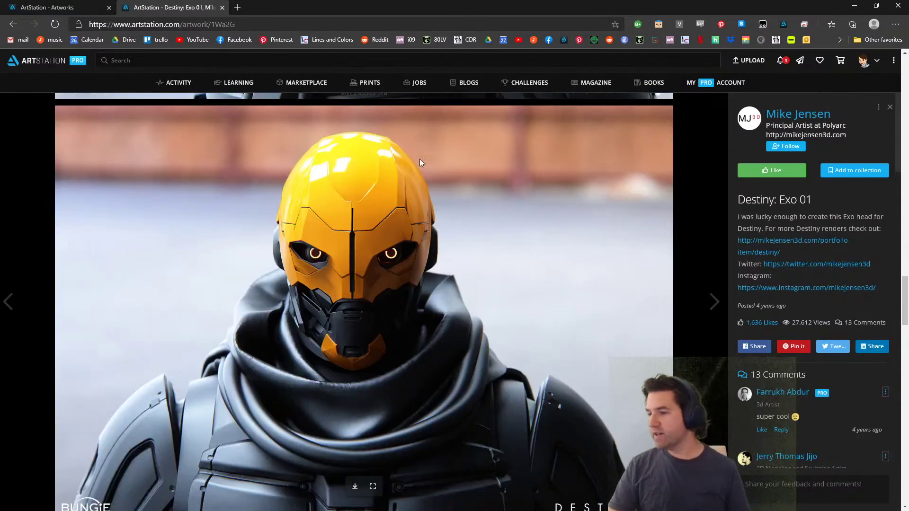
pyautogui.scroll(-9, 425, 348)
pyautogui.scroll(-3, 428, 354)
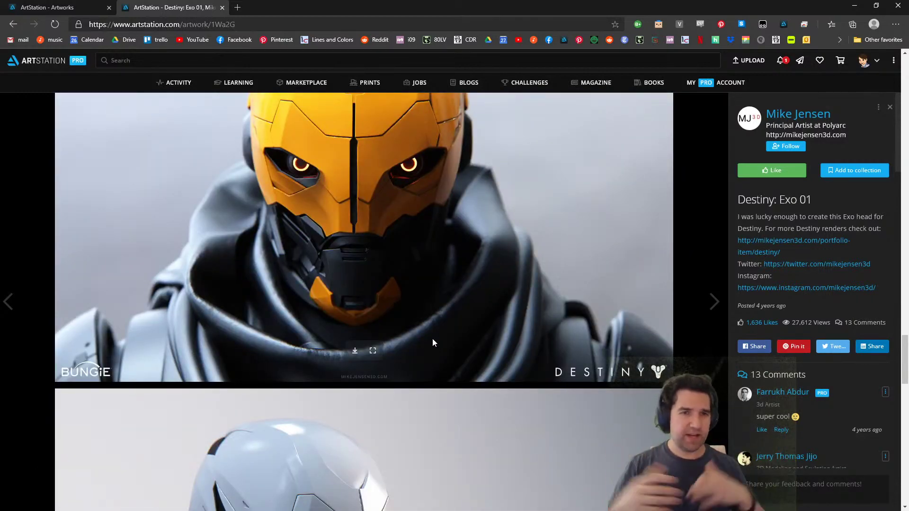
pyautogui.scroll(-7, 400, 303)
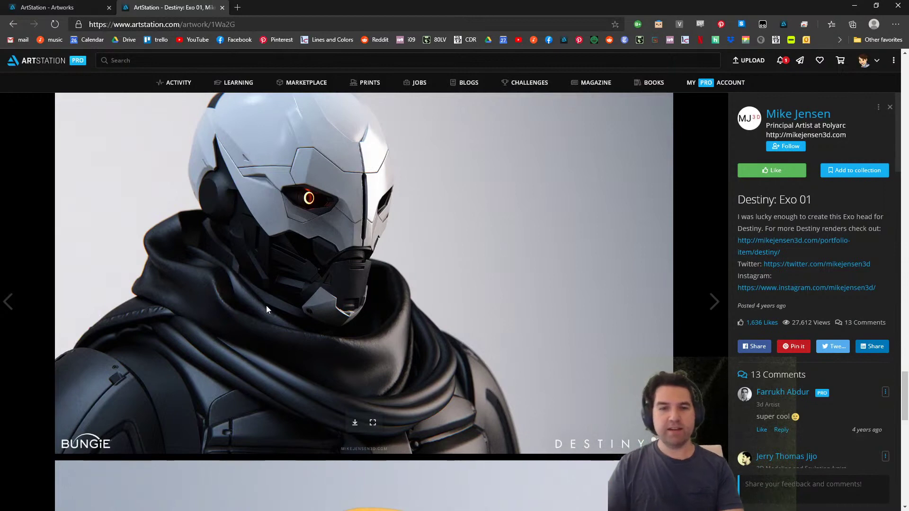
# Step: Examine the remaining Destiny: Exo 01 renders down to the white front view and return to the red helmet
pyautogui.scroll(-7, 317, 288)
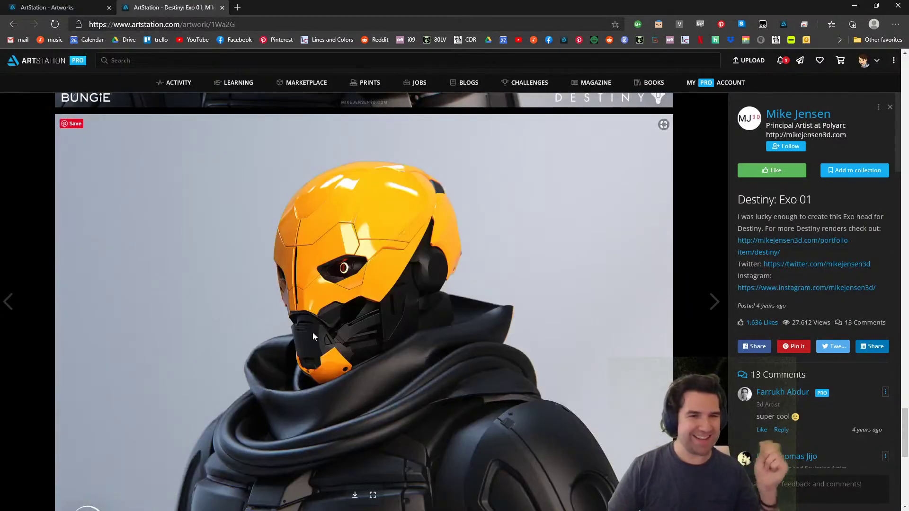
pyautogui.scroll(-5, 285, 334)
pyautogui.scroll(-3, 285, 335)
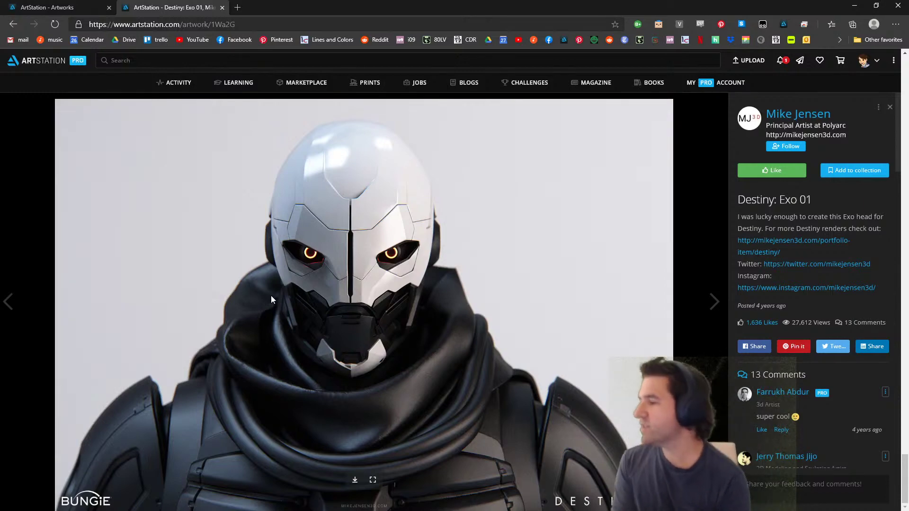
pyautogui.scroll(10, 342, 263)
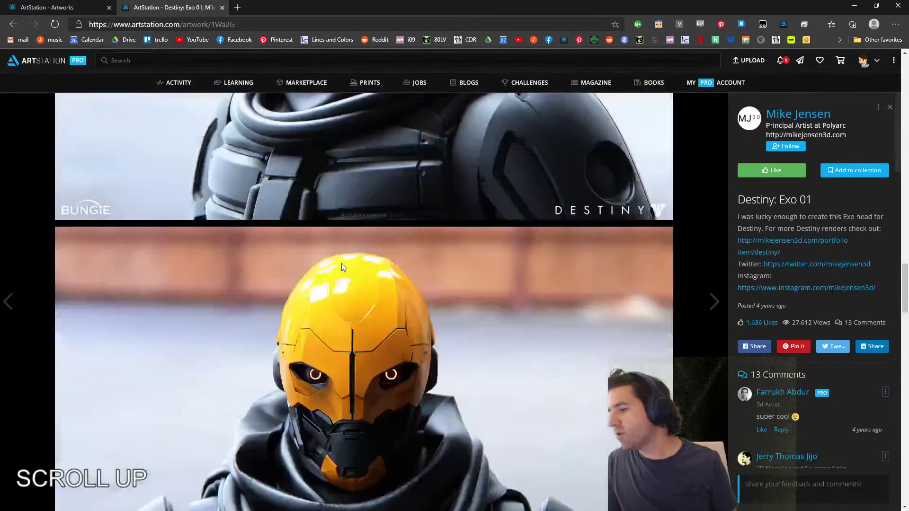
pyautogui.scroll(3, 345, 253)
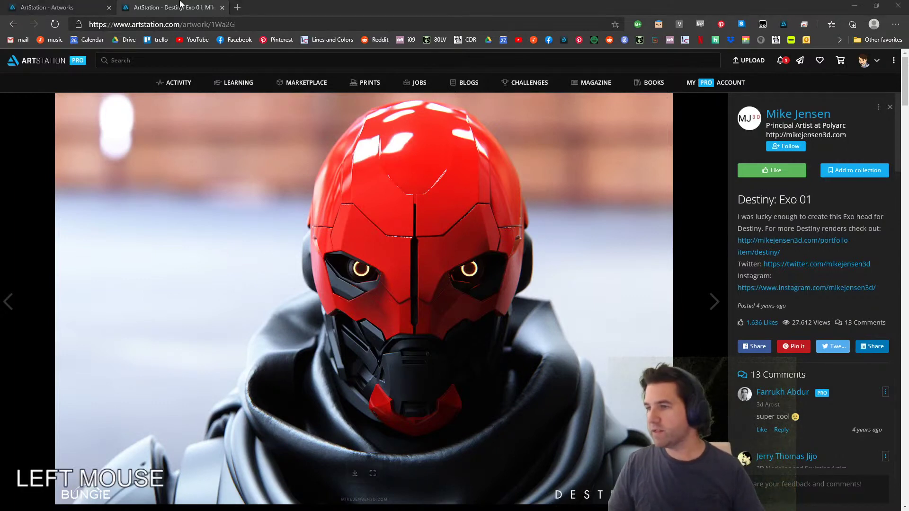
# Step: Search the web for pureref in a new tab, open the PureRef website and go to its download page
pyautogui.click(237, 8)
pyautogui.write('pureref')
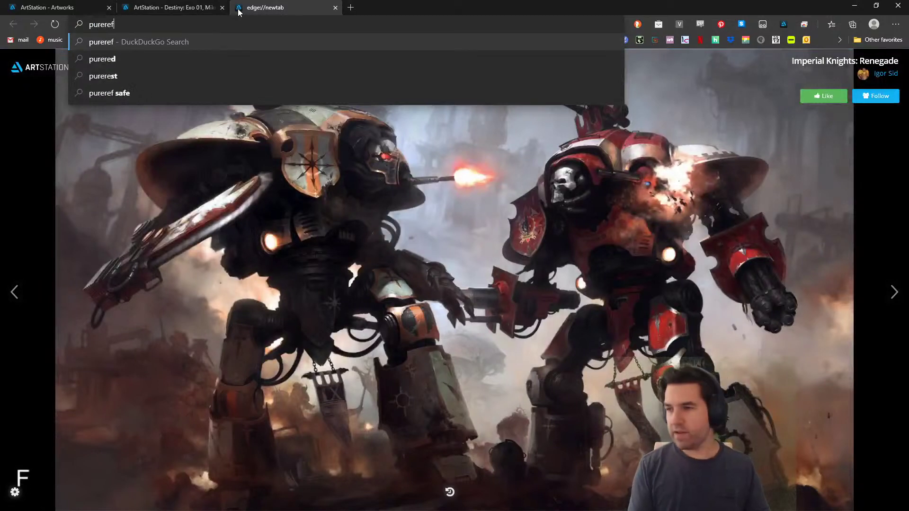
pyautogui.press('Return')
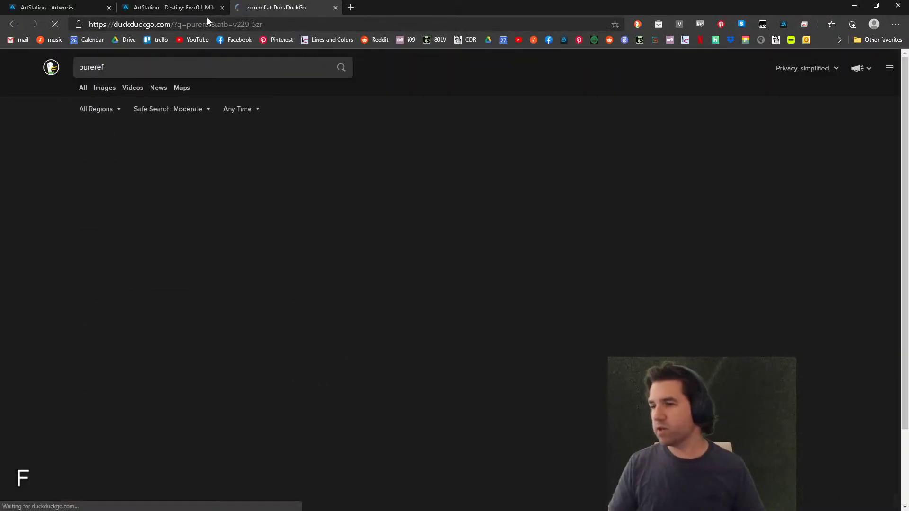
pyautogui.click(93, 133)
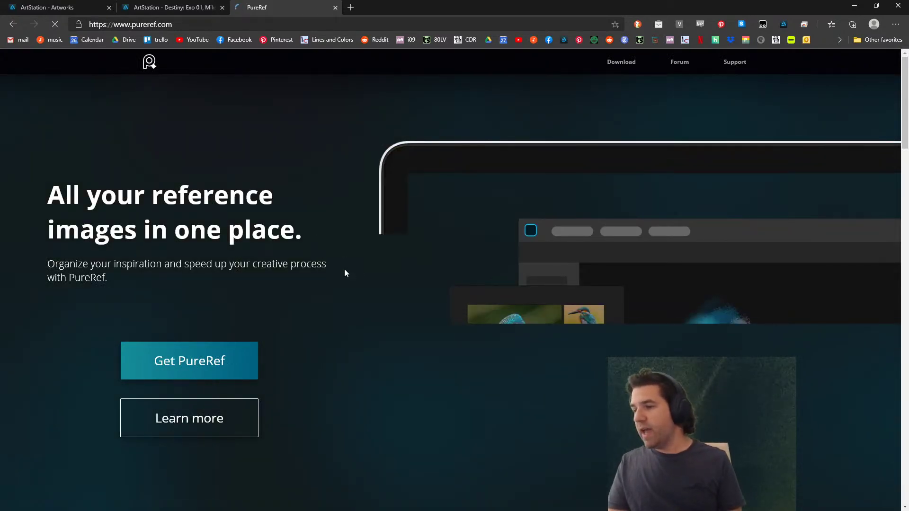
pyautogui.click(154, 355)
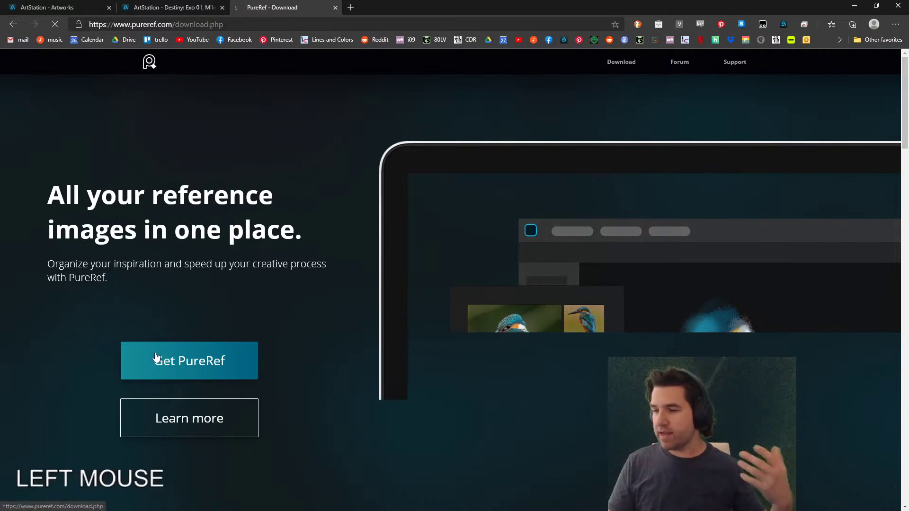
# Step: Look through the PureRef download page's platform choices, contribution amounts and checkout section
pyautogui.scroll(-4, 588, 319)
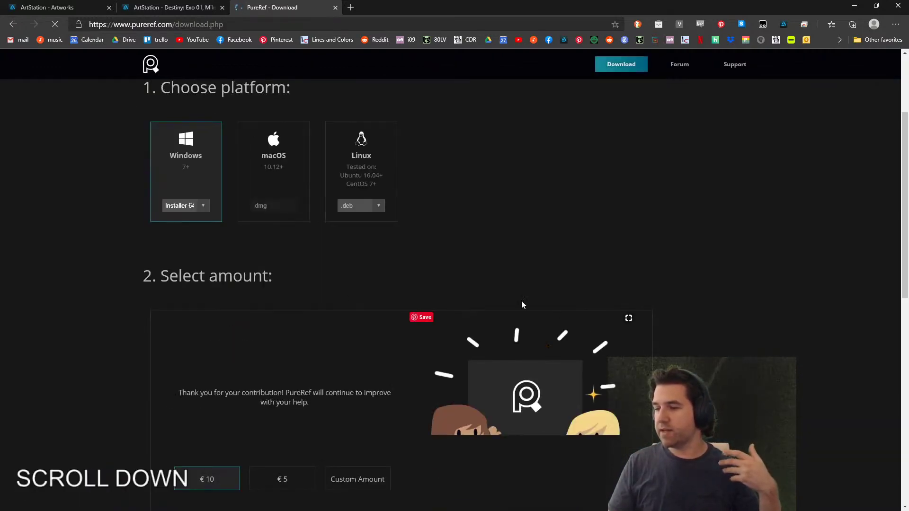
pyautogui.scroll(-1, 207, 312)
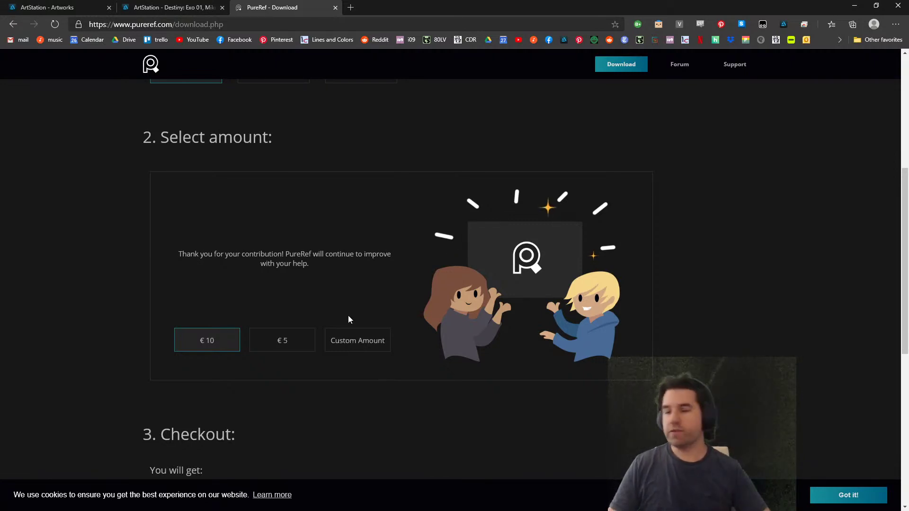
pyautogui.scroll(-5, 255, 292)
pyautogui.scroll(6, 38, 270)
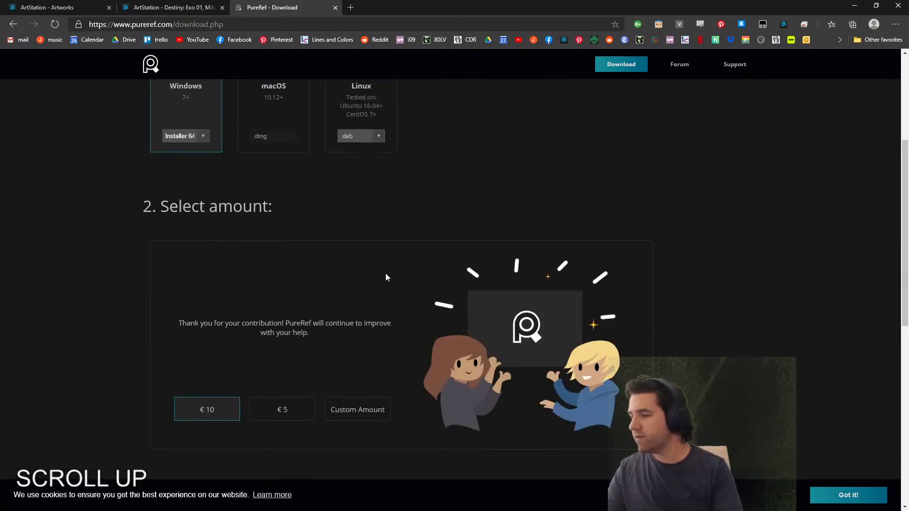
pyautogui.scroll(3, 383, 277)
pyautogui.scroll(-4, 319, 331)
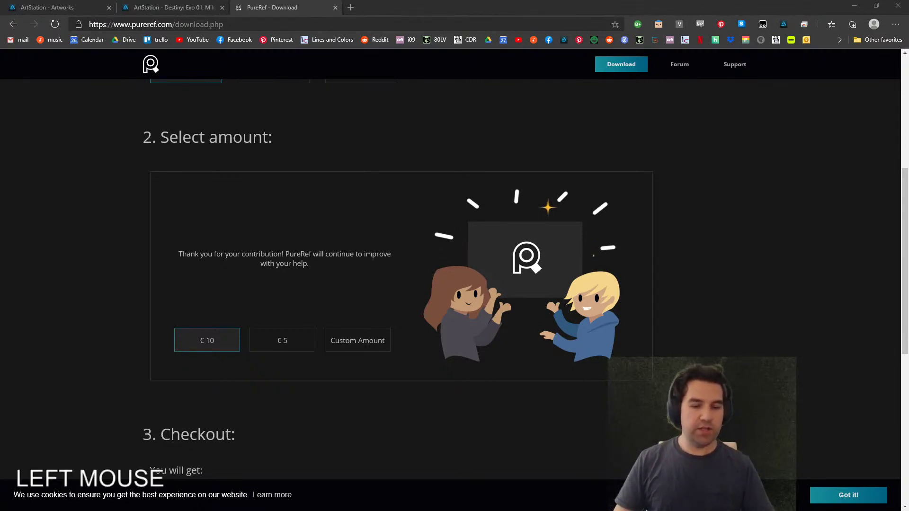
# Step: Launch the PureRef application and dismiss its update message
pyautogui.press('e')
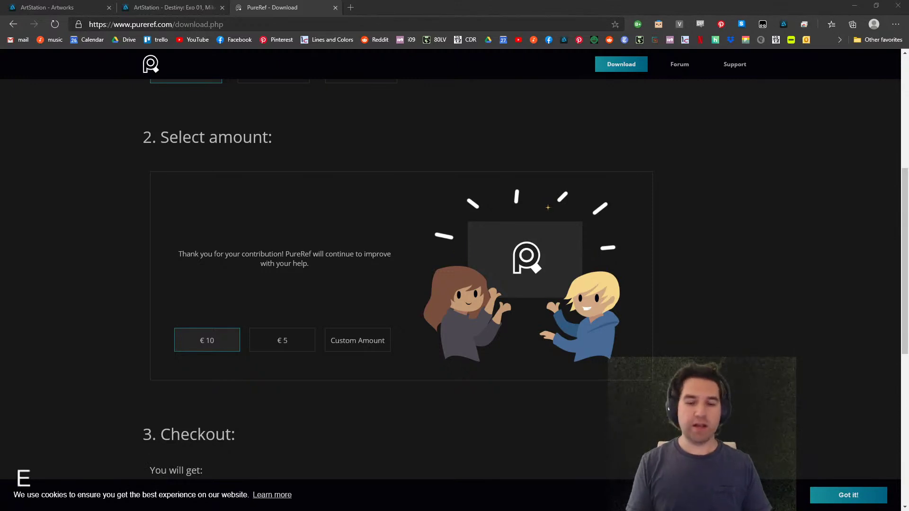
pyautogui.press('Return')
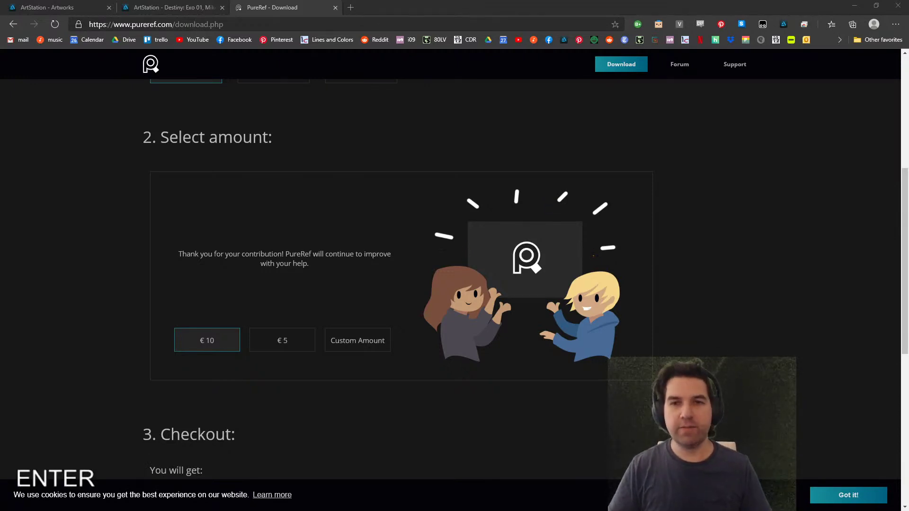
pyautogui.rightClick(280, 158)
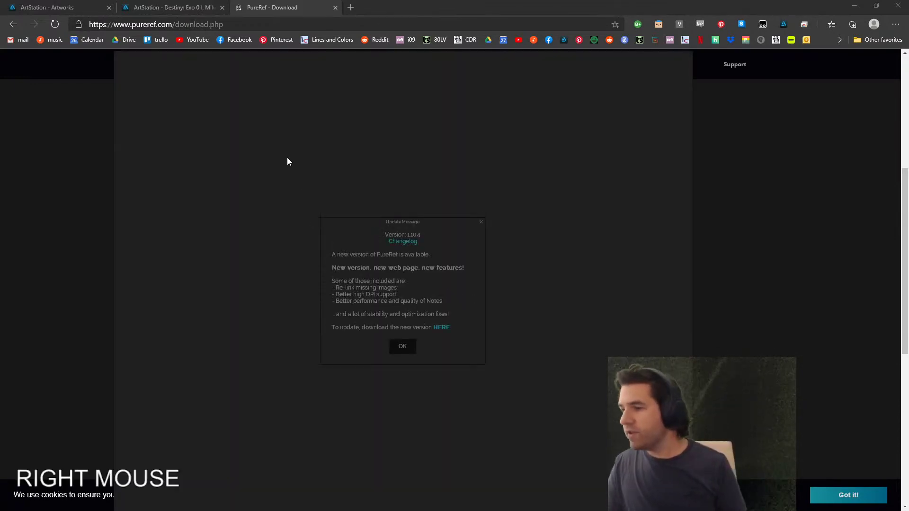
pyautogui.click(335, 86)
pyautogui.click(402, 346)
# Step: Move the empty PureRef window aside to uncover part of the download page
pyautogui.moveTo(331, 114); pyautogui.dragTo(368, 70, button='right')
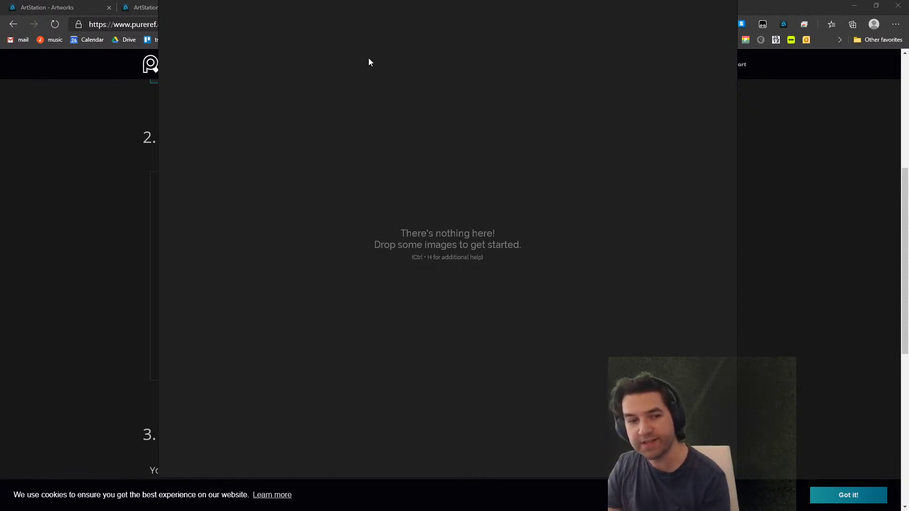
pyautogui.moveTo(374, 159); pyautogui.dragTo(397, 189, button='right')
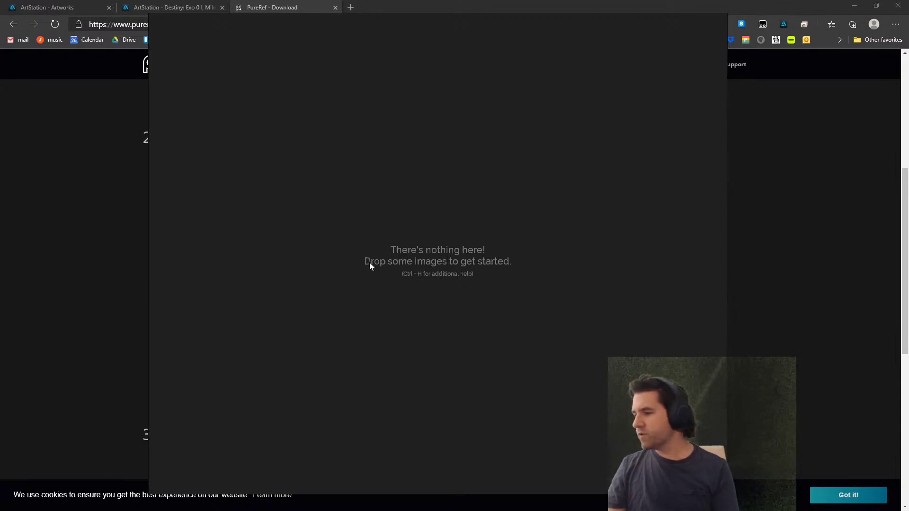
pyautogui.scroll(-2, 370, 281)
pyautogui.moveTo(381, 301); pyautogui.dragTo(354, 303)
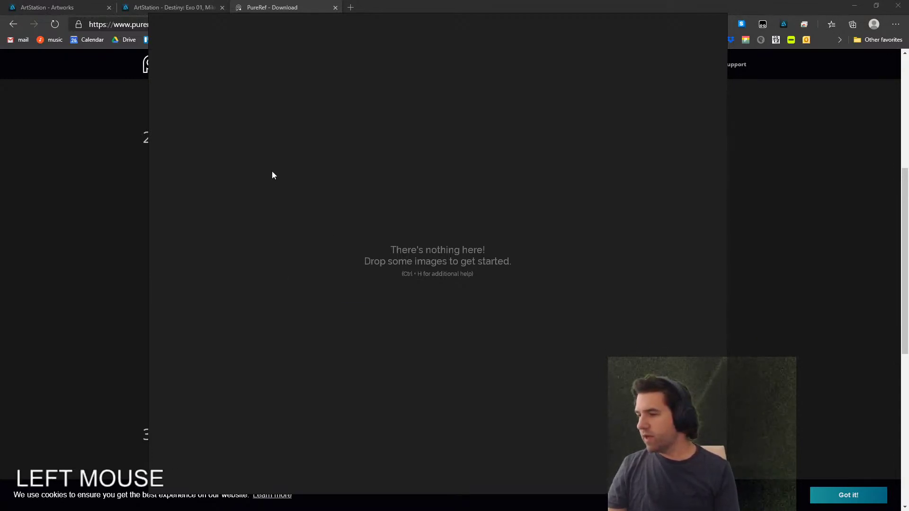
pyautogui.moveTo(304, 162); pyautogui.dragTo(568, 301)
pyautogui.middleClick(447, 256)
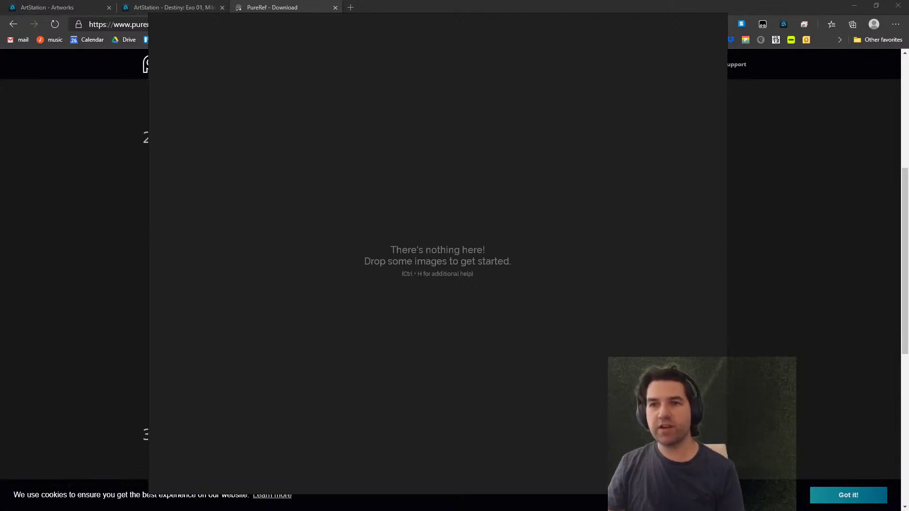
pyautogui.moveTo(272, 136); pyautogui.dragTo(547, 68, button='right')
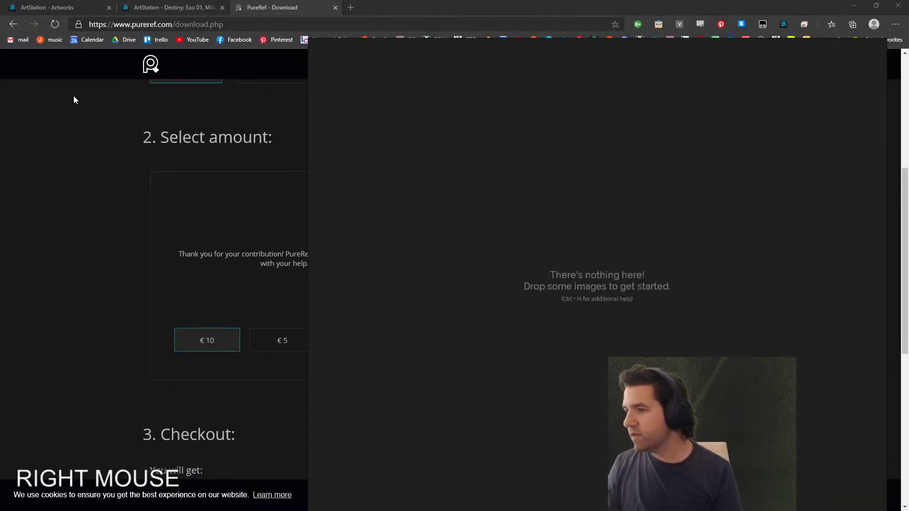
# Step: Set the PureRef window mode to Always On Top
pyautogui.rightClick(497, 151)
pyautogui.moveTo(556, 262)
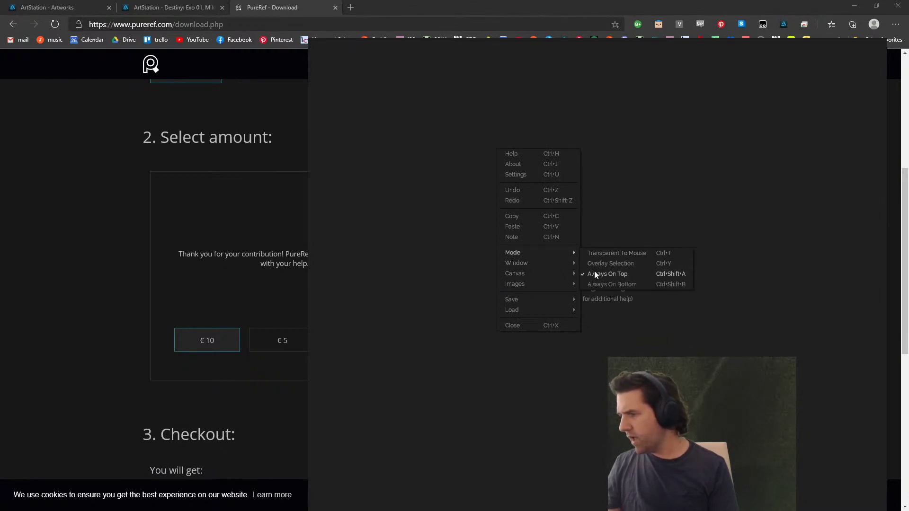
pyautogui.click(585, 271)
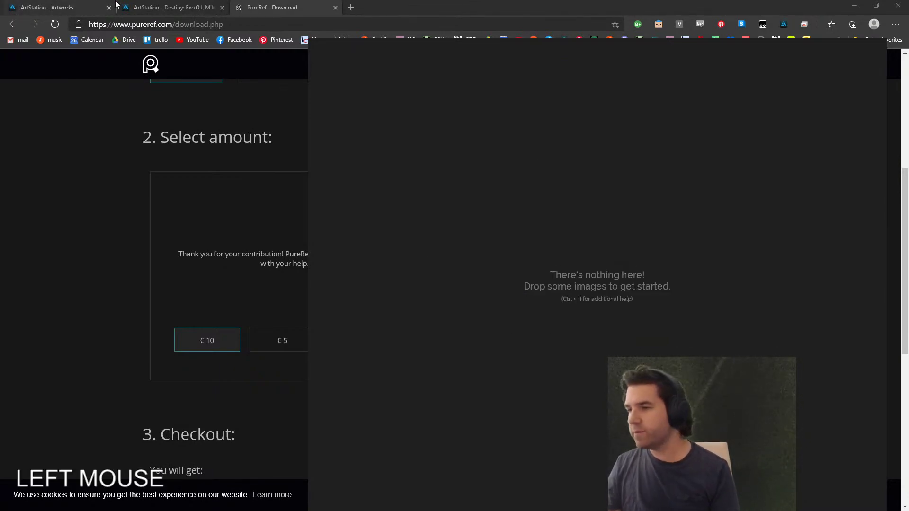
# Step: Bring up the Destiny: Exo 01 page, snap the browser to half the screen and fit the PureRef window beside it
pyautogui.click(156, 7)
pyautogui.click(88, 5)
pyautogui.click(218, 3)
pyautogui.moveTo(397, 3); pyautogui.dragTo(366, 89)
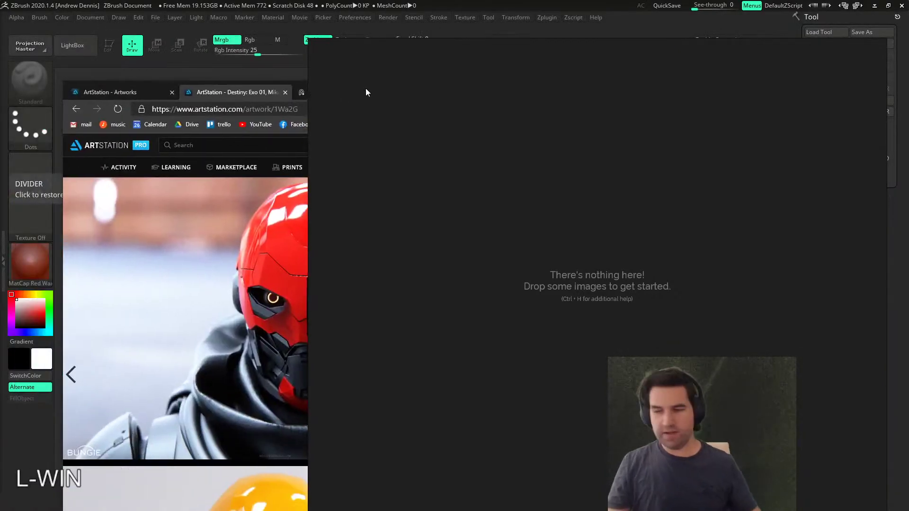
pyautogui.press('super+Left')
pyautogui.rightClick(383, 105)
pyautogui.click(316, 159)
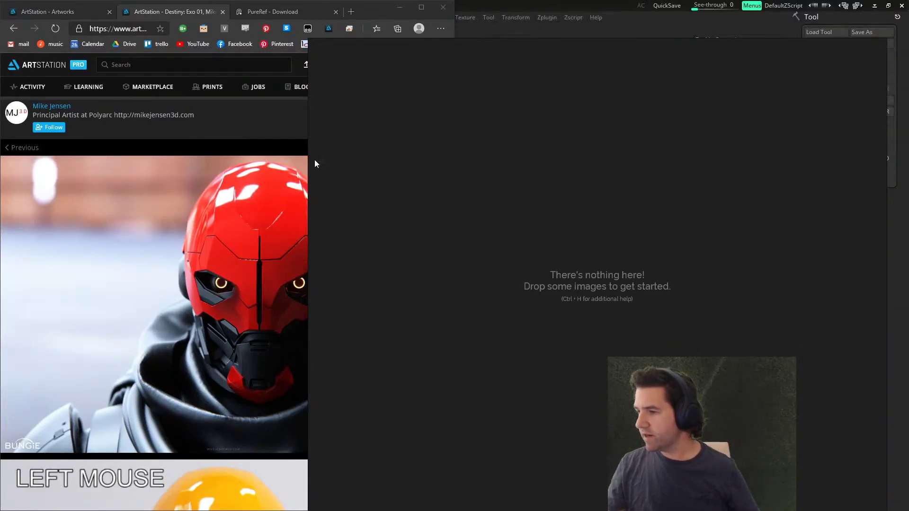
pyautogui.moveTo(305, 161); pyautogui.dragTo(447, 189)
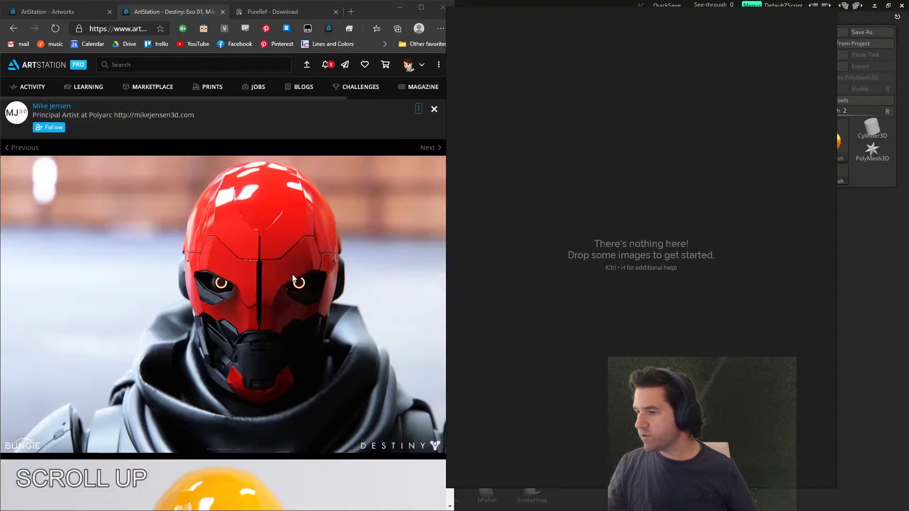
# Step: Add the first four Destiny: Exo 01 renders to the PureRef board, from the red front view to the white side profile
pyautogui.moveTo(284, 279); pyautogui.dragTo(505, 284)
pyautogui.scroll(-4, 243, 311)
pyautogui.moveTo(244, 310); pyautogui.dragTo(624, 203)
pyautogui.scroll(-4, 246, 349)
pyautogui.scroll(-3, 245, 351)
pyautogui.moveTo(245, 352); pyautogui.dragTo(544, 284)
pyautogui.scroll(-6, 236, 307)
pyautogui.moveTo(237, 308); pyautogui.dragTo(670, 150)
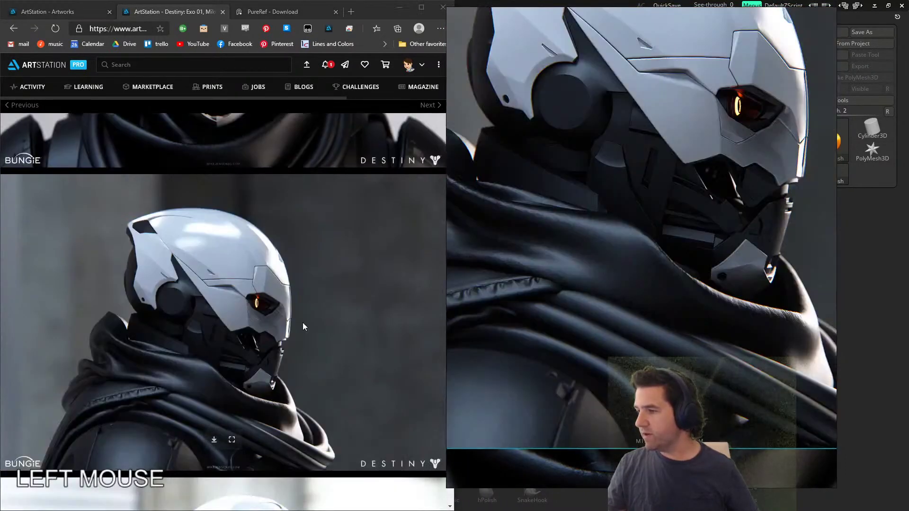
# Step: Add five more Destiny: Exo 01 renders to the PureRef board, ending with the orange three-quarter and white front views
pyautogui.scroll(-5, 303, 322)
pyautogui.moveTo(228, 300); pyautogui.dragTo(623, 206)
pyautogui.scroll(-5, 220, 326)
pyautogui.moveTo(220, 325); pyautogui.dragTo(612, 222)
pyautogui.scroll(-6, 256, 319)
pyautogui.moveTo(255, 313); pyautogui.dragTo(620, 195)
pyautogui.scroll(-5, 266, 263)
pyautogui.scroll(-5, 277, 279)
pyautogui.moveTo(284, 272); pyautogui.dragTo(616, 204)
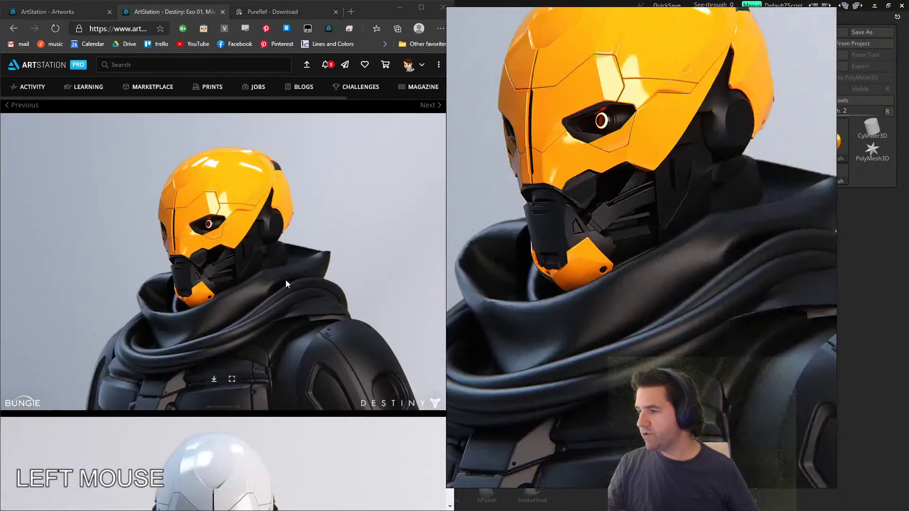
pyautogui.scroll(-5, 256, 265)
pyautogui.moveTo(229, 250); pyautogui.dragTo(672, 201)
pyautogui.scroll(15, 253, 232)
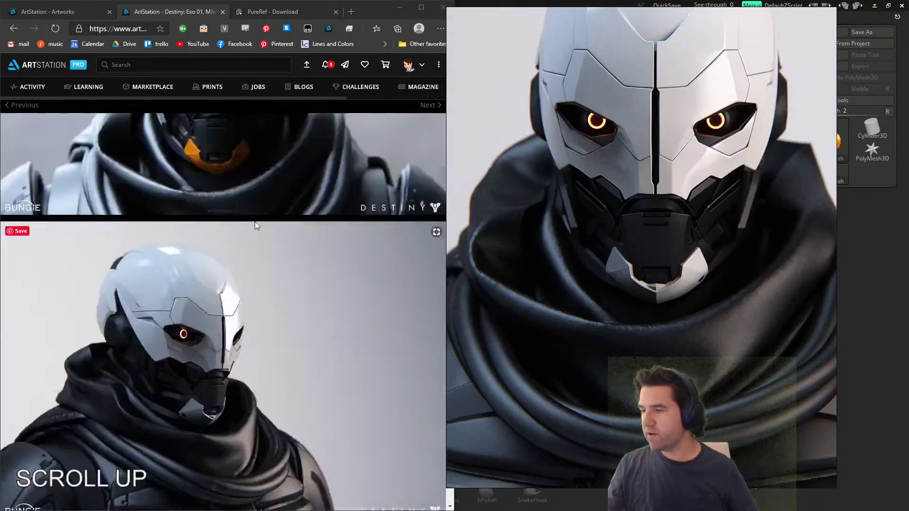
# Step: Replace the PureRef download page with a web search for "destiny exo heads" and show the image results
pyautogui.click(286, 12)
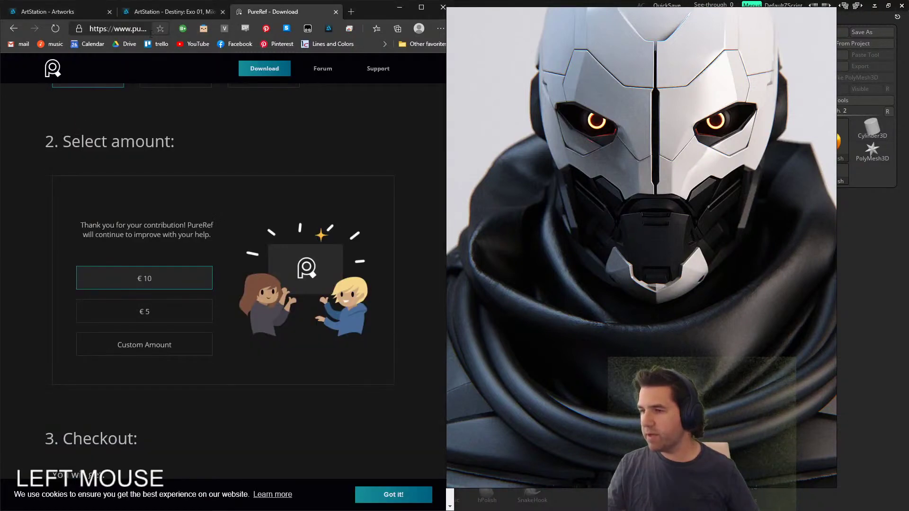
pyautogui.click(135, 29)
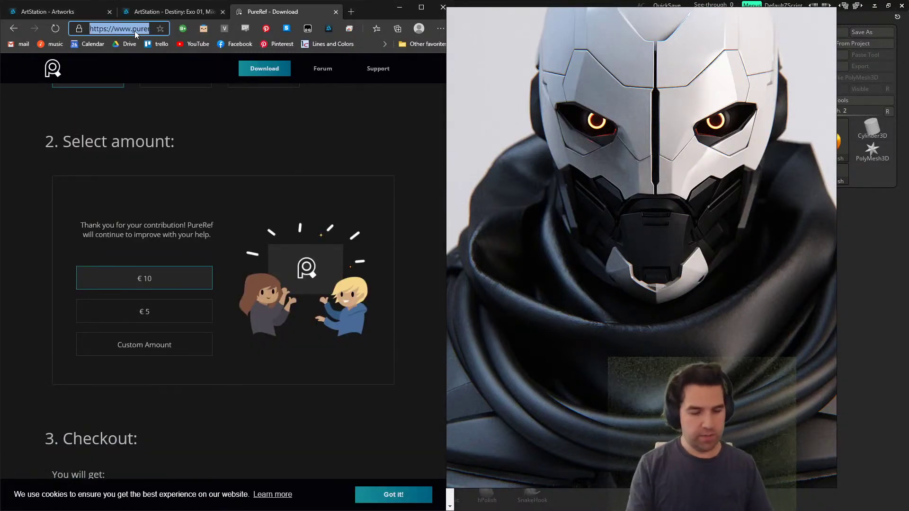
pyautogui.write('destiny exo headsd')
pyautogui.press('BackSpace')
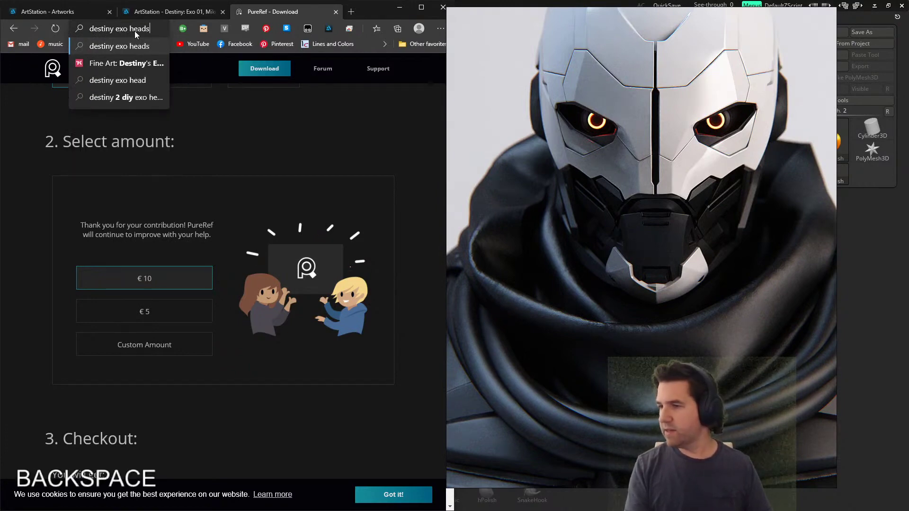
pyautogui.press('Return')
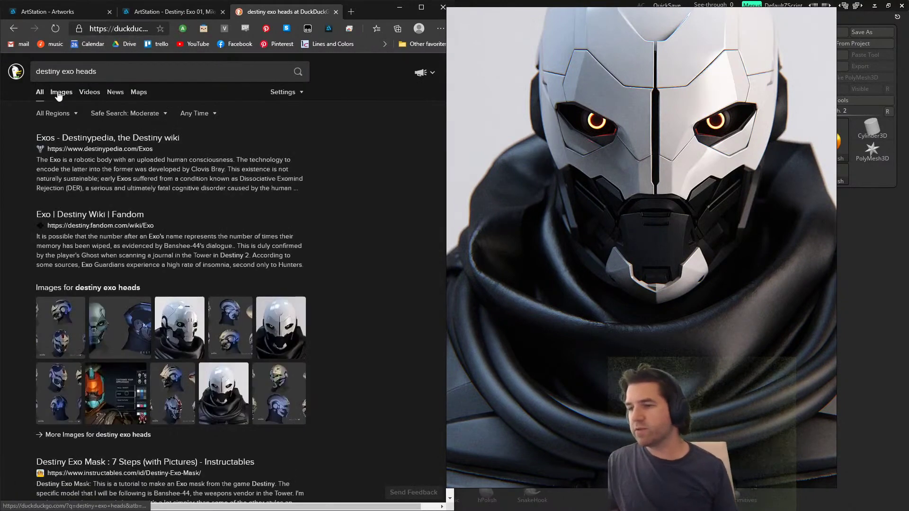
pyautogui.click(58, 94)
# Step: Preview several Exo head images from the image results, including the white pinterest.com head and the esequiel.com multi-view sheets
pyautogui.click(47, 158)
pyautogui.click(196, 163)
pyautogui.click(303, 107)
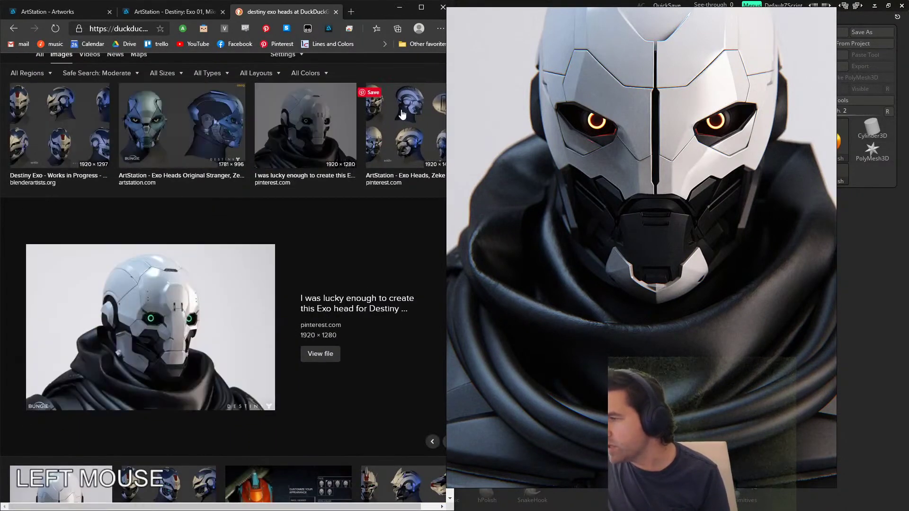
pyautogui.click(397, 114)
pyautogui.scroll(-4, 132, 325)
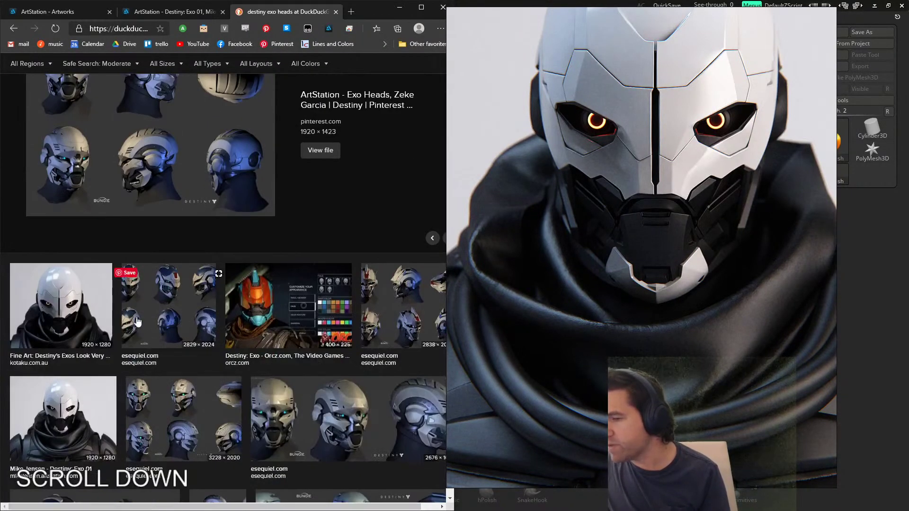
pyautogui.click(382, 322)
pyautogui.scroll(-3, 332, 321)
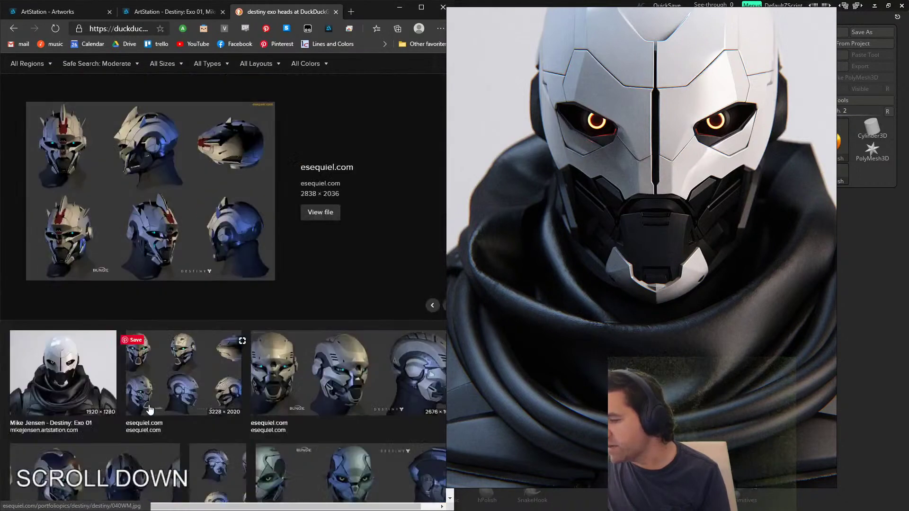
pyautogui.click(110, 425)
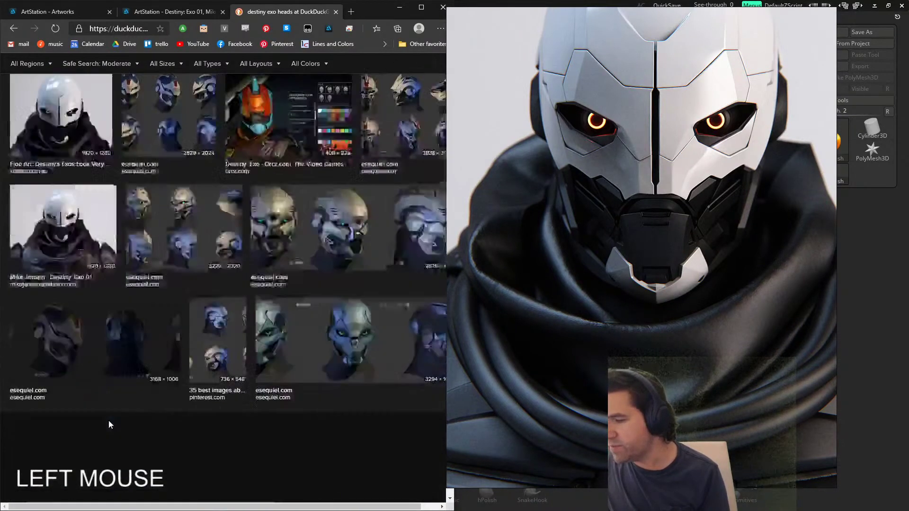
# Step: Find the 2432 × 758 esequiel.com sheet of four Exo heads further down the results and open its source page
pyautogui.scroll(5, 124, 359)
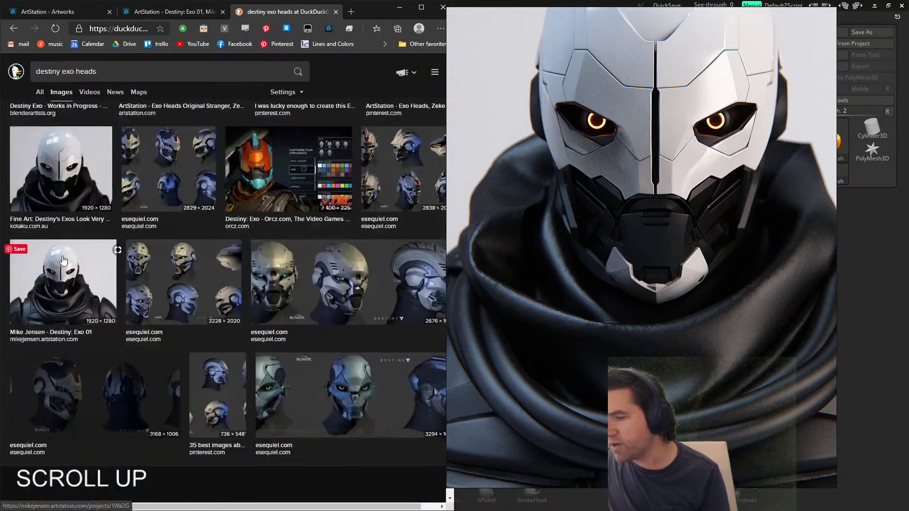
pyautogui.scroll(-8, 77, 349)
pyautogui.scroll(-3, 79, 347)
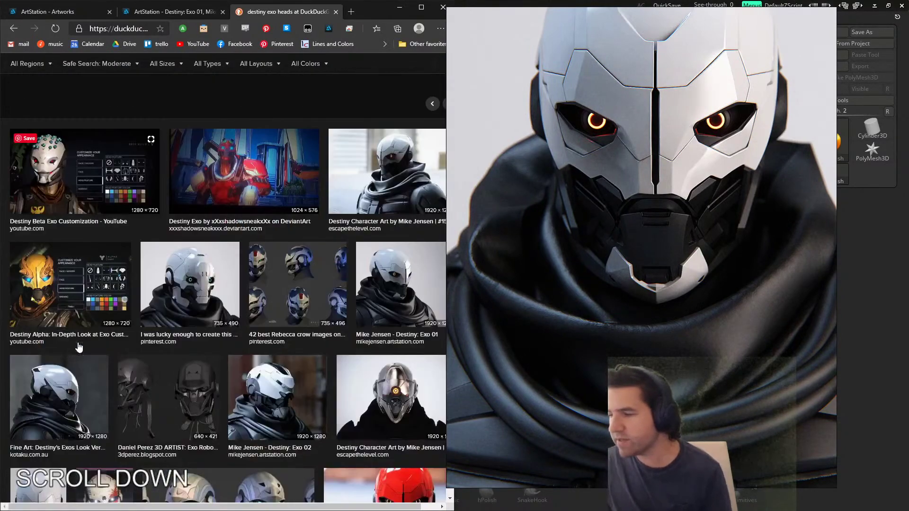
pyautogui.scroll(-6, 110, 369)
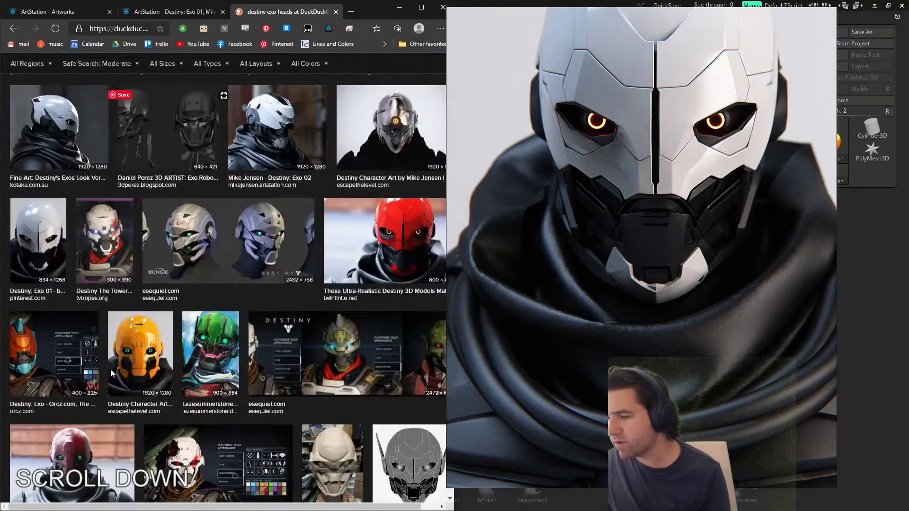
pyautogui.click(182, 255)
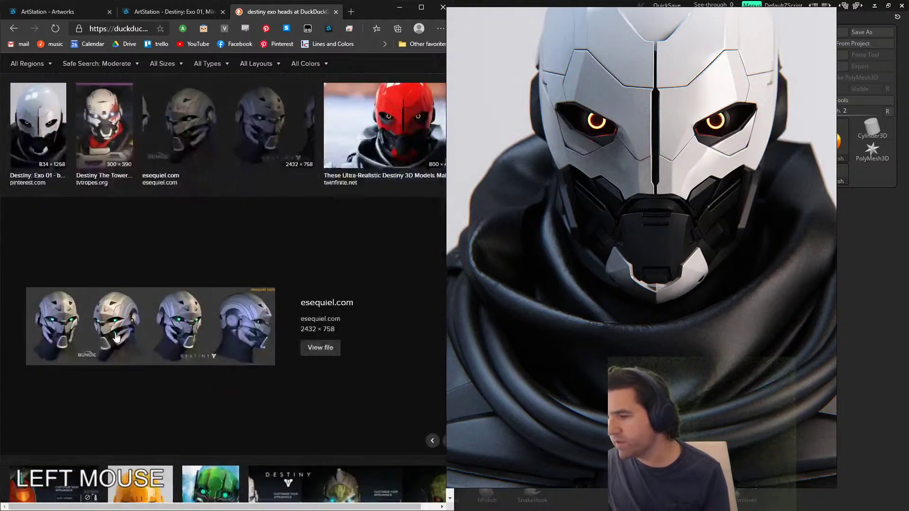
pyautogui.moveTo(107, 338); pyautogui.dragTo(156, 300)
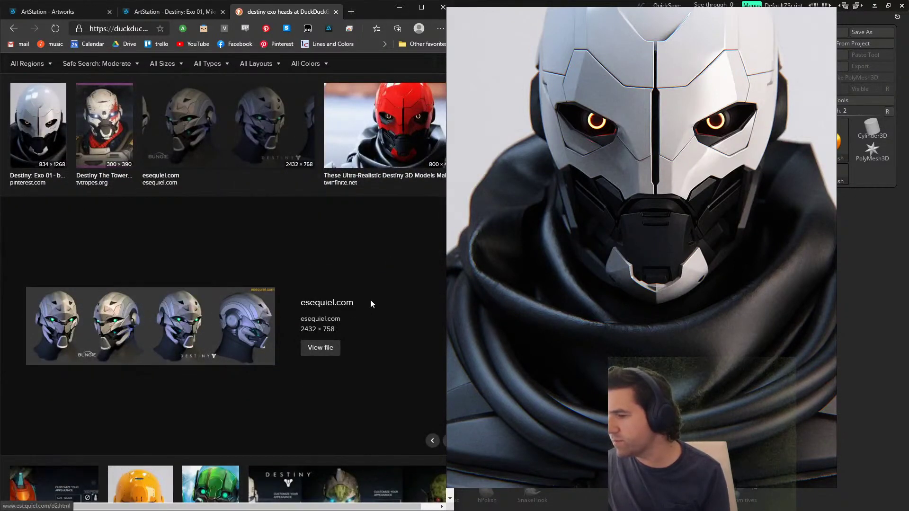
pyautogui.click(333, 307)
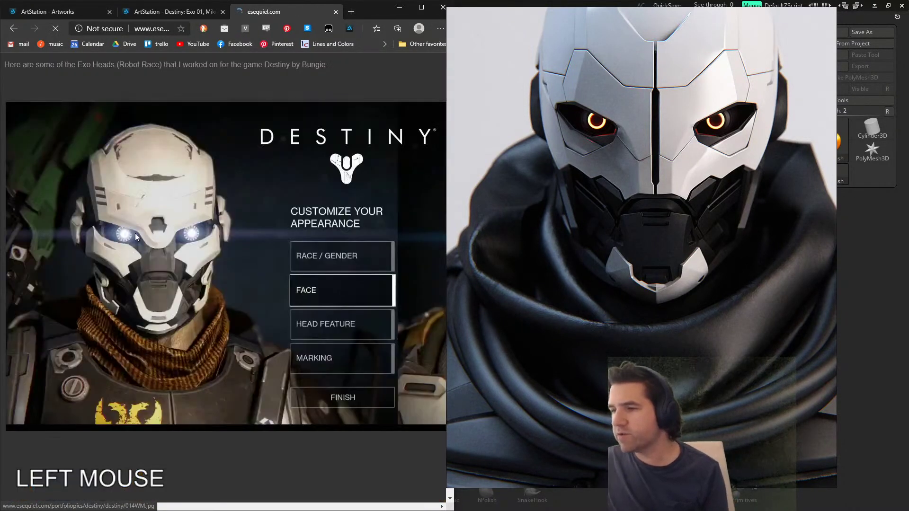
# Step: Look through the esequiel.com Exo heads and add the blue-domed helmet sheet with the red forehead stripe to the PureRef board
pyautogui.scroll(-6, 256, 222)
pyautogui.scroll(6, 256, 237)
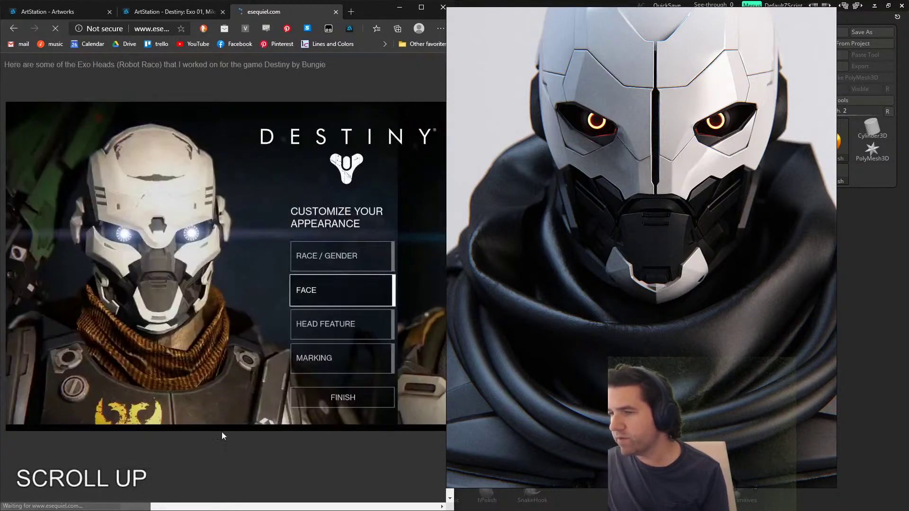
pyautogui.click(238, 504)
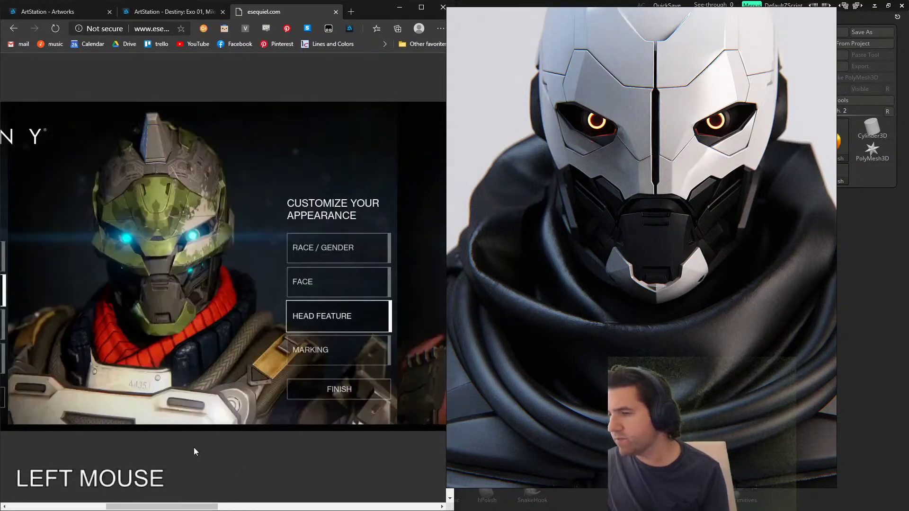
pyautogui.scroll(-3, 174, 505)
pyautogui.moveTo(175, 509); pyautogui.dragTo(69, 498)
pyautogui.scroll(-20, 108, 411)
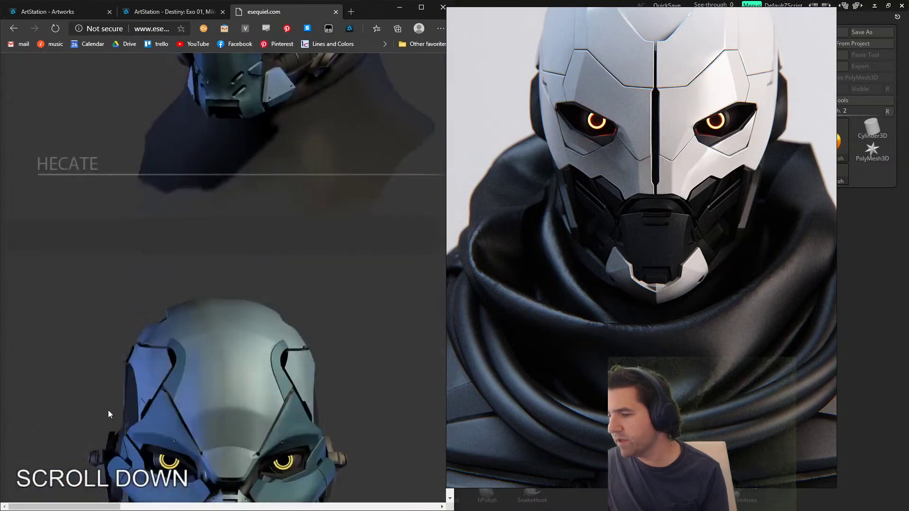
pyautogui.scroll(-3, 108, 410)
pyautogui.scroll(3, 107, 410)
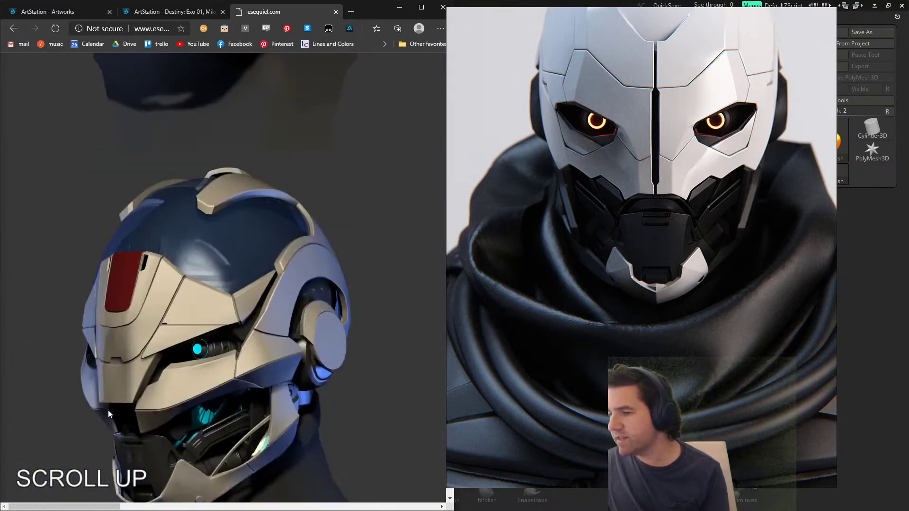
pyautogui.click(629, 223)
# Step: Add the sheet of the silver Exo head with green glowing eyes from the esequiel.com page to the PureRef board
pyautogui.scroll(-5, 147, 303)
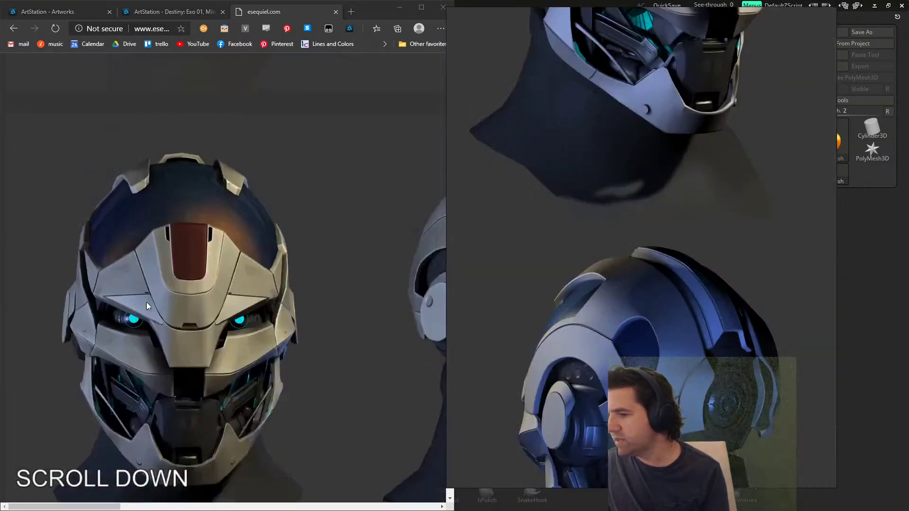
pyautogui.scroll(-5, 147, 303)
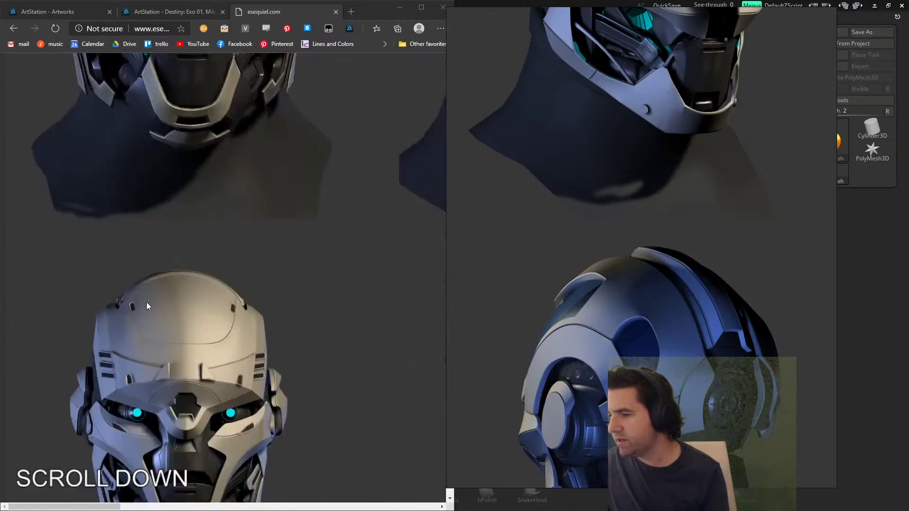
pyautogui.scroll(-20, 147, 302)
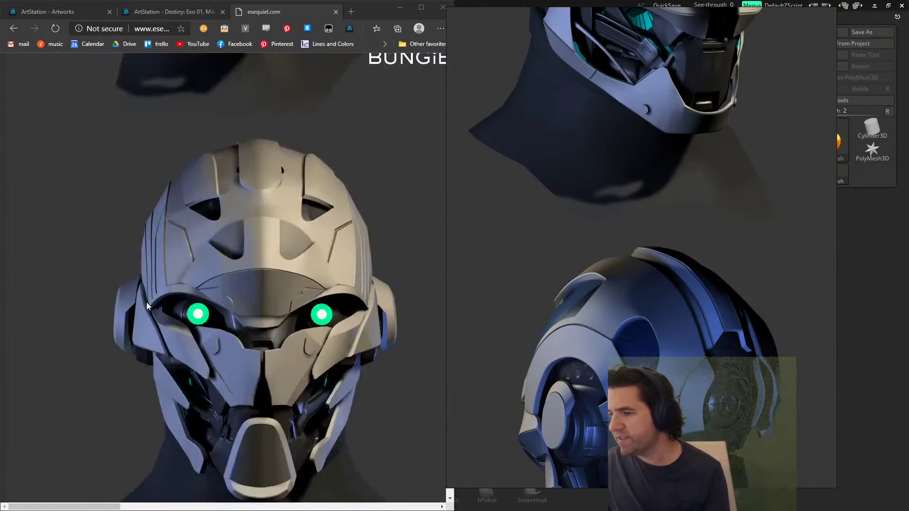
pyautogui.scroll(-6, 147, 302)
pyautogui.moveTo(165, 269); pyautogui.dragTo(672, 220)
# Step: Return to the "destiny exo heads" image results and open the source page of the four painted masks from The Art of Destiny in a new tab
pyautogui.scroll(-3, 225, 286)
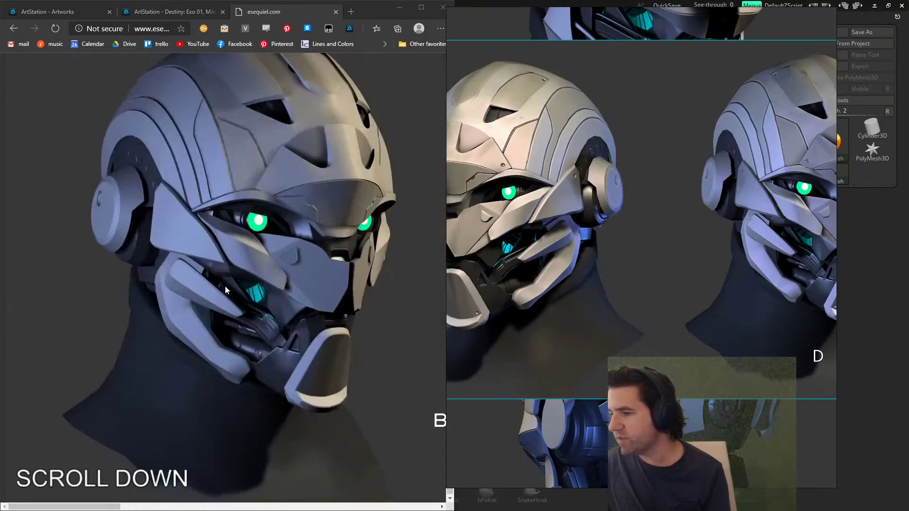
pyautogui.scroll(3, 229, 356)
pyautogui.scroll(5, 229, 356)
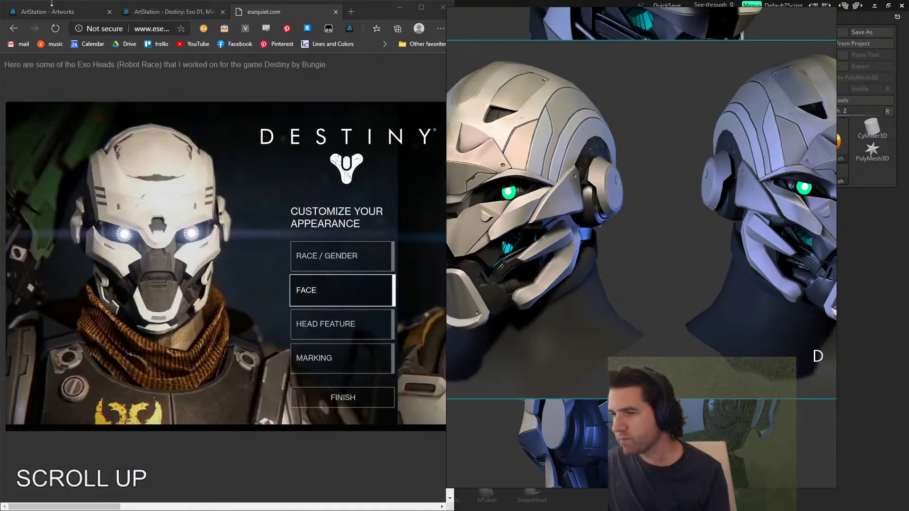
pyautogui.click(12, 28)
pyautogui.scroll(-5, 146, 307)
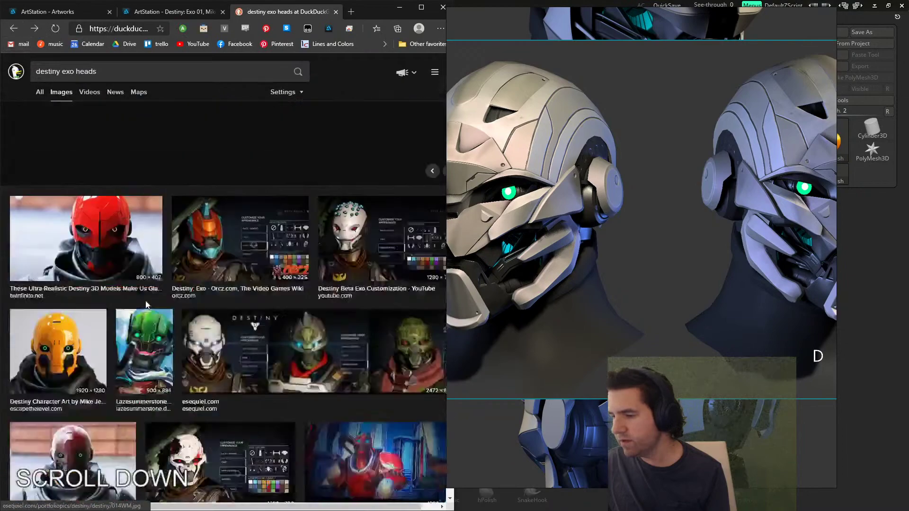
pyautogui.scroll(-3, 150, 312)
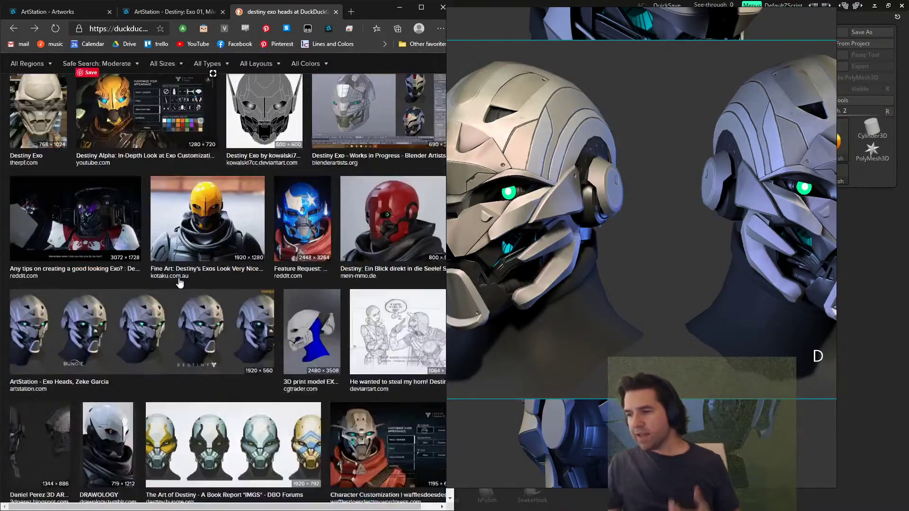
pyautogui.scroll(-3, 189, 318)
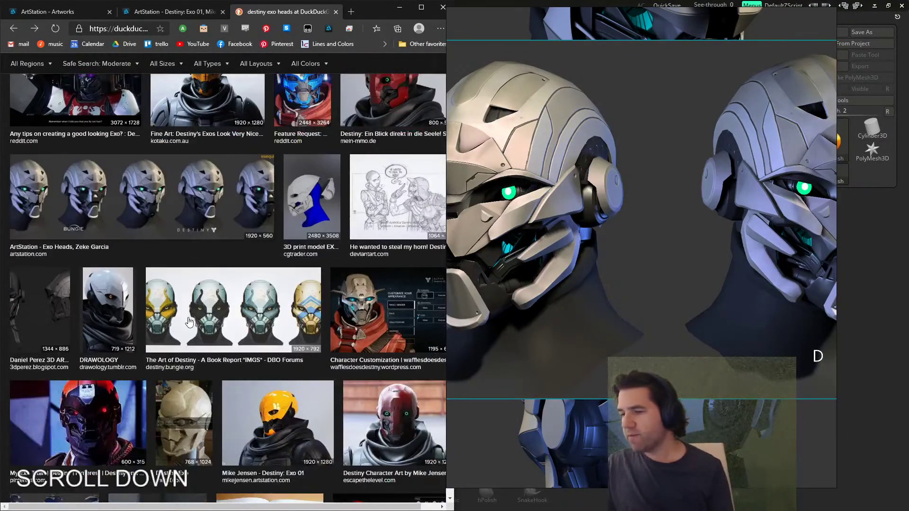
pyautogui.click(225, 309)
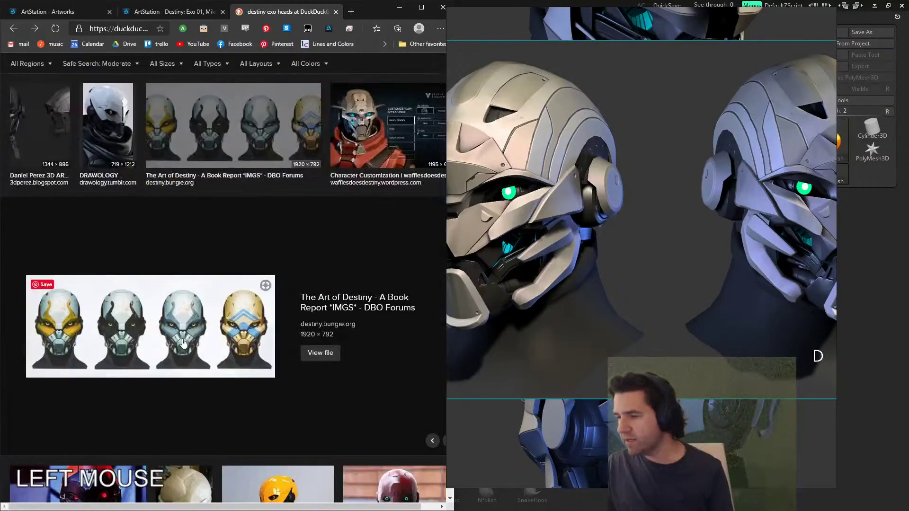
pyautogui.middleClick(288, 309)
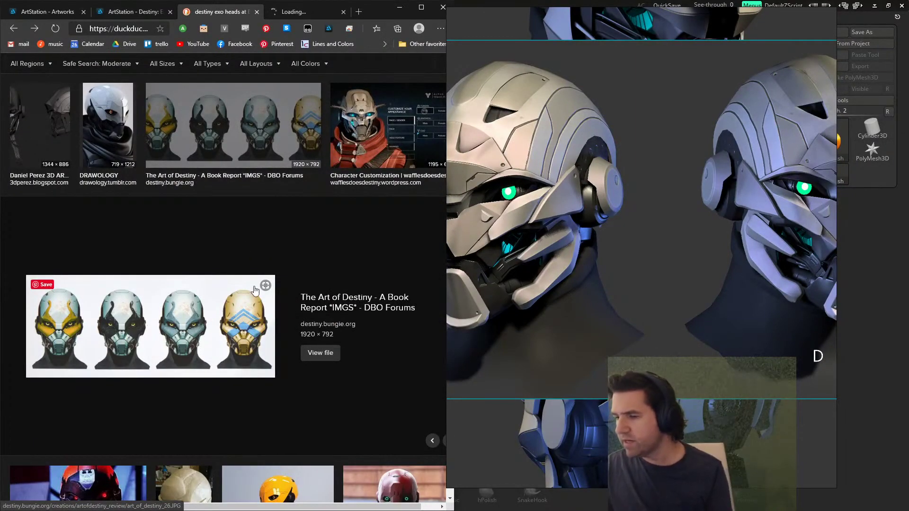
pyautogui.moveTo(209, 330); pyautogui.dragTo(201, 270)
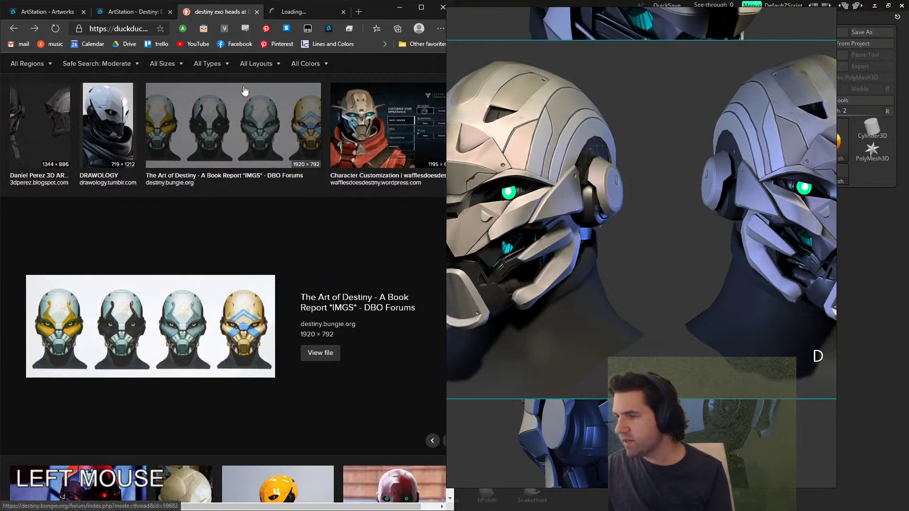
pyautogui.click(286, 11)
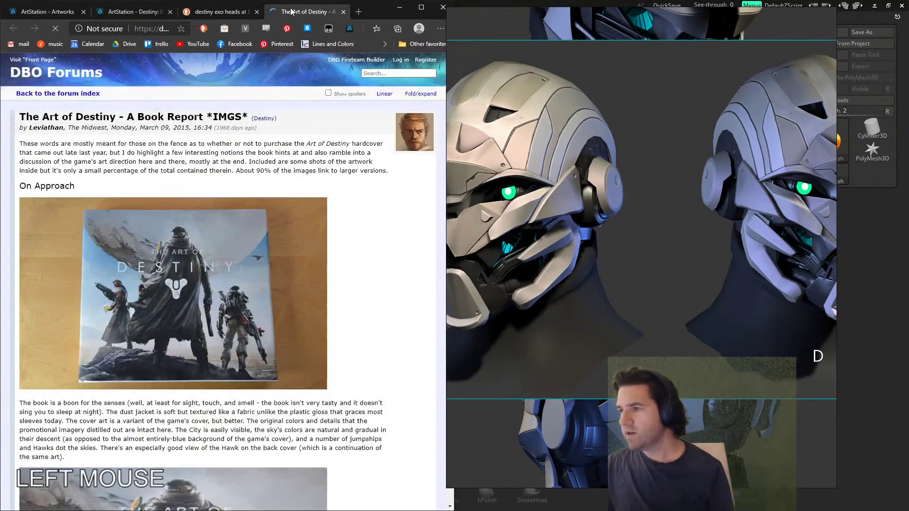
# Step: Find the image of four painted Exo masks in the DBO Forums book report and add it to the PureRef board
pyautogui.scroll(-10, 179, 266)
pyautogui.scroll(-20, 179, 266)
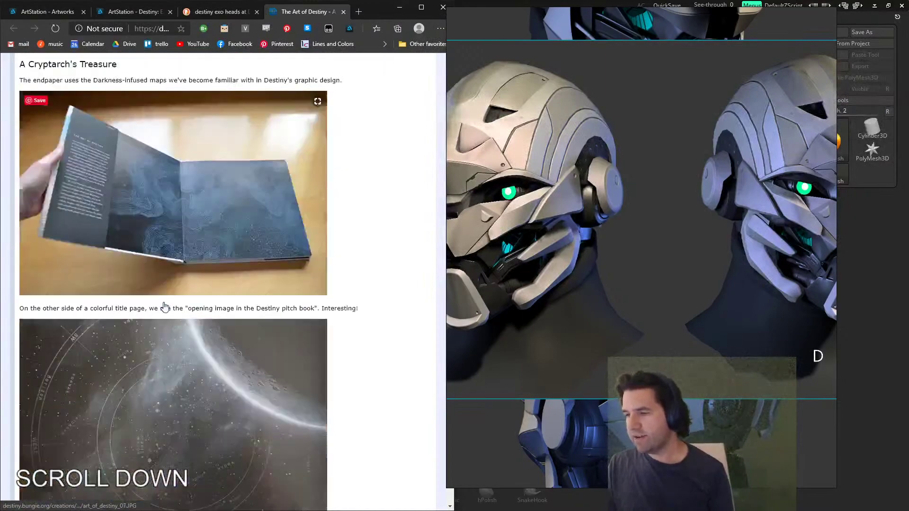
pyautogui.scroll(-20, 165, 307)
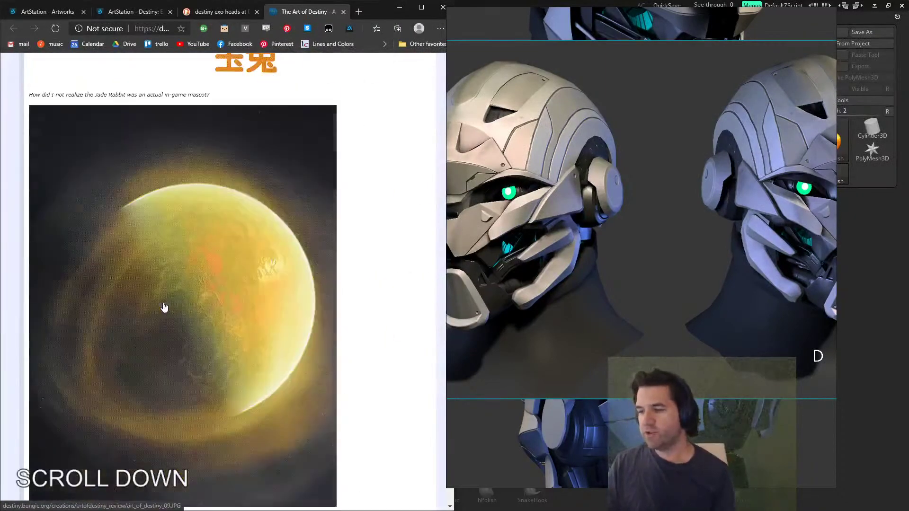
pyautogui.scroll(-13, 164, 307)
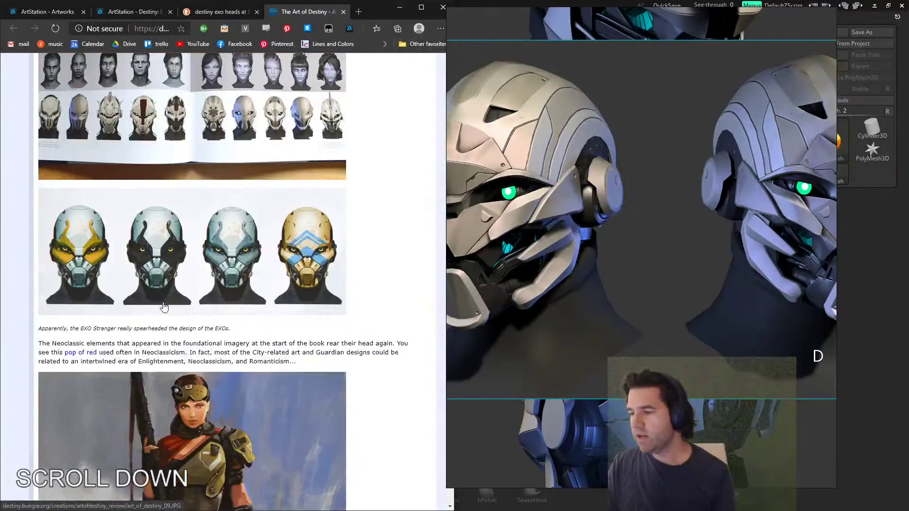
pyautogui.scroll(7, 163, 306)
pyautogui.moveTo(154, 312); pyautogui.dragTo(543, 314)
# Step: Add the book spread photo with rows of human and Exo heads from the "Getting to Know Yourself" section to the PureRef board
pyautogui.scroll(-2, 125, 333)
pyautogui.scroll(3, 124, 333)
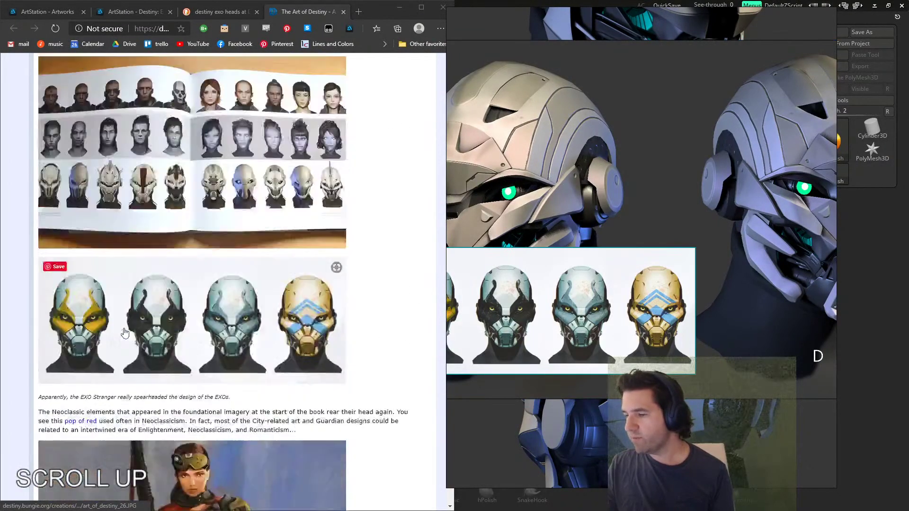
pyautogui.moveTo(265, 228); pyautogui.dragTo(559, 258)
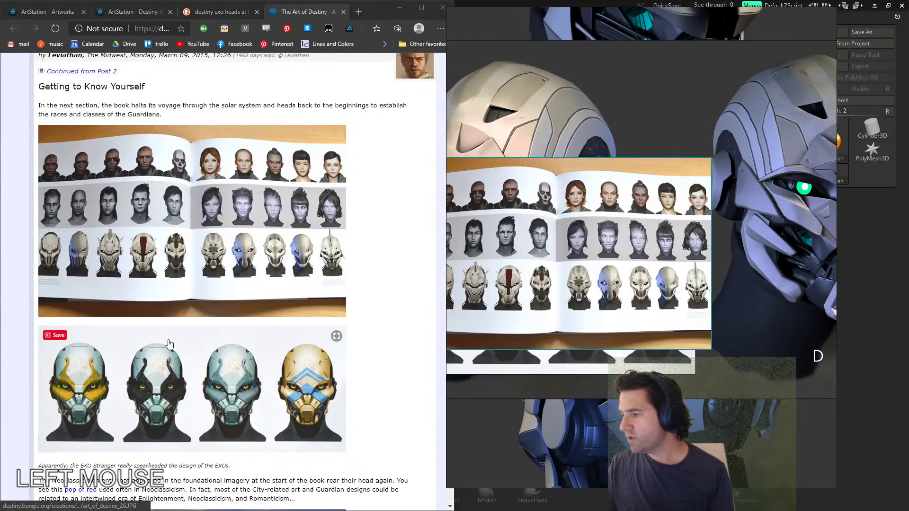
# Step: Look through the rest of the Art of Destiny forum thread and close its tab to return to the image results
pyautogui.scroll(-10, 170, 344)
pyautogui.scroll(-20, 169, 345)
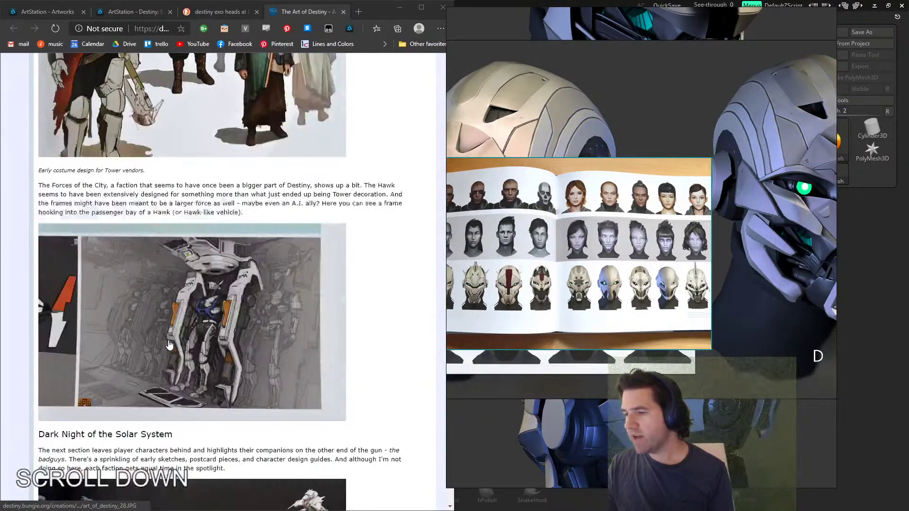
pyautogui.scroll(-20, 170, 345)
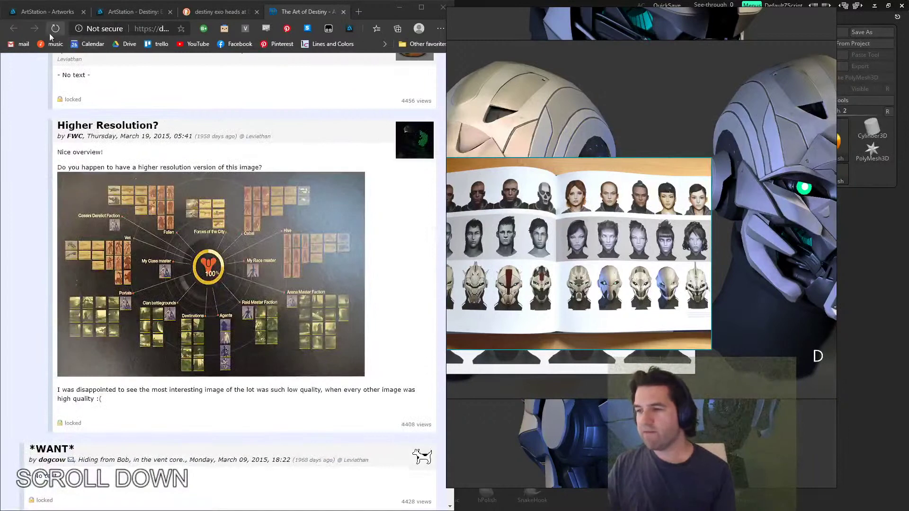
pyautogui.click(222, 2)
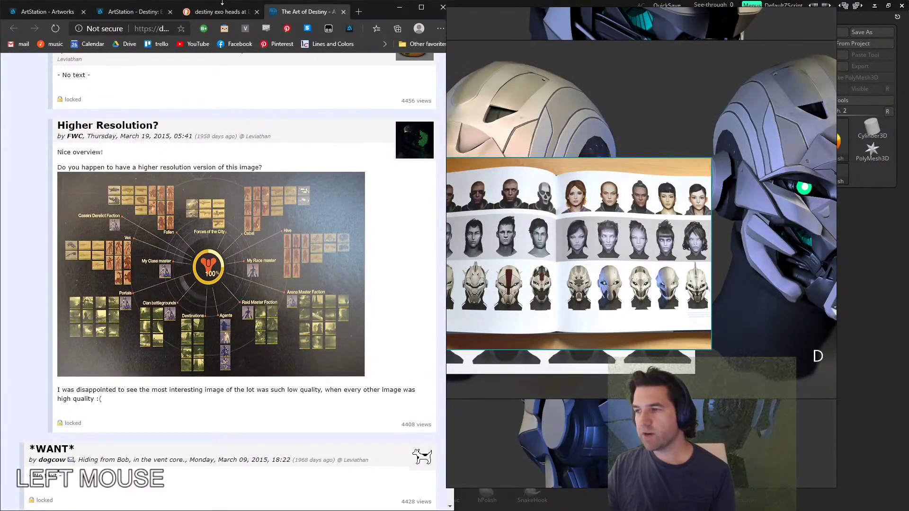
pyautogui.click(344, 11)
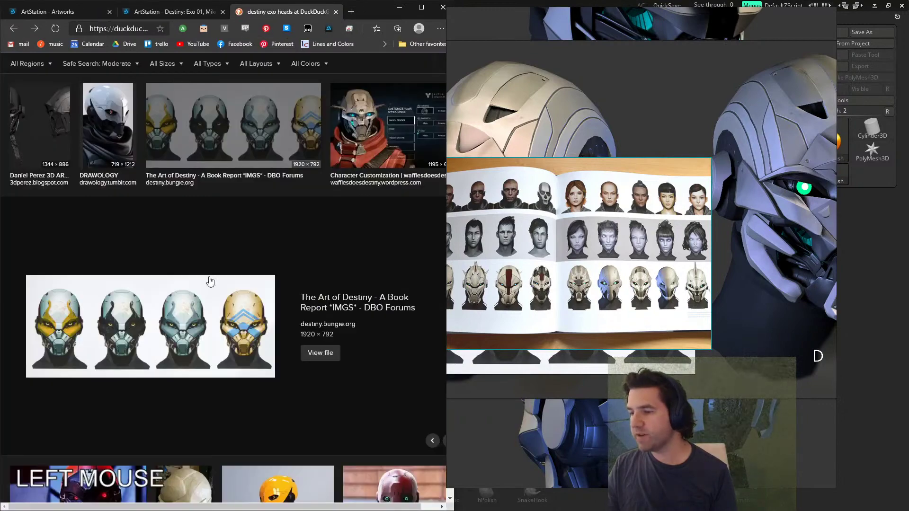
# Step: Look further through the Exo head image results and refine the image search to "destiny exo heads concept"
pyautogui.scroll(-5, 208, 279)
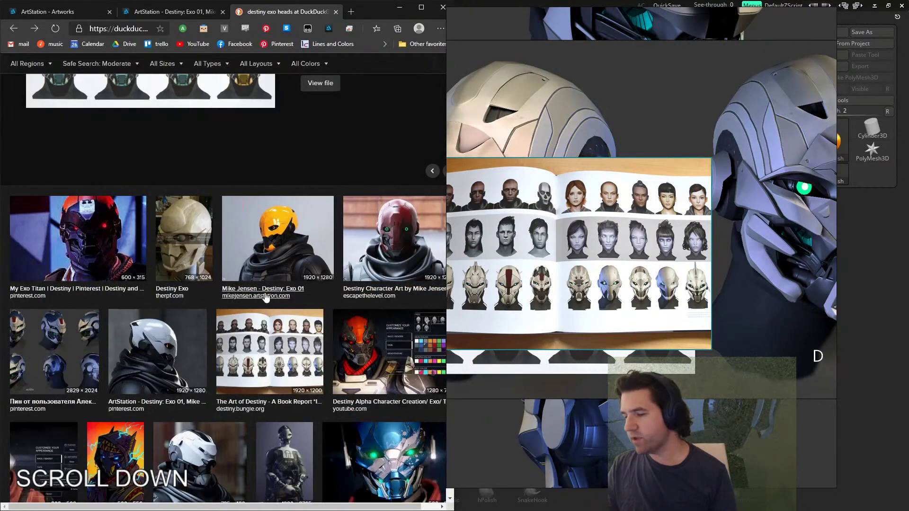
pyautogui.scroll(-5, 285, 254)
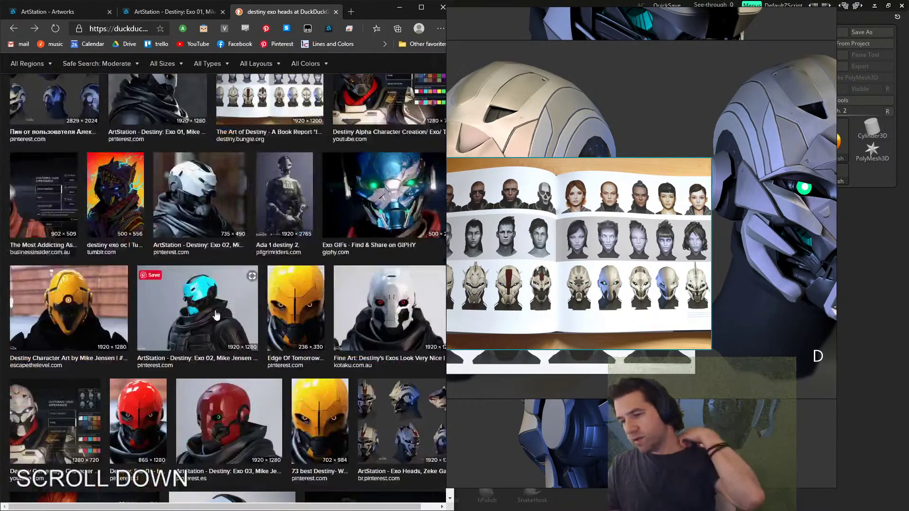
pyautogui.scroll(6, 189, 340)
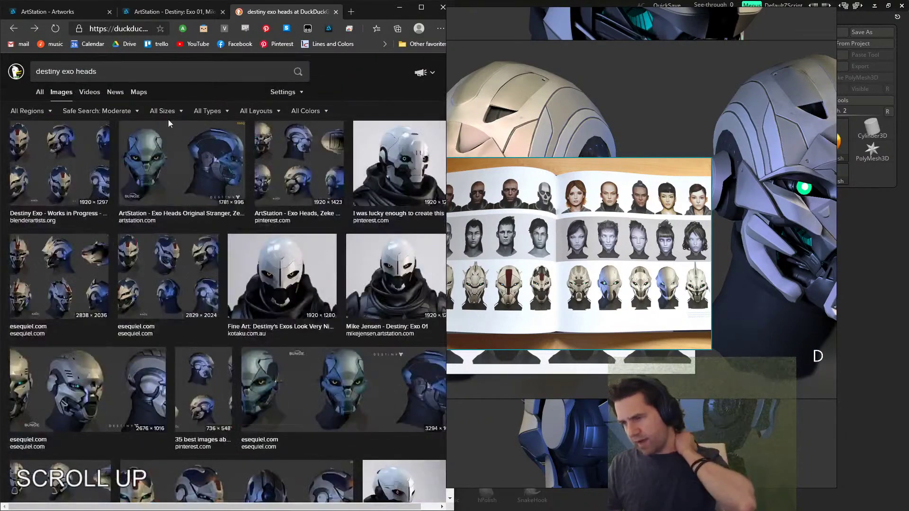
pyautogui.click(120, 70)
pyautogui.write('con')
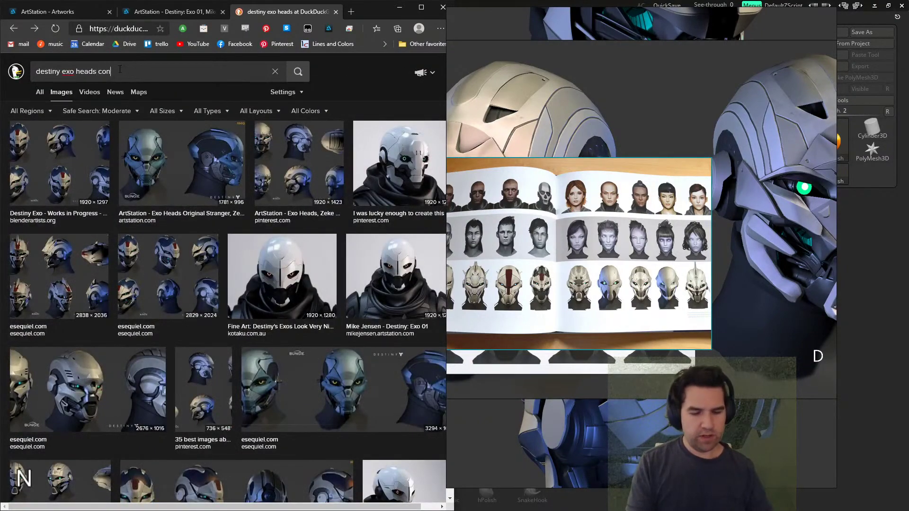
pyautogui.write('ce')
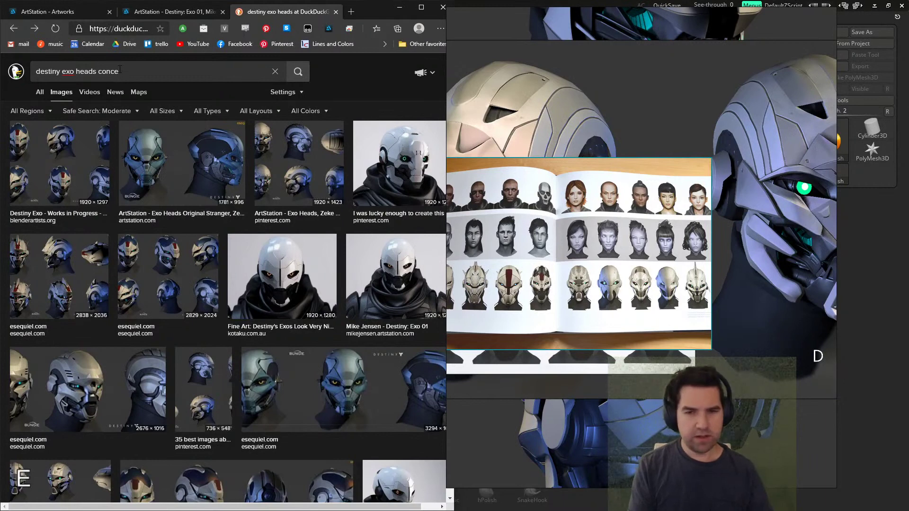
pyautogui.write('pt')
pyautogui.press('Return')
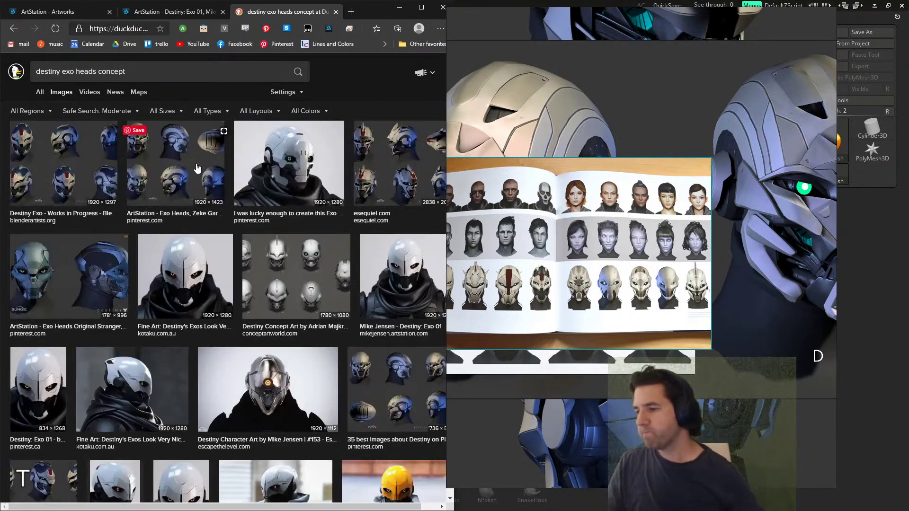
# Step: Add the conceptartworld.com sheet of white Exo heads to the PureRef board and look through the remaining image results
pyautogui.click(275, 292)
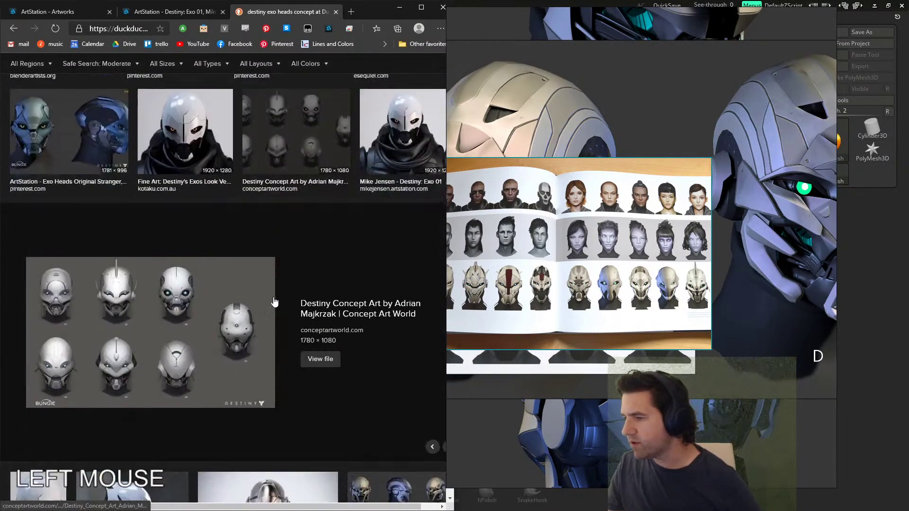
pyautogui.moveTo(135, 346); pyautogui.dragTo(576, 327)
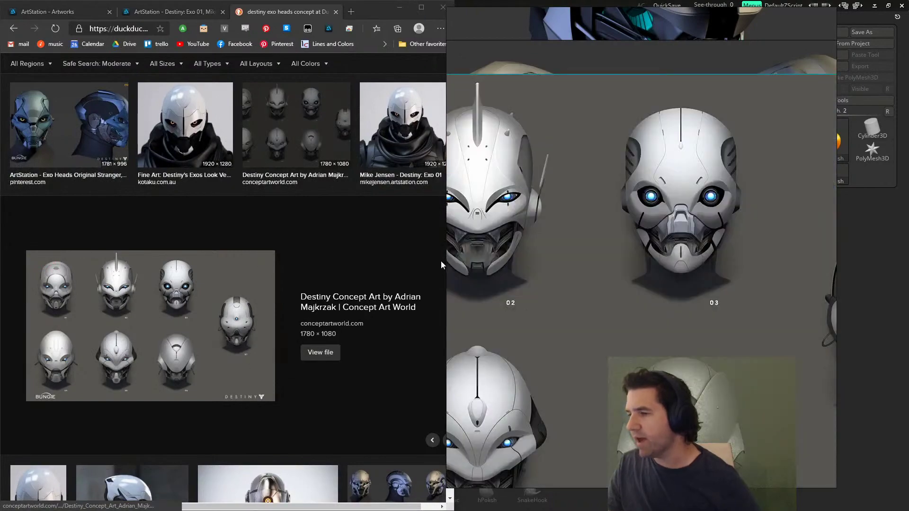
pyautogui.scroll(-5, 296, 408)
pyautogui.scroll(-5, 216, 377)
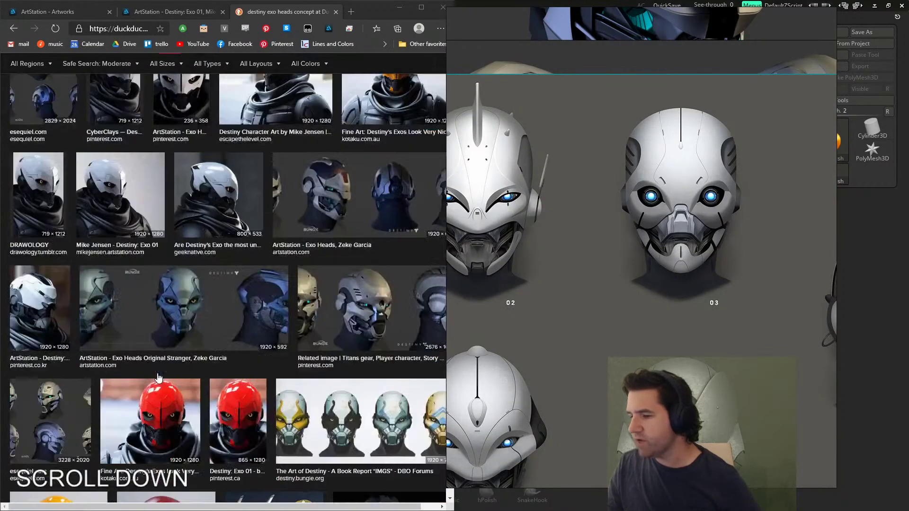
pyautogui.scroll(-8, 153, 370)
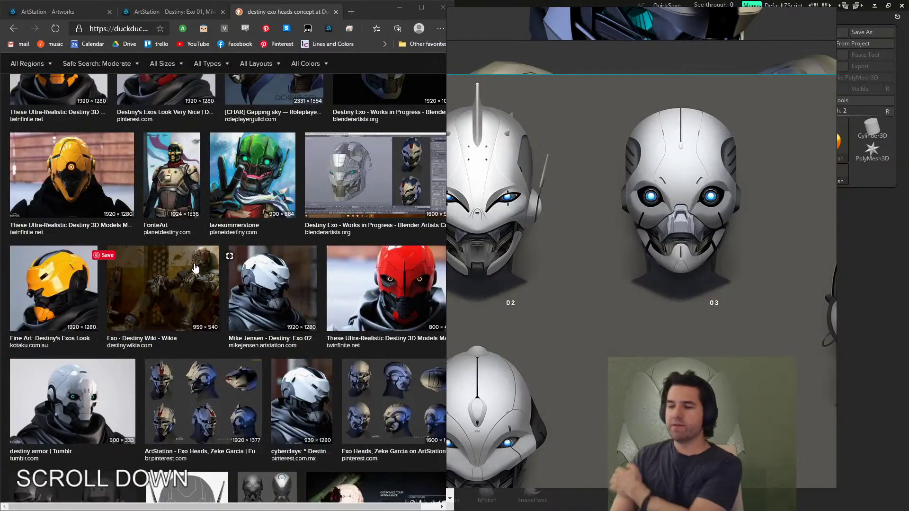
pyautogui.scroll(-3, 195, 268)
pyautogui.scroll(15, 193, 283)
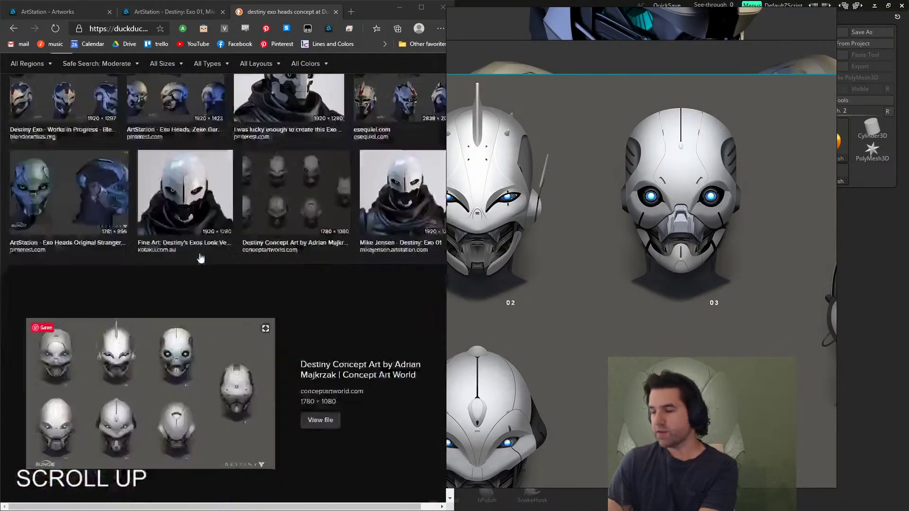
pyautogui.click(143, 65)
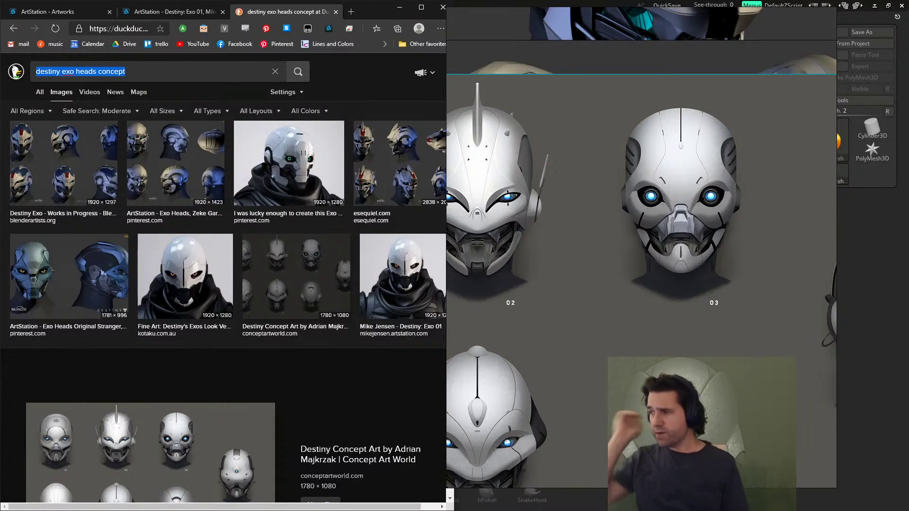
# Step: Move the PureRef window over the browser and select all the overlapping reference images on the board
pyautogui.click(549, 161)
pyautogui.moveTo(550, 228); pyautogui.dragTo(289, 246, button='right')
pyautogui.scroll(-10, 289, 246)
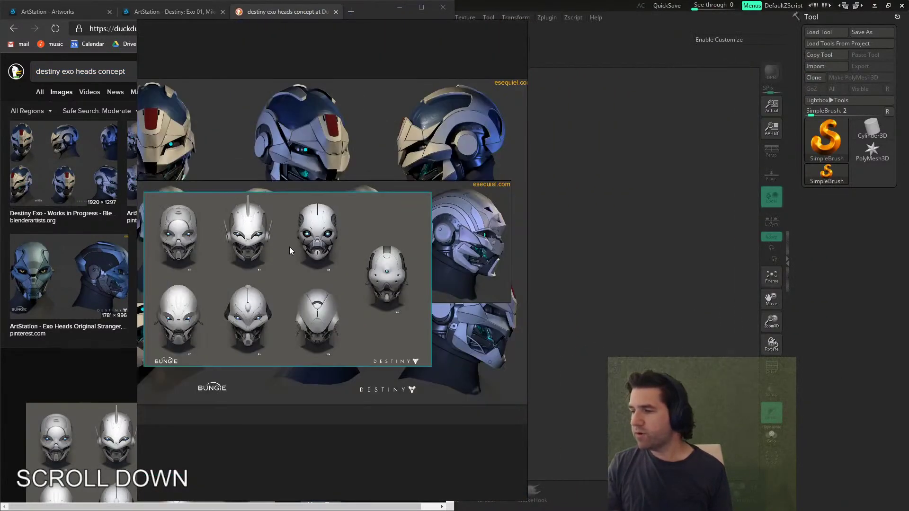
pyautogui.scroll(-2, 289, 247)
pyautogui.scroll(1, 283, 256)
pyautogui.moveTo(192, 165); pyautogui.dragTo(423, 339)
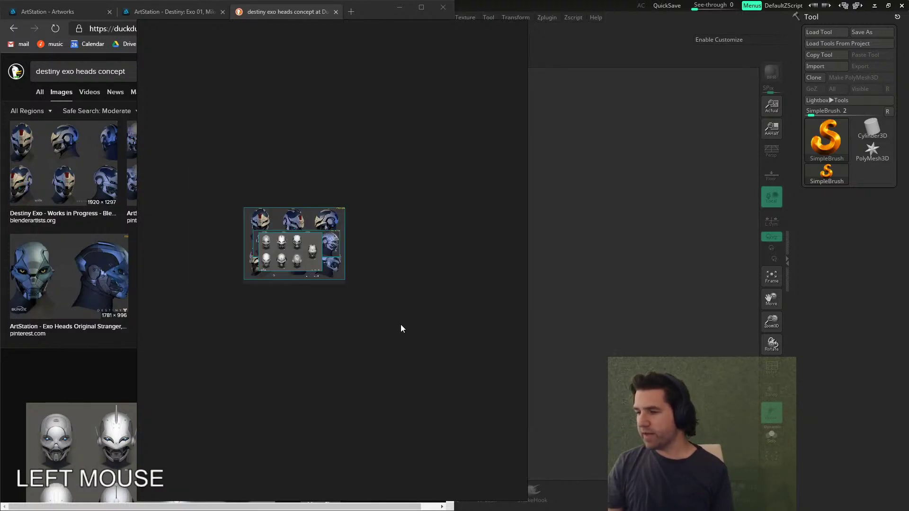
pyautogui.hotkey('ctrl', 'alt')
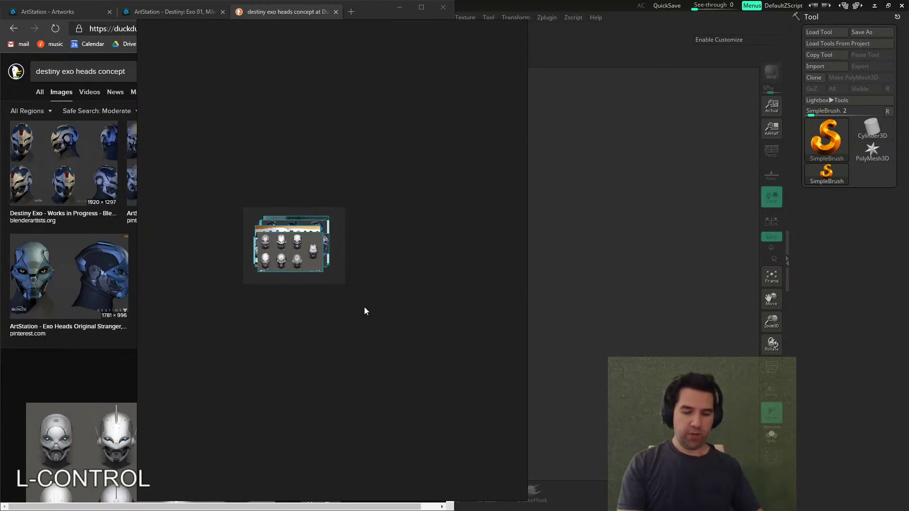
pyautogui.hotkey('ctrl', 'n')
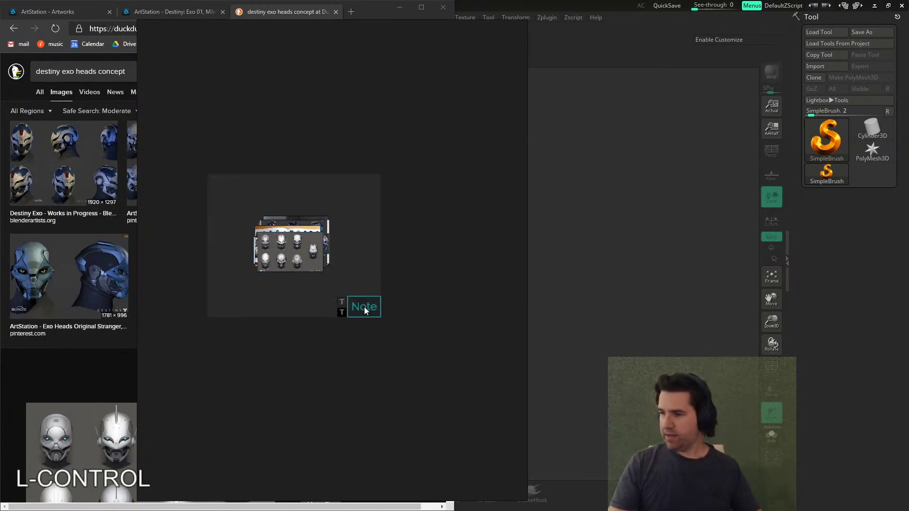
pyautogui.hotkey('ctrl', 'z')
# Step: Select all the stacked reference images, pack them into a grid, and delete the stray note
pyautogui.moveTo(345, 290); pyautogui.dragTo(238, 186)
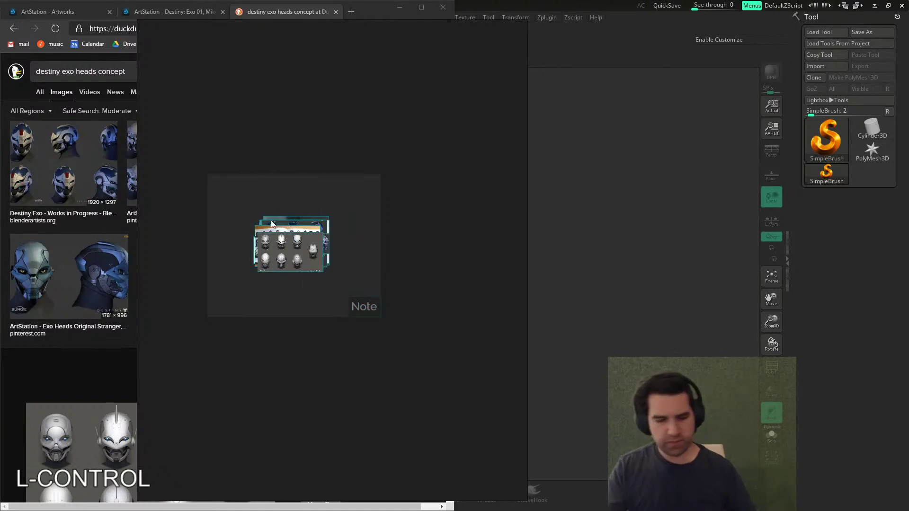
pyautogui.hotkey('ctrl', 'p')
pyautogui.click(489, 417)
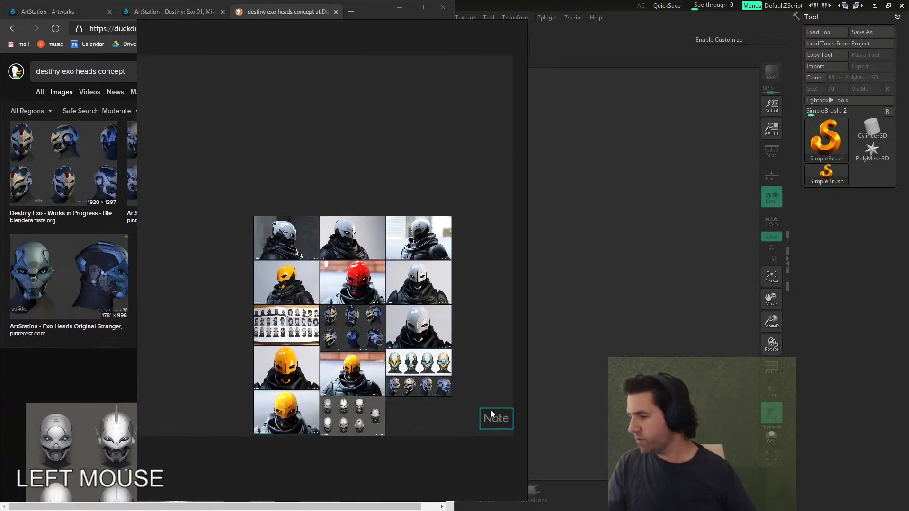
pyautogui.press('Delete')
# Step: Select the whole packed image grid and reposition the PureRef window over the browser with the grid in view
pyautogui.click(466, 426)
pyautogui.moveTo(488, 473); pyautogui.dragTo(181, 153)
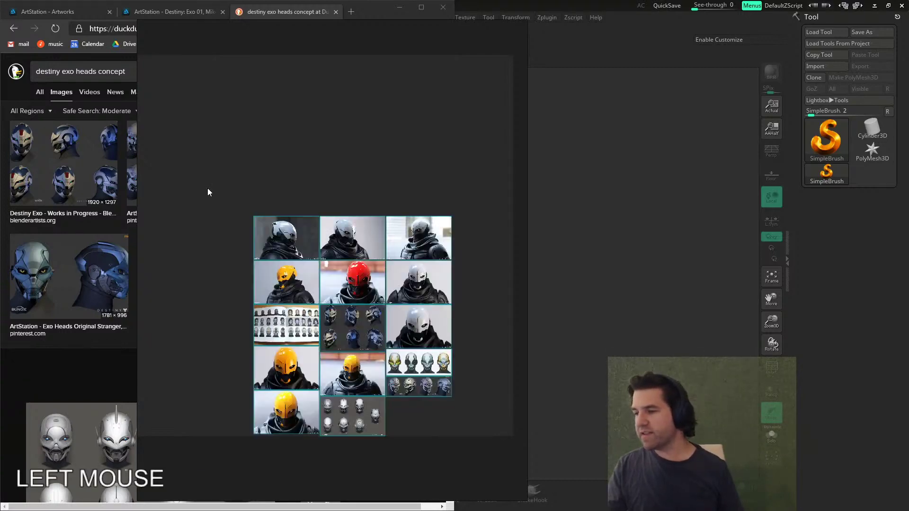
pyautogui.moveTo(346, 322); pyautogui.dragTo(311, 333, button='middle')
pyautogui.scroll(4, 314, 311)
pyautogui.scroll(-1, 312, 333)
pyautogui.scroll(-2, 312, 333)
pyautogui.moveTo(362, 336); pyautogui.dragTo(336, 382, button='right')
# Step: Enable PureRef's Transparent To Mouse mode and set its confirmation to not show again
pyautogui.rightClick(336, 379)
pyautogui.moveTo(358, 310)
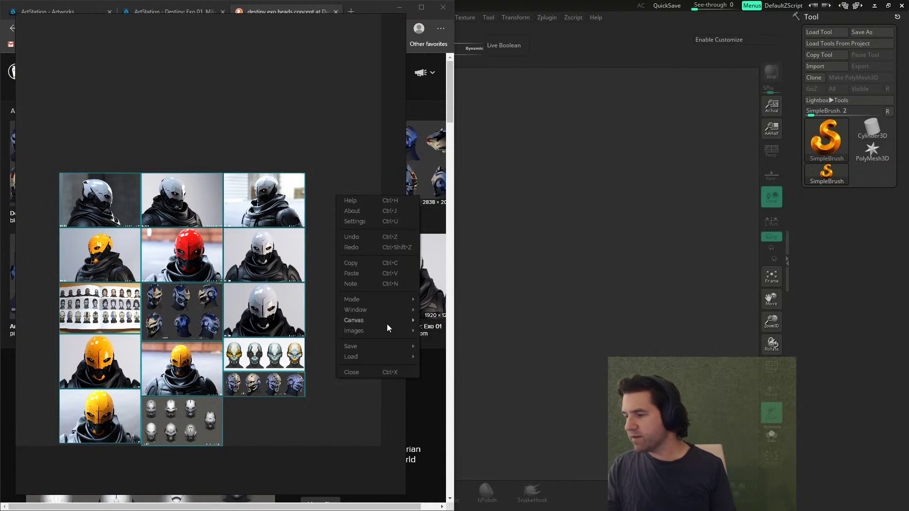
pyautogui.click(390, 297)
pyautogui.click(464, 302)
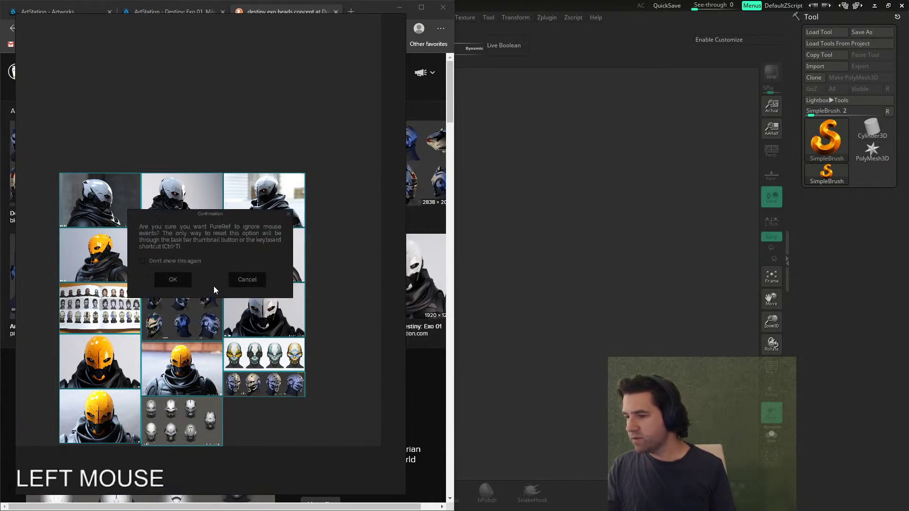
pyautogui.click(143, 263)
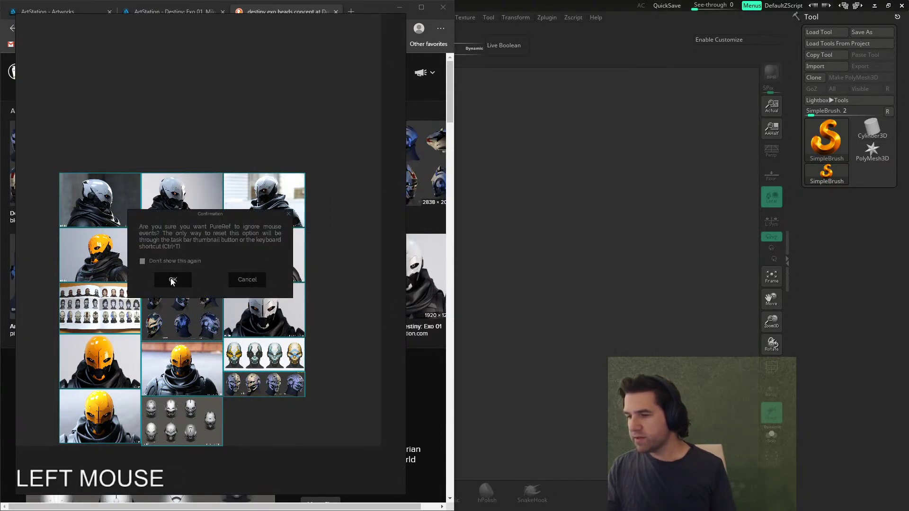
pyautogui.click(171, 279)
# Step: Test the click-through mode by opening artwork pages and image context options in the browser behind the board
pyautogui.click(326, 337)
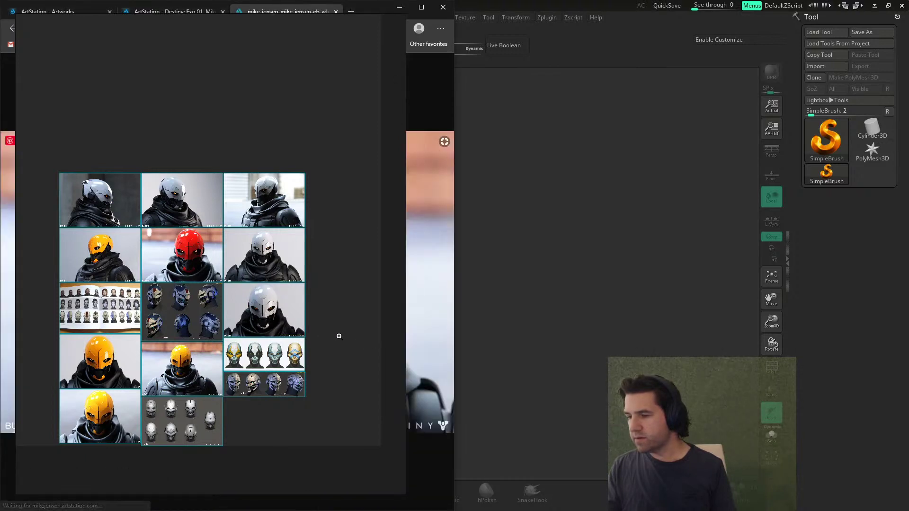
pyautogui.click(337, 335)
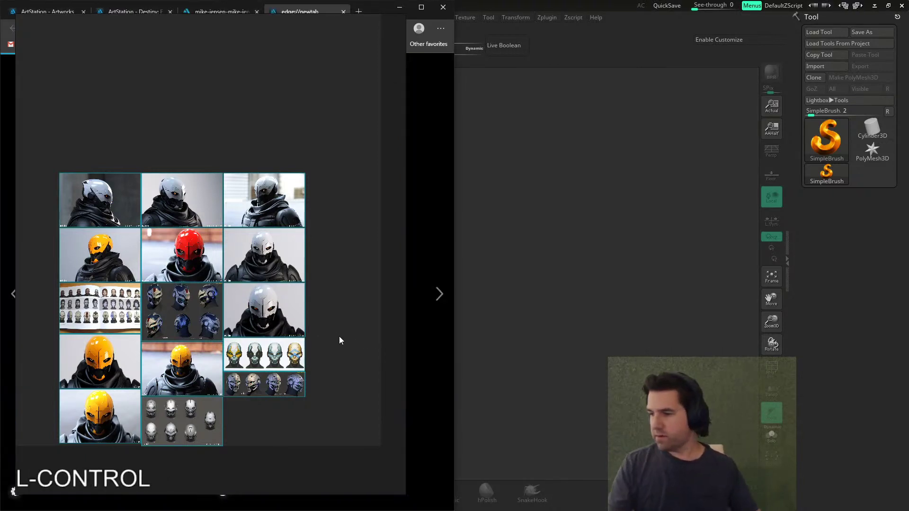
pyautogui.click(308, 238)
pyautogui.rightClick(308, 237)
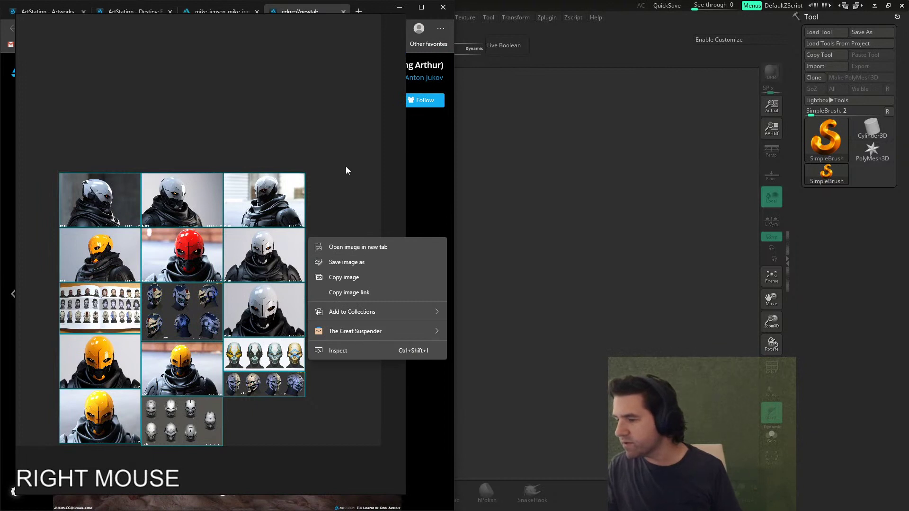
pyautogui.rightClick(349, 228)
pyautogui.click(329, 108)
pyautogui.rightClick(325, 110)
pyautogui.click(325, 195)
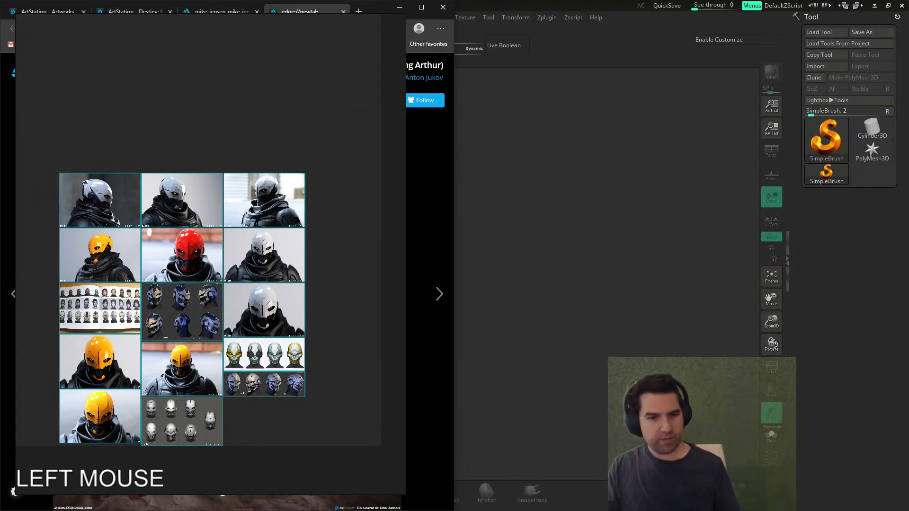
# Step: Turn off the Transparent To Mouse mode and deselect the full image grid on the PureRef board
pyautogui.press('ctrl')
pyautogui.hotkey('ctrl', 't')
pyautogui.click(294, 411)
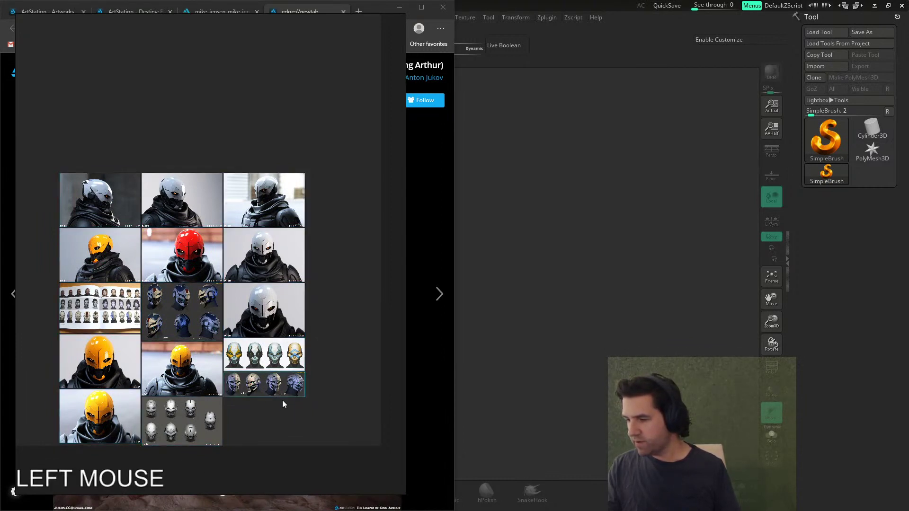
# Step: Clear the PureRef canvas, saving the current scene to the Desktop as exoHead when offered
pyautogui.rightClick(298, 422)
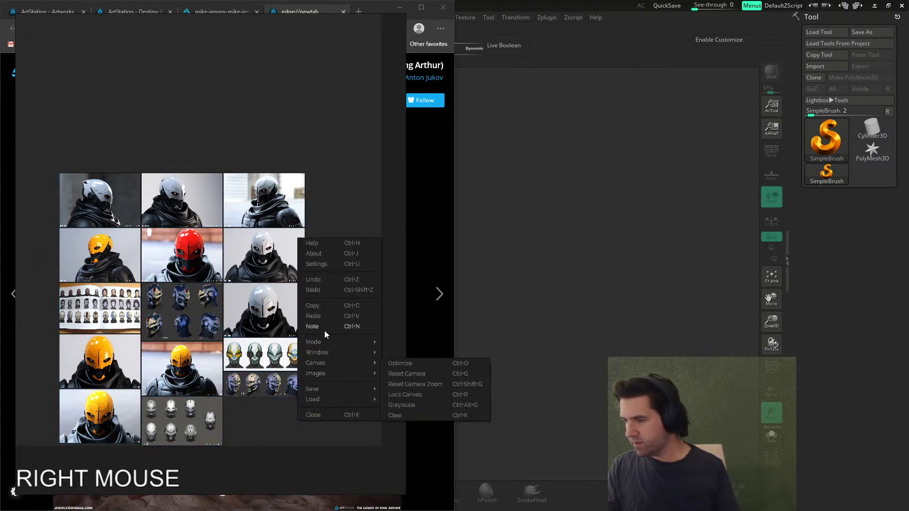
pyautogui.moveTo(327, 339)
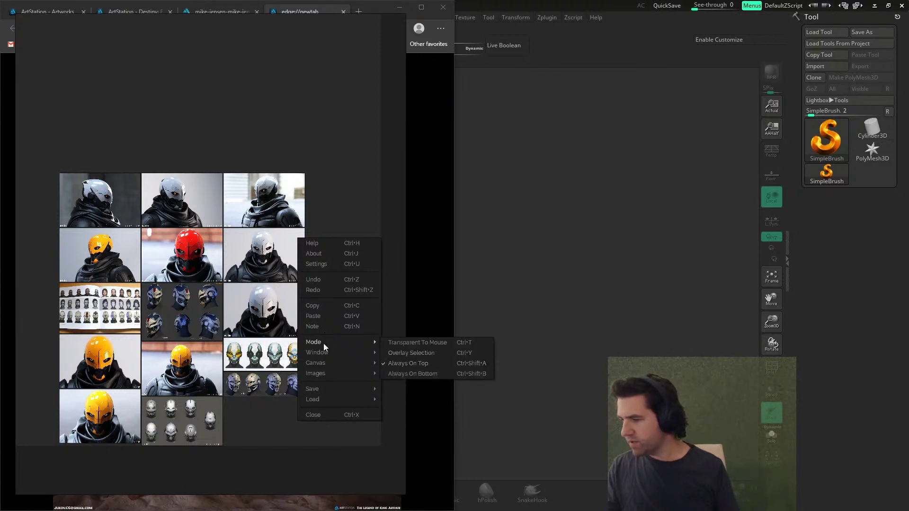
pyautogui.moveTo(322, 361)
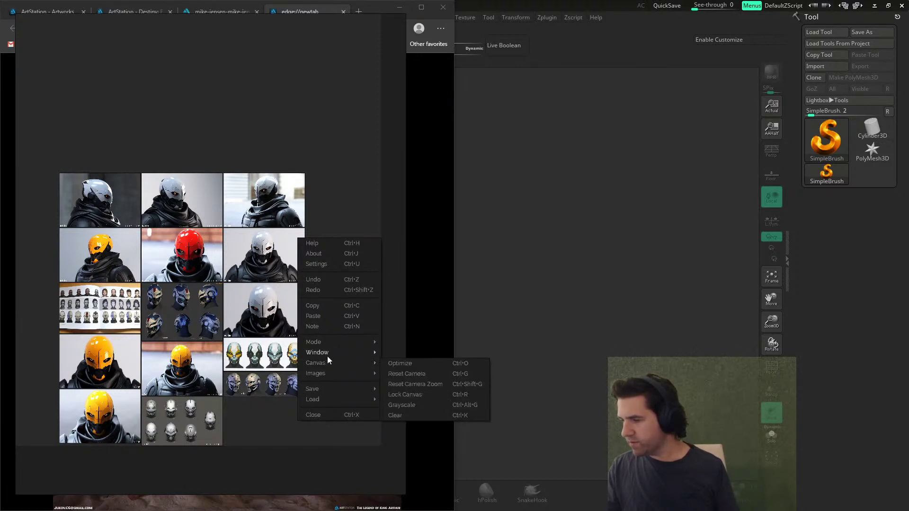
pyautogui.click(458, 417)
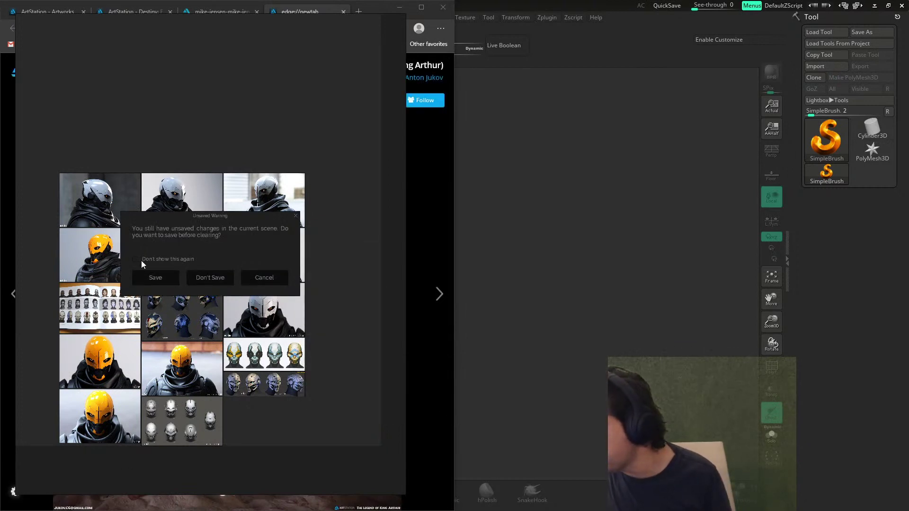
pyautogui.click(166, 277)
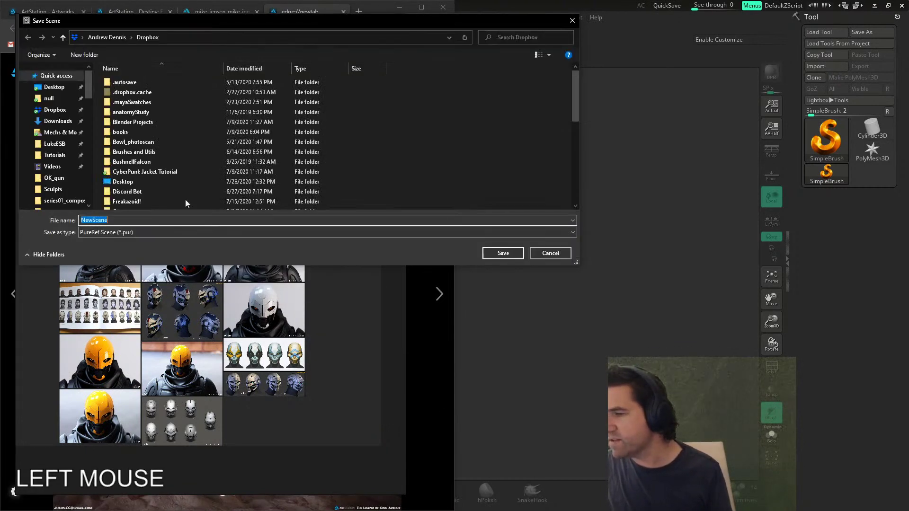
pyautogui.click(63, 87)
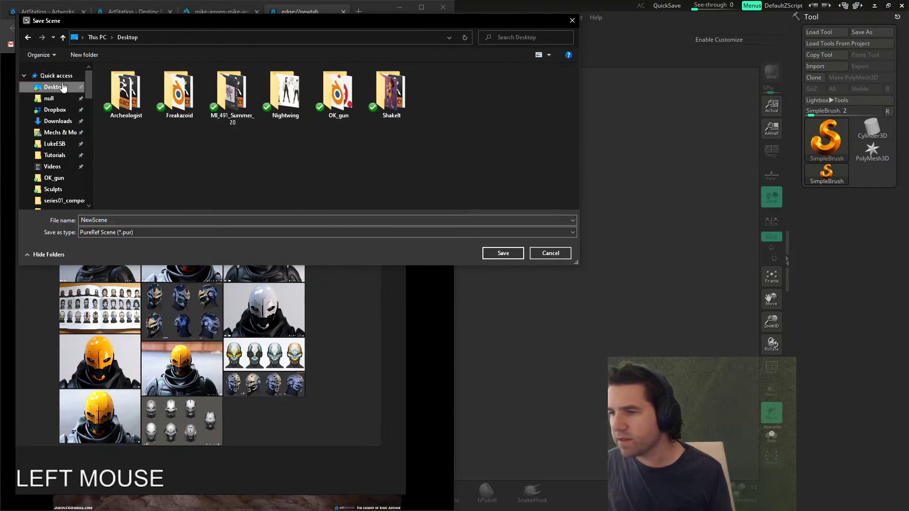
pyautogui.write('exoHead')
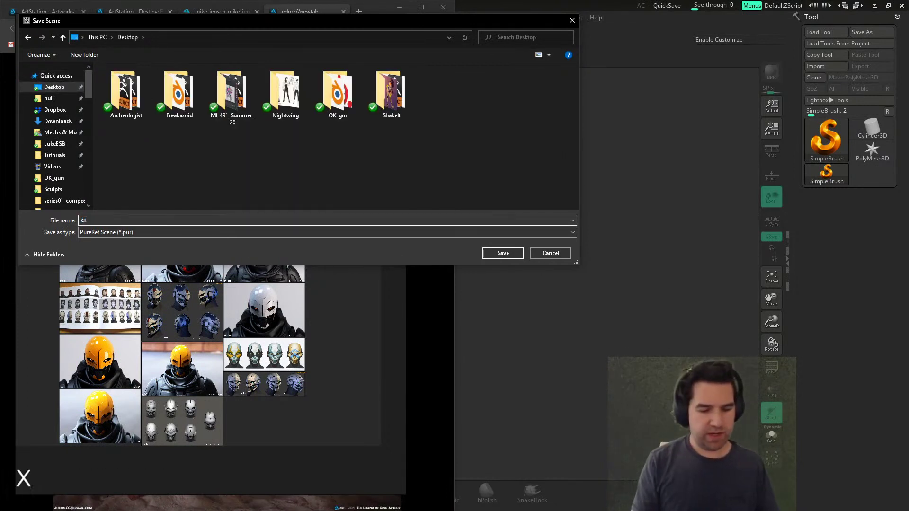
pyautogui.press('Return')
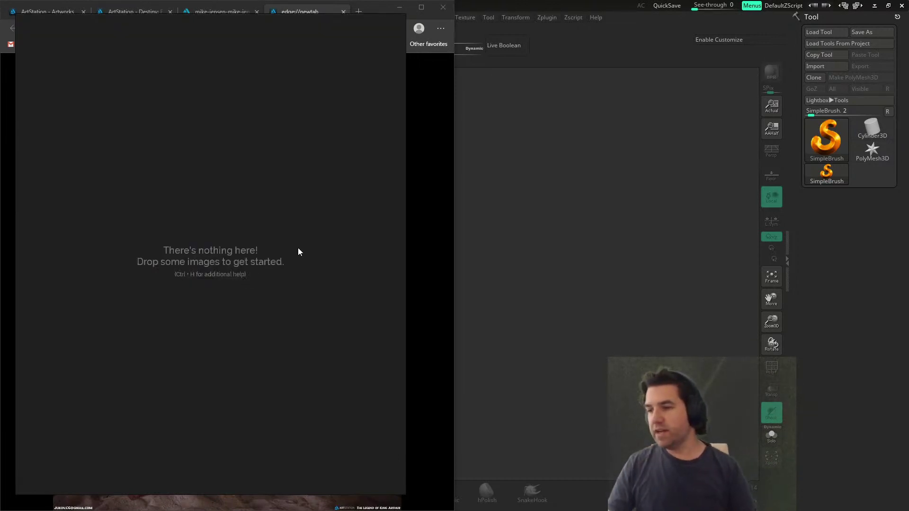
# Step: Load the recently saved exoHead.pur scene into the empty PureRef canvas
pyautogui.click(268, 244)
pyautogui.scroll(1, 180, 280)
pyautogui.rightClick(180, 281)
pyautogui.click(199, 440)
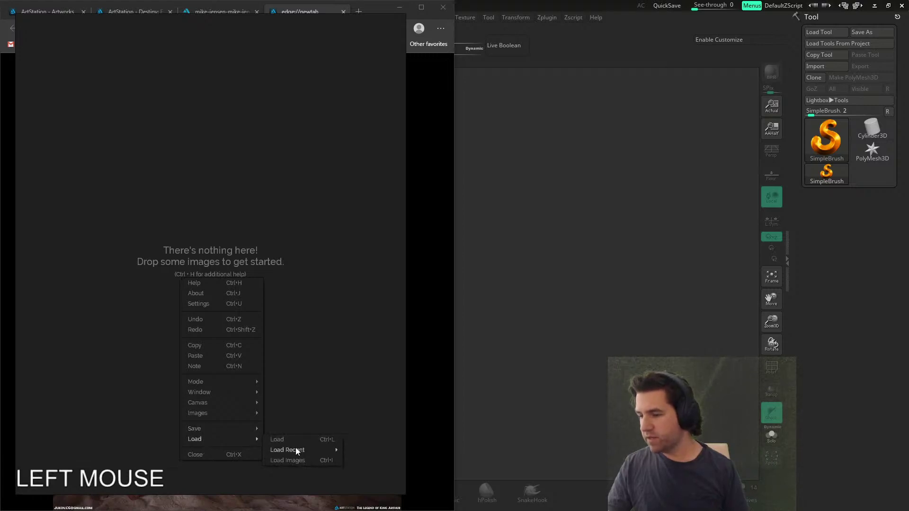
pyautogui.moveTo(295, 449)
pyautogui.click(407, 451)
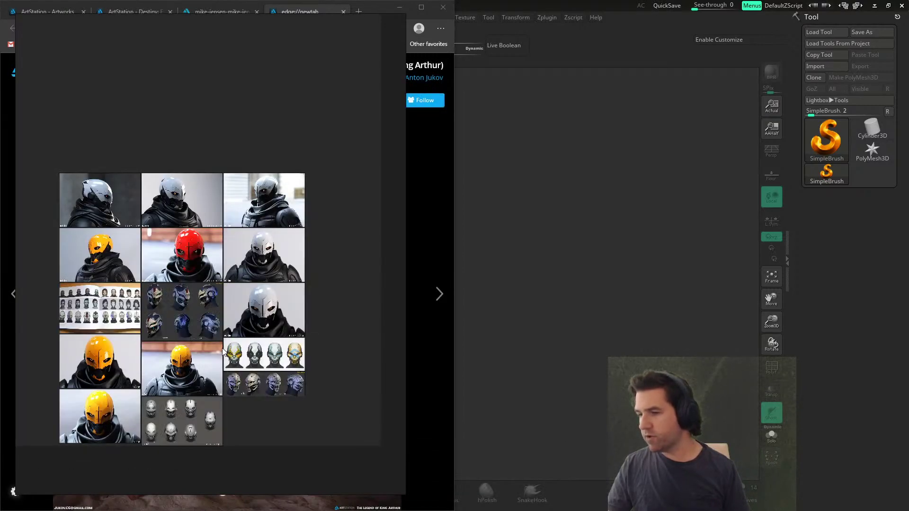
# Step: Clear the PureRef canvas again and reload exoHead.pur from the recent scenes
pyautogui.rightClick(334, 316)
pyautogui.moveTo(359, 440)
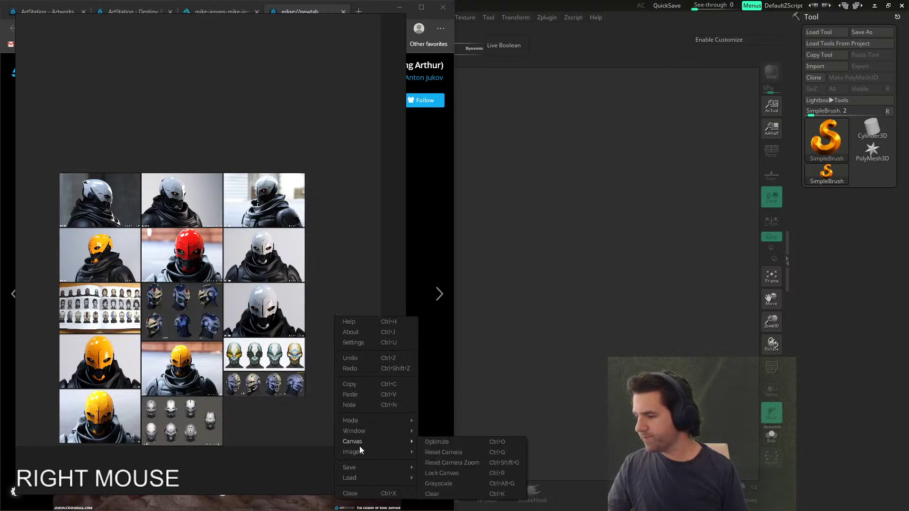
pyautogui.click(454, 493)
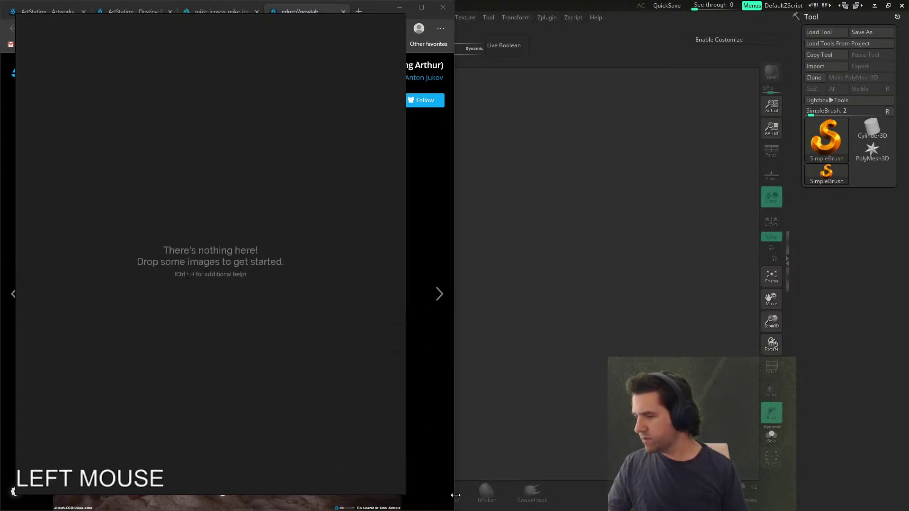
pyautogui.scroll(-1, 302, 342)
pyautogui.scroll(1, 302, 343)
pyautogui.rightClick(297, 313)
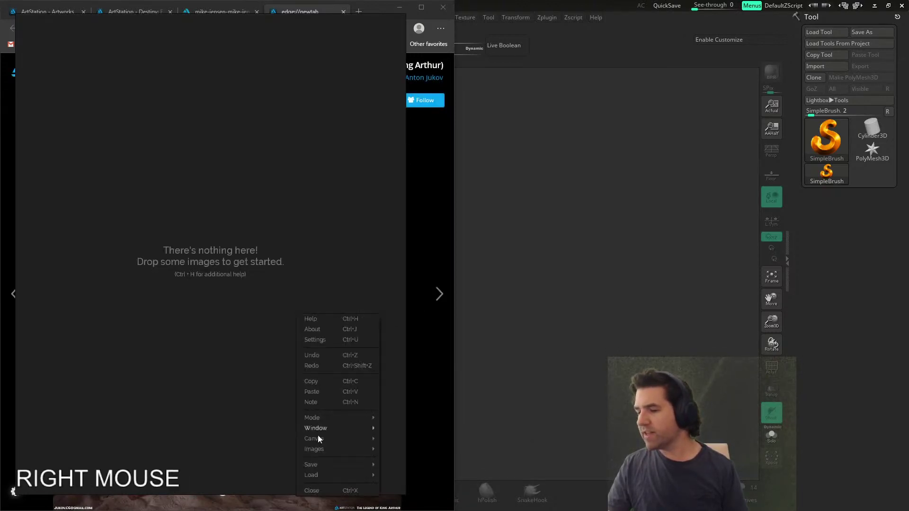
pyautogui.moveTo(332, 473)
pyautogui.moveTo(416, 484)
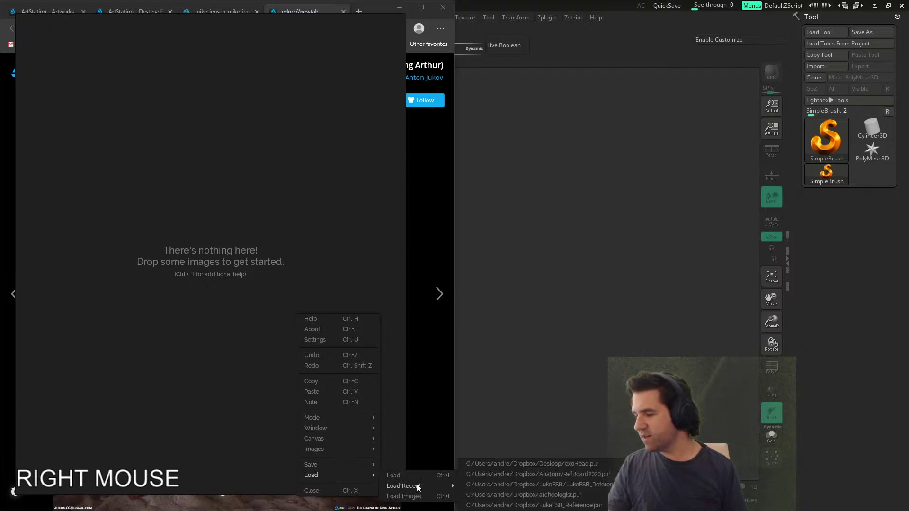
pyautogui.click(537, 467)
# Step: Try the Overlay Selection mode on the reference board and return it to its normal window
pyautogui.rightClick(326, 269)
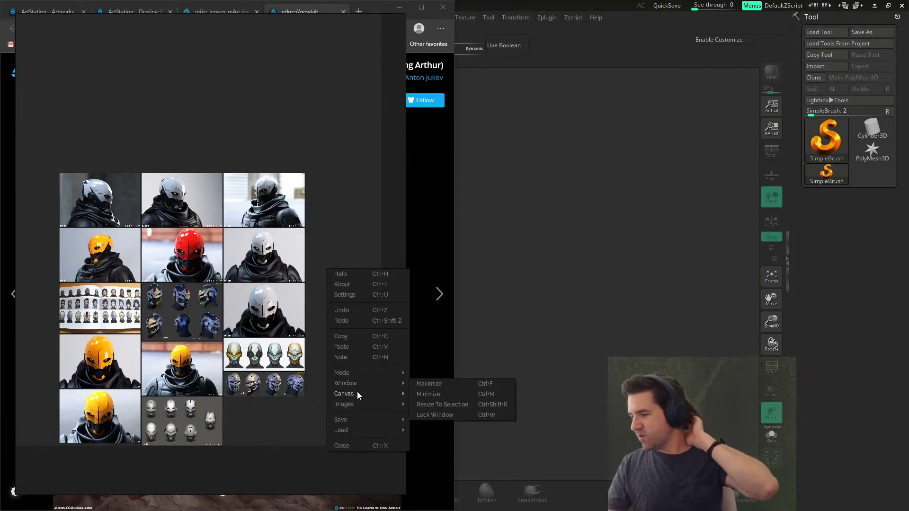
pyautogui.moveTo(357, 392)
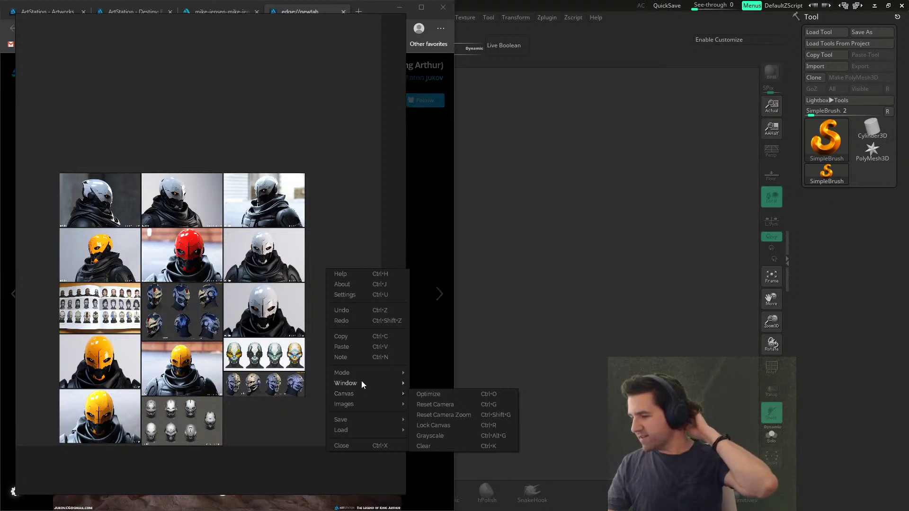
pyautogui.moveTo(365, 373)
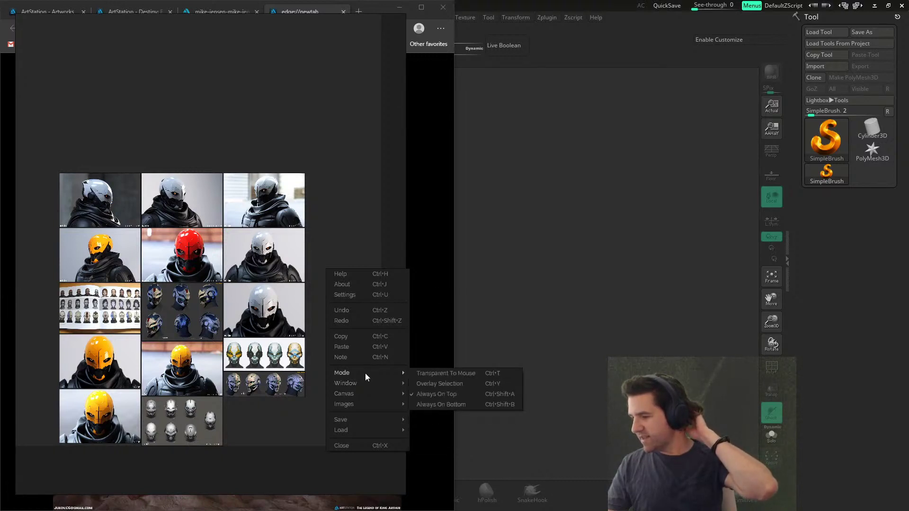
pyautogui.click(445, 383)
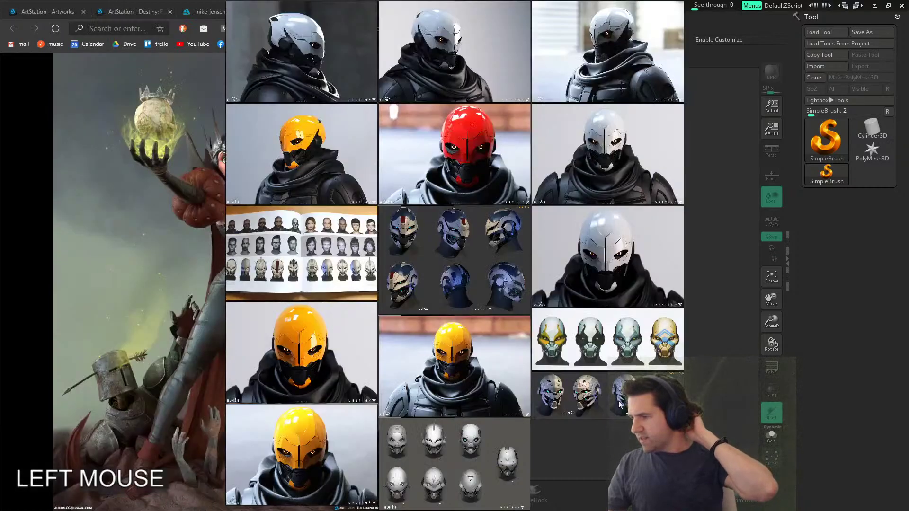
pyautogui.scroll(-1, 551, 380)
pyautogui.rightClick(528, 380)
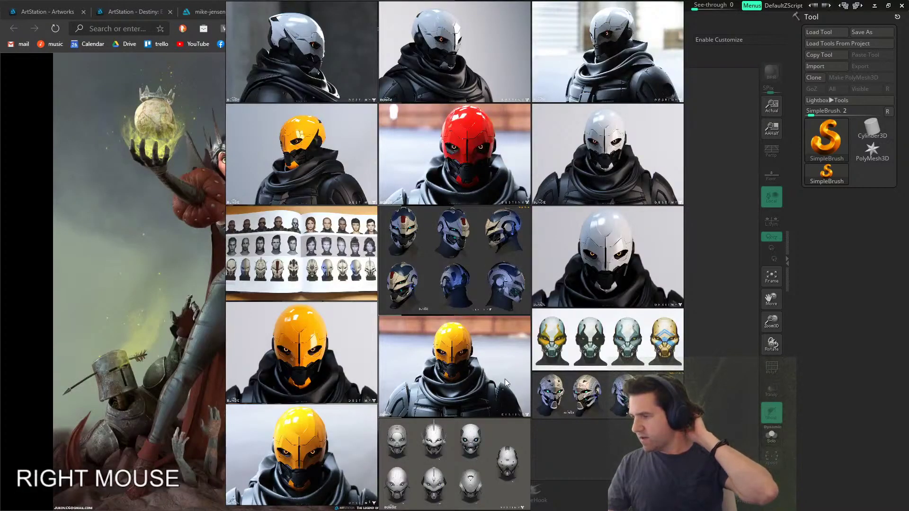
pyautogui.click(516, 405)
pyautogui.hotkey('ctrl', 't')
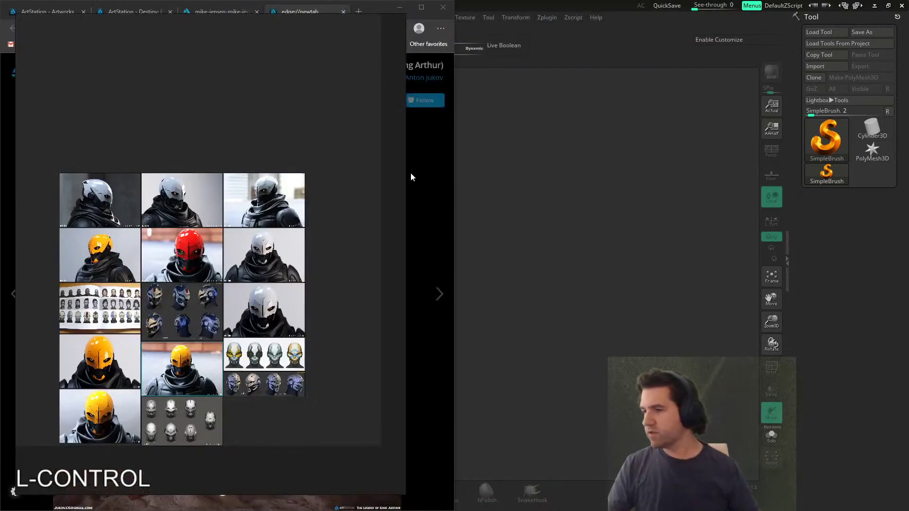
# Step: Shrink the PureRef window to a small portrait frame and move it over the middle of the browser artwork
pyautogui.moveTo(406, 106); pyautogui.dragTo(250, 178)
pyautogui.moveTo(171, 243); pyautogui.dragTo(113, 83, button='middle')
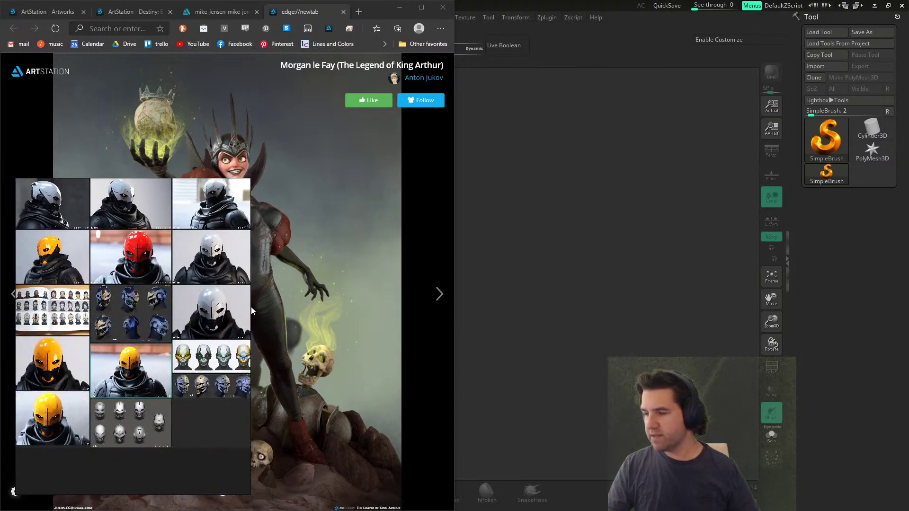
pyautogui.moveTo(247, 306); pyautogui.dragTo(197, 306)
pyautogui.moveTo(125, 307); pyautogui.dragTo(202, 314, button='right')
# Step: Examine the side view of the white Exo helmet up close in the shrunken reference board
pyautogui.scroll(-2, 206, 308)
pyautogui.moveTo(206, 308); pyautogui.dragTo(226, 303, button='middle')
pyautogui.scroll(4, 158, 270)
pyautogui.moveTo(135, 237); pyautogui.dragTo(192, 312, button='middle')
pyautogui.scroll(4, 171, 298)
pyautogui.scroll(-2, 216, 345)
pyautogui.moveTo(137, 286); pyautogui.dragTo(158, 353, button='middle')
pyautogui.scroll(4, 175, 349)
pyautogui.scroll(2, 166, 345)
pyautogui.moveTo(214, 322); pyautogui.dragTo(199, 322, button='middle')
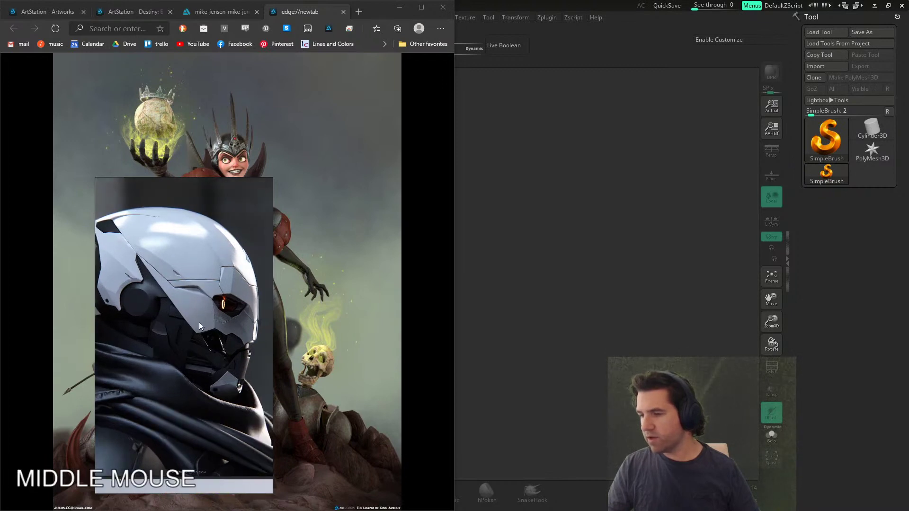
pyautogui.scroll(-2, 198, 322)
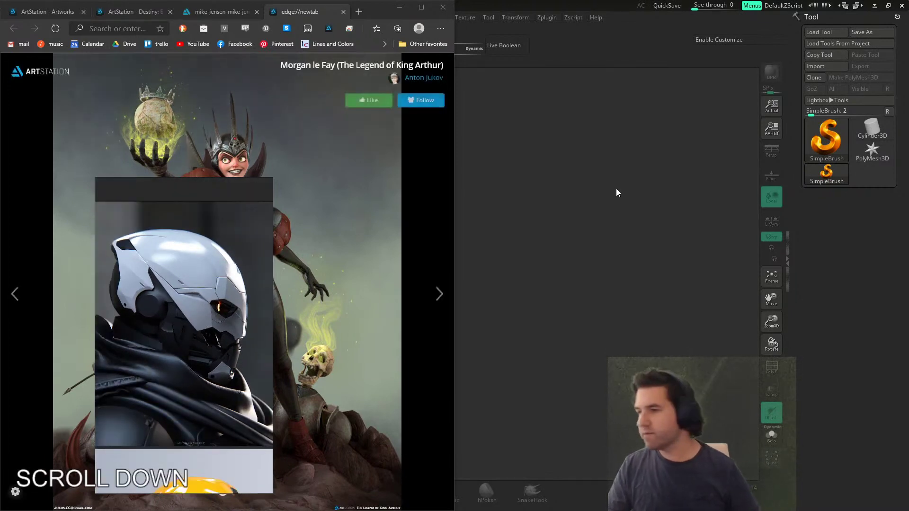
# Step: Minimize the browser and look over the helmet references on the board floating above ZBrush
pyautogui.click(395, 7)
pyautogui.scroll(-4, 173, 317)
pyautogui.moveTo(184, 322); pyautogui.dragTo(179, 321, button='middle')
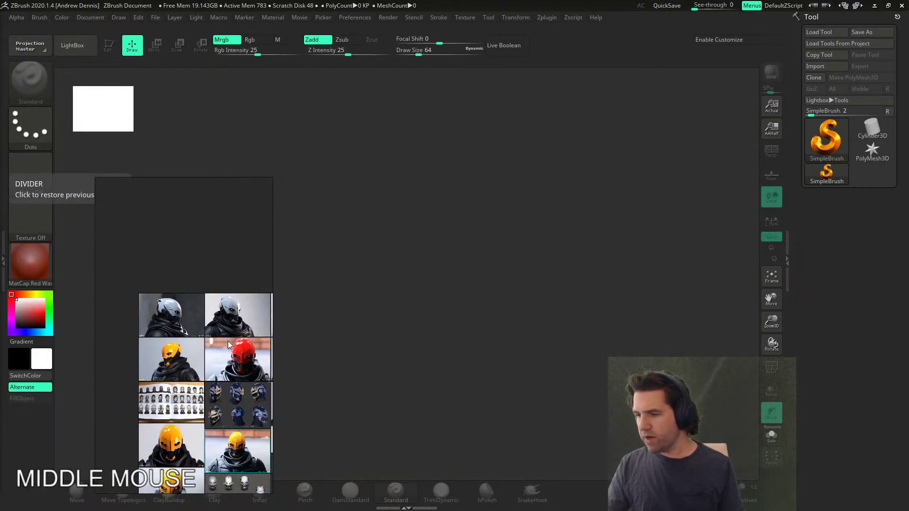
pyautogui.scroll(5, 189, 319)
pyautogui.moveTo(210, 285); pyautogui.dragTo(175, 295, button='middle')
pyautogui.scroll(3, 175, 295)
pyautogui.scroll(-5, 175, 295)
# Step: Copy the white three-quarter helmet image above the red helmet from the reference board
pyautogui.click(196, 296)
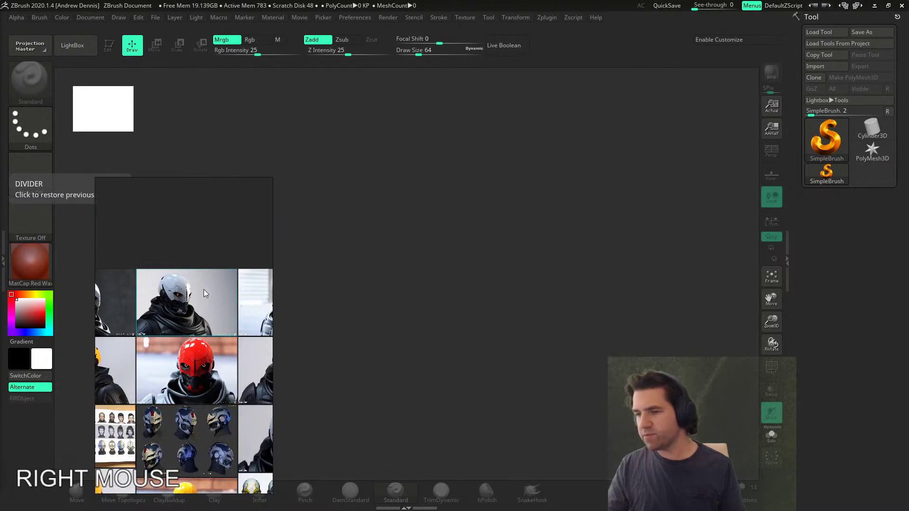
pyautogui.rightClick(204, 289)
pyautogui.click(226, 357)
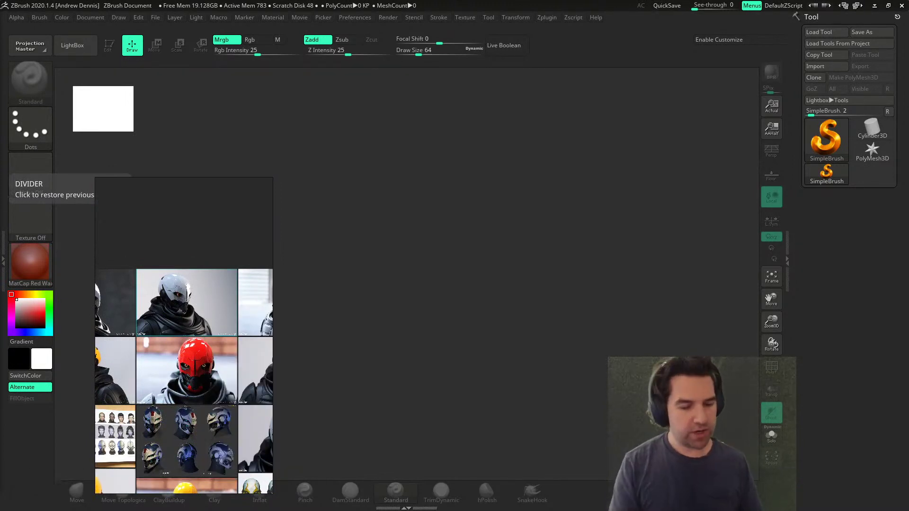
# Step: Open Autodesk SketchBook and skip the offered update
pyautogui.press('c')
pyautogui.press('h')
pyautogui.press('Return')
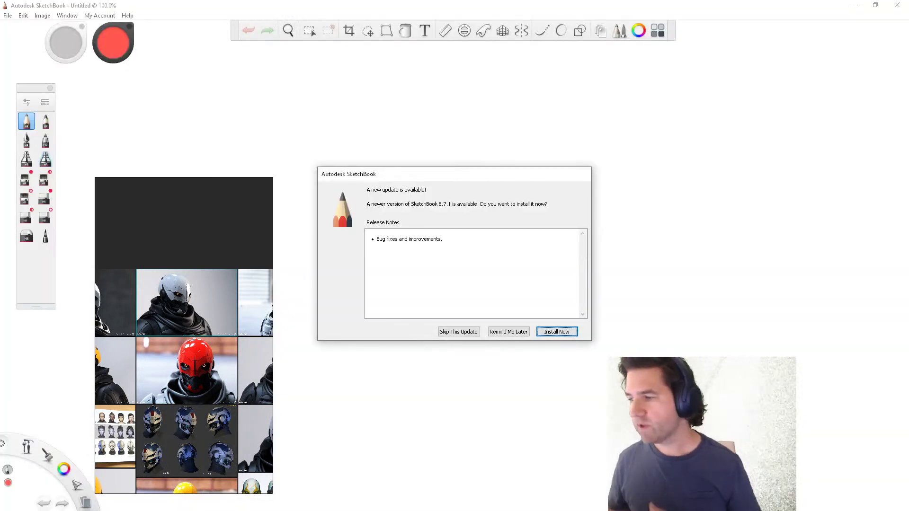
pyautogui.click(457, 332)
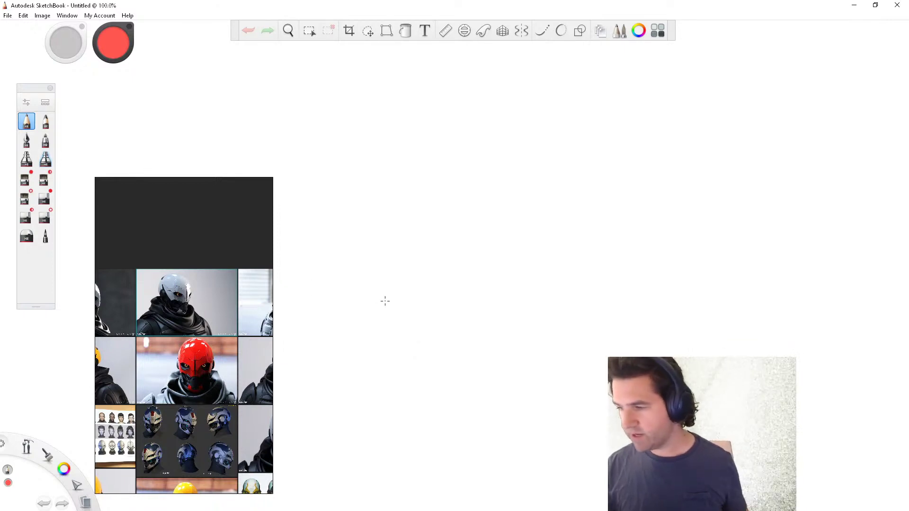
# Step: Try pasting the copied helmet image into the blank canvas and scaling it down
pyautogui.hotkey('ctrl', 'v')
pyautogui.moveTo(357, 316); pyautogui.dragTo(426, 325)
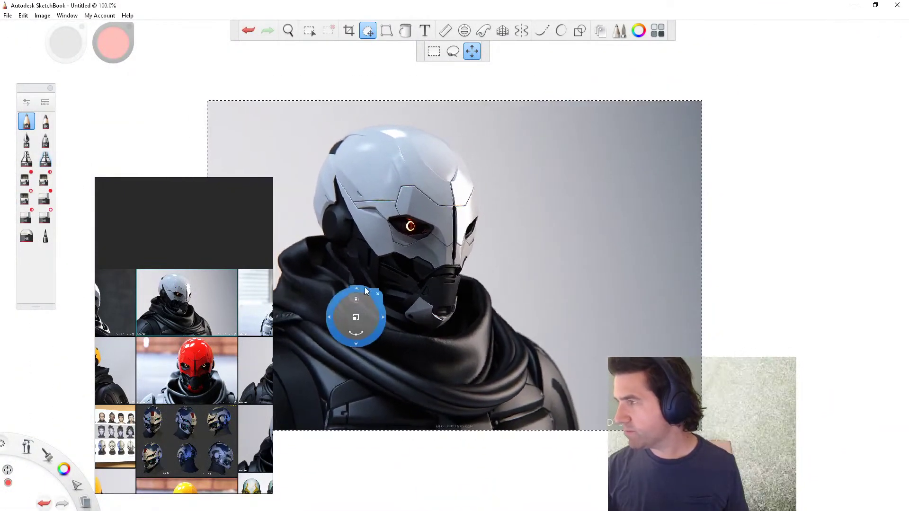
pyautogui.moveTo(336, 279); pyautogui.dragTo(250, 300)
pyautogui.click(120, 312)
pyautogui.moveTo(345, 309); pyautogui.dragTo(345, 307)
pyautogui.press('shift')
pyautogui.hotkey('ctrl', 'z')
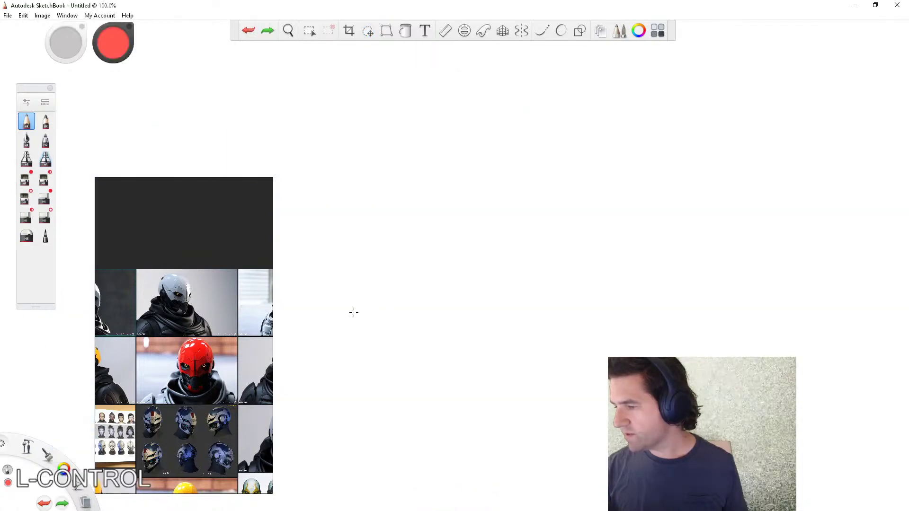
# Step: Paste the copied helmet image into the canvas, scale it down until it fits the view, and apply the transform
pyautogui.hotkey('ctrl', 'v')
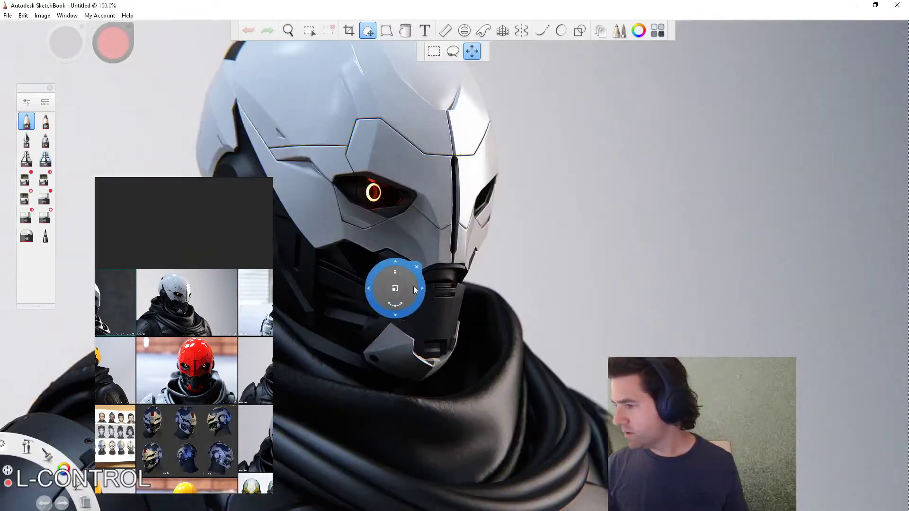
pyautogui.moveTo(396, 277); pyautogui.dragTo(385, 304)
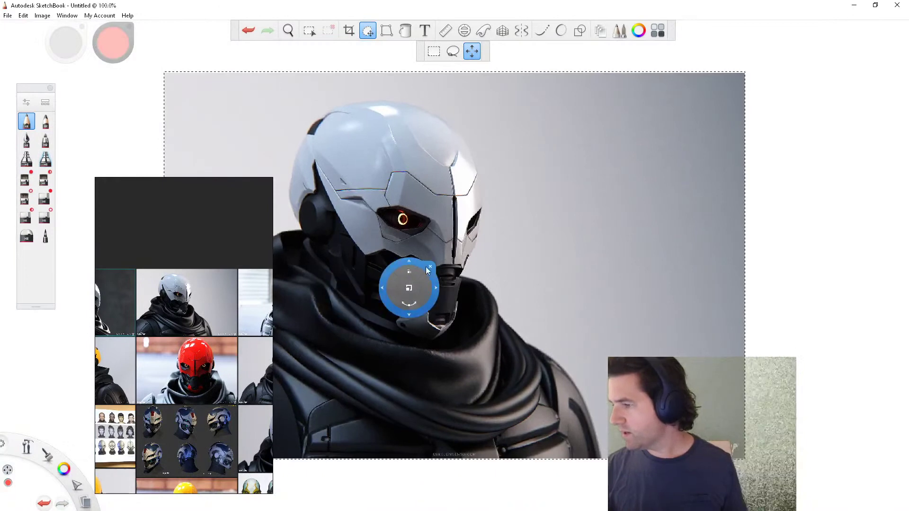
pyautogui.click(430, 267)
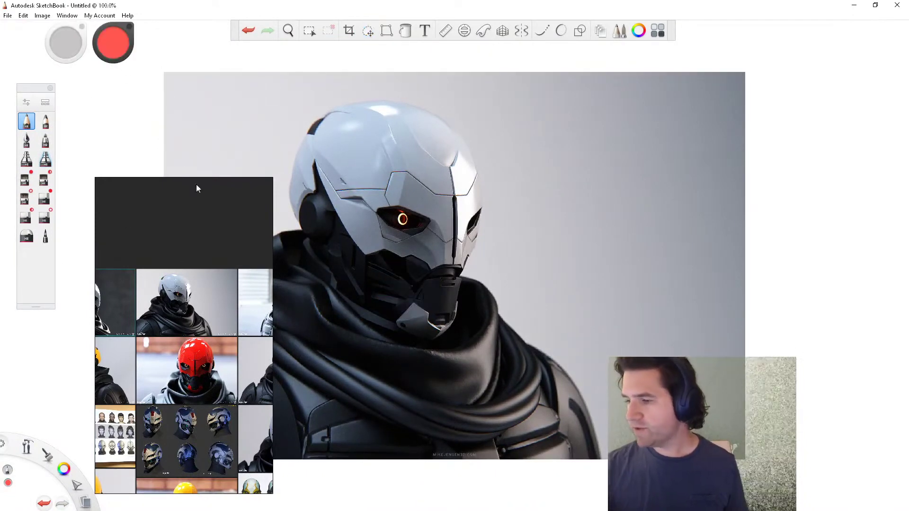
# Step: Show the layer editor and move the reference board clear of it, over the middle of the pasted image
pyautogui.moveTo(225, 246); pyautogui.dragTo(866, 184, button='right')
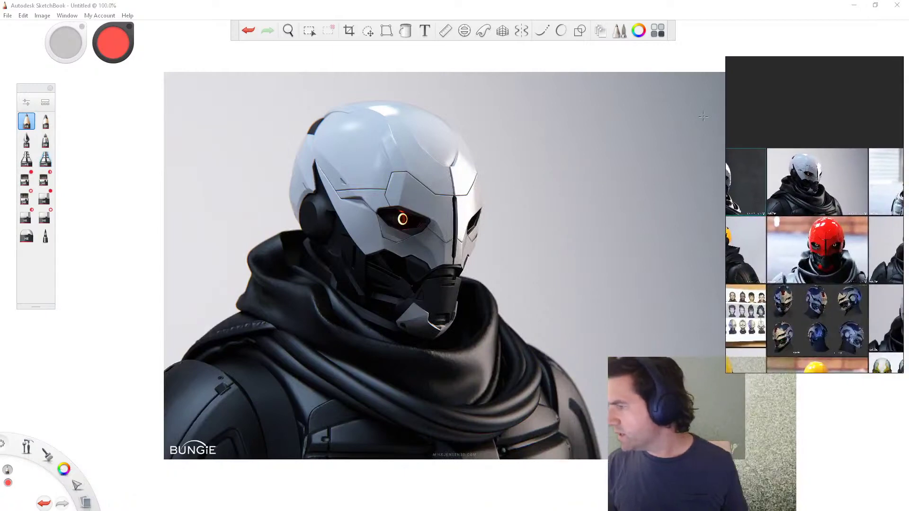
pyautogui.click(594, 35)
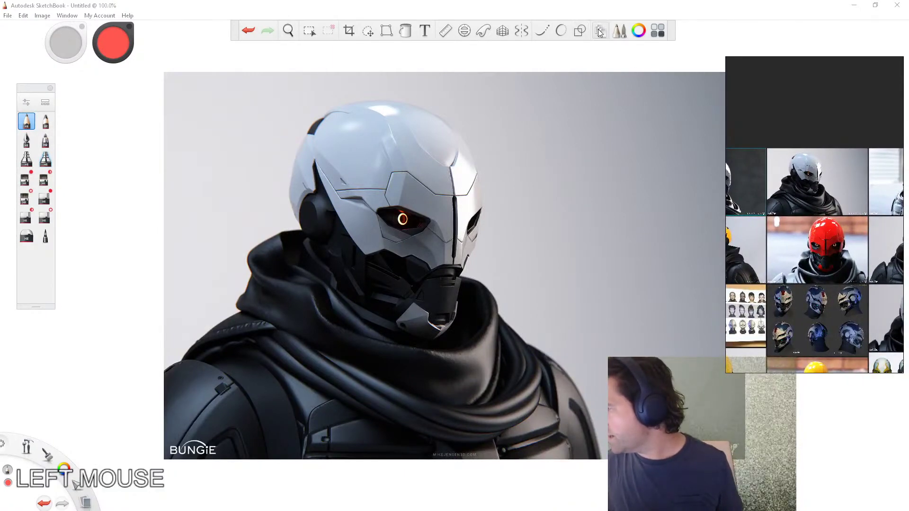
pyautogui.moveTo(857, 119); pyautogui.dragTo(573, 135, button='right')
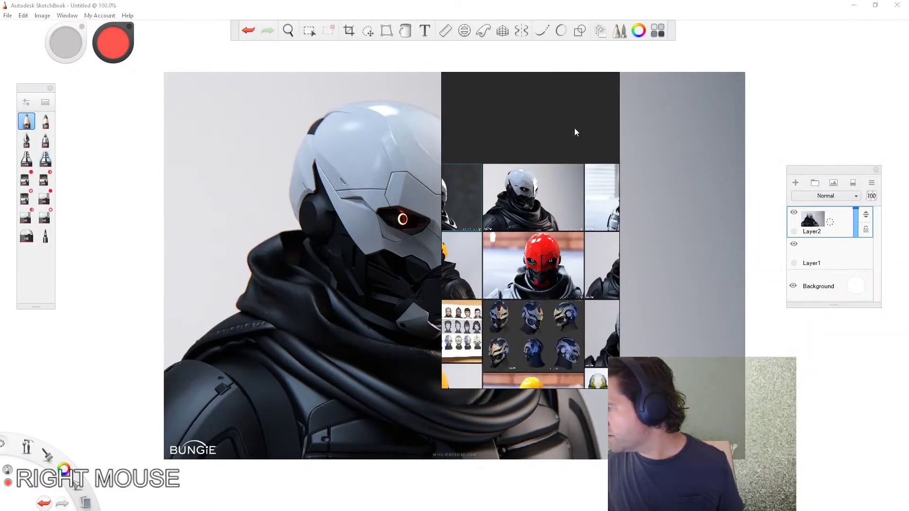
pyautogui.click(801, 185)
pyautogui.moveTo(621, 212); pyautogui.dragTo(648, 215, button='right')
pyautogui.hotkey('ctrl', 'z')
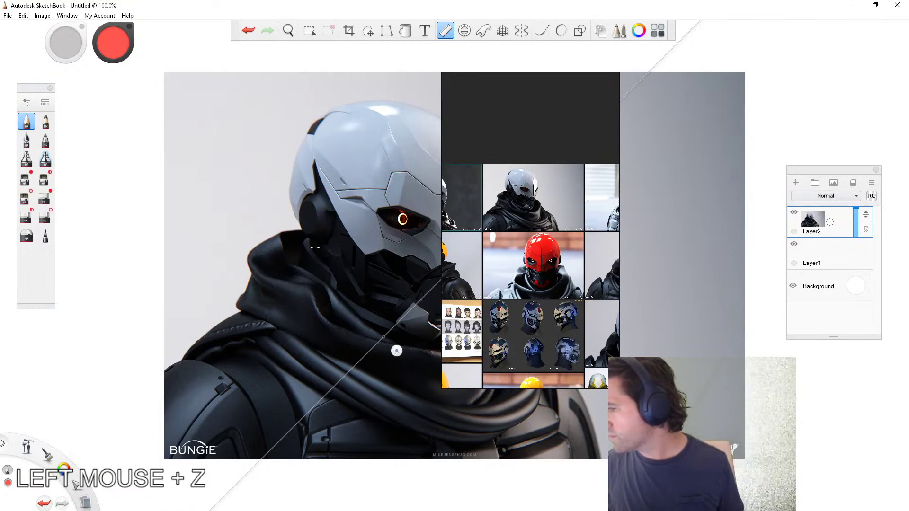
pyautogui.click(46, 122)
pyautogui.click(25, 121)
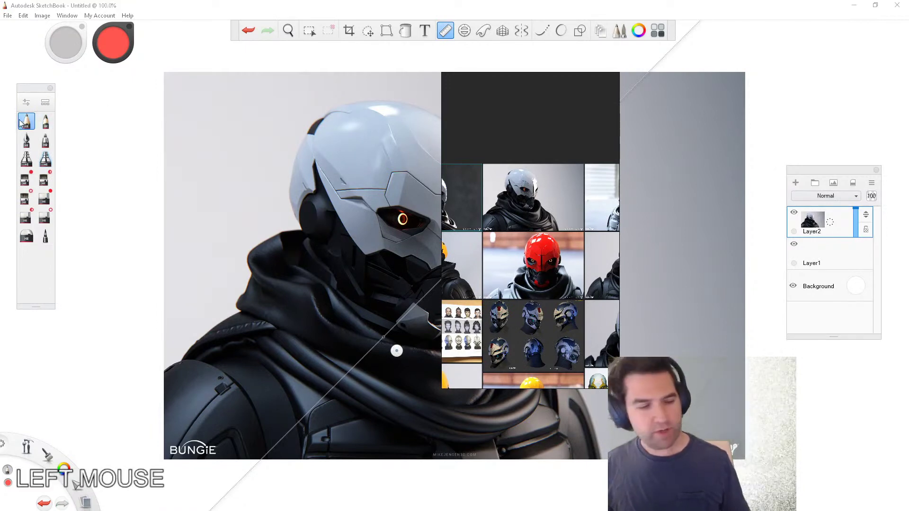
pyautogui.press('Escape')
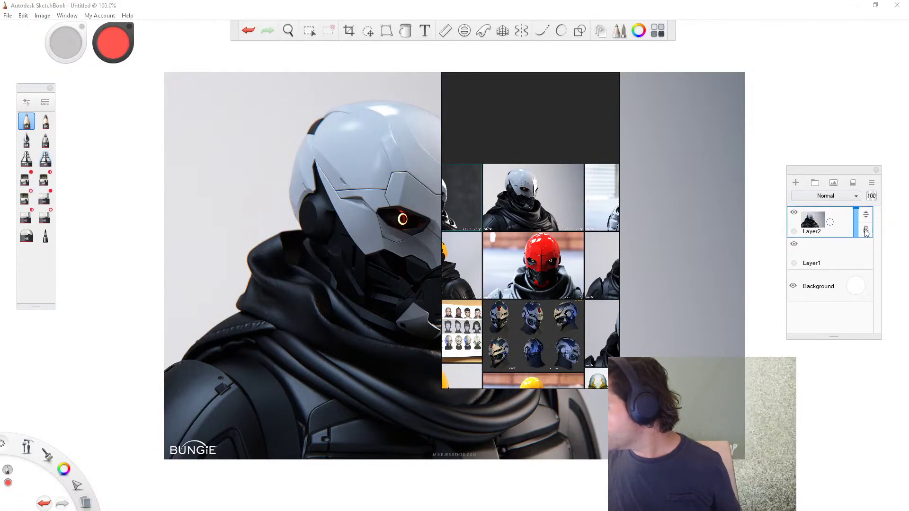
# Step: Lock the pasted image's layer, add an empty layer above it, and move the reference board off the canvas
pyautogui.click(795, 183)
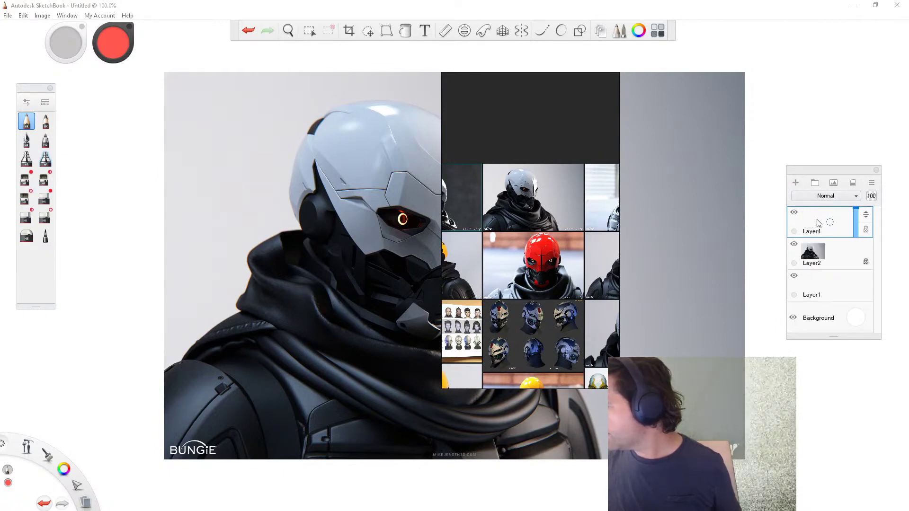
pyautogui.moveTo(572, 110); pyautogui.dragTo(0, 67, button='right')
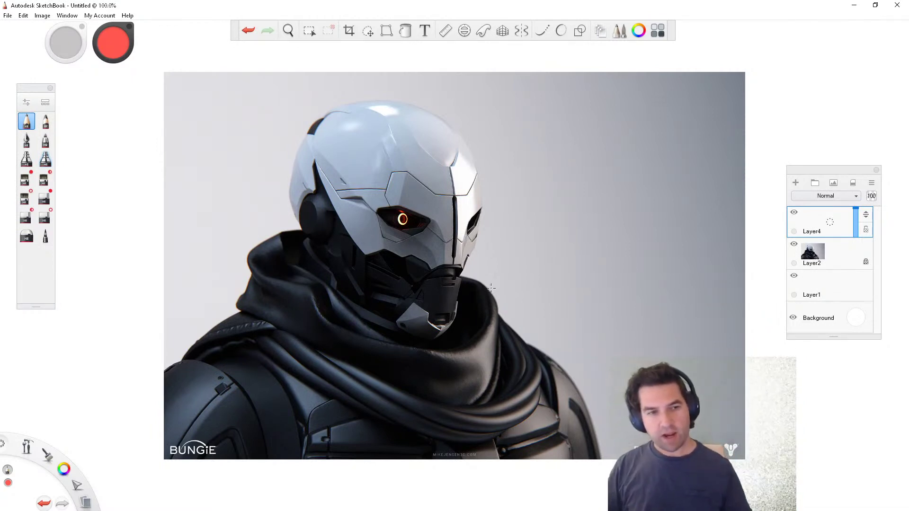
# Step: Adjust the pencil with the brush puck and lighten its colour to pale pink, undoing the test strokes
pyautogui.moveTo(507, 251); pyautogui.dragTo(526, 279)
pyautogui.hotkey('ctrl', 'z')
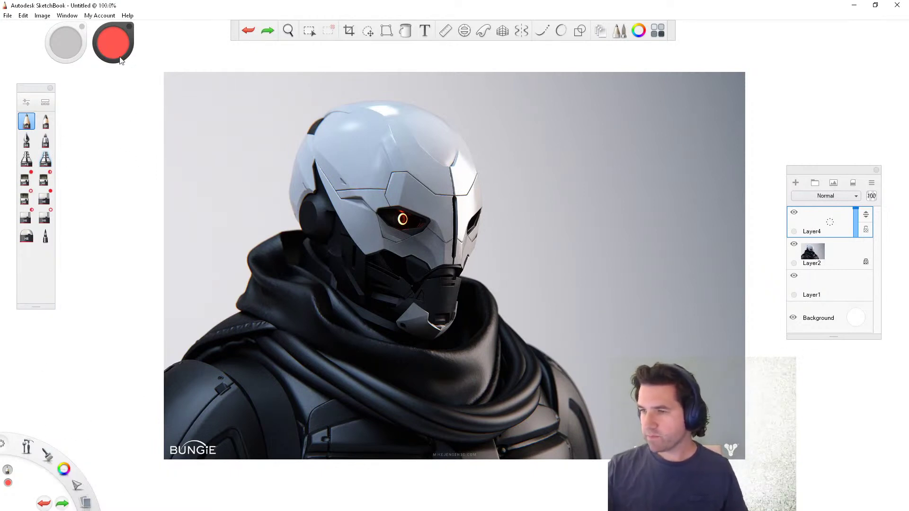
pyautogui.moveTo(70, 46)
pyautogui.mouseDown()
pyautogui.moveTo(67, 35)
pyautogui.moveTo(111, 44)
pyautogui.moveTo(110, 11)
pyautogui.mouseUp()
pyautogui.hotkey('ctrl', 'z')
pyautogui.moveTo(115, 44); pyautogui.dragTo(108, 45)
pyautogui.hotkey('ctrl', 'z')
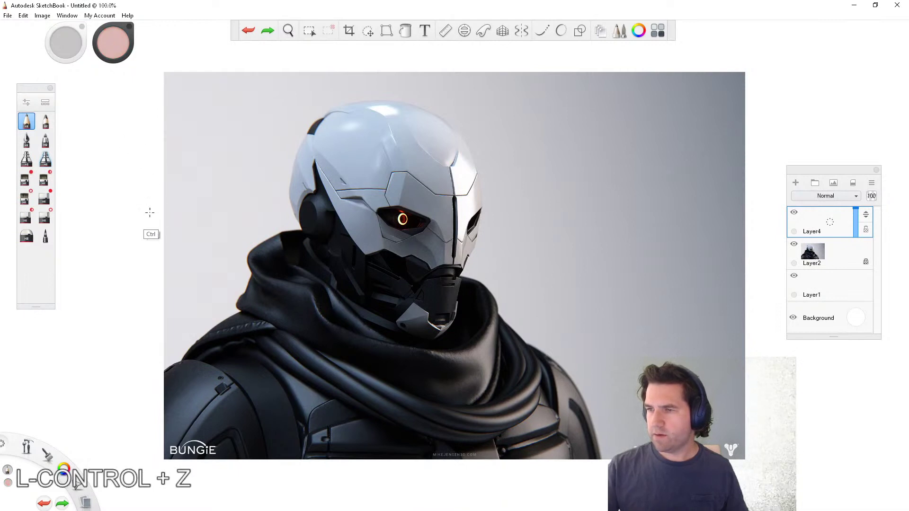
# Step: Set the pencil colour to orange-red and add an empty layer above the helmet image, undoing the test strokes
pyautogui.click(110, 46)
pyautogui.click(129, 43)
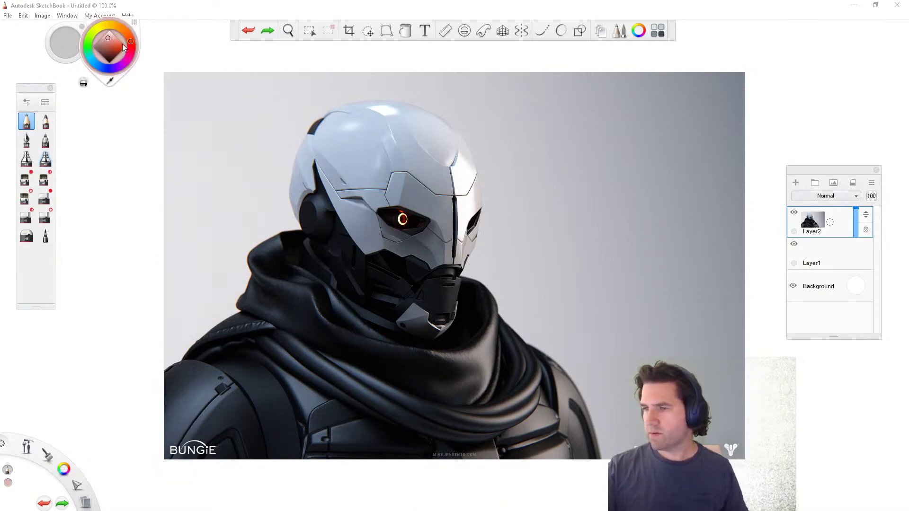
pyautogui.click(118, 47)
pyautogui.moveTo(120, 47); pyautogui.dragTo(120, 46)
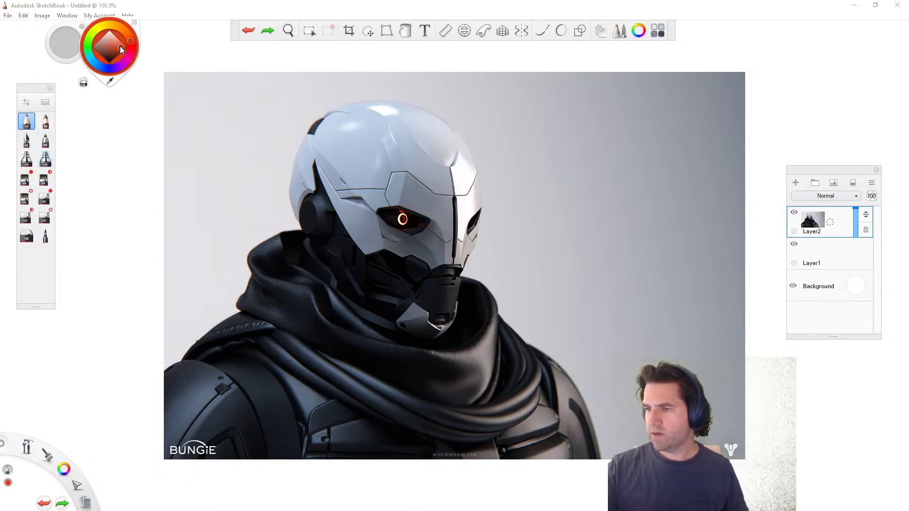
pyautogui.click(177, 71)
pyautogui.moveTo(346, 202); pyautogui.dragTo(324, 233)
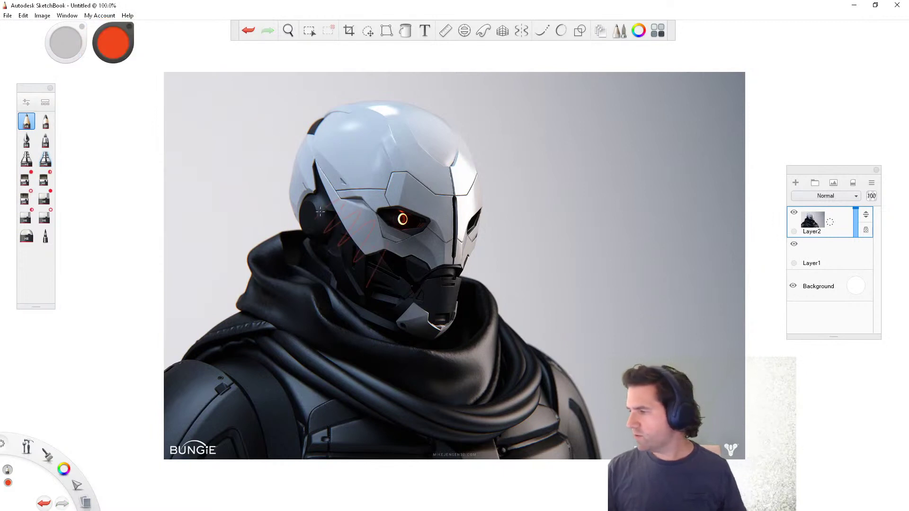
pyautogui.hotkey('ctrl', 'z')
pyautogui.click(796, 183)
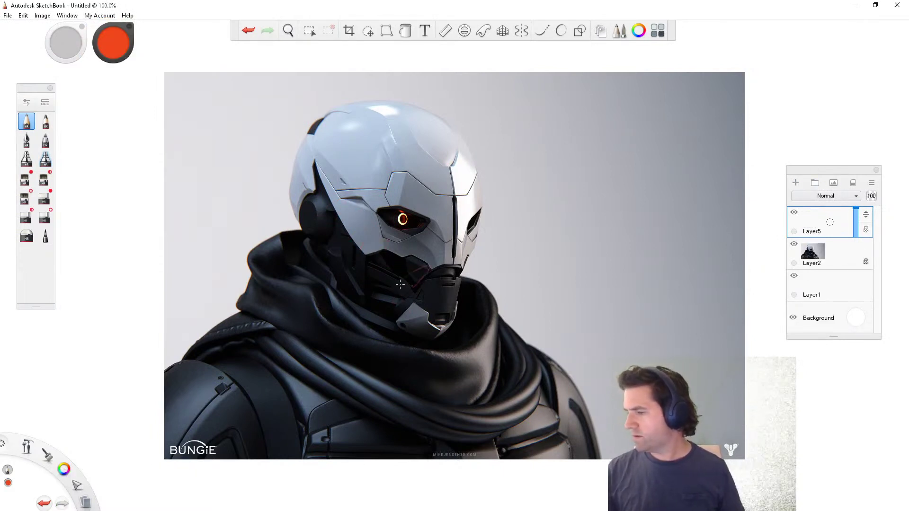
pyautogui.hotkey('ctrl', 'z')
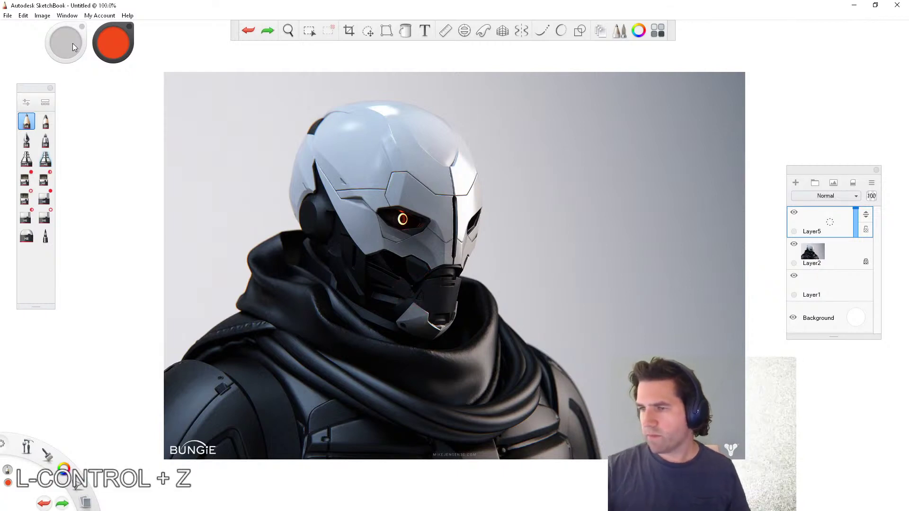
# Step: Set the Linework Pencil's size to 2.7 at 100% opacity, trying it with scribbles over the helmet's face and undoing them
pyautogui.doubleClick(27, 123)
pyautogui.moveTo(251, 176); pyautogui.dragTo(257, 175)
pyautogui.moveTo(289, 201); pyautogui.dragTo(324, 201)
pyautogui.moveTo(256, 175); pyautogui.dragTo(251, 176)
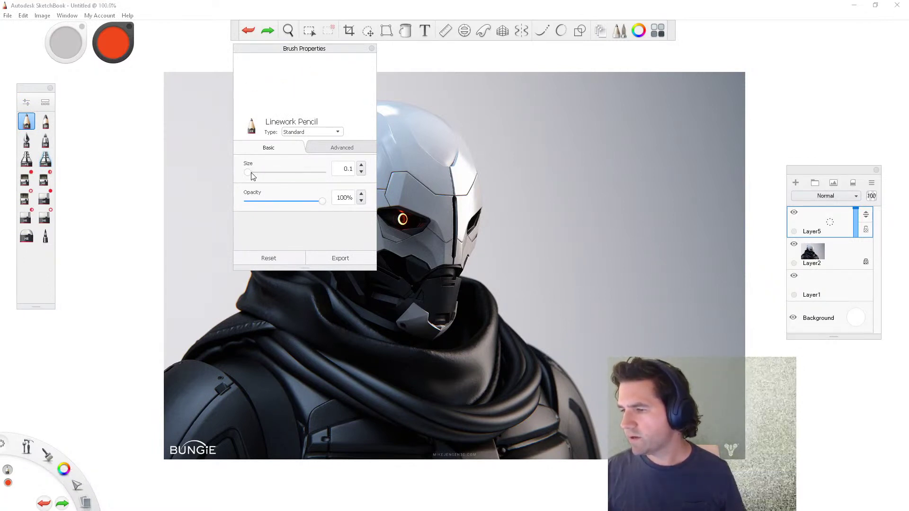
pyautogui.click(252, 176)
pyautogui.moveTo(482, 154)
pyautogui.mouseDown()
pyautogui.moveTo(463, 182)
pyautogui.moveTo(471, 207)
pyautogui.mouseUp()
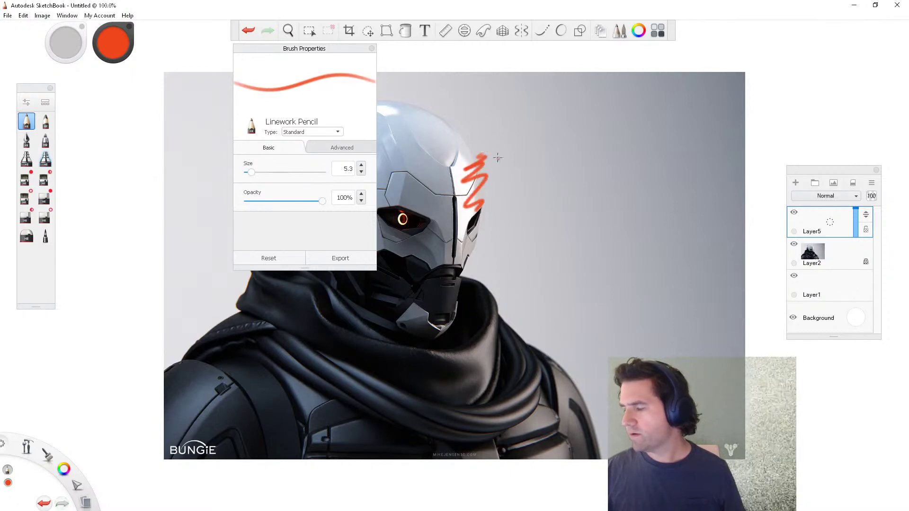
pyautogui.hotkey('ctrl', 'z')
pyautogui.moveTo(254, 178); pyautogui.dragTo(249, 179)
pyautogui.moveTo(477, 191)
pyautogui.mouseDown()
pyautogui.moveTo(458, 196)
pyautogui.moveTo(459, 266)
pyautogui.mouseUp()
pyautogui.moveTo(521, 221); pyautogui.dragTo(488, 249)
pyautogui.moveTo(550, 217); pyautogui.dragTo(515, 242)
pyautogui.hotkey('ctrl', 'z')
pyautogui.hotkey('ctrl', 'z')
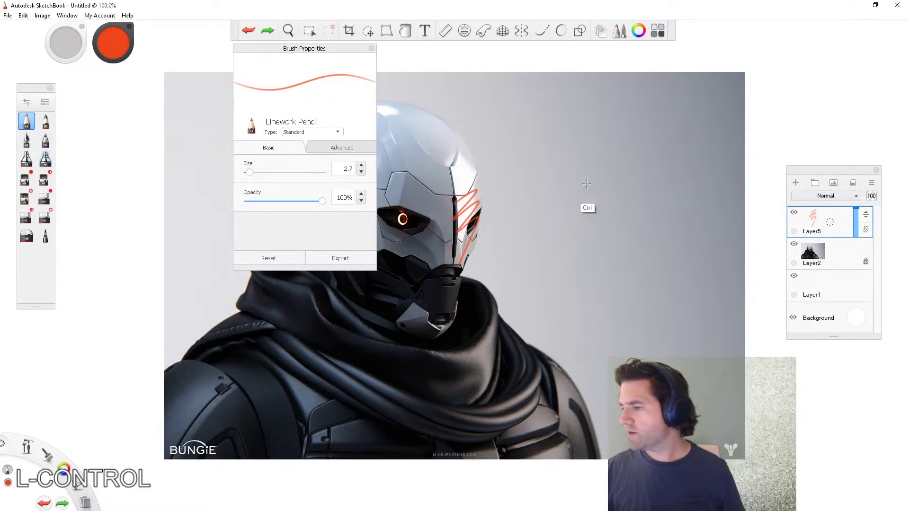
pyautogui.click(371, 49)
pyautogui.hotkey('ctrl', 'z')
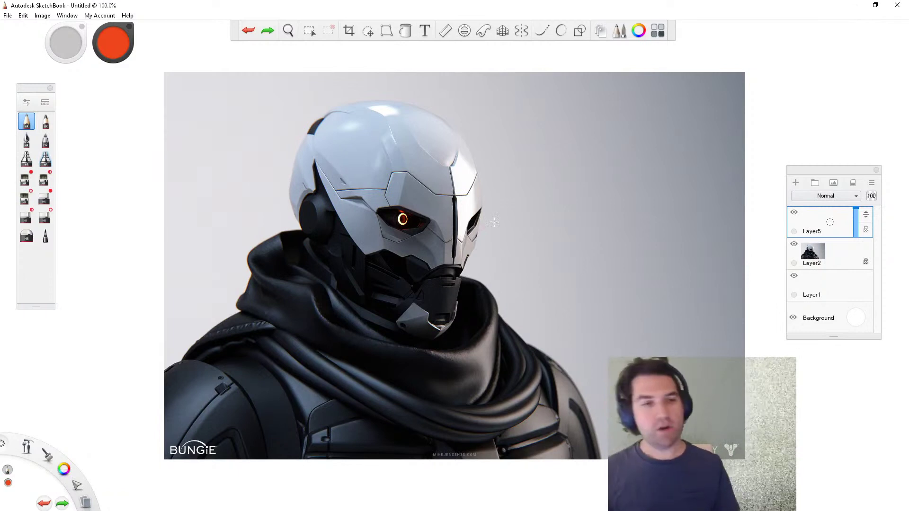
# Step: Outline the whole helmet silhouette in orange-red and add short strokes beside the jaw
pyautogui.moveTo(429, 339)
pyautogui.mouseDown()
pyautogui.moveTo(335, 285)
pyautogui.moveTo(302, 234)
pyautogui.moveTo(307, 122)
pyautogui.moveTo(429, 103)
pyautogui.moveTo(487, 220)
pyautogui.moveTo(428, 339)
pyautogui.mouseUp()
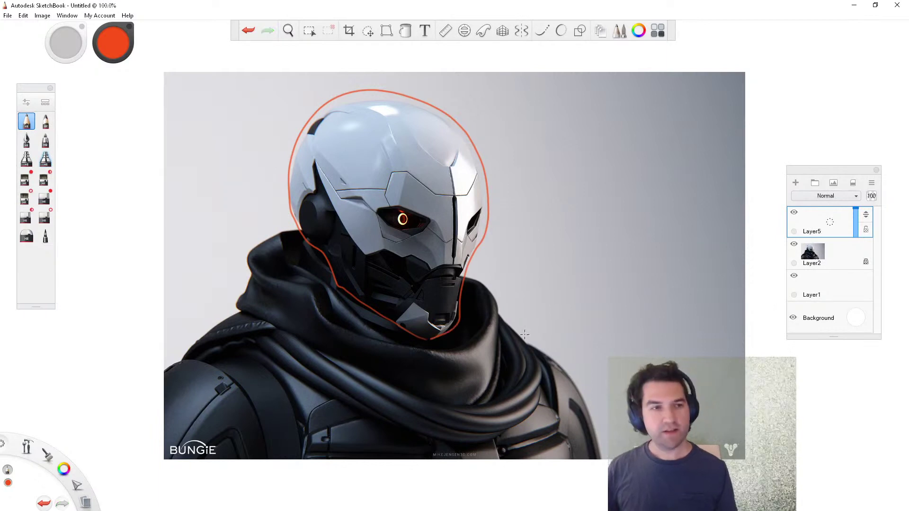
pyautogui.moveTo(474, 303); pyautogui.dragTo(487, 261)
pyautogui.moveTo(481, 278)
pyautogui.mouseDown()
pyautogui.moveTo(506, 241)
pyautogui.moveTo(472, 316)
pyautogui.mouseUp()
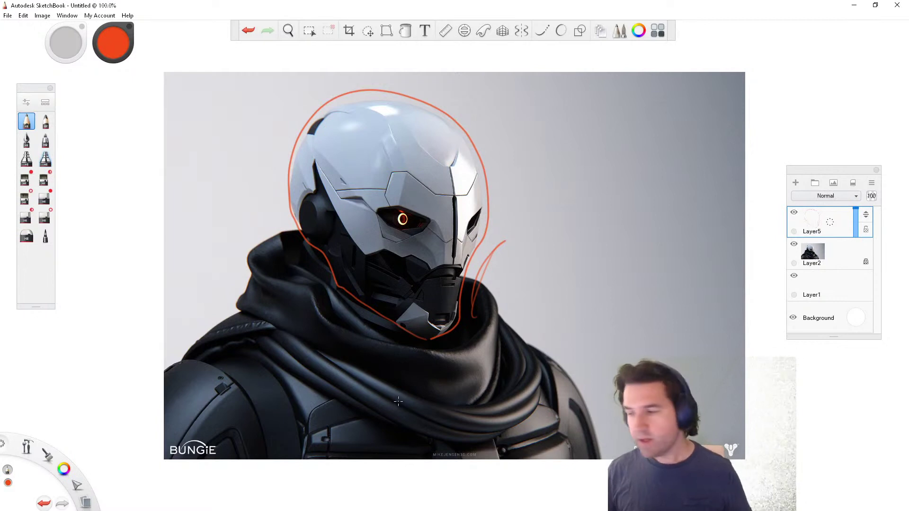
# Step: Add a new layer and trace the face plate, brow, eye, side and chin panels in blue
pyautogui.click(795, 183)
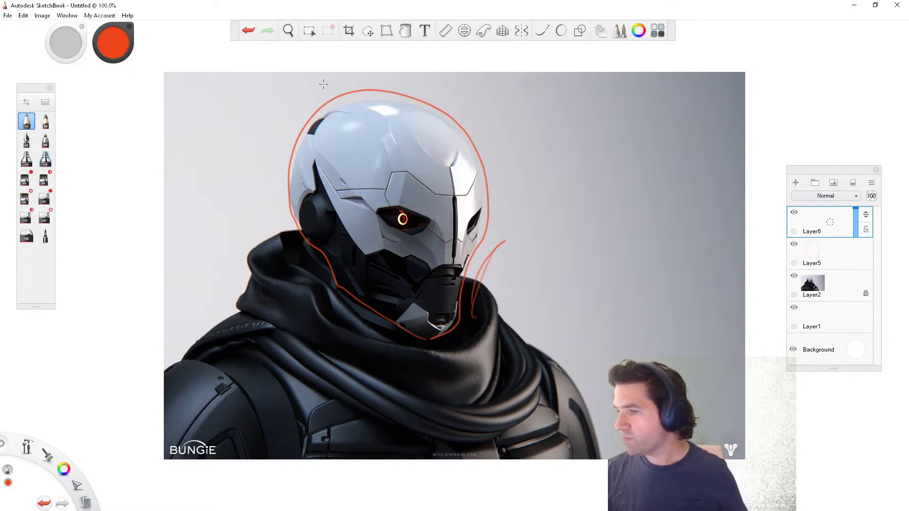
pyautogui.click(112, 45)
pyautogui.click(93, 66)
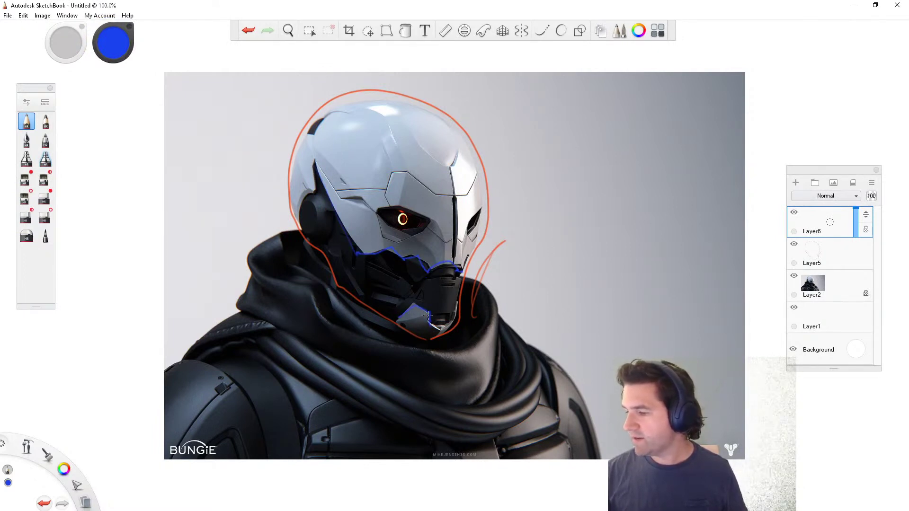
pyautogui.moveTo(451, 333); pyautogui.dragTo(399, 327)
pyautogui.moveTo(454, 263)
pyautogui.mouseDown()
pyautogui.moveTo(453, 221)
pyautogui.moveTo(392, 194)
pyautogui.moveTo(426, 220)
pyautogui.mouseUp()
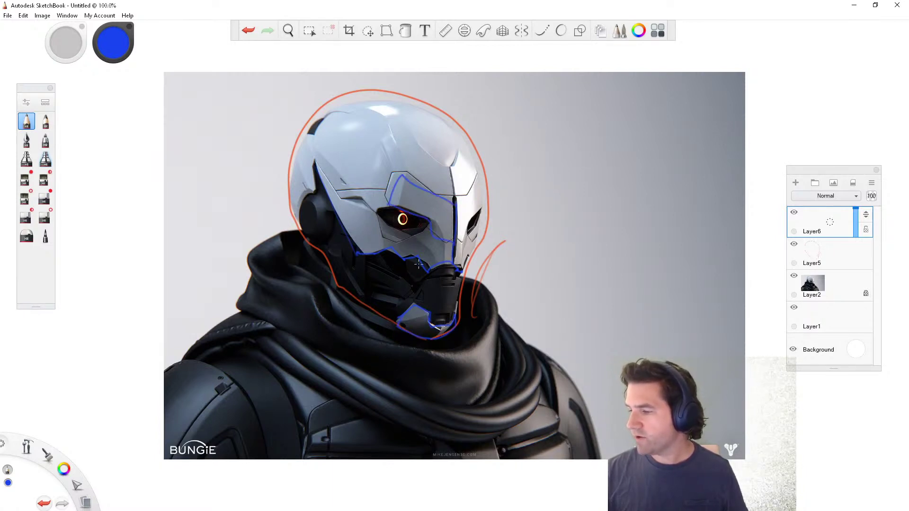
pyautogui.moveTo(317, 168)
pyautogui.mouseDown()
pyautogui.moveTo(382, 235)
pyautogui.moveTo(384, 198)
pyautogui.mouseUp()
pyautogui.moveTo(317, 192)
pyautogui.mouseDown()
pyautogui.moveTo(316, 158)
pyautogui.moveTo(300, 183)
pyautogui.moveTo(313, 226)
pyautogui.mouseUp()
pyautogui.moveTo(465, 136); pyautogui.dragTo(464, 142)
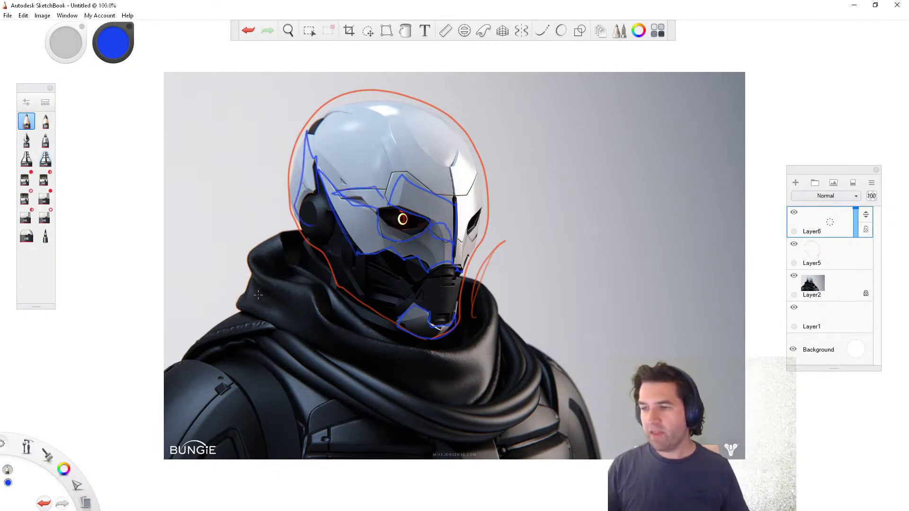
# Step: Set the pencil colour to magenta and mark small details around the neck, eye and mouthpiece
pyautogui.click(124, 43)
pyautogui.click(126, 61)
pyautogui.moveTo(349, 263)
pyautogui.mouseDown()
pyautogui.moveTo(359, 291)
pyautogui.moveTo(376, 280)
pyautogui.mouseUp()
pyautogui.moveTo(407, 223); pyautogui.dragTo(413, 227)
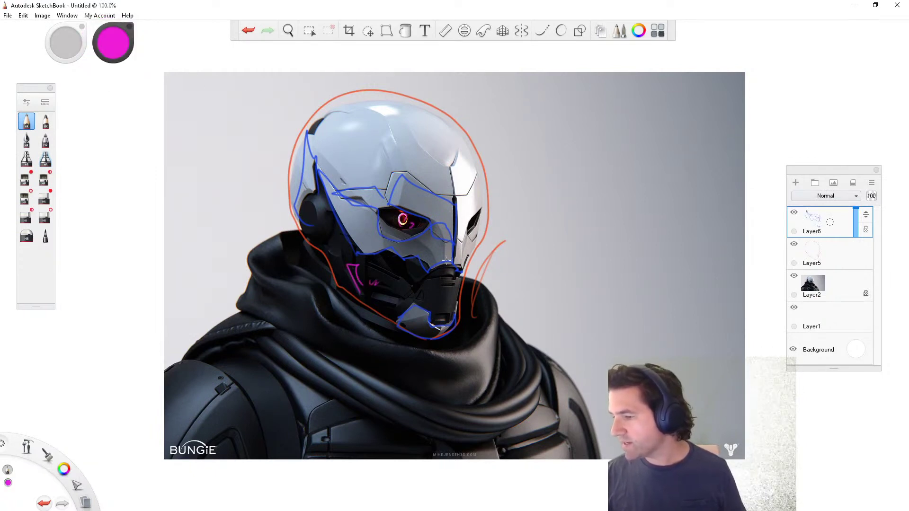
pyautogui.moveTo(442, 286); pyautogui.dragTo(453, 284)
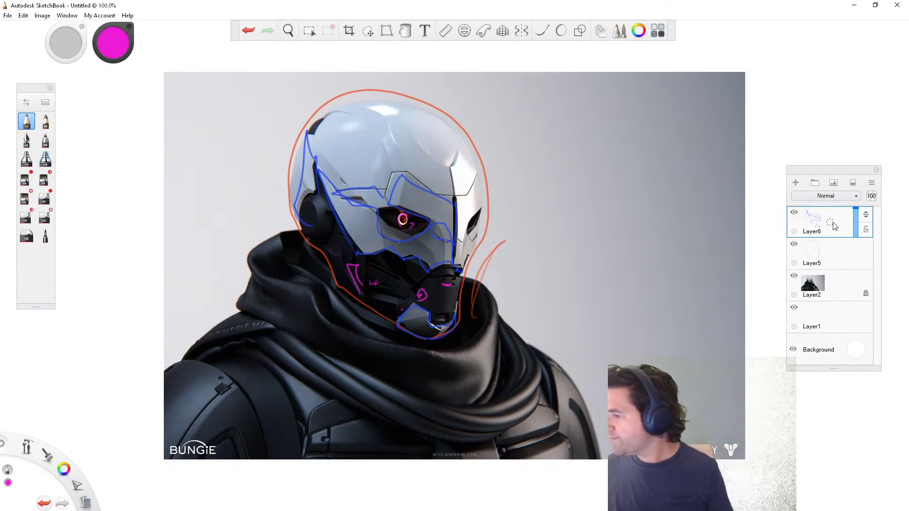
# Step: Delete both line-drawing layers and add an empty layer above the helmet image
pyautogui.click(832, 222)
pyautogui.moveTo(833, 222)
pyautogui.mouseDown()
pyautogui.moveTo(806, 221)
pyautogui.moveTo(862, 219)
pyautogui.moveTo(832, 222)
pyautogui.mouseUp()
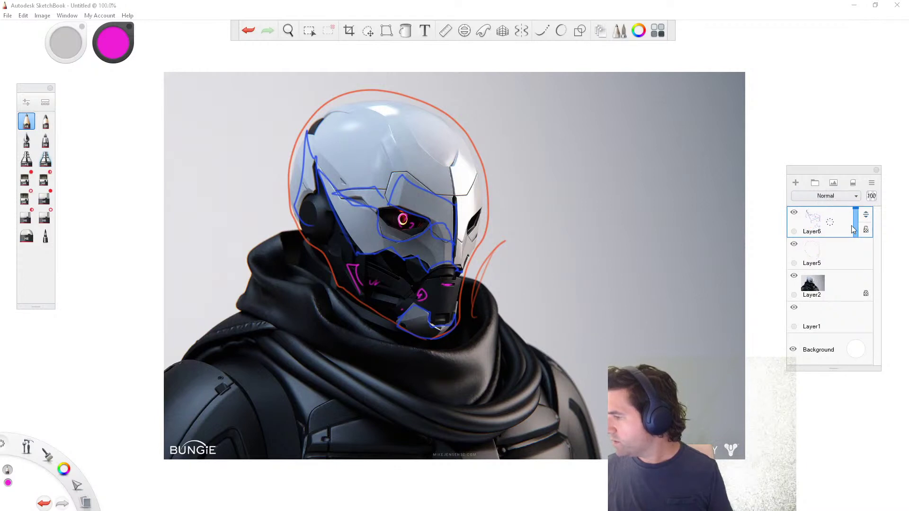
pyautogui.click(794, 213)
pyautogui.click(832, 256)
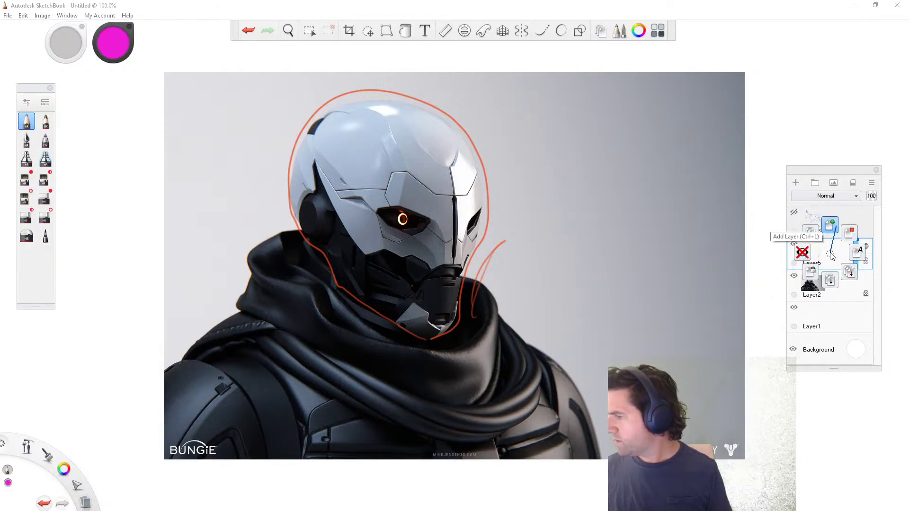
pyautogui.click(850, 233)
pyautogui.click(836, 229)
pyautogui.click(831, 223)
pyautogui.click(796, 183)
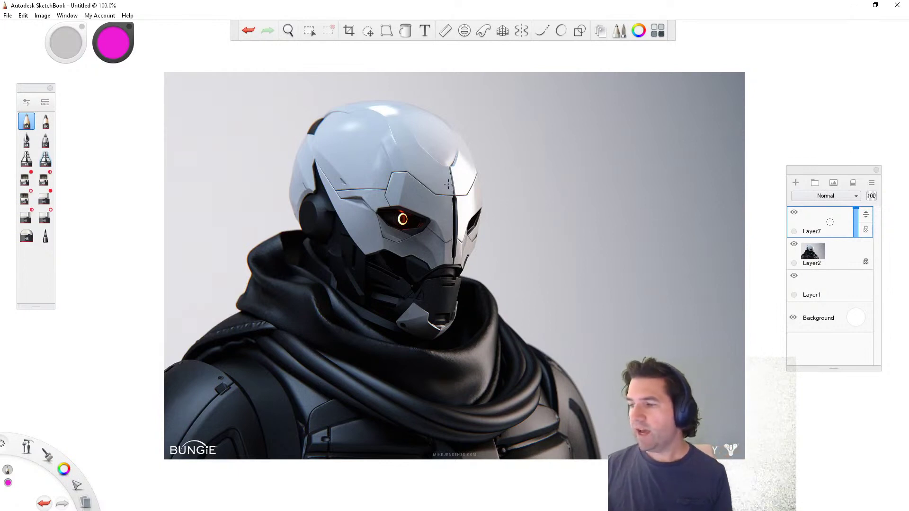
# Step: Outline the large skull panel in magenta and the central brow panel beside the eye in orange-red
pyautogui.moveTo(448, 184)
pyautogui.mouseDown()
pyautogui.moveTo(453, 193)
pyautogui.moveTo(404, 131)
pyautogui.moveTo(364, 104)
pyautogui.mouseUp()
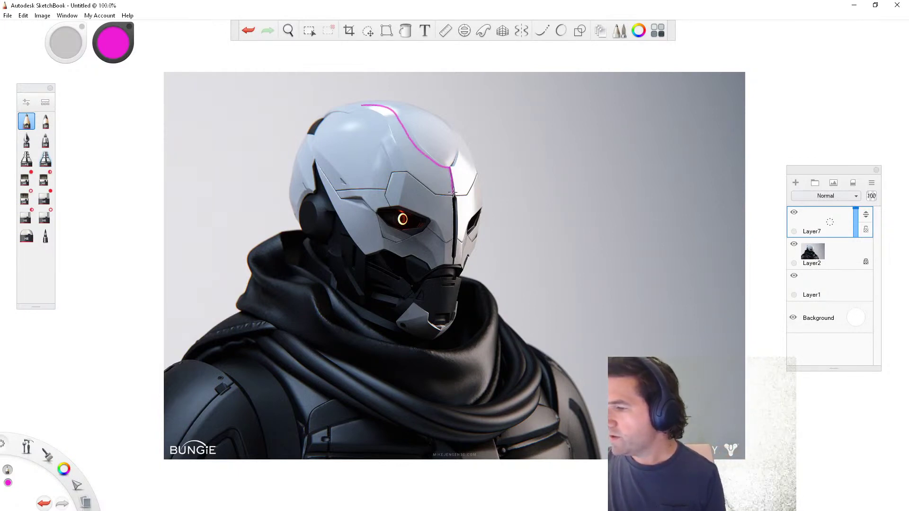
pyautogui.moveTo(321, 127)
pyautogui.mouseDown()
pyautogui.moveTo(324, 173)
pyautogui.moveTo(367, 185)
pyautogui.mouseUp()
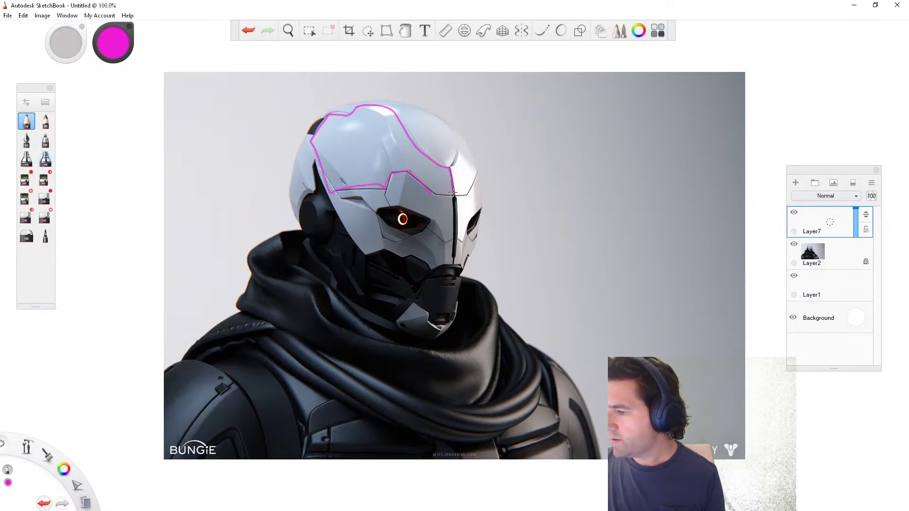
pyautogui.click(113, 43)
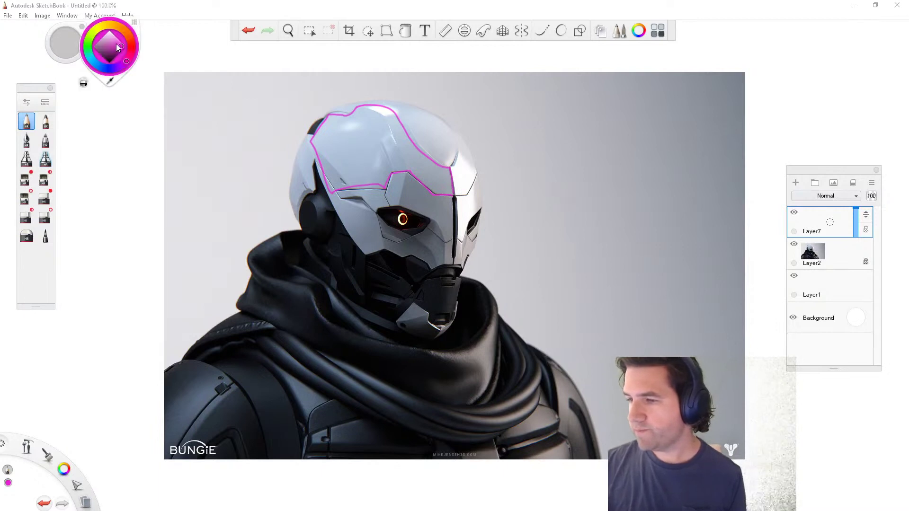
pyautogui.click(134, 47)
pyautogui.moveTo(453, 196)
pyautogui.mouseDown()
pyautogui.moveTo(452, 241)
pyautogui.moveTo(408, 211)
pyautogui.mouseUp()
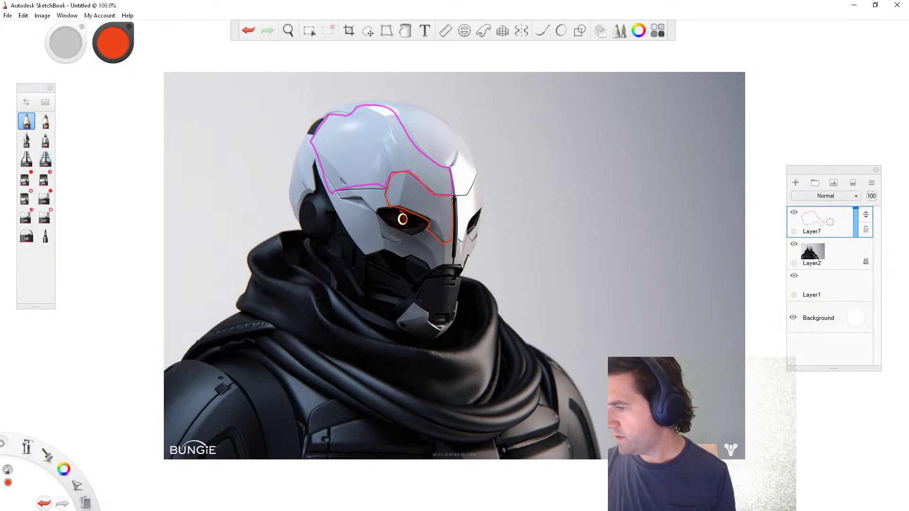
# Step: Set the pencil colour to dark blue and outline the narrow temple panel behind the eye
pyautogui.click(118, 40)
pyautogui.click(127, 63)
pyautogui.click(110, 69)
pyautogui.moveTo(388, 206)
pyautogui.mouseDown()
pyautogui.moveTo(376, 214)
pyautogui.moveTo(335, 191)
pyautogui.mouseUp()
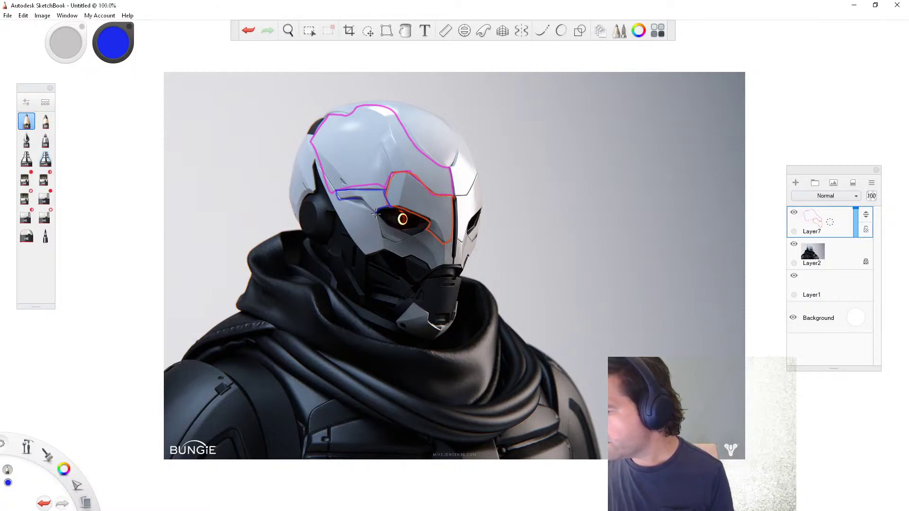
# Step: Outline the lower face and cheek panel in light blue, including its edge beneath the eye
pyautogui.moveTo(131, 58)
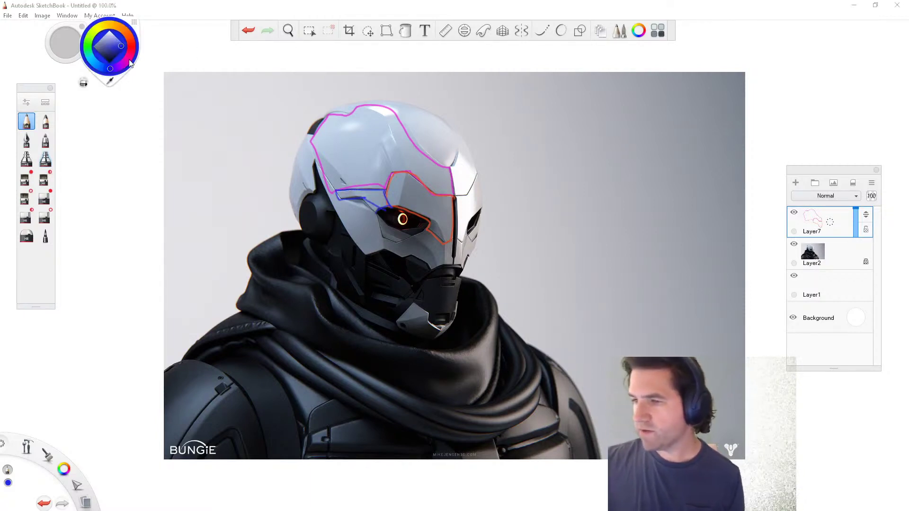
pyautogui.moveTo(131, 58)
pyautogui.mouseDown()
pyautogui.moveTo(116, 70)
pyautogui.moveTo(90, 62)
pyautogui.mouseUp()
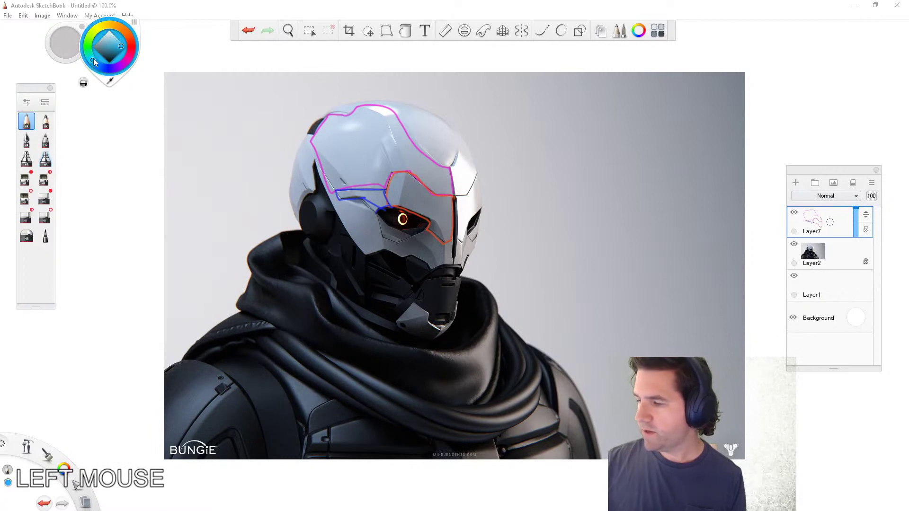
pyautogui.moveTo(428, 230)
pyautogui.mouseDown()
pyautogui.moveTo(445, 242)
pyautogui.moveTo(411, 257)
pyautogui.moveTo(335, 216)
pyautogui.moveTo(315, 166)
pyautogui.mouseUp()
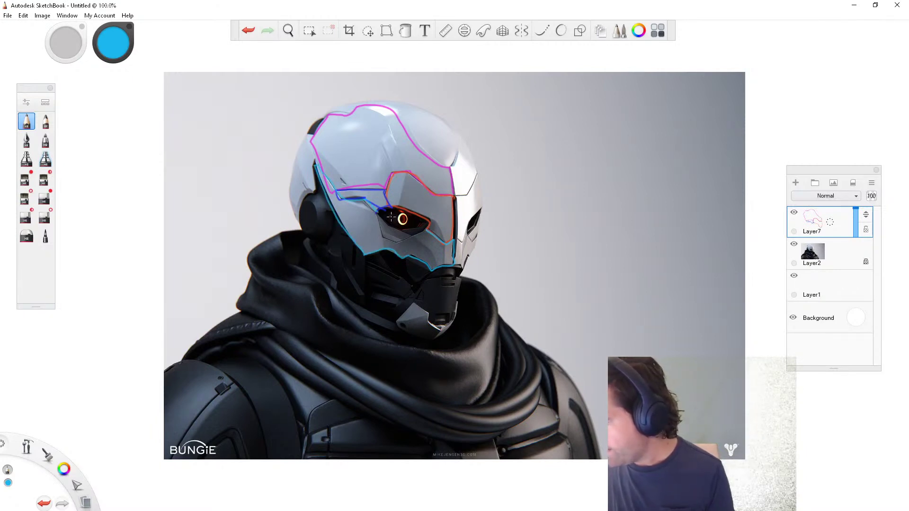
pyautogui.moveTo(396, 244); pyautogui.dragTo(426, 229)
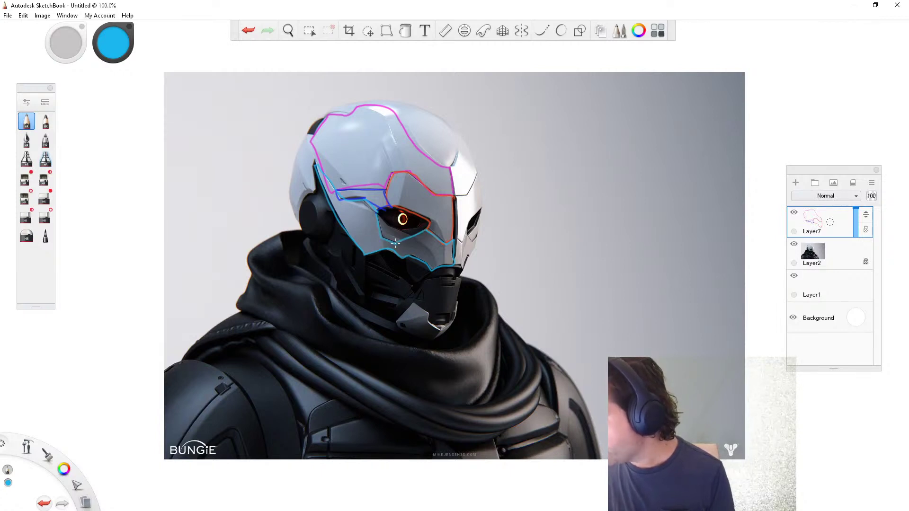
# Step: Set the pencil colour to bright green and outline the small panel under the eye
pyautogui.click(112, 44)
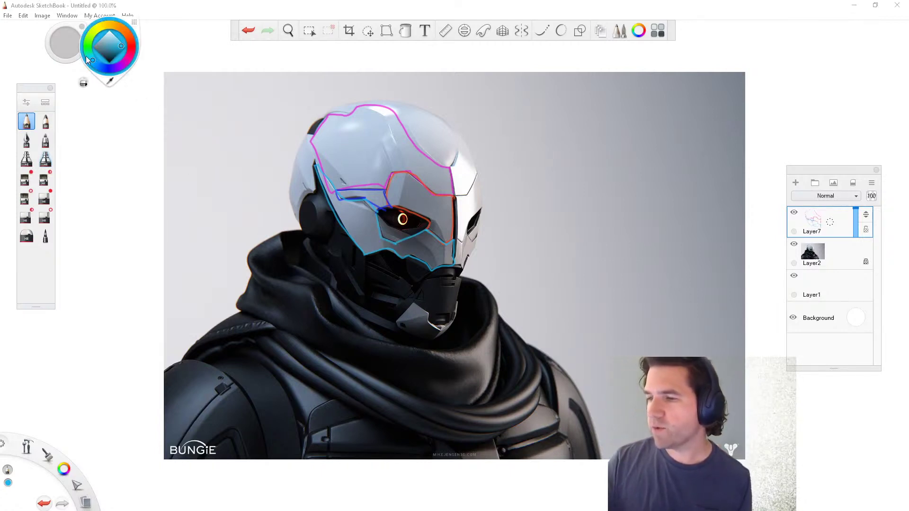
pyautogui.click(88, 42)
pyautogui.moveTo(377, 214)
pyautogui.mouseDown()
pyautogui.moveTo(379, 233)
pyautogui.moveTo(396, 242)
pyautogui.moveTo(385, 224)
pyautogui.mouseUp()
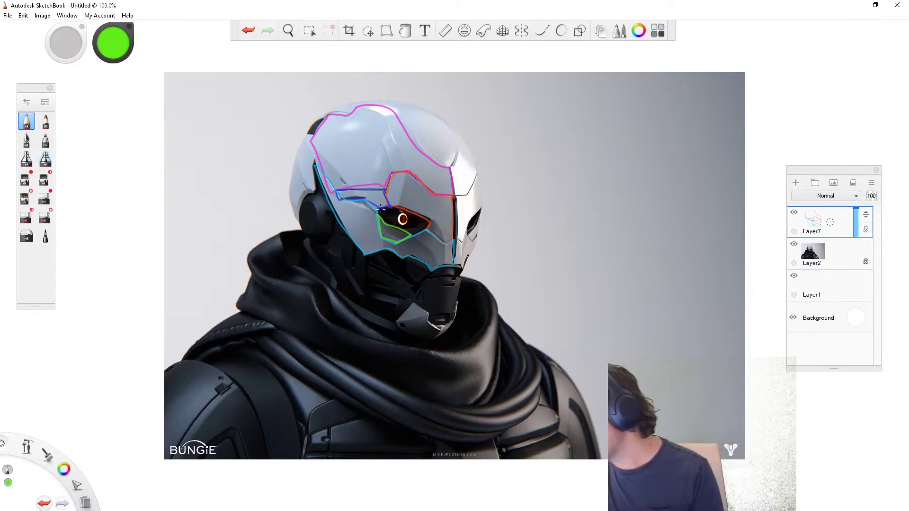
# Step: Set the pencil colour to yellow-green and outline the rear head panel and the chin piece
pyautogui.click(113, 41)
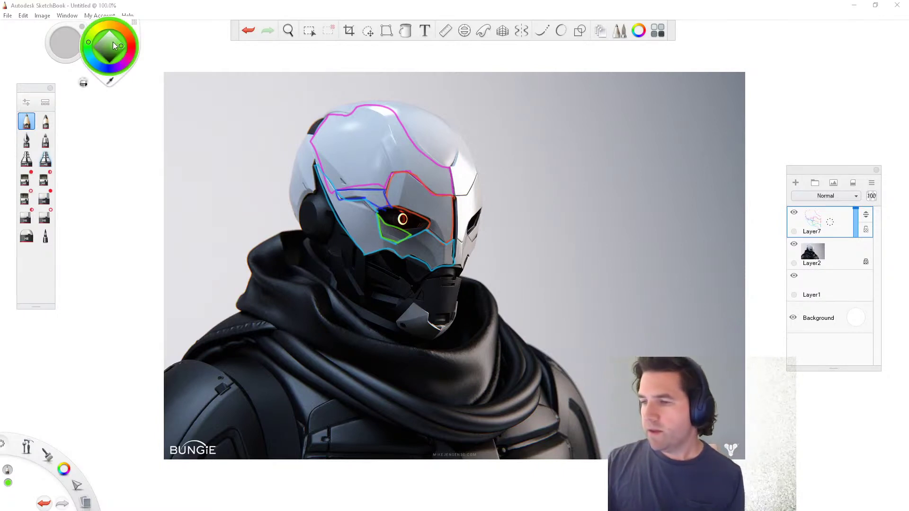
pyautogui.click(92, 59)
pyautogui.click(113, 41)
pyautogui.click(97, 28)
pyautogui.moveTo(301, 228)
pyautogui.mouseDown()
pyautogui.moveTo(299, 211)
pyautogui.moveTo(315, 192)
pyautogui.mouseUp()
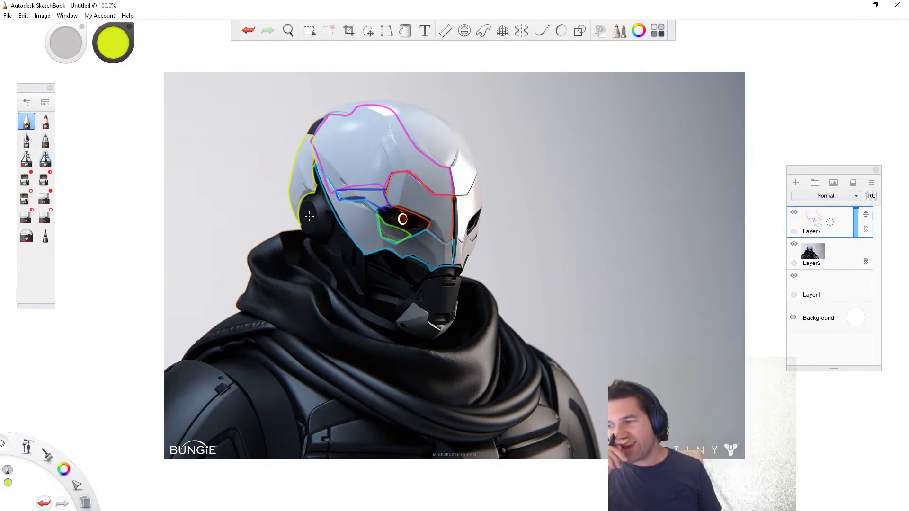
pyautogui.moveTo(397, 327); pyautogui.dragTo(416, 304)
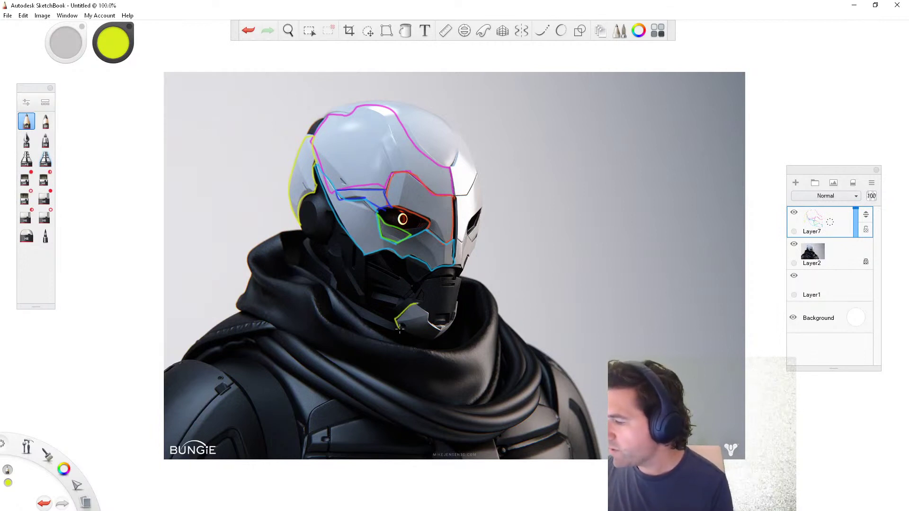
pyautogui.moveTo(438, 333)
pyautogui.mouseDown()
pyautogui.moveTo(411, 339)
pyautogui.moveTo(395, 326)
pyautogui.mouseUp()
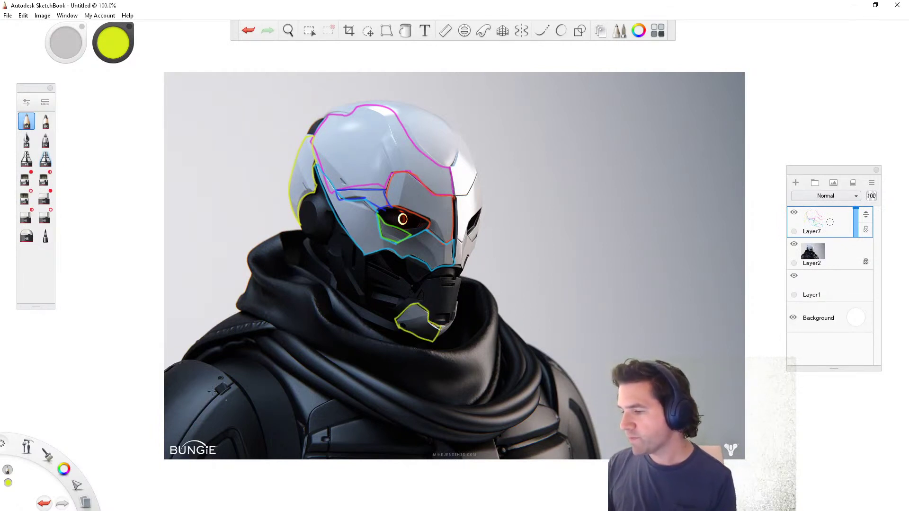
# Step: Outline the mouth piece above the chin in orange and the small panel beneath the cheek edge in yellow
pyautogui.click(110, 46)
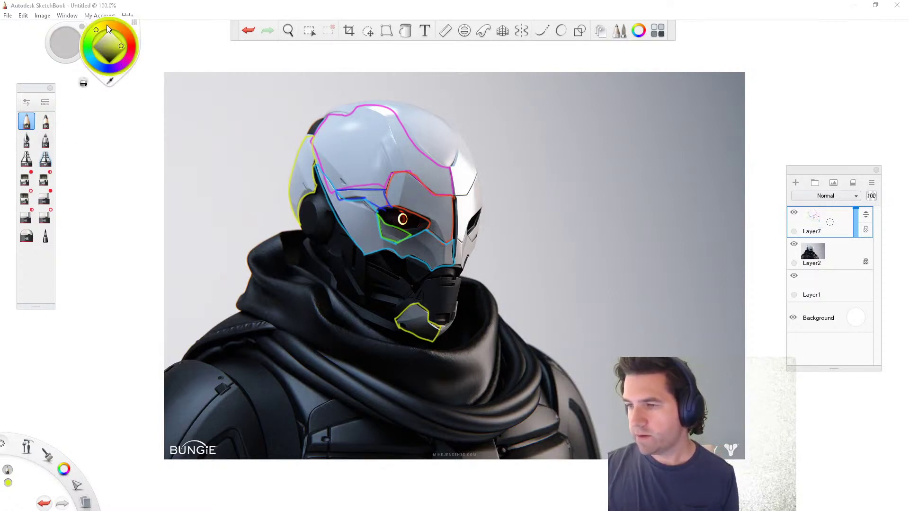
pyautogui.moveTo(106, 25); pyautogui.dragTo(124, 29)
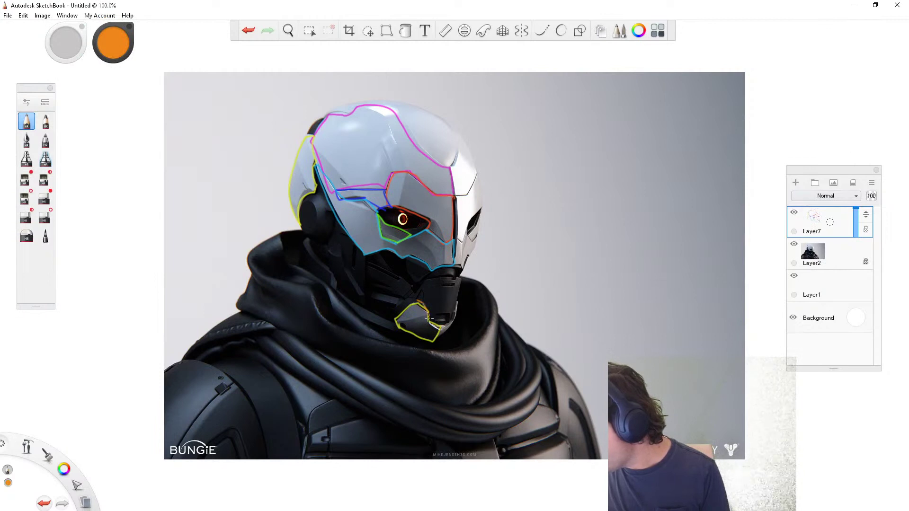
pyautogui.moveTo(409, 299)
pyautogui.mouseDown()
pyautogui.moveTo(447, 277)
pyautogui.moveTo(453, 317)
pyautogui.mouseUp()
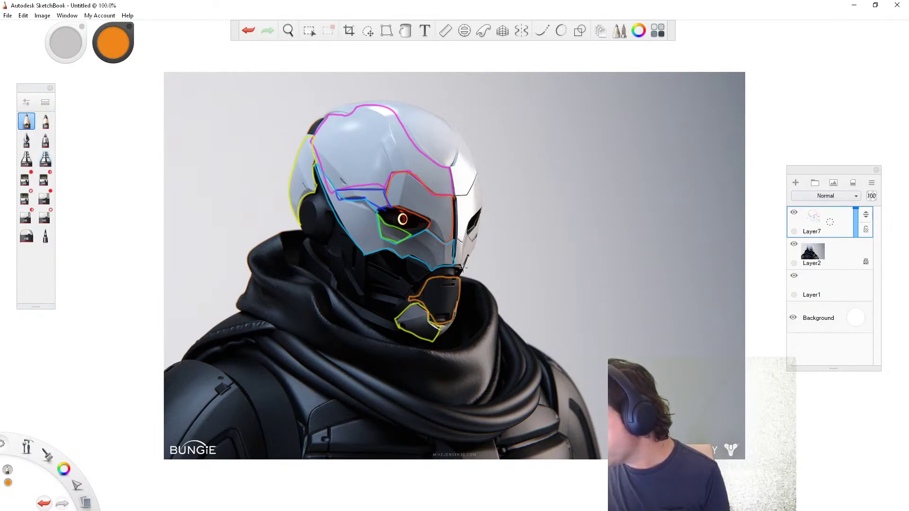
pyautogui.click(116, 49)
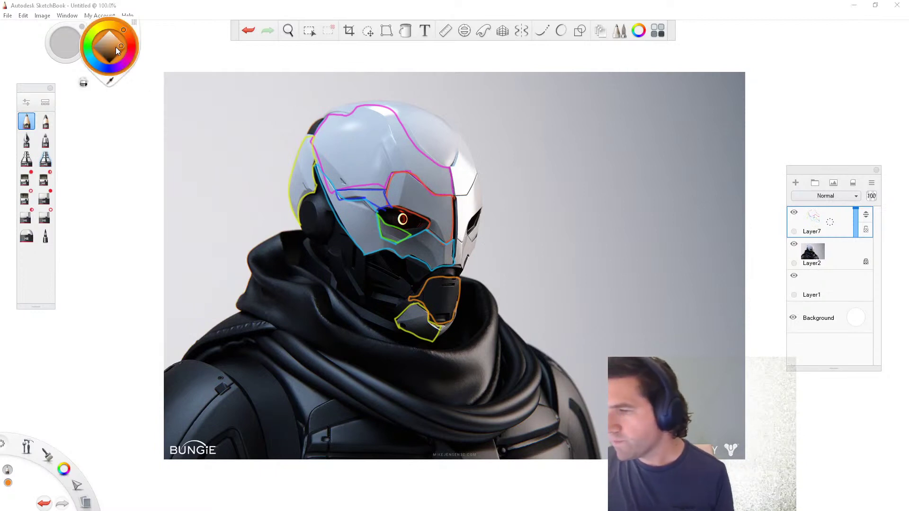
pyautogui.click(101, 24)
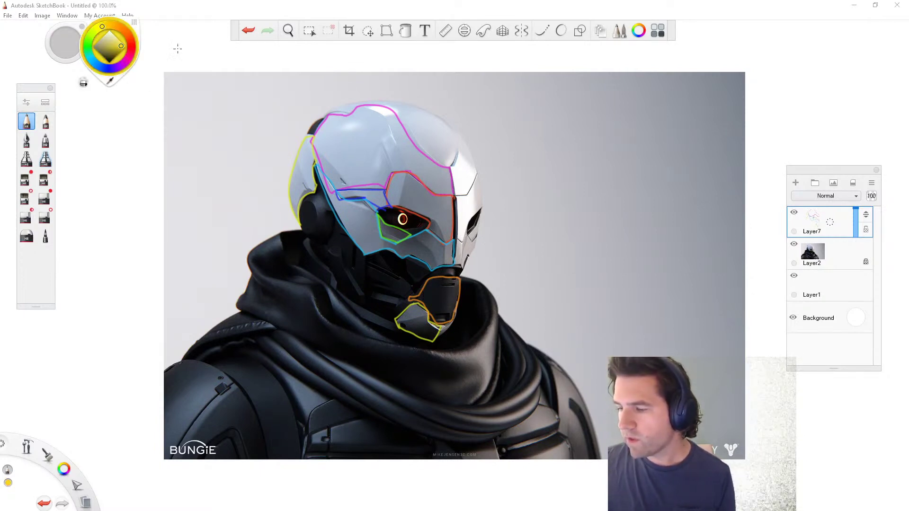
pyautogui.moveTo(407, 257)
pyautogui.mouseDown()
pyautogui.moveTo(414, 287)
pyautogui.moveTo(429, 271)
pyautogui.moveTo(404, 246)
pyautogui.mouseUp()
# Step: Outline the side jaw panel in teal green and the narrow strip above it in magenta
pyautogui.click(118, 49)
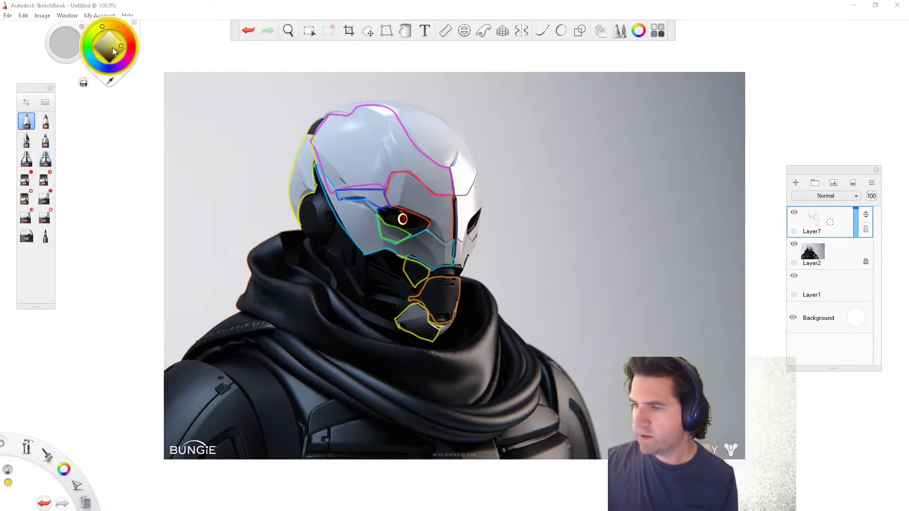
pyautogui.click(90, 47)
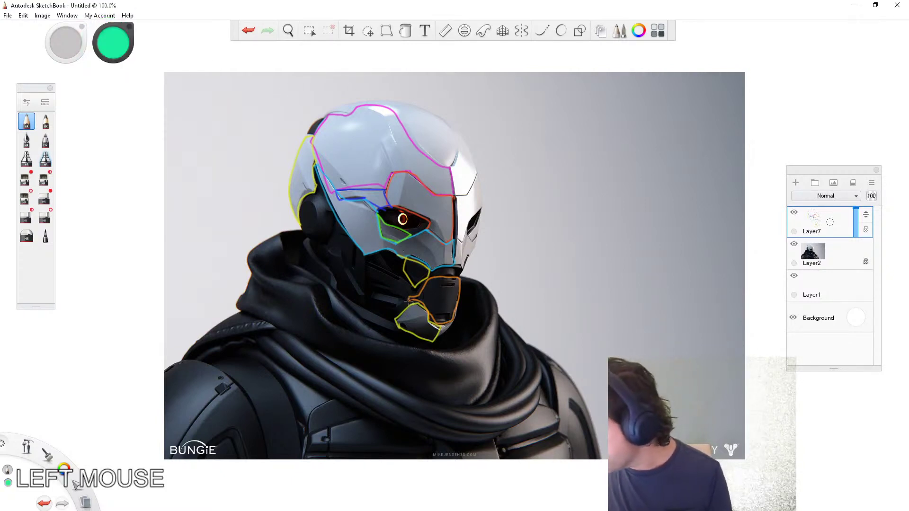
pyautogui.moveTo(416, 294); pyautogui.dragTo(407, 283)
pyautogui.moveTo(366, 276); pyautogui.dragTo(401, 295)
pyautogui.click(122, 49)
pyautogui.click(127, 60)
pyautogui.moveTo(394, 268); pyautogui.dragTo(378, 254)
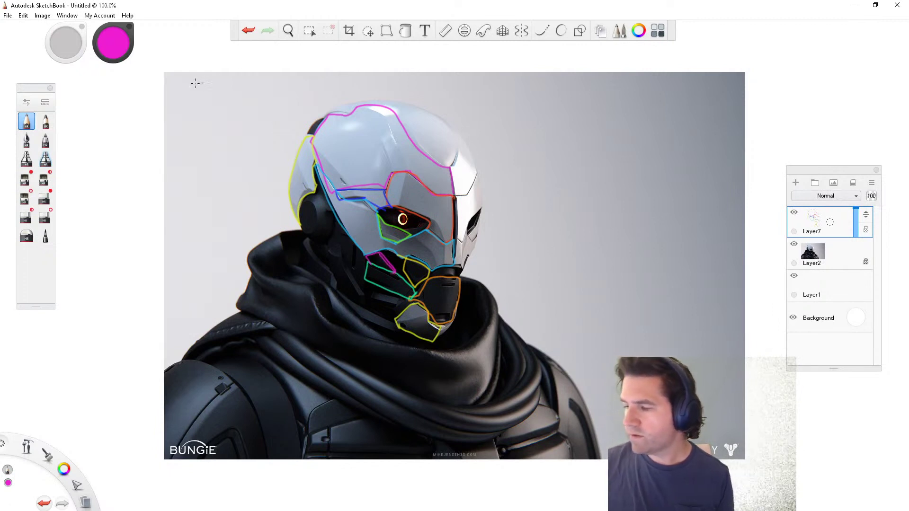
# Step: Outline the small lower jaw panel in blue and the long curved neck panel behind it in crimson pink
pyautogui.moveTo(116, 45)
pyautogui.mouseDown()
pyautogui.moveTo(128, 52)
pyautogui.moveTo(110, 77)
pyautogui.moveTo(116, 68)
pyautogui.mouseUp()
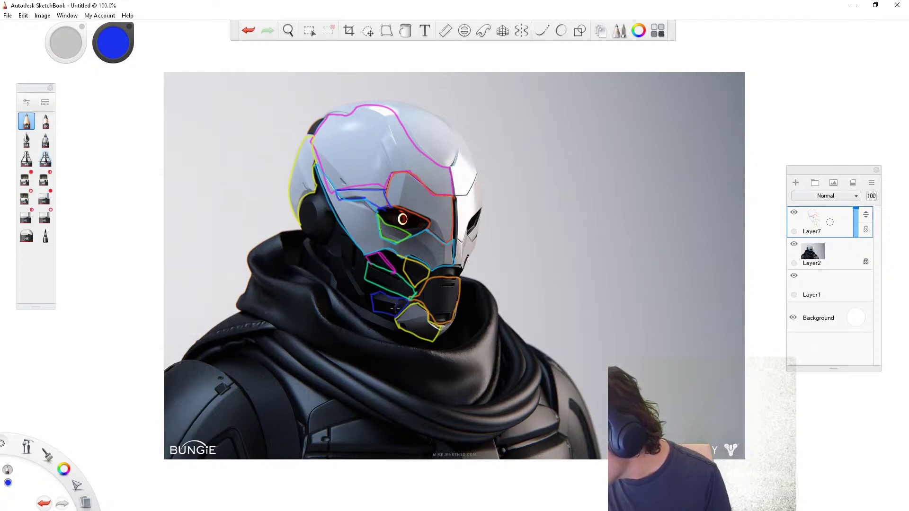
pyautogui.moveTo(117, 61); pyautogui.dragTo(130, 53)
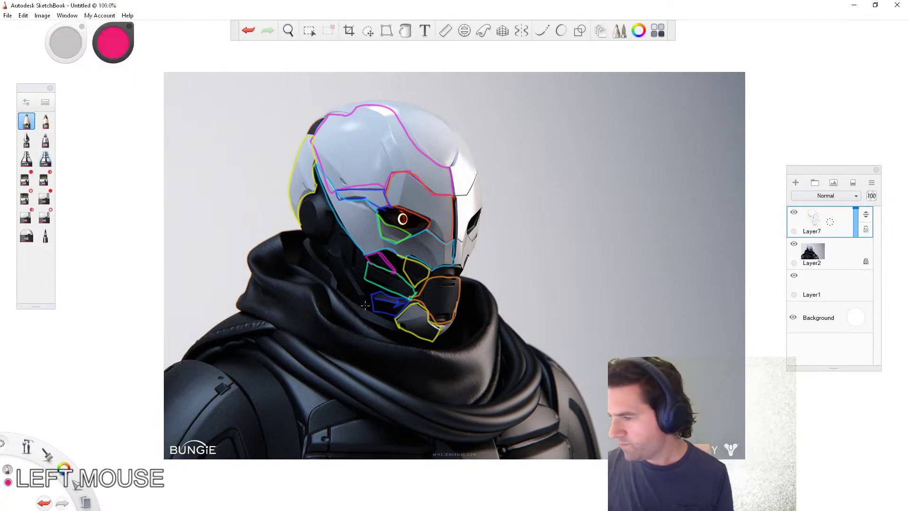
pyautogui.moveTo(356, 285); pyautogui.dragTo(347, 266)
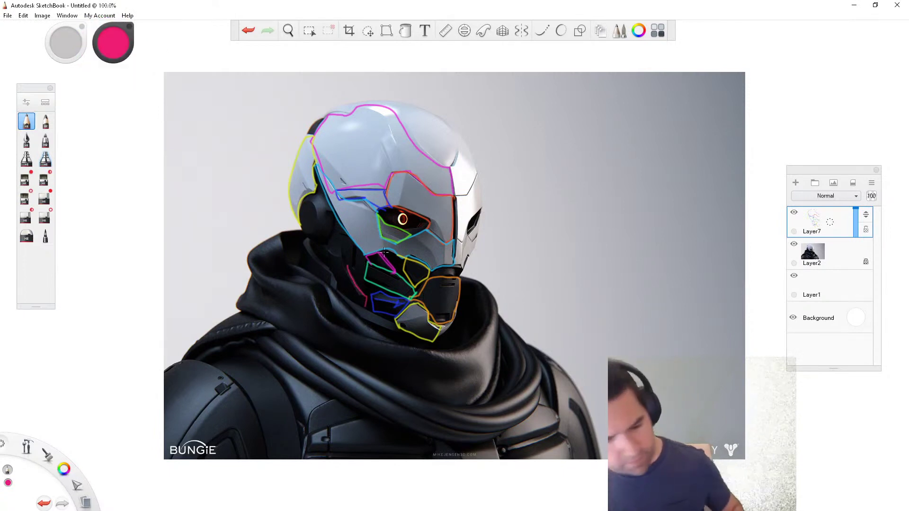
pyautogui.hotkey('ctrl', 'z')
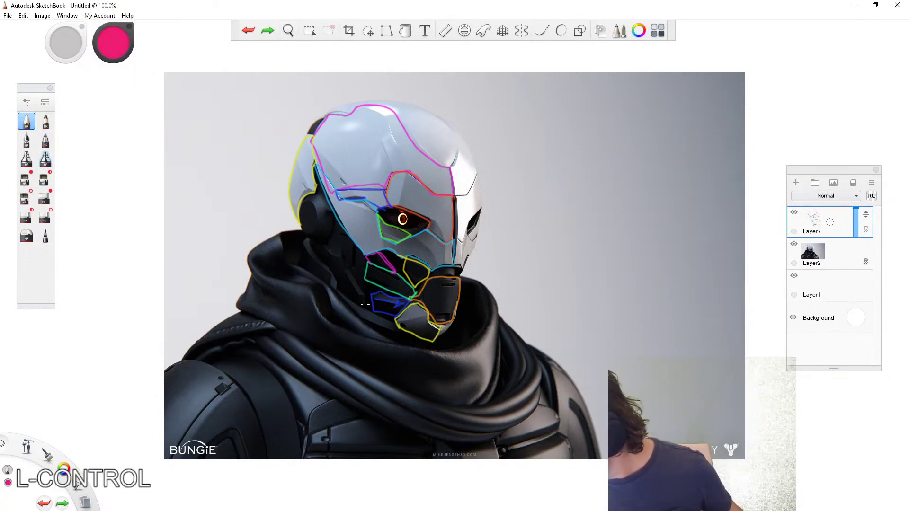
pyautogui.moveTo(353, 277)
pyautogui.mouseDown()
pyautogui.moveTo(344, 254)
pyautogui.moveTo(363, 307)
pyautogui.mouseUp()
# Step: Outline the strip between the jaw and neck panels in orange, and the round ear disc in magenta
pyautogui.moveTo(123, 55)
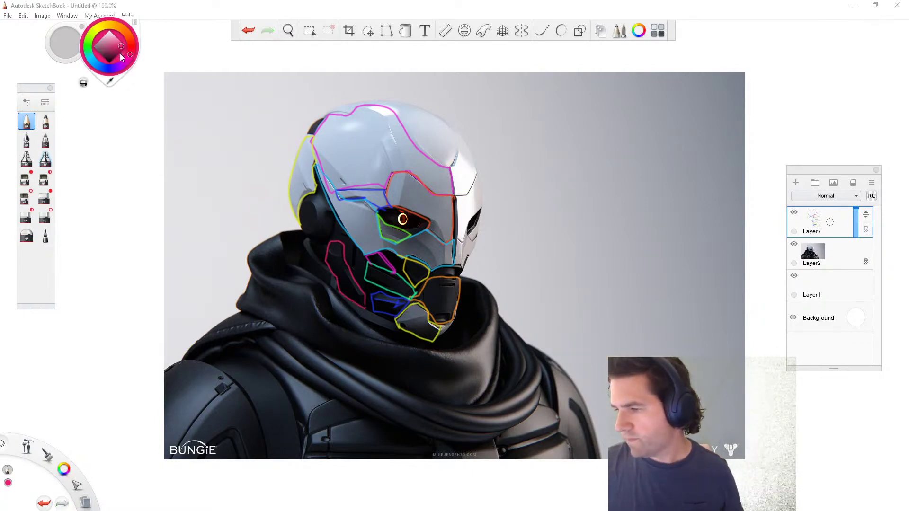
pyautogui.moveTo(133, 40); pyautogui.dragTo(127, 33)
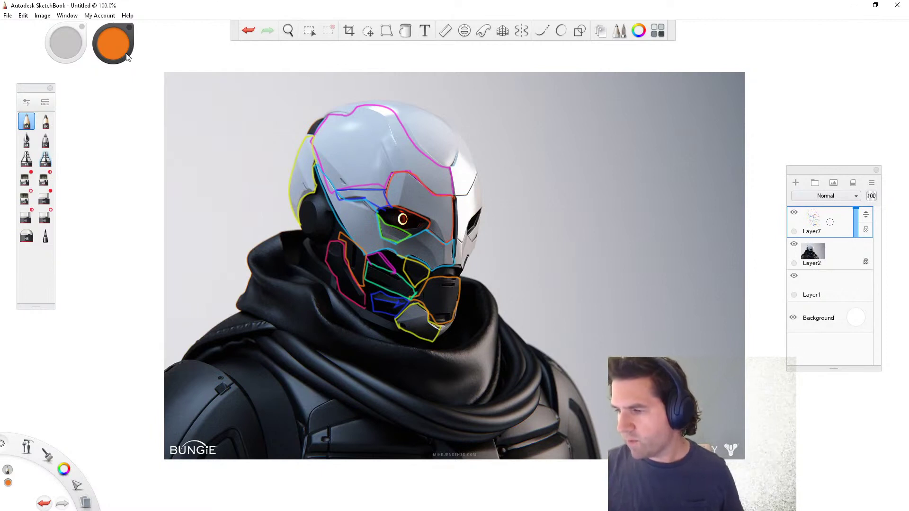
pyautogui.click(119, 51)
pyautogui.moveTo(131, 57); pyautogui.dragTo(128, 62)
pyautogui.moveTo(319, 233)
pyautogui.mouseDown()
pyautogui.moveTo(302, 204)
pyautogui.moveTo(330, 220)
pyautogui.moveTo(326, 241)
pyautogui.moveTo(303, 226)
pyautogui.moveTo(316, 223)
pyautogui.mouseUp()
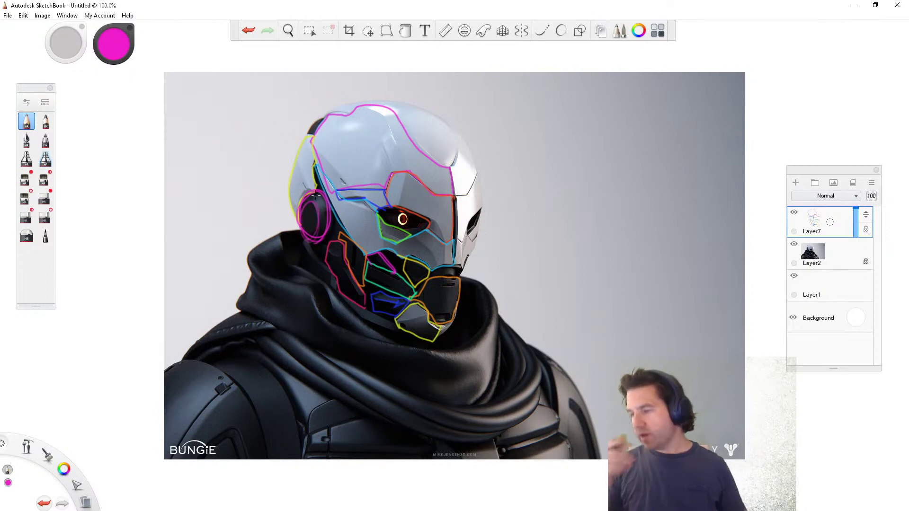
# Step: Set the pencil colour to amber and outline the strip above the mouth piece and the rear neck panel below the ear disc
pyautogui.click(113, 44)
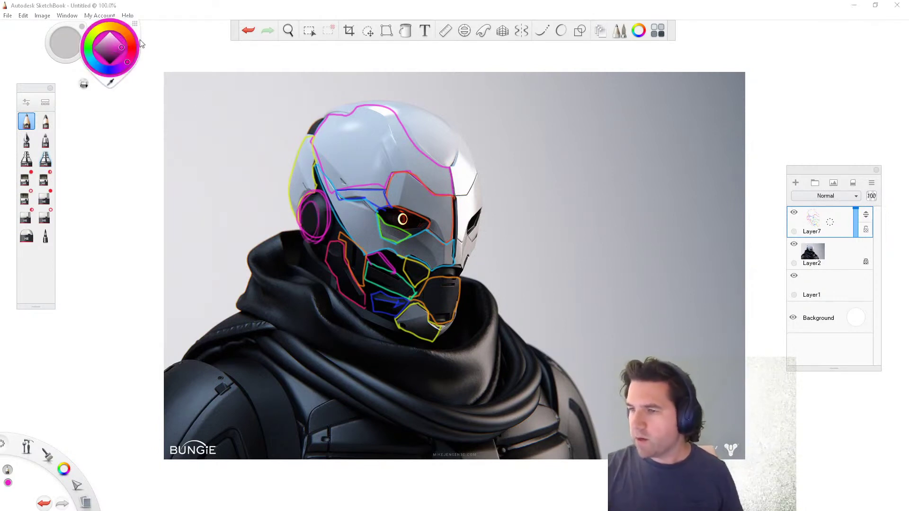
pyautogui.click(119, 28)
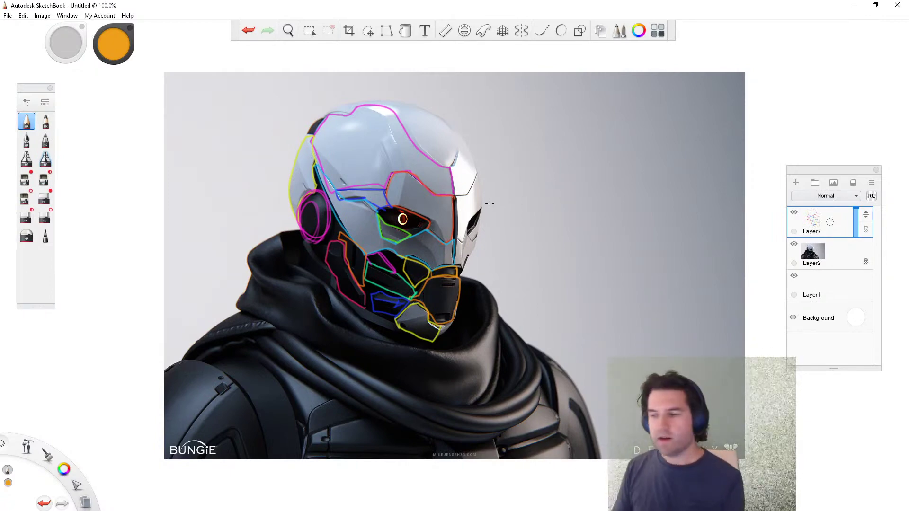
pyautogui.moveTo(310, 245)
pyautogui.mouseDown()
pyautogui.moveTo(335, 287)
pyautogui.moveTo(303, 221)
pyautogui.mouseUp()
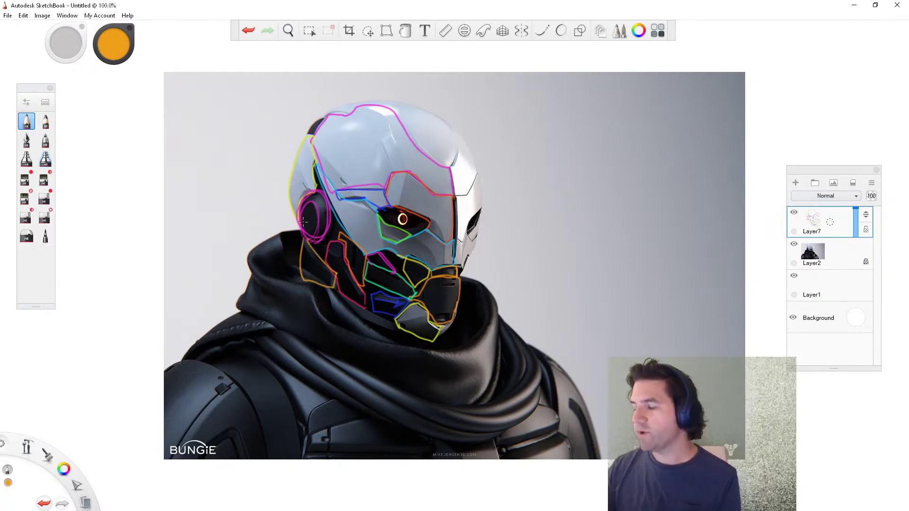
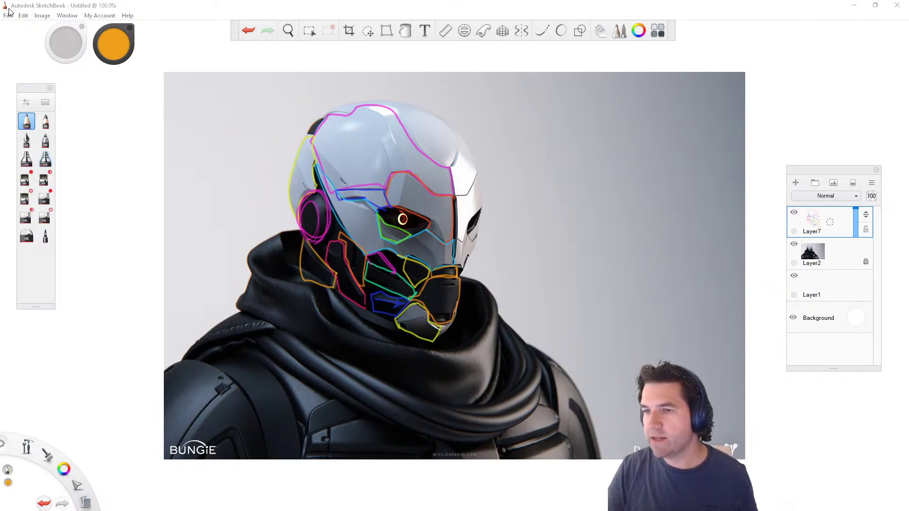
# Step: Capture a screen snip of the whole helmet image with its coloured panel outlines
pyautogui.press('ctrl')
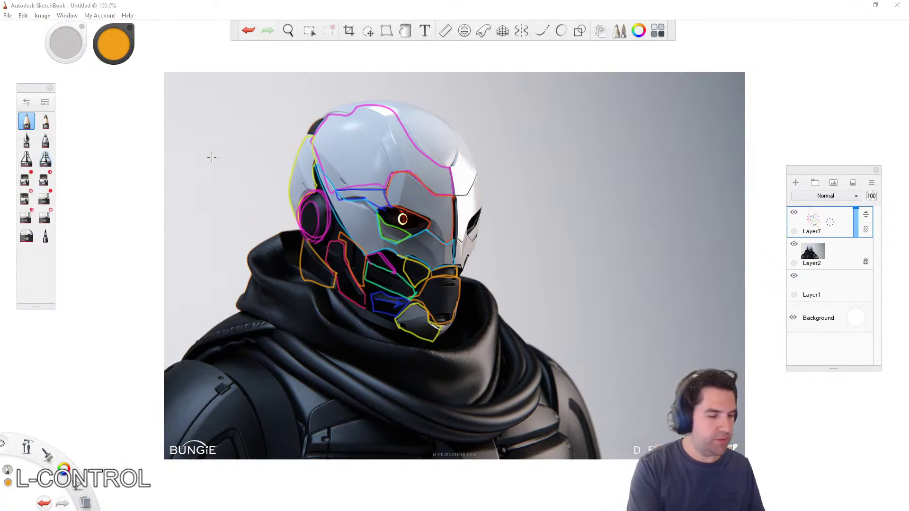
pyautogui.press('ctrl+super')
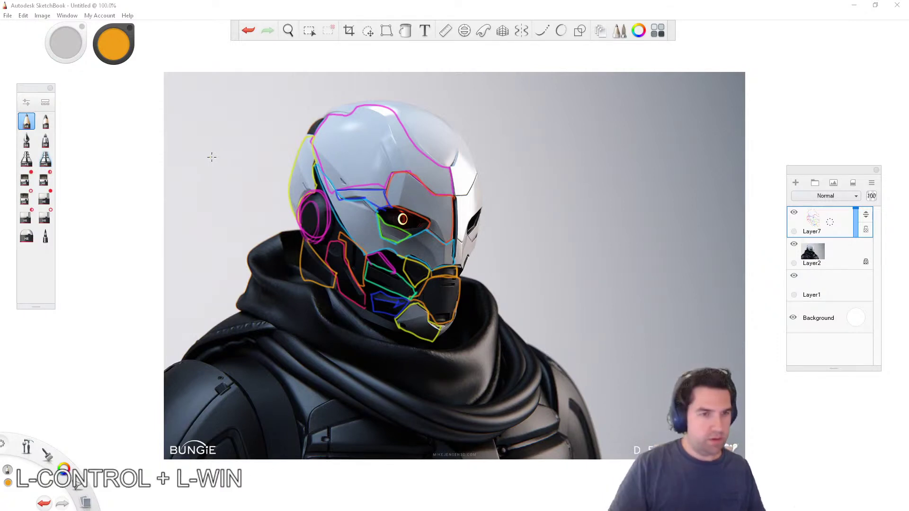
pyautogui.press('shift+super+s')
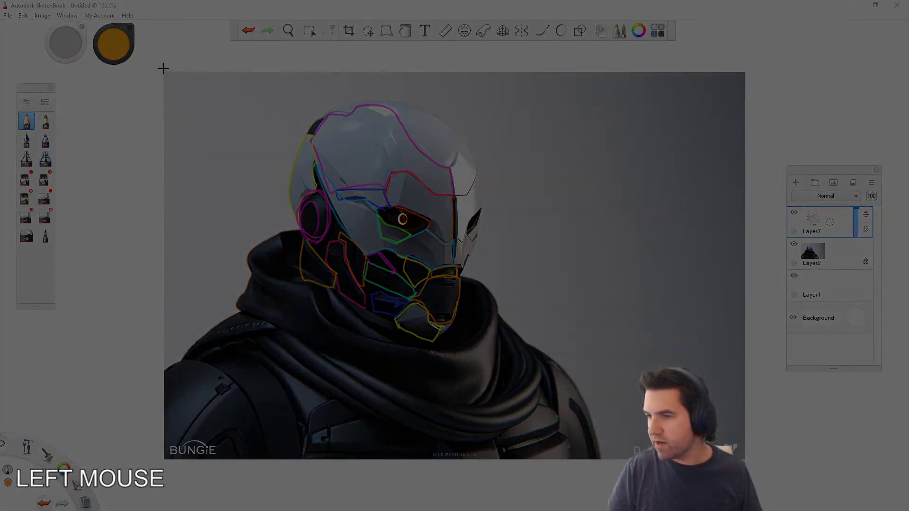
pyautogui.moveTo(164, 69); pyautogui.dragTo(746, 459)
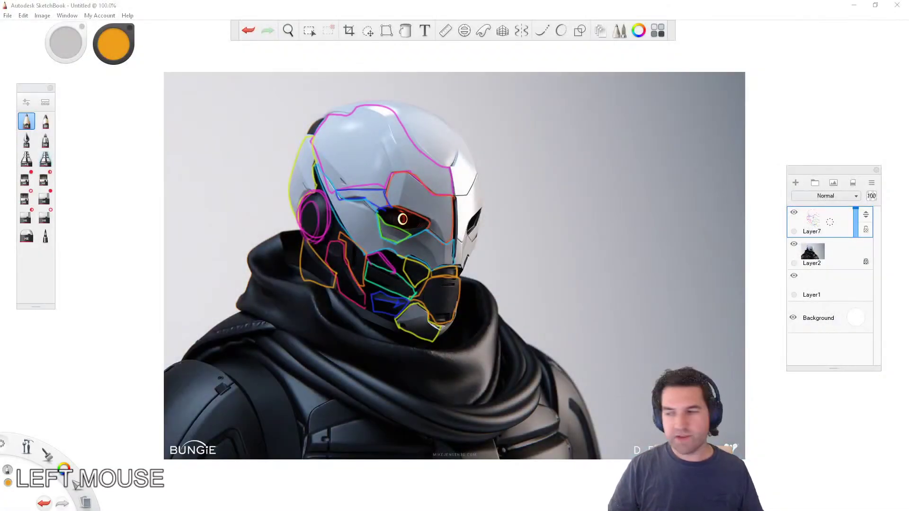
# Step: Paste the snip into the reference board and place it in the free slot at the end of the image grid
pyautogui.moveTo(0, 308); pyautogui.dragTo(499, 271, button='right')
pyautogui.scroll(-5, 499, 272)
pyautogui.click(481, 238)
pyautogui.hotkey('ctrl', 'v')
pyautogui.moveTo(480, 238); pyautogui.dragTo(528, 373)
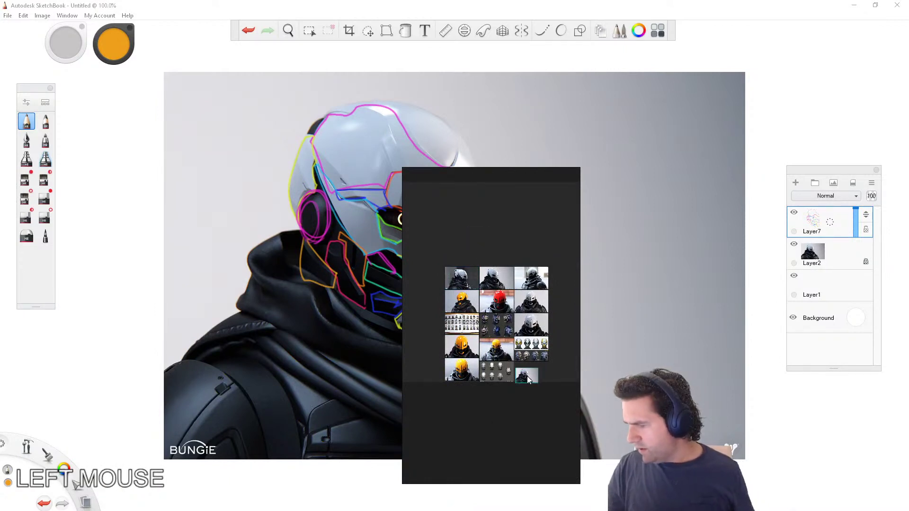
pyautogui.scroll(5, 540, 376)
pyautogui.moveTo(540, 375); pyautogui.dragTo(505, 373, button='middle')
pyautogui.moveTo(506, 372)
pyautogui.mouseDown()
pyautogui.moveTo(516, 358)
pyautogui.moveTo(526, 364)
pyautogui.moveTo(503, 359)
pyautogui.mouseUp()
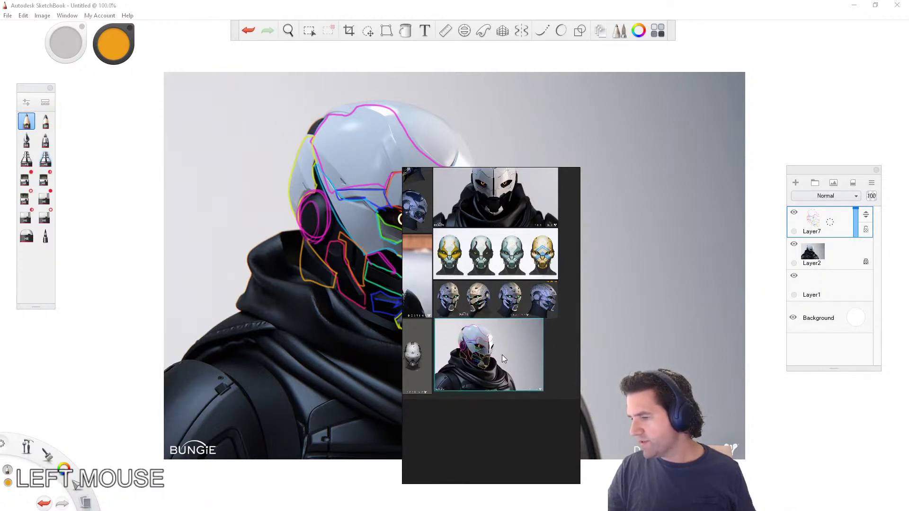
pyautogui.scroll(5, 460, 338)
pyautogui.scroll(-5, 459, 337)
# Step: Move the reference board clear of the outlined helmet and examine the collected helmet references
pyautogui.moveTo(532, 345); pyautogui.dragTo(193, 313, button='right')
pyautogui.press('ctrl')
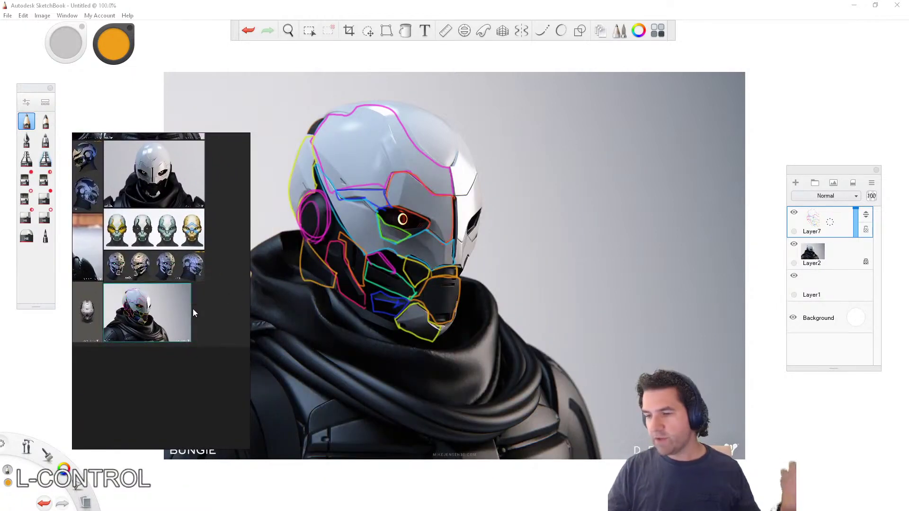
pyautogui.scroll(-2, 194, 313)
pyautogui.moveTo(193, 314); pyautogui.dragTo(234, 368, button='middle')
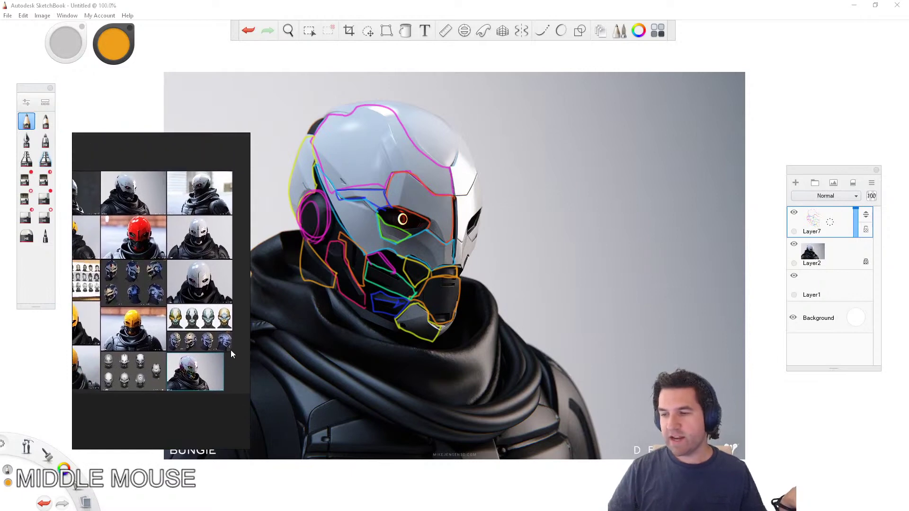
pyautogui.scroll(2, 142, 369)
pyautogui.moveTo(142, 369); pyautogui.dragTo(164, 371, button='middle')
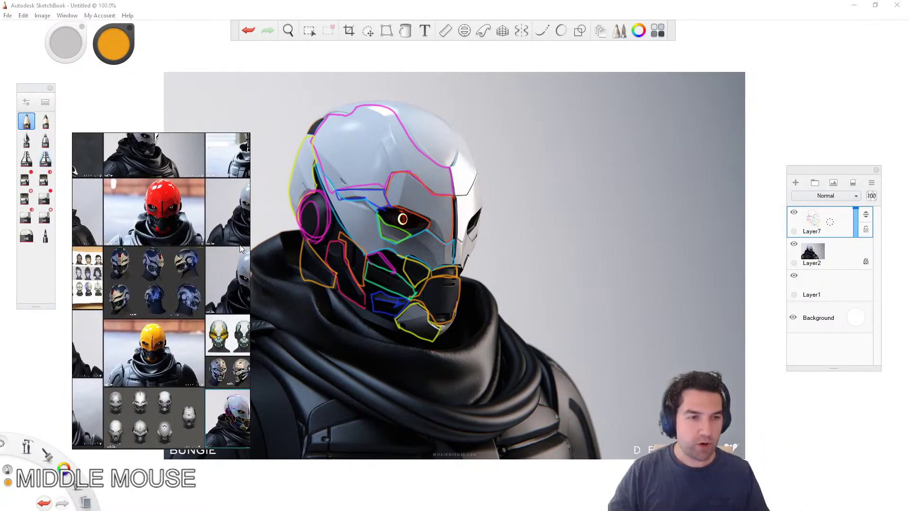
pyautogui.scroll(-2, 211, 259)
pyautogui.moveTo(211, 259); pyautogui.dragTo(172, 291, button='middle')
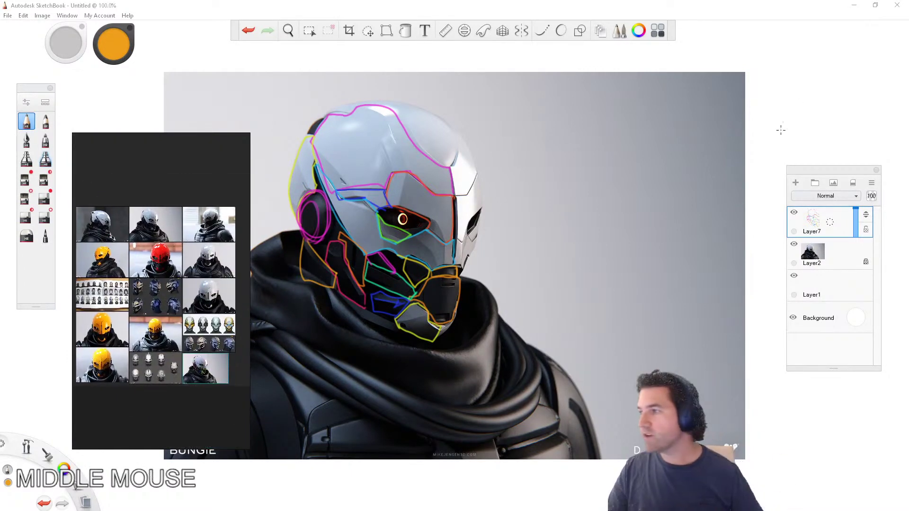
# Step: Switch to ZBrush and open the LightBox project list over a cleared canvas
pyautogui.click(853, 5)
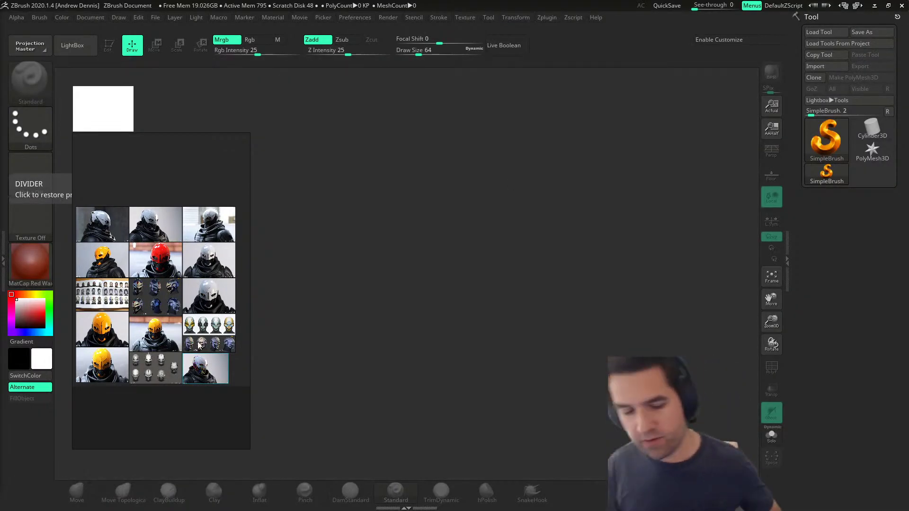
pyautogui.moveTo(190, 136); pyautogui.dragTo(177, 174, button='right')
pyautogui.press(',')
pyautogui.click(349, 298)
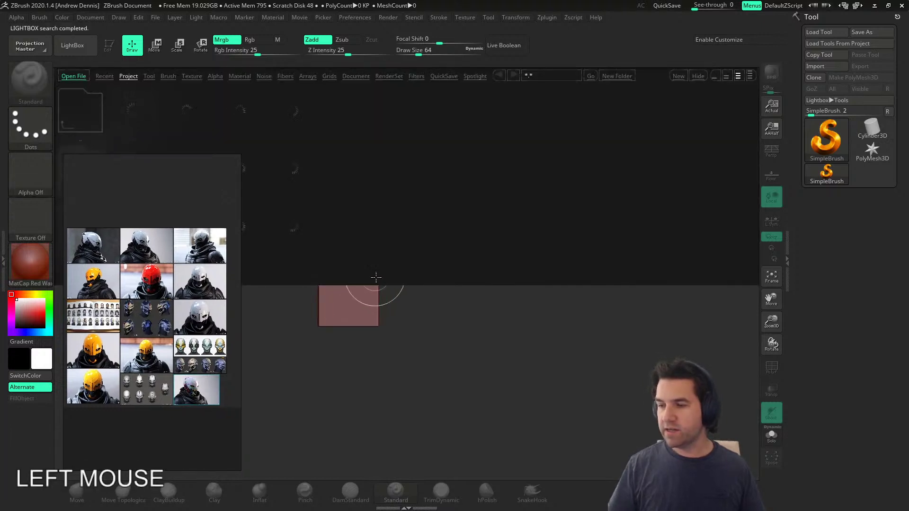
pyautogui.hotkey('ctrl', 'n')
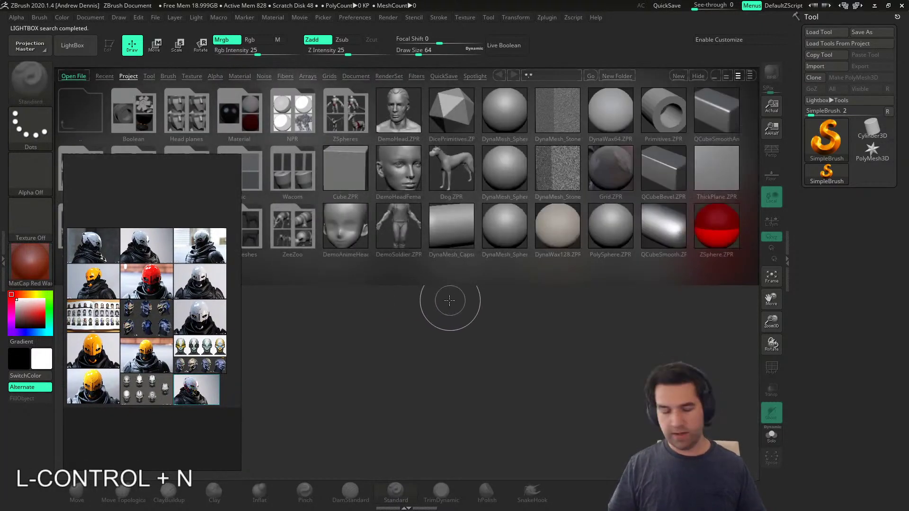
# Step: Load the DynaMesh_Sphere_32 project without saving the current one, and show the whole sphere smaller in the canvas
pyautogui.click(505, 175)
pyautogui.doubleClick(504, 174)
pyautogui.rightClick(517, 177)
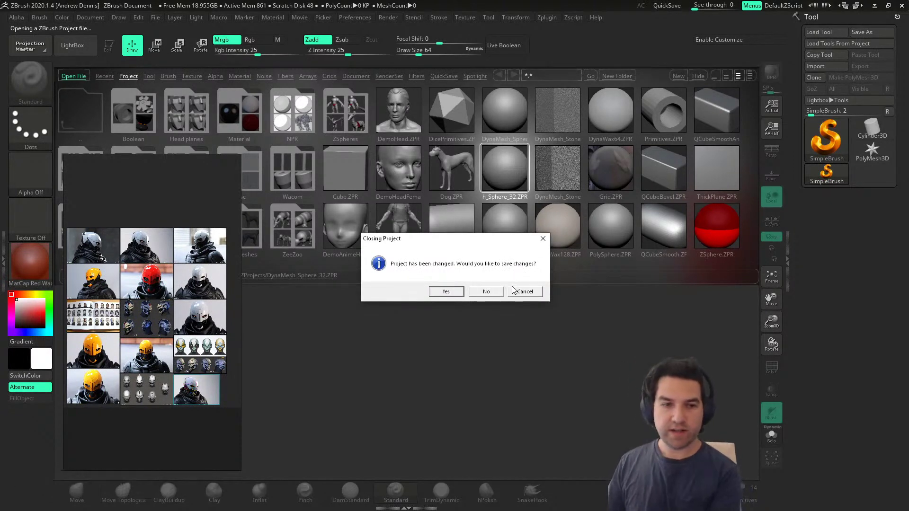
pyautogui.click(487, 292)
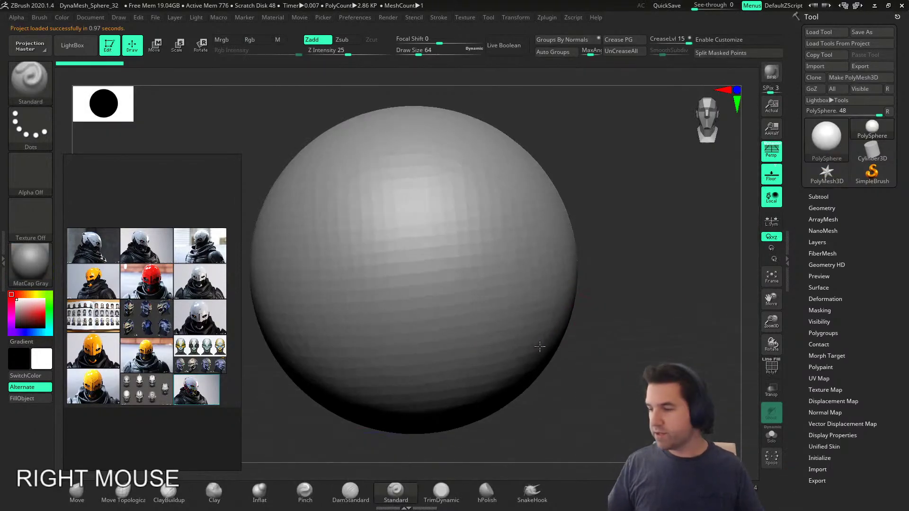
pyautogui.keyDown('alt'); pyautogui.moveTo(586, 331); pyautogui.dragTo(556, 302, button='right'); pyautogui.keyUp('alt')
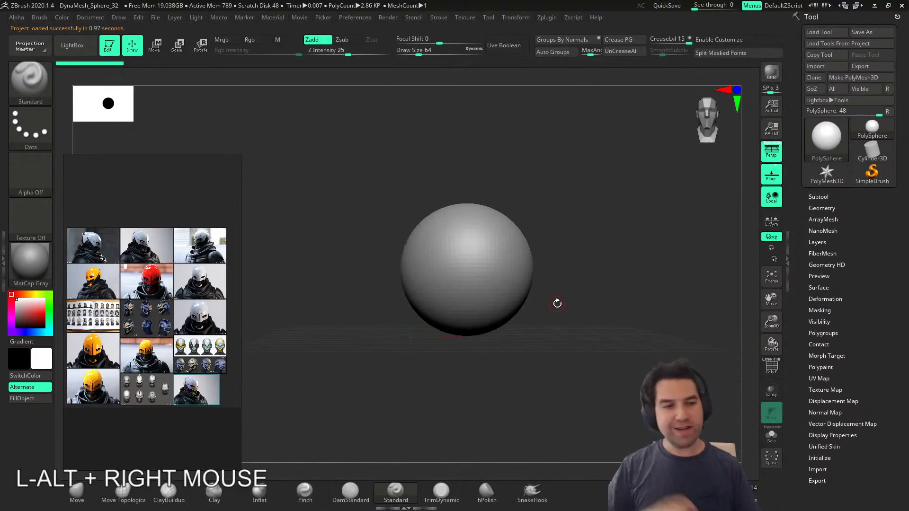
# Step: Load the DemoHead project from the LightBox project list in place of the plain sphere, without saving the current project
pyautogui.press(',')
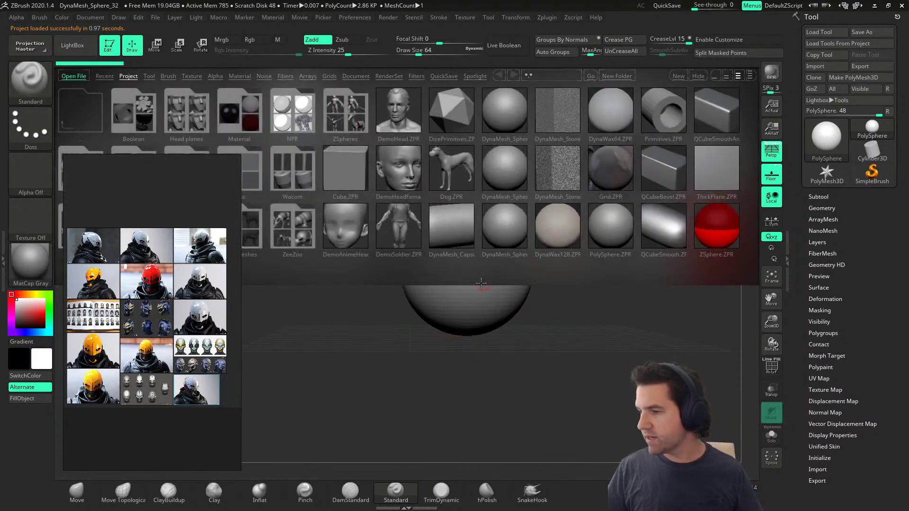
pyautogui.click(429, 280)
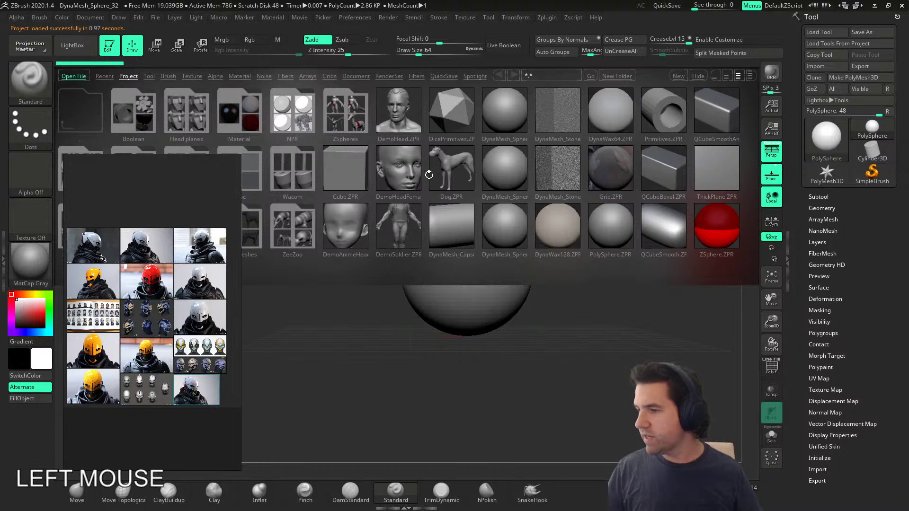
pyautogui.doubleClick(401, 116)
pyautogui.click(492, 294)
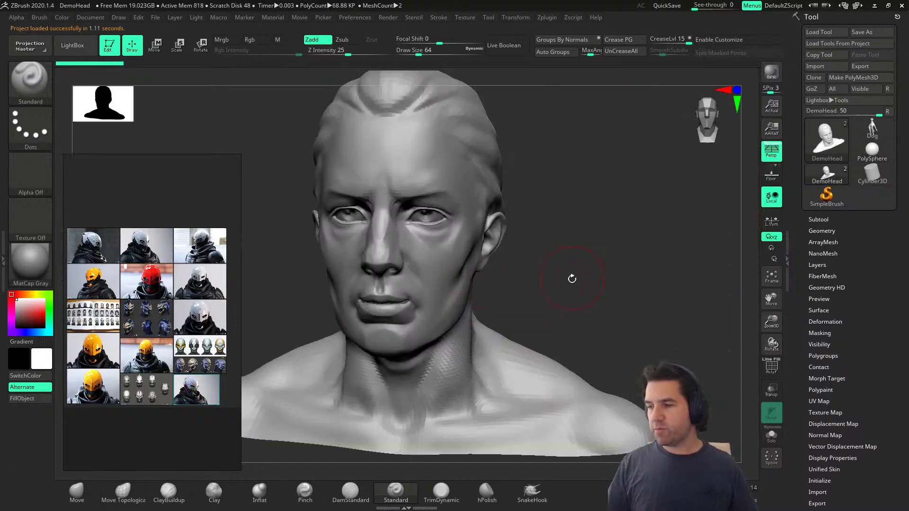
pyautogui.moveTo(572, 279)
pyautogui.mouseDown(button='right')
pyautogui.moveTo(396, 324)
pyautogui.moveTo(448, 308)
pyautogui.mouseUp(button='right')
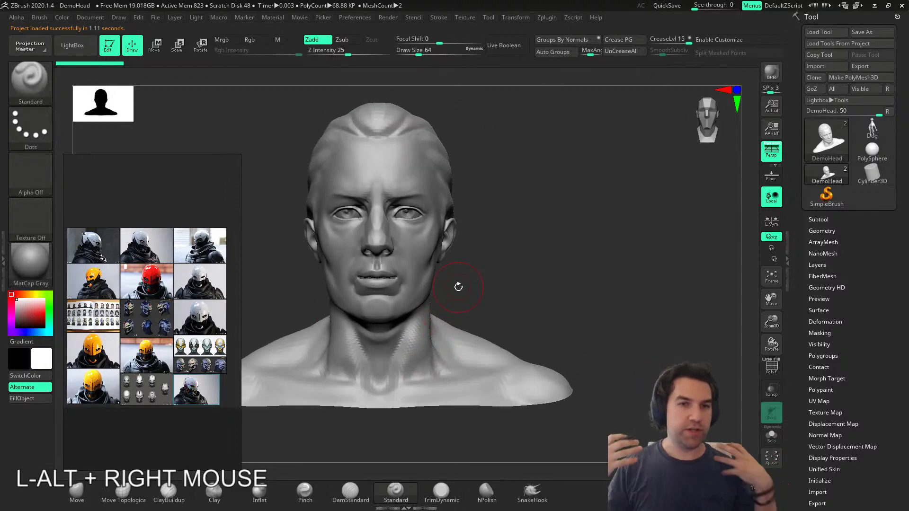
pyautogui.moveTo(516, 263)
pyautogui.mouseDown(button='right')
pyautogui.moveTo(479, 279)
pyautogui.moveTo(499, 263)
pyautogui.moveTo(534, 270)
pyautogui.mouseUp(button='right')
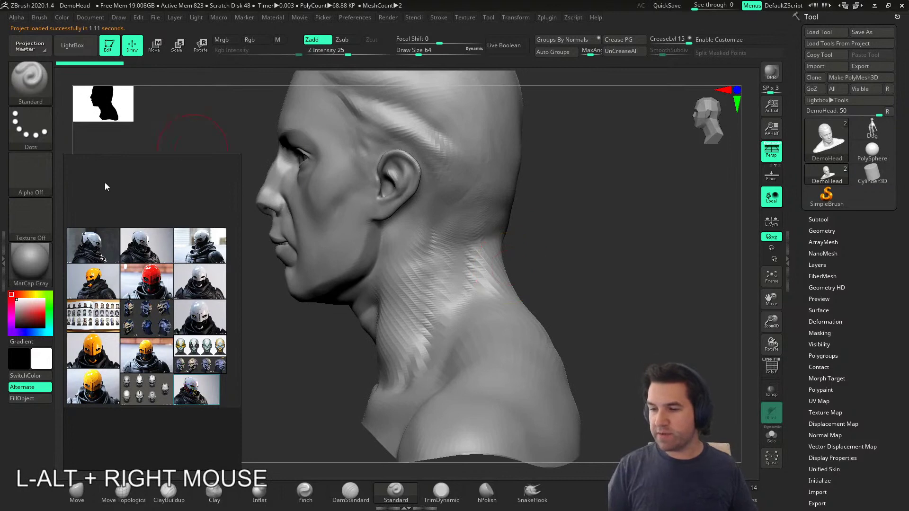
# Step: Enlarge the white helmet in the reference board and compare it with the head's side and front views
pyautogui.scroll(5, 125, 186)
pyautogui.moveTo(129, 265); pyautogui.dragTo(87, 231, button='middle')
pyautogui.scroll(2, 198, 289)
pyautogui.scroll(-2, 198, 289)
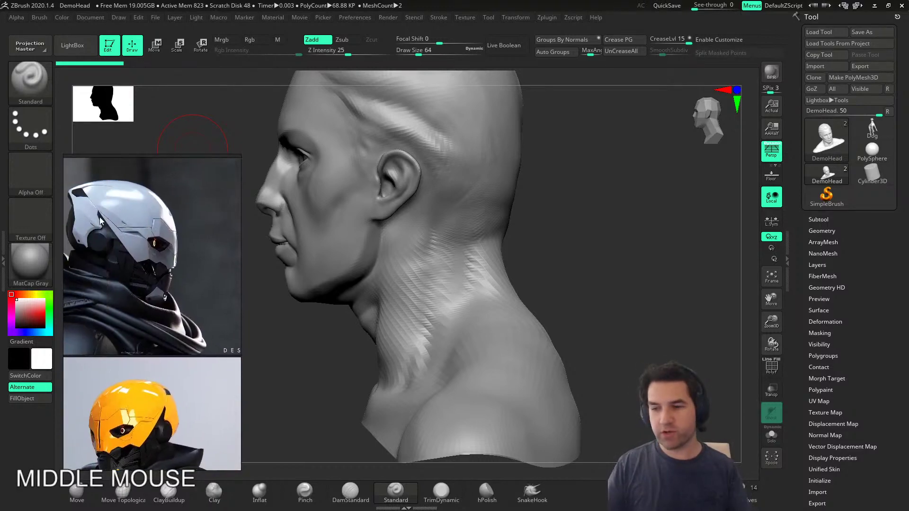
pyautogui.moveTo(606, 237); pyautogui.dragTo(583, 257)
pyautogui.moveTo(582, 258); pyautogui.dragTo(627, 304, button='right')
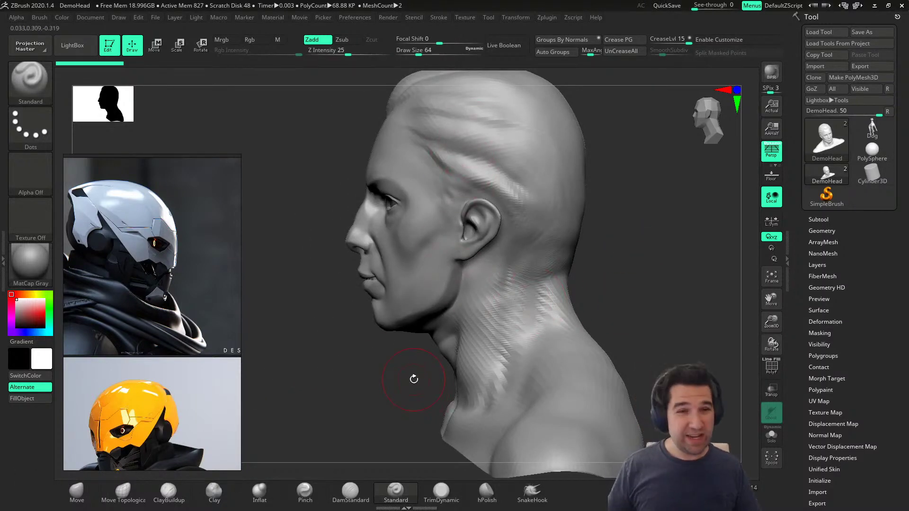
pyautogui.moveTo(414, 379); pyautogui.dragTo(632, 281, button='right')
# Step: Merge the eyes subtool into the DemoHead subtool with MergeDown
pyautogui.click(819, 219)
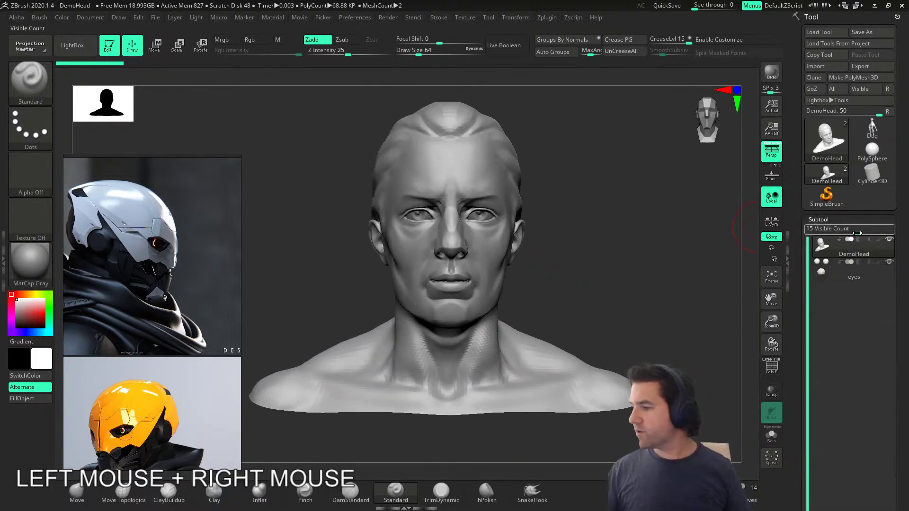
pyautogui.click(833, 271)
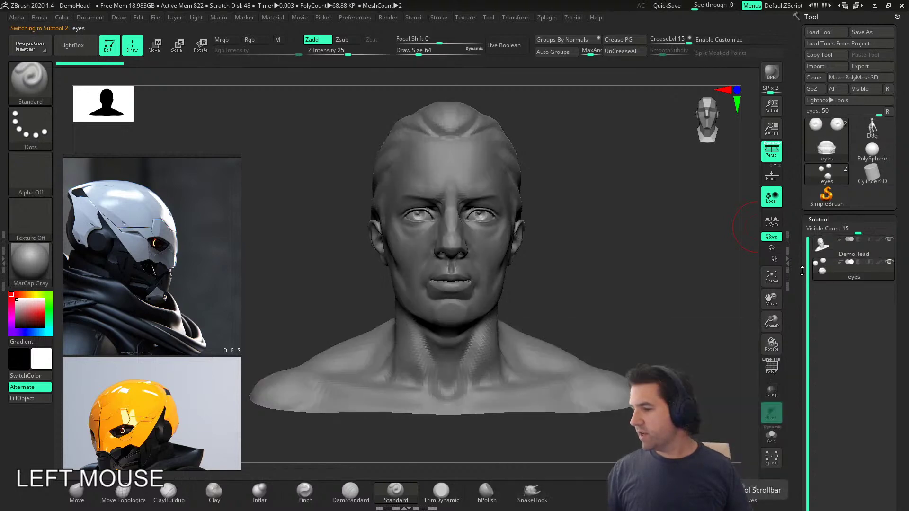
pyautogui.click(817, 254)
pyautogui.moveTo(807, 194); pyautogui.dragTo(807, 215)
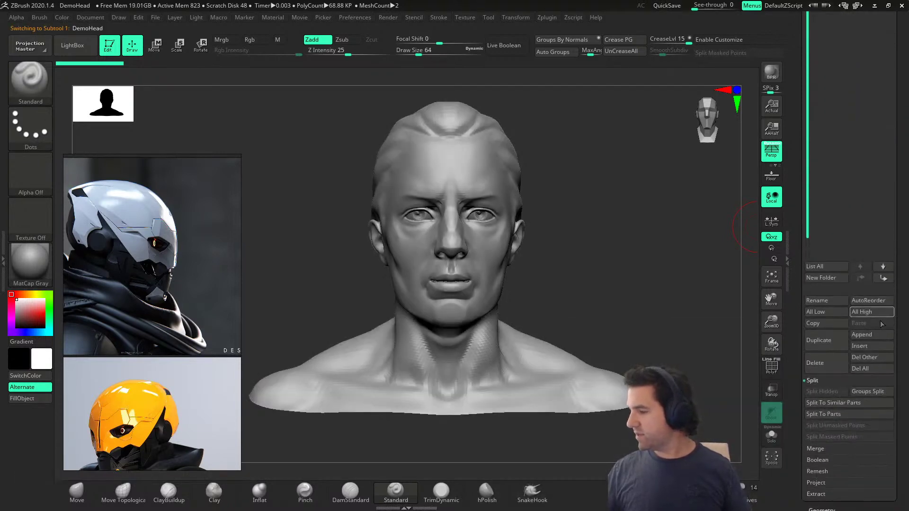
pyautogui.click(811, 448)
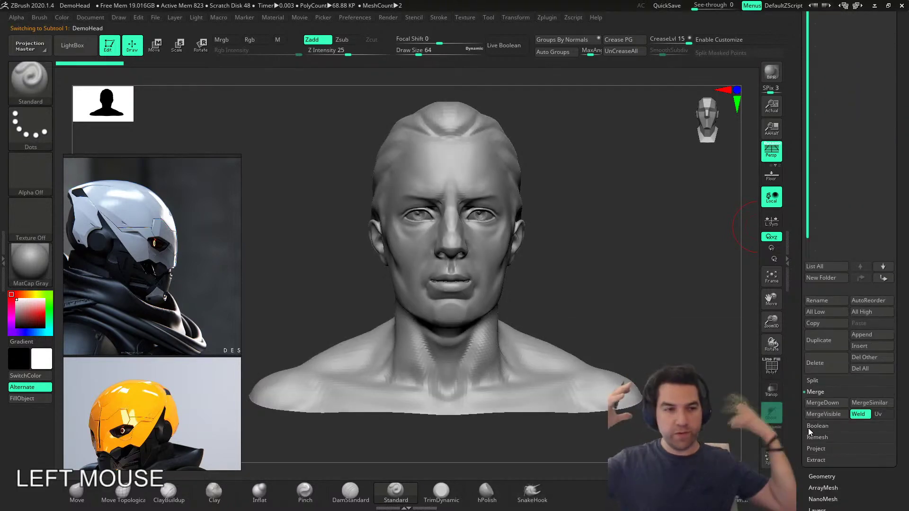
pyautogui.moveTo(795, 380)
pyautogui.mouseDown()
pyautogui.moveTo(797, 504)
pyautogui.moveTo(800, 392)
pyautogui.mouseUp()
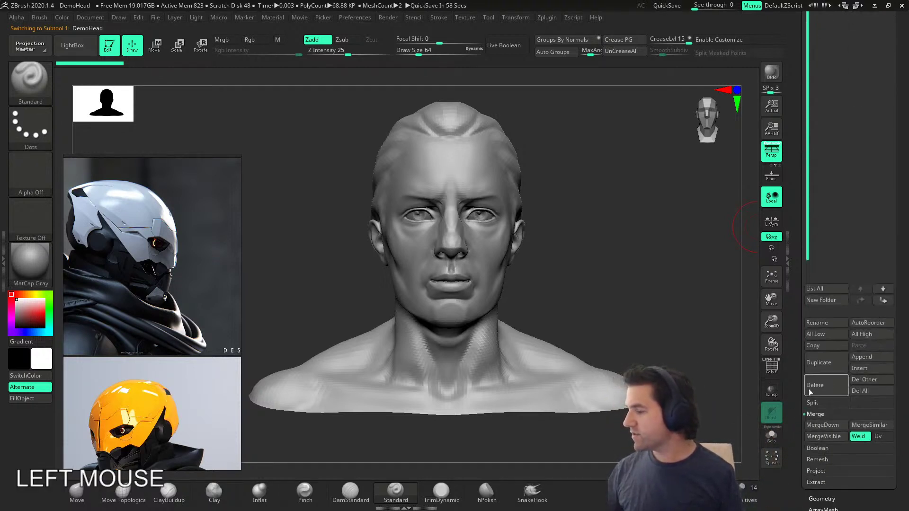
pyautogui.click(829, 424)
pyautogui.click(740, 444)
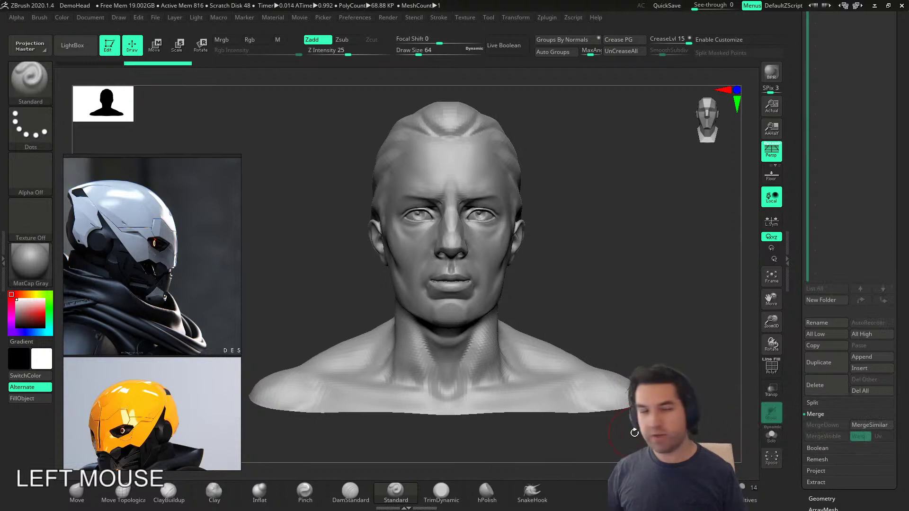
# Step: Append a sphere as a new subtool to the merged head and make it the active subtool
pyautogui.moveTo(678, 347)
pyautogui.keyDown('shift'); pyautogui.mouseDown(button='right')
pyautogui.moveTo(518, 335)
pyautogui.moveTo(547, 325)
pyautogui.moveTo(523, 349)
pyautogui.mouseUp(button='right'); pyautogui.keyUp('shift')
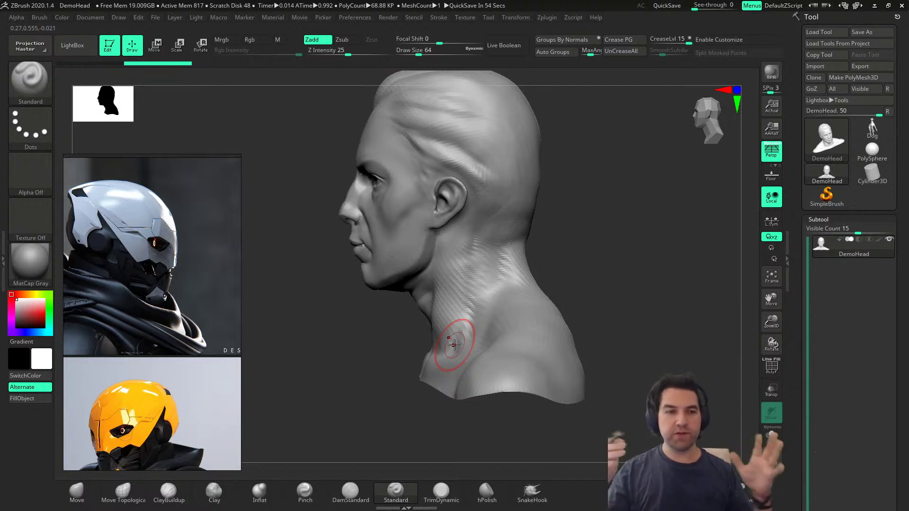
pyautogui.moveTo(610, 322); pyautogui.dragTo(684, 317, button='right')
pyautogui.moveTo(800, 444); pyautogui.dragTo(801, 337)
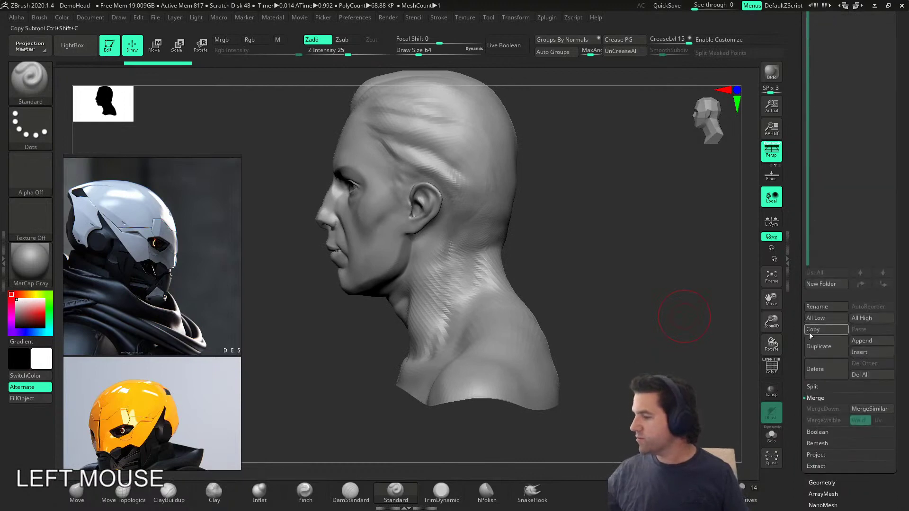
pyautogui.click(870, 342)
pyautogui.click(454, 332)
pyautogui.keyDown('alt'); pyautogui.moveTo(567, 355); pyautogui.dragTo(544, 304, button='right'); pyautogui.keyUp('alt')
pyautogui.keyDown('alt'); pyautogui.click(544, 303); pyautogui.keyUp('alt')
pyautogui.keyDown('alt'); pyautogui.moveTo(604, 311); pyautogui.dragTo(606, 364, button='right'); pyautogui.keyUp('alt')
# Step: Scale the sphere down and raise it so that it surrounds the skull of the demo head
pyautogui.press('e')
pyautogui.press('r')
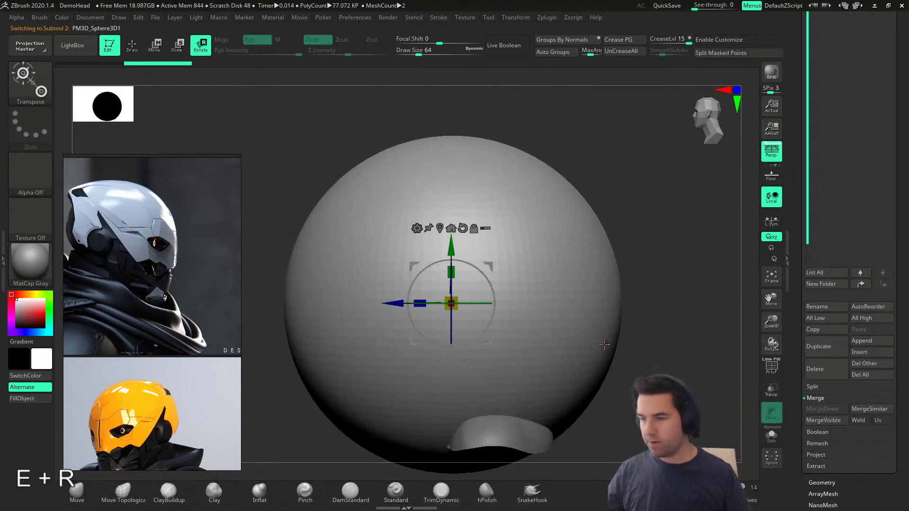
pyautogui.moveTo(460, 310); pyautogui.dragTo(450, 305)
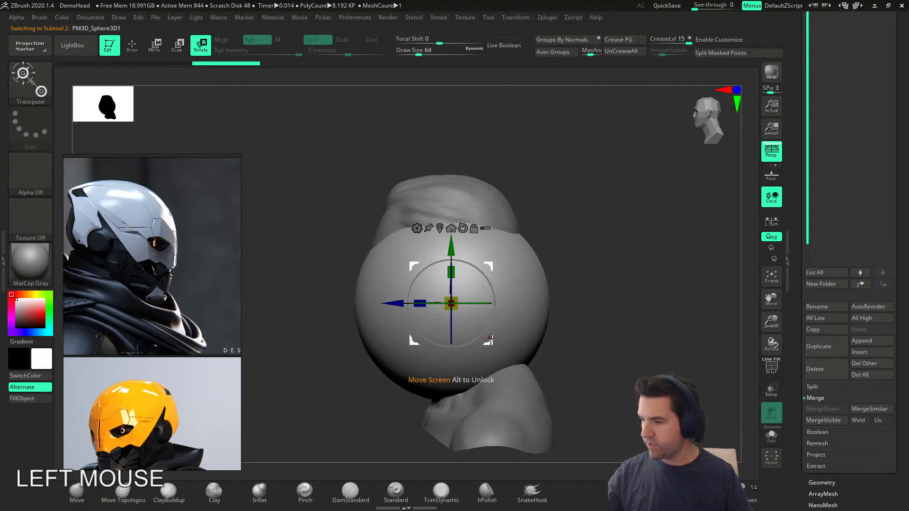
pyautogui.moveTo(452, 252); pyautogui.dragTo(451, 190)
pyautogui.moveTo(492, 265); pyautogui.dragTo(512, 327, button='right')
pyautogui.hotkey('shift', 'x')
# Step: Lower the number of visible subtool slots and open the sphere's Geometry settings
pyautogui.moveTo(800, 274); pyautogui.dragTo(793, 383)
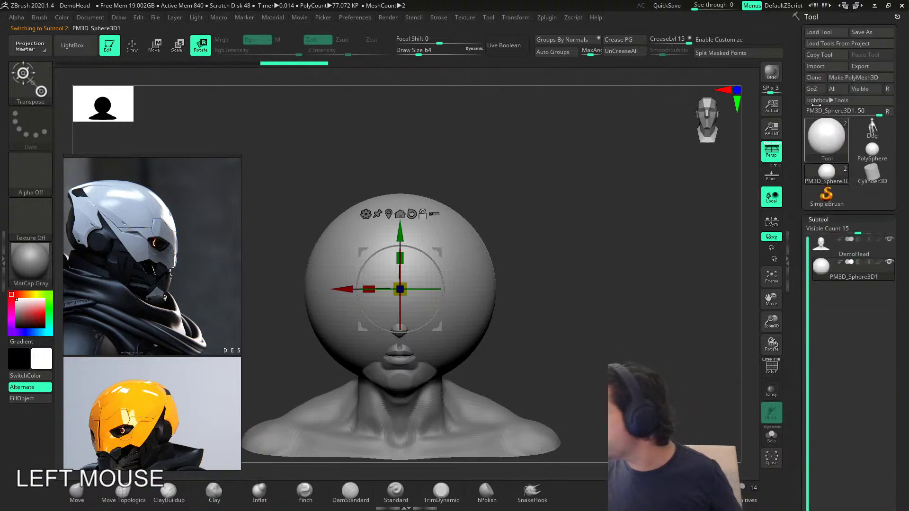
pyautogui.moveTo(803, 202); pyautogui.dragTo(797, 106)
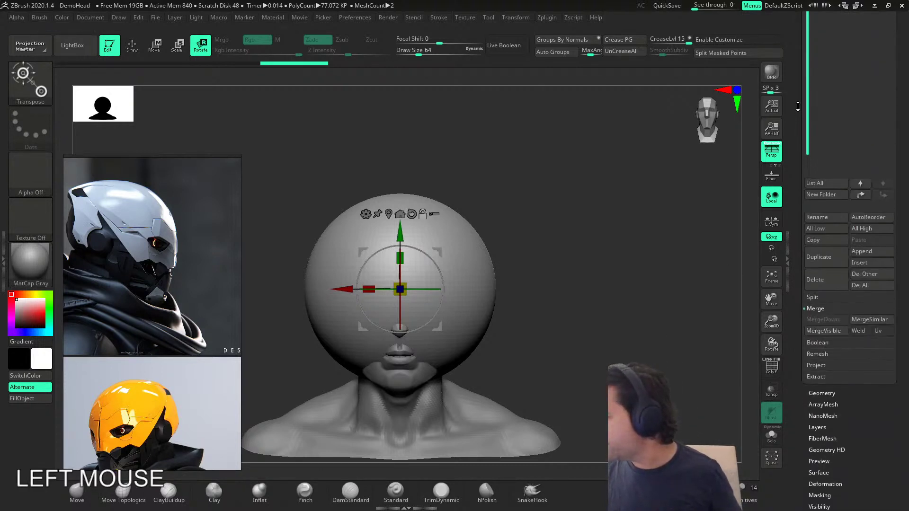
pyautogui.click(819, 392)
pyautogui.moveTo(792, 276); pyautogui.dragTo(795, 363)
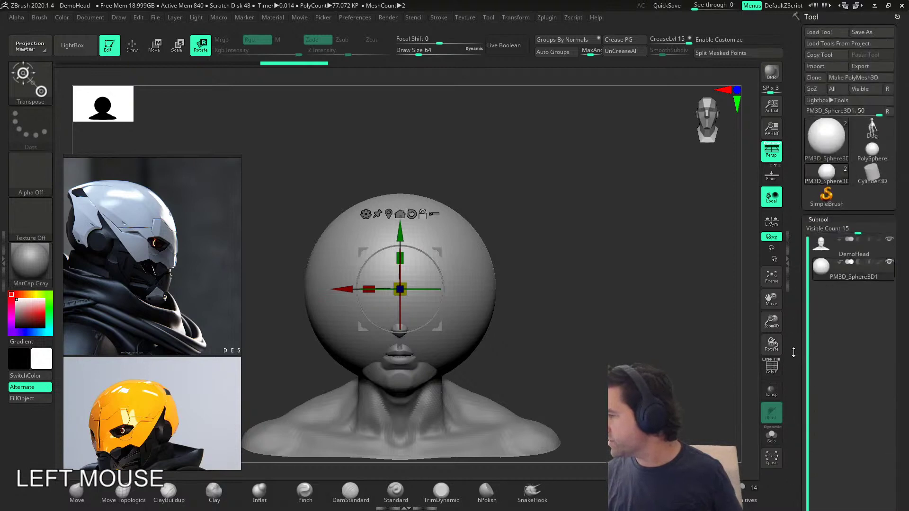
pyautogui.moveTo(852, 231); pyautogui.dragTo(823, 231)
pyautogui.moveTo(807, 310); pyautogui.dragTo(840, 268)
pyautogui.moveTo(798, 400); pyautogui.dragTo(814, 352)
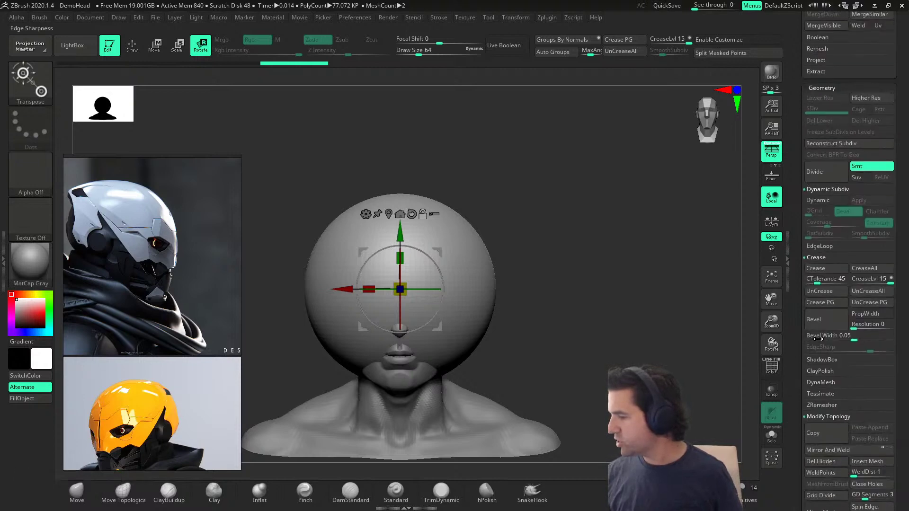
# Step: Collapse the unneeded Geometry sections and DynaMesh the sphere at resolution 32
pyautogui.click(819, 191)
pyautogui.click(822, 212)
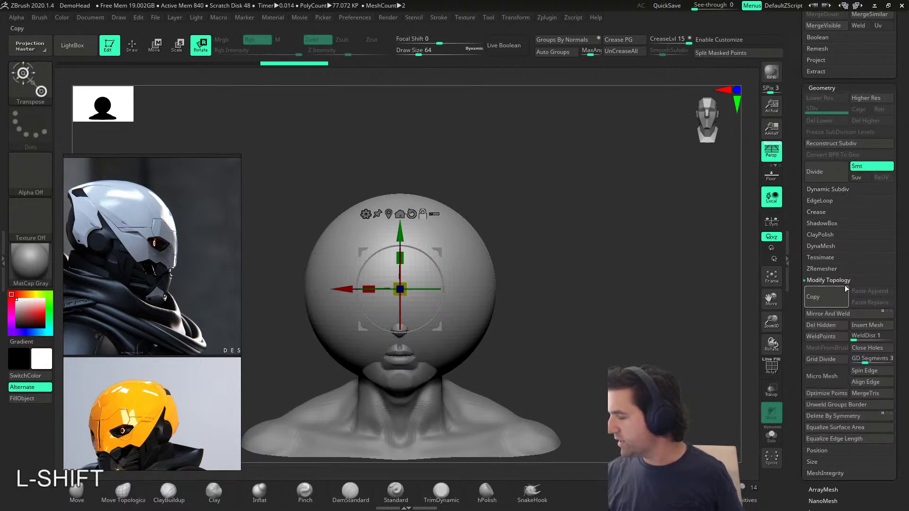
pyautogui.click(816, 281)
pyautogui.click(820, 244)
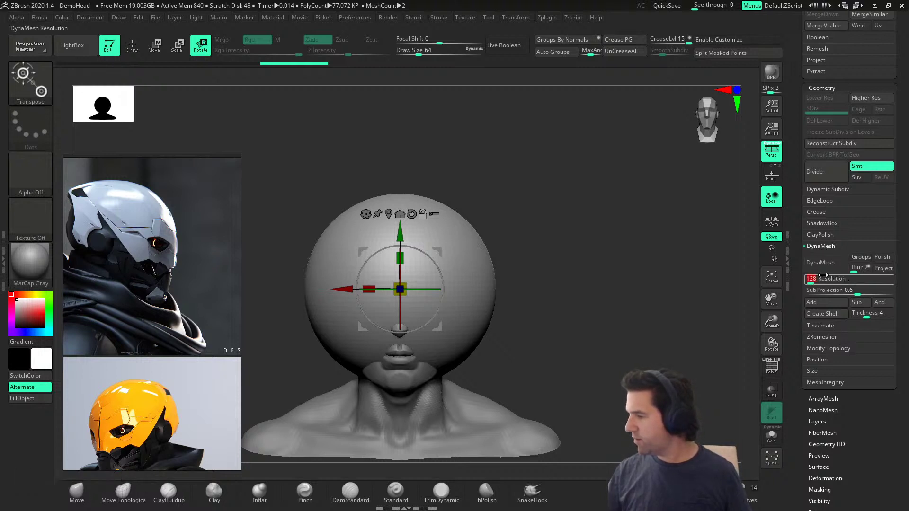
pyautogui.click(820, 263)
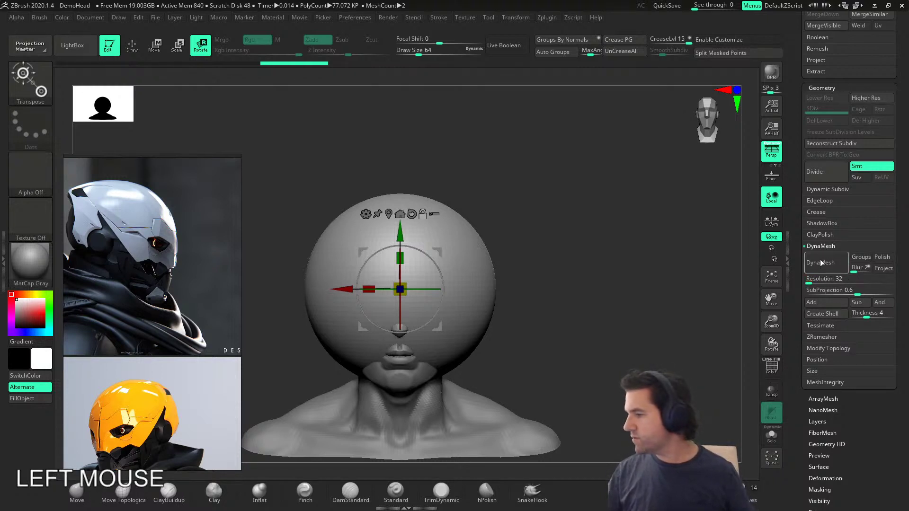
pyautogui.moveTo(611, 269)
pyautogui.mouseDown(button='right')
pyautogui.moveTo(511, 298)
pyautogui.moveTo(580, 298)
pyautogui.moveTo(619, 272)
pyautogui.mouseUp(button='right')
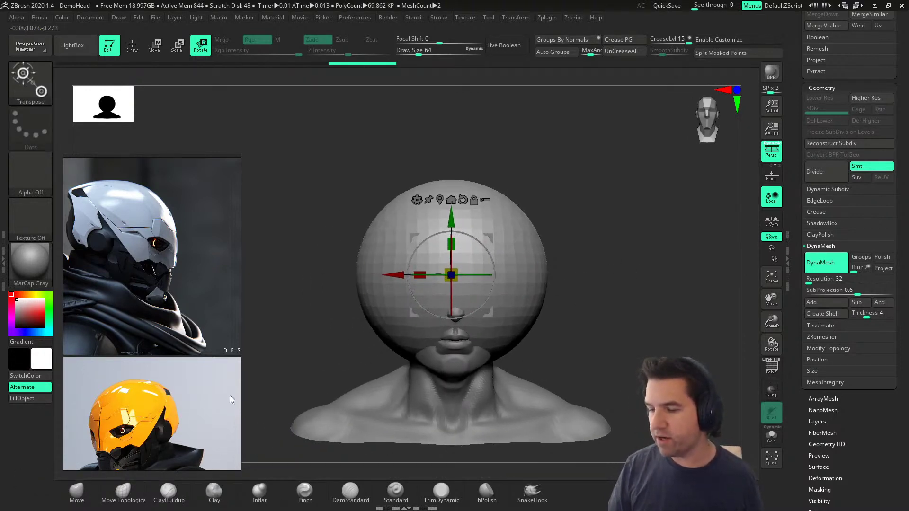
# Step: Flatten the sides of the sphere with the ClipCurve brush along a near-vertical cut in front view
pyautogui.hotkey('ctrl', 'shift')
pyautogui.keyDown('ctrl'); pyautogui.keyDown('shift'); pyautogui.click(39, 80); pyautogui.keyUp('shift'); pyautogui.keyUp('ctrl')
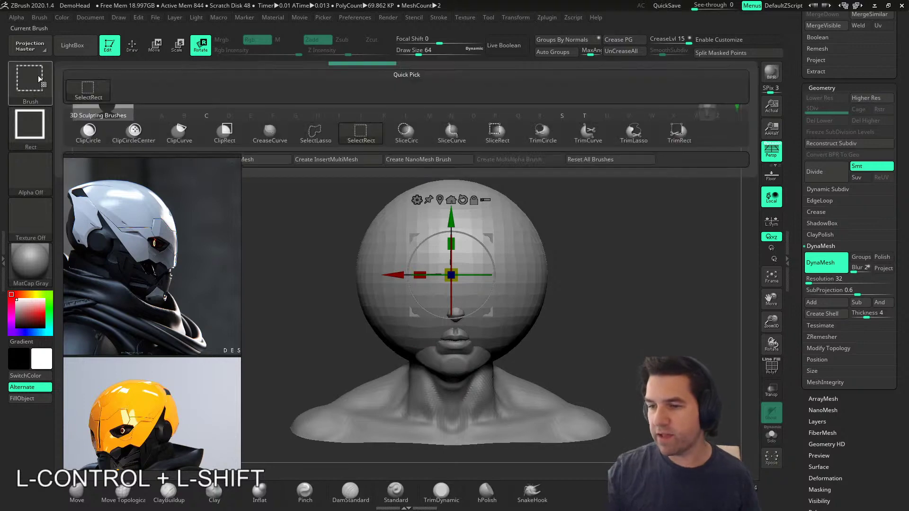
pyautogui.keyDown('ctrl'); pyautogui.keyDown('shift'); pyautogui.click(178, 129); pyautogui.keyUp('shift'); pyautogui.keyUp('ctrl')
pyautogui.moveTo(531, 148)
pyautogui.keyDown('ctrl'); pyautogui.keyDown('shift'); pyautogui.mouseDown()
pyautogui.moveTo(530, 383)
pyautogui.moveTo(509, 382)
pyautogui.mouseUp(); pyautogui.keyUp('shift'); pyautogui.keyUp('ctrl')
pyautogui.moveTo(566, 361); pyautogui.dragTo(509, 359, button='right')
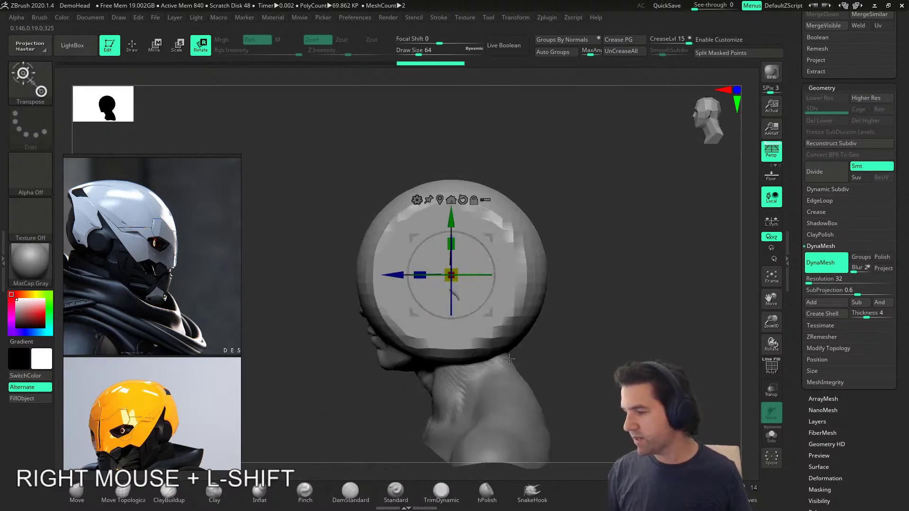
# Step: Pull the flattened sphere around the face and jaw with the Move brush at draw size 268, then re-DynaMesh it
pyautogui.click(79, 495)
pyautogui.press('s')
pyautogui.click(347, 405)
pyautogui.moveTo(380, 354); pyautogui.dragTo(355, 401)
pyautogui.moveTo(456, 359); pyautogui.dragTo(453, 354)
pyautogui.moveTo(497, 348)
pyautogui.mouseDown()
pyautogui.moveTo(506, 327)
pyautogui.moveTo(488, 322)
pyautogui.mouseUp()
pyautogui.moveTo(487, 222)
pyautogui.keyDown('shift'); pyautogui.mouseDown()
pyautogui.moveTo(410, 217)
pyautogui.moveTo(423, 261)
pyautogui.mouseUp(); pyautogui.keyUp('shift')
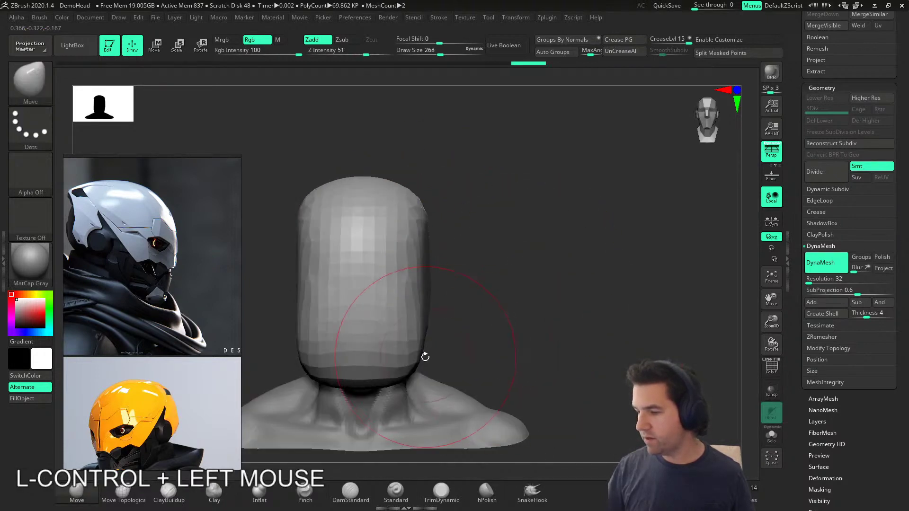
pyautogui.keyDown('ctrl'); pyautogui.click(425, 357); pyautogui.keyUp('ctrl')
# Step: Narrow the helmet base and refine its chin and face-front profile with the Move brush at smaller sizes
pyautogui.moveTo(385, 303)
pyautogui.keyDown('shift'); pyautogui.mouseDown()
pyautogui.moveTo(400, 305)
pyautogui.moveTo(358, 316)
pyautogui.mouseUp(); pyautogui.keyUp('shift')
pyautogui.keyDown('shift'); pyautogui.moveTo(520, 303); pyautogui.dragTo(452, 301, button='right'); pyautogui.keyUp('shift')
pyautogui.moveTo(389, 316); pyautogui.dragTo(379, 317)
pyautogui.moveTo(415, 402)
pyautogui.mouseDown()
pyautogui.moveTo(412, 391)
pyautogui.moveTo(390, 412)
pyautogui.mouseUp()
pyautogui.press('s')
pyautogui.moveTo(378, 340); pyautogui.dragTo(388, 340)
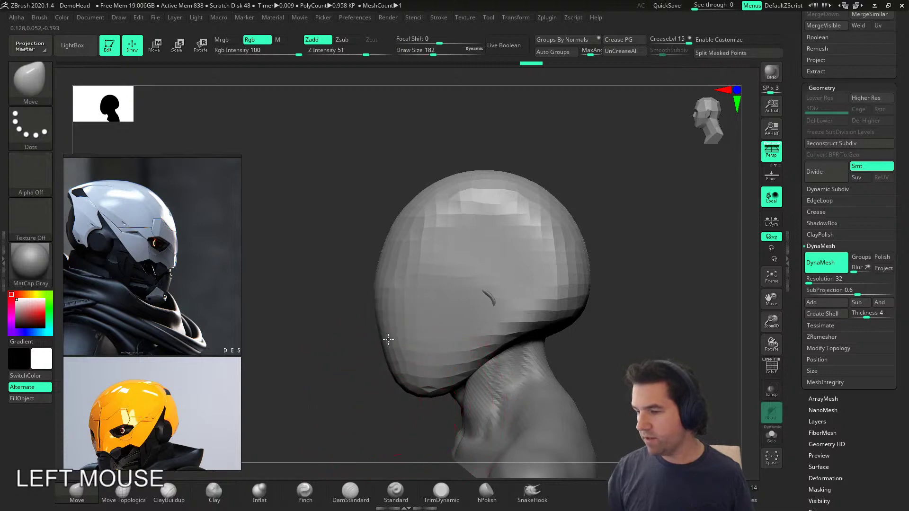
pyautogui.press('s')
pyautogui.moveTo(338, 368); pyautogui.dragTo(342, 368)
pyautogui.moveTo(376, 339); pyautogui.dragTo(381, 339)
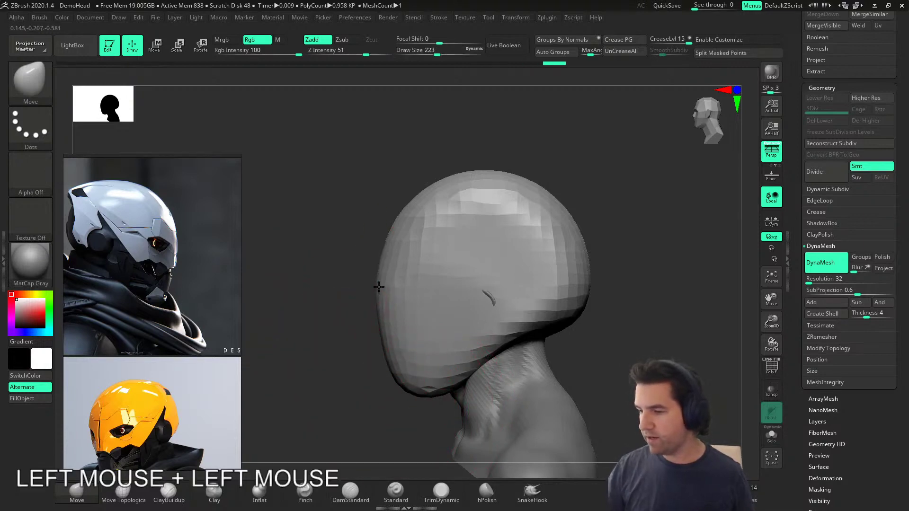
# Step: Push in the back of the helmet below the crown with the Move brush and re-DynaMesh the shape
pyautogui.moveTo(376, 368)
pyautogui.keyDown('shift'); pyautogui.mouseDown(button='right')
pyautogui.moveTo(491, 346)
pyautogui.moveTo(418, 347)
pyautogui.mouseUp(button='right'); pyautogui.keyUp('shift')
pyautogui.keyDown('shift'); pyautogui.moveTo(385, 215); pyautogui.dragTo(436, 242); pyautogui.keyUp('shift')
pyautogui.keyDown('shift'); pyautogui.moveTo(525, 335); pyautogui.dragTo(531, 337, button='right'); pyautogui.keyUp('shift')
pyautogui.press('s')
pyautogui.moveTo(525, 254); pyautogui.dragTo(519, 253)
pyautogui.moveTo(340, 184); pyautogui.dragTo(337, 269)
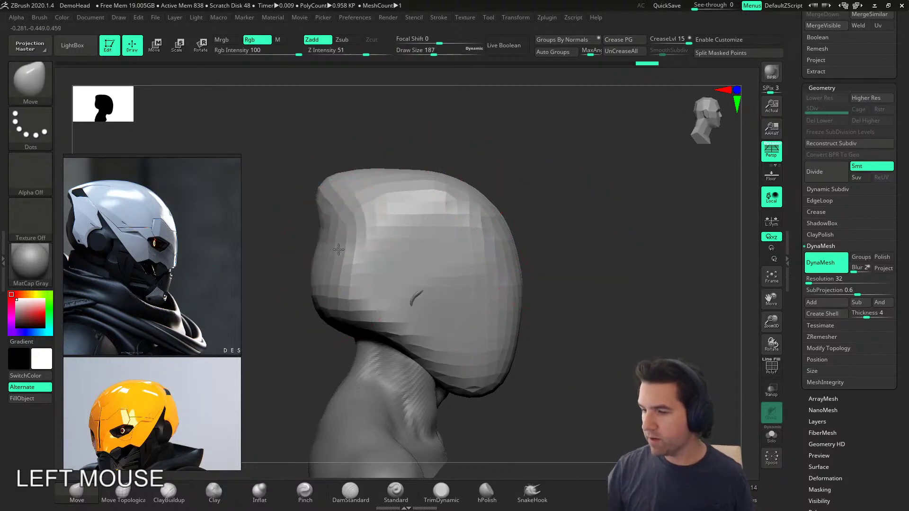
pyautogui.moveTo(328, 183); pyautogui.dragTo(327, 303)
pyautogui.keyDown('ctrl'); pyautogui.moveTo(286, 359); pyautogui.dragTo(299, 367); pyautogui.keyUp('ctrl')
# Step: Push in the side of the helmet from behind with the Move brush at draw size 338
pyautogui.moveTo(299, 355)
pyautogui.mouseDown(button='right')
pyautogui.moveTo(423, 323)
pyautogui.moveTo(410, 326)
pyautogui.mouseUp(button='right')
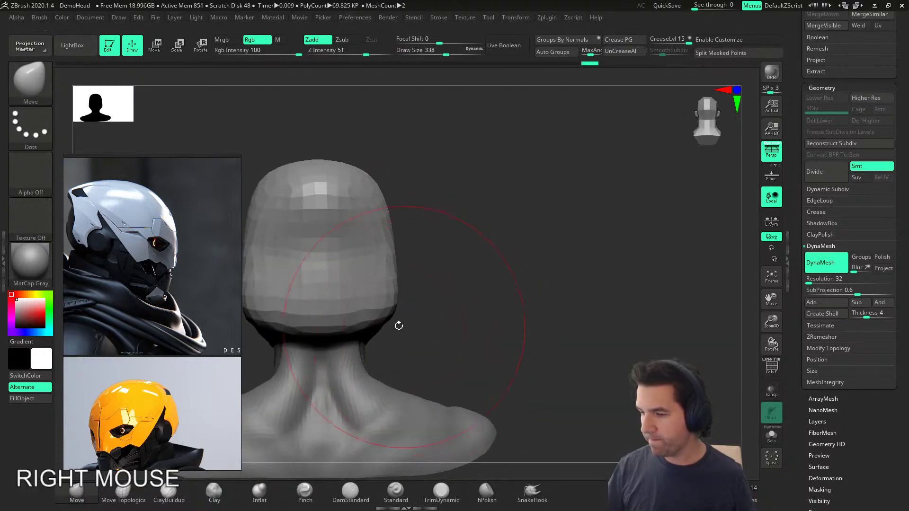
pyautogui.moveTo(397, 289); pyautogui.dragTo(382, 284)
pyautogui.moveTo(502, 284)
pyautogui.mouseDown(button='right')
pyautogui.moveTo(414, 288)
pyautogui.moveTo(410, 270)
pyautogui.moveTo(363, 271)
pyautogui.mouseUp(button='right')
pyautogui.keyDown('alt'); pyautogui.click(464, 298); pyautogui.keyUp('alt')
pyautogui.keyDown('alt'); pyautogui.moveTo(494, 288); pyautogui.dragTo(458, 271, button='right'); pyautogui.keyUp('alt')
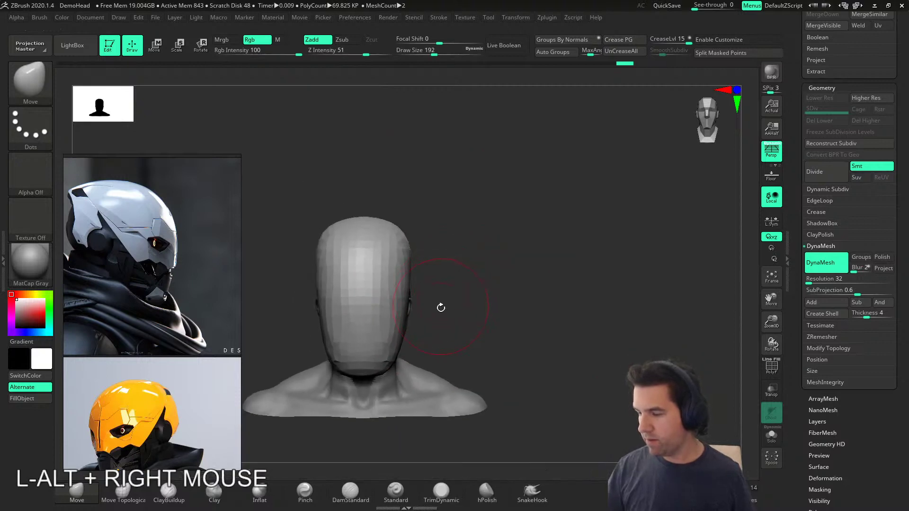
# Step: Reshape the helmet's jaw in front view with a smaller Move brush
pyautogui.moveTo(441, 305); pyautogui.dragTo(442, 327, button='right')
pyautogui.press('s')
pyautogui.moveTo(442, 327); pyautogui.dragTo(450, 328)
pyautogui.moveTo(450, 328); pyautogui.dragTo(417, 340, button='right')
pyautogui.moveTo(372, 344); pyautogui.dragTo(387, 343)
pyautogui.moveTo(386, 343)
pyautogui.mouseDown(button='right')
pyautogui.moveTo(414, 300)
pyautogui.moveTo(414, 324)
pyautogui.moveTo(467, 304)
pyautogui.moveTo(513, 345)
pyautogui.moveTo(504, 373)
pyautogui.mouseUp(button='right')
pyautogui.moveTo(503, 373); pyautogui.dragTo(494, 372)
pyautogui.moveTo(494, 372)
pyautogui.mouseDown(button='right')
pyautogui.moveTo(469, 369)
pyautogui.moveTo(549, 351)
pyautogui.moveTo(530, 271)
pyautogui.moveTo(493, 415)
pyautogui.moveTo(586, 399)
pyautogui.moveTo(594, 349)
pyautogui.mouseUp(button='right')
# Step: Consult neighbouring images on the reference board and pull the helmet's chin area into shape with the Move brush
pyautogui.moveTo(150, 316)
pyautogui.mouseDown(button='middle')
pyautogui.moveTo(440, 314)
pyautogui.moveTo(87, 345)
pyautogui.mouseUp(button='middle')
pyautogui.moveTo(201, 335); pyautogui.dragTo(60, 315, button='middle')
pyautogui.moveTo(190, 362); pyautogui.dragTo(218, 351, button='middle')
pyautogui.moveTo(594, 371); pyautogui.dragTo(598, 375)
pyautogui.keyDown('alt'); pyautogui.moveTo(599, 376); pyautogui.dragTo(472, 313, button='right'); pyautogui.keyUp('alt')
pyautogui.moveTo(419, 398); pyautogui.dragTo(414, 404)
pyautogui.press('s')
pyautogui.moveTo(449, 376); pyautogui.dragTo(416, 391)
pyautogui.moveTo(434, 370); pyautogui.dragTo(436, 406, button='right')
pyautogui.click(435, 406)
pyautogui.moveTo(484, 389)
pyautogui.mouseDown(button='right')
pyautogui.moveTo(514, 391)
pyautogui.moveTo(492, 390)
pyautogui.mouseUp(button='right')
# Step: Compare the blocked-out helmet with the red front-view helmet and the white side-view helmet on the reference board
pyautogui.moveTo(162, 229); pyautogui.dragTo(170, 358, button='middle')
pyautogui.moveTo(569, 380); pyautogui.dragTo(491, 377)
pyautogui.moveTo(184, 349); pyautogui.dragTo(341, 354, button='middle')
pyautogui.moveTo(124, 374)
pyautogui.mouseDown(button='middle')
pyautogui.moveTo(190, 358)
pyautogui.moveTo(153, 363)
pyautogui.moveTo(263, 282)
pyautogui.moveTo(112, 279)
pyautogui.moveTo(147, 342)
pyautogui.moveTo(107, 362)
pyautogui.mouseUp(button='middle')
pyautogui.moveTo(544, 376)
pyautogui.keyDown('shift'); pyautogui.mouseDown()
pyautogui.moveTo(594, 376)
pyautogui.moveTo(512, 369)
pyautogui.mouseUp(); pyautogui.keyUp('shift')
pyautogui.press('s')
pyautogui.keyDown('shift'); pyautogui.moveTo(484, 389); pyautogui.dragTo(489, 382, button='right'); pyautogui.keyUp('shift')
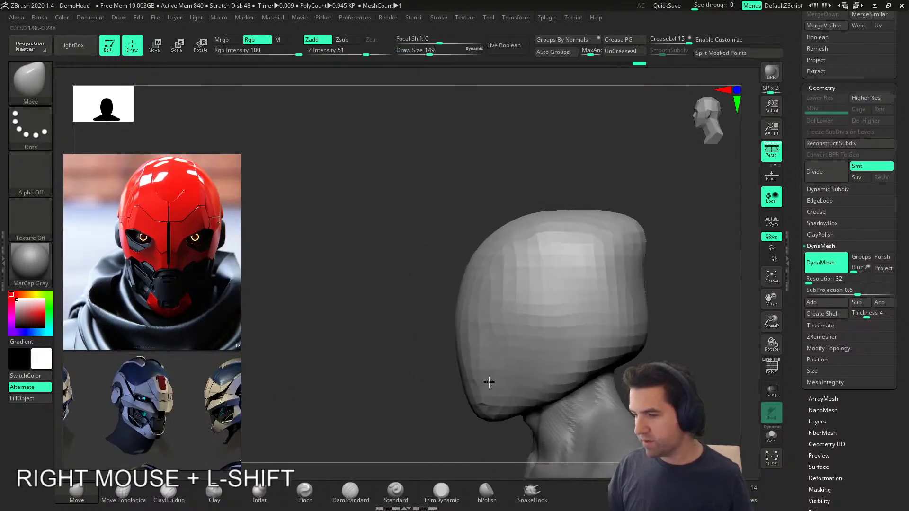
pyautogui.keyDown('alt'); pyautogui.moveTo(656, 349); pyautogui.dragTo(584, 355, button='right'); pyautogui.keyUp('alt')
pyautogui.moveTo(150, 318); pyautogui.dragTo(246, 416, button='middle')
pyautogui.moveTo(71, 251); pyautogui.dragTo(287, 374, button='middle')
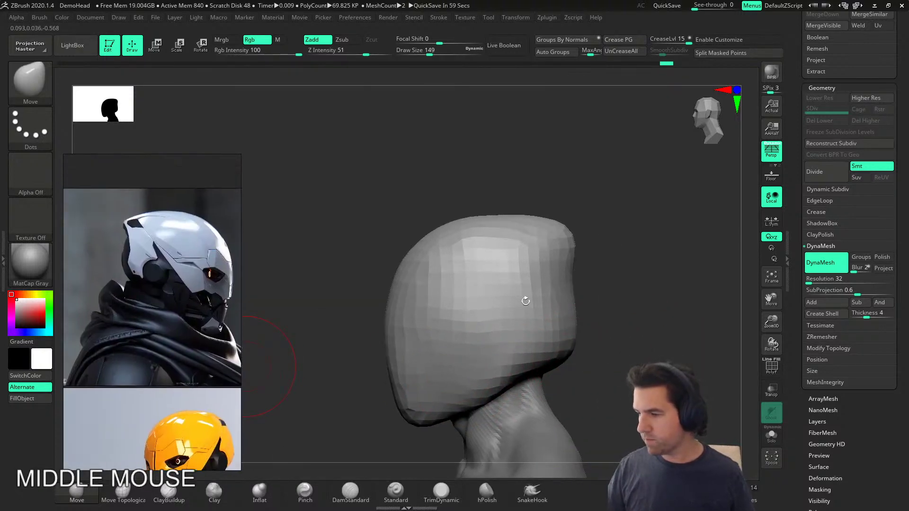
# Step: Push in the back of the helmet in side view with the Move brush, ending at draw size 136
pyautogui.press('s')
pyautogui.moveTo(577, 361); pyautogui.dragTo(580, 361)
pyautogui.moveTo(594, 358); pyautogui.dragTo(586, 355, button='right')
pyautogui.moveTo(566, 364)
pyautogui.mouseDown()
pyautogui.moveTo(556, 369)
pyautogui.moveTo(572, 291)
pyautogui.mouseUp()
pyautogui.moveTo(605, 316); pyautogui.dragTo(595, 314, button='right')
pyautogui.press('s')
pyautogui.moveTo(611, 317); pyautogui.dragTo(603, 316)
pyautogui.moveTo(569, 276); pyautogui.dragTo(564, 273)
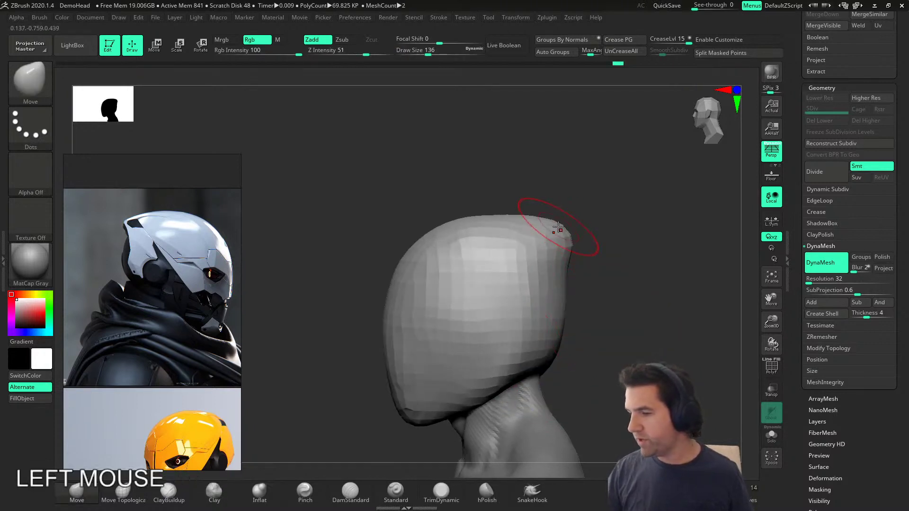
# Step: Tuck in the area beneath the helmet's rear crest with smaller Move brush strokes and re-DynaMesh the helmet
pyautogui.press('s')
pyautogui.moveTo(582, 239); pyautogui.dragTo(573, 240)
pyautogui.press('s')
pyautogui.moveTo(582, 274); pyautogui.dragTo(574, 274)
pyautogui.moveTo(565, 261); pyautogui.dragTo(557, 261)
pyautogui.moveTo(615, 284)
pyautogui.mouseDown(button='right')
pyautogui.moveTo(548, 294)
pyautogui.moveTo(619, 351)
pyautogui.moveTo(616, 336)
pyautogui.mouseUp(button='right')
pyautogui.moveTo(591, 292); pyautogui.dragTo(606, 283)
pyautogui.moveTo(640, 279)
pyautogui.mouseDown(button='right')
pyautogui.moveTo(615, 225)
pyautogui.moveTo(581, 360)
pyautogui.moveTo(611, 316)
pyautogui.moveTo(606, 252)
pyautogui.mouseUp(button='right')
pyautogui.moveTo(582, 322); pyautogui.dragTo(624, 326, button='right')
pyautogui.keyDown('alt'); pyautogui.moveTo(625, 327); pyautogui.dragTo(538, 306, button='right'); pyautogui.keyUp('alt')
pyautogui.keyDown('ctrl'); pyautogui.moveTo(538, 306); pyautogui.dragTo(562, 314); pyautogui.keyUp('ctrl')
# Step: Show the demo head through the helmet in front view using ghost transparency
pyautogui.press('s')
pyautogui.click(771, 437)
pyautogui.click(770, 436)
pyautogui.click(772, 389)
pyautogui.keyDown('alt'); pyautogui.moveTo(620, 346); pyautogui.dragTo(597, 341, button='right'); pyautogui.keyUp('alt')
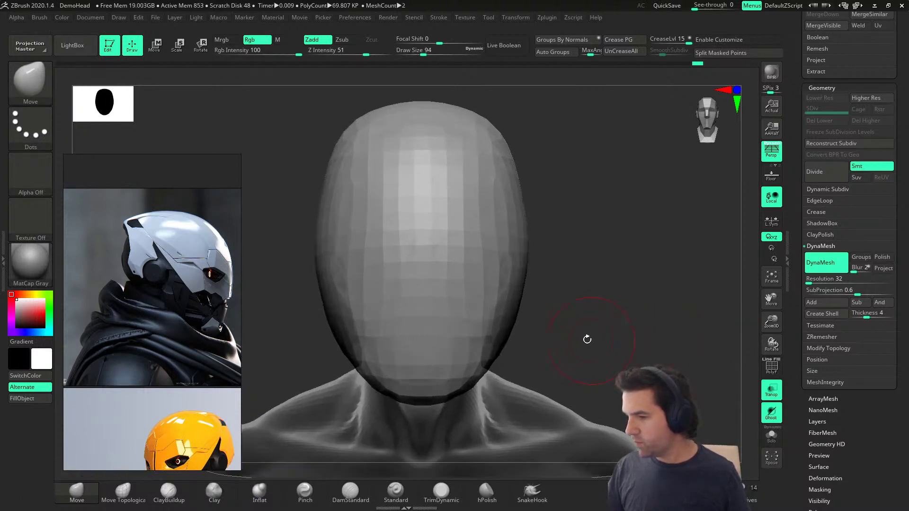
# Step: Sink the eye sockets into the helmet with the Inflat brush inverted at draw size 51, and turn transparency off
pyautogui.click(261, 494)
pyautogui.press('s')
pyautogui.moveTo(553, 349); pyautogui.dragTo(546, 348)
pyautogui.moveTo(454, 255)
pyautogui.keyDown('alt'); pyautogui.mouseDown()
pyautogui.moveTo(472, 254)
pyautogui.moveTo(450, 256)
pyautogui.mouseUp(); pyautogui.keyUp('alt')
pyautogui.moveTo(518, 257)
pyautogui.mouseDown(button='right')
pyautogui.moveTo(549, 265)
pyautogui.moveTo(521, 267)
pyautogui.moveTo(539, 314)
pyautogui.mouseUp(button='right')
pyautogui.keyDown('shift'); pyautogui.click(772, 412); pyautogui.keyUp('shift')
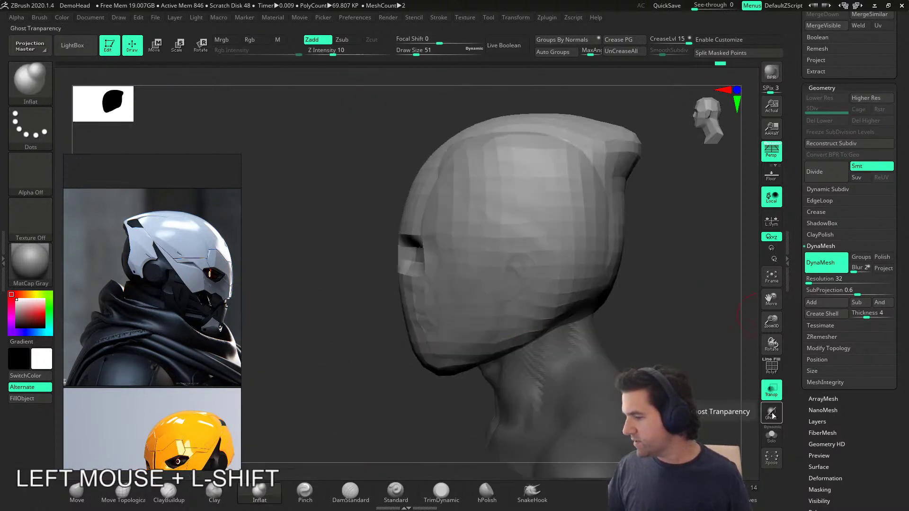
pyautogui.click(770, 394)
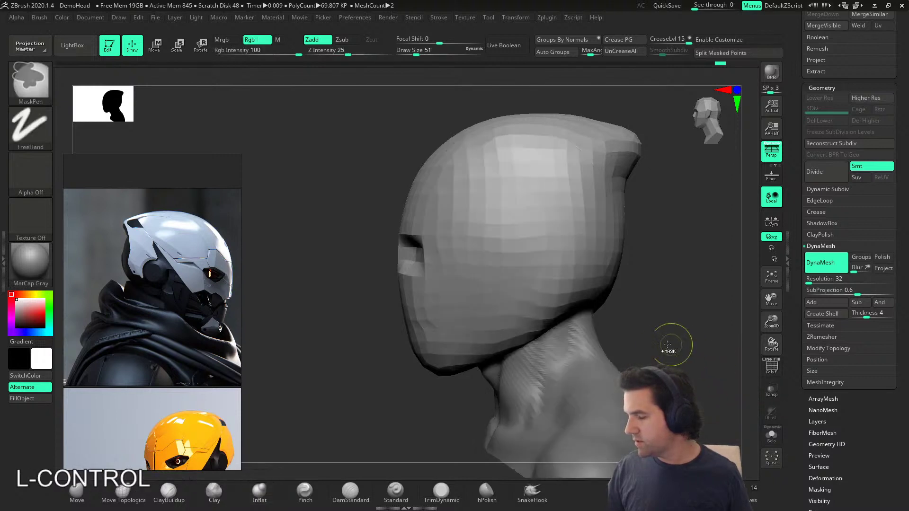
# Step: Pull the eye sockets back toward the sides of the helmet with the Move brush at draw size 74
pyautogui.moveTo(411, 386); pyautogui.dragTo(220, 473, button='right')
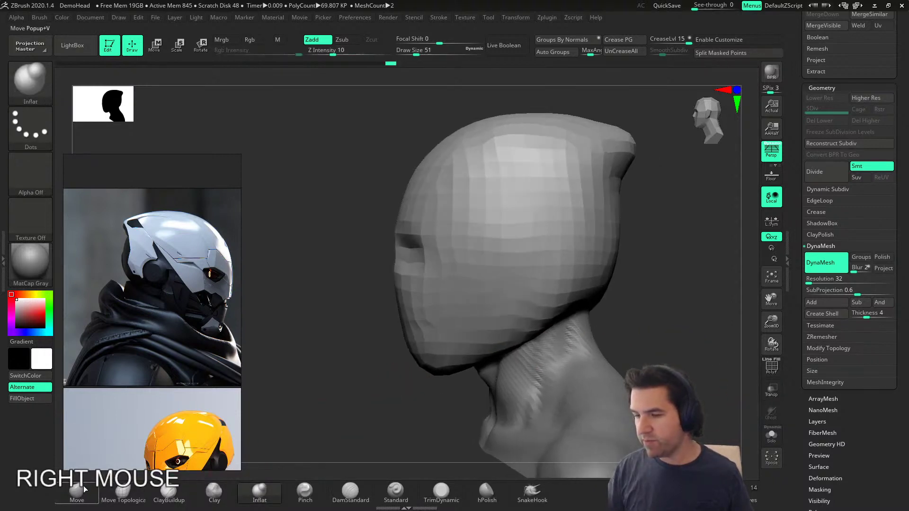
pyautogui.keyDown('shift'); pyautogui.moveTo(326, 392); pyautogui.dragTo(330, 396, button='right'); pyautogui.keyUp('shift')
pyautogui.press('s')
pyautogui.moveTo(330, 398); pyautogui.dragTo(335, 398)
pyautogui.moveTo(341, 385); pyautogui.dragTo(348, 384, button='right')
pyautogui.moveTo(417, 258); pyautogui.dragTo(442, 259)
pyautogui.click(88, 497)
pyautogui.keyDown('shift'); pyautogui.moveTo(431, 276); pyautogui.dragTo(429, 265, button='right'); pyautogui.keyUp('shift')
pyautogui.moveTo(428, 261); pyautogui.dragTo(449, 256)
pyautogui.keyDown('shift'); pyautogui.moveTo(450, 257); pyautogui.dragTo(491, 258, button='right'); pyautogui.keyUp('shift')
# Step: Reshape the nose bridge and the lower edges of the eye sockets with the Move brush and re-DynaMesh the helmet
pyautogui.moveTo(396, 266); pyautogui.dragTo(395, 276)
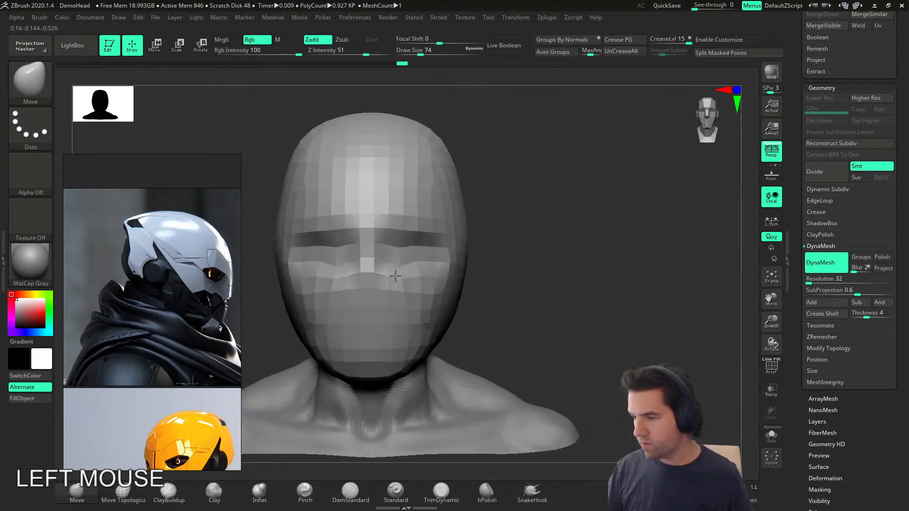
pyautogui.moveTo(406, 277)
pyautogui.mouseDown(button='right')
pyautogui.moveTo(419, 277)
pyautogui.moveTo(410, 263)
pyautogui.mouseUp(button='right')
pyautogui.click(401, 283)
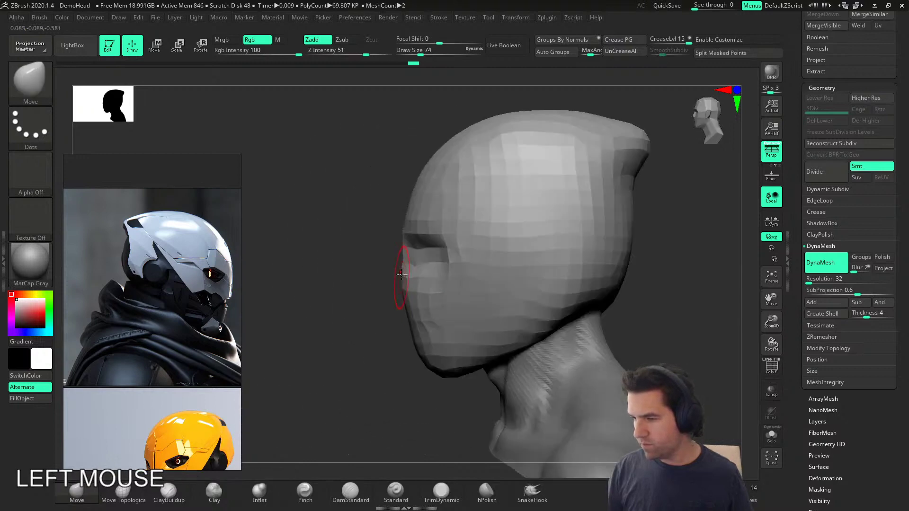
pyautogui.keyDown('shift'); pyautogui.moveTo(402, 298); pyautogui.dragTo(403, 255, button='right'); pyautogui.keyUp('shift')
pyautogui.click(452, 281)
pyautogui.moveTo(403, 254); pyautogui.dragTo(399, 253)
pyautogui.moveTo(399, 252); pyautogui.dragTo(383, 260, button='right')
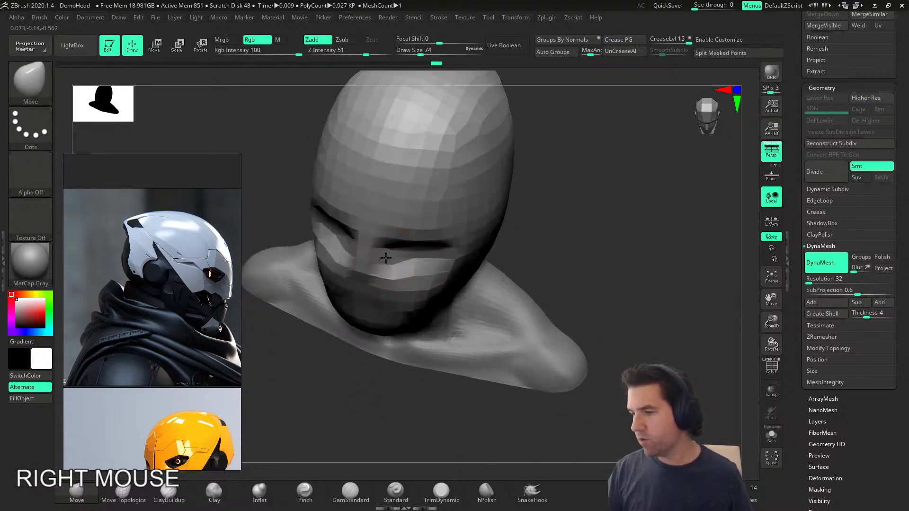
pyautogui.moveTo(384, 260); pyautogui.dragTo(384, 256)
pyautogui.moveTo(524, 304); pyautogui.dragTo(513, 269, button='right')
pyautogui.keyDown('ctrl'); pyautogui.moveTo(587, 266); pyautogui.dragTo(615, 307); pyautogui.keyUp('ctrl')
pyautogui.keyDown('shift'); pyautogui.moveTo(615, 307); pyautogui.dragTo(403, 421, button='right'); pyautogui.keyUp('shift')
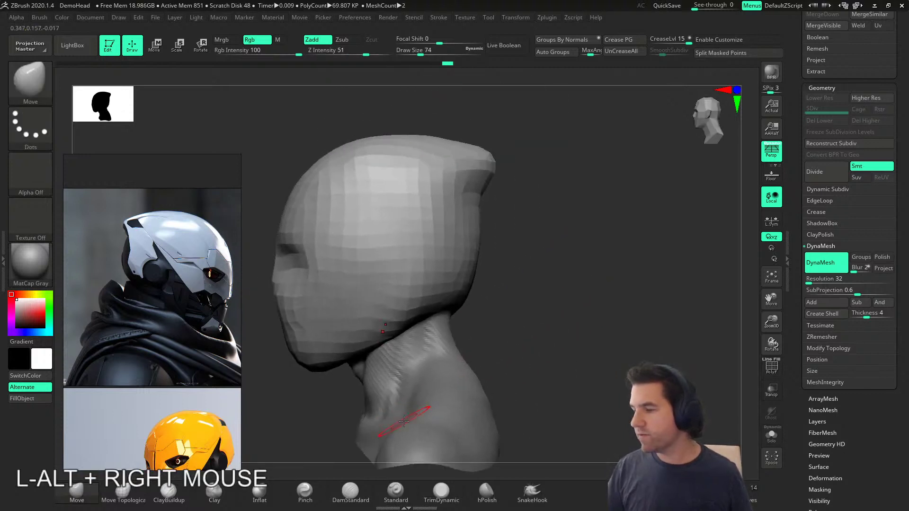
# Step: Set the DynaMesh resolution to 64 and remesh the helmet while its wireframe is displayed
pyautogui.click(842, 279)
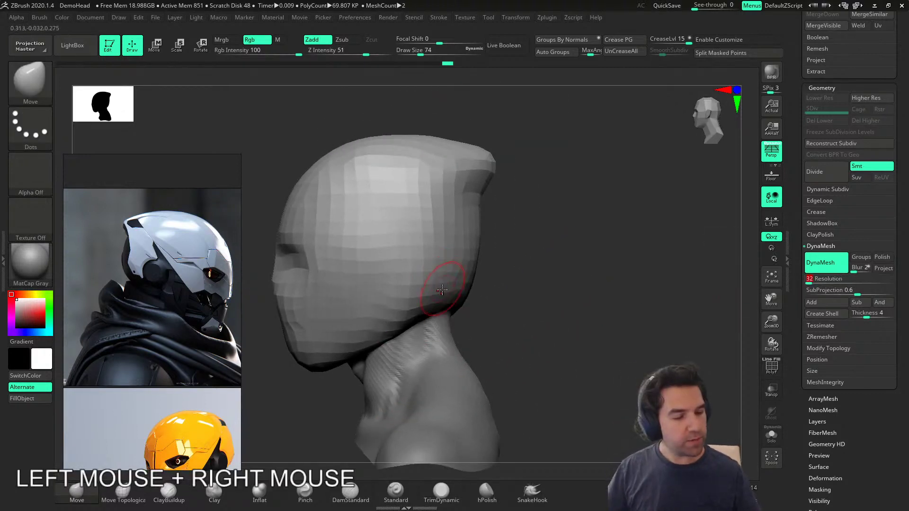
pyautogui.write('64')
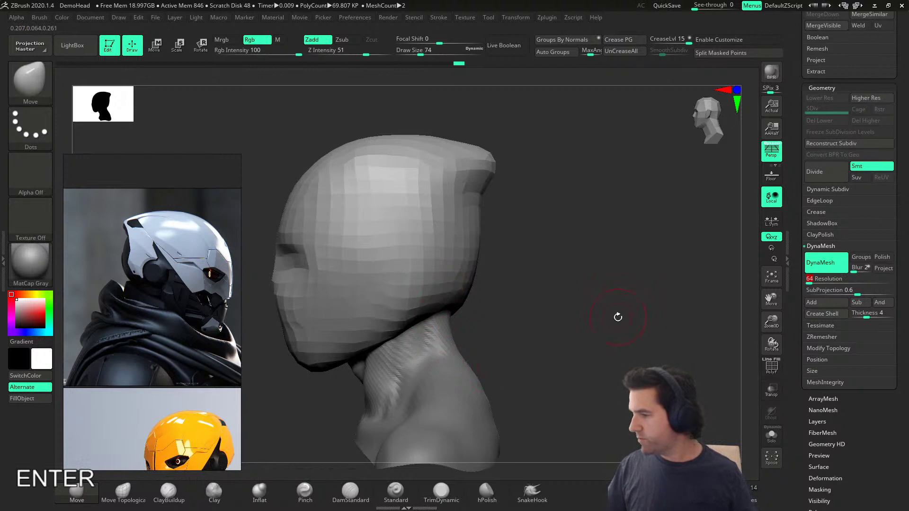
pyautogui.moveTo(610, 318)
pyautogui.keyDown('ctrl'); pyautogui.mouseDown()
pyautogui.moveTo(559, 306)
pyautogui.moveTo(582, 286)
pyautogui.moveTo(610, 338)
pyautogui.mouseUp(); pyautogui.keyUp('ctrl')
pyautogui.hotkey('shift', 'f')
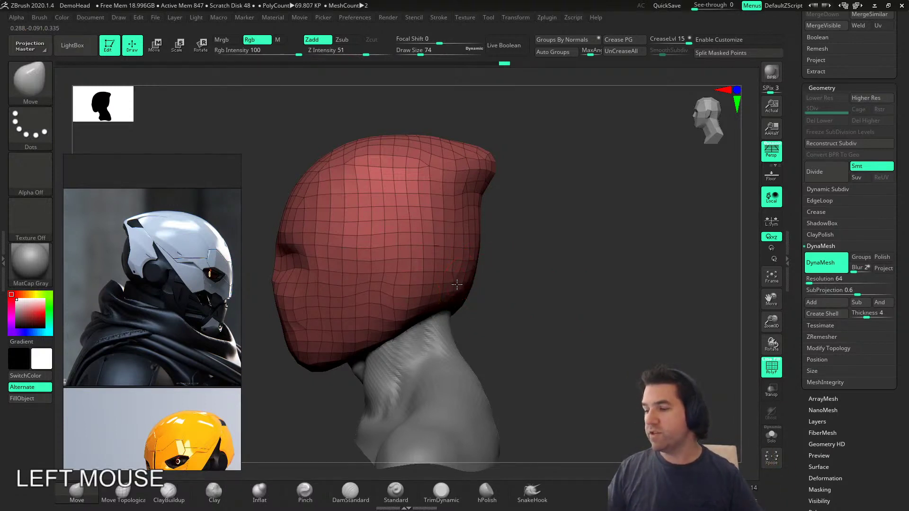
pyautogui.moveTo(457, 285); pyautogui.dragTo(460, 286)
pyautogui.keyDown('ctrl'); pyautogui.moveTo(587, 296); pyautogui.dragTo(644, 341); pyautogui.keyUp('ctrl')
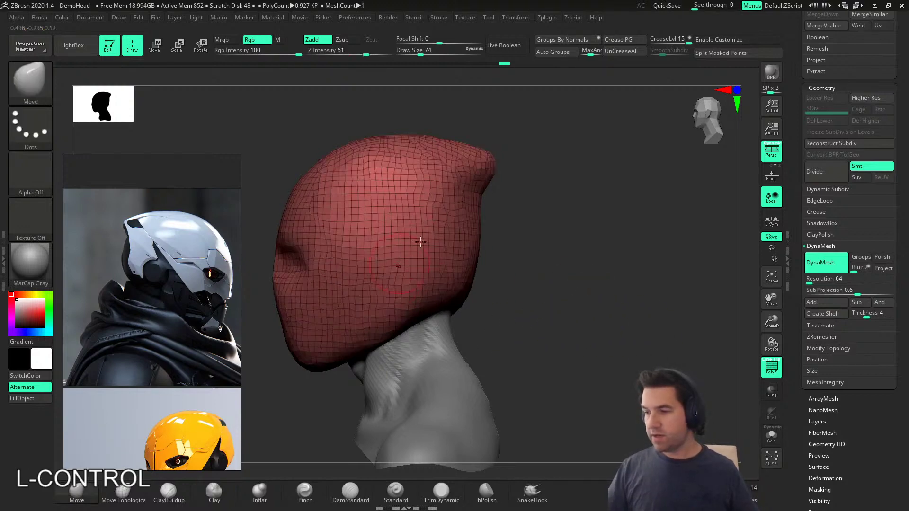
pyautogui.hotkey('shift', 'f')
# Step: Smooth the helmet's face and side with a larger brush at draw size 128
pyautogui.keyDown('shift'); pyautogui.moveTo(481, 304); pyautogui.dragTo(483, 306, button='right'); pyautogui.keyUp('shift')
pyautogui.hotkey('shift', 's')
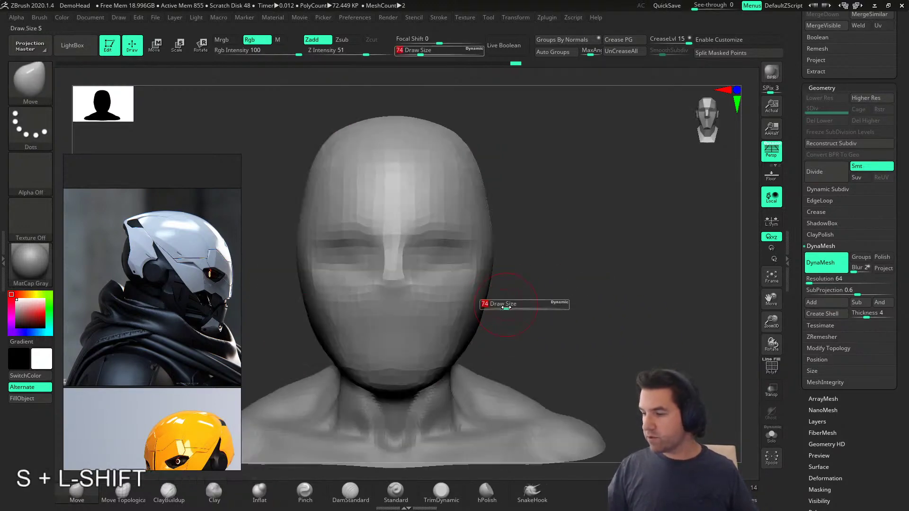
pyautogui.keyDown('shift'); pyautogui.moveTo(374, 292); pyautogui.dragTo(559, 310); pyautogui.keyUp('shift')
pyautogui.moveTo(517, 188)
pyautogui.keyDown('shift'); pyautogui.mouseDown()
pyautogui.moveTo(493, 220)
pyautogui.moveTo(516, 246)
pyautogui.mouseUp(); pyautogui.keyUp('shift')
pyautogui.moveTo(587, 317); pyautogui.dragTo(416, 296, button='right')
pyautogui.keyDown('alt'); pyautogui.moveTo(416, 296); pyautogui.dragTo(338, 320, button='right'); pyautogui.keyUp('alt')
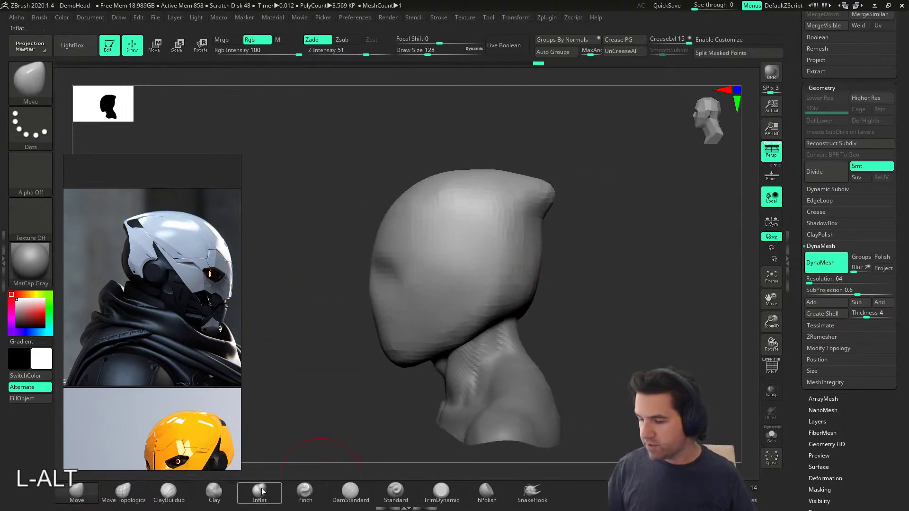
# Step: Carve the ear area's outline and a diagonal seam from the rear crest to the cheek with DamStandard at draw size 71
pyautogui.click(354, 490)
pyautogui.moveTo(444, 243); pyautogui.dragTo(515, 226)
pyautogui.hotkey('ctrl', 'z')
pyautogui.moveTo(360, 341); pyautogui.dragTo(313, 204, button='right')
pyautogui.moveTo(300, 208)
pyautogui.mouseDown()
pyautogui.moveTo(336, 221)
pyautogui.moveTo(342, 293)
pyautogui.moveTo(389, 305)
pyautogui.mouseUp()
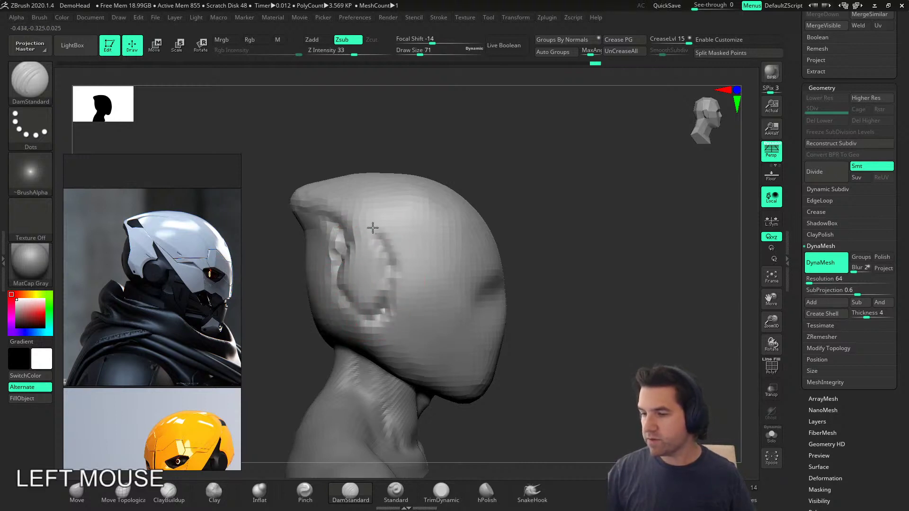
pyautogui.moveTo(326, 206); pyautogui.dragTo(440, 315)
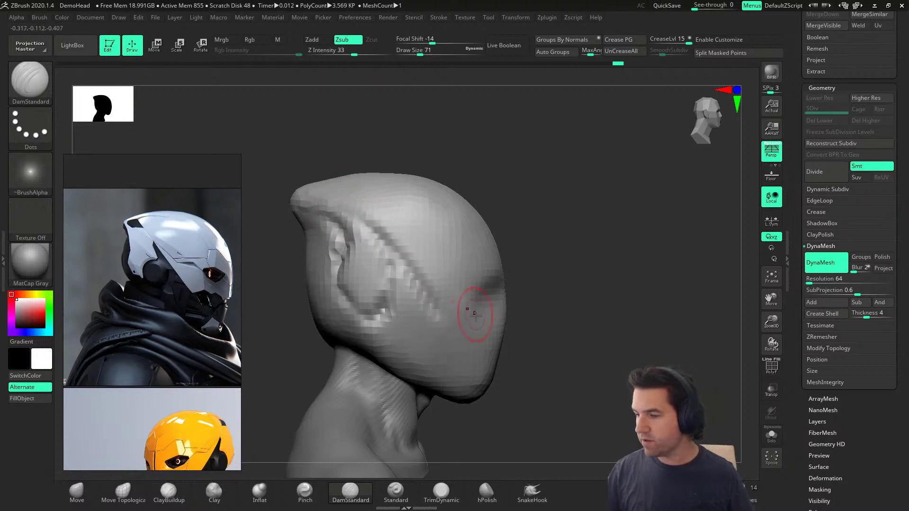
pyautogui.moveTo(409, 267); pyautogui.dragTo(432, 326)
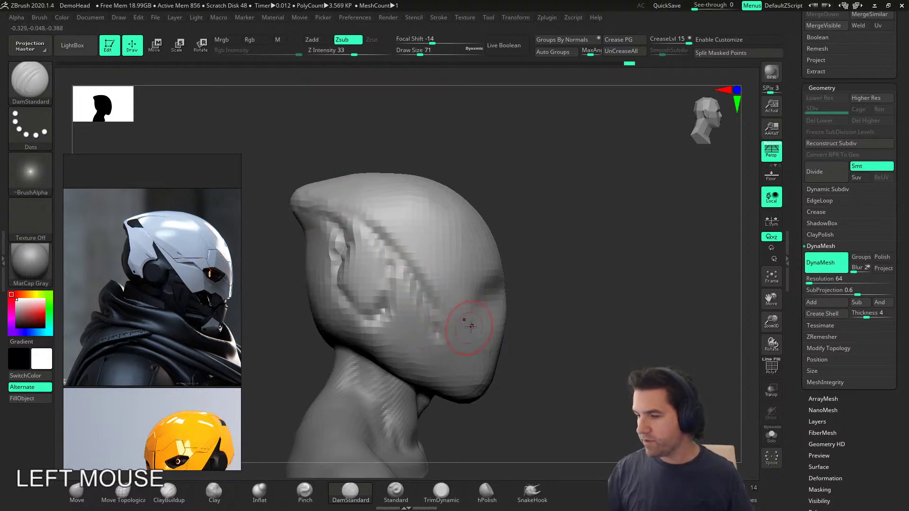
# Step: Carve the cheek, mouth and chin grooves across the lower face of the helmet with DamStandard
pyautogui.moveTo(559, 315); pyautogui.dragTo(469, 321)
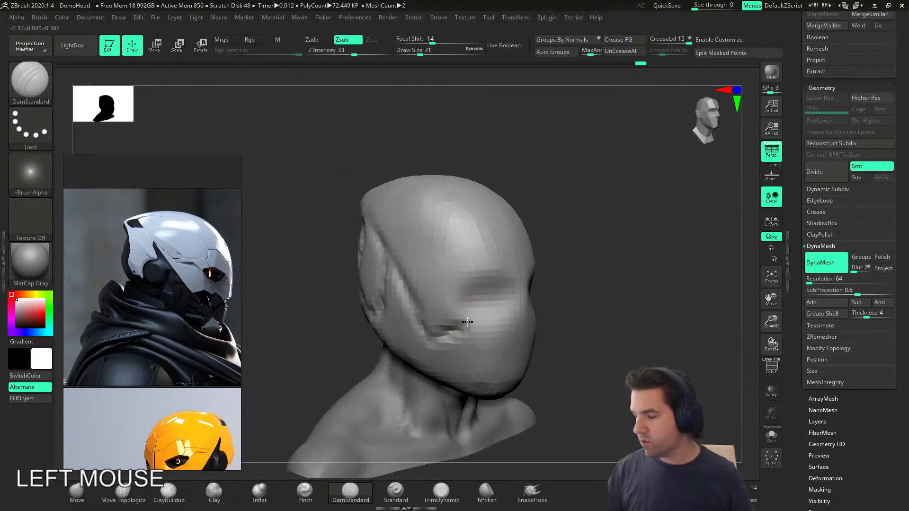
pyautogui.moveTo(506, 325); pyautogui.dragTo(486, 332, button='right')
pyautogui.moveTo(492, 335); pyautogui.dragTo(531, 353)
pyautogui.moveTo(533, 349); pyautogui.dragTo(558, 331, button='right')
pyautogui.moveTo(513, 342); pyautogui.dragTo(479, 338)
pyautogui.moveTo(483, 338)
pyautogui.keyDown('shift'); pyautogui.mouseDown(button='right')
pyautogui.moveTo(543, 329)
pyautogui.moveTo(489, 314)
pyautogui.mouseUp(button='right'); pyautogui.keyUp('shift')
pyautogui.moveTo(483, 323)
pyautogui.mouseDown()
pyautogui.moveTo(479, 352)
pyautogui.moveTo(507, 329)
pyautogui.moveTo(486, 361)
pyautogui.mouseUp()
pyautogui.moveTo(496, 357)
pyautogui.mouseDown(button='right')
pyautogui.moveTo(543, 346)
pyautogui.moveTo(533, 334)
pyautogui.mouseUp(button='right')
pyautogui.moveTo(453, 249); pyautogui.dragTo(502, 255)
# Step: Carve the recess behind the ear area and under the rear crest with DamStandard and re-DynaMesh the helmet
pyautogui.moveTo(531, 261); pyautogui.dragTo(493, 326, button='right')
pyautogui.keyDown('alt'); pyautogui.moveTo(493, 326); pyautogui.dragTo(554, 237, button='right'); pyautogui.keyUp('alt')
pyautogui.keyDown('alt'); pyautogui.moveTo(369, 320); pyautogui.dragTo(416, 373, button='right'); pyautogui.keyUp('alt')
pyautogui.moveTo(378, 247)
pyautogui.mouseDown()
pyautogui.moveTo(316, 238)
pyautogui.moveTo(357, 211)
pyautogui.mouseUp()
pyautogui.moveTo(357, 210); pyautogui.dragTo(301, 218, button='right')
pyautogui.moveTo(298, 213)
pyautogui.mouseDown()
pyautogui.moveTo(327, 216)
pyautogui.moveTo(341, 226)
pyautogui.moveTo(337, 232)
pyautogui.mouseUp()
pyautogui.keyDown('ctrl'); pyautogui.moveTo(532, 315); pyautogui.dragTo(560, 335); pyautogui.keyUp('ctrl')
# Step: Add DamStandard strokes along the helmet's side between the rear crest and jaw, and undo the last stroke
pyautogui.moveTo(560, 334); pyautogui.dragTo(381, 280, button='right')
pyautogui.moveTo(339, 192); pyautogui.dragTo(432, 306)
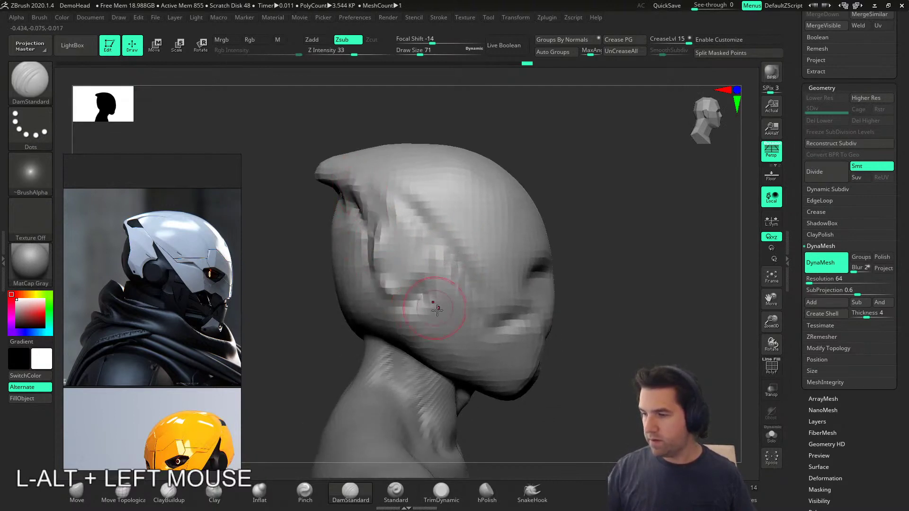
pyautogui.hotkey('ctrl', 'z')
pyautogui.keyDown('alt'); pyautogui.moveTo(445, 270); pyautogui.dragTo(566, 323, button='right'); pyautogui.keyUp('alt')
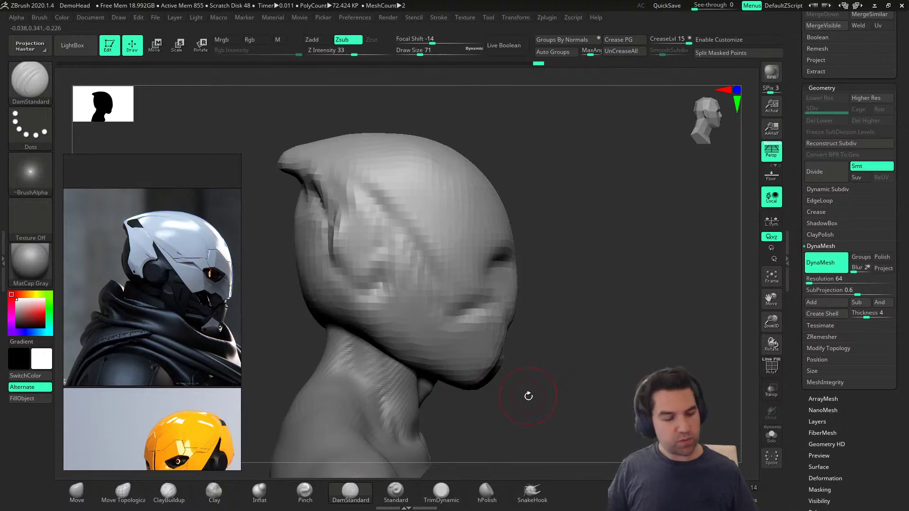
# Step: Build up a round ear piece on the side of the helmet with the ClayTubes brush
pyautogui.press('b')
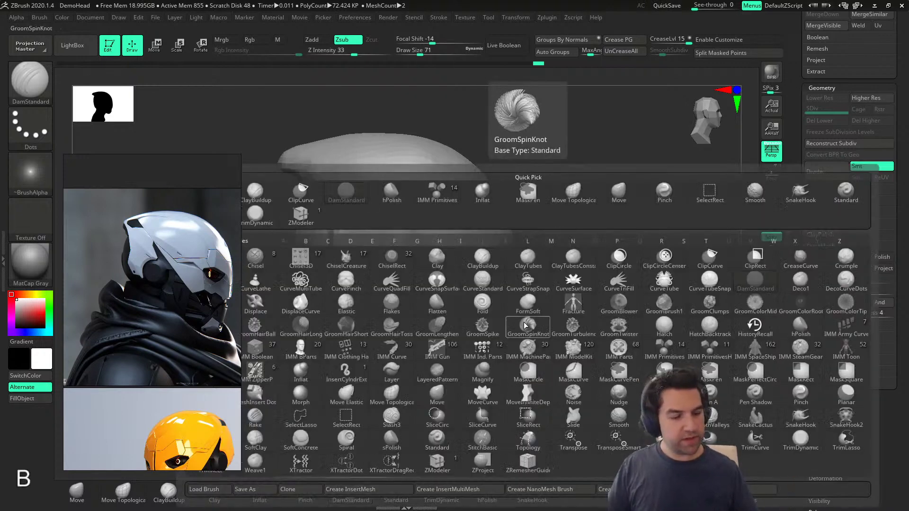
pyautogui.press('c')
pyautogui.press('t')
pyautogui.moveTo(406, 274)
pyautogui.mouseDown()
pyautogui.moveTo(400, 263)
pyautogui.moveTo(416, 274)
pyautogui.mouseUp()
pyautogui.press('s')
pyautogui.moveTo(476, 274); pyautogui.dragTo(480, 272)
# Step: Try ClayTubes strokes across the helmet's forehead and undo them
pyautogui.moveTo(530, 274); pyautogui.dragTo(473, 280, button='right')
pyautogui.moveTo(424, 175)
pyautogui.mouseDown()
pyautogui.moveTo(438, 254)
pyautogui.moveTo(463, 189)
pyautogui.moveTo(493, 219)
pyautogui.moveTo(532, 156)
pyautogui.mouseUp()
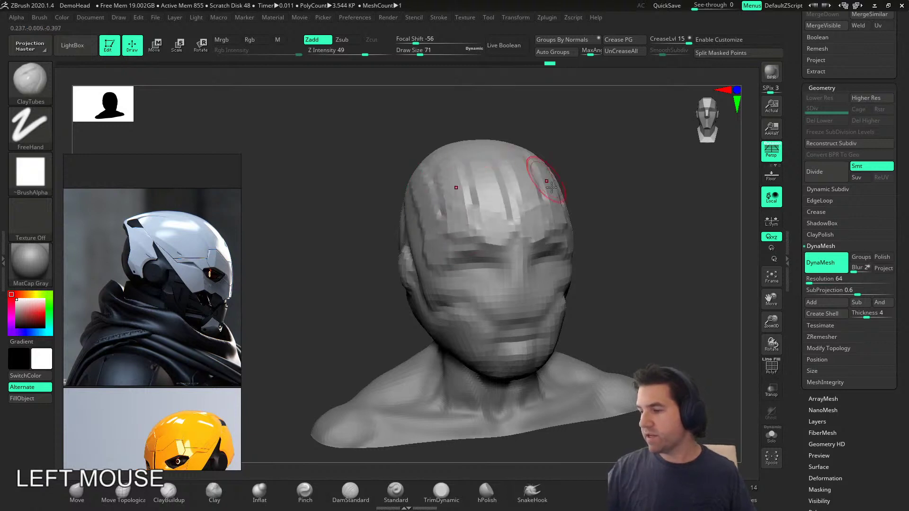
pyautogui.press('ctrl')
# Step: Flatten the raised ear piece with the TrimDynamic brush
pyautogui.moveTo(578, 349); pyautogui.dragTo(533, 384, button='right')
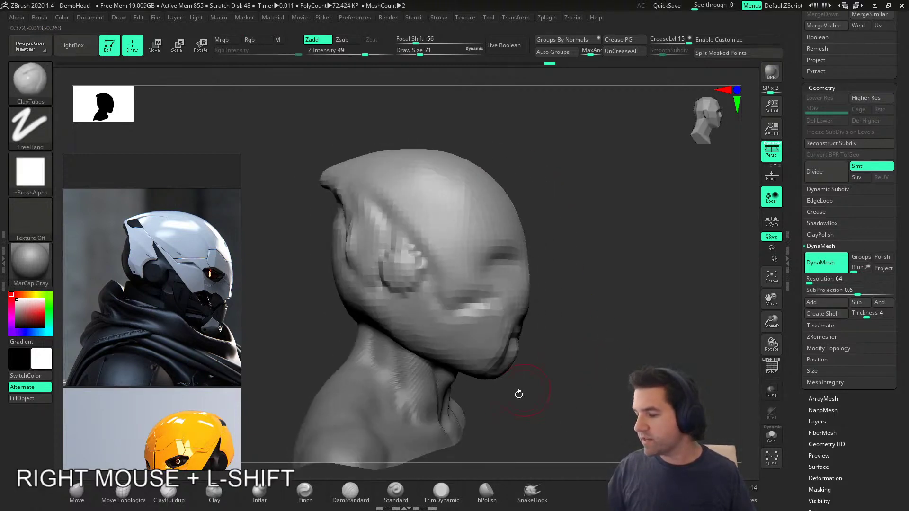
pyautogui.click(441, 491)
pyautogui.click(403, 276)
pyautogui.moveTo(404, 266); pyautogui.dragTo(482, 320, button='right')
# Step: Set the DynaMesh resolution to 128 and remesh the helmet
pyautogui.click(828, 279)
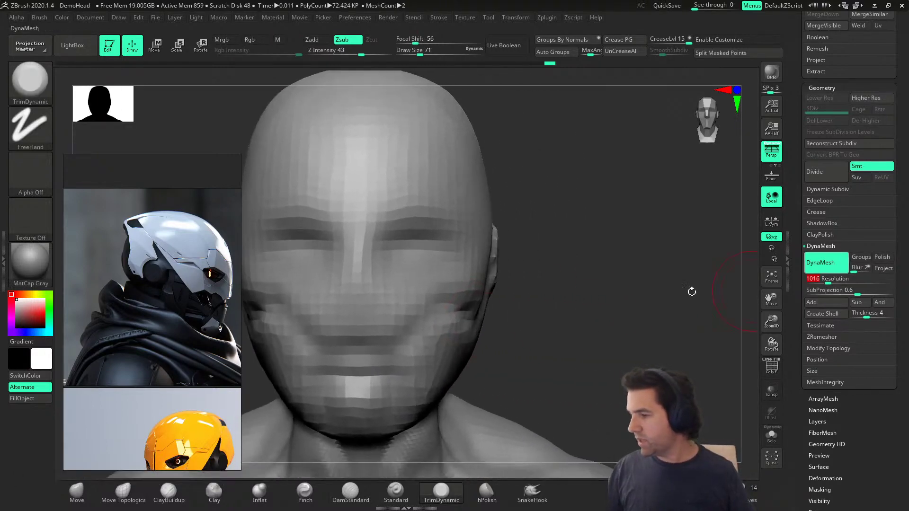
pyautogui.press('Return')
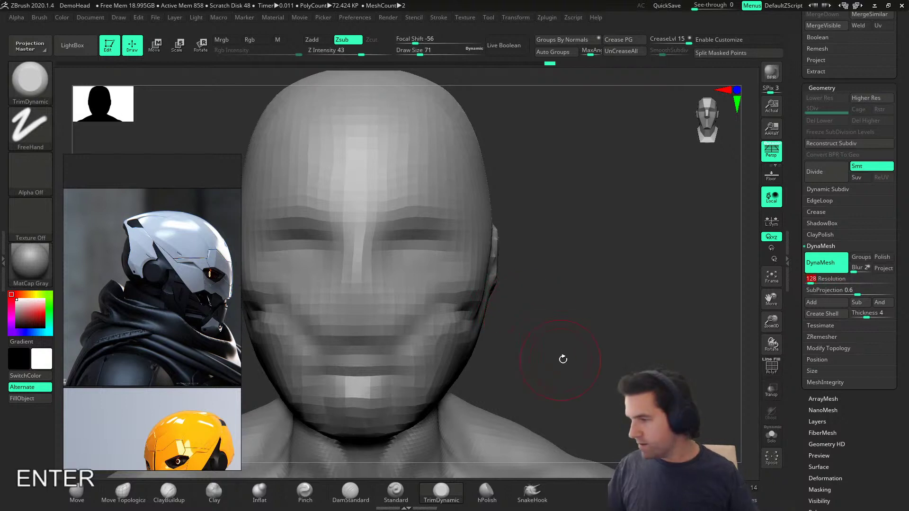
pyautogui.keyDown('ctrl'); pyautogui.moveTo(590, 290); pyautogui.dragTo(669, 337); pyautogui.keyUp('ctrl')
# Step: Smooth the helmet's face, mouth area, sides and ear pieces with a large brush at draw size 207
pyautogui.moveTo(593, 325)
pyautogui.keyDown('alt'); pyautogui.mouseDown(button='right')
pyautogui.moveTo(579, 303)
pyautogui.moveTo(524, 321)
pyautogui.moveTo(546, 306)
pyautogui.mouseUp(button='right'); pyautogui.keyUp('alt')
pyautogui.press('s')
pyautogui.click(538, 308)
pyautogui.keyDown('shift'); pyautogui.moveTo(392, 299); pyautogui.dragTo(398, 197); pyautogui.keyUp('shift')
pyautogui.moveTo(397, 197); pyautogui.dragTo(430, 271, button='right')
pyautogui.keyDown('shift'); pyautogui.moveTo(332, 246); pyautogui.dragTo(303, 232); pyautogui.keyUp('shift')
pyautogui.keyDown('alt'); pyautogui.moveTo(429, 265); pyautogui.dragTo(478, 282); pyautogui.keyUp('alt')
pyautogui.moveTo(478, 282); pyautogui.dragTo(530, 284)
pyautogui.moveTo(419, 284)
pyautogui.keyDown('shift'); pyautogui.mouseDown()
pyautogui.moveTo(369, 286)
pyautogui.moveTo(353, 222)
pyautogui.mouseUp(); pyautogui.keyUp('shift')
pyautogui.moveTo(331, 164); pyautogui.dragTo(388, 175, button='right')
pyautogui.keyDown('shift'); pyautogui.moveTo(365, 309); pyautogui.dragTo(365, 369); pyautogui.keyUp('shift')
pyautogui.moveTo(568, 339); pyautogui.dragTo(521, 347, button='right')
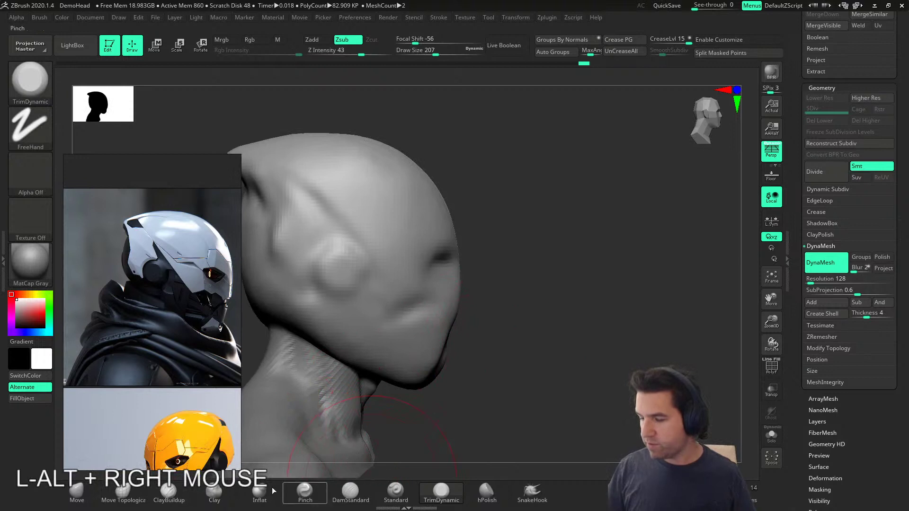
# Step: Inflate the ear piece into a rounded knob with the Inflat brush, reducing its draw size to 94, and re-DynaMesh
pyautogui.click(266, 493)
pyautogui.press('s')
pyautogui.moveTo(477, 410); pyautogui.dragTo(470, 410)
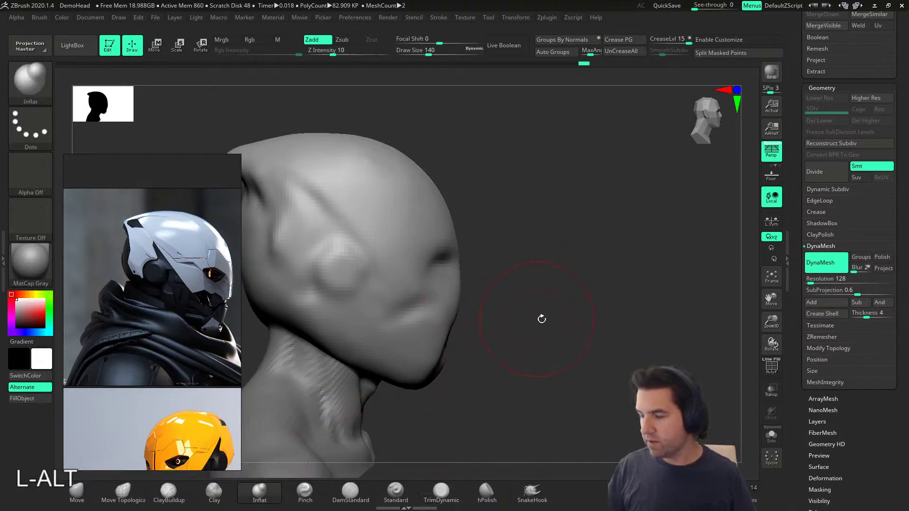
pyautogui.moveTo(533, 319); pyautogui.dragTo(538, 322, button='right')
pyautogui.click(320, 274)
pyautogui.moveTo(322, 275); pyautogui.dragTo(347, 285, button='right')
pyautogui.press('s')
pyautogui.moveTo(346, 286); pyautogui.dragTo(315, 277)
pyautogui.keyDown('shift'); pyautogui.moveTo(374, 267); pyautogui.dragTo(400, 288, button='right'); pyautogui.keyUp('shift')
pyautogui.keyDown('ctrl'); pyautogui.moveTo(549, 367); pyautogui.dragTo(616, 401); pyautogui.keyUp('ctrl')
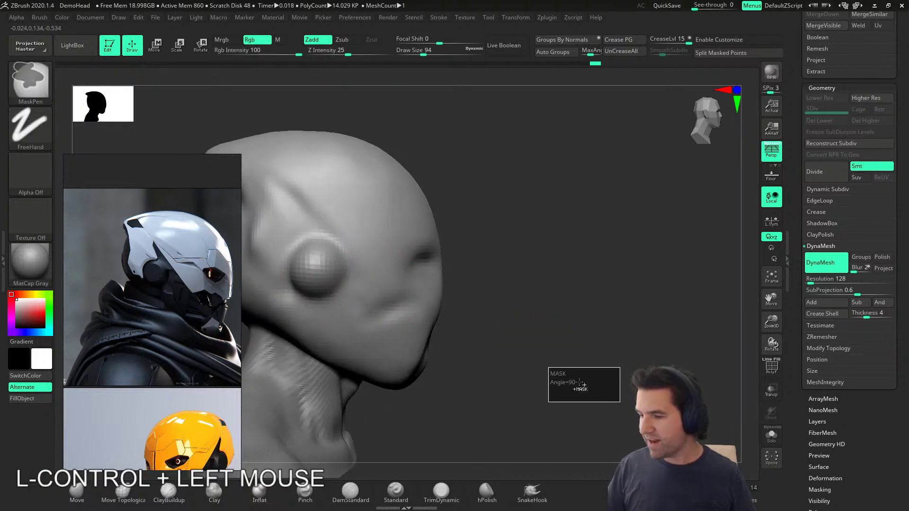
# Step: Polish the ear knob down to a flat disc with hPolish and soften its surface
pyautogui.click(487, 492)
pyautogui.moveTo(319, 275); pyautogui.dragTo(321, 266)
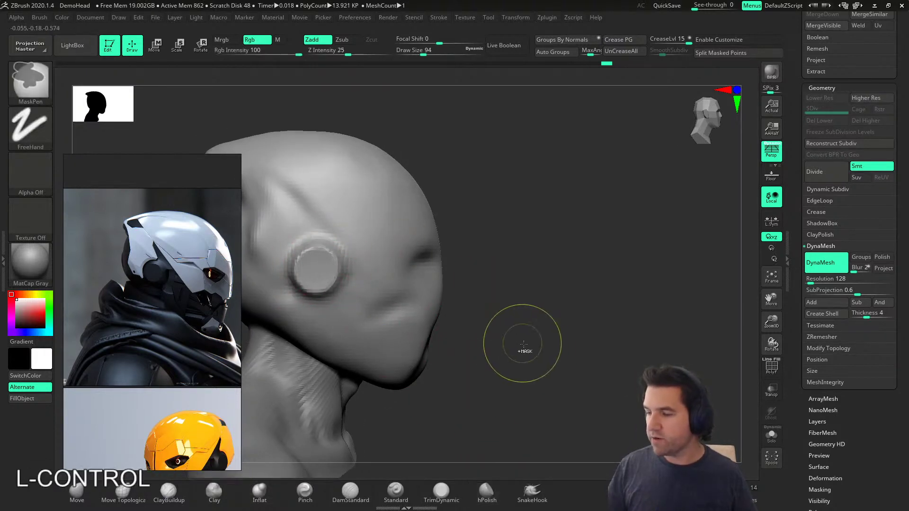
pyautogui.moveTo(314, 258)
pyautogui.mouseDown()
pyautogui.moveTo(308, 269)
pyautogui.moveTo(327, 263)
pyautogui.mouseUp()
pyautogui.moveTo(327, 264); pyautogui.dragTo(340, 291, button='right')
pyautogui.moveTo(328, 266)
pyautogui.keyDown('shift'); pyautogui.mouseDown()
pyautogui.moveTo(342, 299)
pyautogui.moveTo(326, 271)
pyautogui.mouseUp(); pyautogui.keyUp('shift')
pyautogui.moveTo(328, 275)
pyautogui.mouseDown(button='right')
pyautogui.moveTo(335, 299)
pyautogui.moveTo(370, 268)
pyautogui.mouseUp(button='right')
pyautogui.moveTo(502, 303)
pyautogui.keyDown('shift'); pyautogui.mouseDown(button='right')
pyautogui.moveTo(465, 337)
pyautogui.moveTo(422, 285)
pyautogui.mouseUp(button='right'); pyautogui.keyUp('shift')
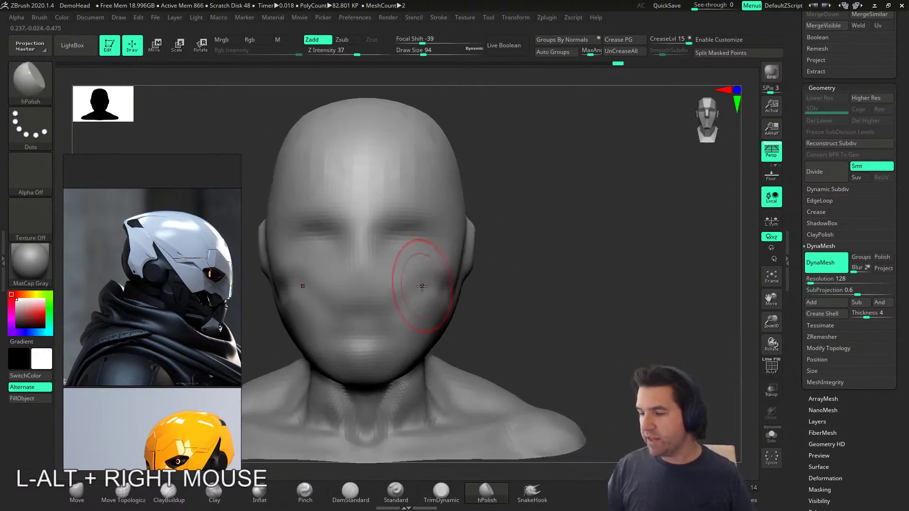
# Step: Switch to the DamStandard brush at draw size 59 and turn off perspective distortion in side view
pyautogui.moveTo(503, 277)
pyautogui.keyDown('alt'); pyautogui.mouseDown(button='right')
pyautogui.moveTo(487, 288)
pyautogui.moveTo(497, 287)
pyautogui.moveTo(493, 304)
pyautogui.moveTo(538, 323)
pyautogui.moveTo(536, 362)
pyautogui.mouseUp(button='right'); pyautogui.keyUp('alt')
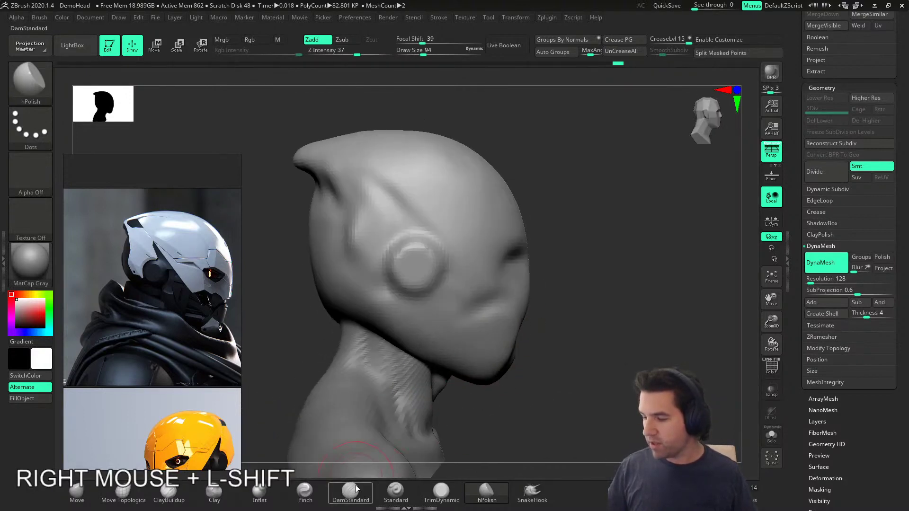
pyautogui.hotkey('shift', 's')
pyautogui.moveTo(518, 404); pyautogui.dragTo(511, 396)
pyautogui.keyDown('alt'); pyautogui.moveTo(512, 396); pyautogui.dragTo(497, 328, button='right'); pyautogui.keyUp('alt')
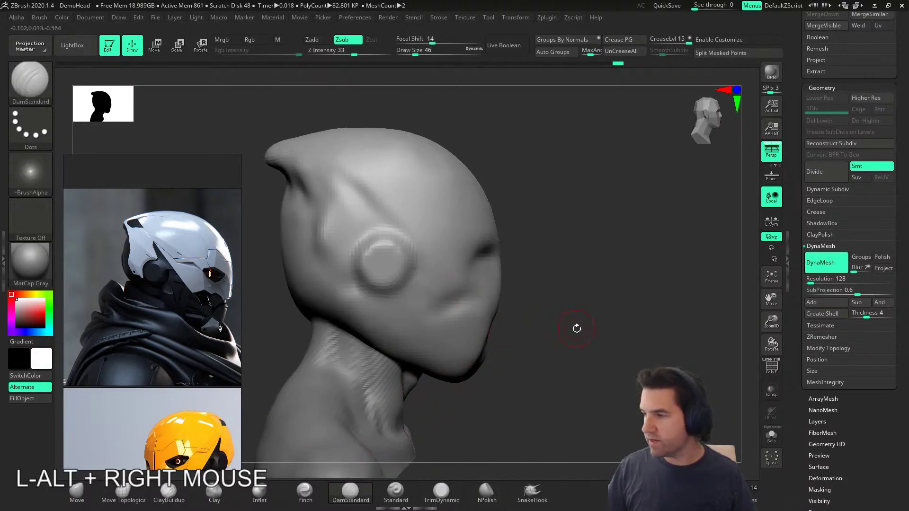
pyautogui.press('s')
pyautogui.moveTo(575, 328); pyautogui.dragTo(588, 322)
pyautogui.click(771, 151)
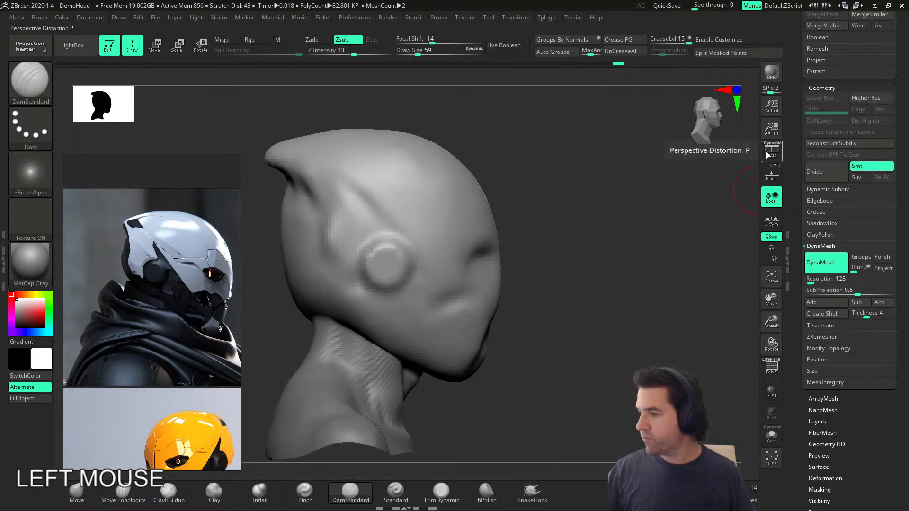
pyautogui.moveTo(615, 332)
pyautogui.mouseDown(button='right')
pyautogui.moveTo(522, 355)
pyautogui.moveTo(601, 339)
pyautogui.mouseUp(button='right')
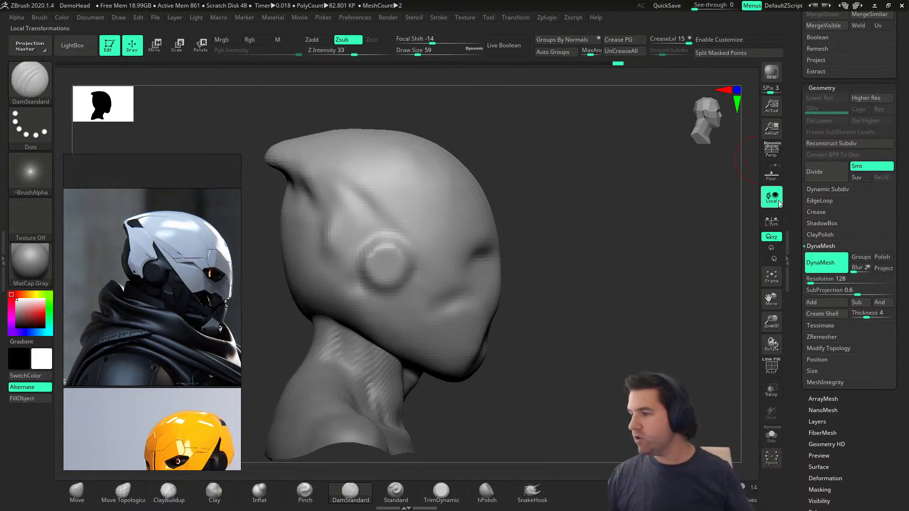
# Step: Turn perspective distortion back on and switch to the Move brush at draw size 132
pyautogui.click(771, 150)
pyautogui.moveTo(641, 217); pyautogui.dragTo(508, 289, button='right')
pyautogui.press('s')
pyautogui.moveTo(495, 303); pyautogui.dragTo(506, 303)
pyautogui.moveTo(506, 305); pyautogui.dragTo(450, 314, button='right')
pyautogui.press('b')
pyautogui.press('m')
pyautogui.press('v')
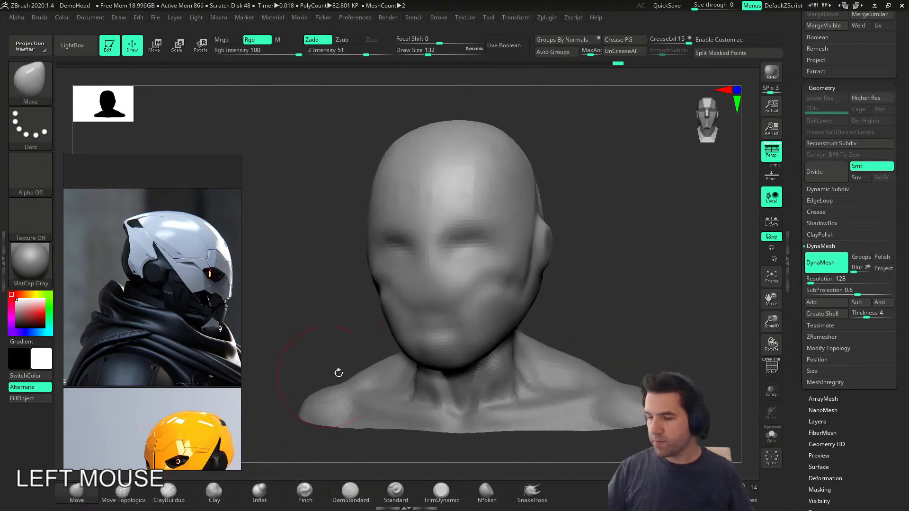
# Step: Refine the chin and jawline of the helmet with the Move brush, raising its draw size to 149
pyautogui.moveTo(473, 359); pyautogui.dragTo(461, 340, button='right')
pyautogui.moveTo(462, 340); pyautogui.dragTo(457, 344)
pyautogui.moveTo(458, 345)
pyautogui.mouseDown(button='right')
pyautogui.moveTo(469, 347)
pyautogui.moveTo(455, 352)
pyautogui.moveTo(460, 342)
pyautogui.mouseUp(button='right')
pyautogui.moveTo(453, 332); pyautogui.dragTo(450, 329)
pyautogui.moveTo(451, 329); pyautogui.dragTo(465, 324, button='right')
pyautogui.press('s')
pyautogui.moveTo(468, 324); pyautogui.dragTo(476, 314)
pyautogui.moveTo(476, 314)
pyautogui.mouseDown(button='right')
pyautogui.moveTo(511, 319)
pyautogui.moveTo(507, 336)
pyautogui.mouseUp(button='right')
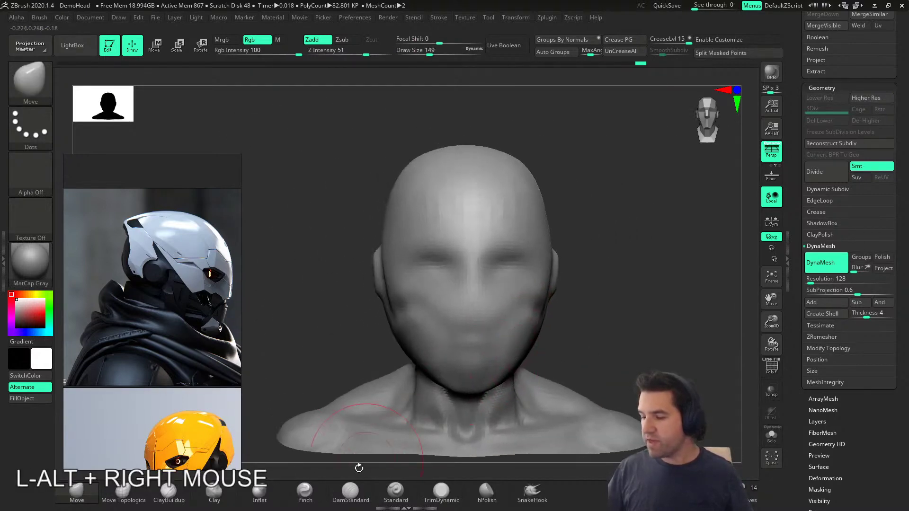
# Step: Switch to the DamStandard brush and bring the front-view white helmet reference into view
pyautogui.click(351, 493)
pyautogui.moveTo(344, 388); pyautogui.dragTo(317, 346)
pyautogui.moveTo(200, 348); pyautogui.dragTo(79, 362, button='middle')
pyautogui.moveTo(208, 365); pyautogui.dragTo(208, 271, button='middle')
pyautogui.moveTo(332, 332); pyautogui.dragTo(354, 336)
# Step: Carve the inner edges of the eye sockets beside the nose and reduce DamStandard's draw size to 54
pyautogui.press('s')
pyautogui.moveTo(591, 312); pyautogui.dragTo(585, 311)
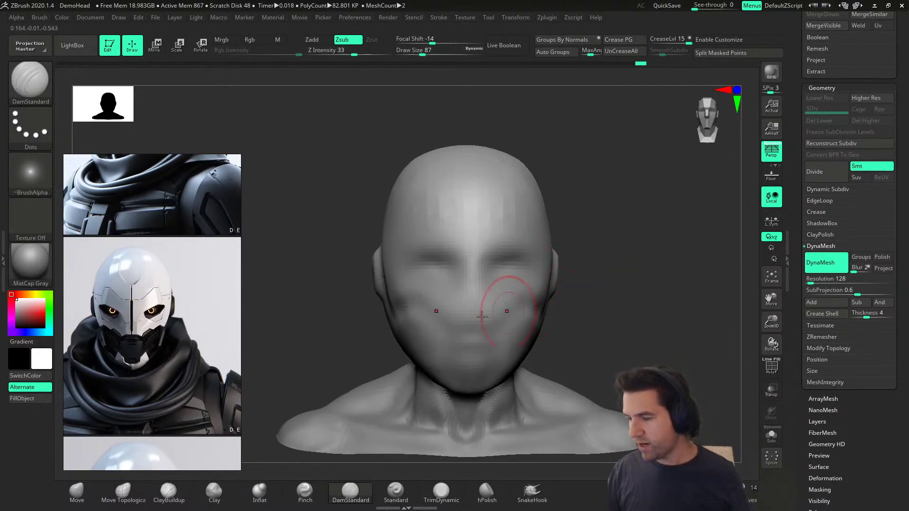
pyautogui.moveTo(475, 258); pyautogui.dragTo(502, 284)
pyautogui.press('s')
pyautogui.moveTo(500, 274); pyautogui.dragTo(513, 272, button='right')
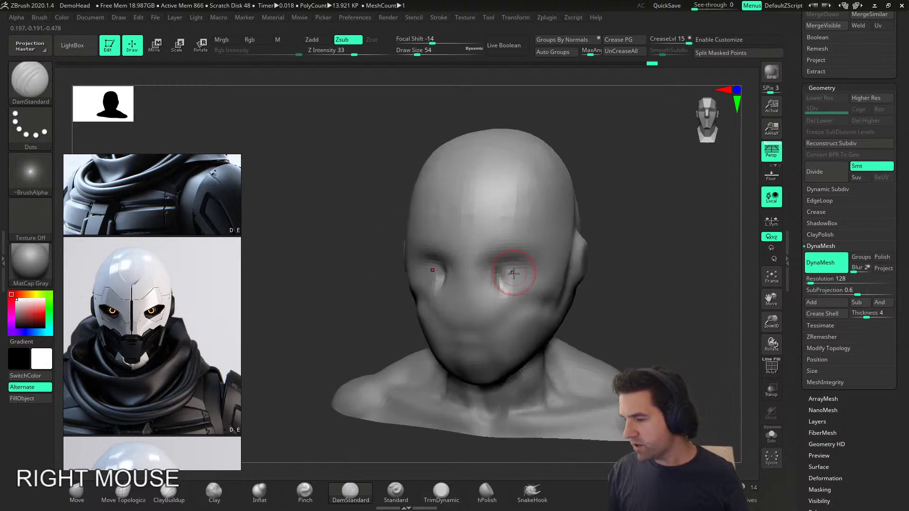
# Step: Reshape the eye sockets with the Move brush at draw size 71, smooth them and re-DynaMesh the head
pyautogui.click(76, 492)
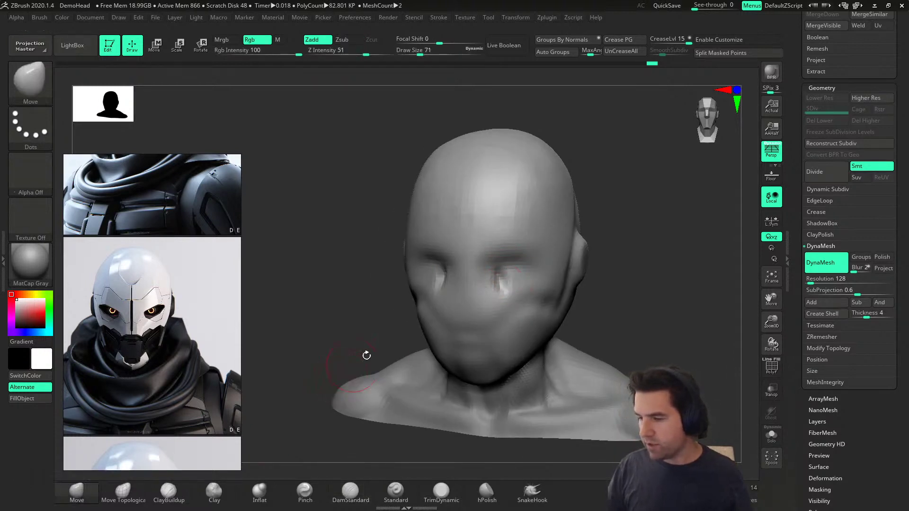
pyautogui.moveTo(345, 370); pyautogui.dragTo(492, 273, button='right')
pyautogui.moveTo(493, 273); pyautogui.dragTo(515, 263)
pyautogui.moveTo(520, 262); pyautogui.dragTo(502, 265, button='right')
pyautogui.keyDown('shift'); pyautogui.moveTo(511, 266); pyautogui.dragTo(517, 271); pyautogui.keyUp('shift')
pyautogui.moveTo(501, 280)
pyautogui.mouseDown(button='right')
pyautogui.moveTo(516, 295)
pyautogui.moveTo(518, 281)
pyautogui.mouseUp(button='right')
pyautogui.moveTo(518, 281)
pyautogui.keyDown('shift'); pyautogui.mouseDown()
pyautogui.moveTo(538, 292)
pyautogui.moveTo(530, 279)
pyautogui.mouseUp(); pyautogui.keyUp('shift')
pyautogui.keyDown('ctrl'); pyautogui.moveTo(607, 303); pyautogui.dragTo(592, 341); pyautogui.keyUp('ctrl')
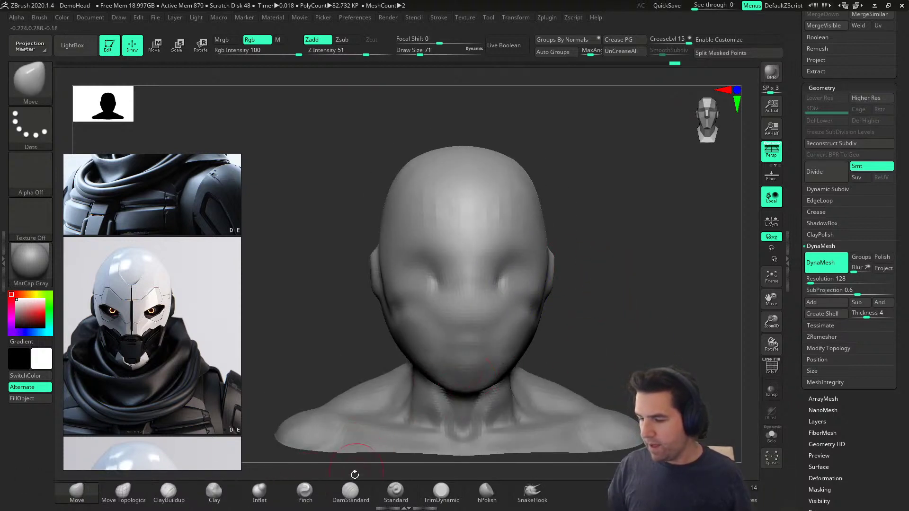
# Step: Outline the slanted eye openings with DamStandard at draw size 44, cutting their upper and lower edges
pyautogui.click(350, 492)
pyautogui.press('s')
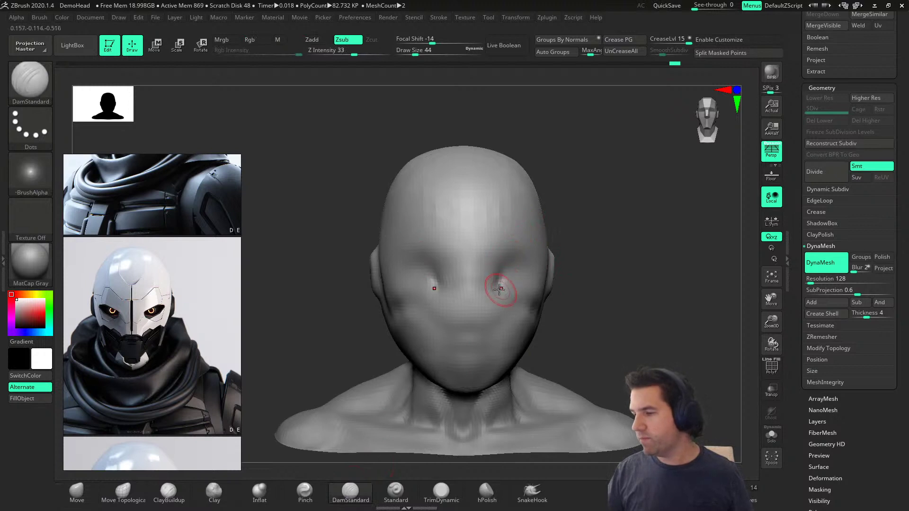
pyautogui.moveTo(499, 279)
pyautogui.mouseDown()
pyautogui.moveTo(508, 266)
pyautogui.moveTo(539, 267)
pyautogui.mouseUp()
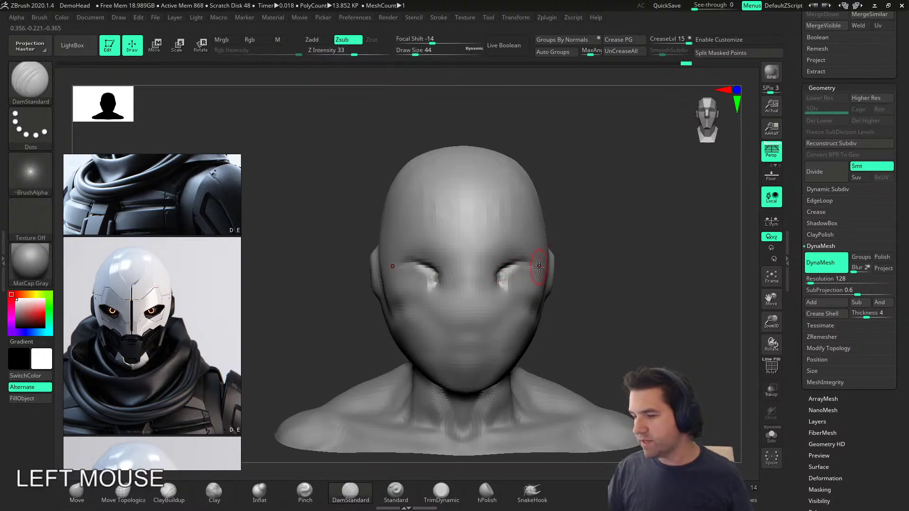
pyautogui.moveTo(557, 280); pyautogui.dragTo(519, 287, button='right')
pyautogui.moveTo(509, 295); pyautogui.dragTo(544, 268)
pyautogui.moveTo(546, 265); pyautogui.dragTo(585, 263, button='right')
# Step: Carve a vertical center seam from the brow down to just above the mouth
pyautogui.keyDown('alt'); pyautogui.moveTo(512, 303); pyautogui.dragTo(475, 311, button='right'); pyautogui.keyUp('alt')
pyautogui.moveTo(452, 287); pyautogui.dragTo(452, 331)
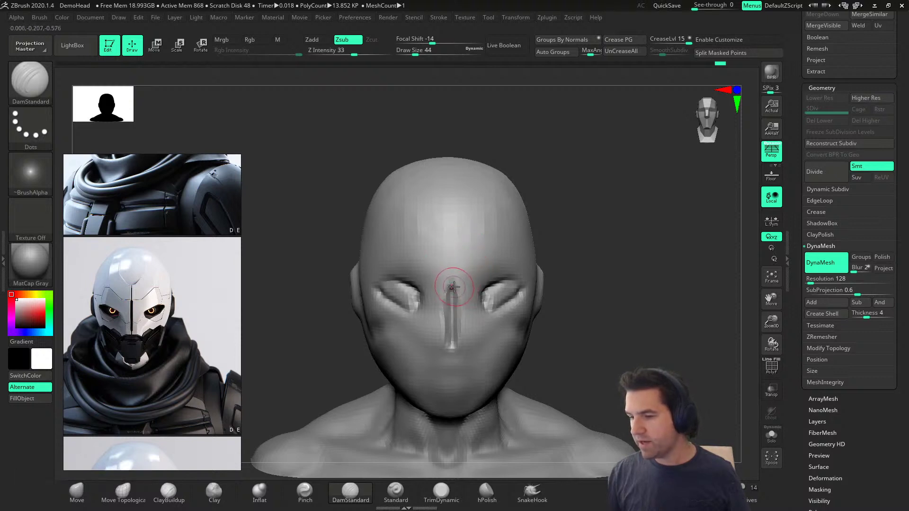
pyautogui.moveTo(453, 287); pyautogui.dragTo(453, 267)
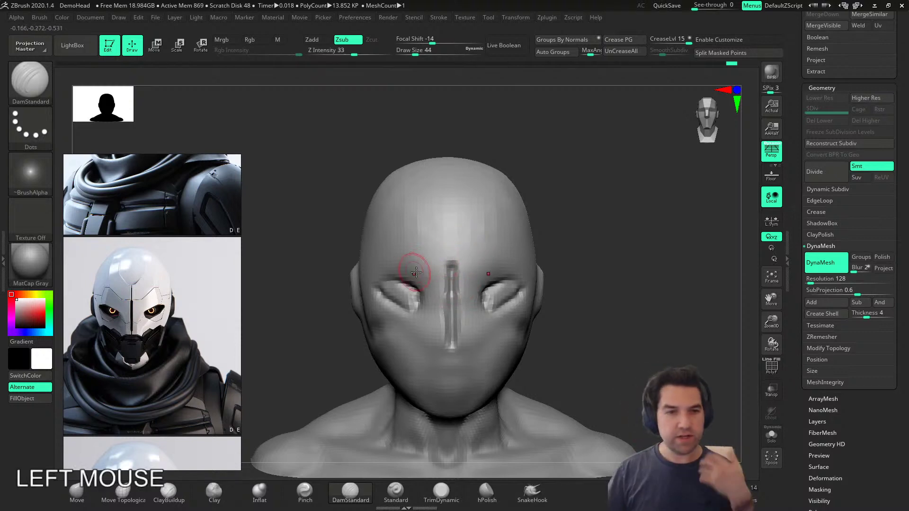
pyautogui.moveTo(466, 290); pyautogui.dragTo(443, 330, button='right')
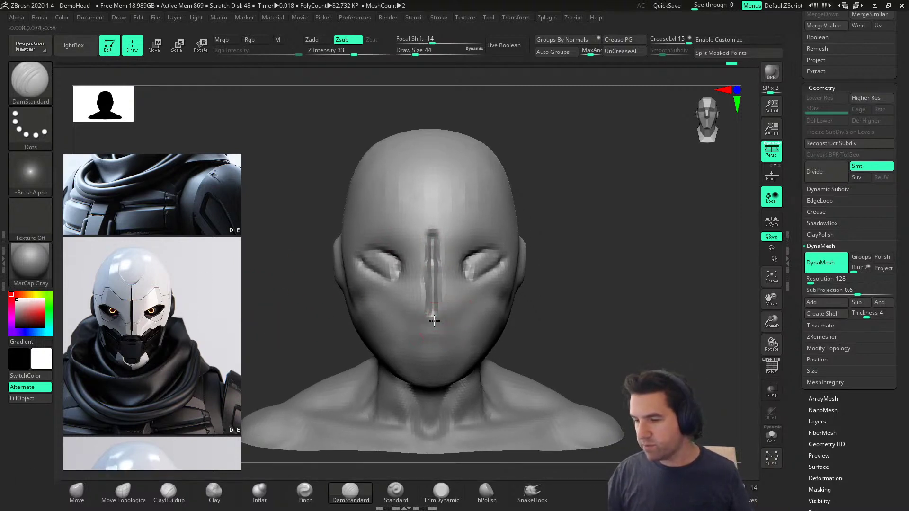
# Step: Carve a horizontal mouth line under the center seam and a groove angling up across the cheek
pyautogui.moveTo(435, 321); pyautogui.dragTo(436, 321)
pyautogui.moveTo(482, 315); pyautogui.dragTo(469, 320, button='right')
pyautogui.moveTo(468, 320); pyautogui.dragTo(472, 318)
pyautogui.hotkey('ctrl', 'z')
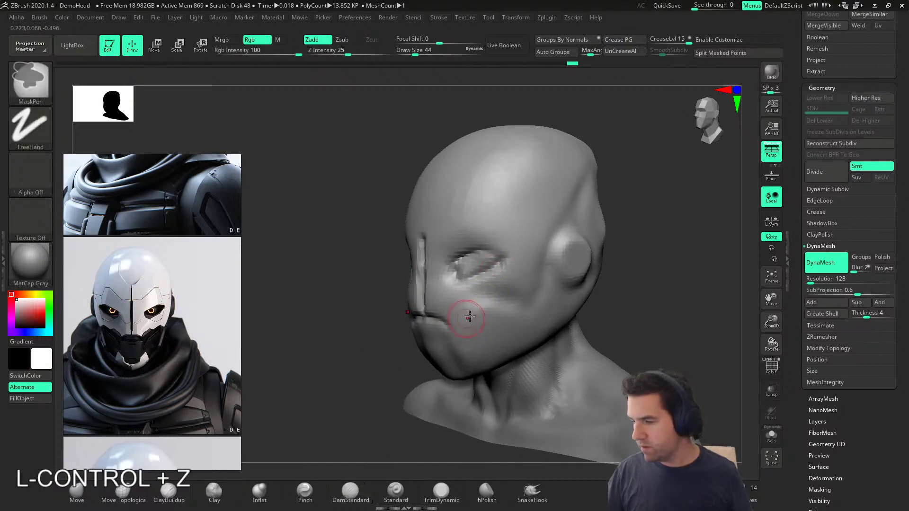
pyautogui.moveTo(462, 321); pyautogui.dragTo(454, 320, button='right')
pyautogui.moveTo(448, 326); pyautogui.dragTo(478, 291)
pyautogui.moveTo(502, 286); pyautogui.dragTo(482, 288, button='right')
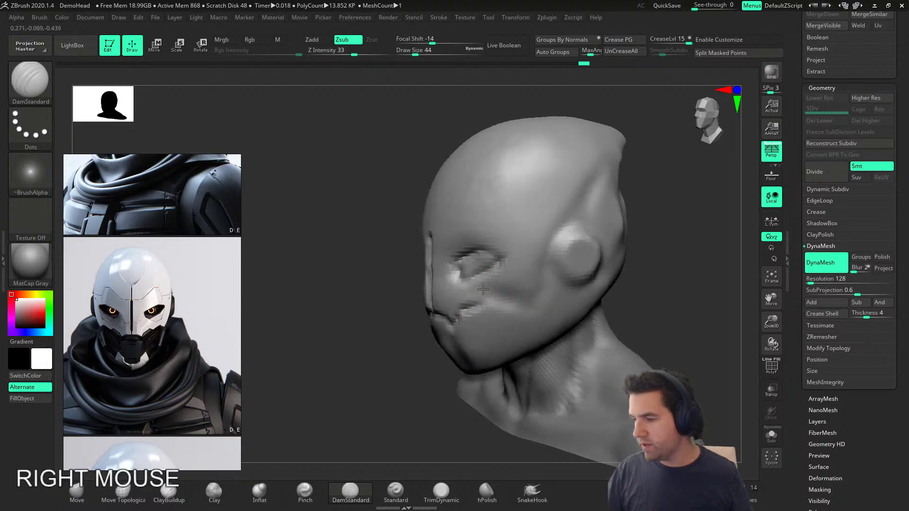
pyautogui.moveTo(469, 307)
pyautogui.mouseDown()
pyautogui.moveTo(487, 301)
pyautogui.moveTo(497, 311)
pyautogui.mouseUp()
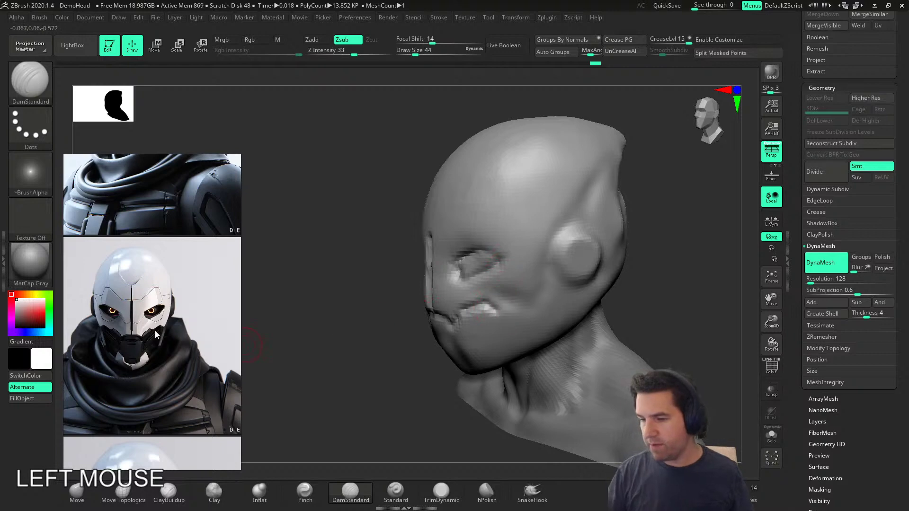
# Step: Undo the last cheek groove stroke and smooth down the grooves around the mouth
pyautogui.keyDown('shift'); pyautogui.moveTo(332, 331); pyautogui.dragTo(474, 308, button='right'); pyautogui.keyUp('shift')
pyautogui.hotkey('ctrl', 'z')
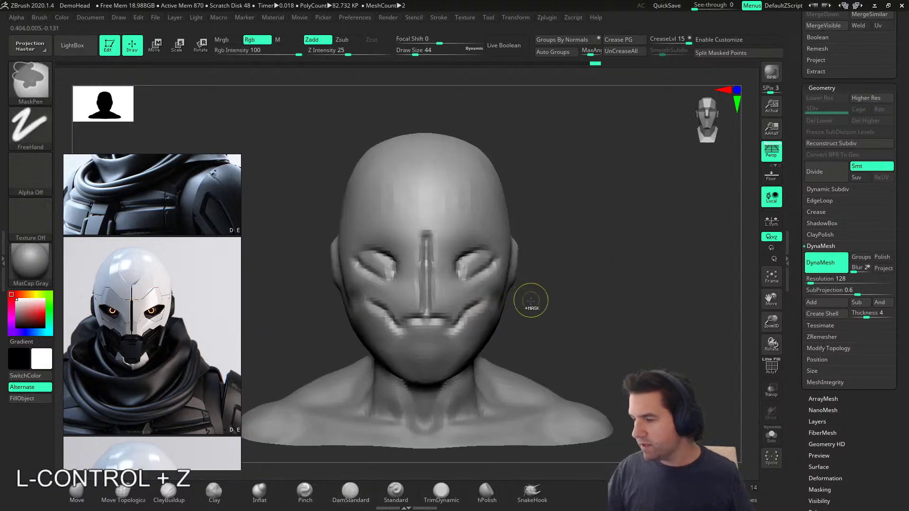
pyautogui.moveTo(530, 311); pyautogui.dragTo(492, 315, button='right')
pyautogui.moveTo(487, 319)
pyautogui.mouseDown()
pyautogui.moveTo(482, 306)
pyautogui.moveTo(463, 314)
pyautogui.mouseUp()
pyautogui.keyDown('shift'); pyautogui.moveTo(467, 314); pyautogui.dragTo(497, 315, button='right'); pyautogui.keyUp('shift')
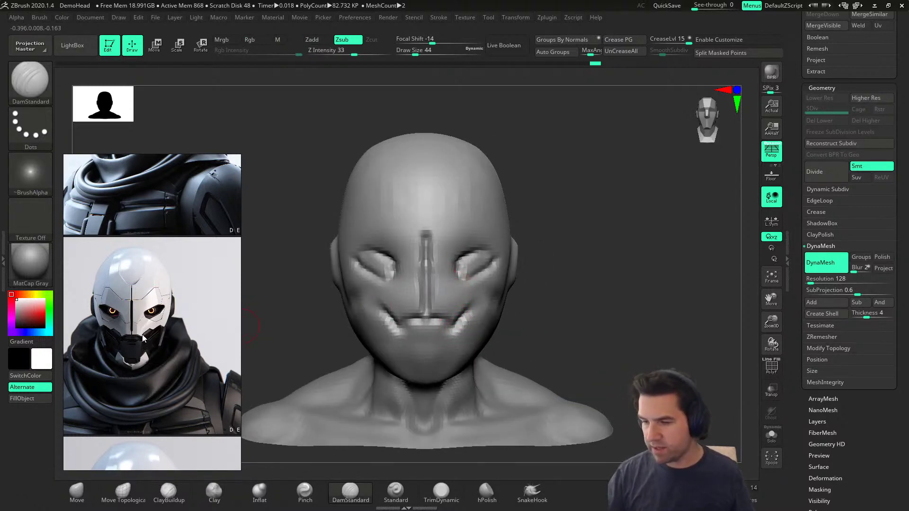
pyautogui.moveTo(487, 294)
pyautogui.keyDown('shift'); pyautogui.mouseDown()
pyautogui.moveTo(426, 322)
pyautogui.moveTo(453, 307)
pyautogui.mouseUp(); pyautogui.keyUp('shift')
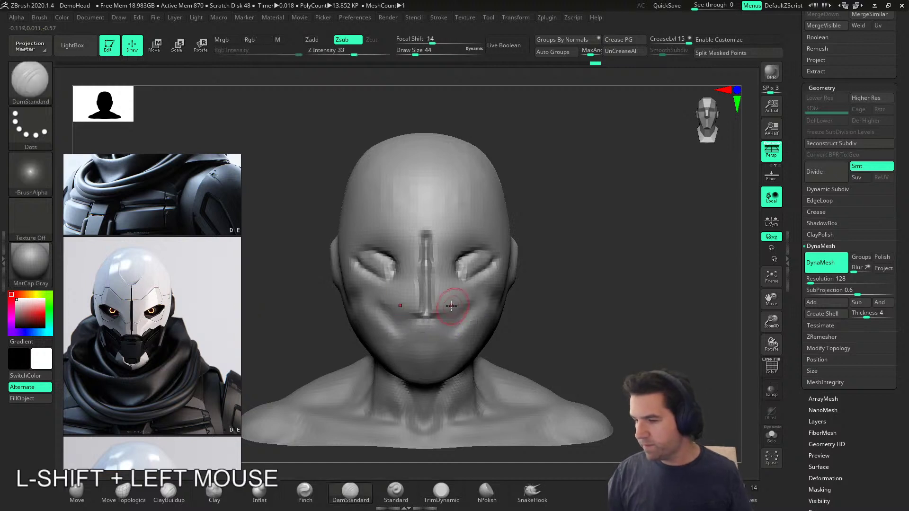
# Step: Build up the area around the mouth with the ClayBuildup brush and smooth it
pyautogui.click(169, 493)
pyautogui.moveTo(400, 321)
pyautogui.mouseDown()
pyautogui.moveTo(455, 314)
pyautogui.moveTo(452, 329)
pyautogui.mouseUp()
pyautogui.keyDown('shift'); pyautogui.moveTo(530, 310); pyautogui.dragTo(450, 320); pyautogui.keyUp('shift')
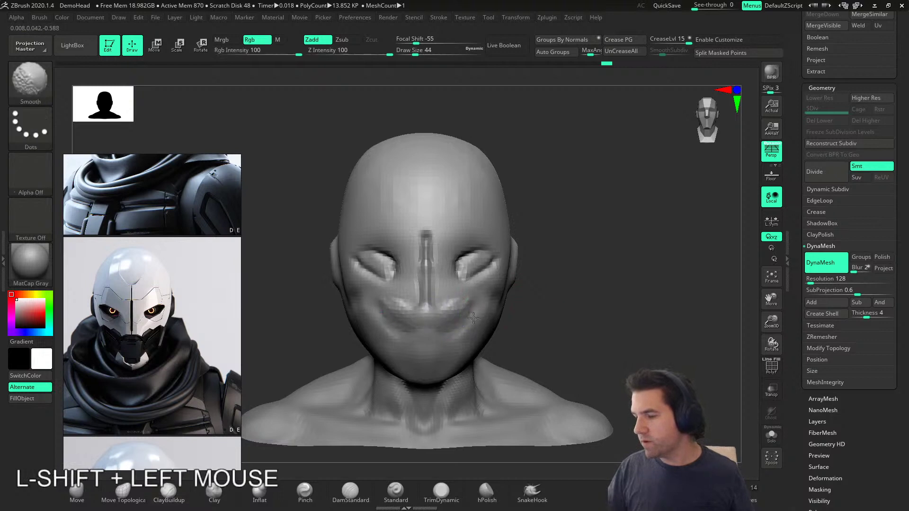
# Step: Carve the stepped upper edge of the mask across the mouth with DamStandard at draw size 23
pyautogui.click(350, 492)
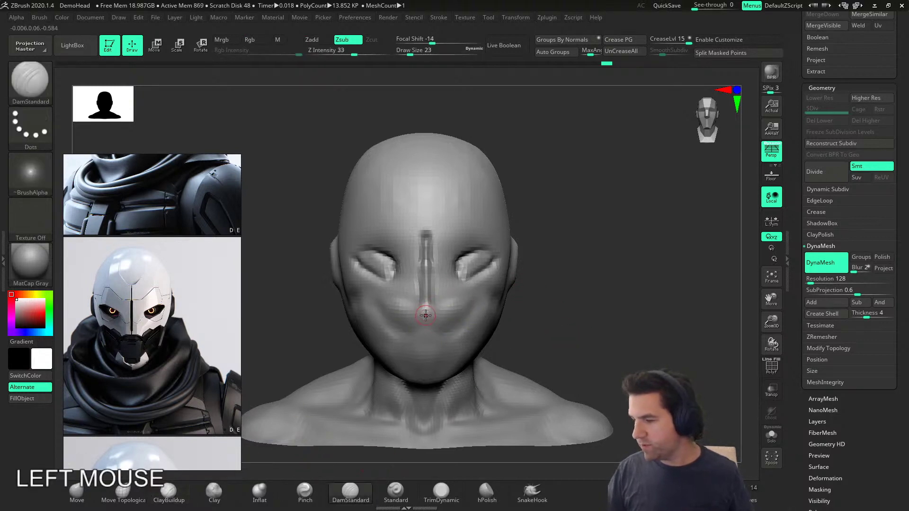
pyautogui.moveTo(431, 315); pyautogui.dragTo(422, 316)
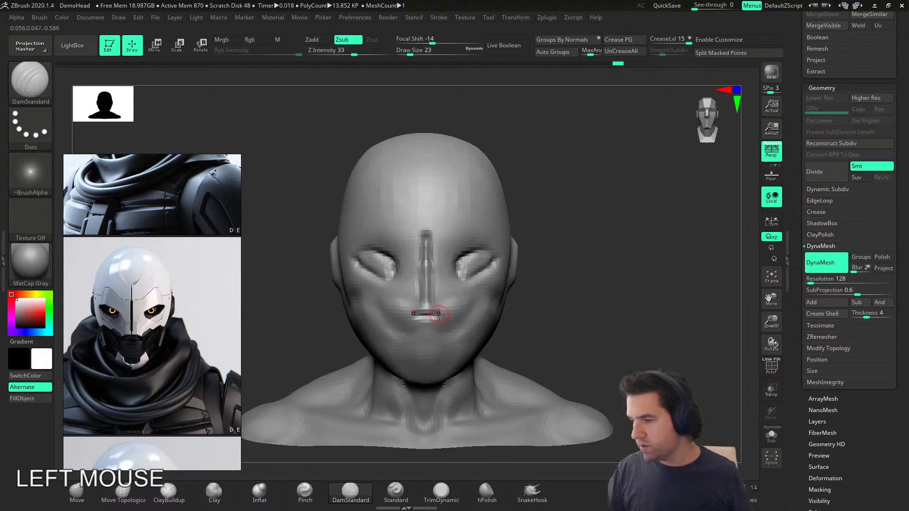
pyautogui.moveTo(444, 321); pyautogui.dragTo(449, 324)
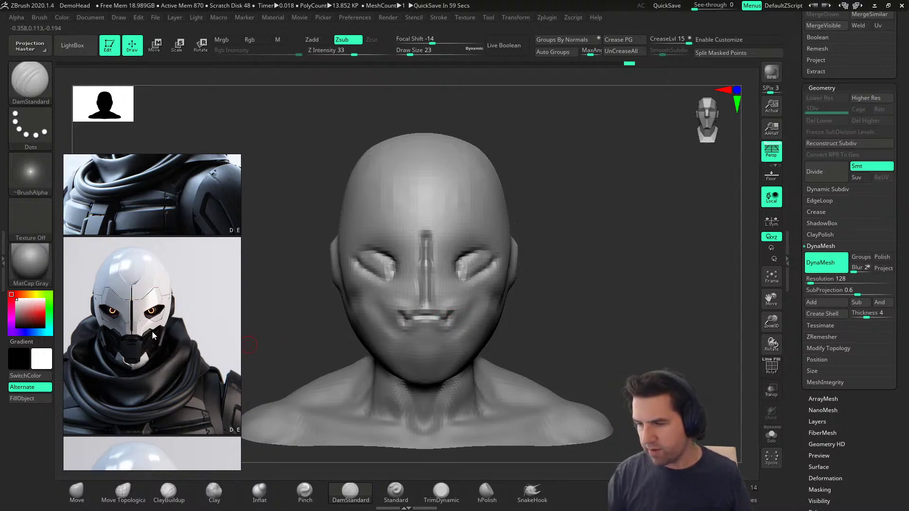
pyautogui.moveTo(459, 276); pyautogui.dragTo(466, 306)
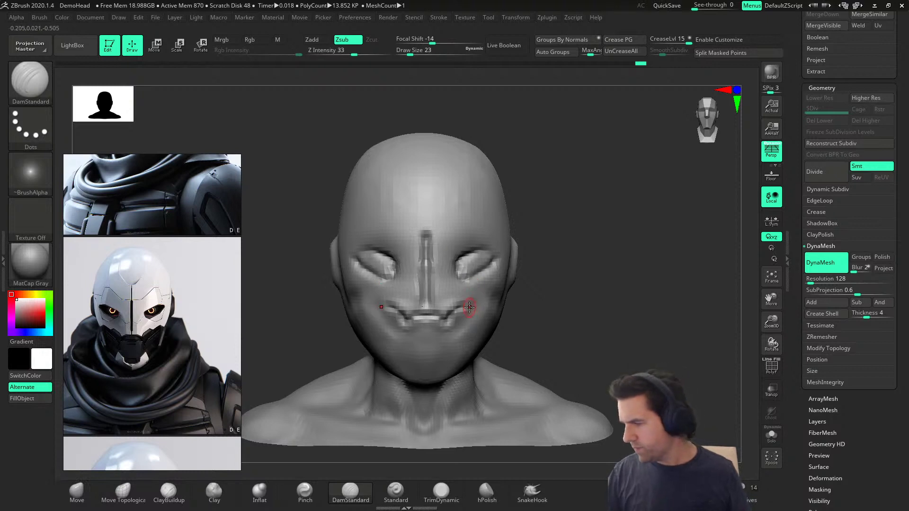
pyautogui.moveTo(470, 308); pyautogui.dragTo(472, 309)
# Step: Extend the mask's upper edge groove outward across the cheeks below the eyes
pyautogui.moveTo(516, 293); pyautogui.dragTo(466, 303, button='right')
pyautogui.moveTo(471, 308); pyautogui.dragTo(474, 312)
pyautogui.moveTo(507, 298); pyautogui.dragTo(512, 286, button='right')
pyautogui.moveTo(481, 309); pyautogui.dragTo(523, 300)
pyautogui.moveTo(539, 288)
pyautogui.mouseDown(button='right')
pyautogui.moveTo(515, 267)
pyautogui.moveTo(473, 305)
pyautogui.mouseUp(button='right')
# Step: Following a side reference, carve a diagonal seam from the mask edge's outer end up past the ear disc
pyautogui.moveTo(166, 328); pyautogui.dragTo(177, 440, button='right')
pyautogui.moveTo(208, 280); pyautogui.dragTo(198, 388, button='middle')
pyautogui.moveTo(198, 388); pyautogui.dragTo(201, 344, button='right')
pyautogui.moveTo(481, 346); pyautogui.dragTo(462, 333, button='right')
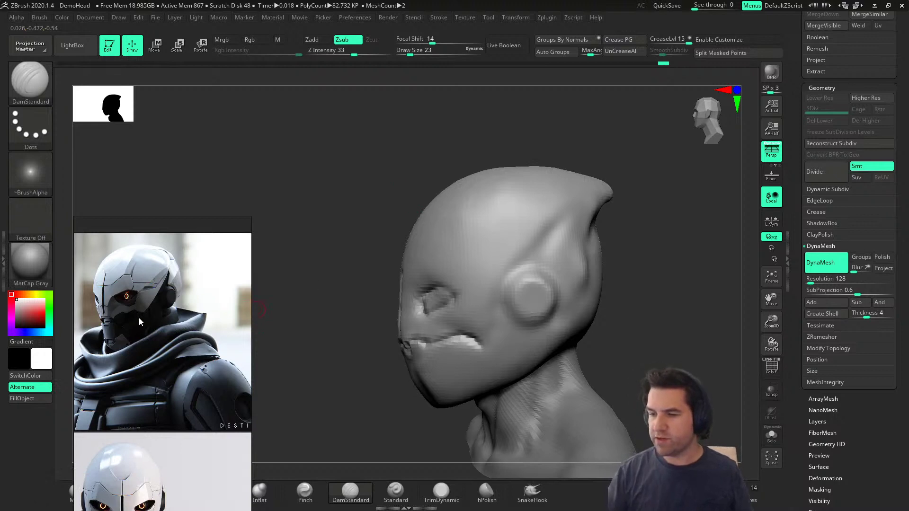
pyautogui.moveTo(479, 343); pyautogui.dragTo(537, 253)
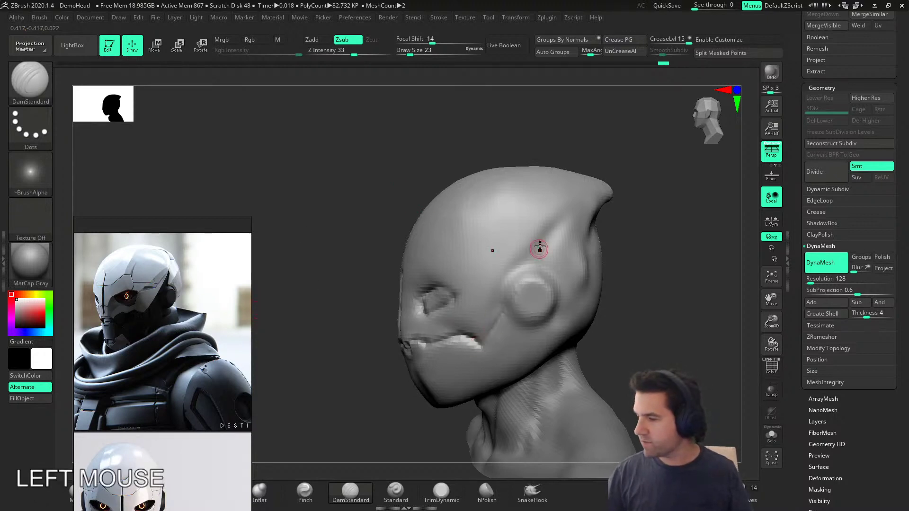
pyautogui.moveTo(484, 342); pyautogui.dragTo(547, 242)
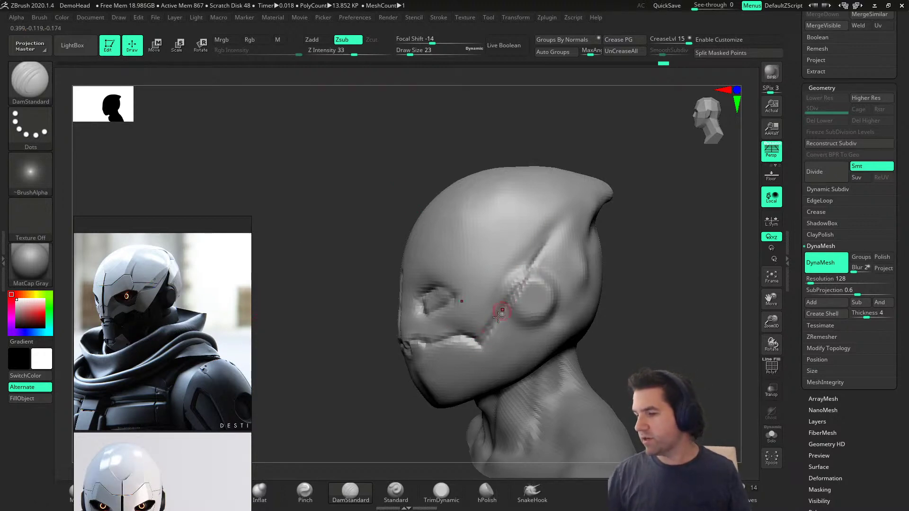
pyautogui.moveTo(487, 331); pyautogui.dragTo(553, 230)
pyautogui.moveTo(567, 227)
pyautogui.mouseDown(button='right')
pyautogui.moveTo(576, 226)
pyautogui.moveTo(566, 223)
pyautogui.mouseUp(button='right')
# Step: Check the seam against the references and extend it up and back to the rear fin of the helmet
pyautogui.moveTo(146, 390); pyautogui.dragTo(203, 341, button='right')
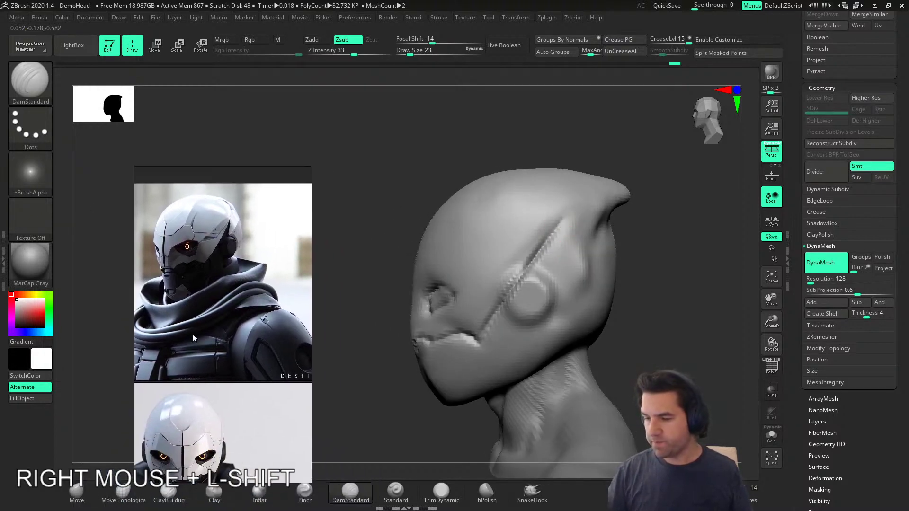
pyautogui.moveTo(200, 335); pyautogui.dragTo(362, 339, button='middle')
pyautogui.moveTo(179, 361); pyautogui.dragTo(326, 319, button='middle')
pyautogui.moveTo(218, 328); pyautogui.dragTo(249, 333, button='middle')
pyautogui.moveTo(363, 415)
pyautogui.mouseDown(button='right')
pyautogui.moveTo(434, 410)
pyautogui.moveTo(453, 397)
pyautogui.moveTo(410, 385)
pyautogui.moveTo(467, 379)
pyautogui.mouseUp(button='right')
pyautogui.moveTo(490, 231); pyautogui.dragTo(464, 234, button='right')
pyautogui.moveTo(465, 233); pyautogui.dragTo(404, 192)
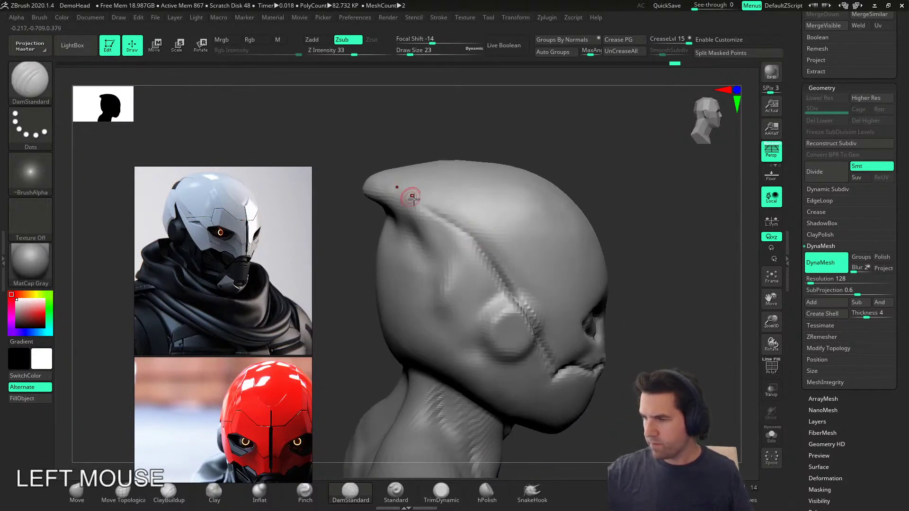
# Step: Bring up the side-view white helmet reference, smooth the diagonal seam at the ear disc and recut it down to the mask edge
pyautogui.moveTo(228, 331); pyautogui.dragTo(119, 328, button='middle')
pyautogui.moveTo(247, 307); pyautogui.dragTo(158, 344, button='middle')
pyautogui.moveTo(251, 328); pyautogui.dragTo(409, 283, button='middle')
pyautogui.moveTo(166, 316); pyautogui.dragTo(364, 347, button='middle')
pyautogui.moveTo(137, 331); pyautogui.dragTo(369, 347, button='middle')
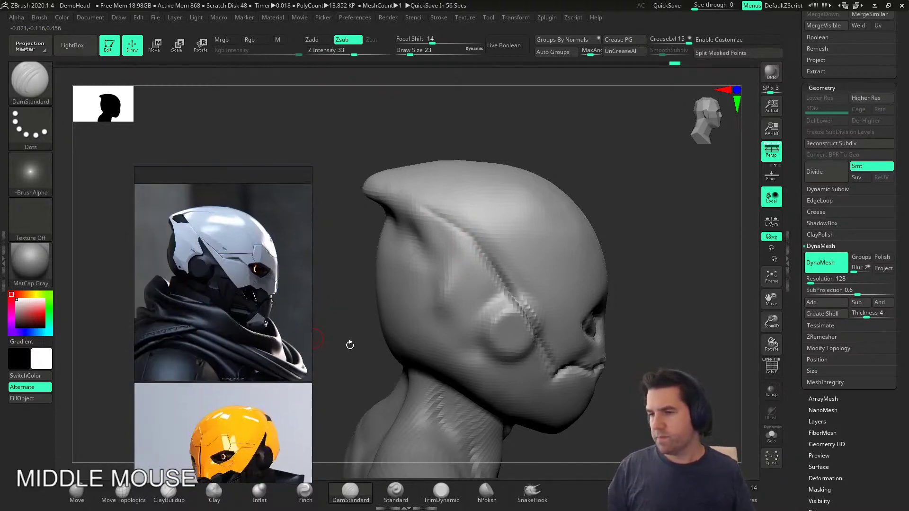
pyautogui.moveTo(307, 300); pyautogui.dragTo(317, 307, button='middle')
pyautogui.moveTo(316, 307); pyautogui.dragTo(611, 179)
pyautogui.moveTo(611, 179)
pyautogui.keyDown('alt'); pyautogui.mouseDown(button='right')
pyautogui.moveTo(483, 218)
pyautogui.moveTo(459, 314)
pyautogui.mouseUp(button='right'); pyautogui.keyUp('alt')
pyautogui.moveTo(459, 313)
pyautogui.keyDown('shift'); pyautogui.mouseDown()
pyautogui.moveTo(457, 295)
pyautogui.moveTo(466, 310)
pyautogui.mouseUp(); pyautogui.keyUp('shift')
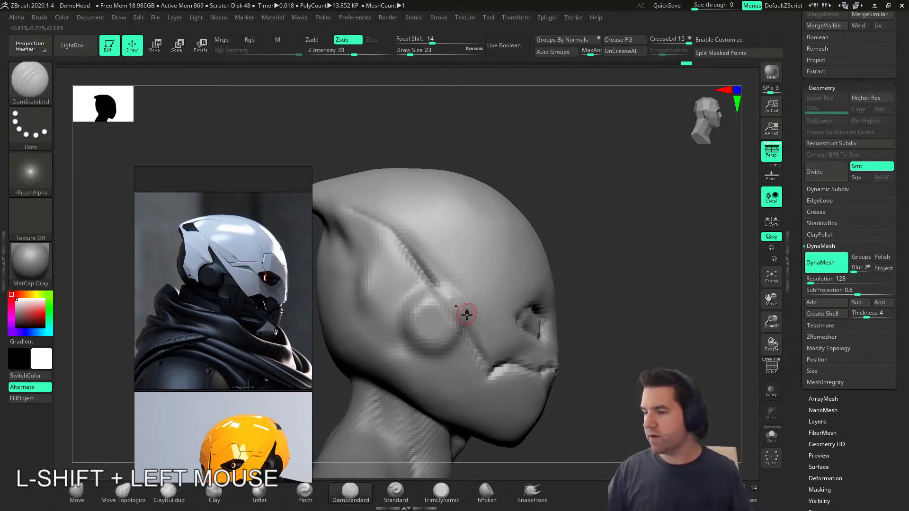
pyautogui.moveTo(408, 268); pyautogui.dragTo(490, 364)
# Step: Raise crisp edges on the cheek between the eye socket and the mask with inverted DamStandard strokes
pyautogui.moveTo(537, 330)
pyautogui.keyDown('alt'); pyautogui.mouseDown(button='right')
pyautogui.moveTo(488, 322)
pyautogui.moveTo(475, 338)
pyautogui.moveTo(443, 319)
pyautogui.mouseUp(button='right'); pyautogui.keyUp('alt')
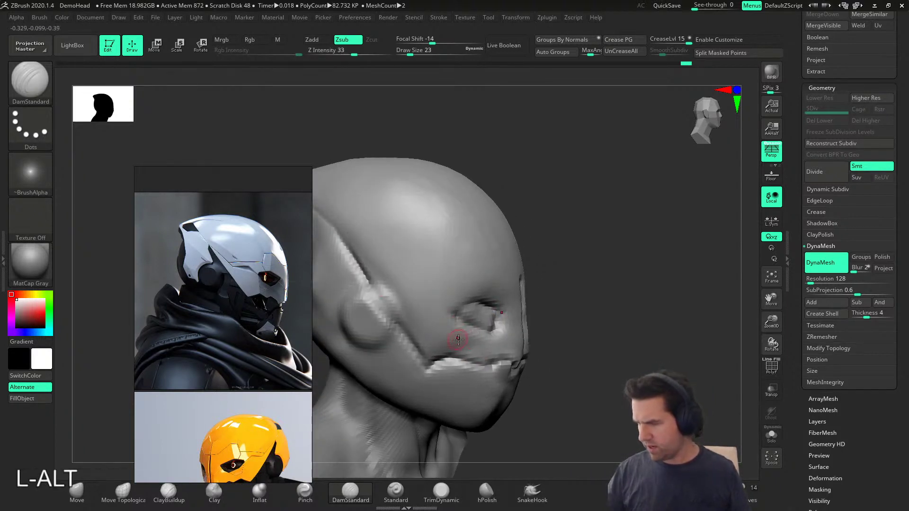
pyautogui.keyDown('alt'); pyautogui.moveTo(454, 351); pyautogui.dragTo(450, 316); pyautogui.keyUp('alt')
pyautogui.moveTo(452, 320); pyautogui.dragTo(407, 320, button='right')
pyautogui.keyDown('alt'); pyautogui.moveTo(443, 315); pyautogui.dragTo(457, 325); pyautogui.keyUp('alt')
pyautogui.moveTo(457, 325); pyautogui.dragTo(502, 329, button='right')
# Step: Switch to the Move brush and adjust the cheek plate's lower edge above the mask, resizing the brush as needed
pyautogui.click(77, 493)
pyautogui.press('s')
pyautogui.moveTo(384, 354); pyautogui.dragTo(398, 353)
pyautogui.moveTo(412, 344); pyautogui.dragTo(442, 306, button='right')
pyautogui.moveTo(442, 355); pyautogui.dragTo(444, 354)
pyautogui.moveTo(445, 355); pyautogui.dragTo(447, 375, button='right')
pyautogui.press('s')
pyautogui.moveTo(447, 375); pyautogui.dragTo(442, 375)
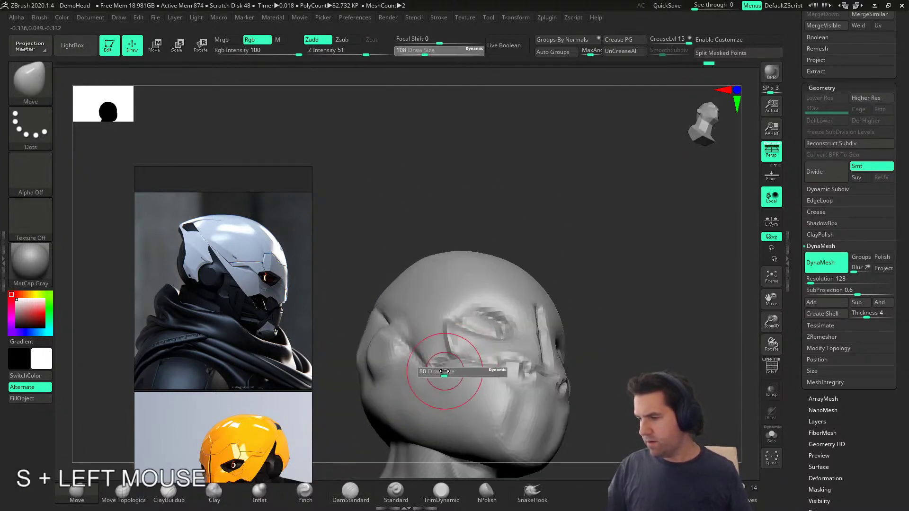
# Step: Reshape the cheek and side of the face with the Move brush at Draw Size 71, smoothing the area below the eye
pyautogui.moveTo(441, 379); pyautogui.dragTo(440, 362, button='right')
pyautogui.moveTo(440, 362); pyautogui.dragTo(436, 357)
pyautogui.moveTo(452, 372)
pyautogui.mouseDown(button='right')
pyautogui.moveTo(470, 385)
pyautogui.moveTo(445, 354)
pyautogui.mouseUp(button='right')
pyautogui.keyDown('shift'); pyautogui.moveTo(445, 354); pyautogui.dragTo(439, 351); pyautogui.keyUp('shift')
pyautogui.moveTo(440, 352)
pyautogui.mouseDown(button='right')
pyautogui.moveTo(471, 343)
pyautogui.moveTo(439, 356)
pyautogui.mouseUp(button='right')
pyautogui.keyDown('shift'); pyautogui.moveTo(439, 356); pyautogui.dragTo(469, 345); pyautogui.keyUp('shift')
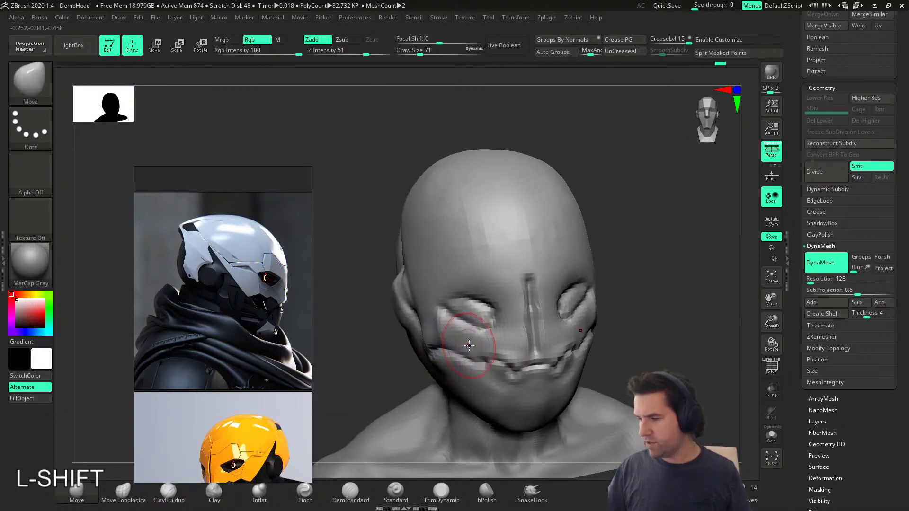
pyautogui.moveTo(469, 346); pyautogui.dragTo(493, 338, button='right')
pyautogui.moveTo(430, 326); pyautogui.dragTo(415, 326)
# Step: Carve a panel line from the helmet's rear point diagonally down toward the ear disc with DamStandard at Draw Size 33
pyautogui.moveTo(416, 326)
pyautogui.mouseDown(button='right')
pyautogui.moveTo(407, 364)
pyautogui.moveTo(468, 352)
pyautogui.moveTo(528, 371)
pyautogui.moveTo(374, 454)
pyautogui.mouseUp(button='right')
pyautogui.click(351, 493)
pyautogui.press('s')
pyautogui.moveTo(469, 397); pyautogui.dragTo(453, 397)
pyautogui.keyDown('alt'); pyautogui.moveTo(453, 396); pyautogui.dragTo(474, 415, button='right'); pyautogui.keyUp('alt')
pyautogui.moveTo(405, 297); pyautogui.dragTo(452, 361)
pyautogui.keyDown('alt'); pyautogui.moveTo(452, 362); pyautogui.dragTo(499, 390, button='right'); pyautogui.keyUp('alt')
pyautogui.press('s')
pyautogui.moveTo(452, 335); pyautogui.dragTo(375, 259)
pyautogui.moveTo(371, 255); pyautogui.dragTo(414, 293)
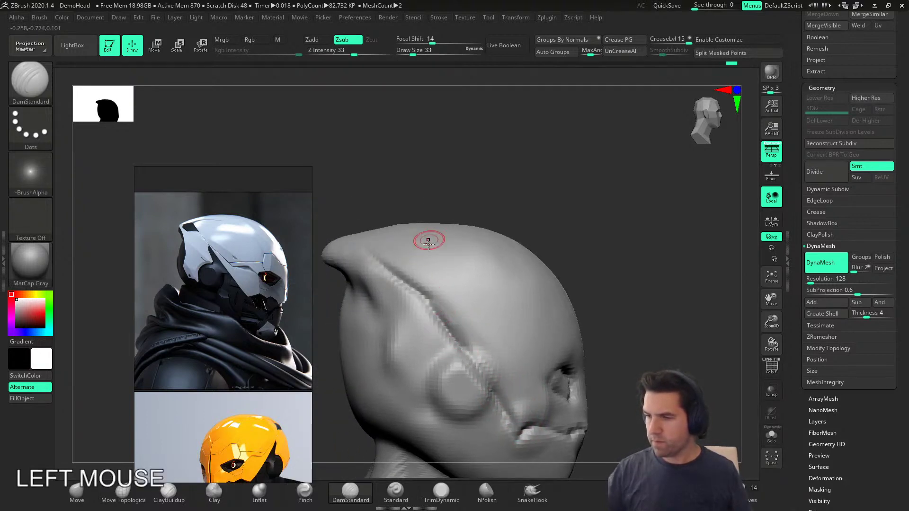
# Step: Carve a panel line from the helmet's rear point along the side of the crown
pyautogui.moveTo(430, 237); pyautogui.dragTo(430, 324, button='right')
pyautogui.moveTo(369, 221); pyautogui.dragTo(379, 277, button='right')
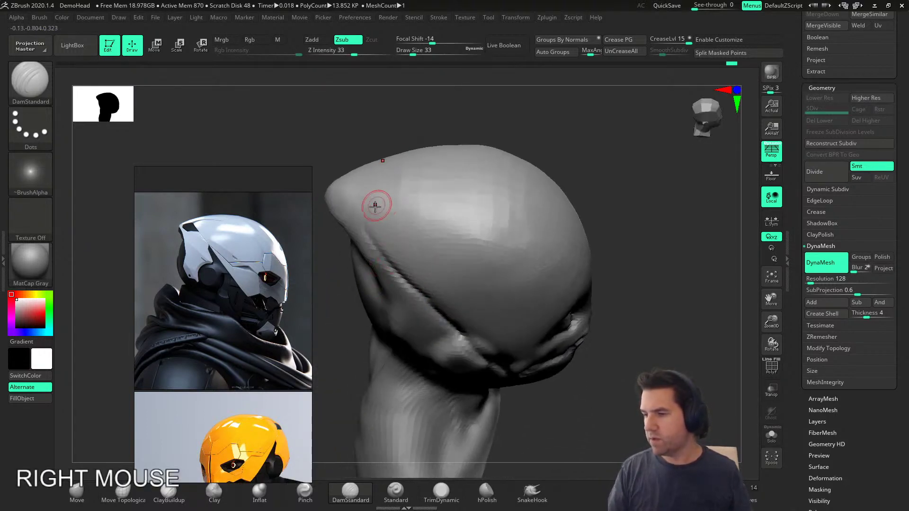
pyautogui.moveTo(546, 366); pyautogui.dragTo(386, 202, button='right')
pyautogui.moveTo(385, 202)
pyautogui.mouseDown()
pyautogui.moveTo(477, 213)
pyautogui.moveTo(471, 209)
pyautogui.mouseUp()
pyautogui.keyDown('shift'); pyautogui.moveTo(511, 227); pyautogui.dragTo(367, 256, button='right'); pyautogui.keyUp('shift')
pyautogui.moveTo(361, 215); pyautogui.dragTo(323, 217)
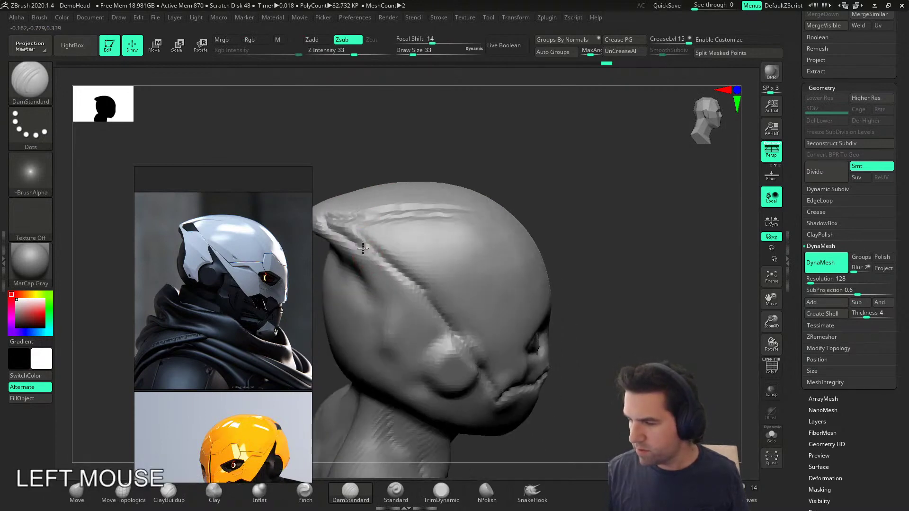
# Step: Outline a small panel at the helmet's rear point and deepen the crown lines that meet it
pyautogui.moveTo(363, 249); pyautogui.dragTo(369, 271, button='right')
pyautogui.moveTo(374, 232); pyautogui.dragTo(362, 217)
pyautogui.moveTo(362, 217); pyautogui.dragTo(411, 244, button='right')
pyautogui.moveTo(417, 246)
pyautogui.mouseDown()
pyautogui.moveTo(381, 240)
pyautogui.moveTo(448, 234)
pyautogui.mouseUp()
pyautogui.moveTo(448, 234)
pyautogui.mouseDown(button='right')
pyautogui.moveTo(441, 274)
pyautogui.moveTo(371, 207)
pyautogui.moveTo(423, 179)
pyautogui.mouseUp(button='right')
pyautogui.moveTo(403, 186); pyautogui.dragTo(353, 174)
pyautogui.moveTo(492, 246)
pyautogui.mouseDown(button='right')
pyautogui.moveTo(444, 276)
pyautogui.moveTo(416, 272)
pyautogui.moveTo(442, 233)
pyautogui.moveTo(412, 217)
pyautogui.mouseUp(button='right')
pyautogui.moveTo(349, 226); pyautogui.dragTo(387, 246)
# Step: Carve the outline of the panel behind the ear, curving from below the rear point down to the ear disc
pyautogui.keyDown('shift'); pyautogui.moveTo(426, 267); pyautogui.dragTo(458, 279, button='right'); pyautogui.keyUp('shift')
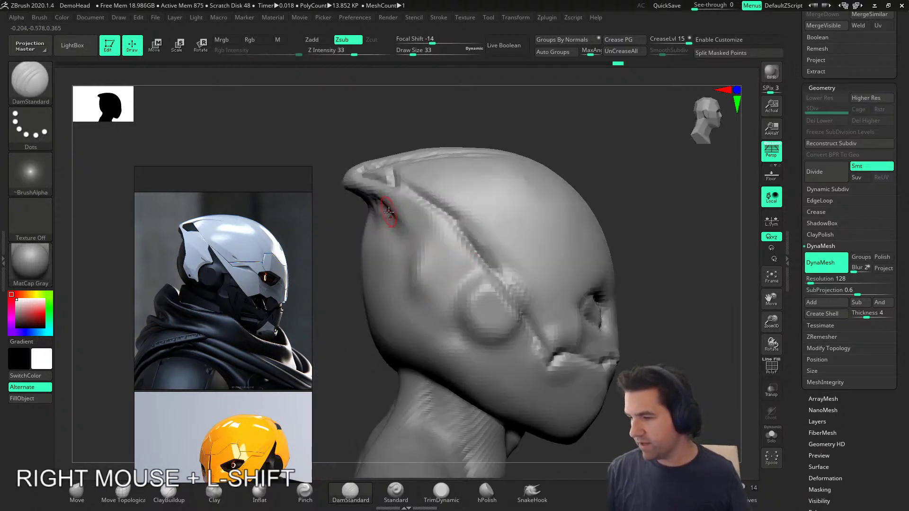
pyautogui.moveTo(388, 212); pyautogui.dragTo(408, 266)
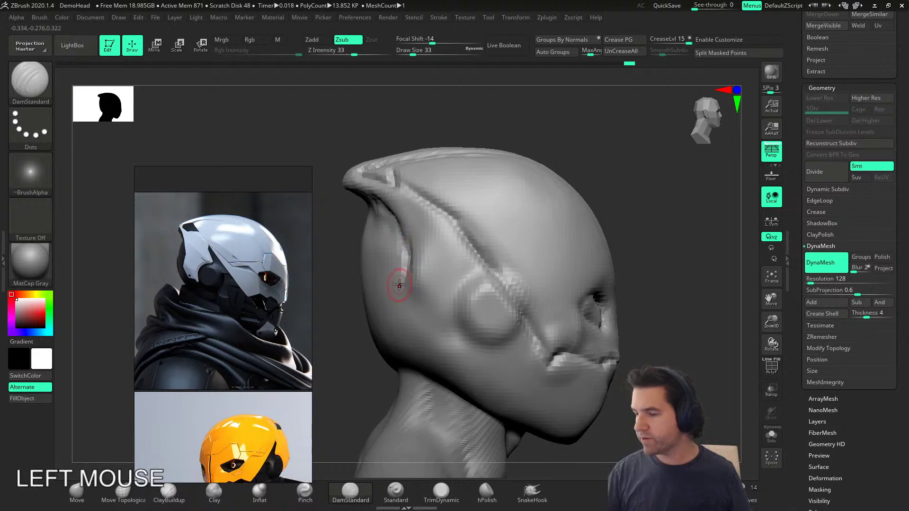
pyautogui.moveTo(405, 296)
pyautogui.mouseDown()
pyautogui.moveTo(440, 316)
pyautogui.moveTo(466, 283)
pyautogui.moveTo(456, 238)
pyautogui.moveTo(411, 166)
pyautogui.moveTo(415, 202)
pyautogui.moveTo(398, 197)
pyautogui.mouseUp()
pyautogui.keyDown('alt'); pyautogui.moveTo(427, 174); pyautogui.dragTo(410, 244, button='right'); pyautogui.keyUp('alt')
pyautogui.moveTo(410, 247); pyautogui.dragTo(396, 248)
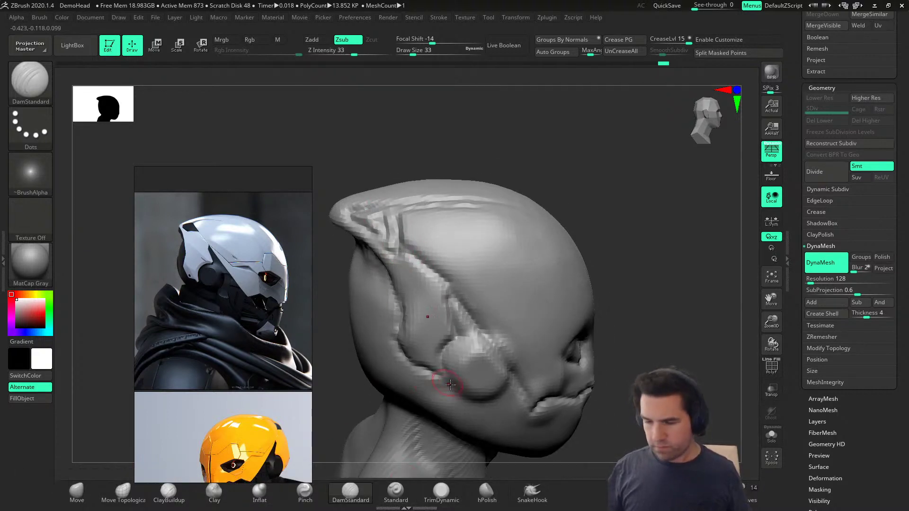
# Step: Carve a recess into the helmet's rear point with the Clay brush
pyautogui.click(231, 498)
pyautogui.moveTo(374, 217)
pyautogui.keyDown('alt'); pyautogui.mouseDown()
pyautogui.moveTo(391, 208)
pyautogui.moveTo(381, 208)
pyautogui.mouseUp(); pyautogui.keyUp('alt')
pyautogui.moveTo(462, 328)
pyautogui.mouseDown(button='right')
pyautogui.moveTo(429, 310)
pyautogui.moveTo(448, 325)
pyautogui.mouseUp(button='right')
# Step: Try a ClayBuildup stroke on the forehead above the eye
pyautogui.click(169, 494)
pyautogui.moveTo(497, 254)
pyautogui.mouseDown()
pyautogui.moveTo(457, 283)
pyautogui.moveTo(494, 293)
pyautogui.mouseUp()
pyautogui.hotkey('ctrl', 'z')
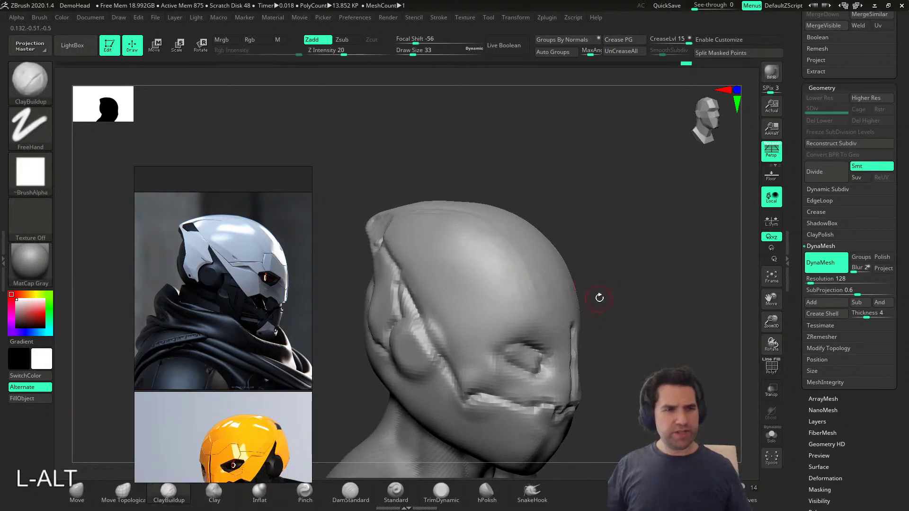
# Step: Select the ClayTubes brush for sculpting the lower face
pyautogui.keyDown('alt'); pyautogui.moveTo(599, 299); pyautogui.dragTo(543, 248, button='right'); pyautogui.keyUp('alt')
pyautogui.moveTo(533, 298)
pyautogui.mouseDown(button='right')
pyautogui.moveTo(548, 290)
pyautogui.moveTo(520, 251)
pyautogui.moveTo(457, 285)
pyautogui.moveTo(541, 290)
pyautogui.mouseUp(button='right')
pyautogui.press('b')
pyautogui.press('c')
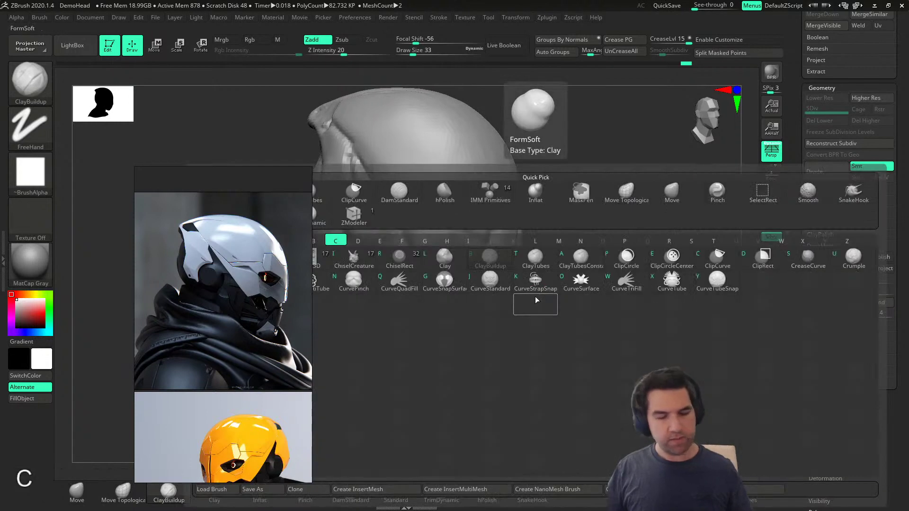
pyautogui.press('t')
# Step: Turn on interface customization, add ClayTubes to the custom brush shelf after SnakeHook, and turn customization off
pyautogui.click(730, 40)
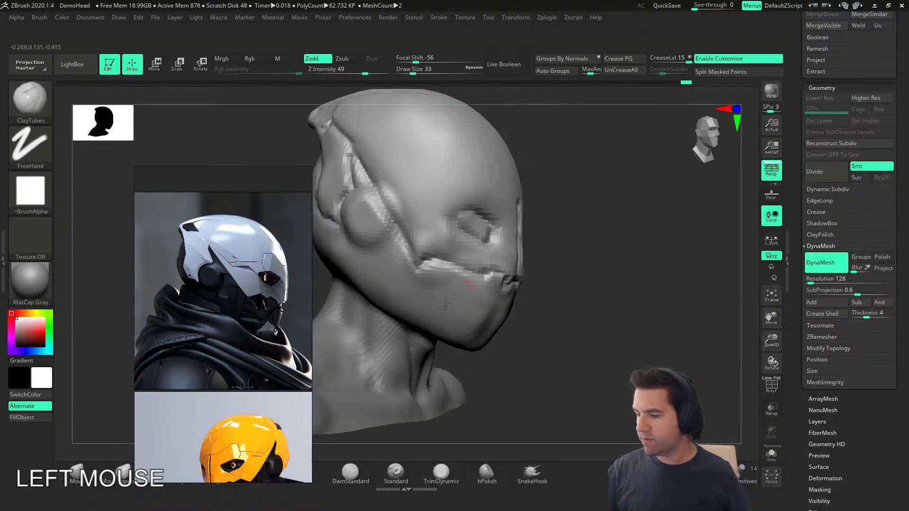
pyautogui.moveTo(261, 356); pyautogui.dragTo(261, 350, button='right')
pyautogui.moveTo(247, 331)
pyautogui.mouseDown(button='middle')
pyautogui.moveTo(219, 277)
pyautogui.moveTo(247, 327)
pyautogui.mouseUp(button='middle')
pyautogui.moveTo(247, 330); pyautogui.dragTo(216, 289, button='right')
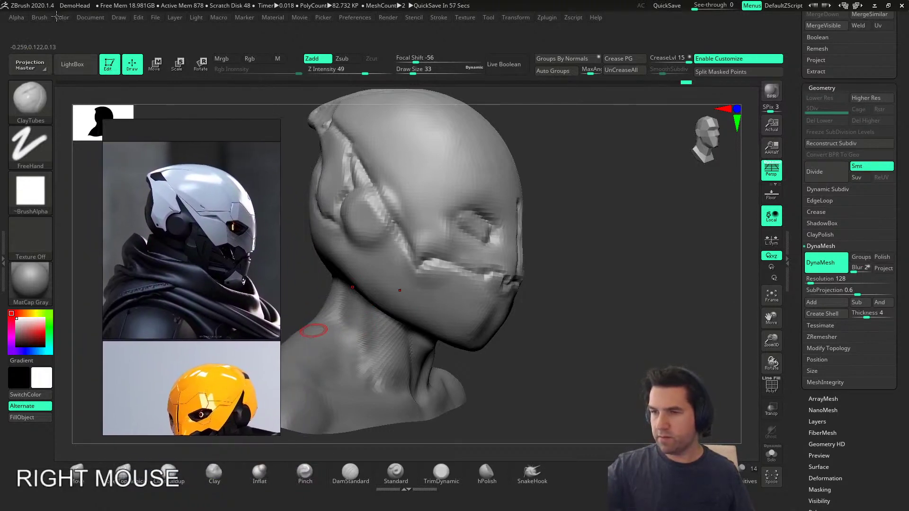
pyautogui.click(42, 18)
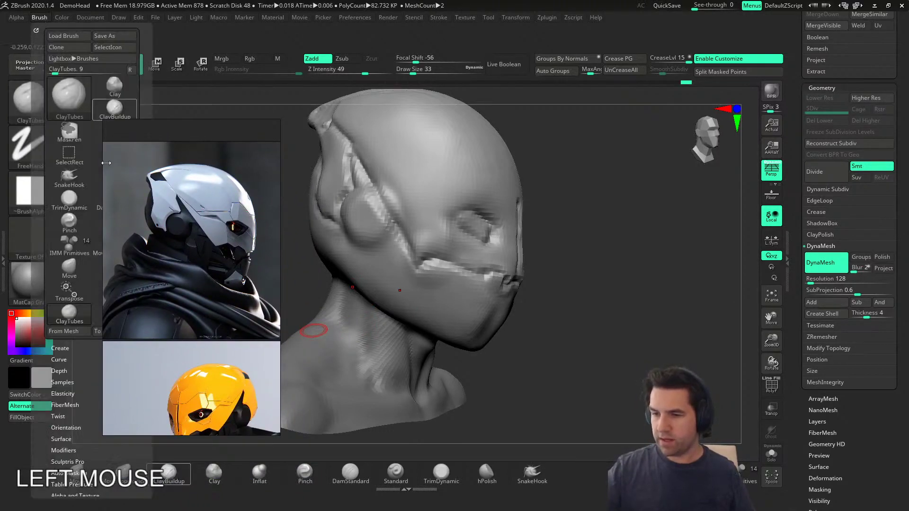
pyautogui.keyDown('ctrl'); pyautogui.keyDown('alt'); pyautogui.moveTo(69, 314); pyautogui.dragTo(106, 329); pyautogui.keyUp('alt'); pyautogui.keyUp('ctrl')
pyautogui.keyDown('ctrl'); pyautogui.keyDown('alt'); pyautogui.moveTo(571, 464); pyautogui.dragTo(573, 466); pyautogui.keyUp('alt'); pyautogui.keyUp('ctrl')
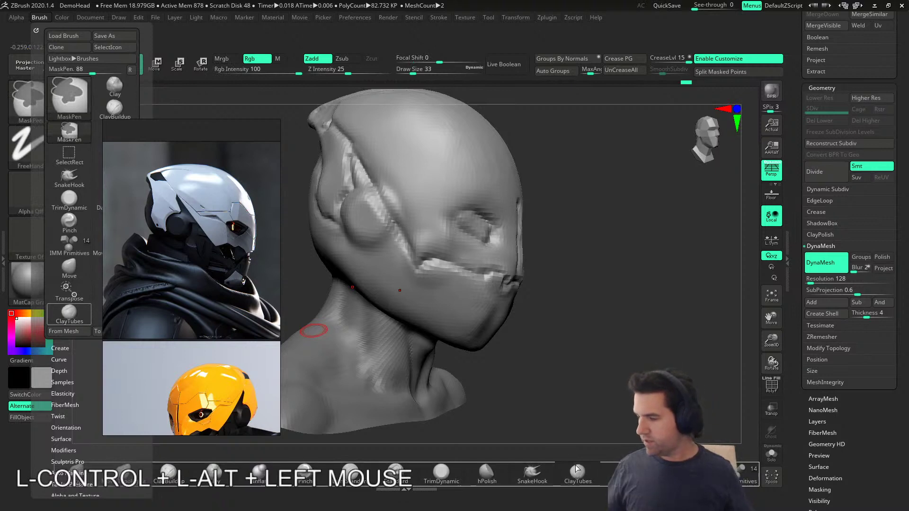
pyautogui.click(725, 62)
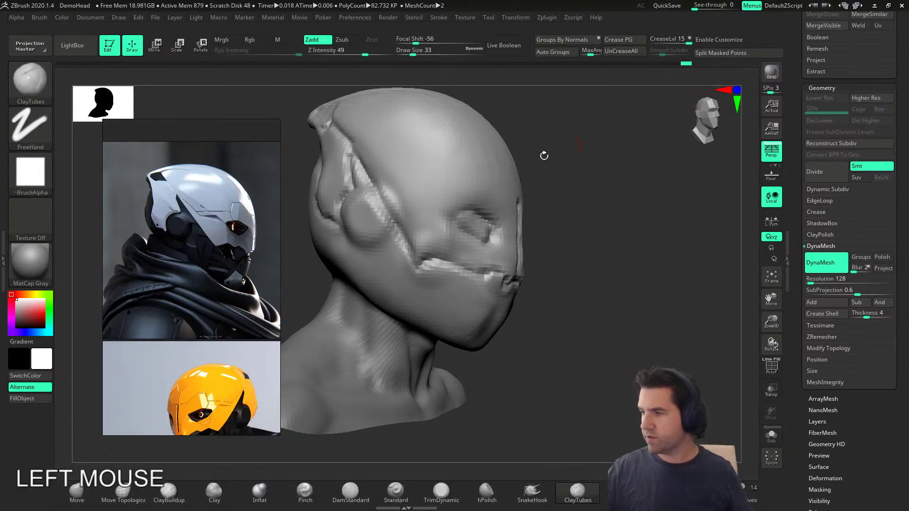
# Step: Shift the reference images away from the model and build up clay at the ear disc with ClayTubes
pyautogui.moveTo(218, 331); pyautogui.dragTo(177, 342, button='right')
pyautogui.moveTo(535, 387)
pyautogui.mouseDown(button='right')
pyautogui.moveTo(513, 365)
pyautogui.moveTo(538, 367)
pyautogui.mouseUp(button='right')
pyautogui.moveTo(538, 367)
pyautogui.keyDown('alt'); pyautogui.mouseDown(button='right')
pyautogui.moveTo(530, 385)
pyautogui.moveTo(545, 403)
pyautogui.mouseUp(button='right'); pyautogui.keyUp('alt')
pyautogui.press('s')
pyautogui.moveTo(545, 400); pyautogui.dragTo(552, 401)
pyautogui.moveTo(395, 287)
pyautogui.mouseDown()
pyautogui.moveTo(403, 257)
pyautogui.moveTo(392, 260)
pyautogui.moveTo(401, 279)
pyautogui.mouseUp()
# Step: Flatten the ear disc with the hPolish brush and smooth the surface around it
pyautogui.click(483, 489)
pyautogui.moveTo(490, 263); pyautogui.dragTo(452, 278, button='right')
pyautogui.keyDown('shift'); pyautogui.moveTo(399, 246); pyautogui.dragTo(423, 290); pyautogui.keyUp('shift')
pyautogui.moveTo(423, 290)
pyautogui.mouseDown(button='right')
pyautogui.moveTo(436, 279)
pyautogui.moveTo(391, 299)
pyautogui.mouseUp(button='right')
pyautogui.press('s')
pyautogui.moveTo(390, 300); pyautogui.dragTo(384, 299)
pyautogui.keyDown('alt'); pyautogui.moveTo(461, 291); pyautogui.dragTo(515, 408, button='right'); pyautogui.keyUp('alt')
pyautogui.press('s')
pyautogui.moveTo(389, 314); pyautogui.dragTo(385, 315)
pyautogui.moveTo(386, 315); pyautogui.dragTo(391, 345, button='right')
pyautogui.moveTo(391, 345)
pyautogui.keyDown('alt'); pyautogui.mouseDown()
pyautogui.moveTo(355, 285)
pyautogui.moveTo(379, 316)
pyautogui.mouseUp(); pyautogui.keyUp('alt')
# Step: Carve into the surface near the cheek and the eye socket with ClayTubes at Draw Size 44
pyautogui.click(577, 491)
pyautogui.moveTo(379, 317); pyautogui.dragTo(416, 303, button='right')
pyautogui.keyDown('alt'); pyautogui.moveTo(395, 336); pyautogui.dragTo(417, 360); pyautogui.keyUp('alt')
pyautogui.moveTo(535, 373); pyautogui.dragTo(580, 348, button='right')
pyautogui.moveTo(580, 348)
pyautogui.keyDown('alt'); pyautogui.mouseDown(button='right')
pyautogui.moveTo(551, 316)
pyautogui.moveTo(555, 337)
pyautogui.moveTo(485, 325)
pyautogui.moveTo(440, 353)
pyautogui.moveTo(444, 335)
pyautogui.moveTo(508, 332)
pyautogui.mouseUp(button='right'); pyautogui.keyUp('alt')
pyautogui.moveTo(509, 331)
pyautogui.mouseDown(button='right')
pyautogui.moveTo(481, 330)
pyautogui.moveTo(500, 258)
pyautogui.mouseUp(button='right')
pyautogui.keyDown('alt'); pyautogui.moveTo(499, 258); pyautogui.dragTo(539, 254); pyautogui.keyUp('alt')
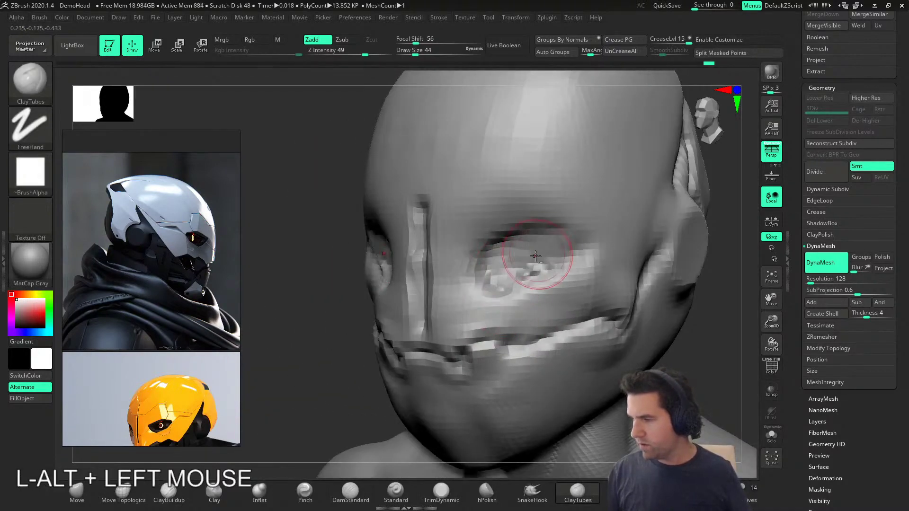
# Step: Hollow out the eye sockets further with ClayTubes at Draw Size 25
pyautogui.moveTo(538, 253); pyautogui.dragTo(542, 264, button='right')
pyautogui.press('s')
pyautogui.moveTo(541, 264); pyautogui.dragTo(537, 265)
pyautogui.keyDown('shift'); pyautogui.moveTo(532, 266); pyautogui.dragTo(518, 260, button='right'); pyautogui.keyUp('shift')
pyautogui.keyDown('alt'); pyautogui.moveTo(499, 268); pyautogui.dragTo(511, 241); pyautogui.keyUp('alt')
pyautogui.moveTo(516, 243); pyautogui.dragTo(495, 255, button='right')
pyautogui.moveTo(495, 254)
pyautogui.keyDown('alt'); pyautogui.mouseDown()
pyautogui.moveTo(542, 239)
pyautogui.moveTo(548, 258)
pyautogui.moveTo(502, 279)
pyautogui.mouseUp(); pyautogui.keyUp('alt')
pyautogui.moveTo(502, 269); pyautogui.dragTo(514, 258, button='right')
pyautogui.keyDown('alt'); pyautogui.moveTo(514, 257); pyautogui.dragTo(513, 256); pyautogui.keyUp('alt')
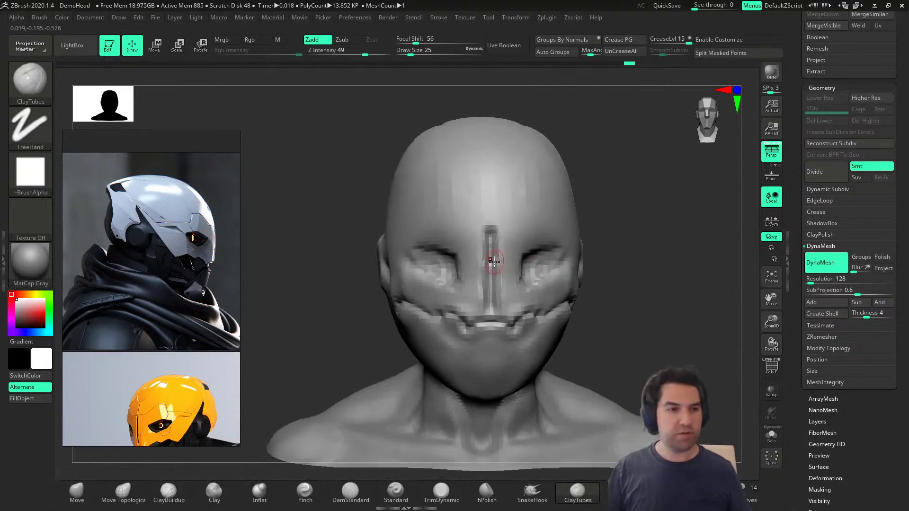
# Step: Append a PolyMesh3D star as a new subtool and isolate it in Solo view
pyautogui.keyDown('alt'); pyautogui.moveTo(494, 260); pyautogui.dragTo(563, 283, button='right'); pyautogui.keyUp('alt')
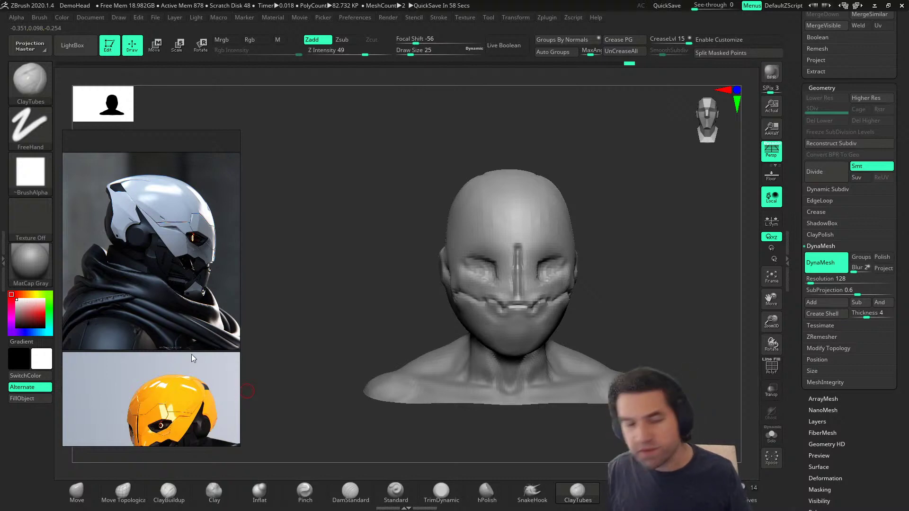
pyautogui.keyDown('alt'); pyautogui.moveTo(621, 274); pyautogui.dragTo(548, 273, button='right'); pyautogui.keyUp('alt')
pyautogui.moveTo(796, 182); pyautogui.dragTo(795, 308)
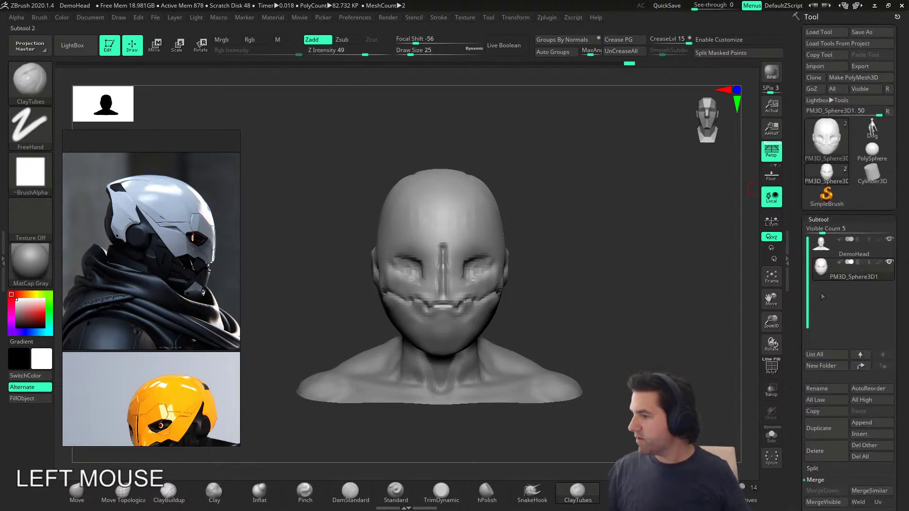
pyautogui.click(862, 423)
pyautogui.click(500, 361)
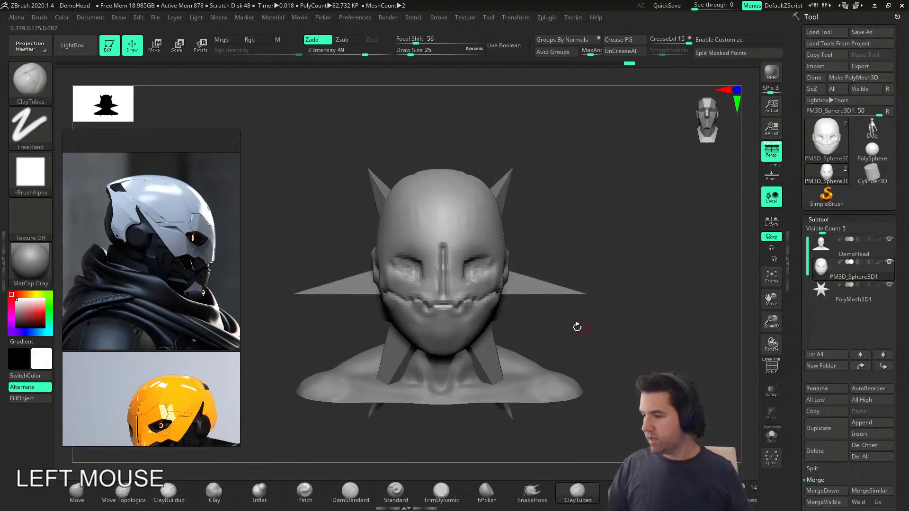
pyautogui.click(777, 443)
pyautogui.keyDown('alt'); pyautogui.moveTo(613, 367); pyautogui.dragTo(627, 358, button='right'); pyautogui.keyUp('alt')
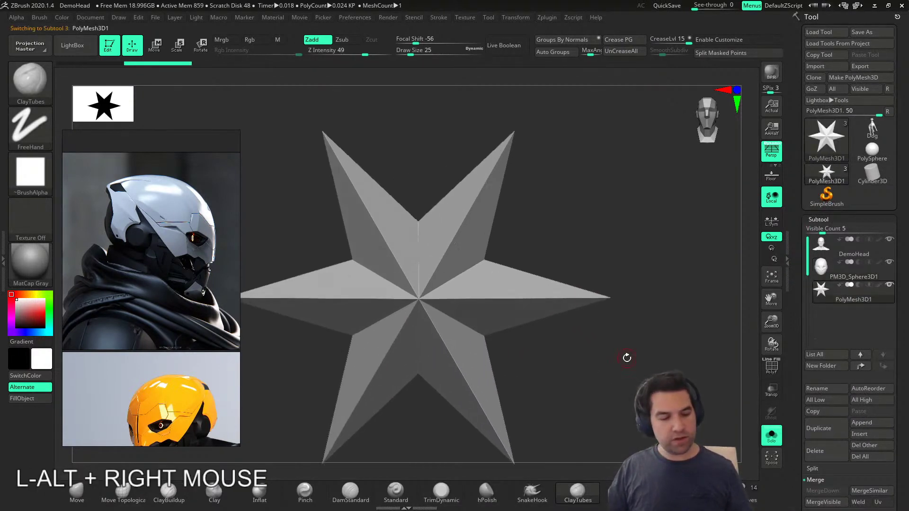
# Step: Convert the star into a hollow tube primitive through the gizmo and adjust its wall thickness
pyautogui.click(623, 492)
pyautogui.moveTo(619, 404)
pyautogui.mouseDown(button='right')
pyautogui.moveTo(581, 362)
pyautogui.moveTo(582, 335)
pyautogui.moveTo(521, 282)
pyautogui.moveTo(530, 322)
pyautogui.mouseUp(button='right')
pyautogui.press('w')
pyautogui.click(416, 214)
pyautogui.click(470, 218)
pyautogui.moveTo(444, 291); pyautogui.dragTo(423, 298)
pyautogui.moveTo(564, 342)
pyautogui.mouseDown(button='right')
pyautogui.moveTo(552, 349)
pyautogui.moveTo(565, 347)
pyautogui.mouseUp(button='right')
pyautogui.keyDown('shift'); pyautogui.moveTo(570, 301); pyautogui.dragTo(504, 300, button='right'); pyautogui.keyUp('shift')
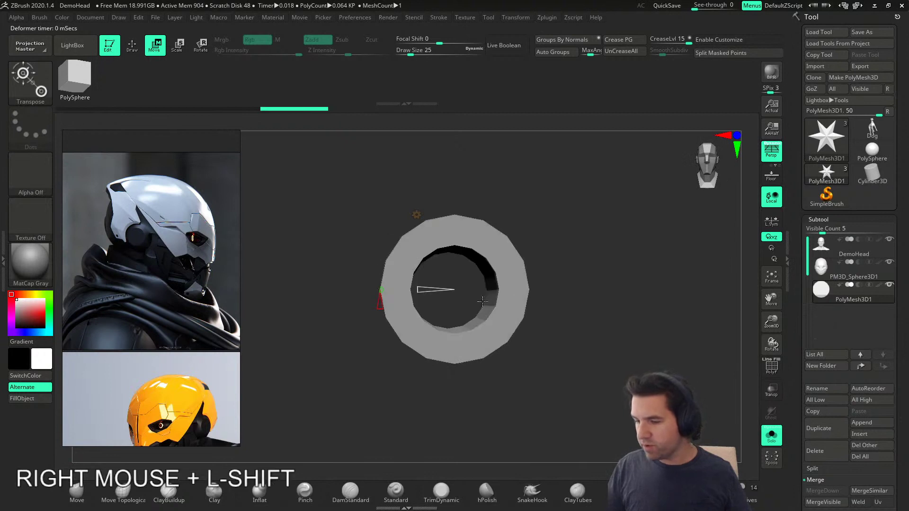
pyautogui.moveTo(423, 292)
pyautogui.mouseDown()
pyautogui.moveTo(407, 289)
pyautogui.moveTo(418, 286)
pyautogui.mouseUp()
# Step: Exit Solo view, hide the interface, and scale and move the tube toward the face with the gizmo
pyautogui.moveTo(686, 359); pyautogui.dragTo(751, 366, button='right')
pyautogui.click(776, 439)
pyautogui.moveTo(592, 341); pyautogui.dragTo(626, 341, button='right')
pyautogui.press('Tab')
pyautogui.press('w')
pyautogui.moveTo(478, 326); pyautogui.dragTo(562, 293)
pyautogui.moveTo(621, 294); pyautogui.dragTo(566, 297, button='right')
pyautogui.moveTo(558, 292); pyautogui.dragTo(462, 292)
# Step: Undo a misplaced gizmo adjustment, then shrink the tube and seat it in one eye socket
pyautogui.moveTo(442, 256); pyautogui.dragTo(310, 268)
pyautogui.hotkey('ctrl', 'z')
pyautogui.keyDown('shift'); pyautogui.moveTo(413, 282); pyautogui.dragTo(484, 286, button='right'); pyautogui.keyUp('shift')
pyautogui.moveTo(475, 294); pyautogui.dragTo(441, 288)
pyautogui.moveTo(409, 255); pyautogui.dragTo(398, 255)
pyautogui.moveTo(465, 244); pyautogui.dragTo(455, 189, button='right')
pyautogui.moveTo(411, 199); pyautogui.dragTo(412, 192)
pyautogui.moveTo(412, 194); pyautogui.dragTo(455, 262, button='right')
pyautogui.moveTo(440, 269); pyautogui.dragTo(446, 269)
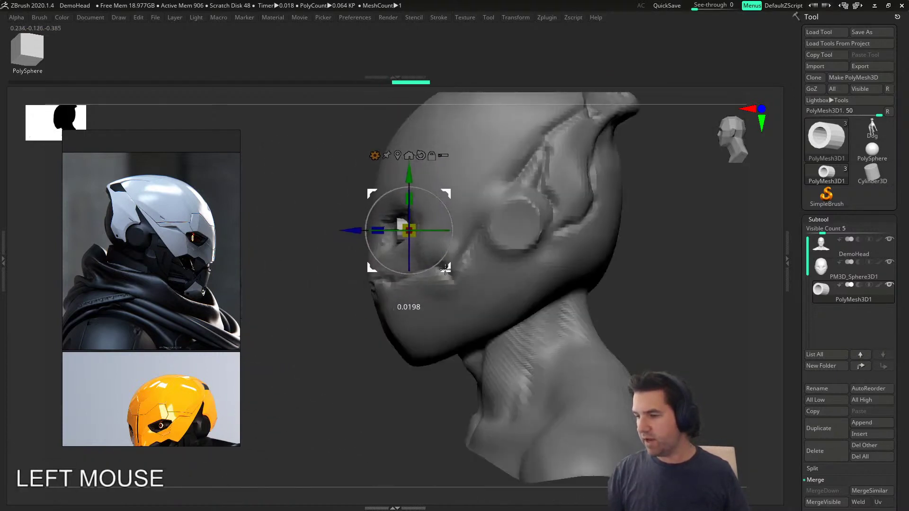
# Step: Refine the tube's size and height in the eye socket from the front and side
pyautogui.moveTo(283, 325); pyautogui.dragTo(418, 228, button='right')
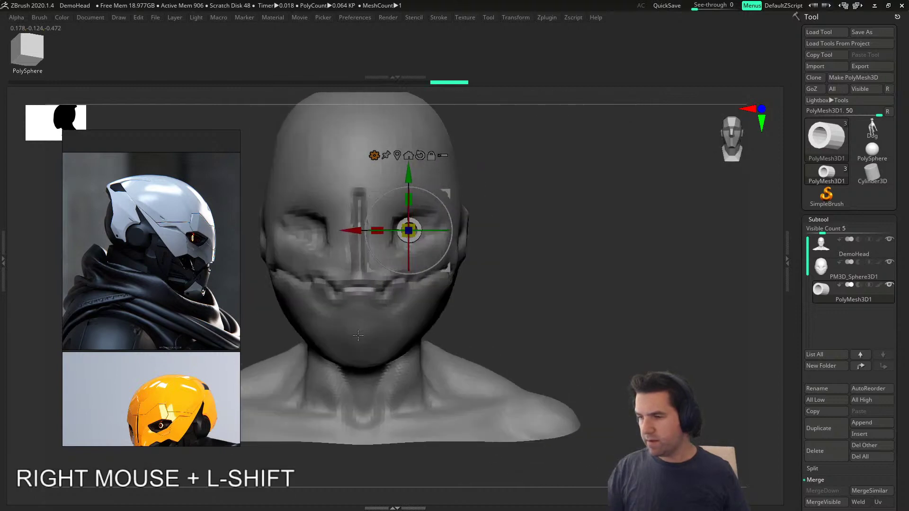
pyautogui.moveTo(415, 237); pyautogui.dragTo(414, 233)
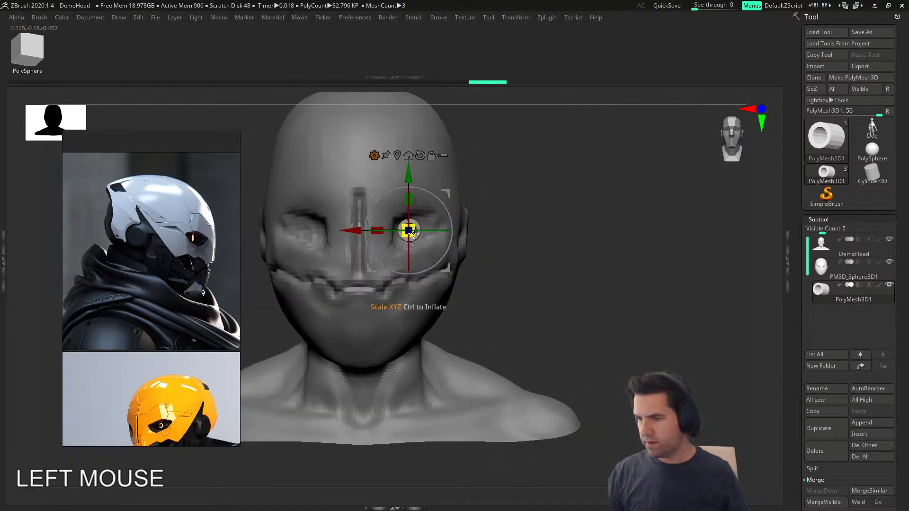
pyautogui.moveTo(409, 179); pyautogui.dragTo(409, 176)
pyautogui.moveTo(445, 267); pyautogui.dragTo(444, 268)
pyautogui.moveTo(444, 272); pyautogui.dragTo(369, 253, button='right')
pyautogui.moveTo(357, 232); pyautogui.dragTo(356, 233)
# Step: Mirror the eye tube to the other socket with Mirror And Weld
pyautogui.moveTo(356, 232); pyautogui.dragTo(639, 287, button='right')
pyautogui.moveTo(800, 440); pyautogui.dragTo(812, 313)
pyautogui.keyDown('shift'); pyautogui.click(835, 309); pyautogui.keyUp('shift')
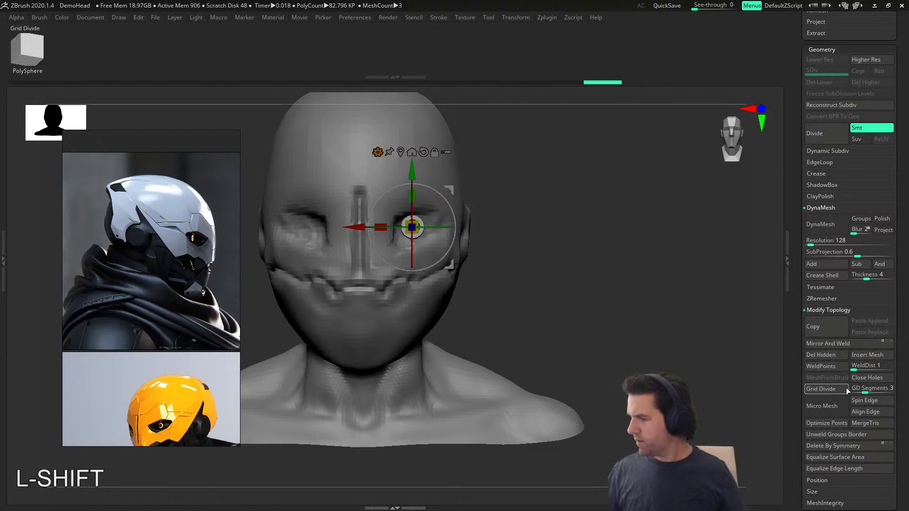
pyautogui.click(861, 344)
pyautogui.moveTo(544, 246); pyautogui.dragTo(565, 332, button='right')
# Step: Switch to the helmet subtool and carve the brow crease above the eye with DamStandard at Draw Size 44, smoothing near the tube
pyautogui.keyDown('alt'); pyautogui.click(480, 248); pyautogui.keyUp('alt')
pyautogui.press('Tab')
pyautogui.click(355, 501)
pyautogui.press('s')
pyautogui.click(569, 345)
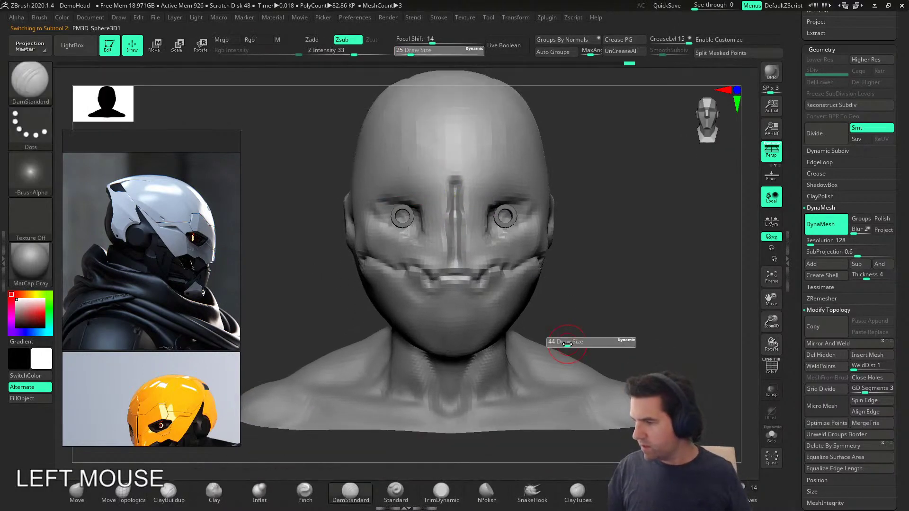
pyautogui.keyDown('alt'); pyautogui.moveTo(587, 296); pyautogui.dragTo(556, 331, button='right'); pyautogui.keyUp('alt')
pyautogui.moveTo(557, 331)
pyautogui.mouseDown(button='right')
pyautogui.moveTo(545, 315)
pyautogui.moveTo(524, 316)
pyautogui.mouseUp(button='right')
pyautogui.press('s')
pyautogui.moveTo(317, 403); pyautogui.dragTo(312, 403)
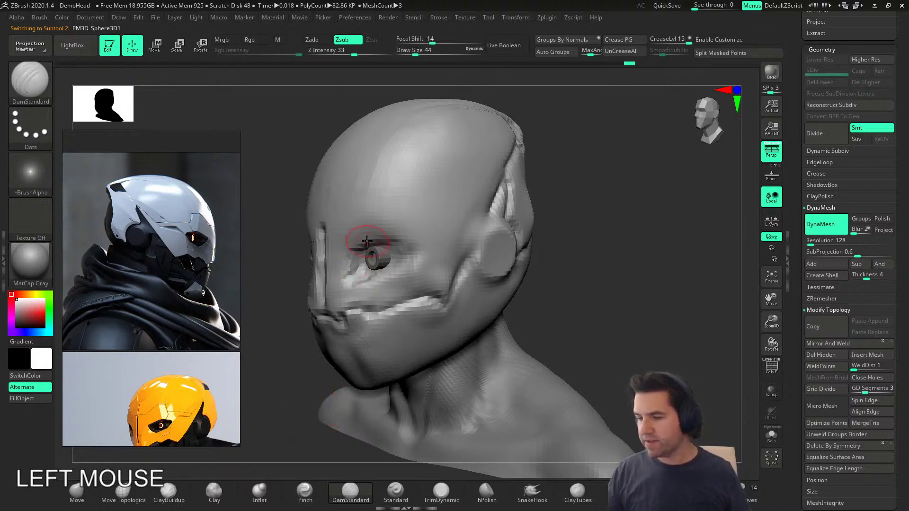
pyautogui.moveTo(353, 255); pyautogui.dragTo(366, 243)
pyautogui.moveTo(366, 244)
pyautogui.keyDown('shift'); pyautogui.mouseDown(button='right')
pyautogui.moveTo(361, 255)
pyautogui.moveTo(379, 256)
pyautogui.mouseUp(button='right'); pyautogui.keyUp('shift')
pyautogui.keyDown('shift'); pyautogui.moveTo(379, 257); pyautogui.dragTo(377, 255); pyautogui.keyUp('shift')
# Step: Extend and sharpen the brow crease toward the outer eye corner, undoing the final stroke
pyautogui.moveTo(376, 254); pyautogui.dragTo(359, 257, button='right')
pyautogui.moveTo(354, 251); pyautogui.dragTo(398, 246)
pyautogui.keyDown('alt'); pyautogui.moveTo(391, 241); pyautogui.dragTo(396, 243); pyautogui.keyUp('alt')
pyautogui.moveTo(427, 238); pyautogui.dragTo(435, 228, button='right')
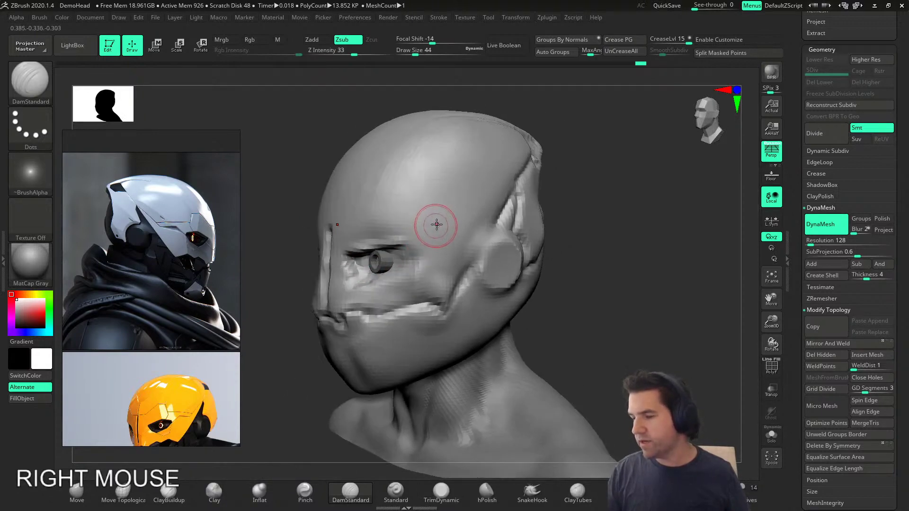
pyautogui.moveTo(418, 244); pyautogui.dragTo(416, 244)
pyautogui.moveTo(417, 244)
pyautogui.mouseDown(button='right')
pyautogui.moveTo(434, 236)
pyautogui.moveTo(413, 257)
pyautogui.moveTo(451, 240)
pyautogui.mouseUp(button='right')
pyautogui.hotkey('ctrl', 'z')
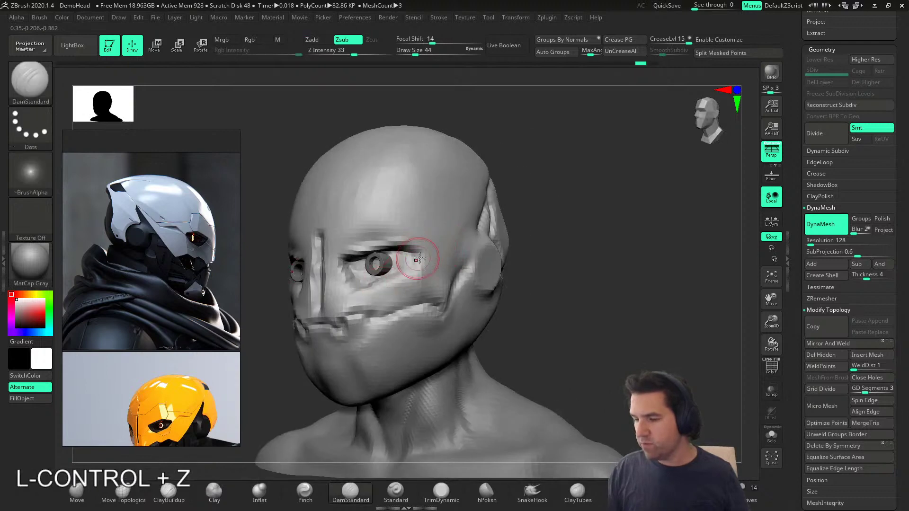
# Step: Carve the outer eye corner and the lower edge of the eye opening around the tube
pyautogui.moveTo(391, 276); pyautogui.dragTo(410, 272)
pyautogui.moveTo(410, 271); pyautogui.dragTo(421, 260, button='right')
pyautogui.moveTo(418, 259); pyautogui.dragTo(405, 270)
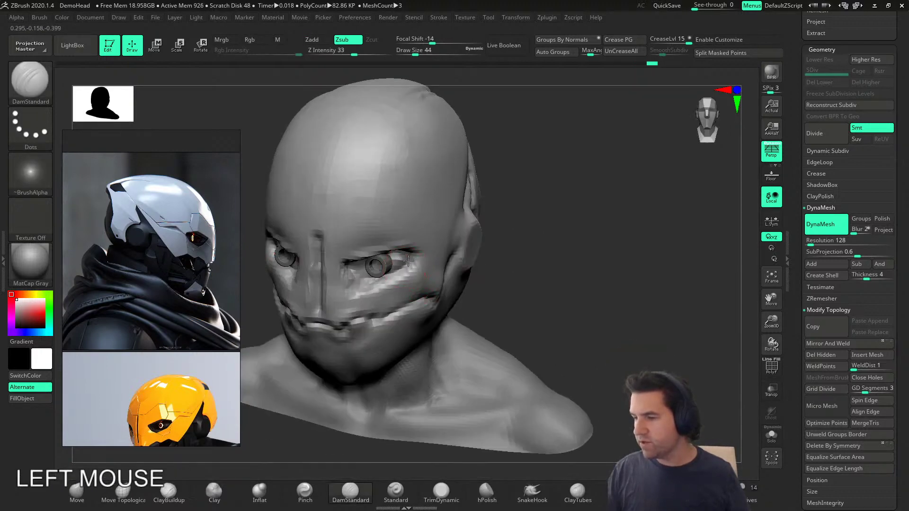
pyautogui.moveTo(421, 261); pyautogui.dragTo(403, 271, button='right')
pyautogui.keyDown('alt'); pyautogui.moveTo(404, 271); pyautogui.dragTo(412, 261); pyautogui.keyUp('alt')
pyautogui.moveTo(412, 261)
pyautogui.mouseDown(button='right')
pyautogui.moveTo(392, 264)
pyautogui.moveTo(374, 284)
pyautogui.mouseUp(button='right')
pyautogui.moveTo(374, 284); pyautogui.dragTo(376, 291)
pyautogui.keyDown('shift'); pyautogui.moveTo(390, 263); pyautogui.dragTo(514, 328, button='right'); pyautogui.keyUp('shift')
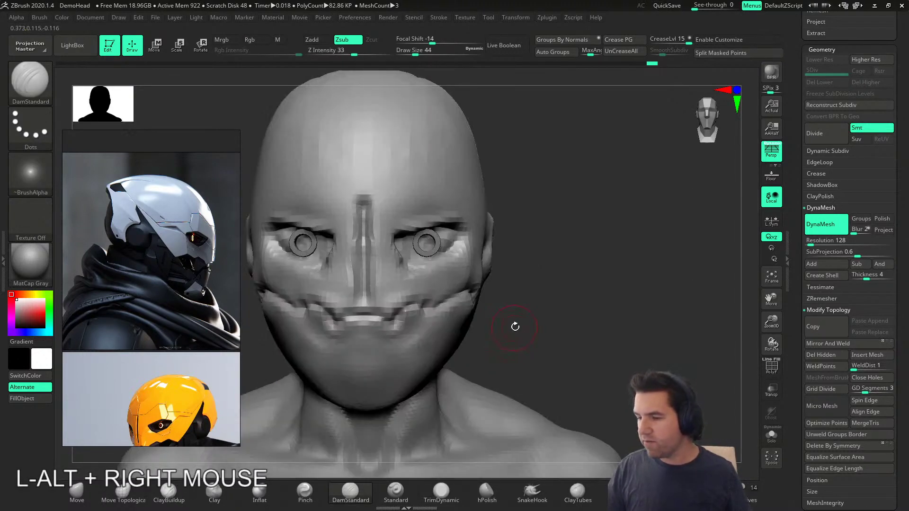
# Step: Carve the upper edge of a mouthpiece just below the mouth crease with DamStandard, undoing the unwanted trial strokes
pyautogui.moveTo(365, 343)
pyautogui.mouseDown()
pyautogui.moveTo(399, 336)
pyautogui.moveTo(366, 348)
pyautogui.moveTo(374, 347)
pyautogui.mouseUp()
pyautogui.hotkey('ctrl', 'z')
pyautogui.keyDown('ctrl'); pyautogui.click(435, 327); pyautogui.keyUp('ctrl')
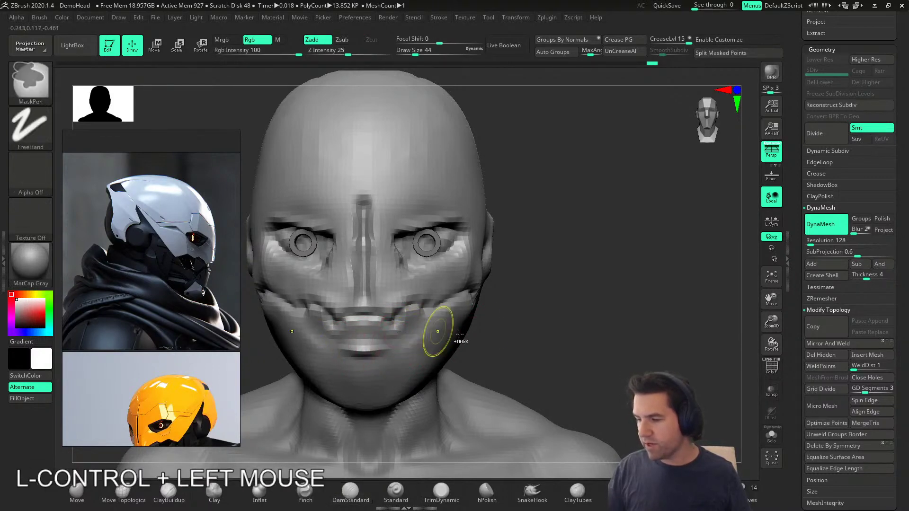
pyautogui.keyDown('alt'); pyautogui.moveTo(547, 317); pyautogui.dragTo(578, 270, button='right'); pyautogui.keyUp('alt')
pyautogui.hotkey('ctrl', 'z')
pyautogui.moveTo(398, 298)
pyautogui.mouseDown()
pyautogui.moveTo(417, 290)
pyautogui.moveTo(448, 334)
pyautogui.mouseUp()
pyautogui.moveTo(531, 308); pyautogui.dragTo(441, 290, button='right')
pyautogui.hotkey('ctrl', 'z')
pyautogui.moveTo(398, 291); pyautogui.dragTo(388, 289)
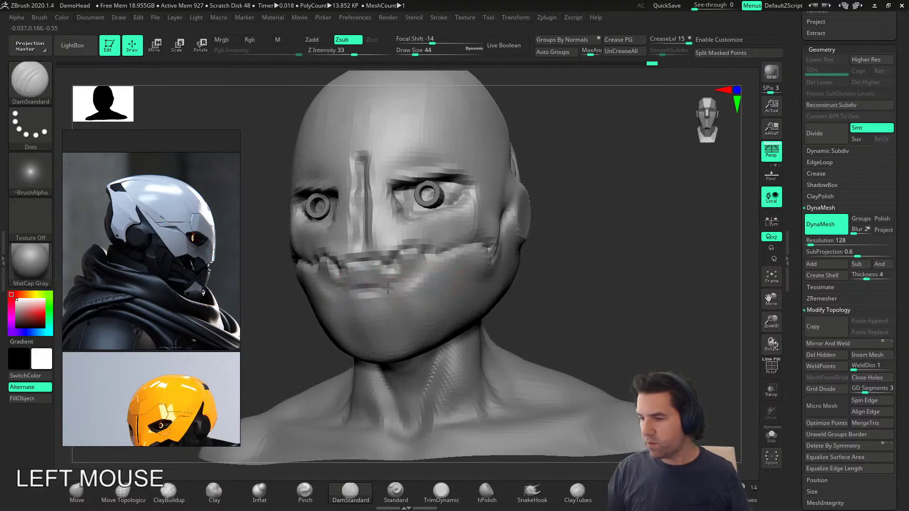
# Step: Carve the angled side edges of the mouthpiece down toward the chin
pyautogui.moveTo(412, 311); pyautogui.dragTo(414, 287, button='right')
pyautogui.moveTo(403, 328)
pyautogui.mouseDown()
pyautogui.moveTo(410, 352)
pyautogui.moveTo(384, 362)
pyautogui.mouseUp()
pyautogui.moveTo(384, 363)
pyautogui.mouseDown(button='right')
pyautogui.moveTo(385, 306)
pyautogui.moveTo(397, 331)
pyautogui.moveTo(404, 305)
pyautogui.mouseUp(button='right')
pyautogui.moveTo(407, 307); pyautogui.dragTo(436, 341)
pyautogui.moveTo(435, 340); pyautogui.dragTo(404, 323, button='right')
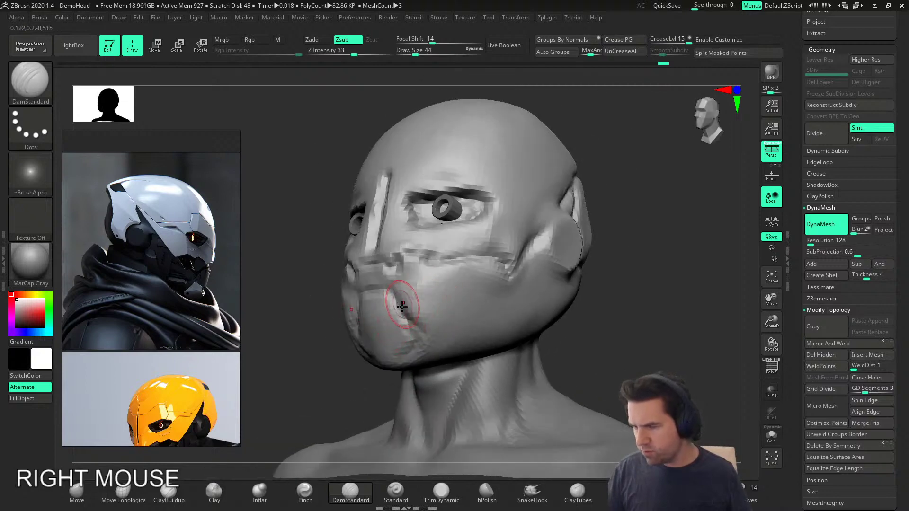
# Step: Check the mask in the reference images and carve the mouthpiece's lower edge across the chin, undoing the stray dab
pyautogui.moveTo(204, 339); pyautogui.dragTo(157, 336, button='right')
pyautogui.moveTo(157, 336); pyautogui.dragTo(183, 308, button='middle')
pyautogui.moveTo(453, 324)
pyautogui.mouseDown(button='right')
pyautogui.moveTo(385, 325)
pyautogui.moveTo(419, 330)
pyautogui.mouseUp(button='right')
pyautogui.click(424, 322)
pyautogui.hotkey('ctrl', 'z')
pyautogui.moveTo(391, 337); pyautogui.dragTo(414, 332)
pyautogui.moveTo(456, 310)
pyautogui.mouseDown(button='right')
pyautogui.moveTo(424, 320)
pyautogui.moveTo(461, 346)
pyautogui.mouseUp(button='right')
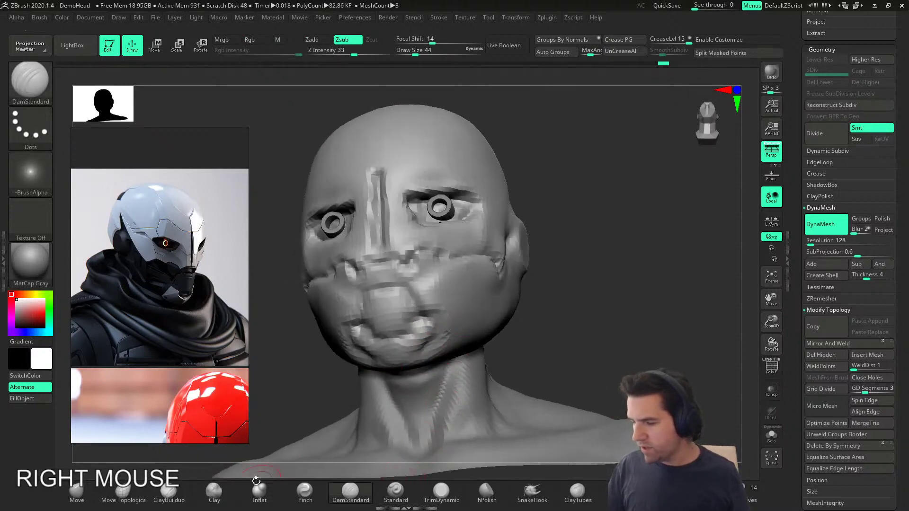
# Step: Build up the mouthpiece inside its outline with ClayTubes and flatten its surface with hPolish
pyautogui.click(577, 492)
pyautogui.moveTo(407, 344); pyautogui.dragTo(421, 310)
pyautogui.moveTo(423, 310); pyautogui.dragTo(425, 336, button='right')
pyautogui.moveTo(400, 300); pyautogui.dragTo(379, 298)
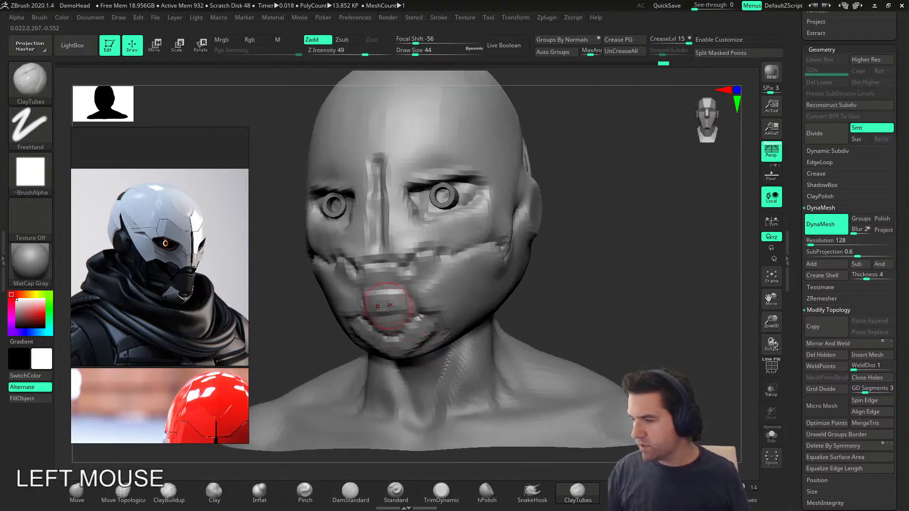
pyautogui.moveTo(428, 306); pyautogui.dragTo(395, 283, button='right')
pyautogui.click(488, 493)
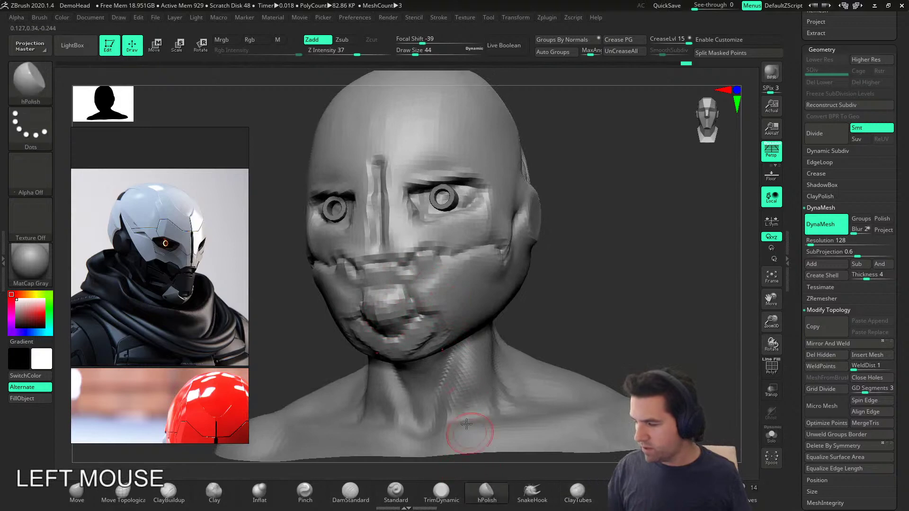
pyautogui.moveTo(385, 308); pyautogui.dragTo(380, 316)
pyautogui.moveTo(385, 313); pyautogui.dragTo(361, 316, button='right')
pyautogui.moveTo(410, 323); pyautogui.dragTo(404, 316)
pyautogui.moveTo(410, 320)
pyautogui.mouseDown(button='right')
pyautogui.moveTo(507, 313)
pyautogui.moveTo(486, 321)
pyautogui.mouseUp(button='right')
# Step: Reshape the jaw and chin with the Move brush at varying sizes to give the lower face a narrower taper
pyautogui.click(86, 498)
pyautogui.press('s')
pyautogui.moveTo(401, 409); pyautogui.dragTo(417, 408)
pyautogui.moveTo(416, 402); pyautogui.dragTo(401, 400, button='right')
pyautogui.moveTo(409, 358); pyautogui.dragTo(409, 368)
pyautogui.press('s')
pyautogui.moveTo(467, 373); pyautogui.dragTo(459, 373)
pyautogui.moveTo(487, 374); pyautogui.dragTo(449, 367, button='right')
pyautogui.moveTo(474, 364); pyautogui.dragTo(475, 359)
pyautogui.moveTo(473, 361); pyautogui.dragTo(413, 353, button='right')
pyautogui.keyDown('shift'); pyautogui.moveTo(413, 353); pyautogui.dragTo(391, 373, button='right'); pyautogui.keyUp('shift')
pyautogui.moveTo(392, 357); pyautogui.dragTo(390, 354)
pyautogui.moveTo(394, 332); pyautogui.dragTo(499, 443, button='right')
# Step: Recess the area beside the mouthpiece with inverted ClayTubes at Draw Size 29
pyautogui.click(442, 492)
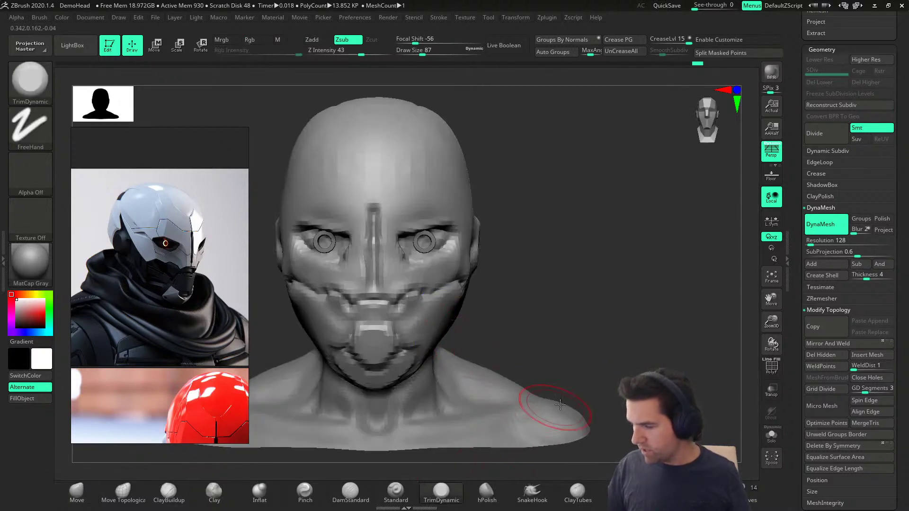
pyautogui.click(578, 492)
pyautogui.press('s')
pyautogui.moveTo(586, 403); pyautogui.dragTo(581, 402)
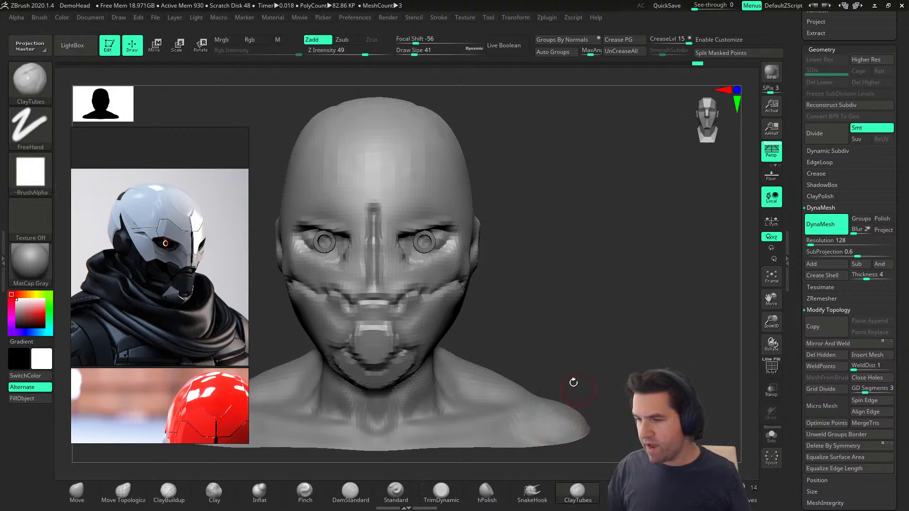
pyautogui.press('s')
pyautogui.moveTo(508, 322); pyautogui.dragTo(507, 322)
pyautogui.moveTo(396, 311)
pyautogui.keyDown('alt'); pyautogui.mouseDown()
pyautogui.moveTo(373, 308)
pyautogui.moveTo(403, 313)
pyautogui.mouseUp(); pyautogui.keyUp('alt')
pyautogui.keyDown('alt'); pyautogui.moveTo(418, 322); pyautogui.dragTo(415, 301, button='right'); pyautogui.keyUp('alt')
pyautogui.keyDown('alt'); pyautogui.moveTo(374, 313); pyautogui.dragTo(404, 310); pyautogui.keyUp('alt')
# Step: Recess the cheek below the mouth crease with inverted ClayTubes and build up the edge above it toward the ear disc
pyautogui.moveTo(420, 308)
pyautogui.mouseDown(button='right')
pyautogui.moveTo(390, 303)
pyautogui.moveTo(410, 319)
pyautogui.mouseUp(button='right')
pyautogui.keyDown('alt'); pyautogui.moveTo(424, 288); pyautogui.dragTo(408, 300); pyautogui.keyUp('alt')
pyautogui.moveTo(410, 295); pyautogui.dragTo(422, 290, button='right')
pyautogui.keyDown('alt'); pyautogui.moveTo(422, 289); pyautogui.dragTo(509, 276); pyautogui.keyUp('alt')
pyautogui.keyDown('alt'); pyautogui.moveTo(461, 297); pyautogui.dragTo(514, 279); pyautogui.keyUp('alt')
pyautogui.moveTo(450, 263)
pyautogui.mouseDown()
pyautogui.moveTo(470, 261)
pyautogui.moveTo(548, 207)
pyautogui.mouseUp()
pyautogui.keyDown('alt'); pyautogui.moveTo(523, 273); pyautogui.dragTo(542, 282); pyautogui.keyUp('alt')
pyautogui.moveTo(555, 281); pyautogui.dragTo(536, 280, button='right')
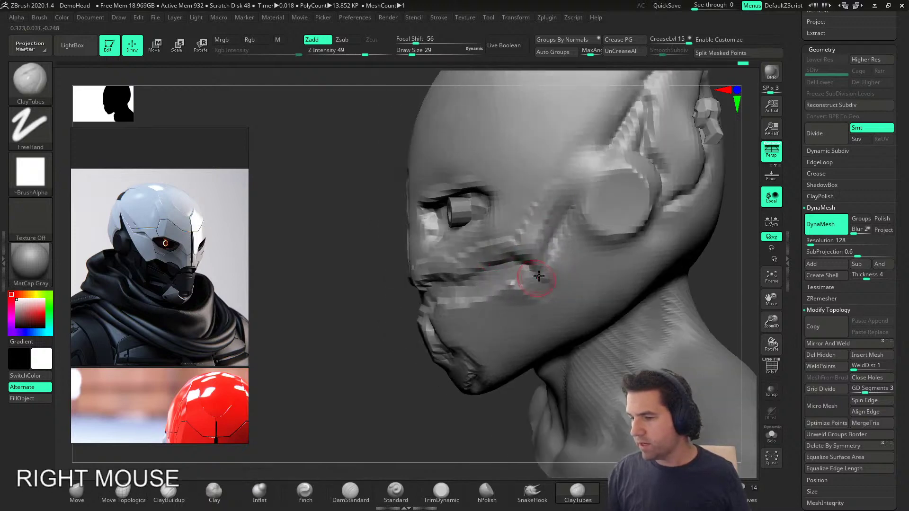
# Step: Cut a groove in front of the ear disc down to the lower cheek with inverted ClayTubes and smooth the cheek
pyautogui.keyDown('alt'); pyautogui.moveTo(568, 218); pyautogui.dragTo(552, 260); pyautogui.keyUp('alt')
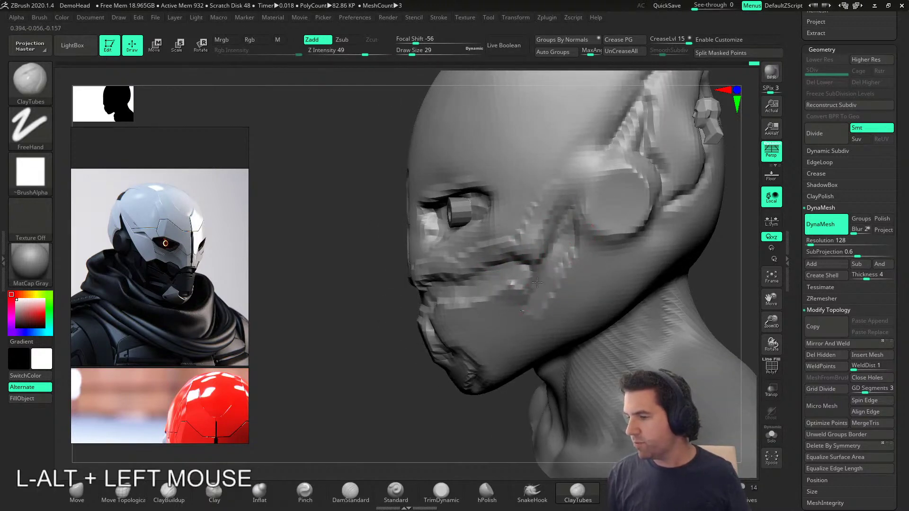
pyautogui.moveTo(552, 260); pyautogui.dragTo(540, 269, button='right')
pyautogui.keyDown('alt'); pyautogui.moveTo(540, 270); pyautogui.dragTo(512, 308); pyautogui.keyUp('alt')
pyautogui.keyDown('alt'); pyautogui.moveTo(430, 304); pyautogui.dragTo(530, 309); pyautogui.keyUp('alt')
pyautogui.moveTo(561, 298); pyautogui.dragTo(525, 299, button='right')
pyautogui.moveTo(525, 300)
pyautogui.keyDown('shift'); pyautogui.mouseDown()
pyautogui.moveTo(549, 275)
pyautogui.moveTo(463, 296)
pyautogui.mouseUp(); pyautogui.keyUp('shift')
pyautogui.moveTo(402, 284); pyautogui.dragTo(430, 260, button='right')
pyautogui.keyDown('shift'); pyautogui.moveTo(429, 260); pyautogui.dragTo(493, 249); pyautogui.keyUp('shift')
# Step: Carve a thin horizontal line across the brow above the nose strip with DamStandard at Draw Size 22
pyautogui.keyDown('ctrl'); pyautogui.moveTo(494, 251); pyautogui.dragTo(422, 404, button='right'); pyautogui.keyUp('ctrl')
pyautogui.click(351, 492)
pyautogui.press('s')
pyautogui.moveTo(433, 345); pyautogui.dragTo(428, 344)
pyautogui.keyDown('alt'); pyautogui.moveTo(435, 320); pyautogui.dragTo(423, 347, button='right'); pyautogui.keyUp('alt')
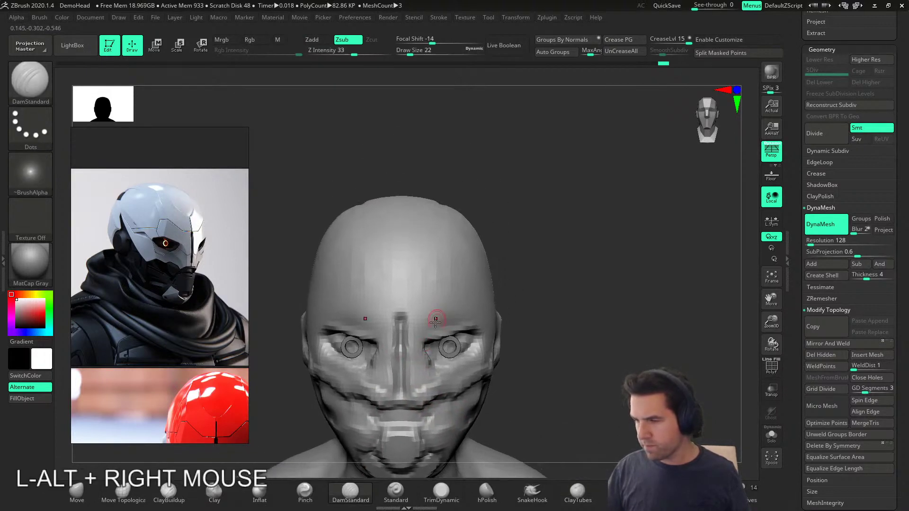
pyautogui.moveTo(400, 308); pyautogui.dragTo(432, 301)
pyautogui.moveTo(435, 308); pyautogui.dragTo(446, 290, button='right')
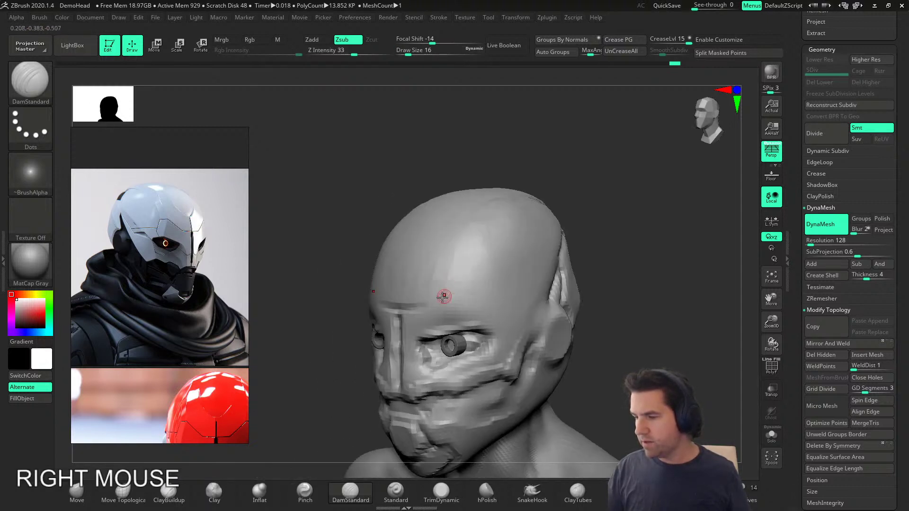
# Step: Continue the brow line as an angled panel line rising over the temple, smoothing its upper end
pyautogui.moveTo(464, 284); pyautogui.dragTo(482, 270)
pyautogui.moveTo(519, 269); pyautogui.dragTo(461, 321, button='right')
pyautogui.moveTo(462, 319); pyautogui.dragTo(458, 277)
pyautogui.keyDown('shift'); pyautogui.click(472, 269); pyautogui.keyUp('shift')
pyautogui.moveTo(473, 273)
pyautogui.mouseDown(button='right')
pyautogui.moveTo(459, 315)
pyautogui.moveTo(501, 303)
pyautogui.mouseUp(button='right')
# Step: Carve the temple panel line down to the outer eye corner with DamStandard, adjusting the brush to Draw Size 22
pyautogui.press('s')
pyautogui.moveTo(460, 316); pyautogui.dragTo(471, 316)
pyautogui.moveTo(516, 313); pyautogui.dragTo(478, 298, button='right')
pyautogui.press('s')
pyautogui.moveTo(497, 291); pyautogui.dragTo(489, 291)
pyautogui.moveTo(483, 310)
pyautogui.mouseDown(button='right')
pyautogui.moveTo(505, 317)
pyautogui.moveTo(473, 342)
pyautogui.mouseUp(button='right')
pyautogui.press('s')
pyautogui.moveTo(463, 342); pyautogui.dragTo(460, 342)
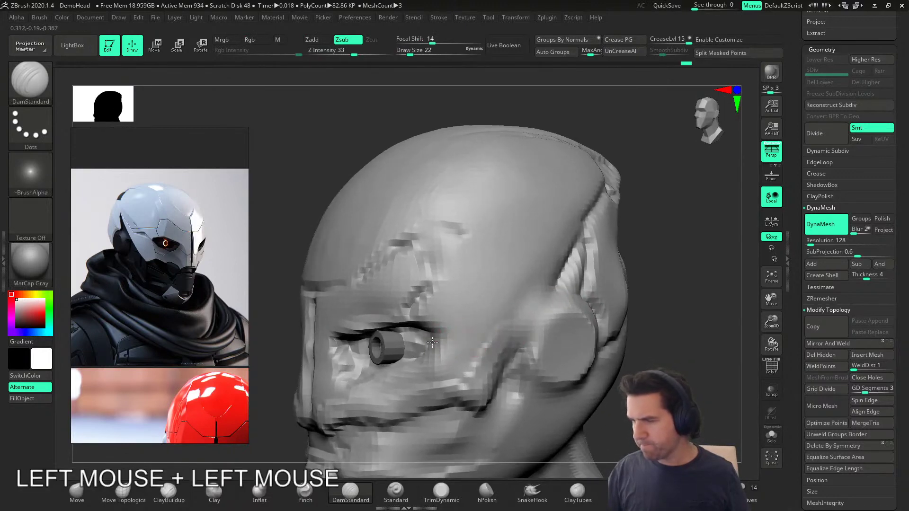
pyautogui.moveTo(500, 313)
pyautogui.keyDown('shift'); pyautogui.mouseDown(button='right')
pyautogui.moveTo(613, 302)
pyautogui.moveTo(501, 289)
pyautogui.moveTo(497, 303)
pyautogui.moveTo(516, 344)
pyautogui.mouseUp(button='right'); pyautogui.keyUp('shift')
pyautogui.moveTo(464, 327); pyautogui.dragTo(458, 315)
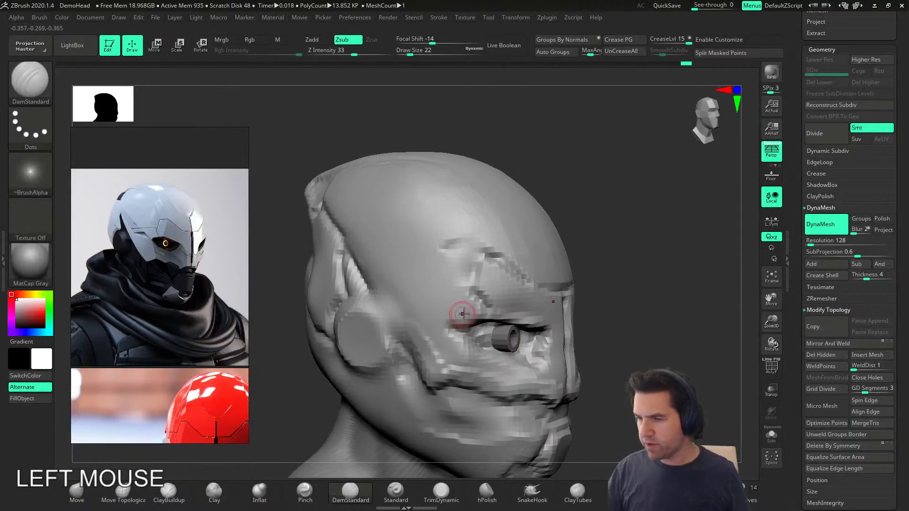
pyautogui.moveTo(458, 314); pyautogui.dragTo(469, 327, button='right')
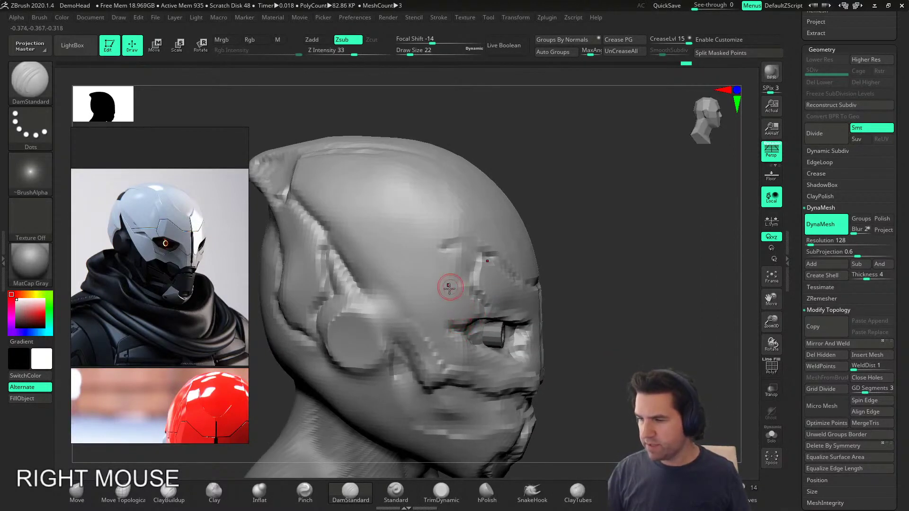
# Step: Carve a long diagonal panel line from the rear fin past the ear disc to the cheek corner
pyautogui.moveTo(338, 254); pyautogui.dragTo(333, 242)
pyautogui.moveTo(351, 280); pyautogui.dragTo(409, 372)
pyautogui.moveTo(360, 298); pyautogui.dragTo(429, 384)
pyautogui.moveTo(295, 193); pyautogui.dragTo(350, 289)
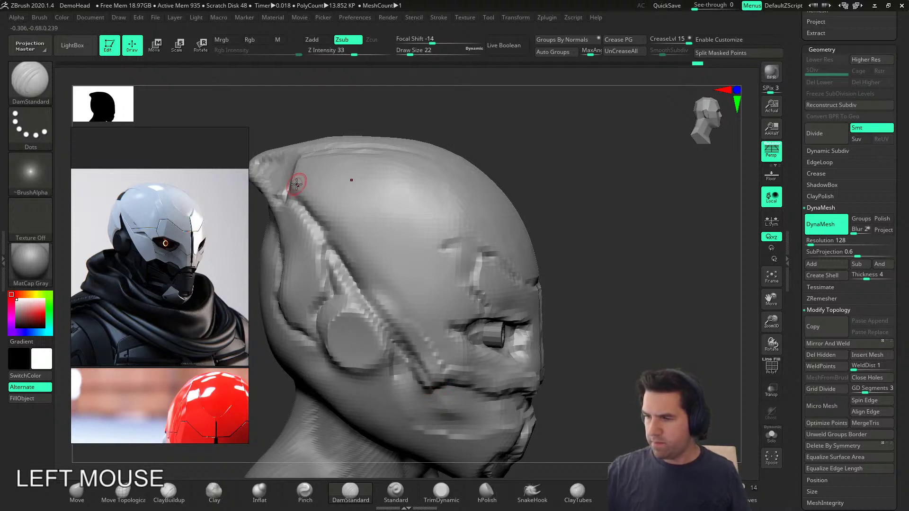
pyautogui.moveTo(294, 188); pyautogui.dragTo(316, 218)
# Step: Carve a second diagonal line stepping forward to the eye corner and a horizontal line across the temple above it
pyautogui.moveTo(298, 184)
pyautogui.mouseDown()
pyautogui.moveTo(380, 286)
pyautogui.moveTo(427, 299)
pyautogui.mouseUp()
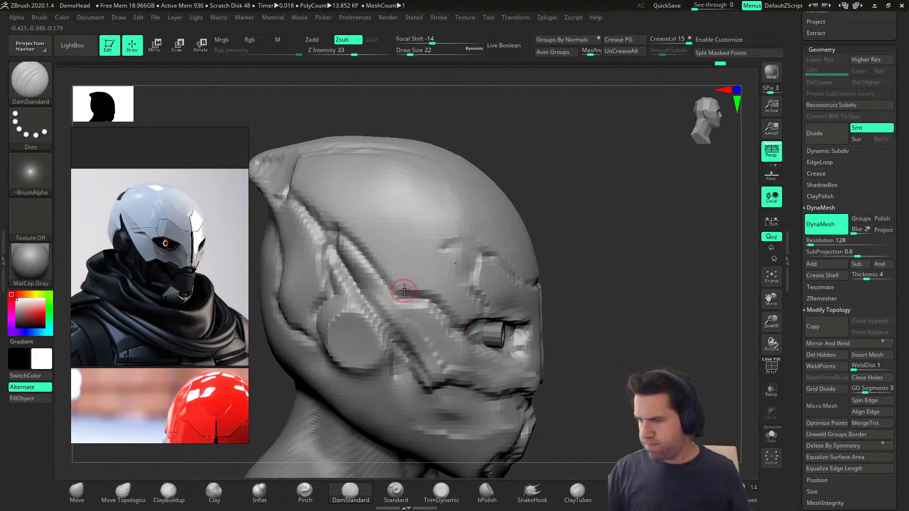
pyautogui.moveTo(385, 275); pyautogui.dragTo(494, 276)
pyautogui.moveTo(414, 277); pyautogui.dragTo(437, 278)
# Step: Carve the jaw panel line from the mouthpiece back along the cheek and up toward the ear disc
pyautogui.moveTo(672, 312)
pyautogui.mouseDown(button='right')
pyautogui.moveTo(633, 325)
pyautogui.moveTo(530, 313)
pyautogui.mouseUp(button='right')
pyautogui.moveTo(530, 313)
pyautogui.keyDown('alt'); pyautogui.mouseDown(button='right')
pyautogui.moveTo(610, 293)
pyautogui.moveTo(478, 273)
pyautogui.moveTo(589, 287)
pyautogui.mouseUp(button='right'); pyautogui.keyUp('alt')
pyautogui.keyDown('alt'); pyautogui.moveTo(589, 287); pyautogui.dragTo(566, 298, button='right'); pyautogui.keyUp('alt')
pyautogui.keyDown('alt'); pyautogui.moveTo(566, 298); pyautogui.dragTo(548, 313, button='right'); pyautogui.keyUp('alt')
pyautogui.moveTo(549, 312)
pyautogui.mouseDown()
pyautogui.moveTo(526, 340)
pyautogui.moveTo(445, 322)
pyautogui.moveTo(507, 347)
pyautogui.mouseUp()
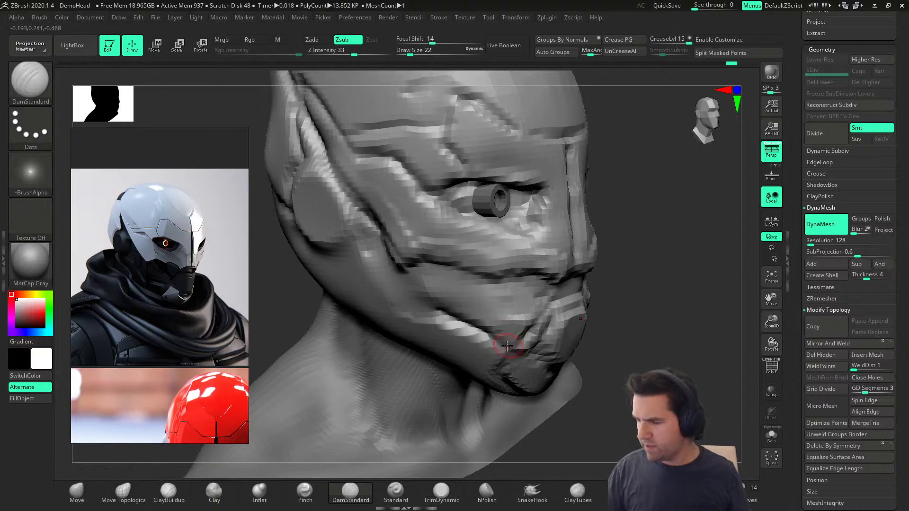
pyautogui.moveTo(507, 347); pyautogui.dragTo(519, 334, button='right')
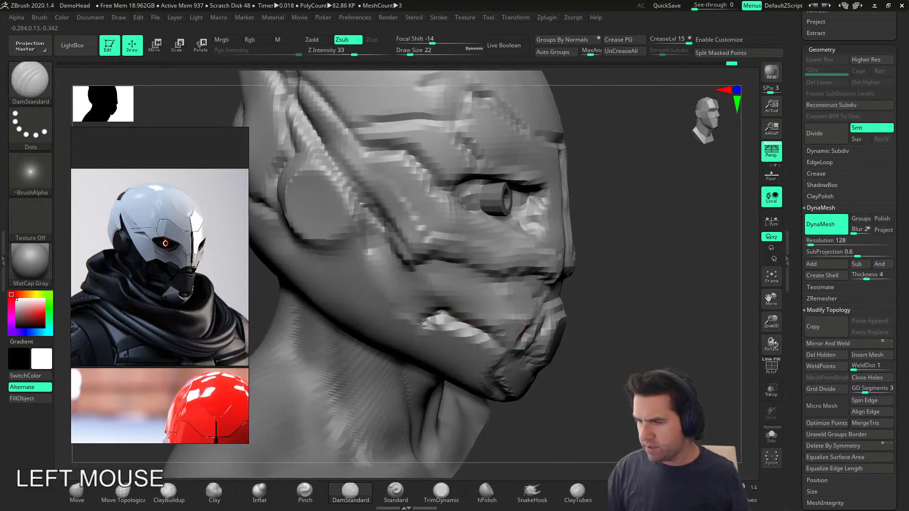
pyautogui.moveTo(410, 322); pyautogui.dragTo(372, 260)
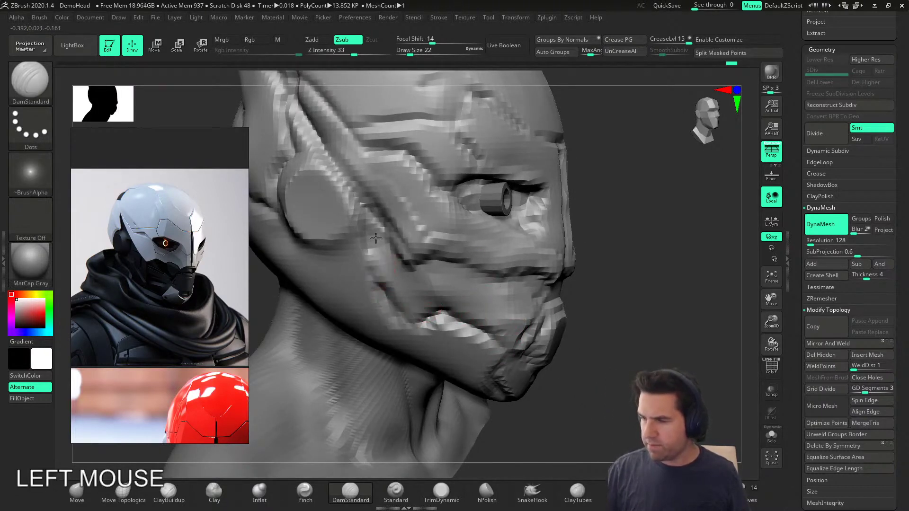
# Step: Carve the panel line beneath the ear disc and a line down to the jaw edge and back along the jaw
pyautogui.keyDown('alt'); pyautogui.moveTo(382, 273); pyautogui.dragTo(410, 273, button='right'); pyautogui.keyUp('alt')
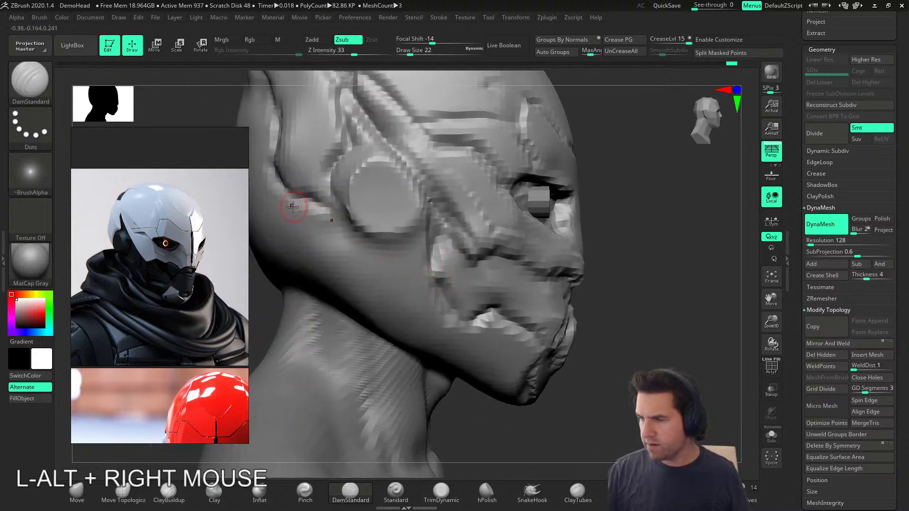
pyautogui.moveTo(295, 206); pyautogui.dragTo(414, 254)
pyautogui.keyDown('alt'); pyautogui.moveTo(421, 339); pyautogui.dragTo(427, 276, button='right'); pyautogui.keyUp('alt')
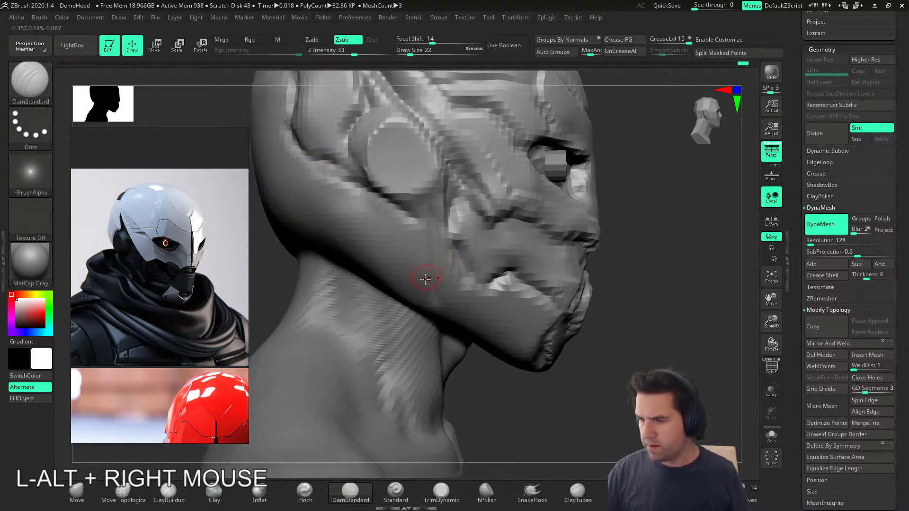
pyautogui.moveTo(436, 298); pyautogui.dragTo(300, 222)
# Step: Deepen the groove behind the ear disc and carve a line up the rear edge of the side panel
pyautogui.moveTo(301, 219); pyautogui.dragTo(379, 334, button='right')
pyautogui.moveTo(422, 311)
pyautogui.keyDown('shift'); pyautogui.mouseDown(button='right')
pyautogui.moveTo(389, 326)
pyautogui.moveTo(406, 355)
pyautogui.moveTo(400, 296)
pyautogui.mouseUp(button='right'); pyautogui.keyUp('shift')
pyautogui.moveTo(400, 296); pyautogui.dragTo(387, 300)
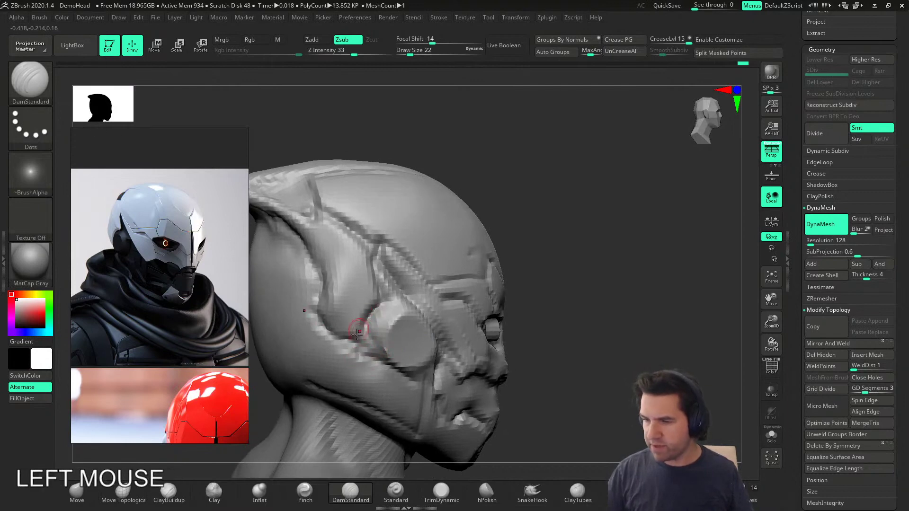
pyautogui.moveTo(357, 361); pyautogui.dragTo(309, 256)
# Step: Smooth the rear panel edge, check the reference images and carve a vertical crease down the back of the head
pyautogui.moveTo(309, 306)
pyautogui.mouseDown(button='right')
pyautogui.moveTo(352, 303)
pyautogui.moveTo(436, 339)
pyautogui.mouseUp(button='right')
pyautogui.moveTo(435, 338)
pyautogui.mouseDown(button='right')
pyautogui.moveTo(399, 359)
pyautogui.moveTo(390, 345)
pyautogui.mouseUp(button='right')
pyautogui.moveTo(369, 245); pyautogui.dragTo(389, 268, button='right')
pyautogui.keyDown('shift'); pyautogui.moveTo(390, 268); pyautogui.dragTo(387, 239); pyautogui.keyUp('shift')
pyautogui.moveTo(164, 319); pyautogui.dragTo(492, 293, button='middle')
pyautogui.moveTo(425, 299); pyautogui.dragTo(469, 296, button='right')
pyautogui.moveTo(297, 249); pyautogui.dragTo(298, 248)
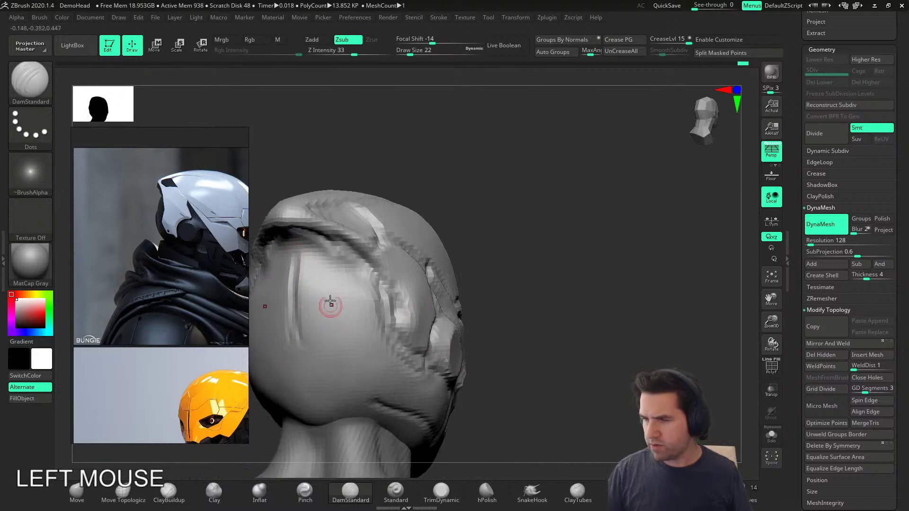
# Step: Carve panel lines across the lower back of the head and a short line from the rear panel to the jaw
pyautogui.keyDown('alt'); pyautogui.moveTo(351, 358); pyautogui.dragTo(400, 286, button='right'); pyautogui.keyUp('alt')
pyautogui.moveTo(349, 338)
pyautogui.mouseDown()
pyautogui.moveTo(373, 329)
pyautogui.moveTo(426, 339)
pyautogui.moveTo(406, 338)
pyautogui.mouseUp()
pyautogui.moveTo(350, 331); pyautogui.dragTo(417, 330, button='right')
pyautogui.moveTo(400, 331); pyautogui.dragTo(424, 331)
pyautogui.moveTo(424, 331)
pyautogui.mouseDown(button='right')
pyautogui.moveTo(406, 341)
pyautogui.moveTo(327, 338)
pyautogui.mouseUp(button='right')
pyautogui.moveTo(398, 300); pyautogui.dragTo(377, 321)
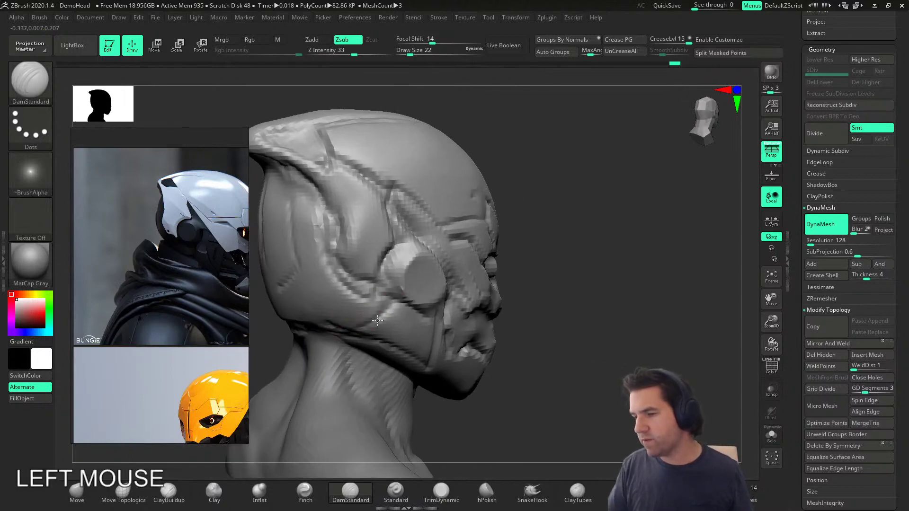
pyautogui.moveTo(376, 322); pyautogui.dragTo(367, 300, button='right')
pyautogui.click(332, 233)
# Step: Check the front view of the helmet references and extend the centre line up the forehead
pyautogui.moveTo(617, 357); pyautogui.dragTo(564, 333, button='right')
pyautogui.moveTo(214, 335); pyautogui.dragTo(181, 333, button='right')
pyautogui.moveTo(182, 331); pyautogui.dragTo(76, 328, button='middle')
pyautogui.moveTo(507, 273)
pyautogui.mouseDown(button='right')
pyautogui.moveTo(552, 271)
pyautogui.moveTo(543, 284)
pyautogui.moveTo(513, 268)
pyautogui.mouseUp(button='right')
pyautogui.moveTo(170, 312); pyautogui.dragTo(71, 328, button='middle')
pyautogui.moveTo(178, 329); pyautogui.dragTo(47, 322, button='middle')
pyautogui.moveTo(619, 293); pyautogui.dragTo(610, 293)
pyautogui.keyDown('alt'); pyautogui.moveTo(609, 293); pyautogui.dragTo(503, 302, button='right'); pyautogui.keyUp('alt')
pyautogui.moveTo(399, 349); pyautogui.dragTo(399, 344)
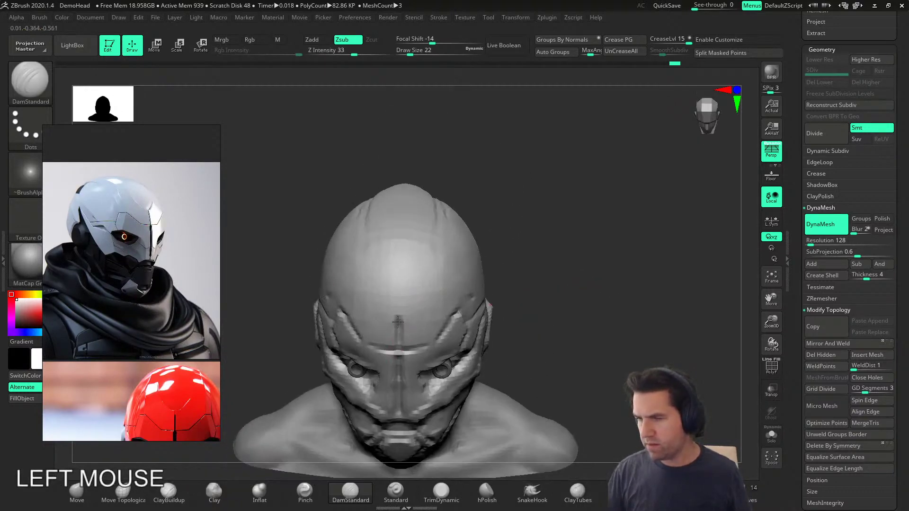
# Step: Carve a symmetrical V-shaped panel line from the top of the centre line up over the crown
pyautogui.moveTo(426, 299)
pyautogui.mouseDown()
pyautogui.moveTo(437, 263)
pyautogui.moveTo(436, 272)
pyautogui.mouseUp()
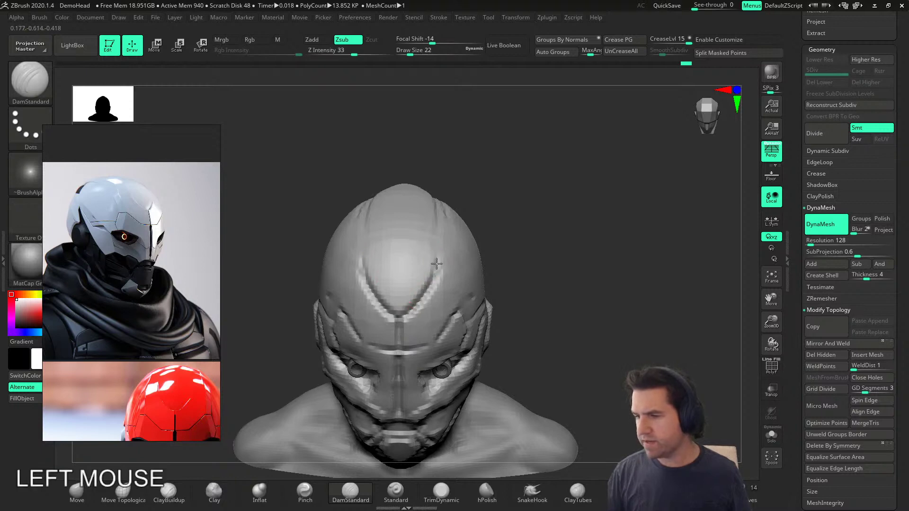
pyautogui.moveTo(467, 251); pyautogui.dragTo(436, 279, button='right')
pyautogui.moveTo(430, 277); pyautogui.dragTo(436, 233)
# Step: Raise a ridge from above the brow back along the side of the crown with inverted DamStandard strokes
pyautogui.moveTo(462, 226)
pyautogui.mouseDown(button='right')
pyautogui.moveTo(432, 313)
pyautogui.moveTo(458, 248)
pyautogui.moveTo(474, 246)
pyautogui.mouseUp(button='right')
pyautogui.moveTo(492, 294)
pyautogui.keyDown('alt'); pyautogui.mouseDown(button='right')
pyautogui.moveTo(471, 310)
pyautogui.moveTo(497, 284)
pyautogui.mouseUp(button='right'); pyautogui.keyUp('alt')
pyautogui.moveTo(497, 284)
pyautogui.mouseDown(button='right')
pyautogui.moveTo(451, 285)
pyautogui.moveTo(424, 263)
pyautogui.moveTo(416, 274)
pyautogui.mouseUp(button='right')
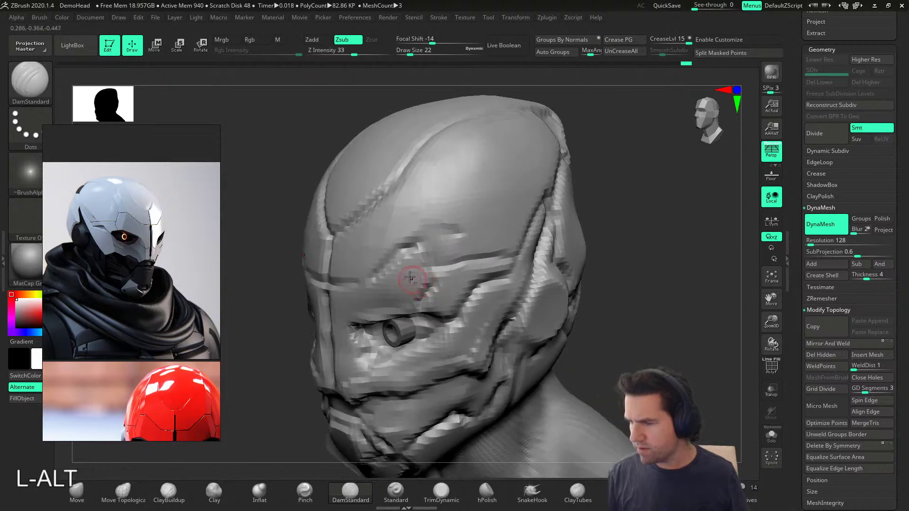
pyautogui.keyDown('alt'); pyautogui.moveTo(401, 288); pyautogui.dragTo(411, 199); pyautogui.keyUp('alt')
pyautogui.moveTo(402, 242)
pyautogui.keyDown('alt'); pyautogui.mouseDown()
pyautogui.moveTo(455, 167)
pyautogui.moveTo(473, 161)
pyautogui.mouseUp(); pyautogui.keyUp('alt')
pyautogui.moveTo(492, 190)
pyautogui.mouseDown(button='right')
pyautogui.moveTo(460, 253)
pyautogui.moveTo(413, 283)
pyautogui.mouseUp(button='right')
pyautogui.keyDown('alt'); pyautogui.moveTo(410, 243); pyautogui.dragTo(512, 170); pyautogui.keyUp('alt')
pyautogui.keyDown('alt'); pyautogui.moveTo(434, 223); pyautogui.dragTo(492, 185); pyautogui.keyUp('alt')
# Step: Remesh the head with DynaMesh and polish the ridge along the side of the crown with hPolish
pyautogui.moveTo(457, 236); pyautogui.dragTo(515, 411, button='right')
pyautogui.keyDown('ctrl'); pyautogui.moveTo(548, 337); pyautogui.dragTo(613, 386); pyautogui.keyUp('ctrl')
pyautogui.moveTo(599, 398); pyautogui.dragTo(532, 362, button='right')
pyautogui.keyDown('alt'); pyautogui.moveTo(533, 362); pyautogui.dragTo(551, 306, button='right'); pyautogui.keyUp('alt')
pyautogui.click(487, 490)
pyautogui.moveTo(558, 417)
pyautogui.mouseDown(button='right')
pyautogui.moveTo(538, 315)
pyautogui.moveTo(431, 254)
pyautogui.mouseUp(button='right')
pyautogui.moveTo(430, 254); pyautogui.dragTo(473, 149)
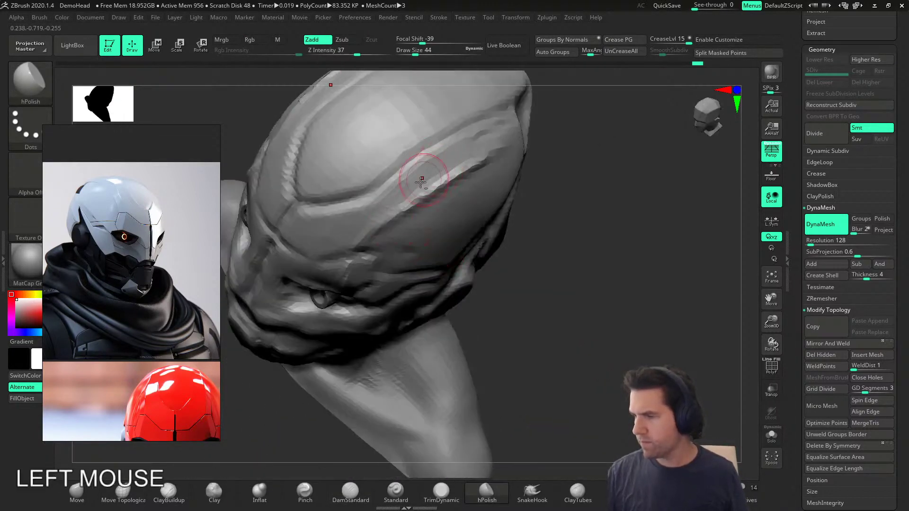
pyautogui.keyDown('alt'); pyautogui.moveTo(429, 177); pyautogui.dragTo(494, 151); pyautogui.keyUp('alt')
# Step: Flatten the planes along the crown's side ridge with inverted TrimDynamic strokes and smooth the surface
pyautogui.click(441, 492)
pyautogui.moveTo(443, 173)
pyautogui.keyDown('alt'); pyautogui.mouseDown()
pyautogui.moveTo(484, 146)
pyautogui.moveTo(386, 231)
pyautogui.mouseUp(); pyautogui.keyUp('alt')
pyautogui.moveTo(407, 213)
pyautogui.mouseDown(button='right')
pyautogui.moveTo(426, 185)
pyautogui.moveTo(421, 163)
pyautogui.mouseUp(button='right')
pyautogui.keyDown('alt'); pyautogui.moveTo(504, 175); pyautogui.dragTo(525, 130); pyautogui.keyUp('alt')
pyautogui.moveTo(511, 180); pyautogui.dragTo(478, 154, button='right')
pyautogui.keyDown('shift'); pyautogui.moveTo(513, 156); pyautogui.dragTo(465, 182); pyautogui.keyUp('shift')
pyautogui.moveTo(378, 160); pyautogui.dragTo(432, 140, button='right')
pyautogui.moveTo(417, 232)
pyautogui.mouseDown(button='right')
pyautogui.moveTo(440, 250)
pyautogui.moveTo(426, 348)
pyautogui.moveTo(489, 359)
pyautogui.mouseUp(button='right')
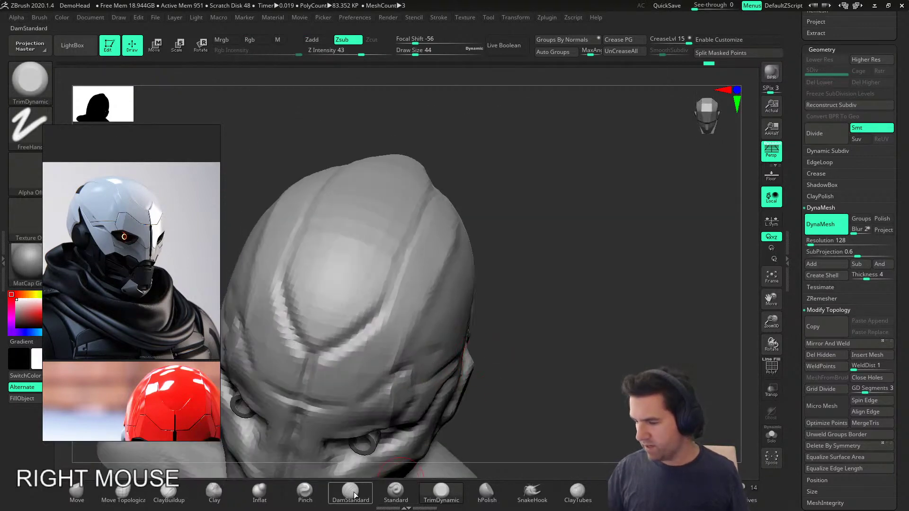
# Step: Carve down the forehead around the V-shaped line with inverted ClayTubes strokes and smooth the crown panel
pyautogui.click(578, 493)
pyautogui.moveTo(371, 282)
pyautogui.keyDown('alt'); pyautogui.mouseDown()
pyautogui.moveTo(346, 310)
pyautogui.moveTo(304, 315)
pyautogui.moveTo(384, 238)
pyautogui.moveTo(329, 322)
pyautogui.moveTo(399, 240)
pyautogui.moveTo(375, 208)
pyautogui.moveTo(343, 266)
pyautogui.mouseUp(); pyautogui.keyUp('alt')
pyautogui.moveTo(338, 284)
pyautogui.keyDown('shift'); pyautogui.mouseDown()
pyautogui.moveTo(327, 320)
pyautogui.moveTo(372, 203)
pyautogui.mouseUp(); pyautogui.keyUp('shift')
pyautogui.moveTo(371, 203); pyautogui.dragTo(415, 270, button='right')
pyautogui.keyDown('shift'); pyautogui.moveTo(416, 269); pyautogui.dragTo(350, 249); pyautogui.keyUp('shift')
pyautogui.moveTo(399, 264)
pyautogui.mouseDown(button='right')
pyautogui.moveTo(426, 284)
pyautogui.moveTo(478, 251)
pyautogui.moveTo(521, 353)
pyautogui.moveTo(488, 342)
pyautogui.mouseUp(button='right')
pyautogui.keyDown('alt'); pyautogui.moveTo(468, 377); pyautogui.dragTo(457, 321, button='right'); pyautogui.keyUp('alt')
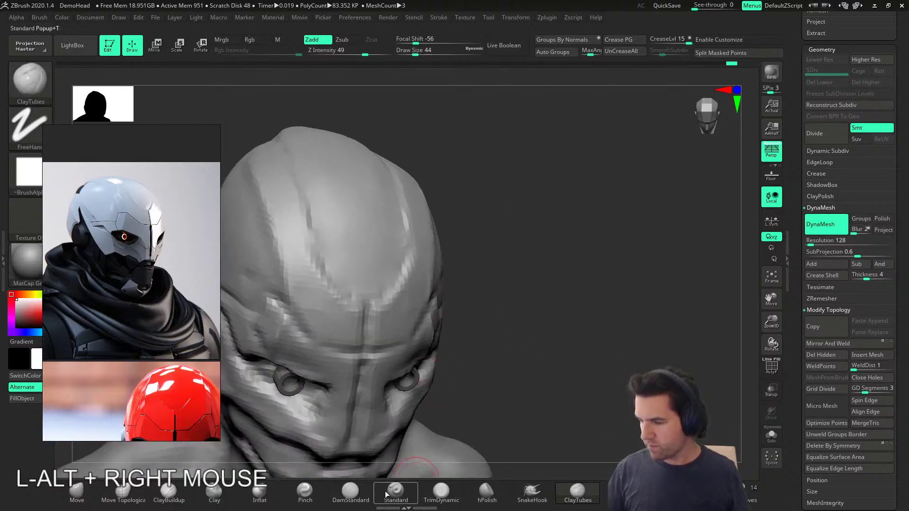
# Step: Recut the V-shaped forehead line with DamStandard at draw size 29 and smooth along the crown line
pyautogui.click(352, 493)
pyautogui.press('s')
pyautogui.moveTo(467, 410); pyautogui.dragTo(464, 407)
pyautogui.moveTo(371, 306); pyautogui.dragTo(394, 285, button='right')
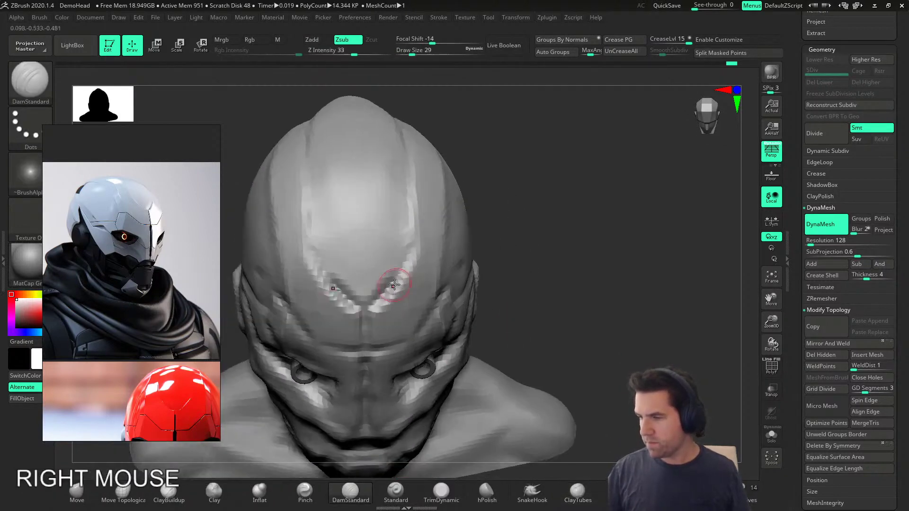
pyautogui.moveTo(400, 281)
pyautogui.mouseDown()
pyautogui.moveTo(402, 203)
pyautogui.moveTo(414, 253)
pyautogui.moveTo(388, 298)
pyautogui.mouseUp()
pyautogui.moveTo(311, 215)
pyautogui.keyDown('shift'); pyautogui.mouseDown()
pyautogui.moveTo(344, 278)
pyautogui.moveTo(315, 214)
pyautogui.mouseUp(); pyautogui.keyUp('shift')
# Step: Cut a small detail at the inner corners of the eyes with DamStandard at draw size 18
pyautogui.moveTo(505, 195)
pyautogui.keyDown('ctrl'); pyautogui.mouseDown(button='right')
pyautogui.moveTo(517, 300)
pyautogui.moveTo(524, 227)
pyautogui.moveTo(528, 325)
pyautogui.moveTo(509, 320)
pyautogui.moveTo(533, 260)
pyautogui.mouseUp(button='right'); pyautogui.keyUp('ctrl')
pyautogui.moveTo(541, 308); pyautogui.dragTo(529, 313, button='right')
pyautogui.press('s')
pyautogui.moveTo(548, 322); pyautogui.dragTo(546, 323)
pyautogui.moveTo(545, 323); pyautogui.dragTo(523, 303, button='right')
pyautogui.moveTo(381, 278); pyautogui.dragTo(382, 272)
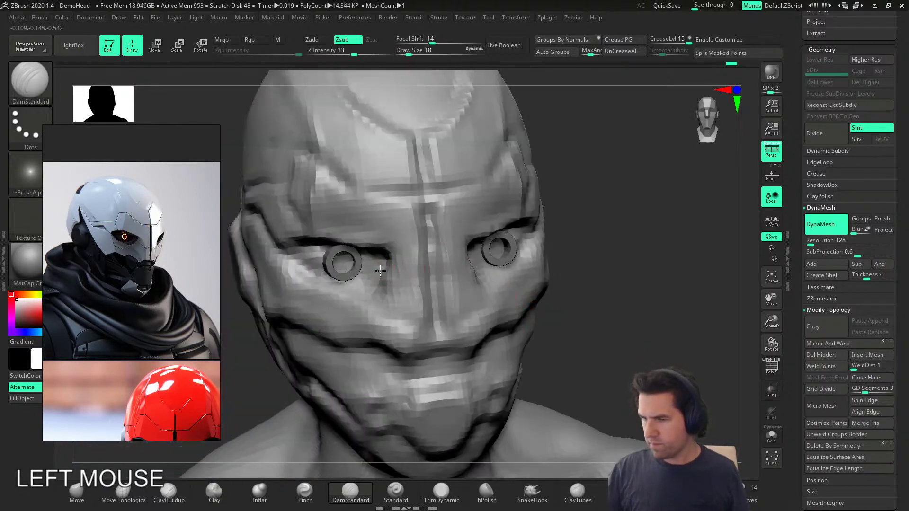
pyautogui.keyDown('alt'); pyautogui.moveTo(511, 279); pyautogui.dragTo(548, 294, button='right'); pyautogui.keyUp('alt')
pyautogui.keyDown('ctrl'); pyautogui.click(607, 276); pyautogui.keyUp('ctrl')
pyautogui.keyDown('shift'); pyautogui.moveTo(607, 276); pyautogui.dragTo(623, 282, button='right'); pyautogui.keyUp('shift')
# Step: Save the project to the Desktop as exoHead_01_block
pyautogui.hotkey('ctrl', 's')
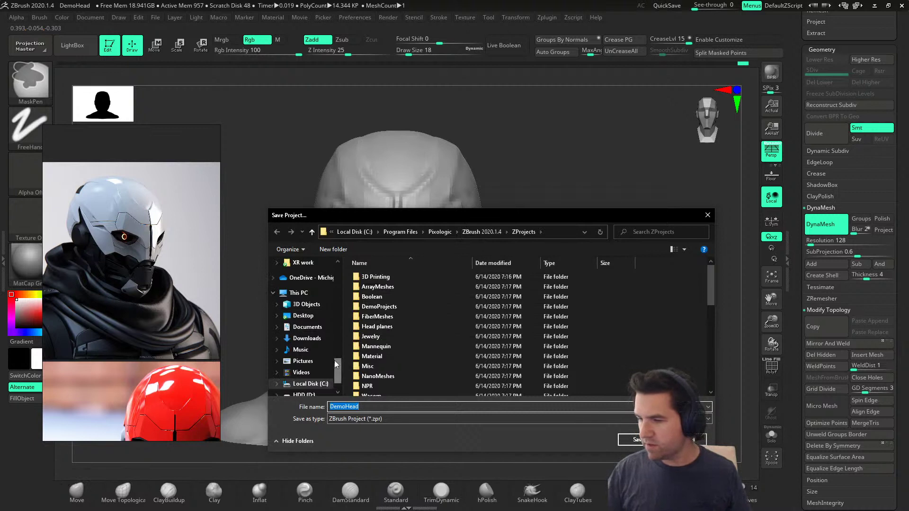
pyautogui.click(313, 315)
pyautogui.doubleClick(374, 407)
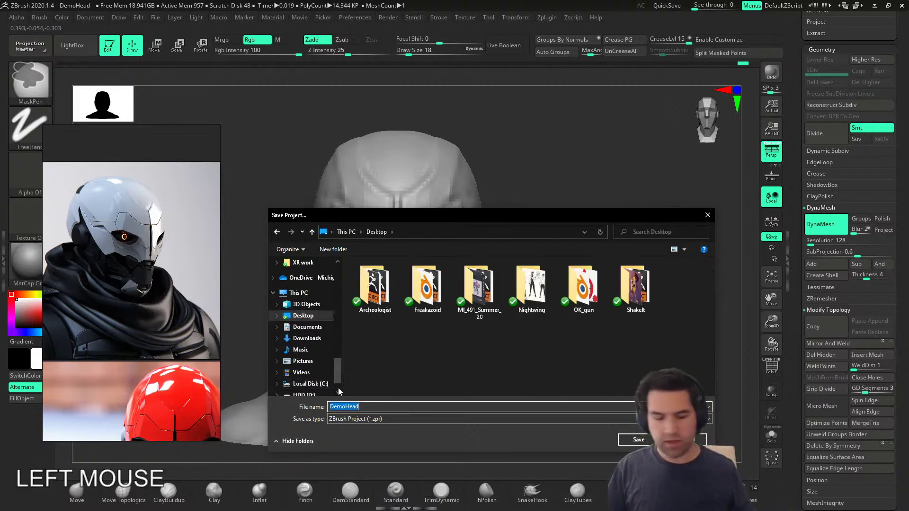
pyautogui.write('exoHead')
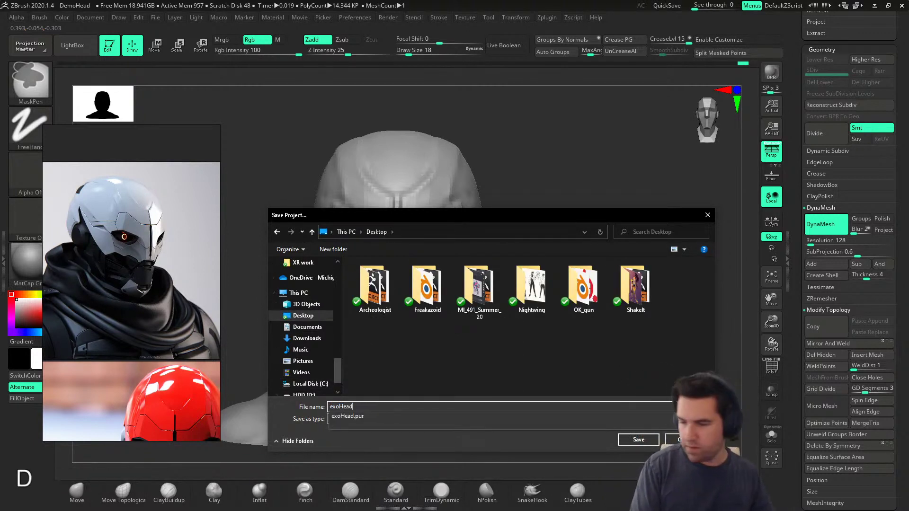
pyautogui.write('_Bl')
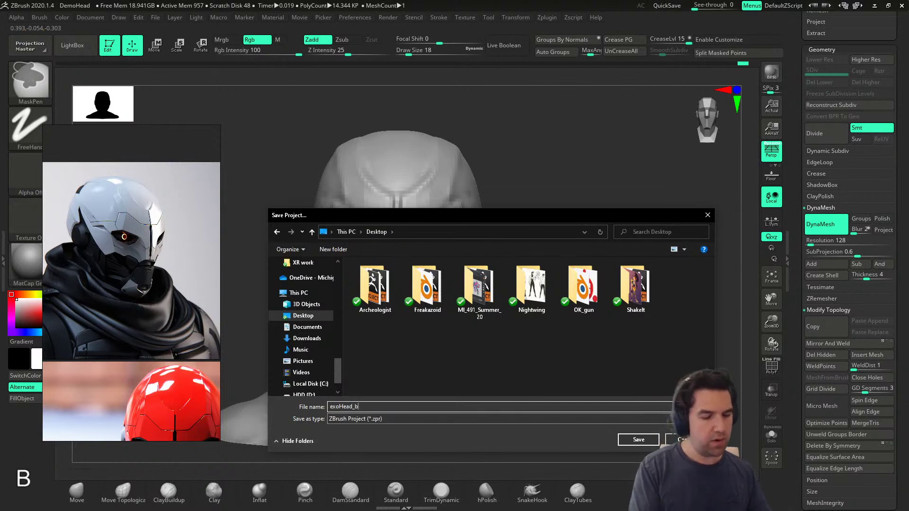
pyautogui.press('BackSpace')
pyautogui.press('BackSpace')
pyautogui.press('BackSpace')
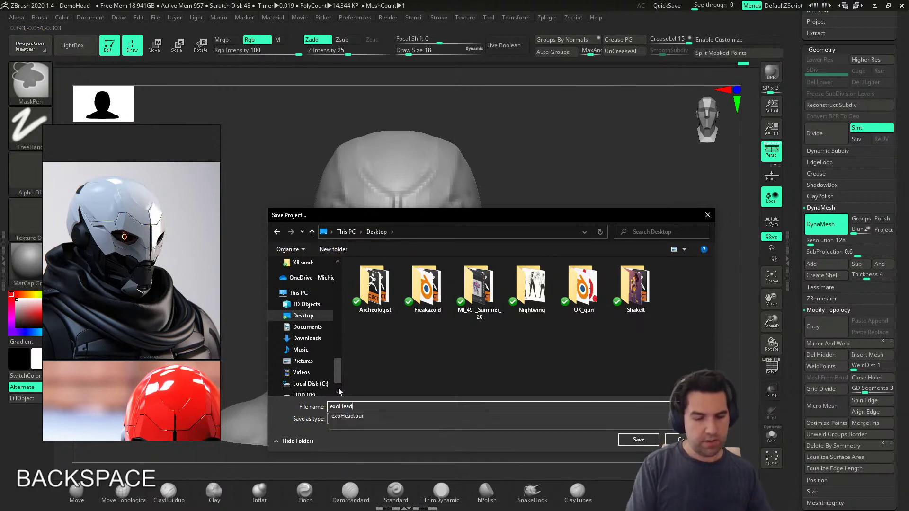
pyautogui.write('_01_block')
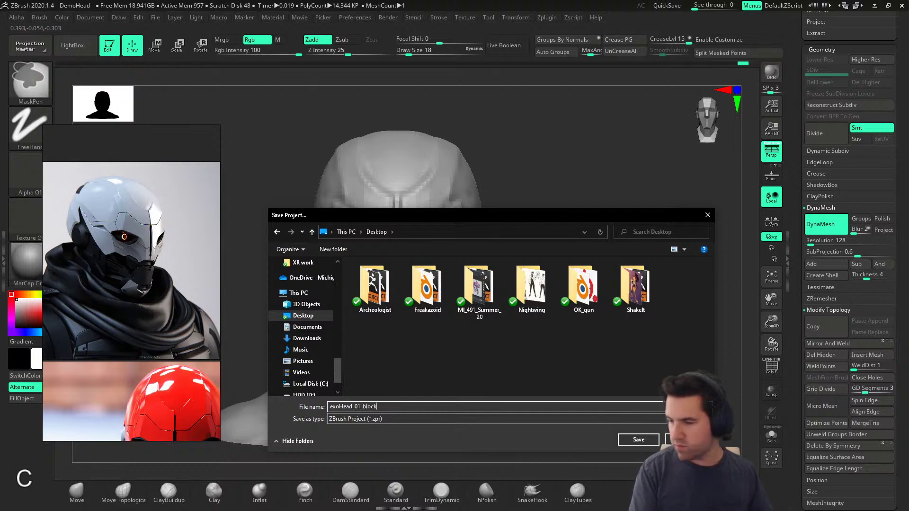
pyautogui.press('Return')
# Step: Reshape the sides of the helmet with the Move brush at draw size 197, following the front reference
pyautogui.moveTo(584, 314); pyautogui.dragTo(559, 314, button='right')
pyautogui.moveTo(167, 356); pyautogui.dragTo(161, 316, button='middle')
pyautogui.click(78, 491)
pyautogui.press('s')
pyautogui.moveTo(502, 313); pyautogui.dragTo(511, 314)
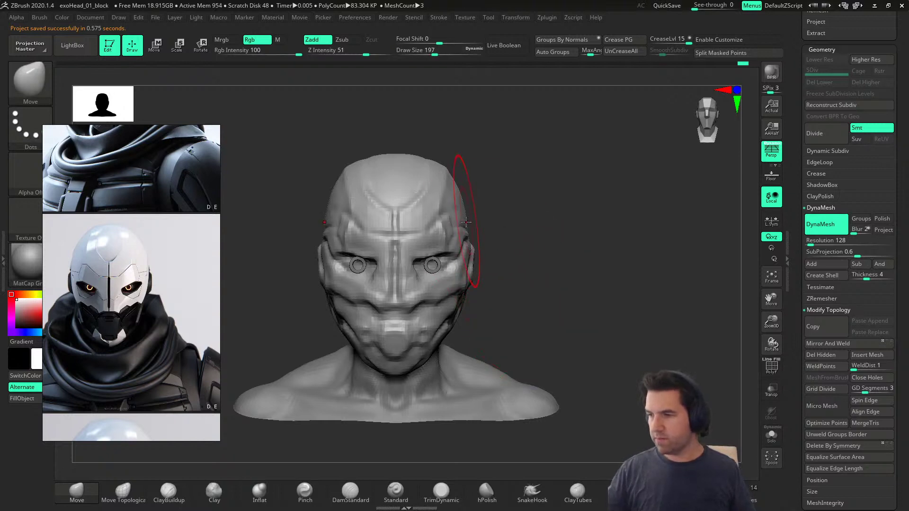
pyautogui.moveTo(464, 223); pyautogui.dragTo(467, 223)
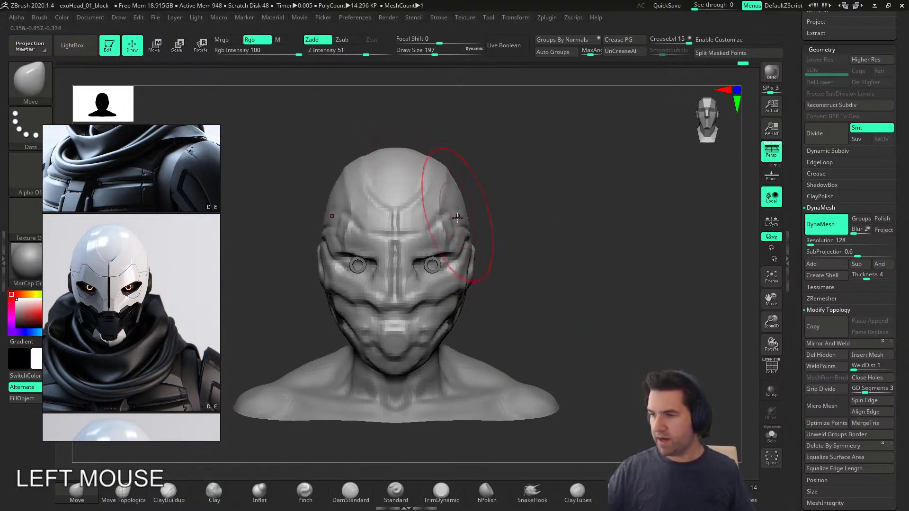
pyautogui.moveTo(466, 281); pyautogui.dragTo(494, 292)
# Step: Nudge the surface below the inner corners of the eyes with the Move brush at draw size 90
pyautogui.press('s')
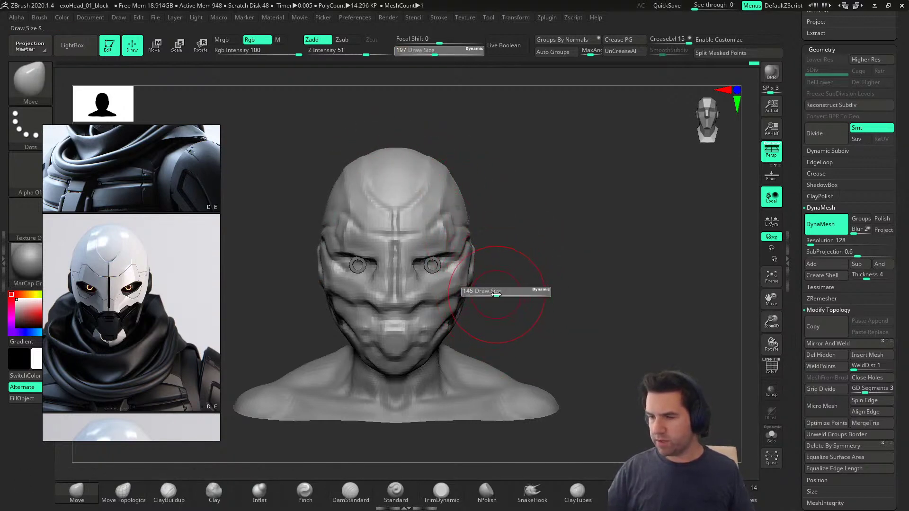
pyautogui.press('s')
pyautogui.moveTo(427, 272); pyautogui.dragTo(420, 272)
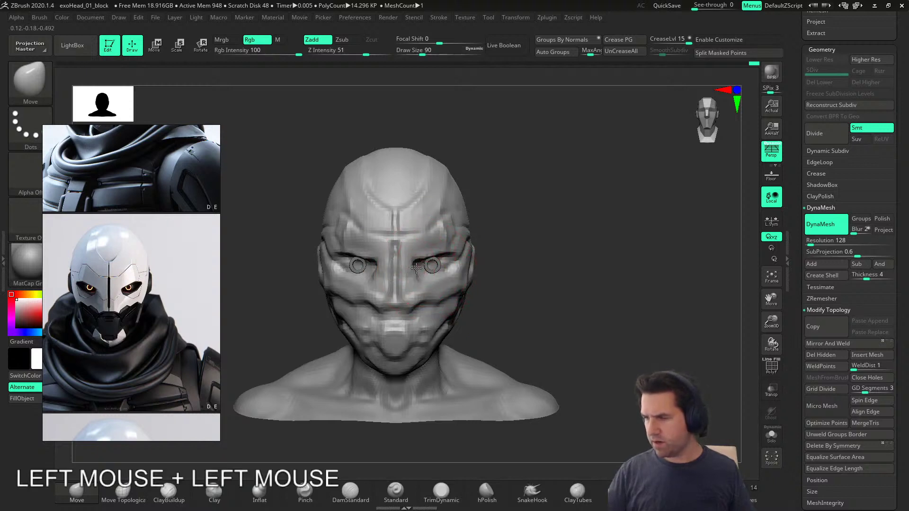
pyautogui.click(421, 272)
# Step: Select the mechanical eyes subtool and set up the scale gizmo with local symmetry enabled
pyautogui.keyDown('alt'); pyautogui.click(466, 233); pyautogui.keyUp('alt')
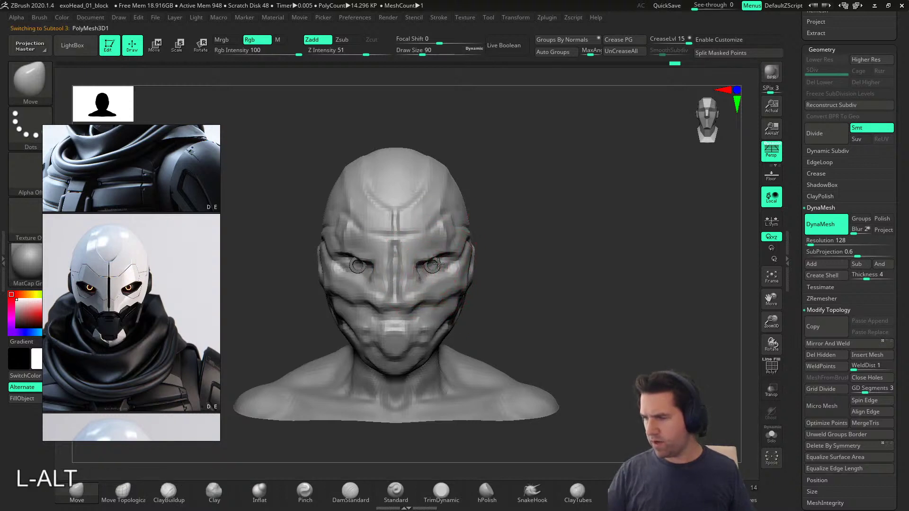
pyautogui.press('e')
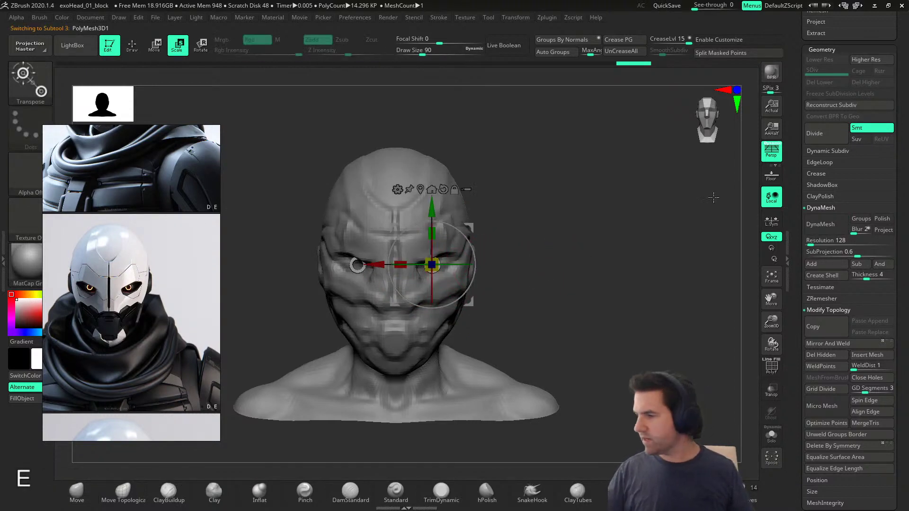
pyautogui.click(776, 181)
pyautogui.click(773, 219)
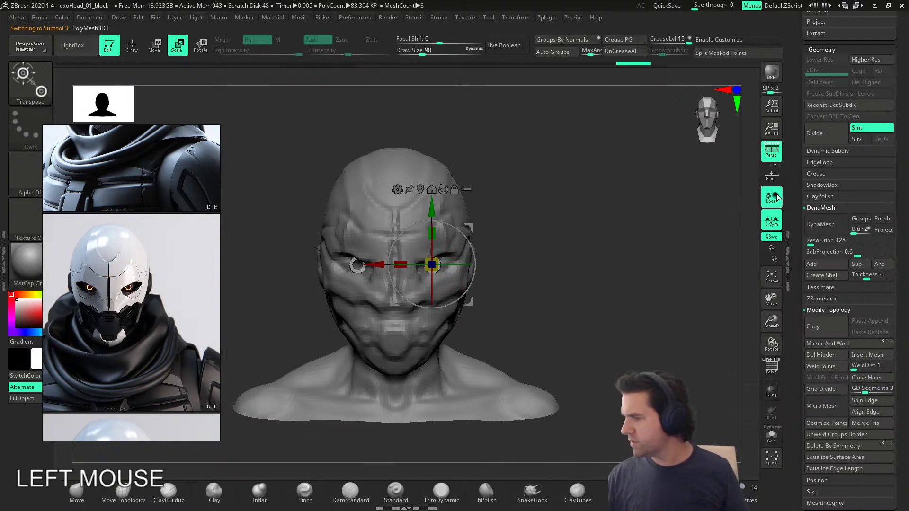
pyautogui.moveTo(432, 265); pyautogui.dragTo(439, 269)
pyautogui.hotkey('ctrl', 'z')
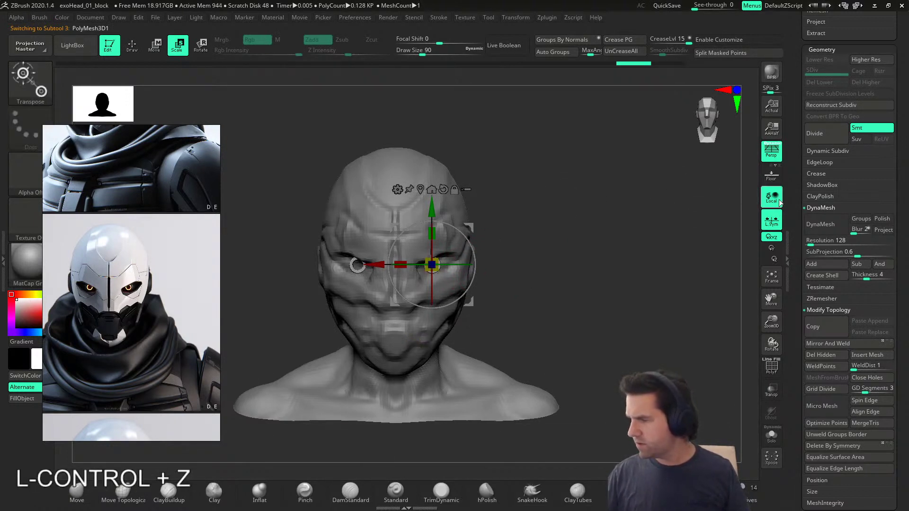
pyautogui.click(774, 225)
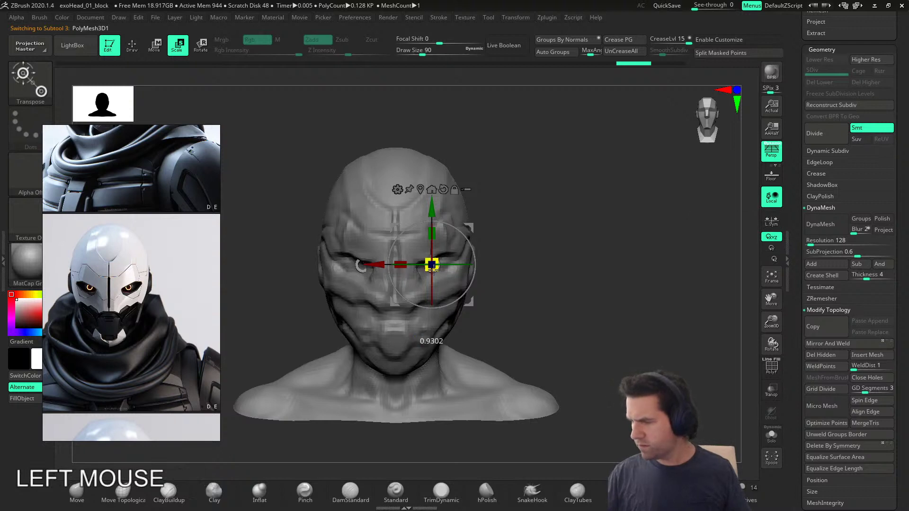
pyautogui.moveTo(432, 266); pyautogui.dragTo(432, 266)
pyautogui.click(433, 268)
pyautogui.hotkey('ctrl', 'z')
# Step: Scale both mechanical eyes down to about 0.88 and reselect the head mesh with the Move brush
pyautogui.moveTo(436, 268); pyautogui.dragTo(434, 268)
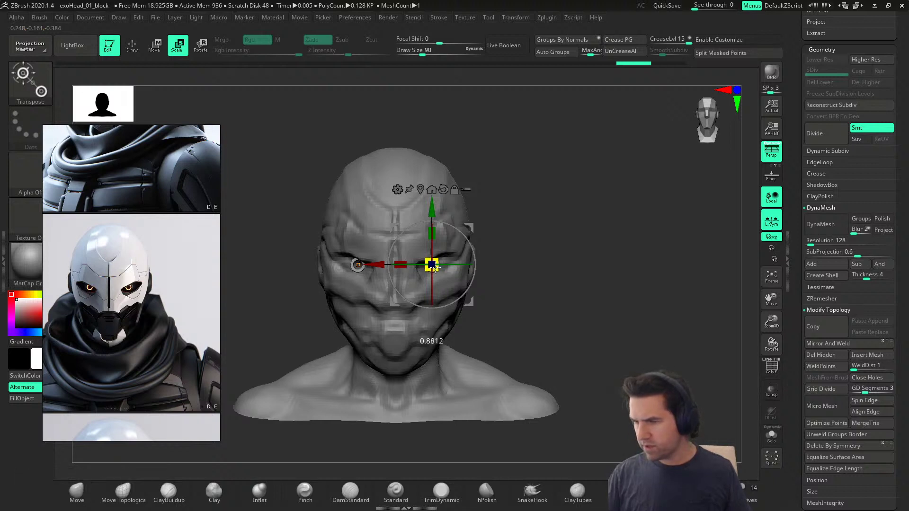
pyautogui.click(77, 493)
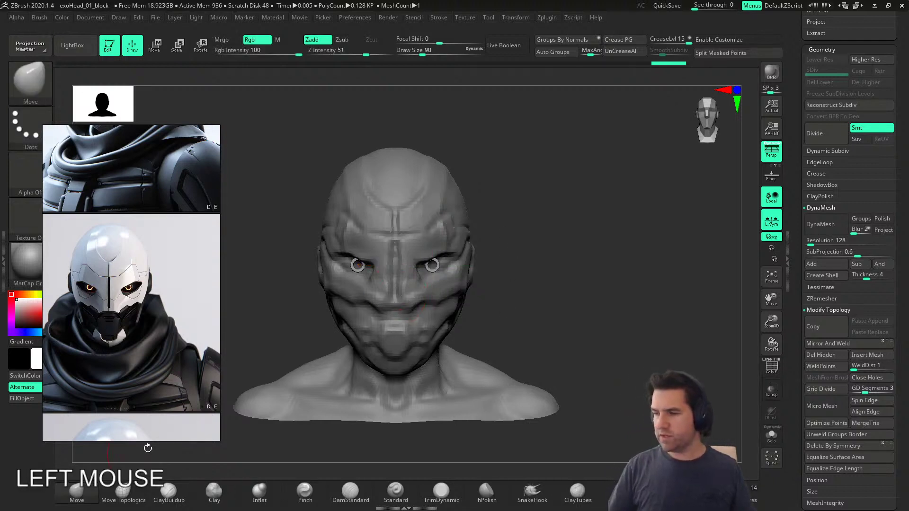
pyautogui.keyDown('alt'); pyautogui.click(460, 300); pyautogui.keyUp('alt')
# Step: Reshape the area beside the nose, the brow and the temples with the Move brush at varying sizes
pyautogui.press('s')
pyautogui.moveTo(479, 314); pyautogui.dragTo(479, 320)
pyautogui.press('s')
pyautogui.moveTo(413, 284); pyautogui.dragTo(419, 264)
pyautogui.press('s')
pyautogui.moveTo(408, 233)
pyautogui.mouseDown()
pyautogui.moveTo(407, 244)
pyautogui.moveTo(443, 228)
pyautogui.mouseUp()
pyautogui.press('s')
pyautogui.moveTo(450, 228); pyautogui.dragTo(418, 226, button='right')
pyautogui.moveTo(451, 230); pyautogui.dragTo(453, 226)
pyautogui.keyDown('shift'); pyautogui.moveTo(453, 225); pyautogui.dragTo(484, 236, button='right'); pyautogui.keyUp('shift')
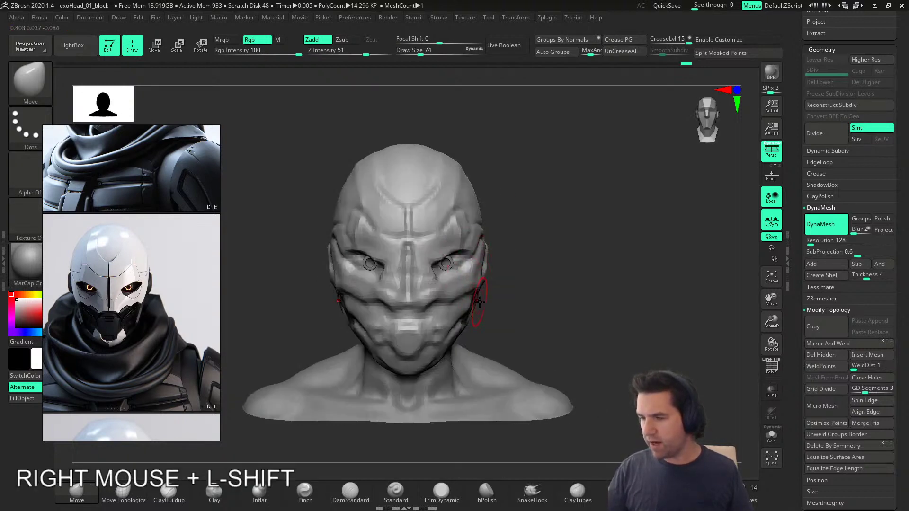
# Step: Adjust the width of the cheek and jaw plates and reshape the chin with the Move brush
pyautogui.press('s')
pyautogui.click(490, 311)
pyautogui.moveTo(440, 305); pyautogui.dragTo(447, 299)
pyautogui.moveTo(447, 299)
pyautogui.mouseDown(button='right')
pyautogui.moveTo(429, 298)
pyautogui.moveTo(507, 284)
pyautogui.moveTo(448, 311)
pyautogui.mouseUp(button='right')
pyautogui.press('s')
pyautogui.keyDown('alt'); pyautogui.moveTo(543, 308); pyautogui.dragTo(513, 290, button='right'); pyautogui.keyUp('alt')
pyautogui.press('s')
pyautogui.click(518, 297)
pyautogui.moveTo(439, 321); pyautogui.dragTo(464, 306)
pyautogui.press('s')
pyautogui.click(449, 321)
pyautogui.moveTo(425, 337)
pyautogui.mouseDown()
pyautogui.moveTo(437, 328)
pyautogui.moveTo(408, 331)
pyautogui.mouseUp()
pyautogui.press('s')
pyautogui.click(503, 305)
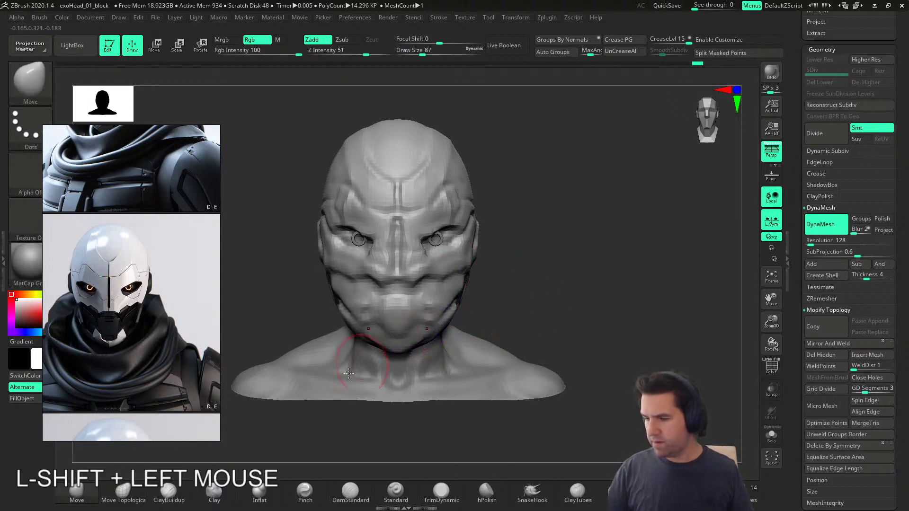
# Step: Build up the mouthpiece and the edge below it along the chin with ClayTubes at draw size 46
pyautogui.click(169, 491)
pyautogui.press('s')
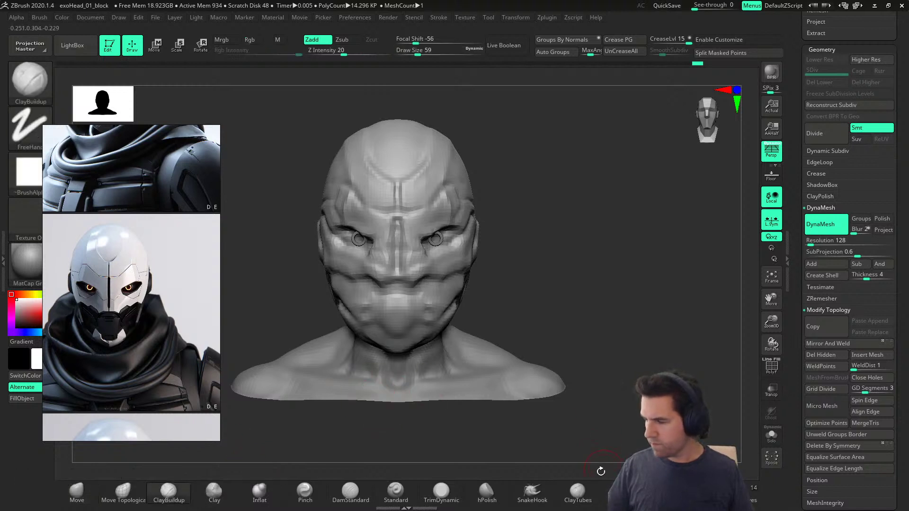
pyautogui.click(578, 493)
pyautogui.press('s')
pyautogui.click(435, 319)
pyautogui.moveTo(397, 302); pyautogui.dragTo(413, 295)
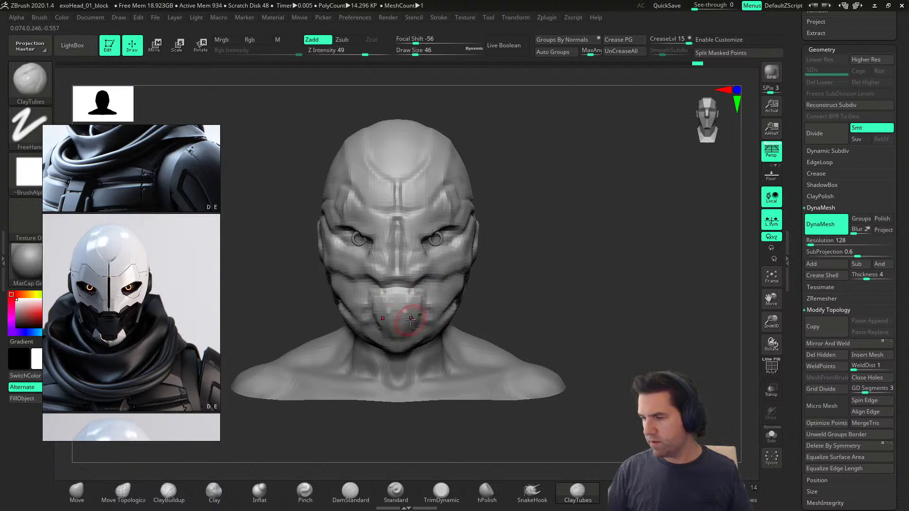
pyautogui.moveTo(423, 338); pyautogui.dragTo(422, 334)
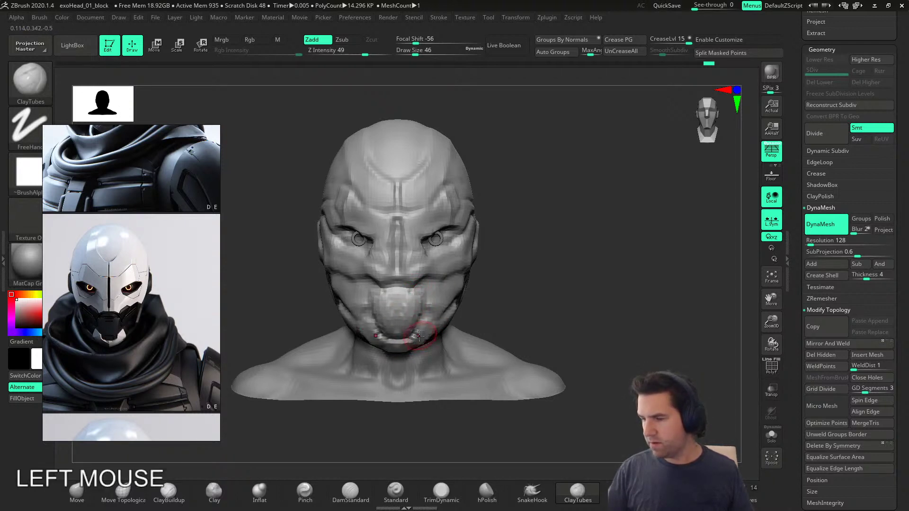
# Step: Smooth the fresh clay beside the mouthpiece and across the cheek plate
pyautogui.moveTo(432, 329); pyautogui.dragTo(422, 328, button='right')
pyautogui.moveTo(421, 329)
pyautogui.mouseDown()
pyautogui.moveTo(412, 342)
pyautogui.moveTo(424, 330)
pyautogui.mouseUp()
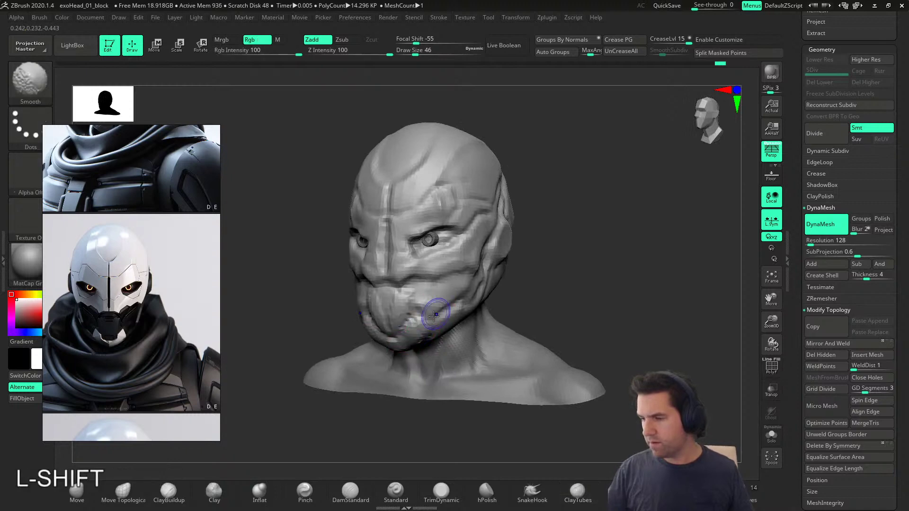
pyautogui.moveTo(434, 317); pyautogui.dragTo(456, 290, button='right')
pyautogui.moveTo(457, 294); pyautogui.dragTo(460, 312)
# Step: Compare the head's profile and three-quarter views with the helmet reference images
pyautogui.moveTo(461, 313); pyautogui.dragTo(446, 314, button='right')
pyautogui.moveTo(481, 349)
pyautogui.mouseDown(button='right')
pyautogui.moveTo(502, 371)
pyautogui.moveTo(511, 363)
pyautogui.moveTo(468, 373)
pyautogui.mouseUp(button='right')
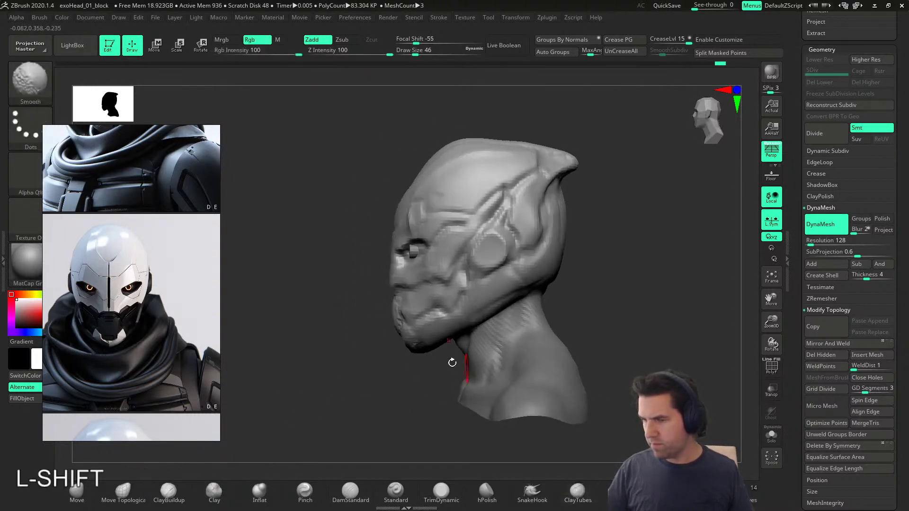
pyautogui.keyDown('alt'); pyautogui.moveTo(309, 298); pyautogui.dragTo(313, 382, button='right'); pyautogui.keyUp('alt')
pyautogui.moveTo(154, 267); pyautogui.dragTo(177, 385, button='middle')
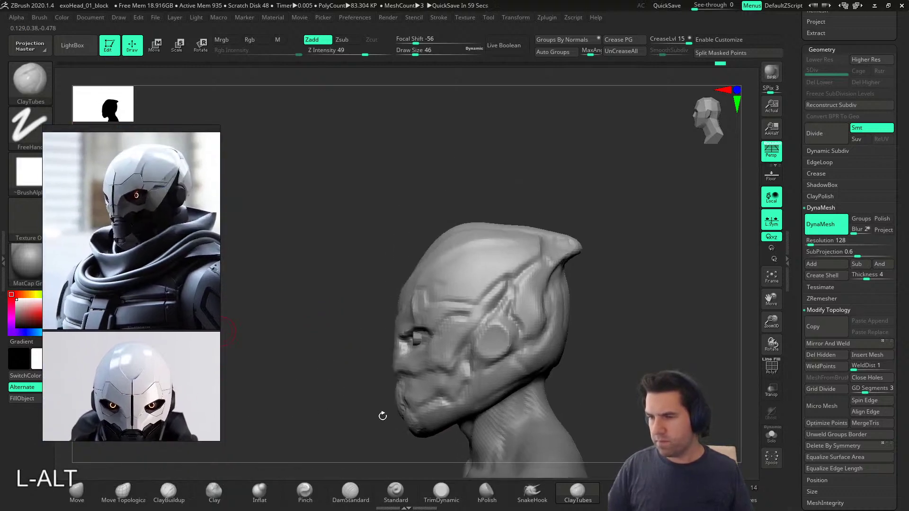
pyautogui.keyDown('alt'); pyautogui.moveTo(371, 422); pyautogui.dragTo(354, 412, button='right'); pyautogui.keyUp('alt')
pyautogui.moveTo(518, 350); pyautogui.dragTo(504, 264, button='right')
pyautogui.moveTo(532, 334); pyautogui.dragTo(454, 310, button='right')
pyautogui.moveTo(558, 283)
pyautogui.keyDown('alt'); pyautogui.mouseDown(button='right')
pyautogui.moveTo(554, 254)
pyautogui.moveTo(570, 274)
pyautogui.moveTo(569, 303)
pyautogui.moveTo(600, 290)
pyautogui.mouseUp(button='right'); pyautogui.keyUp('alt')
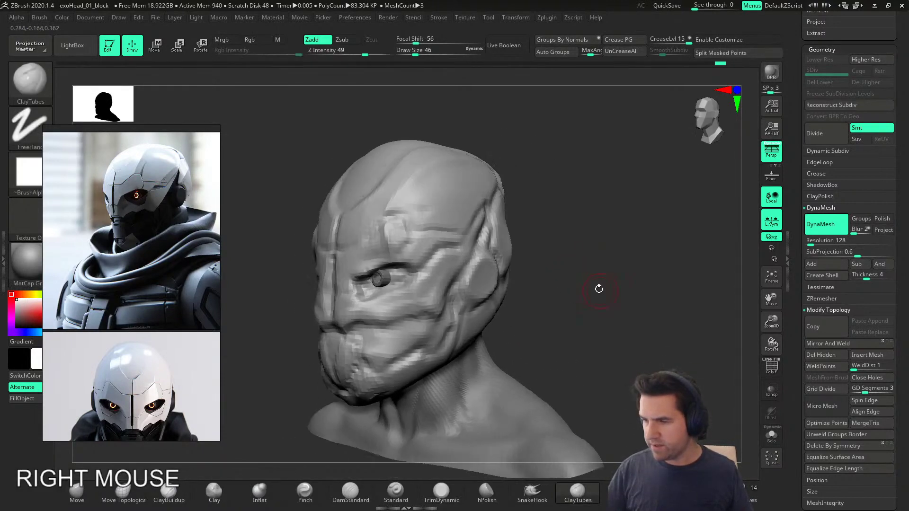
pyautogui.moveTo(565, 346); pyautogui.dragTo(566, 333, button='right')
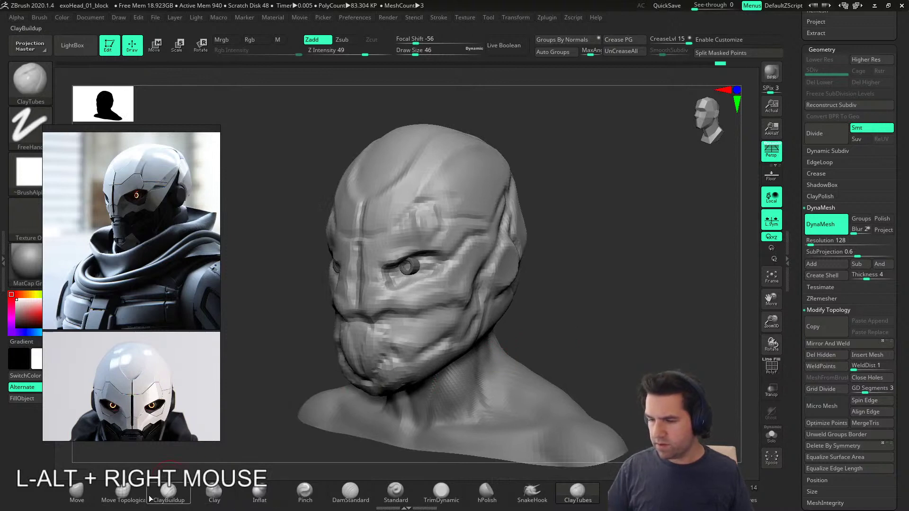
# Step: Shift the mouthpiece and lower face forward with the Move brush at draw size about 202
pyautogui.click(80, 494)
pyautogui.press('s')
pyautogui.moveTo(273, 438); pyautogui.dragTo(296, 440)
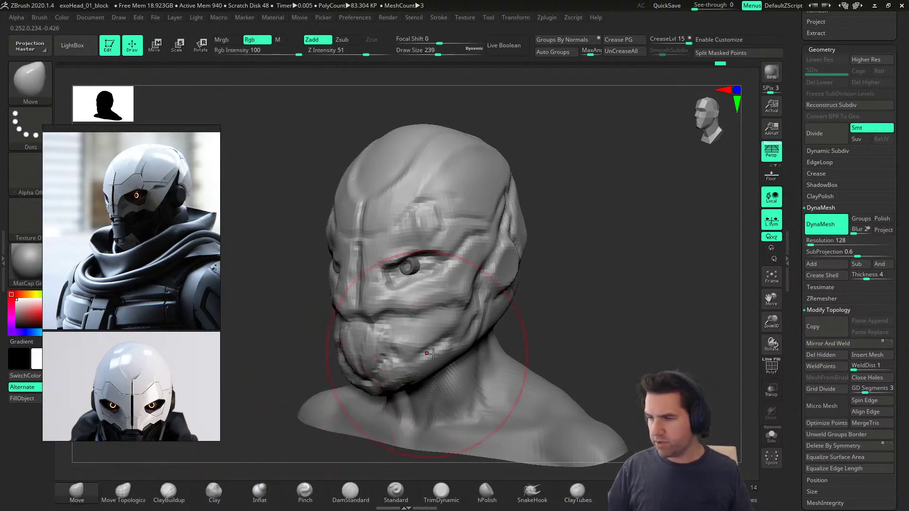
pyautogui.press('s')
pyautogui.moveTo(421, 345)
pyautogui.mouseDown()
pyautogui.moveTo(450, 349)
pyautogui.moveTo(405, 335)
pyautogui.mouseUp()
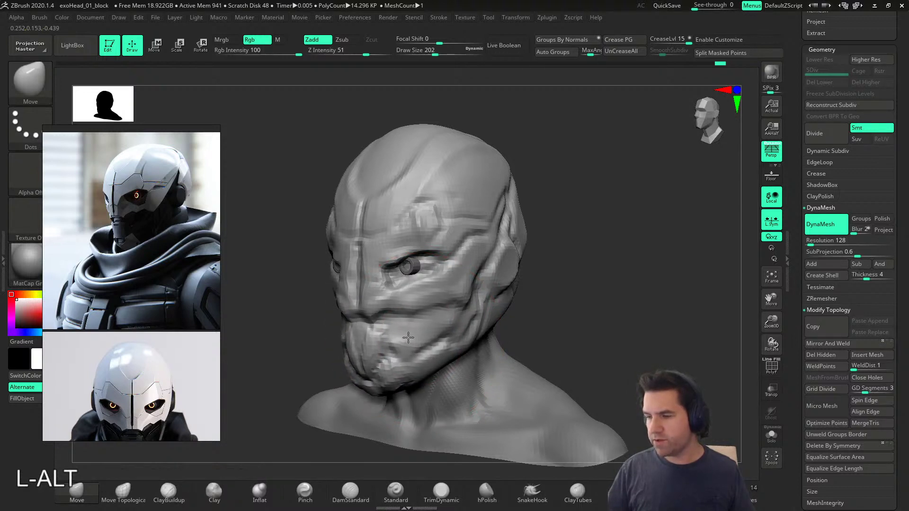
# Step: Refine the side of the mouthpiece and the adjoining cheek from several angles with smaller Move brush strokes
pyautogui.press('s')
pyautogui.moveTo(416, 357); pyautogui.dragTo(407, 357)
pyautogui.moveTo(352, 359); pyautogui.dragTo(407, 364, button='right')
pyautogui.moveTo(407, 364); pyautogui.dragTo(403, 359)
pyautogui.moveTo(424, 350); pyautogui.dragTo(416, 336, button='right')
pyautogui.moveTo(416, 337); pyautogui.dragTo(413, 340)
pyautogui.moveTo(412, 341)
pyautogui.mouseDown(button='right')
pyautogui.moveTo(421, 358)
pyautogui.moveTo(423, 343)
pyautogui.mouseUp(button='right')
pyautogui.moveTo(424, 343); pyautogui.dragTo(421, 341)
pyautogui.moveTo(421, 341)
pyautogui.mouseDown(button='right')
pyautogui.moveTo(368, 345)
pyautogui.moveTo(406, 344)
pyautogui.mouseUp(button='right')
pyautogui.press('s')
pyautogui.moveTo(408, 344); pyautogui.dragTo(405, 345)
pyautogui.moveTo(406, 345)
pyautogui.mouseDown(button='right')
pyautogui.moveTo(409, 322)
pyautogui.moveTo(445, 324)
pyautogui.moveTo(510, 308)
pyautogui.moveTo(549, 318)
pyautogui.mouseUp(button='right')
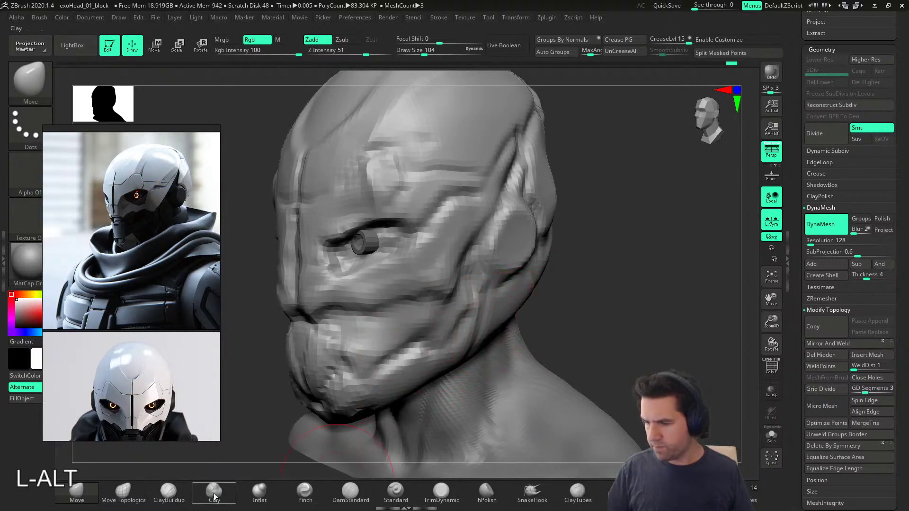
pyautogui.keyDown('shift'); pyautogui.moveTo(434, 349); pyautogui.dragTo(521, 303, button='right'); pyautogui.keyUp('shift')
pyautogui.click(790, 414)
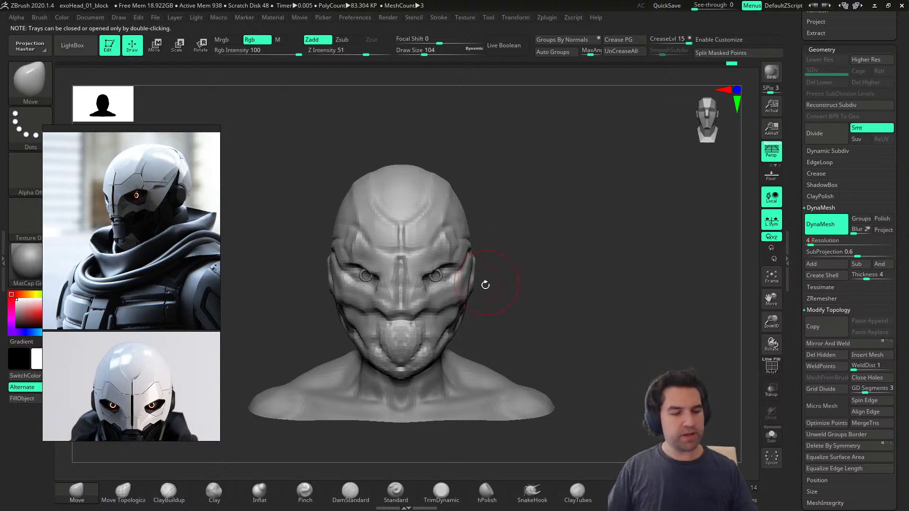
pyautogui.keyDown('ctrl'); pyautogui.moveTo(590, 277); pyautogui.dragTo(600, 308); pyautogui.keyUp('ctrl')
pyautogui.moveTo(600, 308)
pyautogui.mouseDown(button='right')
pyautogui.moveTo(540, 292)
pyautogui.moveTo(588, 302)
pyautogui.mouseUp(button='right')
pyautogui.click(825, 242)
pyautogui.hotkey('ctrl', 'z')
pyautogui.hotkey('ctrl', 'z')
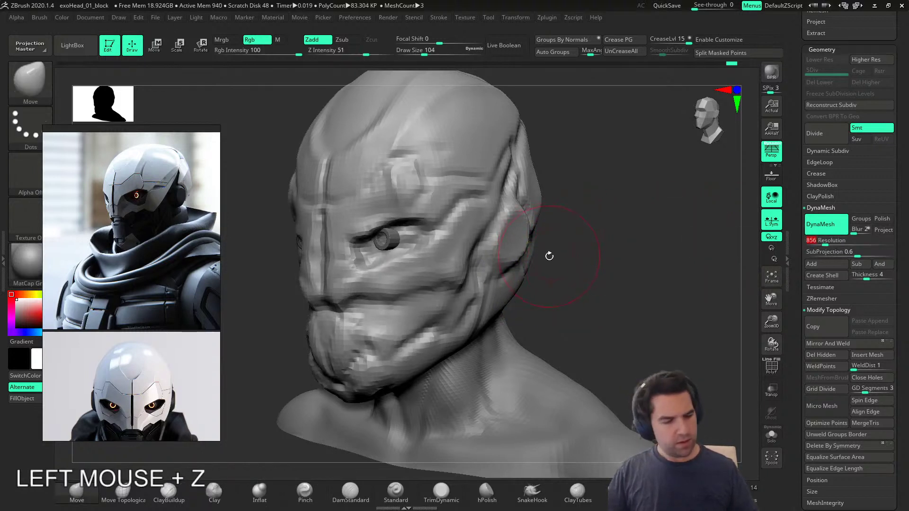
# Step: Set the DynaMesh resolution to 400 and remesh the head
pyautogui.write('400')
pyautogui.press('Return')
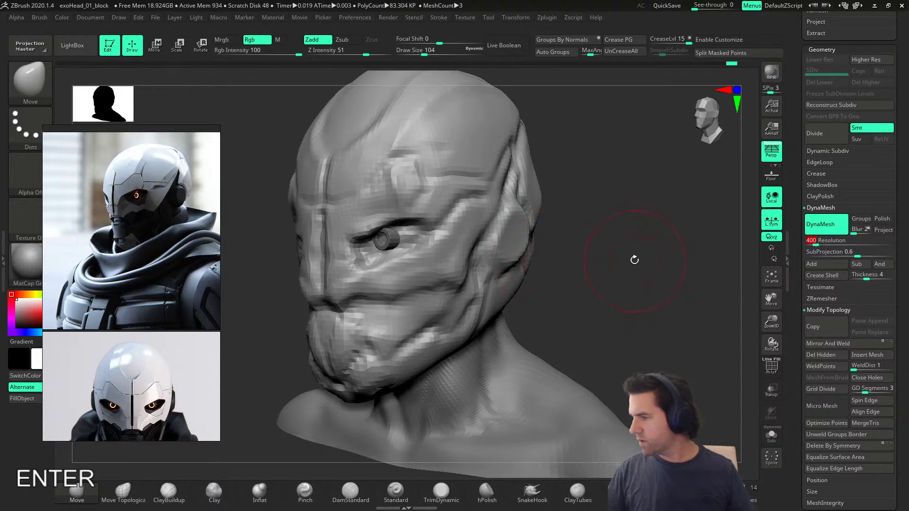
pyautogui.keyDown('ctrl'); pyautogui.moveTo(616, 255); pyautogui.dragTo(651, 316); pyautogui.keyUp('ctrl')
pyautogui.keyDown('ctrl'); pyautogui.moveTo(594, 282); pyautogui.dragTo(647, 303); pyautogui.keyUp('ctrl')
# Step: Smooth the remeshed forehead, brow, cheek and mouthpiece surfaces
pyautogui.moveTo(442, 284)
pyautogui.keyDown('shift'); pyautogui.mouseDown()
pyautogui.moveTo(402, 273)
pyautogui.moveTo(386, 176)
pyautogui.mouseUp(); pyautogui.keyUp('shift')
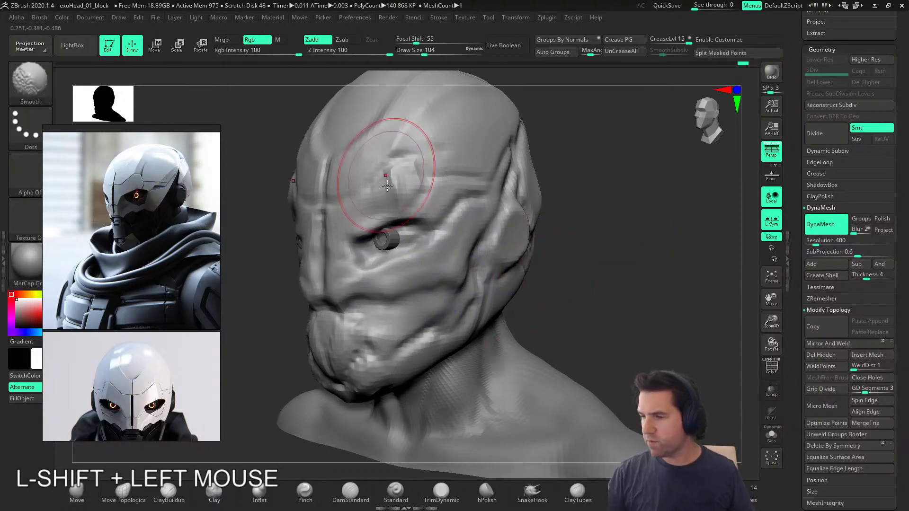
pyautogui.moveTo(386, 176); pyautogui.dragTo(427, 218, button='right')
pyautogui.keyDown('shift'); pyautogui.moveTo(371, 231); pyautogui.dragTo(441, 124); pyautogui.keyUp('shift')
pyautogui.keyDown('alt'); pyautogui.moveTo(499, 277); pyautogui.dragTo(520, 228, button='right'); pyautogui.keyUp('alt')
pyautogui.keyDown('shift'); pyautogui.moveTo(370, 294); pyautogui.dragTo(417, 265); pyautogui.keyUp('shift')
pyautogui.moveTo(454, 280); pyautogui.dragTo(399, 282, button='right')
pyautogui.keyDown('shift'); pyautogui.moveTo(400, 282); pyautogui.dragTo(440, 279); pyautogui.keyUp('shift')
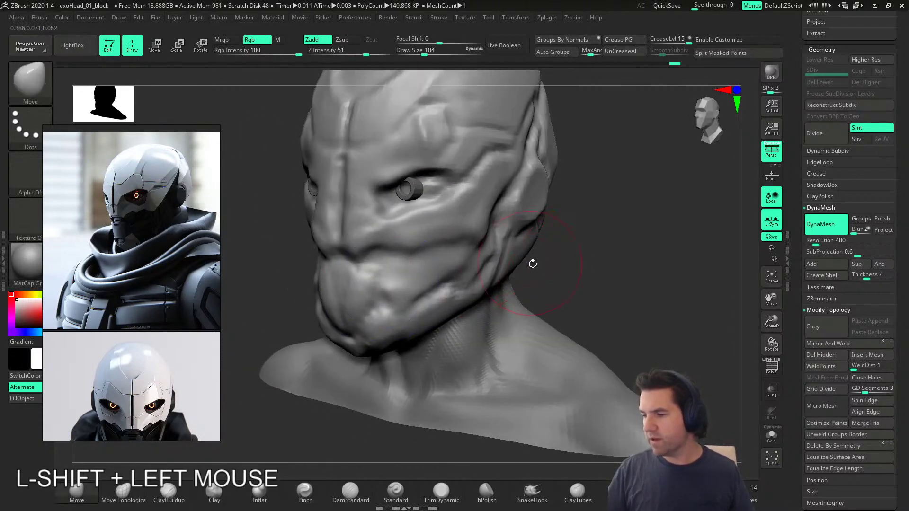
# Step: Carve the centre of the forehead seam above the nose strip with DamStandard at draw size 14
pyautogui.keyDown('shift'); pyautogui.moveTo(530, 262); pyautogui.dragTo(576, 292, button='right'); pyautogui.keyUp('shift')
pyautogui.keyDown('alt'); pyautogui.moveTo(394, 417); pyautogui.dragTo(439, 461, button='right'); pyautogui.keyUp('alt')
pyautogui.click(350, 494)
pyautogui.press('s')
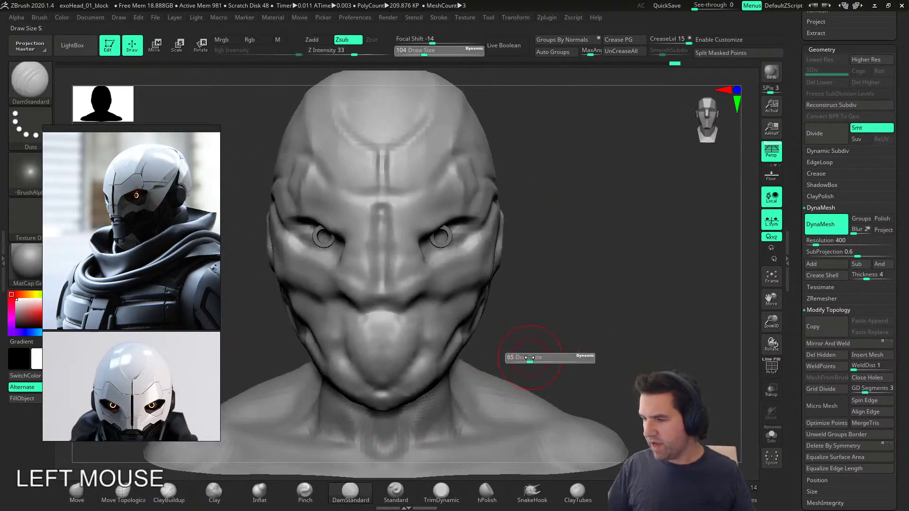
pyautogui.moveTo(526, 357); pyautogui.dragTo(525, 358)
pyautogui.moveTo(525, 356)
pyautogui.keyDown('alt'); pyautogui.mouseDown(button='right')
pyautogui.moveTo(541, 276)
pyautogui.moveTo(532, 364)
pyautogui.mouseUp(button='right'); pyautogui.keyUp('alt')
pyautogui.press('s')
pyautogui.moveTo(554, 347); pyautogui.dragTo(546, 347)
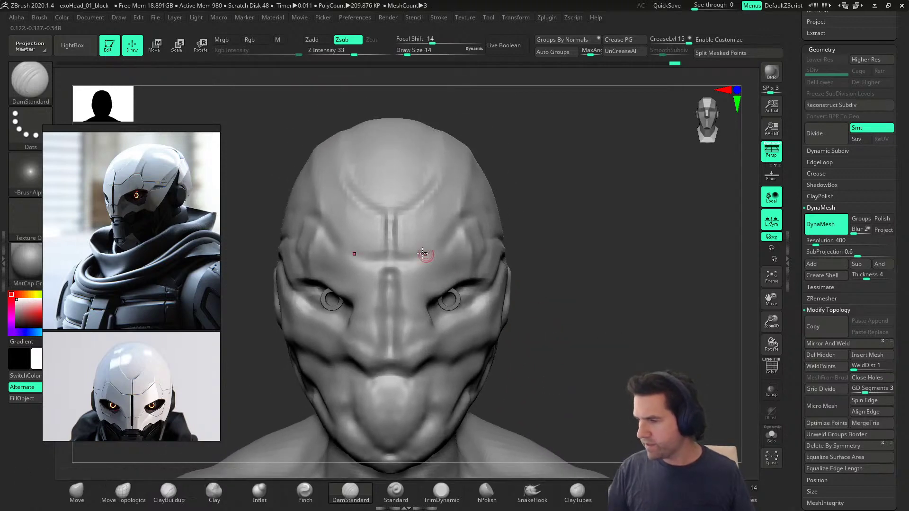
pyautogui.moveTo(393, 261); pyautogui.dragTo(429, 256)
# Step: Continue the forehead seam up around the raised brow panels and back toward the temples
pyautogui.moveTo(454, 254); pyautogui.dragTo(405, 265, button='right')
pyautogui.moveTo(353, 253)
pyautogui.mouseDown()
pyautogui.moveTo(421, 256)
pyautogui.moveTo(460, 225)
pyautogui.mouseUp()
pyautogui.moveTo(504, 203); pyautogui.dragTo(462, 209, button='right')
pyautogui.moveTo(455, 222)
pyautogui.mouseDown()
pyautogui.moveTo(490, 217)
pyautogui.moveTo(489, 244)
pyautogui.moveTo(528, 233)
pyautogui.mouseUp()
pyautogui.keyDown('shift'); pyautogui.moveTo(556, 255); pyautogui.dragTo(575, 248, button='right'); pyautogui.keyUp('shift')
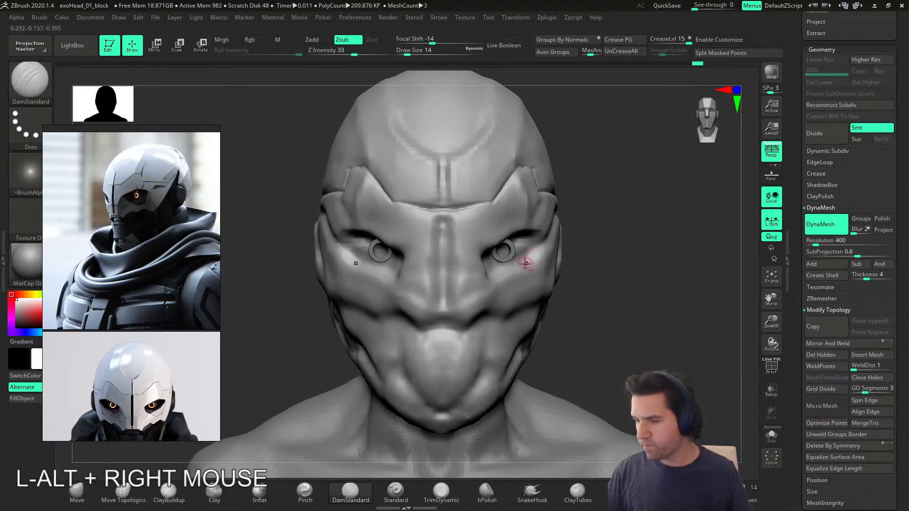
# Step: Carve a crisp outline around the raised vertical strip running down the nose
pyautogui.keyDown('alt'); pyautogui.moveTo(515, 286); pyautogui.dragTo(503, 301, button='right'); pyautogui.keyUp('alt')
pyautogui.moveTo(430, 210); pyautogui.dragTo(432, 202)
pyautogui.moveTo(426, 246); pyautogui.dragTo(426, 302)
pyautogui.moveTo(421, 211)
pyautogui.mouseDown()
pyautogui.moveTo(423, 309)
pyautogui.moveTo(432, 313)
pyautogui.mouseUp()
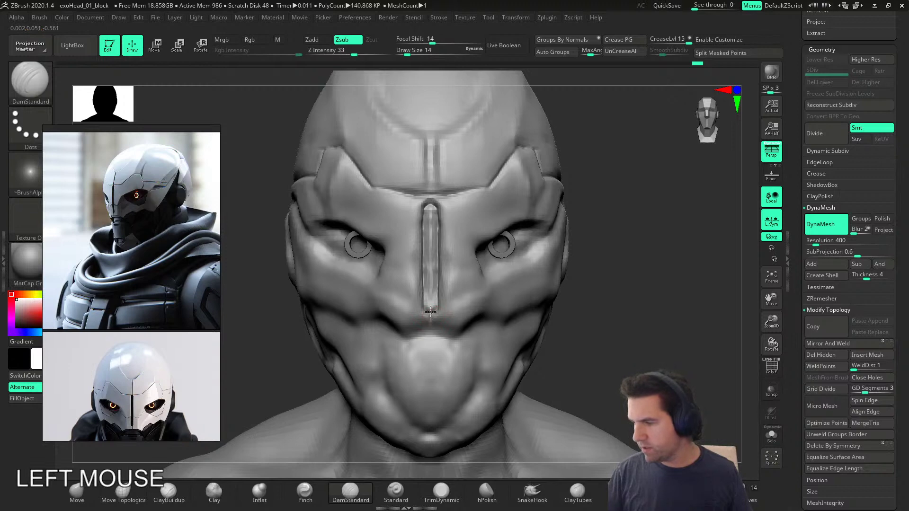
# Step: Carve the seam below the nose strip, separating the upper face plate from the mouthpiece
pyautogui.moveTo(463, 280); pyautogui.dragTo(460, 337, button='right')
pyautogui.moveTo(409, 297); pyautogui.dragTo(447, 296)
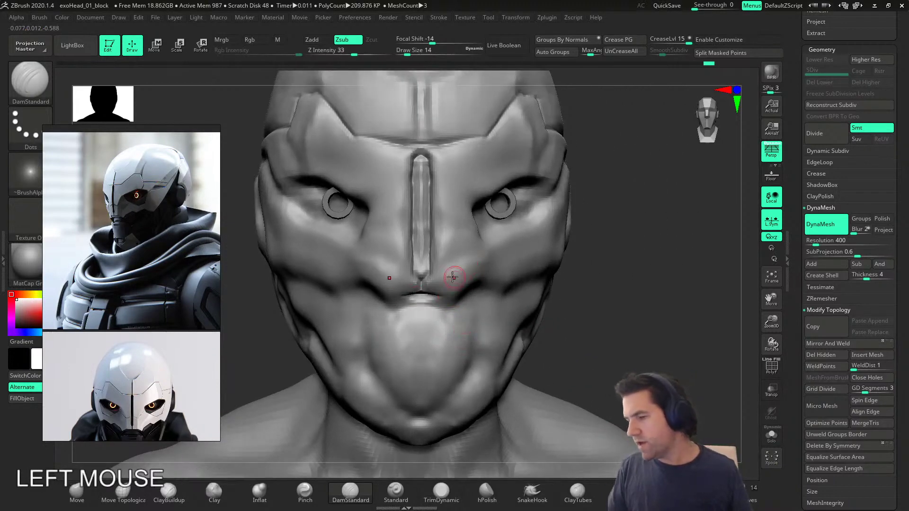
pyautogui.moveTo(456, 277); pyautogui.dragTo(444, 278, button='right')
pyautogui.moveTo(423, 292); pyautogui.dragTo(447, 295)
pyautogui.moveTo(459, 306); pyautogui.dragTo(419, 304, button='right')
pyautogui.moveTo(445, 290); pyautogui.dragTo(466, 303)
# Step: Extend the seam beside the mouthpiece up toward the cheek with inverted DamStandard strokes and smooth its edge
pyautogui.moveTo(501, 269); pyautogui.dragTo(538, 271, button='right')
pyautogui.keyDown('alt'); pyautogui.moveTo(493, 271); pyautogui.dragTo(490, 303, button='right'); pyautogui.keyUp('alt')
pyautogui.keyDown('alt'); pyautogui.moveTo(419, 285); pyautogui.dragTo(492, 283); pyautogui.keyUp('alt')
pyautogui.hotkey('ctrl', 'z')
pyautogui.moveTo(514, 284); pyautogui.dragTo(481, 286, button='right')
pyautogui.keyDown('alt'); pyautogui.moveTo(464, 297); pyautogui.dragTo(491, 272); pyautogui.keyUp('alt')
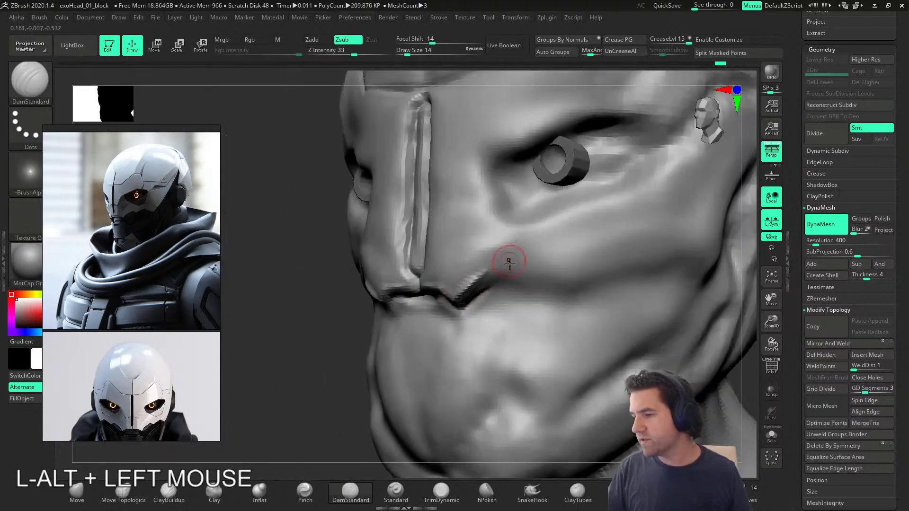
pyautogui.moveTo(507, 259); pyautogui.dragTo(457, 291, button='right')
pyautogui.keyDown('shift'); pyautogui.moveTo(452, 296); pyautogui.dragTo(499, 259); pyautogui.keyUp('shift')
# Step: Undo the last cheek stroke and raise the Lazy Mouse radius to about 48
pyautogui.moveTo(502, 261)
pyautogui.mouseDown(button='right')
pyautogui.moveTo(458, 299)
pyautogui.moveTo(521, 292)
pyautogui.moveTo(523, 328)
pyautogui.moveTo(473, 313)
pyautogui.moveTo(495, 338)
pyautogui.moveTo(540, 334)
pyautogui.moveTo(486, 335)
pyautogui.mouseUp(button='right')
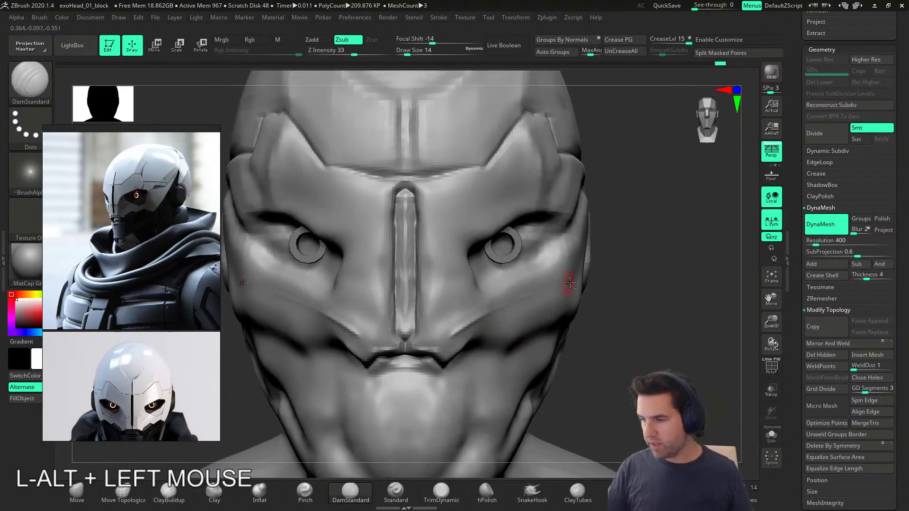
pyautogui.hotkey('ctrl', 'z')
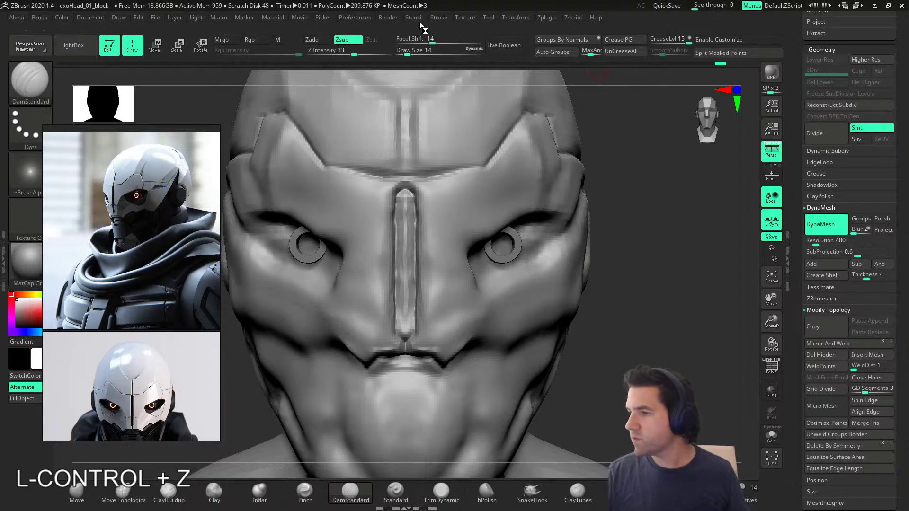
pyautogui.click(439, 17)
pyautogui.click(470, 196)
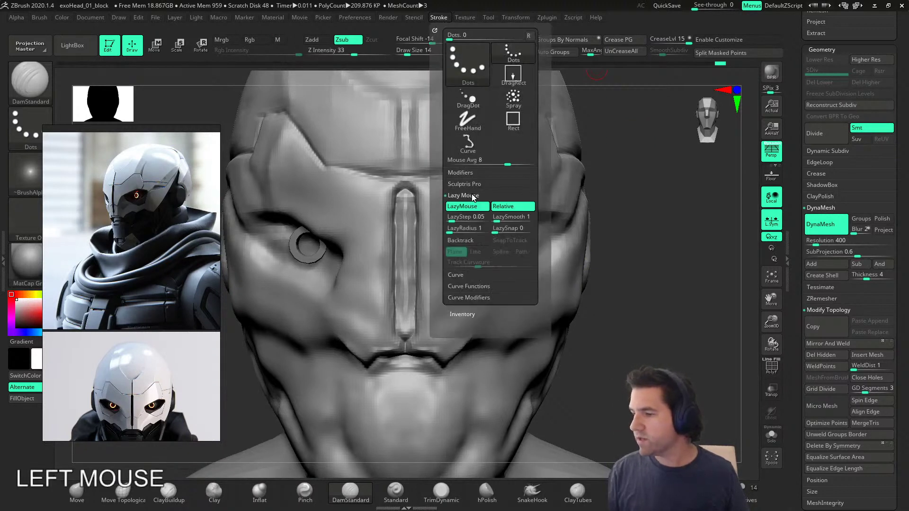
pyautogui.click(466, 229)
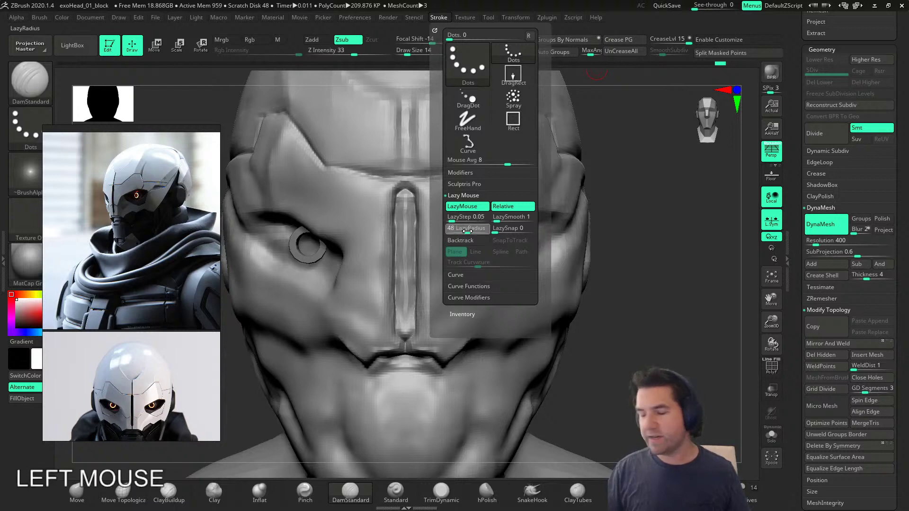
pyautogui.moveTo(467, 230); pyautogui.dragTo(470, 232)
# Step: Try long DamStandard strokes across the cheek from the mouthpiece toward the ear
pyautogui.moveTo(453, 321)
pyautogui.mouseDown()
pyautogui.moveTo(473, 219)
pyautogui.moveTo(564, 284)
pyautogui.mouseUp()
pyautogui.hotkey('ctrl', 'z')
pyautogui.moveTo(601, 303); pyautogui.dragTo(535, 335, button='right')
pyautogui.moveTo(382, 347)
pyautogui.keyDown('alt'); pyautogui.mouseDown()
pyautogui.moveTo(435, 324)
pyautogui.moveTo(506, 340)
pyautogui.mouseUp(); pyautogui.keyUp('alt')
pyautogui.moveTo(547, 314); pyautogui.dragTo(497, 326, button='right')
pyautogui.keyDown('alt'); pyautogui.moveTo(479, 336); pyautogui.dragTo(579, 313); pyautogui.keyUp('alt')
pyautogui.hotkey('ctrl', 'z')
pyautogui.hotkey('ctrl', 'z')
# Step: Refine and clean up the notch in the seam beside the mouthpiece from several angles
pyautogui.moveTo(481, 350)
pyautogui.mouseDown(button='right')
pyautogui.moveTo(499, 354)
pyautogui.moveTo(465, 356)
pyautogui.moveTo(406, 338)
pyautogui.mouseUp(button='right')
pyautogui.moveTo(406, 338); pyautogui.dragTo(407, 336)
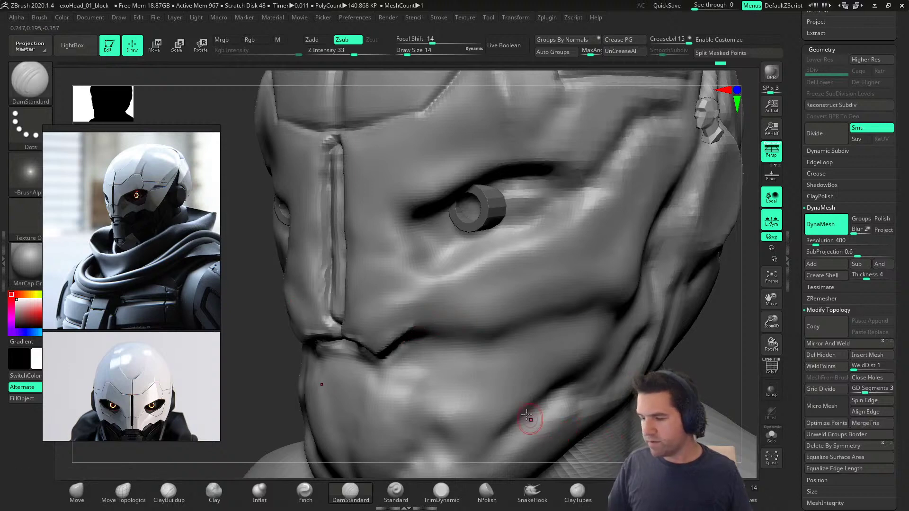
pyautogui.keyDown('shift'); pyautogui.moveTo(434, 338); pyautogui.dragTo(431, 337); pyautogui.keyUp('shift')
pyautogui.moveTo(431, 337); pyautogui.dragTo(427, 336, button='right')
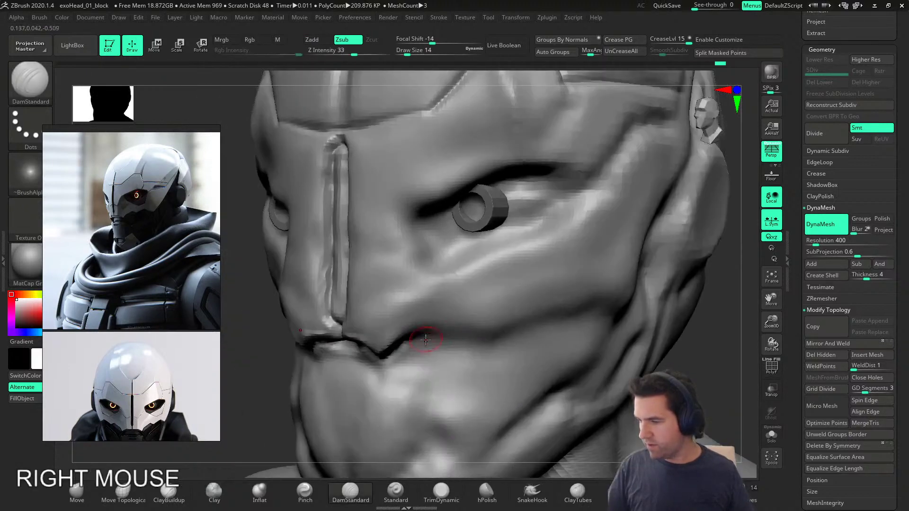
pyautogui.keyDown('alt'); pyautogui.moveTo(450, 328); pyautogui.dragTo(398, 343); pyautogui.keyUp('alt')
pyautogui.moveTo(399, 343)
pyautogui.mouseDown(button='right')
pyautogui.moveTo(412, 303)
pyautogui.moveTo(406, 308)
pyautogui.mouseUp(button='right')
pyautogui.moveTo(399, 320); pyautogui.dragTo(402, 328)
pyautogui.moveTo(402, 327); pyautogui.dragTo(444, 343, button='right')
pyautogui.moveTo(425, 338); pyautogui.dragTo(413, 342)
pyautogui.moveTo(414, 342)
pyautogui.mouseDown(button='right')
pyautogui.moveTo(441, 357)
pyautogui.moveTo(473, 345)
pyautogui.moveTo(435, 350)
pyautogui.mouseUp(button='right')
pyautogui.keyDown('alt'); pyautogui.moveTo(526, 347); pyautogui.dragTo(455, 358, button='right'); pyautogui.keyUp('alt')
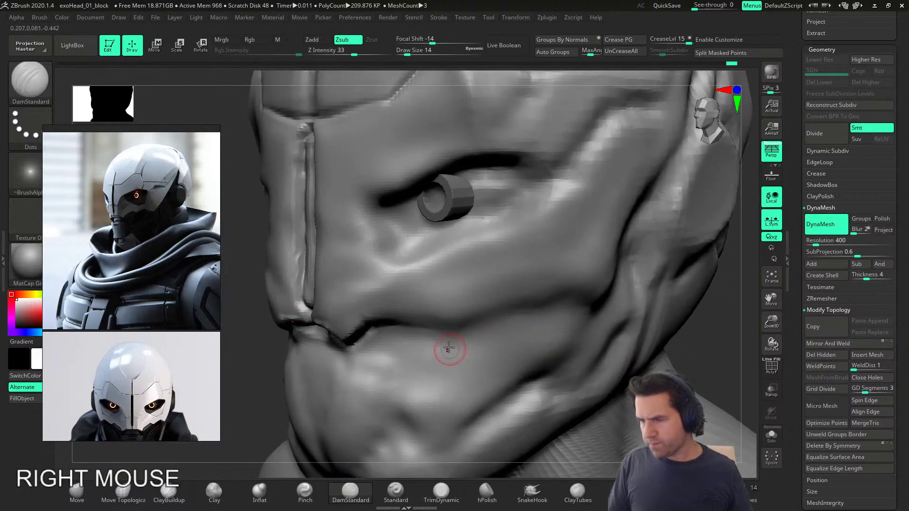
# Step: Continue the face plate's lower seam in a zigzag across the cheek toward the ear
pyautogui.moveTo(369, 322)
pyautogui.keyDown('alt'); pyautogui.mouseDown()
pyautogui.moveTo(414, 302)
pyautogui.moveTo(454, 330)
pyautogui.moveTo(442, 314)
pyautogui.moveTo(453, 316)
pyautogui.mouseUp(); pyautogui.keyUp('alt')
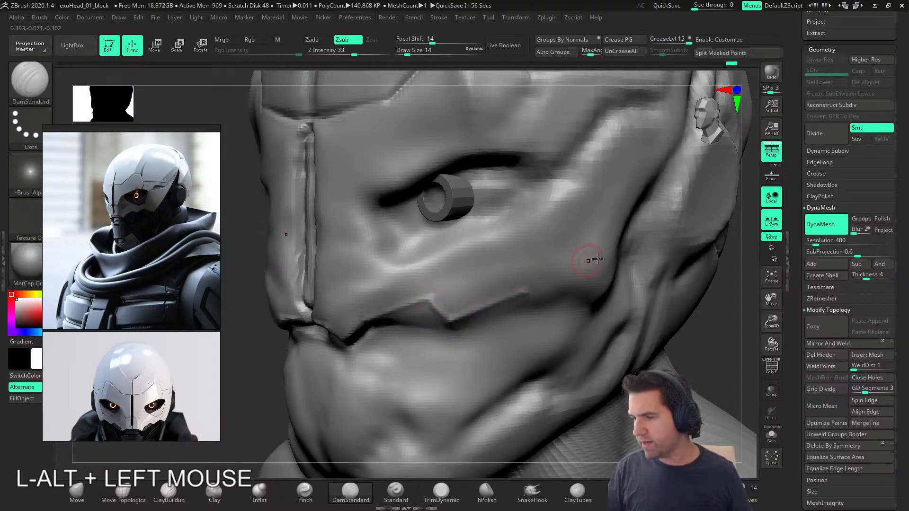
pyautogui.keyDown('alt'); pyautogui.moveTo(528, 295); pyautogui.dragTo(592, 308); pyautogui.keyUp('alt')
pyautogui.moveTo(530, 295)
pyautogui.keyDown('alt'); pyautogui.mouseDown()
pyautogui.moveTo(552, 304)
pyautogui.moveTo(603, 301)
pyautogui.mouseUp(); pyautogui.keyUp('alt')
pyautogui.moveTo(611, 298); pyautogui.dragTo(575, 303, button='right')
pyautogui.keyDown('alt'); pyautogui.moveTo(589, 312); pyautogui.dragTo(614, 277); pyautogui.keyUp('alt')
pyautogui.keyDown('alt'); pyautogui.moveTo(586, 306); pyautogui.dragTo(617, 266); pyautogui.keyUp('alt')
# Step: Deepen the zigzag cheek seam and define its corners along the plate's lower edge
pyautogui.moveTo(463, 273); pyautogui.dragTo(541, 284, button='right')
pyautogui.moveTo(526, 299); pyautogui.dragTo(523, 312)
pyautogui.moveTo(465, 344); pyautogui.dragTo(519, 310)
pyautogui.moveTo(517, 339); pyautogui.dragTo(551, 340, button='right')
pyautogui.moveTo(469, 349); pyautogui.dragTo(420, 342)
pyautogui.moveTo(420, 342); pyautogui.dragTo(440, 333, button='right')
pyautogui.moveTo(444, 326); pyautogui.dragTo(435, 341)
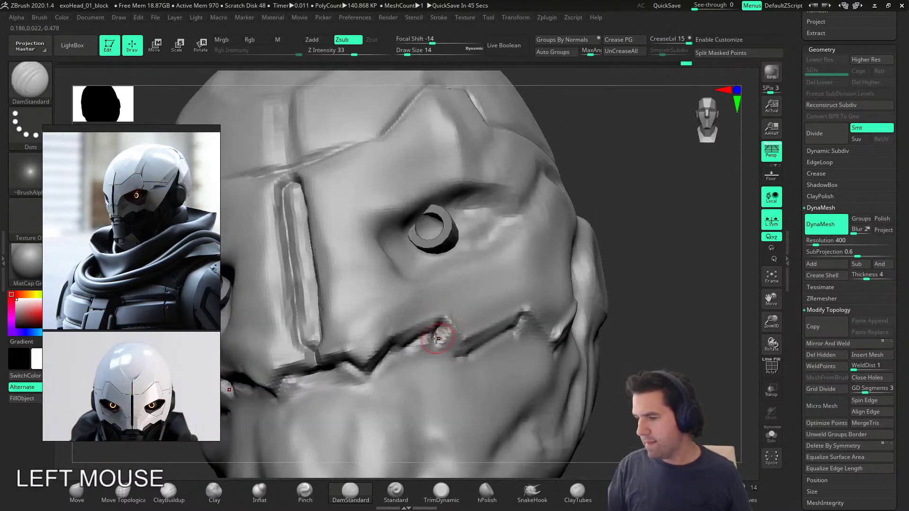
# Step: Smooth the rough edges around the front corners of the zigzag cheek seam
pyautogui.moveTo(443, 339); pyautogui.dragTo(433, 347, button='right')
pyautogui.keyDown('shift'); pyautogui.moveTo(432, 347); pyautogui.dragTo(426, 349); pyautogui.keyUp('shift')
pyautogui.moveTo(426, 349)
pyautogui.keyDown('alt'); pyautogui.mouseDown(button='right')
pyautogui.moveTo(450, 361)
pyautogui.moveTo(436, 366)
pyautogui.moveTo(457, 363)
pyautogui.moveTo(466, 342)
pyautogui.moveTo(487, 334)
pyautogui.mouseUp(button='right'); pyautogui.keyUp('alt')
pyautogui.moveTo(403, 296); pyautogui.dragTo(407, 299)
pyautogui.moveTo(417, 289); pyautogui.dragTo(404, 270, button='right')
pyautogui.keyDown('shift'); pyautogui.moveTo(407, 277); pyautogui.dragTo(492, 273); pyautogui.keyUp('shift')
# Step: Sharpen the rear corners of the zigzag cheek seam with short DamStandard strokes
pyautogui.moveTo(527, 284); pyautogui.dragTo(478, 277, button='right')
pyautogui.moveTo(478, 276)
pyautogui.mouseDown()
pyautogui.moveTo(487, 264)
pyautogui.moveTo(536, 286)
pyautogui.mouseUp()
pyautogui.moveTo(542, 287); pyautogui.dragTo(526, 293, button='right')
pyautogui.moveTo(527, 292); pyautogui.dragTo(517, 288)
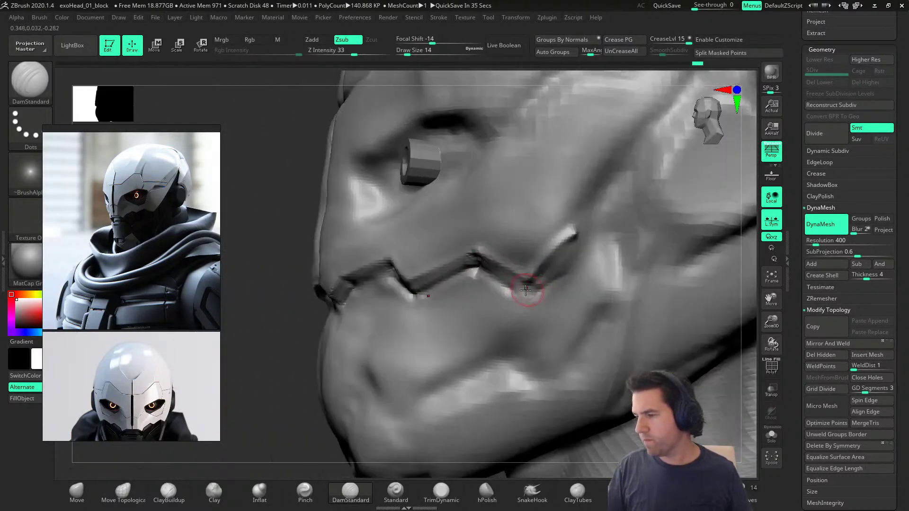
pyautogui.moveTo(542, 279); pyautogui.dragTo(538, 285, button='right')
pyautogui.keyDown('alt'); pyautogui.moveTo(538, 285); pyautogui.dragTo(531, 290); pyautogui.keyUp('alt')
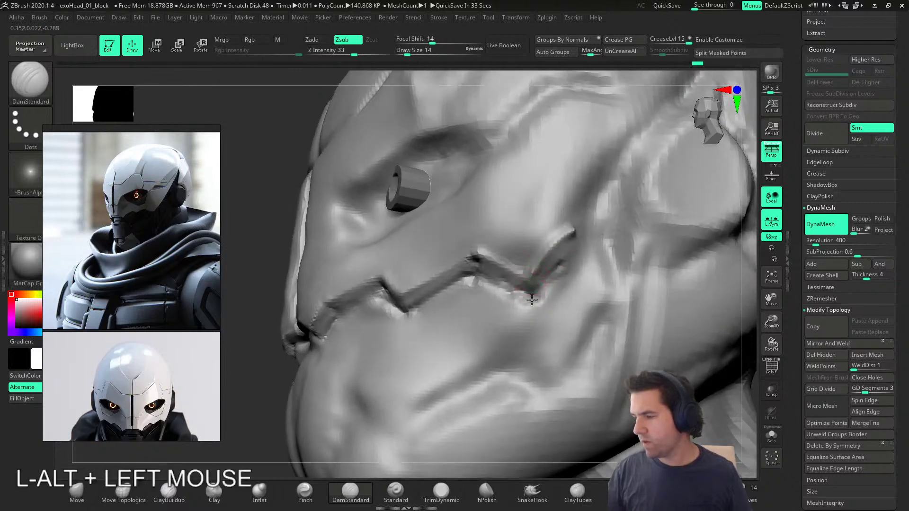
# Step: Carve an angled seam from the nose strip up to the inner corner of the eye
pyautogui.moveTo(589, 277)
pyautogui.mouseDown(button='right')
pyautogui.moveTo(564, 303)
pyautogui.moveTo(566, 314)
pyautogui.moveTo(523, 298)
pyautogui.moveTo(535, 320)
pyautogui.moveTo(426, 321)
pyautogui.mouseUp(button='right')
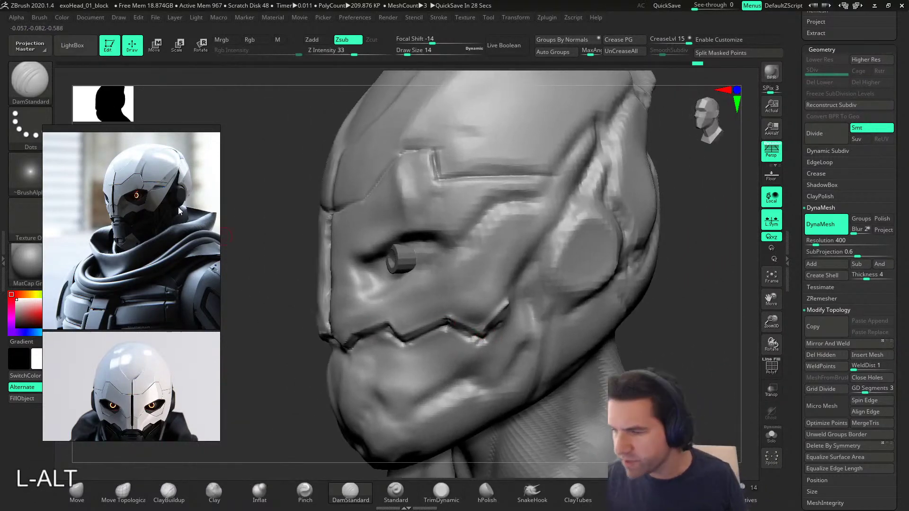
pyautogui.keyDown('alt'); pyautogui.moveTo(472, 251); pyautogui.dragTo(467, 316, button='right'); pyautogui.keyUp('alt')
pyautogui.moveTo(303, 305); pyautogui.dragTo(462, 239, button='right')
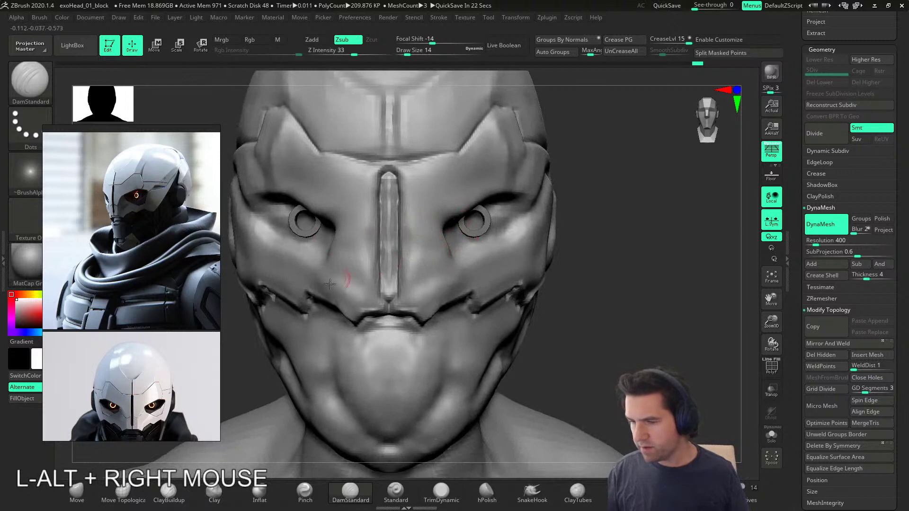
pyautogui.moveTo(445, 242)
pyautogui.mouseDown()
pyautogui.moveTo(449, 255)
pyautogui.moveTo(411, 265)
pyautogui.moveTo(435, 243)
pyautogui.moveTo(413, 263)
pyautogui.mouseUp()
pyautogui.moveTo(421, 260); pyautogui.dragTo(360, 258, button='right')
pyautogui.moveTo(408, 260); pyautogui.dragTo(397, 268)
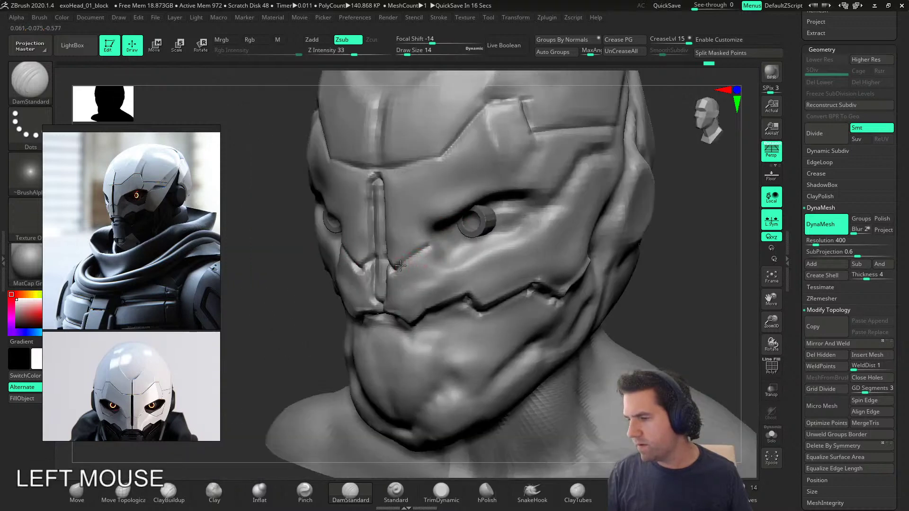
pyautogui.keyDown('alt'); pyautogui.moveTo(464, 222); pyautogui.dragTo(428, 240, button='right'); pyautogui.keyUp('alt')
pyautogui.moveTo(415, 260); pyautogui.dragTo(421, 230)
# Step: Carve the upper edge of the eye socket and its outer corner
pyautogui.moveTo(457, 221); pyautogui.dragTo(446, 211, button='right')
pyautogui.moveTo(420, 231); pyautogui.dragTo(493, 153)
pyautogui.moveTo(500, 163); pyautogui.dragTo(503, 144, button='right')
pyautogui.moveTo(445, 201)
pyautogui.mouseDown()
pyautogui.moveTo(522, 137)
pyautogui.moveTo(587, 125)
pyautogui.mouseUp()
pyautogui.moveTo(616, 137); pyautogui.dragTo(635, 169, button='right')
pyautogui.moveTo(571, 115)
pyautogui.mouseDown()
pyautogui.moveTo(584, 149)
pyautogui.moveTo(566, 174)
pyautogui.mouseUp()
# Step: Carve the lower edge of the eye socket back to its inner corner
pyautogui.moveTo(564, 180); pyautogui.dragTo(555, 166, button='right')
pyautogui.moveTo(551, 176); pyautogui.dragTo(451, 243)
pyautogui.moveTo(455, 240); pyautogui.dragTo(454, 224, button='right')
pyautogui.moveTo(456, 237)
pyautogui.mouseDown()
pyautogui.moveTo(430, 250)
pyautogui.moveTo(402, 213)
pyautogui.mouseUp()
pyautogui.moveTo(405, 211); pyautogui.dragTo(405, 224, button='right')
pyautogui.moveTo(402, 213); pyautogui.dragTo(402, 199)
# Step: Strengthen the upper rim of the eye socket with inverted DamStandard strokes
pyautogui.moveTo(480, 164)
pyautogui.keyDown('alt'); pyautogui.mouseDown(button='right')
pyautogui.moveTo(425, 299)
pyautogui.moveTo(398, 286)
pyautogui.mouseUp(button='right'); pyautogui.keyUp('alt')
pyautogui.moveTo(381, 267)
pyautogui.keyDown('alt'); pyautogui.mouseDown()
pyautogui.moveTo(492, 159)
pyautogui.moveTo(592, 137)
pyautogui.mouseUp(); pyautogui.keyUp('alt')
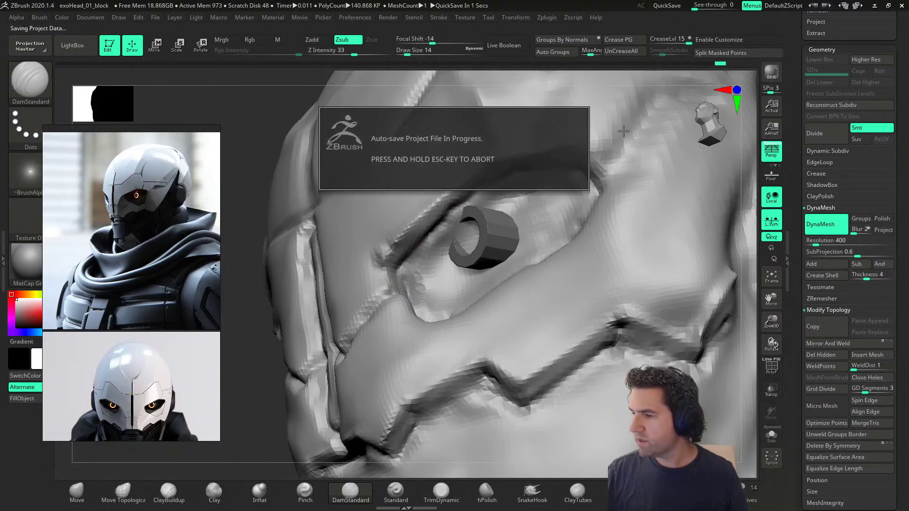
pyautogui.keyDown('alt'); pyautogui.moveTo(523, 155); pyautogui.dragTo(572, 150); pyautogui.keyUp('alt')
pyautogui.moveTo(603, 168); pyautogui.dragTo(605, 191, button='right')
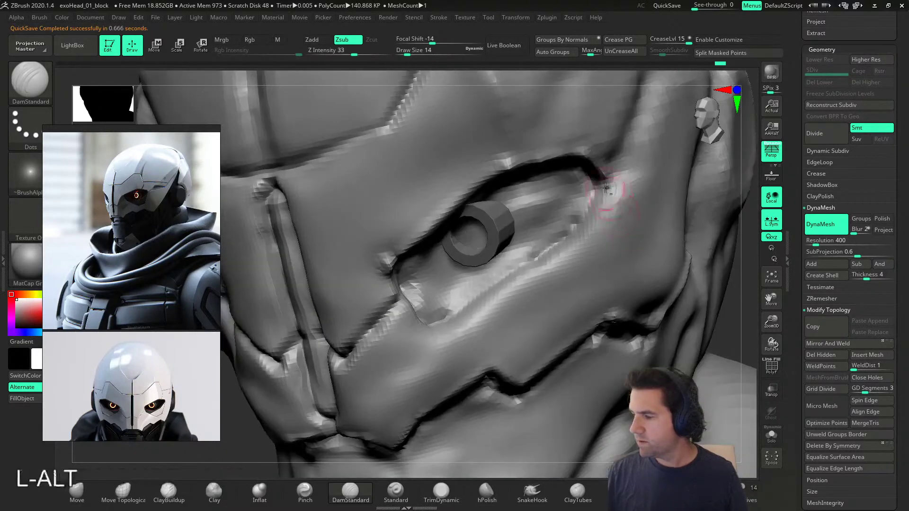
# Step: Define the eye socket's lower inner corner with inverted DamStandard strokes and smooth the surrounding surface
pyautogui.keyDown('alt'); pyautogui.moveTo(457, 328); pyautogui.dragTo(445, 330); pyautogui.keyUp('alt')
pyautogui.moveTo(447, 332)
pyautogui.mouseDown(button='right')
pyautogui.moveTo(445, 313)
pyautogui.moveTo(477, 325)
pyautogui.moveTo(474, 332)
pyautogui.mouseUp(button='right')
pyautogui.keyDown('alt'); pyautogui.moveTo(434, 333); pyautogui.dragTo(438, 337); pyautogui.keyUp('alt')
pyautogui.keyDown('shift'); pyautogui.moveTo(433, 334); pyautogui.dragTo(461, 320); pyautogui.keyUp('shift')
pyautogui.moveTo(466, 311); pyautogui.dragTo(447, 290, button='right')
pyautogui.keyDown('alt'); pyautogui.moveTo(414, 315); pyautogui.dragTo(400, 289); pyautogui.keyUp('alt')
pyautogui.moveTo(405, 291); pyautogui.dragTo(578, 308, button='right')
pyautogui.keyDown('shift'); pyautogui.moveTo(419, 261); pyautogui.dragTo(464, 208); pyautogui.keyUp('shift')
# Step: Outline small panels on both sides of the lower nose strip and flatten them with hPolish at draw size 25
pyautogui.moveTo(492, 215)
pyautogui.keyDown('ctrl'); pyautogui.mouseDown(button='right')
pyautogui.moveTo(511, 248)
pyautogui.moveTo(523, 319)
pyautogui.moveTo(546, 301)
pyautogui.moveTo(497, 290)
pyautogui.moveTo(548, 301)
pyautogui.moveTo(523, 345)
pyautogui.moveTo(542, 345)
pyautogui.moveTo(431, 305)
pyautogui.moveTo(276, 369)
pyautogui.mouseUp(button='right'); pyautogui.keyUp('ctrl')
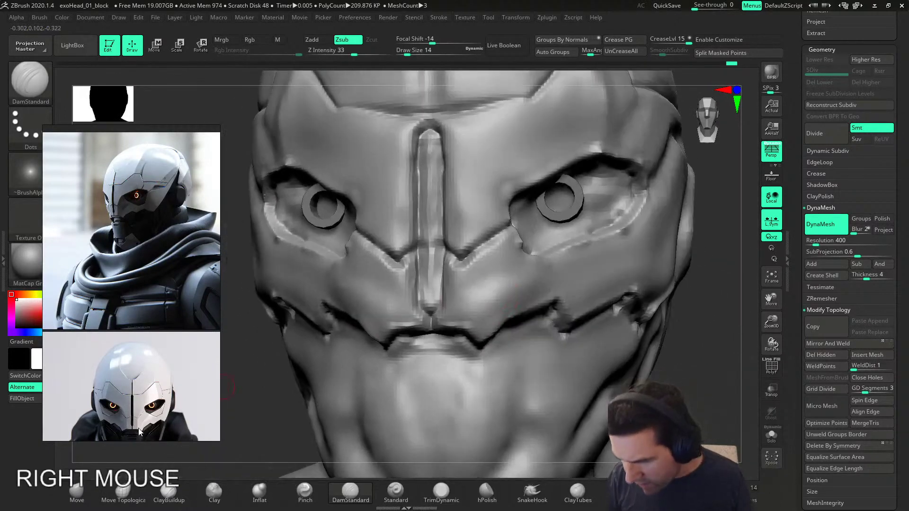
pyautogui.keyDown('alt'); pyautogui.moveTo(461, 266); pyautogui.dragTo(469, 293); pyautogui.keyUp('alt')
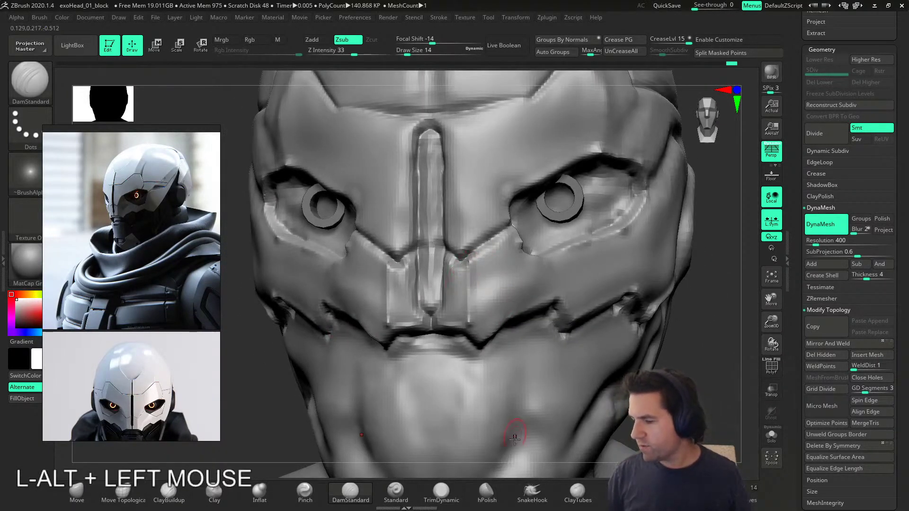
pyautogui.click(486, 492)
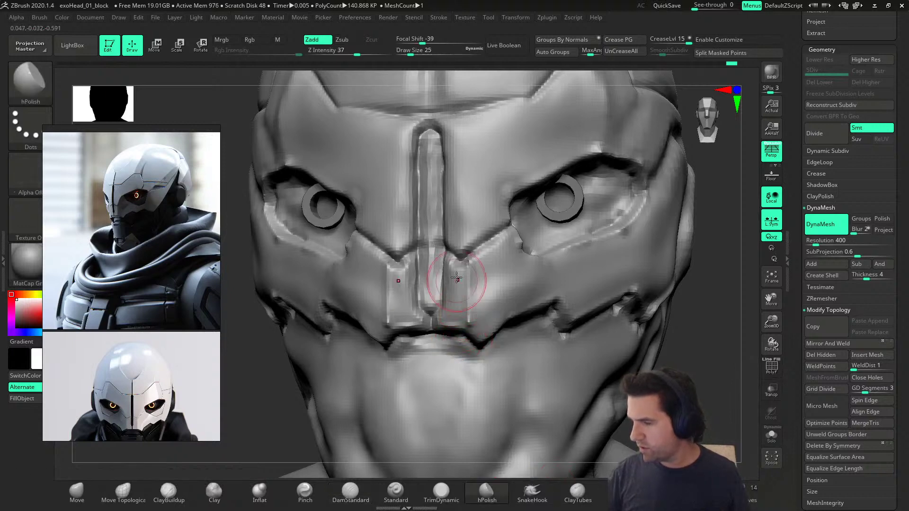
pyautogui.moveTo(458, 279); pyautogui.dragTo(477, 294, button='right')
pyautogui.click(490, 269)
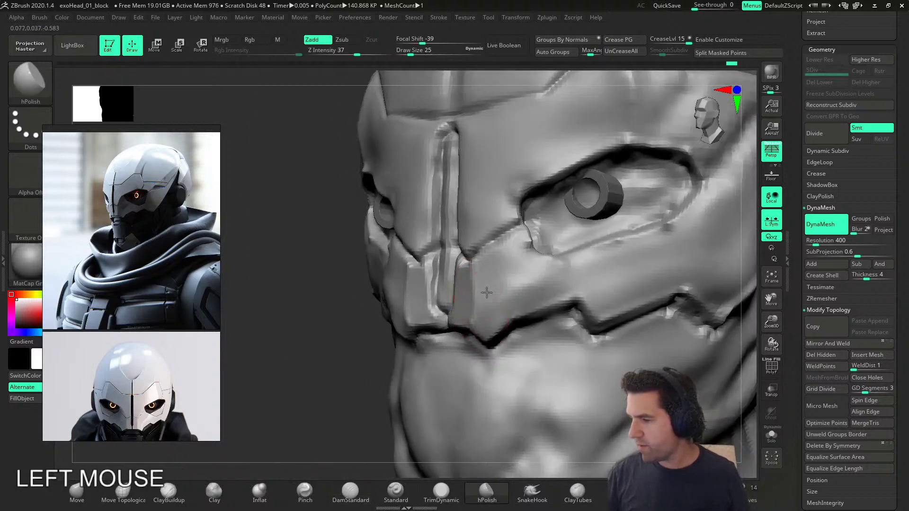
pyautogui.moveTo(513, 301)
pyautogui.mouseDown()
pyautogui.moveTo(523, 291)
pyautogui.moveTo(509, 264)
pyautogui.moveTo(489, 266)
pyautogui.mouseUp()
pyautogui.moveTo(488, 266)
pyautogui.mouseDown(button='right')
pyautogui.moveTo(511, 294)
pyautogui.moveTo(492, 319)
pyautogui.mouseUp(button='right')
pyautogui.moveTo(487, 281); pyautogui.dragTo(486, 283)
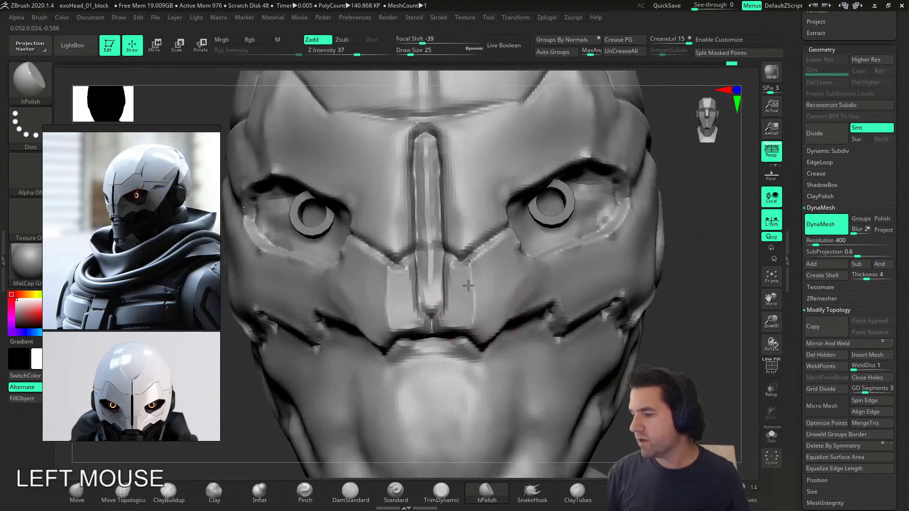
# Step: Carve a curved crease from the eye socket's inner corner toward the nose seam with DamStandard at draw size 12
pyautogui.moveTo(482, 275); pyautogui.dragTo(228, 404, button='right')
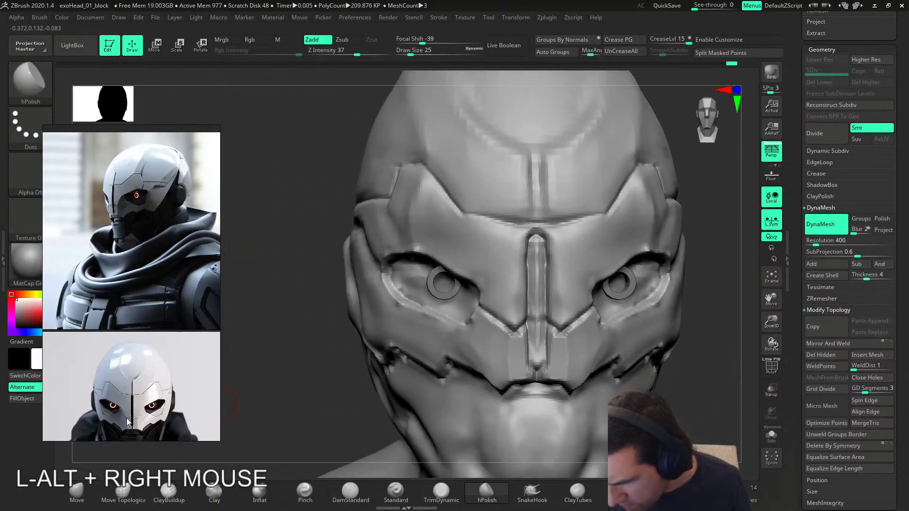
pyautogui.moveTo(546, 342); pyautogui.dragTo(492, 412, button='right')
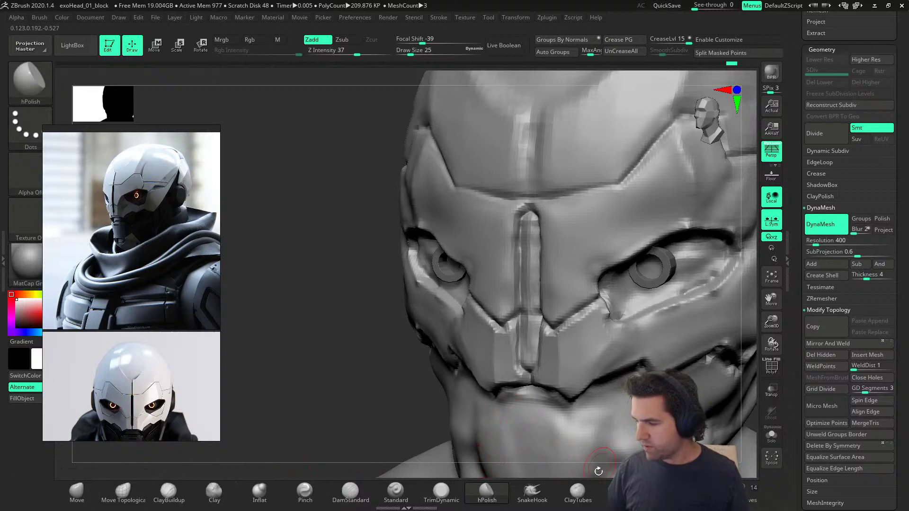
pyautogui.click(350, 493)
pyautogui.keyDown('alt'); pyautogui.moveTo(525, 307); pyautogui.dragTo(424, 336, button='right'); pyautogui.keyUp('alt')
pyautogui.moveTo(423, 336); pyautogui.dragTo(474, 367, button='right')
pyautogui.press('s')
pyautogui.moveTo(474, 367); pyautogui.dragTo(469, 368)
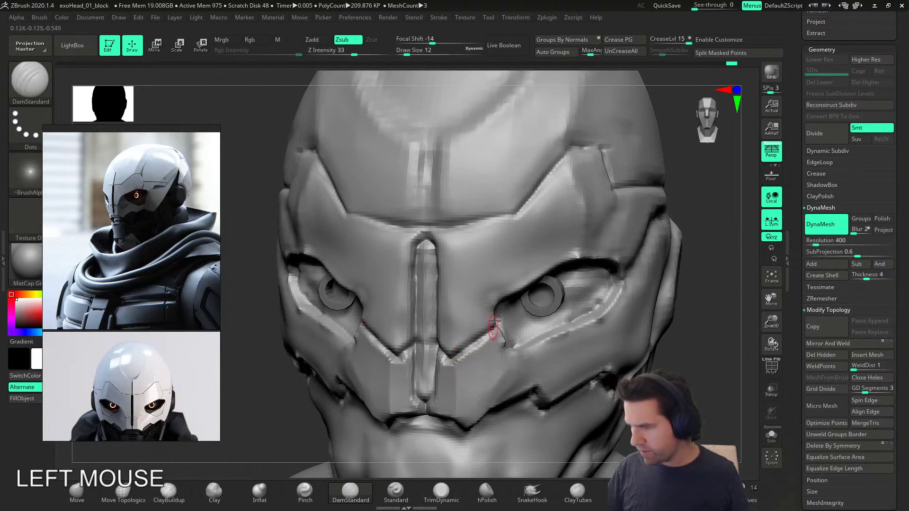
pyautogui.moveTo(490, 304); pyautogui.dragTo(448, 348, button='right')
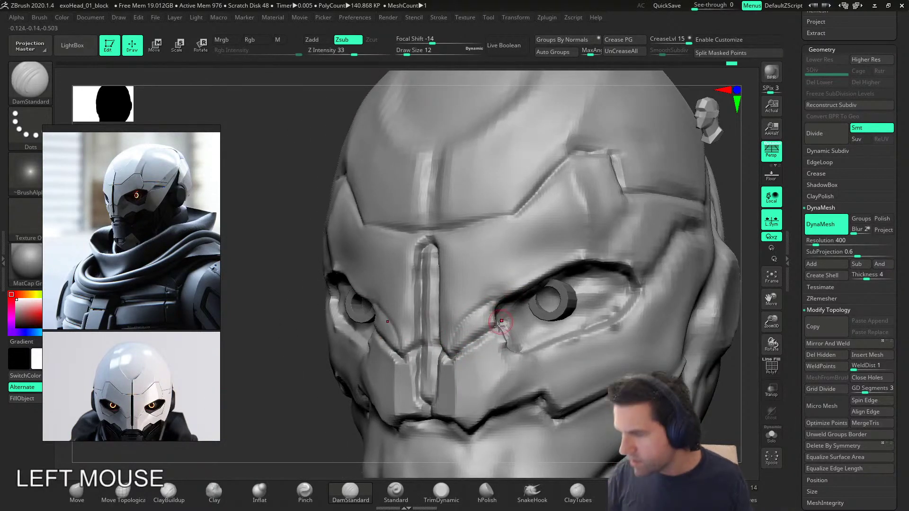
pyautogui.moveTo(500, 321); pyautogui.dragTo(472, 341, button='right')
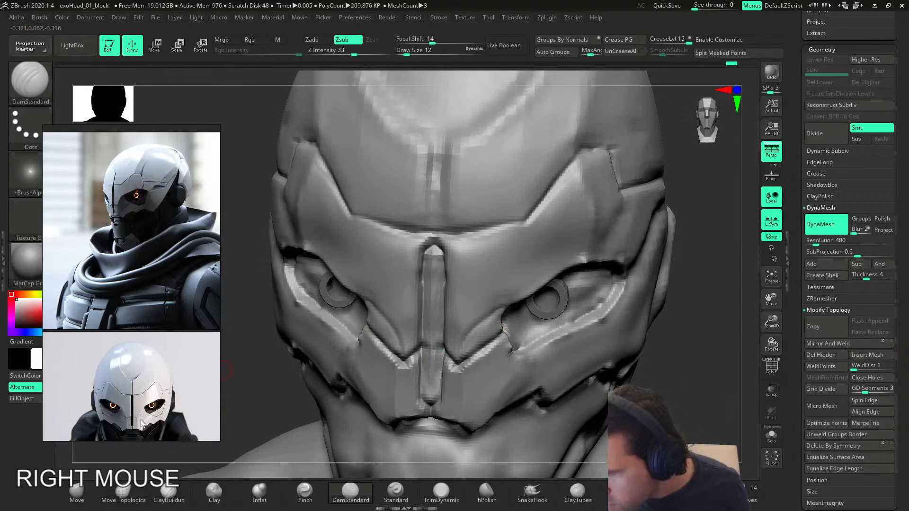
pyautogui.moveTo(400, 336); pyautogui.dragTo(508, 346, button='right')
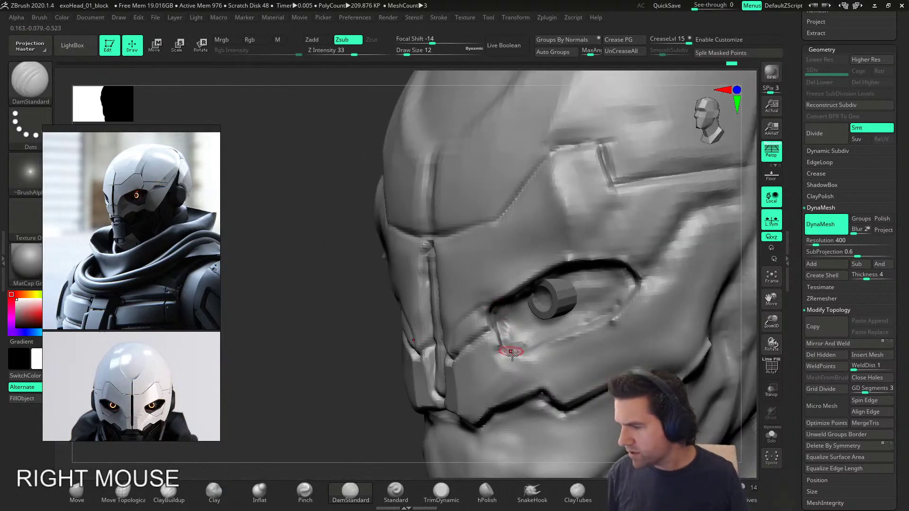
pyautogui.moveTo(483, 290); pyautogui.dragTo(498, 305, button='right')
pyautogui.keyDown('alt'); pyautogui.click(483, 310); pyautogui.keyUp('alt')
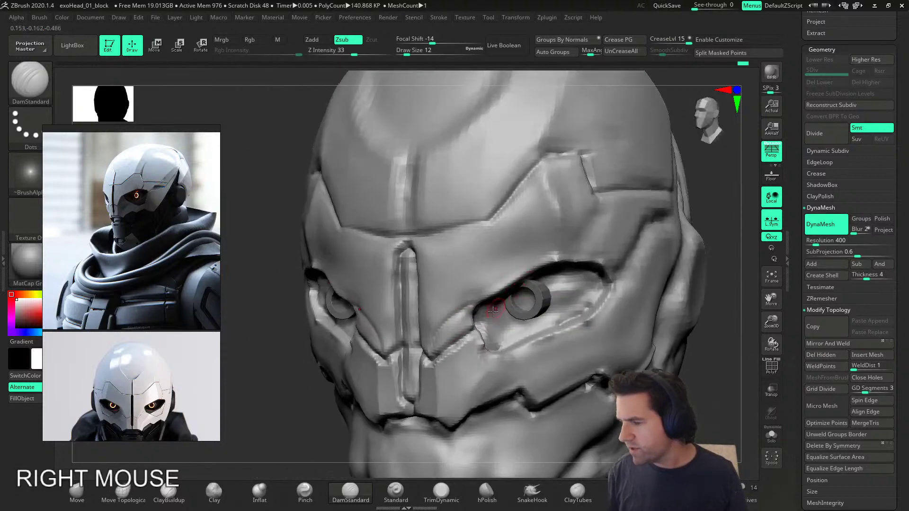
# Step: Adjust the inner corner of the eye socket with the Move brush at draw size 31
pyautogui.click(130, 492)
pyautogui.click(75, 489)
pyautogui.press('s')
pyautogui.moveTo(454, 335); pyautogui.dragTo(463, 336)
pyautogui.moveTo(467, 326); pyautogui.dragTo(513, 301, button='right')
pyautogui.moveTo(513, 301); pyautogui.dragTo(512, 293)
pyautogui.moveTo(531, 290); pyautogui.dragTo(517, 323, button='right')
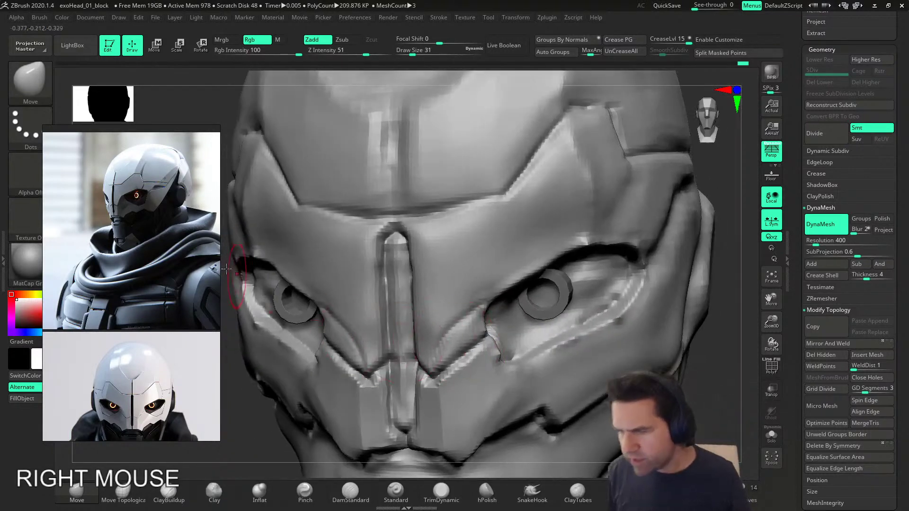
pyautogui.moveTo(440, 381); pyautogui.dragTo(485, 396, button='right')
pyautogui.moveTo(506, 393); pyautogui.dragTo(291, 460, button='right')
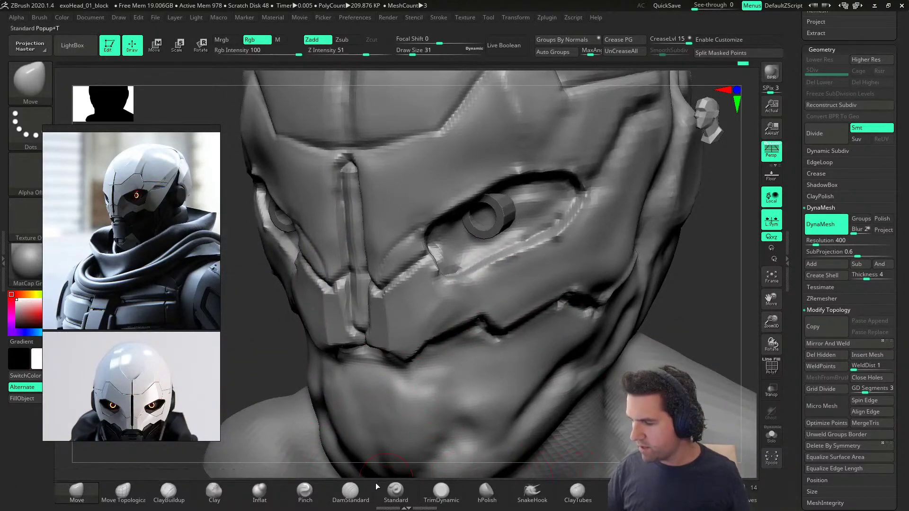
# Step: Mask the panels between the nose strip and the eye socket's inner corner at draw size 14
pyautogui.click(351, 493)
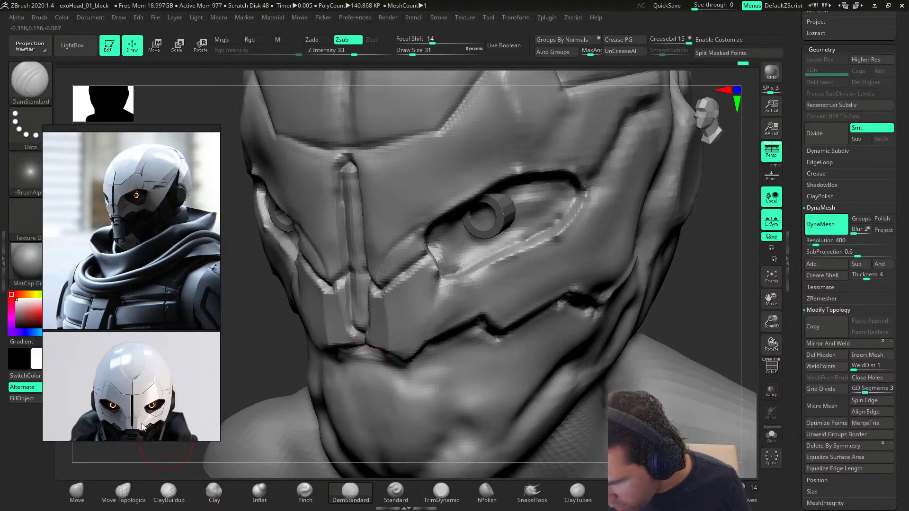
pyautogui.keyDown('alt'); pyautogui.moveTo(396, 350); pyautogui.dragTo(446, 279); pyautogui.keyUp('alt')
pyautogui.moveTo(351, 326)
pyautogui.mouseDown(button='right')
pyautogui.moveTo(407, 334)
pyautogui.moveTo(422, 301)
pyautogui.moveTo(395, 345)
pyautogui.moveTo(417, 319)
pyautogui.mouseUp(button='right')
pyautogui.press('s')
pyautogui.moveTo(420, 324); pyautogui.dragTo(415, 324)
pyautogui.moveTo(394, 355)
pyautogui.keyDown('ctrl'); pyautogui.mouseDown()
pyautogui.moveTo(393, 298)
pyautogui.moveTo(415, 244)
pyautogui.moveTo(426, 279)
pyautogui.moveTo(430, 239)
pyautogui.mouseUp(); pyautogui.keyUp('ctrl')
pyautogui.moveTo(457, 265); pyautogui.dragTo(411, 263, button='right')
pyautogui.keyDown('ctrl'); pyautogui.moveTo(418, 265); pyautogui.dragTo(424, 244); pyautogui.keyUp('ctrl')
pyautogui.moveTo(425, 263); pyautogui.dragTo(416, 272, button='right')
pyautogui.moveTo(416, 273)
pyautogui.keyDown('ctrl'); pyautogui.mouseDown()
pyautogui.moveTo(410, 286)
pyautogui.moveTo(399, 268)
pyautogui.mouseUp(); pyautogui.keyUp('ctrl')
pyautogui.moveTo(398, 268); pyautogui.dragTo(443, 270, button='right')
# Step: Trim the mask edges around the nose strip and eye socket, and invert the mask to isolate the nose-side panels
pyautogui.keyDown('ctrl'); pyautogui.keyDown('alt'); pyautogui.moveTo(415, 303); pyautogui.dragTo(381, 360); pyautogui.keyUp('alt'); pyautogui.keyUp('ctrl')
pyautogui.moveTo(417, 308); pyautogui.dragTo(349, 300, button='right')
pyautogui.keyDown('ctrl'); pyautogui.keyDown('alt'); pyautogui.moveTo(349, 300); pyautogui.dragTo(360, 254); pyautogui.keyUp('alt'); pyautogui.keyUp('ctrl')
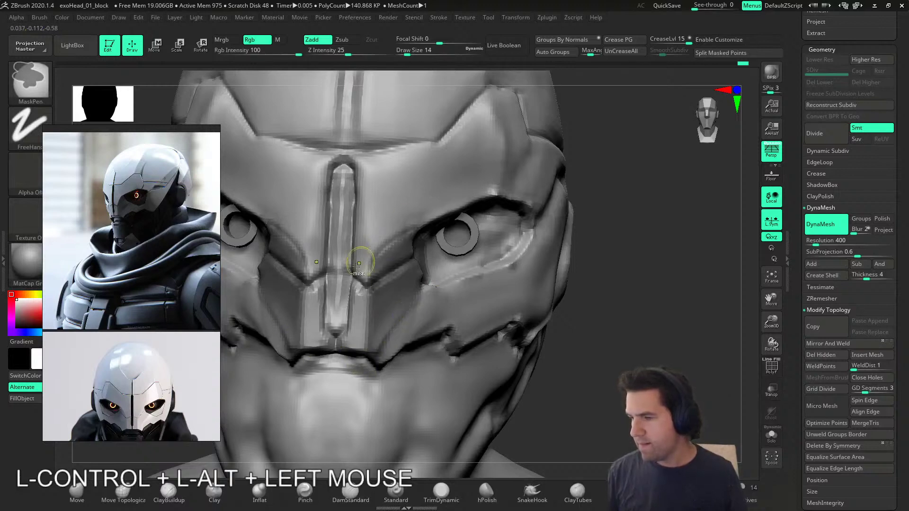
pyautogui.moveTo(468, 223)
pyautogui.keyDown('ctrl'); pyautogui.keyDown('alt'); pyautogui.mouseDown()
pyautogui.moveTo(413, 236)
pyautogui.moveTo(441, 224)
pyautogui.mouseUp(); pyautogui.keyUp('alt'); pyautogui.keyUp('ctrl')
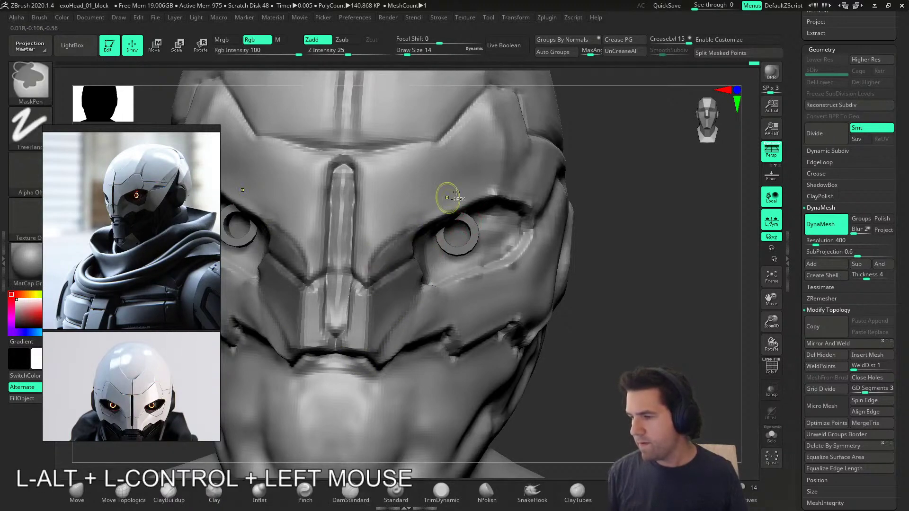
pyautogui.moveTo(478, 220); pyautogui.dragTo(434, 220, button='right')
pyautogui.keyDown('ctrl'); pyautogui.click(711, 356); pyautogui.keyUp('ctrl')
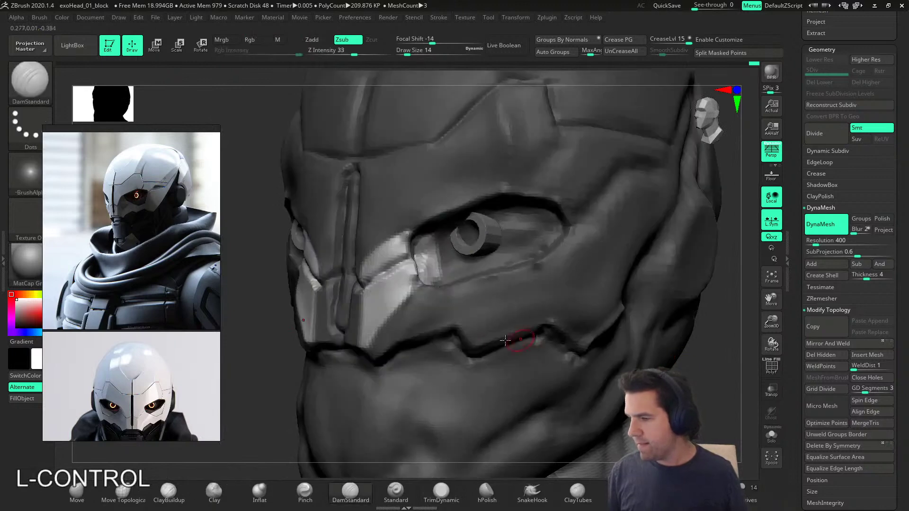
# Step: Reshape the unmasked panels between the nose strip and the inner eye corner with the Move brush
pyautogui.click(77, 492)
pyautogui.press('s')
pyautogui.moveTo(389, 301); pyautogui.dragTo(398, 301)
pyautogui.moveTo(438, 290); pyautogui.dragTo(404, 285, button='right')
pyautogui.moveTo(407, 283); pyautogui.dragTo(406, 272)
pyautogui.moveTo(406, 271)
pyautogui.mouseDown(button='right')
pyautogui.moveTo(420, 268)
pyautogui.moveTo(427, 284)
pyautogui.mouseUp(button='right')
pyautogui.moveTo(423, 278); pyautogui.dragTo(418, 270)
pyautogui.moveTo(417, 270); pyautogui.dragTo(390, 279, button='right')
pyautogui.moveTo(391, 279); pyautogui.dragTo(400, 276)
pyautogui.moveTo(401, 276); pyautogui.dragTo(391, 276, button='right')
pyautogui.moveTo(395, 280); pyautogui.dragTo(403, 273)
pyautogui.moveTo(402, 272); pyautogui.dragTo(434, 276, button='right')
pyautogui.moveTo(435, 276); pyautogui.dragTo(419, 272)
pyautogui.moveTo(419, 272); pyautogui.dragTo(427, 294, button='right')
pyautogui.moveTo(426, 293); pyautogui.dragTo(416, 299)
pyautogui.moveTo(417, 300)
pyautogui.mouseDown(button='right')
pyautogui.moveTo(439, 320)
pyautogui.moveTo(391, 307)
pyautogui.mouseUp(button='right')
# Step: Refine the unmasked nose-side panels with the Move brush at draw size 29, then clear the mask and update the DynaMesh
pyautogui.press('s')
pyautogui.moveTo(391, 307); pyautogui.dragTo(387, 307)
pyautogui.moveTo(388, 307); pyautogui.dragTo(372, 272, button='right')
pyautogui.moveTo(372, 272); pyautogui.dragTo(366, 265)
pyautogui.moveTo(367, 266)
pyautogui.mouseDown(button='right')
pyautogui.moveTo(303, 284)
pyautogui.moveTo(470, 263)
pyautogui.moveTo(393, 266)
pyautogui.moveTo(360, 251)
pyautogui.mouseUp(button='right')
pyautogui.moveTo(360, 251); pyautogui.dragTo(355, 248)
pyautogui.moveTo(355, 249)
pyautogui.mouseDown(button='right')
pyautogui.moveTo(630, 338)
pyautogui.moveTo(624, 350)
pyautogui.mouseUp(button='right')
pyautogui.moveTo(374, 290); pyautogui.dragTo(365, 285)
pyautogui.keyDown('ctrl'); pyautogui.moveTo(575, 341); pyautogui.dragTo(600, 364); pyautogui.keyUp('ctrl')
pyautogui.moveTo(597, 362); pyautogui.dragTo(558, 308, button='right')
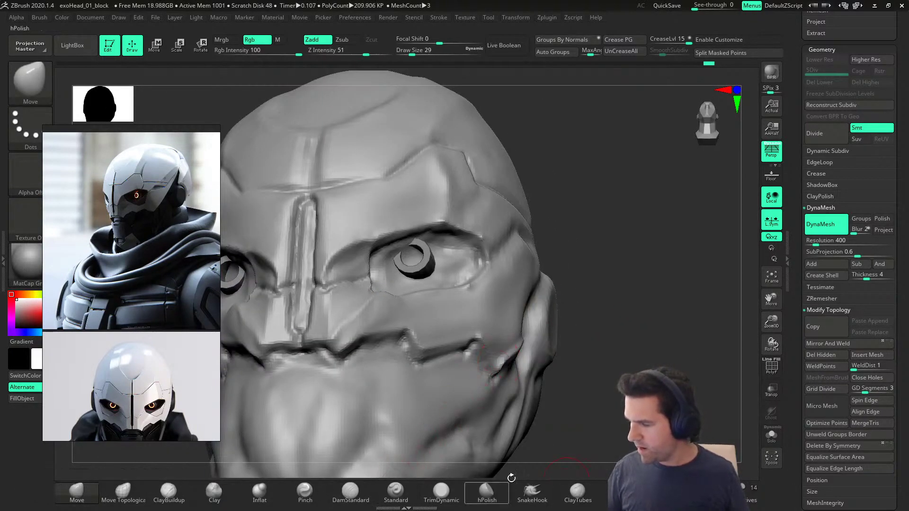
# Step: Smooth the surface between the nose bridge and the inner eye corner using a draw size of 27
pyautogui.click(577, 492)
pyautogui.press('s')
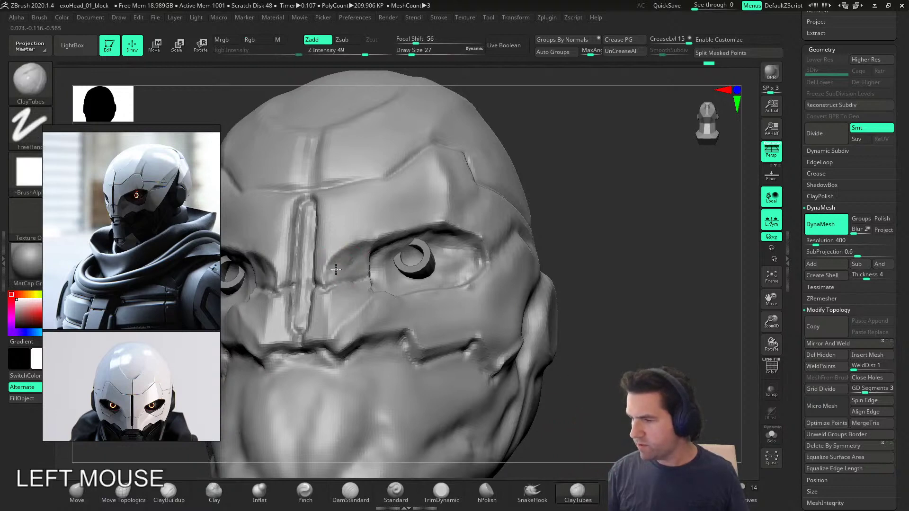
pyautogui.moveTo(359, 256)
pyautogui.keyDown('shift'); pyautogui.mouseDown()
pyautogui.moveTo(335, 254)
pyautogui.moveTo(352, 251)
pyautogui.mouseUp(); pyautogui.keyUp('shift')
pyautogui.moveTo(352, 251)
pyautogui.mouseDown(button='right')
pyautogui.moveTo(426, 326)
pyautogui.moveTo(505, 388)
pyautogui.mouseUp(button='right')
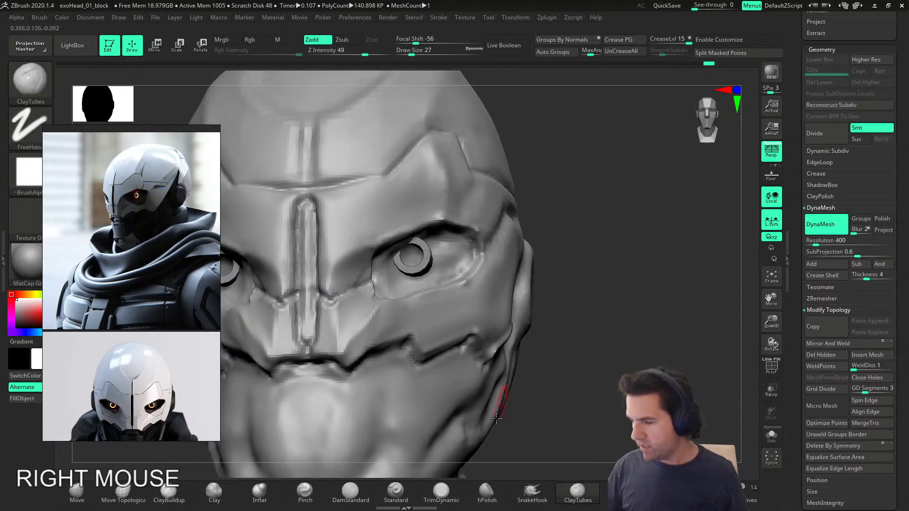
# Step: Sharpen the edge from the inner eye corner to the nose seam with an inverted DamStandard stroke at draw size 22
pyautogui.click(363, 495)
pyautogui.moveTo(371, 393); pyautogui.dragTo(367, 312, button='right')
pyautogui.press('s')
pyautogui.moveTo(367, 312); pyautogui.dragTo(362, 312)
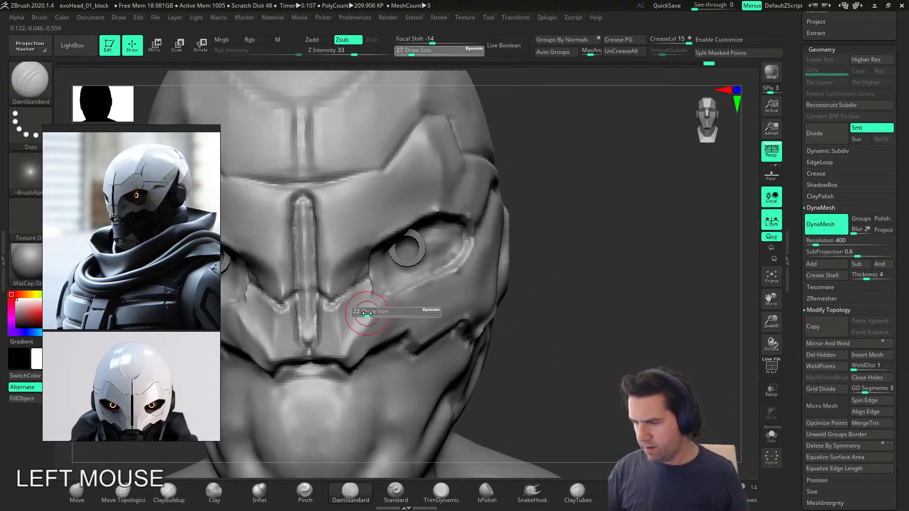
pyautogui.keyDown('alt'); pyautogui.moveTo(366, 256); pyautogui.dragTo(333, 279); pyautogui.keyUp('alt')
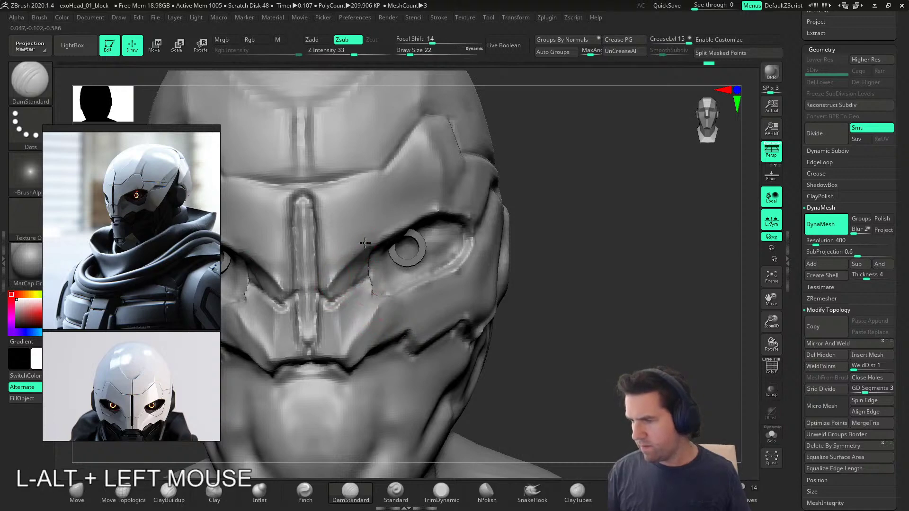
pyautogui.moveTo(381, 215); pyautogui.dragTo(453, 265, button='right')
pyautogui.moveTo(375, 274); pyautogui.dragTo(405, 337, button='right')
# Step: Recarve the seam beside the lower nose strip and raise the adjoining panel edges with normal and inverted DamStandard strokes
pyautogui.moveTo(314, 316); pyautogui.dragTo(360, 283)
pyautogui.moveTo(356, 317); pyautogui.dragTo(346, 265, button='right')
pyautogui.moveTo(351, 283)
pyautogui.keyDown('alt'); pyautogui.mouseDown()
pyautogui.moveTo(321, 314)
pyautogui.moveTo(318, 334)
pyautogui.mouseUp(); pyautogui.keyUp('alt')
pyautogui.moveTo(327, 320); pyautogui.dragTo(330, 279, button='right')
pyautogui.keyDown('alt'); pyautogui.moveTo(323, 274); pyautogui.dragTo(313, 339); pyautogui.keyUp('alt')
pyautogui.moveTo(340, 279); pyautogui.dragTo(326, 300, button='right')
pyautogui.moveTo(324, 310); pyautogui.dragTo(316, 302)
pyautogui.moveTo(334, 314); pyautogui.dragTo(346, 283, button='right')
pyautogui.keyDown('alt'); pyautogui.moveTo(345, 282); pyautogui.dragTo(321, 277); pyautogui.keyUp('alt')
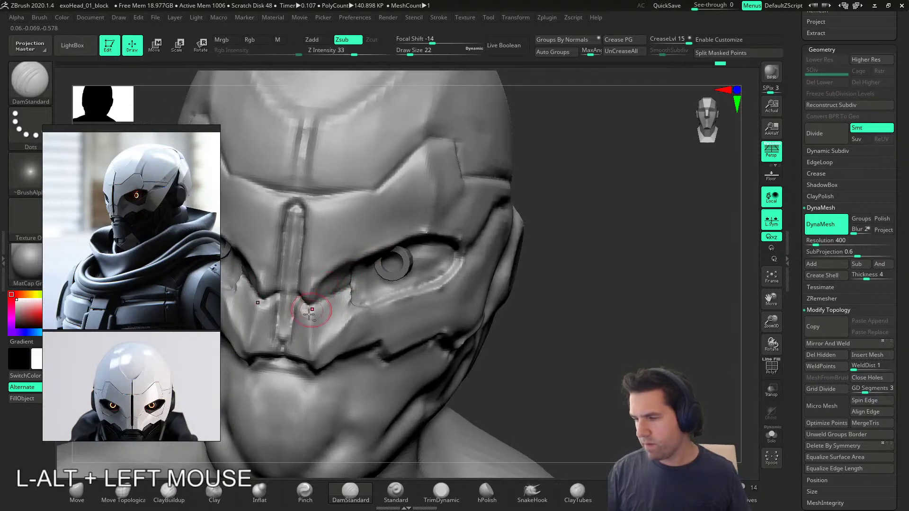
pyautogui.moveTo(314, 343); pyautogui.dragTo(295, 321, button='right')
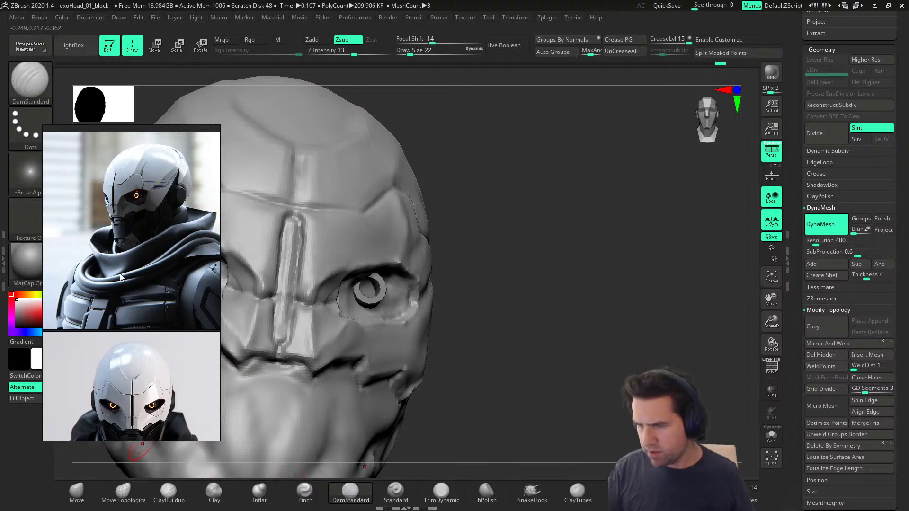
# Step: Reshape the lower end of the nose with the Move brush at draw size 54
pyautogui.click(77, 492)
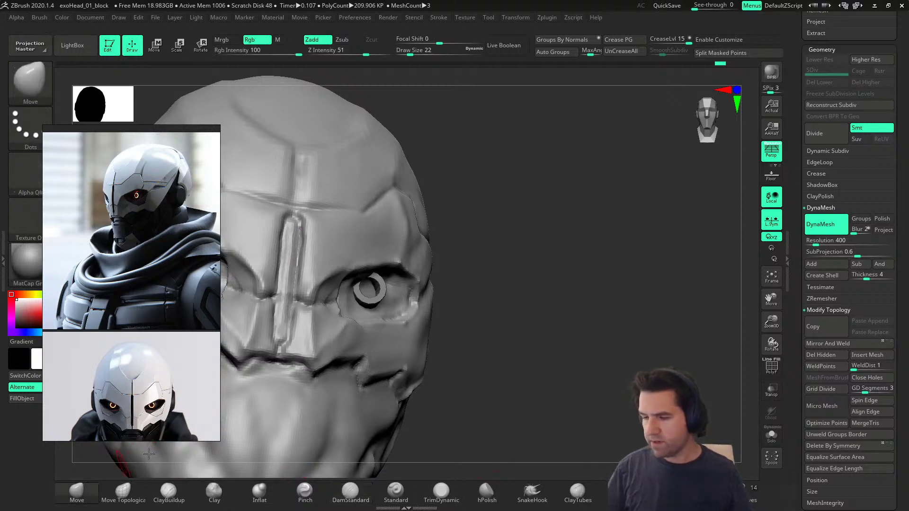
pyautogui.moveTo(473, 374); pyautogui.dragTo(497, 275, button='right')
pyautogui.press('s')
pyautogui.moveTo(497, 267); pyautogui.dragTo(502, 267)
pyautogui.moveTo(270, 303)
pyautogui.mouseDown(button='right')
pyautogui.moveTo(339, 362)
pyautogui.moveTo(272, 296)
pyautogui.moveTo(315, 315)
pyautogui.mouseUp(button='right')
pyautogui.moveTo(294, 296); pyautogui.dragTo(297, 298)
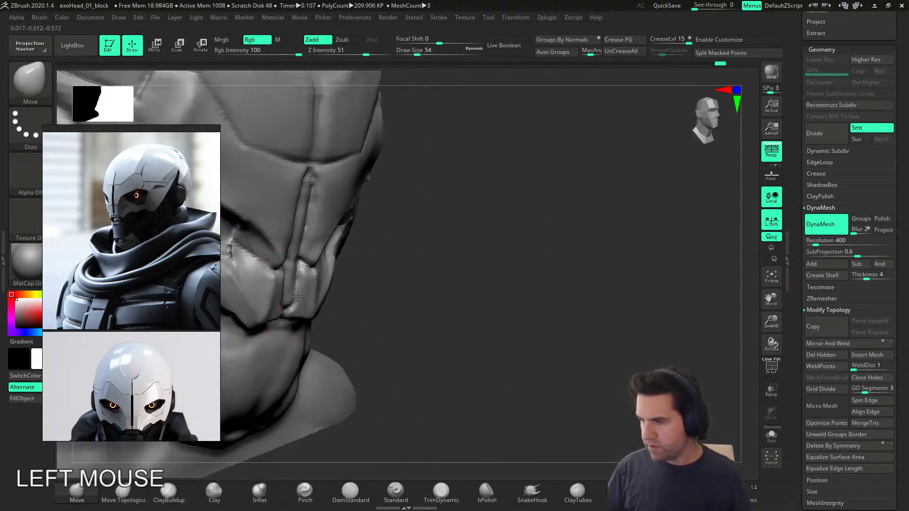
pyautogui.moveTo(303, 298); pyautogui.dragTo(307, 324, button='right')
pyautogui.moveTo(293, 304); pyautogui.dragTo(297, 308)
pyautogui.moveTo(298, 308)
pyautogui.mouseDown(button='right')
pyautogui.moveTo(294, 260)
pyautogui.moveTo(304, 301)
pyautogui.mouseUp(button='right')
# Step: Adjust the nose profile from the side with the Move brush at draw sizes 41 and 33
pyautogui.press('s')
pyautogui.moveTo(306, 302); pyautogui.dragTo(300, 302)
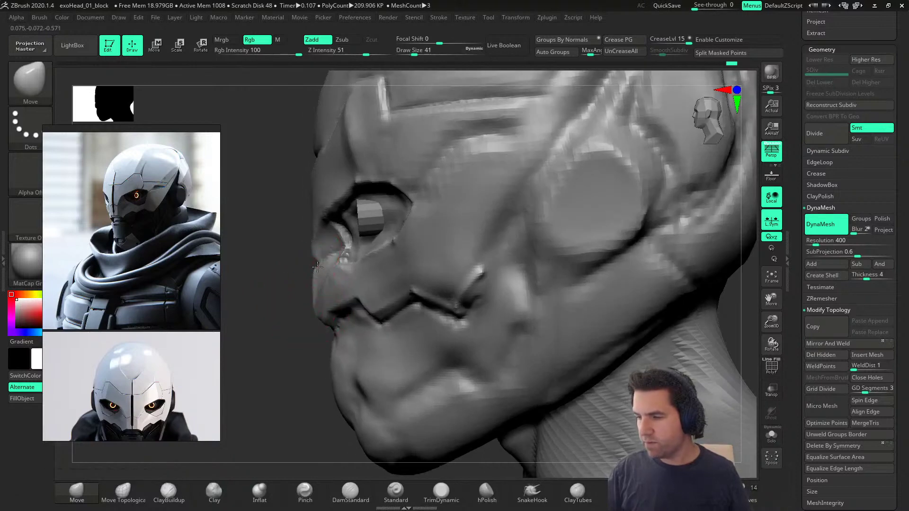
pyautogui.moveTo(313, 268); pyautogui.dragTo(297, 279, button='right')
pyautogui.moveTo(298, 279); pyautogui.dragTo(300, 278)
pyautogui.moveTo(303, 276)
pyautogui.mouseDown(button='right')
pyautogui.moveTo(368, 270)
pyautogui.moveTo(356, 259)
pyautogui.mouseUp(button='right')
pyautogui.press('s')
pyautogui.moveTo(356, 259); pyautogui.dragTo(354, 259)
pyautogui.moveTo(355, 262); pyautogui.dragTo(362, 290, button='right')
pyautogui.moveTo(311, 251); pyautogui.dragTo(309, 250)
pyautogui.moveTo(389, 316)
pyautogui.mouseDown(button='right')
pyautogui.moveTo(478, 303)
pyautogui.moveTo(566, 319)
pyautogui.moveTo(664, 305)
pyautogui.mouseUp(button='right')
# Step: Change the model's material to BasicMaterial2, moving the reference images clear of the material list and back beside the head
pyautogui.moveTo(92, 330)
pyautogui.mouseDown(button='middle')
pyautogui.moveTo(137, 323)
pyautogui.moveTo(106, 332)
pyautogui.mouseUp(button='middle')
pyautogui.moveTo(106, 334); pyautogui.dragTo(150, 323, button='right')
pyautogui.click(41, 274)
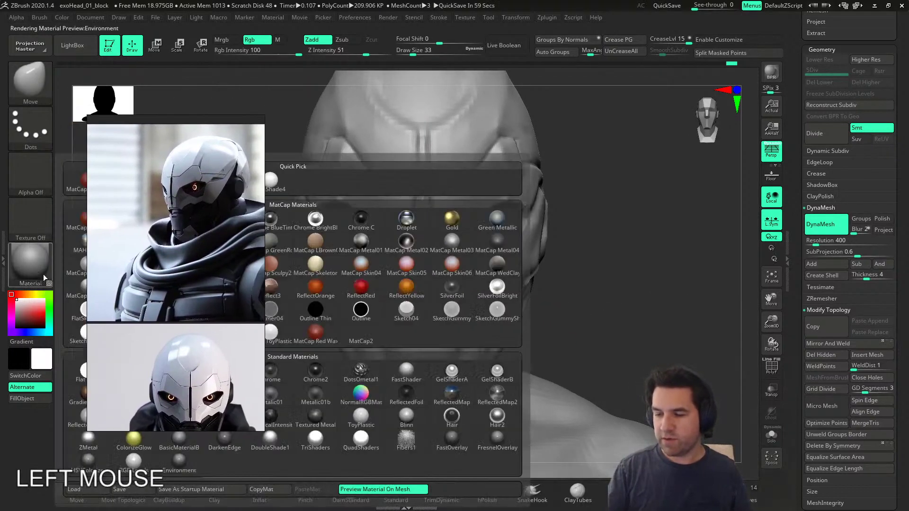
pyautogui.moveTo(146, 351); pyautogui.dragTo(170, 328, button='middle')
pyautogui.moveTo(170, 328); pyautogui.dragTo(537, 297, button='right')
pyautogui.click(33, 267)
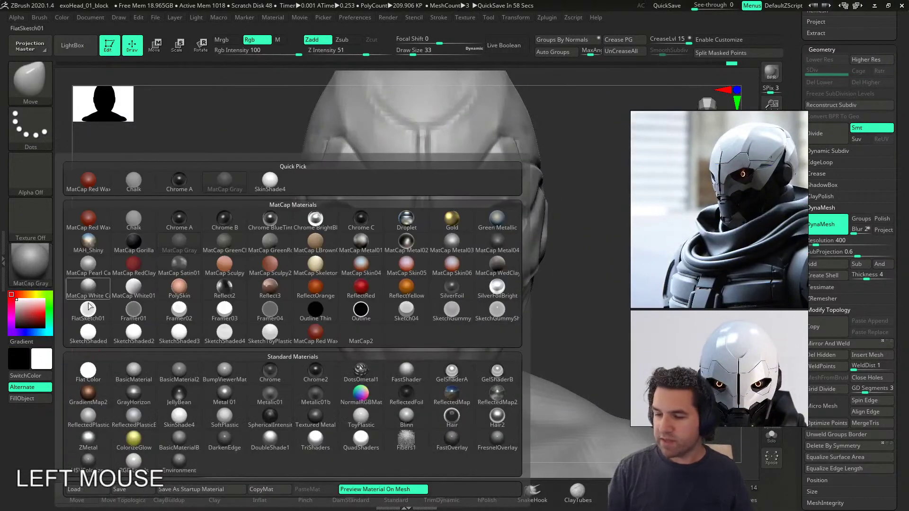
pyautogui.click(179, 370)
pyautogui.moveTo(345, 345); pyautogui.dragTo(587, 314, button='right')
pyautogui.moveTo(711, 306)
pyautogui.mouseDown(button='middle')
pyautogui.moveTo(494, 298)
pyautogui.moveTo(752, 308)
pyautogui.moveTo(713, 299)
pyautogui.mouseUp(button='middle')
pyautogui.moveTo(714, 300); pyautogui.dragTo(160, 331, button='right')
pyautogui.moveTo(606, 300); pyautogui.dragTo(456, 269, button='right')
# Step: Round out the eye socket's inner edge and lower inner corner with the Move brush, reducing the draw size to 14
pyautogui.press('s')
pyautogui.moveTo(446, 278); pyautogui.dragTo(438, 287)
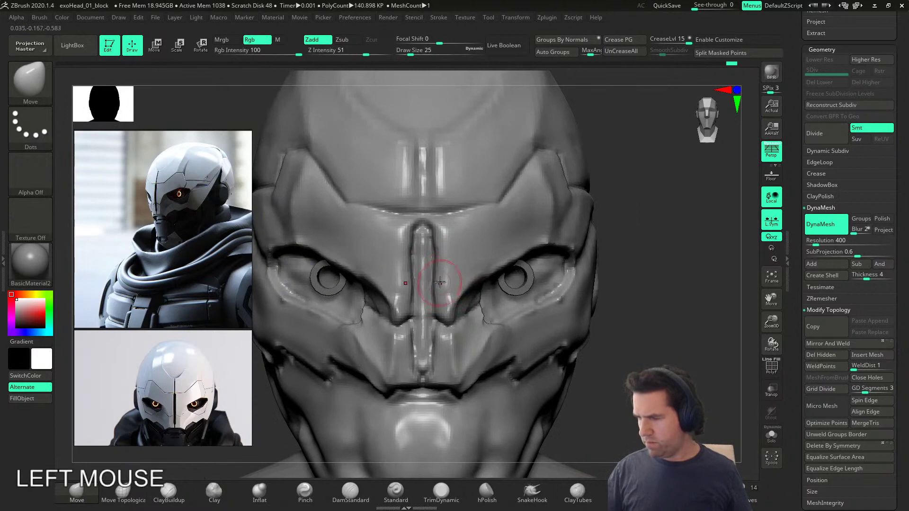
pyautogui.moveTo(436, 309)
pyautogui.keyDown('alt'); pyautogui.mouseDown(button='right')
pyautogui.moveTo(476, 342)
pyautogui.moveTo(496, 326)
pyautogui.moveTo(439, 326)
pyautogui.moveTo(426, 316)
pyautogui.mouseUp(button='right'); pyautogui.keyUp('alt')
pyautogui.press('s')
pyautogui.moveTo(426, 316); pyautogui.dragTo(416, 318)
pyautogui.moveTo(404, 323); pyautogui.dragTo(424, 326, button='right')
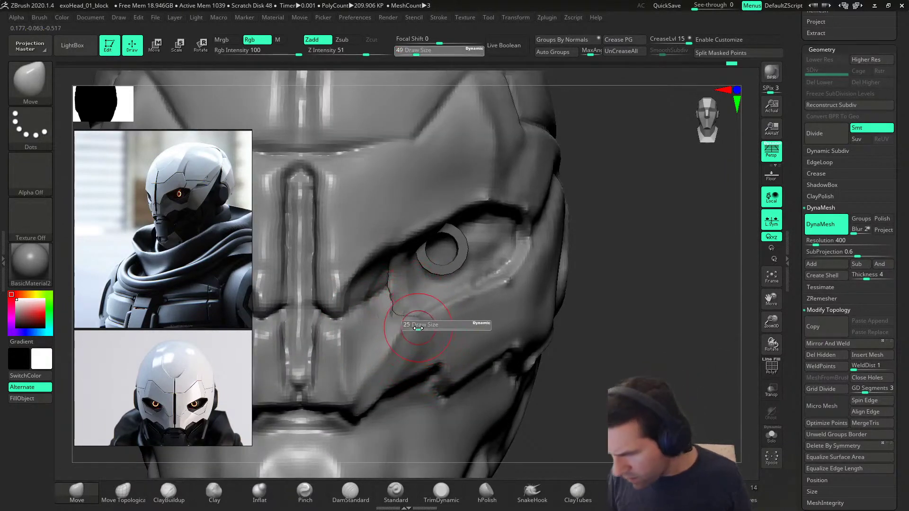
pyautogui.moveTo(391, 260); pyautogui.dragTo(386, 263)
pyautogui.press(']')
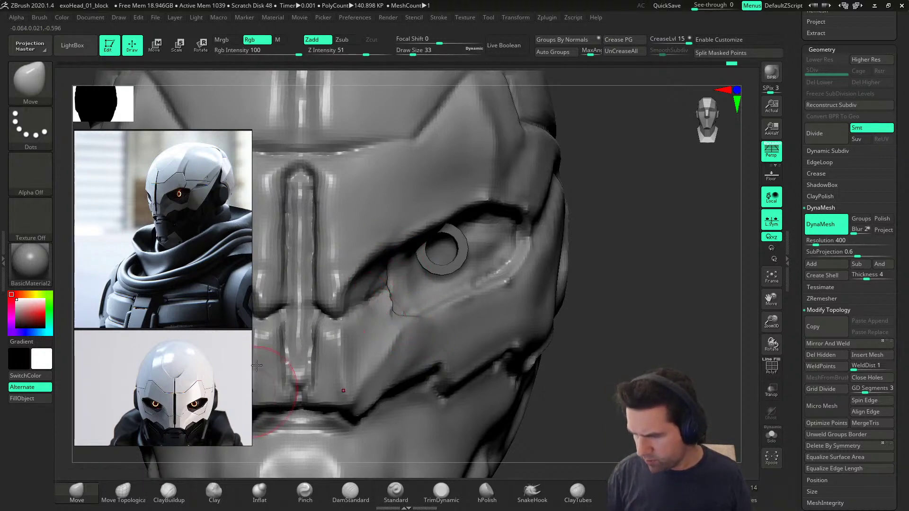
pyautogui.press('s')
pyautogui.click(405, 323)
pyautogui.moveTo(402, 326)
pyautogui.mouseDown()
pyautogui.moveTo(409, 333)
pyautogui.moveTo(403, 314)
pyautogui.mouseUp()
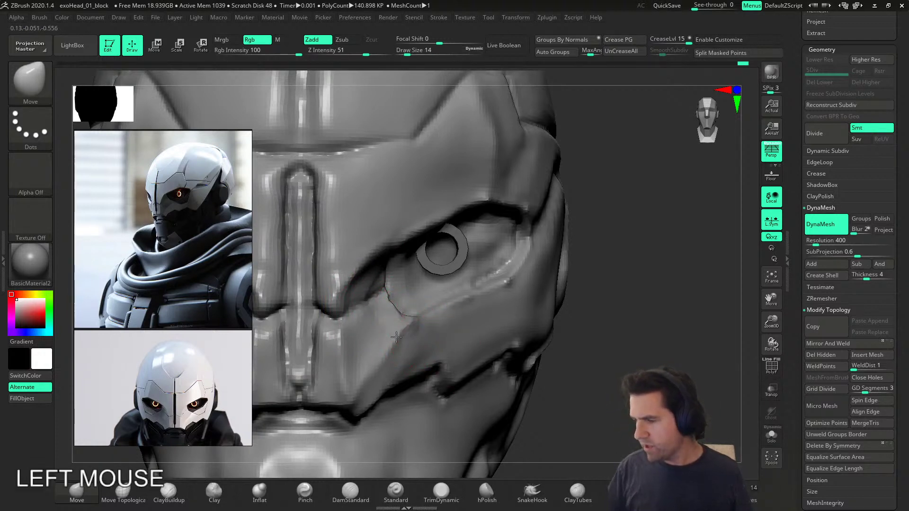
pyautogui.click(486, 492)
pyautogui.moveTo(497, 376); pyautogui.dragTo(360, 345, button='right')
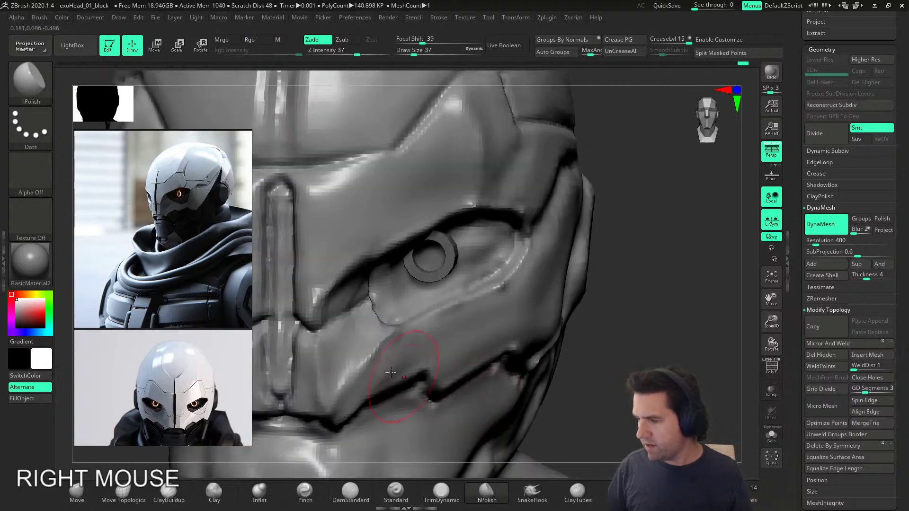
pyautogui.hotkey('ctrl', 'z')
pyautogui.press('s')
pyautogui.moveTo(418, 353); pyautogui.dragTo(410, 349)
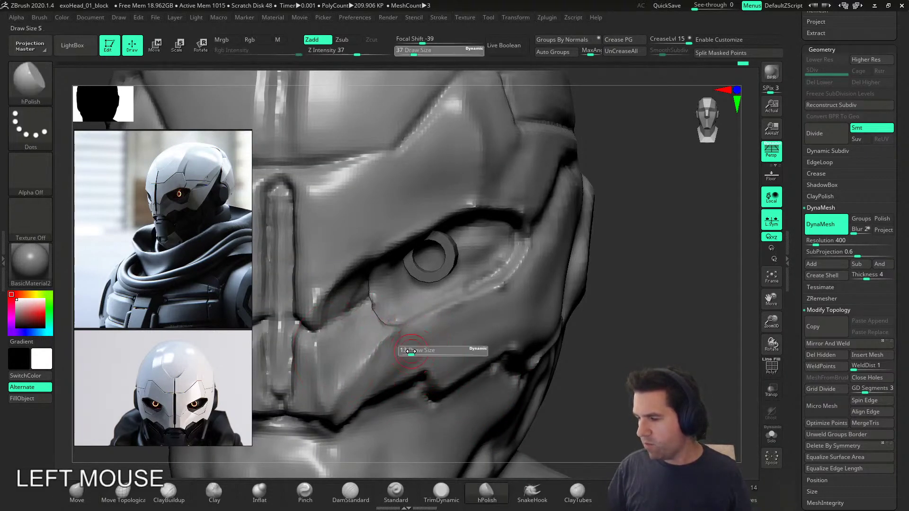
# Step: Flatten the panel between the nose strip and the eye socket's lower inner corner with TrimDynamic at draw size 22
pyautogui.click(441, 492)
pyautogui.press('s')
pyautogui.moveTo(432, 384); pyautogui.dragTo(432, 383)
pyautogui.keyDown('alt'); pyautogui.moveTo(349, 364); pyautogui.dragTo(342, 364); pyautogui.keyUp('alt')
pyautogui.keyDown('alt'); pyautogui.moveTo(372, 330); pyautogui.dragTo(333, 350, button='right'); pyautogui.keyUp('alt')
pyautogui.keyDown('alt'); pyautogui.moveTo(359, 337); pyautogui.dragTo(335, 365); pyautogui.keyUp('alt')
pyautogui.keyDown('alt'); pyautogui.moveTo(365, 326); pyautogui.dragTo(347, 339); pyautogui.keyUp('alt')
pyautogui.moveTo(341, 334); pyautogui.dragTo(367, 325, button='right')
pyautogui.moveTo(368, 328); pyautogui.dragTo(330, 362)
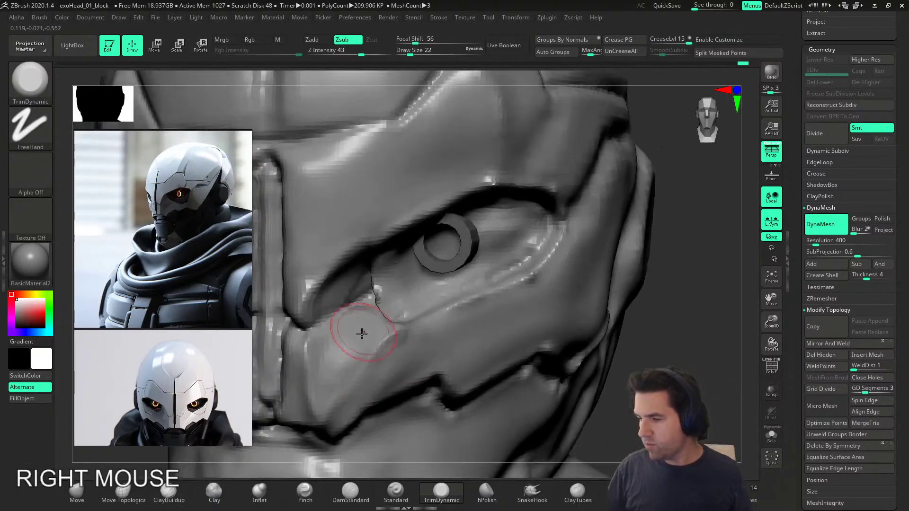
pyautogui.moveTo(337, 382); pyautogui.dragTo(344, 364)
pyautogui.moveTo(344, 363); pyautogui.dragTo(371, 372, button='right')
pyautogui.moveTo(371, 371); pyautogui.dragTo(360, 347)
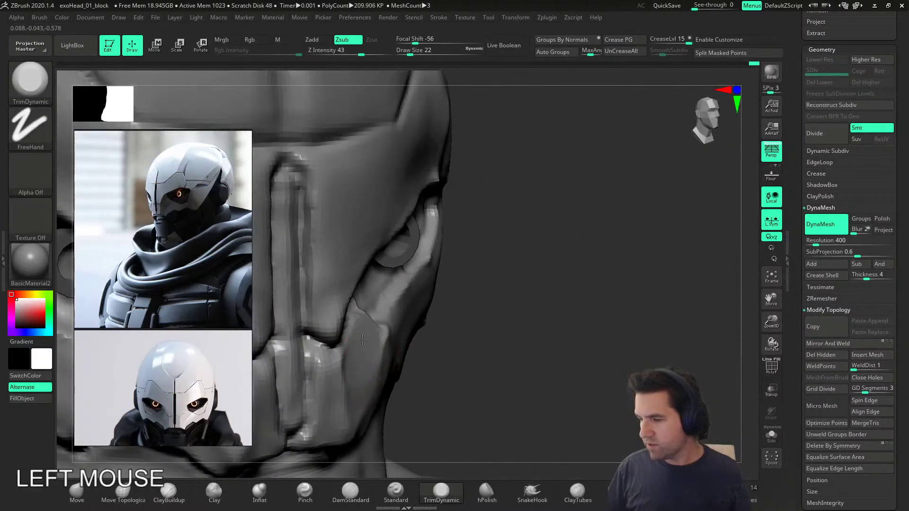
# Step: Polish the planes of the nose-side panel below the eye socket with hPolish at draw size 22
pyautogui.click(487, 495)
pyautogui.moveTo(379, 374)
pyautogui.mouseDown(button='right')
pyautogui.moveTo(358, 363)
pyautogui.moveTo(440, 349)
pyautogui.moveTo(408, 326)
pyautogui.mouseUp(button='right')
pyautogui.moveTo(327, 348)
pyautogui.mouseDown()
pyautogui.moveTo(305, 314)
pyautogui.moveTo(309, 326)
pyautogui.mouseUp()
pyautogui.moveTo(309, 327)
pyautogui.mouseDown(button='right')
pyautogui.moveTo(329, 338)
pyautogui.moveTo(289, 337)
pyautogui.mouseUp(button='right')
pyautogui.click(289, 337)
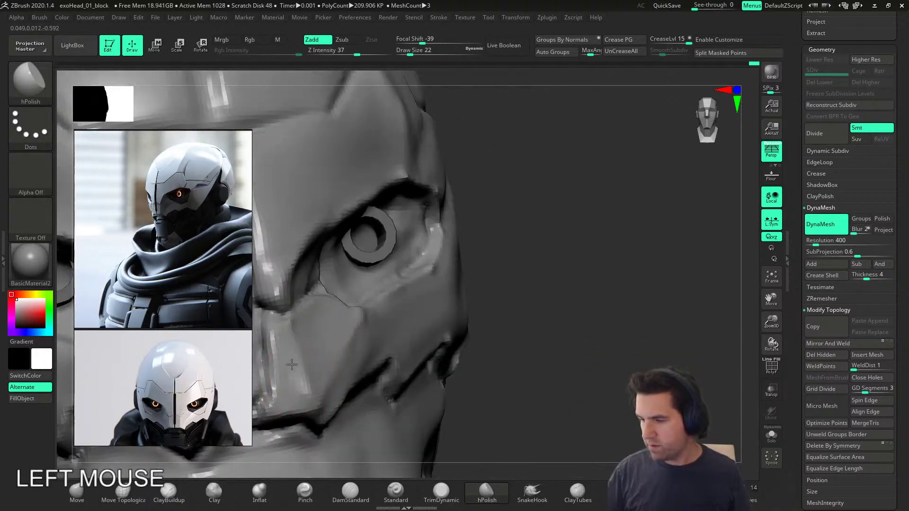
pyautogui.moveTo(295, 374); pyautogui.dragTo(301, 389)
pyautogui.moveTo(322, 376)
pyautogui.mouseDown(button='right')
pyautogui.moveTo(272, 362)
pyautogui.moveTo(280, 355)
pyautogui.mouseUp(button='right')
# Step: Touch up the eye socket's lower outer rim with an inverted DamStandard stroke at draw size 14
pyautogui.moveTo(317, 326)
pyautogui.keyDown('alt'); pyautogui.mouseDown(button='right')
pyautogui.moveTo(376, 388)
pyautogui.moveTo(431, 353)
pyautogui.mouseUp(button='right'); pyautogui.keyUp('alt')
pyautogui.press('s')
pyautogui.moveTo(431, 352)
pyautogui.mouseDown()
pyautogui.moveTo(407, 331)
pyautogui.moveTo(416, 358)
pyautogui.moveTo(419, 328)
pyautogui.mouseUp()
pyautogui.click(360, 487)
pyautogui.keyDown('alt'); pyautogui.moveTo(490, 336); pyautogui.dragTo(471, 320, button='right'); pyautogui.keyUp('alt')
pyautogui.keyDown('alt'); pyautogui.moveTo(498, 341); pyautogui.dragTo(515, 365); pyautogui.keyUp('alt')
pyautogui.moveTo(515, 365)
pyautogui.keyDown('alt'); pyautogui.mouseDown(button='right')
pyautogui.moveTo(481, 363)
pyautogui.moveTo(482, 346)
pyautogui.moveTo(523, 361)
pyautogui.mouseUp(button='right'); pyautogui.keyUp('alt')
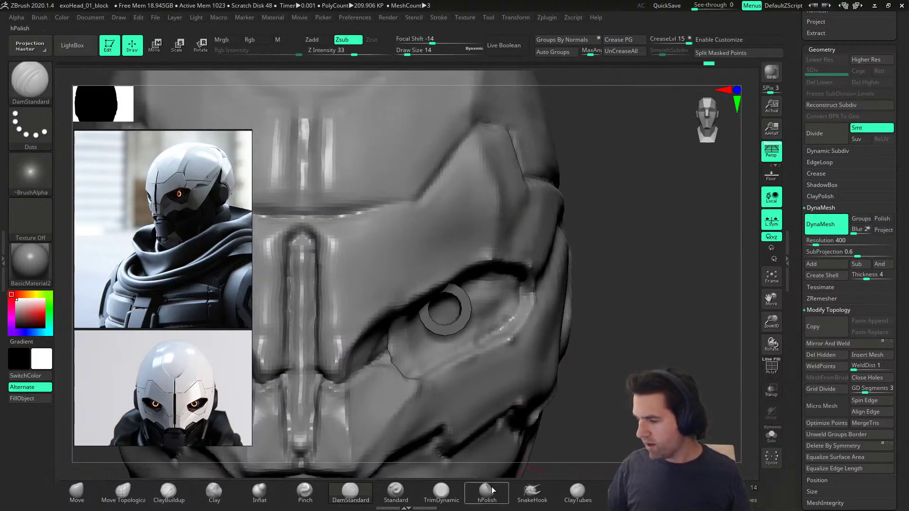
# Step: Tighten the brow edge above the eye and the nose-side panel's upper edges with the Pinch brush at draw size 14
pyautogui.click(305, 490)
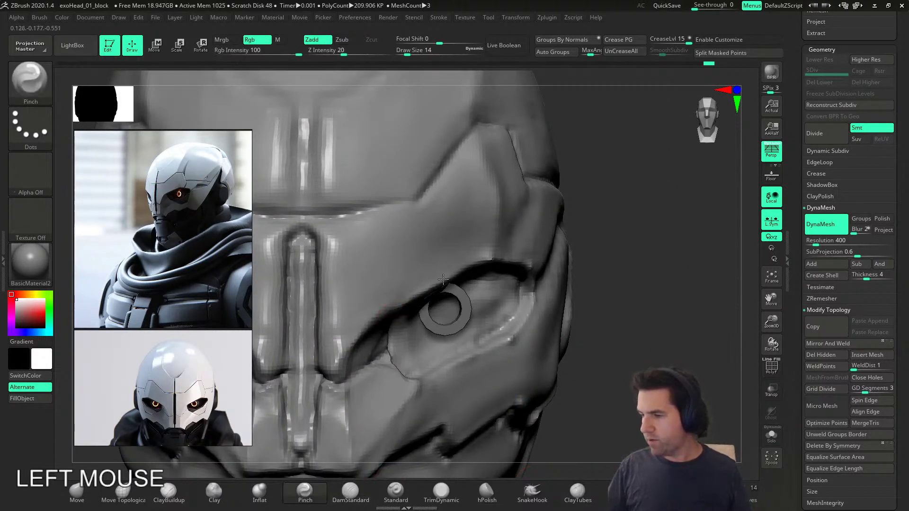
pyautogui.moveTo(441, 284); pyautogui.dragTo(384, 310)
pyautogui.moveTo(352, 373); pyautogui.dragTo(348, 424)
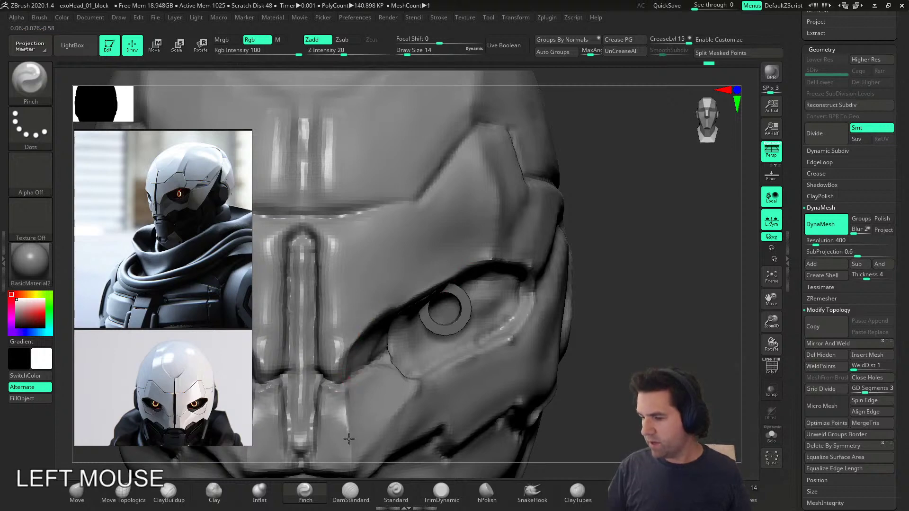
pyautogui.keyDown('alt'); pyautogui.moveTo(377, 432); pyautogui.dragTo(395, 312, button='right'); pyautogui.keyUp('alt')
pyautogui.moveTo(366, 340); pyautogui.dragTo(382, 319)
pyautogui.moveTo(423, 273)
pyautogui.keyDown('alt'); pyautogui.mouseDown(button='right')
pyautogui.moveTo(415, 294)
pyautogui.moveTo(394, 302)
pyautogui.mouseUp(button='right'); pyautogui.keyUp('alt')
pyautogui.moveTo(393, 303); pyautogui.dragTo(369, 295)
pyautogui.moveTo(324, 303); pyautogui.dragTo(349, 307, button='right')
pyautogui.moveTo(351, 308); pyautogui.dragTo(309, 312)
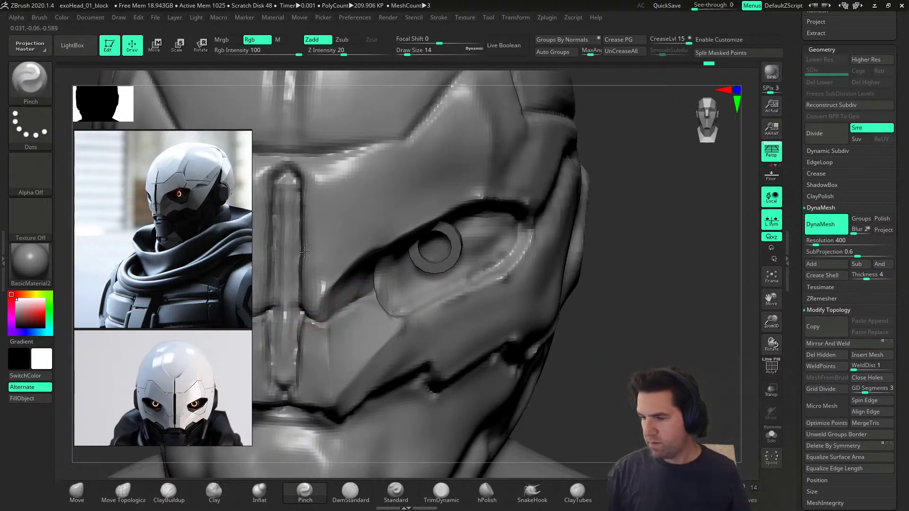
# Step: Pinch the eye socket's lower rim and outer corner to sharpen them at draw size 14
pyautogui.keyDown('alt'); pyautogui.moveTo(316, 307); pyautogui.dragTo(380, 330, button='right'); pyautogui.keyUp('alt')
pyautogui.moveTo(379, 330); pyautogui.dragTo(358, 333)
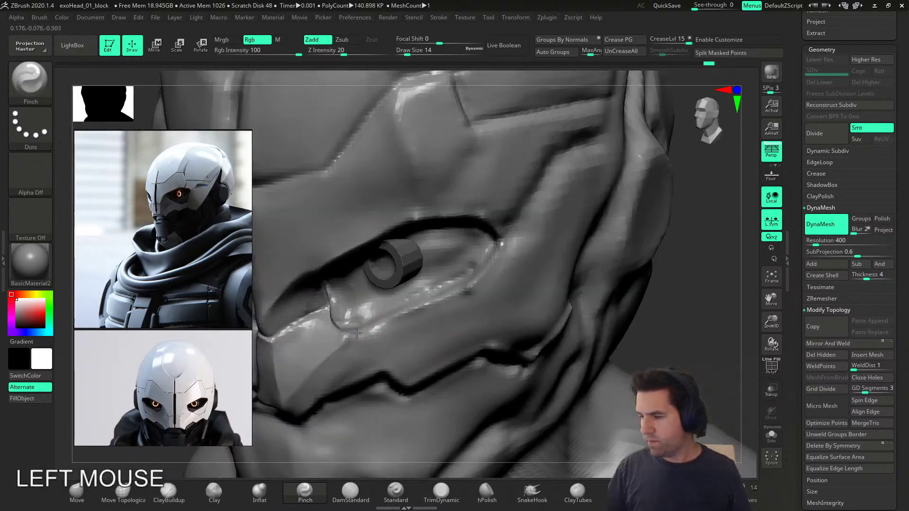
pyautogui.moveTo(379, 327); pyautogui.dragTo(464, 280, button='right')
pyautogui.moveTo(468, 283); pyautogui.dragTo(456, 294)
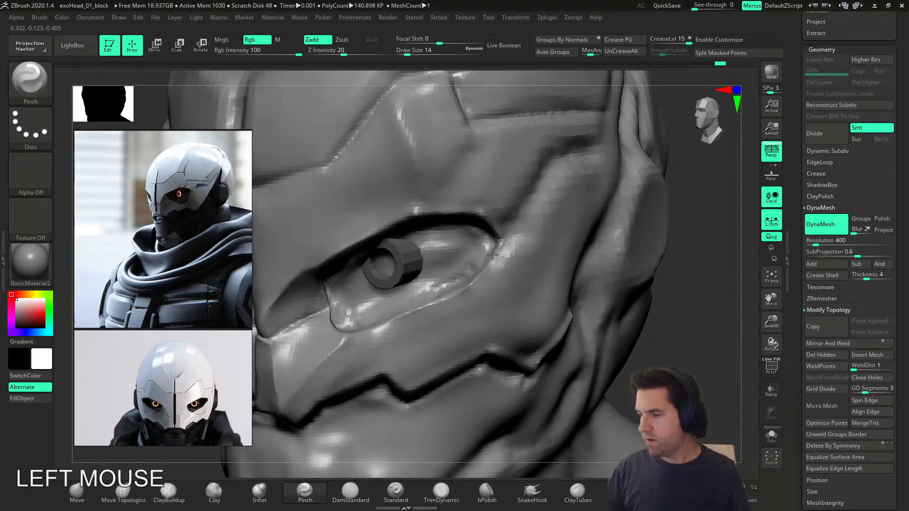
pyautogui.moveTo(492, 254); pyautogui.dragTo(497, 222, button='right')
pyautogui.click(499, 217)
pyautogui.moveTo(503, 261); pyautogui.dragTo(552, 308, button='right')
pyautogui.moveTo(478, 315)
pyautogui.keyDown('alt'); pyautogui.mouseDown(button='right')
pyautogui.moveTo(485, 336)
pyautogui.moveTo(487, 315)
pyautogui.mouseUp(button='right'); pyautogui.keyUp('alt')
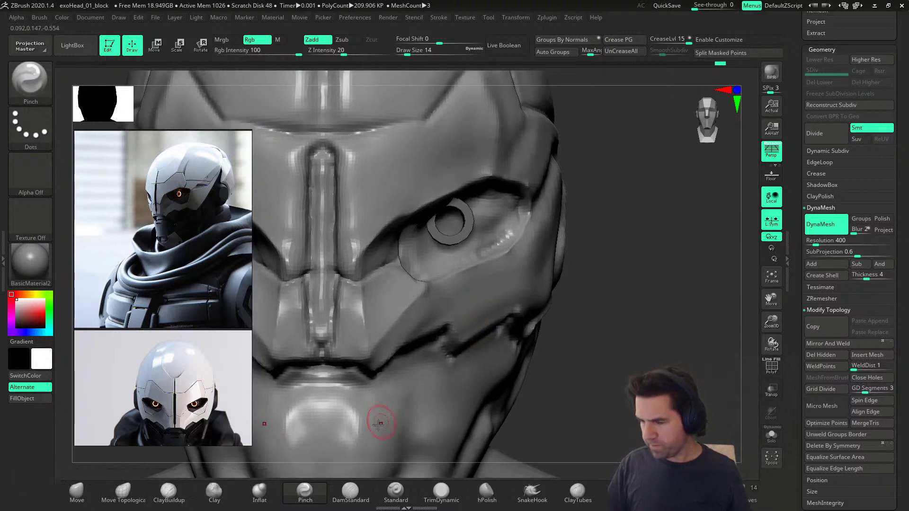
# Step: Run an inverted DamStandard stroke across the cheek panel below the eye socket
pyautogui.click(350, 492)
pyautogui.write('s8')
pyautogui.press('Return')
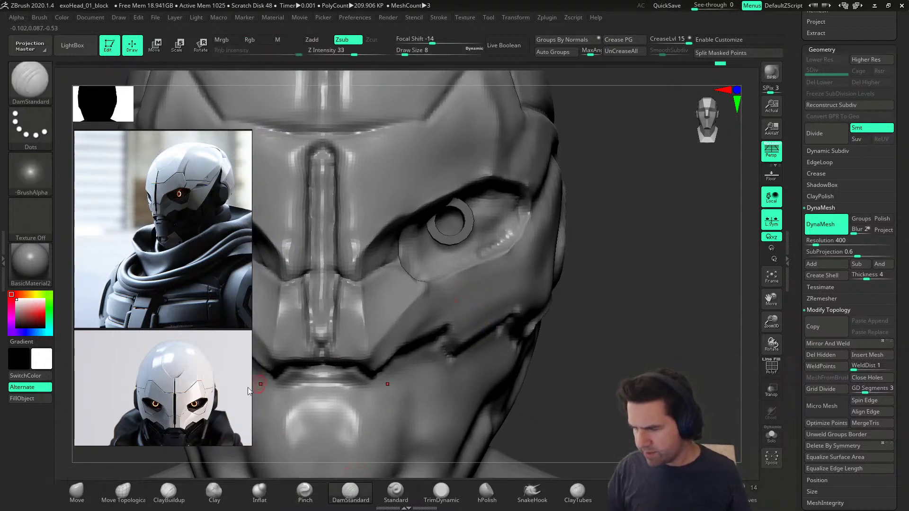
pyautogui.moveTo(399, 318)
pyautogui.keyDown('alt'); pyautogui.mouseDown()
pyautogui.moveTo(418, 297)
pyautogui.moveTo(461, 290)
pyautogui.mouseUp(); pyautogui.keyUp('alt')
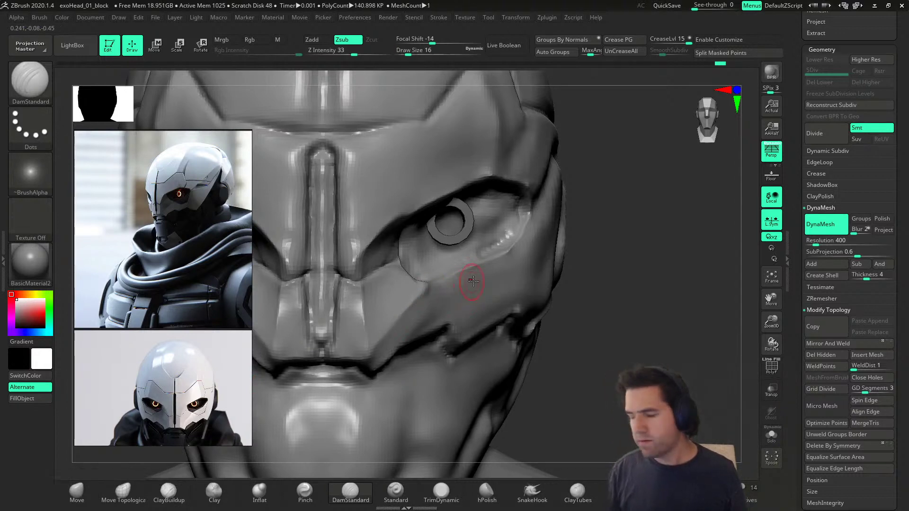
# Step: Save the project to the Desktop under the new name exoHead_02_panelPass
pyautogui.hotkey('ctrl', 's')
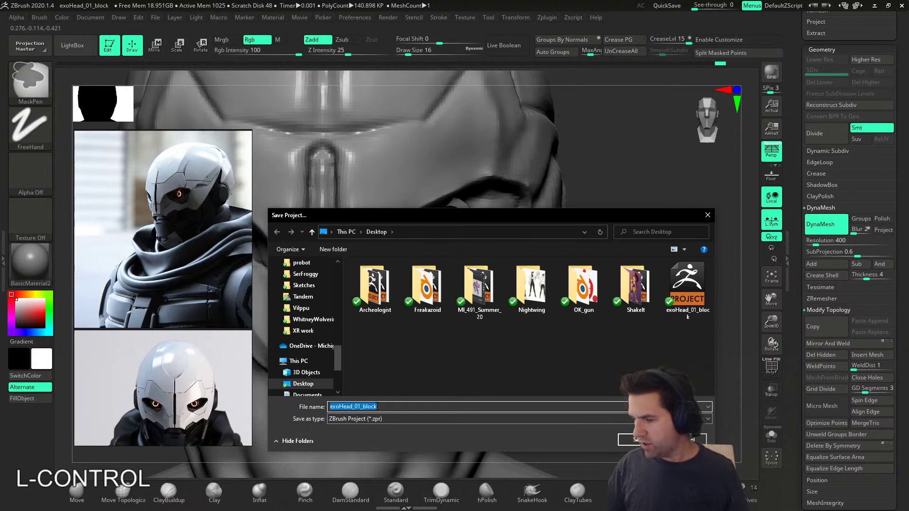
pyautogui.click(379, 406)
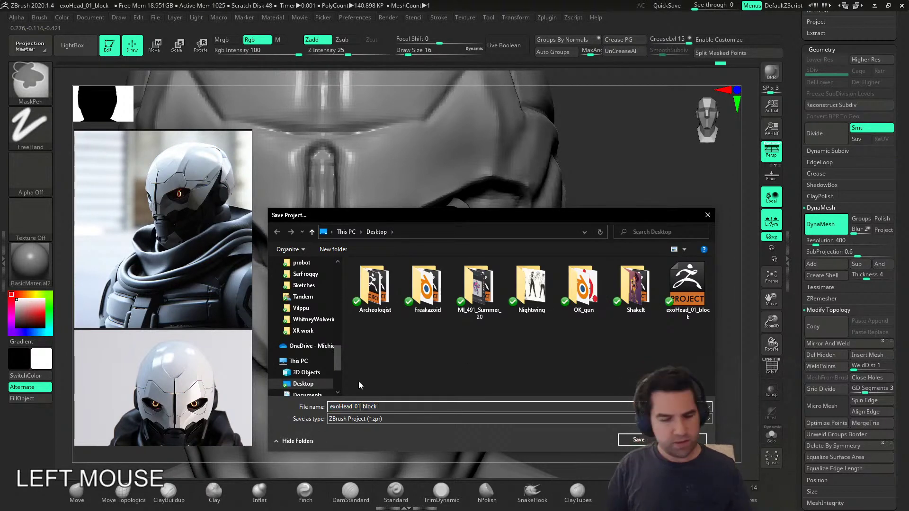
pyautogui.press('BackSpace')
pyautogui.write('2')
pyautogui.hotkey('ctrl', 'Right')
pyautogui.hotkey('ctrl', 'shift', 'Left')
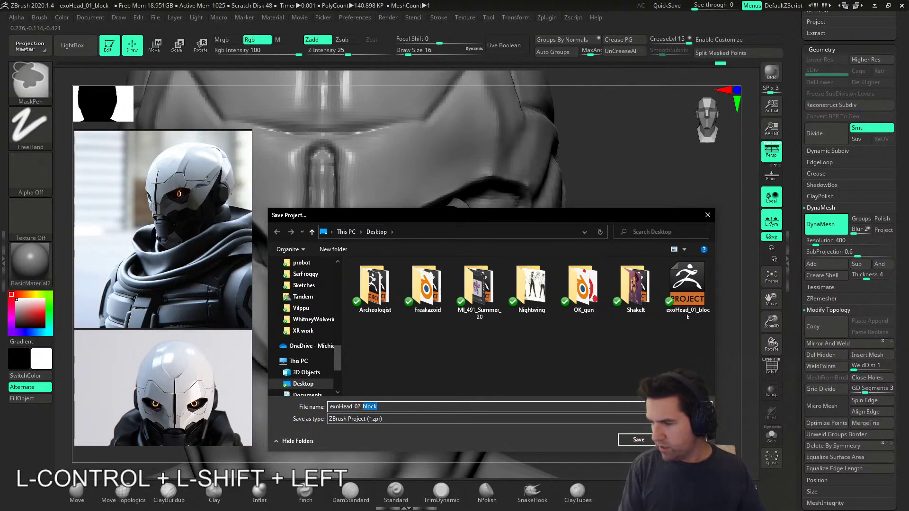
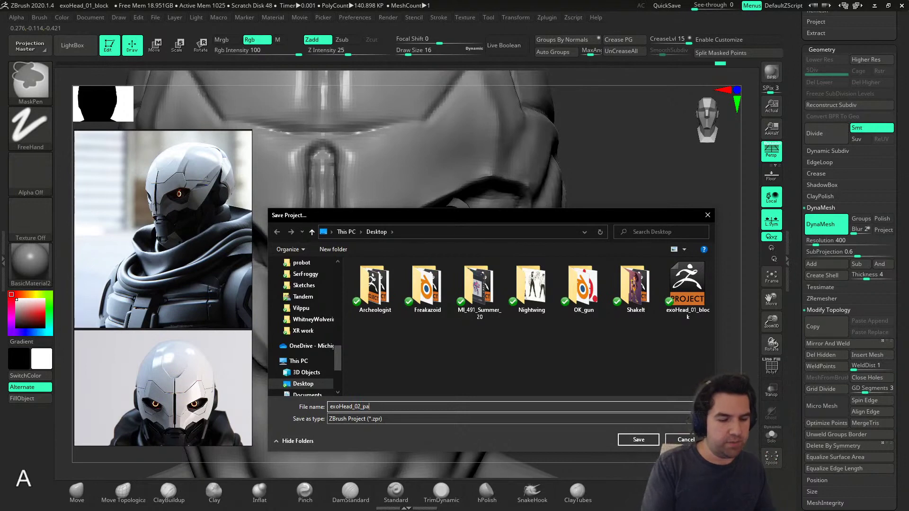
pyautogui.write('panelPass')
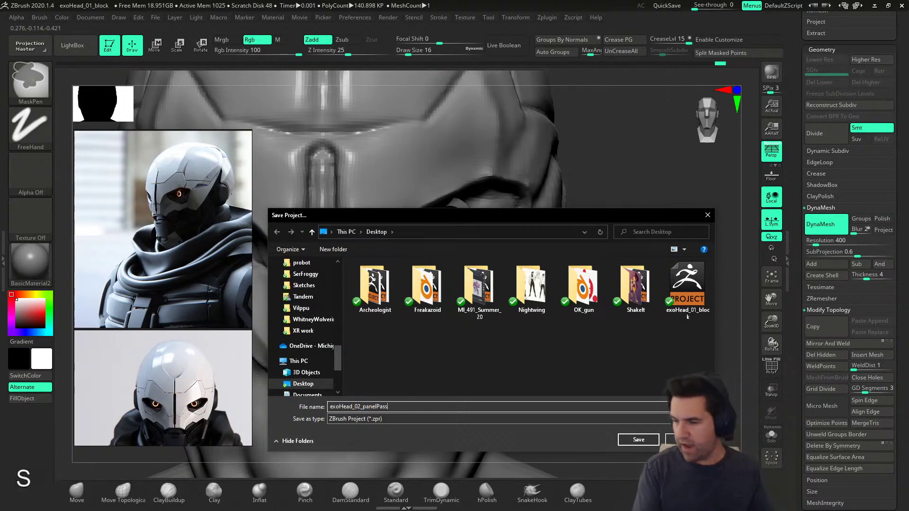
pyautogui.press('Return')
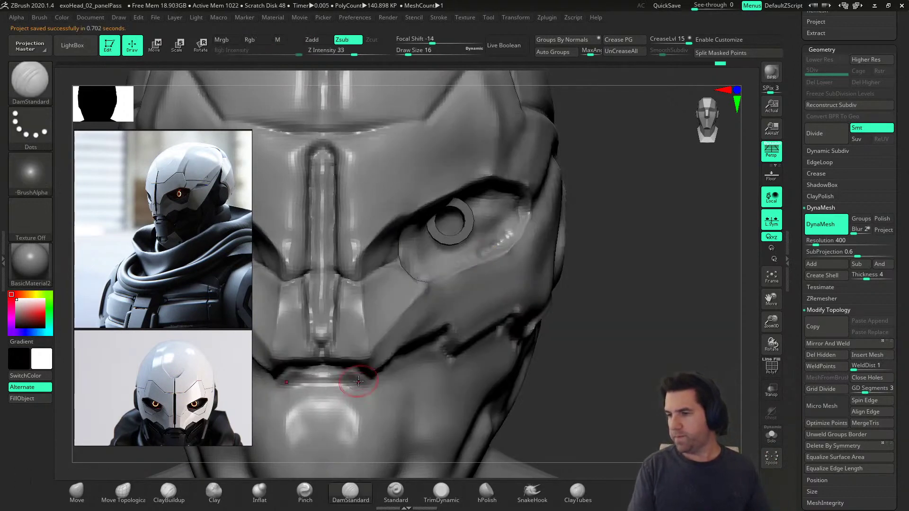
# Step: Deepen the groove around the nose strip where it meets the forehead's cross seam, using DamStandard at draw size 16
pyautogui.moveTo(629, 327); pyautogui.dragTo(601, 333)
pyautogui.keyDown('alt'); pyautogui.moveTo(601, 334); pyautogui.dragTo(452, 346, button='right'); pyautogui.keyUp('alt')
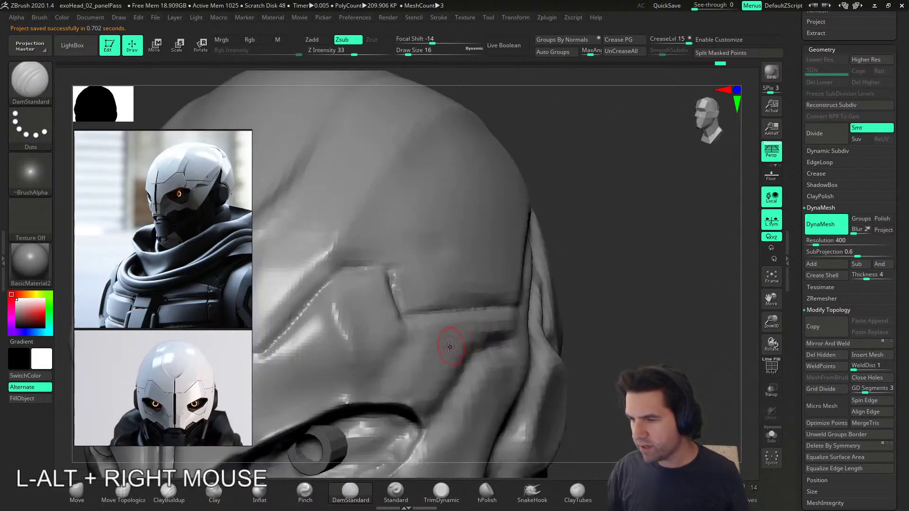
pyautogui.moveTo(386, 333); pyautogui.dragTo(446, 307, button='right')
pyautogui.moveTo(348, 297); pyautogui.dragTo(349, 263)
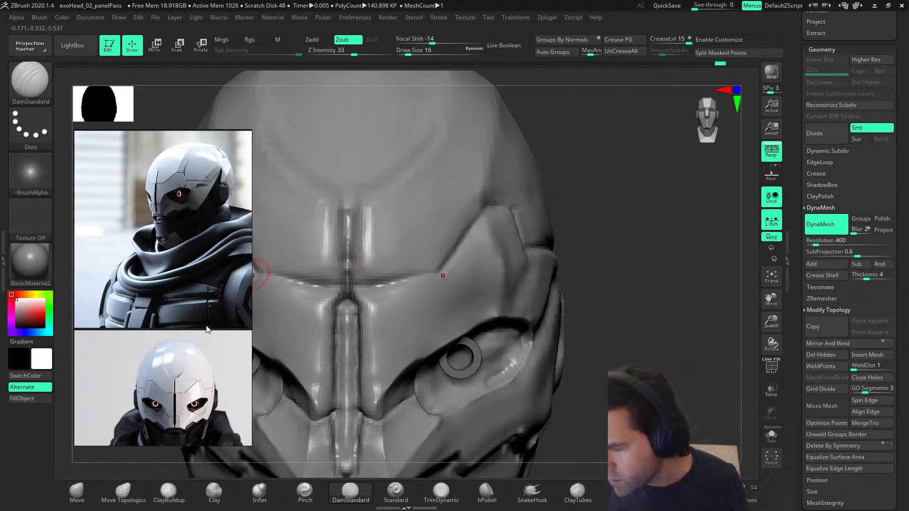
pyautogui.moveTo(350, 292)
pyautogui.mouseDown()
pyautogui.moveTo(372, 294)
pyautogui.moveTo(361, 289)
pyautogui.moveTo(382, 278)
pyautogui.moveTo(357, 303)
pyautogui.moveTo(361, 351)
pyautogui.mouseUp()
pyautogui.hotkey('ctrl', 'z')
pyautogui.hotkey('ctrl', 'z')
pyautogui.keyDown('alt'); pyautogui.moveTo(362, 377); pyautogui.dragTo(360, 367); pyautogui.keyUp('alt')
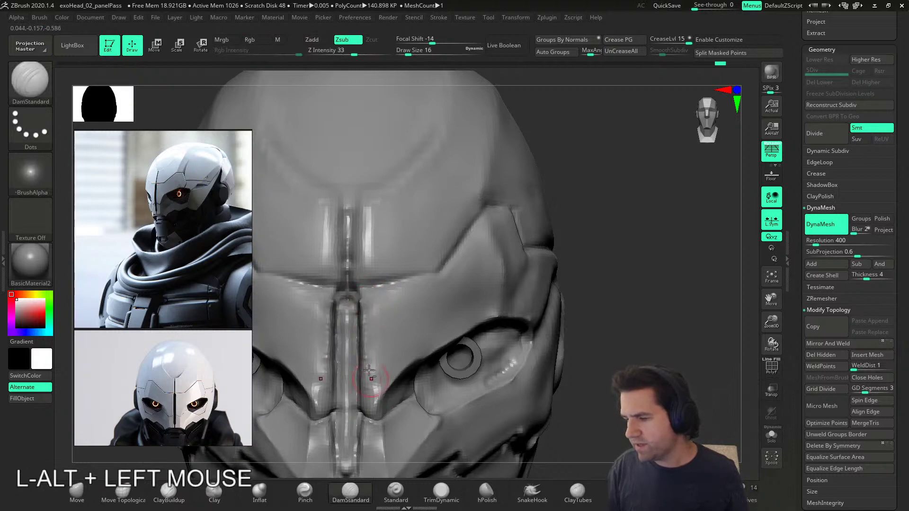
# Step: Smooth along the nose strip from the forehead seam downward and re-DynaMesh the head at resolution 400
pyautogui.moveTo(372, 400); pyautogui.dragTo(379, 303, button='right')
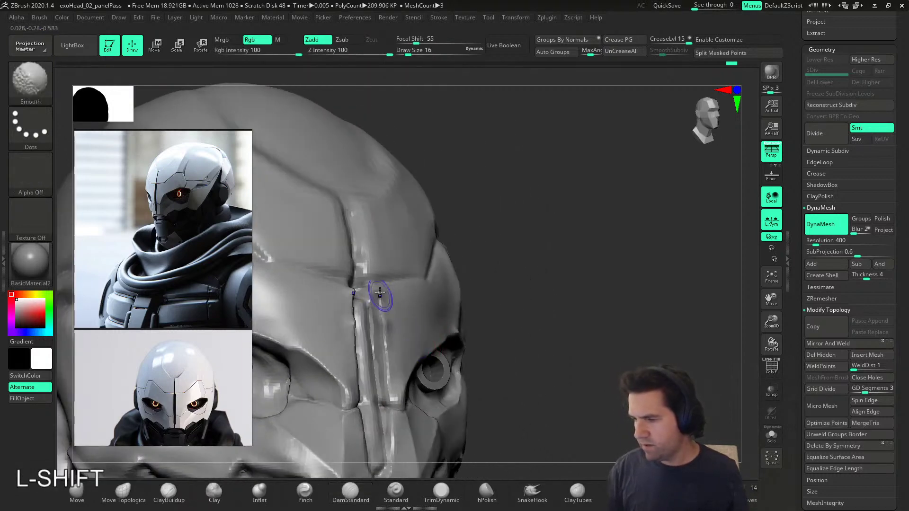
pyautogui.keyDown('shift'); pyautogui.moveTo(380, 300); pyautogui.dragTo(396, 379); pyautogui.keyUp('shift')
pyautogui.moveTo(549, 360)
pyautogui.mouseDown(button='right')
pyautogui.moveTo(558, 346)
pyautogui.moveTo(528, 296)
pyautogui.moveTo(492, 303)
pyautogui.moveTo(531, 310)
pyautogui.mouseUp(button='right')
pyautogui.keyDown('ctrl'); pyautogui.moveTo(534, 314); pyautogui.dragTo(540, 327); pyautogui.keyUp('ctrl')
pyautogui.keyDown('alt'); pyautogui.moveTo(533, 345); pyautogui.dragTo(535, 371, button='right'); pyautogui.keyUp('alt')
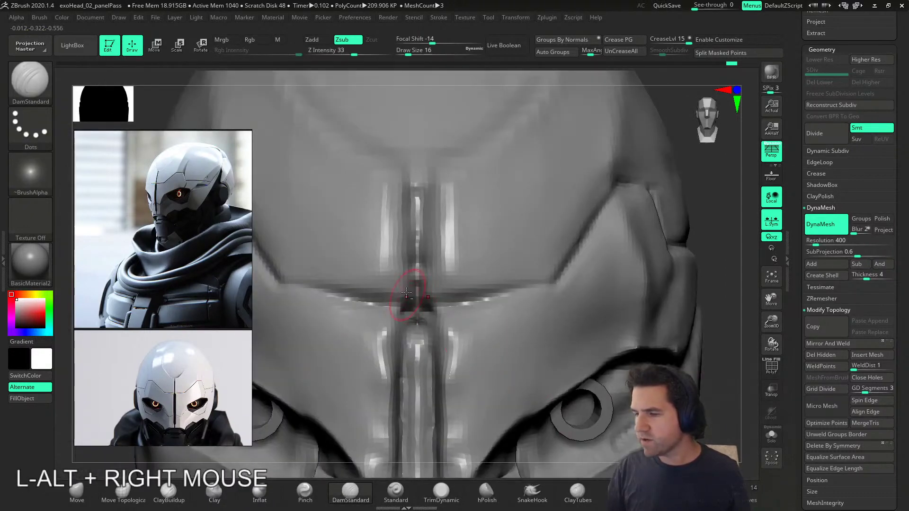
pyautogui.keyDown('alt'); pyautogui.moveTo(445, 321); pyautogui.dragTo(240, 452, button='right'); pyautogui.keyUp('alt')
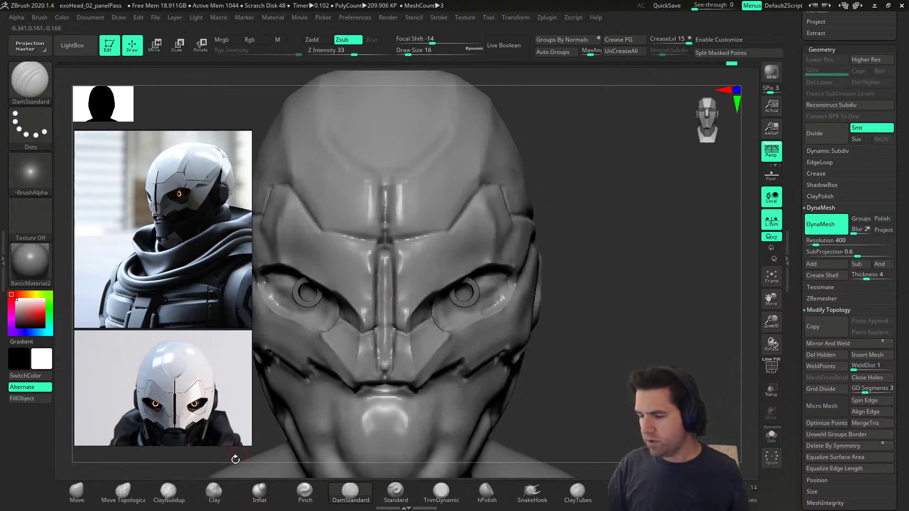
# Step: Nudge the lower tips of the brow plates beside the nose strip upward with the Move brush at draw size 44
pyautogui.click(83, 494)
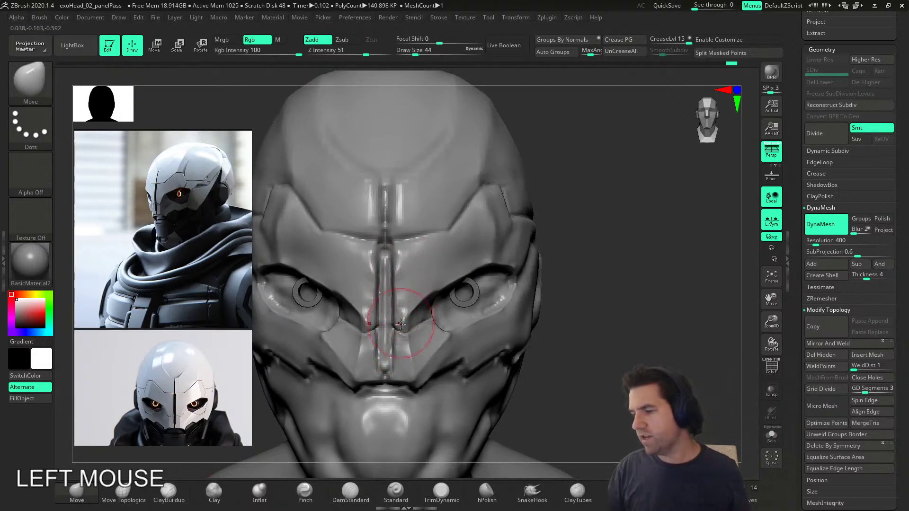
pyautogui.moveTo(399, 365); pyautogui.dragTo(397, 328)
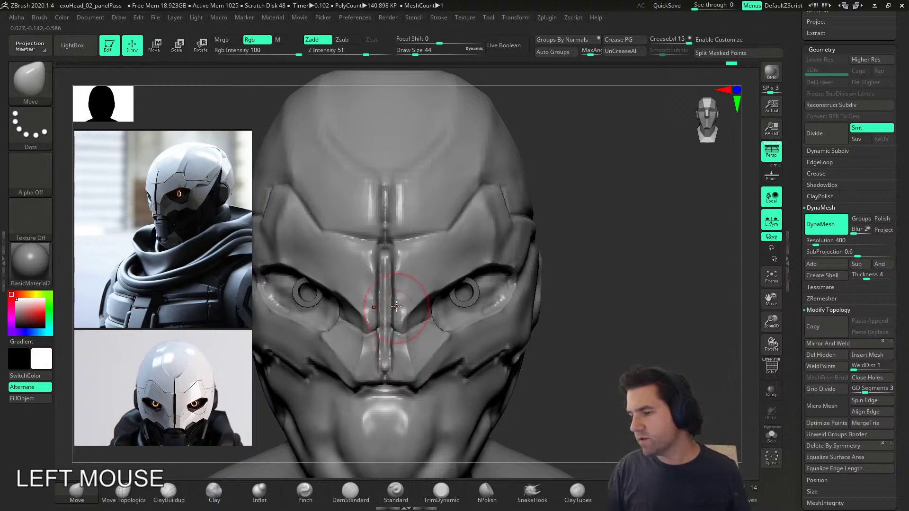
pyautogui.moveTo(452, 275); pyautogui.dragTo(414, 399, button='right')
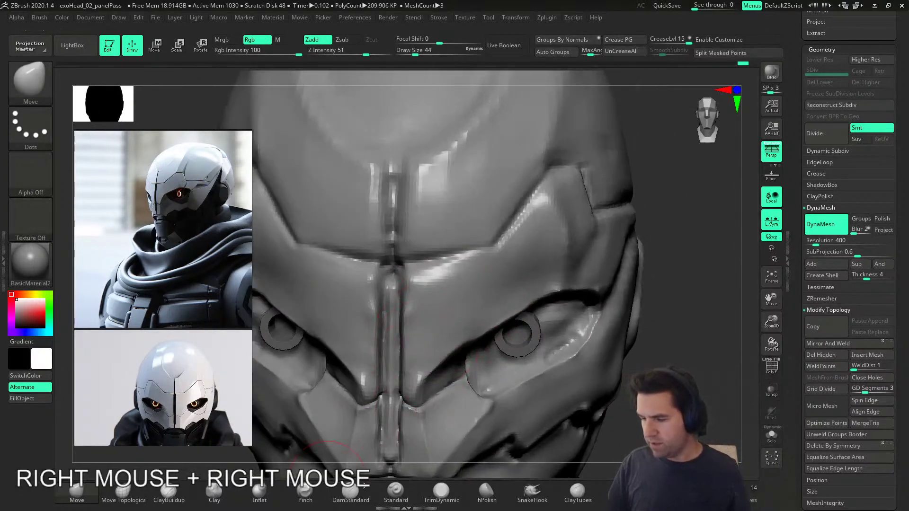
# Step: Raise the edges along the forehead's cross seam and beside the nose strip's top with inverted DamStandard at draw size 14
pyautogui.click(351, 492)
pyautogui.keyDown('alt'); pyautogui.moveTo(419, 313); pyautogui.dragTo(394, 327, button='right'); pyautogui.keyUp('alt')
pyautogui.moveTo(394, 327)
pyautogui.mouseDown(button='right')
pyautogui.moveTo(425, 331)
pyautogui.moveTo(430, 341)
pyautogui.mouseUp(button='right')
pyautogui.write('s')
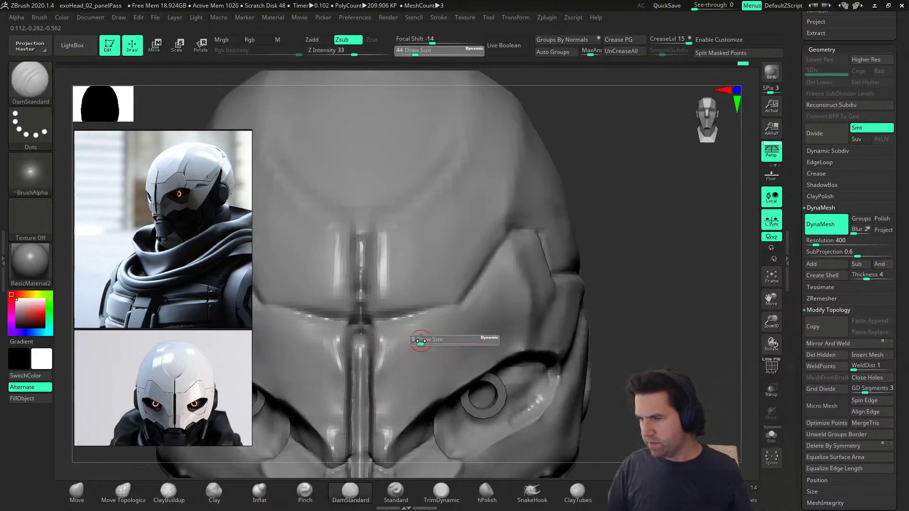
pyautogui.write('9')
pyautogui.press('Return')
pyautogui.press('s')
pyautogui.moveTo(399, 352); pyautogui.dragTo(401, 352)
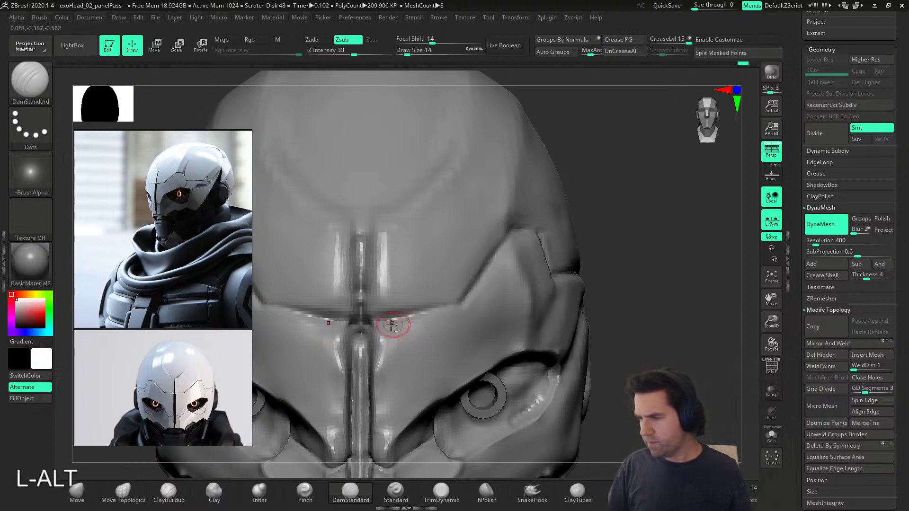
pyautogui.keyDown('alt'); pyautogui.moveTo(378, 323); pyautogui.dragTo(420, 316); pyautogui.keyUp('alt')
pyautogui.moveTo(377, 354)
pyautogui.keyDown('alt'); pyautogui.mouseDown()
pyautogui.moveTo(377, 334)
pyautogui.moveTo(384, 366)
pyautogui.mouseUp(); pyautogui.keyUp('alt')
# Step: Raise the brow plate's diagonal upper edge with an inverted DamStandard stroke and smooth where it meets the cross seam
pyautogui.moveTo(450, 319); pyautogui.dragTo(419, 317, button='right')
pyautogui.moveTo(419, 316)
pyautogui.keyDown('alt'); pyautogui.mouseDown()
pyautogui.moveTo(486, 285)
pyautogui.moveTo(477, 297)
pyautogui.moveTo(512, 250)
pyautogui.mouseUp(); pyautogui.keyUp('alt')
pyautogui.moveTo(513, 250); pyautogui.dragTo(544, 252, button='right')
pyautogui.moveTo(449, 314)
pyautogui.keyDown('shift'); pyautogui.mouseDown()
pyautogui.moveTo(420, 321)
pyautogui.moveTo(437, 325)
pyautogui.mouseUp(); pyautogui.keyUp('shift')
# Step: Carve a groove along the brow panel's outer edge down to the eye socket's upper rim with DamStandard at draw size 11
pyautogui.press('s')
pyautogui.moveTo(485, 292)
pyautogui.mouseDown(button='right')
pyautogui.moveTo(478, 308)
pyautogui.moveTo(499, 312)
pyautogui.moveTo(488, 290)
pyautogui.mouseUp(button='right')
pyautogui.moveTo(442, 278); pyautogui.dragTo(486, 279)
pyautogui.keyDown('alt'); pyautogui.moveTo(497, 282); pyautogui.dragTo(436, 270, button='right'); pyautogui.keyUp('alt')
pyautogui.moveTo(436, 284); pyautogui.dragTo(428, 302)
pyautogui.keyDown('alt'); pyautogui.moveTo(428, 302); pyautogui.dragTo(420, 319, button='right'); pyautogui.keyUp('alt')
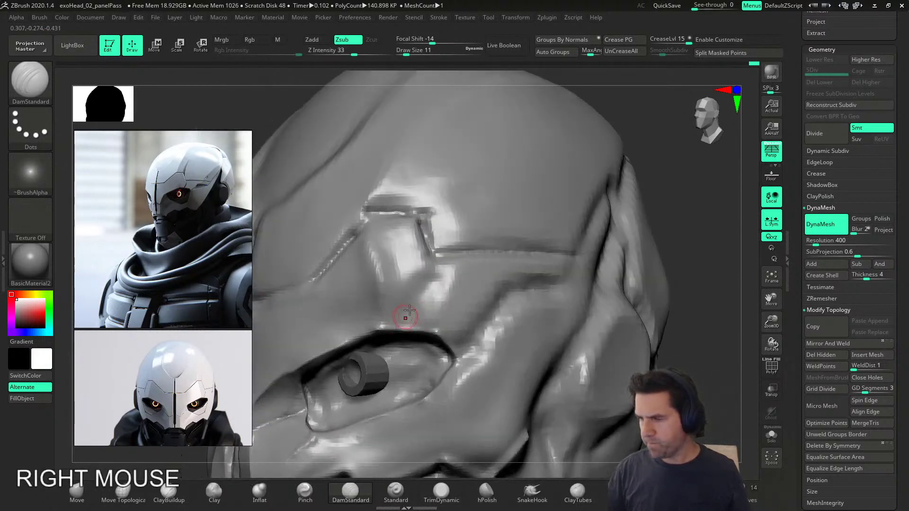
pyautogui.moveTo(435, 272); pyautogui.dragTo(437, 272)
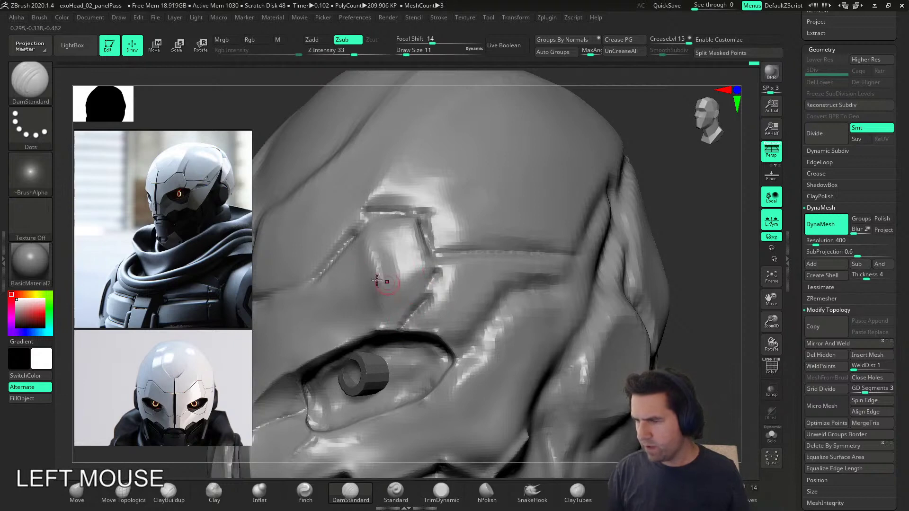
pyautogui.moveTo(425, 282); pyautogui.dragTo(415, 221)
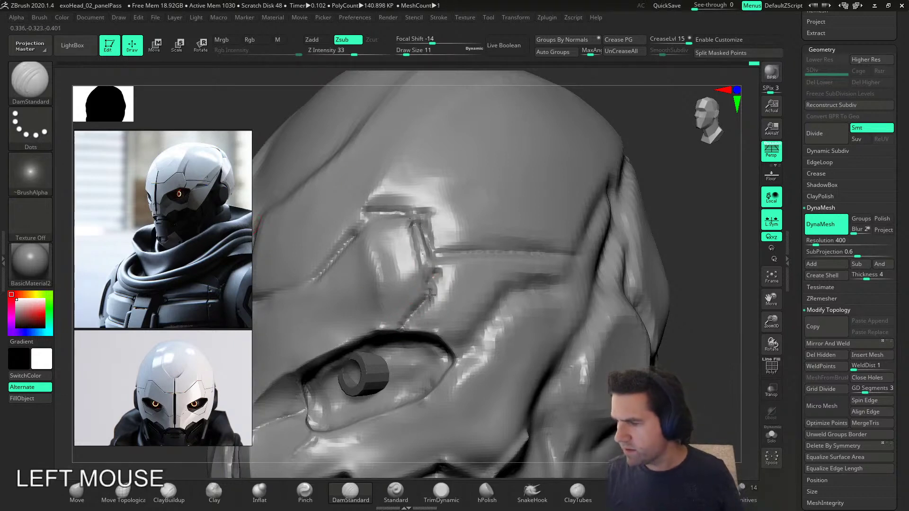
pyautogui.moveTo(425, 282); pyautogui.dragTo(444, 300, button='right')
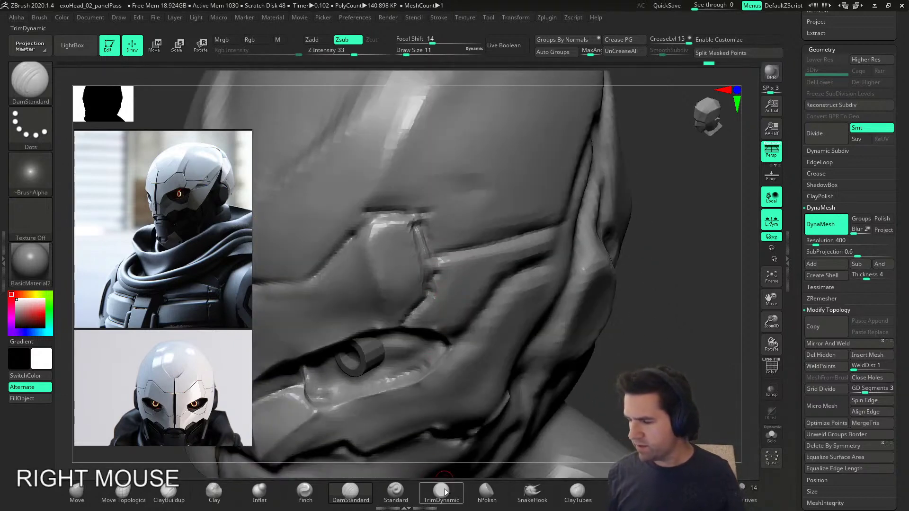
# Step: Re-DynaMesh the head and recut the upper part of the brow panel's outer edge with DamStandard at draw size 18
pyautogui.click(445, 491)
pyautogui.moveTo(458, 338); pyautogui.dragTo(592, 320, button='right')
pyautogui.keyDown('ctrl'); pyautogui.moveTo(327, 231); pyautogui.dragTo(302, 187); pyautogui.keyUp('ctrl')
pyautogui.moveTo(373, 316); pyautogui.dragTo(258, 436, button='right')
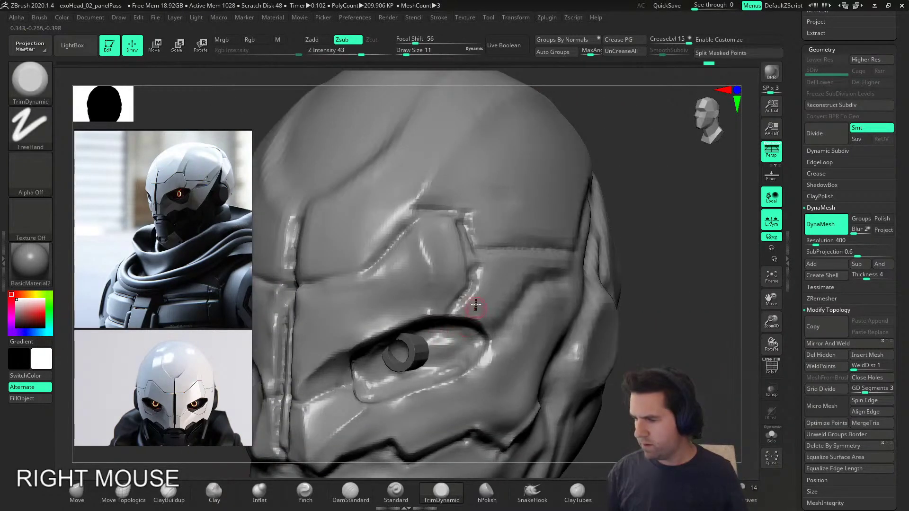
pyautogui.click(350, 491)
pyautogui.keyDown('alt'); pyautogui.moveTo(457, 211); pyautogui.dragTo(477, 264); pyautogui.keyUp('alt')
pyautogui.hotkey('ctrl', 'z')
pyautogui.press('s')
pyautogui.moveTo(456, 219); pyautogui.dragTo(469, 262)
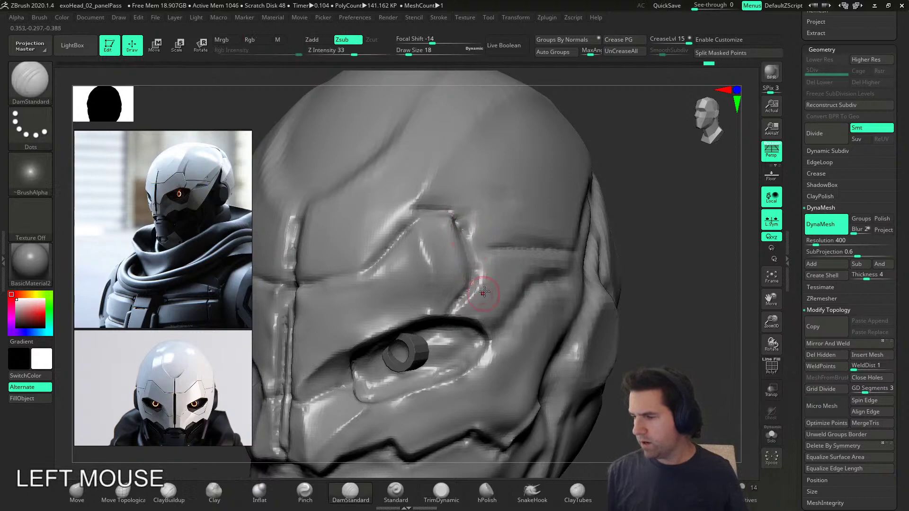
# Step: Deepen the brow panel's outer groove down to its outermost corner with DamStandard at draw size 20
pyautogui.moveTo(469, 263); pyautogui.dragTo(492, 276, button='right')
pyautogui.press('s')
pyautogui.moveTo(492, 276); pyautogui.dragTo(492, 279)
pyautogui.press('s')
pyautogui.moveTo(490, 278); pyautogui.dragTo(453, 266, button='right')
pyautogui.moveTo(456, 219); pyautogui.dragTo(483, 276)
pyautogui.moveTo(442, 308); pyautogui.dragTo(454, 256, button='right')
# Step: Build up the brow panel's outer border and diagonal upper edge with inverted DamStandard strokes at draw size 20
pyautogui.moveTo(452, 219)
pyautogui.keyDown('alt'); pyautogui.mouseDown()
pyautogui.moveTo(477, 273)
pyautogui.moveTo(437, 319)
pyautogui.mouseUp(); pyautogui.keyUp('alt')
pyautogui.moveTo(437, 318); pyautogui.dragTo(457, 259, button='right')
pyautogui.moveTo(385, 267)
pyautogui.keyDown('alt'); pyautogui.mouseDown()
pyautogui.moveTo(422, 223)
pyautogui.moveTo(442, 219)
pyautogui.moveTo(425, 243)
pyautogui.mouseUp(); pyautogui.keyUp('alt')
pyautogui.moveTo(425, 243)
pyautogui.mouseDown(button='right')
pyautogui.moveTo(473, 251)
pyautogui.moveTo(426, 279)
pyautogui.mouseUp(button='right')
pyautogui.moveTo(493, 270)
pyautogui.mouseDown(button='right')
pyautogui.moveTo(456, 246)
pyautogui.moveTo(477, 249)
pyautogui.mouseUp(button='right')
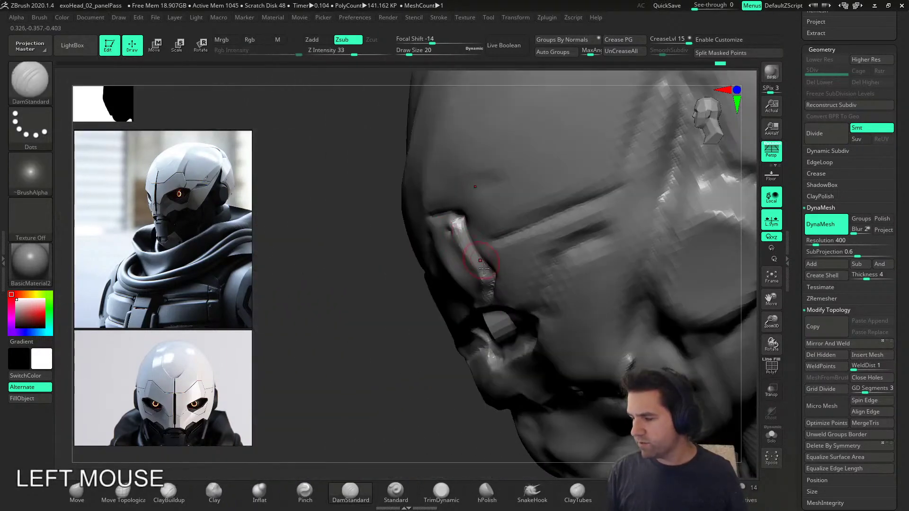
# Step: Flatten the brow panel's face above the eye's outer corner with hPolish at draw size 29
pyautogui.click(487, 492)
pyautogui.moveTo(429, 333); pyautogui.dragTo(453, 291, button='right')
pyautogui.press('s')
pyautogui.moveTo(453, 291); pyautogui.dragTo(451, 292)
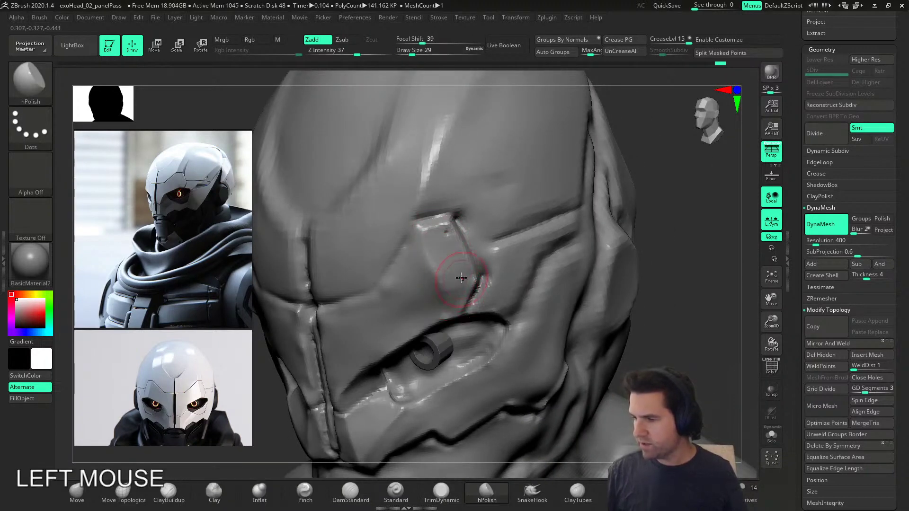
pyautogui.moveTo(461, 285); pyautogui.dragTo(440, 248, button='right')
pyautogui.moveTo(440, 247); pyautogui.dragTo(440, 280)
# Step: Polish the broad brow plate between the nose strip and the eye socket with hPolish at draw size 44
pyautogui.moveTo(440, 280); pyautogui.dragTo(390, 325, button='right')
pyautogui.press('s')
pyautogui.moveTo(390, 325); pyautogui.dragTo(393, 323)
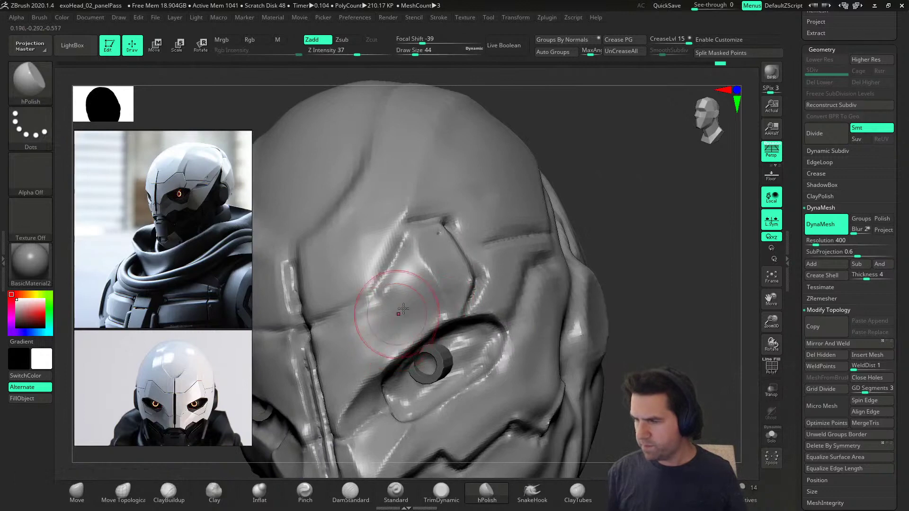
pyautogui.moveTo(360, 350)
pyautogui.mouseDown()
pyautogui.moveTo(365, 335)
pyautogui.moveTo(370, 353)
pyautogui.mouseUp()
pyautogui.moveTo(369, 348); pyautogui.dragTo(412, 279, button='right')
pyautogui.moveTo(358, 352); pyautogui.dragTo(412, 279)
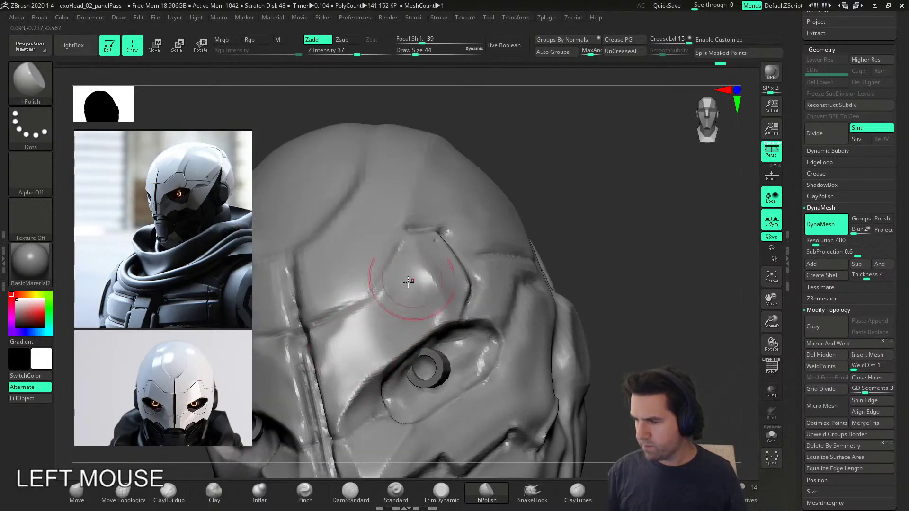
# Step: Polish the brow plate and the forehead surface around the brow panel with hPolish at draw size 44
pyautogui.moveTo(387, 327)
pyautogui.mouseDown()
pyautogui.moveTo(336, 339)
pyautogui.moveTo(345, 351)
pyautogui.moveTo(365, 334)
pyautogui.mouseUp()
pyautogui.moveTo(374, 343)
pyautogui.mouseDown(button='right')
pyautogui.moveTo(430, 325)
pyautogui.moveTo(417, 263)
pyautogui.mouseUp(button='right')
pyautogui.moveTo(417, 263); pyautogui.dragTo(407, 295)
pyautogui.moveTo(406, 296)
pyautogui.mouseDown(button='right')
pyautogui.moveTo(421, 317)
pyautogui.moveTo(366, 340)
pyautogui.moveTo(376, 300)
pyautogui.moveTo(335, 263)
pyautogui.mouseUp(button='right')
pyautogui.click(336, 264)
pyautogui.hotkey('ctrl', 'z')
pyautogui.hotkey('ctrl', 'z')
pyautogui.moveTo(347, 266); pyautogui.dragTo(355, 282)
pyautogui.moveTo(356, 278)
pyautogui.mouseDown(button='right')
pyautogui.moveTo(436, 284)
pyautogui.moveTo(421, 351)
pyautogui.moveTo(372, 326)
pyautogui.mouseUp(button='right')
# Step: Nudge the brow panel's lower and inner edges into shape with the Move brush at draw size 29
pyautogui.click(77, 494)
pyautogui.press('s')
pyautogui.moveTo(363, 296); pyautogui.dragTo(359, 297)
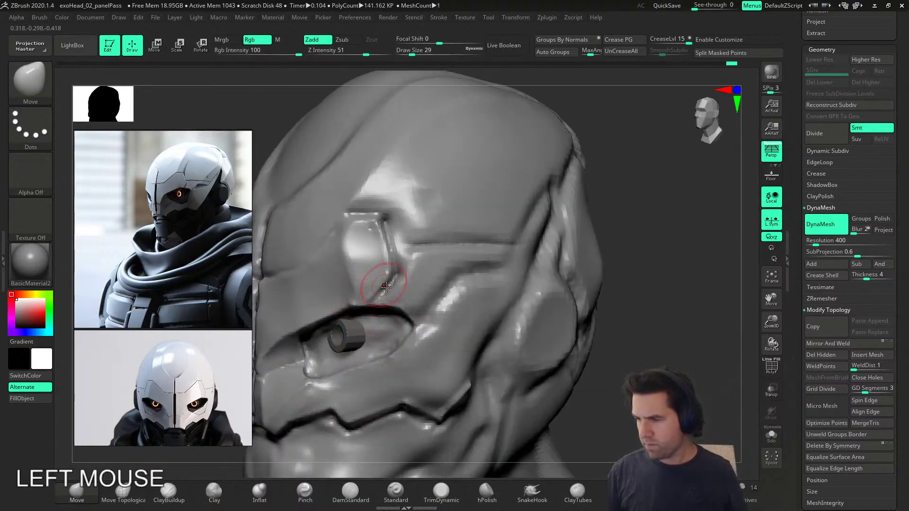
pyautogui.moveTo(350, 252); pyautogui.dragTo(357, 258, button='right')
pyautogui.moveTo(337, 246); pyautogui.dragTo(342, 246)
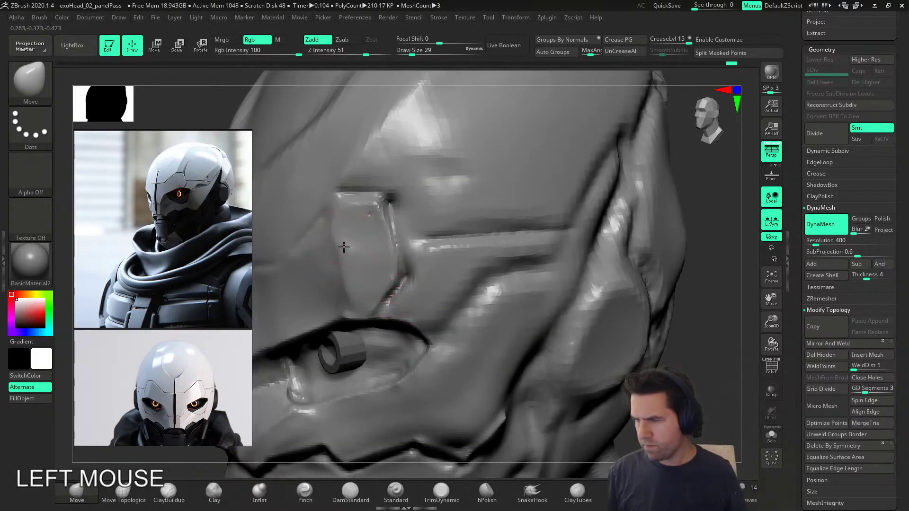
# Step: Adjust the brow panel's lower outer corner above the eye with the Move brush at draw size 49
pyautogui.moveTo(452, 284)
pyautogui.mouseDown(button='right')
pyautogui.moveTo(406, 294)
pyautogui.moveTo(404, 308)
pyautogui.mouseUp(button='right')
pyautogui.press('s')
pyautogui.moveTo(404, 310); pyautogui.dragTo(409, 313)
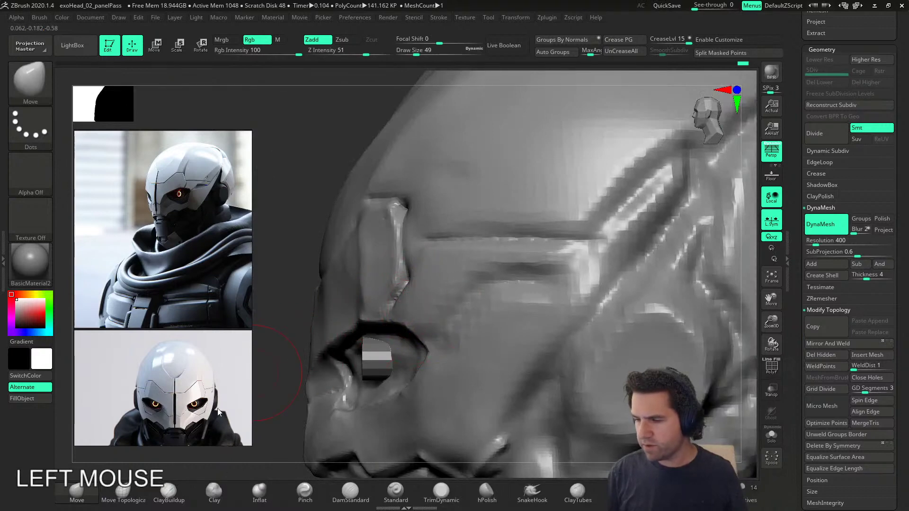
pyautogui.moveTo(387, 315); pyautogui.dragTo(462, 321, button='right')
pyautogui.moveTo(462, 321); pyautogui.dragTo(463, 324)
pyautogui.hotkey('ctrl', 'z')
pyautogui.moveTo(228, 381); pyautogui.dragTo(228, 385)
pyautogui.press('s')
pyautogui.hotkey('ctrl', 'z')
pyautogui.moveTo(458, 314)
pyautogui.mouseDown()
pyautogui.moveTo(448, 299)
pyautogui.moveTo(456, 285)
pyautogui.mouseUp()
pyautogui.moveTo(455, 285); pyautogui.dragTo(429, 288, button='right')
pyautogui.moveTo(462, 280); pyautogui.dragTo(459, 283)
pyautogui.moveTo(464, 287); pyautogui.dragTo(433, 296, button='right')
pyautogui.moveTo(433, 296); pyautogui.dragTo(434, 285)
# Step: Shift the brow panel's lower tip slightly inward with the Move brush at draw size 31
pyautogui.moveTo(438, 286); pyautogui.dragTo(447, 288, button='right')
pyautogui.press('s')
pyautogui.moveTo(452, 288); pyautogui.dragTo(447, 288)
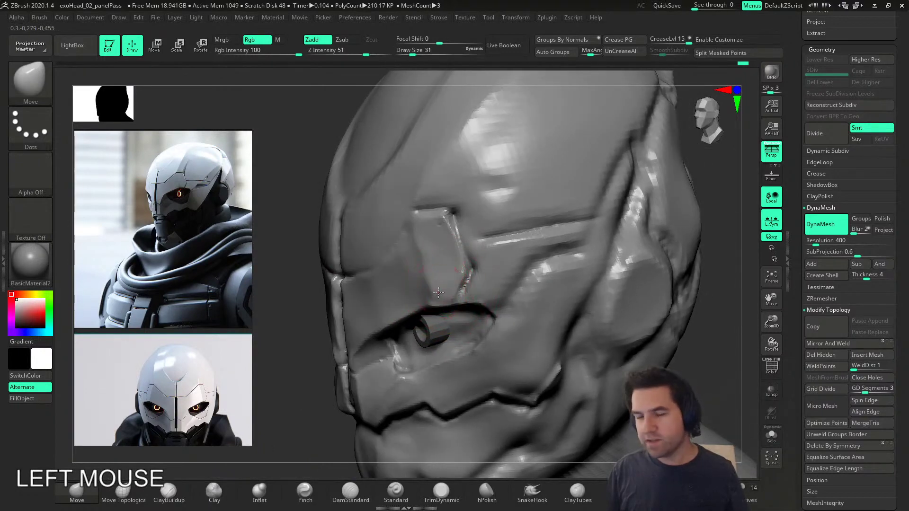
# Step: Deepen the groove under the temple strip from the eye's outer corner back toward the ear with DamStandard at draw size 25
pyautogui.moveTo(445, 225)
pyautogui.mouseDown(button='right')
pyautogui.moveTo(450, 204)
pyautogui.moveTo(444, 300)
pyautogui.moveTo(488, 265)
pyautogui.moveTo(515, 289)
pyautogui.mouseUp(button='right')
pyautogui.moveTo(475, 303); pyautogui.dragTo(471, 335, button='right')
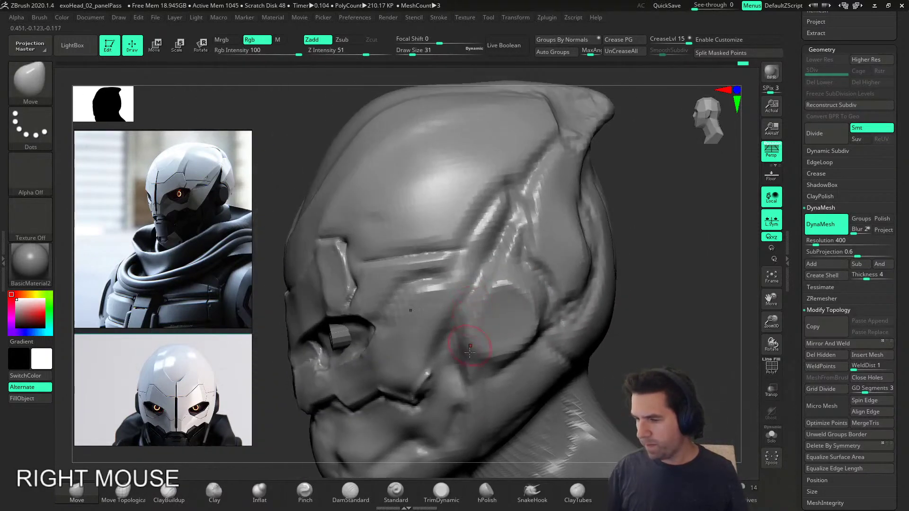
pyautogui.click(357, 500)
pyautogui.press('s')
pyautogui.moveTo(427, 364); pyautogui.dragTo(425, 365)
pyautogui.keyDown('shift'); pyautogui.moveTo(420, 345); pyautogui.dragTo(429, 307, button='right'); pyautogui.keyUp('shift')
pyautogui.moveTo(385, 310); pyautogui.dragTo(408, 286)
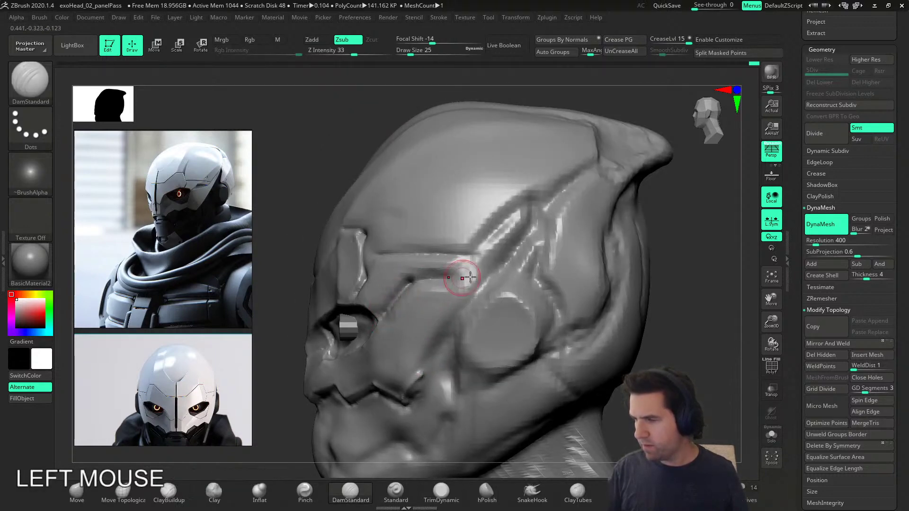
pyautogui.hotkey('ctrl', 'z')
pyautogui.moveTo(403, 286); pyautogui.dragTo(468, 276)
pyautogui.moveTo(379, 320); pyautogui.dragTo(380, 319)
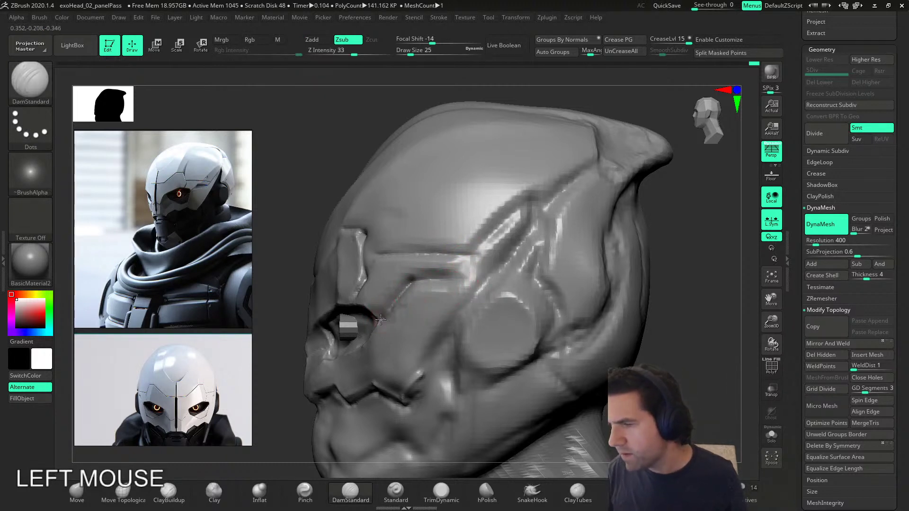
# Step: Cut the diagonal temple seam and the lower edge of the recess beside the eye with DamStandard at draw size 25
pyautogui.moveTo(531, 205)
pyautogui.mouseDown()
pyautogui.moveTo(465, 278)
pyautogui.moveTo(396, 314)
pyautogui.moveTo(462, 285)
pyautogui.mouseUp()
pyautogui.moveTo(408, 305); pyautogui.dragTo(470, 283)
pyautogui.moveTo(471, 283); pyautogui.dragTo(544, 290, button='right')
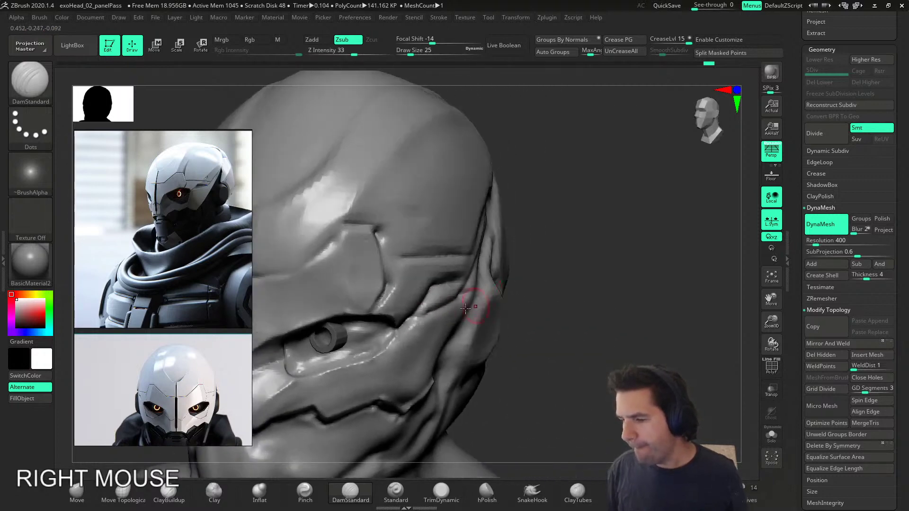
pyautogui.moveTo(262, 396); pyautogui.dragTo(474, 313, button='right')
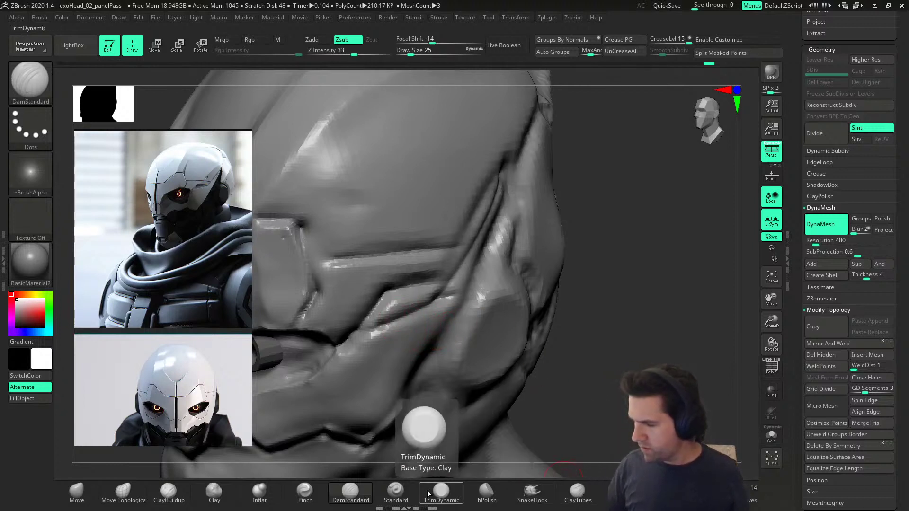
# Step: Hollow out the temple recess behind the eye's outer corner with ClayTubes at draw size 25
pyautogui.click(578, 492)
pyautogui.click(456, 491)
pyautogui.moveTo(412, 297); pyautogui.dragTo(382, 314)
pyautogui.click(577, 493)
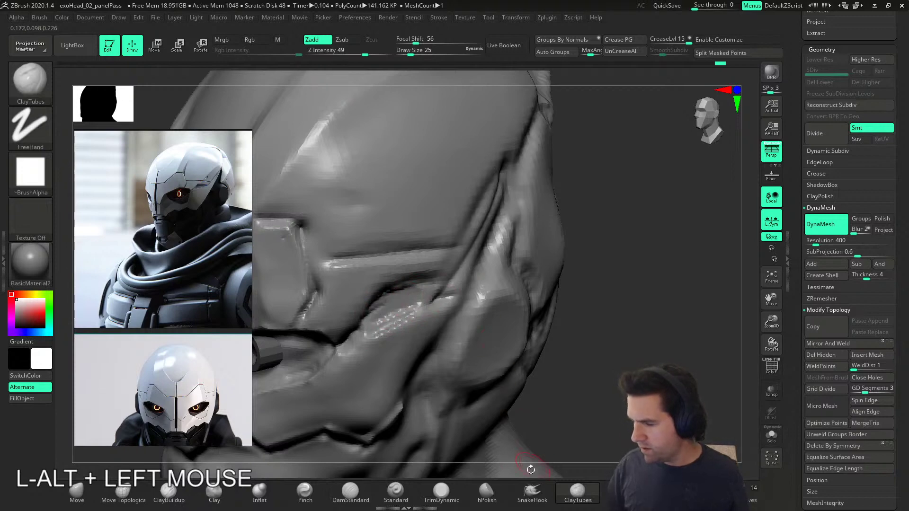
# Step: Redefine the temple recess's upper and lower edges with DamStandard strokes at draw size 25
pyautogui.click(351, 492)
pyautogui.moveTo(360, 332); pyautogui.dragTo(451, 284)
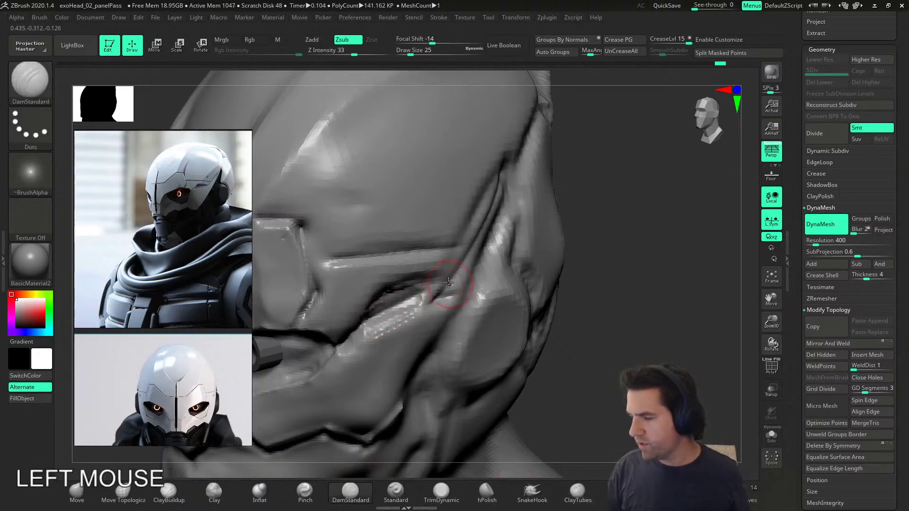
pyautogui.moveTo(451, 285); pyautogui.dragTo(385, 300, button='right')
pyautogui.moveTo(385, 300); pyautogui.dragTo(426, 279)
pyautogui.moveTo(426, 279); pyautogui.dragTo(450, 284, button='right')
pyautogui.moveTo(352, 327)
pyautogui.mouseDown()
pyautogui.moveTo(391, 290)
pyautogui.moveTo(430, 282)
pyautogui.mouseUp()
pyautogui.moveTo(430, 283); pyautogui.dragTo(533, 363, button='right')
# Step: Flatten the sloped floor of the temple recess with hPolish at draw size 25
pyautogui.click(493, 499)
pyautogui.moveTo(391, 313); pyautogui.dragTo(417, 303)
pyautogui.moveTo(452, 305); pyautogui.dragTo(417, 305, button='right')
pyautogui.moveTo(417, 305); pyautogui.dragTo(389, 311)
pyautogui.moveTo(474, 314)
pyautogui.keyDown('ctrl'); pyautogui.mouseDown(button='right')
pyautogui.moveTo(454, 324)
pyautogui.moveTo(495, 310)
pyautogui.moveTo(445, 312)
pyautogui.mouseUp(button='right'); pyautogui.keyUp('ctrl')
pyautogui.keyDown('ctrl'); pyautogui.moveTo(445, 312); pyautogui.dragTo(435, 371, button='right'); pyautogui.keyUp('ctrl')
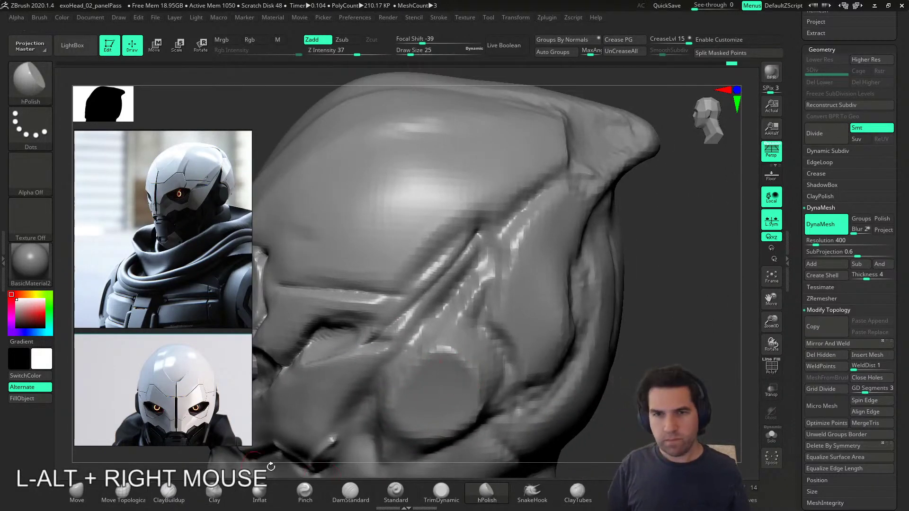
# Step: Sharpen the rear end of the temple recess with DamStandard at draw size 14
pyautogui.click(351, 492)
pyautogui.press('s')
pyautogui.moveTo(417, 328); pyautogui.dragTo(415, 320)
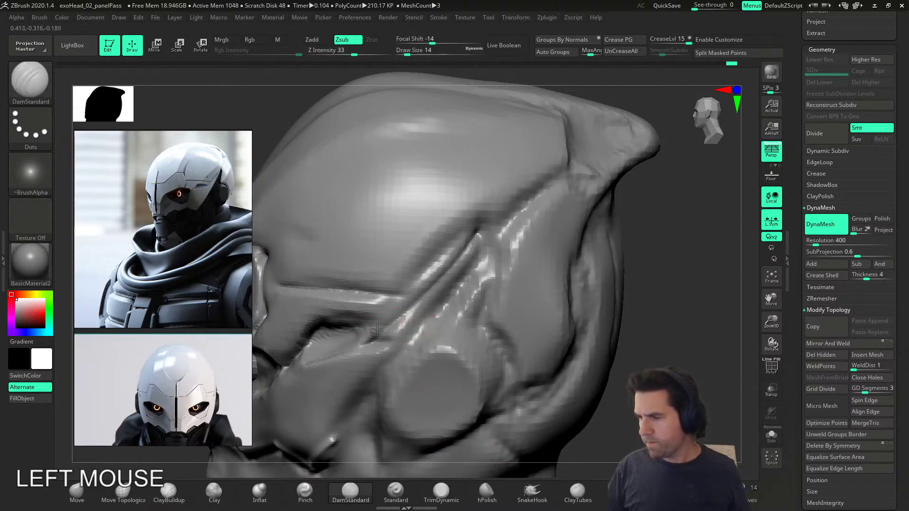
pyautogui.moveTo(380, 328); pyautogui.dragTo(398, 318, button='right')
# Step: Define the diagonal temple strip's edges and its corner with the brow groove using DamStandard at draw size 25
pyautogui.press('s')
pyautogui.moveTo(381, 322); pyautogui.dragTo(386, 324)
pyautogui.moveTo(395, 315); pyautogui.dragTo(436, 294, button='right')
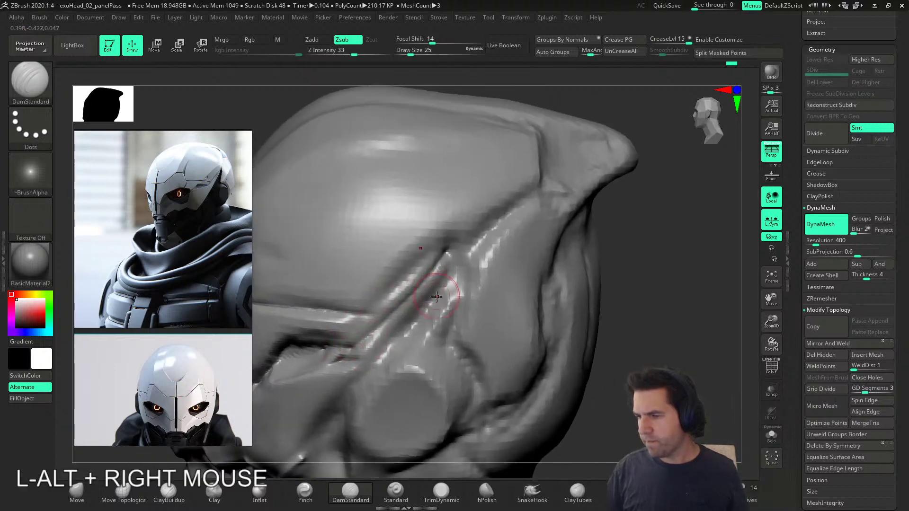
pyautogui.moveTo(370, 330); pyautogui.dragTo(370, 317)
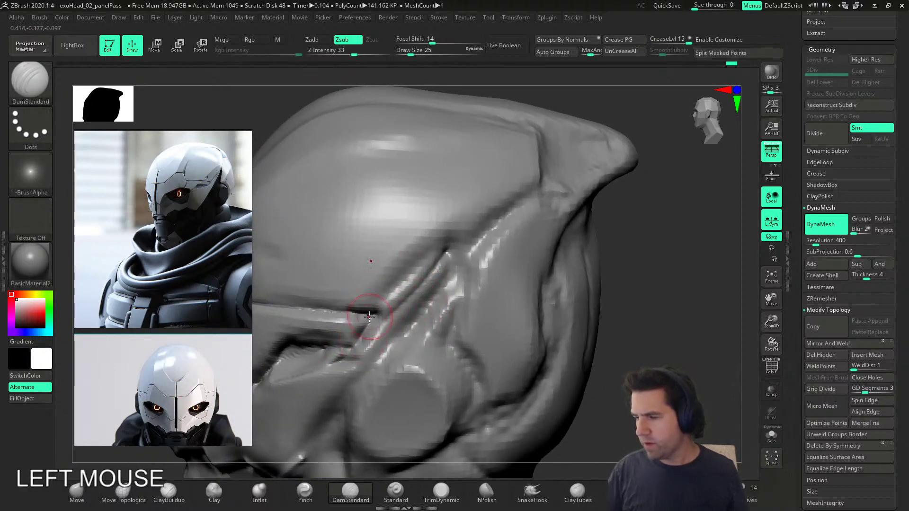
pyautogui.moveTo(349, 352)
pyautogui.mouseDown()
pyautogui.moveTo(378, 332)
pyautogui.moveTo(423, 268)
pyautogui.mouseUp()
pyautogui.moveTo(350, 347); pyautogui.dragTo(433, 273)
pyautogui.moveTo(374, 330); pyautogui.dragTo(446, 247)
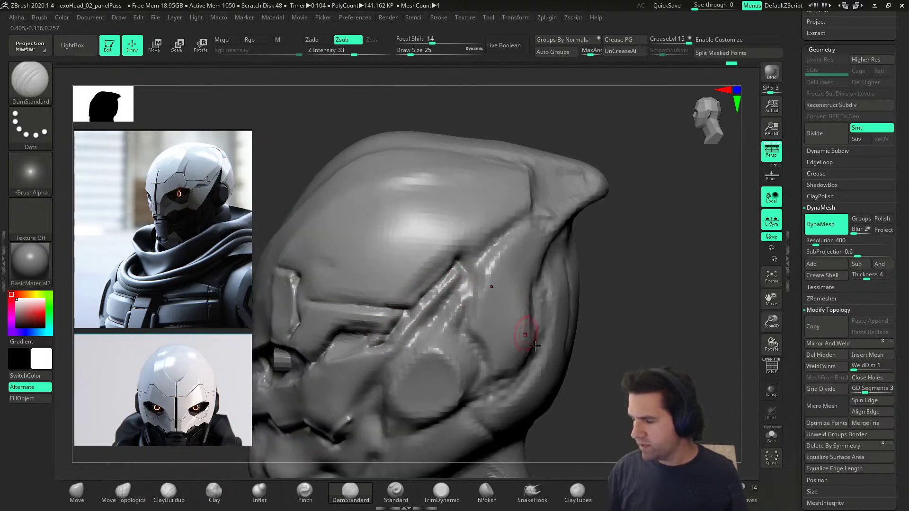
# Step: Flatten the diagonal temple strip with hPolish at draw size 25
pyautogui.click(487, 492)
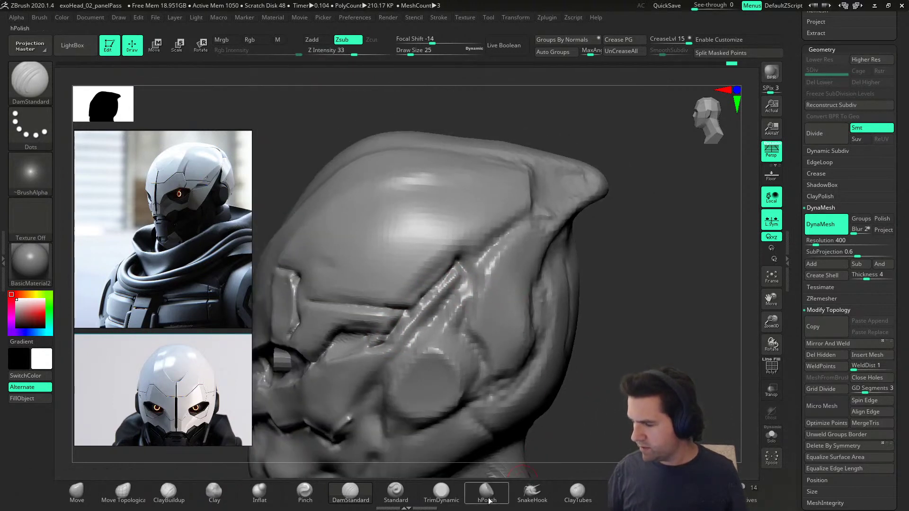
pyautogui.moveTo(414, 321); pyautogui.dragTo(456, 269)
pyautogui.keyDown('alt'); pyautogui.moveTo(570, 268); pyautogui.dragTo(525, 306, button='right'); pyautogui.keyUp('alt')
pyautogui.moveTo(525, 305); pyautogui.dragTo(545, 303, button='right')
pyautogui.keyDown('alt'); pyautogui.moveTo(545, 303); pyautogui.dragTo(513, 254, button='right'); pyautogui.keyUp('alt')
# Step: Polish the temple and cheek plate surfaces beside the eye with hPolish at draw size 39
pyautogui.press('s')
pyautogui.moveTo(481, 310); pyautogui.dragTo(488, 310)
pyautogui.keyDown('alt'); pyautogui.moveTo(487, 308); pyautogui.dragTo(475, 285, button='right'); pyautogui.keyUp('alt')
pyautogui.moveTo(475, 284); pyautogui.dragTo(405, 300)
pyautogui.keyDown('alt'); pyautogui.moveTo(377, 354); pyautogui.dragTo(405, 309, button='right'); pyautogui.keyUp('alt')
pyautogui.moveTo(391, 322)
pyautogui.mouseDown()
pyautogui.moveTo(388, 331)
pyautogui.moveTo(374, 327)
pyautogui.mouseUp()
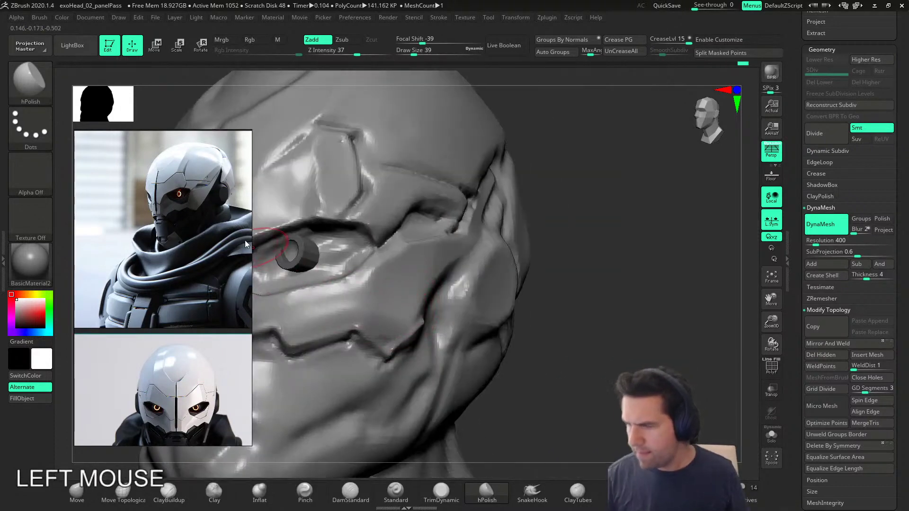
# Step: Deepen the cheek plate's rear seam from the mouth line up toward the temple with DamStandard at draw size 23
pyautogui.click(353, 492)
pyautogui.press('s')
pyautogui.moveTo(391, 334); pyautogui.dragTo(390, 334)
pyautogui.moveTo(310, 303)
pyautogui.mouseDown(button='right')
pyautogui.moveTo(383, 284)
pyautogui.moveTo(431, 304)
pyautogui.moveTo(447, 301)
pyautogui.mouseUp(button='right')
pyautogui.moveTo(393, 354); pyautogui.dragTo(502, 235)
pyautogui.keyDown('alt'); pyautogui.moveTo(430, 326); pyautogui.dragTo(421, 337); pyautogui.keyUp('alt')
pyautogui.moveTo(433, 323); pyautogui.dragTo(424, 323, button='right')
pyautogui.moveTo(424, 322); pyautogui.dragTo(503, 234)
# Step: Cut a seam down the cheek from the eye's outer corner to the jagged mouth line with DamStandard at draw size 23
pyautogui.moveTo(402, 323)
pyautogui.mouseDown(button='right')
pyautogui.moveTo(424, 320)
pyautogui.moveTo(420, 339)
pyautogui.moveTo(407, 325)
pyautogui.mouseUp(button='right')
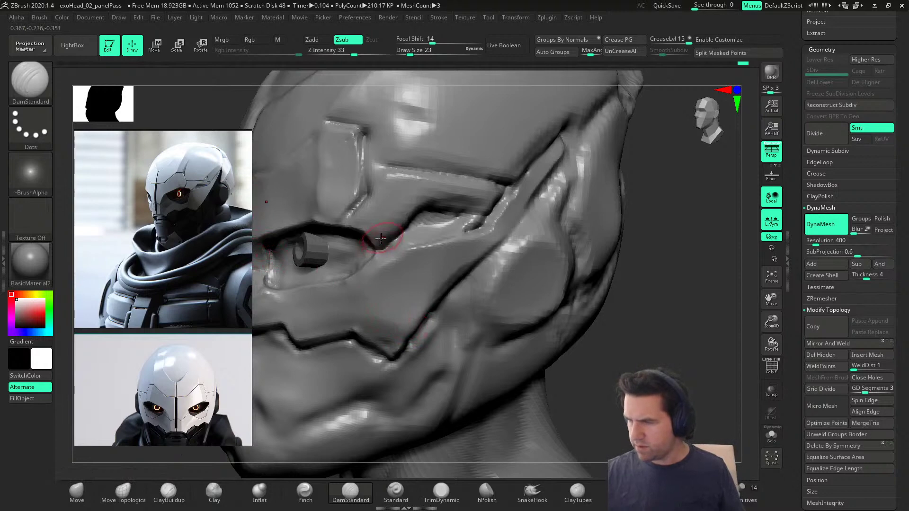
pyautogui.keyDown('alt'); pyautogui.moveTo(380, 256); pyautogui.dragTo(411, 318); pyautogui.keyUp('alt')
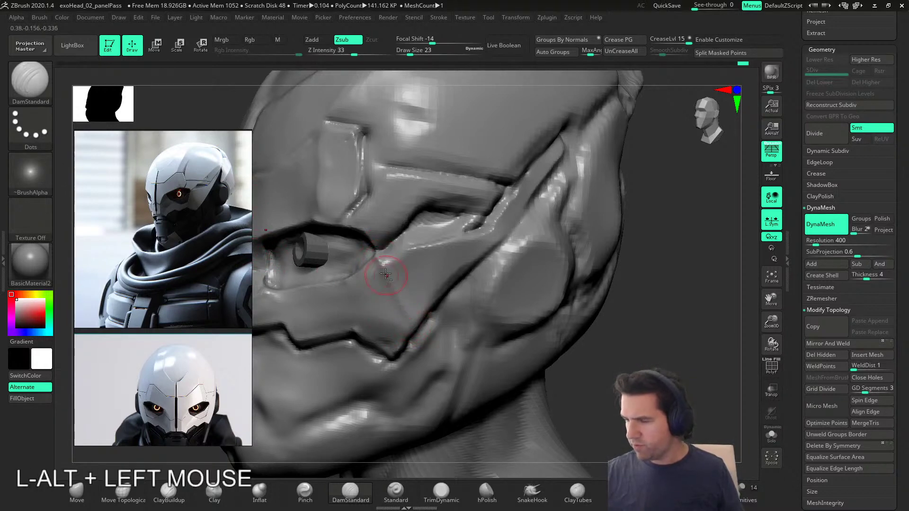
pyautogui.moveTo(450, 349); pyautogui.dragTo(493, 383, button='right')
# Step: Build up the cheek panel behind the new seam and the diagonal band toward the temple with ClayTubes
pyautogui.click(487, 492)
pyautogui.press('s')
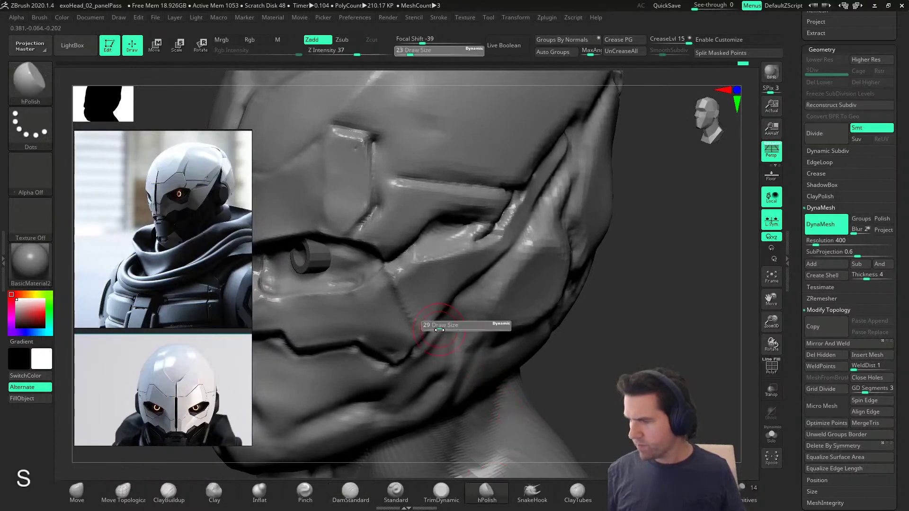
pyautogui.click(578, 492)
pyautogui.moveTo(444, 255)
pyautogui.mouseDown()
pyautogui.moveTo(420, 286)
pyautogui.moveTo(430, 301)
pyautogui.moveTo(428, 279)
pyautogui.moveTo(455, 266)
pyautogui.moveTo(426, 303)
pyautogui.mouseUp()
pyautogui.moveTo(479, 284); pyautogui.dragTo(433, 287, button='right')
pyautogui.moveTo(495, 249); pyautogui.dragTo(535, 208)
pyautogui.moveTo(466, 273); pyautogui.dragTo(581, 144)
pyautogui.moveTo(532, 213); pyautogui.dragTo(440, 287)
pyautogui.moveTo(440, 287); pyautogui.dragTo(483, 284, button='right')
pyautogui.moveTo(424, 266)
pyautogui.mouseDown()
pyautogui.moveTo(416, 280)
pyautogui.moveTo(436, 320)
pyautogui.mouseUp()
# Step: Flatten the built-up cheek panel and diagonal band with hPolish at draw sizes 46 and 27
pyautogui.click(488, 491)
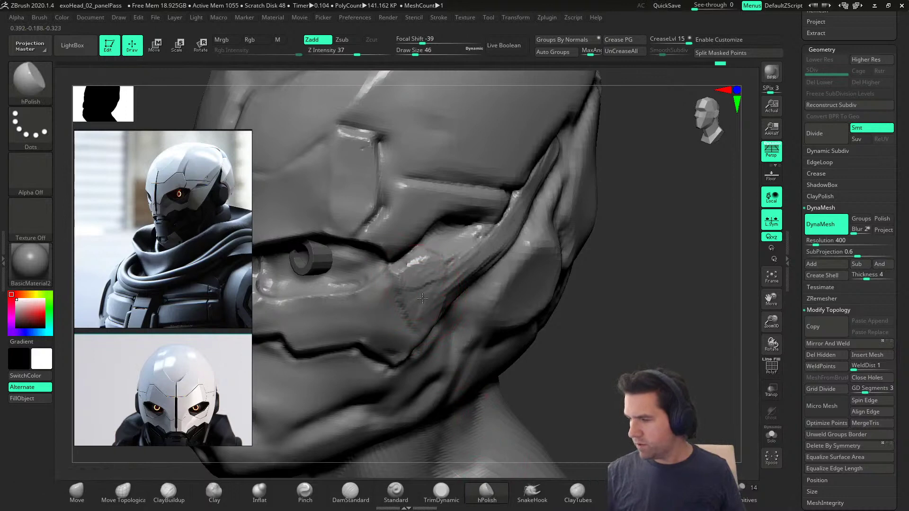
pyautogui.moveTo(471, 258); pyautogui.dragTo(456, 286, button='right')
pyautogui.click(457, 285)
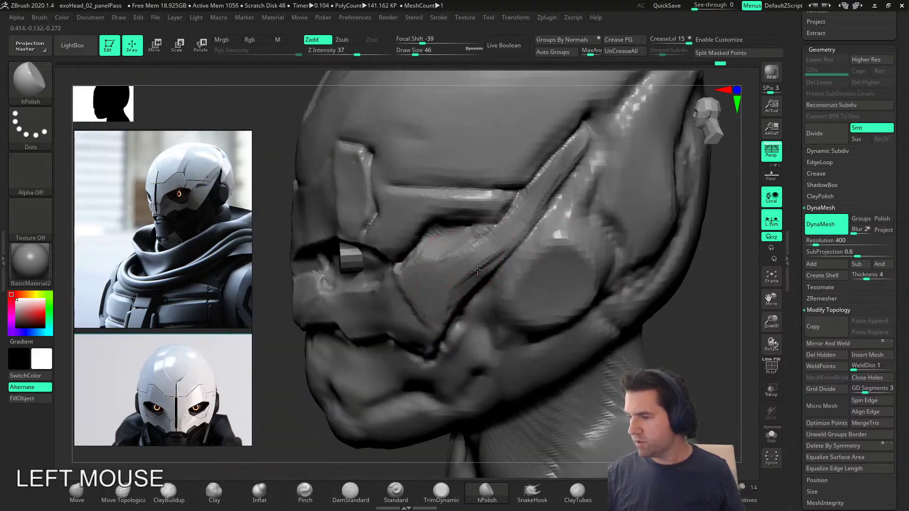
pyautogui.press('s')
pyautogui.click(511, 234)
pyautogui.press('s')
pyautogui.click(478, 267)
pyautogui.moveTo(554, 186); pyautogui.dragTo(334, 484, button='right')
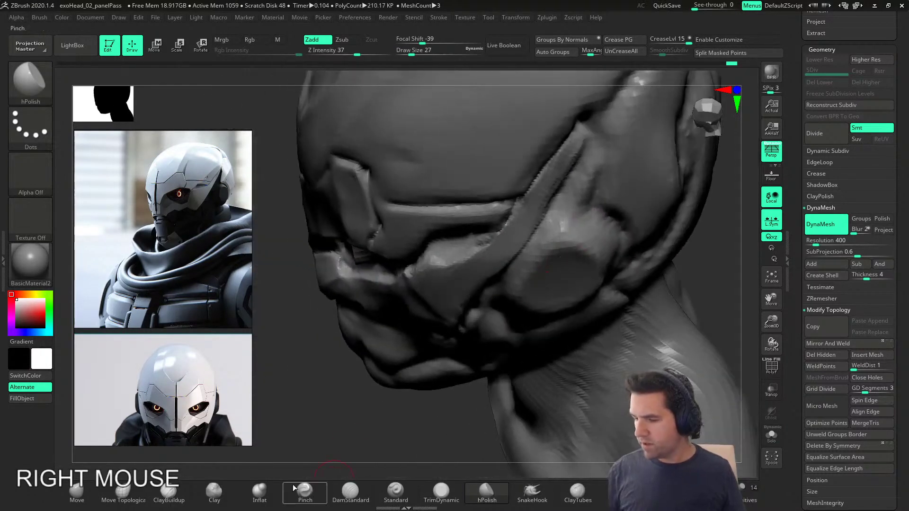
# Step: Fill out the diagonal band where it meets the temple recess with the Clay brush and smooth the transition
pyautogui.click(214, 492)
pyautogui.press('s')
pyautogui.click(516, 227)
pyautogui.moveTo(521, 225); pyautogui.dragTo(543, 204)
pyautogui.moveTo(544, 204); pyautogui.dragTo(570, 187, button='right')
pyautogui.moveTo(505, 230); pyautogui.dragTo(538, 201)
pyautogui.moveTo(538, 200); pyautogui.dragTo(516, 204, button='right')
pyautogui.moveTo(536, 205)
pyautogui.mouseDown()
pyautogui.moveTo(574, 166)
pyautogui.moveTo(569, 157)
pyautogui.moveTo(545, 211)
pyautogui.mouseUp()
pyautogui.moveTo(518, 242); pyautogui.dragTo(478, 276)
pyautogui.moveTo(479, 276)
pyautogui.mouseDown(button='right')
pyautogui.moveTo(524, 265)
pyautogui.moveTo(504, 260)
pyautogui.moveTo(525, 248)
pyautogui.mouseUp(button='right')
pyautogui.keyDown('shift'); pyautogui.moveTo(516, 239); pyautogui.dragTo(507, 250); pyautogui.keyUp('shift')
# Step: Sharpen the temple recess's upper rim and the diagonal band's front edge with DamStandard at draw size 18
pyautogui.click(350, 492)
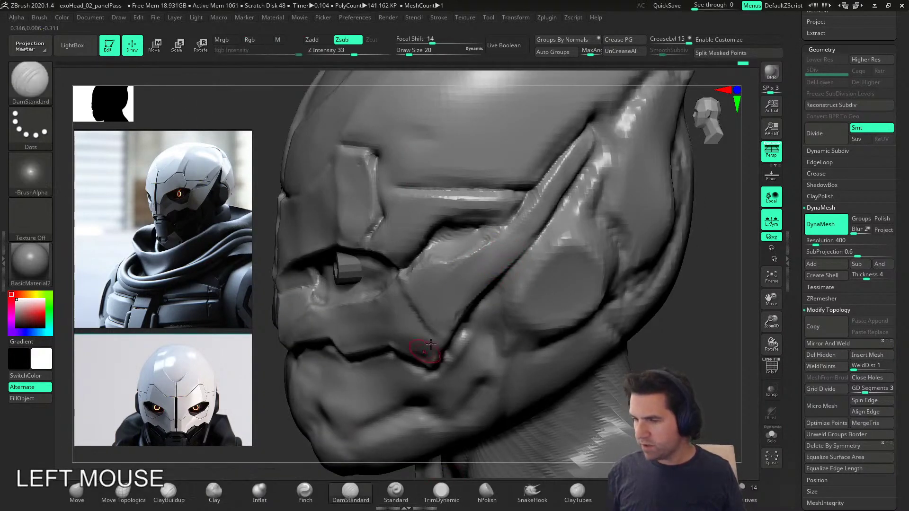
pyautogui.press('s')
pyautogui.moveTo(453, 324); pyautogui.dragTo(452, 324)
pyautogui.moveTo(452, 324)
pyautogui.mouseDown(button='right')
pyautogui.moveTo(478, 284)
pyautogui.moveTo(476, 237)
pyautogui.moveTo(483, 236)
pyautogui.mouseUp(button='right')
pyautogui.press('s')
pyautogui.click(485, 240)
pyautogui.press('s')
pyautogui.moveTo(499, 242); pyautogui.dragTo(495, 241)
pyautogui.moveTo(444, 229); pyautogui.dragTo(524, 217)
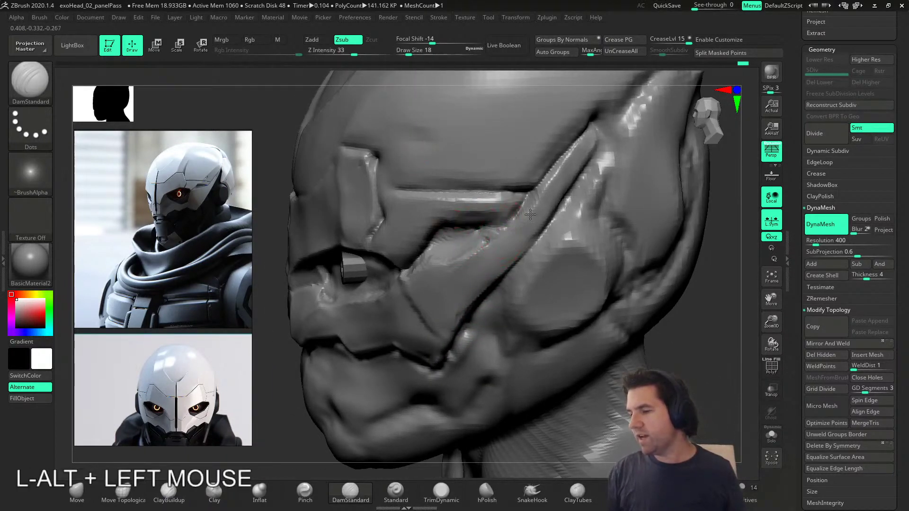
# Step: Polish the brow strip above the recess and the plate beside the eye's outer corner with hPolish at draw size 25
pyautogui.click(487, 492)
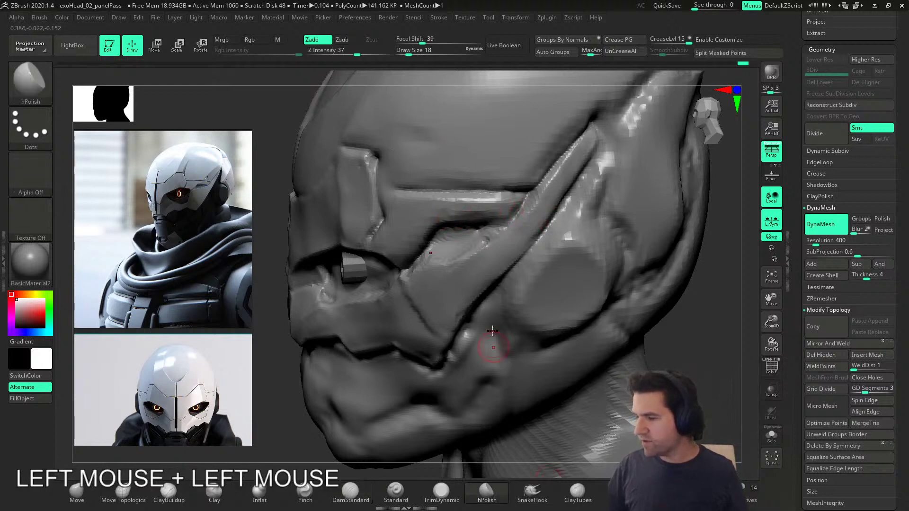
pyautogui.press('s')
pyautogui.moveTo(455, 208)
pyautogui.mouseDown()
pyautogui.moveTo(497, 203)
pyautogui.moveTo(485, 204)
pyautogui.mouseUp()
pyautogui.moveTo(451, 201); pyautogui.dragTo(483, 207, button='right')
pyautogui.moveTo(396, 255); pyautogui.dragTo(419, 229)
pyautogui.moveTo(419, 230); pyautogui.dragTo(370, 237, button='right')
pyautogui.moveTo(386, 247); pyautogui.dragTo(406, 222)
pyautogui.moveTo(407, 221); pyautogui.dragTo(427, 219, button='right')
pyautogui.moveTo(427, 219); pyautogui.dragTo(395, 225)
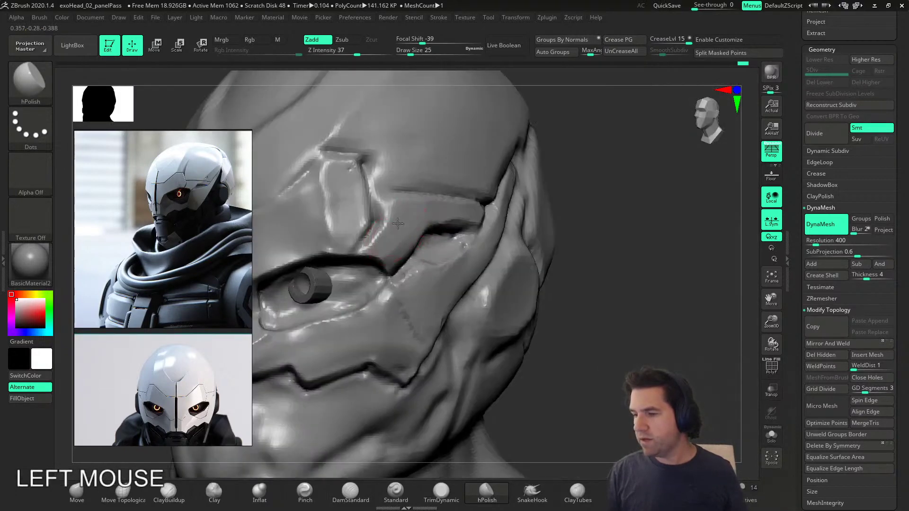
pyautogui.moveTo(395, 251); pyautogui.dragTo(419, 242, button='right')
pyautogui.moveTo(404, 256); pyautogui.dragTo(417, 237)
# Step: Examine the helmet's panels from the front and side against the reference images
pyautogui.moveTo(418, 238)
pyautogui.keyDown('alt'); pyautogui.mouseDown(button='right')
pyautogui.moveTo(410, 231)
pyautogui.moveTo(473, 232)
pyautogui.moveTo(421, 227)
pyautogui.mouseUp(button='right'); pyautogui.keyUp('alt')
pyautogui.keyDown('alt'); pyautogui.moveTo(421, 227); pyautogui.dragTo(460, 256, button='right'); pyautogui.keyUp('alt')
pyautogui.moveTo(461, 256)
pyautogui.mouseDown(button='right')
pyautogui.moveTo(529, 299)
pyautogui.moveTo(512, 293)
pyautogui.mouseUp(button='right')
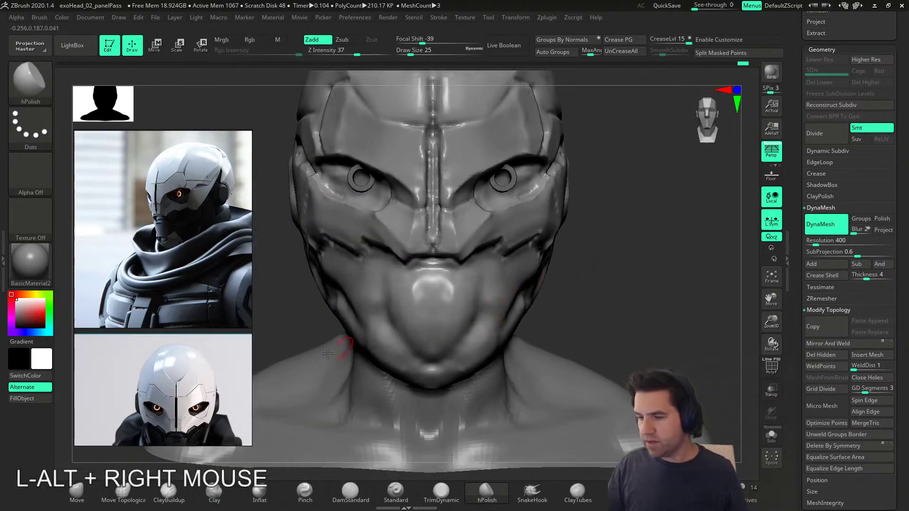
pyautogui.moveTo(209, 405); pyautogui.dragTo(195, 419, button='right')
pyautogui.moveTo(529, 263); pyautogui.dragTo(454, 256, button='right')
pyautogui.moveTo(455, 256)
pyautogui.keyDown('alt'); pyautogui.mouseDown(button='right')
pyautogui.moveTo(600, 258)
pyautogui.moveTo(397, 256)
pyautogui.mouseUp(button='right'); pyautogui.keyUp('alt')
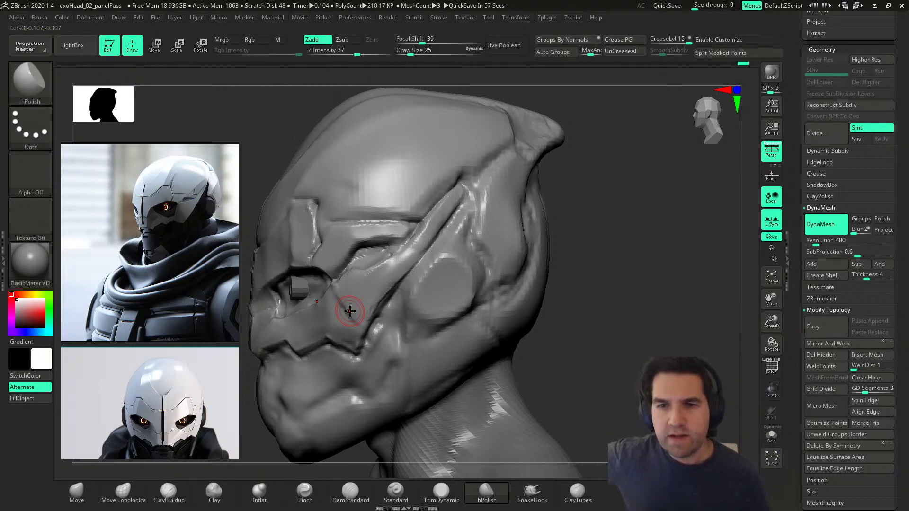
pyautogui.moveTo(552, 285)
pyautogui.mouseDown(button='right')
pyautogui.moveTo(617, 287)
pyautogui.moveTo(611, 266)
pyautogui.moveTo(571, 248)
pyautogui.moveTo(537, 71)
pyautogui.mouseUp(button='right')
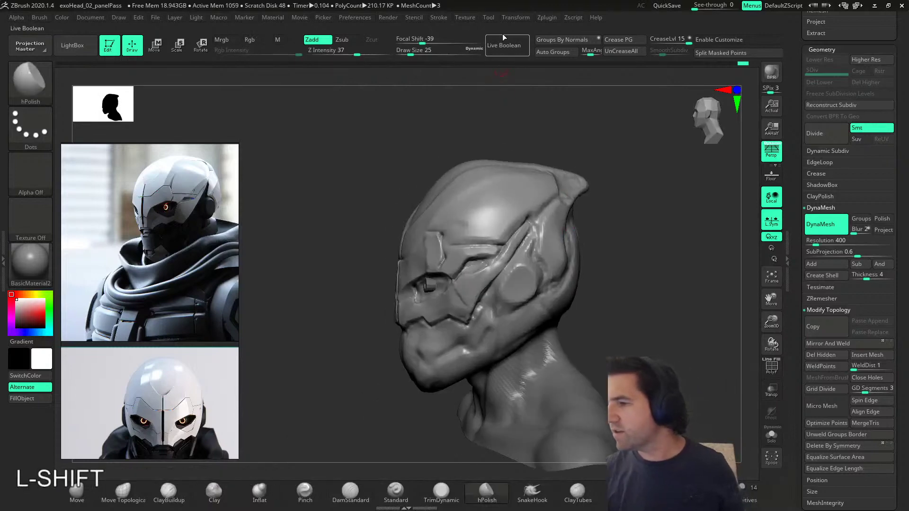
# Step: View the interface colour settings in the preferences
pyautogui.click(365, 18)
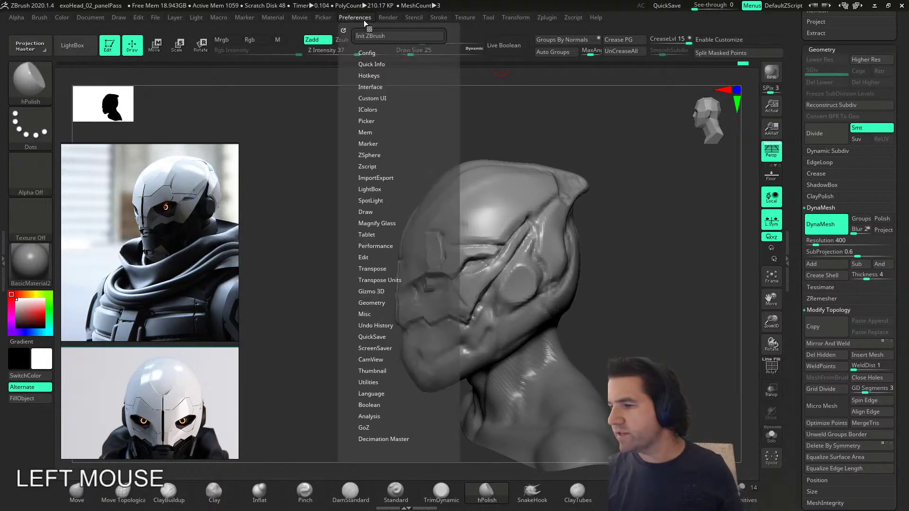
pyautogui.click(379, 109)
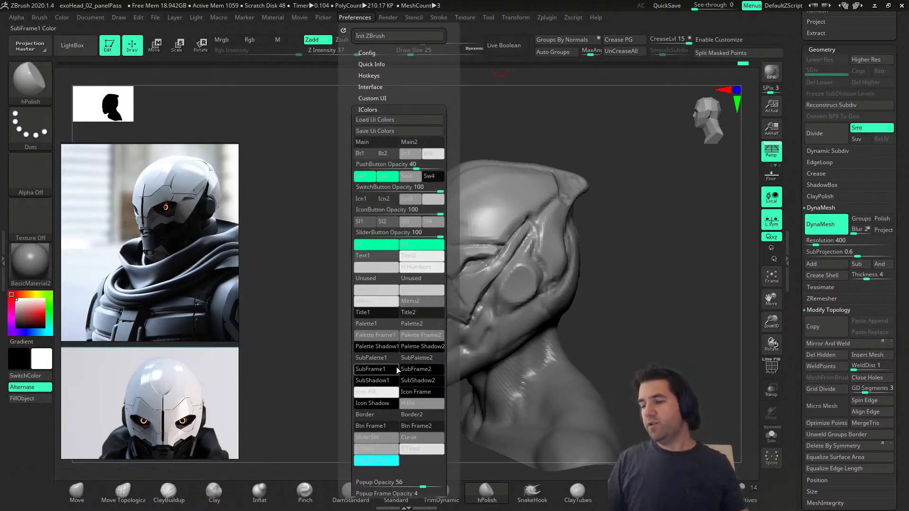
pyautogui.moveTo(560, 317); pyautogui.dragTo(601, 302, button='right')
pyautogui.moveTo(601, 302); pyautogui.dragTo(442, 88, button='right')
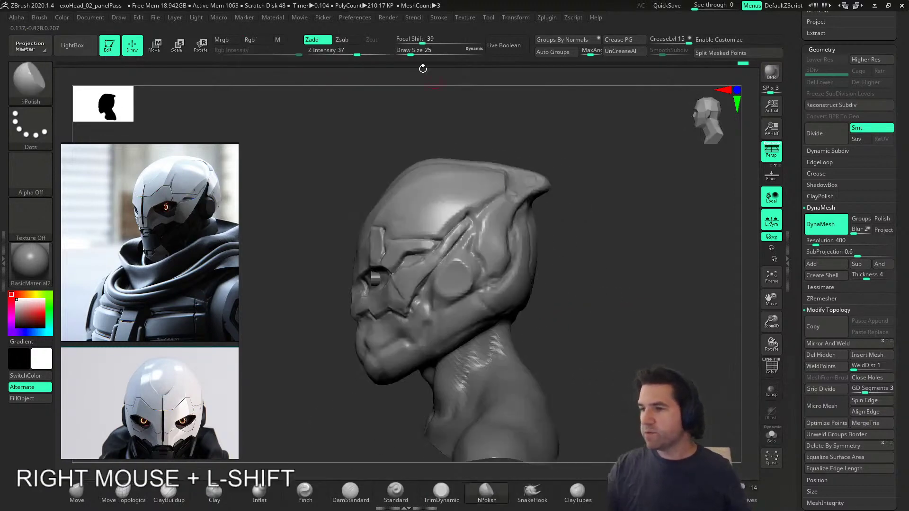
pyautogui.keyDown('shift'); pyautogui.click(365, 19); pyautogui.keyUp('shift')
pyautogui.moveTo(584, 300)
pyautogui.mouseDown(button='right')
pyautogui.moveTo(641, 318)
pyautogui.moveTo(598, 278)
pyautogui.moveTo(603, 297)
pyautogui.moveTo(568, 333)
pyautogui.moveTo(546, 333)
pyautogui.moveTo(553, 324)
pyautogui.mouseUp(button='right')
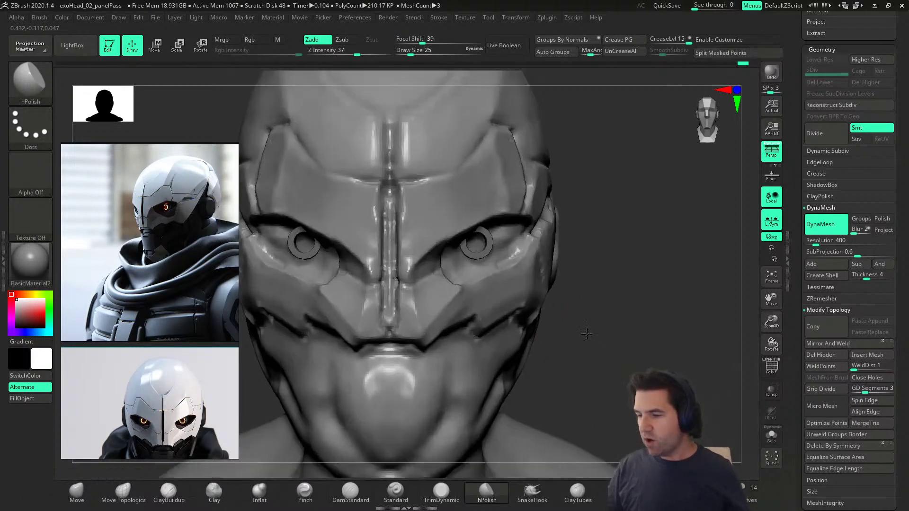
# Step: Carve a seam from the eye's inner corner down and across the cheek with DamStandard at draw size 17
pyautogui.keyDown('alt'); pyautogui.moveTo(587, 334); pyautogui.dragTo(408, 342, button='right'); pyautogui.keyUp('alt')
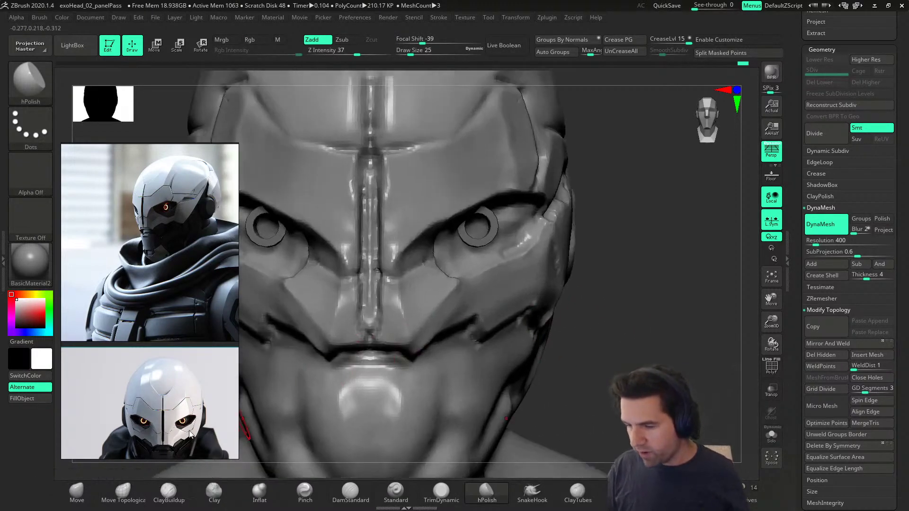
pyautogui.click(358, 497)
pyautogui.moveTo(600, 361); pyautogui.dragTo(580, 360)
pyautogui.press('s')
pyautogui.moveTo(580, 360); pyautogui.dragTo(580, 360)
pyautogui.moveTo(481, 290); pyautogui.dragTo(477, 301, button='right')
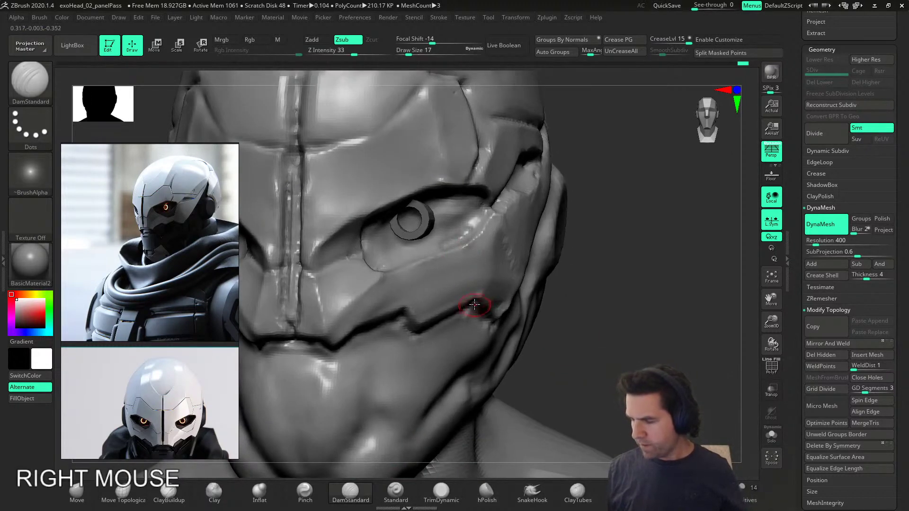
pyautogui.moveTo(391, 271)
pyautogui.mouseDown()
pyautogui.moveTo(383, 273)
pyautogui.moveTo(393, 273)
pyautogui.mouseUp()
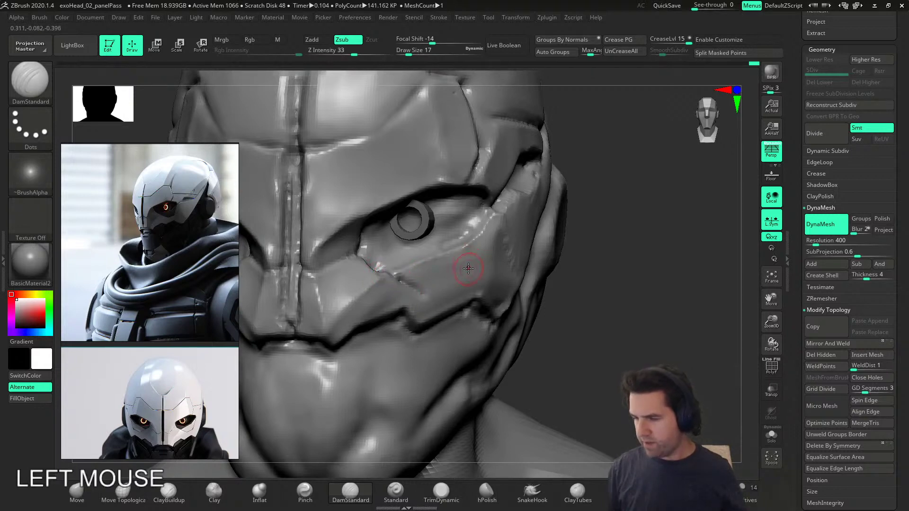
pyautogui.moveTo(425, 290); pyautogui.dragTo(472, 273)
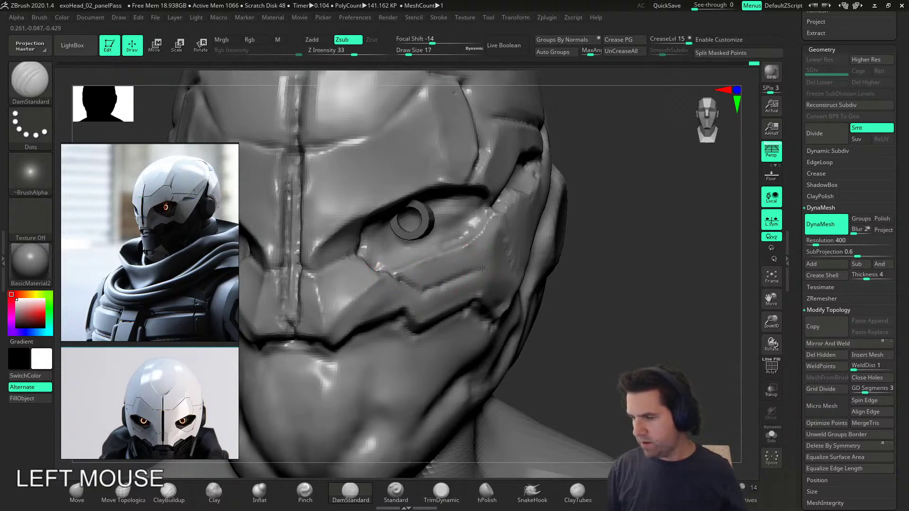
# Step: Extend the under-eye seam up to the eye's outer corner to close off the plate below the eye
pyautogui.moveTo(526, 246); pyautogui.dragTo(498, 264, button='right')
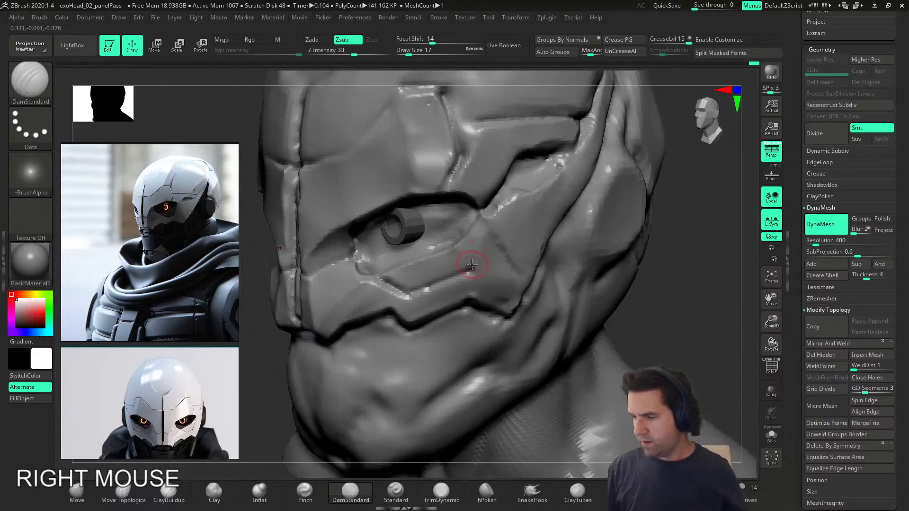
pyautogui.moveTo(473, 264); pyautogui.dragTo(472, 268)
pyautogui.moveTo(481, 219); pyautogui.dragTo(473, 271)
pyautogui.keyDown('alt'); pyautogui.moveTo(475, 274); pyautogui.dragTo(478, 227, button='right'); pyautogui.keyUp('alt')
pyautogui.moveTo(479, 228); pyautogui.dragTo(556, 265, button='right')
pyautogui.keyDown('alt'); pyautogui.moveTo(556, 266); pyautogui.dragTo(561, 357, button='right'); pyautogui.keyUp('alt')
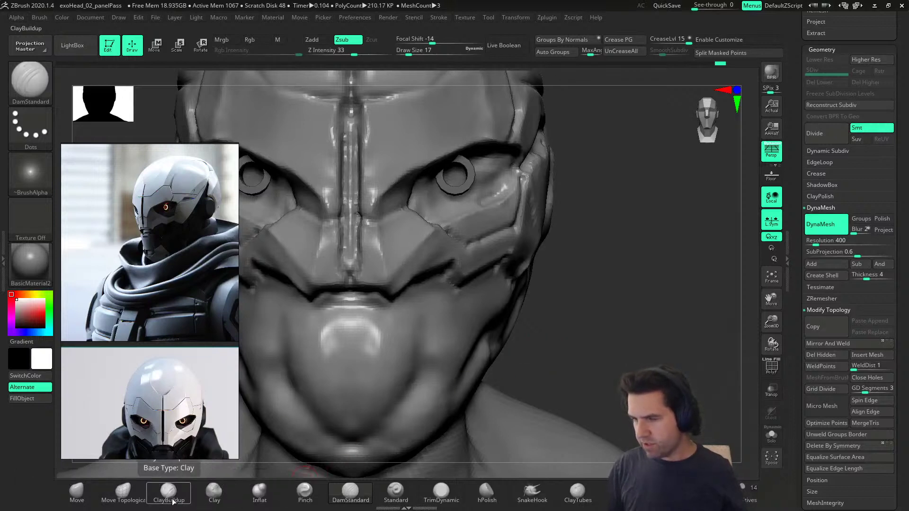
# Step: Reshape the upper mask's lower edge beside the nose with the Move brush at draw size 25
pyautogui.click(77, 492)
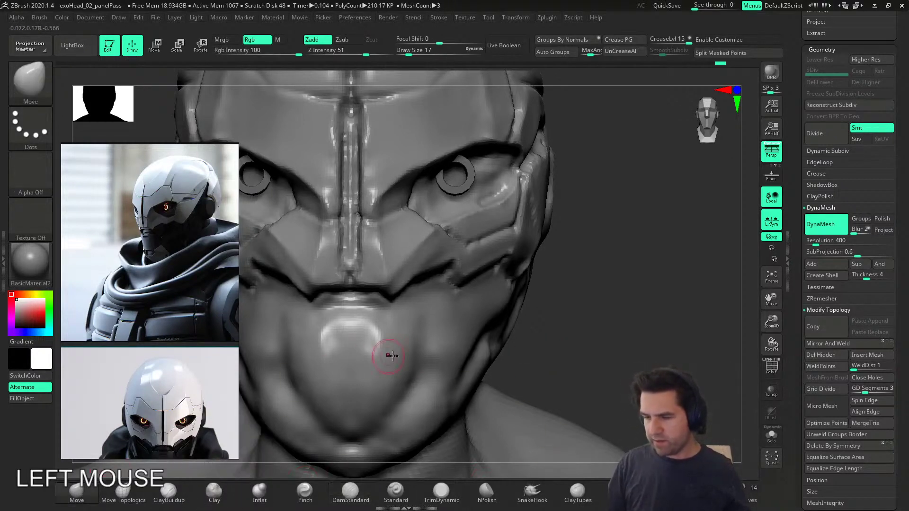
pyautogui.press('s')
pyautogui.moveTo(426, 351); pyautogui.dragTo(435, 350)
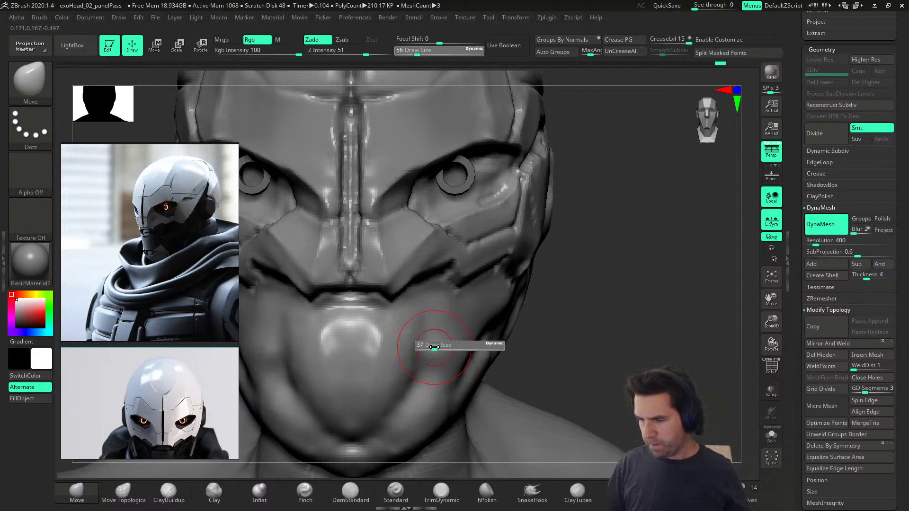
pyautogui.moveTo(394, 302); pyautogui.dragTo(398, 297)
pyautogui.press('s')
pyautogui.moveTo(410, 300); pyautogui.dragTo(410, 282)
pyautogui.moveTo(410, 283); pyautogui.dragTo(382, 286, button='right')
pyautogui.moveTo(408, 284); pyautogui.dragTo(407, 281)
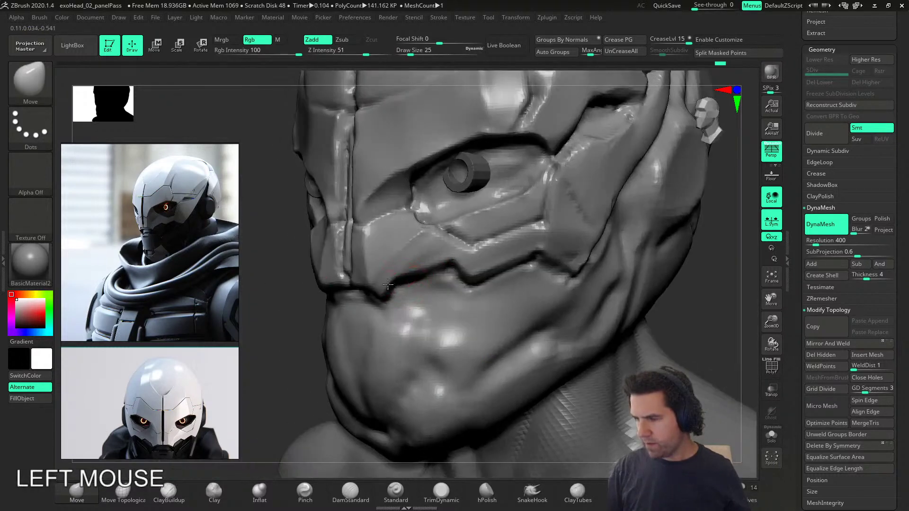
pyautogui.moveTo(393, 285); pyautogui.dragTo(416, 284, button='right')
pyautogui.moveTo(407, 295); pyautogui.dragTo(406, 290)
pyautogui.moveTo(416, 291); pyautogui.dragTo(401, 295, button='right')
# Step: Refine the corner in the mask's lower edge beside the nose with small Move brush adjustments
pyautogui.press('s')
pyautogui.moveTo(401, 296); pyautogui.dragTo(404, 296)
pyautogui.moveTo(404, 293); pyautogui.dragTo(394, 266, button='right')
pyautogui.moveTo(399, 282); pyautogui.dragTo(398, 278)
pyautogui.moveTo(398, 277)
pyautogui.keyDown('shift'); pyautogui.mouseDown(button='right')
pyautogui.moveTo(450, 303)
pyautogui.moveTo(440, 321)
pyautogui.moveTo(462, 309)
pyautogui.moveTo(438, 330)
pyautogui.moveTo(405, 299)
pyautogui.mouseUp(button='right'); pyautogui.keyUp('shift')
pyautogui.click(403, 297)
# Step: Mask the eye socket and under-eye plate and reshape the cheek seam below them with Move at draw size 37
pyautogui.press('s')
pyautogui.moveTo(450, 330); pyautogui.dragTo(444, 330)
pyautogui.moveTo(364, 250)
pyautogui.keyDown('ctrl'); pyautogui.mouseDown()
pyautogui.moveTo(410, 268)
pyautogui.moveTo(495, 225)
pyautogui.moveTo(440, 204)
pyautogui.moveTo(402, 214)
pyautogui.moveTo(366, 250)
pyautogui.moveTo(421, 187)
pyautogui.moveTo(492, 178)
pyautogui.moveTo(481, 165)
pyautogui.moveTo(506, 227)
pyautogui.moveTo(515, 226)
pyautogui.mouseUp(); pyautogui.keyUp('ctrl')
pyautogui.moveTo(351, 381); pyautogui.dragTo(402, 350, button='right')
pyautogui.press('s')
pyautogui.moveTo(405, 340); pyautogui.dragTo(396, 302)
pyautogui.moveTo(431, 311); pyautogui.dragTo(398, 296, button='right')
pyautogui.moveTo(398, 297); pyautogui.dragTo(393, 304)
pyautogui.moveTo(382, 308)
pyautogui.mouseDown(button='right')
pyautogui.moveTo(419, 299)
pyautogui.moveTo(464, 313)
pyautogui.moveTo(419, 343)
pyautogui.mouseUp(button='right')
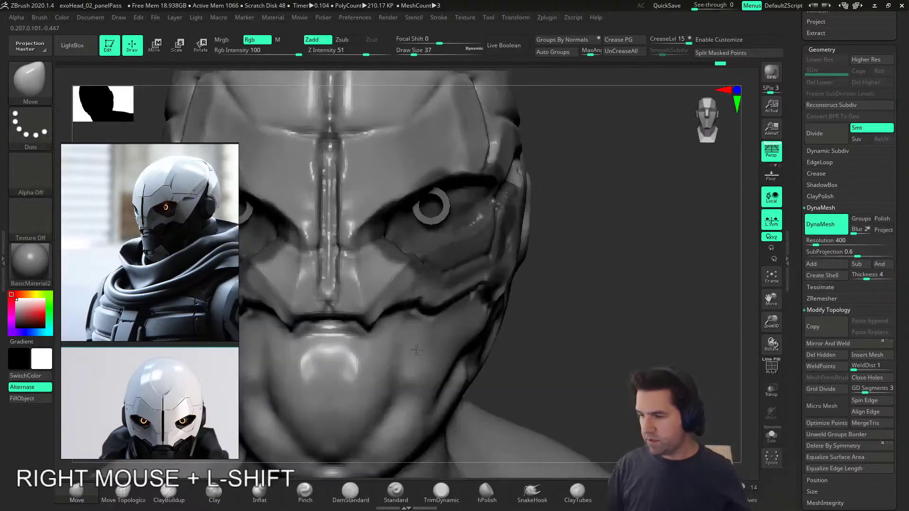
# Step: Shape the small notch in the middle of the cheek seam with the Move brush at draw size 27
pyautogui.press('s')
pyautogui.moveTo(416, 344); pyautogui.dragTo(417, 345)
pyautogui.moveTo(445, 327); pyautogui.dragTo(420, 319, button='right')
pyautogui.moveTo(422, 318); pyautogui.dragTo(425, 314)
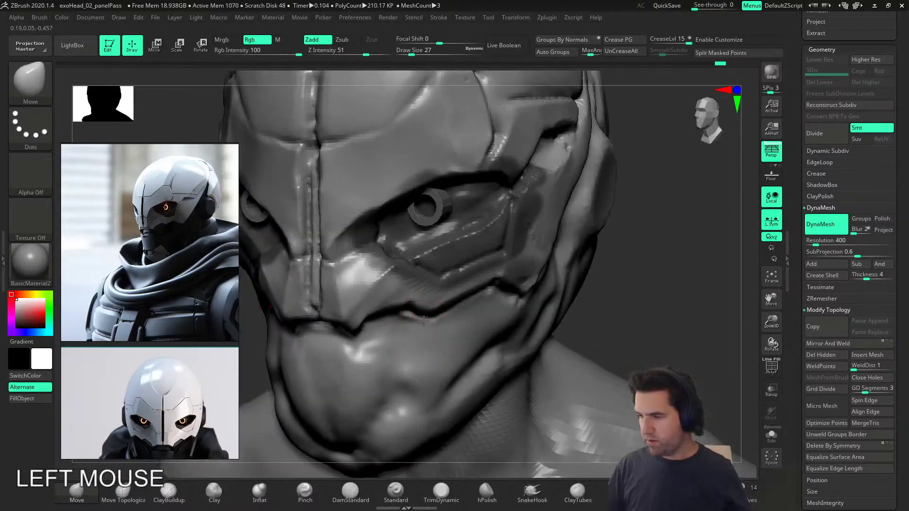
pyautogui.moveTo(442, 318); pyautogui.dragTo(425, 313, button='right')
pyautogui.moveTo(423, 319); pyautogui.dragTo(420, 325)
pyautogui.moveTo(419, 326); pyautogui.dragTo(445, 318, button='right')
pyautogui.moveTo(418, 314); pyautogui.dragTo(420, 318)
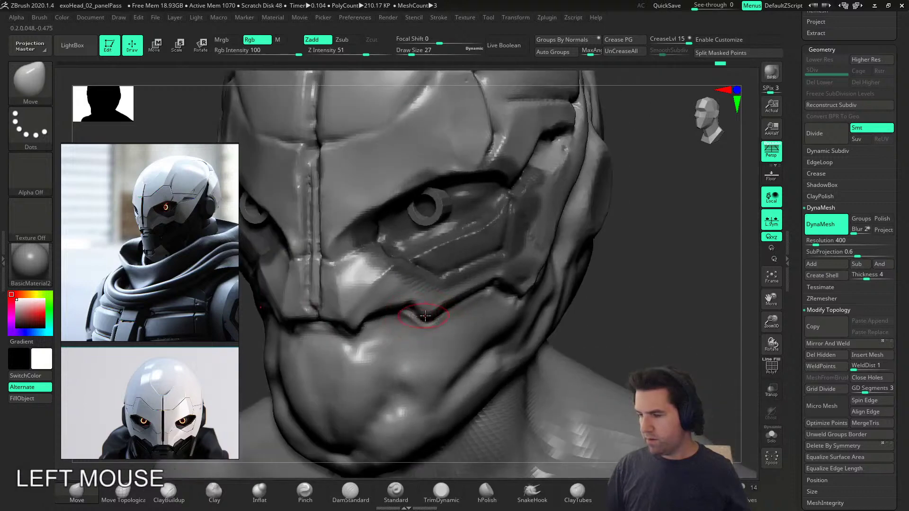
pyautogui.moveTo(436, 317); pyautogui.dragTo(408, 304, button='right')
pyautogui.moveTo(425, 313); pyautogui.dragTo(430, 317)
# Step: Adjust the outer part of the cheek panel's lower edge with the Move brush at draw size 39
pyautogui.moveTo(445, 302); pyautogui.dragTo(470, 321, button='right')
pyautogui.press('s')
pyautogui.moveTo(470, 321); pyautogui.dragTo(473, 321)
pyautogui.moveTo(471, 302); pyautogui.dragTo(538, 296, button='right')
pyautogui.keyDown('alt'); pyautogui.moveTo(537, 297); pyautogui.dragTo(492, 313, button='right'); pyautogui.keyUp('alt')
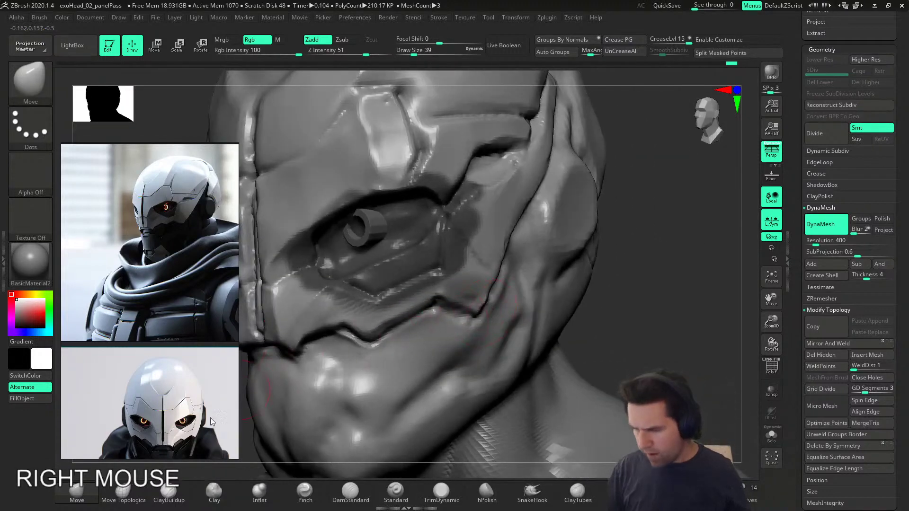
pyautogui.keyDown('shift'); pyautogui.moveTo(405, 314); pyautogui.dragTo(415, 281, button='right'); pyautogui.keyUp('shift')
pyautogui.moveTo(458, 327); pyautogui.dragTo(377, 318, button='right')
pyautogui.moveTo(347, 306); pyautogui.dragTo(342, 311)
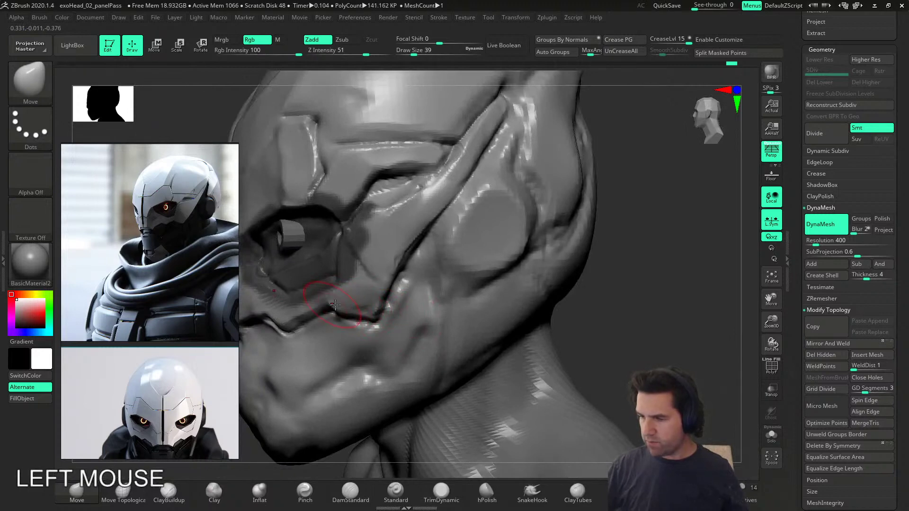
pyautogui.moveTo(369, 312); pyautogui.dragTo(386, 314, button='right')
pyautogui.moveTo(368, 310); pyautogui.dragTo(367, 313)
pyautogui.moveTo(367, 313)
pyautogui.keyDown('shift'); pyautogui.mouseDown(button='right')
pyautogui.moveTo(429, 308)
pyautogui.moveTo(377, 308)
pyautogui.mouseUp(button='right'); pyautogui.keyUp('shift')
pyautogui.moveTo(377, 308); pyautogui.dragTo(362, 309)
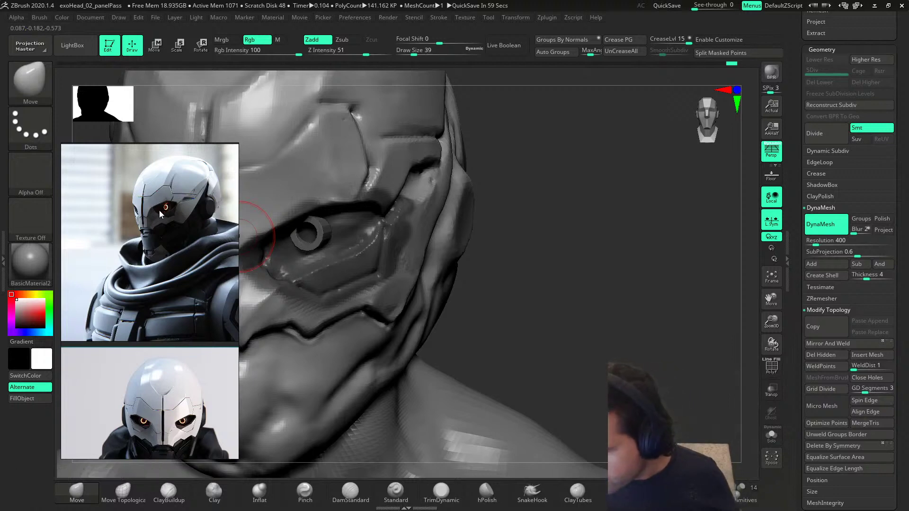
# Step: Reshape the cheek panel's lower edge from the side and below with the Move brush and clear the mask
pyautogui.moveTo(404, 283); pyautogui.dragTo(295, 284, button='right')
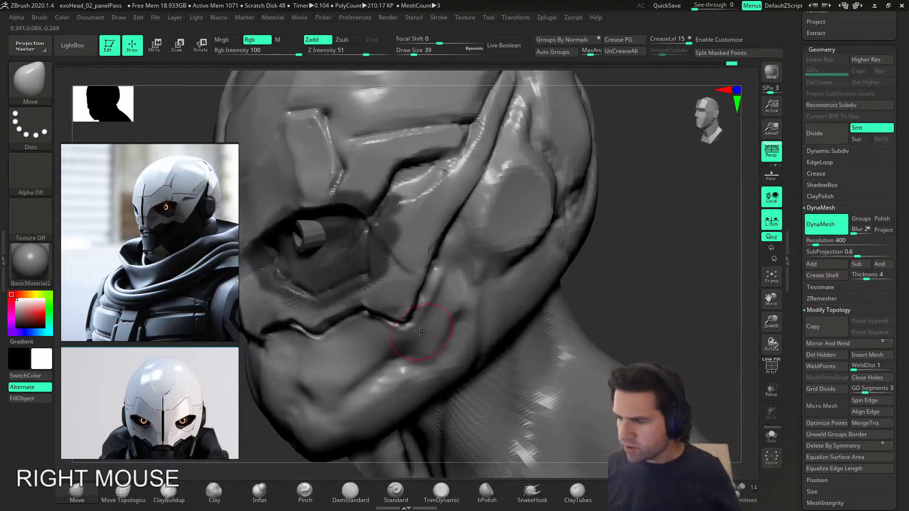
pyautogui.keyDown('shift'); pyautogui.moveTo(384, 325); pyautogui.dragTo(371, 327, button='right'); pyautogui.keyUp('shift')
pyautogui.press('alt')
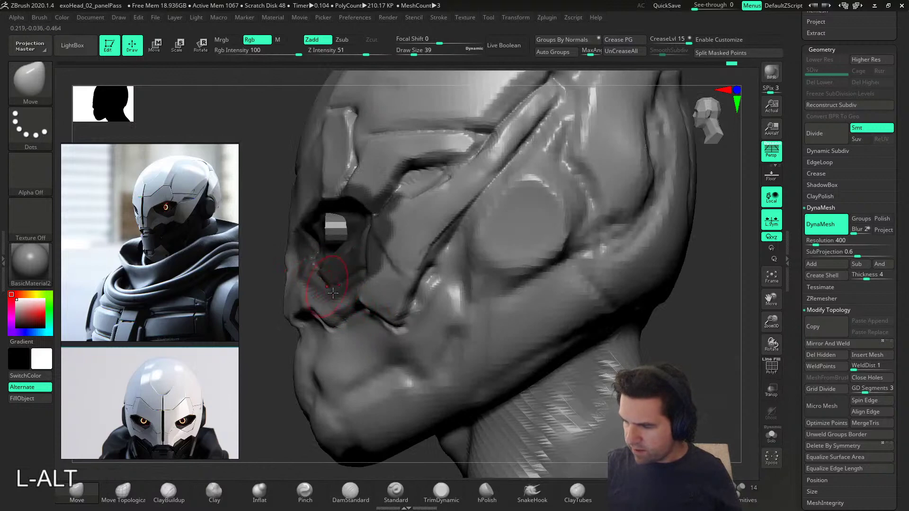
pyautogui.keyDown('alt'); pyautogui.moveTo(325, 283); pyautogui.dragTo(360, 304); pyautogui.keyUp('alt')
pyautogui.moveTo(388, 324)
pyautogui.mouseDown(button='right')
pyautogui.moveTo(413, 310)
pyautogui.moveTo(398, 267)
pyautogui.mouseUp(button='right')
pyautogui.moveTo(376, 271); pyautogui.dragTo(384, 288)
pyautogui.moveTo(384, 303)
pyautogui.mouseDown(button='right')
pyautogui.moveTo(387, 356)
pyautogui.moveTo(383, 343)
pyautogui.mouseUp(button='right')
pyautogui.click(384, 344)
pyautogui.moveTo(366, 338); pyautogui.dragTo(362, 343)
pyautogui.moveTo(363, 344); pyautogui.dragTo(481, 316, button='right')
pyautogui.moveTo(487, 319)
pyautogui.keyDown('ctrl'); pyautogui.mouseDown()
pyautogui.moveTo(509, 341)
pyautogui.moveTo(498, 324)
pyautogui.mouseUp(); pyautogui.keyUp('ctrl')
pyautogui.moveTo(498, 323)
pyautogui.keyDown('alt'); pyautogui.mouseDown(button='right')
pyautogui.moveTo(544, 248)
pyautogui.moveTo(466, 398)
pyautogui.mouseUp(button='right'); pyautogui.keyUp('alt')
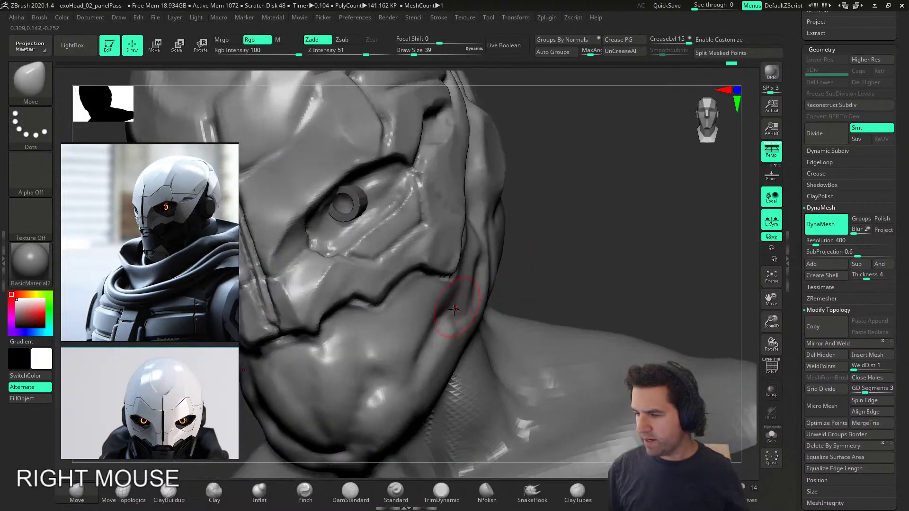
# Step: Polish the cheek panel around the under-eye seam with hPolish at draw size 49
pyautogui.click(488, 492)
pyautogui.press('s')
pyautogui.moveTo(531, 259); pyautogui.dragTo(535, 259)
pyautogui.moveTo(341, 294); pyautogui.dragTo(374, 280)
pyautogui.moveTo(444, 232)
pyautogui.mouseDown(button='right')
pyautogui.moveTo(425, 232)
pyautogui.moveTo(434, 268)
pyautogui.mouseUp(button='right')
pyautogui.moveTo(404, 273); pyautogui.dragTo(408, 267)
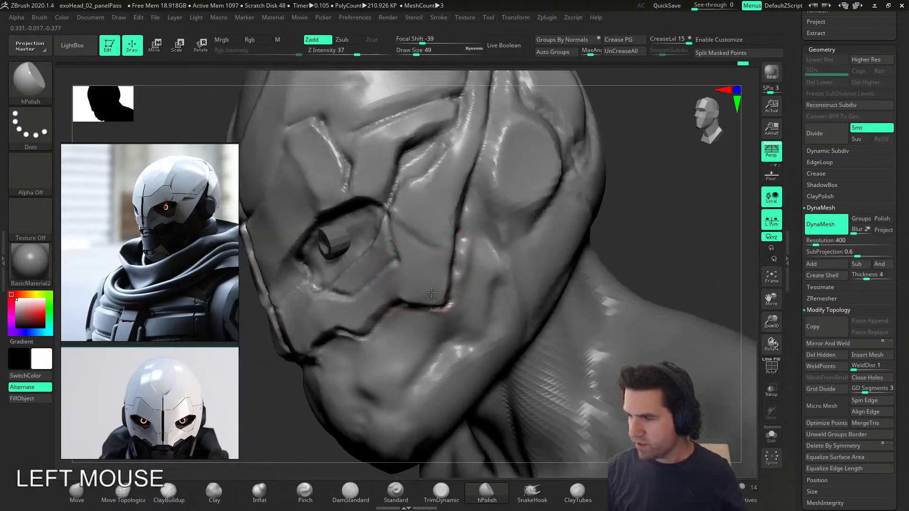
pyautogui.moveTo(424, 283); pyautogui.dragTo(448, 247, button='right')
pyautogui.moveTo(348, 294)
pyautogui.mouseDown(button='right')
pyautogui.moveTo(574, 284)
pyautogui.moveTo(544, 313)
pyautogui.moveTo(405, 355)
pyautogui.mouseUp(button='right')
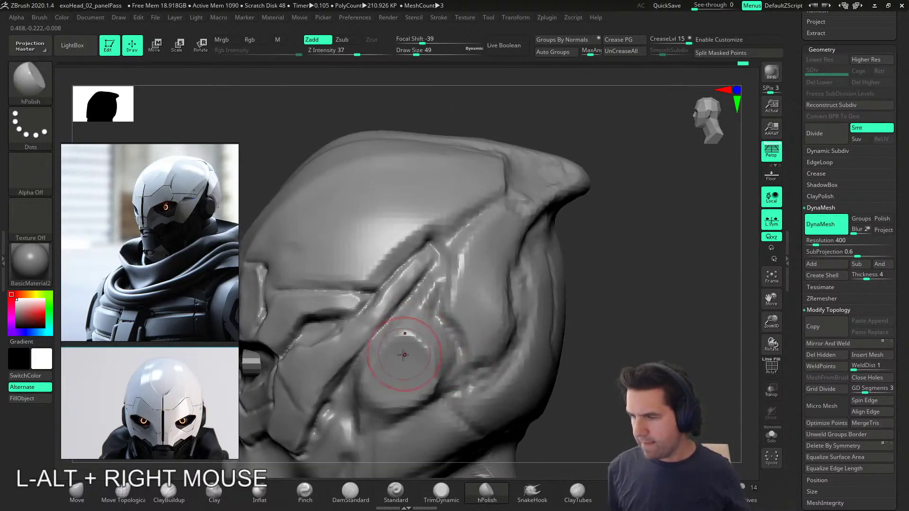
# Step: Raise crisp ridges above the temple recess and along the dome's lower rear edge with DamStandard at draw size 41
pyautogui.click(441, 492)
pyautogui.press('s')
pyautogui.moveTo(383, 308); pyautogui.dragTo(382, 308)
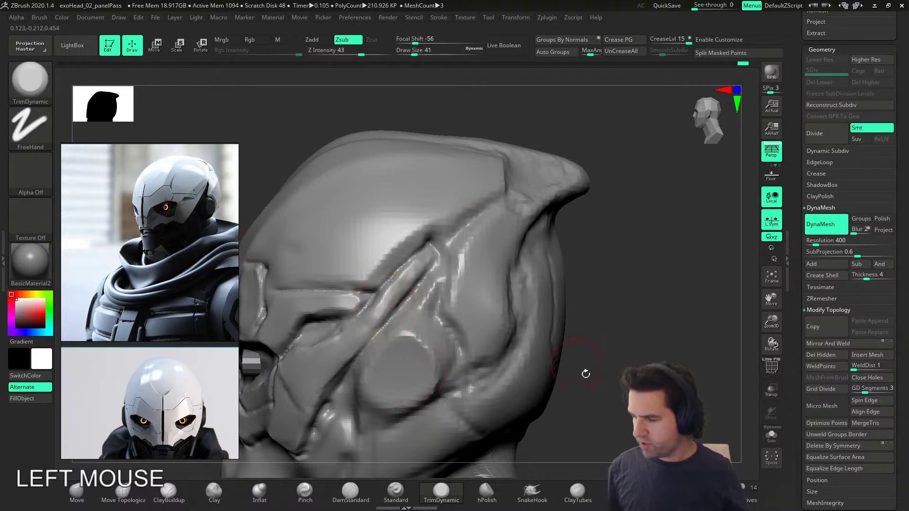
pyautogui.click(350, 492)
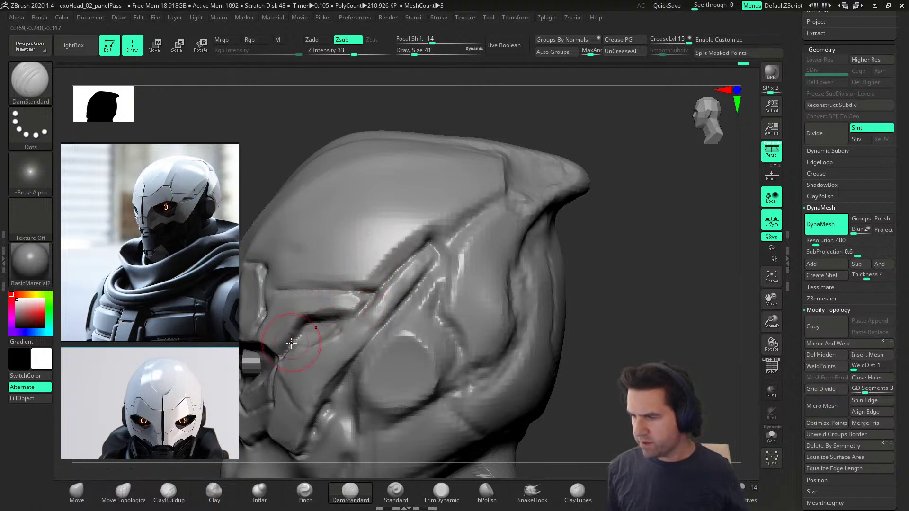
pyautogui.moveTo(293, 341); pyautogui.dragTo(263, 365)
pyautogui.keyDown('alt'); pyautogui.moveTo(325, 304); pyautogui.dragTo(344, 286); pyautogui.keyUp('alt')
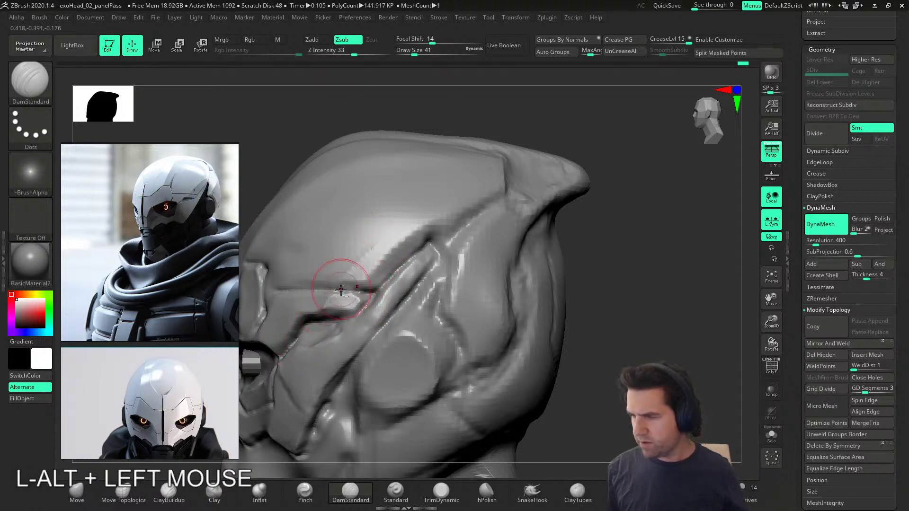
pyautogui.moveTo(392, 230)
pyautogui.keyDown('alt'); pyautogui.mouseDown()
pyautogui.moveTo(502, 187)
pyautogui.moveTo(464, 205)
pyautogui.mouseUp(); pyautogui.keyUp('alt')
# Step: Flatten the surface between the dome's new ridge and the diagonal seam into a bevel with hPolish
pyautogui.click(490, 494)
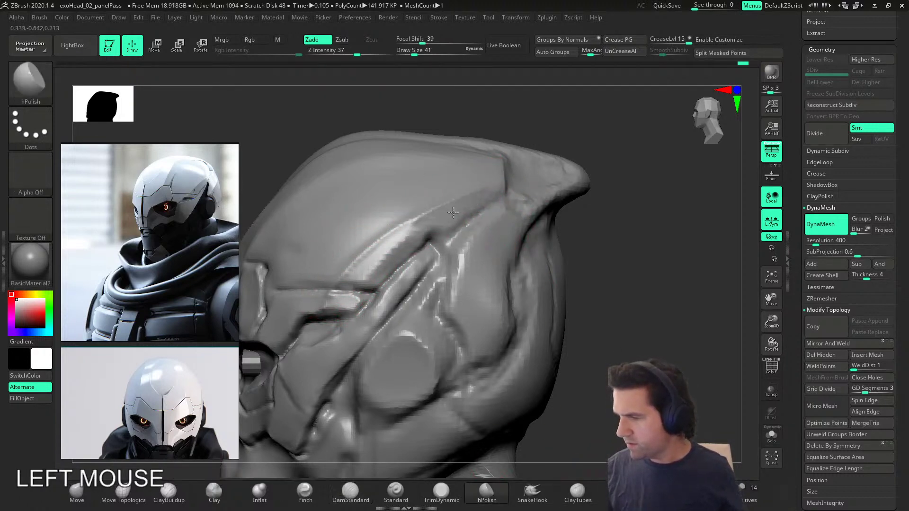
pyautogui.moveTo(366, 274); pyautogui.dragTo(386, 257)
pyautogui.moveTo(353, 302); pyautogui.dragTo(383, 258)
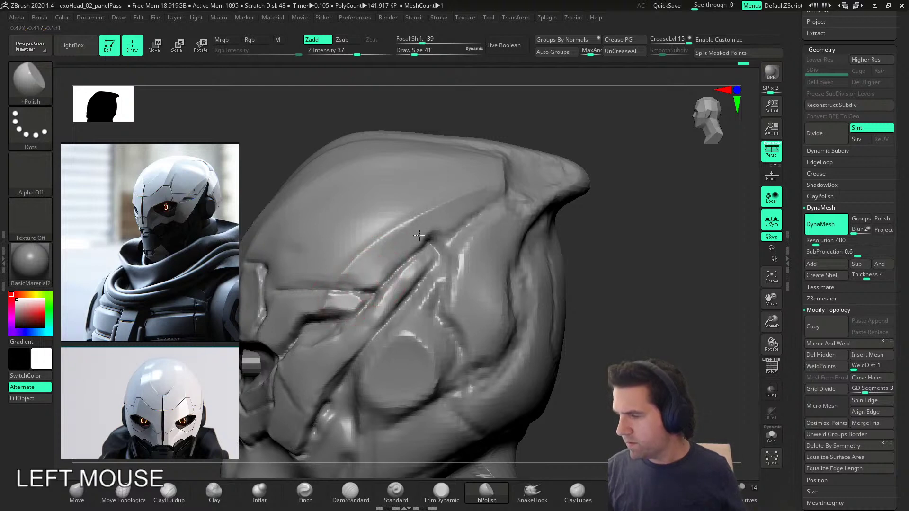
pyautogui.moveTo(424, 260)
pyautogui.keyDown('alt'); pyautogui.mouseDown(button='right')
pyautogui.moveTo(419, 266)
pyautogui.moveTo(431, 250)
pyautogui.mouseUp(button='right'); pyautogui.keyUp('alt')
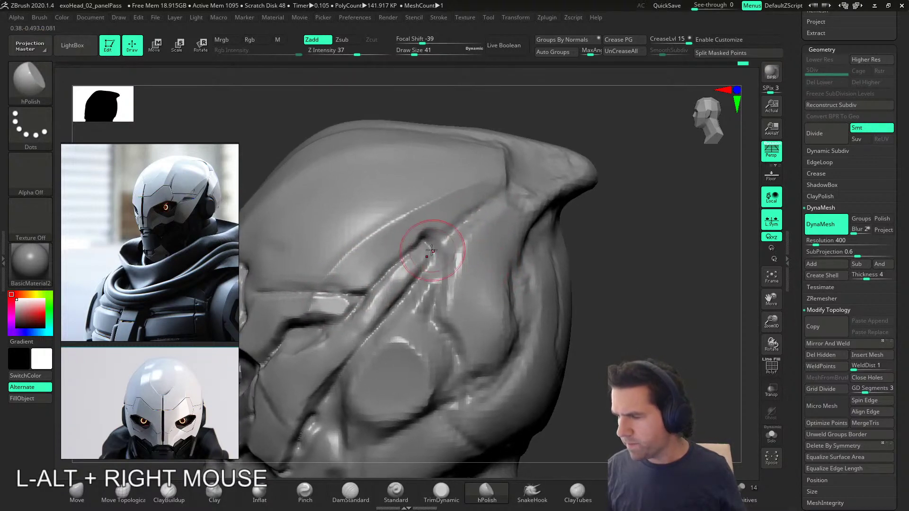
# Step: Enlarge the side reference around the temple and deepen the seam below the dome's bevel with DamStandard at draw size 33
pyautogui.click(350, 492)
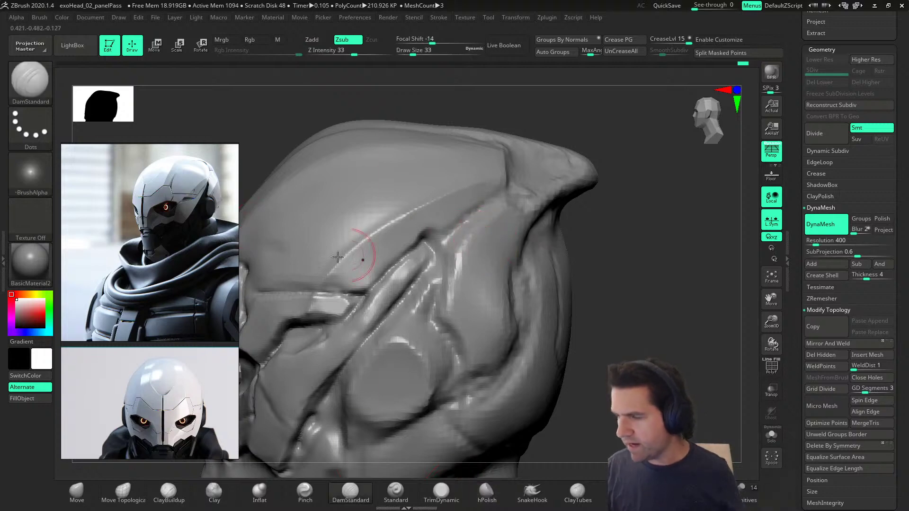
pyautogui.scroll(4, 208, 203)
pyautogui.moveTo(207, 189); pyautogui.dragTo(186, 228, button='middle')
pyautogui.moveTo(443, 275); pyautogui.dragTo(467, 289, button='right')
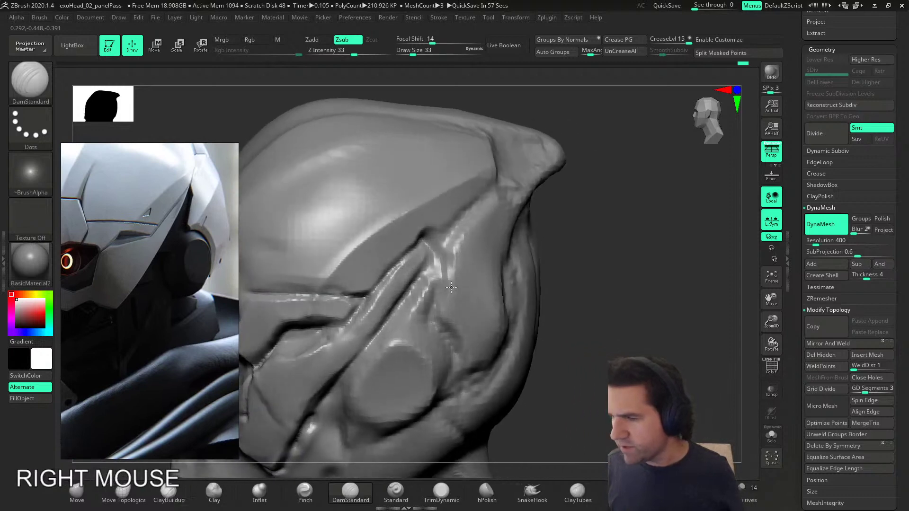
pyautogui.moveTo(150, 235); pyautogui.dragTo(152, 232)
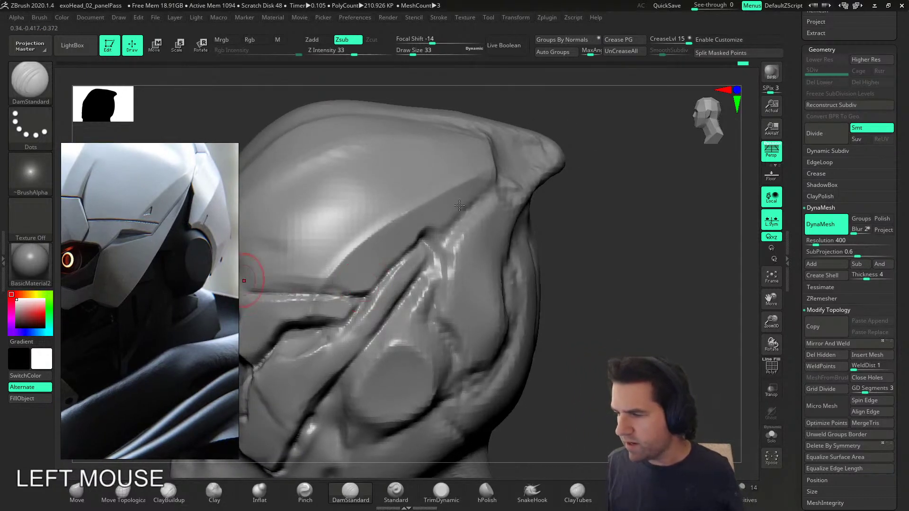
pyautogui.moveTo(436, 250); pyautogui.dragTo(454, 235, button='right')
pyautogui.moveTo(481, 191); pyautogui.dragTo(370, 304)
pyautogui.moveTo(442, 259); pyautogui.dragTo(406, 257, button='right')
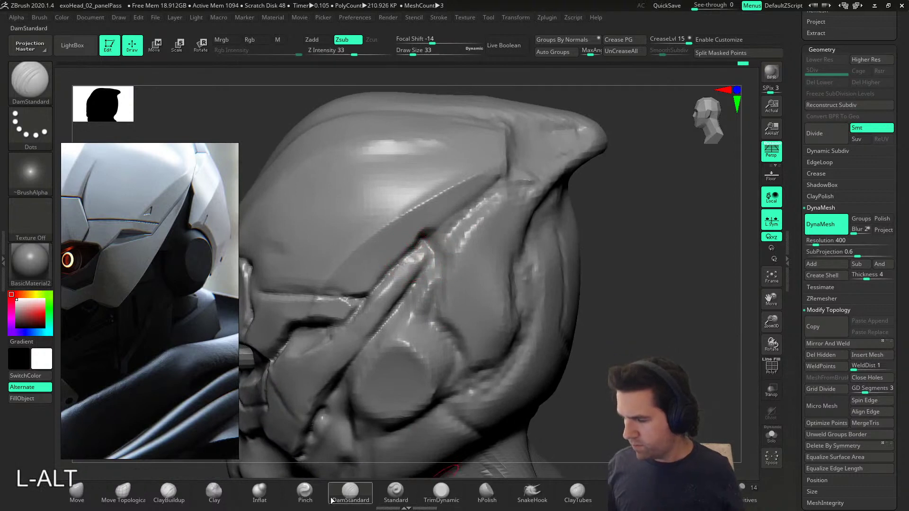
# Step: Fill the pit at the diagonal band's upper end with Inflat and flatten it into the bevel with TrimDynamic
pyautogui.click(260, 495)
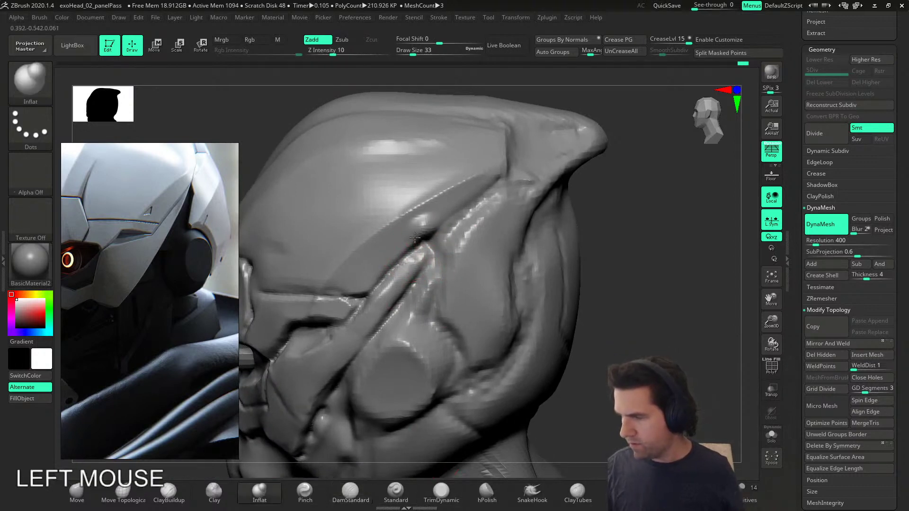
pyautogui.click(559, 488)
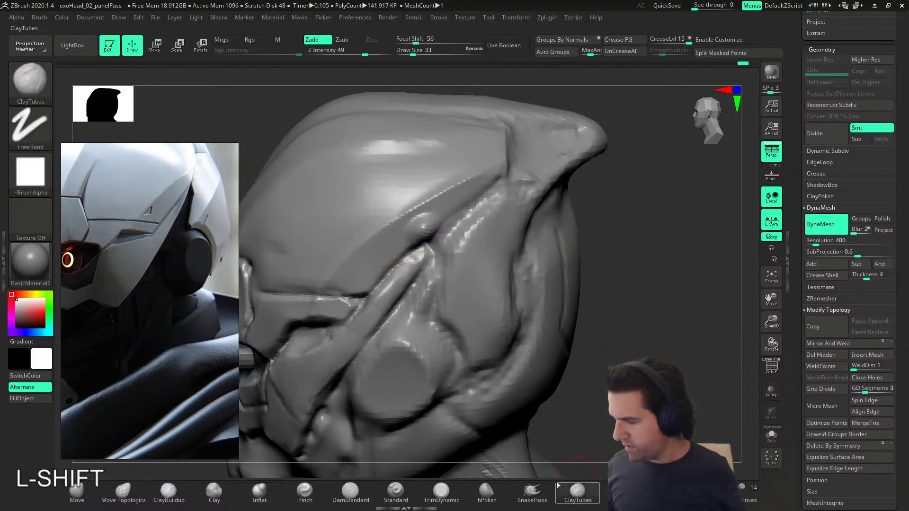
pyautogui.click(443, 495)
pyautogui.moveTo(429, 226); pyautogui.dragTo(423, 225, button='right')
pyautogui.moveTo(423, 225); pyautogui.dragTo(426, 221)
pyautogui.moveTo(426, 221); pyautogui.dragTo(420, 234, button='right')
pyautogui.moveTo(420, 233); pyautogui.dragTo(402, 240)
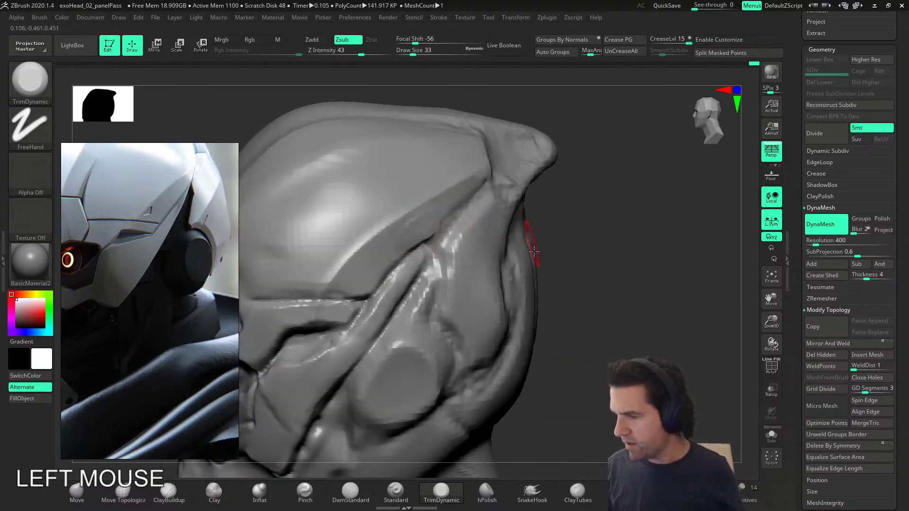
# Step: Recut the seam behind the dome's bevel and sharpen the diagonal band's upper end with DamStandard, reducing the draw size to 20
pyautogui.click(488, 495)
pyautogui.moveTo(452, 204); pyautogui.dragTo(447, 213, button='right')
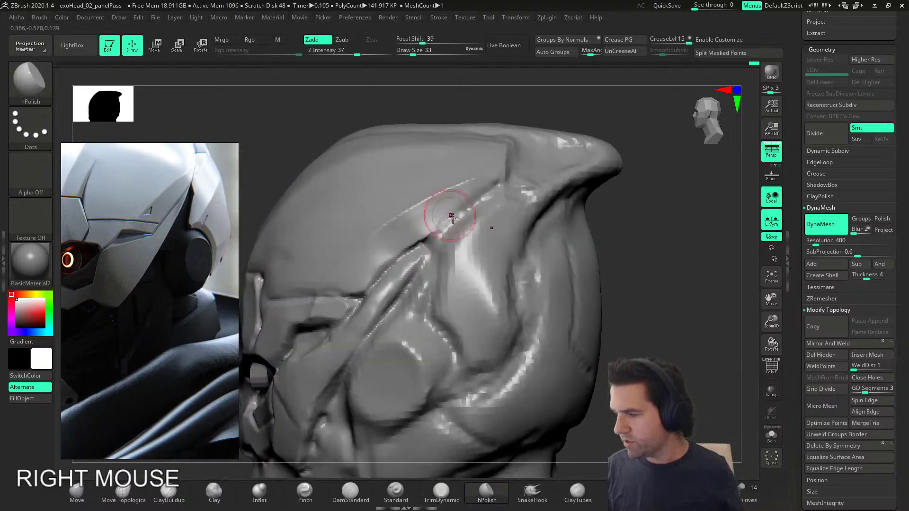
pyautogui.click(351, 494)
pyautogui.moveTo(385, 452); pyautogui.dragTo(437, 266, button='right')
pyautogui.moveTo(436, 256)
pyautogui.mouseDown()
pyautogui.moveTo(452, 212)
pyautogui.moveTo(463, 212)
pyautogui.mouseUp()
pyautogui.press('s')
pyautogui.keyDown('alt'); pyautogui.moveTo(425, 241); pyautogui.dragTo(410, 253); pyautogui.keyUp('alt')
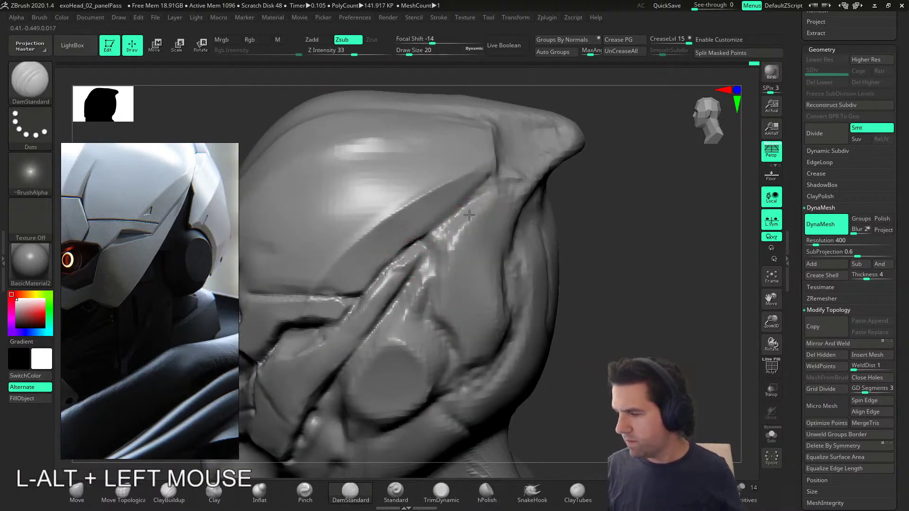
# Step: Raise the edge beside the seam behind the dome's bevel with DamStandard and smooth the surface near the diagonal band's upper end
pyautogui.keyDown('alt'); pyautogui.moveTo(479, 192); pyautogui.dragTo(483, 188); pyautogui.keyUp('alt')
pyautogui.moveTo(429, 238)
pyautogui.keyDown('shift'); pyautogui.mouseDown()
pyautogui.moveTo(405, 258)
pyautogui.moveTo(438, 239)
pyautogui.mouseUp(); pyautogui.keyUp('shift')
pyautogui.moveTo(446, 240); pyautogui.dragTo(502, 239, button='right')
pyautogui.moveTo(540, 300); pyautogui.dragTo(558, 318, button='right')
pyautogui.keyDown('ctrl'); pyautogui.moveTo(558, 318); pyautogui.dragTo(474, 270, button='right'); pyautogui.keyUp('ctrl')
pyautogui.moveTo(473, 270)
pyautogui.keyDown('alt'); pyautogui.mouseDown(button='right')
pyautogui.moveTo(511, 232)
pyautogui.moveTo(525, 286)
pyautogui.moveTo(372, 308)
pyautogui.mouseUp(button='right'); pyautogui.keyUp('alt')
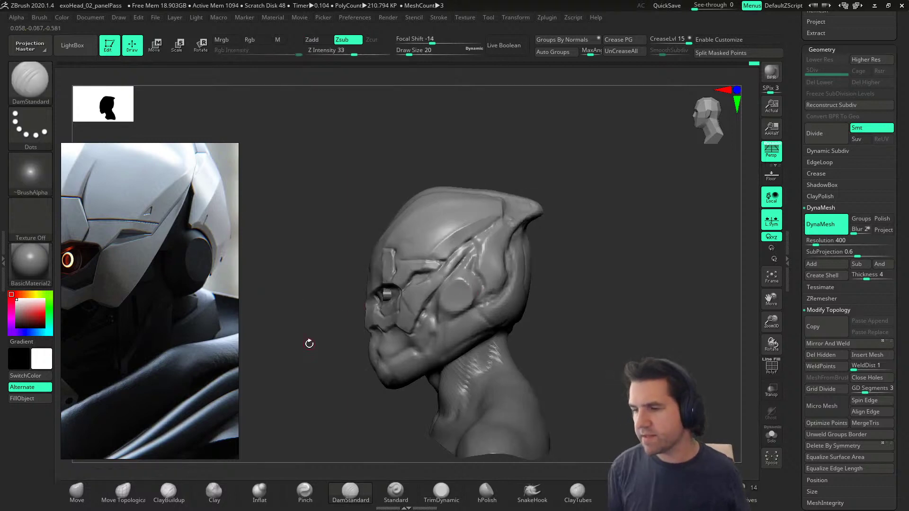
# Step: Cut a seam from the diagonal band's upper end down around the round ear boss with DamStandard at draw size 18
pyautogui.moveTo(514, 291)
pyautogui.keyDown('alt'); pyautogui.mouseDown(button='right')
pyautogui.moveTo(540, 320)
pyautogui.moveTo(568, 329)
pyautogui.moveTo(556, 305)
pyautogui.mouseUp(button='right'); pyautogui.keyUp('alt')
pyautogui.press('s')
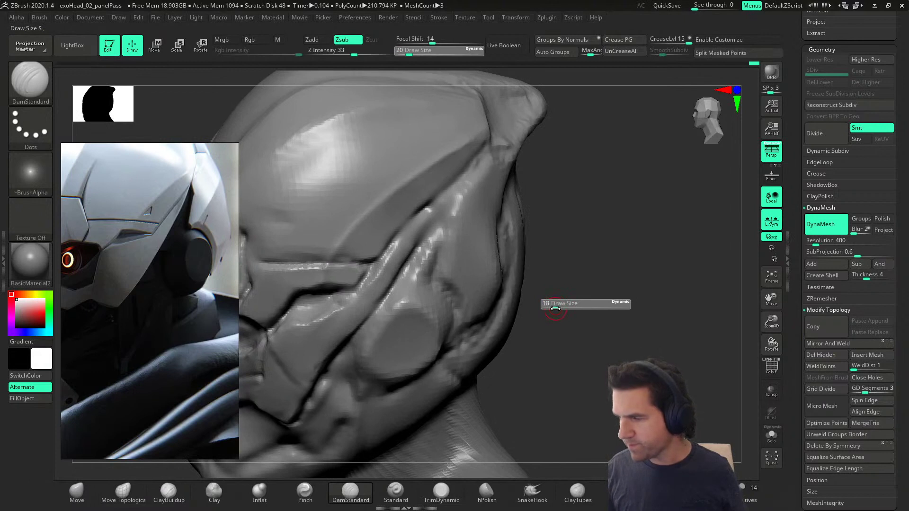
pyautogui.moveTo(431, 222)
pyautogui.mouseDown()
pyautogui.moveTo(444, 198)
pyautogui.moveTo(436, 196)
pyautogui.moveTo(444, 207)
pyautogui.moveTo(431, 274)
pyautogui.mouseUp()
pyautogui.moveTo(462, 270); pyautogui.dragTo(439, 280, button='right')
pyautogui.moveTo(433, 270)
pyautogui.mouseDown()
pyautogui.moveTo(425, 279)
pyautogui.moveTo(438, 284)
pyautogui.mouseUp()
pyautogui.moveTo(445, 274)
pyautogui.mouseDown(button='right')
pyautogui.moveTo(454, 279)
pyautogui.moveTo(451, 255)
pyautogui.mouseUp(button='right')
pyautogui.moveTo(420, 242); pyautogui.dragTo(429, 248)
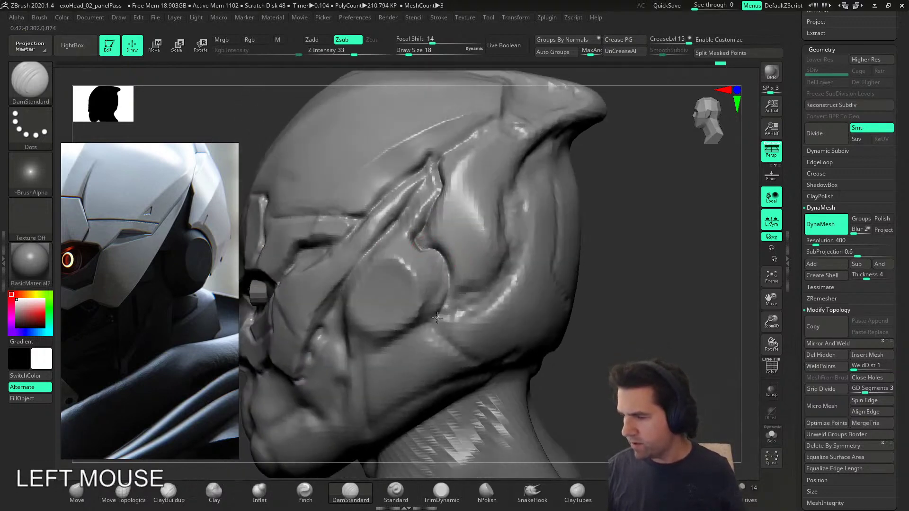
# Step: Append a PolyMesh3D star to the head as a new subtool
pyautogui.moveTo(437, 318); pyautogui.dragTo(525, 284, button='right')
pyautogui.keyDown('shift'); pyautogui.moveTo(555, 417); pyautogui.dragTo(554, 359, button='right'); pyautogui.keyUp('shift')
pyautogui.moveTo(795, 219); pyautogui.dragTo(805, 335)
pyautogui.click(869, 408)
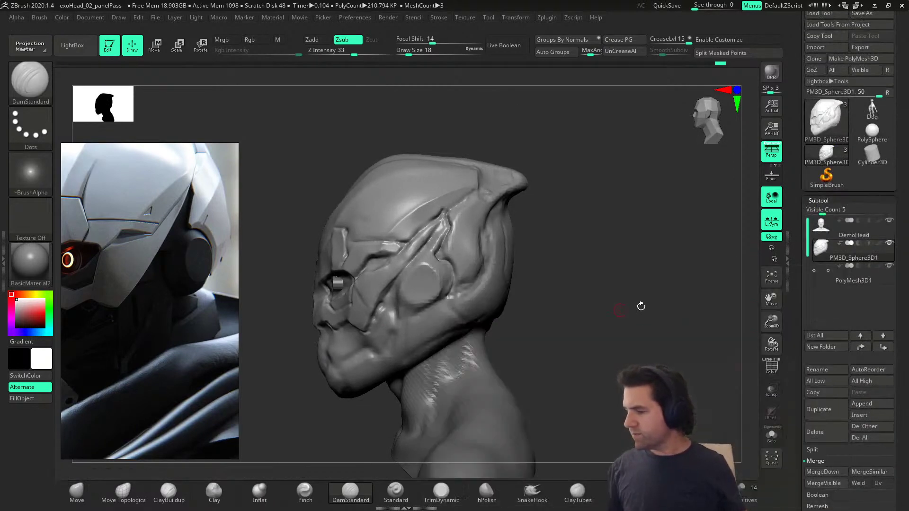
pyautogui.click(866, 404)
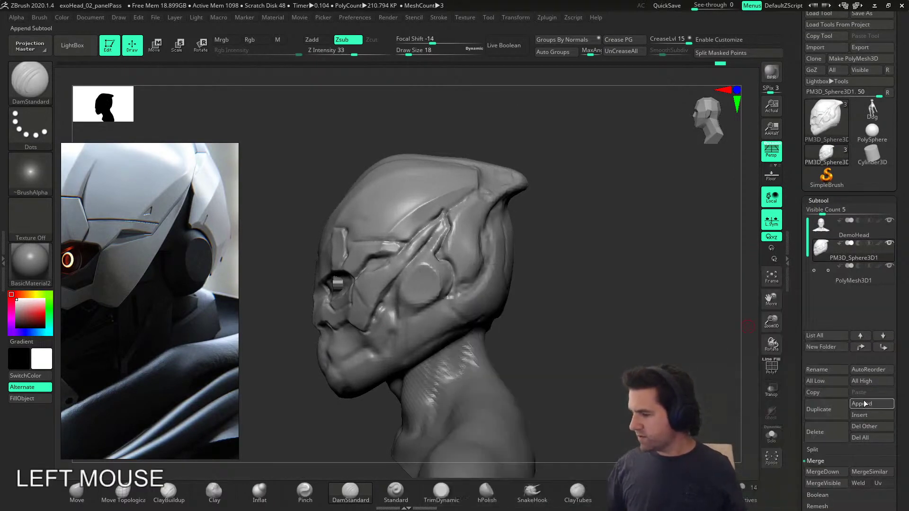
pyautogui.click(866, 408)
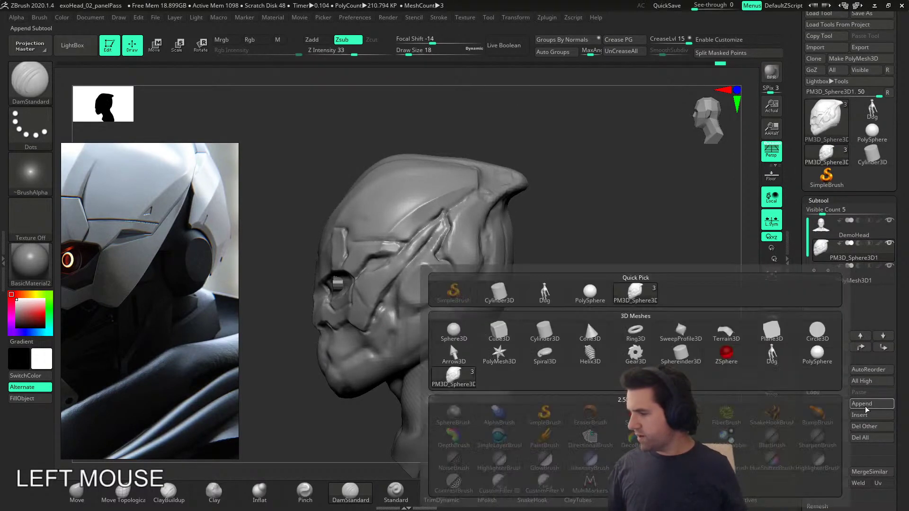
pyautogui.click(499, 354)
# Step: Isolate the star subtool and replace its geometry with a Cylinder 3D primitive
pyautogui.keyDown('alt'); pyautogui.click(428, 385); pyautogui.keyUp('alt')
pyautogui.moveTo(595, 341); pyautogui.dragTo(644, 335, button='right')
pyautogui.moveTo(579, 374); pyautogui.dragTo(621, 381, button='right')
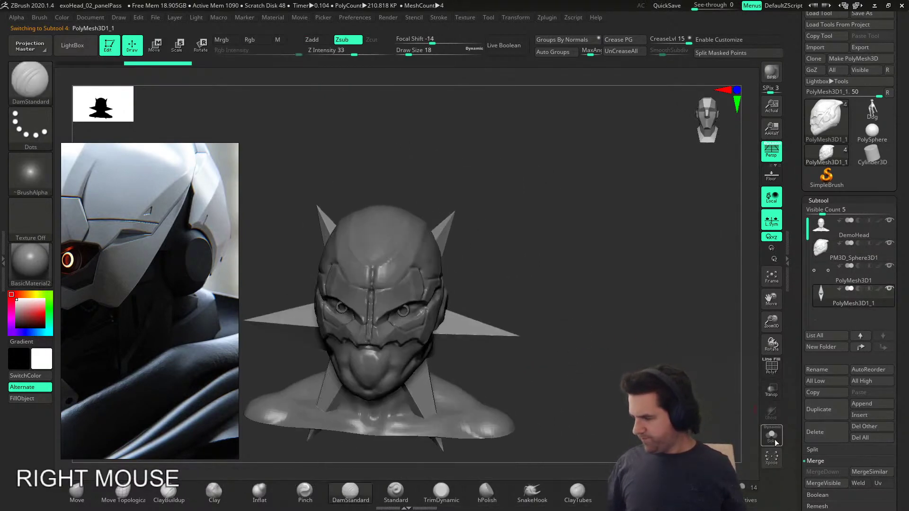
pyautogui.click(772, 437)
pyautogui.click(690, 492)
pyautogui.keyDown('shift'); pyautogui.moveTo(608, 414); pyautogui.dragTo(517, 301, button='right'); pyautogui.keyUp('shift')
pyautogui.press('w')
pyautogui.click(325, 161)
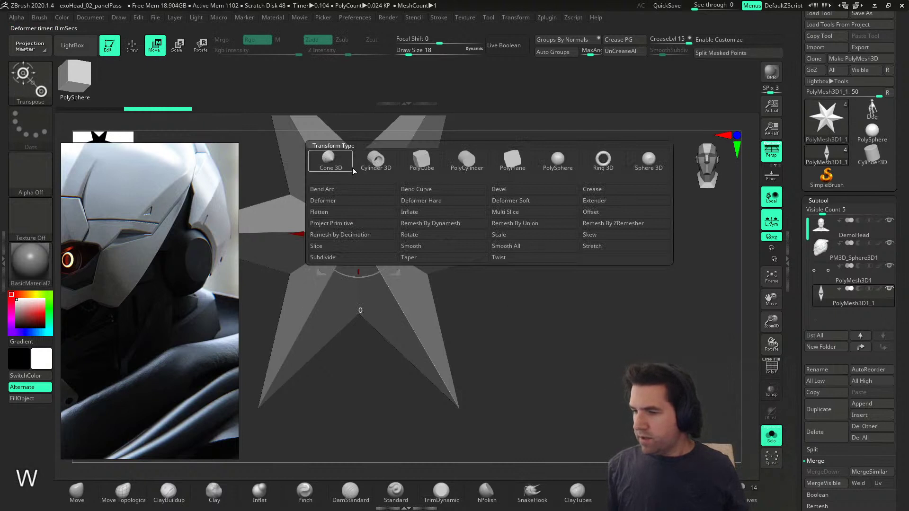
pyautogui.click(375, 165)
# Step: Reduce the cylinder's inner radius to zero so its hole closes into solid caps
pyautogui.keyDown('alt'); pyautogui.moveTo(444, 235); pyautogui.dragTo(446, 250, button='right'); pyautogui.keyUp('alt')
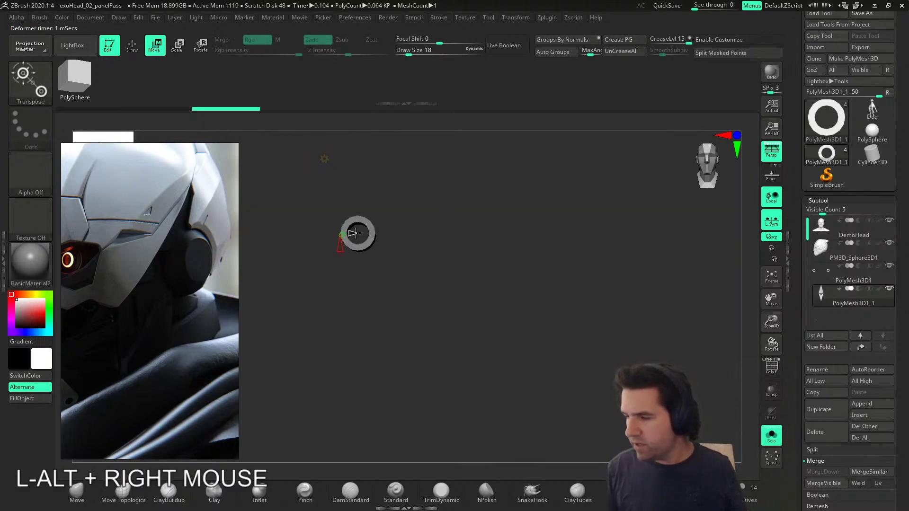
pyautogui.moveTo(354, 233); pyautogui.dragTo(358, 233)
pyautogui.keyDown('alt'); pyautogui.moveTo(378, 232); pyautogui.dragTo(455, 299, button='right'); pyautogui.keyUp('alt')
pyautogui.moveTo(269, 287); pyautogui.dragTo(503, 320, button='right')
pyautogui.keyDown('shift'); pyautogui.click(325, 159); pyautogui.keyUp('shift')
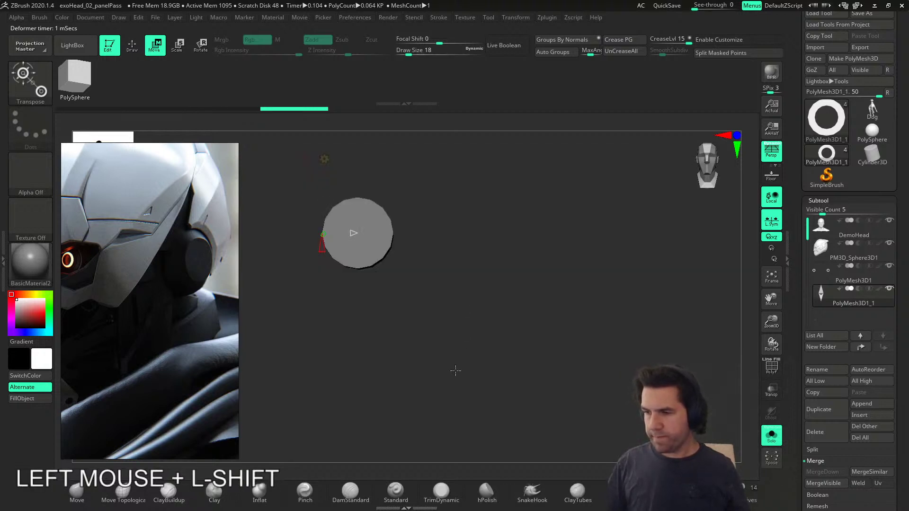
# Step: Show the polyframe, mask the cylinder's front end and scale its rear half up by about 1.5
pyautogui.moveTo(460, 356); pyautogui.dragTo(435, 360, button='right')
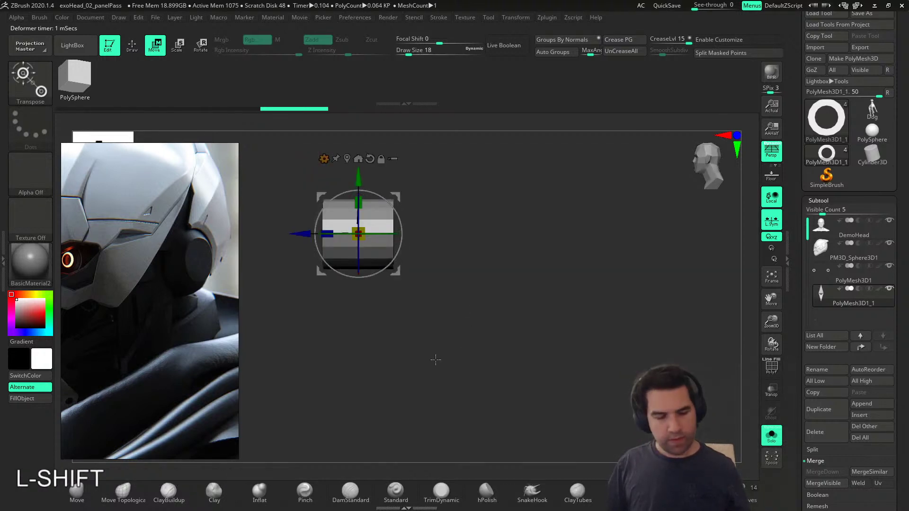
pyautogui.hotkey('shift', 'f')
pyautogui.keyDown('ctrl'); pyautogui.moveTo(455, 166); pyautogui.dragTo(377, 338); pyautogui.keyUp('ctrl')
pyautogui.keyDown('shift'); pyautogui.moveTo(408, 340); pyautogui.dragTo(442, 327, button='right'); pyautogui.keyUp('shift')
pyautogui.moveTo(419, 294)
pyautogui.mouseDown(button='right')
pyautogui.moveTo(396, 311)
pyautogui.moveTo(416, 300)
pyautogui.mouseUp(button='right')
pyautogui.keyDown('ctrl'); pyautogui.moveTo(463, 172); pyautogui.dragTo(353, 337); pyautogui.keyUp('ctrl')
pyautogui.moveTo(369, 314); pyautogui.dragTo(422, 302, button='right')
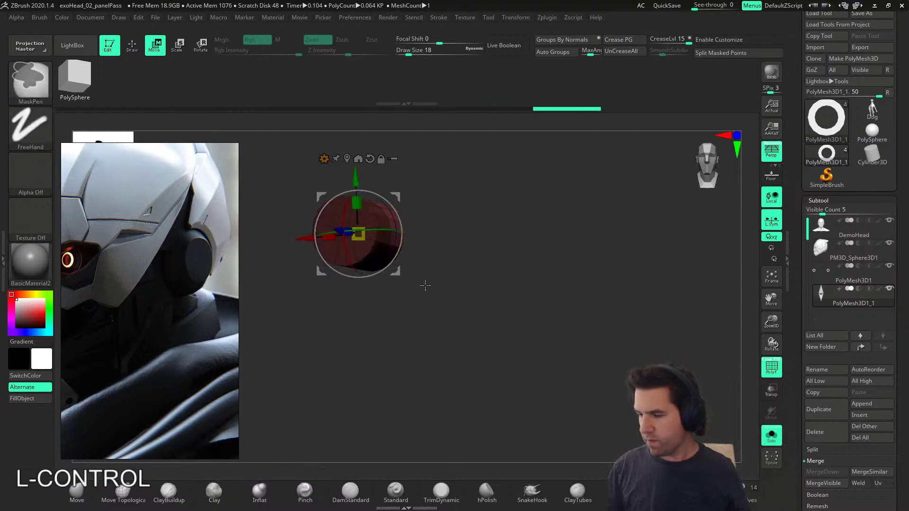
pyautogui.keyDown('ctrl'); pyautogui.click(424, 284); pyautogui.keyUp('ctrl')
pyautogui.moveTo(348, 240); pyautogui.dragTo(384, 252)
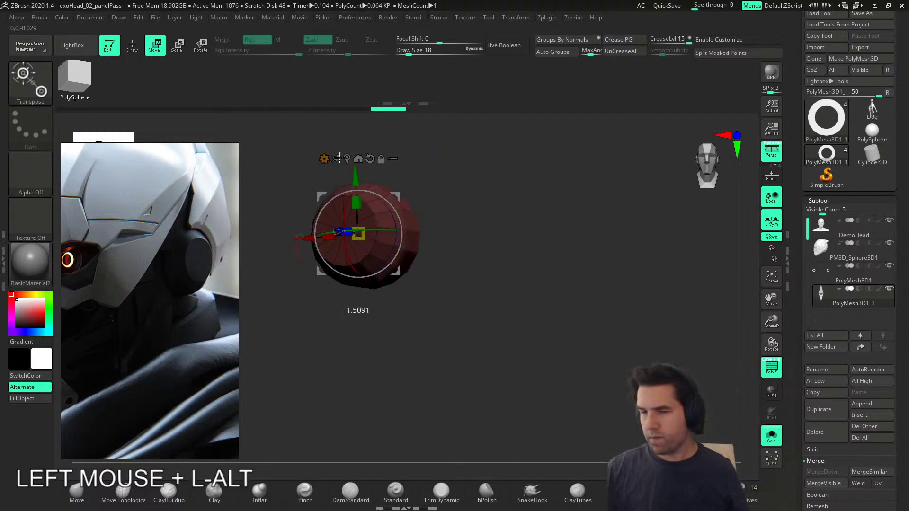
# Step: Shift the cylinder's widened section along its axis toward the narrow face
pyautogui.moveTo(339, 158)
pyautogui.keyDown('alt'); pyautogui.mouseDown()
pyautogui.moveTo(331, 135)
pyautogui.moveTo(334, 158)
pyautogui.mouseUp(); pyautogui.keyUp('alt')
pyautogui.moveTo(334, 158); pyautogui.dragTo(403, 248, button='right')
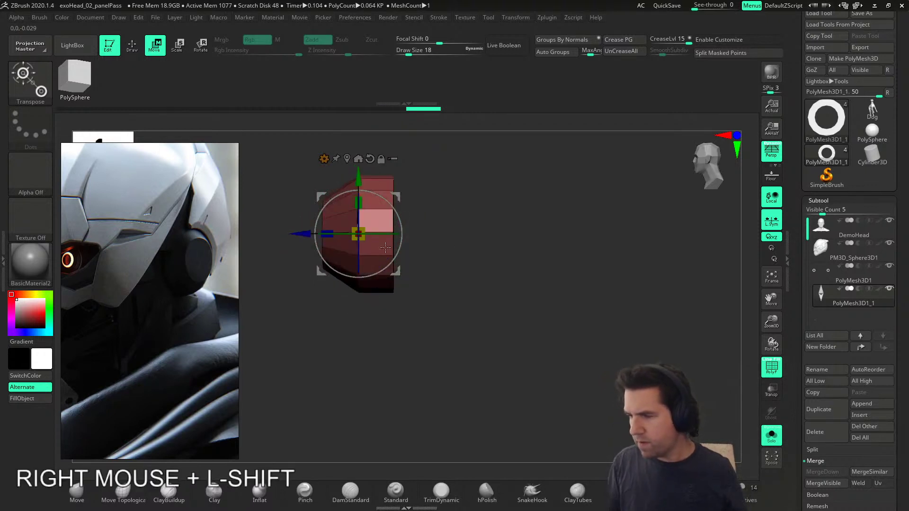
pyautogui.moveTo(303, 238); pyautogui.dragTo(287, 240)
pyautogui.moveTo(360, 265); pyautogui.dragTo(402, 199, button='right')
pyautogui.moveTo(305, 202); pyautogui.dragTo(306, 203)
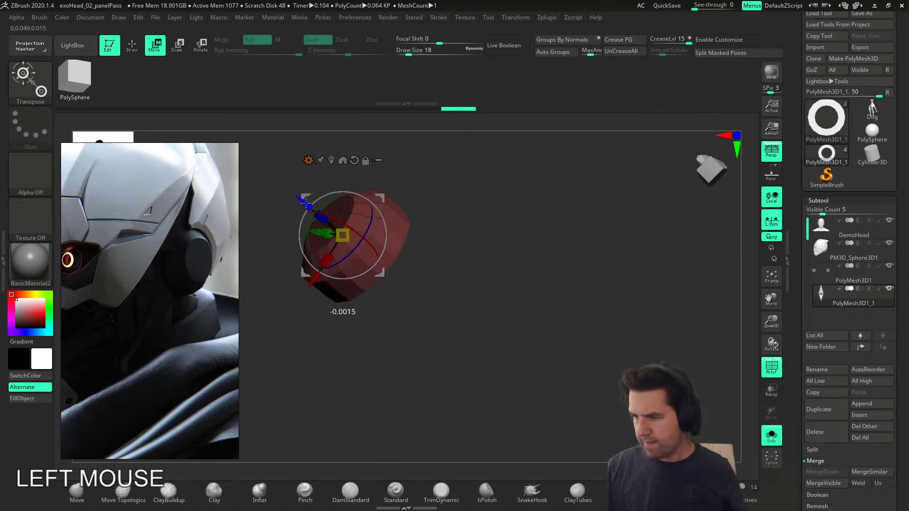
pyautogui.press('ctrl')
pyautogui.moveTo(486, 320); pyautogui.dragTo(499, 330, button='right')
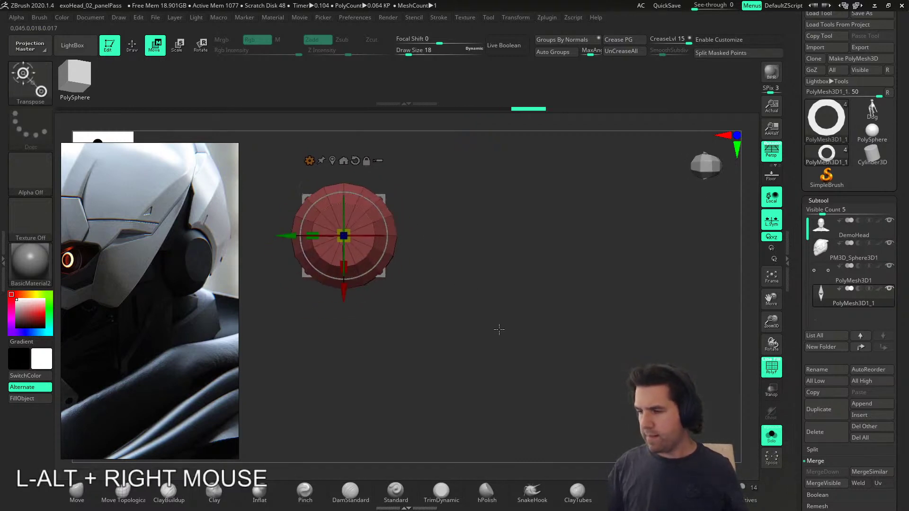
# Step: Show all subtools again, move the tapered disc out beside the head and rotate it to face sideways
pyautogui.click(772, 438)
pyautogui.keyDown('alt'); pyautogui.moveTo(575, 367); pyautogui.dragTo(409, 286, button='right'); pyautogui.keyUp('alt')
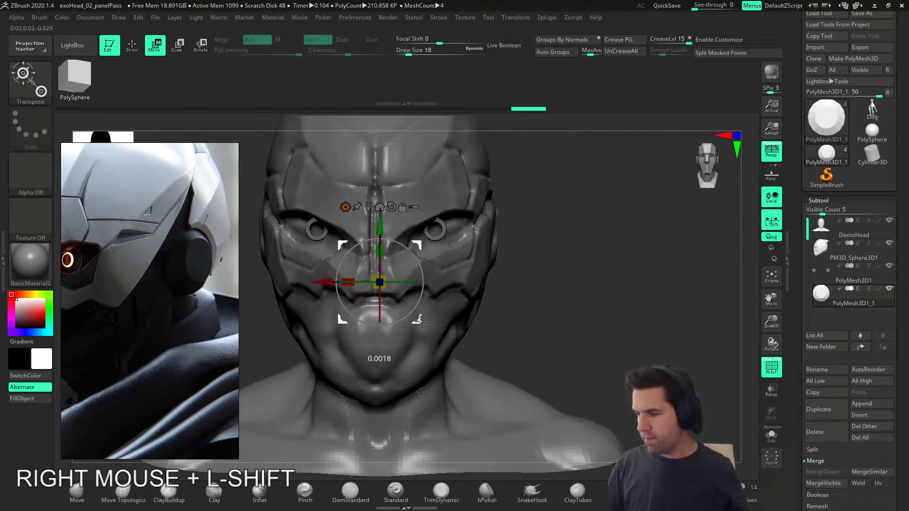
pyautogui.moveTo(417, 320); pyautogui.dragTo(611, 314)
pyautogui.keyDown('shift'); pyautogui.moveTo(599, 276); pyautogui.dragTo(663, 276); pyautogui.keyUp('shift')
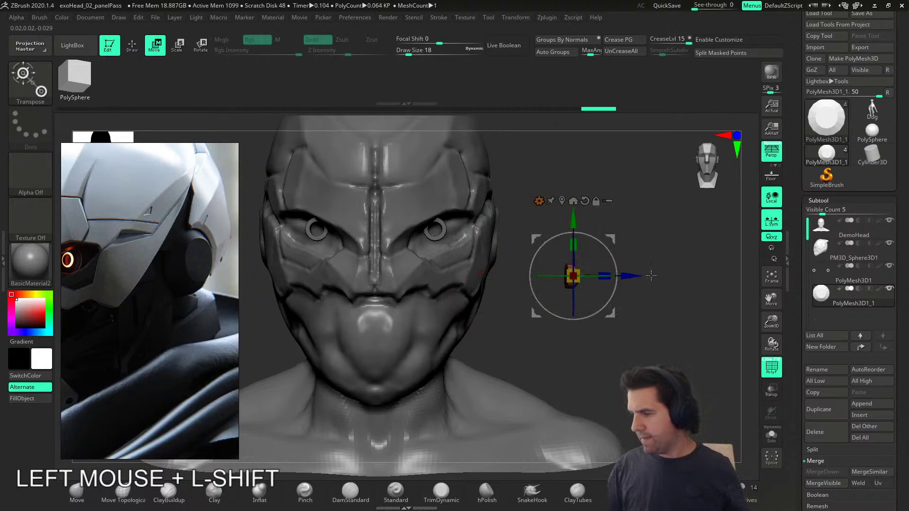
pyautogui.hotkey('ctrl', 'z')
pyautogui.keyDown('shift'); pyautogui.moveTo(560, 276); pyautogui.dragTo(609, 278); pyautogui.keyUp('shift')
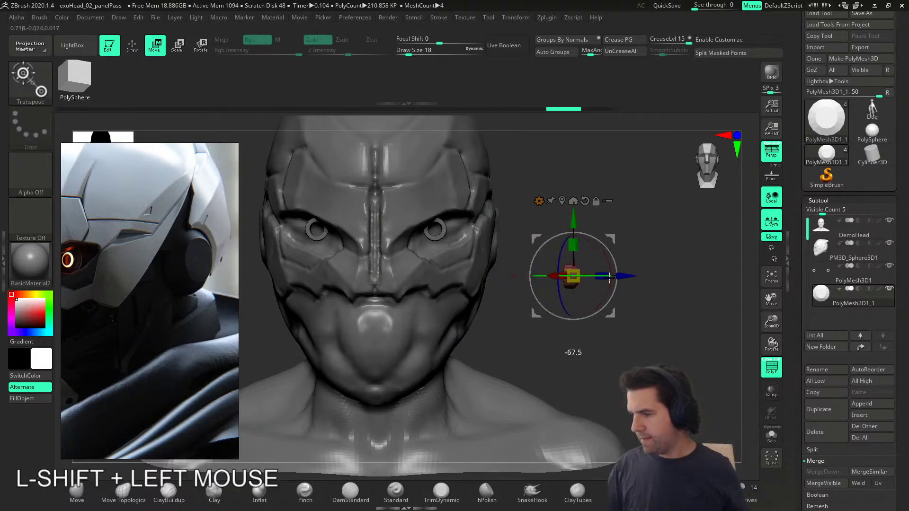
pyautogui.moveTo(618, 277); pyautogui.dragTo(572, 308, button='right')
# Step: Place the tapered disc over the ear boss in side view and adjust its size
pyautogui.moveTo(522, 294); pyautogui.dragTo(545, 292)
pyautogui.keyDown('ctrl'); pyautogui.moveTo(549, 277); pyautogui.dragTo(636, 288, button='right'); pyautogui.keyUp('ctrl')
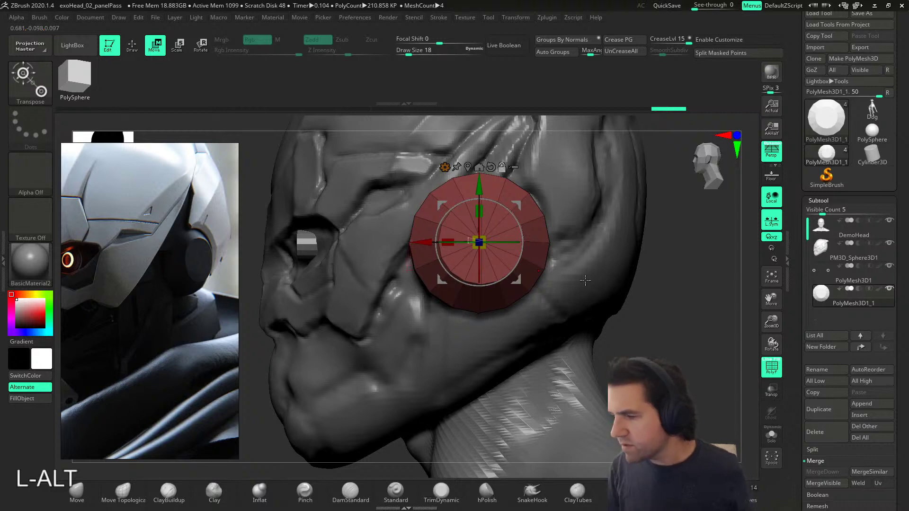
pyautogui.moveTo(483, 246); pyautogui.dragTo(473, 241)
pyautogui.moveTo(518, 280); pyautogui.dragTo(521, 299)
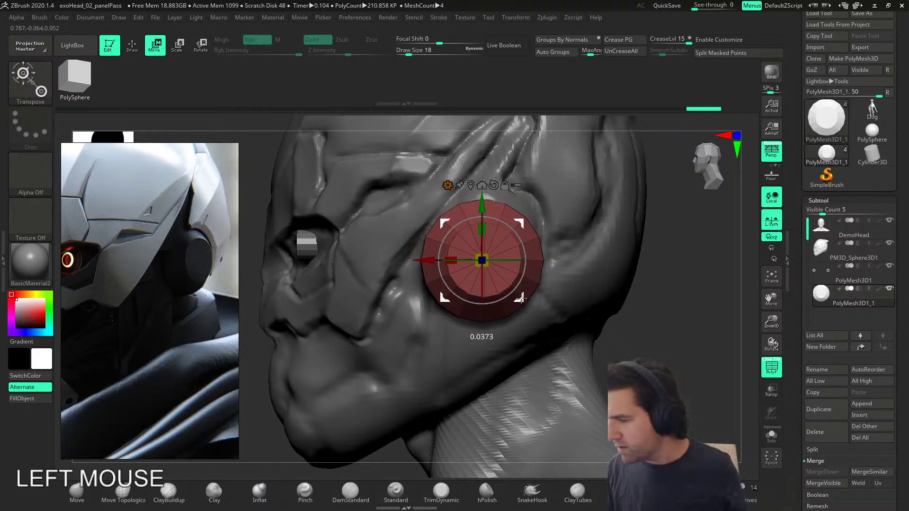
# Step: Bring the helmet's opposite side view into the reference window to examine the round ear piece
pyautogui.keyDown('alt'); pyautogui.moveTo(183, 358); pyautogui.dragTo(167, 353, button='right'); pyautogui.keyUp('alt')
pyautogui.scroll(-3, 100, 393)
pyautogui.scroll(-2, 111, 395)
pyautogui.moveTo(141, 374); pyautogui.dragTo(226, 361, button='middle')
pyautogui.scroll(-4, 191, 280)
pyautogui.moveTo(107, 349); pyautogui.dragTo(112, 297, button='middle')
pyautogui.scroll(2, 154, 334)
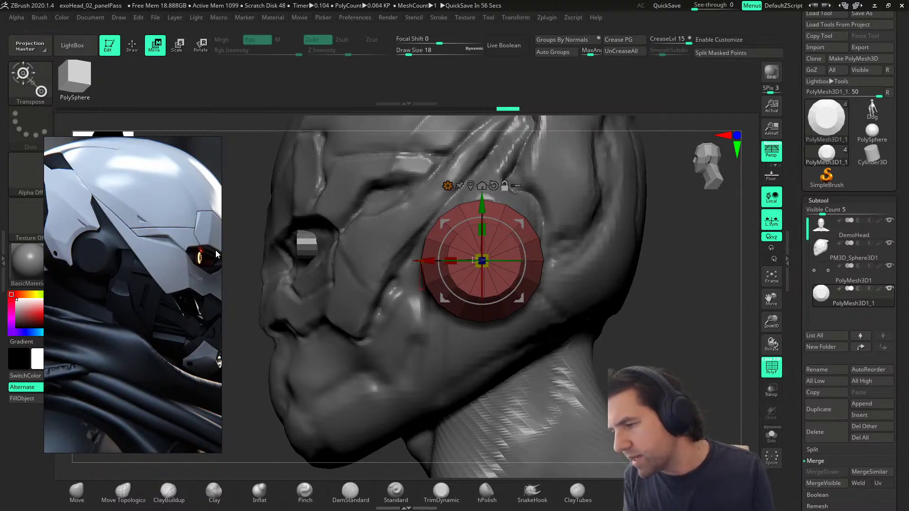
# Step: Fine-tune the ear disc's size and position against the reference and push it inward against the side of the head
pyautogui.moveTo(487, 265); pyautogui.dragTo(465, 282)
pyautogui.moveTo(522, 298); pyautogui.dragTo(515, 305)
pyautogui.moveTo(482, 276); pyautogui.dragTo(493, 269)
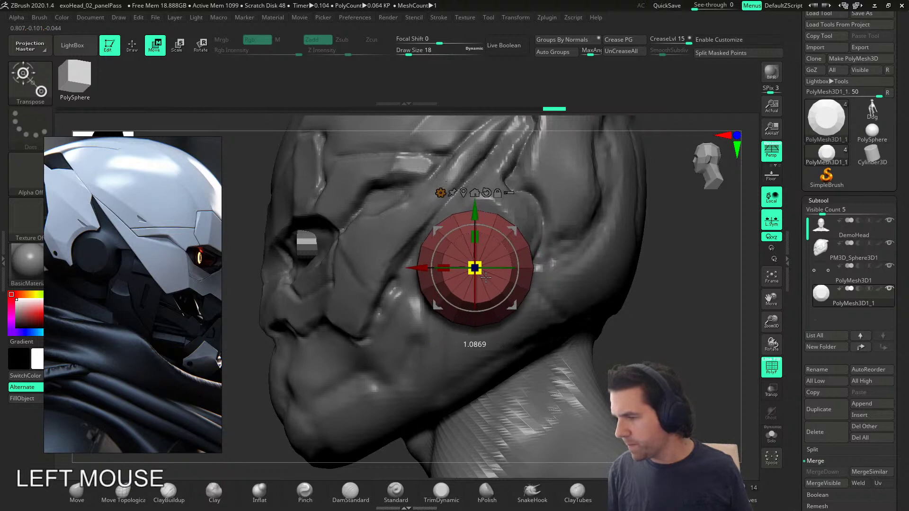
pyautogui.moveTo(516, 306); pyautogui.dragTo(519, 296)
pyautogui.keyDown('alt'); pyautogui.moveTo(526, 287); pyautogui.dragTo(549, 327, button='right'); pyautogui.keyUp('alt')
pyautogui.moveTo(604, 256); pyautogui.dragTo(505, 254)
pyautogui.moveTo(583, 283); pyautogui.dragTo(456, 321, button='right')
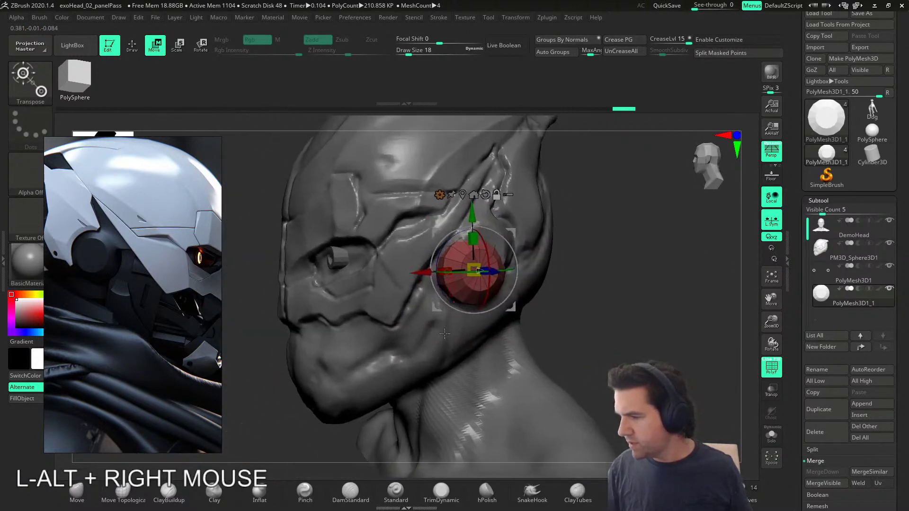
# Step: Select the head subtool, hide the polyframe and start lowering the surface above the ear disc with ClayTubes at draw size 35
pyautogui.keyDown('alt'); pyautogui.click(444, 333); pyautogui.keyUp('alt')
pyautogui.moveTo(553, 321)
pyautogui.mouseDown(button='right')
pyautogui.moveTo(540, 326)
pyautogui.moveTo(546, 317)
pyautogui.mouseUp(button='right')
pyautogui.hotkey('shift', 'f')
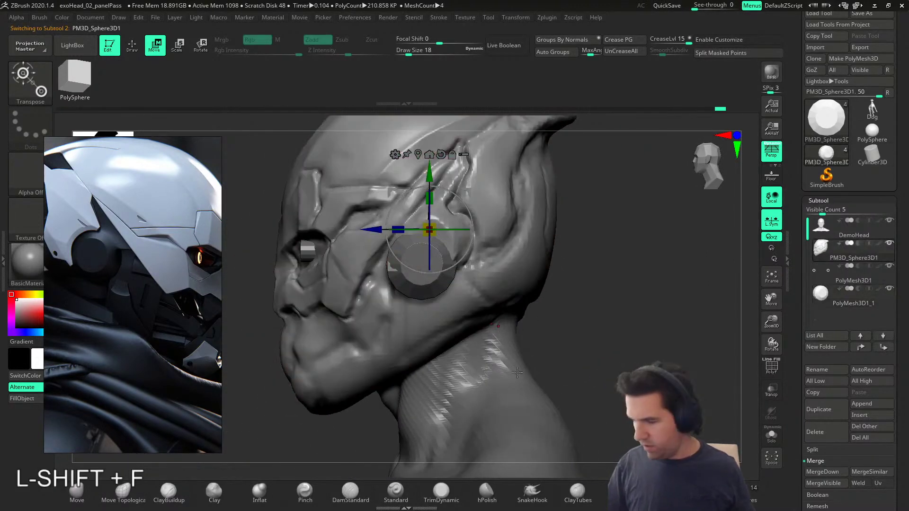
pyautogui.click(580, 502)
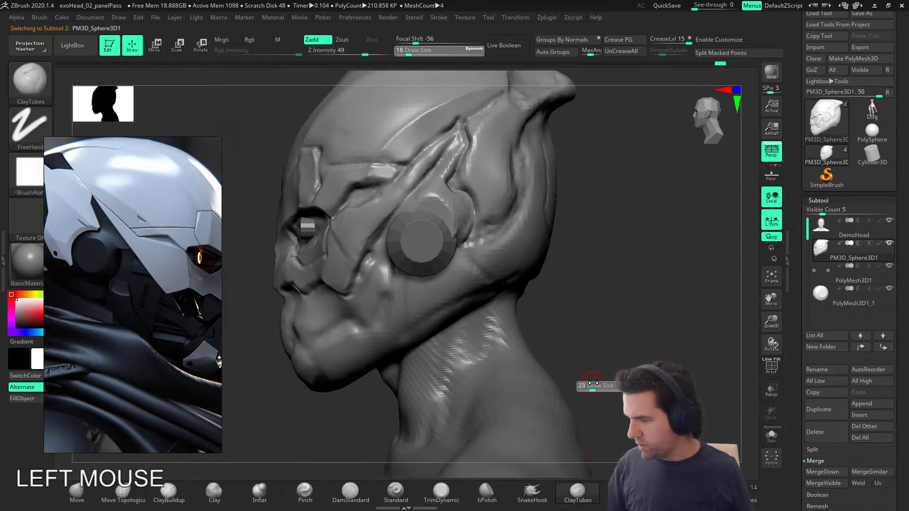
pyautogui.keyDown('alt'); pyautogui.click(426, 201); pyautogui.keyUp('alt')
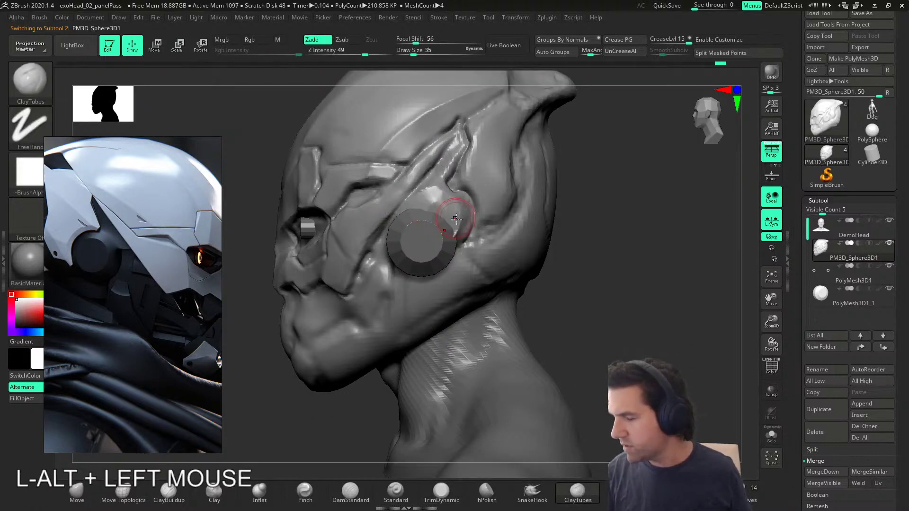
pyautogui.moveTo(455, 218); pyautogui.dragTo(400, 297, button='right')
# Step: Carve a recess into the head above and behind the ear disc with ClayBuildup
pyautogui.click(169, 492)
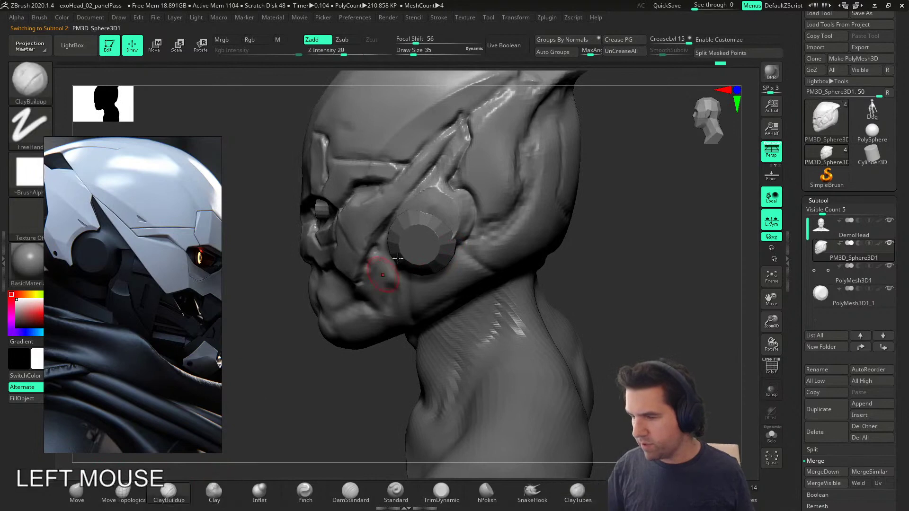
pyautogui.moveTo(426, 197)
pyautogui.keyDown('alt'); pyautogui.mouseDown()
pyautogui.moveTo(455, 224)
pyautogui.moveTo(460, 211)
pyautogui.mouseUp(); pyautogui.keyUp('alt')
pyautogui.moveTo(459, 210); pyautogui.dragTo(449, 255, button='right')
pyautogui.keyDown('alt'); pyautogui.moveTo(438, 196); pyautogui.dragTo(452, 203); pyautogui.keyUp('alt')
pyautogui.moveTo(452, 204)
pyautogui.mouseDown(button='right')
pyautogui.moveTo(453, 172)
pyautogui.moveTo(437, 185)
pyautogui.mouseUp(button='right')
pyautogui.keyDown('alt'); pyautogui.moveTo(438, 185); pyautogui.dragTo(426, 195); pyautogui.keyUp('alt')
pyautogui.moveTo(426, 195)
pyautogui.mouseDown(button='right')
pyautogui.moveTo(428, 215)
pyautogui.moveTo(430, 201)
pyautogui.mouseUp(button='right')
pyautogui.keyDown('alt'); pyautogui.moveTo(429, 201); pyautogui.dragTo(432, 202); pyautogui.keyUp('alt')
# Step: Update the head's DynaMesh and smooth the carved recess behind the ear disc
pyautogui.keyDown('ctrl'); pyautogui.moveTo(567, 285); pyautogui.dragTo(601, 322); pyautogui.keyUp('ctrl')
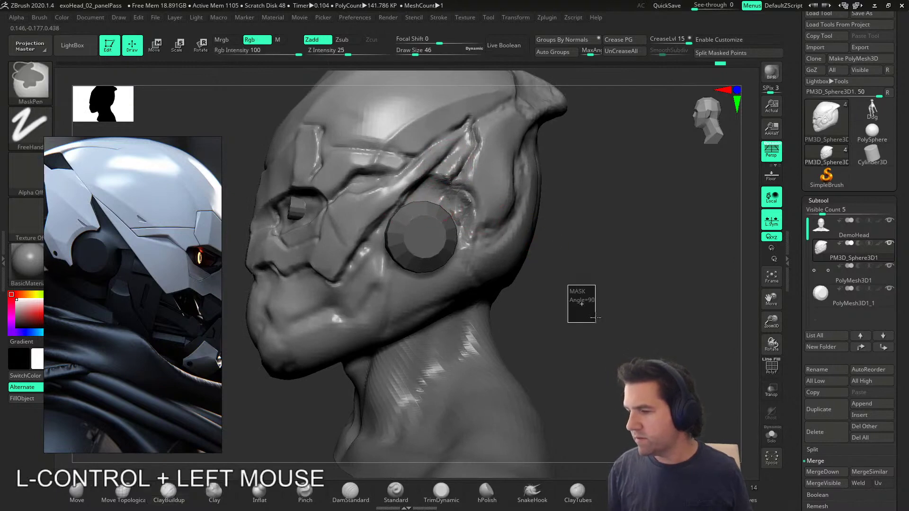
pyautogui.moveTo(487, 223)
pyautogui.keyDown('shift'); pyautogui.mouseDown()
pyautogui.moveTo(462, 201)
pyautogui.moveTo(474, 220)
pyautogui.mouseUp(); pyautogui.keyUp('shift')
pyautogui.moveTo(473, 220); pyautogui.dragTo(466, 310, button='right')
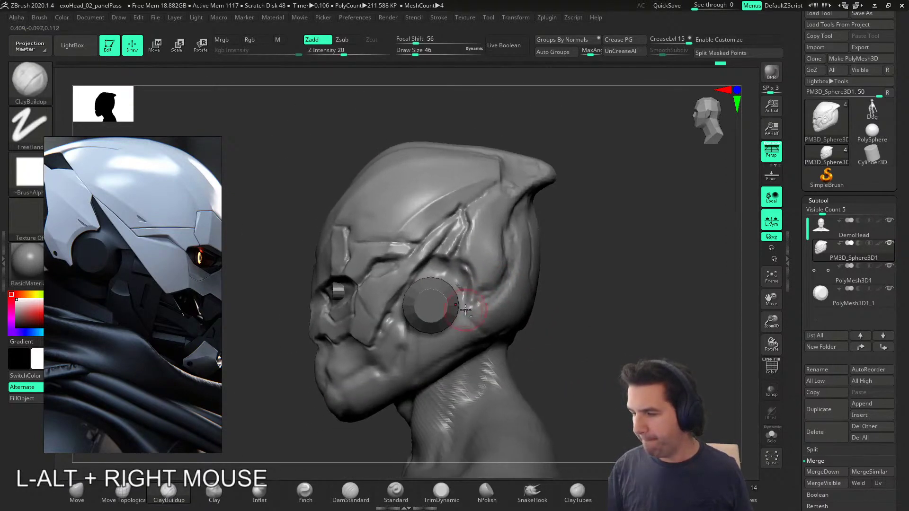
# Step: Select the ear disc, move it slightly backward into the recess and adjust its size
pyautogui.keyDown('alt'); pyautogui.click(436, 304); pyautogui.keyUp('alt')
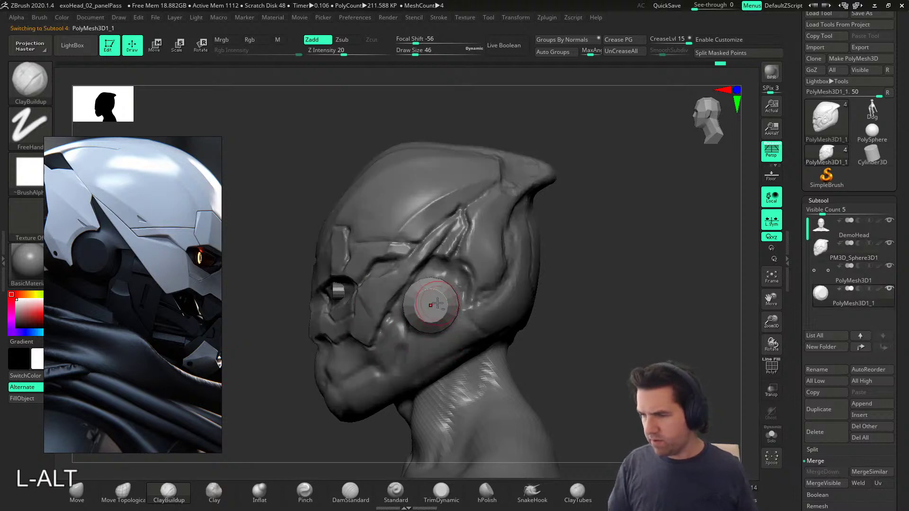
pyautogui.press('w')
pyautogui.moveTo(374, 305); pyautogui.dragTo(383, 306)
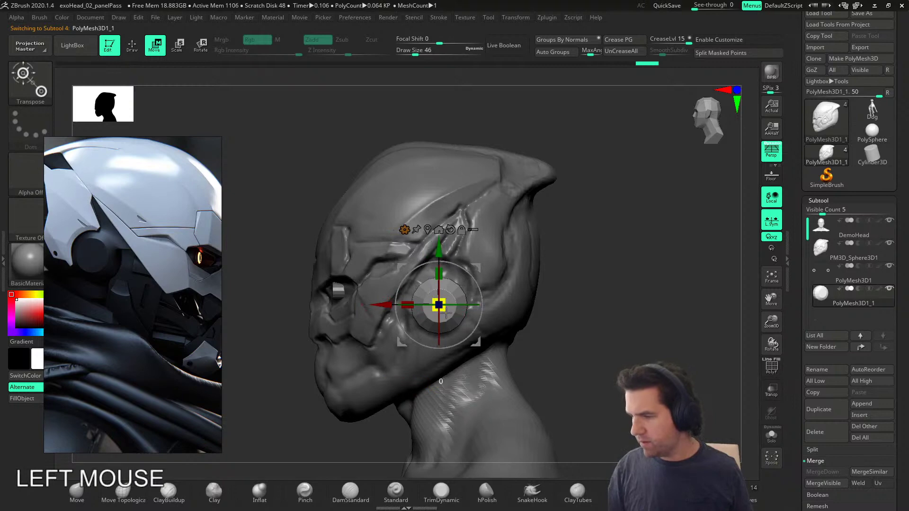
pyautogui.moveTo(445, 310); pyautogui.dragTo(511, 316)
# Step: Turn off local symmetry and mirror and weld the ear disc to the other side of the head
pyautogui.moveTo(511, 316); pyautogui.dragTo(720, 303, button='right')
pyautogui.moveTo(795, 421); pyautogui.dragTo(797, 155)
pyautogui.moveTo(796, 474); pyautogui.dragTo(833, 433)
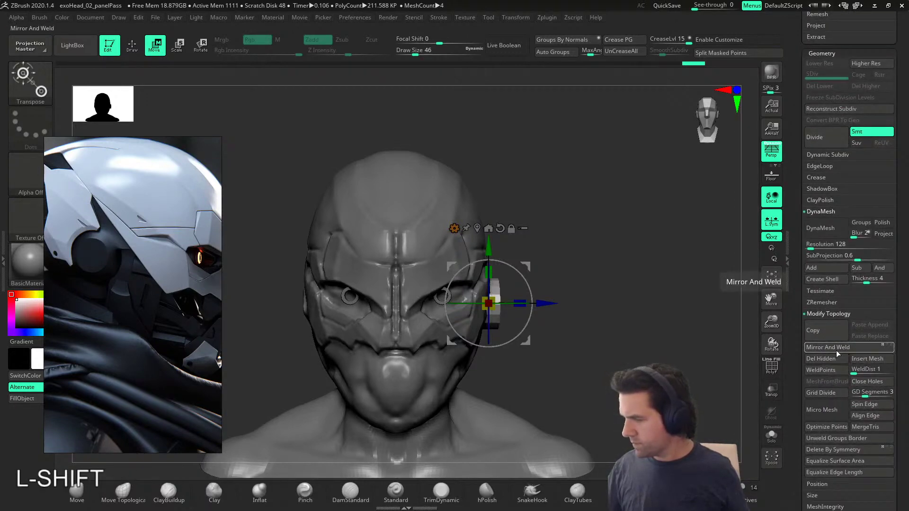
pyautogui.hotkey('ctrl', 'z')
pyautogui.moveTo(708, 351); pyautogui.dragTo(717, 349, button='right')
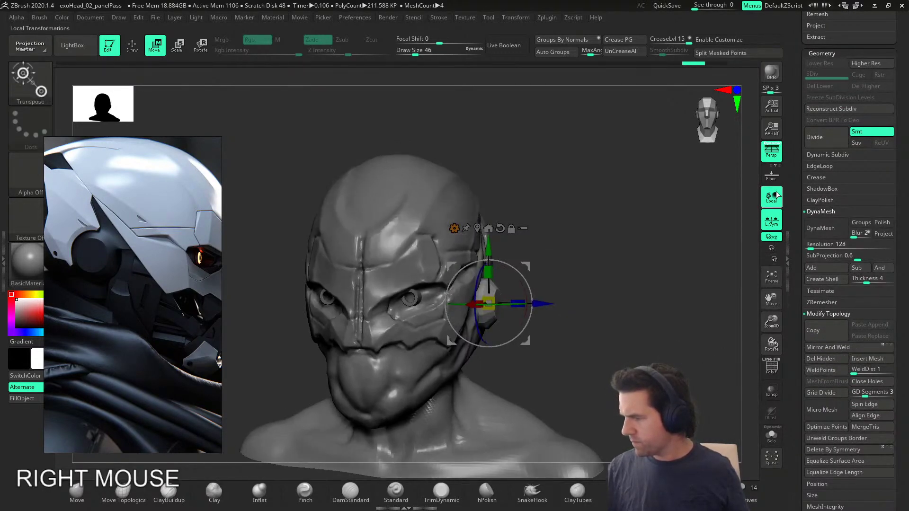
pyautogui.click(772, 221)
pyautogui.click(836, 349)
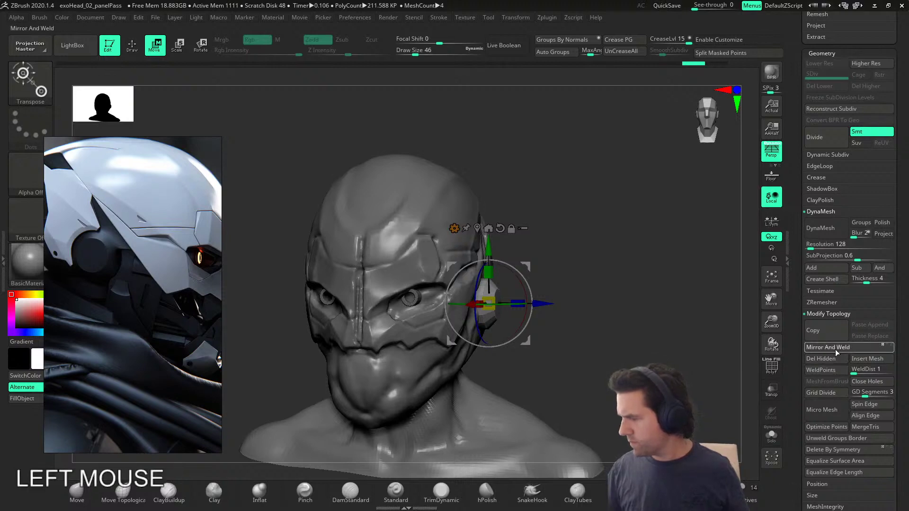
# Step: Select the head subtool and nudge the cheek panel edge in front of the ear disc with the Move brush
pyautogui.moveTo(718, 330); pyautogui.dragTo(583, 339, button='right')
pyautogui.keyDown('alt'); pyautogui.click(456, 345); pyautogui.keyUp('alt')
pyautogui.keyDown('alt'); pyautogui.moveTo(501, 364); pyautogui.dragTo(556, 318, button='right'); pyautogui.keyUp('alt')
pyautogui.click(80, 495)
pyautogui.press('s')
pyautogui.click(275, 434)
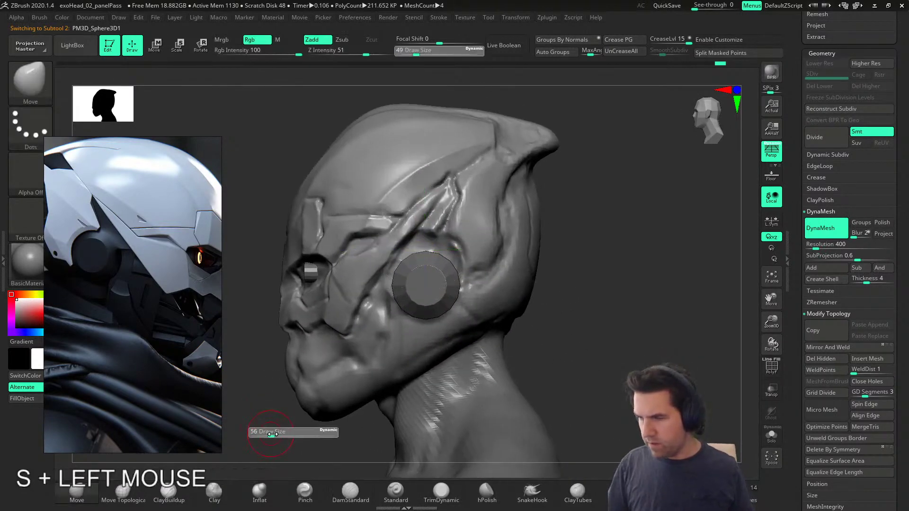
pyautogui.moveTo(366, 288); pyautogui.dragTo(360, 311)
pyautogui.moveTo(386, 263); pyautogui.dragTo(421, 218)
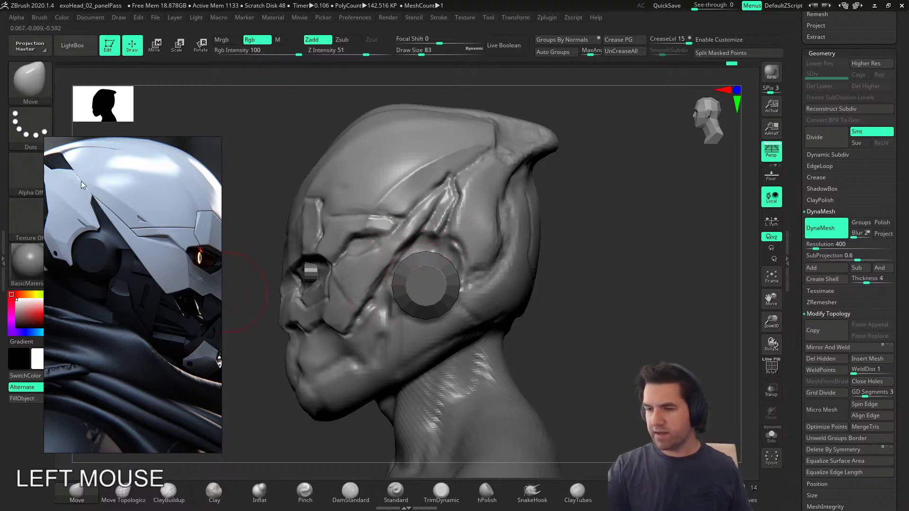
pyautogui.moveTo(80, 182); pyautogui.dragTo(90, 193)
# Step: Reshape the long diagonal side panel and its lower cheek tip with the Move brush, varying the brush size
pyautogui.moveTo(232, 349); pyautogui.dragTo(451, 344, button='right')
pyautogui.press('s')
pyautogui.click(426, 333)
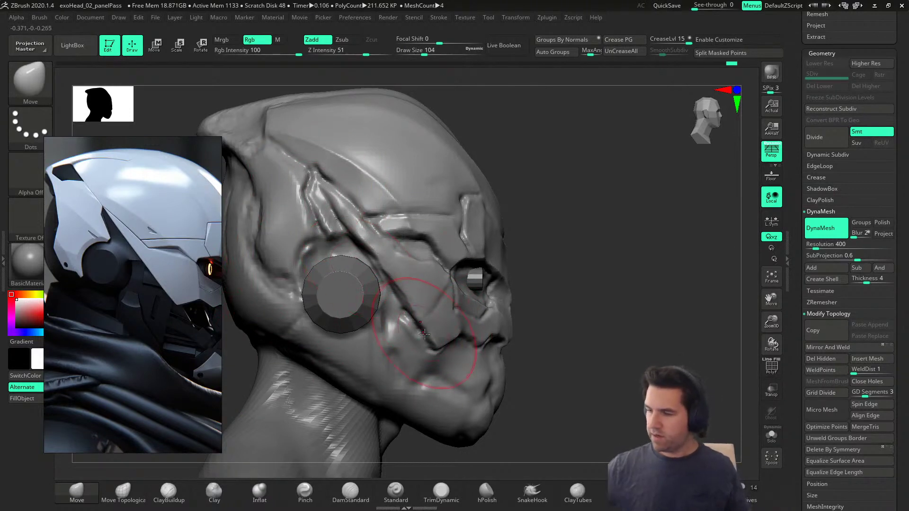
pyautogui.press('s')
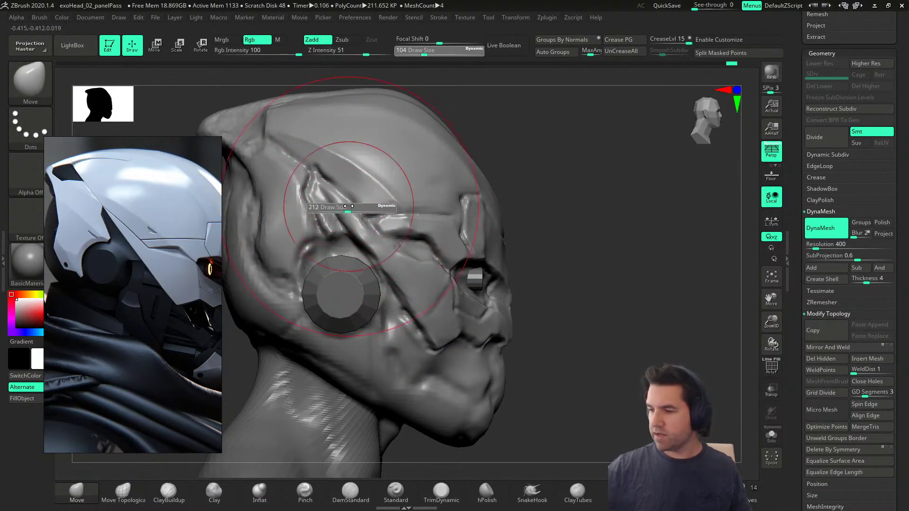
pyautogui.click(349, 207)
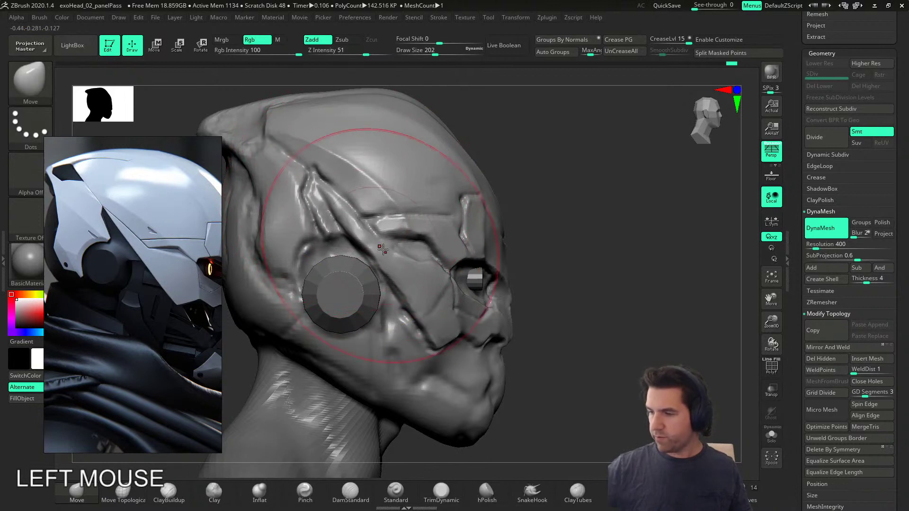
pyautogui.moveTo(437, 332); pyautogui.dragTo(439, 330)
pyautogui.moveTo(386, 259); pyautogui.dragTo(347, 223)
pyautogui.press('s')
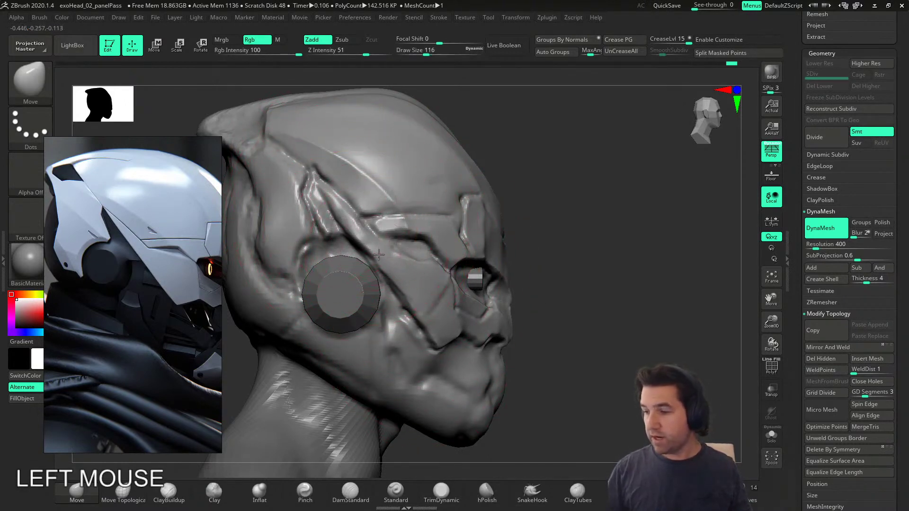
pyautogui.press('s')
pyautogui.moveTo(395, 301); pyautogui.dragTo(413, 300)
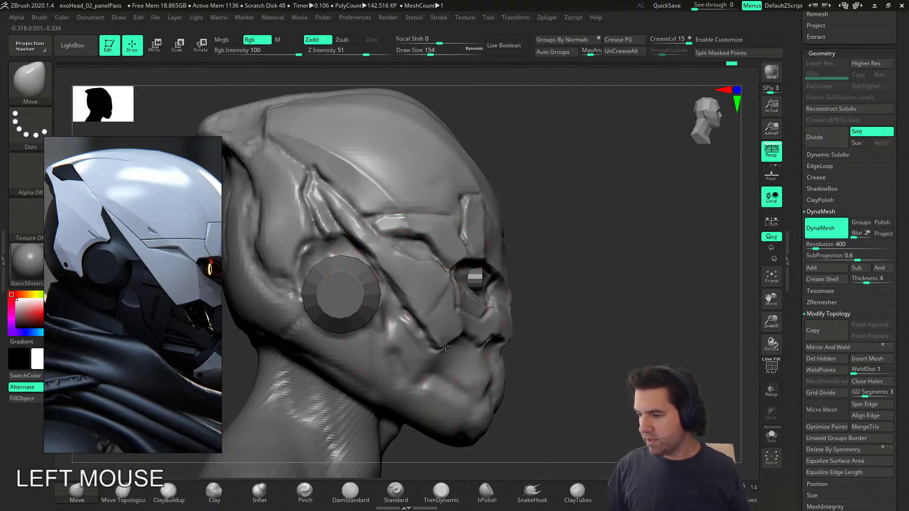
pyautogui.moveTo(446, 344)
pyautogui.mouseDown()
pyautogui.moveTo(490, 340)
pyautogui.moveTo(445, 324)
pyautogui.mouseUp()
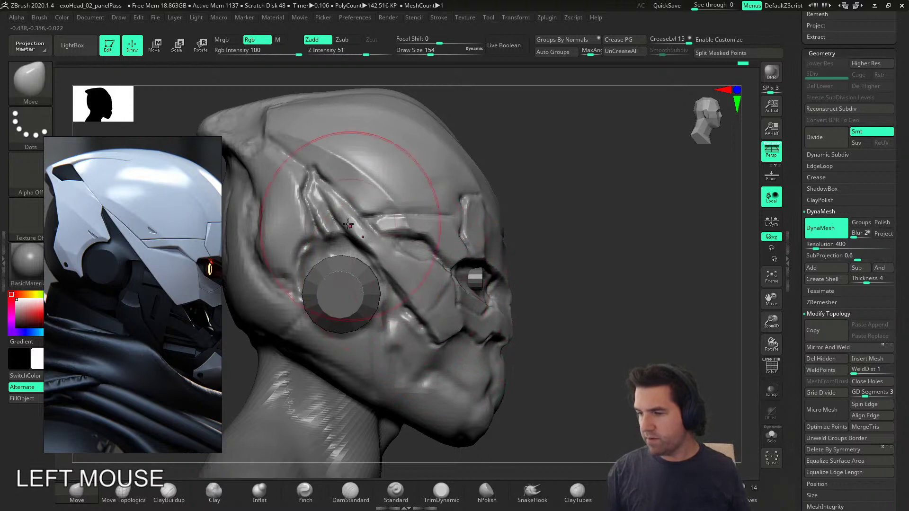
pyautogui.keyDown('ctrl'); pyautogui.moveTo(376, 204); pyautogui.dragTo(364, 291, button='right'); pyautogui.keyUp('ctrl')
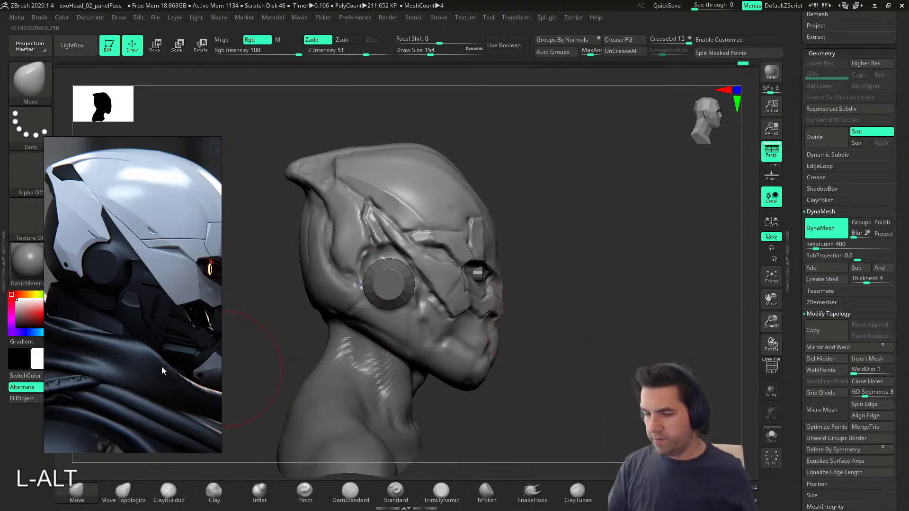
# Step: Reshape the back of the helmet beneath the rear fin with the Move brush, following the side-view reference
pyautogui.scroll(-4, 121, 347)
pyautogui.moveTo(575, 326)
pyautogui.mouseDown(button='right')
pyautogui.moveTo(534, 328)
pyautogui.moveTo(543, 331)
pyautogui.mouseUp(button='right')
pyautogui.press('w')
pyautogui.press('s')
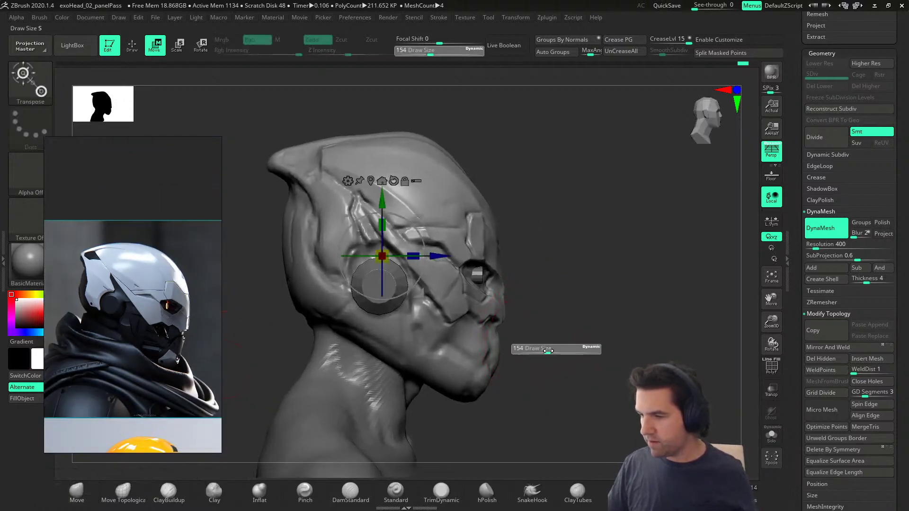
pyautogui.moveTo(549, 342); pyautogui.dragTo(554, 341)
pyautogui.keyDown('shift'); pyautogui.moveTo(572, 327); pyautogui.dragTo(524, 331, button='right'); pyautogui.keyUp('shift')
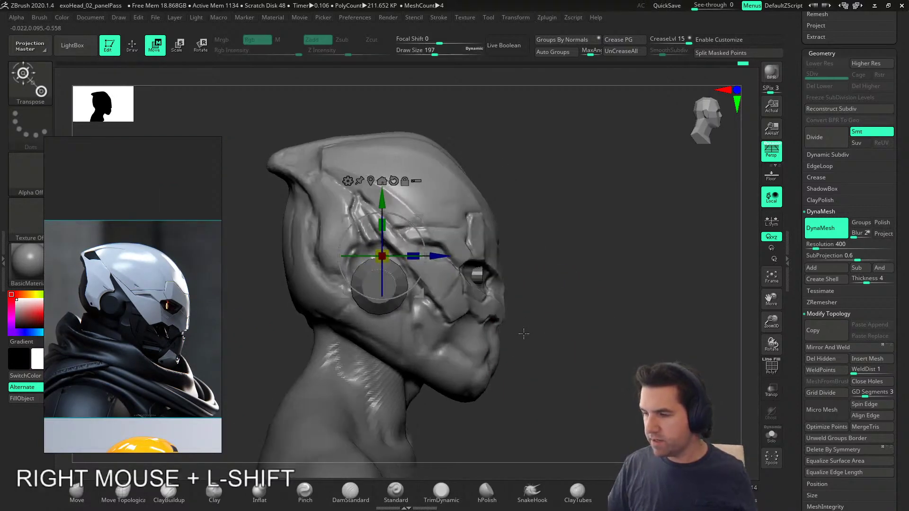
pyautogui.click(85, 493)
pyautogui.press('s')
pyautogui.moveTo(277, 363); pyautogui.dragTo(274, 363)
pyautogui.moveTo(298, 258); pyautogui.dragTo(286, 251)
pyautogui.moveTo(292, 189); pyautogui.dragTo(301, 185)
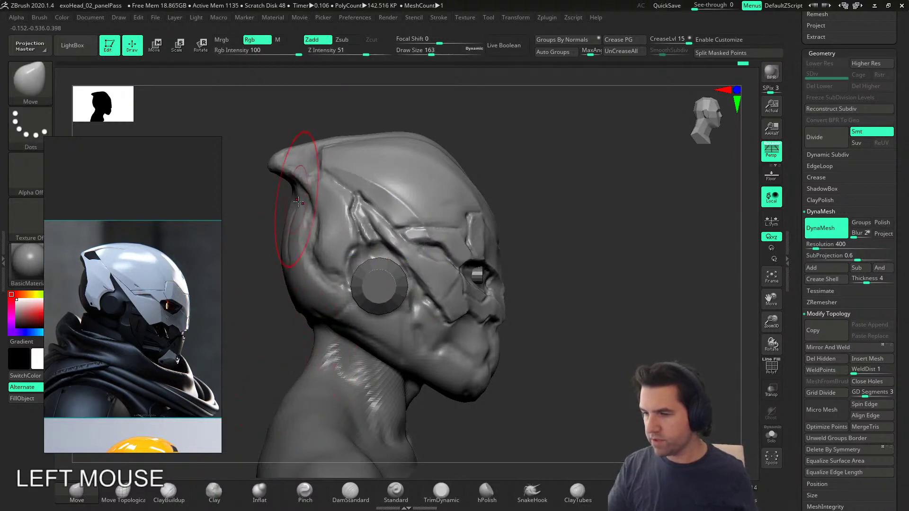
pyautogui.keyDown('shift'); pyautogui.moveTo(303, 208); pyautogui.dragTo(322, 225, button='right'); pyautogui.keyUp('shift')
pyautogui.moveTo(294, 173)
pyautogui.mouseDown()
pyautogui.moveTo(278, 166)
pyautogui.moveTo(306, 154)
pyautogui.moveTo(300, 172)
pyautogui.mouseUp()
# Step: Scale the head slightly longer from front to back
pyautogui.press('s')
pyautogui.moveTo(308, 171)
pyautogui.mouseDown(button='right')
pyautogui.moveTo(369, 173)
pyautogui.moveTo(407, 190)
pyautogui.moveTo(406, 241)
pyautogui.moveTo(483, 240)
pyautogui.moveTo(492, 278)
pyautogui.moveTo(426, 284)
pyautogui.moveTo(490, 308)
pyautogui.mouseUp(button='right')
pyautogui.press('e')
pyautogui.moveTo(388, 233); pyautogui.dragTo(417, 234)
pyautogui.keyDown('ctrl'); pyautogui.moveTo(439, 238); pyautogui.dragTo(524, 242, button='right'); pyautogui.keyUp('ctrl')
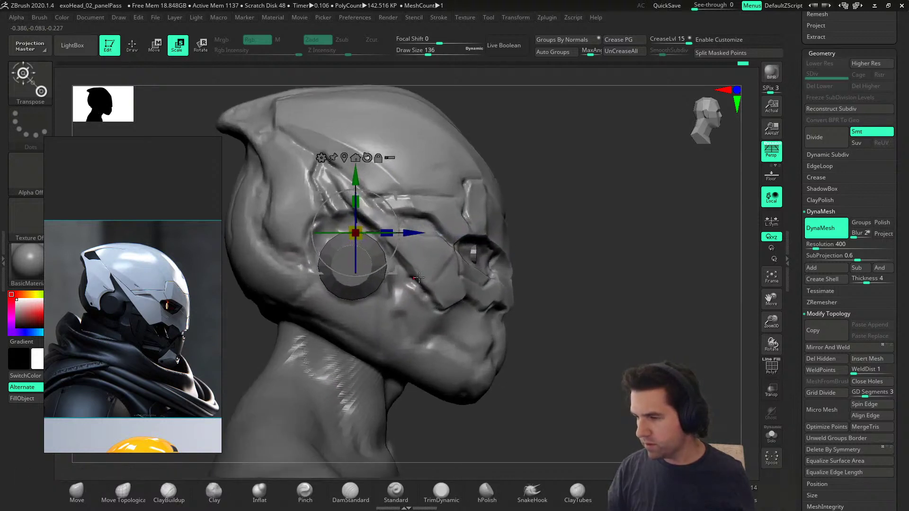
# Step: Adjust the chin and mouth profile of the head with the Move brush
pyautogui.keyDown('alt'); pyautogui.moveTo(550, 296); pyautogui.dragTo(477, 315, button='right'); pyautogui.keyUp('alt')
pyautogui.keyDown('alt'); pyautogui.click(456, 316); pyautogui.keyUp('alt')
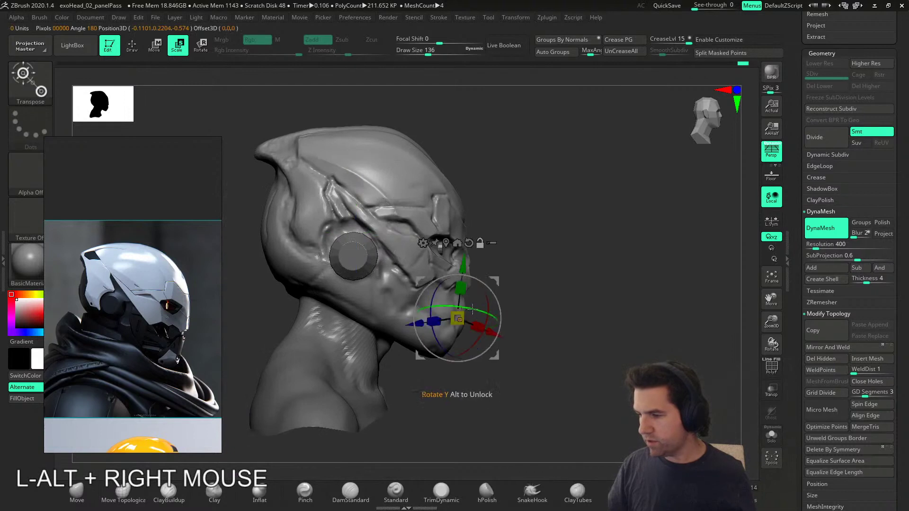
pyautogui.click(77, 492)
pyautogui.press('s')
pyautogui.click(482, 347)
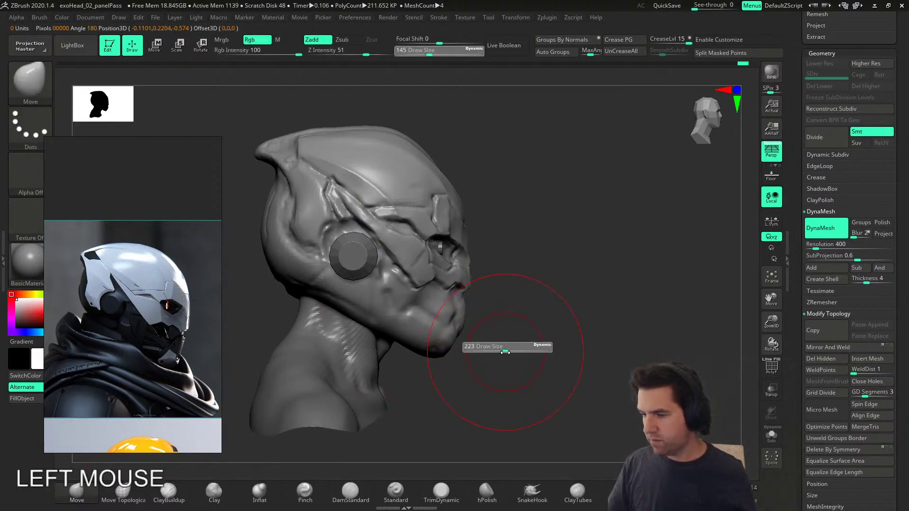
pyautogui.press('s')
pyautogui.click(452, 334)
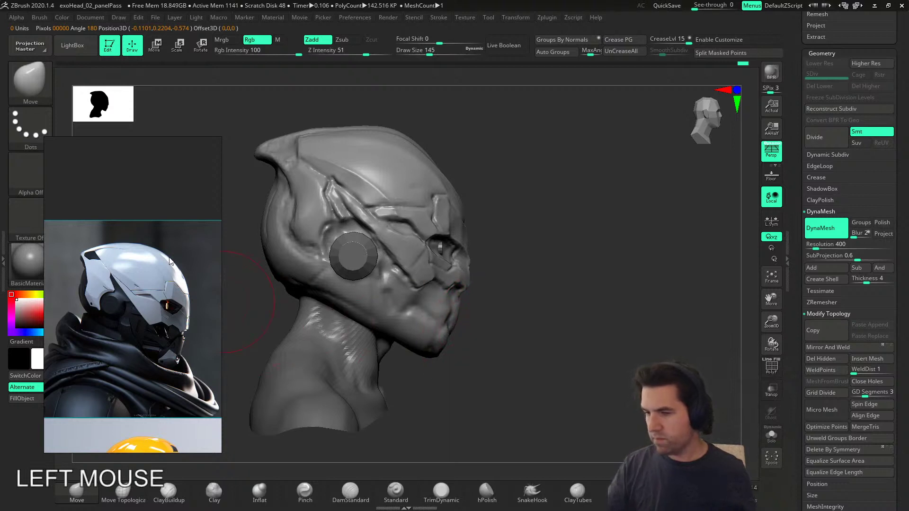
pyautogui.moveTo(462, 281); pyautogui.dragTo(467, 291)
pyautogui.press('s')
pyautogui.click(465, 326)
# Step: Refine the brow, forehead and crown profile with the Move brush, using a draw size of 207 for the crown
pyautogui.press('s')
pyautogui.moveTo(453, 198); pyautogui.dragTo(456, 195)
pyautogui.press('s')
pyautogui.click(471, 190)
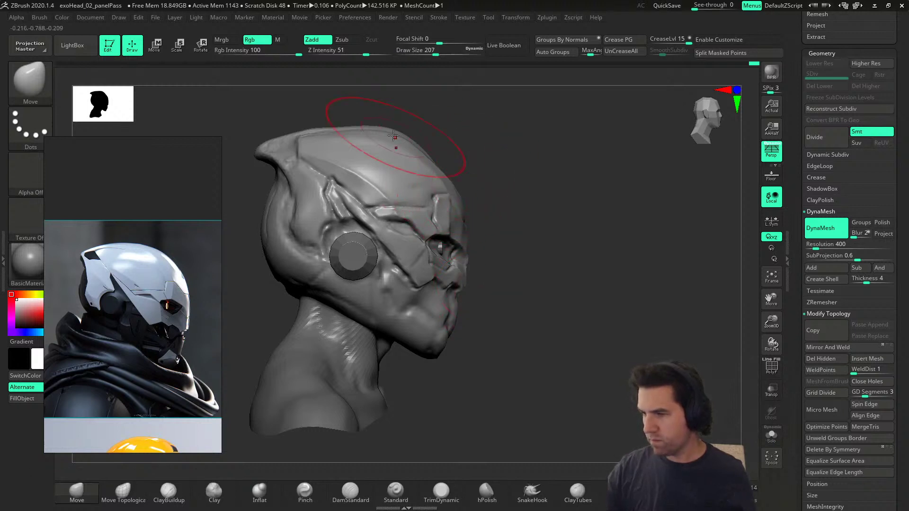
pyautogui.moveTo(397, 132); pyautogui.dragTo(394, 137)
pyautogui.moveTo(441, 164); pyautogui.dragTo(426, 168)
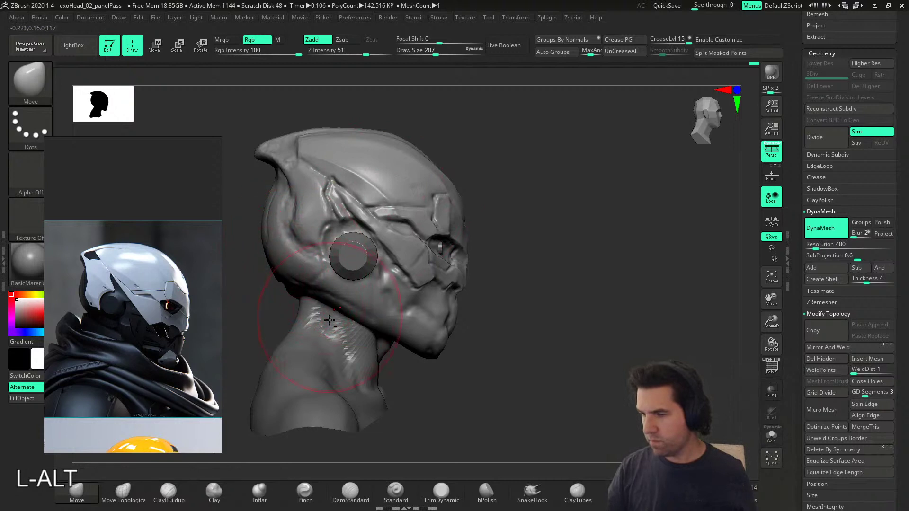
# Step: Push the lower back of the helmet and the area behind the ear disc into shape with the Move brush
pyautogui.keyDown('alt'); pyautogui.moveTo(317, 306); pyautogui.dragTo(316, 329, button='right'); pyautogui.keyUp('alt')
pyautogui.press('s')
pyautogui.click(310, 332)
pyautogui.moveTo(316, 295); pyautogui.dragTo(339, 245)
pyautogui.moveTo(294, 269)
pyautogui.mouseDown()
pyautogui.moveTo(285, 250)
pyautogui.moveTo(310, 280)
pyautogui.mouseUp()
pyautogui.press('s')
pyautogui.click(291, 269)
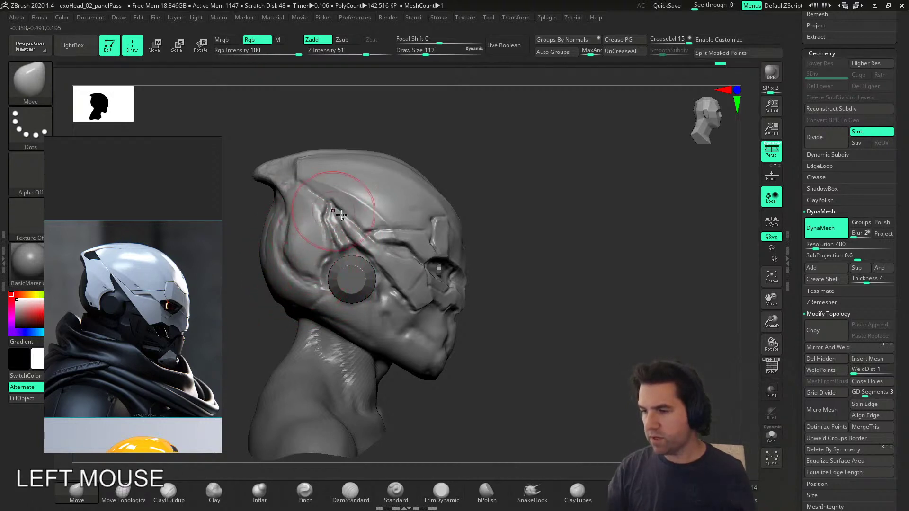
# Step: Carve crisp creases around the triangular rear fin panel with DamStandard at draw size 29
pyautogui.moveTo(335, 288); pyautogui.dragTo(420, 453, button='right')
pyautogui.click(351, 493)
pyautogui.press('s')
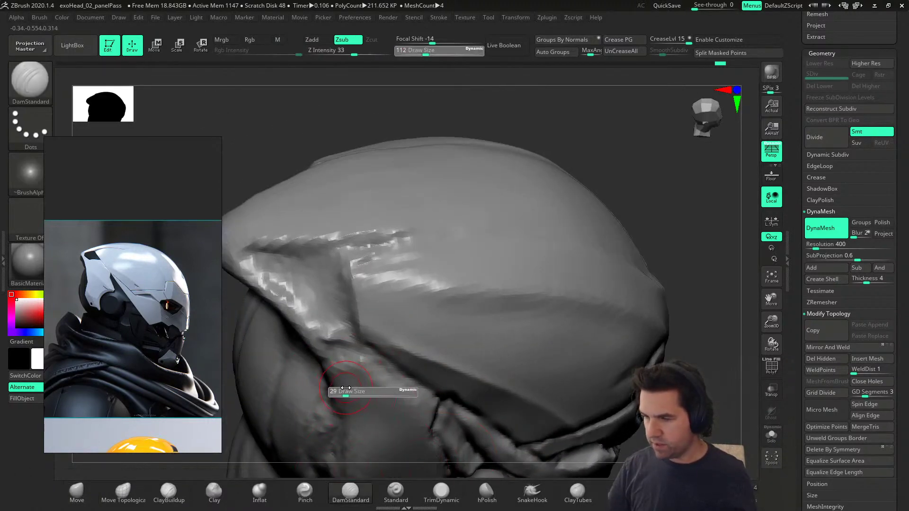
pyautogui.moveTo(255, 256); pyautogui.dragTo(300, 302)
pyautogui.moveTo(313, 314)
pyautogui.mouseDown()
pyautogui.moveTo(358, 306)
pyautogui.moveTo(399, 231)
pyautogui.mouseUp()
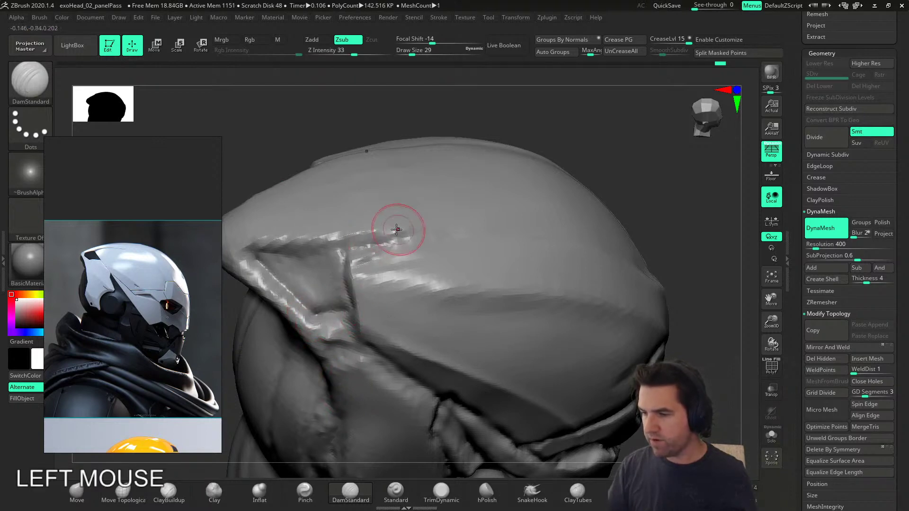
pyautogui.moveTo(334, 262); pyautogui.dragTo(397, 240)
pyautogui.moveTo(266, 254); pyautogui.dragTo(408, 242)
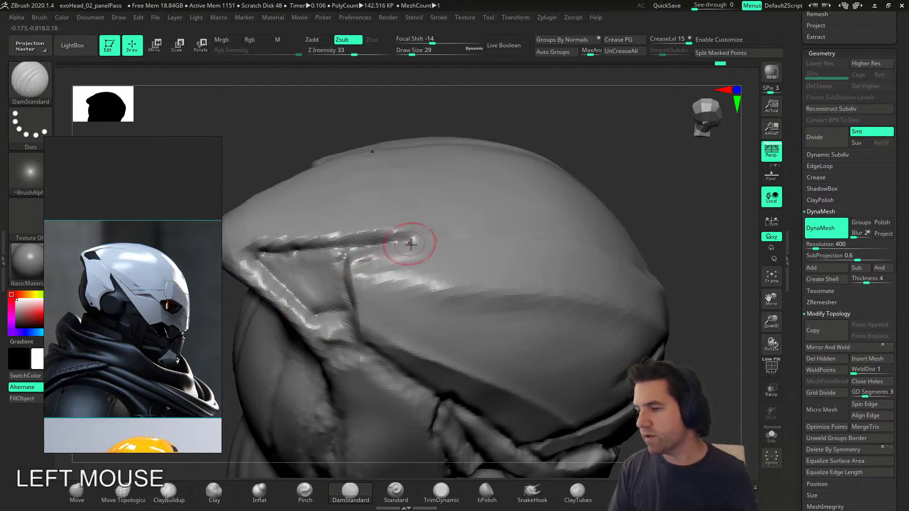
# Step: Extend the fin panel's crease forward along the crown with DamStandard strokes
pyautogui.moveTo(485, 303); pyautogui.dragTo(481, 331, button='right')
pyautogui.moveTo(361, 251); pyautogui.dragTo(476, 230)
pyautogui.moveTo(478, 232); pyautogui.dragTo(442, 241, button='right')
pyautogui.moveTo(402, 246); pyautogui.dragTo(562, 221)
pyautogui.moveTo(562, 221)
pyautogui.keyDown('alt'); pyautogui.mouseDown(button='right')
pyautogui.moveTo(471, 363)
pyautogui.moveTo(578, 361)
pyautogui.moveTo(515, 298)
pyautogui.mouseUp(button='right'); pyautogui.keyUp('alt')
pyautogui.keyDown('alt'); pyautogui.moveTo(381, 311); pyautogui.dragTo(392, 311, button='right'); pyautogui.keyUp('alt')
pyautogui.moveTo(404, 354)
pyautogui.keyDown('alt'); pyautogui.mouseDown(button='right')
pyautogui.moveTo(432, 404)
pyautogui.moveTo(436, 314)
pyautogui.mouseUp(button='right'); pyautogui.keyUp('alt')
pyautogui.moveTo(411, 273); pyautogui.dragTo(509, 288)
# Step: Deepen the hollow beneath the helmet's rear lip with DamStandard and ClayTubes, and smooth the surrounding surface
pyautogui.moveTo(508, 287); pyautogui.dragTo(396, 262, button='right')
pyautogui.moveTo(391, 313); pyautogui.dragTo(496, 287)
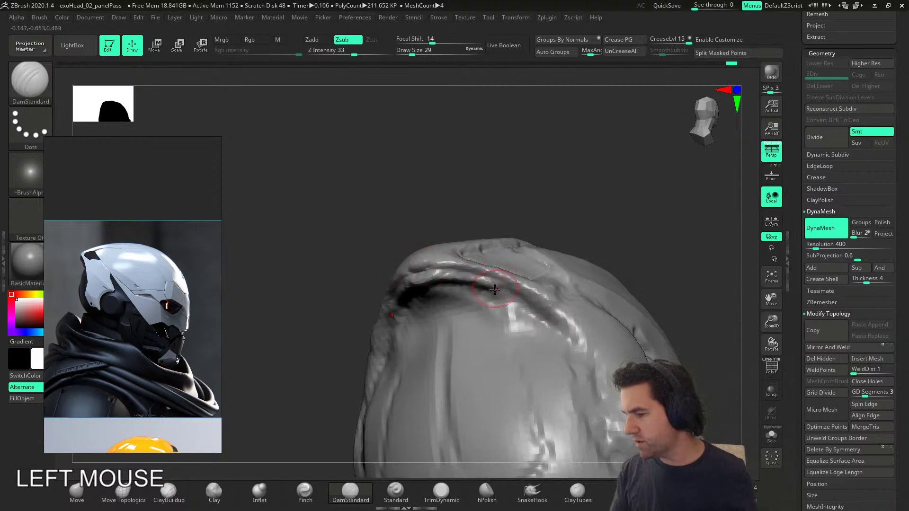
pyautogui.moveTo(464, 293); pyautogui.dragTo(471, 364, button='right')
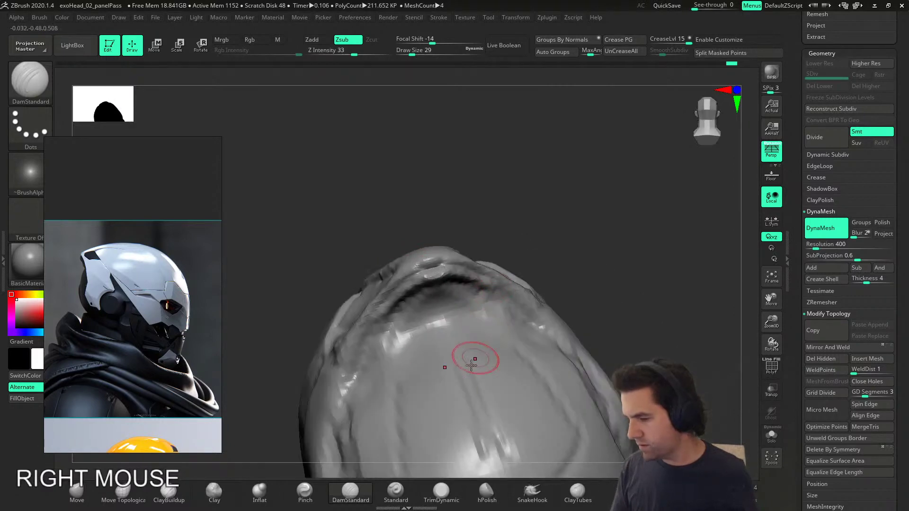
pyautogui.click(578, 495)
pyautogui.moveTo(468, 309); pyautogui.dragTo(424, 301, button='right')
pyautogui.moveTo(424, 302)
pyautogui.mouseDown()
pyautogui.moveTo(469, 291)
pyautogui.moveTo(412, 294)
pyautogui.moveTo(487, 291)
pyautogui.mouseUp()
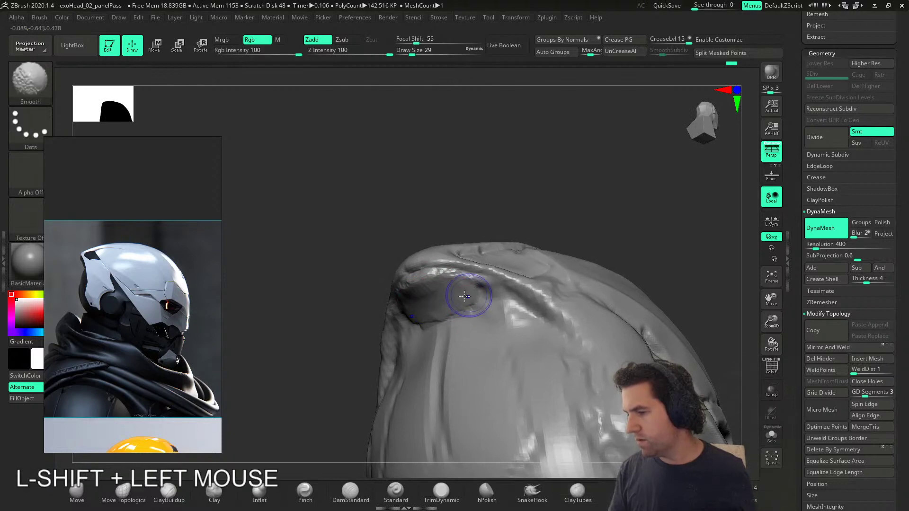
pyautogui.moveTo(459, 282); pyautogui.dragTo(428, 294, button='right')
pyautogui.keyDown('alt'); pyautogui.moveTo(428, 294); pyautogui.dragTo(421, 278); pyautogui.keyUp('alt')
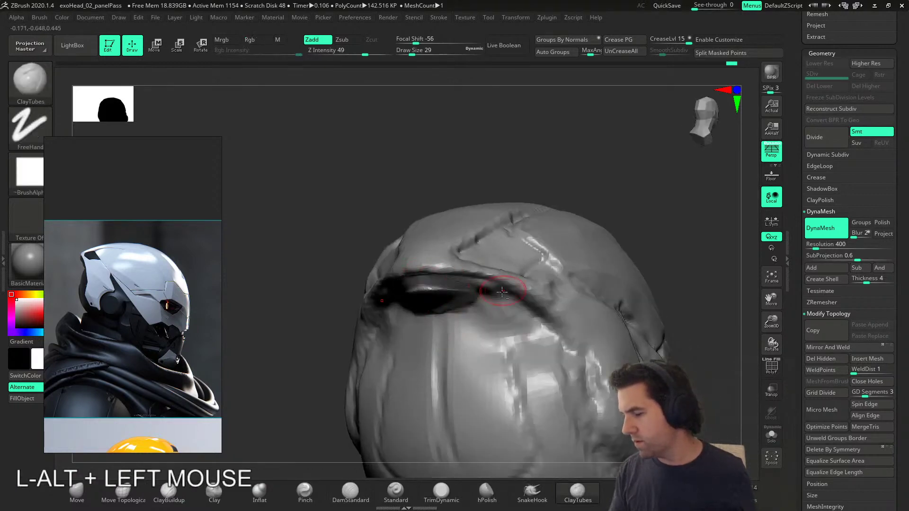
pyautogui.keyDown('shift'); pyautogui.moveTo(461, 306); pyautogui.dragTo(510, 337); pyautogui.keyUp('shift')
pyautogui.moveTo(512, 339); pyautogui.dragTo(445, 331, button='right')
pyautogui.keyDown('shift'); pyautogui.moveTo(445, 331); pyautogui.dragTo(493, 329, button='right'); pyautogui.keyUp('shift')
# Step: Reselect the head and carve into the eye socket around the eye ring with ClayBuildup at draw size 18
pyautogui.keyDown('alt'); pyautogui.moveTo(626, 335); pyautogui.dragTo(359, 298, button='right'); pyautogui.keyUp('alt')
pyautogui.keyDown('alt'); pyautogui.moveTo(532, 314); pyautogui.dragTo(627, 321, button='right'); pyautogui.keyUp('alt')
pyautogui.keyDown('alt'); pyautogui.click(611, 242); pyautogui.keyUp('alt')
pyautogui.keyDown('alt'); pyautogui.click(626, 287); pyautogui.keyUp('alt')
pyautogui.moveTo(627, 322); pyautogui.dragTo(562, 390, button='right')
pyautogui.click(175, 494)
pyautogui.keyDown('alt'); pyautogui.moveTo(601, 275); pyautogui.dragTo(495, 286, button='right'); pyautogui.keyUp('alt')
pyautogui.press('s')
pyautogui.click(450, 283)
pyautogui.moveTo(416, 276)
pyautogui.keyDown('alt'); pyautogui.mouseDown()
pyautogui.moveTo(452, 255)
pyautogui.moveTo(445, 280)
pyautogui.mouseUp(); pyautogui.keyUp('alt')
pyautogui.moveTo(449, 279); pyautogui.dragTo(507, 284, button='right')
pyautogui.keyDown('alt'); pyautogui.moveTo(430, 279); pyautogui.dragTo(452, 290); pyautogui.keyUp('alt')
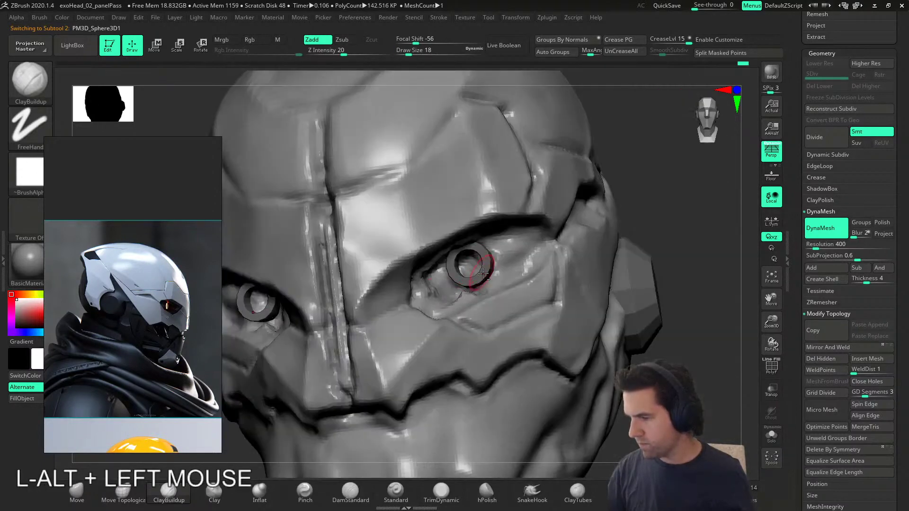
# Step: Sculpt the inner and outer corners of the eye socket with further ClayBuildup strokes
pyautogui.moveTo(473, 257); pyautogui.dragTo(433, 262, button='right')
pyautogui.moveTo(502, 247)
pyautogui.mouseDown()
pyautogui.moveTo(498, 272)
pyautogui.moveTo(470, 247)
pyautogui.mouseUp()
pyautogui.moveTo(474, 256); pyautogui.dragTo(506, 247, button='right')
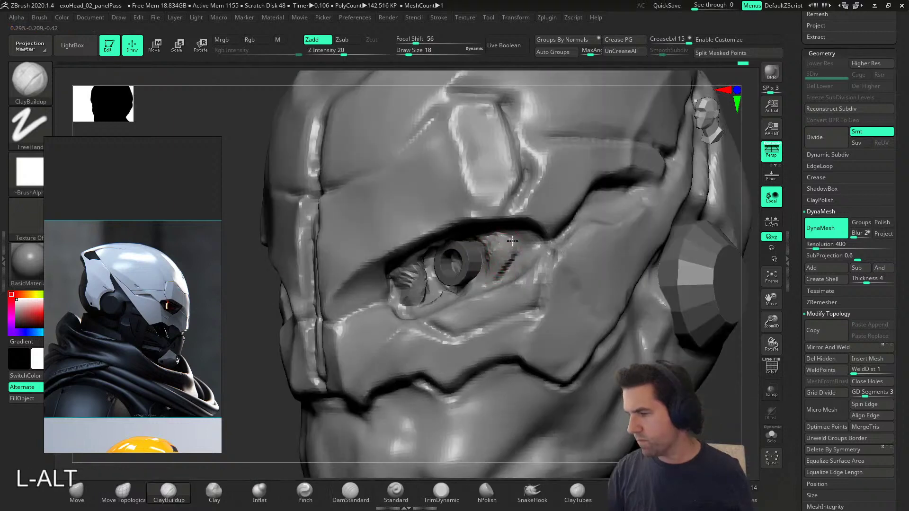
pyautogui.moveTo(512, 244); pyautogui.dragTo(503, 263)
pyautogui.moveTo(490, 262)
pyautogui.keyDown('alt'); pyautogui.mouseDown(button='right')
pyautogui.moveTo(462, 198)
pyautogui.moveTo(407, 202)
pyautogui.mouseUp(button='right'); pyautogui.keyUp('alt')
pyautogui.keyDown('alt'); pyautogui.moveTo(406, 201); pyautogui.dragTo(413, 188); pyautogui.keyUp('alt')
pyautogui.moveTo(415, 185)
pyautogui.mouseDown(button='right')
pyautogui.moveTo(411, 173)
pyautogui.moveTo(497, 299)
pyautogui.mouseUp(button='right')
pyautogui.moveTo(497, 298)
pyautogui.keyDown('alt'); pyautogui.mouseDown(button='right')
pyautogui.moveTo(455, 313)
pyautogui.moveTo(493, 290)
pyautogui.moveTo(515, 310)
pyautogui.mouseUp(button='right'); pyautogui.keyUp('alt')
# Step: Build up a raised mouthpiece plate on the front of the chin with ClayTubes and smooth its surface
pyautogui.click(586, 494)
pyautogui.keyDown('alt'); pyautogui.moveTo(447, 341); pyautogui.dragTo(450, 329, button='right'); pyautogui.keyUp('alt')
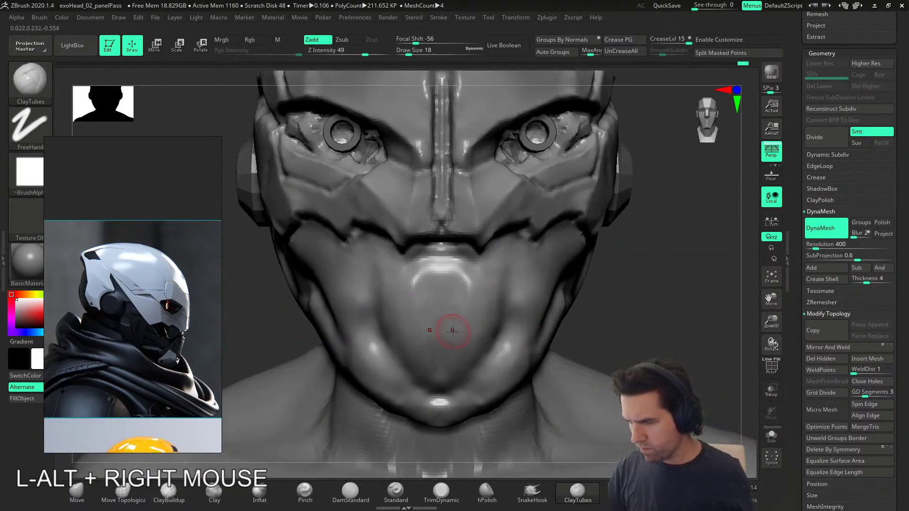
pyautogui.moveTo(443, 277)
pyautogui.mouseDown()
pyautogui.moveTo(492, 343)
pyautogui.moveTo(440, 290)
pyautogui.moveTo(466, 322)
pyautogui.moveTo(471, 365)
pyautogui.mouseUp()
pyautogui.moveTo(497, 369); pyautogui.dragTo(449, 371, button='right')
pyautogui.moveTo(484, 350); pyautogui.dragTo(464, 358)
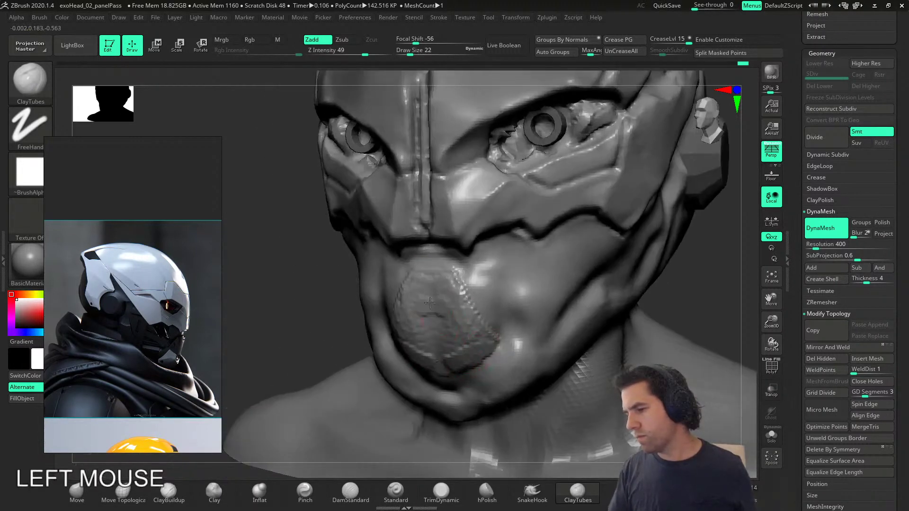
pyautogui.moveTo(416, 326)
pyautogui.mouseDown()
pyautogui.moveTo(441, 350)
pyautogui.moveTo(440, 289)
pyautogui.moveTo(442, 376)
pyautogui.moveTo(448, 303)
pyautogui.mouseUp()
pyautogui.moveTo(448, 303); pyautogui.dragTo(438, 305, button='right')
pyautogui.keyDown('shift'); pyautogui.moveTo(438, 305); pyautogui.dragTo(432, 309); pyautogui.keyUp('shift')
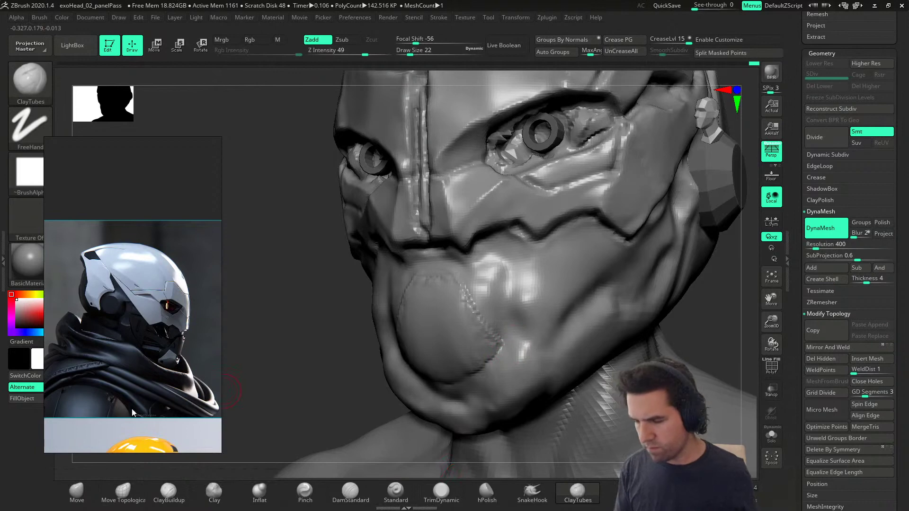
# Step: Examine the reference close-up of the black jaw mask and mouthpiece on the white helmet with the glowing eye
pyautogui.scroll(-1, 164, 313)
pyautogui.moveTo(164, 311); pyautogui.dragTo(138, 301, button='middle')
pyautogui.scroll(-2, 130, 300)
pyautogui.moveTo(69, 292); pyautogui.dragTo(157, 319, button='middle')
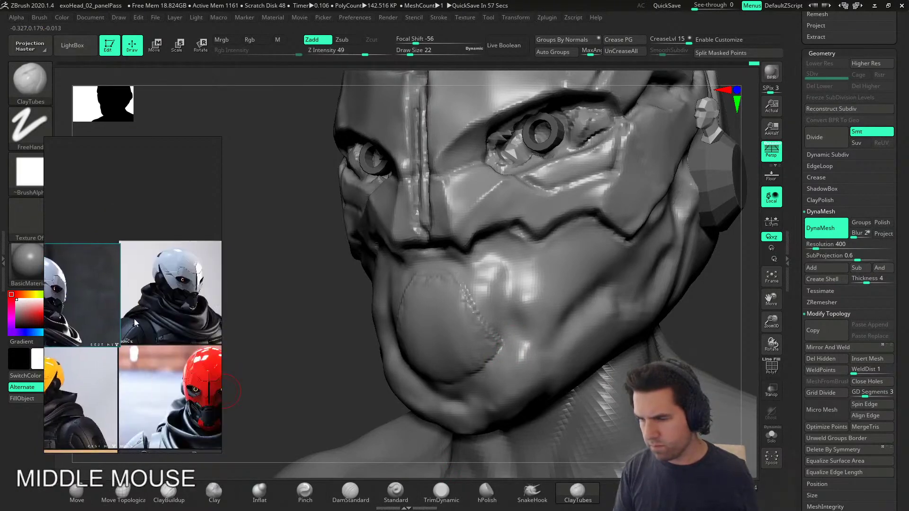
pyautogui.scroll(4, 141, 308)
pyautogui.scroll(2, 177, 293)
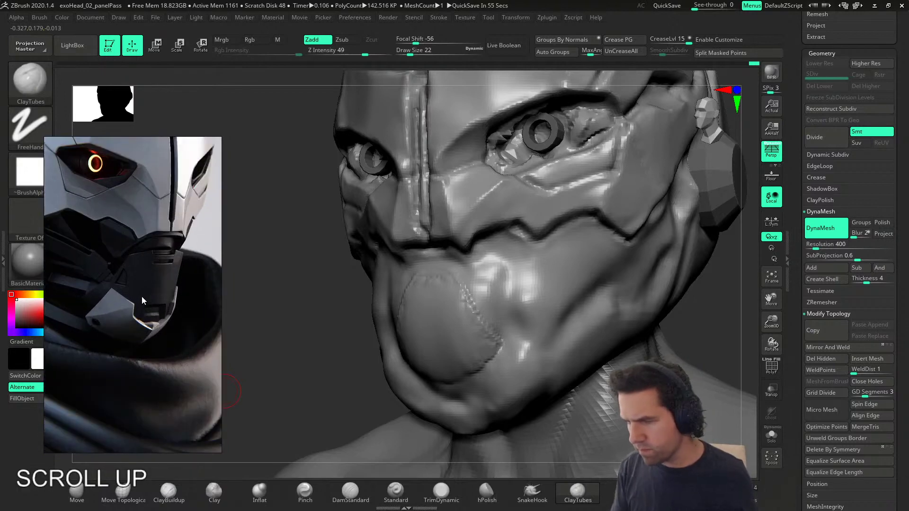
# Step: Carve a V-shaped panel seam into the cheek below the jagged faceplate edge with DamStandard at draw size 18
pyautogui.moveTo(507, 321)
pyautogui.mouseDown(button='right')
pyautogui.moveTo(501, 337)
pyautogui.moveTo(521, 319)
pyautogui.moveTo(515, 328)
pyautogui.mouseUp(button='right')
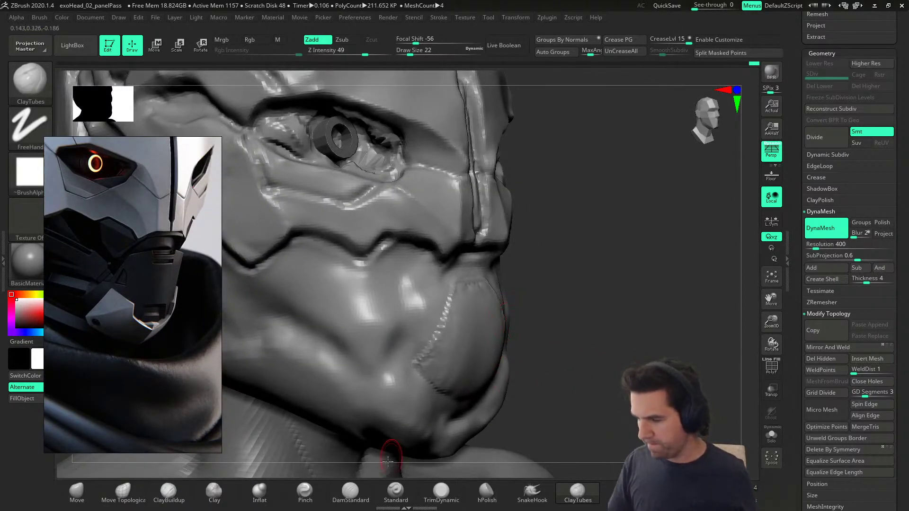
pyautogui.click(349, 495)
pyautogui.press('s')
pyautogui.moveTo(396, 331); pyautogui.dragTo(395, 331)
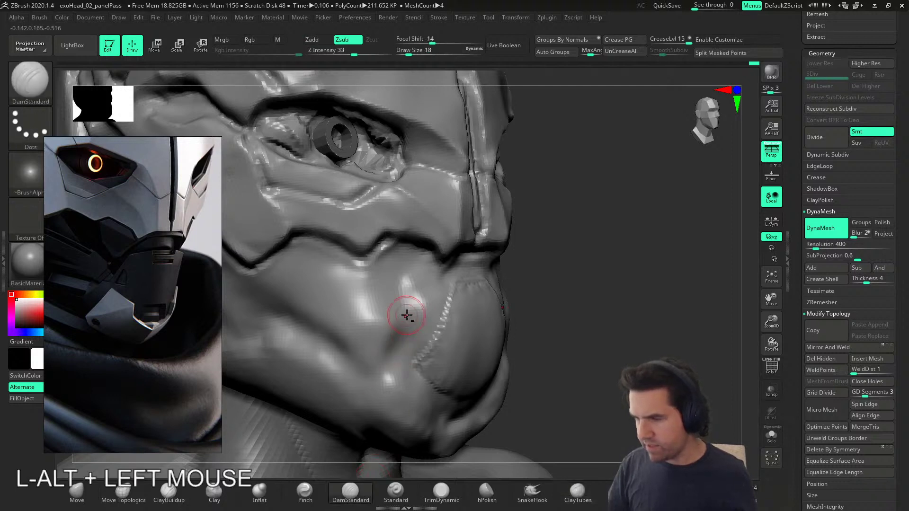
pyautogui.keyDown('alt'); pyautogui.moveTo(404, 318); pyautogui.dragTo(395, 289, button='right'); pyautogui.keyUp('alt')
pyautogui.moveTo(387, 250)
pyautogui.mouseDown()
pyautogui.moveTo(373, 262)
pyautogui.moveTo(378, 302)
pyautogui.mouseUp()
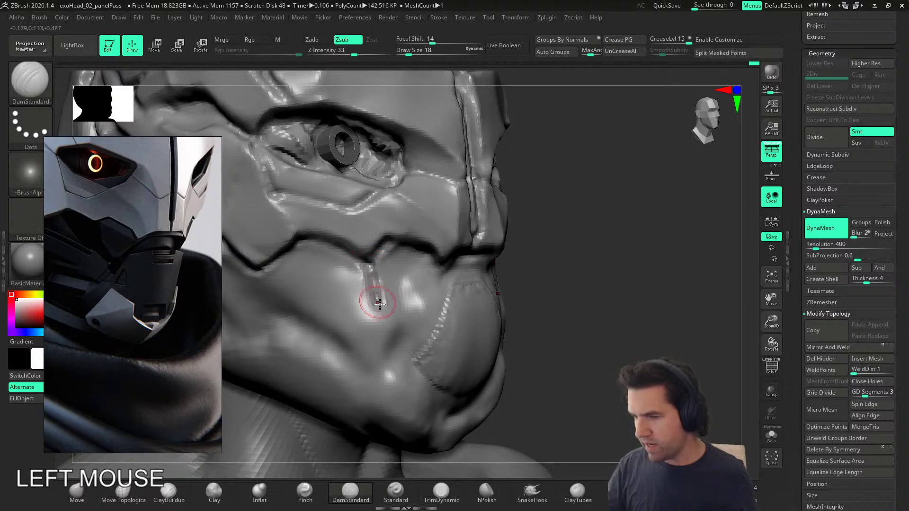
pyautogui.moveTo(426, 335); pyautogui.dragTo(423, 293, button='right')
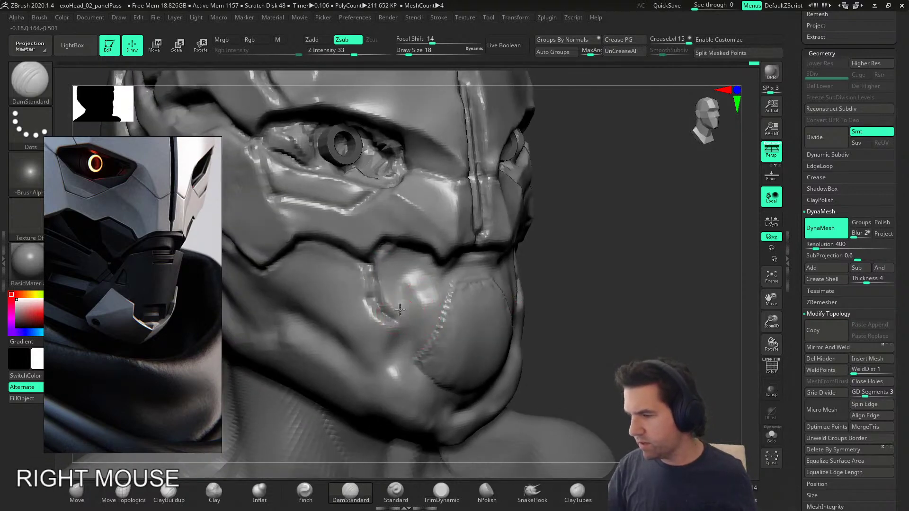
pyautogui.moveTo(393, 317); pyautogui.dragTo(438, 268)
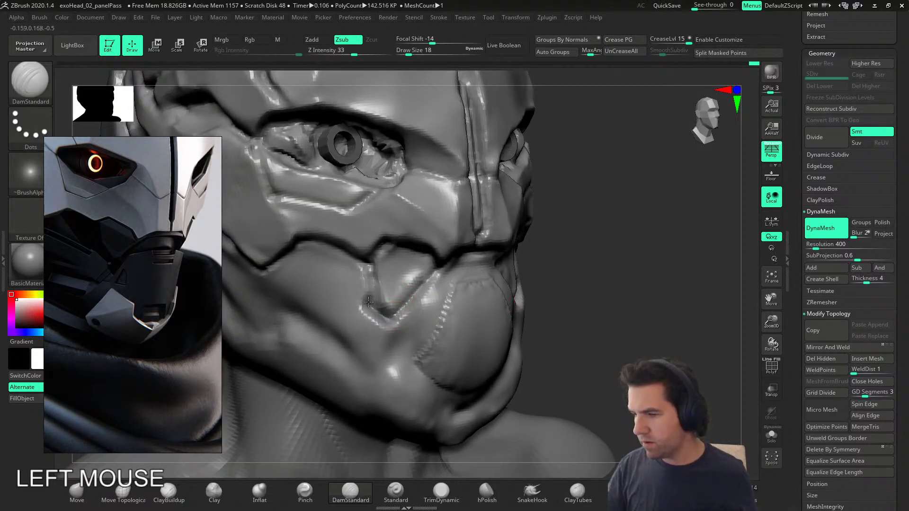
pyautogui.moveTo(436, 284)
pyautogui.mouseDown(button='right')
pyautogui.moveTo(405, 304)
pyautogui.moveTo(420, 324)
pyautogui.moveTo(450, 280)
pyautogui.moveTo(385, 296)
pyautogui.mouseUp(button='right')
pyautogui.moveTo(385, 296)
pyautogui.mouseDown()
pyautogui.moveTo(422, 295)
pyautogui.moveTo(415, 306)
pyautogui.moveTo(371, 313)
pyautogui.mouseUp()
# Step: Carve a stepped DamStandard seam from the cheek's V-shaped panel down beside the mouthpiece toward the jaw
pyautogui.keyDown('alt'); pyautogui.moveTo(371, 314); pyautogui.dragTo(357, 273, button='right'); pyautogui.keyUp('alt')
pyautogui.moveTo(358, 272); pyautogui.dragTo(373, 288, button='right')
pyautogui.moveTo(364, 267); pyautogui.dragTo(340, 324)
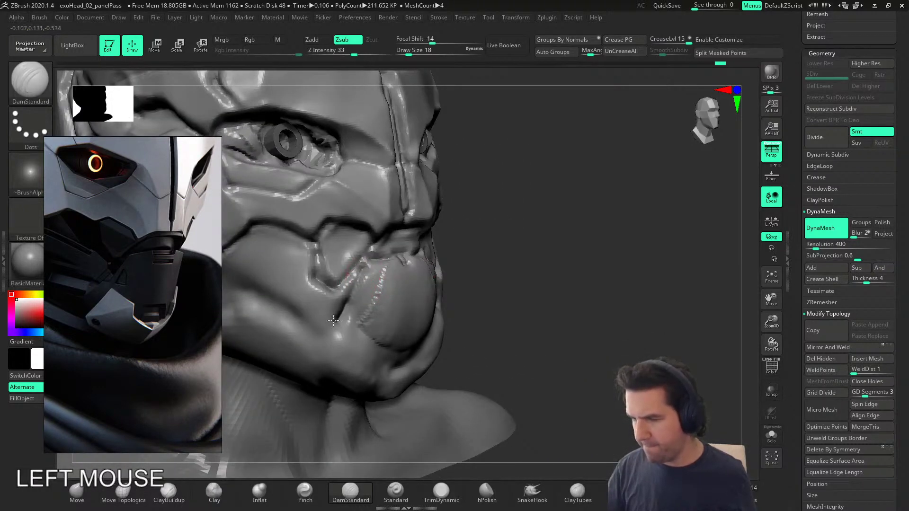
pyautogui.moveTo(302, 356); pyautogui.dragTo(300, 358)
pyautogui.moveTo(374, 323); pyautogui.dragTo(398, 351, button='right')
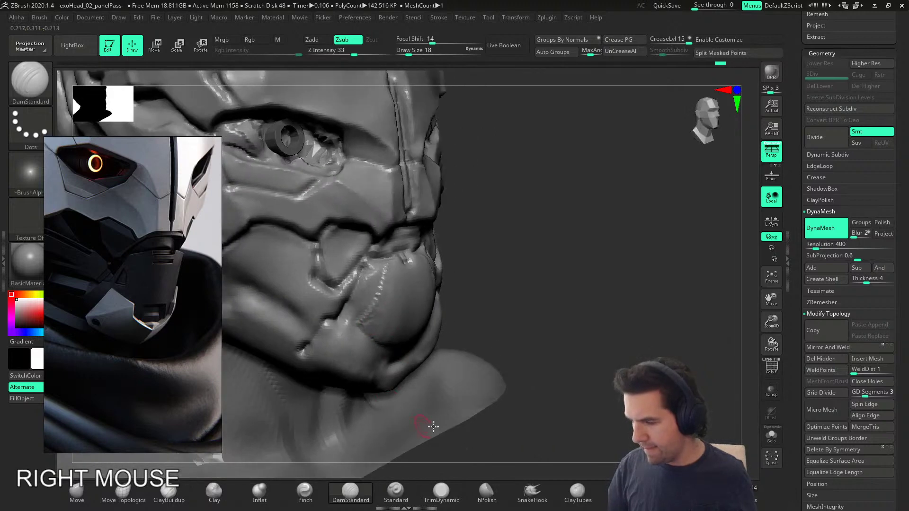
# Step: Build up the surface between the new jaw seam and the mouthpiece with ClayTubes at draw size 18
pyautogui.click(577, 492)
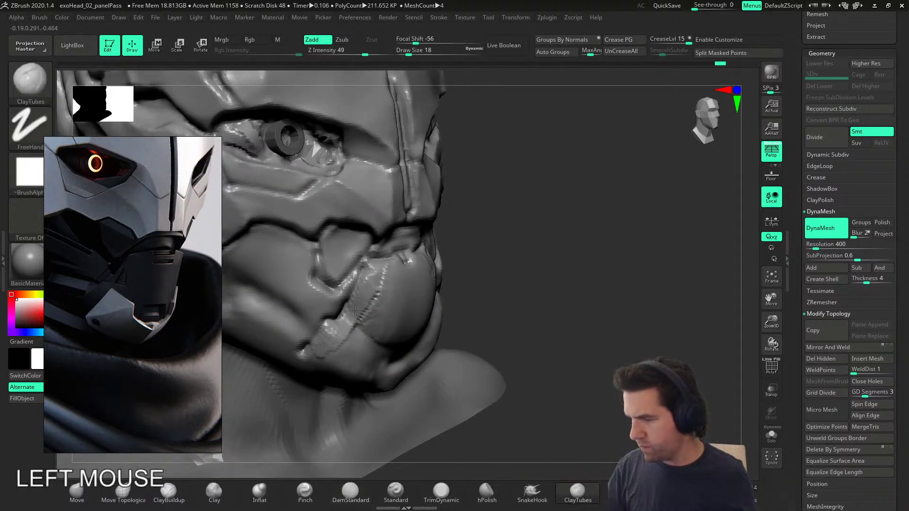
pyautogui.moveTo(364, 323); pyautogui.dragTo(351, 360)
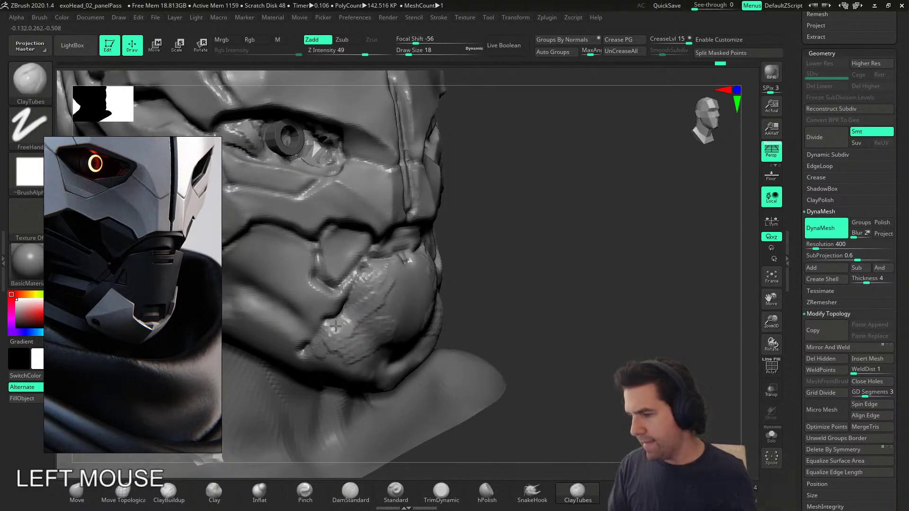
# Step: Build up the surface of the mouth plate with ClayTubes and ClayBuildup strokes, enlarging the brush to size 31
pyautogui.moveTo(351, 337); pyautogui.dragTo(386, 304, button='right')
pyautogui.moveTo(385, 305)
pyautogui.mouseDown()
pyautogui.moveTo(350, 313)
pyautogui.moveTo(349, 344)
pyautogui.mouseUp()
pyautogui.click(173, 505)
pyautogui.moveTo(380, 319); pyautogui.dragTo(411, 324, button='right')
pyautogui.moveTo(372, 335)
pyautogui.mouseDown()
pyautogui.moveTo(358, 350)
pyautogui.moveTo(373, 336)
pyautogui.mouseUp()
pyautogui.moveTo(407, 337); pyautogui.dragTo(376, 339, button='right')
pyautogui.press('s')
pyautogui.moveTo(360, 337); pyautogui.dragTo(364, 337)
pyautogui.moveTo(359, 337); pyautogui.dragTo(389, 326, button='right')
pyautogui.moveTo(354, 289); pyautogui.dragTo(369, 285)
pyautogui.moveTo(369, 285); pyautogui.dragTo(362, 301, button='right')
pyautogui.moveTo(361, 300)
pyautogui.mouseDown()
pyautogui.moveTo(371, 357)
pyautogui.moveTo(370, 305)
pyautogui.moveTo(346, 283)
pyautogui.mouseUp()
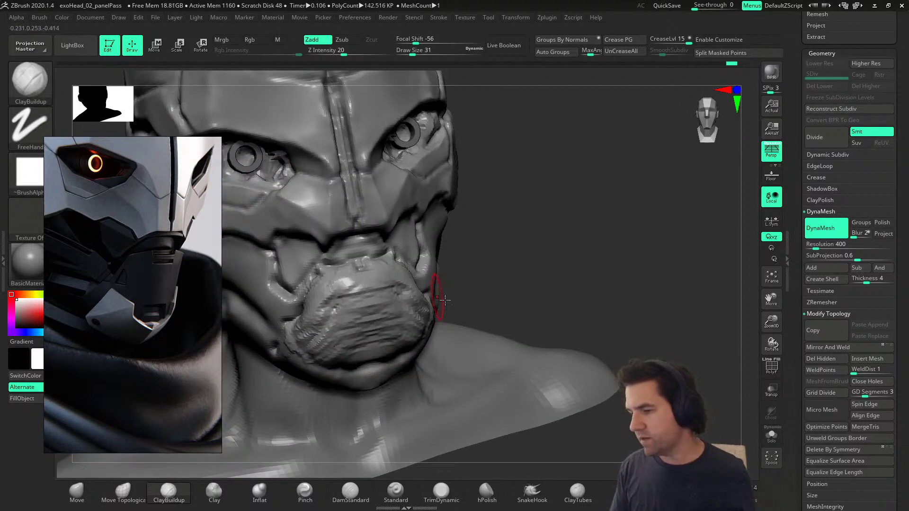
# Step: Smooth the rough clay strokes across the front of the mouth plate with the hPolish brush at size 54
pyautogui.click(478, 494)
pyautogui.moveTo(417, 322); pyautogui.dragTo(364, 346)
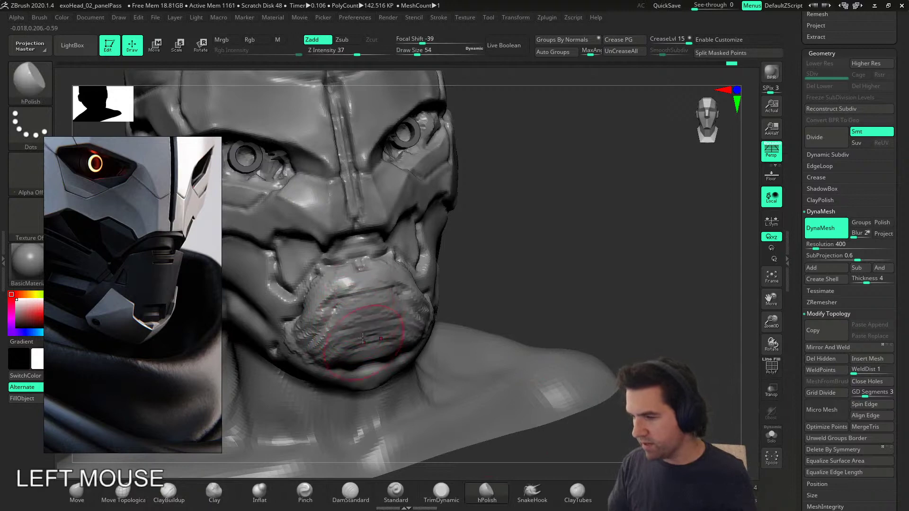
pyautogui.moveTo(374, 298); pyautogui.dragTo(379, 284, button='right')
pyautogui.moveTo(378, 284)
pyautogui.mouseDown()
pyautogui.moveTo(398, 303)
pyautogui.moveTo(410, 295)
pyautogui.mouseUp()
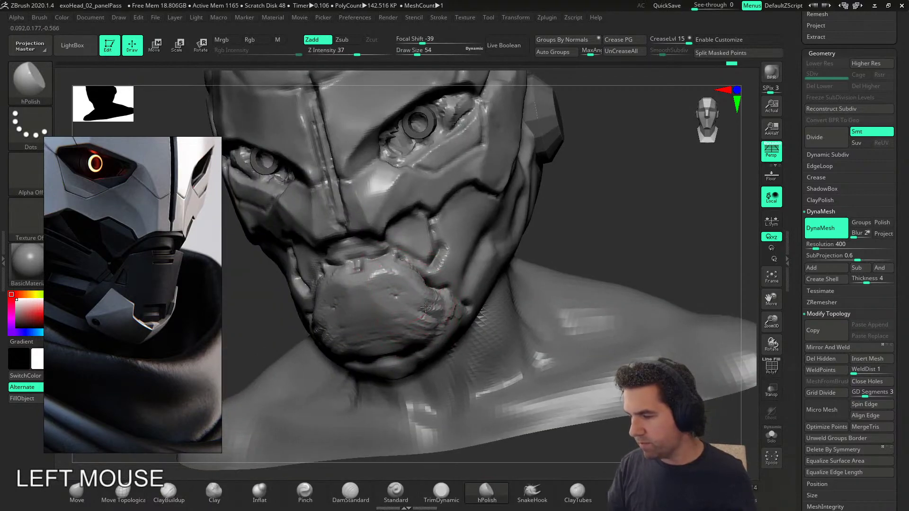
# Step: Undo the latest strokes on the mouth plate
pyautogui.hotkey('ctrl', 'z')
pyautogui.hotkey('ctrl', 'z')
pyautogui.hotkey('ctrl', 'z')
pyautogui.hotkey('ctrl', 'z')
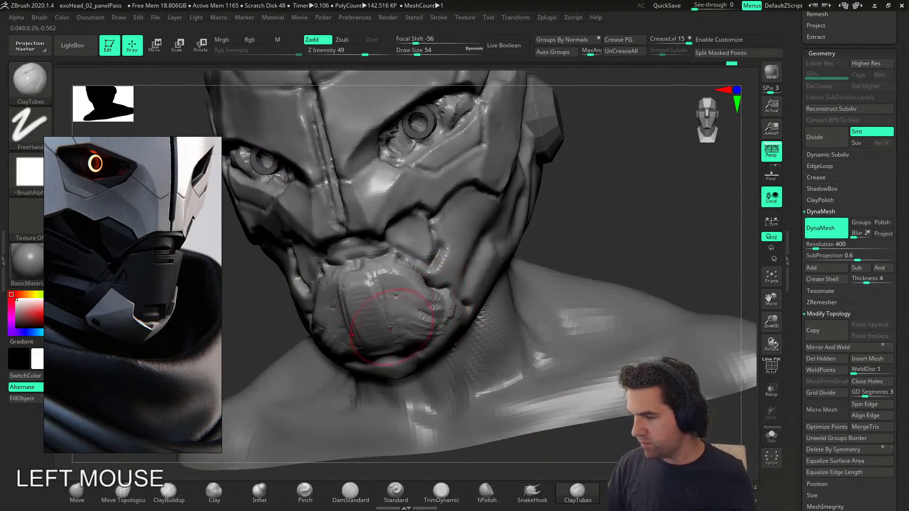
pyautogui.hotkey('ctrl', 'z')
# Step: Flatten the front and side planes of the mouth plate with the TrimDynamic brush at size 54
pyautogui.click(441, 492)
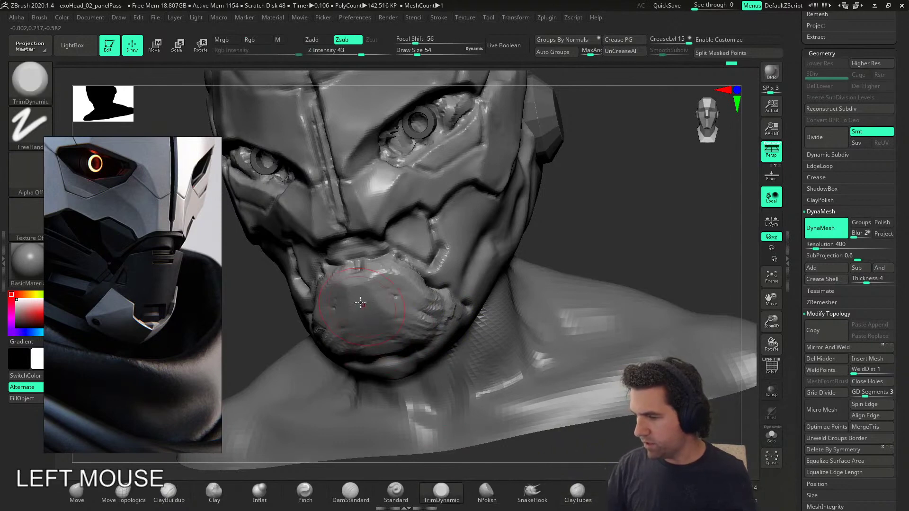
pyautogui.moveTo(357, 285); pyautogui.dragTo(375, 325, button='right')
pyautogui.moveTo(375, 325); pyautogui.dragTo(426, 315)
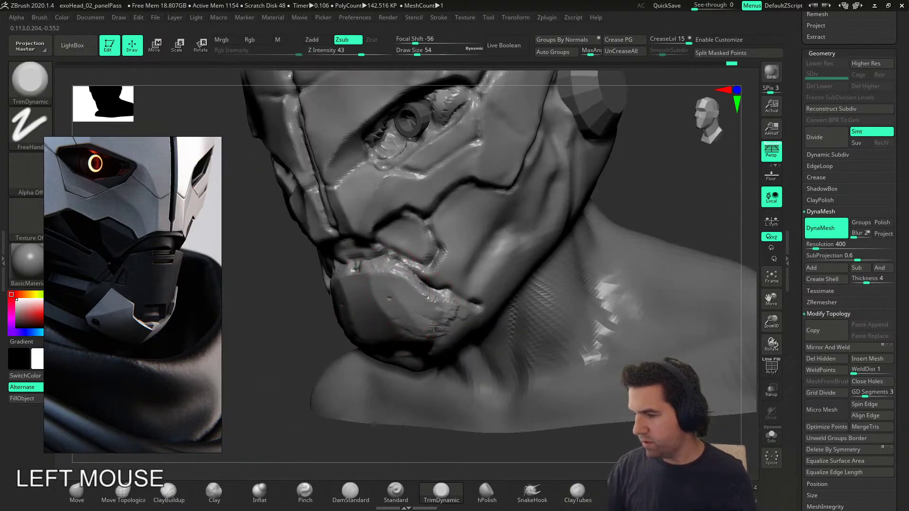
pyautogui.moveTo(382, 284); pyautogui.dragTo(408, 303)
pyautogui.moveTo(410, 305); pyautogui.dragTo(416, 318, button='right')
pyautogui.moveTo(416, 318); pyautogui.dragTo(421, 327)
pyautogui.moveTo(421, 328)
pyautogui.mouseDown(button='right')
pyautogui.moveTo(426, 303)
pyautogui.moveTo(420, 320)
pyautogui.mouseUp(button='right')
# Step: Reduce the TrimDynamic brush to size 35 and plane the side facet of the mouth plate down to its lower corner
pyautogui.press('s')
pyautogui.moveTo(434, 319)
pyautogui.mouseDown()
pyautogui.moveTo(436, 301)
pyautogui.moveTo(438, 308)
pyautogui.mouseUp()
pyautogui.moveTo(439, 309); pyautogui.dragTo(397, 277, button='right')
pyautogui.moveTo(398, 276); pyautogui.dragTo(444, 324)
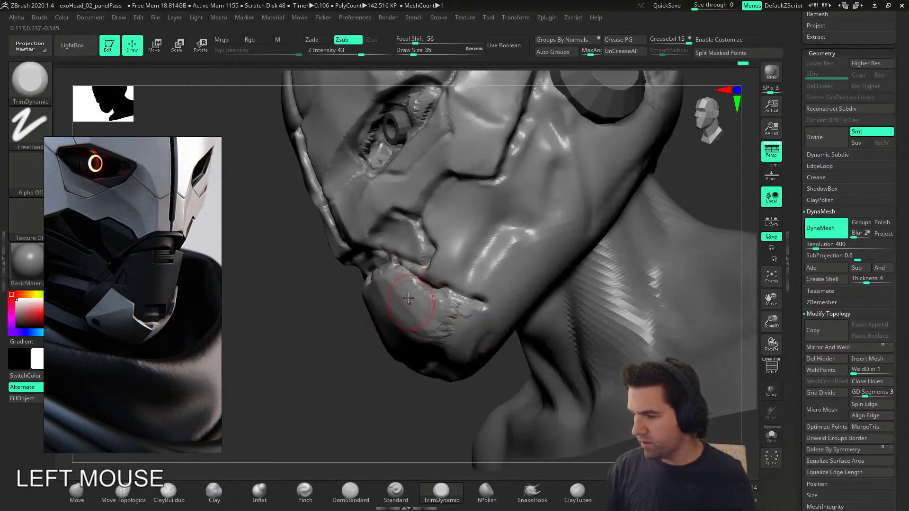
pyautogui.moveTo(413, 306); pyautogui.dragTo(413, 296, button='right')
pyautogui.moveTo(414, 296); pyautogui.dragTo(420, 332)
pyautogui.moveTo(421, 332); pyautogui.dragTo(390, 273, button='right')
pyautogui.moveTo(390, 272); pyautogui.dragTo(389, 307)
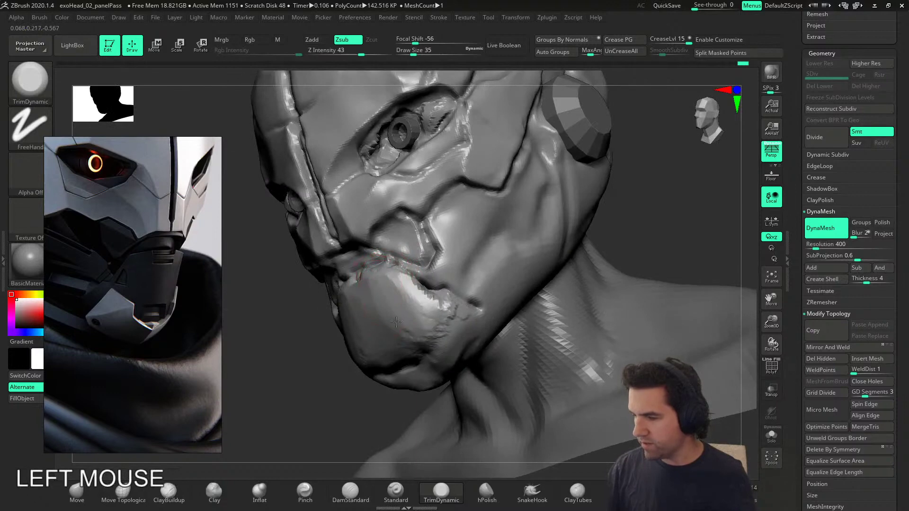
# Step: Polish the front and side facets of the mouth plate with the hPolish brush at size 35
pyautogui.click(487, 492)
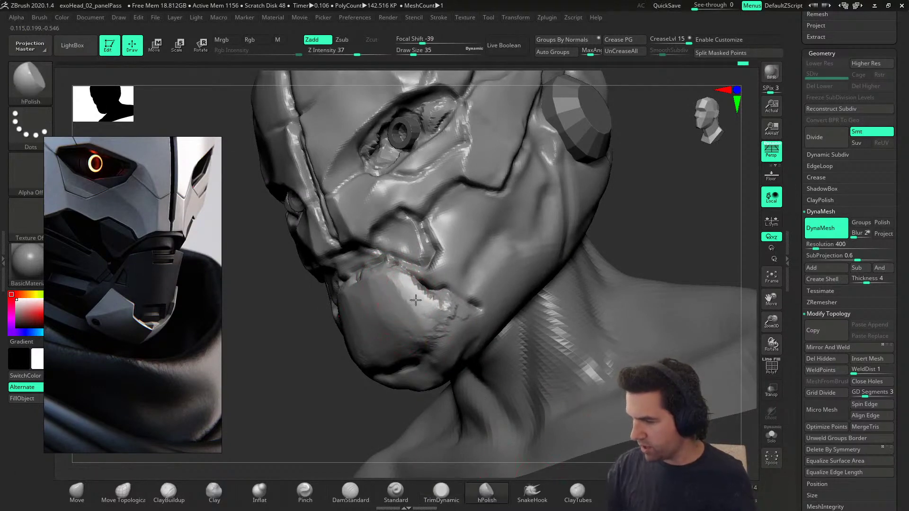
pyautogui.moveTo(405, 322); pyautogui.dragTo(408, 337)
pyautogui.moveTo(408, 336)
pyautogui.mouseDown(button='right')
pyautogui.moveTo(396, 331)
pyautogui.moveTo(421, 303)
pyautogui.moveTo(398, 284)
pyautogui.mouseUp(button='right')
pyautogui.moveTo(397, 284); pyautogui.dragTo(405, 296)
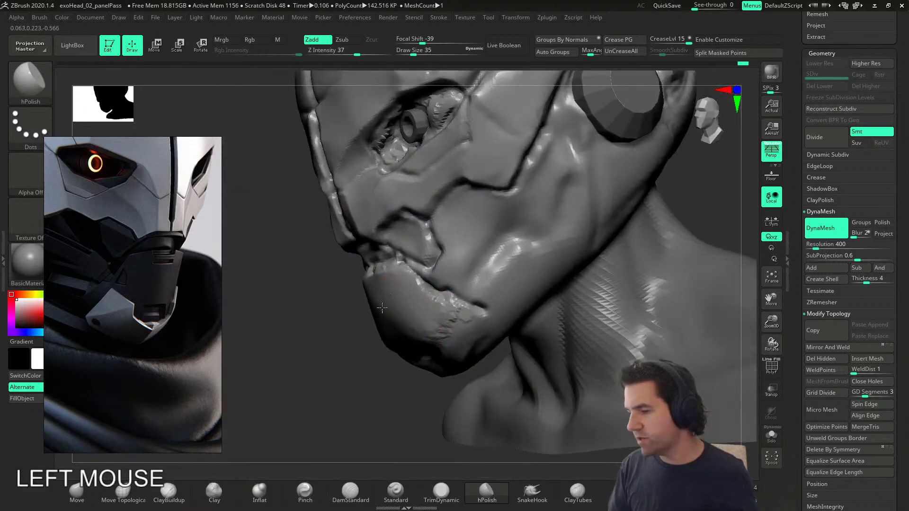
pyautogui.moveTo(427, 321); pyautogui.dragTo(402, 308, button='right')
pyautogui.moveTo(402, 308); pyautogui.dragTo(408, 324)
pyautogui.moveTo(408, 324)
pyautogui.mouseDown(button='right')
pyautogui.moveTo(461, 317)
pyautogui.moveTo(388, 359)
pyautogui.moveTo(454, 335)
pyautogui.moveTo(495, 333)
pyautogui.moveTo(485, 379)
pyautogui.mouseUp(button='right')
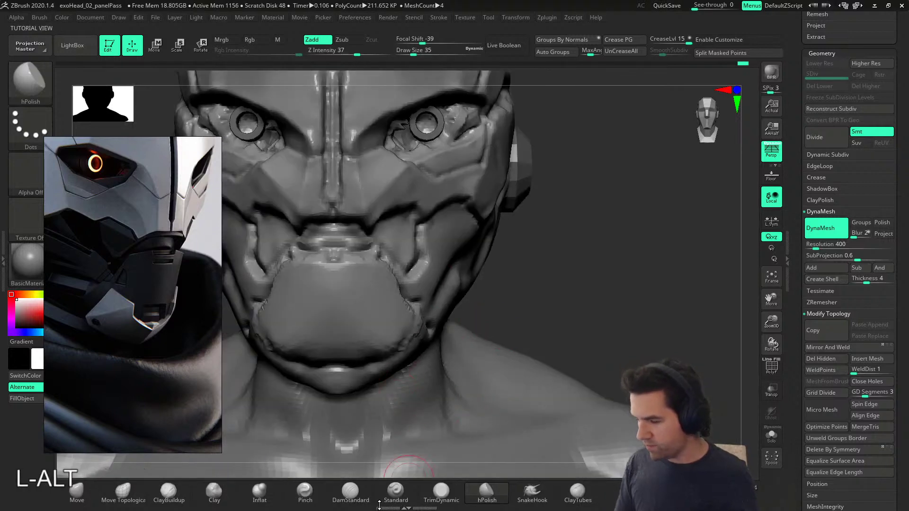
# Step: Carve a stepped notch into the lower centre edge of the mouth plate with the DamStandard brush at size 22
pyautogui.click(350, 492)
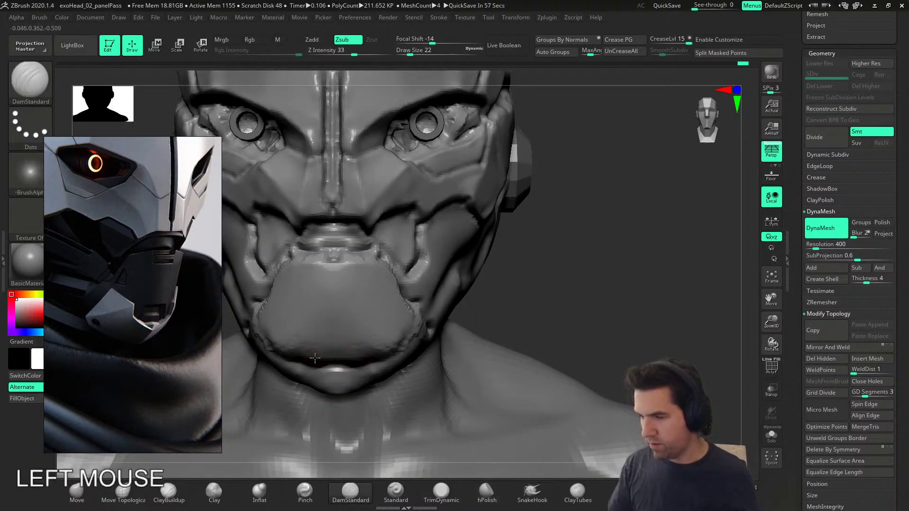
pyautogui.moveTo(342, 342); pyautogui.dragTo(367, 360)
pyautogui.moveTo(411, 353)
pyautogui.mouseDown(button='right')
pyautogui.moveTo(371, 349)
pyautogui.moveTo(401, 341)
pyautogui.mouseUp(button='right')
pyautogui.moveTo(354, 340); pyautogui.dragTo(364, 358)
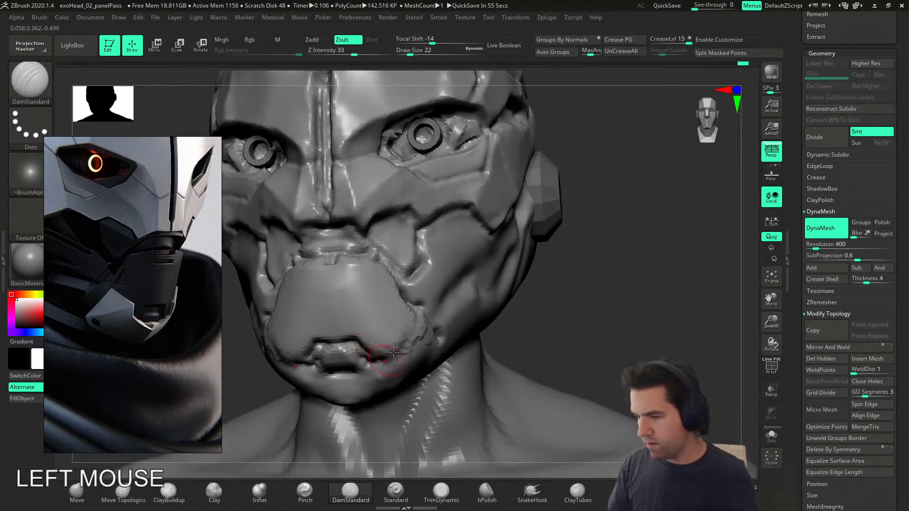
# Step: Extend the DamStandard groove along the lower side edge of the mouth plate up to its outer corner
pyautogui.moveTo(390, 358); pyautogui.dragTo(389, 355, button='right')
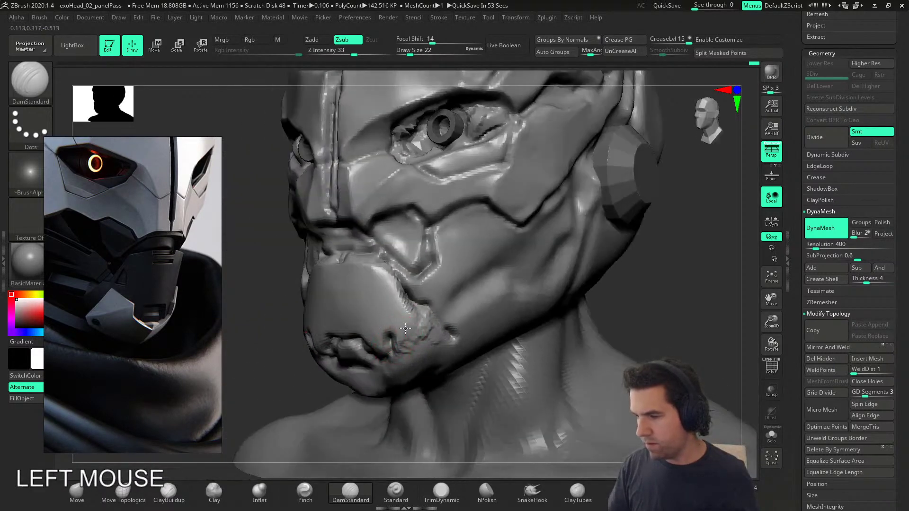
pyautogui.moveTo(424, 318); pyautogui.dragTo(415, 313)
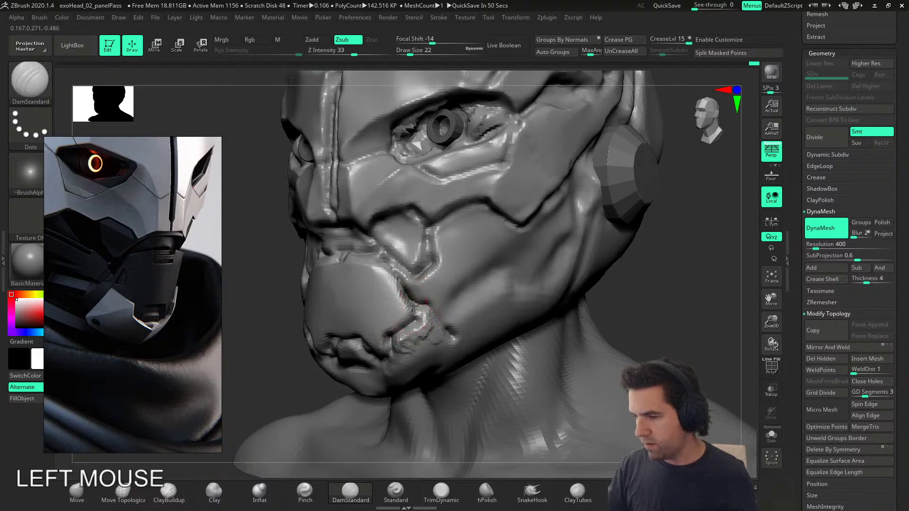
pyautogui.keyDown('alt'); pyautogui.moveTo(415, 312); pyautogui.dragTo(449, 294, button='right'); pyautogui.keyUp('alt')
# Step: Fill out the chin guard beside and inside the mouth plate's notch with ClayTubes strokes at size 22
pyautogui.click(577, 492)
pyautogui.moveTo(442, 313); pyautogui.dragTo(433, 302)
pyautogui.moveTo(414, 328); pyautogui.dragTo(374, 322, button='right')
pyautogui.moveTo(379, 313); pyautogui.dragTo(359, 324)
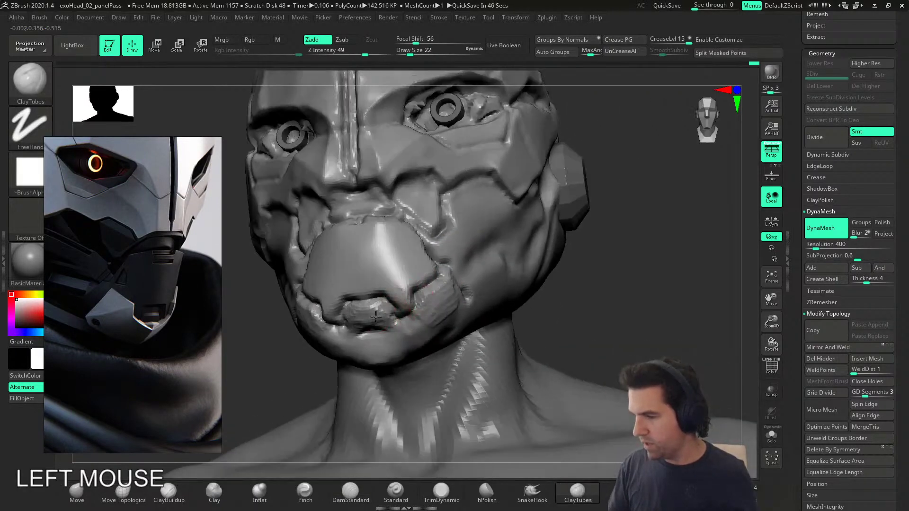
# Step: Add volume along the chin and lower jaw with ClayBuildup, enlarging the brush to size 33, and smooth the added clay
pyautogui.click(168, 493)
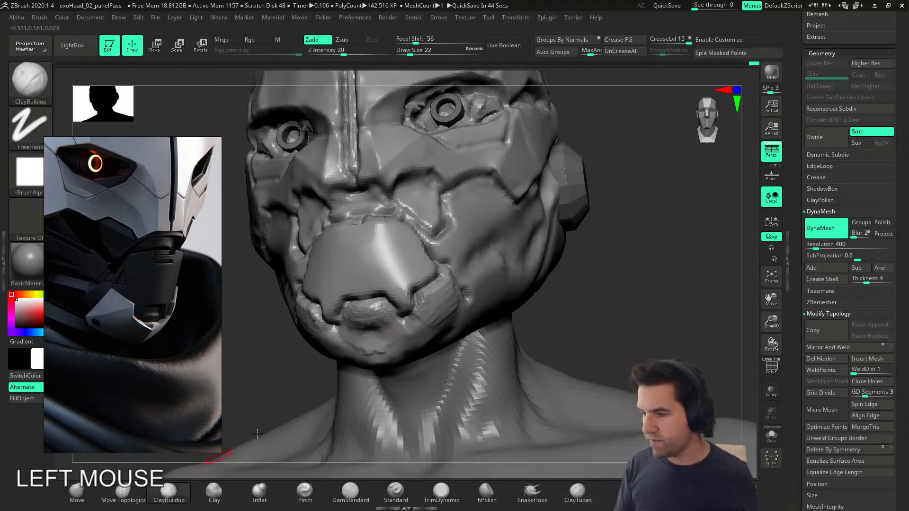
pyautogui.moveTo(364, 336)
pyautogui.mouseDown()
pyautogui.moveTo(387, 331)
pyautogui.moveTo(381, 356)
pyautogui.mouseUp()
pyautogui.press('s')
pyautogui.click(398, 343)
pyautogui.moveTo(399, 337); pyautogui.dragTo(420, 316, button='right')
pyautogui.moveTo(401, 349); pyautogui.dragTo(438, 323)
pyautogui.moveTo(439, 323); pyautogui.dragTo(448, 310, button='right')
pyautogui.moveTo(435, 331)
pyautogui.mouseDown()
pyautogui.moveTo(453, 315)
pyautogui.moveTo(440, 333)
pyautogui.mouseUp()
pyautogui.moveTo(440, 334); pyautogui.dragTo(462, 308, button='right')
pyautogui.moveTo(452, 308)
pyautogui.keyDown('shift'); pyautogui.mouseDown()
pyautogui.moveTo(446, 318)
pyautogui.moveTo(456, 336)
pyautogui.mouseUp(); pyautogui.keyUp('shift')
# Step: Flatten the front of the chin guard into hard planes with the TrimDynamic brush, enlarged to size 41
pyautogui.click(441, 492)
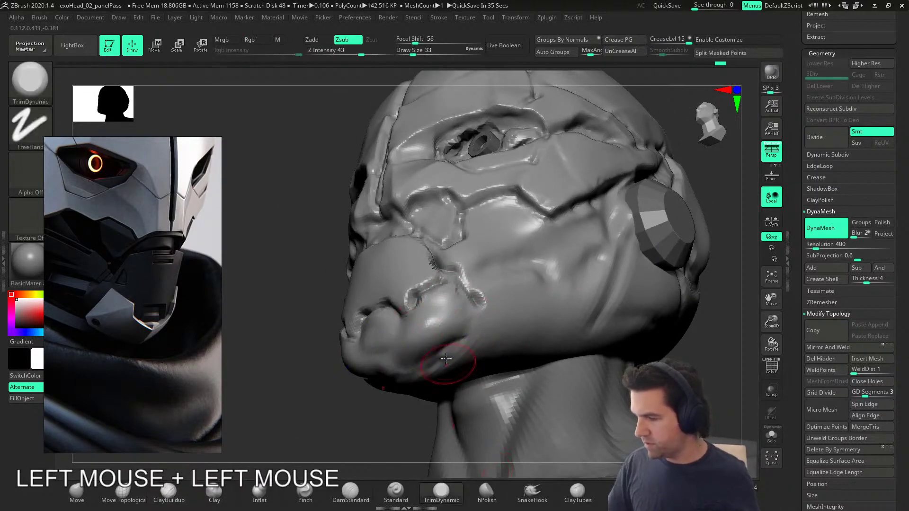
pyautogui.moveTo(442, 331); pyautogui.dragTo(420, 333, button='right')
pyautogui.press('s')
pyautogui.moveTo(415, 333); pyautogui.dragTo(420, 333)
pyautogui.moveTo(420, 333); pyautogui.dragTo(397, 335, button='right')
pyautogui.moveTo(396, 335); pyautogui.dragTo(382, 343)
pyautogui.moveTo(381, 343); pyautogui.dragTo(395, 331, button='right')
pyautogui.moveTo(400, 343); pyautogui.dragTo(387, 337)
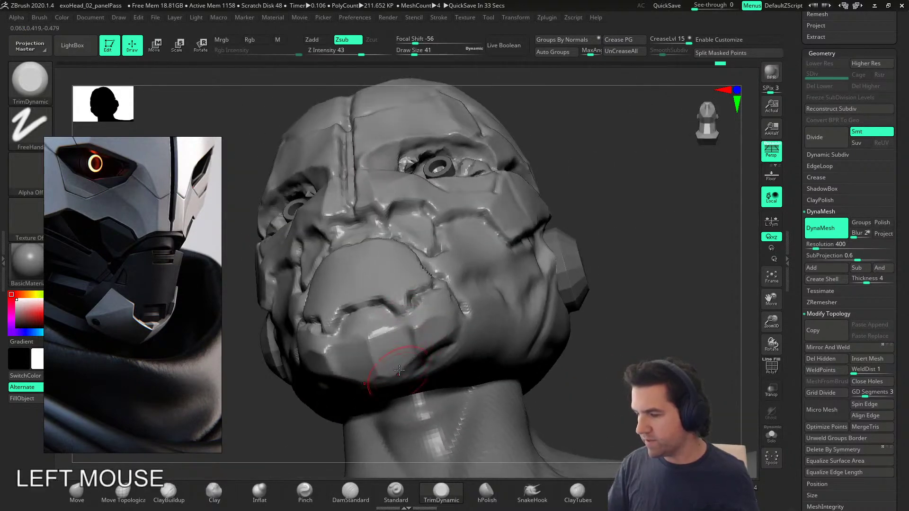
# Step: Trim the side and underside planes of the chin guard with the TrimDynamic brush at size 41
pyautogui.moveTo(398, 374); pyautogui.dragTo(385, 372, button='right')
pyautogui.moveTo(419, 342); pyautogui.dragTo(405, 349)
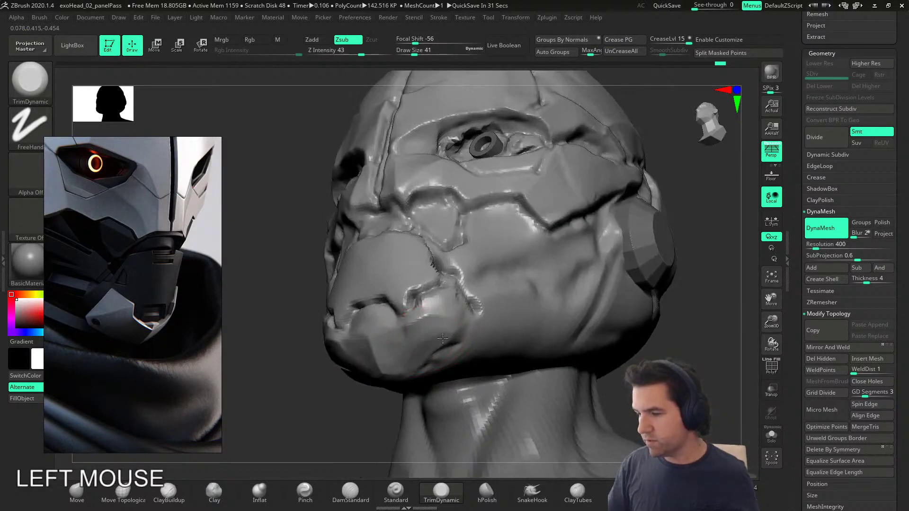
pyautogui.moveTo(429, 348); pyautogui.dragTo(430, 328, button='right')
pyautogui.moveTo(427, 342); pyautogui.dragTo(422, 334)
pyautogui.moveTo(453, 333); pyautogui.dragTo(419, 340, button='right')
pyautogui.click(418, 332)
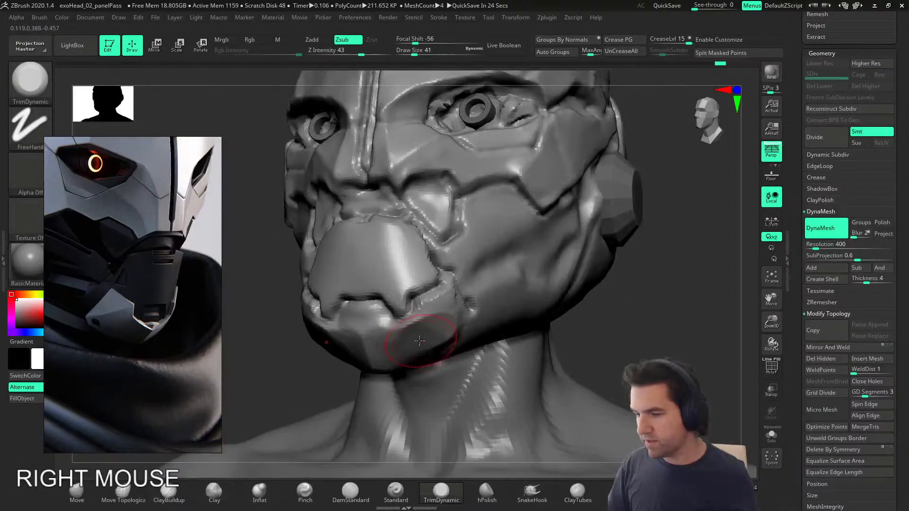
# Step: Sharpen the crease between the mouth plate's notch and the chin guard with the DamStandard brush at size 20
pyautogui.click(350, 492)
pyautogui.press('s')
pyautogui.moveTo(390, 376); pyautogui.dragTo(416, 334, button='right')
pyautogui.click(389, 316)
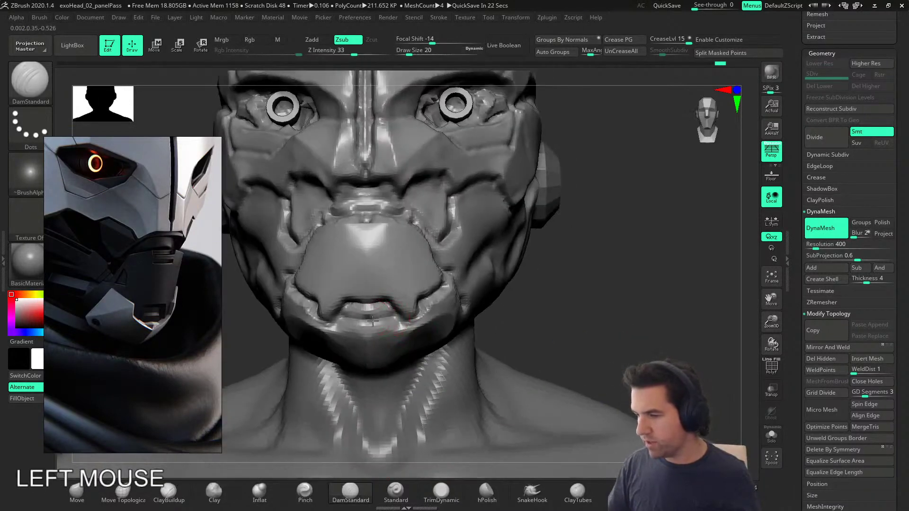
# Step: Reshape the notch area between the mouth plate and chin guard with the Move brush at size 29
pyautogui.click(85, 496)
pyautogui.press('s')
pyautogui.click(375, 337)
pyautogui.moveTo(402, 318); pyautogui.dragTo(389, 323)
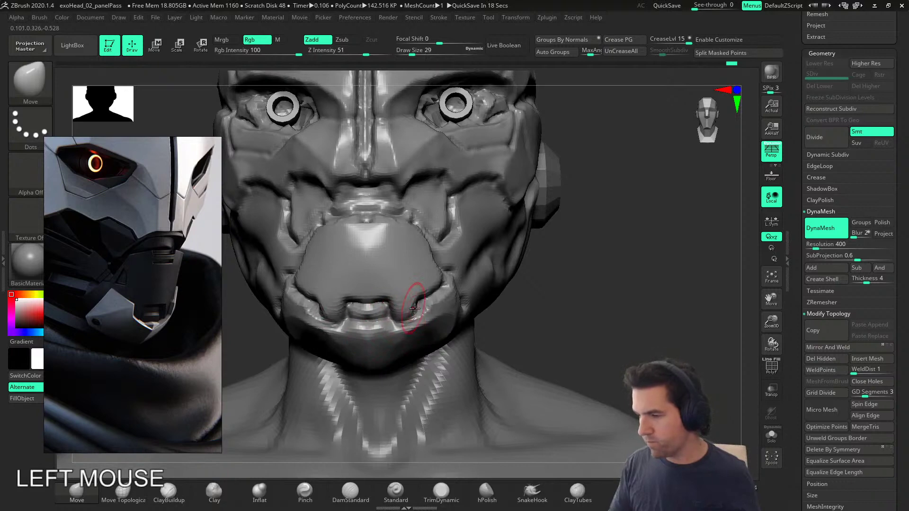
# Step: Adjust the side contour of the mouth plate and chin guard with the Move brush, resizing it to 39
pyautogui.moveTo(431, 299); pyautogui.dragTo(476, 307, button='right')
pyautogui.press('s')
pyautogui.click(444, 306)
pyautogui.moveTo(454, 299); pyautogui.dragTo(425, 246)
pyautogui.press('s')
pyautogui.click(435, 273)
# Step: Define a vertical panel line beside the nose ridge, below the inner eye corner, with the DamStandard brush at size 22
pyautogui.keyDown('ctrl'); pyautogui.moveTo(516, 303); pyautogui.dragTo(526, 326, button='right'); pyautogui.keyUp('ctrl')
pyautogui.moveTo(525, 326)
pyautogui.mouseDown(button='right')
pyautogui.moveTo(411, 324)
pyautogui.moveTo(418, 349)
pyautogui.mouseUp(button='right')
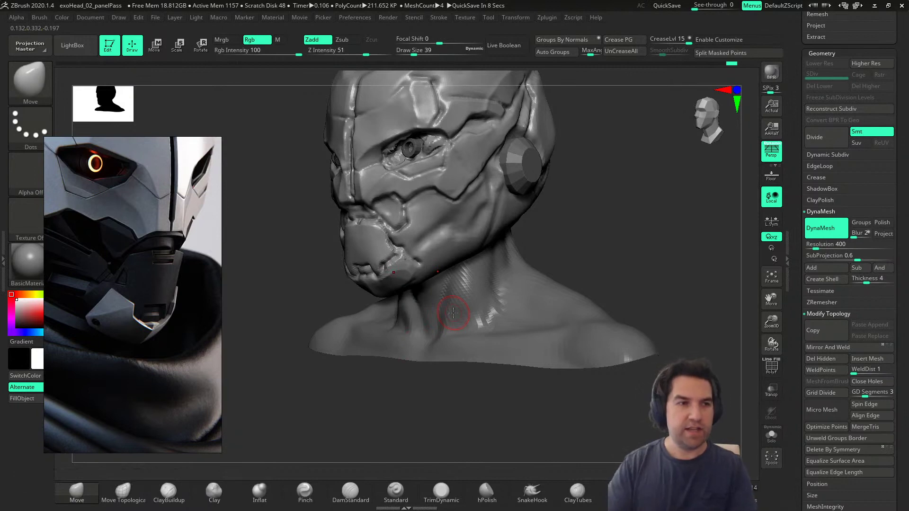
pyautogui.keyDown('alt'); pyautogui.moveTo(556, 287); pyautogui.dragTo(228, 266, button='right'); pyautogui.keyUp('alt')
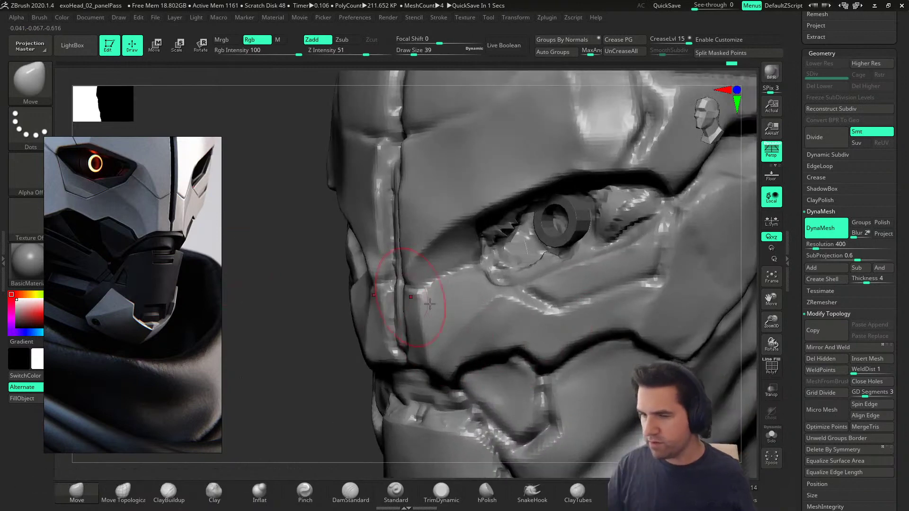
pyautogui.moveTo(503, 316); pyautogui.dragTo(501, 360, button='right')
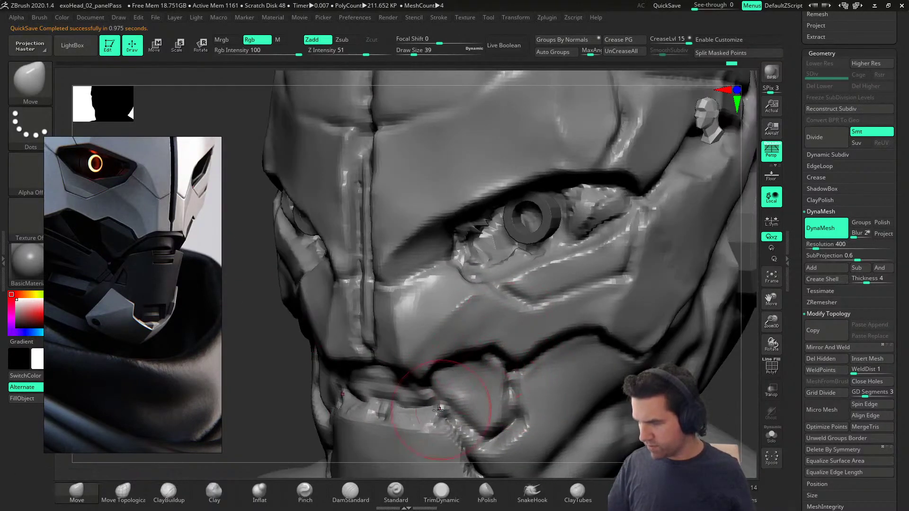
pyautogui.moveTo(271, 331); pyautogui.dragTo(446, 371, button='right')
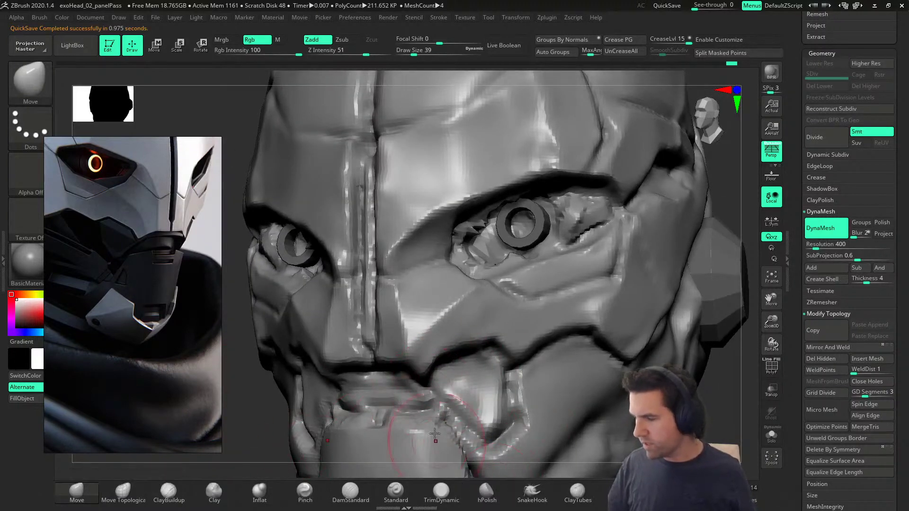
pyautogui.press('shift')
pyautogui.click(350, 498)
pyautogui.press('s')
pyautogui.moveTo(389, 438); pyautogui.dragTo(383, 438)
pyautogui.moveTo(397, 283)
pyautogui.keyDown('alt'); pyautogui.mouseDown()
pyautogui.moveTo(403, 355)
pyautogui.moveTo(406, 325)
pyautogui.moveTo(428, 282)
pyautogui.mouseUp(); pyautogui.keyUp('alt')
# Step: Polish the facets beside the nose ridge and on the inner cheek with the hPolish brush, reduced to size 16
pyautogui.click(486, 495)
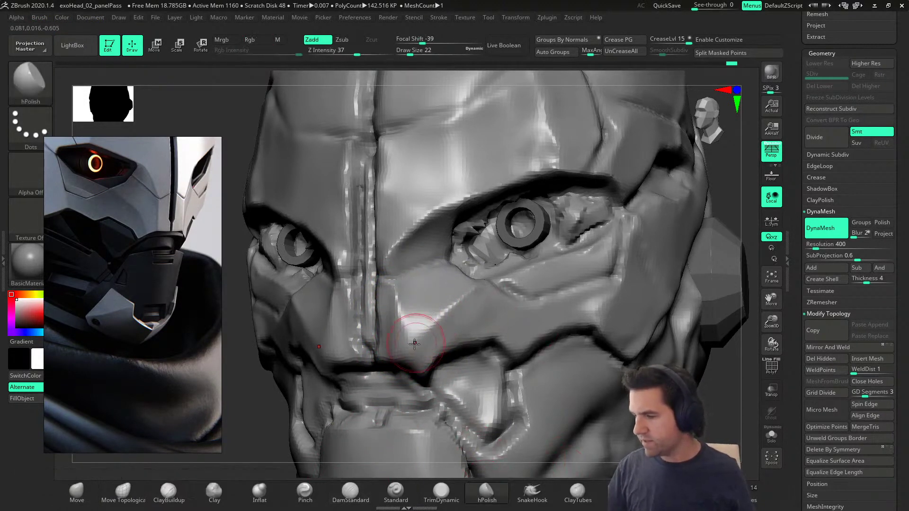
pyautogui.press('[')
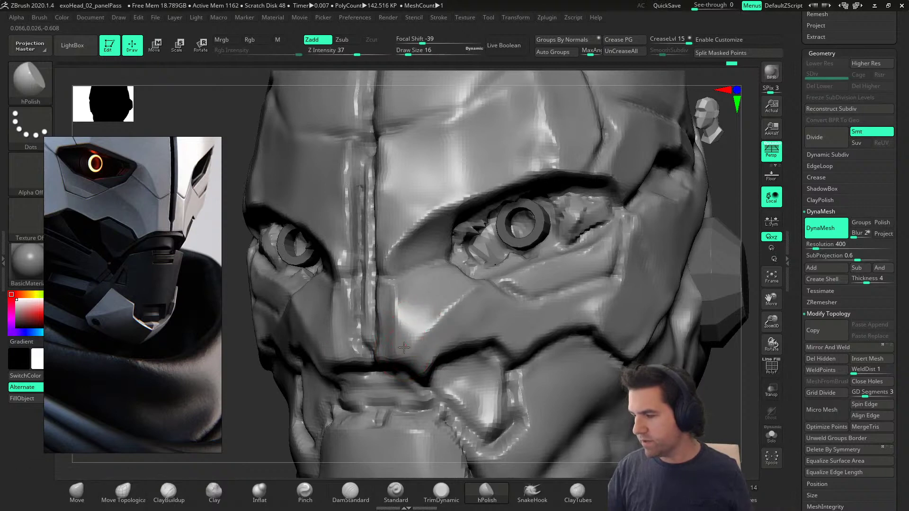
pyautogui.moveTo(413, 318); pyautogui.dragTo(420, 293)
pyautogui.moveTo(421, 293); pyautogui.dragTo(437, 287, button='right')
pyautogui.moveTo(416, 315); pyautogui.dragTo(422, 291)
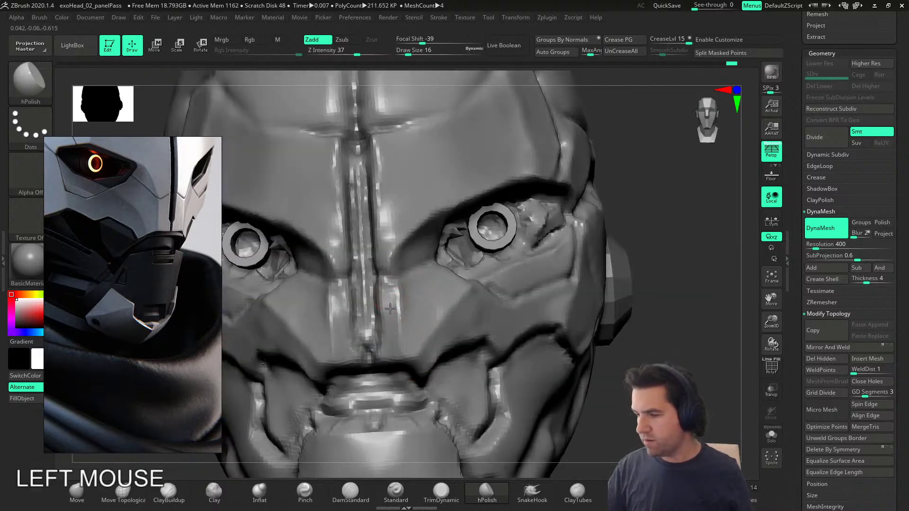
pyautogui.moveTo(435, 353); pyautogui.dragTo(444, 335)
# Step: Duplicate the PM3D_Sphere3D1 helmet subtool
pyautogui.keyDown('alt'); pyautogui.moveTo(473, 326); pyautogui.dragTo(492, 284, button='right'); pyautogui.keyUp('alt')
pyautogui.keyDown('alt'); pyautogui.moveTo(525, 351); pyautogui.dragTo(559, 313, button='right'); pyautogui.keyUp('alt')
pyautogui.moveTo(629, 332)
pyautogui.mouseDown(button='right')
pyautogui.moveTo(559, 322)
pyautogui.moveTo(389, 330)
pyautogui.mouseUp(button='right')
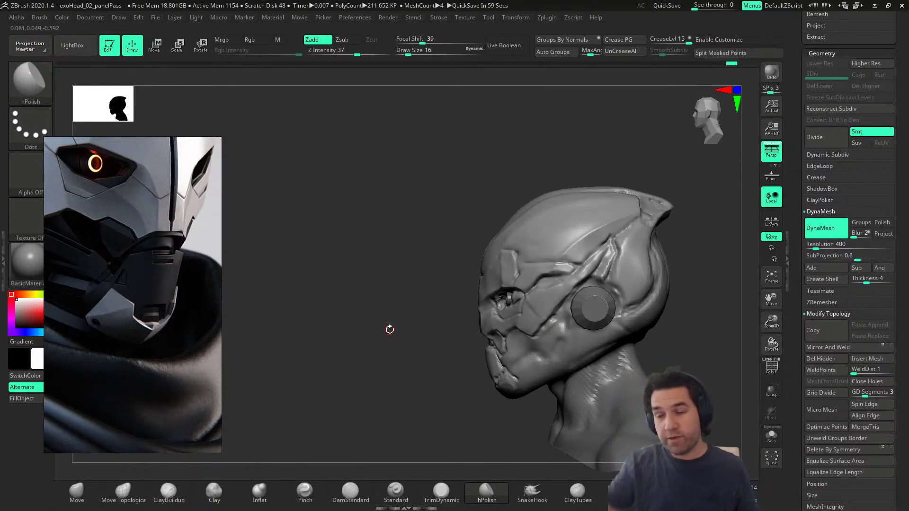
pyautogui.moveTo(662, 323); pyautogui.dragTo(651, 335, button='right')
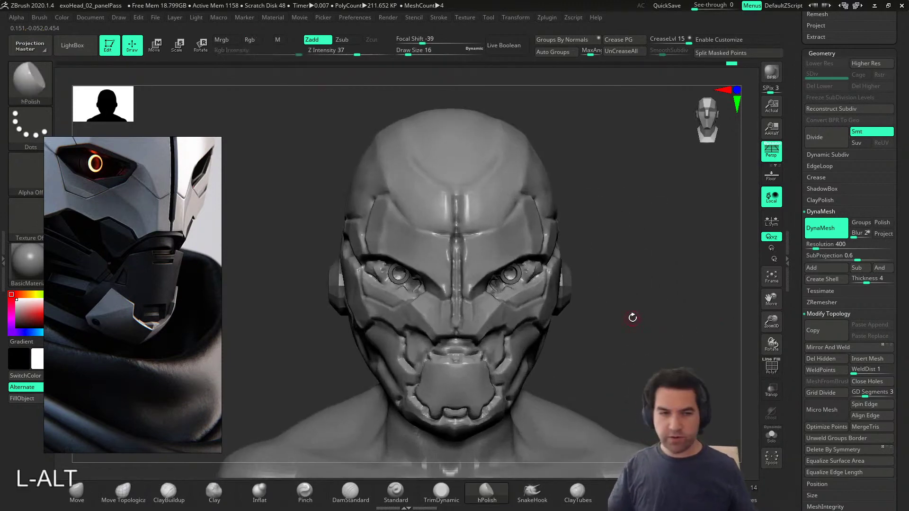
pyautogui.moveTo(794, 258); pyautogui.dragTo(794, 395)
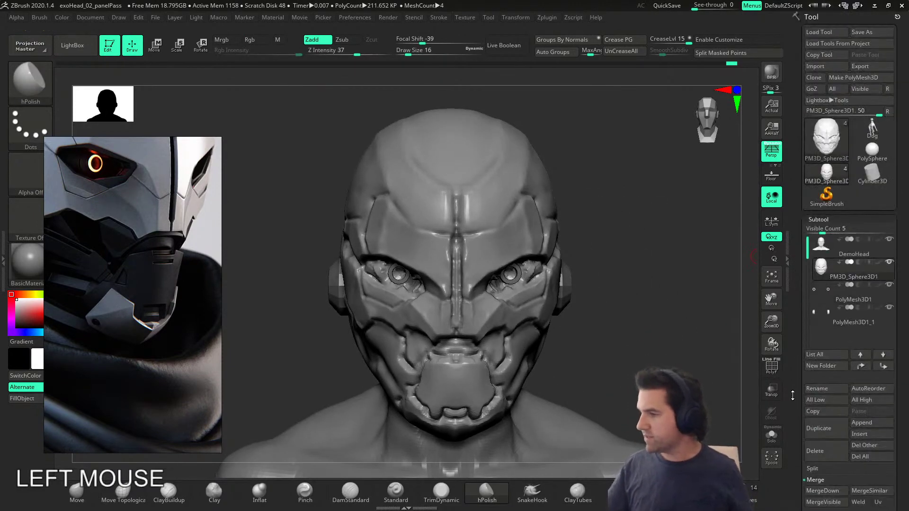
pyautogui.click(828, 433)
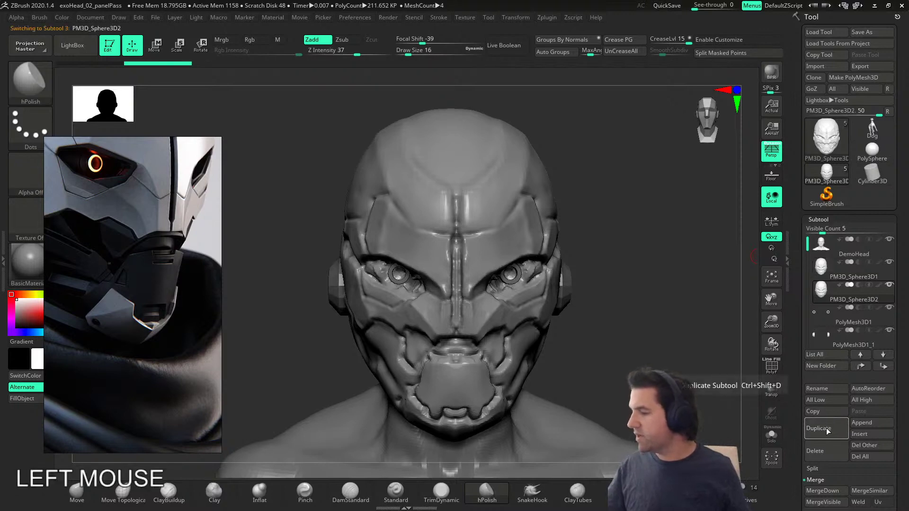
pyautogui.moveTo(689, 372); pyautogui.dragTo(515, 306, button='right')
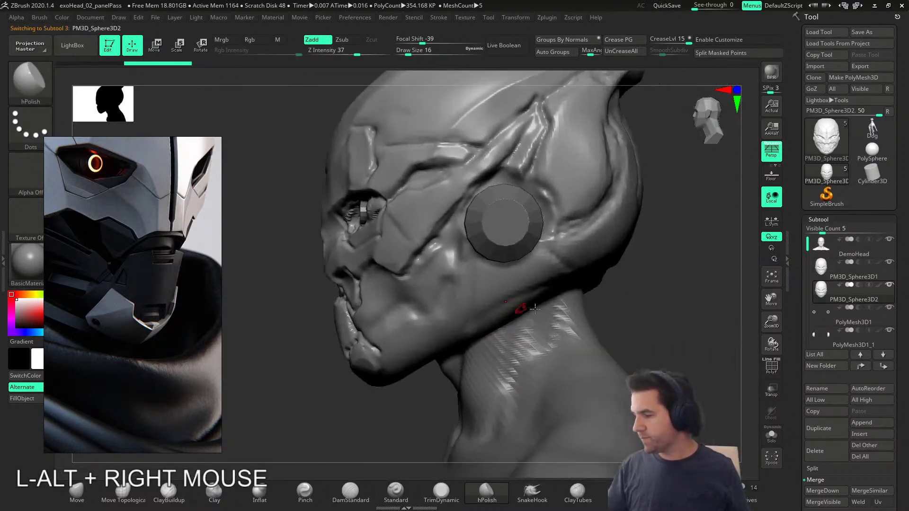
# Step: Isolate the duplicated helmet and build up the ear recess with the ClayBuildup brush at size 27, smoothing the filled area
pyautogui.click(771, 434)
pyautogui.moveTo(615, 369); pyautogui.dragTo(516, 365, button='right')
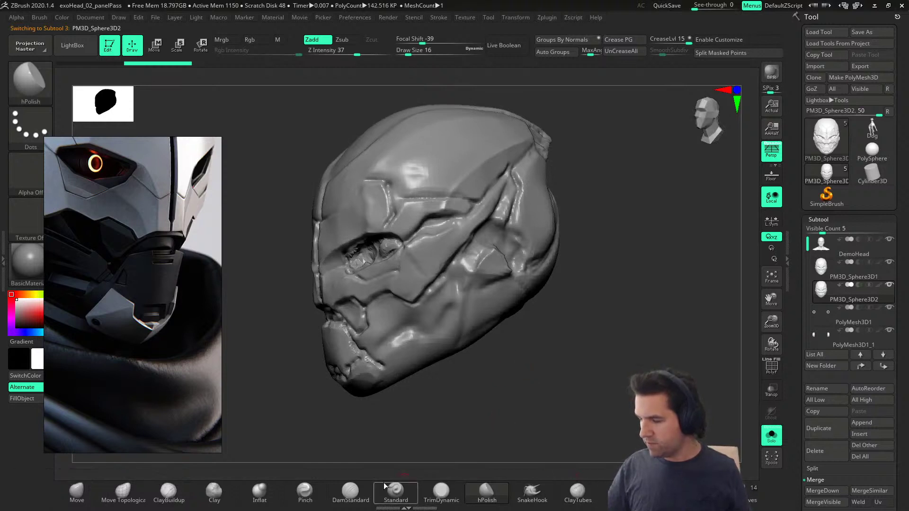
pyautogui.click(169, 493)
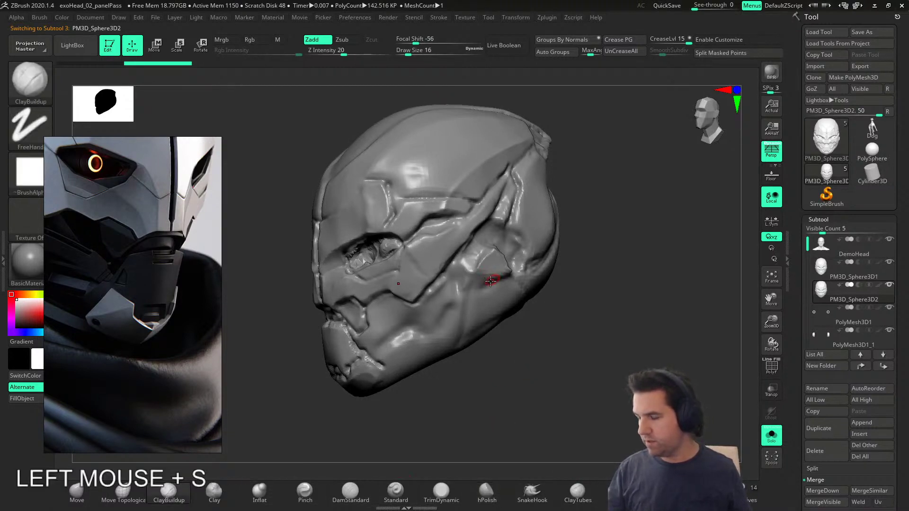
pyautogui.press('s')
pyautogui.moveTo(493, 279); pyautogui.dragTo(500, 279)
pyautogui.moveTo(523, 274); pyautogui.dragTo(488, 269, button='right')
pyautogui.moveTo(484, 268)
pyautogui.keyDown('alt'); pyautogui.mouseDown()
pyautogui.moveTo(499, 256)
pyautogui.moveTo(507, 266)
pyautogui.moveTo(496, 259)
pyautogui.mouseUp(); pyautogui.keyUp('alt')
pyautogui.hotkey('ctrl', 'z')
pyautogui.moveTo(478, 272)
pyautogui.mouseDown(button='right')
pyautogui.moveTo(474, 265)
pyautogui.moveTo(492, 265)
pyautogui.moveTo(488, 272)
pyautogui.mouseUp(button='right')
pyautogui.keyDown('shift'); pyautogui.moveTo(487, 273); pyautogui.dragTo(497, 273); pyautogui.keyUp('shift')
pyautogui.moveTo(497, 273)
pyautogui.mouseDown(button='right')
pyautogui.moveTo(568, 257)
pyautogui.moveTo(587, 272)
pyautogui.moveTo(644, 281)
pyautogui.moveTo(611, 303)
pyautogui.moveTo(620, 290)
pyautogui.moveTo(597, 300)
pyautogui.moveTo(591, 361)
pyautogui.mouseUp(button='right')
# Step: Show the polygroup wireframe and set MaskLasso as the active masking brush
pyautogui.moveTo(588, 362); pyautogui.dragTo(585, 362)
pyautogui.press('ctrl')
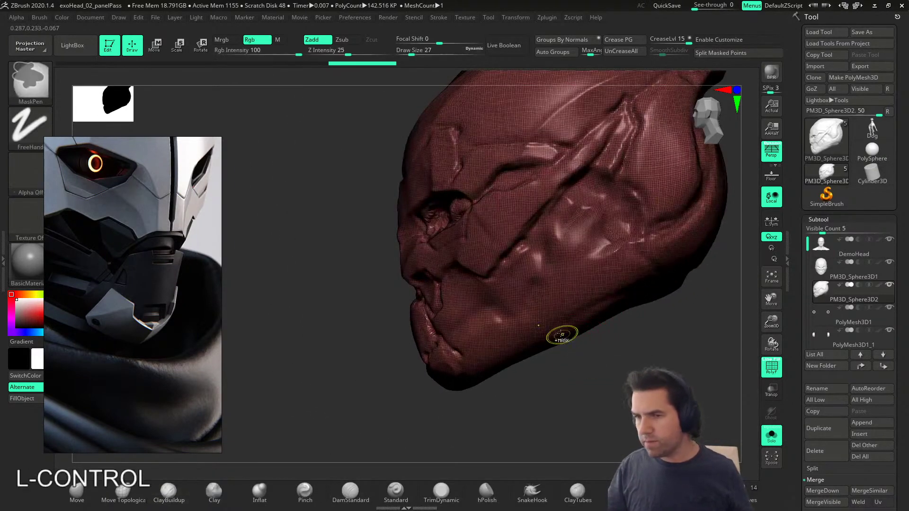
pyautogui.keyDown('ctrl'); pyautogui.click(38, 93); pyautogui.keyUp('ctrl')
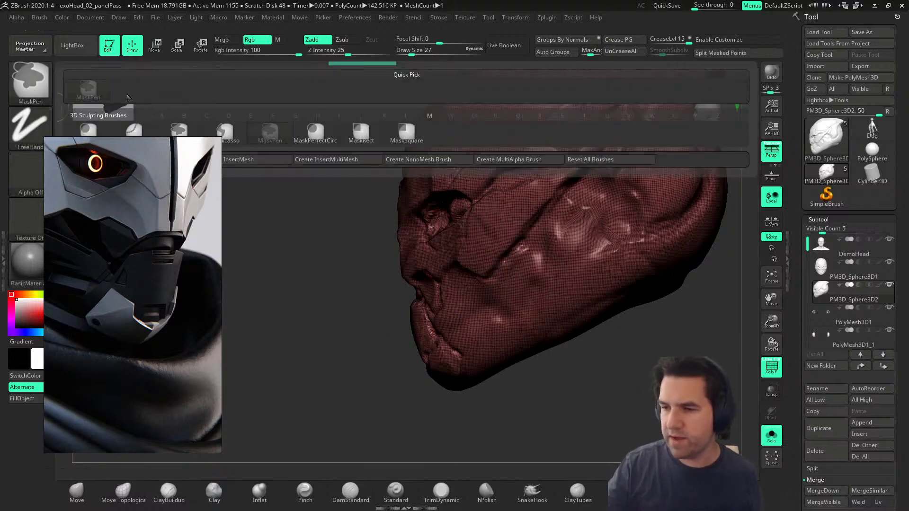
pyautogui.moveTo(133, 314); pyautogui.dragTo(136, 368, button='right')
pyautogui.click(225, 134)
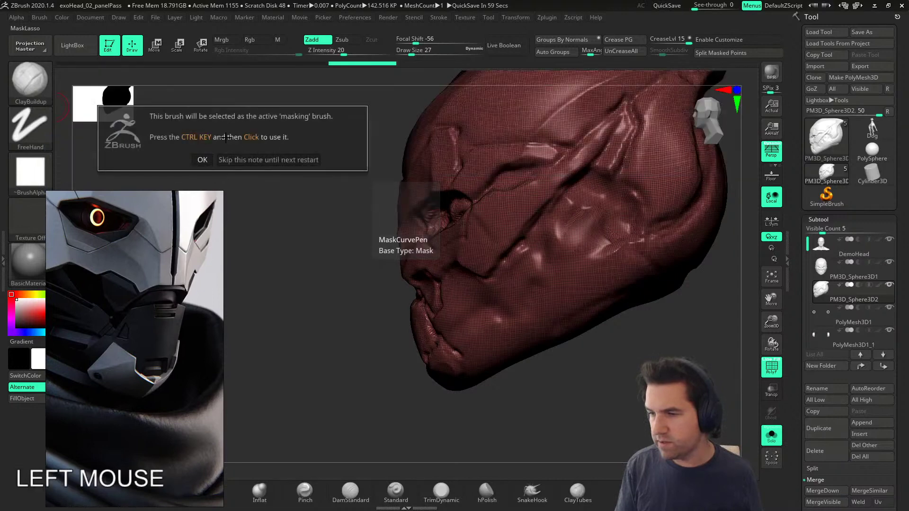
pyautogui.click(225, 160)
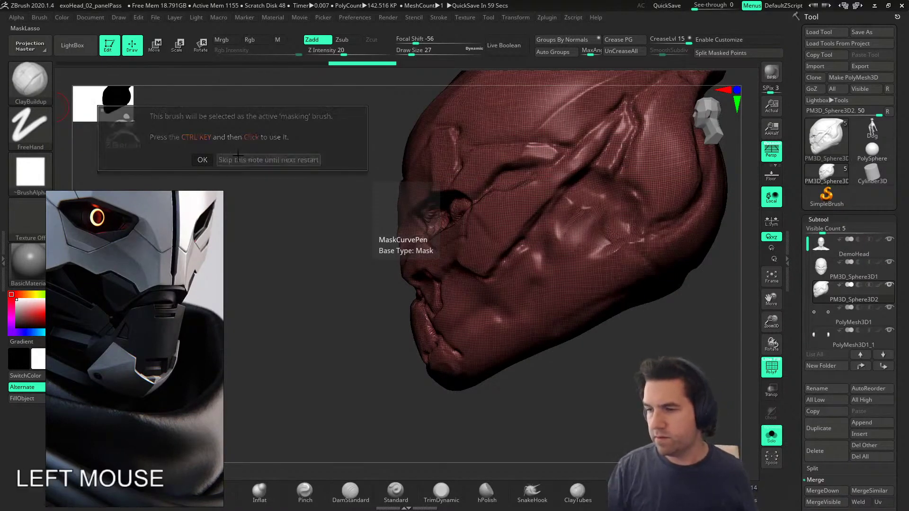
# Step: Lasso-mask the upper helmet from the front, from the crown down to the upper edge of the mouth plate
pyautogui.moveTo(404, 300)
pyautogui.keyDown('alt'); pyautogui.mouseDown(button='right')
pyautogui.moveTo(596, 326)
pyautogui.moveTo(527, 375)
pyautogui.moveTo(566, 355)
pyautogui.mouseUp(button='right'); pyautogui.keyUp('alt')
pyautogui.press('s')
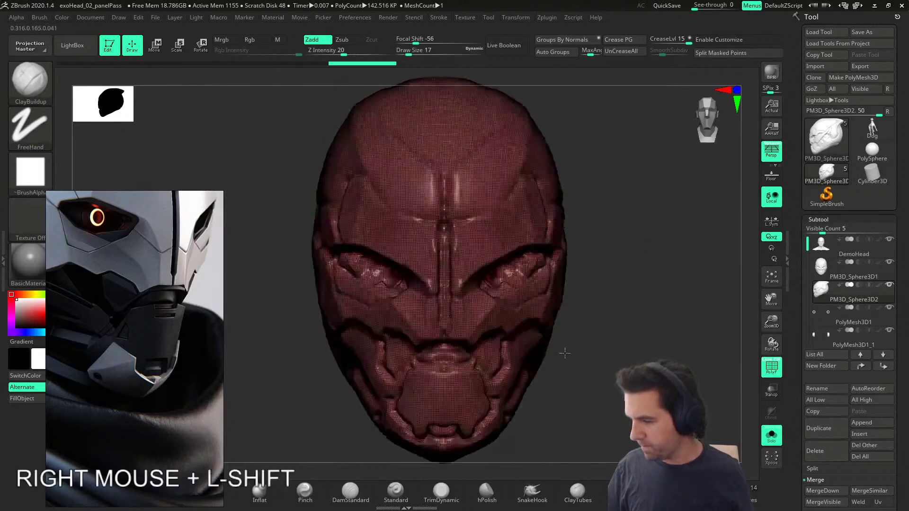
pyautogui.keyDown('ctrl'); pyautogui.moveTo(444, 345); pyautogui.dragTo(450, 344); pyautogui.keyUp('ctrl')
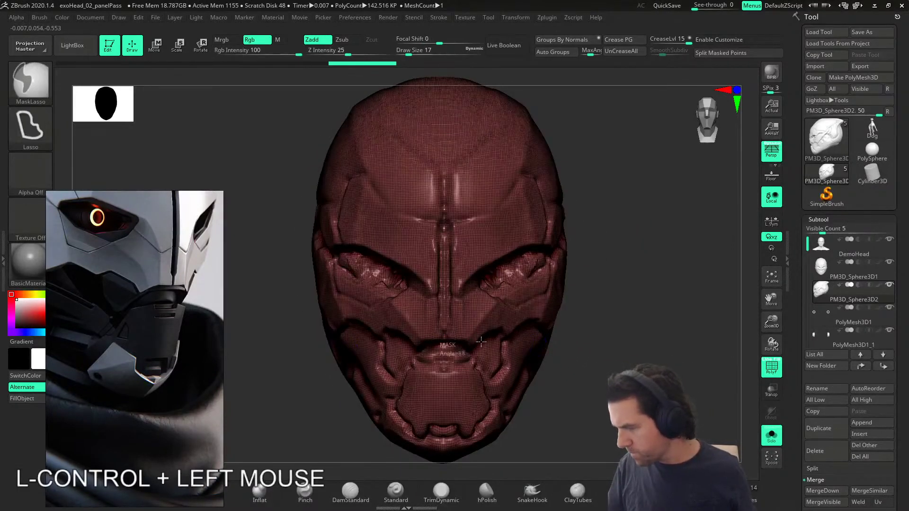
pyautogui.moveTo(557, 341)
pyautogui.keyDown('ctrl'); pyautogui.mouseDown()
pyautogui.moveTo(625, 234)
pyautogui.moveTo(450, 88)
pyautogui.moveTo(423, 89)
pyautogui.moveTo(427, 142)
pyautogui.mouseUp(); pyautogui.keyUp('ctrl')
pyautogui.moveTo(618, 386); pyautogui.dragTo(456, 370, button='right')
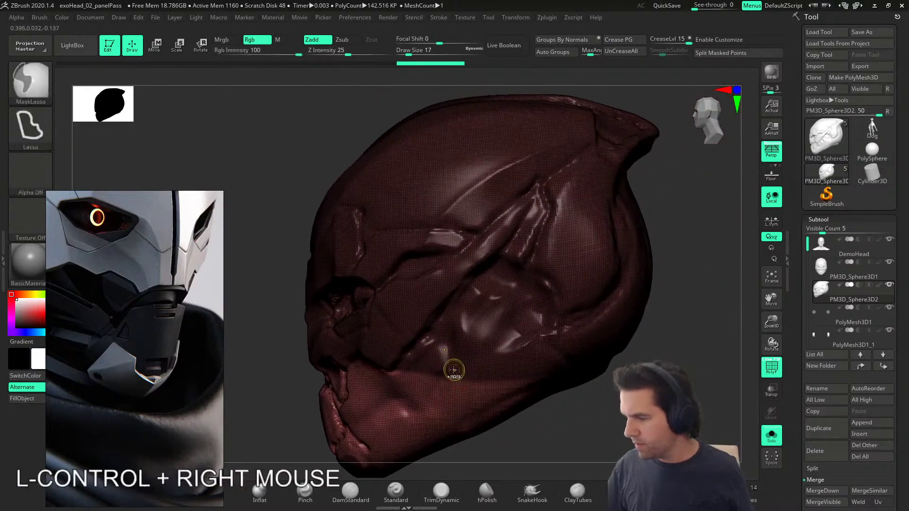
# Step: Clear the mask from the side of the jaw, the ear recess and the rear rim of the helmet
pyautogui.keyDown('ctrl'); pyautogui.keyDown('alt'); pyautogui.moveTo(388, 383); pyautogui.dragTo(421, 335); pyautogui.keyUp('alt'); pyautogui.keyUp('ctrl')
pyautogui.moveTo(486, 267)
pyautogui.keyDown('ctrl'); pyautogui.keyDown('alt'); pyautogui.mouseDown()
pyautogui.moveTo(502, 261)
pyautogui.moveTo(538, 282)
pyautogui.moveTo(556, 310)
pyautogui.moveTo(625, 268)
pyautogui.moveTo(621, 189)
pyautogui.moveTo(691, 213)
pyautogui.moveTo(509, 438)
pyautogui.moveTo(448, 437)
pyautogui.mouseUp(); pyautogui.keyUp('alt'); pyautogui.keyUp('ctrl')
pyautogui.keyDown('alt'); pyautogui.moveTo(647, 322); pyautogui.dragTo(609, 361, button='right'); pyautogui.keyUp('alt')
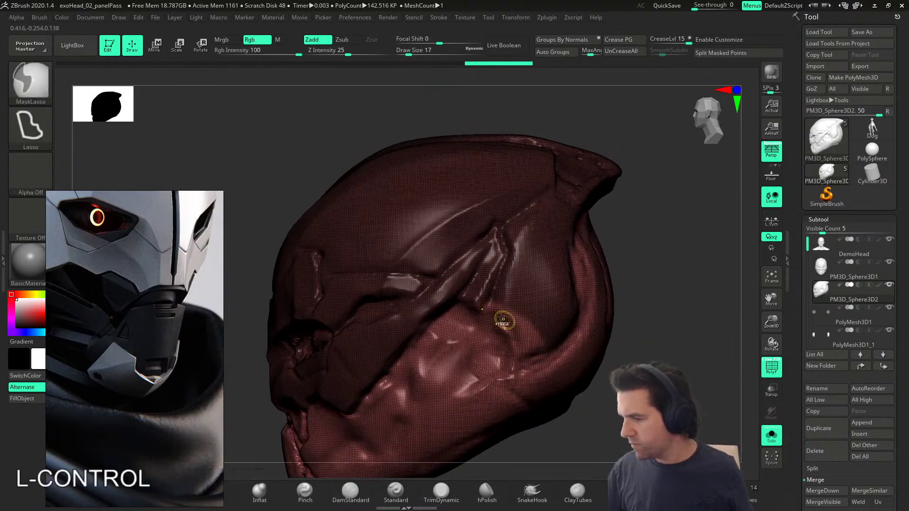
# Step: Mask the lower part of the rear side panel and clear the mask from the lower back rim behind it
pyautogui.press('ctrl')
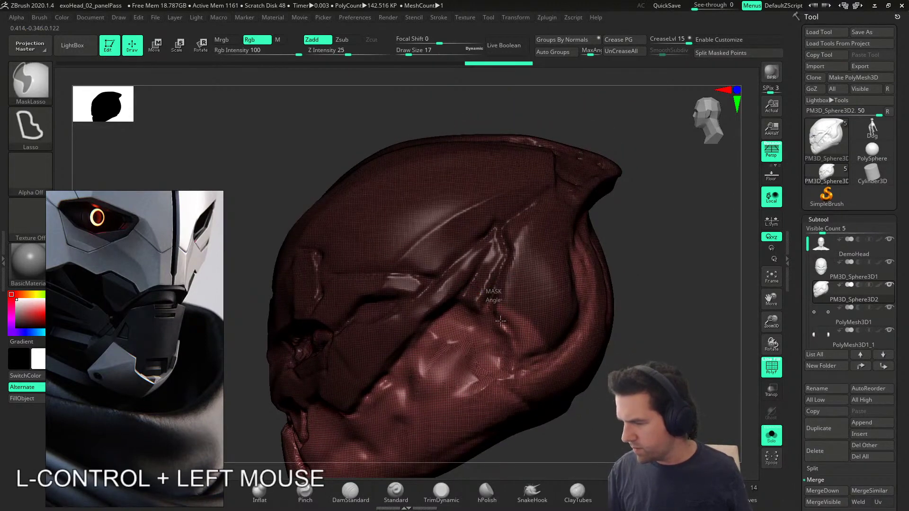
pyautogui.keyDown('ctrl'); pyautogui.moveTo(556, 343); pyautogui.dragTo(563, 317); pyautogui.keyUp('ctrl')
pyautogui.press('ctrl')
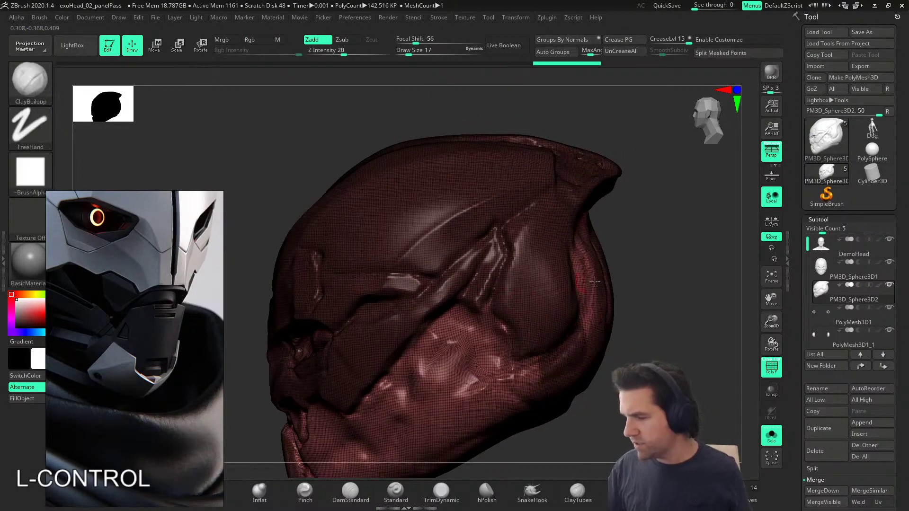
pyautogui.moveTo(549, 362)
pyautogui.mouseDown(button='right')
pyautogui.moveTo(617, 337)
pyautogui.moveTo(654, 290)
pyautogui.moveTo(533, 318)
pyautogui.mouseUp(button='right')
pyautogui.press('ctrl')
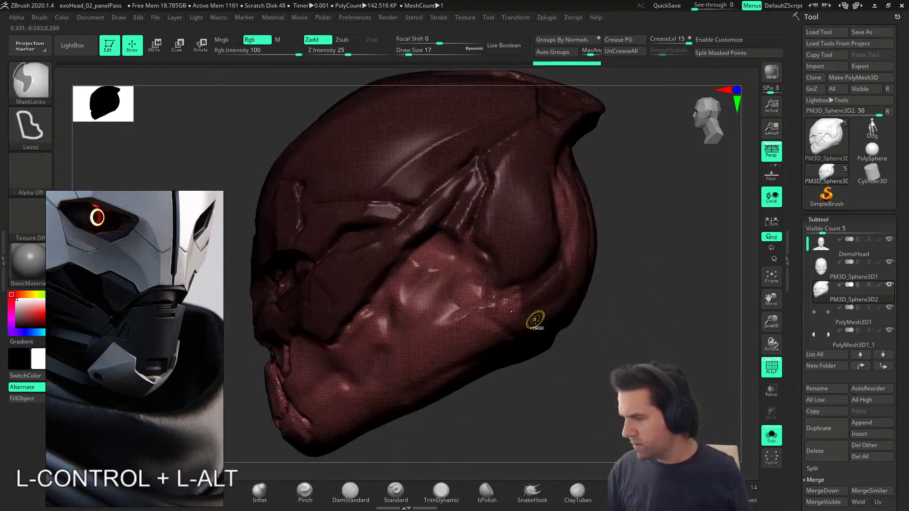
pyautogui.keyDown('ctrl'); pyautogui.keyDown('alt'); pyautogui.moveTo(574, 256); pyautogui.dragTo(544, 340); pyautogui.keyUp('alt'); pyautogui.keyUp('ctrl')
# Step: Turn off perspective and zoom the reference image out to show the full helmet
pyautogui.moveTo(544, 340)
pyautogui.mouseDown(button='right')
pyautogui.moveTo(554, 334)
pyautogui.moveTo(499, 341)
pyautogui.moveTo(641, 314)
pyautogui.moveTo(719, 243)
pyautogui.mouseUp(button='right')
pyautogui.click(771, 152)
pyautogui.keyDown('alt'); pyautogui.moveTo(528, 280); pyautogui.dragTo(614, 288, button='right'); pyautogui.keyUp('alt')
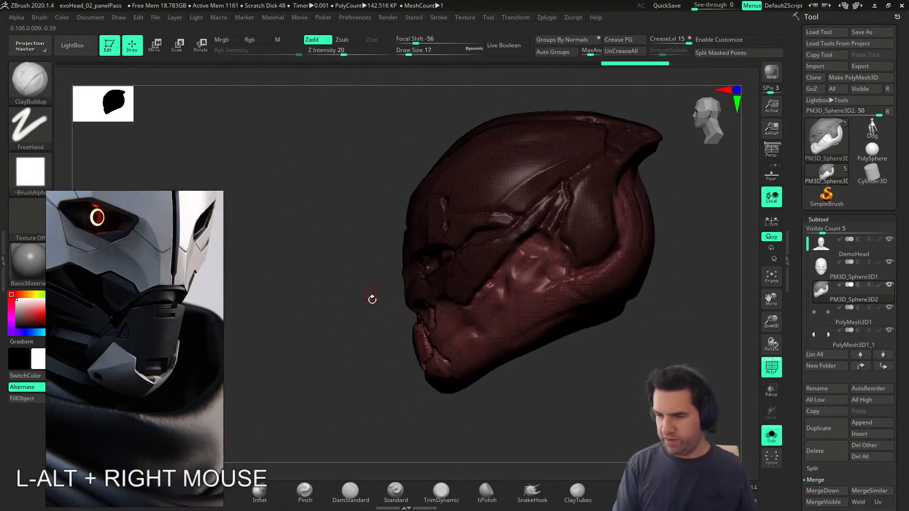
pyautogui.scroll(-3, 172, 303)
pyautogui.moveTo(142, 313); pyautogui.dragTo(170, 370, button='middle')
# Step: Clear the mask from the narrow strut rising above the ear recess with a lasso selection
pyautogui.moveTo(617, 361); pyautogui.dragTo(550, 382, button='right')
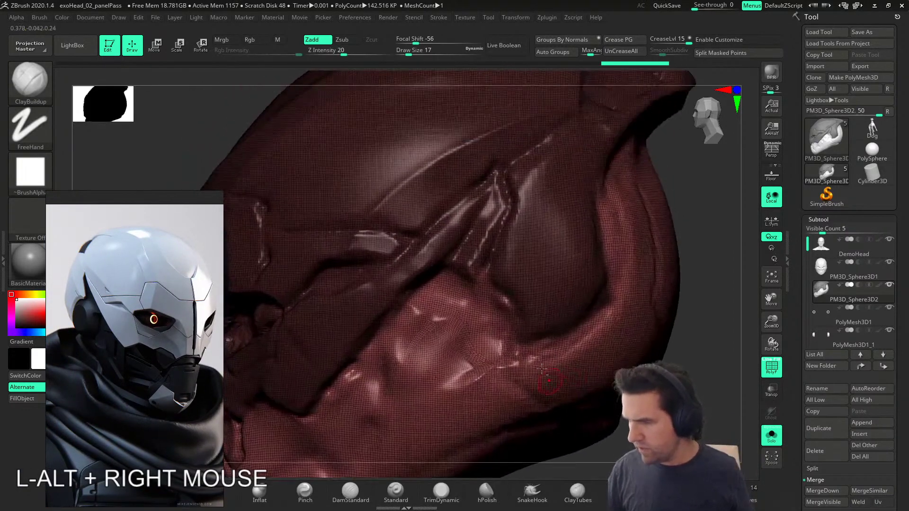
pyautogui.press('ctrl')
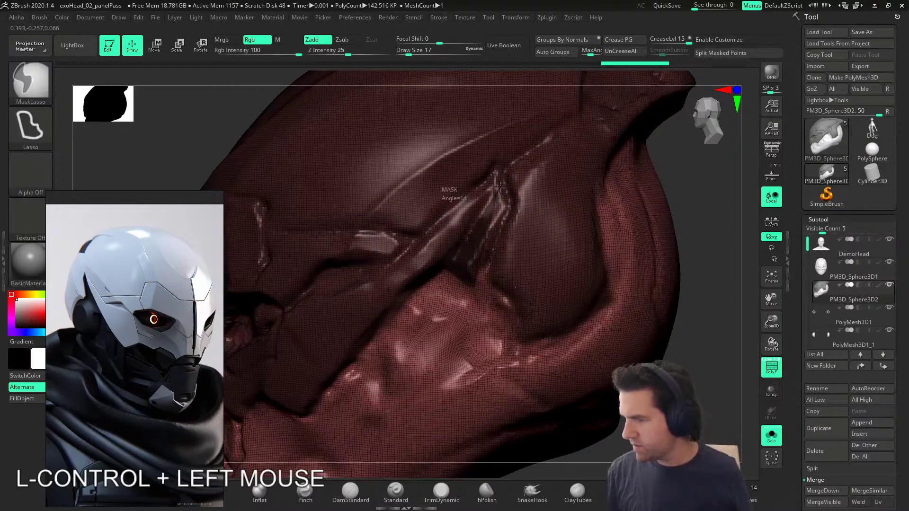
pyautogui.keyDown('ctrl'); pyautogui.moveTo(510, 198); pyautogui.dragTo(494, 258); pyautogui.keyUp('ctrl')
# Step: Clear the mask from the back of the helmet just beneath the rear fin, following the side panel's edge
pyautogui.keyDown('alt'); pyautogui.moveTo(549, 353); pyautogui.dragTo(601, 318, button='right'); pyautogui.keyUp('alt')
pyautogui.keyDown('alt'); pyautogui.moveTo(600, 318); pyautogui.dragTo(525, 346, button='right'); pyautogui.keyUp('alt')
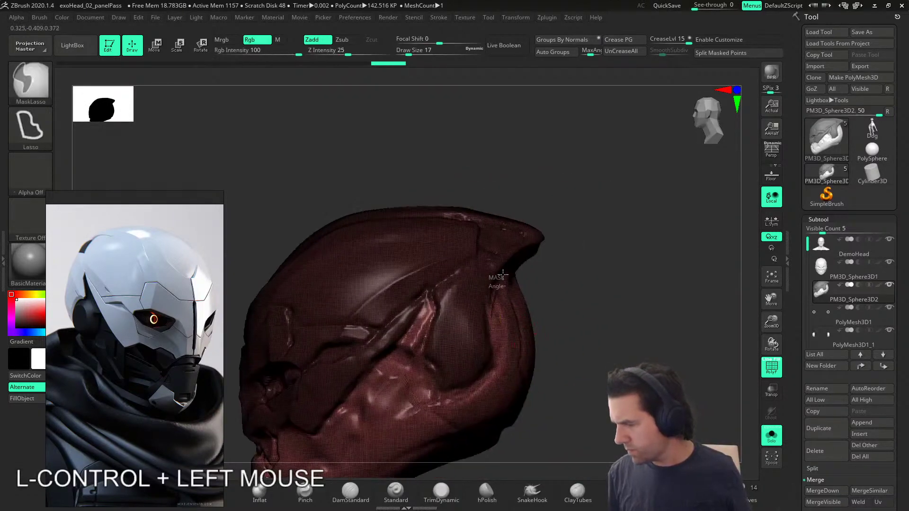
pyautogui.keyDown('ctrl'); pyautogui.keyDown('alt'); pyautogui.moveTo(570, 271); pyautogui.dragTo(568, 274); pyautogui.keyUp('alt'); pyautogui.keyUp('ctrl')
pyautogui.moveTo(576, 359)
pyautogui.mouseDown(button='right')
pyautogui.moveTo(546, 323)
pyautogui.moveTo(506, 303)
pyautogui.mouseUp(button='right')
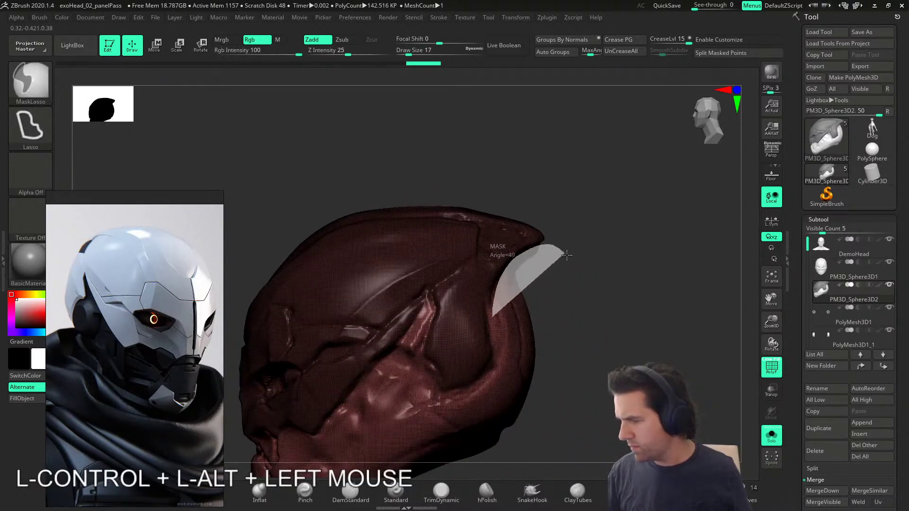
pyautogui.keyDown('ctrl'); pyautogui.keyDown('alt'); pyautogui.moveTo(563, 250); pyautogui.dragTo(563, 251); pyautogui.keyUp('alt'); pyautogui.keyUp('ctrl')
# Step: Unmask the triangular panel inside the rear fin and touch up the mask around its edges with lasso selections
pyautogui.keyDown('alt'); pyautogui.moveTo(564, 357); pyautogui.dragTo(552, 348, button='right'); pyautogui.keyUp('alt')
pyautogui.moveTo(540, 302); pyautogui.dragTo(530, 334, button='right')
pyautogui.moveTo(530, 297); pyautogui.dragTo(504, 300, button='right')
pyautogui.keyDown('alt'); pyautogui.moveTo(466, 253); pyautogui.dragTo(482, 298, button='right'); pyautogui.keyUp('alt')
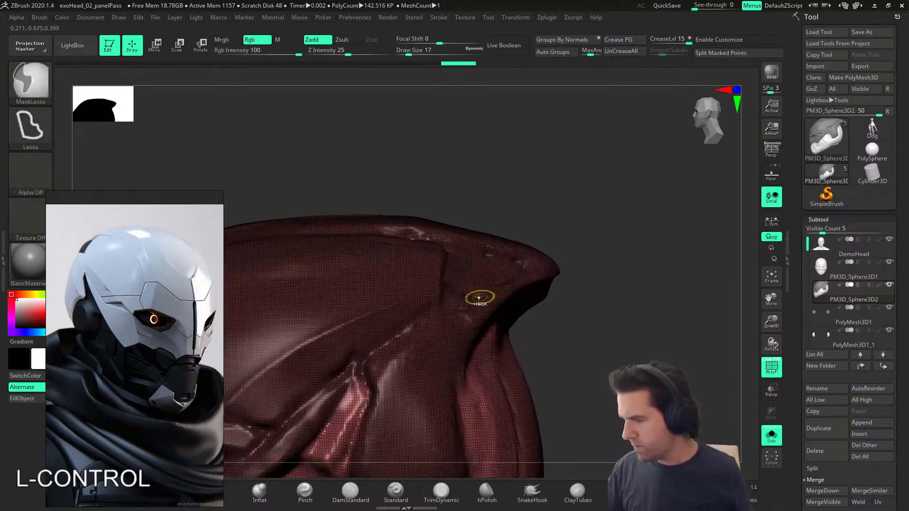
pyautogui.keyDown('ctrl'); pyautogui.keyDown('alt'); pyautogui.moveTo(535, 267); pyautogui.dragTo(441, 245); pyautogui.keyUp('alt'); pyautogui.keyUp('ctrl')
pyautogui.moveTo(513, 316)
pyautogui.mouseDown(button='right')
pyautogui.moveTo(492, 303)
pyautogui.moveTo(462, 348)
pyautogui.moveTo(524, 324)
pyautogui.moveTo(481, 314)
pyautogui.mouseUp(button='right')
pyautogui.moveTo(429, 272)
pyautogui.keyDown('ctrl'); pyautogui.mouseDown()
pyautogui.moveTo(456, 189)
pyautogui.moveTo(274, 256)
pyautogui.mouseUp(); pyautogui.keyUp('ctrl')
pyautogui.moveTo(353, 338)
pyautogui.mouseDown(button='right')
pyautogui.moveTo(497, 314)
pyautogui.moveTo(383, 289)
pyautogui.mouseUp(button='right')
pyautogui.moveTo(391, 289)
pyautogui.keyDown('ctrl'); pyautogui.mouseDown()
pyautogui.moveTo(353, 225)
pyautogui.moveTo(356, 265)
pyautogui.mouseUp(); pyautogui.keyUp('ctrl')
# Step: Refine the mask around the eye openings and clear it from inside both eye sockets
pyautogui.moveTo(455, 317)
pyautogui.keyDown('alt'); pyautogui.mouseDown(button='right')
pyautogui.moveTo(468, 209)
pyautogui.moveTo(474, 274)
pyautogui.moveTo(441, 288)
pyautogui.moveTo(558, 297)
pyautogui.mouseUp(button='right'); pyautogui.keyUp('alt')
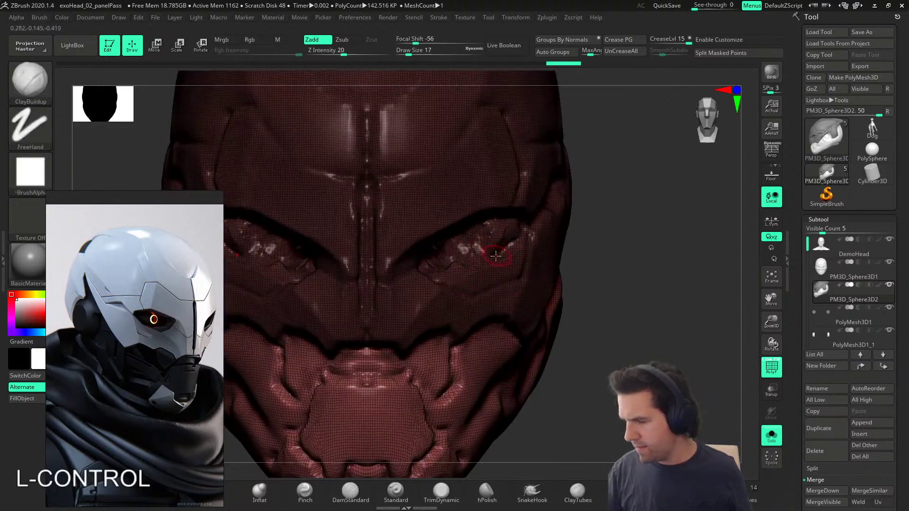
pyautogui.press('ctrl')
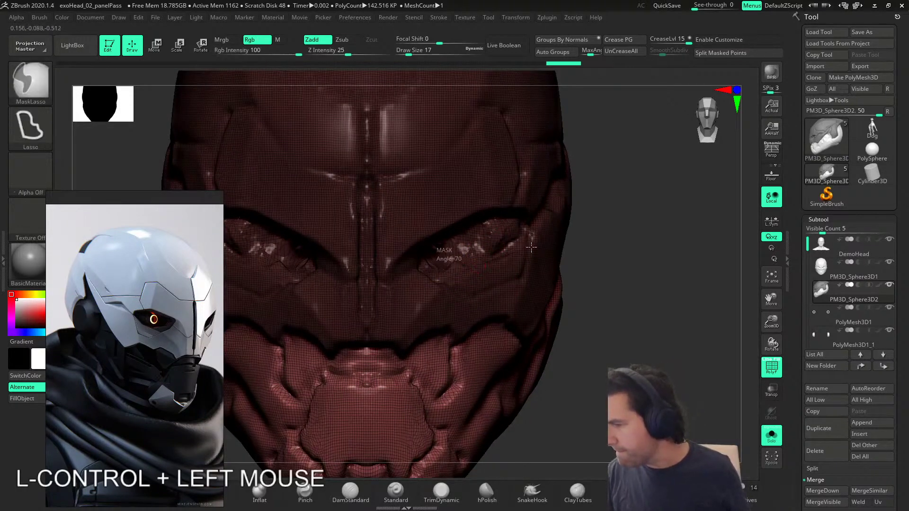
pyautogui.keyDown('ctrl'); pyautogui.moveTo(531, 247); pyautogui.dragTo(507, 253); pyautogui.keyUp('ctrl')
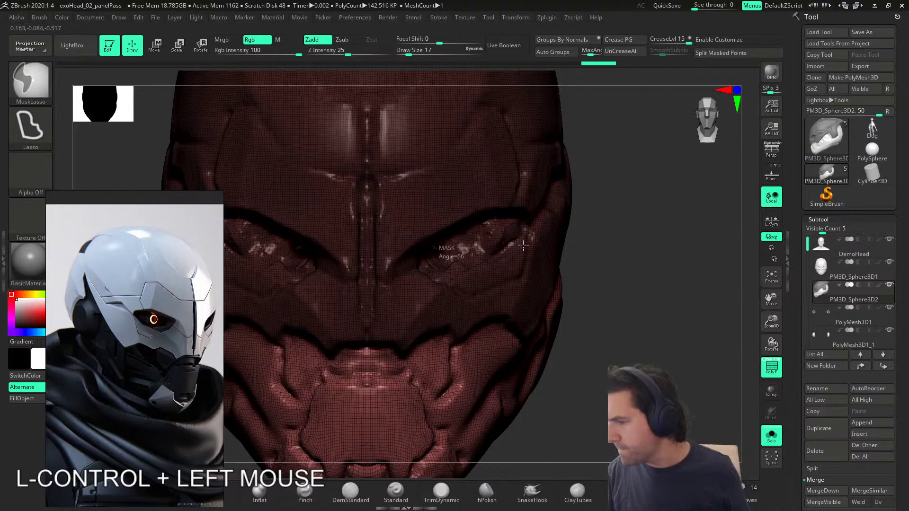
pyautogui.keyDown('ctrl'); pyautogui.moveTo(524, 222); pyautogui.dragTo(508, 211); pyautogui.keyUp('ctrl')
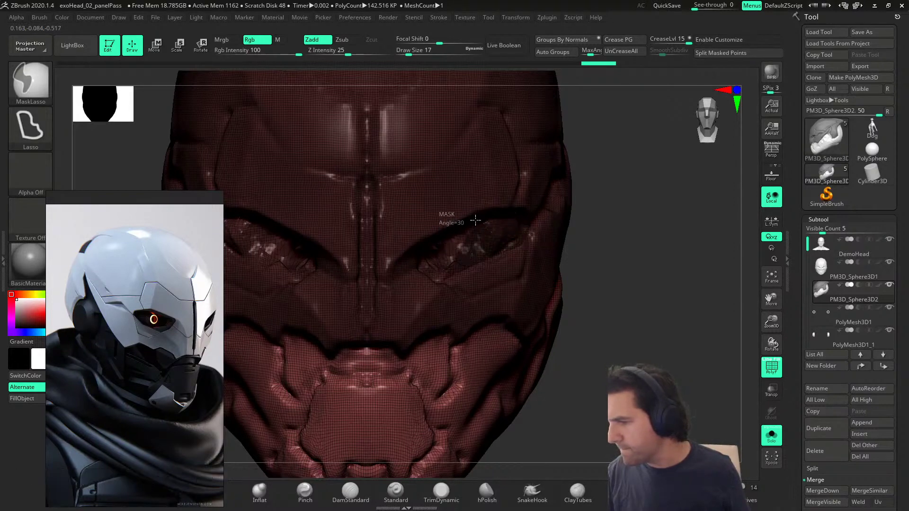
pyautogui.keyDown('ctrl'); pyautogui.keyDown('alt'); pyautogui.moveTo(439, 285); pyautogui.dragTo(509, 266); pyautogui.keyUp('alt'); pyautogui.keyUp('ctrl')
pyautogui.moveTo(611, 317)
pyautogui.mouseDown(button='right')
pyautogui.moveTo(545, 314)
pyautogui.moveTo(611, 314)
pyautogui.moveTo(595, 314)
pyautogui.mouseUp(button='right')
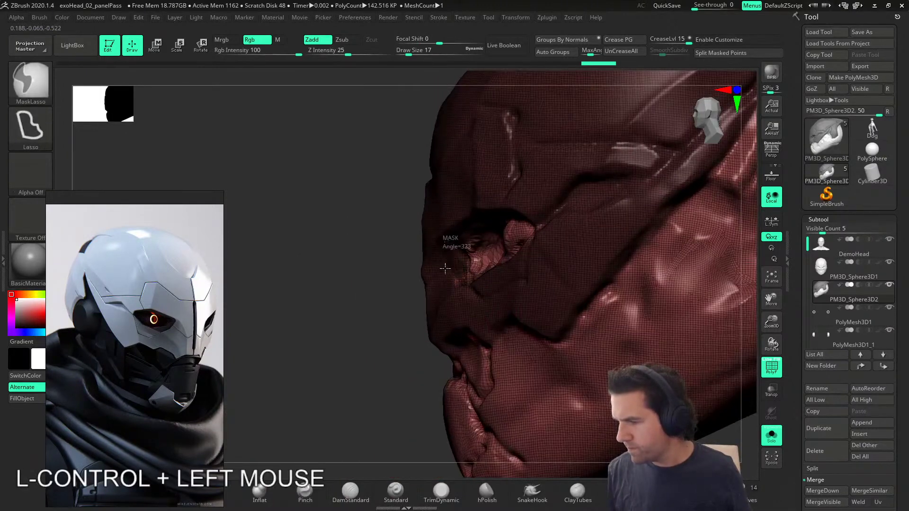
pyautogui.moveTo(463, 317)
pyautogui.keyDown('alt'); pyautogui.mouseDown(button='right')
pyautogui.moveTo(574, 317)
pyautogui.moveTo(573, 329)
pyautogui.moveTo(568, 283)
pyautogui.mouseUp(button='right'); pyautogui.keyUp('alt')
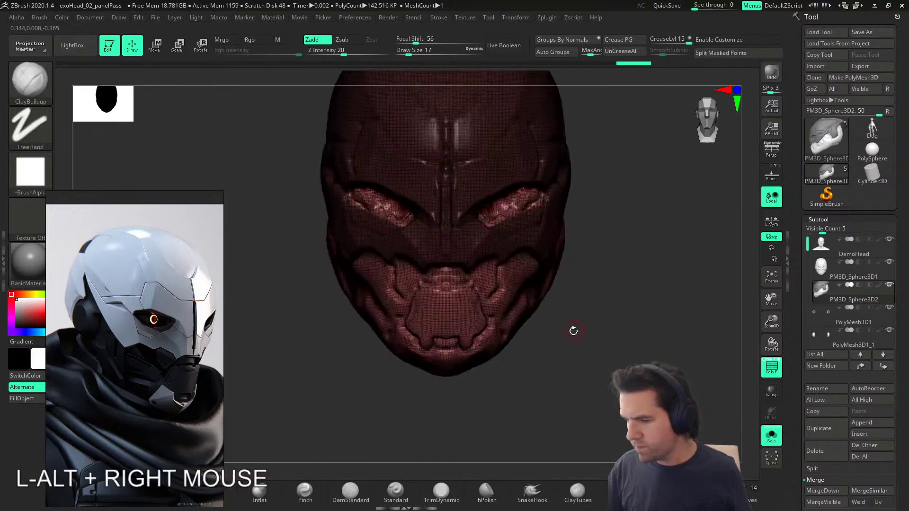
# Step: Turn the masked upper helmet into its own polygroup, separate from the jaw and eye sockets
pyautogui.keyDown('alt'); pyautogui.moveTo(578, 327); pyautogui.dragTo(572, 332, button='right'); pyautogui.keyUp('alt')
pyautogui.keyDown('alt'); pyautogui.moveTo(551, 301); pyautogui.dragTo(506, 420, button='right'); pyautogui.keyUp('alt')
pyautogui.moveTo(613, 365); pyautogui.dragTo(511, 374, button='right')
pyautogui.moveTo(592, 341)
pyautogui.keyDown('alt'); pyautogui.mouseDown(button='right')
pyautogui.moveTo(554, 370)
pyautogui.moveTo(577, 372)
pyautogui.moveTo(534, 377)
pyautogui.moveTo(513, 367)
pyautogui.moveTo(599, 361)
pyautogui.moveTo(575, 353)
pyautogui.moveTo(558, 371)
pyautogui.moveTo(594, 392)
pyautogui.moveTo(562, 389)
pyautogui.moveTo(618, 383)
pyautogui.moveTo(628, 419)
pyautogui.mouseUp(button='right'); pyautogui.keyUp('alt')
pyautogui.hotkey('ctrl', 'w')
pyautogui.hotkey('ctrl', 'z')
pyautogui.hotkey('ctrl', 'w')
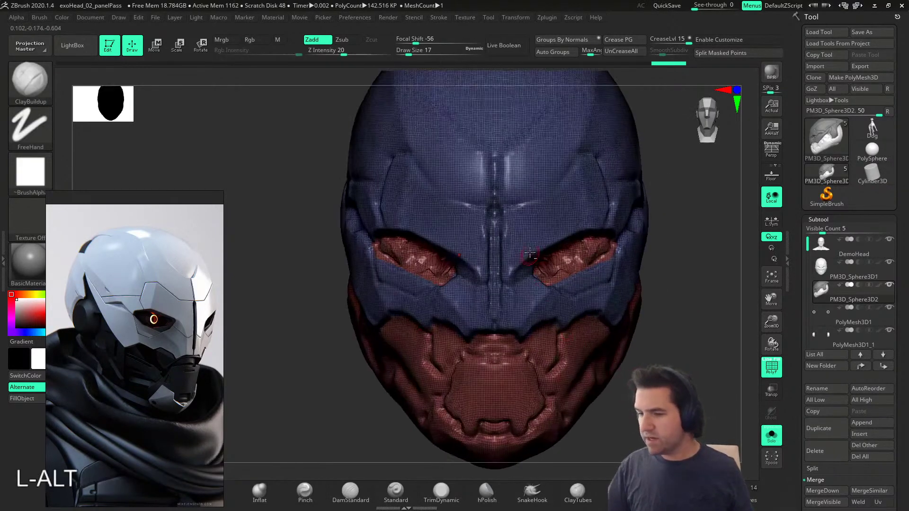
# Step: Hide the PM3D_Sphere3D1 subtool, duplicate the polygrouped PM3D_Sphere3D2 helmet, and show it together with the other subtools
pyautogui.keyDown('alt'); pyautogui.moveTo(568, 289); pyautogui.dragTo(682, 284, button='right'); pyautogui.keyUp('alt')
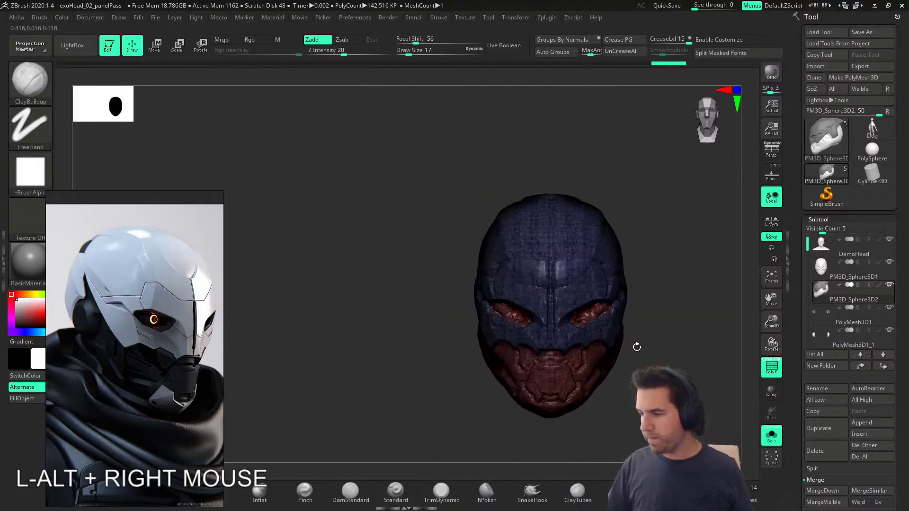
pyautogui.moveTo(682, 327); pyautogui.dragTo(591, 341, button='right')
pyautogui.keyDown('alt'); pyautogui.moveTo(751, 351); pyautogui.dragTo(605, 348, button='right'); pyautogui.keyUp('alt')
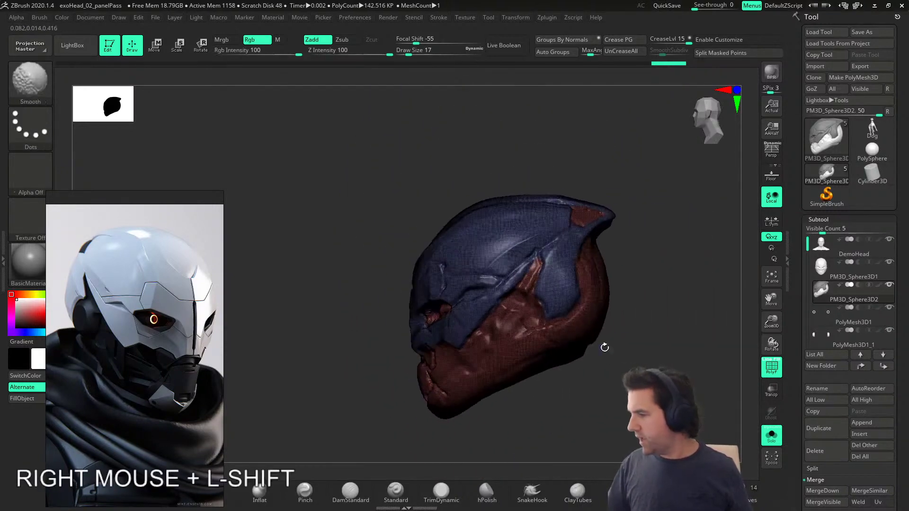
pyautogui.click(889, 263)
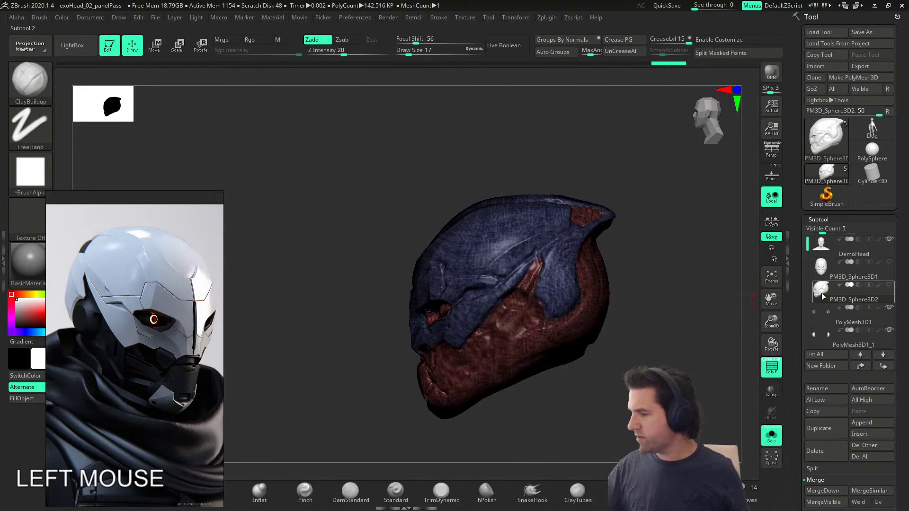
pyautogui.click(832, 416)
pyautogui.click(829, 428)
pyautogui.moveTo(875, 333)
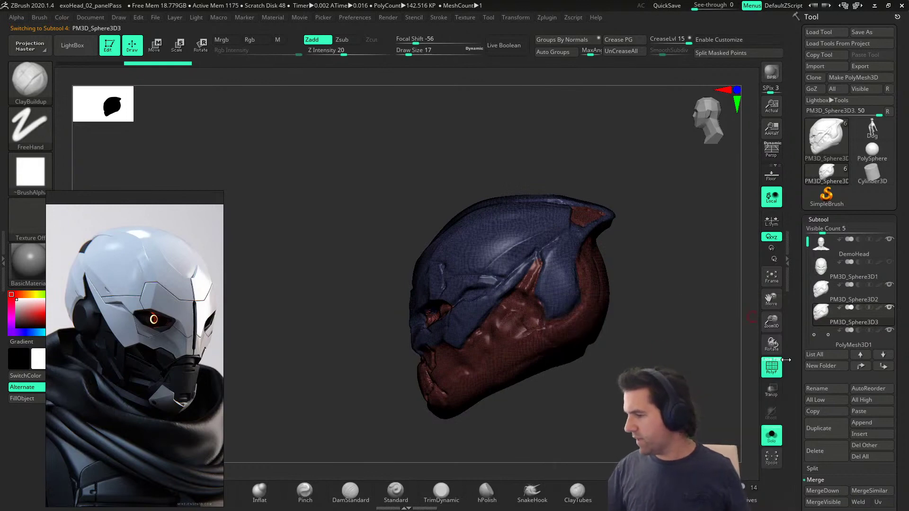
pyautogui.click(773, 441)
pyautogui.moveTo(586, 369); pyautogui.dragTo(627, 351, button='right')
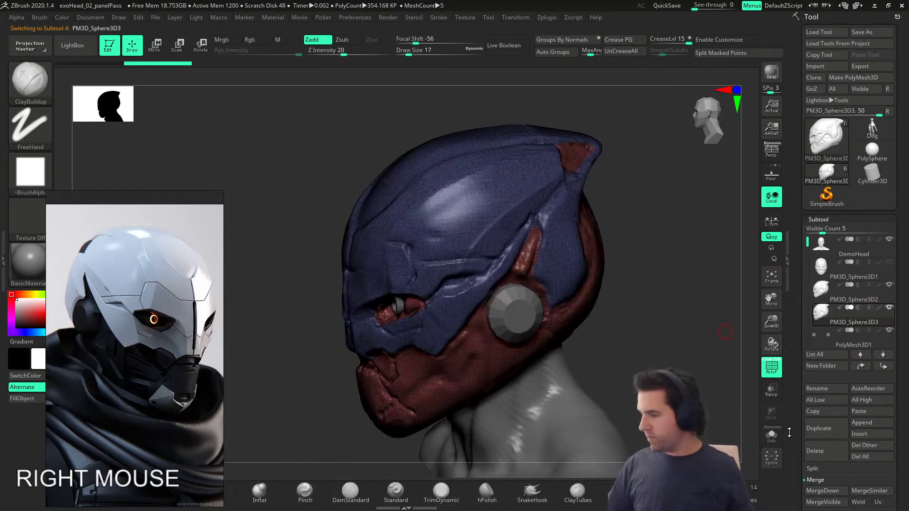
# Step: Solo the new duplicate, keep only the blue upper helmet polygroup visible, and delete the hidden jaw and eye socket geometry
pyautogui.click(772, 435)
pyautogui.hotkey('ctrl', 'shift')
pyautogui.keyDown('ctrl'); pyautogui.keyDown('shift'); pyautogui.click(518, 354); pyautogui.keyUp('shift'); pyautogui.keyUp('ctrl')
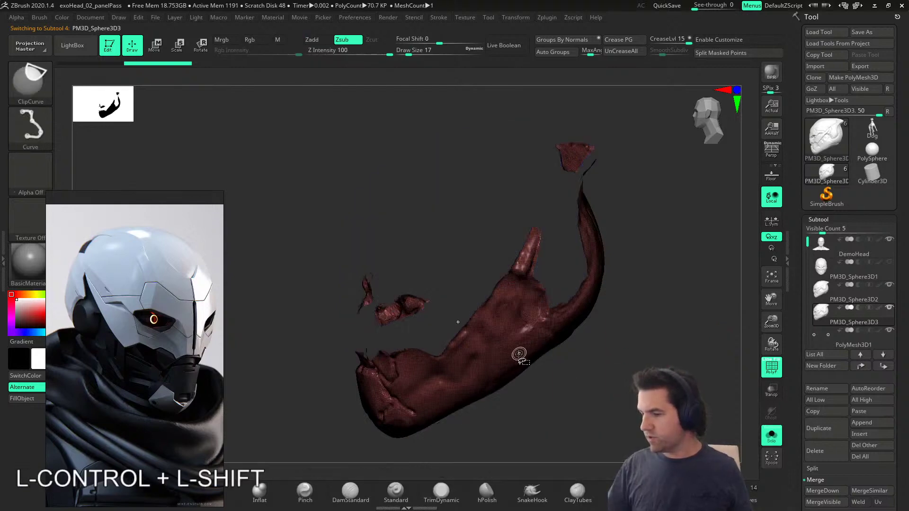
pyautogui.keyDown('ctrl'); pyautogui.keyDown('shift'); pyautogui.click(520, 354); pyautogui.keyUp('shift'); pyautogui.keyUp('ctrl')
pyautogui.moveTo(535, 356); pyautogui.dragTo(581, 344, button='right')
pyautogui.moveTo(793, 418); pyautogui.dragTo(800, 276)
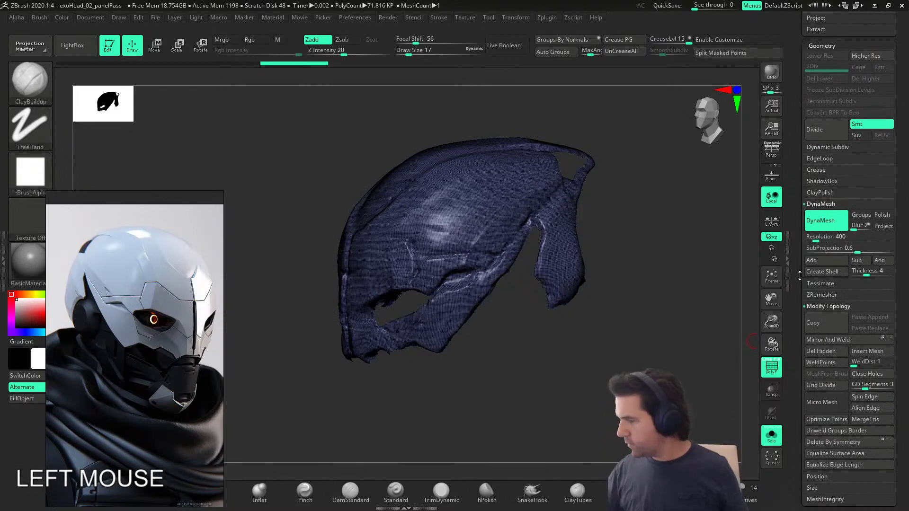
pyautogui.click(823, 351)
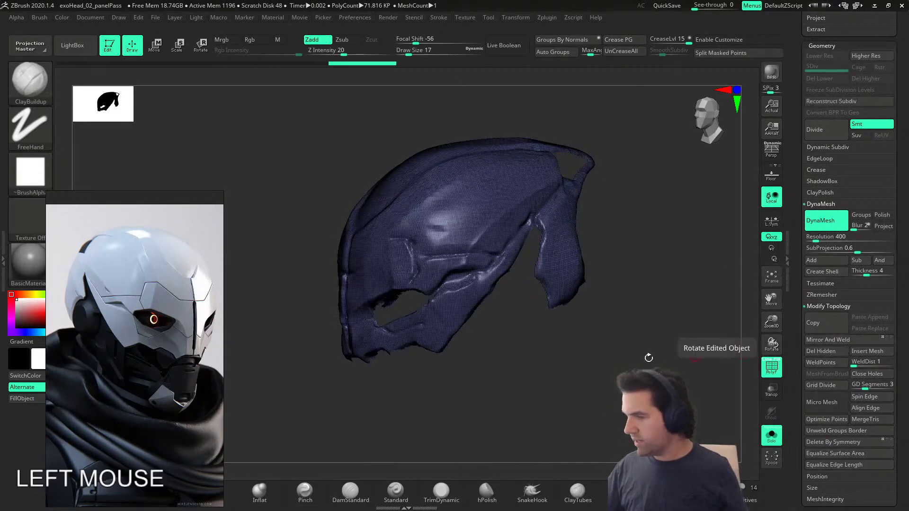
pyautogui.moveTo(611, 362); pyautogui.dragTo(631, 332, button='right')
pyautogui.keyDown('alt'); pyautogui.moveTo(556, 342); pyautogui.dragTo(566, 350, button='right'); pyautogui.keyUp('alt')
pyautogui.moveTo(800, 397); pyautogui.dragTo(801, 436)
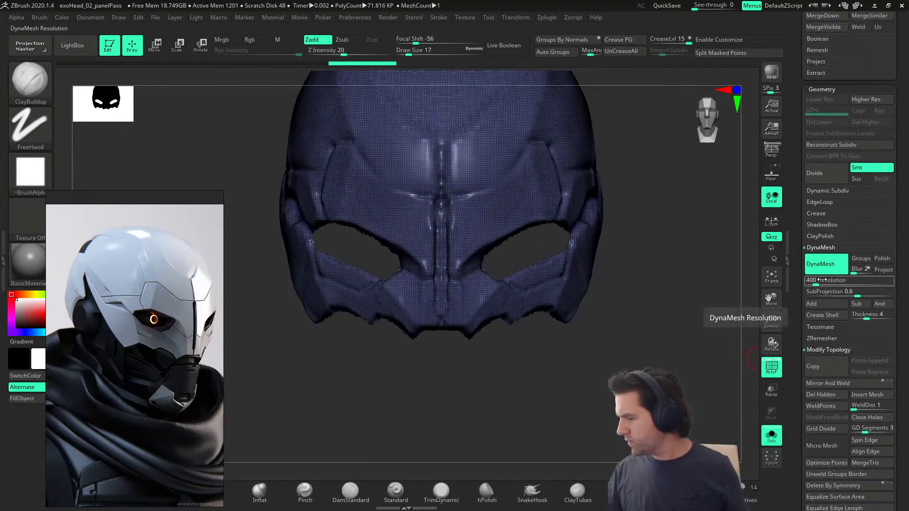
# Step: Undo the deletion and hiding so the red jaw and eye socket geometry is restored
pyautogui.press('ctrl')
pyautogui.moveTo(639, 300)
pyautogui.mouseDown(button='right')
pyautogui.moveTo(598, 294)
pyautogui.moveTo(647, 278)
pyautogui.mouseUp(button='right')
pyautogui.press('ctrl')
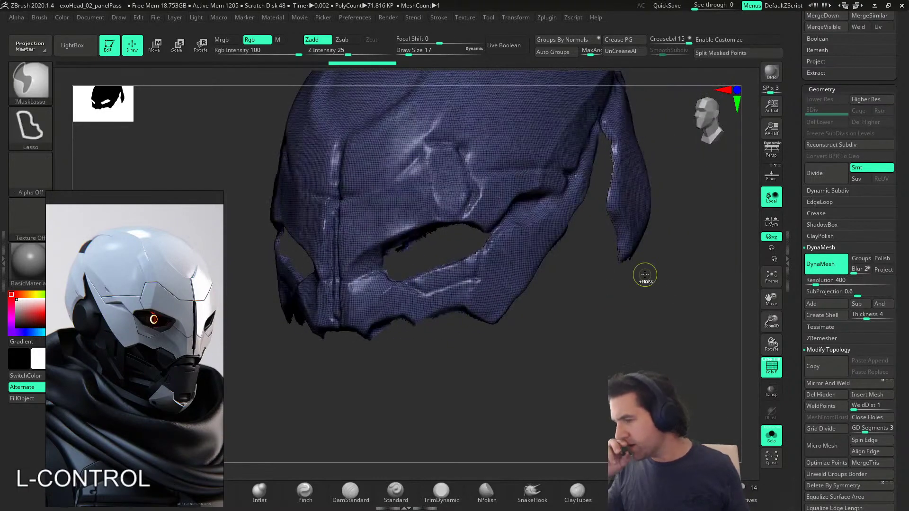
pyautogui.hotkey('ctrl', 'z')
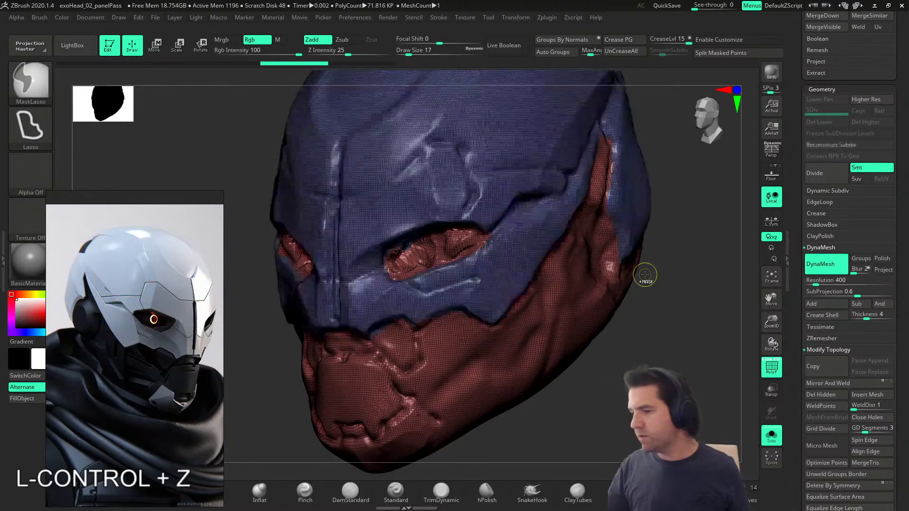
# Step: Raise the DynaMesh resolution to 832 and remesh the whole helmet
pyautogui.click(822, 282)
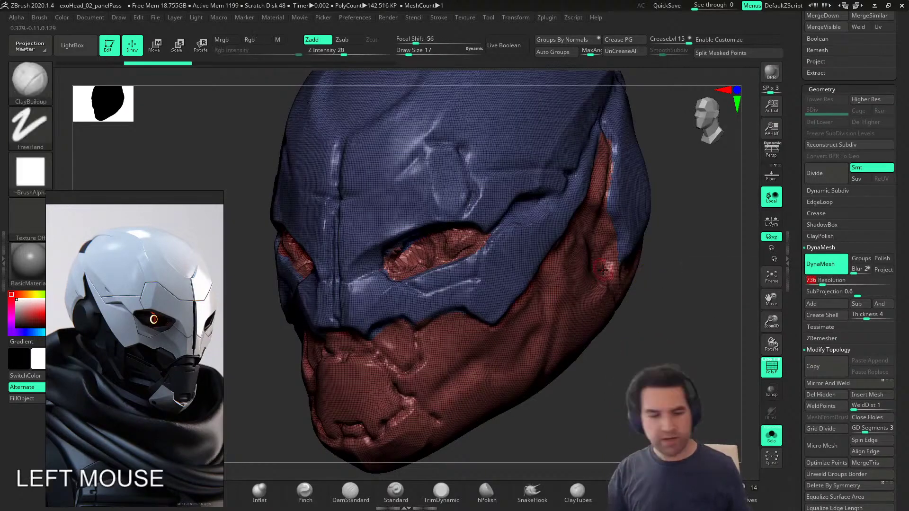
pyautogui.moveTo(823, 281); pyautogui.dragTo(823, 281)
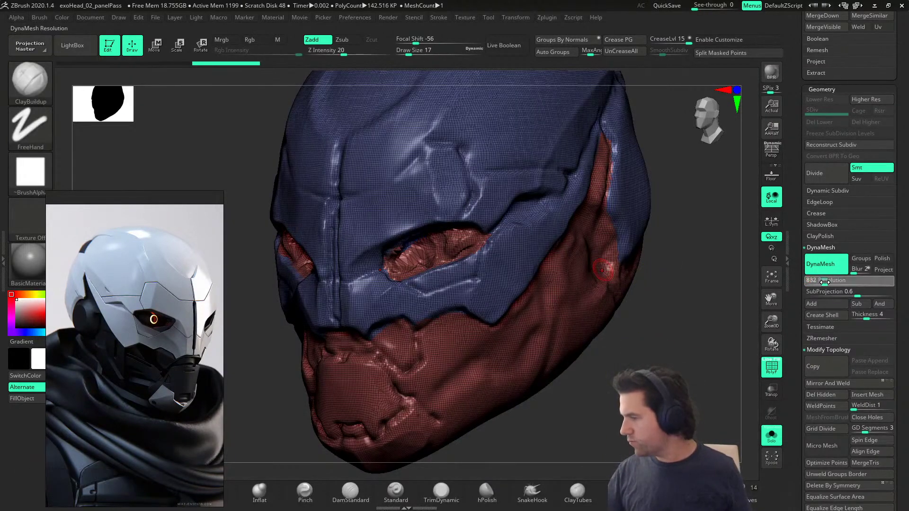
pyautogui.press('ctrl')
pyautogui.keyDown('ctrl'); pyautogui.moveTo(635, 361); pyautogui.dragTo(660, 349); pyautogui.keyUp('ctrl')
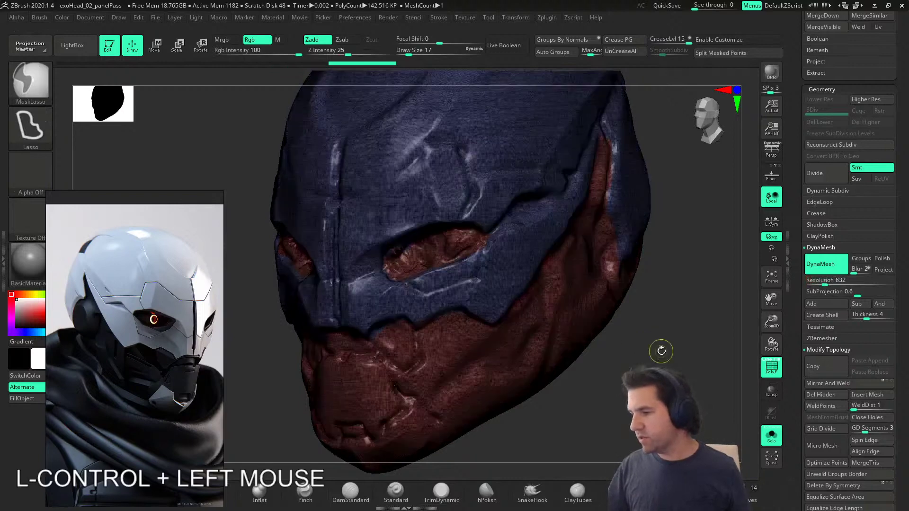
# Step: Keep only the blue upper helmet polygroup visible and delete the hidden jaw and eye socket geometry
pyautogui.moveTo(655, 353); pyautogui.dragTo(620, 359, button='right')
pyautogui.keyDown('ctrl'); pyautogui.keyDown('shift'); pyautogui.click(539, 360); pyautogui.keyUp('shift'); pyautogui.keyUp('ctrl')
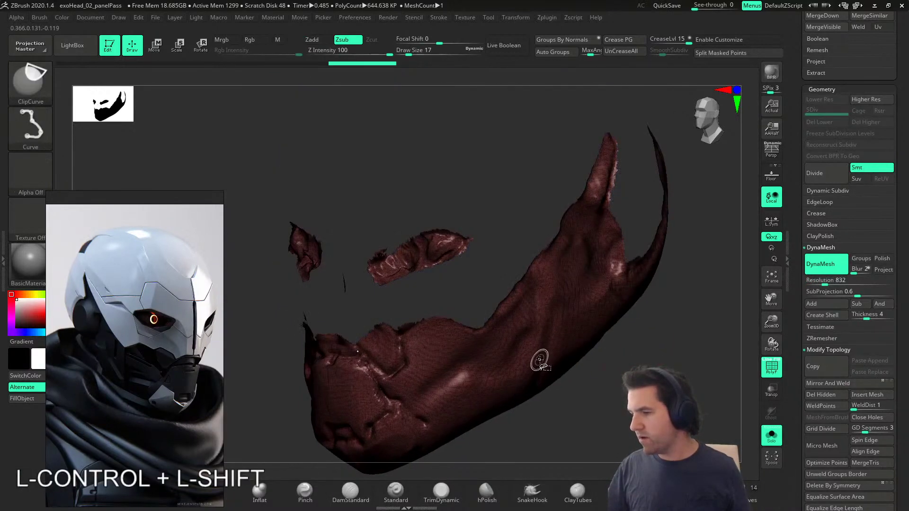
pyautogui.keyDown('ctrl'); pyautogui.keyDown('shift'); pyautogui.click(543, 363); pyautogui.keyUp('shift'); pyautogui.keyUp('ctrl')
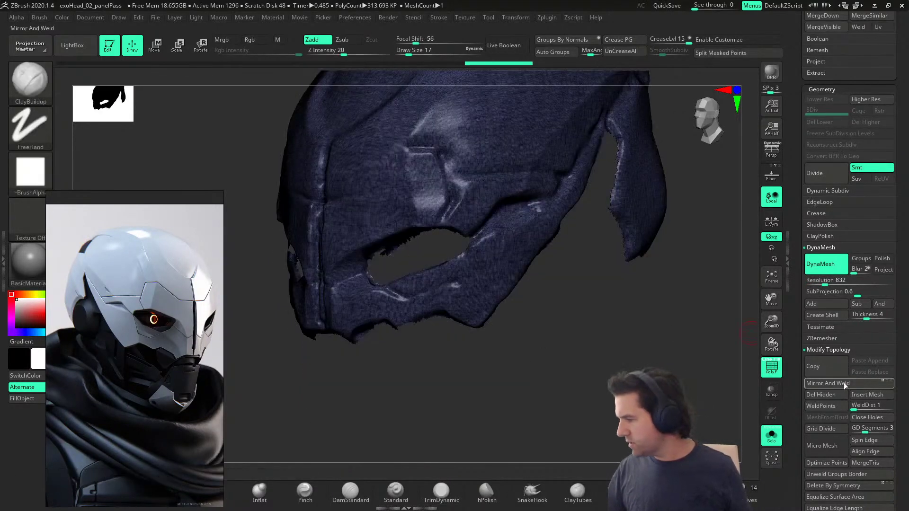
pyautogui.click(834, 394)
# Step: Turn off the polyframe and clip an angular notch into the helmet's jagged lower edge beside the centre with ClipCurve
pyautogui.moveTo(615, 351)
pyautogui.mouseDown(button='right')
pyautogui.moveTo(562, 345)
pyautogui.moveTo(453, 374)
pyautogui.moveTo(473, 361)
pyautogui.moveTo(465, 345)
pyautogui.moveTo(507, 363)
pyautogui.mouseUp(button='right')
pyautogui.hotkey('shift', 'f')
pyautogui.hotkey('ctrl', 'shift')
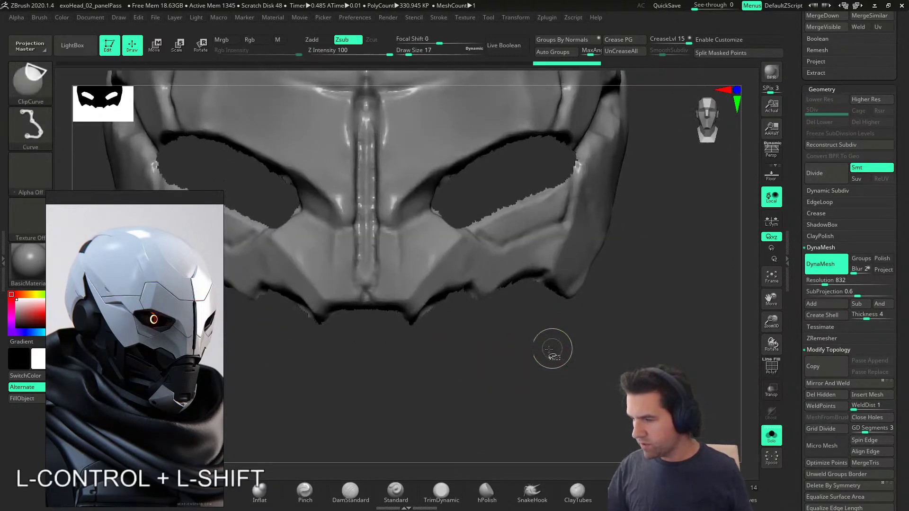
pyautogui.moveTo(413, 340)
pyautogui.keyDown('shift'); pyautogui.mouseDown()
pyautogui.moveTo(414, 328)
pyautogui.moveTo(471, 289)
pyautogui.moveTo(434, 298)
pyautogui.mouseUp(); pyautogui.keyUp('shift')
pyautogui.hotkey('ctrl', 'z')
pyautogui.press('alt')
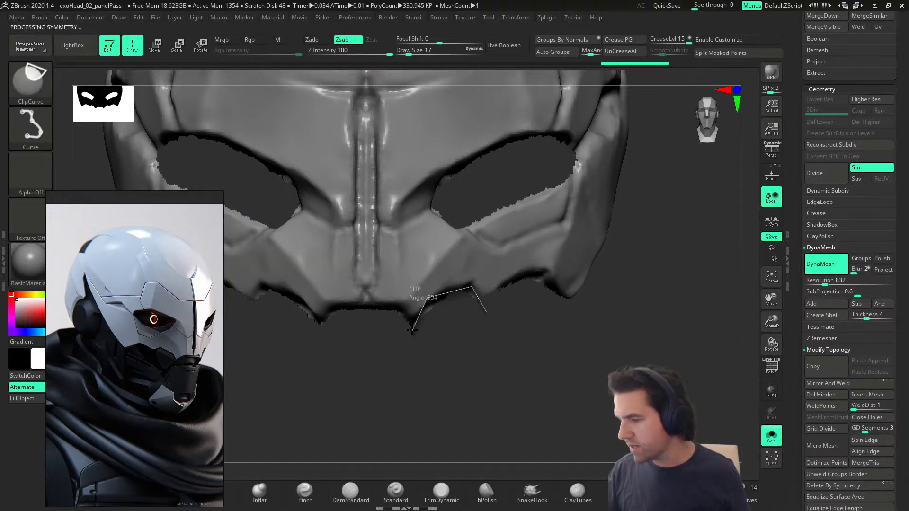
pyautogui.keyDown('shift'); pyautogui.moveTo(411, 333); pyautogui.dragTo(412, 333); pyautogui.keyUp('shift')
# Step: Clip the remaining jagged stretches of the helmet's lower front edge into clean angular lines
pyautogui.moveTo(491, 330)
pyautogui.mouseDown(button='right')
pyautogui.moveTo(464, 329)
pyautogui.moveTo(535, 310)
pyautogui.moveTo(473, 338)
pyautogui.mouseUp(button='right')
pyautogui.moveTo(521, 336)
pyautogui.keyDown('ctrl'); pyautogui.keyDown('shift'); pyautogui.mouseDown()
pyautogui.moveTo(500, 308)
pyautogui.moveTo(466, 306)
pyautogui.mouseUp(); pyautogui.keyUp('shift'); pyautogui.keyUp('ctrl')
pyautogui.press('alt')
pyautogui.moveTo(618, 314)
pyautogui.keyDown('alt'); pyautogui.mouseDown(button='right')
pyautogui.moveTo(551, 334)
pyautogui.moveTo(566, 331)
pyautogui.moveTo(518, 325)
pyautogui.mouseUp(button='right'); pyautogui.keyUp('alt')
pyautogui.moveTo(520, 326)
pyautogui.keyDown('ctrl'); pyautogui.keyDown('shift'); pyautogui.mouseDown()
pyautogui.moveTo(463, 294)
pyautogui.moveTo(379, 326)
pyautogui.mouseUp(); pyautogui.keyUp('shift'); pyautogui.keyUp('ctrl')
pyautogui.press('alt')
pyautogui.moveTo(493, 370)
pyautogui.mouseDown(button='right')
pyautogui.moveTo(544, 321)
pyautogui.moveTo(545, 355)
pyautogui.moveTo(540, 345)
pyautogui.moveTo(505, 400)
pyautogui.mouseUp(button='right')
# Step: Hide the rear part of the helmet with the SelectRect brush, leaving only the front faceplate visible
pyautogui.moveTo(504, 400)
pyautogui.mouseDown(button='right')
pyautogui.moveTo(478, 336)
pyautogui.moveTo(464, 392)
pyautogui.moveTo(478, 369)
pyautogui.moveTo(461, 357)
pyautogui.moveTo(513, 349)
pyautogui.moveTo(609, 364)
pyautogui.moveTo(587, 350)
pyautogui.moveTo(589, 274)
pyautogui.mouseUp(button='right')
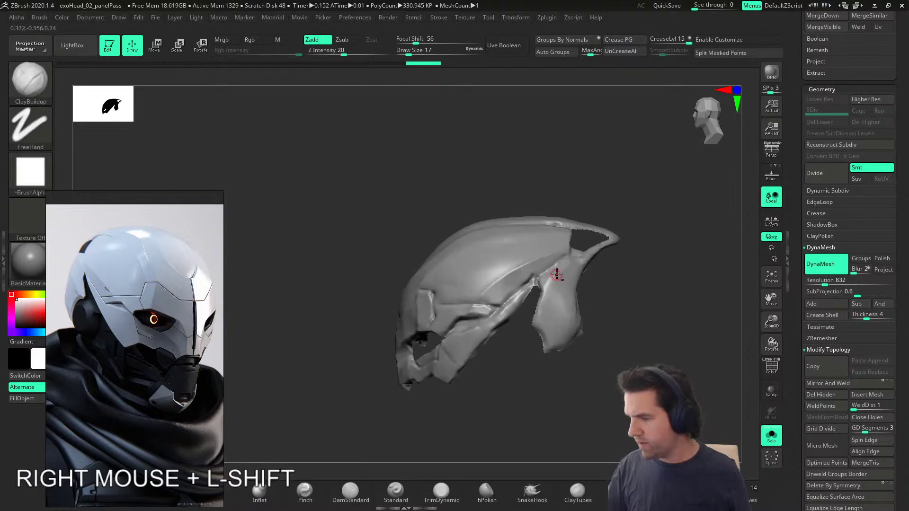
pyautogui.hotkey('ctrl', 'shift')
pyautogui.keyDown('ctrl'); pyautogui.keyDown('shift'); pyautogui.click(30, 82); pyautogui.keyUp('shift'); pyautogui.keyUp('ctrl')
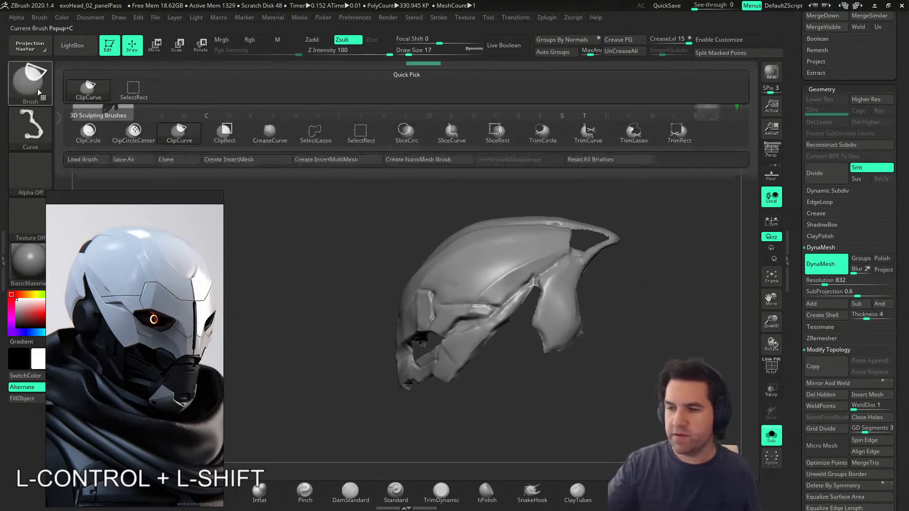
pyautogui.keyDown('ctrl'); pyautogui.keyDown('shift'); pyautogui.click(133, 89); pyautogui.keyUp('shift'); pyautogui.keyUp('ctrl')
pyautogui.moveTo(674, 193)
pyautogui.keyDown('ctrl'); pyautogui.keyDown('shift'); pyautogui.mouseDown()
pyautogui.moveTo(504, 422)
pyautogui.moveTo(493, 420)
pyautogui.mouseUp(); pyautogui.keyUp('shift'); pyautogui.keyUp('ctrl')
pyautogui.moveTo(481, 412)
pyautogui.keyDown('shift'); pyautogui.mouseDown(button='right')
pyautogui.moveTo(526, 404)
pyautogui.moveTo(596, 370)
pyautogui.mouseUp(button='right'); pyautogui.keyUp('shift')
pyautogui.keyDown('alt'); pyautogui.moveTo(500, 342); pyautogui.dragTo(592, 398, button='right'); pyautogui.keyUp('alt')
pyautogui.moveTo(727, 218); pyautogui.dragTo(708, 222, button='right')
pyautogui.keyDown('alt'); pyautogui.moveTo(635, 260); pyautogui.dragTo(526, 303, button='right'); pyautogui.keyUp('alt')
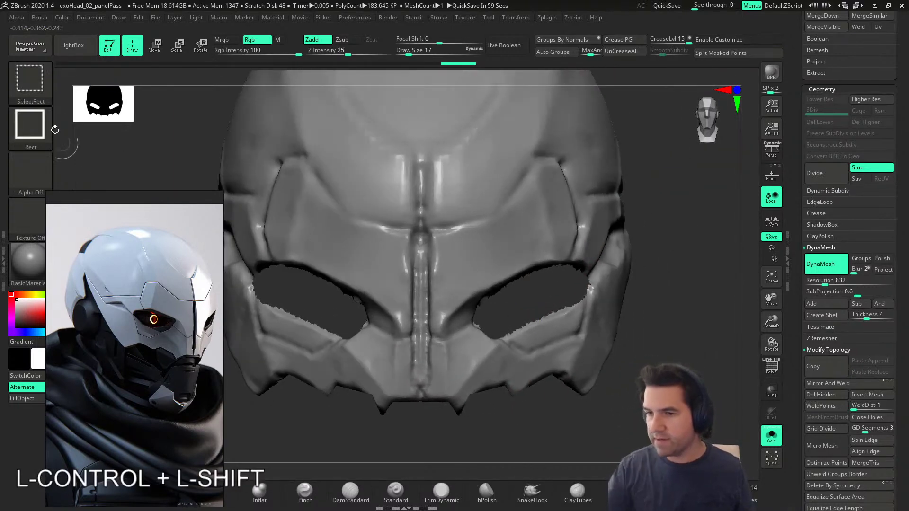
# Step: Choose the ClipCurve brush and bring the red helmet reference image into view
pyautogui.keyDown('ctrl'); pyautogui.keyDown('shift'); pyautogui.click(31, 81); pyautogui.keyUp('shift'); pyautogui.keyUp('ctrl')
pyautogui.keyDown('ctrl'); pyautogui.keyDown('shift'); pyautogui.click(180, 142); pyautogui.keyUp('shift'); pyautogui.keyUp('ctrl')
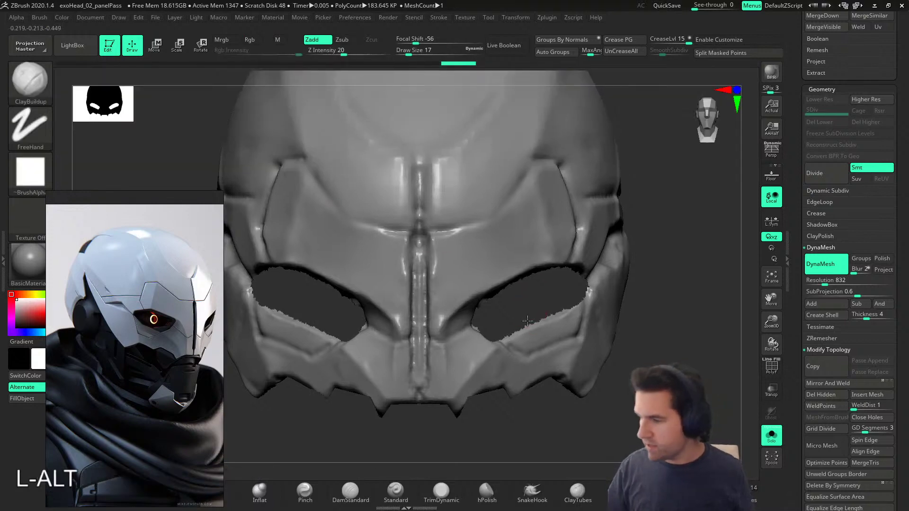
pyautogui.keyDown('alt'); pyautogui.moveTo(478, 285); pyautogui.dragTo(496, 308, button='right'); pyautogui.keyUp('alt')
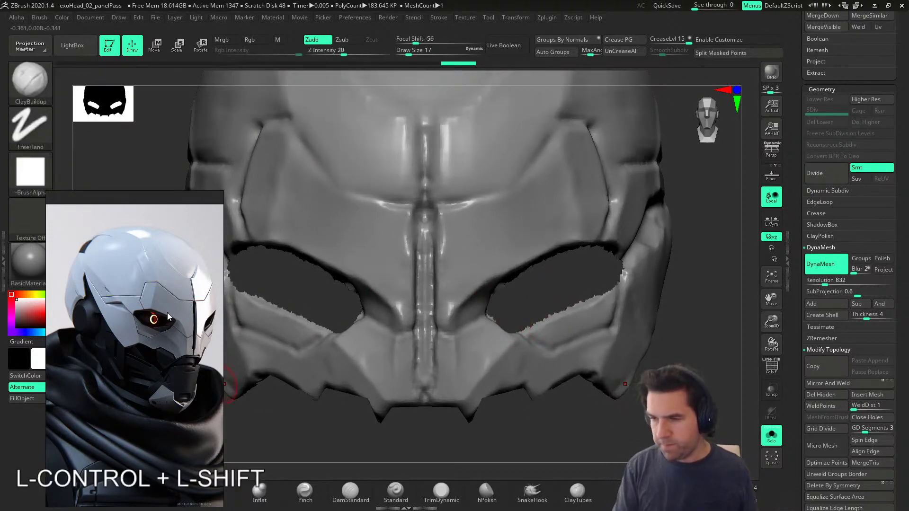
pyautogui.scroll(-3, 164, 396)
pyautogui.moveTo(164, 396); pyautogui.dragTo(111, 339, button='middle')
pyautogui.moveTo(49, 303); pyautogui.dragTo(133, 298, button='middle')
pyautogui.scroll(2, 172, 388)
pyautogui.moveTo(172, 387); pyautogui.dragTo(125, 407, button='middle')
# Step: Try to clip the eye opening's outline with one closed angular ClipCurve
pyautogui.keyDown('alt'); pyautogui.moveTo(552, 266); pyautogui.dragTo(542, 270, button='right'); pyautogui.keyUp('alt')
pyautogui.hotkey('ctrl', 'shift')
pyautogui.keyDown('ctrl'); pyautogui.keyDown('shift'); pyautogui.moveTo(491, 315); pyautogui.dragTo(499, 279); pyautogui.keyUp('shift'); pyautogui.keyUp('ctrl')
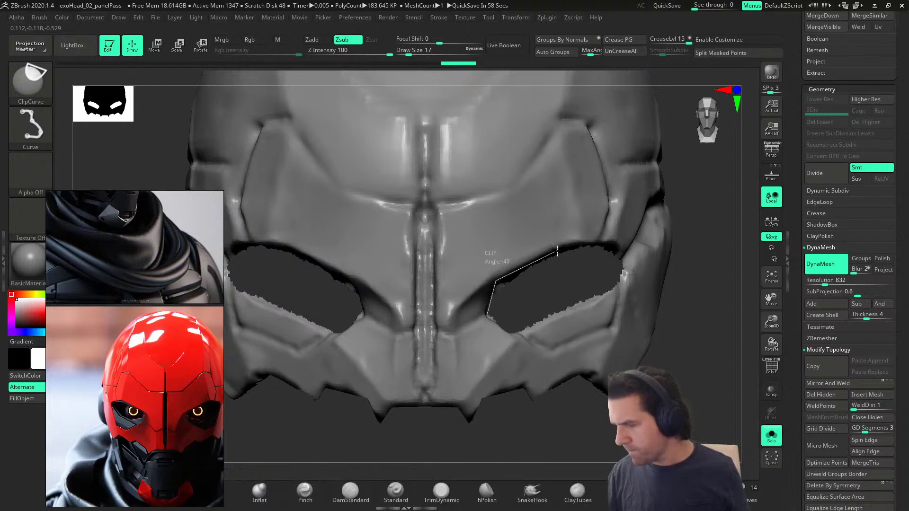
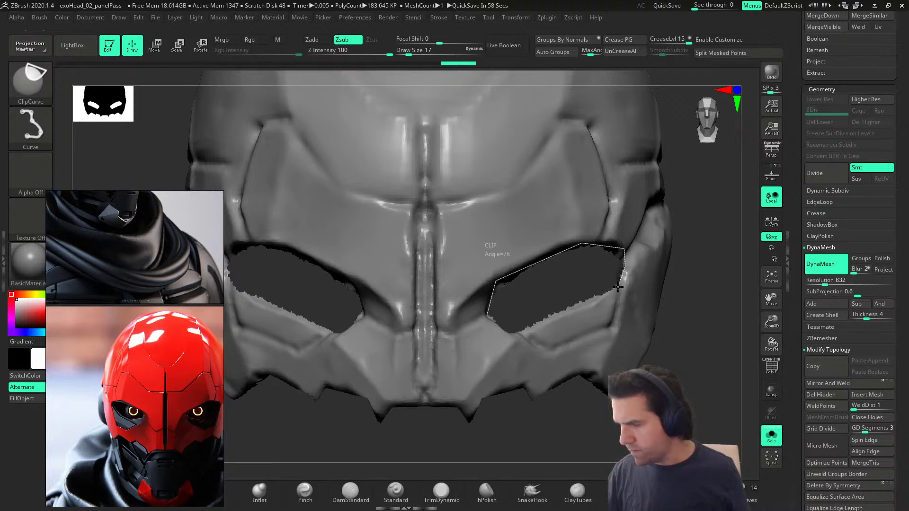
pyautogui.moveTo(489, 311); pyautogui.dragTo(576, 311)
pyautogui.keyDown('ctrl'); pyautogui.keyDown('shift'); pyautogui.click(523, 332); pyautogui.keyUp('shift'); pyautogui.keyUp('ctrl')
pyautogui.hotkey('ctrl', 'z')
pyautogui.hotkey('ctrl', 'z')
pyautogui.keyDown('ctrl'); pyautogui.keyDown('shift'); pyautogui.click(587, 296); pyautogui.keyUp('shift'); pyautogui.keyUp('ctrl')
# Step: Mask the upper faceplate above the eye openings, leaving the cheek and lower eye rims unmasked
pyautogui.keyDown('alt'); pyautogui.moveTo(608, 299); pyautogui.dragTo(519, 304, button='right'); pyautogui.keyUp('alt')
pyautogui.moveTo(414, 104)
pyautogui.keyDown('ctrl'); pyautogui.mouseDown()
pyautogui.moveTo(531, 237)
pyautogui.moveTo(544, 310)
pyautogui.moveTo(405, 269)
pyautogui.mouseUp(); pyautogui.keyUp('ctrl')
pyautogui.moveTo(568, 308)
pyautogui.keyDown('alt'); pyautogui.mouseDown(button='right')
pyautogui.moveTo(692, 351)
pyautogui.moveTo(680, 342)
pyautogui.moveTo(570, 355)
pyautogui.mouseUp(button='right'); pyautogui.keyUp('alt')
pyautogui.hotkey('ctrl', 'z')
pyautogui.moveTo(653, 218)
pyautogui.keyDown('ctrl'); pyautogui.mouseDown()
pyautogui.moveTo(604, 263)
pyautogui.moveTo(438, 333)
pyautogui.moveTo(570, 70)
pyautogui.moveTo(684, 137)
pyautogui.mouseUp(); pyautogui.keyUp('ctrl')
pyautogui.keyDown('alt'); pyautogui.moveTo(690, 253); pyautogui.dragTo(618, 268, button='right'); pyautogui.keyUp('alt')
pyautogui.moveTo(603, 246)
pyautogui.keyDown('ctrl'); pyautogui.mouseDown()
pyautogui.moveTo(331, 193)
pyautogui.moveTo(637, 204)
pyautogui.mouseUp(); pyautogui.keyUp('ctrl')
pyautogui.moveTo(624, 354)
pyautogui.keyDown('alt'); pyautogui.mouseDown(button='right')
pyautogui.moveTo(583, 315)
pyautogui.moveTo(602, 331)
pyautogui.mouseUp(button='right'); pyautogui.keyUp('alt')
pyautogui.keyDown('ctrl'); pyautogui.keyDown('alt'); pyautogui.moveTo(579, 297); pyautogui.dragTo(501, 335); pyautogui.keyUp('alt'); pyautogui.keyUp('ctrl')
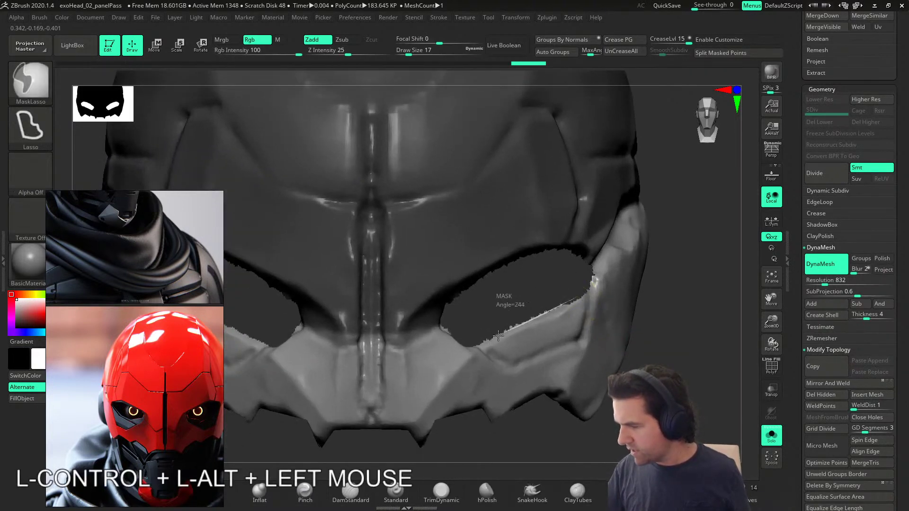
# Step: Try to straighten the lower rim of the eye opening with a lasso mask and a clip
pyautogui.keyDown('ctrl'); pyautogui.moveTo(580, 295); pyautogui.dragTo(582, 294); pyautogui.keyUp('ctrl')
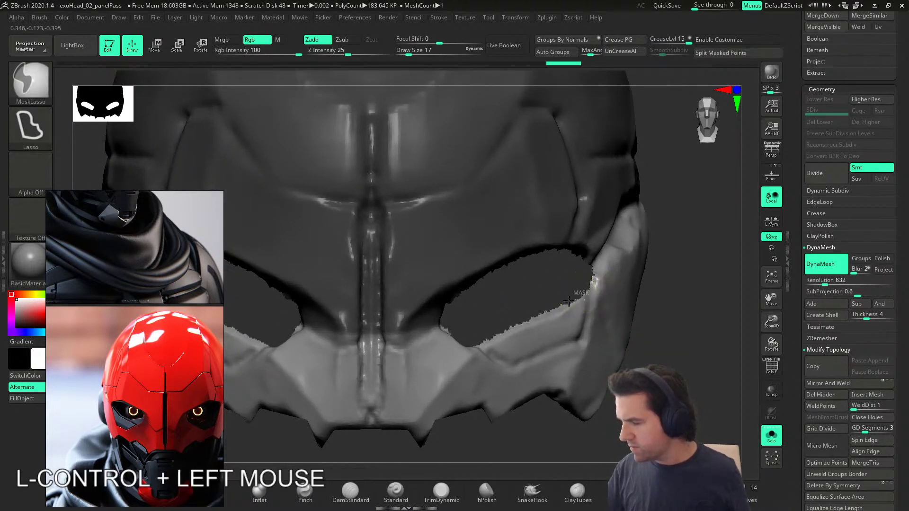
pyautogui.keyDown('ctrl'); pyautogui.moveTo(500, 331); pyautogui.dragTo(487, 320); pyautogui.keyUp('ctrl')
pyautogui.hotkey('ctrl', 'z')
pyautogui.moveTo(690, 272)
pyautogui.keyDown('ctrl'); pyautogui.keyDown('shift'); pyautogui.mouseDown()
pyautogui.moveTo(556, 333)
pyautogui.moveTo(507, 327)
pyautogui.moveTo(468, 338)
pyautogui.mouseUp(); pyautogui.keyUp('shift'); pyautogui.keyUp('ctrl')
pyautogui.hotkey('ctrl', 'z')
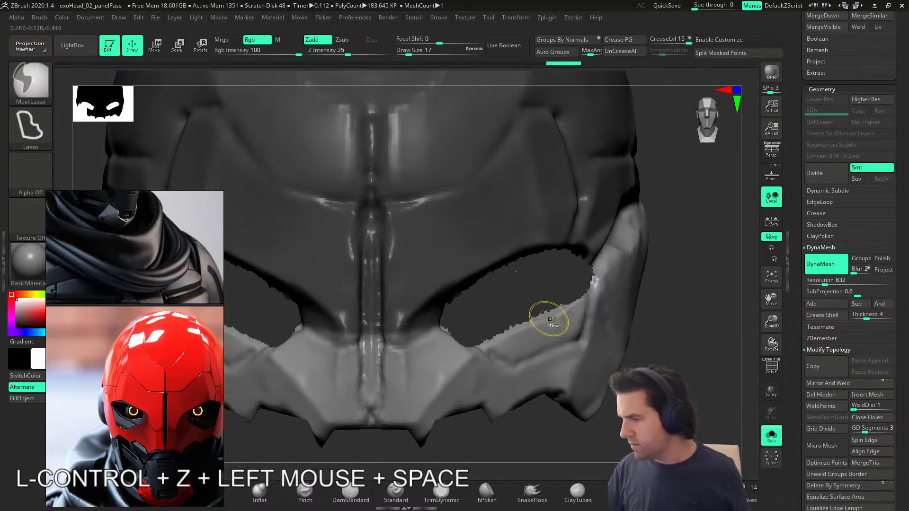
# Step: Clip the lower rim of the eye opening along a straight line from the inner to the outer corner
pyautogui.keyDown('ctrl'); pyautogui.keyDown('shift'); pyautogui.moveTo(459, 441); pyautogui.dragTo(658, 388); pyautogui.keyUp('shift'); pyautogui.keyUp('ctrl')
pyautogui.keyDown('ctrl'); pyautogui.keyDown('shift'); pyautogui.moveTo(553, 411); pyautogui.dragTo(566, 321); pyautogui.keyUp('shift'); pyautogui.keyUp('ctrl')
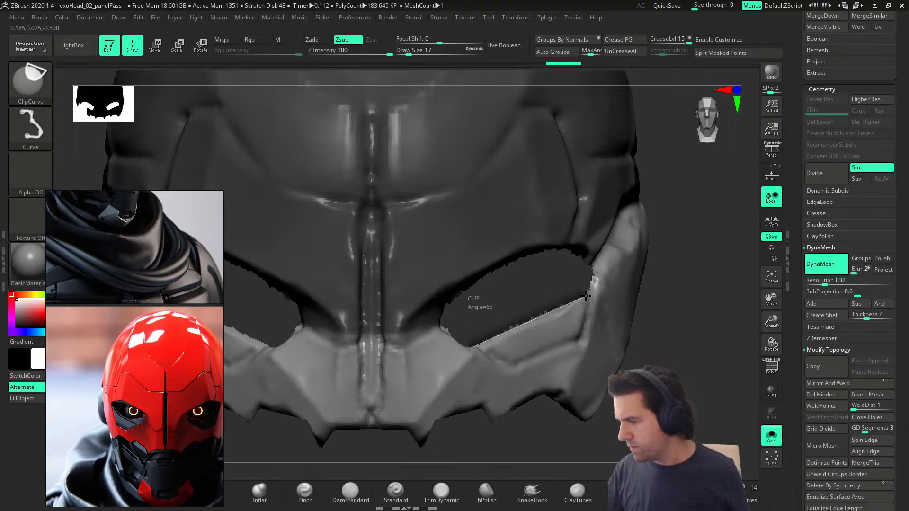
pyautogui.keyDown('ctrl'); pyautogui.keyDown('shift'); pyautogui.moveTo(591, 293); pyautogui.dragTo(594, 292); pyautogui.keyUp('shift'); pyautogui.keyUp('ctrl')
# Step: Try to adjust the mask around the outer corner of the eye opening
pyautogui.moveTo(650, 289); pyautogui.dragTo(580, 288, button='right')
pyautogui.moveTo(517, 258)
pyautogui.keyDown('ctrl'); pyautogui.mouseDown()
pyautogui.moveTo(611, 234)
pyautogui.moveTo(511, 223)
pyautogui.mouseUp(); pyautogui.keyUp('ctrl')
pyautogui.moveTo(605, 264); pyautogui.dragTo(573, 284, button='right')
pyautogui.moveTo(570, 290)
pyautogui.keyDown('ctrl'); pyautogui.mouseDown()
pyautogui.moveTo(575, 264)
pyautogui.moveTo(585, 261)
pyautogui.mouseUp(); pyautogui.keyUp('ctrl')
pyautogui.press('space')
pyautogui.hotkey('ctrl', 'z')
pyautogui.moveTo(558, 326); pyautogui.dragTo(637, 349, button='right')
pyautogui.hotkey('ctrl', 'z')
# Step: Clear the mask and mask the lower faceplate below the eye openings instead
pyautogui.keyDown('ctrl'); pyautogui.moveTo(667, 353); pyautogui.dragTo(672, 346); pyautogui.keyUp('ctrl')
pyautogui.moveTo(665, 346)
pyautogui.keyDown('alt'); pyautogui.mouseDown(button='right')
pyautogui.moveTo(650, 331)
pyautogui.moveTo(675, 339)
pyautogui.moveTo(574, 317)
pyautogui.moveTo(608, 338)
pyautogui.moveTo(450, 318)
pyautogui.moveTo(459, 319)
pyautogui.mouseUp(button='right'); pyautogui.keyUp('alt')
pyautogui.keyDown('ctrl'); pyautogui.keyDown('shift'); pyautogui.click(426, 313); pyautogui.keyUp('shift'); pyautogui.keyUp('ctrl')
pyautogui.keyDown('ctrl'); pyautogui.keyDown('shift'); pyautogui.moveTo(485, 281); pyautogui.dragTo(535, 272); pyautogui.keyUp('shift'); pyautogui.keyUp('ctrl')
pyautogui.moveTo(535, 272); pyautogui.dragTo(434, 412, button='right')
pyautogui.moveTo(355, 413)
pyautogui.keyDown('ctrl'); pyautogui.mouseDown()
pyautogui.moveTo(426, 327)
pyautogui.moveTo(505, 310)
pyautogui.moveTo(616, 247)
pyautogui.moveTo(562, 389)
pyautogui.mouseUp(); pyautogui.keyUp('ctrl')
pyautogui.keyDown('ctrl'); pyautogui.moveTo(561, 390); pyautogui.dragTo(416, 284, button='right'); pyautogui.keyUp('ctrl')
# Step: Clip the upper rim of the eye opening into a clean angular line and clear the mask
pyautogui.keyDown('ctrl'); pyautogui.keyDown('shift'); pyautogui.moveTo(390, 302); pyautogui.dragTo(396, 272); pyautogui.keyUp('shift'); pyautogui.keyUp('ctrl')
pyautogui.press('space')
pyautogui.hotkey('ctrl', 'z')
pyautogui.keyDown('ctrl'); pyautogui.keyDown('shift'); pyautogui.moveTo(567, 278); pyautogui.dragTo(559, 256); pyautogui.keyUp('shift'); pyautogui.keyUp('ctrl')
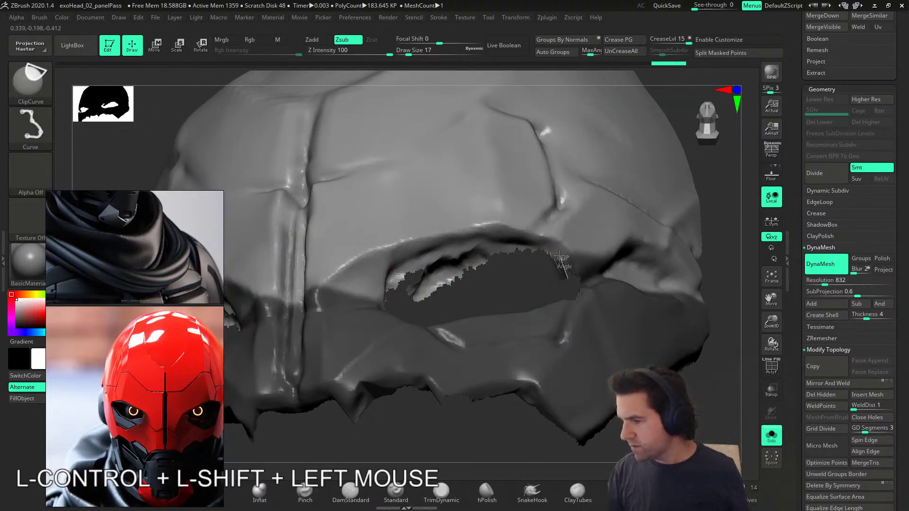
pyautogui.keyDown('ctrl'); pyautogui.keyDown('shift'); pyautogui.moveTo(486, 237); pyautogui.dragTo(504, 249); pyautogui.keyUp('shift'); pyautogui.keyUp('ctrl')
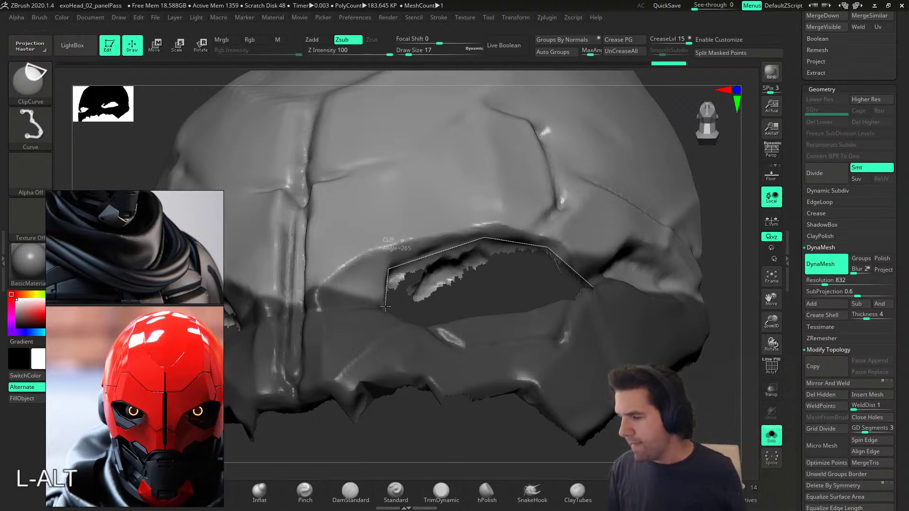
pyautogui.keyDown('ctrl'); pyautogui.keyDown('shift'); pyautogui.moveTo(426, 303); pyautogui.dragTo(426, 303); pyautogui.keyUp('shift'); pyautogui.keyUp('ctrl')
pyautogui.moveTo(539, 311)
pyautogui.mouseDown(button='right')
pyautogui.moveTo(511, 326)
pyautogui.moveTo(580, 338)
pyautogui.moveTo(558, 321)
pyautogui.moveTo(710, 360)
pyautogui.moveTo(673, 356)
pyautogui.moveTo(785, 372)
pyautogui.mouseUp(button='right')
pyautogui.keyDown('alt'); pyautogui.moveTo(786, 371); pyautogui.dragTo(746, 378, button='right'); pyautogui.keyUp('alt')
# Step: Smooth the clipped faceplate edges with two passes of Polish By Groups, using 20 for the second
pyautogui.moveTo(794, 436)
pyautogui.mouseDown()
pyautogui.moveTo(811, 309)
pyautogui.moveTo(829, 350)
pyautogui.mouseUp()
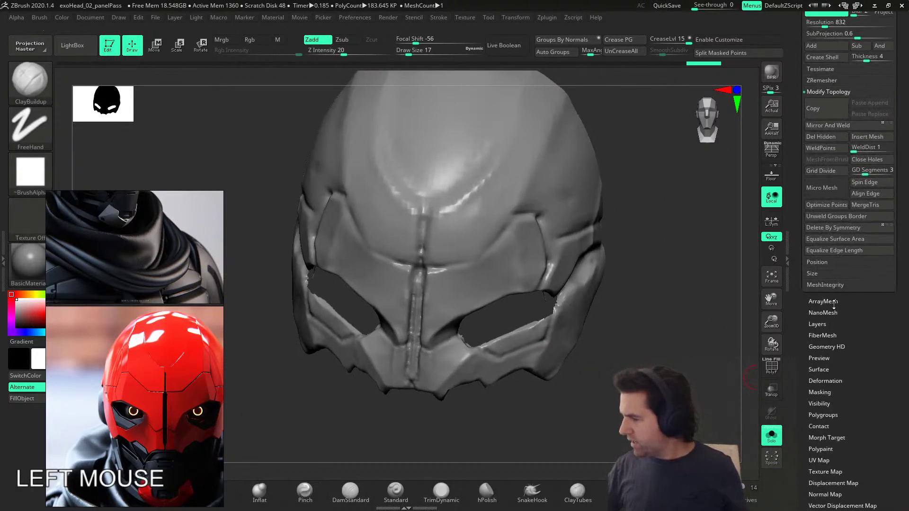
pyautogui.press('shift')
pyautogui.click(825, 381)
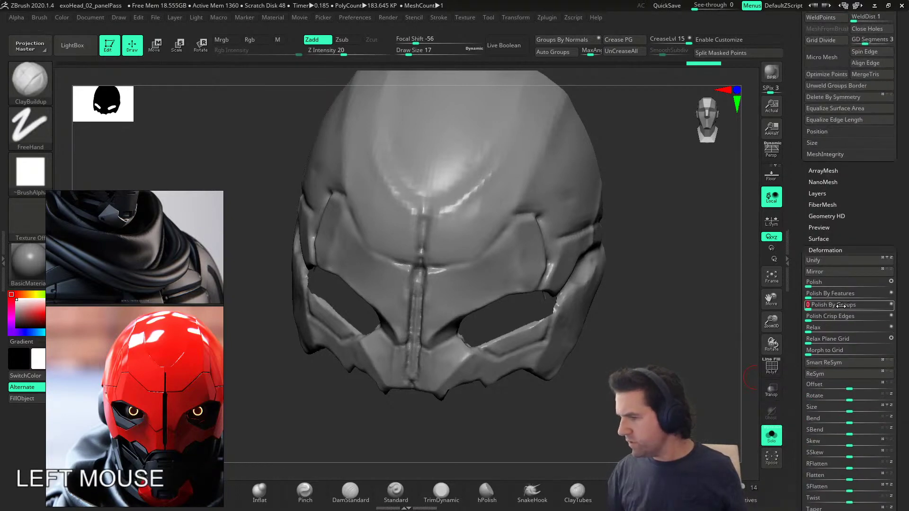
pyautogui.click(808, 308)
pyautogui.moveTo(610, 325); pyautogui.dragTo(575, 340, button='right')
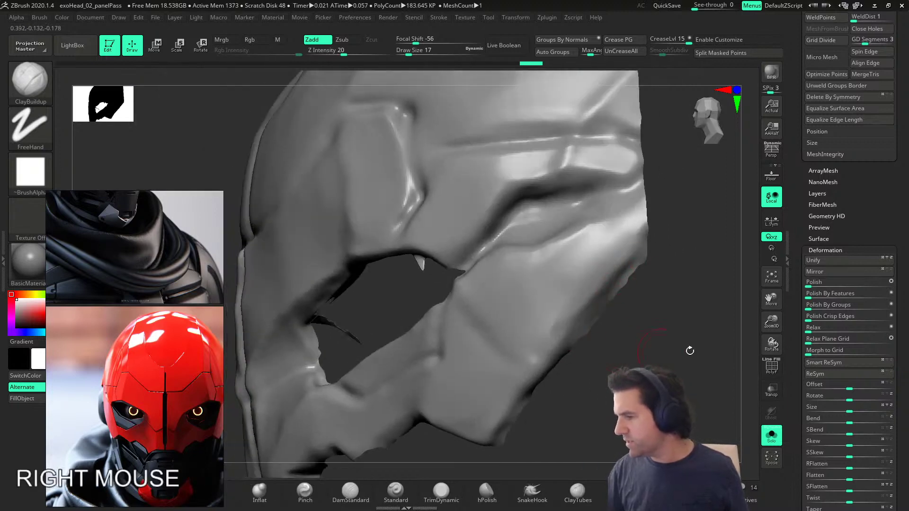
pyautogui.click(806, 307)
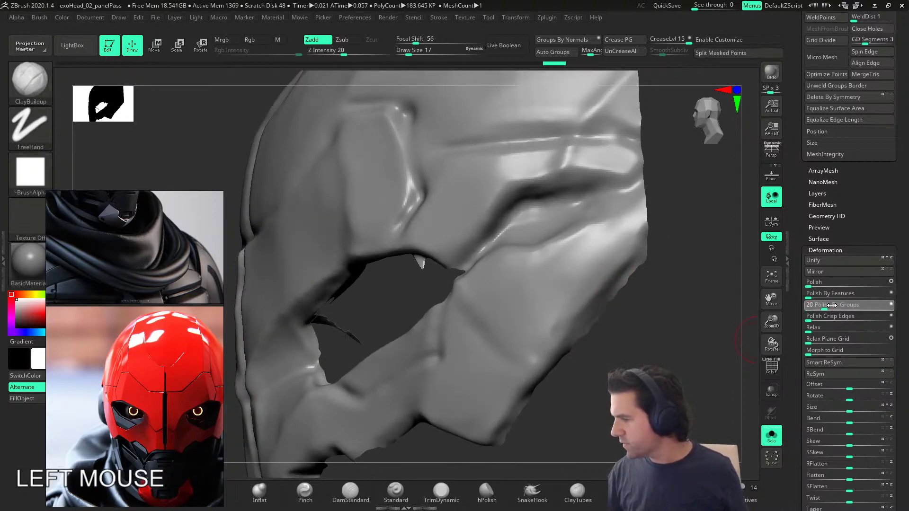
# Step: Clip the lower rear edge of the cheek panel straight with ClipCurve
pyautogui.moveTo(660, 310)
pyautogui.mouseDown(button='right')
pyautogui.moveTo(641, 319)
pyautogui.moveTo(654, 301)
pyautogui.moveTo(653, 240)
pyautogui.mouseUp(button='right')
pyautogui.moveTo(653, 239)
pyautogui.keyDown('ctrl'); pyautogui.keyDown('shift'); pyautogui.mouseDown()
pyautogui.moveTo(517, 426)
pyautogui.moveTo(495, 433)
pyautogui.mouseUp(); pyautogui.keyUp('shift'); pyautogui.keyUp('ctrl')
pyautogui.moveTo(502, 429)
pyautogui.keyDown('alt'); pyautogui.mouseDown(button='right')
pyautogui.moveTo(509, 393)
pyautogui.moveTo(608, 376)
pyautogui.moveTo(525, 367)
pyautogui.moveTo(560, 310)
pyautogui.moveTo(548, 337)
pyautogui.moveTo(473, 357)
pyautogui.moveTo(353, 368)
pyautogui.mouseUp(button='right'); pyautogui.keyUp('alt')
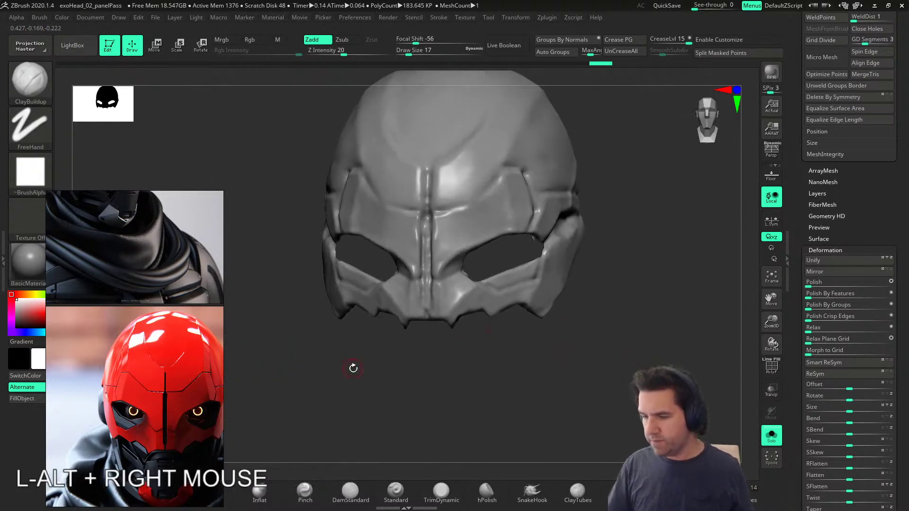
# Step: Show the polyframe, set the draw size to 9 and mask a narrow central slot from the brow to the lower edge
pyautogui.scroll(5, 169, 450)
pyautogui.moveTo(528, 311); pyautogui.dragTo(406, 260, button='right')
pyautogui.moveTo(440, 217)
pyautogui.keyDown('alt'); pyautogui.mouseDown(button='right')
pyautogui.moveTo(438, 182)
pyautogui.moveTo(444, 317)
pyautogui.moveTo(489, 374)
pyautogui.mouseUp(button='right'); pyautogui.keyUp('alt')
pyautogui.hotkey('shift', 'f')
pyautogui.press('s')
pyautogui.moveTo(494, 414); pyautogui.dragTo(492, 414)
pyautogui.keyDown('ctrl'); pyautogui.keyDown('shift'); pyautogui.moveTo(416, 394); pyautogui.dragTo(413, 365); pyautogui.keyUp('shift'); pyautogui.keyUp('ctrl')
pyautogui.keyDown('ctrl'); pyautogui.keyDown('shift'); pyautogui.moveTo(435, 330); pyautogui.dragTo(433, 366); pyautogui.keyUp('shift'); pyautogui.keyUp('ctrl')
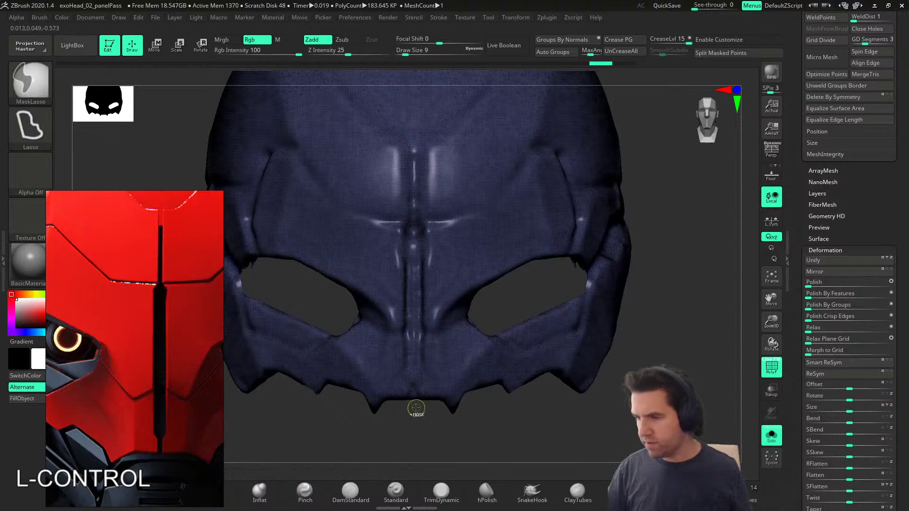
pyautogui.keyDown('ctrl'); pyautogui.moveTo(416, 408); pyautogui.dragTo(415, 393); pyautogui.keyUp('ctrl')
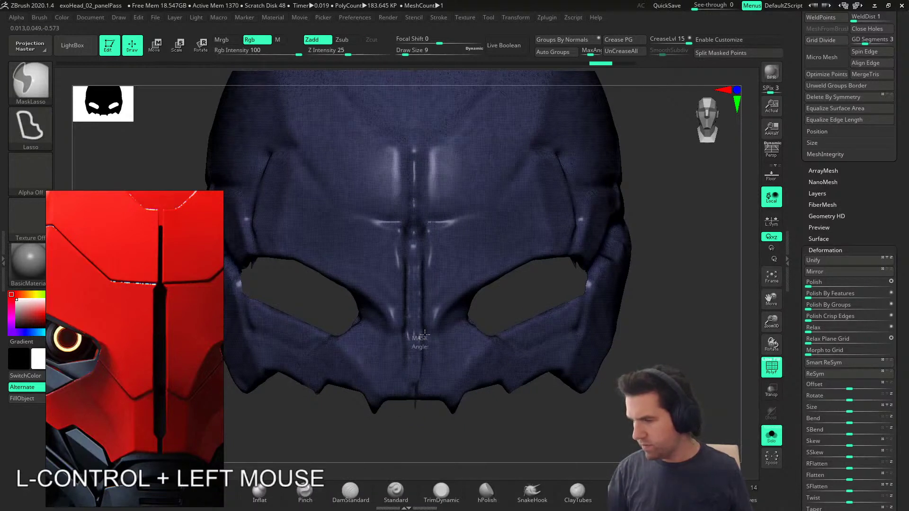
pyautogui.keyDown('ctrl'); pyautogui.moveTo(425, 335); pyautogui.dragTo(424, 298); pyautogui.keyUp('ctrl')
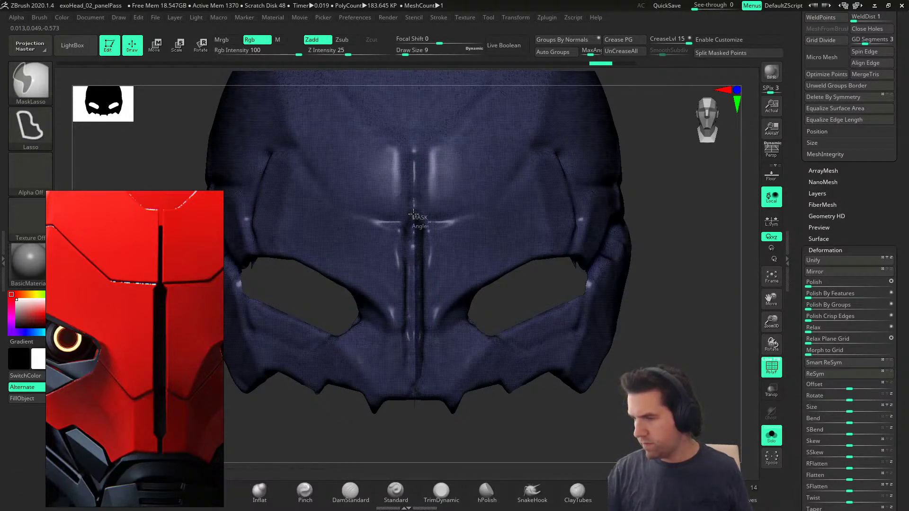
pyautogui.keyDown('ctrl'); pyautogui.moveTo(412, 361); pyautogui.dragTo(420, 405); pyautogui.keyUp('ctrl')
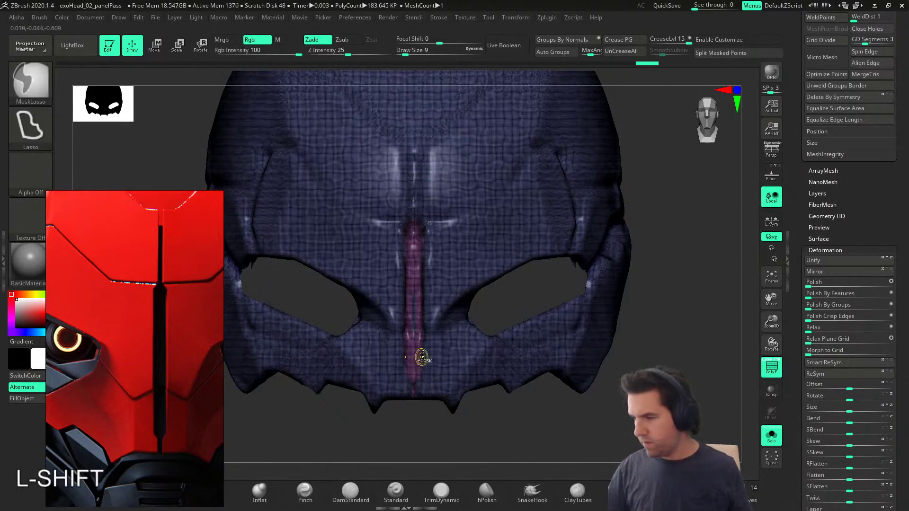
# Step: Refine the central slot mask and turn it into its own polygroup
pyautogui.hotkey('ctrl', 'z')
pyautogui.keyDown('ctrl'); pyautogui.moveTo(417, 342); pyautogui.dragTo(408, 338); pyautogui.keyUp('ctrl')
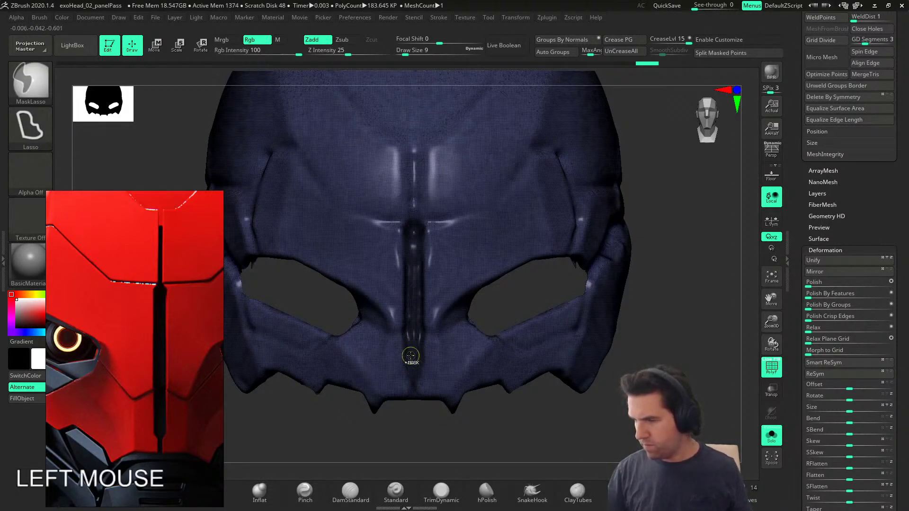
pyautogui.hotkey('ctrl', 'w')
pyautogui.keyDown('shift'); pyautogui.moveTo(411, 356); pyautogui.dragTo(413, 331); pyautogui.keyUp('shift')
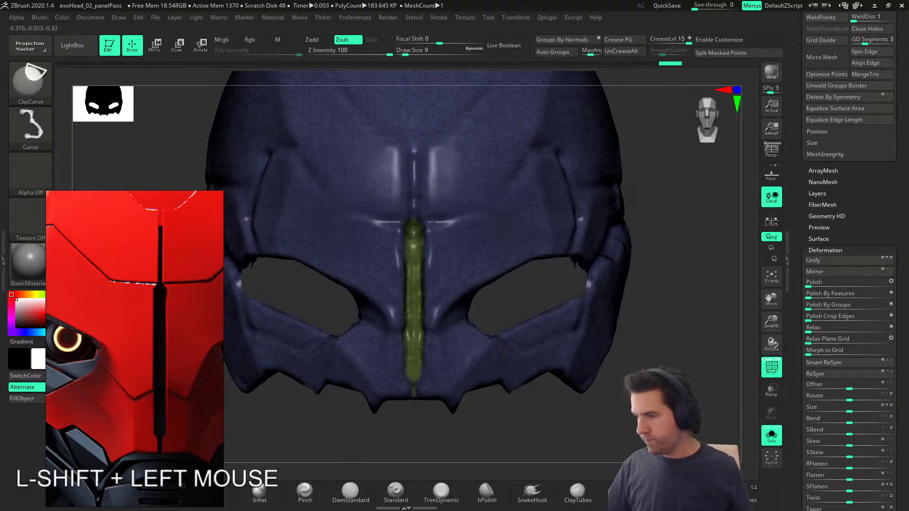
# Step: Hide the central slot polygroup and delete the hidden geometry to open the slot through the faceplate
pyautogui.moveTo(662, 270)
pyautogui.mouseDown(button='right')
pyautogui.moveTo(565, 266)
pyautogui.moveTo(537, 396)
pyautogui.moveTo(559, 400)
pyautogui.moveTo(512, 360)
pyautogui.mouseUp(button='right')
pyautogui.keyDown('ctrl'); pyautogui.keyDown('shift'); pyautogui.click(468, 276); pyautogui.keyUp('shift'); pyautogui.keyUp('ctrl')
pyautogui.moveTo(468, 276); pyautogui.dragTo(562, 384, button='right')
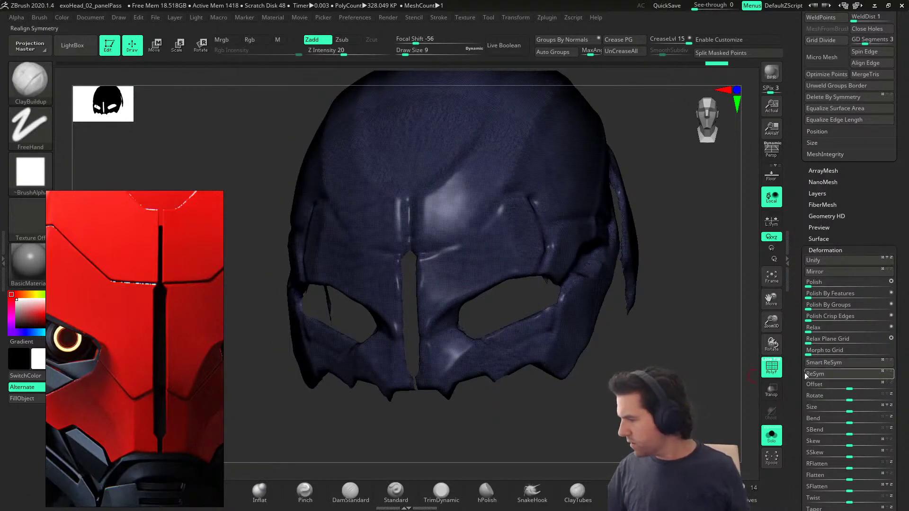
pyautogui.moveTo(844, 190); pyautogui.dragTo(851, 285)
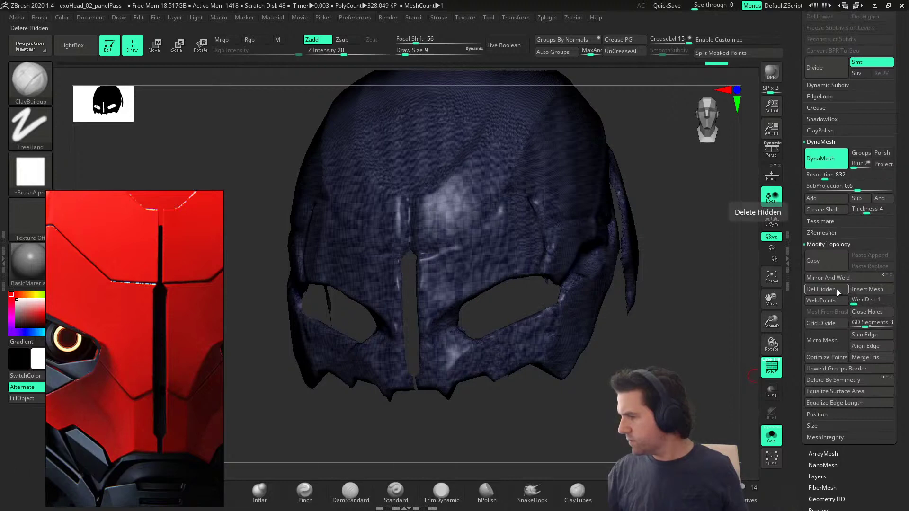
pyautogui.click(837, 290)
pyautogui.moveTo(596, 379); pyautogui.dragTo(557, 383, button='right')
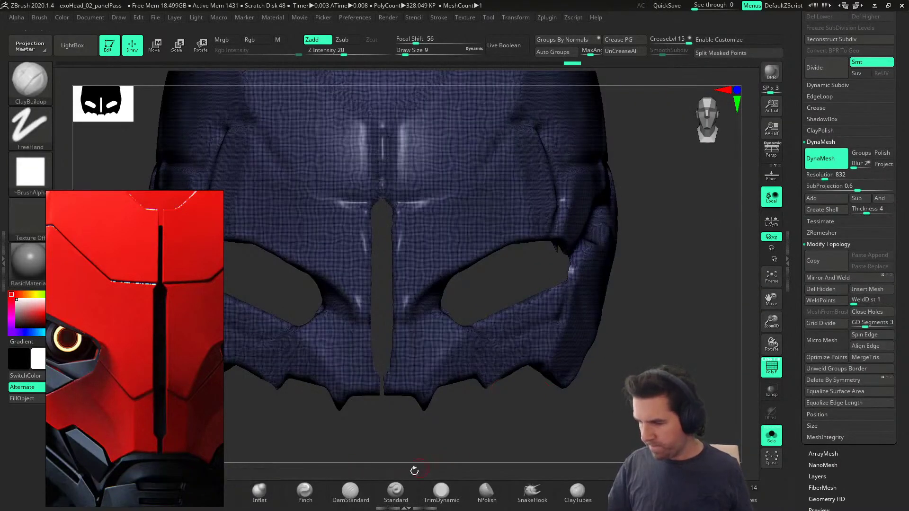
# Step: Hide the polyframe and raise a ridge beside the slot, from the inner eye corner to the lower edge, with inverted DamStandard at draw size 14
pyautogui.click(351, 495)
pyautogui.press('s')
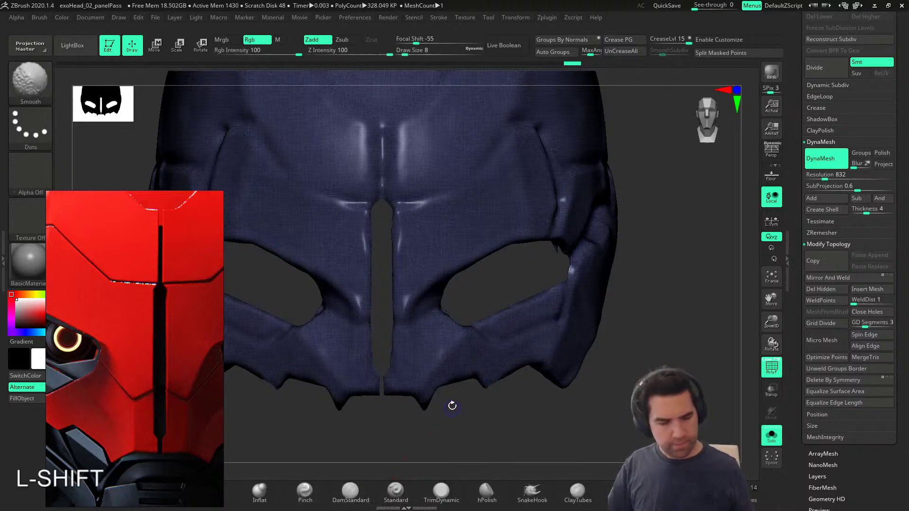
pyautogui.hotkey('shift', 'f')
pyautogui.keyDown('alt'); pyautogui.moveTo(450, 418); pyautogui.dragTo(459, 418, button='right'); pyautogui.keyUp('alt')
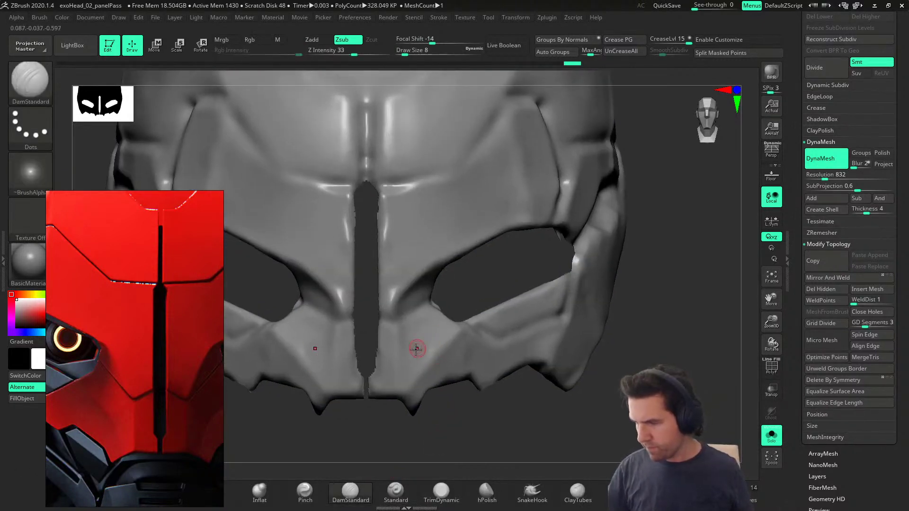
pyautogui.keyDown('alt'); pyautogui.moveTo(421, 346); pyautogui.dragTo(399, 362); pyautogui.keyUp('alt')
pyautogui.press('s')
pyautogui.moveTo(412, 311); pyautogui.dragTo(414, 311)
pyautogui.keyDown('alt'); pyautogui.moveTo(395, 374); pyautogui.dragTo(424, 265); pyautogui.keyUp('alt')
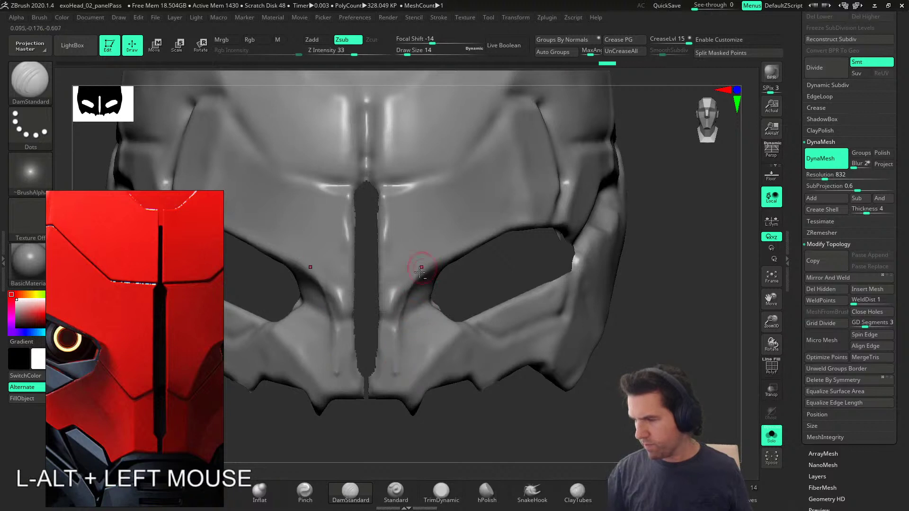
pyautogui.keyDown('alt'); pyautogui.moveTo(395, 391); pyautogui.dragTo(405, 335); pyautogui.keyUp('alt')
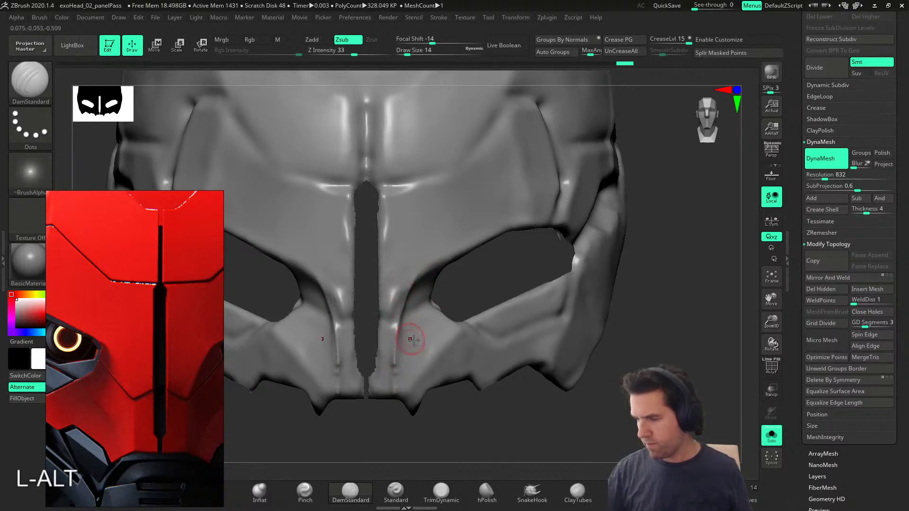
# Step: Flatten the surfaces between the central slot and the inner eye corner with hPolish, starting at draw size 18
pyautogui.click(488, 492)
pyautogui.press('s')
pyautogui.moveTo(479, 459); pyautogui.dragTo(481, 458)
pyautogui.moveTo(393, 369); pyautogui.dragTo(389, 364)
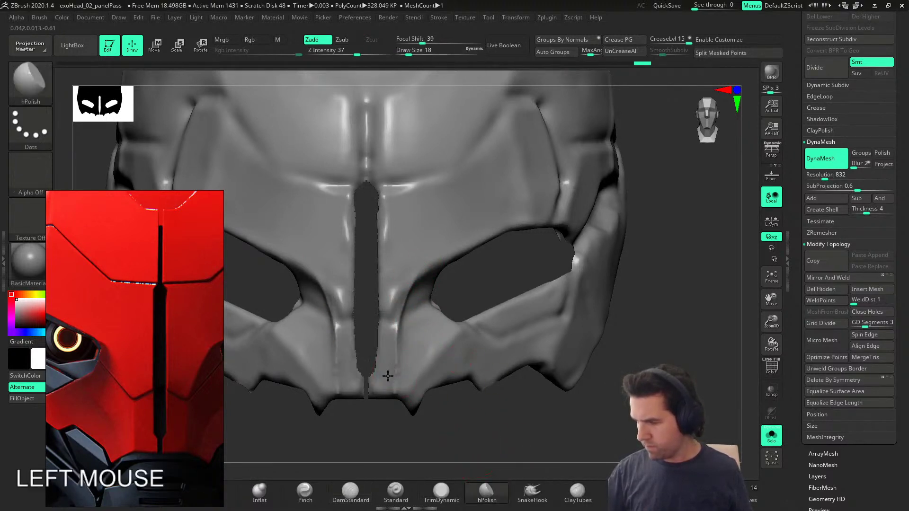
pyautogui.moveTo(419, 257); pyautogui.dragTo(417, 252)
pyautogui.press('s')
pyautogui.moveTo(402, 287); pyautogui.dragTo(445, 261)
pyautogui.moveTo(474, 284); pyautogui.dragTo(419, 296, button='right')
pyautogui.moveTo(393, 348); pyautogui.dragTo(397, 333)
pyautogui.moveTo(397, 333); pyautogui.dragTo(455, 333, button='right')
pyautogui.moveTo(400, 328); pyautogui.dragTo(403, 368)
pyautogui.hotkey('ctrl', 'z')
pyautogui.hotkey('ctrl', 'z')
pyautogui.click(577, 492)
pyautogui.press('s')
pyautogui.moveTo(500, 437); pyautogui.dragTo(495, 437)
pyautogui.moveTo(386, 339); pyautogui.dragTo(387, 392)
pyautogui.moveTo(390, 381); pyautogui.dragTo(442, 373, button='right')
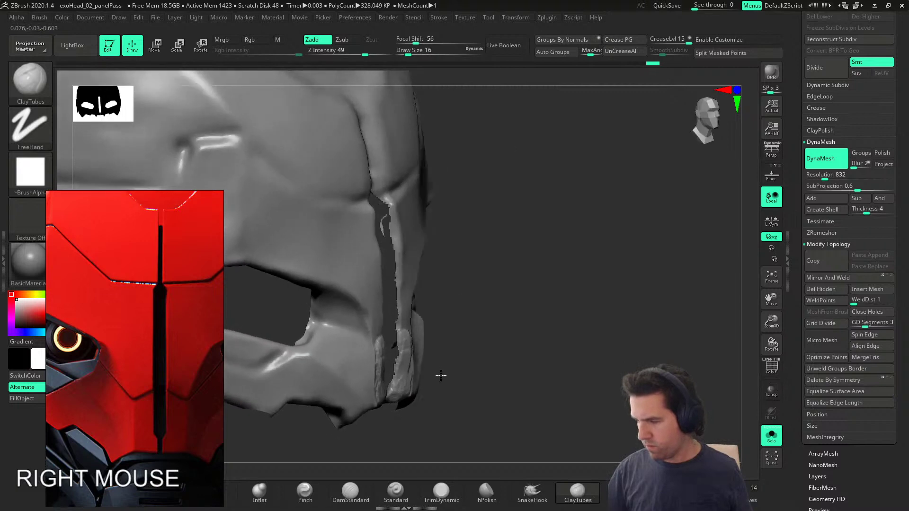
pyautogui.hotkey('ctrl', 'z')
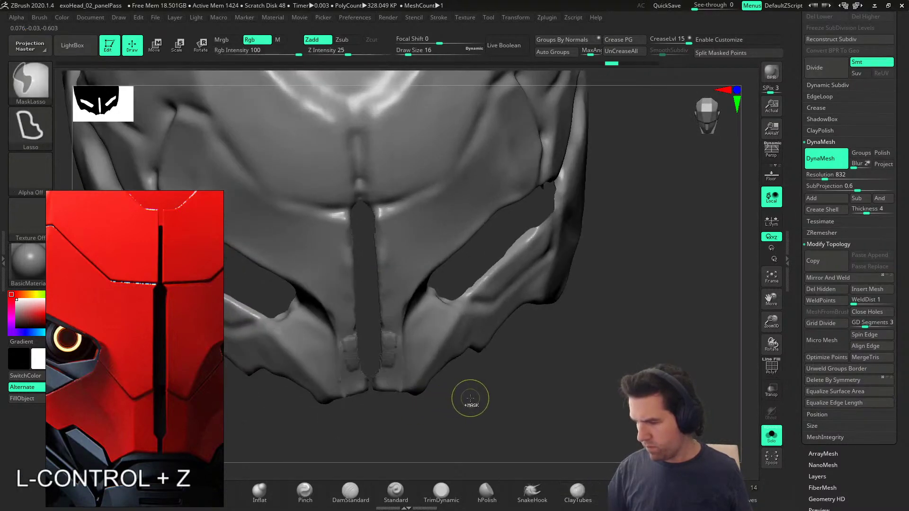
pyautogui.moveTo(471, 397)
pyautogui.mouseDown(button='right')
pyautogui.moveTo(468, 373)
pyautogui.moveTo(496, 392)
pyautogui.mouseUp(button='right')
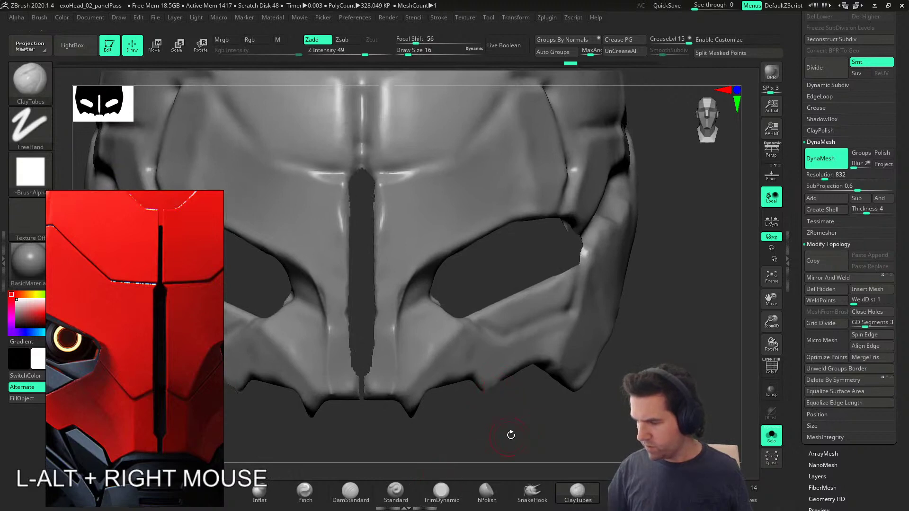
# Step: Define a diagonal edge from the front lower tooth up to the eye opening's lower inner corner with DamStandard
pyautogui.click(350, 493)
pyautogui.press('s')
pyautogui.moveTo(419, 437)
pyautogui.mouseDown(button='right')
pyautogui.moveTo(430, 421)
pyautogui.moveTo(420, 420)
pyautogui.mouseUp(button='right')
pyautogui.moveTo(394, 395); pyautogui.dragTo(445, 327)
pyautogui.moveTo(455, 321); pyautogui.dragTo(414, 369, button='right')
pyautogui.moveTo(410, 378); pyautogui.dragTo(465, 316)
pyautogui.moveTo(468, 315); pyautogui.dragTo(490, 326, button='right')
pyautogui.keyDown('alt'); pyautogui.moveTo(423, 381); pyautogui.dragTo(426, 349, button='right'); pyautogui.keyUp('alt')
pyautogui.moveTo(424, 350); pyautogui.dragTo(410, 356)
pyautogui.moveTo(410, 356)
pyautogui.mouseDown(button='right')
pyautogui.moveTo(374, 327)
pyautogui.moveTo(408, 338)
pyautogui.moveTo(486, 416)
pyautogui.moveTo(570, 481)
pyautogui.mouseUp(button='right')
# Step: Flatten the cheek planes on both sides of the new diagonal edge with hPolish
pyautogui.click(490, 495)
pyautogui.moveTo(442, 399); pyautogui.dragTo(436, 356, button='right')
pyautogui.moveTo(395, 348)
pyautogui.mouseDown()
pyautogui.moveTo(372, 345)
pyautogui.moveTo(378, 335)
pyautogui.mouseUp()
pyautogui.moveTo(379, 335); pyautogui.dragTo(416, 325, button='right')
pyautogui.moveTo(402, 342); pyautogui.dragTo(398, 346)
pyautogui.moveTo(398, 346); pyautogui.dragTo(341, 377, button='right')
pyautogui.moveTo(338, 380); pyautogui.dragTo(293, 375)
pyautogui.keyDown('alt'); pyautogui.moveTo(360, 381); pyautogui.dragTo(379, 347, button='right'); pyautogui.keyUp('alt')
pyautogui.moveTo(331, 354); pyautogui.dragTo(322, 356)
pyautogui.moveTo(322, 356); pyautogui.dragTo(351, 379, button='right')
pyautogui.moveTo(352, 379)
pyautogui.mouseDown(button='right')
pyautogui.moveTo(353, 392)
pyautogui.moveTo(314, 372)
pyautogui.moveTo(350, 375)
pyautogui.mouseUp(button='right')
# Step: Set the hPolish draw size to 14 and polish the planes around the inner corner of the eye opening
pyautogui.press('s')
pyautogui.click(347, 371)
pyautogui.moveTo(351, 376); pyautogui.dragTo(343, 365)
pyautogui.moveTo(343, 365); pyautogui.dragTo(345, 356, button='right')
pyautogui.moveTo(346, 356); pyautogui.dragTo(354, 330)
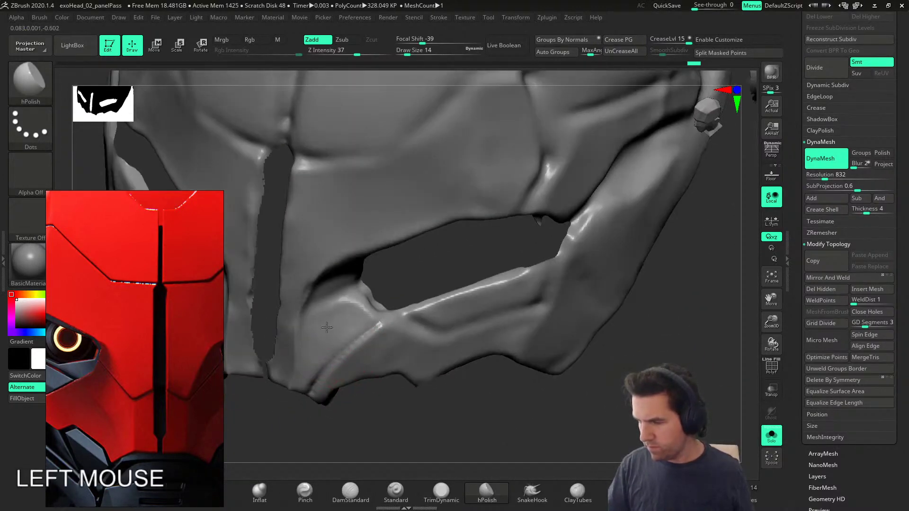
pyautogui.moveTo(352, 300); pyautogui.dragTo(356, 308)
pyautogui.moveTo(352, 301); pyautogui.dragTo(356, 338, button='right')
pyautogui.moveTo(359, 299); pyautogui.dragTo(351, 289)
pyautogui.moveTo(352, 288)
pyautogui.mouseDown(button='right')
pyautogui.moveTo(346, 303)
pyautogui.moveTo(347, 290)
pyautogui.mouseUp(button='right')
pyautogui.moveTo(349, 277); pyautogui.dragTo(347, 284)
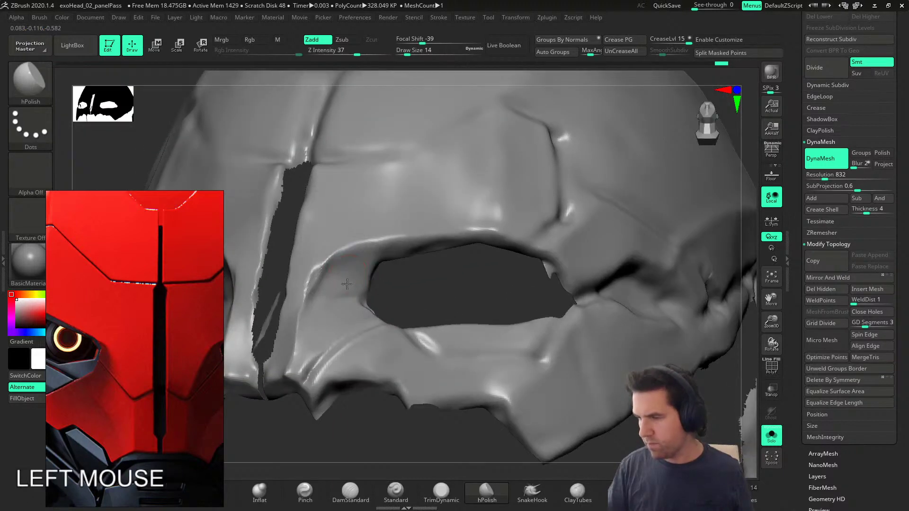
# Step: Raise the hPolish draw size to 25 and smooth the surface beside the slot and above the inner eye corner
pyautogui.moveTo(304, 284); pyautogui.dragTo(303, 290, button='right')
pyautogui.click(303, 290)
pyautogui.press('s')
pyautogui.click(304, 293)
pyautogui.moveTo(303, 330); pyautogui.dragTo(303, 322)
pyautogui.moveTo(298, 269)
pyautogui.mouseDown()
pyautogui.moveTo(304, 173)
pyautogui.moveTo(306, 181)
pyautogui.mouseUp()
pyautogui.keyDown('ctrl'); pyautogui.moveTo(323, 212); pyautogui.dragTo(358, 324, button='right'); pyautogui.keyUp('ctrl')
pyautogui.moveTo(358, 325); pyautogui.dragTo(338, 265)
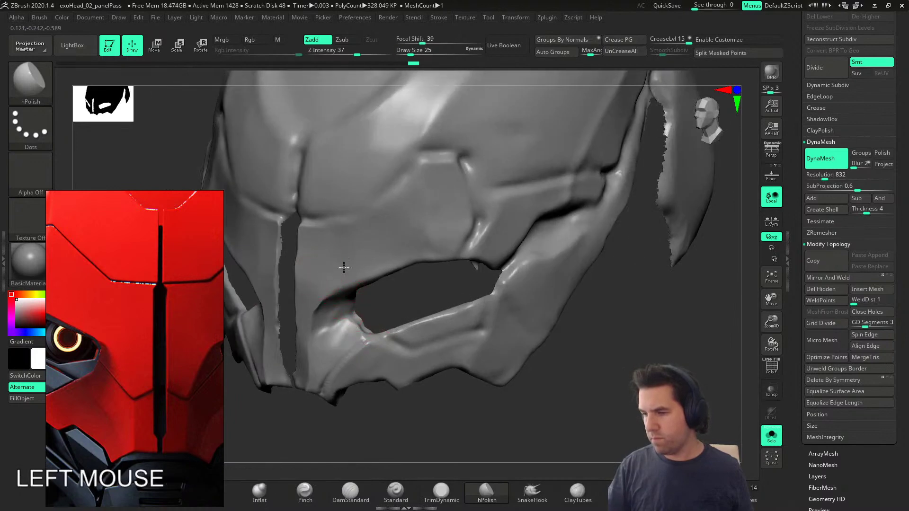
# Step: Examine the front of the helmet against the full-face reference image
pyautogui.keyDown('alt'); pyautogui.moveTo(456, 242); pyautogui.dragTo(433, 324, button='right'); pyautogui.keyUp('alt')
pyautogui.moveTo(511, 423); pyautogui.dragTo(550, 325, button='right')
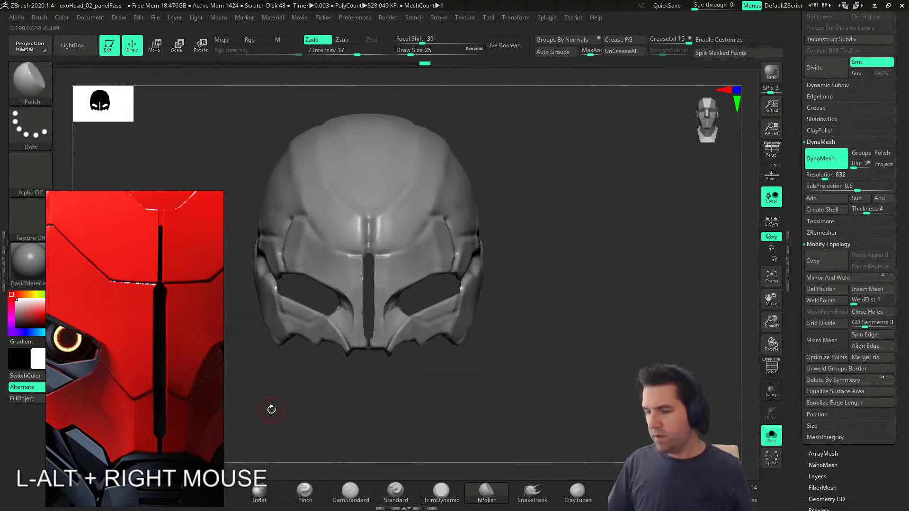
pyautogui.scroll(-2, 219, 365)
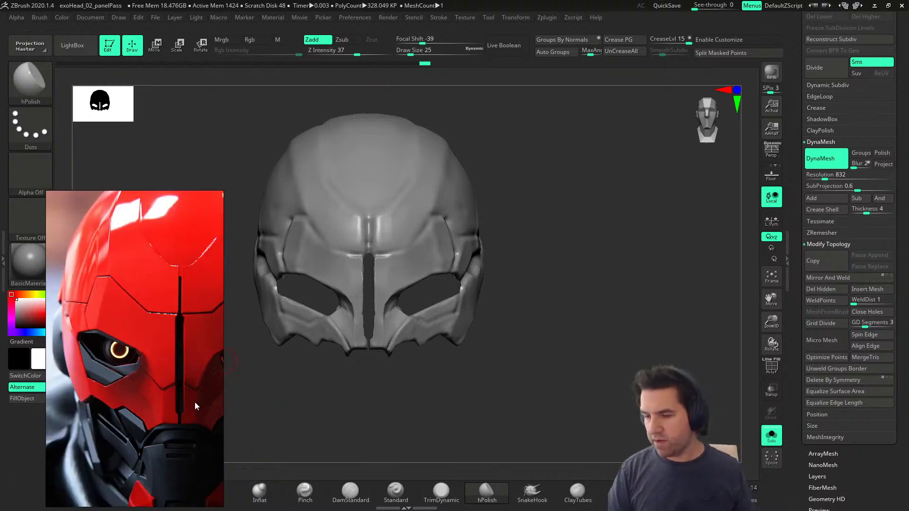
pyautogui.moveTo(195, 402); pyautogui.dragTo(129, 377, button='middle')
pyautogui.scroll(-1, 129, 378)
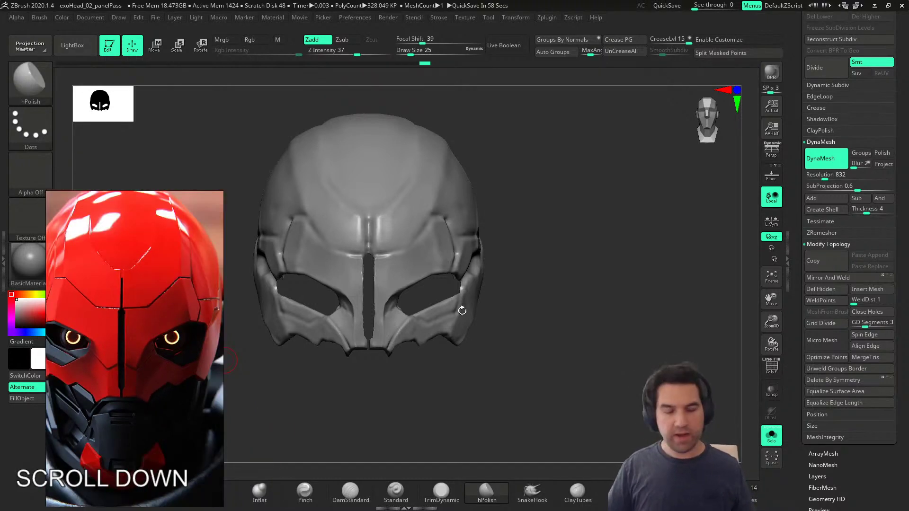
pyautogui.moveTo(469, 316); pyautogui.dragTo(456, 335, button='right')
pyautogui.keyDown('shift'); pyautogui.moveTo(531, 349); pyautogui.dragTo(551, 355, button='right'); pyautogui.keyUp('shift')
pyautogui.keyDown('alt'); pyautogui.moveTo(551, 355); pyautogui.dragTo(596, 411, button='right'); pyautogui.keyUp('alt')
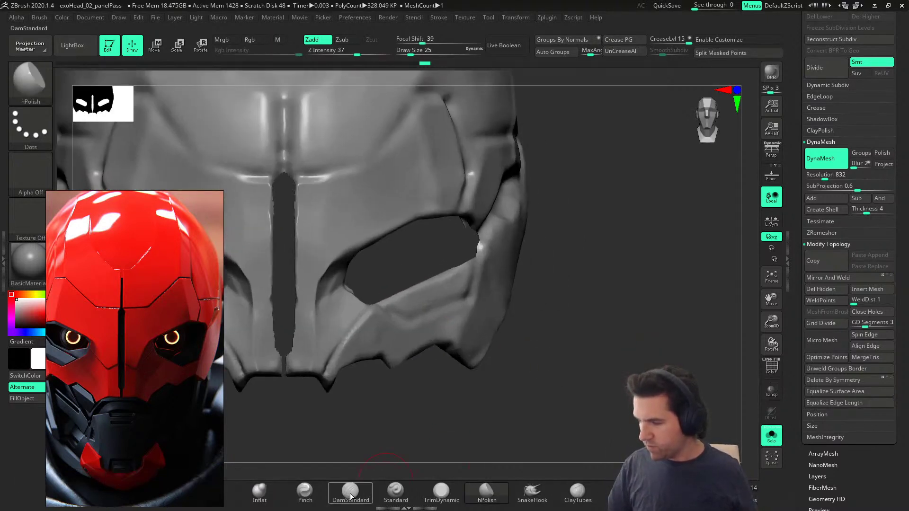
# Step: Carve a short seam from the slot's edge toward the inner eye corner with DamStandard at draw size 7
pyautogui.click(350, 491)
pyautogui.keyDown('alt'); pyautogui.moveTo(350, 491); pyautogui.dragTo(428, 402, button='right'); pyautogui.keyUp('alt')
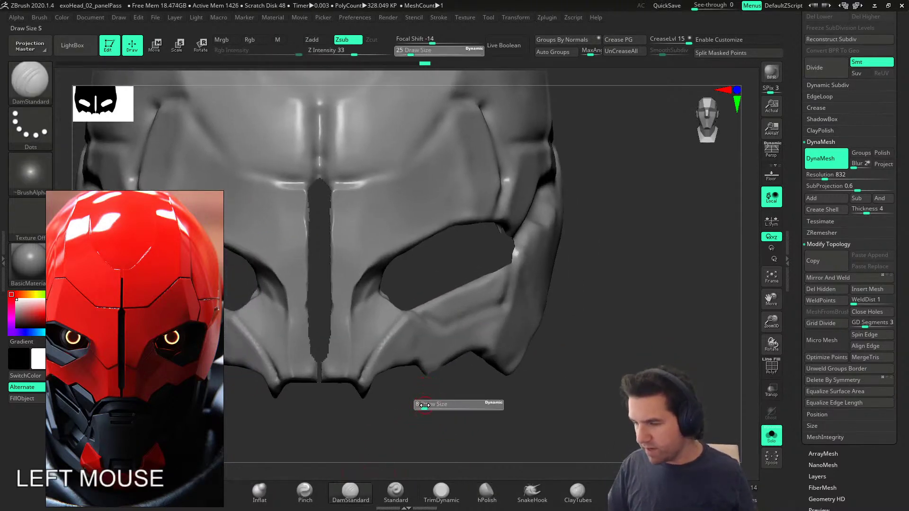
pyautogui.moveTo(416, 316); pyautogui.dragTo(366, 315, button='right')
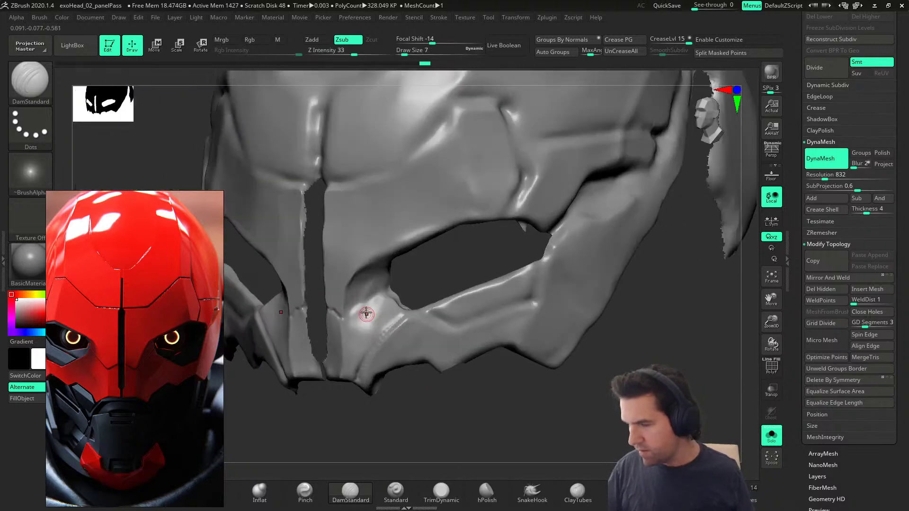
pyautogui.moveTo(342, 316); pyautogui.dragTo(342, 316)
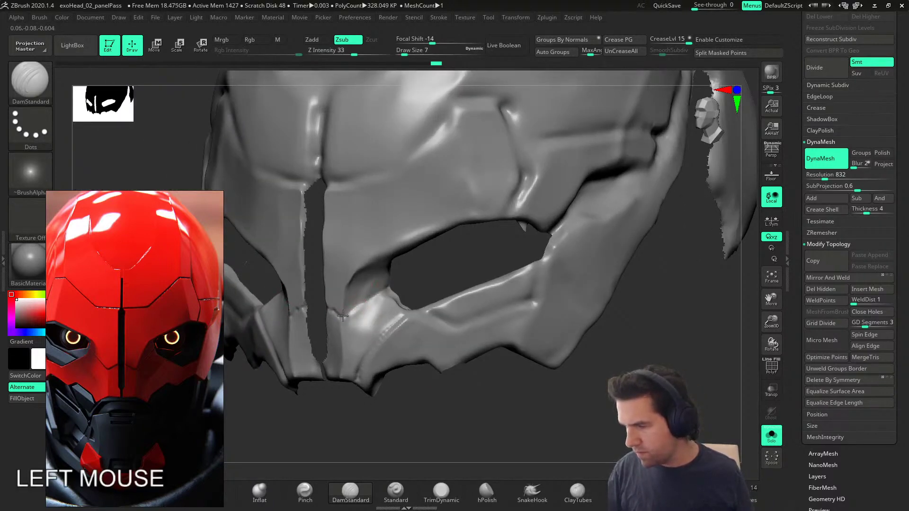
# Step: Carve a fine panel line from the slot's upper end along the brow and around the temple panel down to the eye opening
pyautogui.moveTo(340, 316); pyautogui.dragTo(413, 277, button='right')
pyautogui.keyDown('alt'); pyautogui.moveTo(353, 228); pyautogui.dragTo(359, 264, button='right'); pyautogui.keyUp('alt')
pyautogui.moveTo(340, 268); pyautogui.dragTo(401, 262)
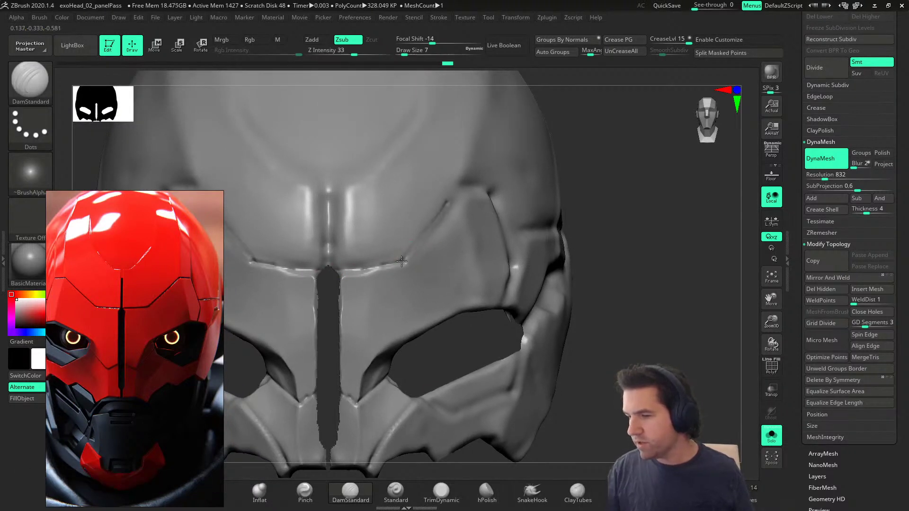
pyautogui.keyDown('alt'); pyautogui.moveTo(432, 227); pyautogui.dragTo(396, 225, button='right'); pyautogui.keyUp('alt')
pyautogui.click(349, 293)
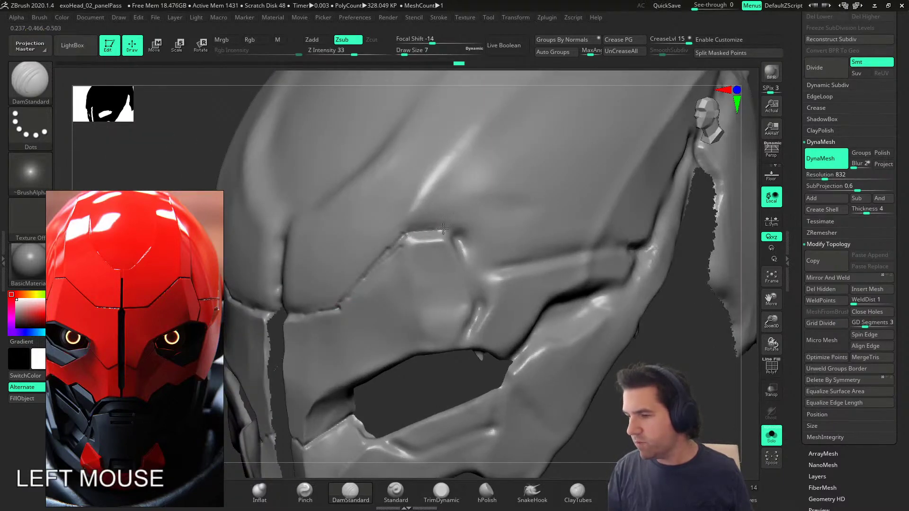
pyautogui.moveTo(492, 216); pyautogui.dragTo(456, 235, button='right')
pyautogui.moveTo(457, 235); pyautogui.dragTo(457, 251)
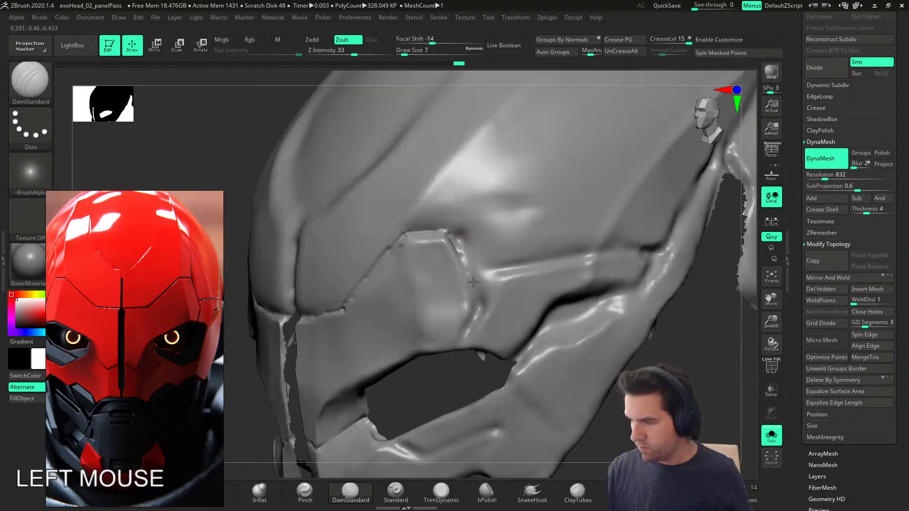
pyautogui.moveTo(476, 309)
pyautogui.mouseDown()
pyautogui.moveTo(474, 290)
pyautogui.moveTo(467, 327)
pyautogui.mouseUp()
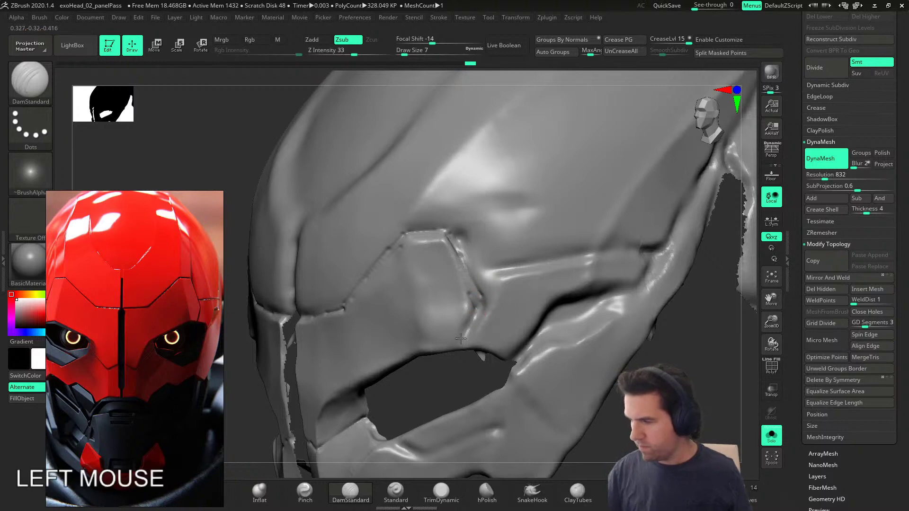
# Step: Raise a sharp ridge down the temple panel toward the eye opening with inverted DamStandard at draw size 18
pyautogui.press('s')
pyautogui.moveTo(434, 272); pyautogui.dragTo(439, 272)
pyautogui.keyDown('alt'); pyautogui.moveTo(414, 242); pyautogui.dragTo(411, 242); pyautogui.keyUp('alt')
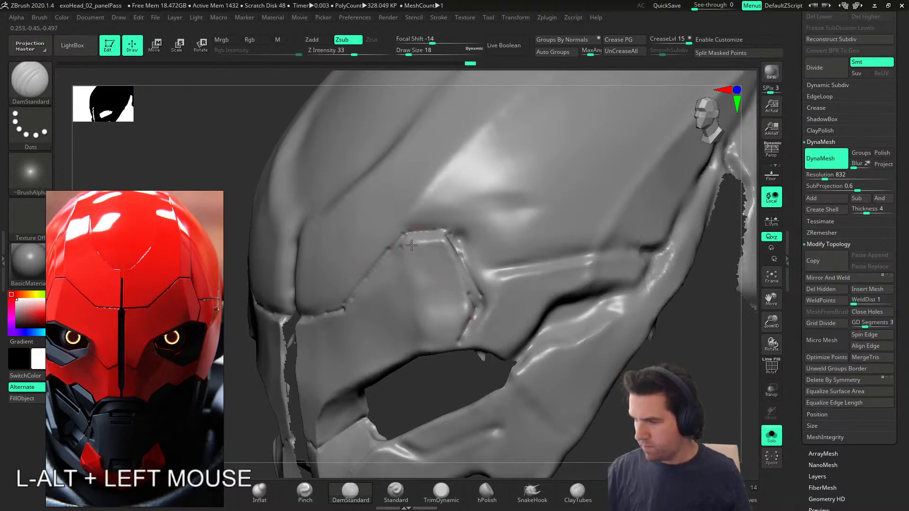
pyautogui.moveTo(446, 350); pyautogui.dragTo(523, 438, button='right')
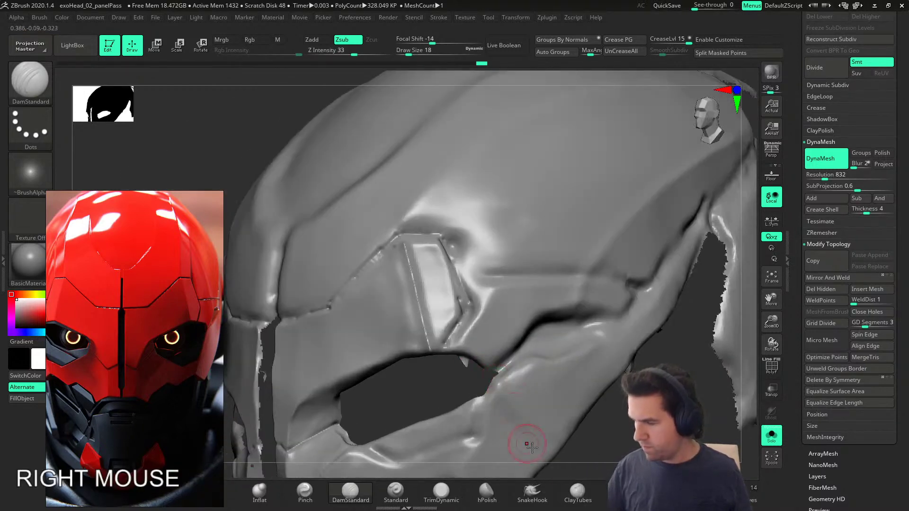
# Step: Flatten the narrow temple facet with TrimDynamic at draw size 35 and undo the last trim stroke along its front edge
pyautogui.click(441, 493)
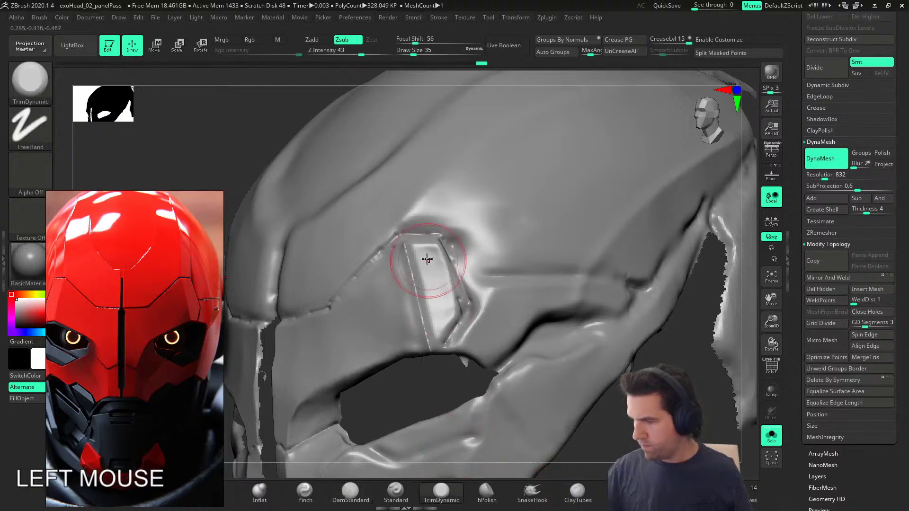
pyautogui.moveTo(420, 263); pyautogui.dragTo(423, 317)
pyautogui.moveTo(446, 295); pyautogui.dragTo(438, 298, button='right')
pyautogui.moveTo(398, 256); pyautogui.dragTo(434, 353)
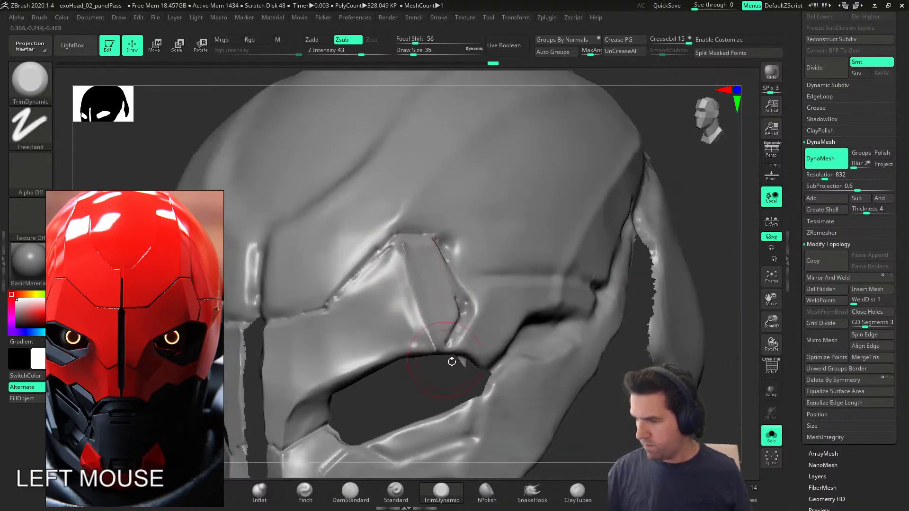
pyautogui.hotkey('ctrl', 'z')
# Step: Polish the planes beside the temple ridge and above the eye opening with hPolish at draw size 35
pyautogui.click(484, 494)
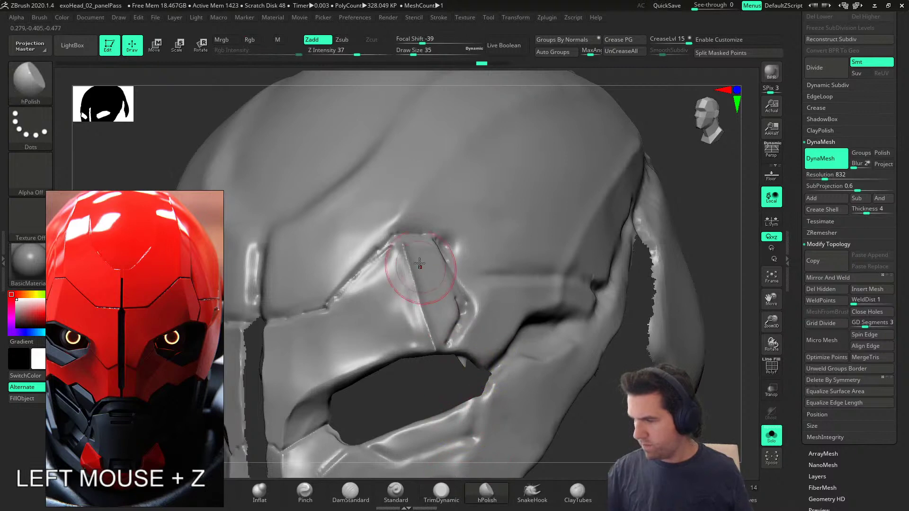
pyautogui.moveTo(430, 285); pyautogui.dragTo(385, 261, button='right')
pyautogui.click(342, 348)
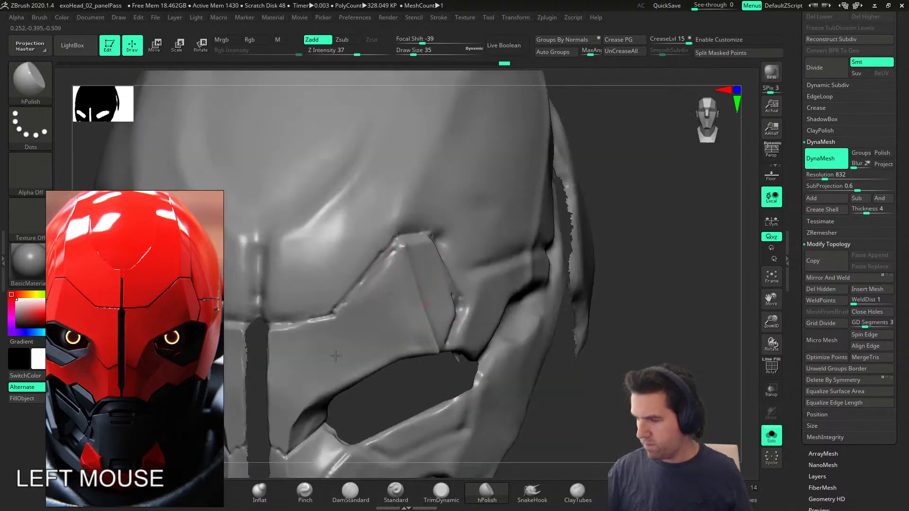
pyautogui.keyDown('alt'); pyautogui.moveTo(382, 343); pyautogui.dragTo(381, 323, button='right'); pyautogui.keyUp('alt')
pyautogui.moveTo(451, 304)
pyautogui.keyDown('alt'); pyautogui.mouseDown(button='right')
pyautogui.moveTo(486, 325)
pyautogui.moveTo(453, 310)
pyautogui.mouseUp(button='right'); pyautogui.keyUp('alt')
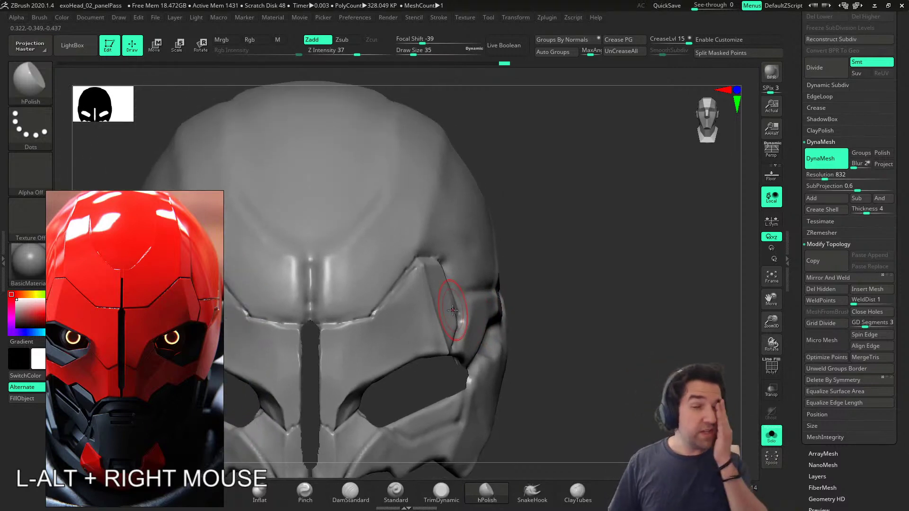
pyautogui.moveTo(441, 351); pyautogui.dragTo(507, 337, button='right')
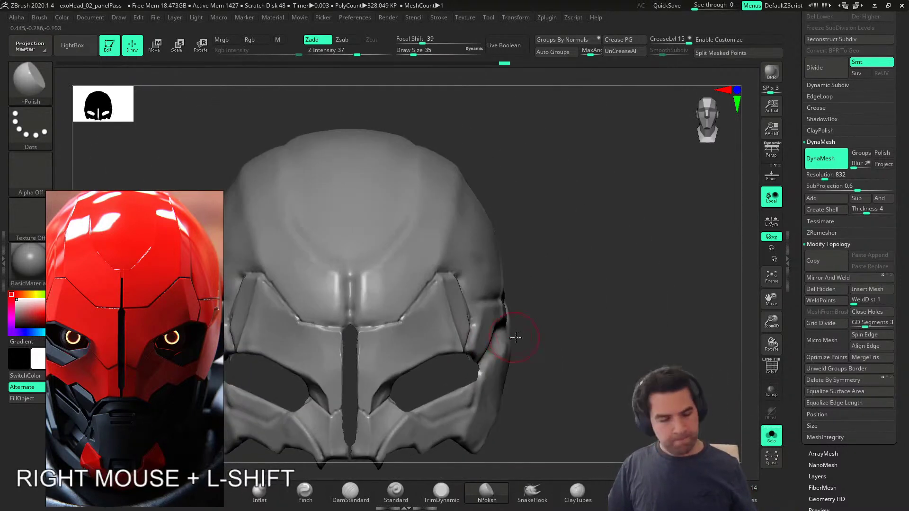
# Step: Turn on the wireframe display and set the visibility selection brush to SelectLasso
pyautogui.hotkey('shift', 'f')
pyautogui.moveTo(584, 339)
pyautogui.keyDown('alt'); pyautogui.mouseDown(button='right')
pyautogui.moveTo(530, 343)
pyautogui.moveTo(583, 341)
pyautogui.moveTo(536, 334)
pyautogui.mouseUp(button='right'); pyautogui.keyUp('alt')
pyautogui.hotkey('ctrl', 'shift')
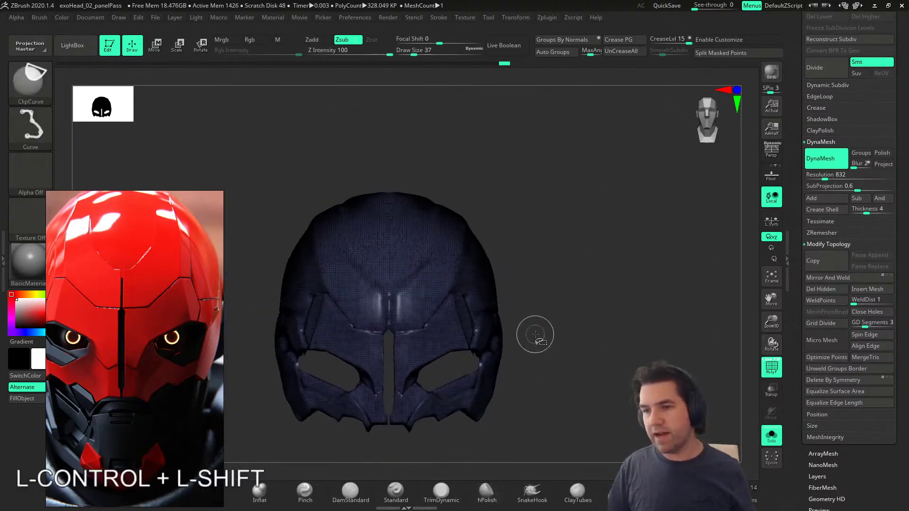
pyautogui.click(45, 86)
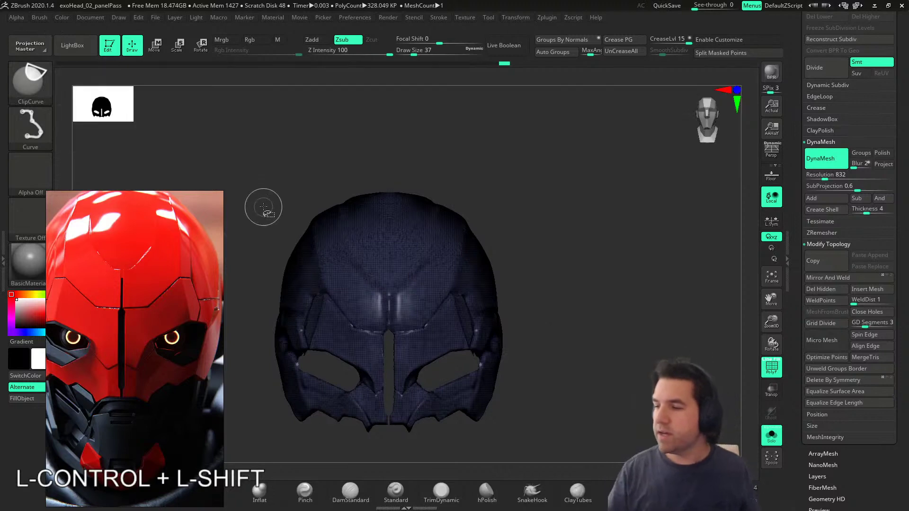
pyautogui.click(27, 84)
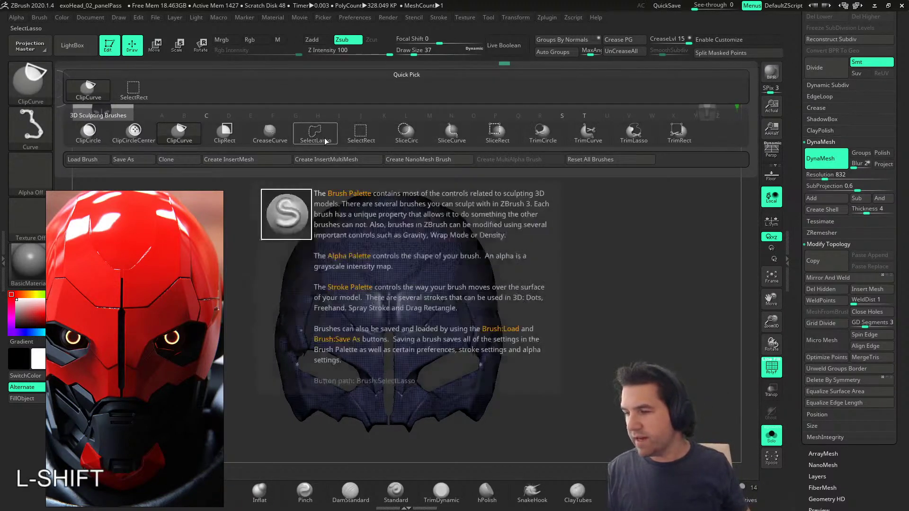
pyautogui.press('ctrl')
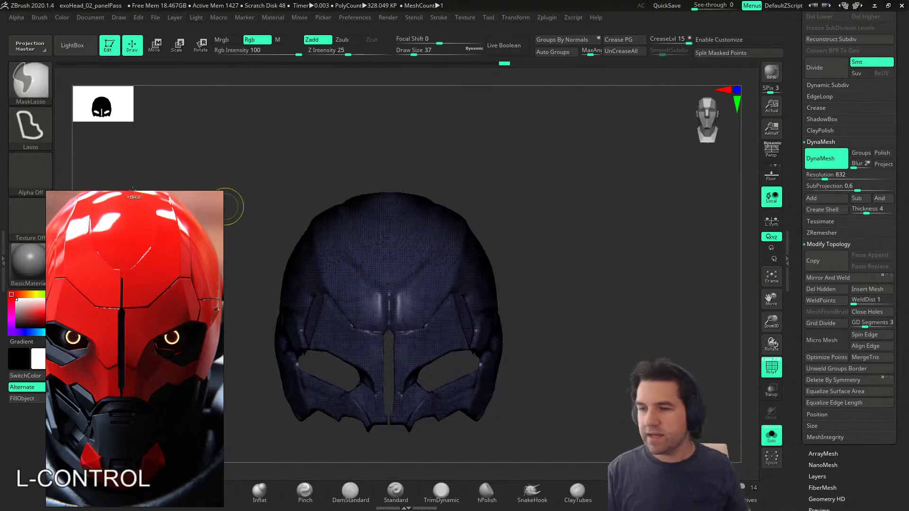
pyautogui.hotkey('ctrl', 'shift')
pyautogui.keyDown('ctrl'); pyautogui.keyDown('shift'); pyautogui.click(36, 90); pyautogui.keyUp('shift'); pyautogui.keyUp('ctrl')
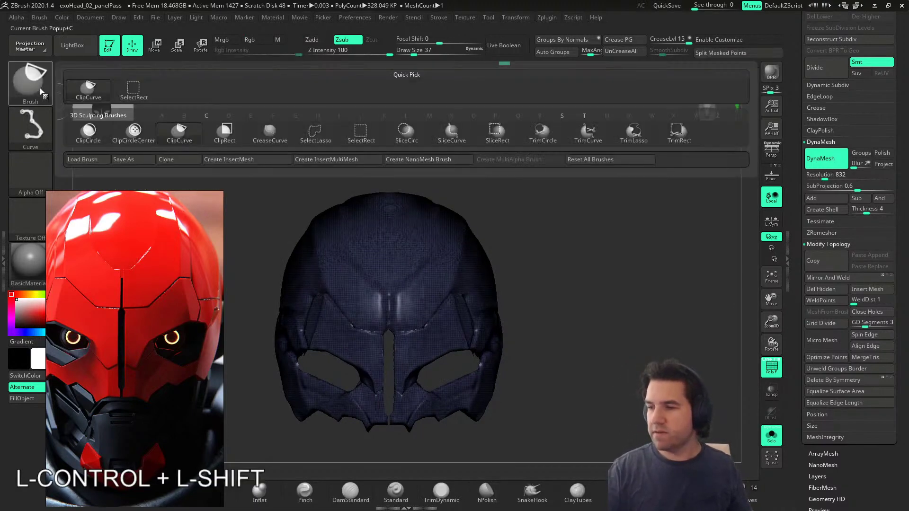
pyautogui.moveTo(615, 353)
pyautogui.mouseDown(button='right')
pyautogui.moveTo(532, 367)
pyautogui.moveTo(479, 334)
pyautogui.mouseUp(button='right')
pyautogui.hotkey('ctrl', 'shift')
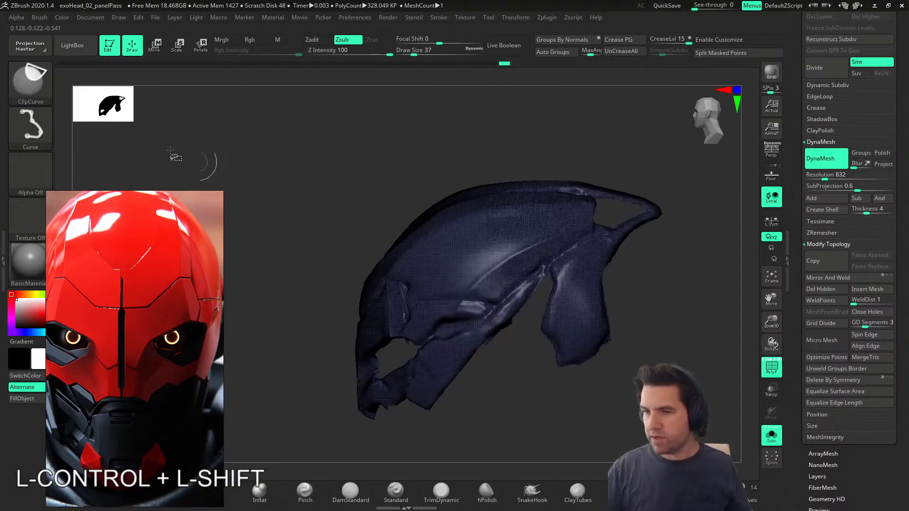
pyautogui.click(36, 85)
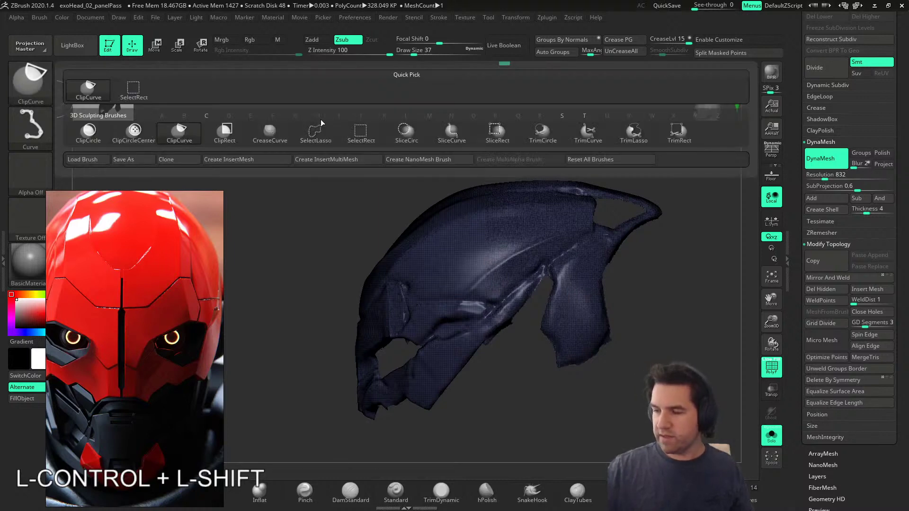
pyautogui.moveTo(514, 387)
pyautogui.keyDown('alt'); pyautogui.mouseDown(button='right')
pyautogui.moveTo(567, 423)
pyautogui.moveTo(492, 397)
pyautogui.moveTo(528, 388)
pyautogui.moveTo(499, 349)
pyautogui.moveTo(487, 361)
pyautogui.moveTo(437, 362)
pyautogui.mouseUp(button='right'); pyautogui.keyUp('alt')
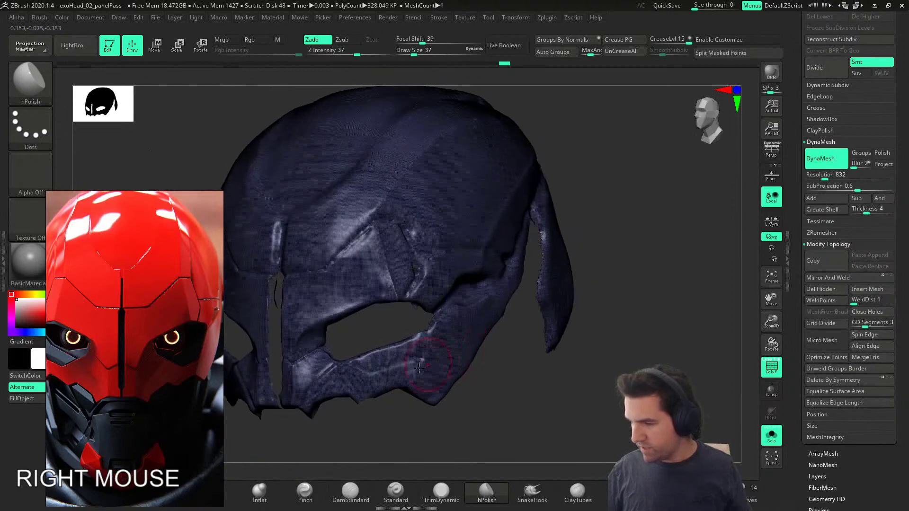
# Step: Isolate a rough area of the upper faceplate, from the central slot to the temple, with symmetric lasso selections
pyautogui.moveTo(345, 349)
pyautogui.keyDown('ctrl'); pyautogui.mouseDown()
pyautogui.moveTo(293, 362)
pyautogui.moveTo(268, 270)
pyautogui.moveTo(426, 205)
pyautogui.moveTo(295, 363)
pyautogui.moveTo(351, 204)
pyautogui.moveTo(440, 244)
pyautogui.moveTo(402, 337)
pyautogui.mouseUp(); pyautogui.keyUp('ctrl')
pyautogui.moveTo(416, 342)
pyautogui.mouseDown(button='right')
pyautogui.moveTo(461, 353)
pyautogui.moveTo(505, 341)
pyautogui.moveTo(426, 341)
pyautogui.moveTo(481, 357)
pyautogui.moveTo(469, 349)
pyautogui.mouseUp(button='right')
pyautogui.moveTo(595, 343)
pyautogui.keyDown('ctrl'); pyautogui.mouseDown()
pyautogui.moveTo(587, 176)
pyautogui.moveTo(619, 314)
pyautogui.moveTo(609, 159)
pyautogui.moveTo(661, 365)
pyautogui.mouseUp(); pyautogui.keyUp('ctrl')
pyautogui.moveTo(536, 385)
pyautogui.keyDown('shift'); pyautogui.mouseDown(button='right')
pyautogui.moveTo(704, 365)
pyautogui.moveTo(536, 307)
pyautogui.moveTo(547, 328)
pyautogui.moveTo(442, 319)
pyautogui.mouseUp(button='right'); pyautogui.keyUp('shift')
pyautogui.moveTo(423, 303)
pyautogui.keyDown('ctrl'); pyautogui.keyDown('shift'); pyautogui.mouseDown()
pyautogui.moveTo(426, 265)
pyautogui.moveTo(544, 236)
pyautogui.moveTo(534, 304)
pyautogui.mouseUp(); pyautogui.keyUp('shift'); pyautogui.keyUp('ctrl')
pyautogui.keyDown('alt'); pyautogui.moveTo(534, 304); pyautogui.dragTo(514, 374, button='right'); pyautogui.keyUp('alt')
pyautogui.moveTo(513, 374); pyautogui.dragTo(478, 348, button='right')
# Step: Hide the faces outside the temple panel line and above its top edge, undoing one stray lasso
pyautogui.keyDown('ctrl'); pyautogui.keyDown('shift'); pyautogui.moveTo(450, 326); pyautogui.dragTo(431, 289); pyautogui.keyUp('shift'); pyautogui.keyUp('ctrl')
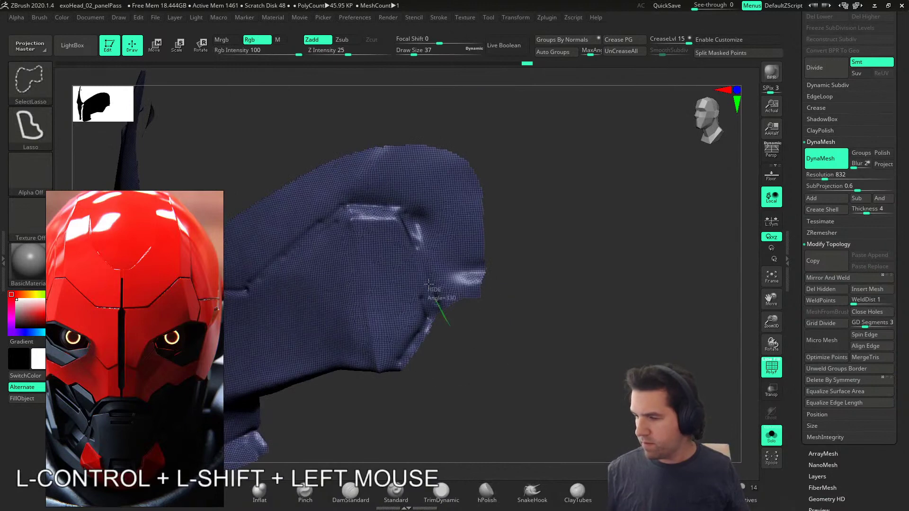
pyautogui.keyDown('ctrl'); pyautogui.keyDown('alt'); pyautogui.keyDown('shift'); pyautogui.moveTo(426, 145); pyautogui.dragTo(506, 374); pyautogui.keyUp('shift'); pyautogui.keyUp('alt'); pyautogui.keyUp('ctrl')
pyautogui.moveTo(506, 373)
pyautogui.mouseDown(button='right')
pyautogui.moveTo(491, 321)
pyautogui.moveTo(525, 352)
pyautogui.mouseUp(button='right')
pyautogui.moveTo(524, 353); pyautogui.dragTo(500, 308, button='right')
pyautogui.moveTo(457, 238)
pyautogui.keyDown('ctrl'); pyautogui.keyDown('shift'); pyautogui.mouseDown()
pyautogui.moveTo(394, 238)
pyautogui.moveTo(518, 156)
pyautogui.moveTo(524, 198)
pyautogui.mouseUp(); pyautogui.keyUp('shift'); pyautogui.keyUp('ctrl')
pyautogui.hotkey('ctrl', 'z')
pyautogui.hotkey('ctrl', 'shift')
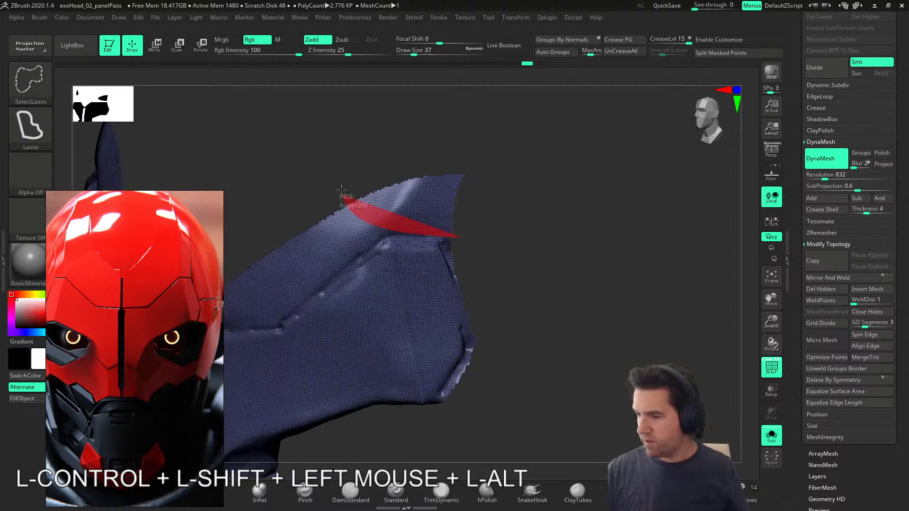
pyautogui.keyDown('ctrl'); pyautogui.keyDown('alt'); pyautogui.keyDown('shift'); pyautogui.moveTo(343, 198); pyautogui.dragTo(344, 199); pyautogui.keyUp('shift'); pyautogui.keyUp('alt'); pyautogui.keyUp('ctrl')
# Step: Trim the remaining strip of faces along the temple panel's outer edge out of the visible selection
pyautogui.moveTo(523, 223); pyautogui.dragTo(489, 375, button='right')
pyautogui.hotkey('ctrl', 'shift')
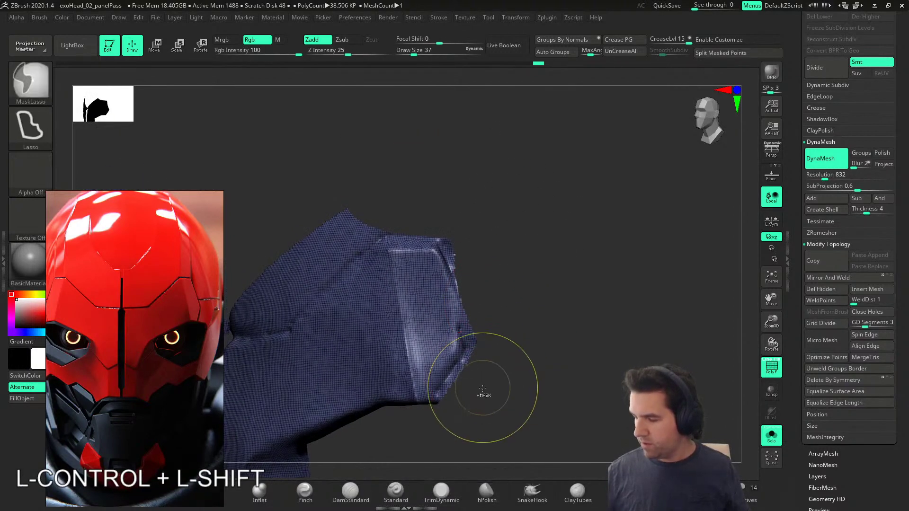
pyautogui.keyDown('ctrl'); pyautogui.keyDown('shift'); pyautogui.moveTo(479, 381); pyautogui.dragTo(449, 274); pyautogui.keyUp('shift'); pyautogui.keyUp('ctrl')
pyautogui.keyDown('ctrl'); pyautogui.keyDown('alt'); pyautogui.keyDown('shift'); pyautogui.moveTo(448, 218); pyautogui.dragTo(498, 380); pyautogui.keyUp('shift'); pyautogui.keyUp('alt'); pyautogui.keyUp('ctrl')
pyautogui.moveTo(548, 418)
pyautogui.mouseDown(button='right')
pyautogui.moveTo(527, 337)
pyautogui.moveTo(509, 318)
pyautogui.mouseUp(button='right')
pyautogui.keyDown('ctrl'); pyautogui.keyDown('shift'); pyautogui.moveTo(513, 264); pyautogui.dragTo(505, 274); pyautogui.keyUp('shift'); pyautogui.keyUp('ctrl')
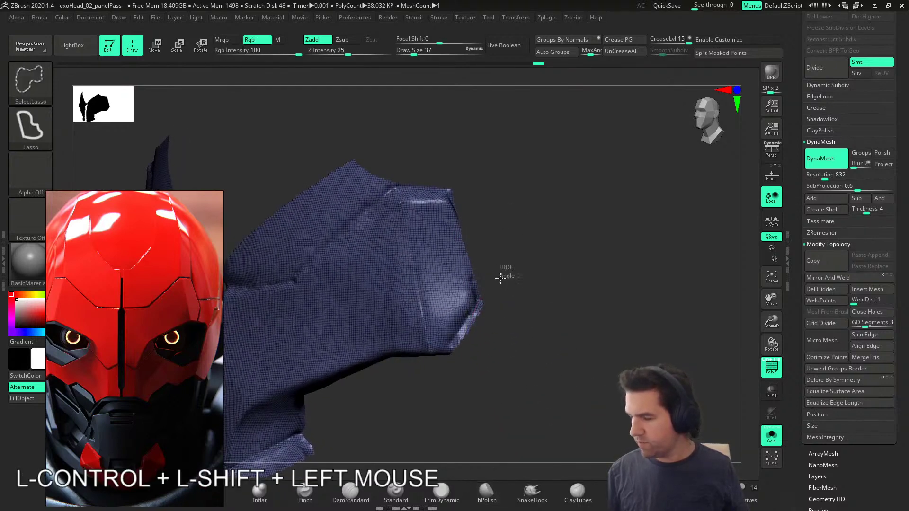
pyautogui.moveTo(468, 321)
pyautogui.keyDown('ctrl'); pyautogui.keyDown('alt'); pyautogui.keyDown('shift'); pyautogui.mouseDown()
pyautogui.moveTo(487, 392)
pyautogui.moveTo(556, 305)
pyautogui.mouseUp(); pyautogui.keyUp('shift'); pyautogui.keyUp('alt'); pyautogui.keyUp('ctrl')
# Step: Hide the faces above the brow panel line, from the temple corner across to the central slot
pyautogui.moveTo(488, 335)
pyautogui.keyDown('alt'); pyautogui.mouseDown(button='right')
pyautogui.moveTo(549, 314)
pyautogui.moveTo(553, 291)
pyautogui.mouseUp(button='right'); pyautogui.keyUp('alt')
pyautogui.keyDown('ctrl'); pyautogui.keyDown('shift'); pyautogui.moveTo(378, 257); pyautogui.dragTo(400, 235); pyautogui.keyUp('shift'); pyautogui.keyUp('ctrl')
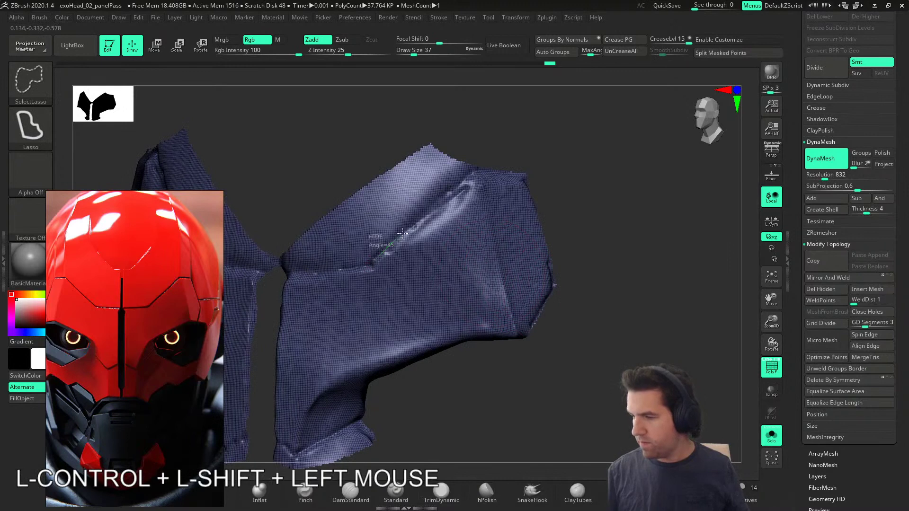
pyautogui.moveTo(479, 162)
pyautogui.keyDown('ctrl'); pyautogui.keyDown('alt'); pyautogui.keyDown('shift'); pyautogui.mouseDown()
pyautogui.moveTo(353, 111)
pyautogui.moveTo(312, 208)
pyautogui.moveTo(324, 222)
pyautogui.mouseUp(); pyautogui.keyUp('shift'); pyautogui.keyUp('alt'); pyautogui.keyUp('ctrl')
pyautogui.moveTo(427, 263); pyautogui.dragTo(461, 274, button='right')
pyautogui.keyDown('ctrl'); pyautogui.keyDown('shift'); pyautogui.moveTo(294, 286); pyautogui.dragTo(292, 282); pyautogui.keyUp('shift'); pyautogui.keyUp('ctrl')
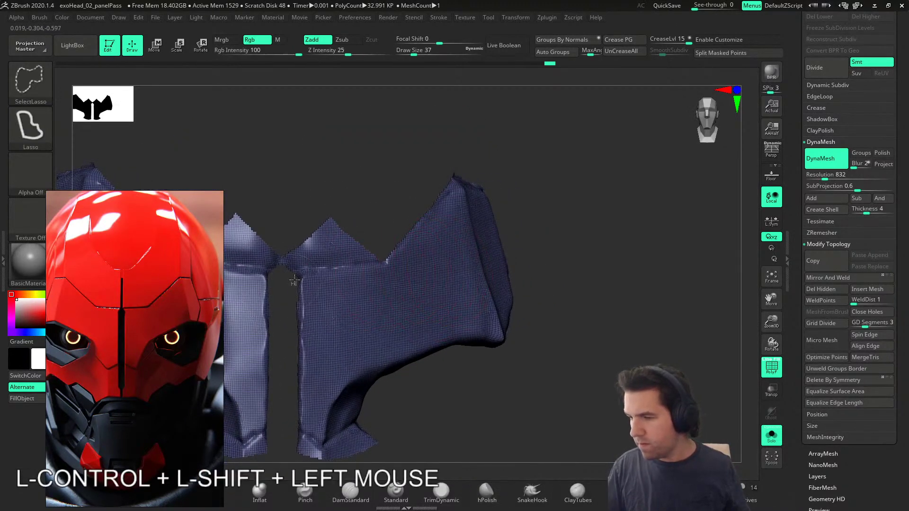
pyautogui.moveTo(373, 263)
pyautogui.keyDown('ctrl'); pyautogui.keyDown('shift'); pyautogui.mouseDown()
pyautogui.moveTo(365, 197)
pyautogui.moveTo(284, 187)
pyautogui.moveTo(296, 285)
pyautogui.mouseUp(); pyautogui.keyUp('shift'); pyautogui.keyUp('ctrl')
pyautogui.moveTo(304, 308)
pyautogui.mouseDown(button='right')
pyautogui.moveTo(472, 380)
pyautogui.moveTo(412, 362)
pyautogui.mouseUp(button='right')
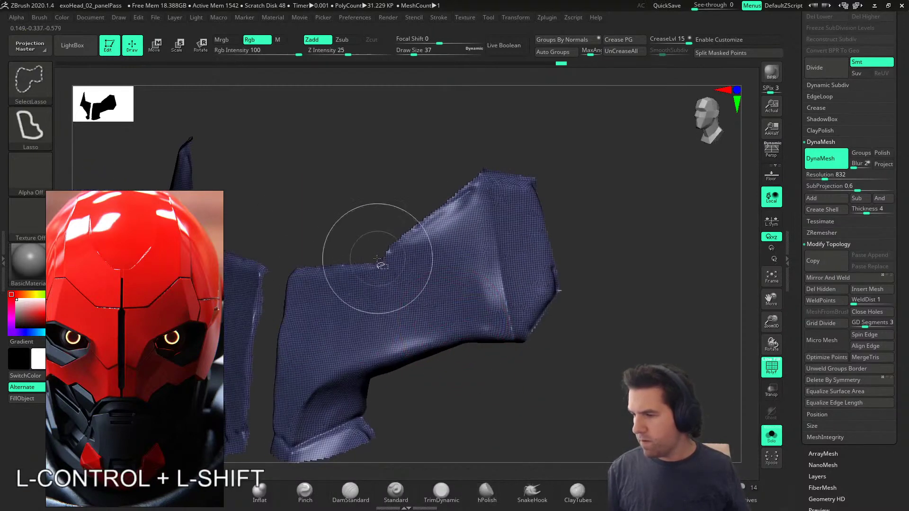
pyautogui.keyDown('ctrl'); pyautogui.keyDown('shift'); pyautogui.moveTo(378, 263); pyautogui.dragTo(422, 224); pyautogui.keyUp('shift'); pyautogui.keyUp('ctrl')
pyautogui.keyDown('ctrl'); pyautogui.keyDown('alt'); pyautogui.keyDown('shift'); pyautogui.moveTo(493, 166); pyautogui.dragTo(390, 229); pyautogui.keyUp('shift'); pyautogui.keyUp('alt'); pyautogui.keyUp('ctrl')
# Step: Hide the leftover faces below the eye opening and beside the slot, and assign the visible brow panels their own polygroup
pyautogui.moveTo(433, 378)
pyautogui.keyDown('alt'); pyautogui.mouseDown(button='right')
pyautogui.moveTo(451, 256)
pyautogui.moveTo(455, 286)
pyautogui.moveTo(407, 309)
pyautogui.moveTo(385, 286)
pyautogui.mouseUp(button='right'); pyautogui.keyUp('alt')
pyautogui.keyDown('ctrl'); pyautogui.keyDown('shift'); pyautogui.moveTo(375, 287); pyautogui.dragTo(370, 290); pyautogui.keyUp('shift'); pyautogui.keyUp('ctrl')
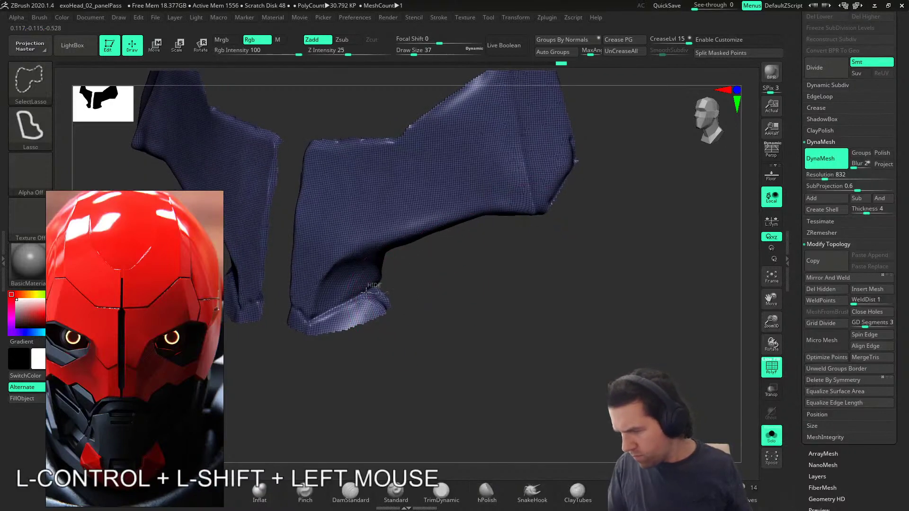
pyautogui.keyDown('ctrl'); pyautogui.keyDown('alt'); pyautogui.keyDown('shift'); pyautogui.moveTo(310, 348); pyautogui.dragTo(353, 327); pyautogui.keyUp('shift'); pyautogui.keyUp('alt'); pyautogui.keyUp('ctrl')
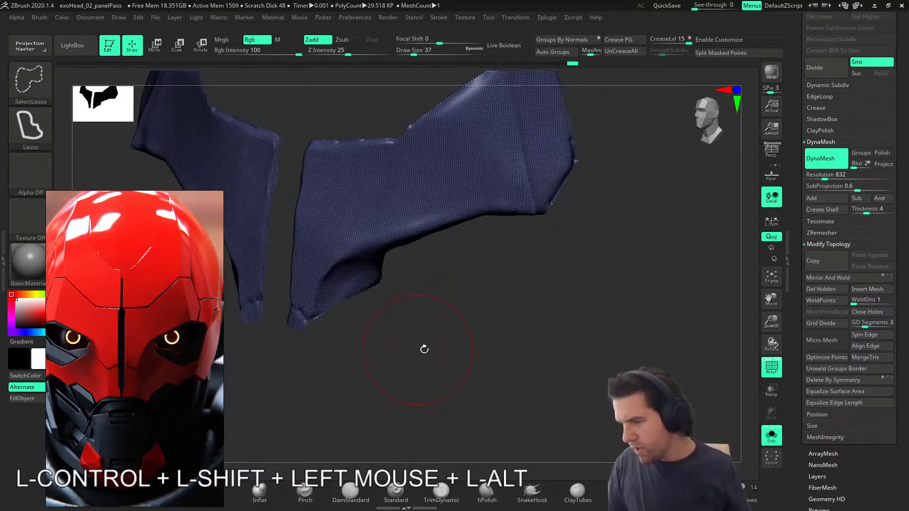
pyautogui.moveTo(430, 325); pyautogui.dragTo(305, 331, button='right')
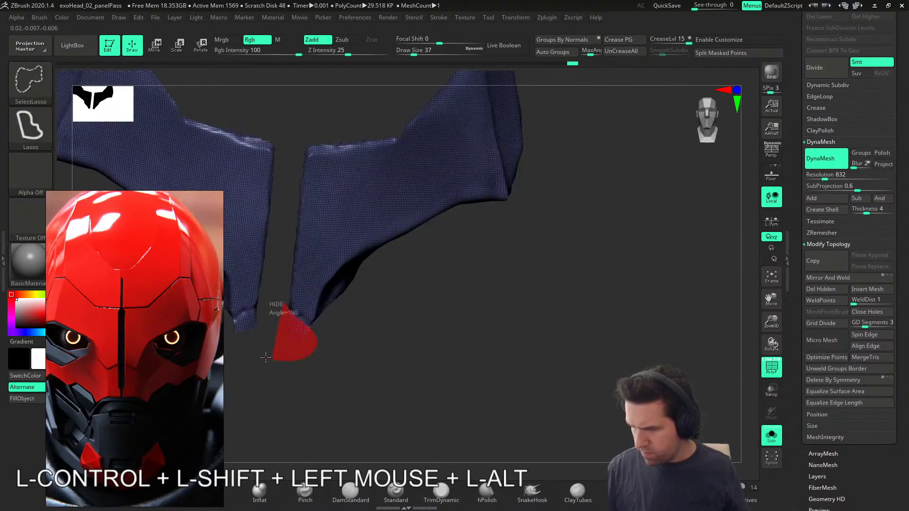
pyautogui.keyDown('ctrl'); pyautogui.keyDown('alt'); pyautogui.keyDown('shift'); pyautogui.moveTo(276, 361); pyautogui.dragTo(279, 362); pyautogui.keyUp('shift'); pyautogui.keyUp('alt'); pyautogui.keyUp('ctrl')
pyautogui.moveTo(398, 357)
pyautogui.mouseDown(button='right')
pyautogui.moveTo(369, 314)
pyautogui.moveTo(416, 314)
pyautogui.moveTo(421, 356)
pyautogui.moveTo(464, 382)
pyautogui.moveTo(513, 361)
pyautogui.moveTo(483, 357)
pyautogui.moveTo(491, 349)
pyautogui.moveTo(523, 363)
pyautogui.mouseUp(button='right')
pyautogui.keyDown('ctrl'); pyautogui.click(487, 352); pyautogui.keyUp('ctrl')
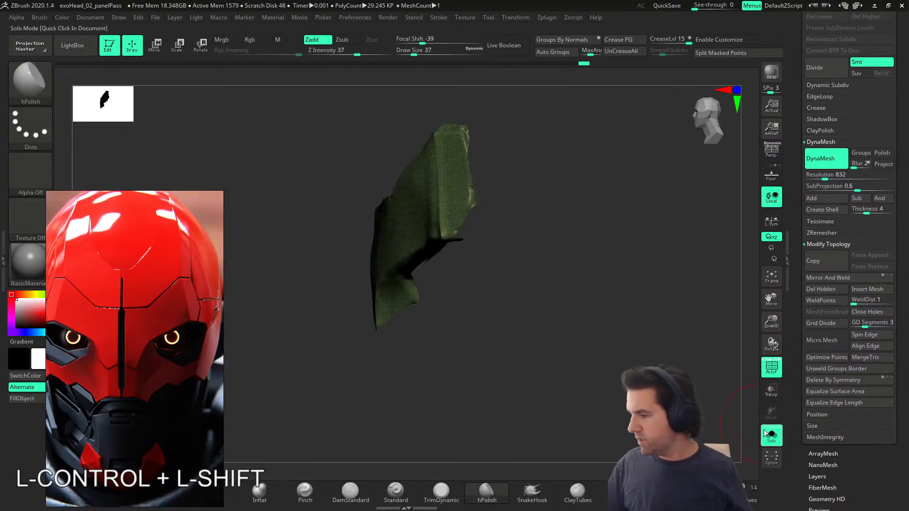
# Step: Unhide the rest of the helmet shell around the newly grouped brow panels
pyautogui.keyDown('shift'); pyautogui.click(763, 432); pyautogui.keyUp('shift')
pyautogui.moveTo(681, 416); pyautogui.dragTo(739, 419, button='right')
pyautogui.keyDown('shift'); pyautogui.click(765, 432); pyautogui.keyUp('shift')
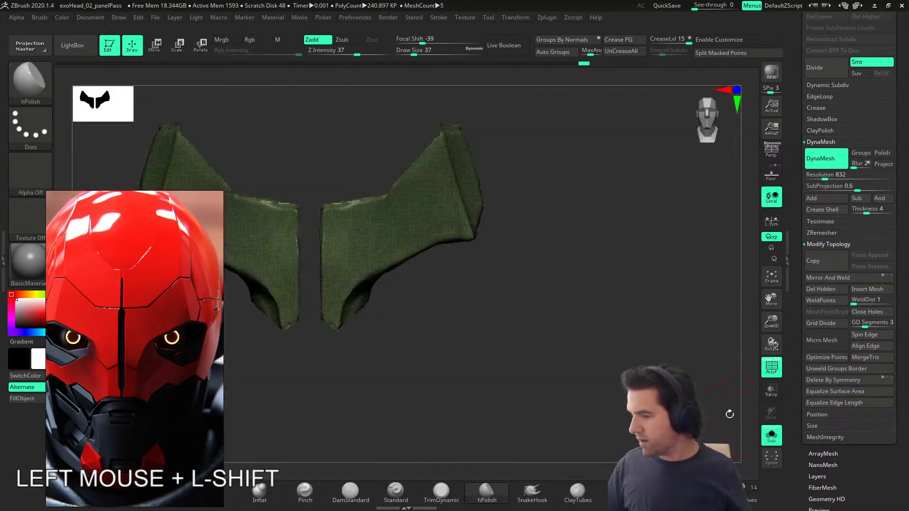
pyautogui.keyDown('ctrl'); pyautogui.keyDown('shift'); pyautogui.click(601, 377); pyautogui.keyUp('shift'); pyautogui.keyUp('ctrl')
pyautogui.moveTo(600, 378); pyautogui.dragTo(566, 357, button='right')
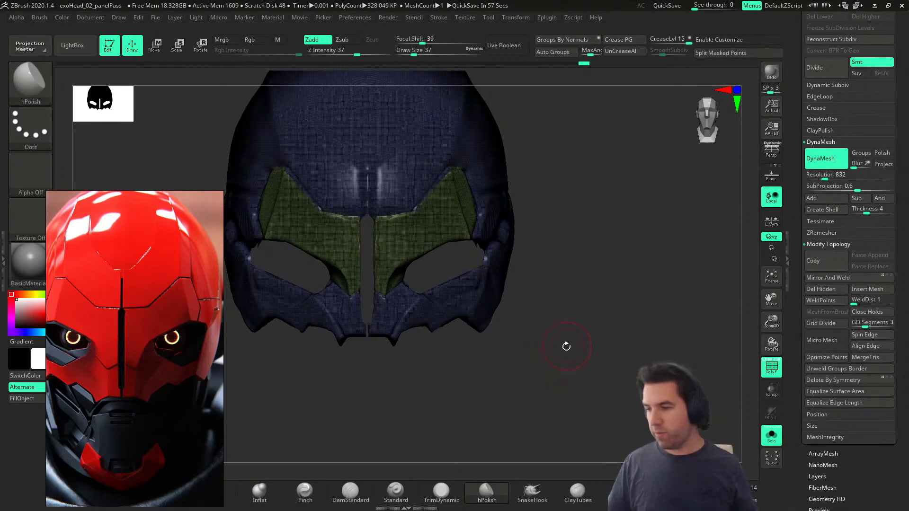
# Step: Split the brow panels from the helmet shell into a separate subtool with Groups Split
pyautogui.moveTo(527, 339); pyautogui.dragTo(734, 267, button='right')
pyautogui.moveTo(800, 265); pyautogui.dragTo(798, 371)
pyautogui.moveTo(813, 324)
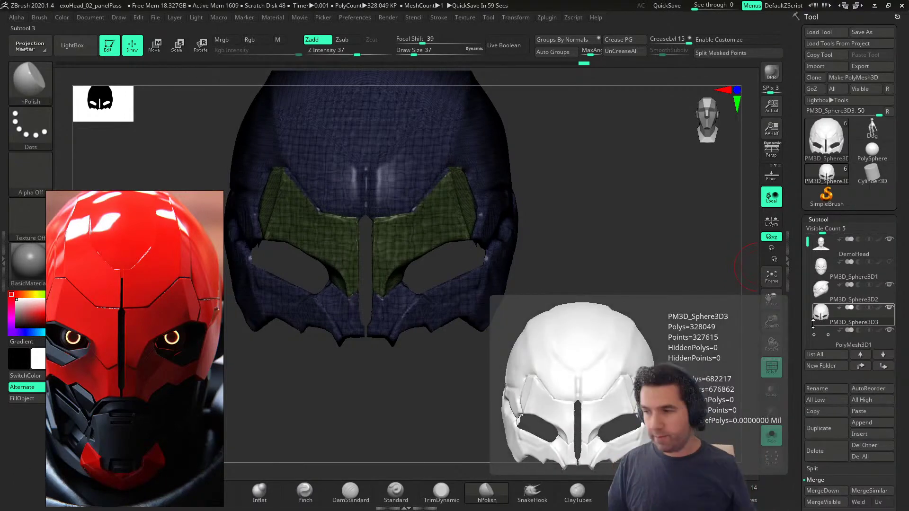
pyautogui.moveTo(798, 427); pyautogui.dragTo(806, 358)
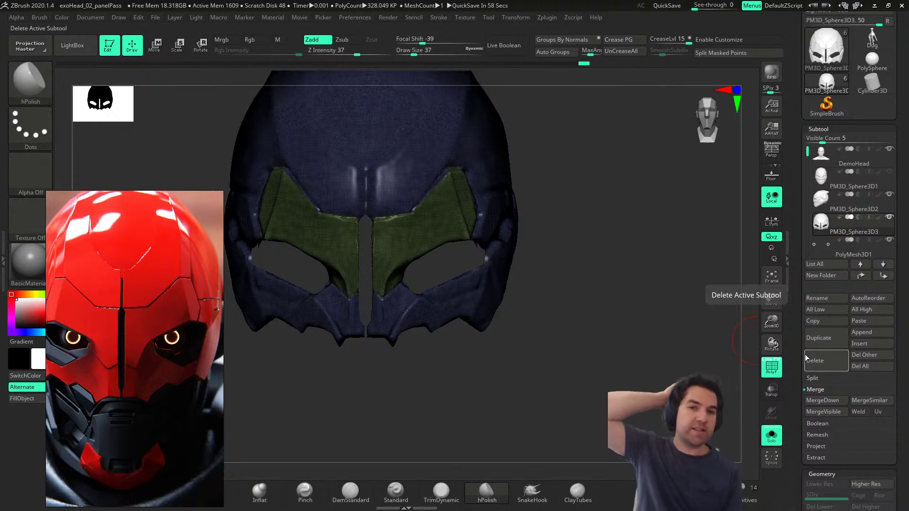
pyautogui.moveTo(794, 449); pyautogui.dragTo(803, 292)
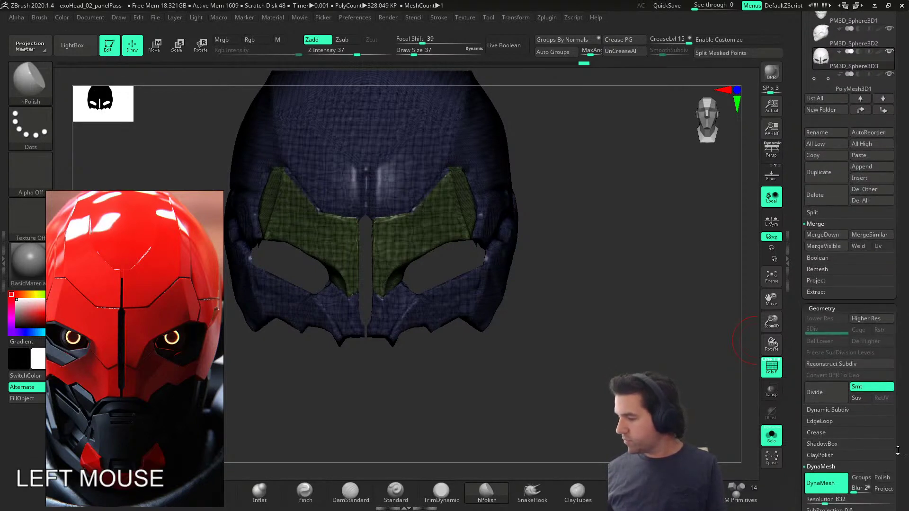
pyautogui.click(813, 213)
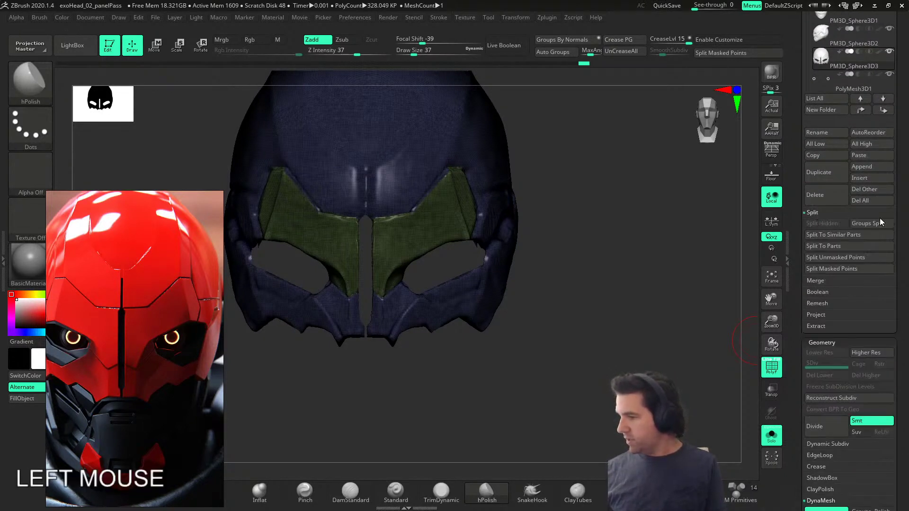
pyautogui.click(865, 226)
pyautogui.click(747, 245)
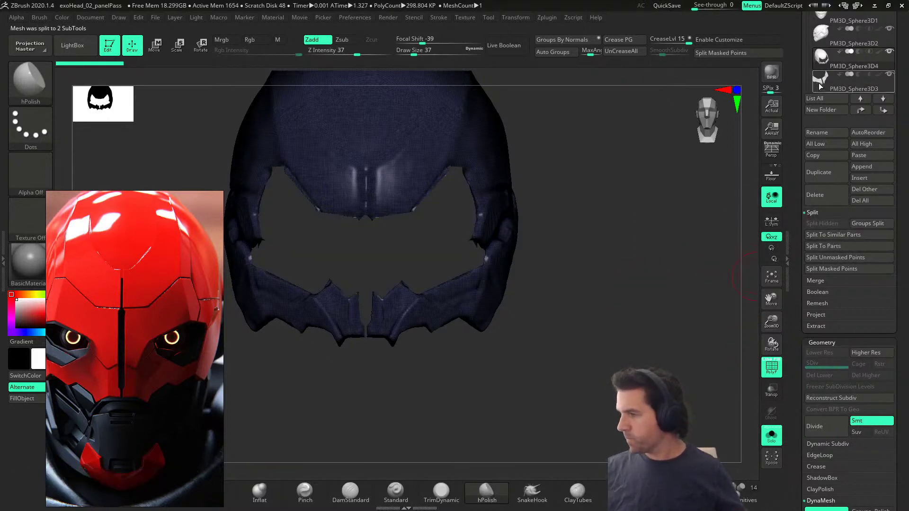
# Step: Select the split-off brow panel subtool, turn off its wireframe display and apply Polish Crisp Edges
pyautogui.click(820, 89)
pyautogui.moveTo(657, 218); pyautogui.dragTo(572, 359, button='right')
pyautogui.hotkey('shift', 'f')
pyautogui.moveTo(803, 389); pyautogui.dragTo(837, 270)
pyautogui.moveTo(825, 425); pyautogui.dragTo(840, 420)
pyautogui.moveTo(755, 400); pyautogui.dragTo(830, 418, button='right')
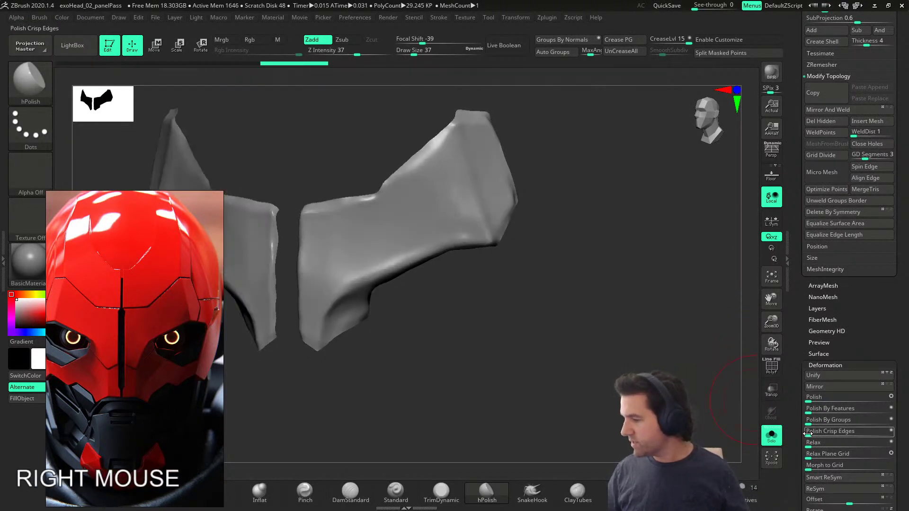
pyautogui.moveTo(809, 432); pyautogui.dragTo(826, 432)
pyautogui.moveTo(694, 401); pyautogui.dragTo(625, 379, button='right')
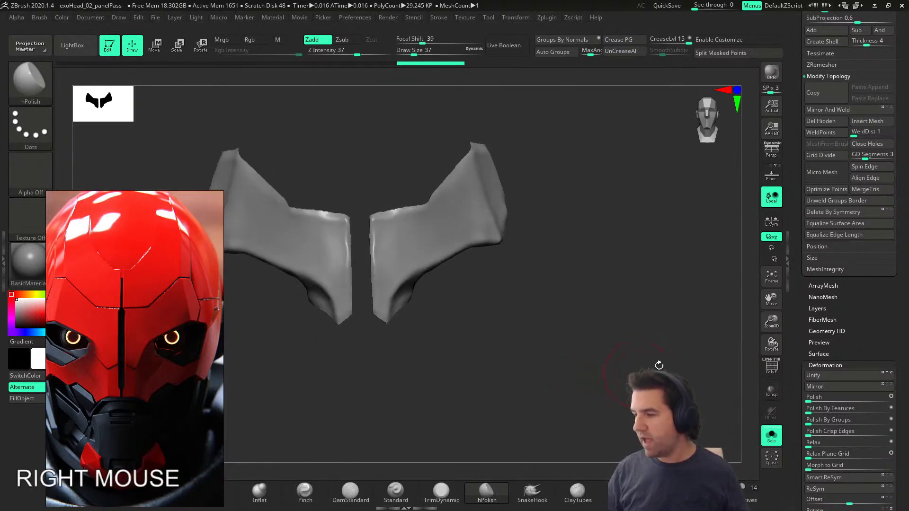
# Step: Apply ClayPolish to the brow panels with Max 25 and RSoft 5
pyautogui.moveTo(803, 309); pyautogui.dragTo(805, 416)
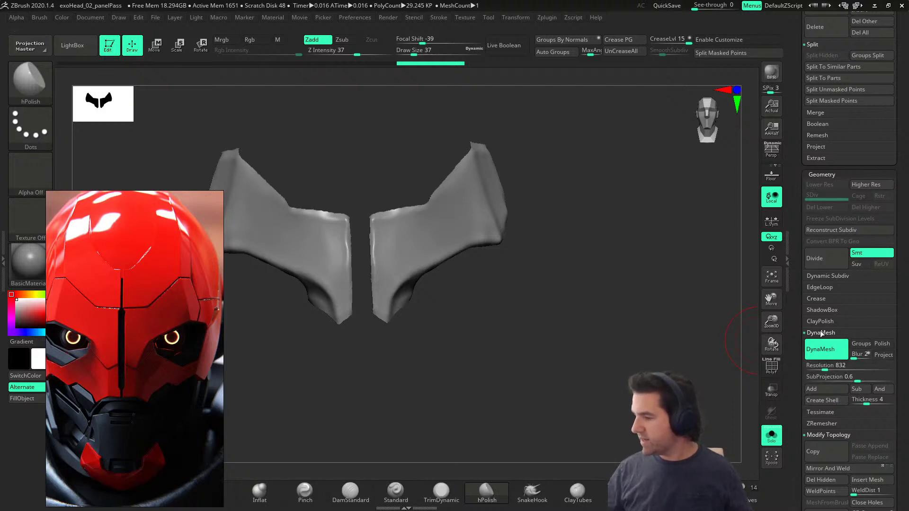
pyautogui.click(824, 322)
pyautogui.moveTo(570, 297); pyautogui.dragTo(549, 297, button='right')
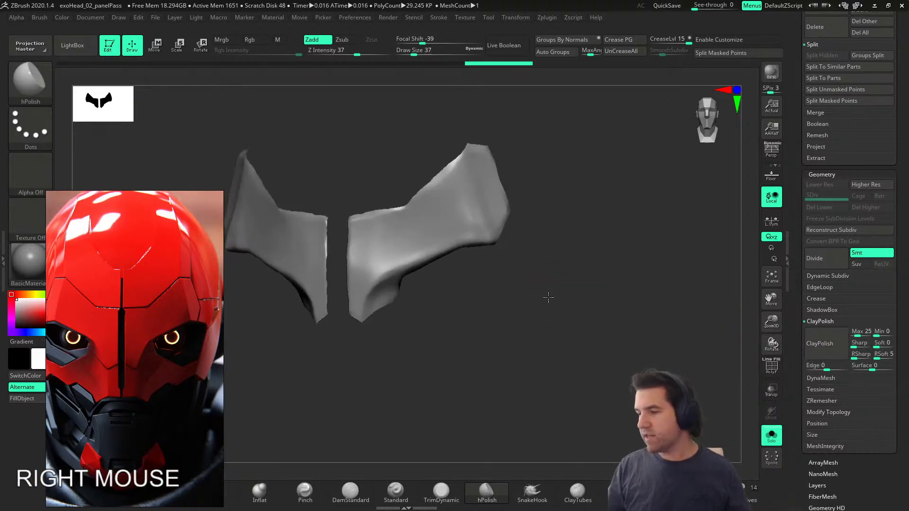
pyautogui.click(825, 344)
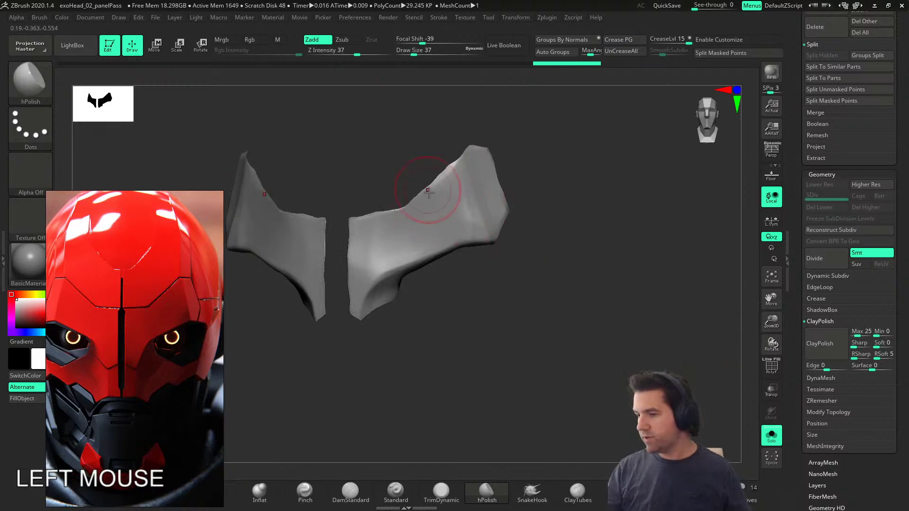
# Step: Turn on the wireframe, set the draw size to 13 and lasso-mask the inward-folded underside of the brow panel
pyautogui.moveTo(596, 325); pyautogui.dragTo(577, 402, button='right')
pyautogui.hotkey('shift', 'f')
pyautogui.press('s')
pyautogui.moveTo(576, 403); pyautogui.dragTo(564, 401)
pyautogui.keyDown('alt'); pyautogui.moveTo(574, 399); pyautogui.dragTo(469, 329, button='right'); pyautogui.keyUp('alt')
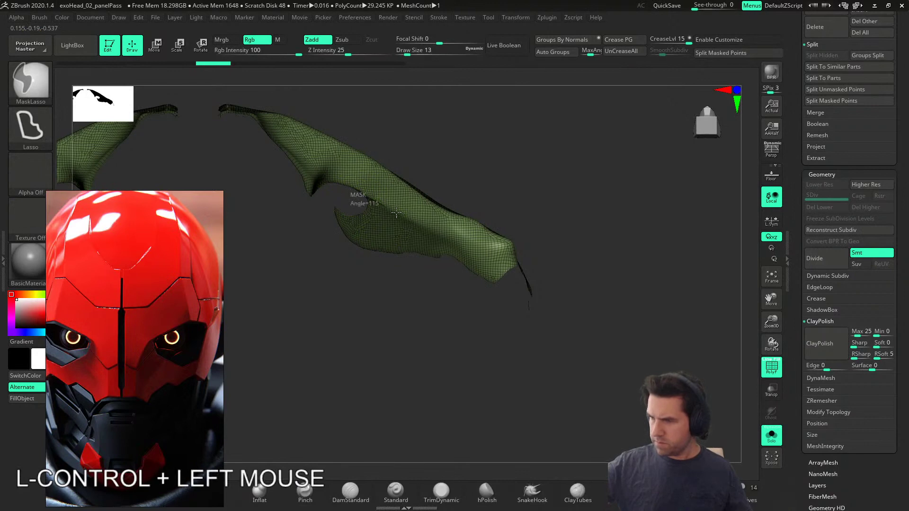
pyautogui.moveTo(483, 270)
pyautogui.keyDown('ctrl'); pyautogui.mouseDown()
pyautogui.moveTo(374, 317)
pyautogui.moveTo(316, 189)
pyautogui.mouseUp(); pyautogui.keyUp('ctrl')
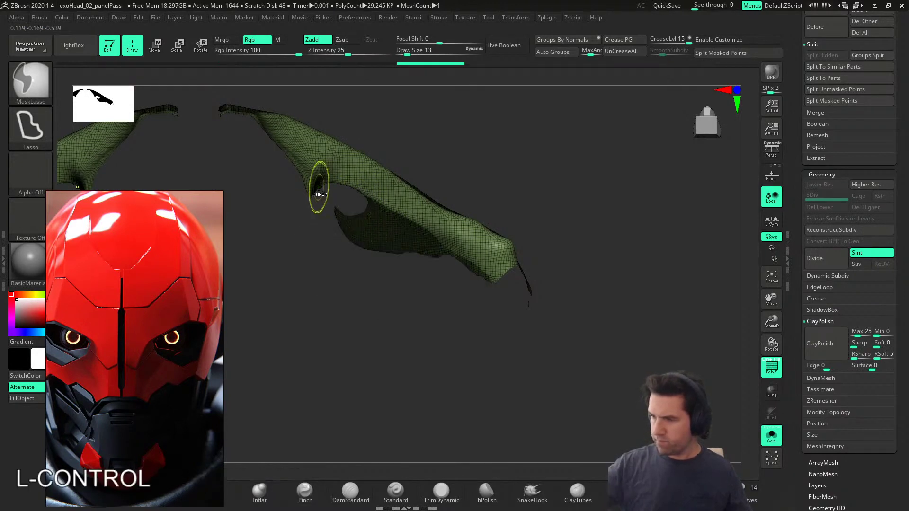
pyautogui.moveTo(534, 286); pyautogui.dragTo(536, 327, button='right')
pyautogui.moveTo(536, 327)
pyautogui.keyDown('alt'); pyautogui.mouseDown(button='right')
pyautogui.moveTo(542, 353)
pyautogui.moveTo(469, 341)
pyautogui.moveTo(476, 378)
pyautogui.mouseUp(button='right'); pyautogui.keyUp('alt')
pyautogui.moveTo(476, 379)
pyautogui.mouseDown(button='right')
pyautogui.moveTo(485, 376)
pyautogui.moveTo(483, 279)
pyautogui.mouseUp(button='right')
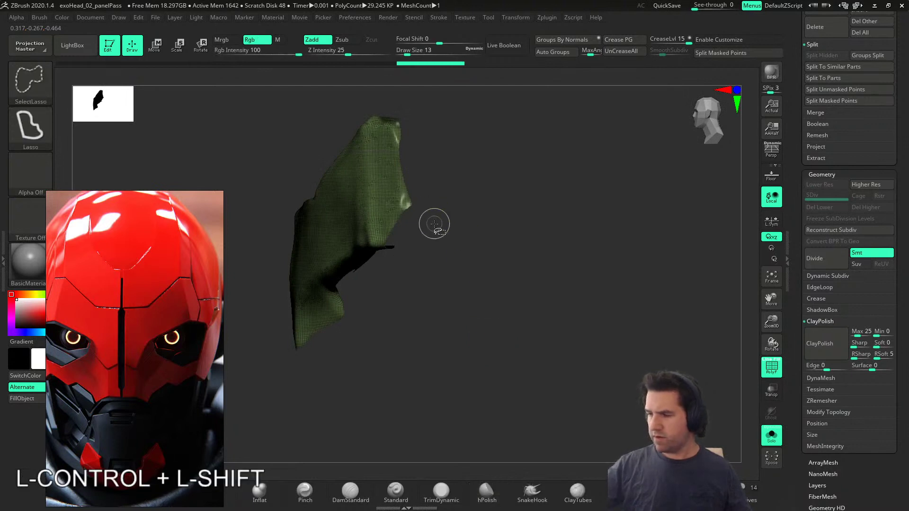
# Step: Clear the mask and hide the inward-folded underside of the brow panels
pyautogui.keyDown('ctrl'); pyautogui.keyDown('alt'); pyautogui.keyDown('shift'); pyautogui.moveTo(333, 118); pyautogui.dragTo(473, 201); pyautogui.keyUp('shift'); pyautogui.keyUp('alt'); pyautogui.keyUp('ctrl')
pyautogui.hotkey('ctrl', 'z')
pyautogui.moveTo(419, 230)
pyautogui.keyDown('ctrl'); pyautogui.mouseDown()
pyautogui.moveTo(336, 146)
pyautogui.moveTo(459, 204)
pyautogui.mouseUp(); pyautogui.keyUp('ctrl')
pyautogui.keyDown('ctrl'); pyautogui.keyDown('shift'); pyautogui.click(464, 289); pyautogui.keyUp('shift'); pyautogui.keyUp('ctrl')
pyautogui.moveTo(463, 289); pyautogui.dragTo(445, 241, button='right')
pyautogui.moveTo(491, 316)
pyautogui.mouseDown(button='right')
pyautogui.moveTo(464, 365)
pyautogui.moveTo(422, 262)
pyautogui.moveTo(477, 318)
pyautogui.moveTo(467, 382)
pyautogui.mouseUp(button='right')
pyautogui.keyDown('ctrl'); pyautogui.keyDown('shift'); pyautogui.click(381, 269); pyautogui.keyUp('shift'); pyautogui.keyUp('ctrl')
pyautogui.moveTo(796, 378)
pyautogui.mouseDown()
pyautogui.moveTo(796, 340)
pyautogui.moveTo(796, 411)
pyautogui.moveTo(814, 364)
pyautogui.mouseUp()
pyautogui.press('shift')
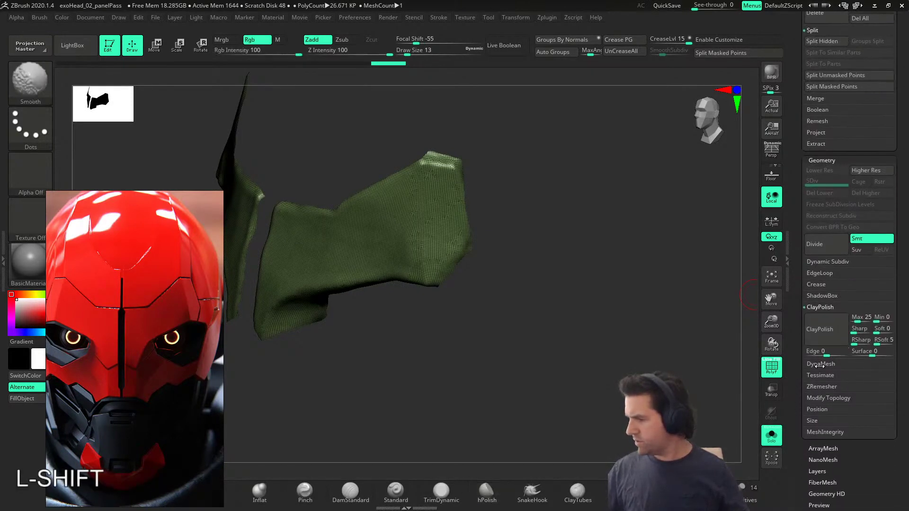
# Step: Delete the hidden underside geometry with Del Hidden and apply Polish By Features to the brow panels
pyautogui.click(818, 308)
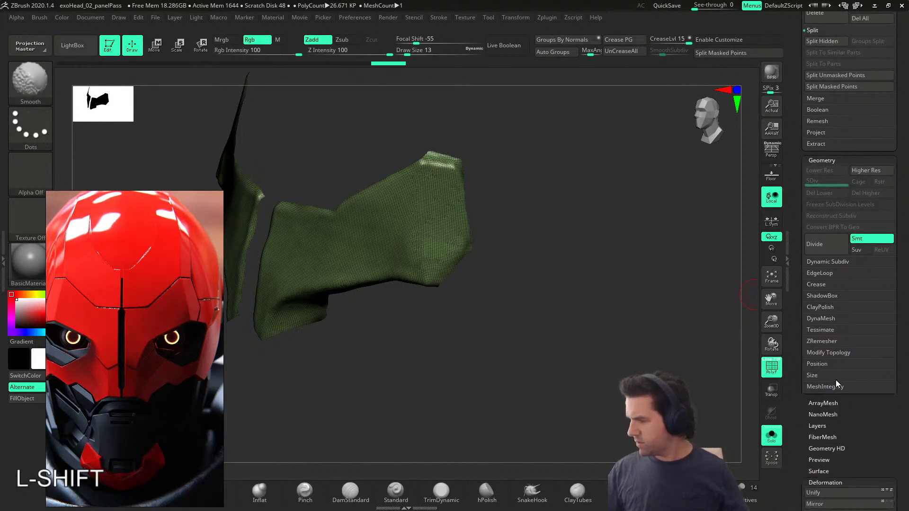
pyautogui.click(838, 352)
pyautogui.click(831, 401)
pyautogui.moveTo(799, 428); pyautogui.dragTo(805, 316)
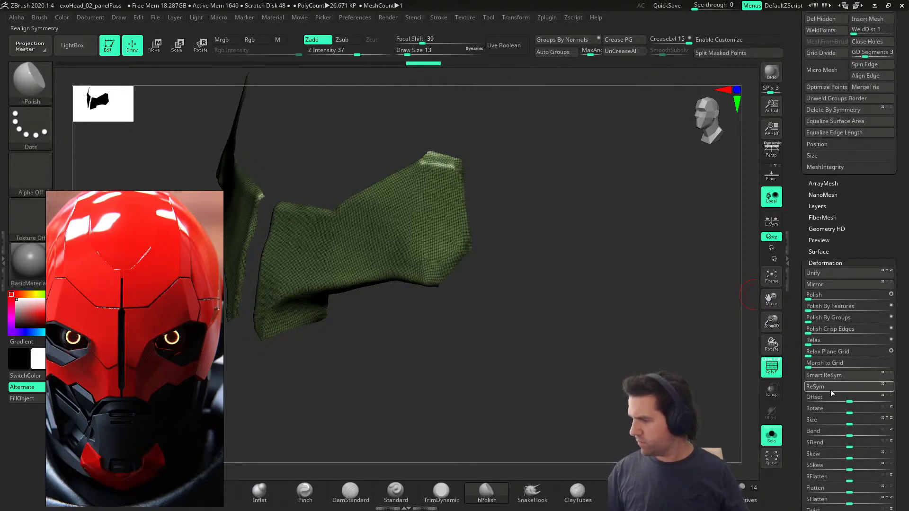
pyautogui.click(824, 311)
# Step: Lasso-hide the leftover inward strip along the brow panels' lower edge, delete it and apply Polish By Groups
pyautogui.moveTo(616, 321); pyautogui.dragTo(449, 156, button='right')
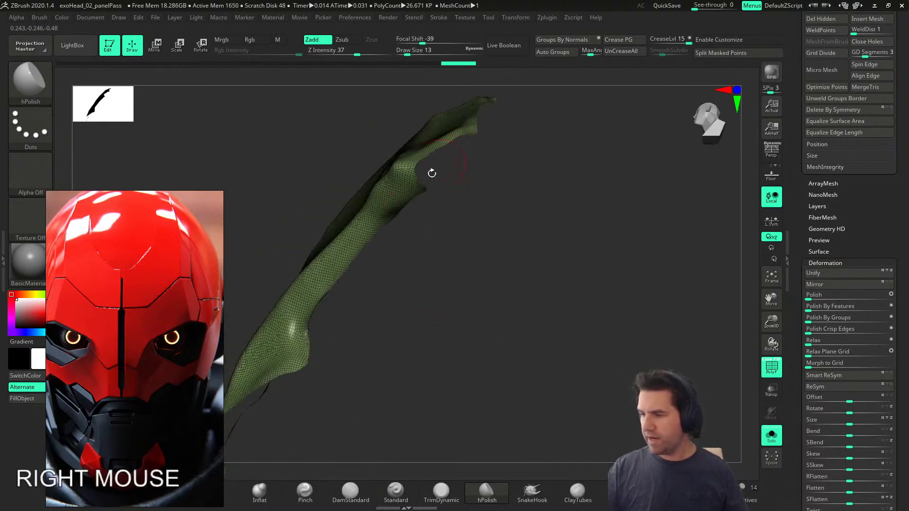
pyautogui.moveTo(353, 293); pyautogui.dragTo(355, 308, button='right')
pyautogui.hotkey('ctrl', 'shift')
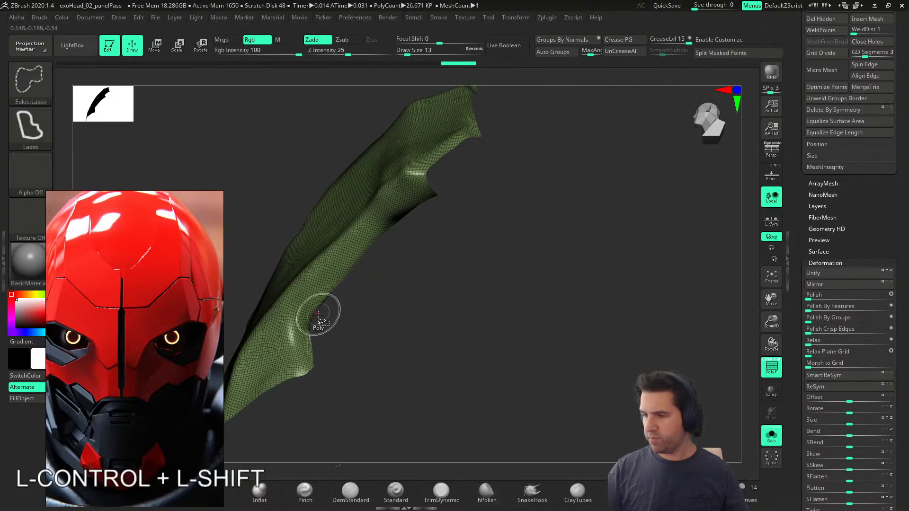
pyautogui.moveTo(394, 204)
pyautogui.keyDown('ctrl'); pyautogui.keyDown('alt'); pyautogui.keyDown('shift'); pyautogui.mouseDown()
pyautogui.moveTo(441, 198)
pyautogui.moveTo(450, 335)
pyautogui.mouseUp(); pyautogui.keyUp('shift'); pyautogui.keyUp('alt'); pyautogui.keyUp('ctrl')
pyautogui.moveTo(456, 345)
pyautogui.mouseDown(button='right')
pyautogui.moveTo(435, 351)
pyautogui.moveTo(473, 345)
pyautogui.moveTo(552, 365)
pyautogui.moveTo(499, 349)
pyautogui.moveTo(540, 332)
pyautogui.moveTo(521, 332)
pyautogui.mouseUp(button='right')
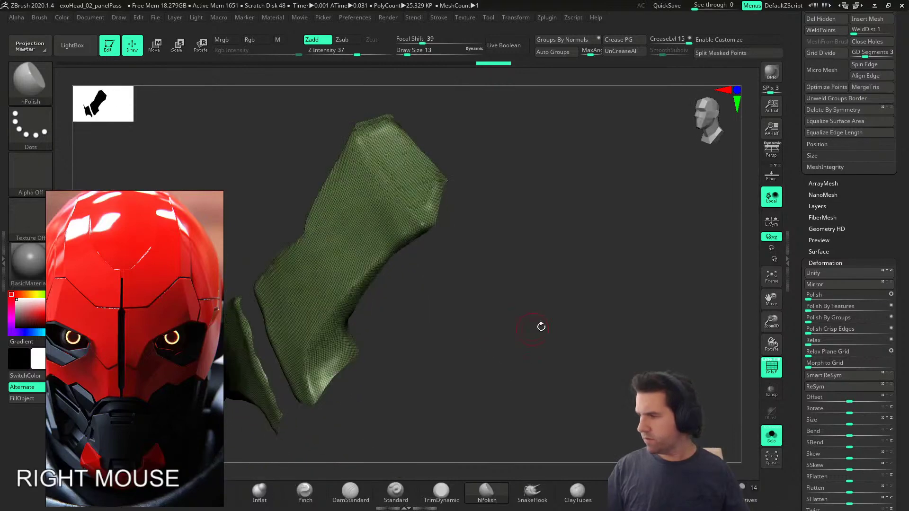
pyautogui.click(829, 28)
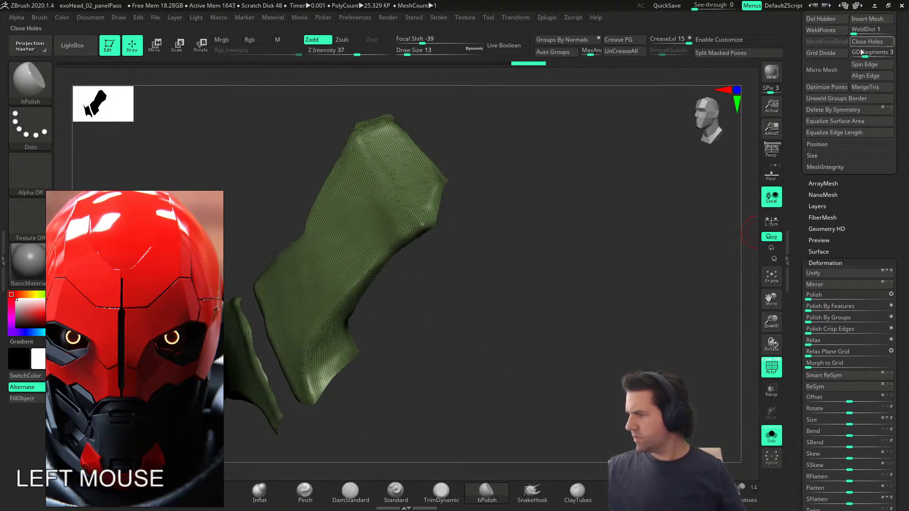
pyautogui.click(811, 318)
# Step: Lasso-mask the faceted outer ends of the brow panels and turn them into their own polygroup
pyautogui.moveTo(582, 326); pyautogui.dragTo(440, 370, button='right')
pyautogui.moveTo(502, 333)
pyautogui.mouseDown(button='right')
pyautogui.moveTo(603, 330)
pyautogui.moveTo(560, 331)
pyautogui.moveTo(489, 372)
pyautogui.moveTo(464, 343)
pyautogui.moveTo(503, 315)
pyautogui.moveTo(497, 305)
pyautogui.mouseUp(button='right')
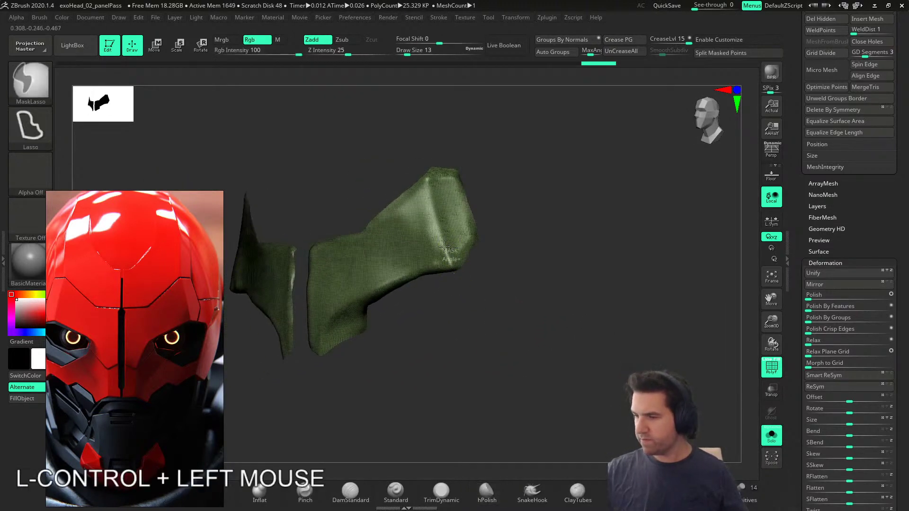
pyautogui.moveTo(423, 178)
pyautogui.keyDown('ctrl'); pyautogui.mouseDown()
pyautogui.moveTo(511, 265)
pyautogui.moveTo(523, 349)
pyautogui.mouseUp(); pyautogui.keyUp('ctrl')
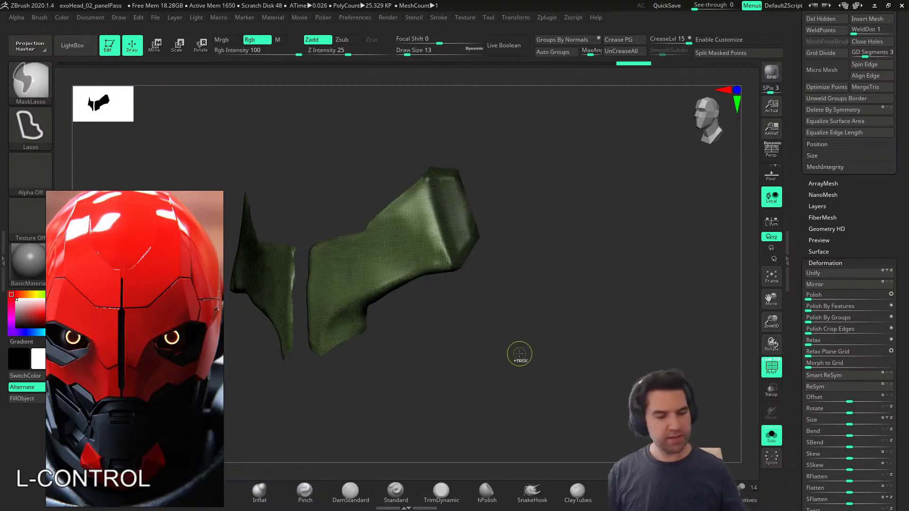
pyautogui.hotkey('ctrl', 'w')
# Step: Lasso-mask the recessed lower inner corners of the brow panels and turn them into their own polygroup
pyautogui.moveTo(481, 347)
pyautogui.mouseDown(button='right')
pyautogui.moveTo(489, 300)
pyautogui.moveTo(505, 302)
pyautogui.moveTo(513, 315)
pyautogui.moveTo(385, 361)
pyautogui.mouseUp(button='right')
pyautogui.keyDown('ctrl'); pyautogui.moveTo(385, 361); pyautogui.dragTo(363, 375); pyautogui.keyUp('ctrl')
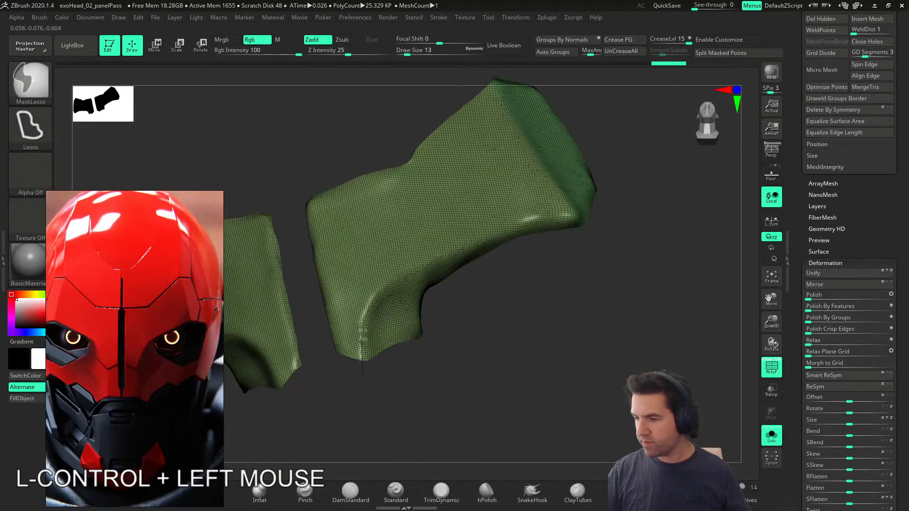
pyautogui.moveTo(472, 246)
pyautogui.keyDown('ctrl'); pyautogui.mouseDown()
pyautogui.moveTo(561, 227)
pyautogui.moveTo(644, 261)
pyautogui.moveTo(615, 331)
pyautogui.mouseUp(); pyautogui.keyUp('ctrl')
pyautogui.moveTo(603, 355)
pyautogui.mouseDown(button='right')
pyautogui.moveTo(583, 315)
pyautogui.moveTo(567, 318)
pyautogui.moveTo(584, 330)
pyautogui.moveTo(574, 350)
pyautogui.moveTo(542, 359)
pyautogui.moveTo(568, 352)
pyautogui.moveTo(544, 382)
pyautogui.mouseUp(button='right')
pyautogui.hotkey('ctrl', 'w')
pyautogui.press('ctrl')
# Step: Set ZRemesher's Target Polygons Count to about 9.37, enable KeepGroups and remesh the brow panels
pyautogui.moveTo(564, 334); pyautogui.dragTo(495, 348, button='right')
pyautogui.keyDown('alt'); pyautogui.moveTo(495, 348); pyautogui.dragTo(634, 341, button='right'); pyautogui.keyUp('alt')
pyautogui.moveTo(796, 302); pyautogui.dragTo(810, 326)
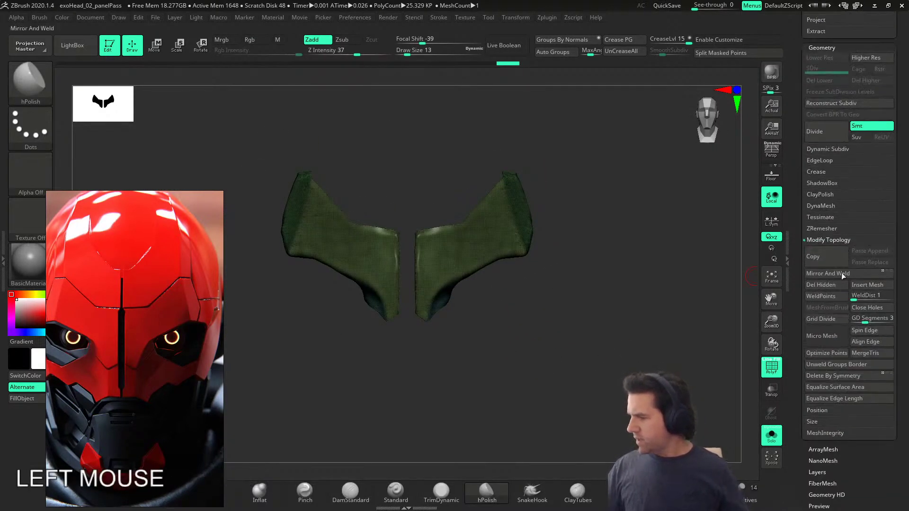
pyautogui.click(825, 240)
pyautogui.click(823, 228)
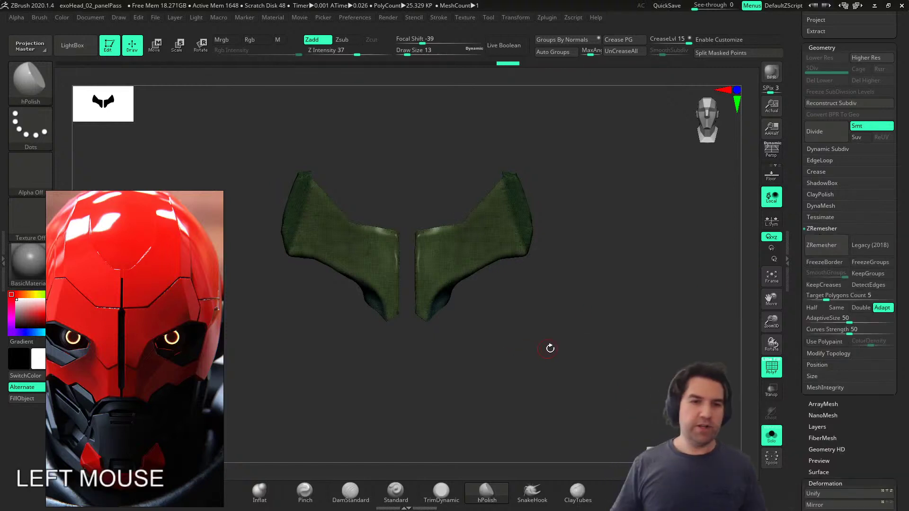
pyautogui.moveTo(605, 363); pyautogui.dragTo(569, 368, button='right')
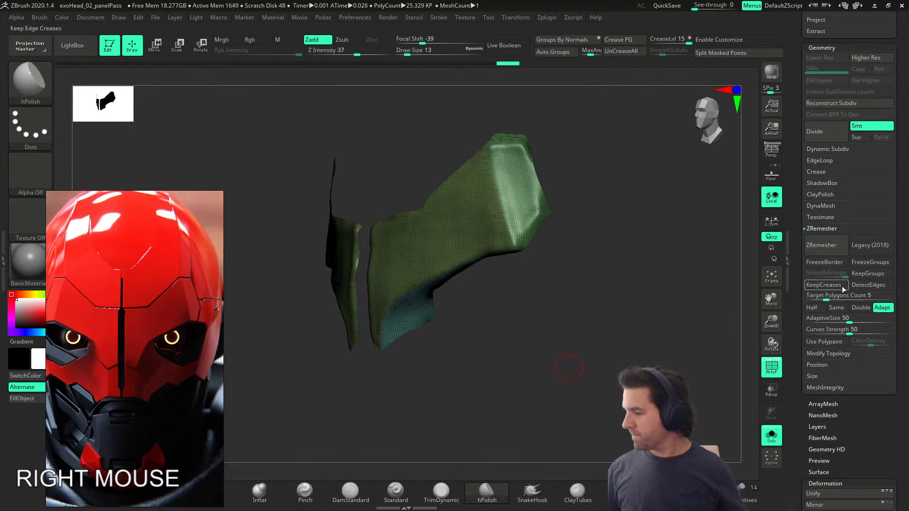
pyautogui.moveTo(824, 296); pyautogui.dragTo(814, 298)
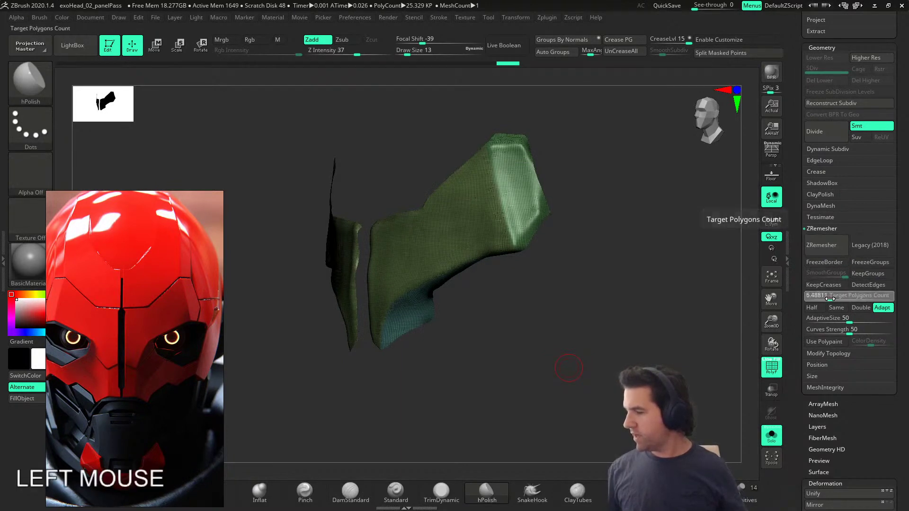
pyautogui.moveTo(712, 336); pyautogui.dragTo(589, 326, button='right')
pyautogui.click(868, 274)
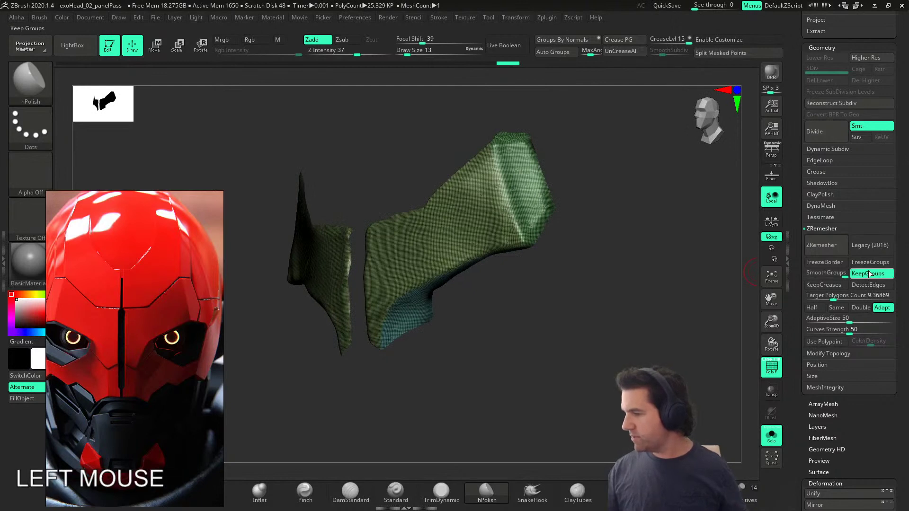
pyautogui.click(836, 252)
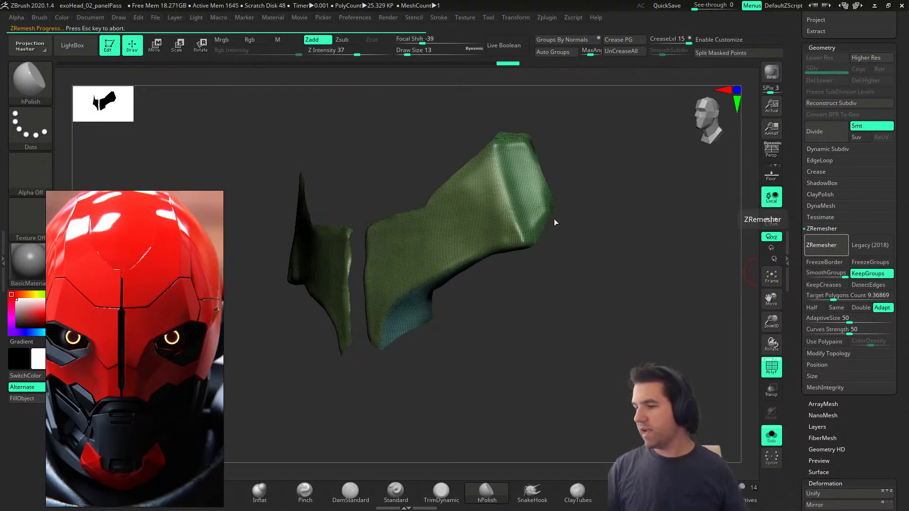
# Step: Undo the remesh and smooth the notched edge of the lower recess with draw size 8
pyautogui.moveTo(436, 349); pyautogui.dragTo(440, 297, button='right')
pyautogui.hotkey('ctrl', 'z')
pyautogui.moveTo(508, 310)
pyautogui.keyDown('ctrl'); pyautogui.mouseDown(button='right')
pyautogui.moveTo(538, 280)
pyautogui.moveTo(543, 308)
pyautogui.moveTo(442, 303)
pyautogui.mouseUp(button='right'); pyautogui.keyUp('ctrl')
pyautogui.keyDown('alt'); pyautogui.moveTo(443, 303); pyautogui.dragTo(488, 310, button='right'); pyautogui.keyUp('alt')
pyautogui.click(436, 319)
pyautogui.keyDown('shift'); pyautogui.moveTo(437, 319); pyautogui.dragTo(419, 319); pyautogui.keyUp('shift')
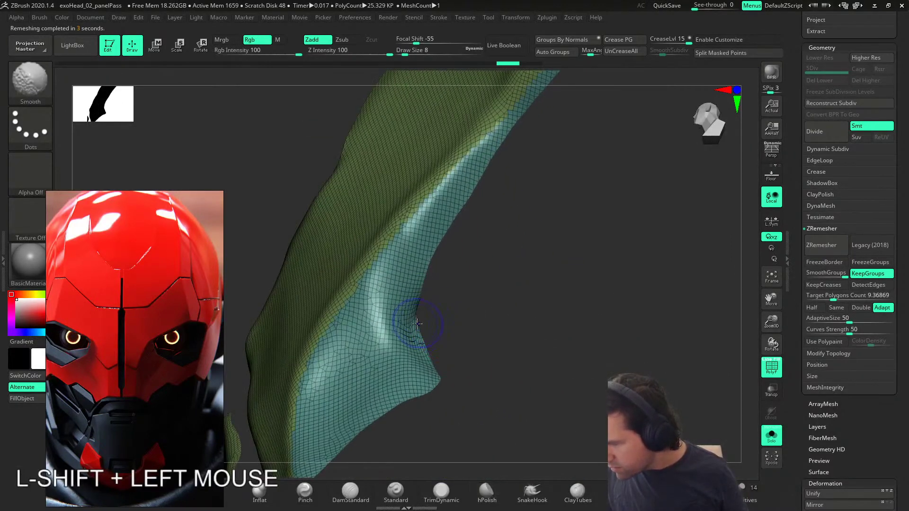
pyautogui.moveTo(460, 285)
pyautogui.mouseDown(button='right')
pyautogui.moveTo(445, 296)
pyautogui.moveTo(458, 290)
pyautogui.mouseUp(button='right')
# Step: Try remeshing the smoothed brow panels again with ZRemesher and KeepGroups
pyautogui.click(825, 245)
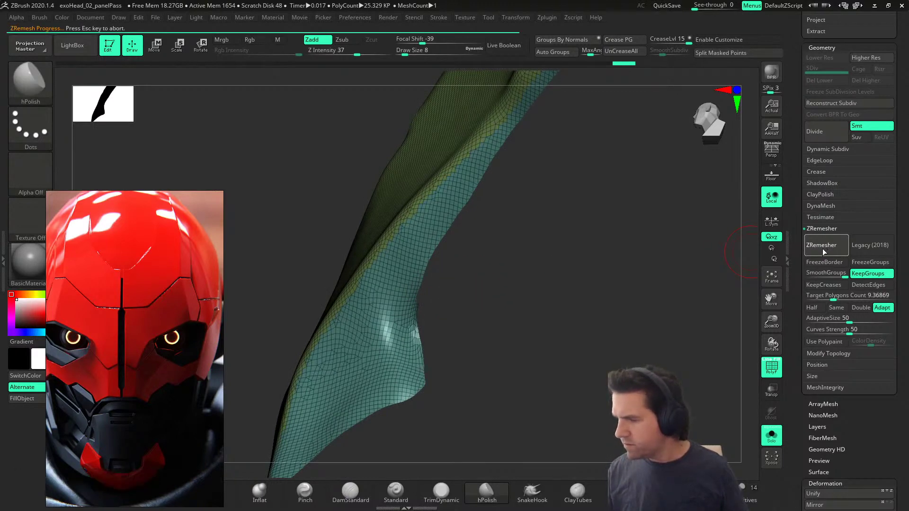
pyautogui.keyDown('alt'); pyautogui.moveTo(512, 272); pyautogui.dragTo(516, 298, button='right'); pyautogui.keyUp('alt')
pyautogui.moveTo(428, 315); pyautogui.dragTo(416, 327, button='right')
pyautogui.keyDown('alt'); pyautogui.moveTo(417, 327); pyautogui.dragTo(497, 250, button='right'); pyautogui.keyUp('alt')
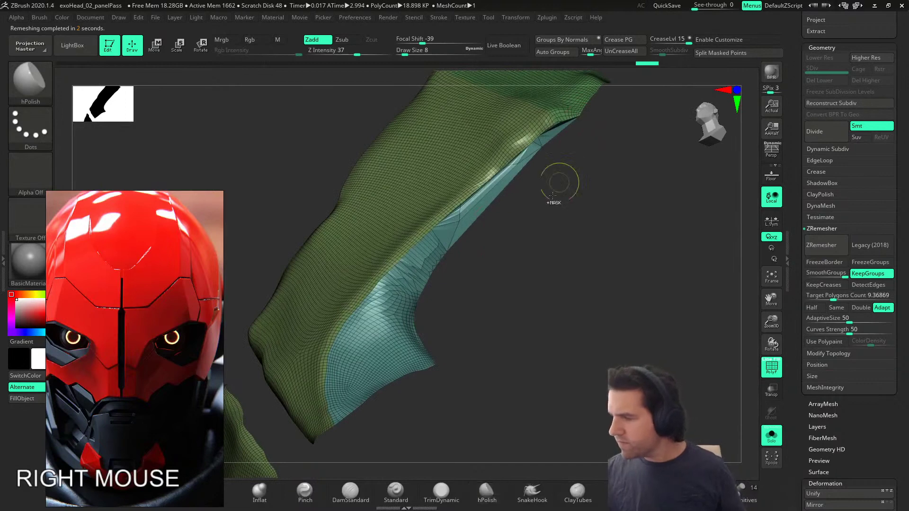
# Step: Undo the latest remesh and merge the brow panels into a single polygroup
pyautogui.hotkey('ctrl', 'z')
pyautogui.moveTo(507, 291)
pyautogui.mouseDown(button='right')
pyautogui.moveTo(482, 299)
pyautogui.moveTo(508, 286)
pyautogui.moveTo(502, 298)
pyautogui.mouseUp(button='right')
pyautogui.moveTo(503, 298)
pyautogui.keyDown('alt'); pyautogui.mouseDown(button='right')
pyautogui.moveTo(500, 312)
pyautogui.moveTo(462, 329)
pyautogui.moveTo(492, 304)
pyautogui.moveTo(523, 362)
pyautogui.mouseUp(button='right'); pyautogui.keyUp('alt')
pyautogui.press('ctrl')
pyautogui.moveTo(501, 372); pyautogui.dragTo(400, 471, button='right')
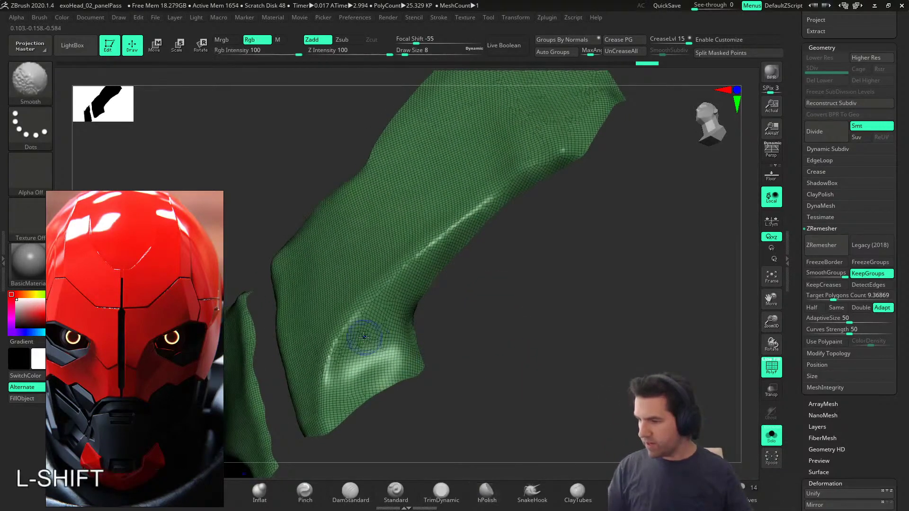
# Step: Carve a crease around the lower inner recess of the brow panels with DamStandard at draw size 16
pyautogui.click(352, 500)
pyautogui.press('s')
pyautogui.moveTo(448, 410); pyautogui.dragTo(453, 411)
pyautogui.moveTo(332, 389)
pyautogui.mouseDown()
pyautogui.moveTo(364, 342)
pyautogui.moveTo(408, 305)
pyautogui.mouseUp()
pyautogui.moveTo(408, 305)
pyautogui.mouseDown(button='right')
pyautogui.moveTo(438, 290)
pyautogui.moveTo(437, 310)
pyautogui.mouseUp(button='right')
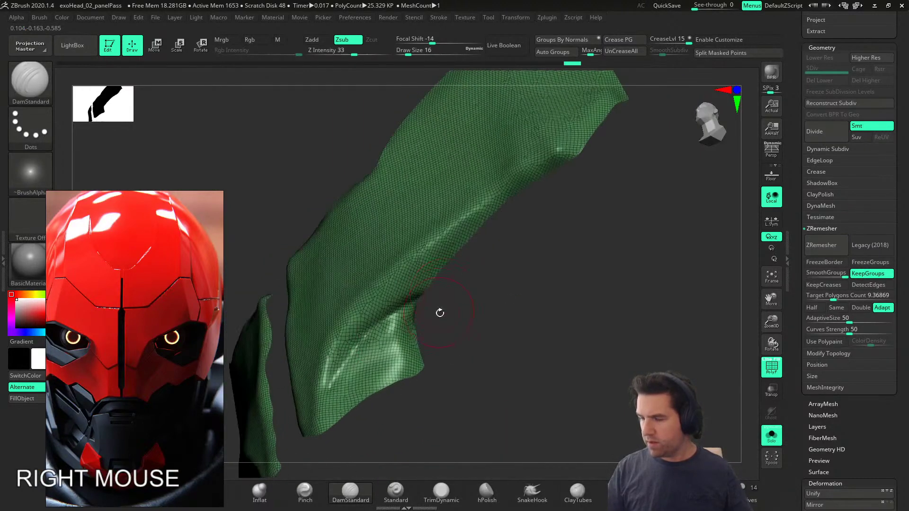
pyautogui.moveTo(421, 365); pyautogui.dragTo(415, 360)
pyautogui.moveTo(409, 374)
pyautogui.mouseDown(button='right')
pyautogui.moveTo(416, 311)
pyautogui.moveTo(417, 355)
pyautogui.mouseUp(button='right')
# Step: Lasso-hide the excess strip along the lower edge and recess of the brow panels
pyautogui.keyDown('ctrl'); pyautogui.keyDown('shift'); pyautogui.moveTo(405, 396); pyautogui.dragTo(402, 344); pyautogui.keyUp('shift'); pyautogui.keyUp('ctrl')
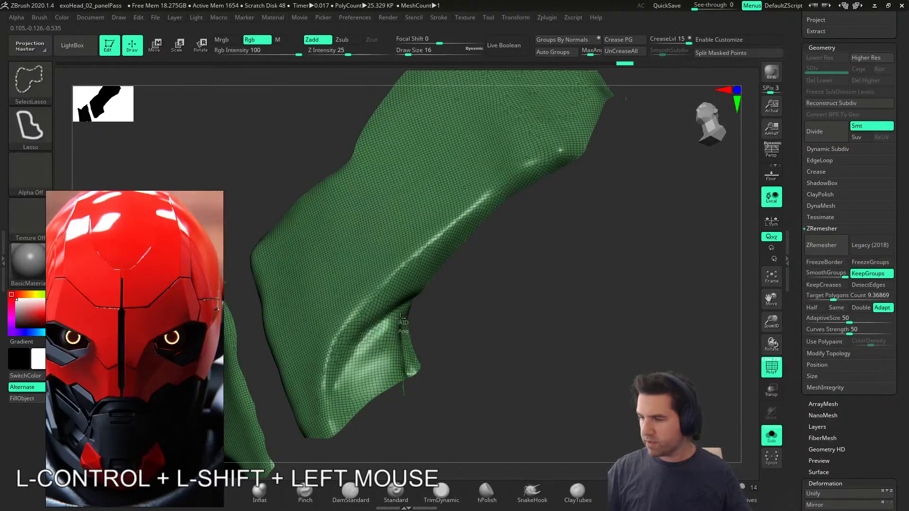
pyautogui.moveTo(402, 289)
pyautogui.keyDown('ctrl'); pyautogui.keyDown('alt'); pyautogui.keyDown('shift'); pyautogui.mouseDown()
pyautogui.moveTo(431, 246)
pyautogui.moveTo(506, 186)
pyautogui.moveTo(611, 208)
pyautogui.moveTo(558, 351)
pyautogui.mouseUp(); pyautogui.keyUp('shift'); pyautogui.keyUp('alt'); pyautogui.keyUp('ctrl')
pyautogui.moveTo(557, 351)
pyautogui.mouseDown(button='right')
pyautogui.moveTo(565, 317)
pyautogui.moveTo(570, 360)
pyautogui.moveTo(559, 374)
pyautogui.moveTo(544, 366)
pyautogui.moveTo(304, 399)
pyautogui.mouseUp(button='right')
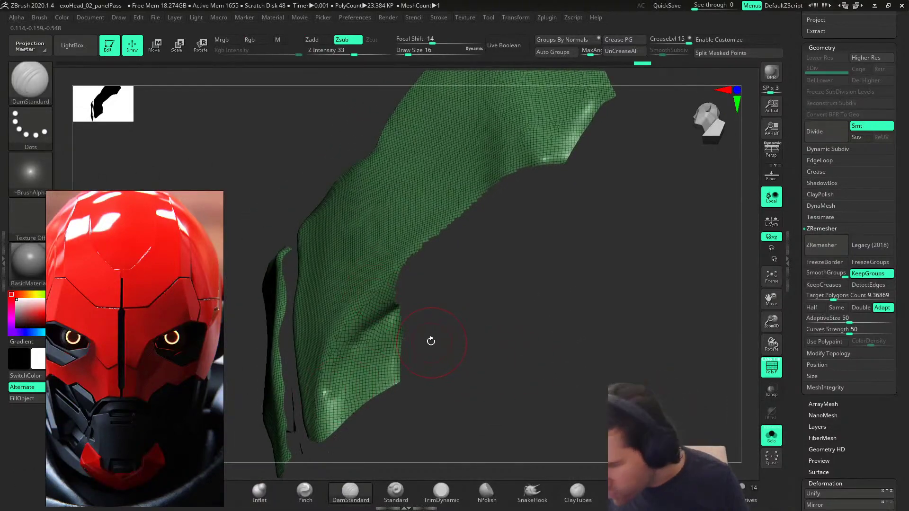
pyautogui.moveTo(422, 341); pyautogui.dragTo(553, 355, button='right')
# Step: Flatten the lower recess with the hPolish brush at draw size 17
pyautogui.click(485, 498)
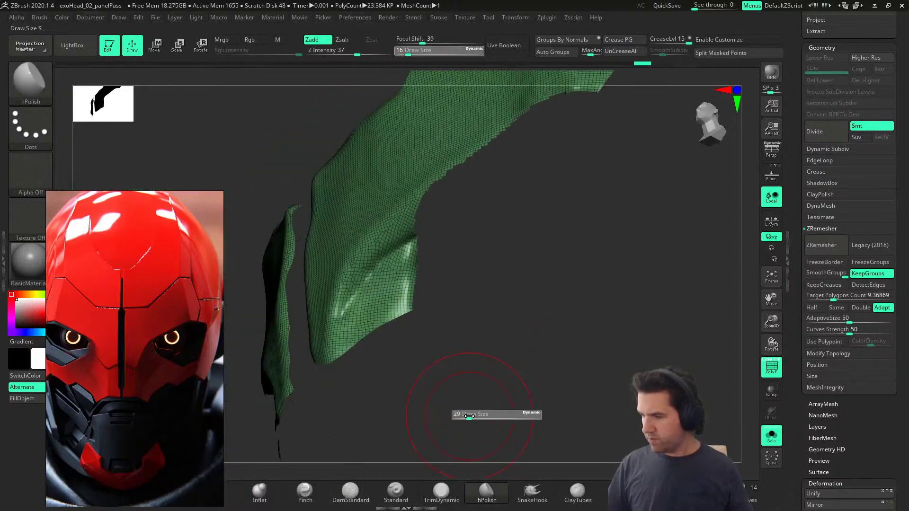
pyautogui.moveTo(385, 264); pyautogui.dragTo(406, 263)
pyautogui.moveTo(445, 314); pyautogui.dragTo(485, 306, button='right')
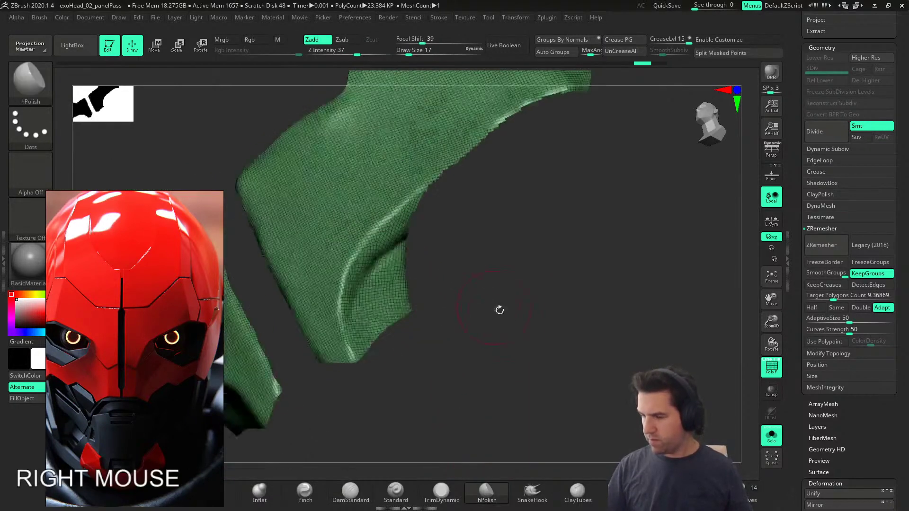
# Step: Turn off the wireframe and build up the lower recess with ClayTubes strokes
pyautogui.click(578, 493)
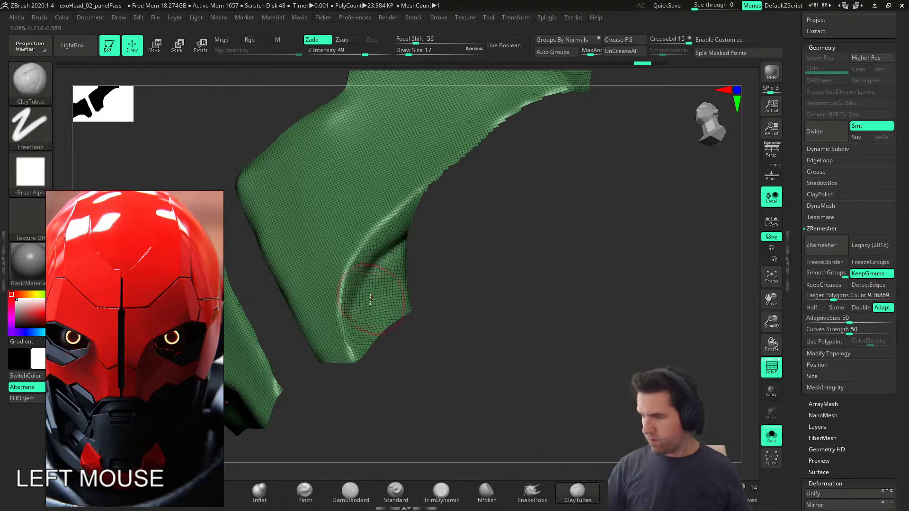
pyautogui.hotkey('shift', 'f')
pyautogui.moveTo(403, 237)
pyautogui.mouseDown()
pyautogui.moveTo(374, 253)
pyautogui.moveTo(360, 306)
pyautogui.moveTo(375, 299)
pyautogui.mouseUp()
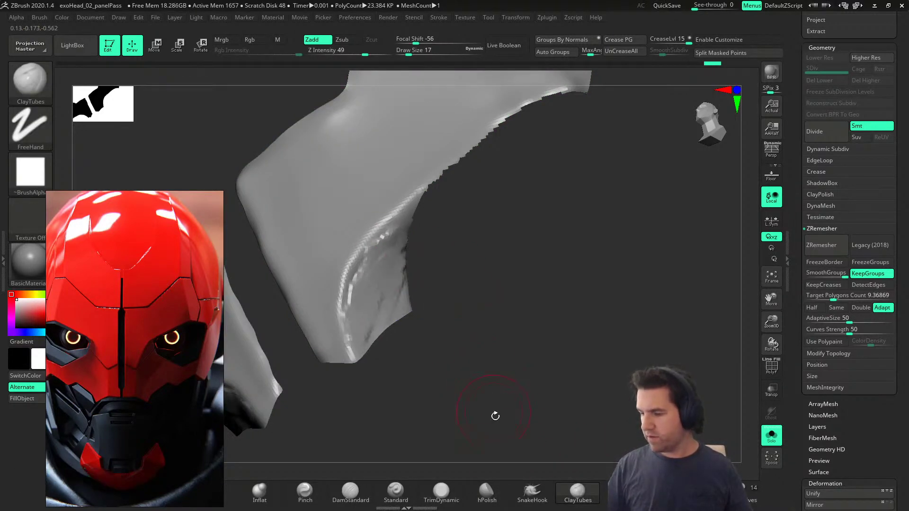
# Step: Polish the built-up recess surface with hPolish and undo the last stroke
pyautogui.click(487, 494)
pyautogui.moveTo(448, 385); pyautogui.dragTo(418, 330, button='right')
pyautogui.moveTo(379, 315); pyautogui.dragTo(352, 303)
pyautogui.moveTo(386, 242)
pyautogui.mouseDown()
pyautogui.moveTo(368, 313)
pyautogui.moveTo(401, 279)
pyautogui.moveTo(372, 294)
pyautogui.moveTo(377, 237)
pyautogui.mouseUp()
pyautogui.hotkey('ctrl', 'z')
pyautogui.press('[')
pyautogui.keyDown('alt'); pyautogui.moveTo(449, 222); pyautogui.dragTo(420, 270, button='right'); pyautogui.keyUp('alt')
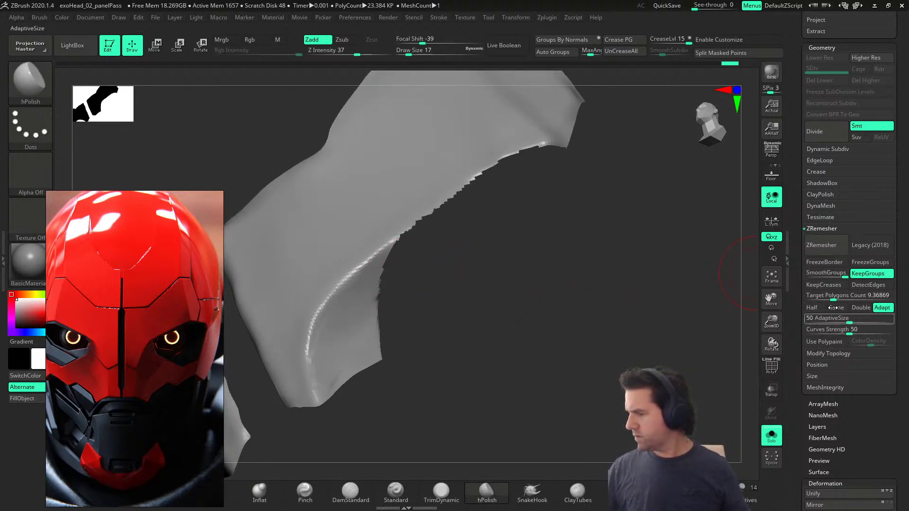
# Step: Delete the hidden strip geometry and apply Polish By Groups to the brow panels
pyautogui.press('shift')
pyautogui.click(829, 354)
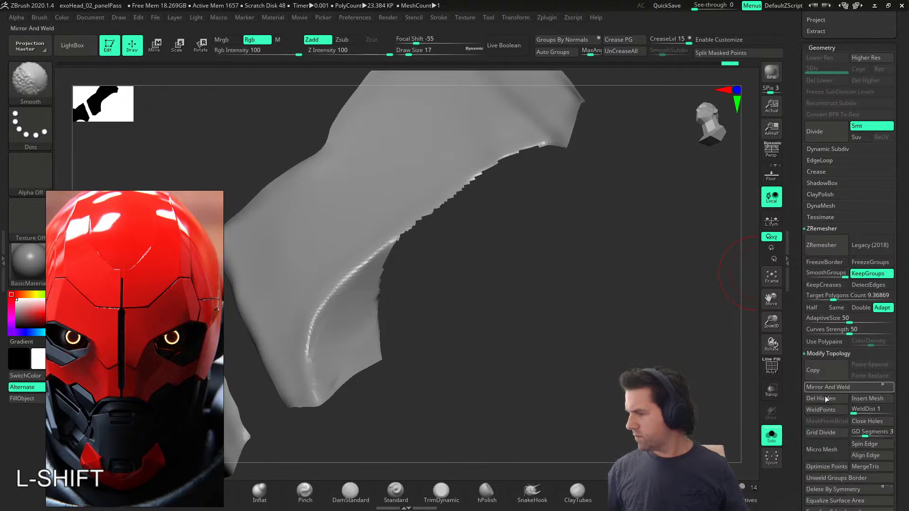
pyautogui.scroll(-6, 829, 287)
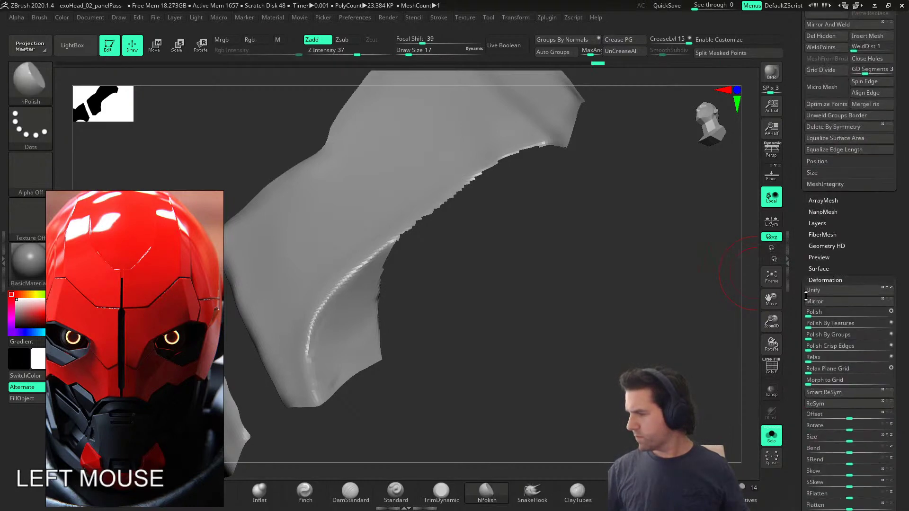
pyautogui.click(827, 352)
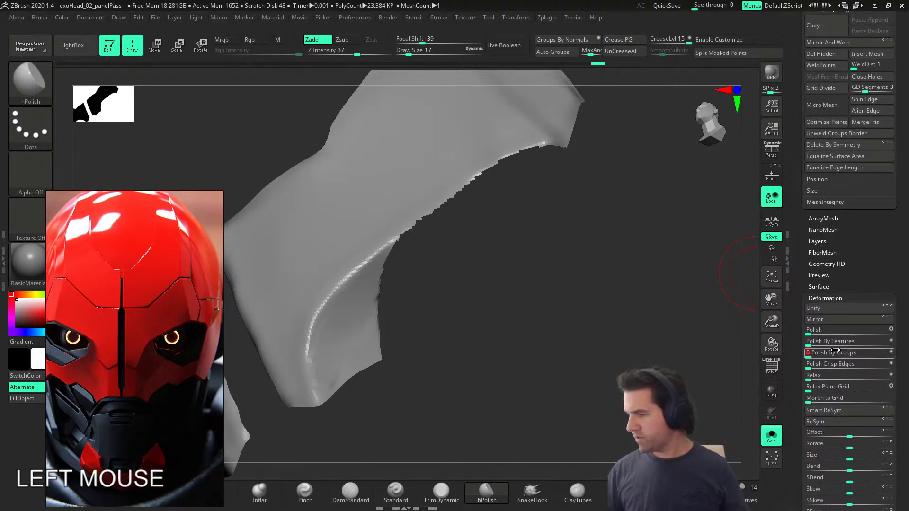
pyautogui.moveTo(657, 290)
pyautogui.keyDown('shift'); pyautogui.mouseDown(button='right')
pyautogui.moveTo(648, 305)
pyautogui.moveTo(533, 320)
pyautogui.moveTo(570, 311)
pyautogui.moveTo(544, 318)
pyautogui.moveTo(530, 284)
pyautogui.mouseUp(button='right'); pyautogui.keyUp('shift')
# Step: Turn on the wireframe, lasso-mask the outer ends of the brow panels and make them a separate polygroup
pyautogui.hotkey('shift', 'f')
pyautogui.press('ctrl')
pyautogui.moveTo(455, 94)
pyautogui.keyDown('ctrl'); pyautogui.mouseDown()
pyautogui.moveTo(471, 223)
pyautogui.moveTo(575, 261)
pyautogui.moveTo(541, 88)
pyautogui.mouseUp(); pyautogui.keyUp('ctrl')
pyautogui.hotkey('ctrl', 'w')
# Step: Lasso-mask the lower inner recess, redoing the selection along its crease, and make it a separate polygroup
pyautogui.moveTo(530, 349)
pyautogui.mouseDown(button='right')
pyautogui.moveTo(546, 323)
pyautogui.moveTo(523, 341)
pyautogui.moveTo(471, 325)
pyautogui.mouseUp(button='right')
pyautogui.press('ctrl')
pyautogui.keyDown('ctrl'); pyautogui.moveTo(403, 372); pyautogui.dragTo(399, 365); pyautogui.keyUp('ctrl')
pyautogui.moveTo(407, 308)
pyautogui.keyDown('ctrl'); pyautogui.mouseDown()
pyautogui.moveTo(450, 265)
pyautogui.moveTo(568, 265)
pyautogui.moveTo(561, 355)
pyautogui.mouseUp(); pyautogui.keyUp('ctrl')
pyautogui.moveTo(558, 360)
pyautogui.mouseDown(button='right')
pyautogui.moveTo(544, 331)
pyautogui.moveTo(558, 308)
pyautogui.moveTo(537, 314)
pyautogui.mouseUp(button='right')
pyautogui.hotkey('ctrl', 'z')
pyautogui.moveTo(397, 367)
pyautogui.keyDown('ctrl'); pyautogui.mouseDown()
pyautogui.moveTo(400, 336)
pyautogui.moveTo(454, 265)
pyautogui.moveTo(558, 232)
pyautogui.moveTo(582, 350)
pyautogui.mouseUp(); pyautogui.keyUp('ctrl')
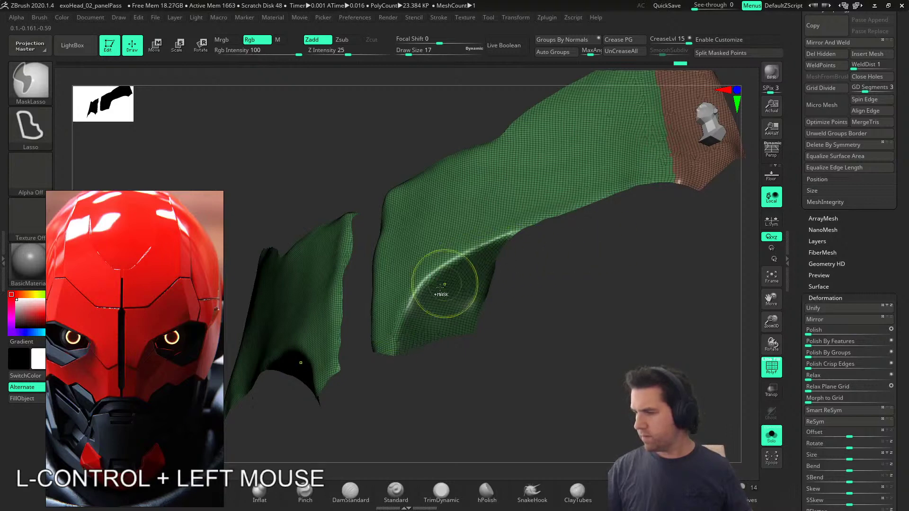
pyautogui.moveTo(394, 365)
pyautogui.keyDown('ctrl'); pyautogui.mouseDown()
pyautogui.moveTo(419, 286)
pyautogui.moveTo(513, 237)
pyautogui.moveTo(634, 299)
pyautogui.mouseUp(); pyautogui.keyUp('ctrl')
pyautogui.press('w')
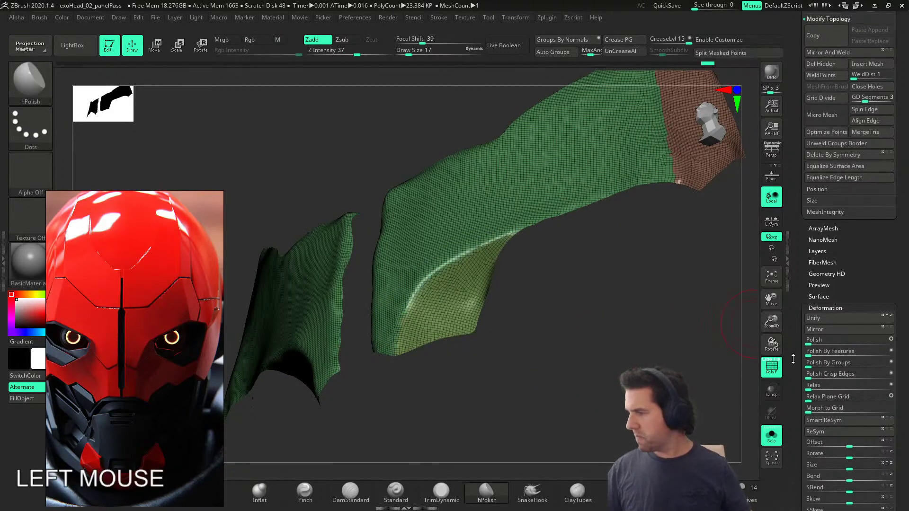
# Step: Try remeshing the regrouped brow panels with ZRemesher and KeepGroups, and undo the result
pyautogui.scroll(5, 794, 349)
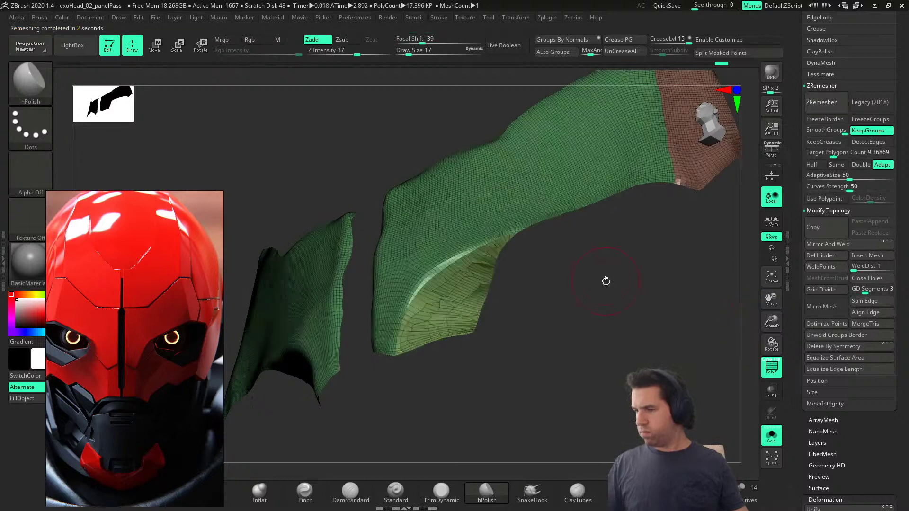
pyautogui.keyDown('alt'); pyautogui.moveTo(604, 280); pyautogui.dragTo(541, 313, button='right'); pyautogui.keyUp('alt')
pyautogui.hotkey('alt', 'z')
pyautogui.hotkey('ctrl', 'z')
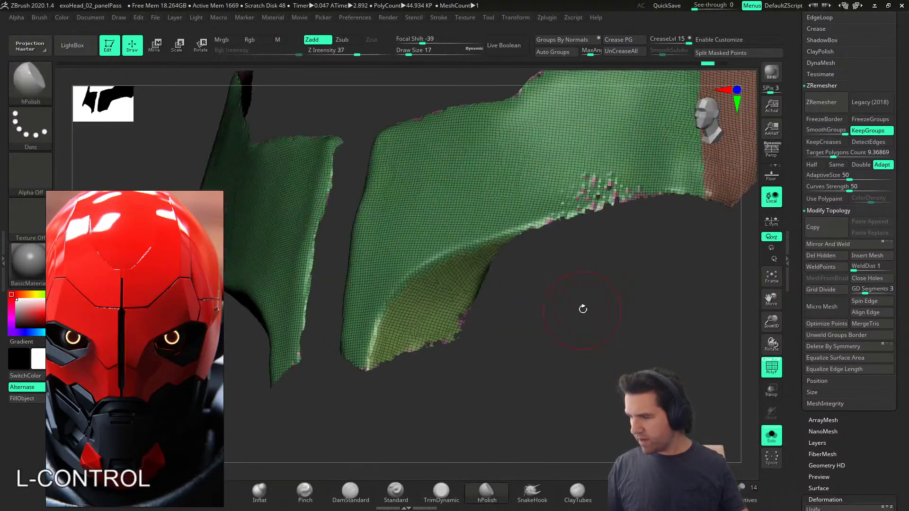
# Step: Redo the earlier panel mesh state, isolate the brow panels with a visibility selection and delete the hidden geometry
pyautogui.hotkey('ctrl', 'shift', 'z')
pyautogui.hotkey('ctrl', 'shift', 'z')
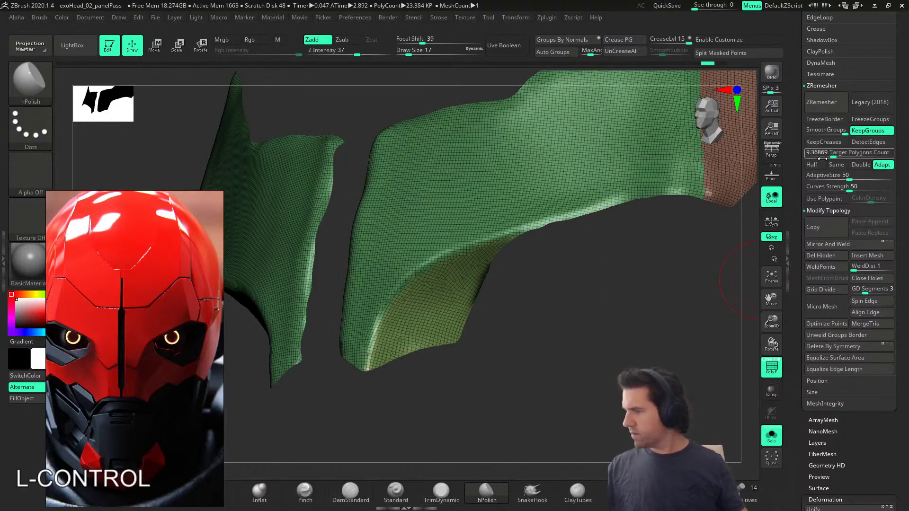
pyautogui.press('shift')
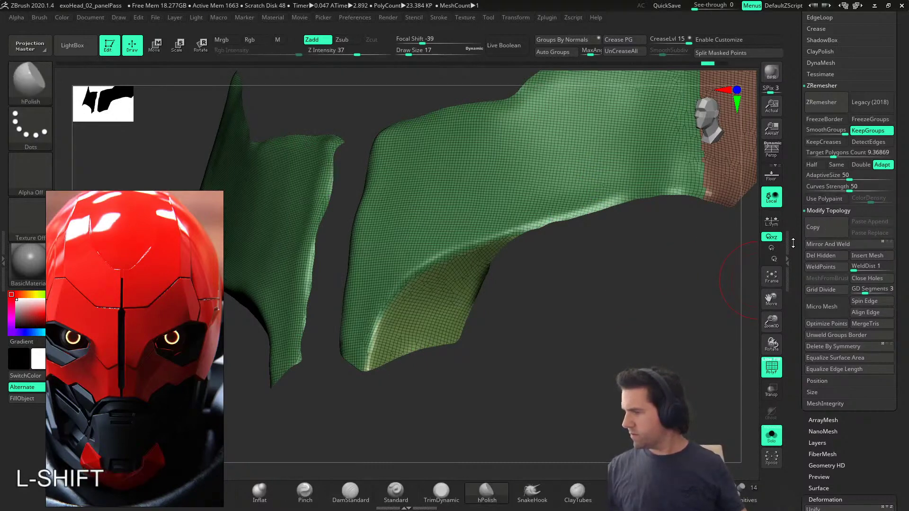
pyautogui.moveTo(795, 249); pyautogui.dragTo(796, 298)
pyautogui.keyDown('shift'); pyautogui.click(820, 111); pyautogui.keyUp('shift')
pyautogui.click(827, 130)
pyautogui.keyDown('ctrl'); pyautogui.moveTo(606, 353); pyautogui.dragTo(566, 348); pyautogui.keyUp('ctrl')
pyautogui.moveTo(568, 386)
pyautogui.mouseDown(button='right')
pyautogui.moveTo(503, 325)
pyautogui.moveTo(506, 299)
pyautogui.mouseUp(button='right')
pyautogui.moveTo(500, 277)
pyautogui.keyDown('ctrl'); pyautogui.keyDown('shift'); pyautogui.mouseDown()
pyautogui.moveTo(494, 262)
pyautogui.moveTo(471, 374)
pyautogui.moveTo(516, 372)
pyautogui.mouseUp(); pyautogui.keyUp('shift'); pyautogui.keyUp('ctrl')
pyautogui.moveTo(516, 371)
pyautogui.mouseDown(button='right')
pyautogui.moveTo(490, 359)
pyautogui.moveTo(549, 356)
pyautogui.mouseUp(button='right')
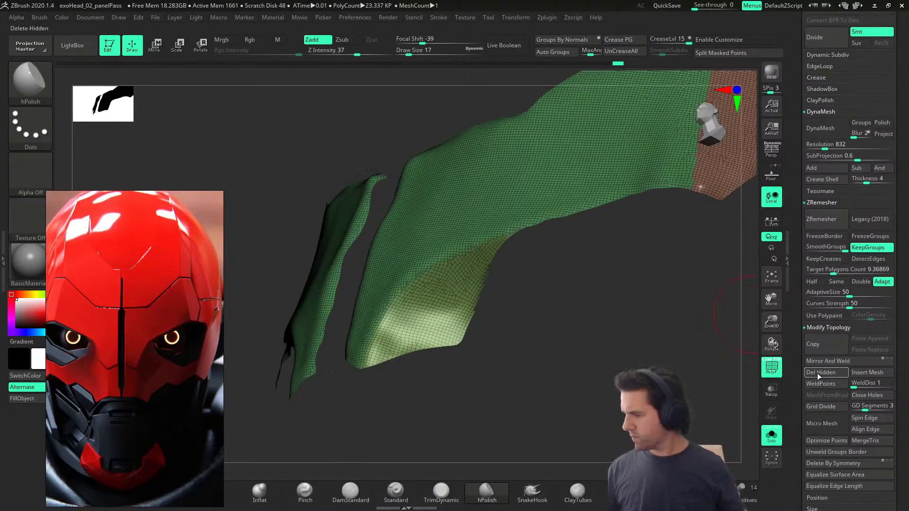
pyautogui.moveTo(818, 395); pyautogui.dragTo(816, 303)
pyautogui.click(816, 264)
pyautogui.click(815, 264)
pyautogui.moveTo(798, 213); pyautogui.dragTo(837, 255)
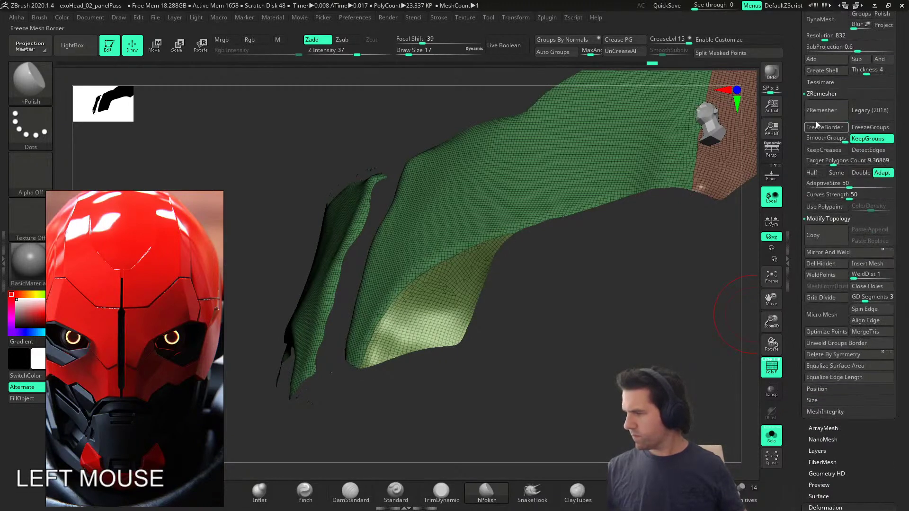
# Step: Try ZRemeshing the brow panels with KeepGroups, also using the Legacy (2018) algorithm, and undo the remesh
pyautogui.click(829, 110)
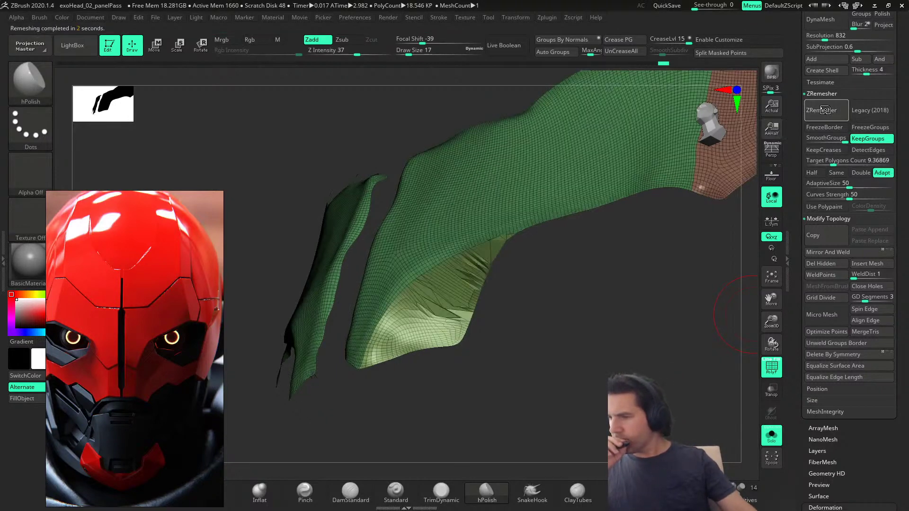
pyautogui.moveTo(591, 331)
pyautogui.mouseDown(button='right')
pyautogui.moveTo(531, 357)
pyautogui.moveTo(604, 326)
pyautogui.mouseUp(button='right')
pyautogui.click(873, 113)
pyautogui.moveTo(706, 211); pyautogui.dragTo(654, 222, button='right')
pyautogui.click(833, 104)
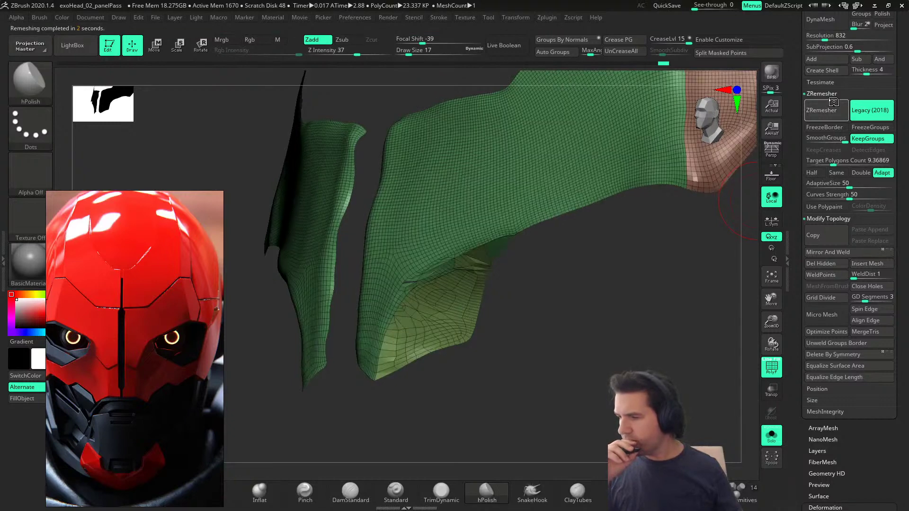
pyautogui.hotkey('ctrl', 'z')
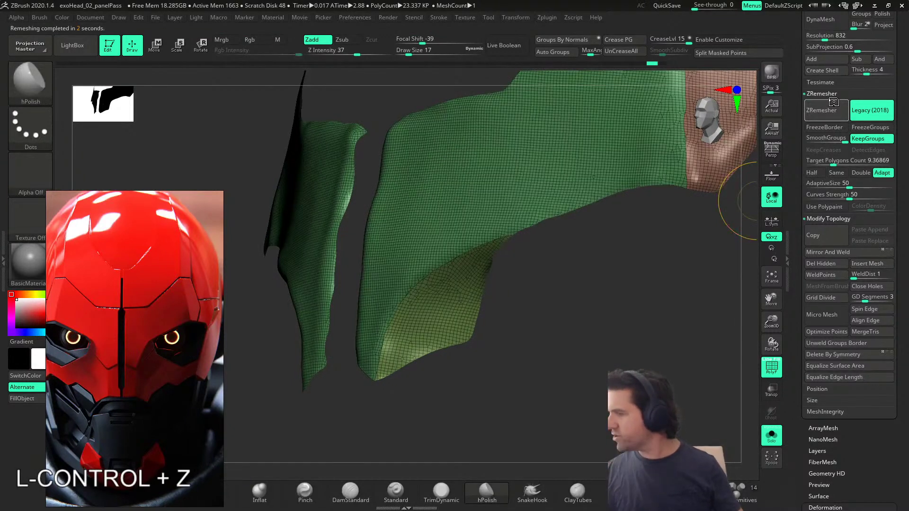
# Step: Try ZRemeshing the brow panels with KeepGroups off, switching Legacy (2018) off as well, and undo the result
pyautogui.moveTo(663, 293); pyautogui.dragTo(605, 309, button='right')
pyautogui.click(871, 138)
pyautogui.click(843, 112)
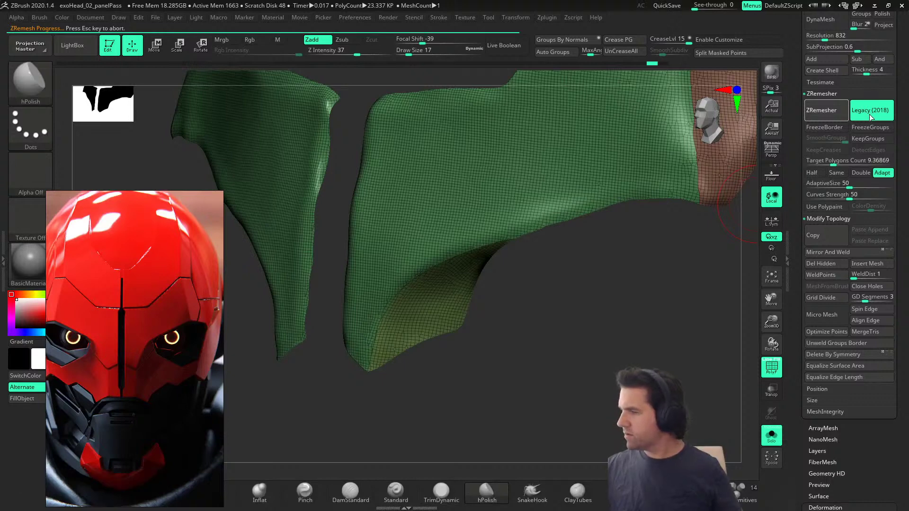
pyautogui.moveTo(641, 272); pyautogui.dragTo(606, 292, button='right')
pyautogui.click(868, 112)
pyautogui.click(825, 112)
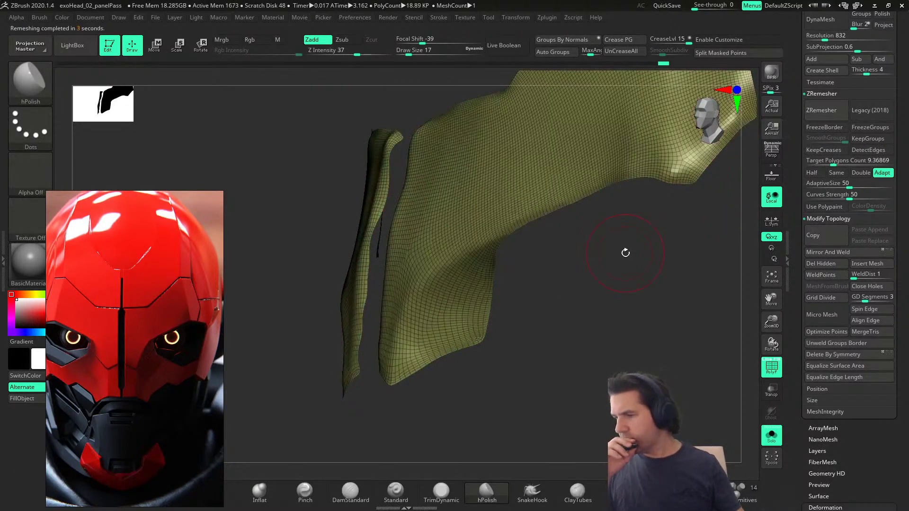
pyautogui.moveTo(626, 253); pyautogui.dragTo(610, 288, button='right')
pyautogui.hotkey('ctrl', 'z')
# Step: Try ZRemeshing the panels at a 2.33055 target polygon count and repeatedly with Half, and undo all the passes
pyautogui.moveTo(831, 161); pyautogui.dragTo(820, 163)
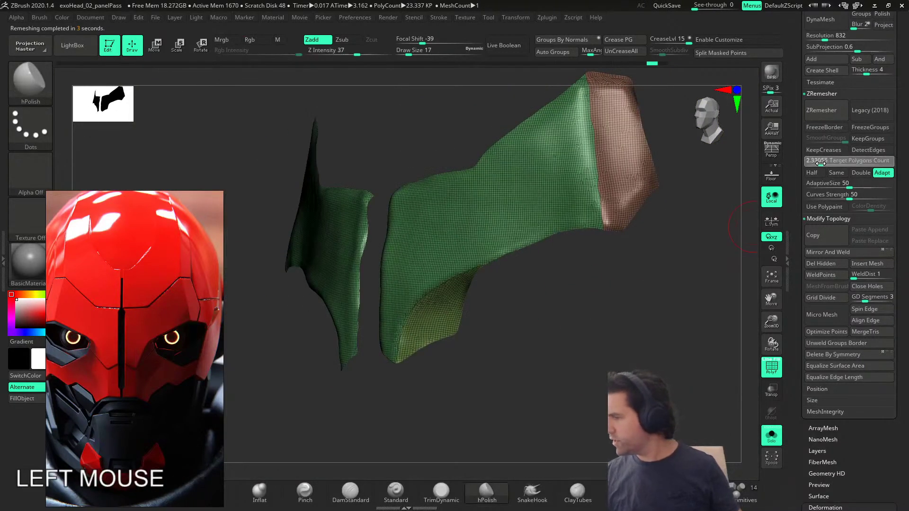
pyautogui.click(821, 110)
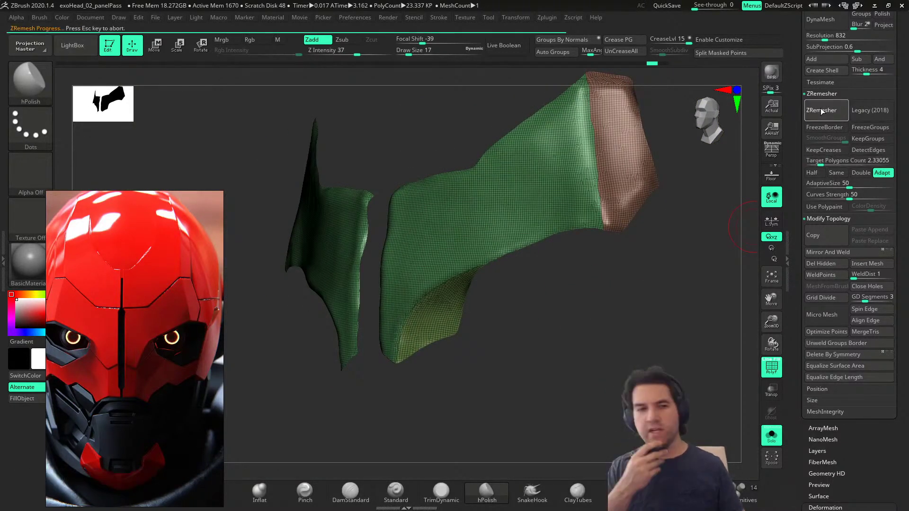
pyautogui.press('ctrl')
pyautogui.click(812, 173)
pyautogui.click(821, 110)
pyautogui.click(822, 111)
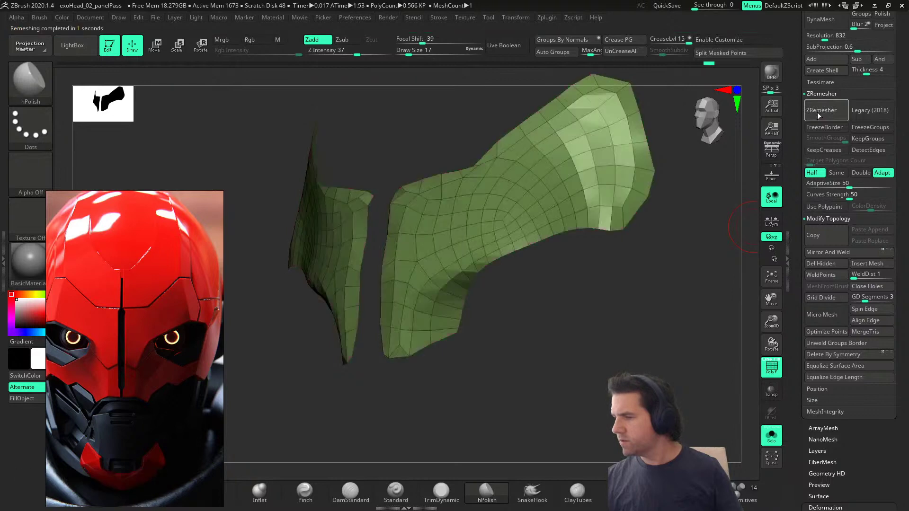
pyautogui.hotkey('ctrl', 'z')
pyautogui.hotkey('ctrl', 'z')
pyautogui.hotkey('ctrl', 'z')
pyautogui.hotkey('ctrl', 'z')
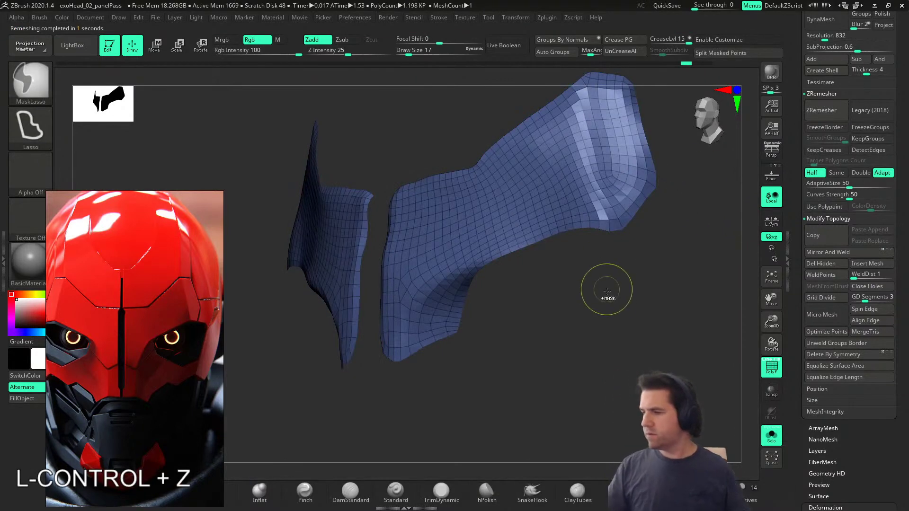
pyautogui.hotkey('ctrl', 'z')
# Step: Try ZRemeshing the panels with Same and KeepGroups, test smoothing the lower recess edge and undo the smoothing
pyautogui.moveTo(615, 291); pyautogui.dragTo(681, 278, button='right')
pyautogui.click(836, 172)
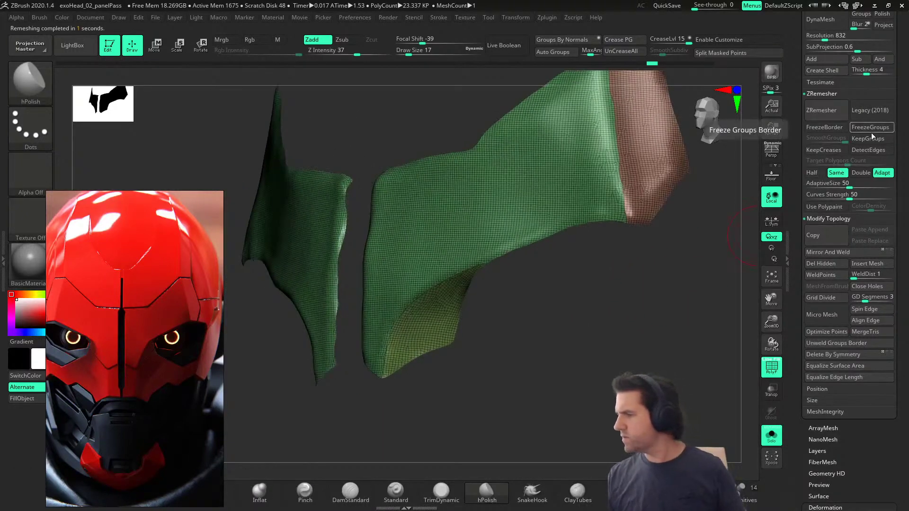
pyautogui.click(861, 125)
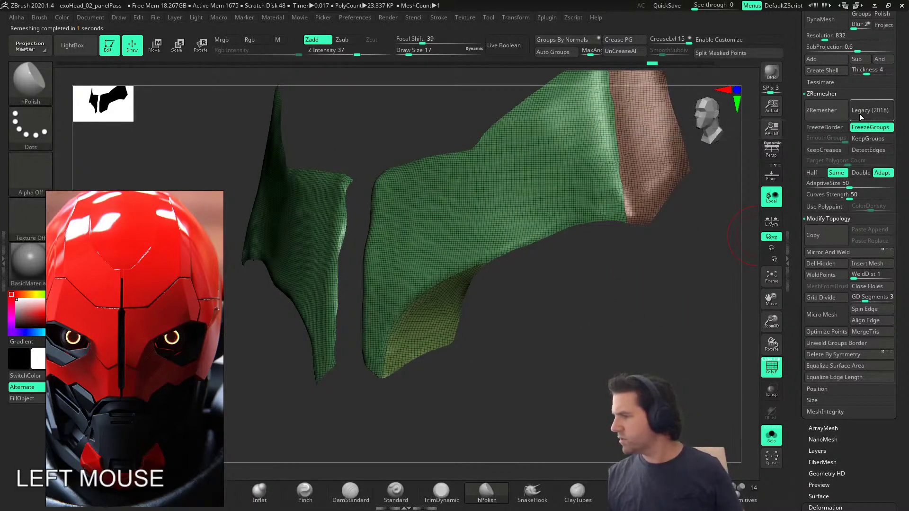
pyautogui.click(867, 139)
pyautogui.click(827, 114)
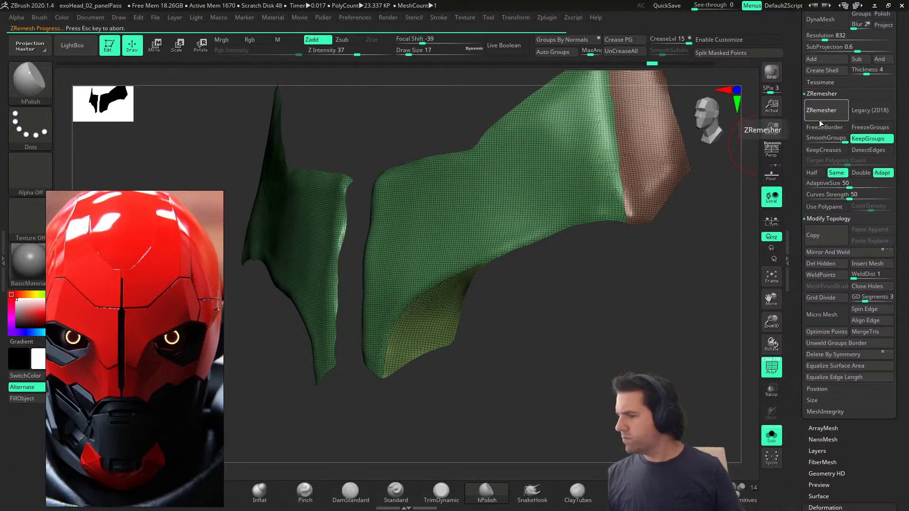
pyautogui.moveTo(557, 300); pyautogui.dragTo(516, 298)
pyautogui.moveTo(516, 299); pyautogui.dragTo(479, 290, button='right')
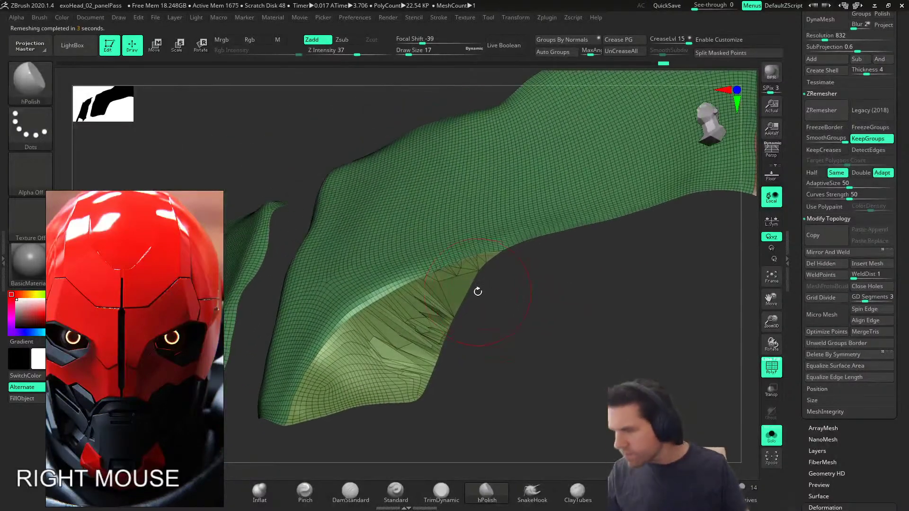
pyautogui.moveTo(478, 291)
pyautogui.keyDown('shift'); pyautogui.mouseDown()
pyautogui.moveTo(419, 319)
pyautogui.moveTo(475, 282)
pyautogui.mouseUp(); pyautogui.keyUp('shift')
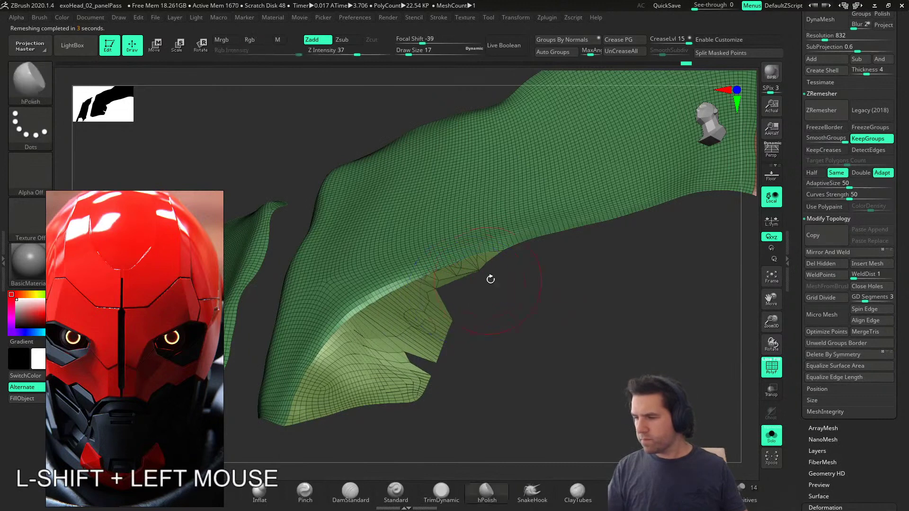
pyautogui.hotkey('ctrl', 'z')
pyautogui.moveTo(564, 327)
pyautogui.mouseDown(button='right')
pyautogui.moveTo(524, 339)
pyautogui.moveTo(538, 345)
pyautogui.mouseUp(button='right')
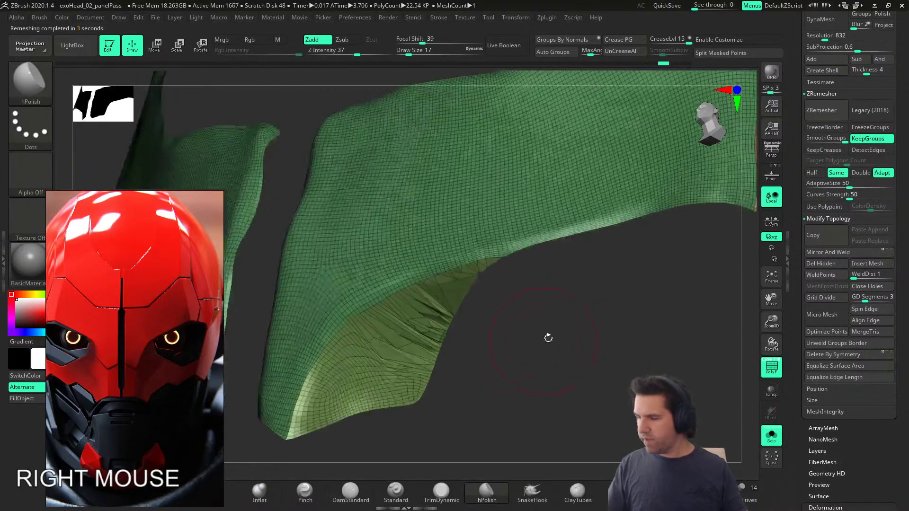
# Step: Try another ZRemesher pass with Adapt turned off, inspect the panel ends and undo that pass
pyautogui.click(884, 172)
pyautogui.click(823, 110)
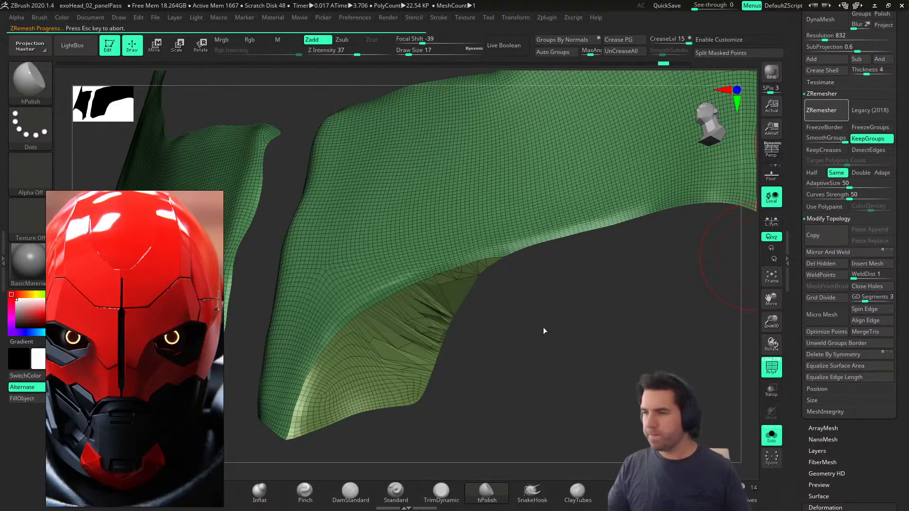
pyautogui.keyDown('alt'); pyautogui.moveTo(547, 324); pyautogui.dragTo(595, 264, button='right'); pyautogui.keyUp('alt')
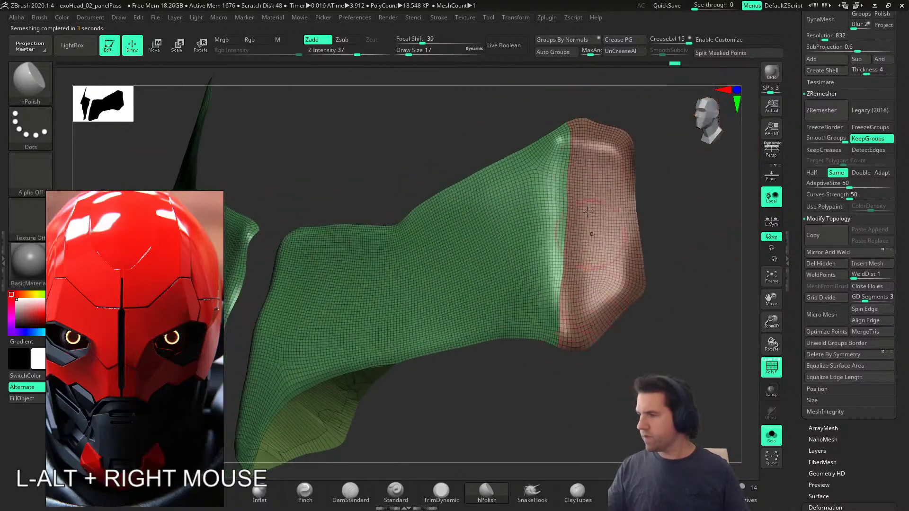
pyautogui.moveTo(568, 396); pyautogui.dragTo(568, 329, button='right')
pyautogui.hotkey('ctrl', 'z')
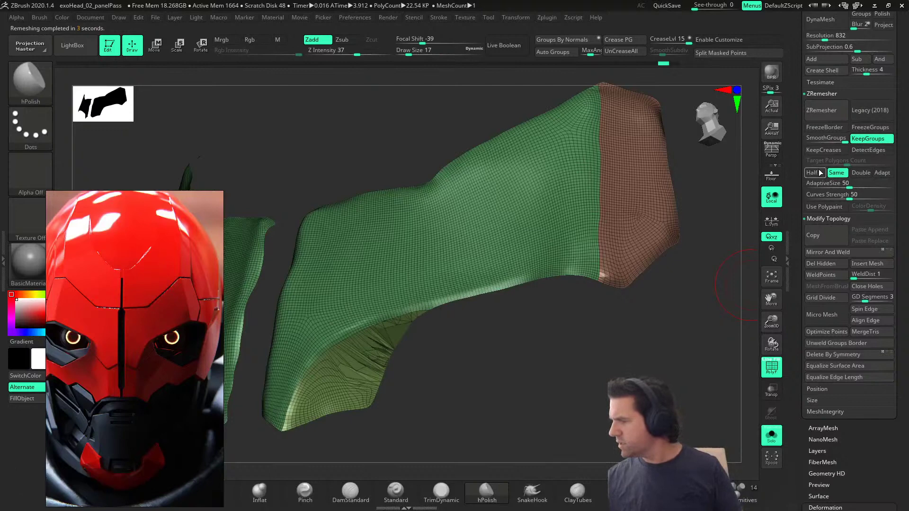
# Step: Turn off Same, try ZRemeshing at target polygon counts of 1.29117 and 0.49925, and undo each result
pyautogui.click(836, 173)
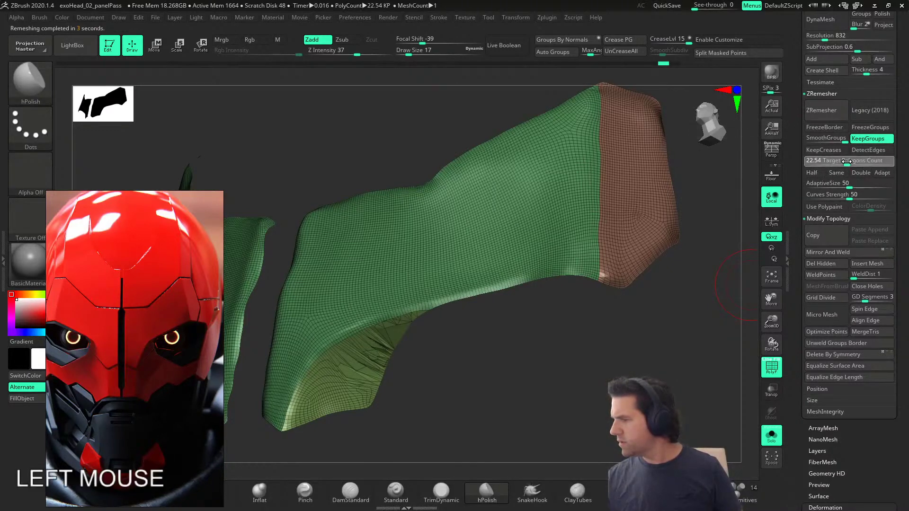
pyautogui.moveTo(817, 164); pyautogui.dragTo(815, 164)
pyautogui.click(818, 114)
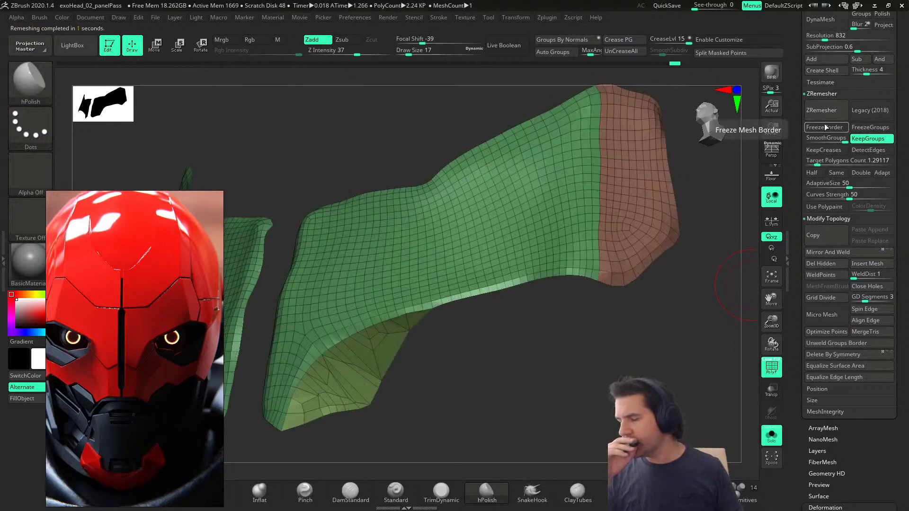
pyautogui.hotkey('ctrl', 'z')
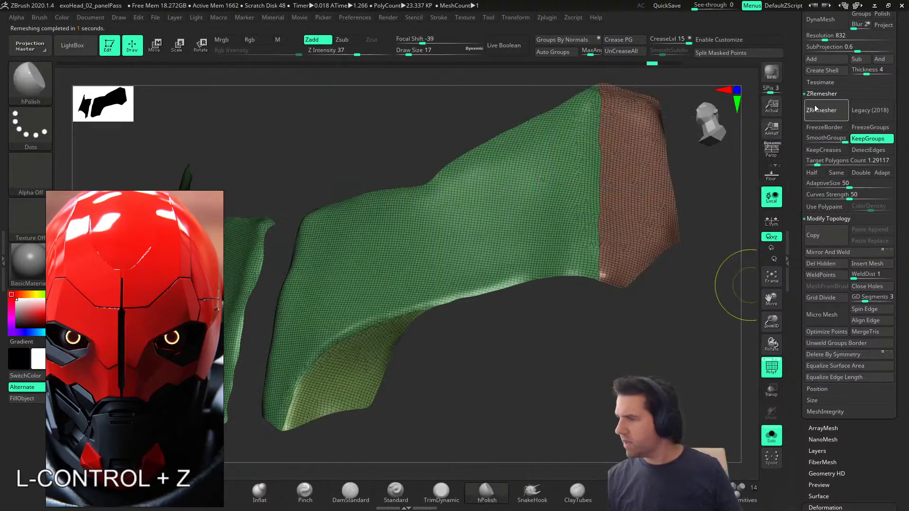
pyautogui.click(815, 112)
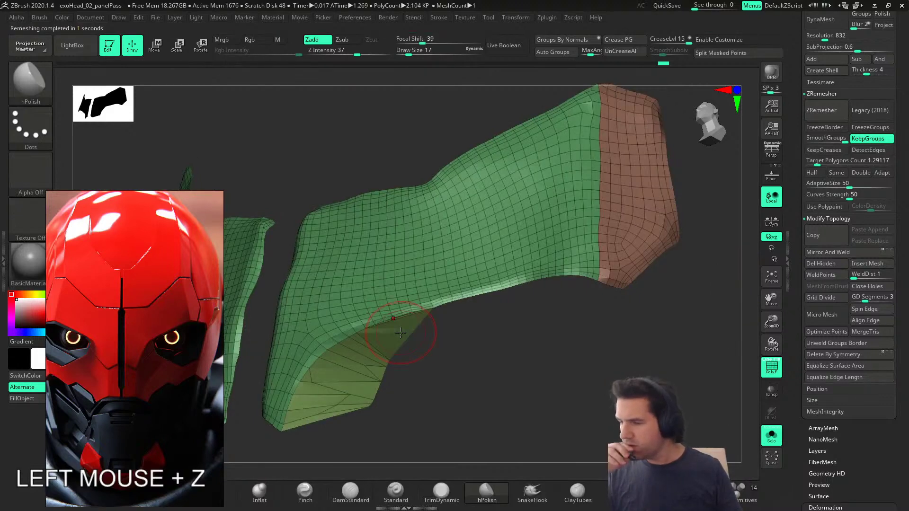
pyautogui.hotkey('ctrl', 'z')
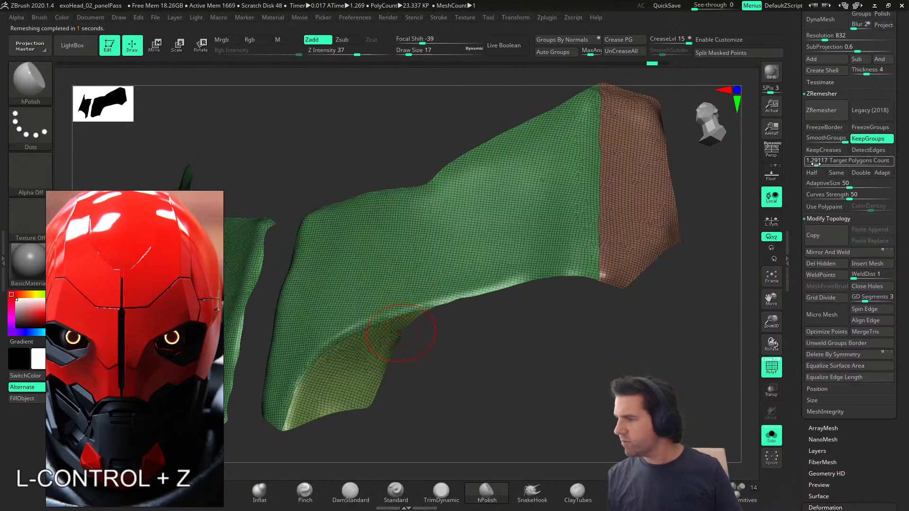
pyautogui.moveTo(814, 162); pyautogui.dragTo(812, 162)
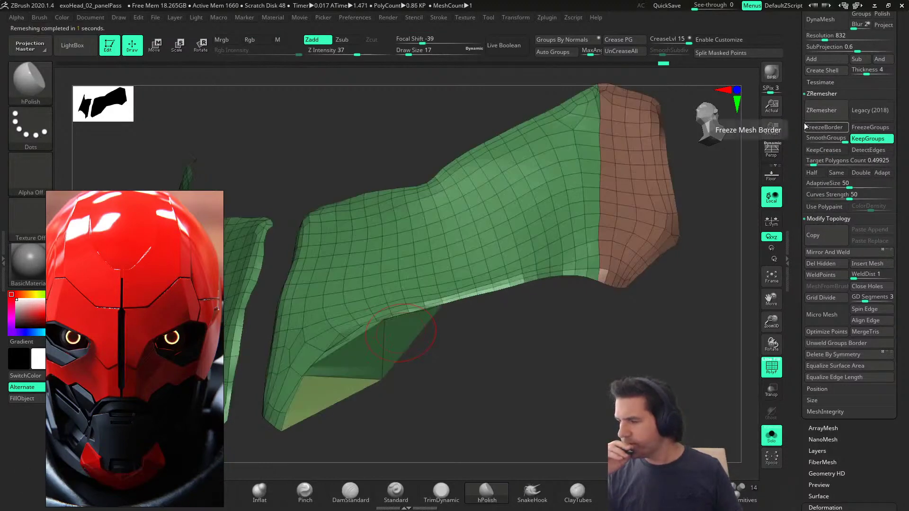
pyautogui.hotkey('ctrl', 'z')
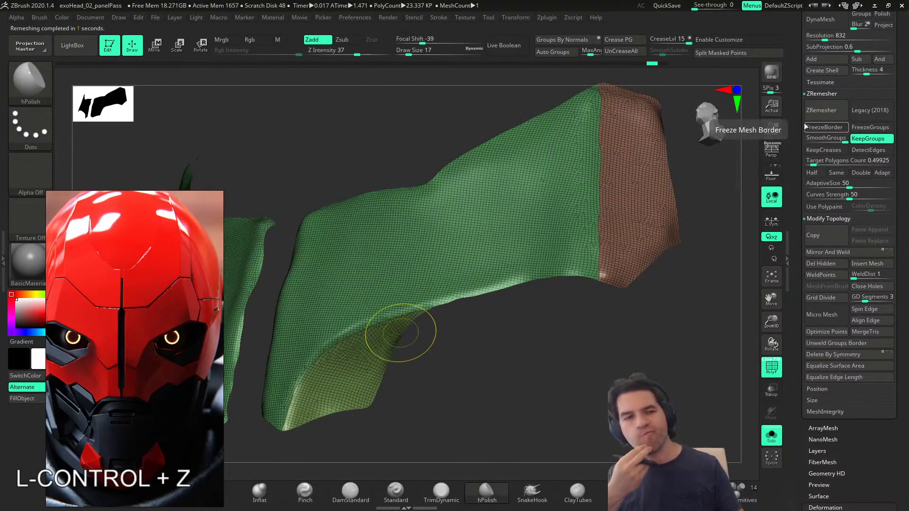
# Step: Try ZRemeshing the brow panels with DetectEdges enabled, check the lower recess and undo the remesh
pyautogui.moveTo(467, 365)
pyautogui.mouseDown(button='right')
pyautogui.moveTo(489, 377)
pyautogui.moveTo(469, 376)
pyautogui.moveTo(457, 360)
pyautogui.mouseUp(button='right')
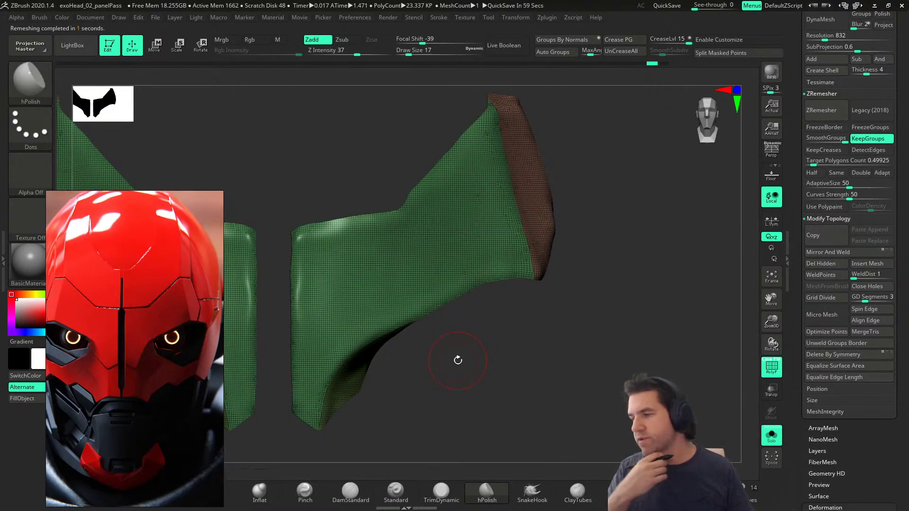
pyautogui.keyDown('alt'); pyautogui.moveTo(457, 361); pyautogui.dragTo(637, 393, button='right'); pyautogui.keyUp('alt')
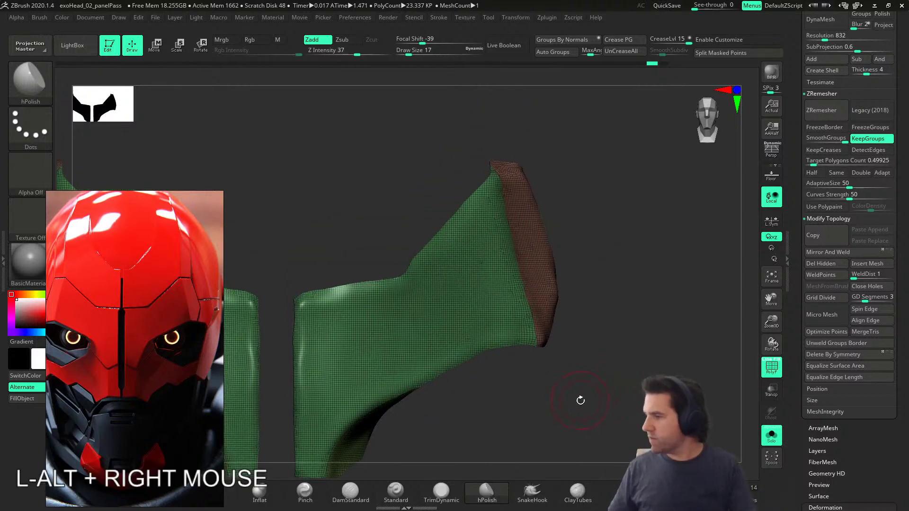
pyautogui.moveTo(580, 410); pyautogui.dragTo(562, 412, button='right')
pyautogui.keyDown('alt'); pyautogui.moveTo(615, 359); pyautogui.dragTo(603, 340, button='right'); pyautogui.keyUp('alt')
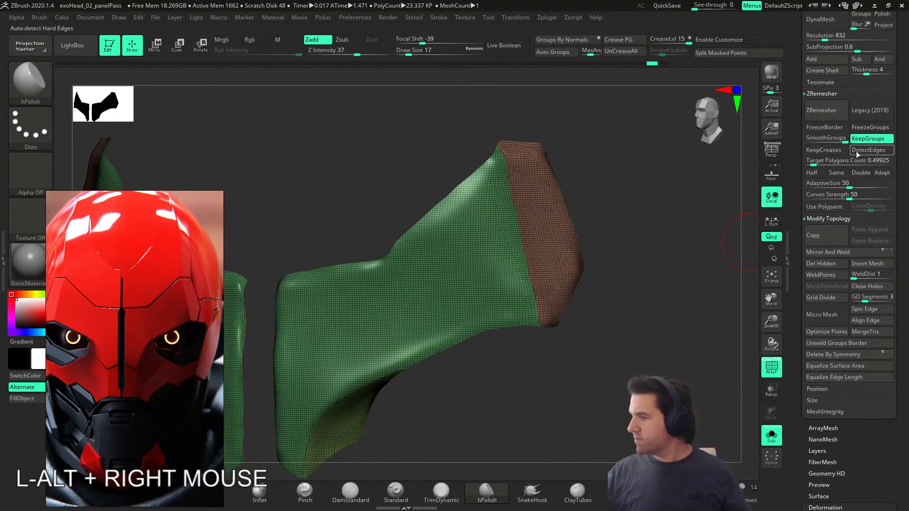
pyautogui.click(821, 110)
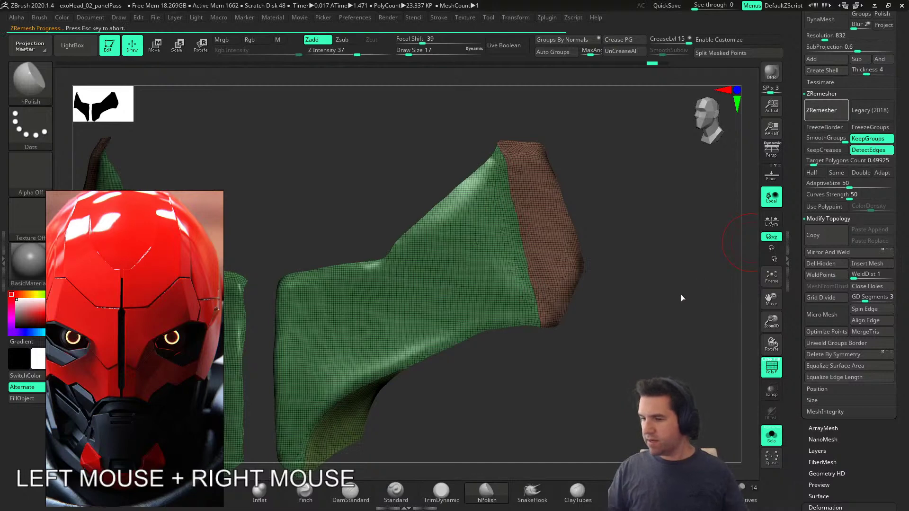
pyautogui.keyDown('alt'); pyautogui.moveTo(673, 294); pyautogui.dragTo(458, 284, button='right'); pyautogui.keyUp('alt')
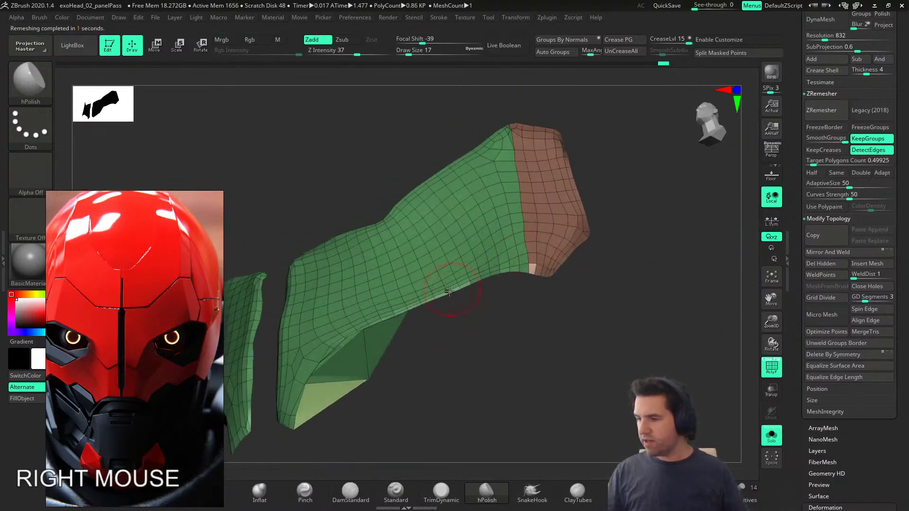
pyautogui.moveTo(421, 321); pyautogui.dragTo(450, 289, button='right')
pyautogui.hotkey('ctrl', 'z')
pyautogui.moveTo(450, 289); pyautogui.dragTo(417, 314, button='right')
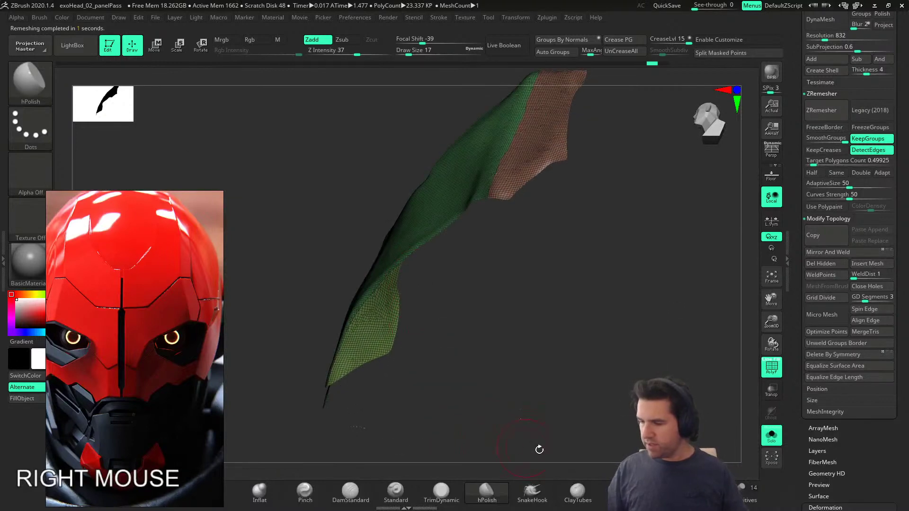
# Step: Try Polish By Groups on the brow panels, ZRemesh them with KeepGroups and DetectEdges, and undo both operations
pyautogui.click(825, 508)
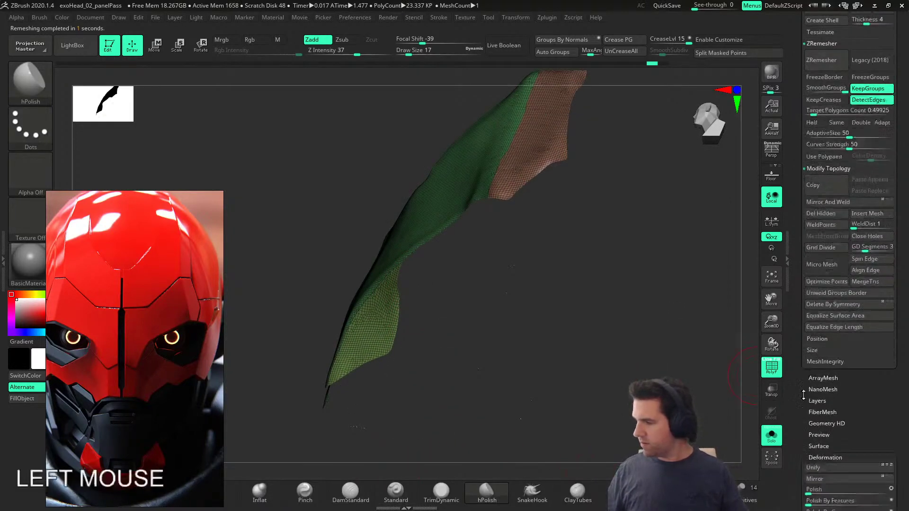
pyautogui.moveTo(834, 325); pyautogui.dragTo(860, 339, button='right')
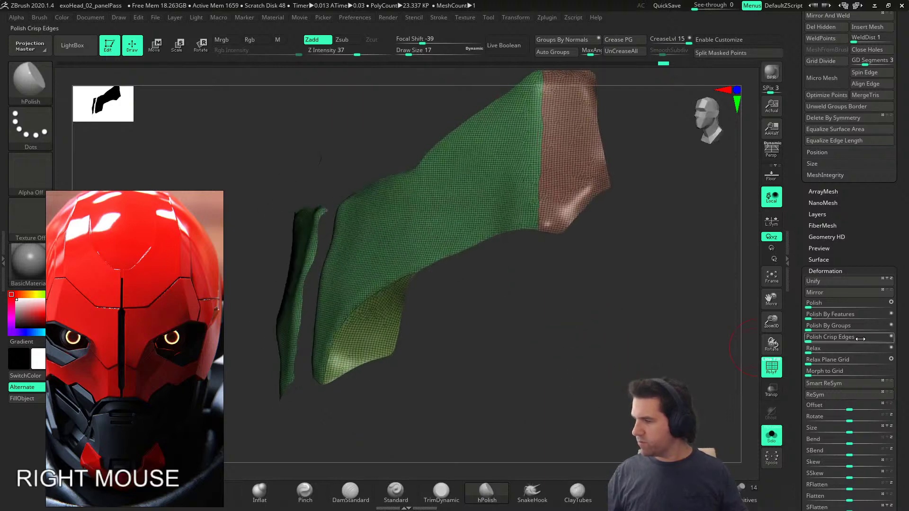
pyautogui.click(891, 325)
pyautogui.moveTo(811, 329); pyautogui.dragTo(841, 323)
pyautogui.keyDown('shift'); pyautogui.moveTo(704, 336); pyautogui.dragTo(687, 277, button='right'); pyautogui.keyUp('shift')
pyautogui.keyDown('alt'); pyautogui.moveTo(686, 277); pyautogui.dragTo(747, 240, button='right'); pyautogui.keyUp('alt')
pyautogui.moveTo(802, 178); pyautogui.dragTo(802, 415)
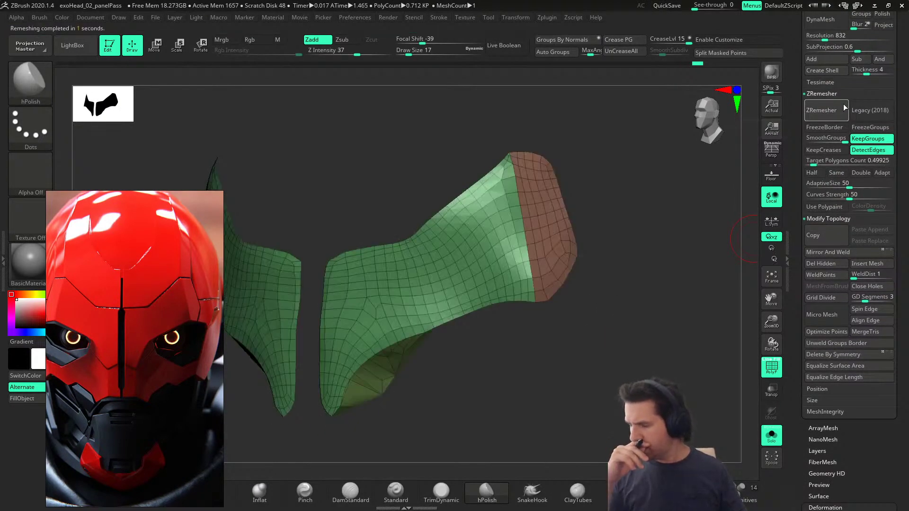
pyautogui.moveTo(502, 372); pyautogui.dragTo(413, 361, button='right')
pyautogui.hotkey('ctrl', 'z')
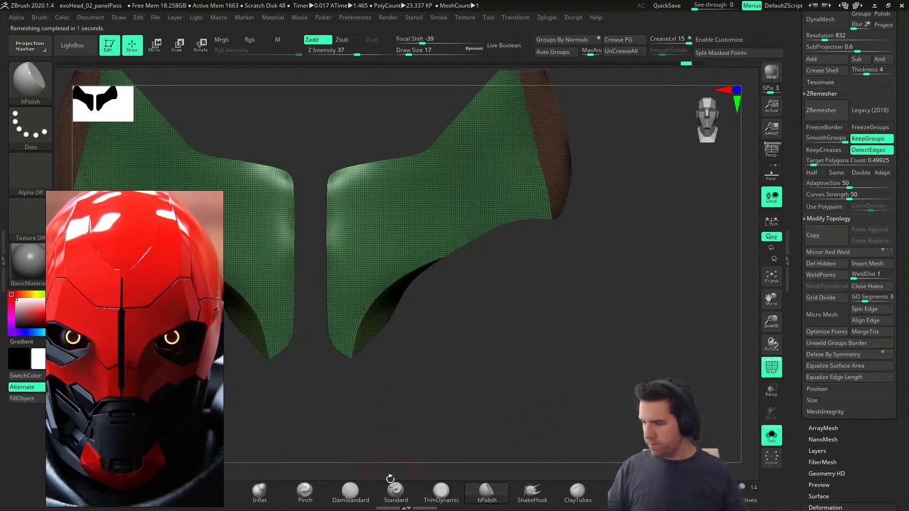
pyautogui.hotkey('ctrl', 'z')
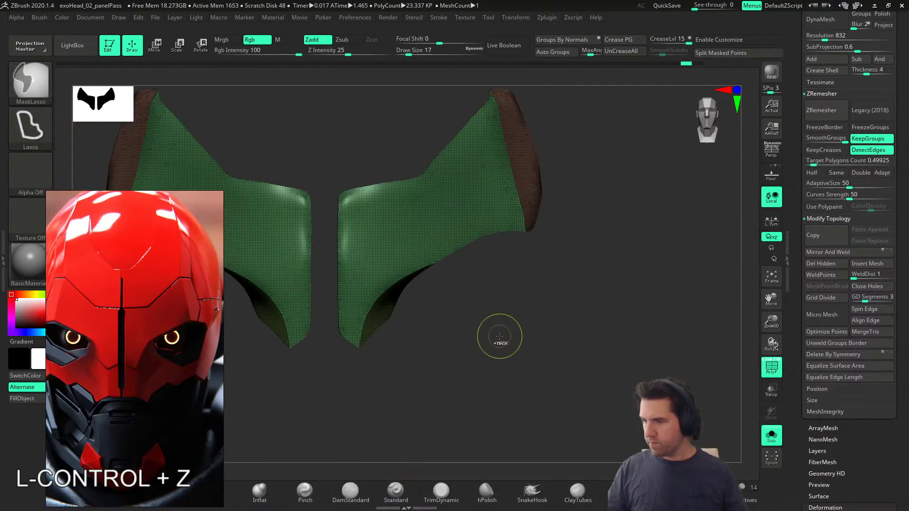
# Step: Try flattening the lower recess of the brow panel with hPolish and undo the stroke
pyautogui.moveTo(497, 334)
pyautogui.mouseDown(button='right')
pyautogui.moveTo(479, 320)
pyautogui.moveTo(496, 334)
pyautogui.moveTo(530, 321)
pyautogui.moveTo(524, 328)
pyautogui.moveTo(545, 339)
pyautogui.moveTo(505, 339)
pyautogui.moveTo(481, 337)
pyautogui.moveTo(544, 322)
pyautogui.moveTo(439, 294)
pyautogui.moveTo(436, 332)
pyautogui.mouseUp(button='right')
pyautogui.click(260, 493)
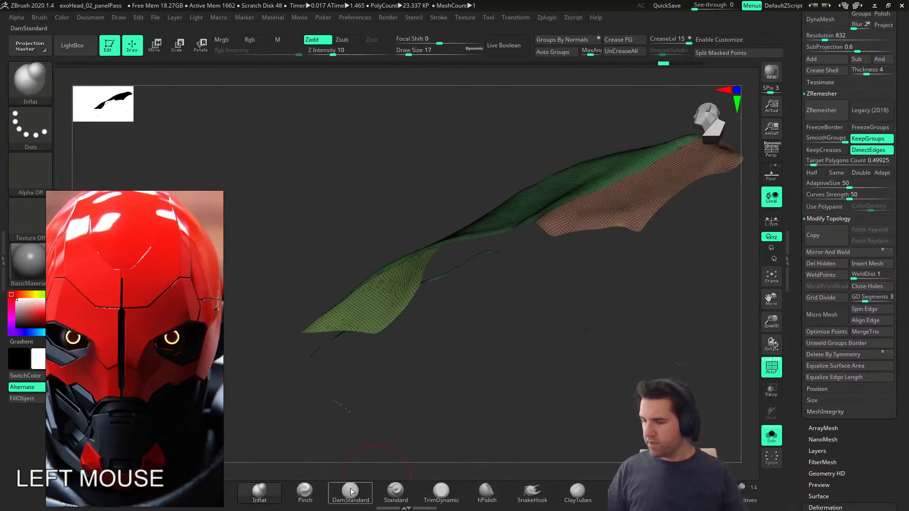
pyautogui.click(486, 492)
pyautogui.moveTo(492, 450)
pyautogui.mouseDown(button='right')
pyautogui.moveTo(497, 430)
pyautogui.moveTo(456, 385)
pyautogui.mouseUp(button='right')
pyautogui.moveTo(385, 334); pyautogui.dragTo(381, 300)
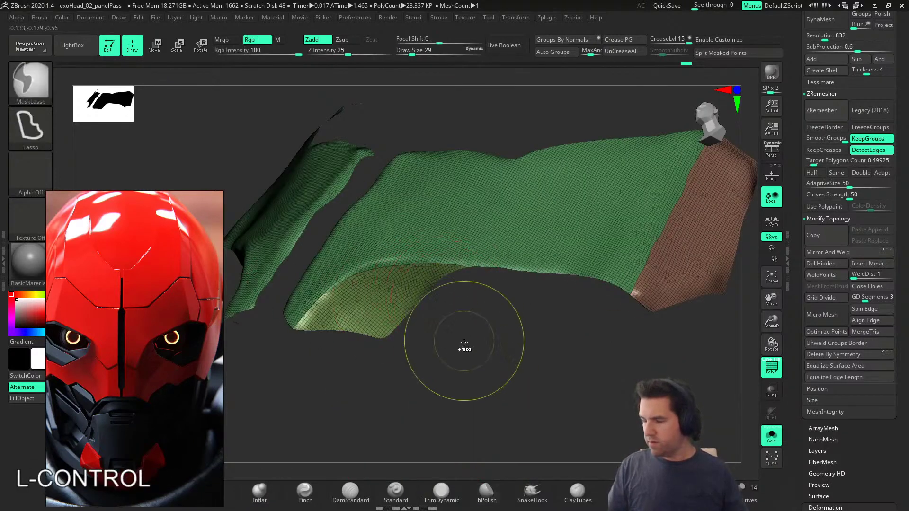
pyautogui.moveTo(450, 361)
pyautogui.mouseDown(button='right')
pyautogui.moveTo(450, 313)
pyautogui.moveTo(386, 379)
pyautogui.mouseUp(button='right')
pyautogui.click(351, 492)
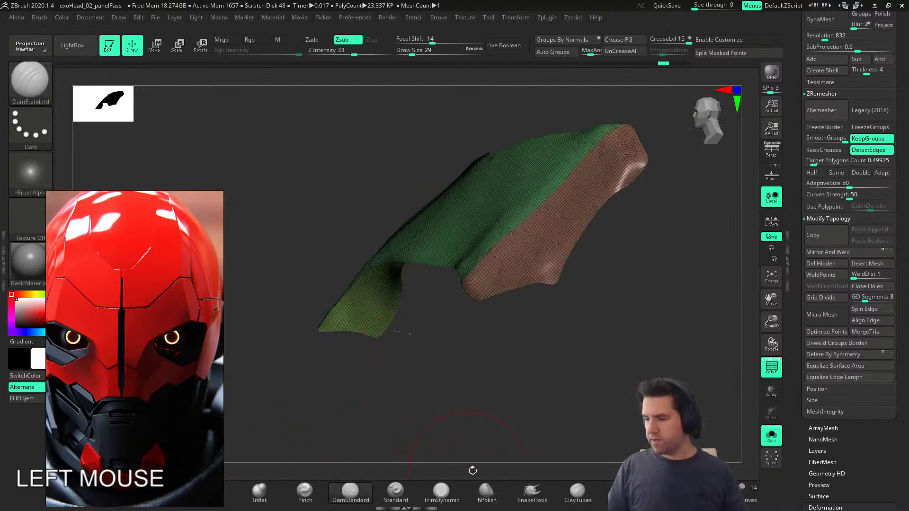
# Step: Shift the reference image clear of the brush shelf and reshape the lower recess with the Move brush
pyautogui.moveTo(186, 432)
pyautogui.mouseDown(button='middle')
pyautogui.moveTo(189, 420)
pyautogui.moveTo(179, 420)
pyautogui.mouseUp(button='middle')
pyautogui.moveTo(174, 415)
pyautogui.mouseDown(button='right')
pyautogui.moveTo(185, 349)
pyautogui.moveTo(185, 365)
pyautogui.mouseUp(button='right')
pyautogui.click(85, 496)
pyautogui.press('s')
pyautogui.moveTo(417, 375); pyautogui.dragTo(421, 374)
pyautogui.moveTo(420, 373); pyautogui.dragTo(392, 325, button='right')
pyautogui.press('s')
pyautogui.moveTo(372, 306); pyautogui.dragTo(368, 300)
pyautogui.moveTo(369, 299); pyautogui.dragTo(386, 290, button='right')
pyautogui.keyDown('alt'); pyautogui.moveTo(385, 291); pyautogui.dragTo(346, 324); pyautogui.keyUp('alt')
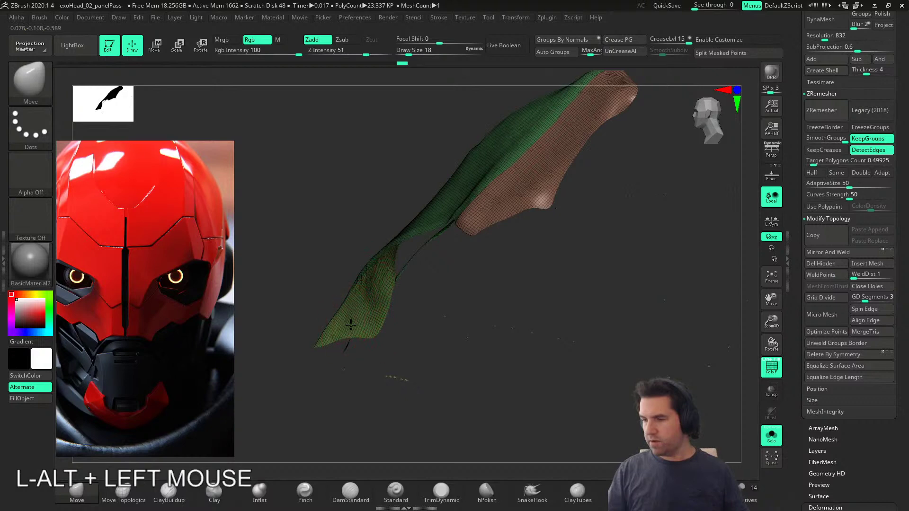
# Step: Smooth the lower recess surface and pull its outline into a cleaner curve with a small Move brush
pyautogui.moveTo(345, 324); pyautogui.dragTo(393, 315, button='right')
pyautogui.keyDown('shift'); pyautogui.moveTo(358, 319); pyautogui.dragTo(381, 307); pyautogui.keyUp('shift')
pyautogui.moveTo(381, 306); pyautogui.dragTo(365, 315, button='right')
pyautogui.press('s')
pyautogui.moveTo(365, 315); pyautogui.dragTo(362, 316)
pyautogui.moveTo(362, 317); pyautogui.dragTo(367, 298, button='right')
pyautogui.moveTo(367, 315); pyautogui.dragTo(355, 299)
pyautogui.moveTo(355, 300); pyautogui.dragTo(381, 287, button='right')
pyautogui.moveTo(381, 287); pyautogui.dragTo(384, 286)
pyautogui.moveTo(371, 311); pyautogui.dragTo(364, 296, button='right')
pyautogui.keyDown('shift'); pyautogui.moveTo(364, 296); pyautogui.dragTo(361, 304); pyautogui.keyUp('shift')
pyautogui.moveTo(347, 316); pyautogui.dragTo(386, 316, button='right')
pyautogui.keyDown('shift'); pyautogui.moveTo(374, 308); pyautogui.dragTo(384, 285); pyautogui.keyUp('shift')
# Step: Try ZRemeshing the reshaped panels at target count 0.49925 with KeepGroups and DetectEdges, and undo the remesh
pyautogui.click(825, 507)
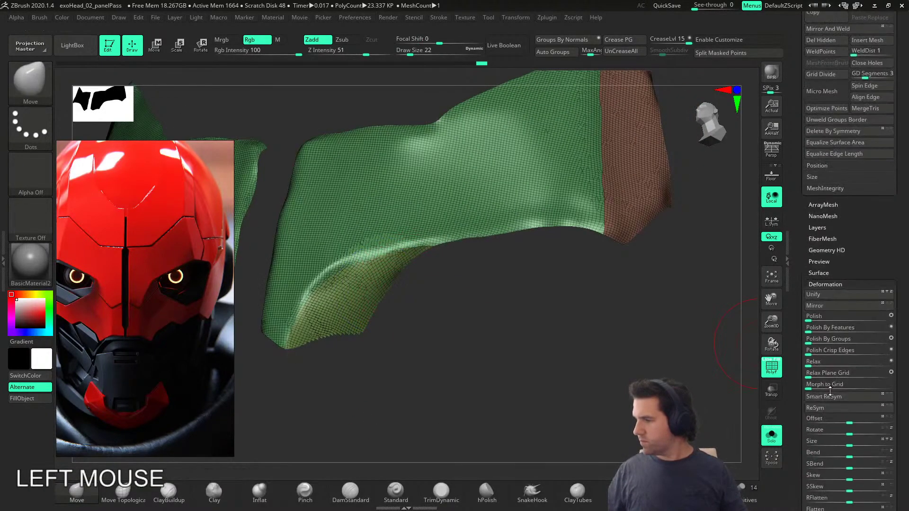
pyautogui.moveTo(803, 324); pyautogui.dragTo(802, 426)
pyautogui.click(826, 280)
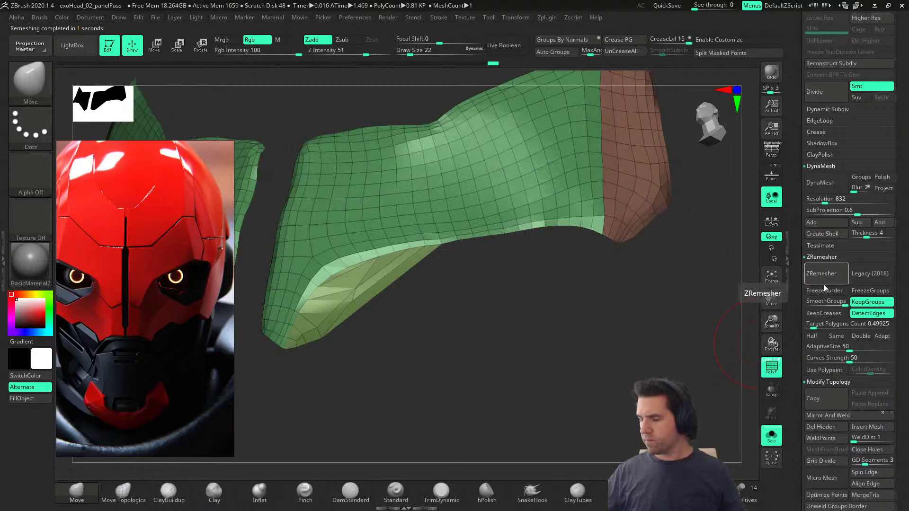
pyautogui.moveTo(617, 324); pyautogui.dragTo(509, 340, button='right')
pyautogui.hotkey('ctrl', 'z')
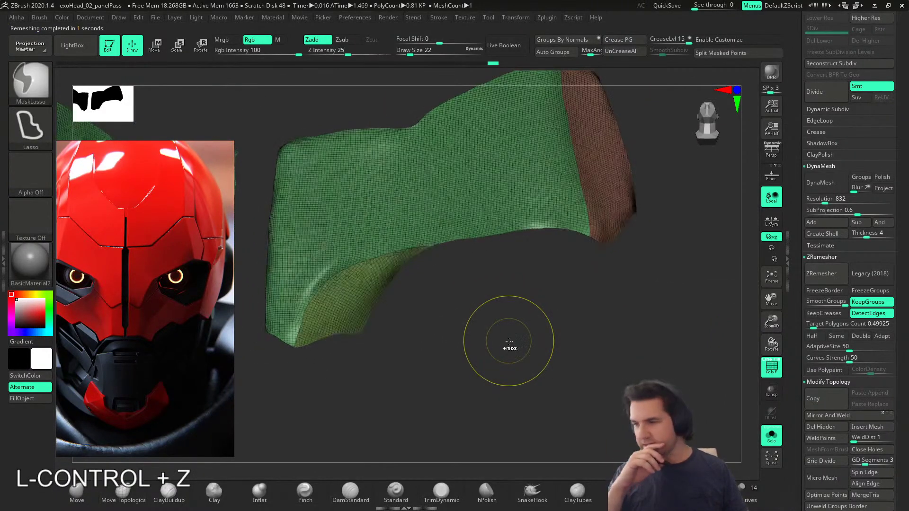
# Step: Adjust the bottom edge and tip of the recess with the Move brush at draw size 17
pyautogui.moveTo(406, 344); pyautogui.dragTo(314, 405, button='right')
pyautogui.moveTo(342, 356)
pyautogui.mouseDown(button='right')
pyautogui.moveTo(364, 332)
pyautogui.moveTo(398, 335)
pyautogui.moveTo(403, 346)
pyautogui.mouseUp(button='right')
pyautogui.press('s')
pyautogui.moveTo(404, 346); pyautogui.dragTo(399, 346)
pyautogui.moveTo(398, 345); pyautogui.dragTo(383, 307, button='right')
pyautogui.moveTo(372, 329); pyautogui.dragTo(352, 342)
pyautogui.press('s')
pyautogui.moveTo(341, 338); pyautogui.dragTo(331, 347)
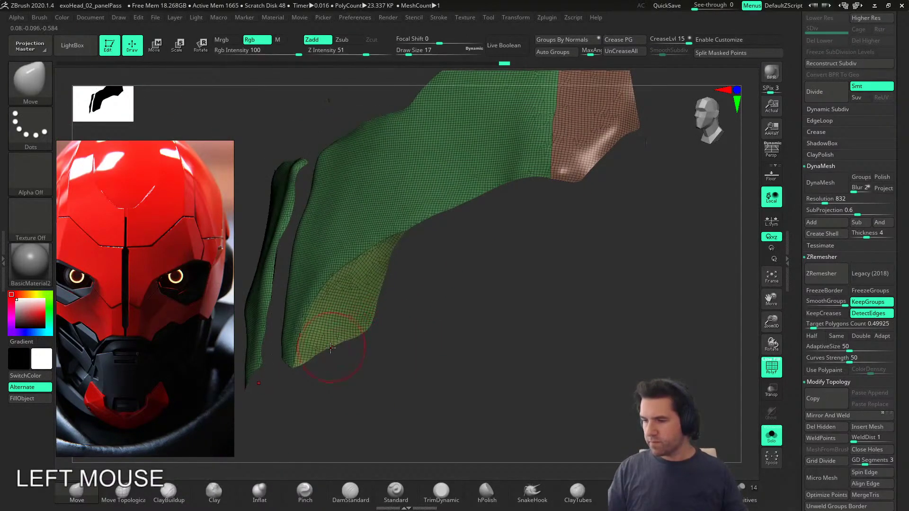
# Step: Refine the fold where the recess meets the main brow panel with the Move brush
pyautogui.moveTo(372, 320)
pyautogui.mouseDown(button='right')
pyautogui.moveTo(384, 300)
pyautogui.moveTo(421, 326)
pyautogui.moveTo(467, 288)
pyautogui.moveTo(455, 318)
pyautogui.mouseUp(button='right')
pyautogui.press('s')
pyautogui.moveTo(455, 318); pyautogui.dragTo(419, 316)
pyautogui.press('s')
pyautogui.moveTo(333, 301)
pyautogui.mouseDown()
pyautogui.moveTo(324, 294)
pyautogui.moveTo(341, 288)
pyautogui.mouseUp()
pyautogui.moveTo(341, 289); pyautogui.dragTo(374, 286, button='right')
pyautogui.moveTo(381, 289); pyautogui.dragTo(417, 303)
# Step: Try another ZRemesher pass on the adjusted panels, check the recess and undo the pass
pyautogui.moveTo(502, 336)
pyautogui.mouseDown(button='right')
pyautogui.moveTo(524, 349)
pyautogui.moveTo(663, 284)
pyautogui.mouseUp(button='right')
pyautogui.click(826, 275)
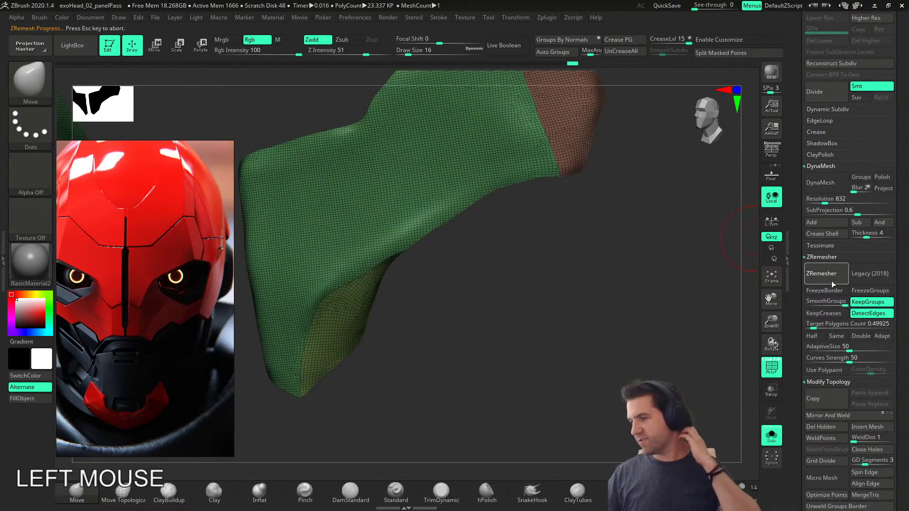
pyautogui.keyDown('alt'); pyautogui.moveTo(554, 314); pyautogui.dragTo(491, 323, button='right'); pyautogui.keyUp('alt')
pyautogui.hotkey('ctrl', 'z')
pyautogui.moveTo(587, 311); pyautogui.dragTo(626, 299, button='right')
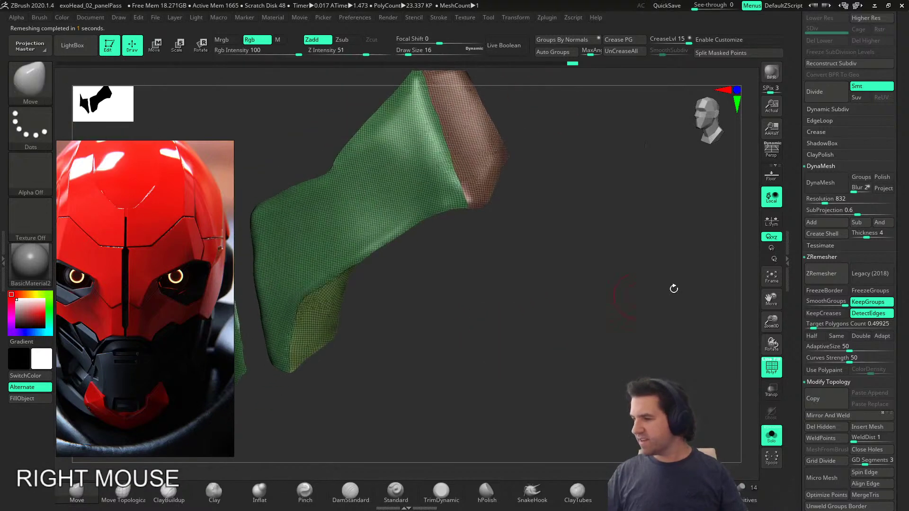
# Step: Set the target polygon count to 10.82054, try ZRemeshing with KeepGroups on and undo the remesh
pyautogui.click(828, 325)
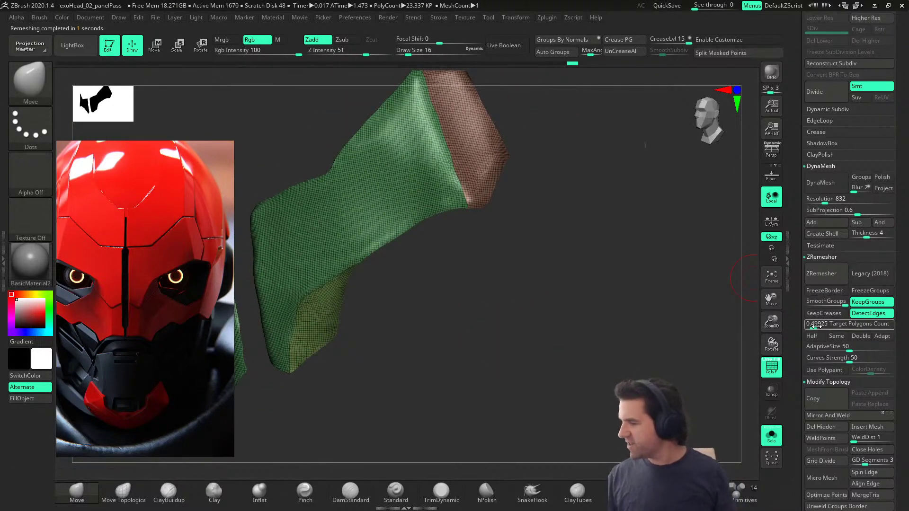
pyautogui.click(840, 301)
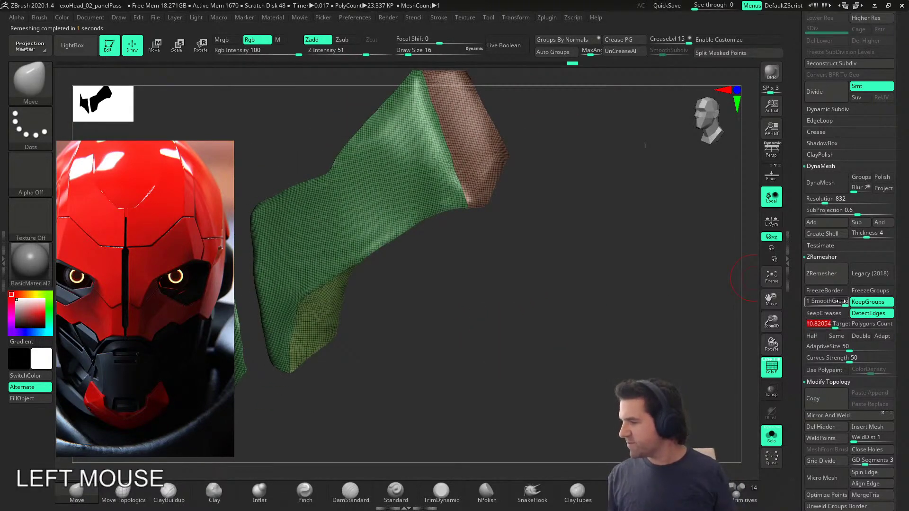
pyautogui.click(837, 273)
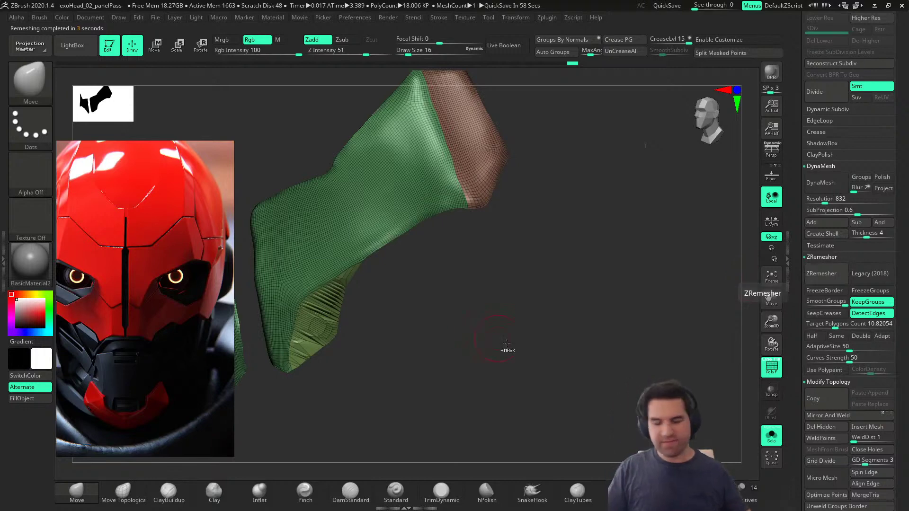
pyautogui.hotkey('ctrl', 'z')
# Step: ZRemesh the panels with KeepGroups off and DetectEdges on, remesh again with Half enabled, and undo the surplus Half pass
pyautogui.click(877, 303)
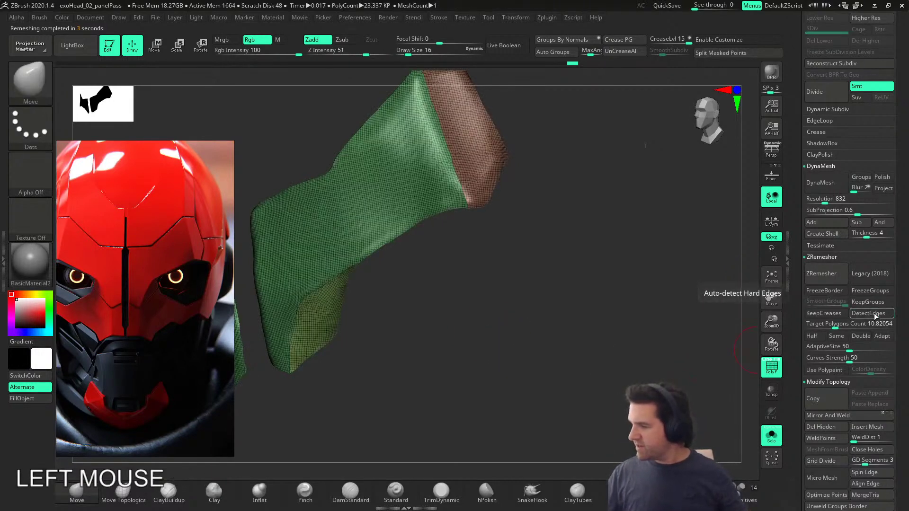
pyautogui.click(841, 273)
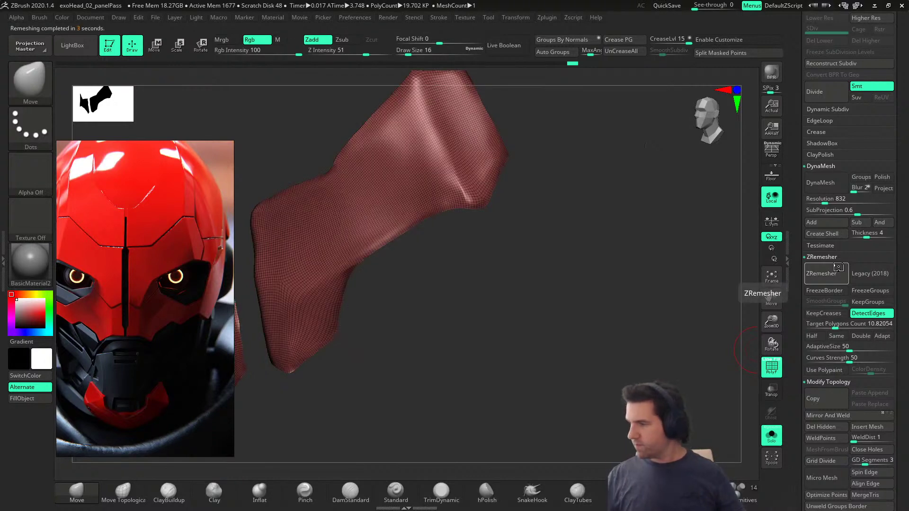
pyautogui.click(811, 336)
pyautogui.click(822, 275)
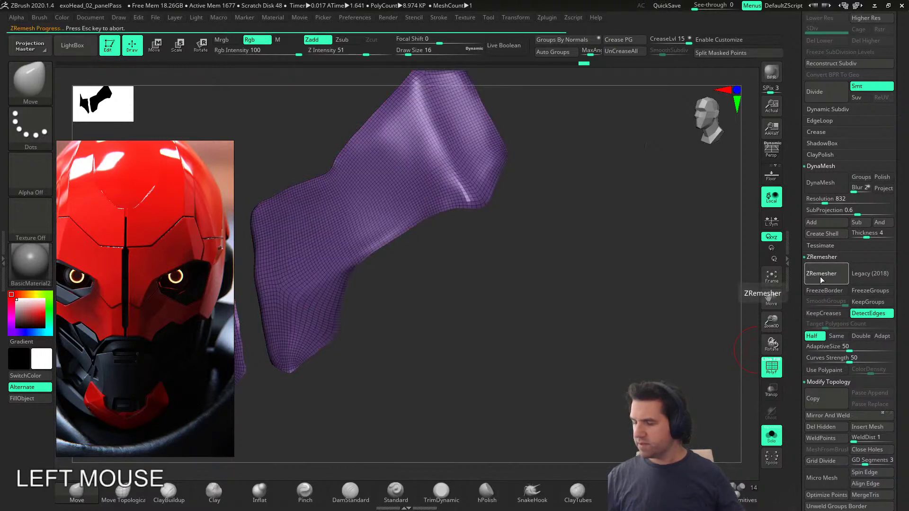
pyautogui.hotkey('ctrl', 'z')
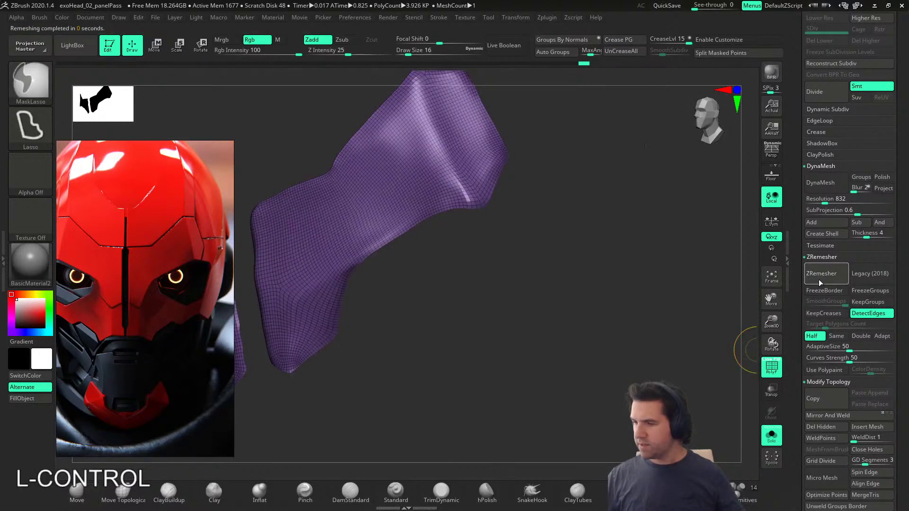
# Step: Mask the lower recess of the brow panel with the lasso and turn it into its own polygroup
pyautogui.moveTo(357, 371); pyautogui.dragTo(359, 371, button='right')
pyautogui.keyDown('alt'); pyautogui.moveTo(359, 371); pyautogui.dragTo(371, 381, button='right'); pyautogui.keyUp('alt')
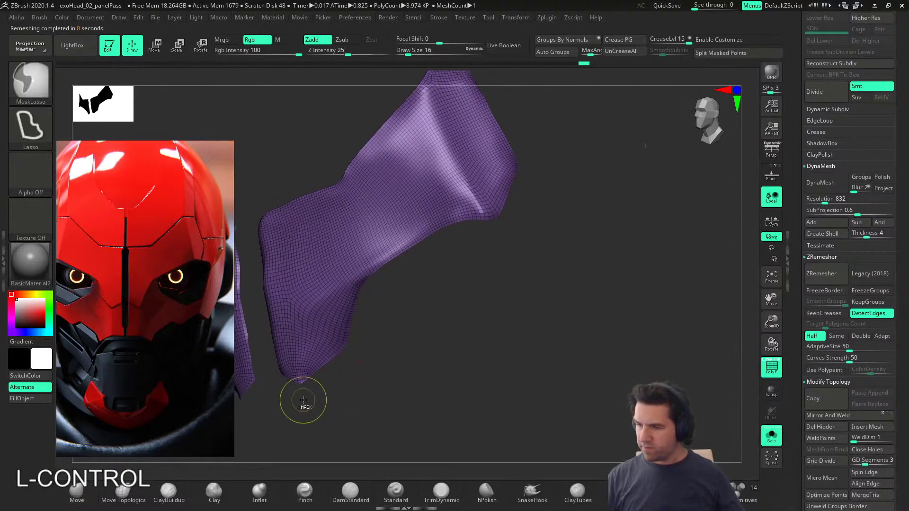
pyautogui.keyDown('ctrl'); pyautogui.moveTo(303, 399); pyautogui.dragTo(302, 356); pyautogui.keyUp('ctrl')
pyautogui.moveTo(307, 310)
pyautogui.keyDown('ctrl'); pyautogui.mouseDown()
pyautogui.moveTo(386, 272)
pyautogui.moveTo(361, 400)
pyautogui.moveTo(355, 366)
pyautogui.mouseUp(); pyautogui.keyUp('ctrl')
pyautogui.hotkey('ctrl', 'w')
# Step: Lasso-mask the outer end of the brow panel and make it a separate polygroup
pyautogui.moveTo(362, 345)
pyautogui.mouseDown(button='right')
pyautogui.moveTo(444, 288)
pyautogui.moveTo(508, 280)
pyautogui.moveTo(491, 319)
pyautogui.mouseUp(button='right')
pyautogui.moveTo(454, 317)
pyautogui.keyDown('ctrl'); pyautogui.mouseDown()
pyautogui.moveTo(422, 254)
pyautogui.moveTo(468, 115)
pyautogui.moveTo(523, 331)
pyautogui.moveTo(446, 302)
pyautogui.mouseUp(); pyautogui.keyUp('ctrl')
pyautogui.moveTo(411, 208)
pyautogui.keyDown('ctrl'); pyautogui.mouseDown()
pyautogui.moveTo(404, 124)
pyautogui.moveTo(554, 196)
pyautogui.mouseUp(); pyautogui.keyUp('ctrl')
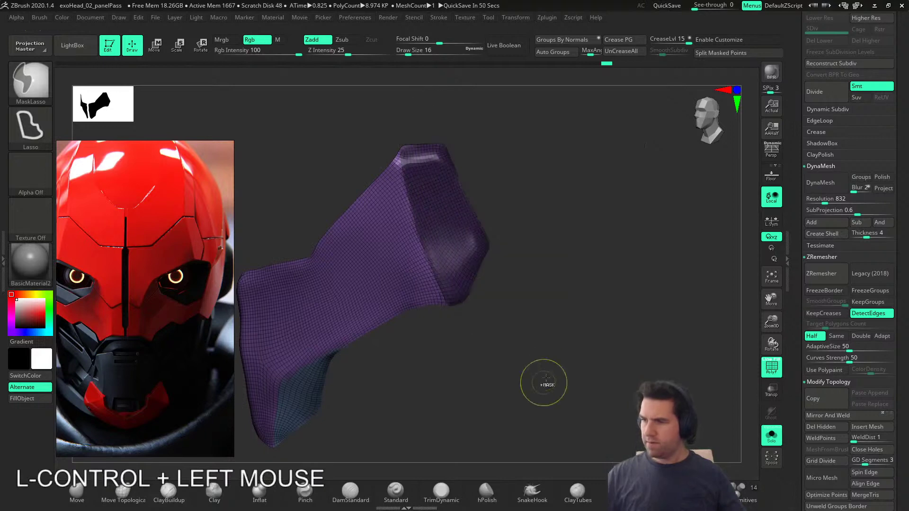
pyautogui.hotkey('ctrl', 'w')
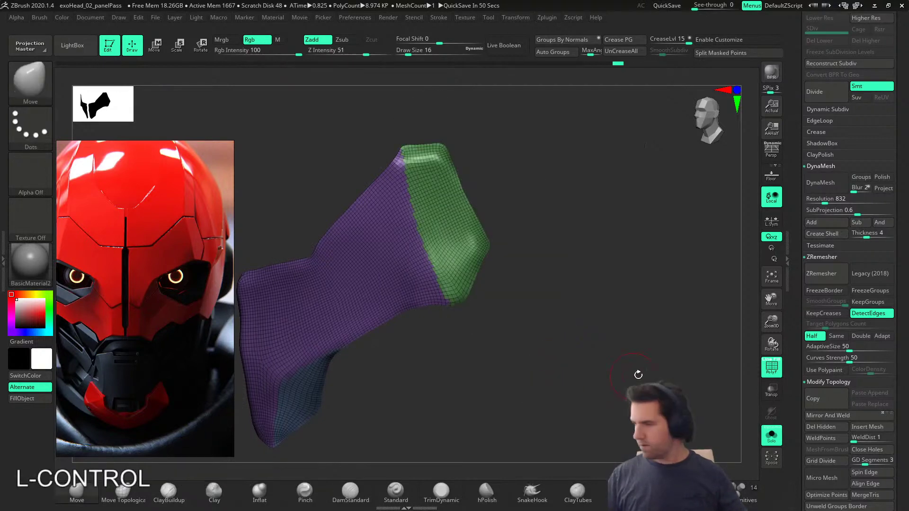
# Step: Turn on KeepGroups, try ZRemeshing with SmoothGroups at 0 and at 1, and undo each result
pyautogui.click(870, 302)
pyautogui.keyDown('alt'); pyautogui.moveTo(534, 391); pyautogui.dragTo(752, 312, button='right'); pyautogui.keyUp('alt')
pyautogui.hotkey('ctrl', 'z')
pyautogui.click(823, 277)
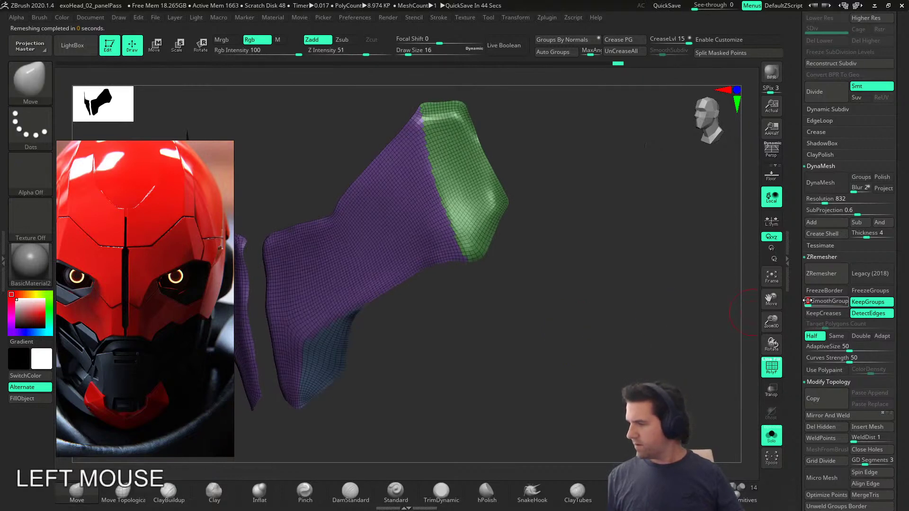
pyautogui.moveTo(658, 331); pyautogui.dragTo(584, 365, button='right')
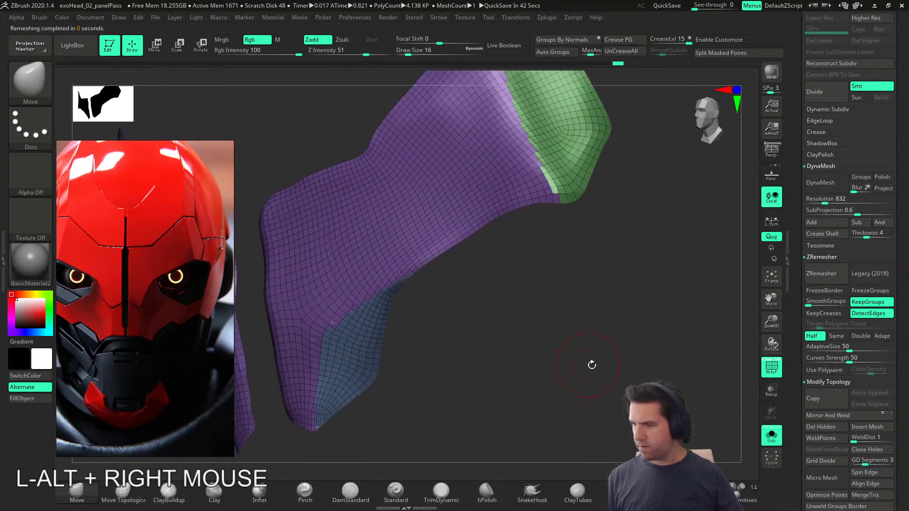
pyautogui.hotkey('ctrl', 'z')
pyautogui.moveTo(826, 301); pyautogui.dragTo(855, 298)
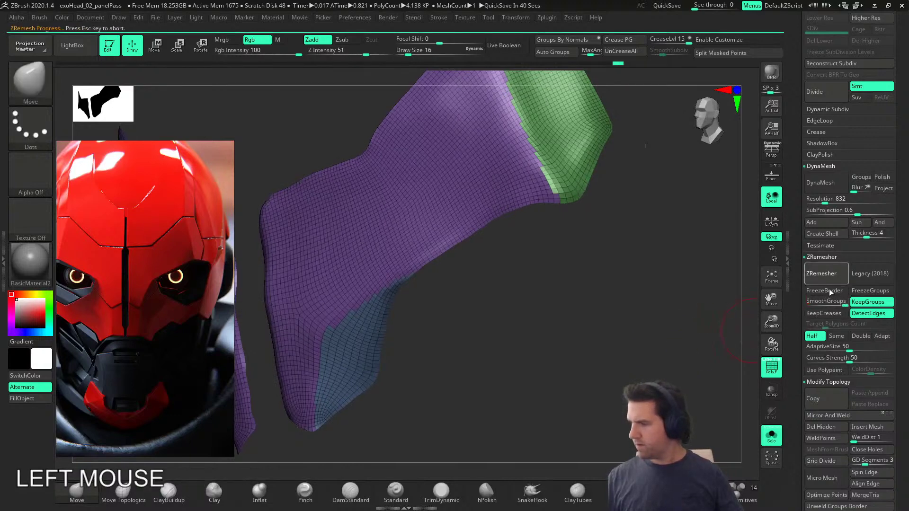
pyautogui.hotkey('ctrl', 'z')
# Step: Try ZRemeshing with SmoothGroups lowered to around 0.17, undo the passes and return SmoothGroups to its maximum
pyautogui.moveTo(827, 302); pyautogui.dragTo(823, 303)
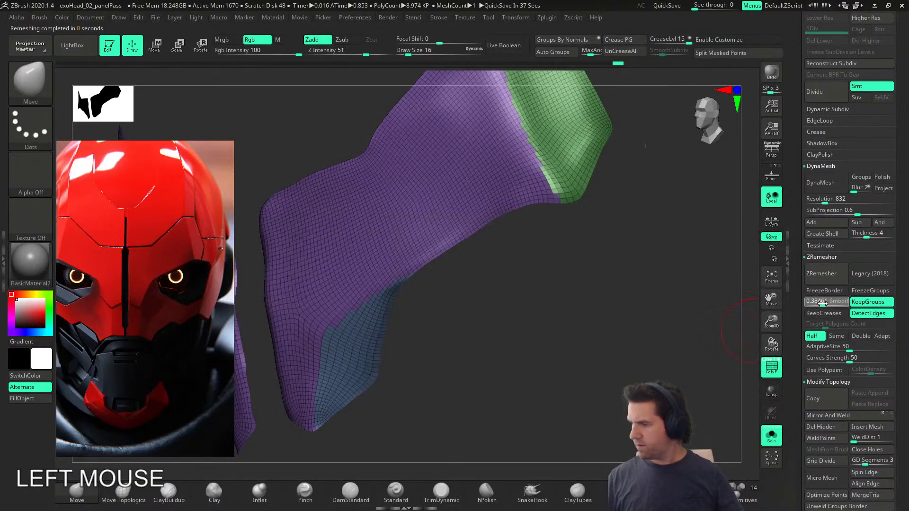
pyautogui.moveTo(823, 302); pyautogui.dragTo(814, 303)
pyautogui.click(822, 275)
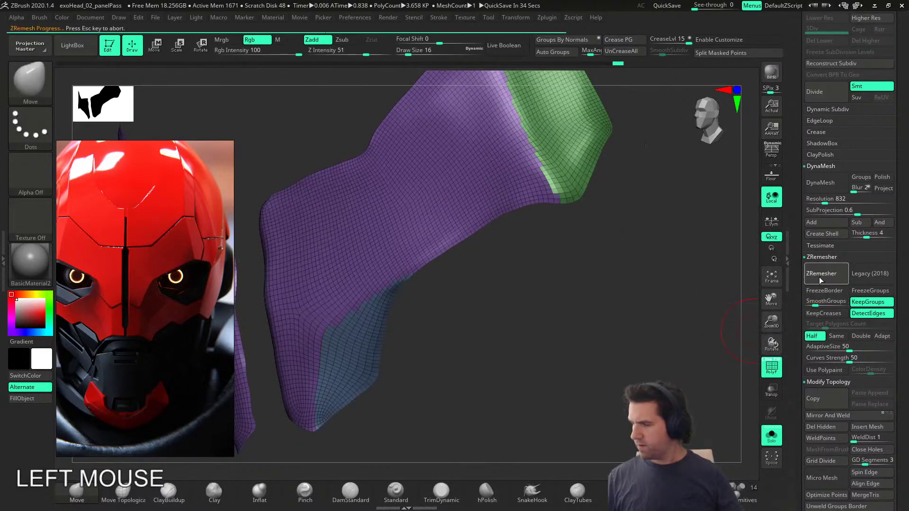
pyautogui.moveTo(479, 359)
pyautogui.mouseDown(button='right')
pyautogui.moveTo(463, 361)
pyautogui.moveTo(487, 345)
pyautogui.moveTo(497, 356)
pyautogui.mouseUp(button='right')
pyautogui.moveTo(815, 304); pyautogui.dragTo(813, 305)
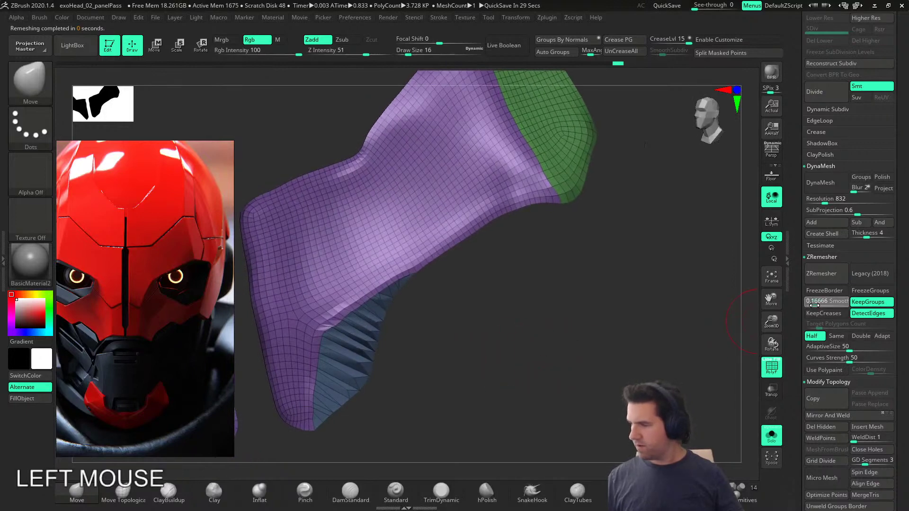
pyautogui.hotkey('ctrl', 'z')
pyautogui.click(818, 278)
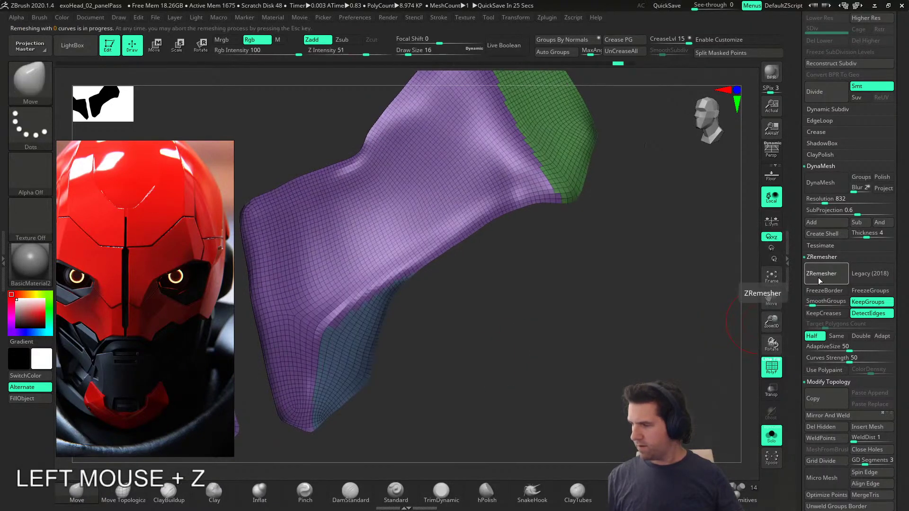
pyautogui.hotkey('ctrl', 'z')
pyautogui.moveTo(811, 306); pyautogui.dragTo(849, 307)
# Step: Enlarge the Move brush, nudge the brow panel's lower edge from the front, and turn off Solo to show the whole helmet
pyautogui.keyDown('ctrl'); pyautogui.moveTo(581, 362); pyautogui.dragTo(555, 334, button='right'); pyautogui.keyUp('ctrl')
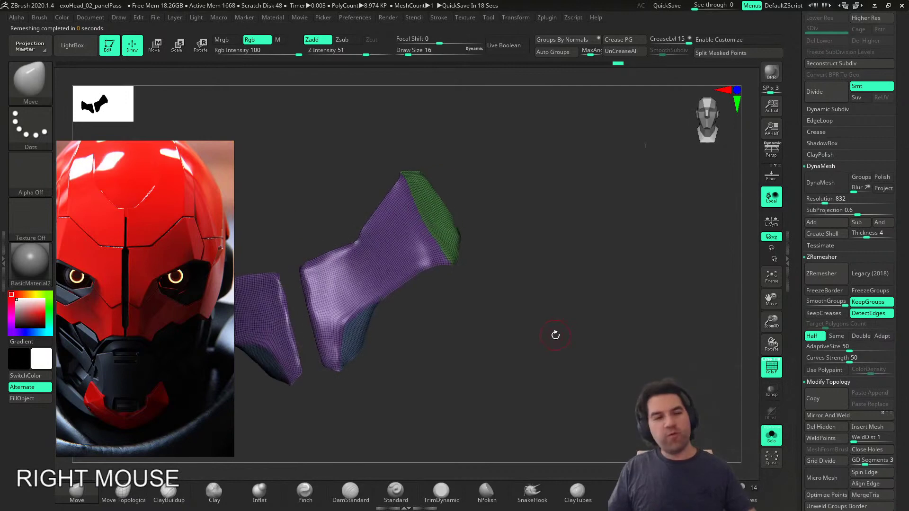
pyautogui.moveTo(523, 364); pyautogui.dragTo(446, 348, button='right')
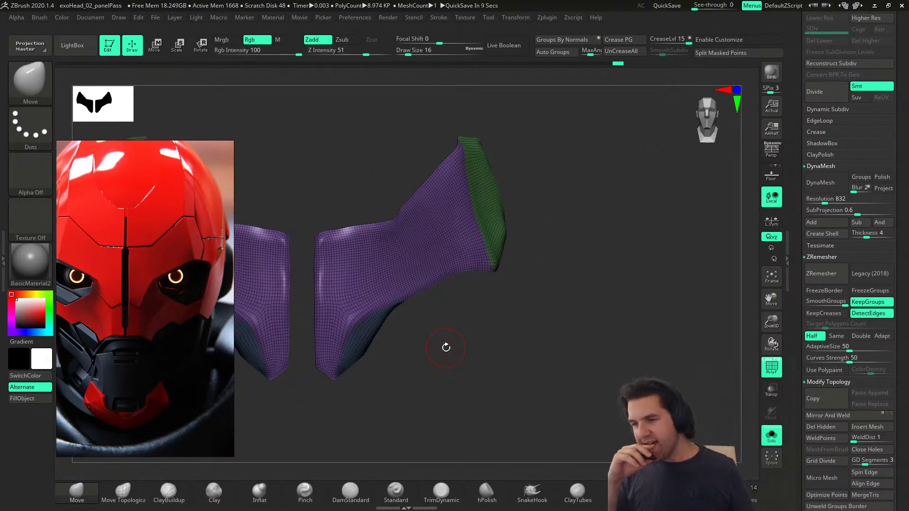
pyautogui.press('s')
pyautogui.moveTo(401, 373); pyautogui.dragTo(410, 373)
pyautogui.keyDown('alt'); pyautogui.moveTo(443, 353); pyautogui.dragTo(480, 400, button='right'); pyautogui.keyUp('alt')
pyautogui.moveTo(437, 271); pyautogui.dragTo(425, 272)
pyautogui.moveTo(425, 272); pyautogui.dragTo(681, 331, button='right')
pyautogui.click(770, 435)
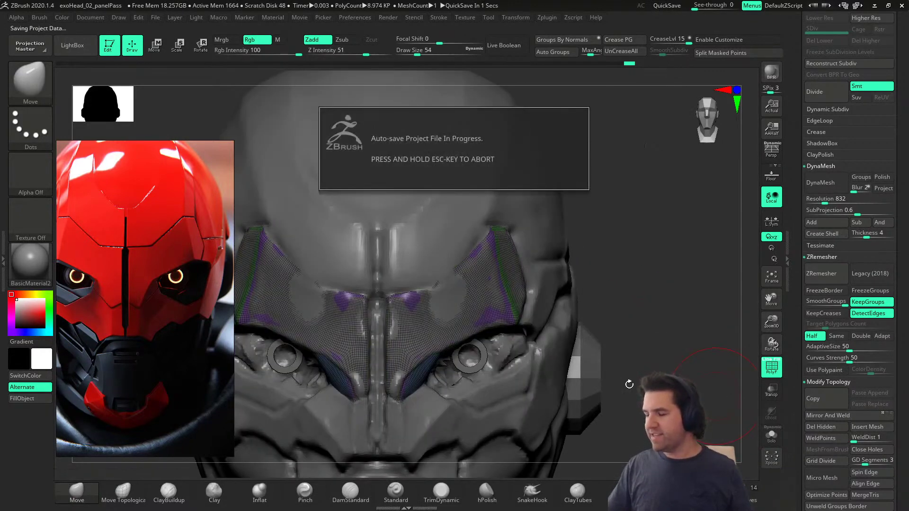
# Step: Make the helmet shell subtool PM3D_Sphere3D4 active, isolate it with Solo, and reduce the brush draw size to 29
pyautogui.keyDown('alt'); pyautogui.moveTo(593, 381); pyautogui.dragTo(623, 367); pyautogui.keyUp('alt')
pyautogui.keyDown('alt'); pyautogui.moveTo(537, 355); pyautogui.dragTo(596, 335, button='right'); pyautogui.keyUp('alt')
pyautogui.keyDown('alt'); pyautogui.click(540, 342); pyautogui.keyUp('alt')
pyautogui.click(775, 429)
pyautogui.moveTo(656, 369); pyautogui.dragTo(490, 359, button='right')
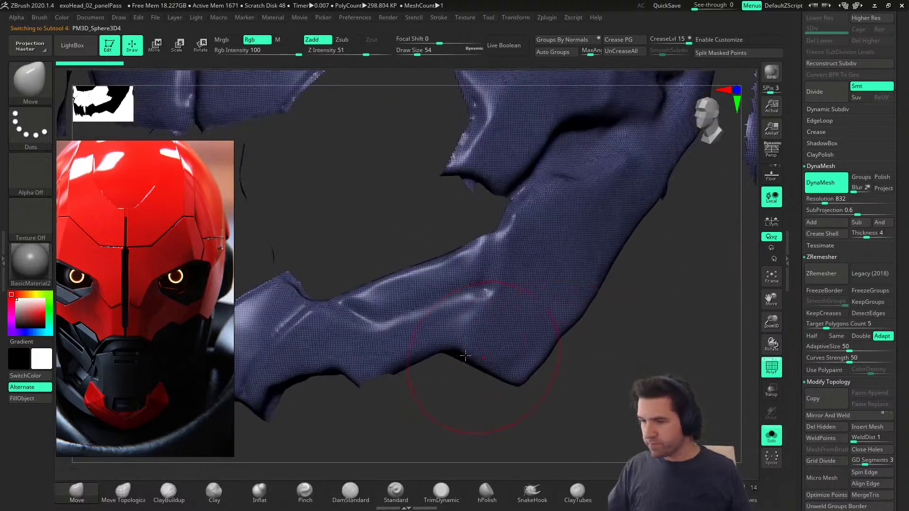
pyautogui.moveTo(410, 397); pyautogui.dragTo(409, 398)
pyautogui.moveTo(410, 394); pyautogui.dragTo(481, 360, button='right')
pyautogui.keyDown('alt'); pyautogui.moveTo(626, 316); pyautogui.dragTo(560, 356, button='right'); pyautogui.keyUp('alt')
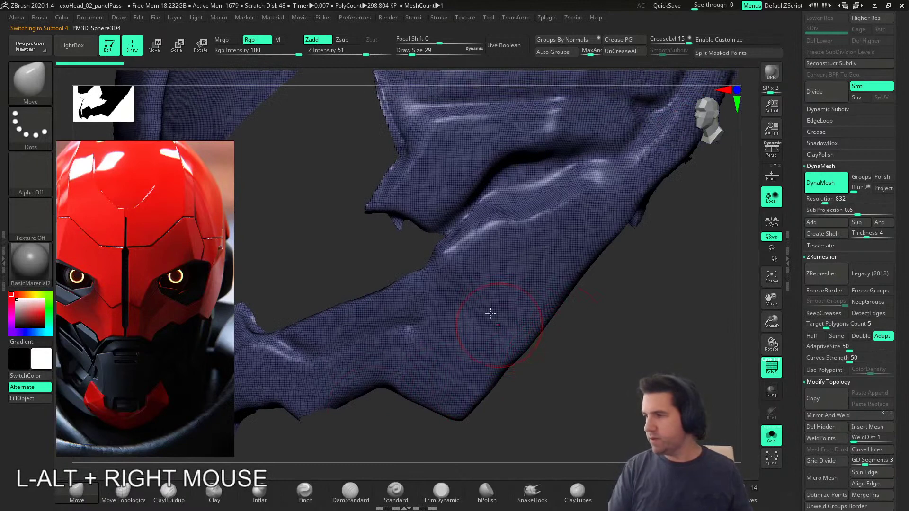
# Step: Bring the white helmet with the glowing eye into view on the reference board
pyautogui.scroll(-3, 161, 243)
pyautogui.moveTo(153, 339); pyautogui.dragTo(132, 424, button='middle')
pyautogui.scroll(-3, 155, 351)
pyautogui.moveTo(149, 296); pyautogui.dragTo(156, 350, button='middle')
pyautogui.scroll(5, 124, 278)
pyautogui.moveTo(155, 311); pyautogui.dragTo(143, 317, button='middle')
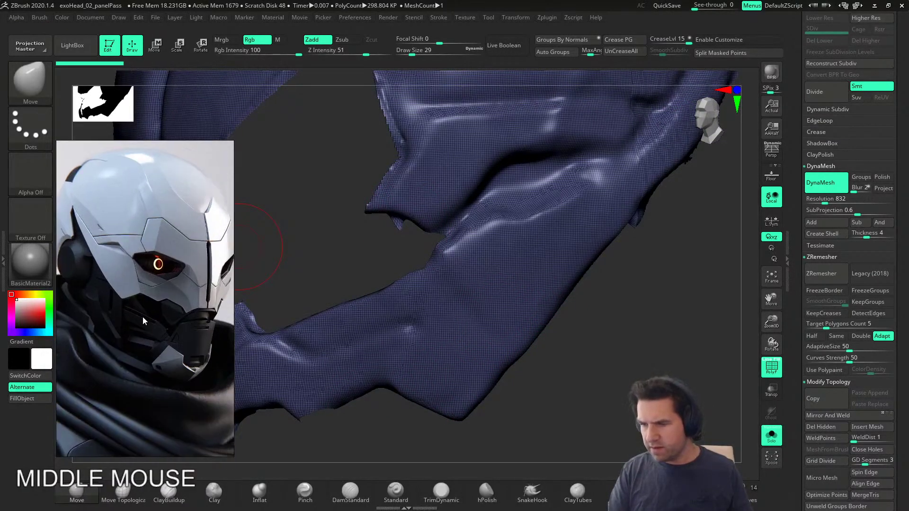
# Step: Lasso-select the lower cheek strip, from the front of the face up to the point near the ear, and hide the rest
pyautogui.moveTo(608, 299); pyautogui.dragTo(549, 349, button='right')
pyautogui.moveTo(549, 349); pyautogui.dragTo(550, 351)
pyautogui.keyDown('alt'); pyautogui.moveTo(549, 350); pyautogui.dragTo(537, 266, button='right'); pyautogui.keyUp('alt')
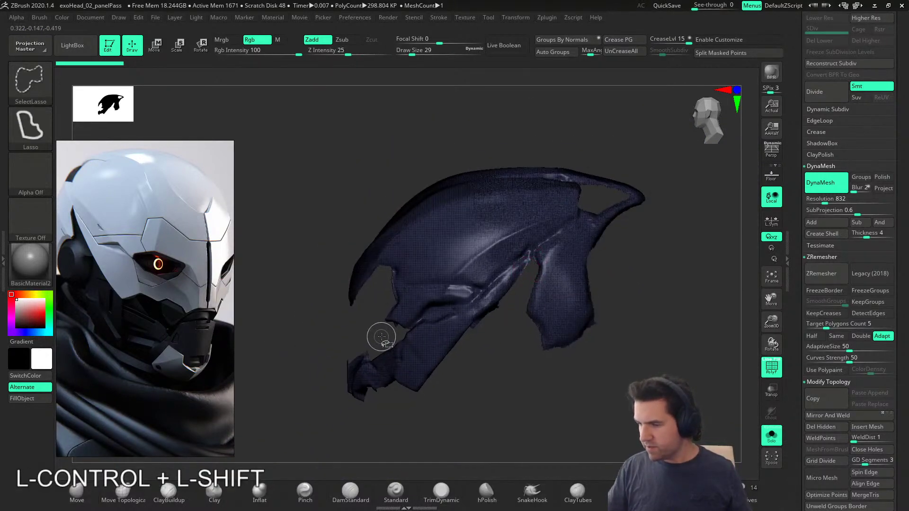
pyautogui.keyDown('ctrl'); pyautogui.keyDown('shift'); pyautogui.moveTo(355, 429); pyautogui.dragTo(361, 339); pyautogui.keyUp('shift'); pyautogui.keyUp('ctrl')
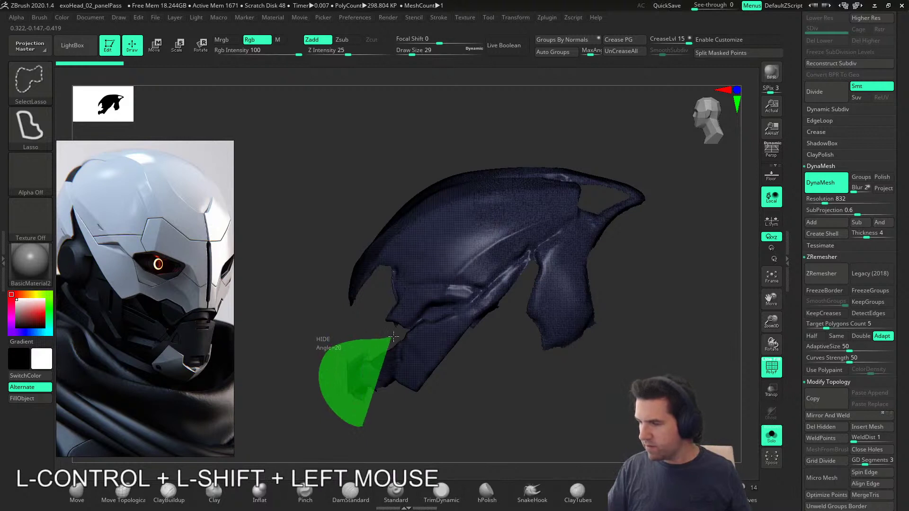
pyautogui.keyDown('ctrl'); pyautogui.keyDown('shift'); pyautogui.moveTo(435, 319); pyautogui.dragTo(466, 306); pyautogui.keyUp('shift'); pyautogui.keyUp('ctrl')
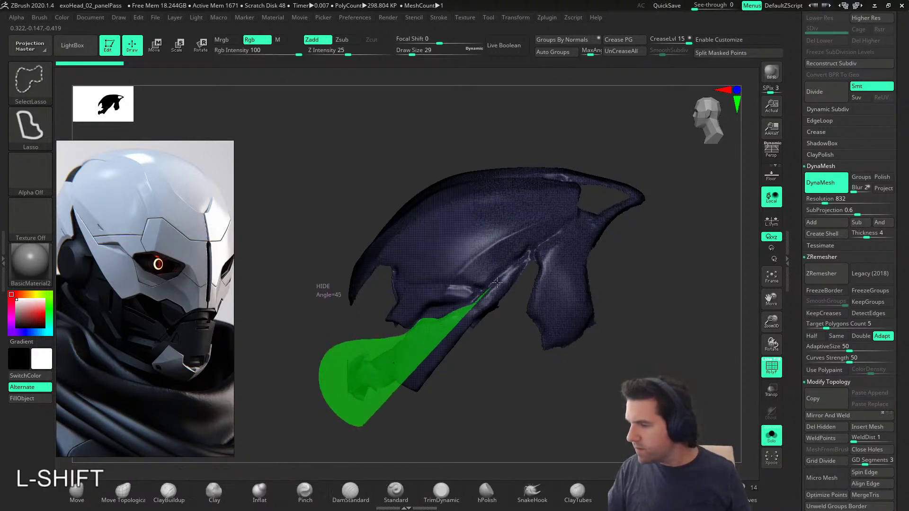
pyautogui.keyDown('ctrl'); pyautogui.keyDown('shift'); pyautogui.moveTo(532, 273); pyautogui.dragTo(469, 415); pyautogui.keyUp('shift'); pyautogui.keyUp('ctrl')
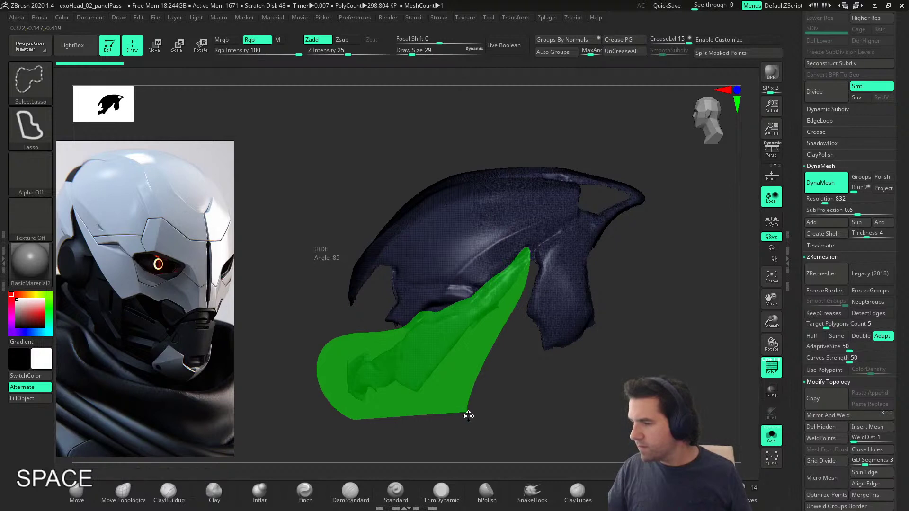
pyautogui.keyDown('ctrl'); pyautogui.keyDown('shift'); pyautogui.moveTo(469, 415); pyautogui.dragTo(471, 408); pyautogui.keyUp('shift'); pyautogui.keyUp('ctrl')
pyautogui.moveTo(470, 408)
pyautogui.keyDown('alt'); pyautogui.mouseDown(button='right')
pyautogui.moveTo(564, 349)
pyautogui.moveTo(511, 327)
pyautogui.moveTo(452, 351)
pyautogui.mouseUp(button='right'); pyautogui.keyUp('alt')
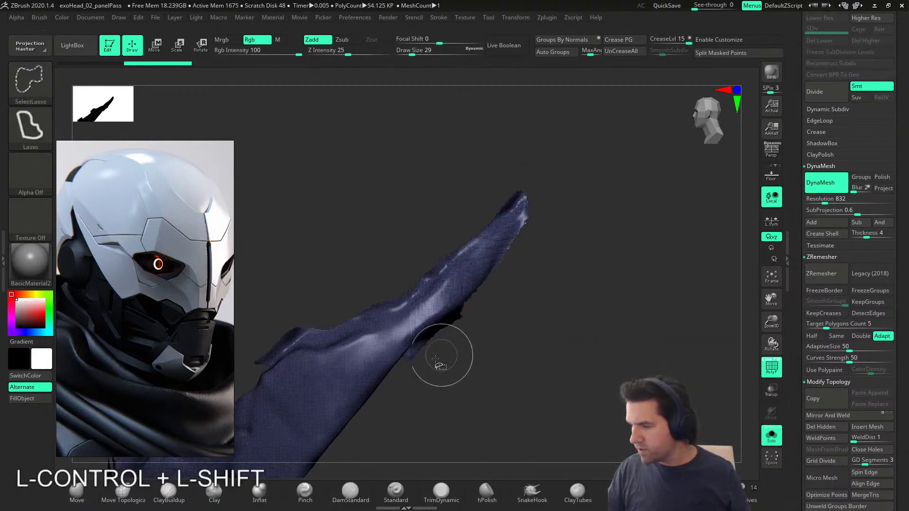
# Step: Lasso-hide stray polygons along the cheek strip's lower edge, undoing the cuts that remove too much of the narrow upper end
pyautogui.keyDown('ctrl'); pyautogui.keyDown('alt'); pyautogui.keyDown('shift'); pyautogui.moveTo(415, 349); pyautogui.dragTo(440, 373); pyautogui.keyUp('shift'); pyautogui.keyUp('alt'); pyautogui.keyUp('ctrl')
pyautogui.moveTo(443, 369)
pyautogui.mouseDown(button='right')
pyautogui.moveTo(472, 365)
pyautogui.moveTo(483, 376)
pyautogui.mouseUp(button='right')
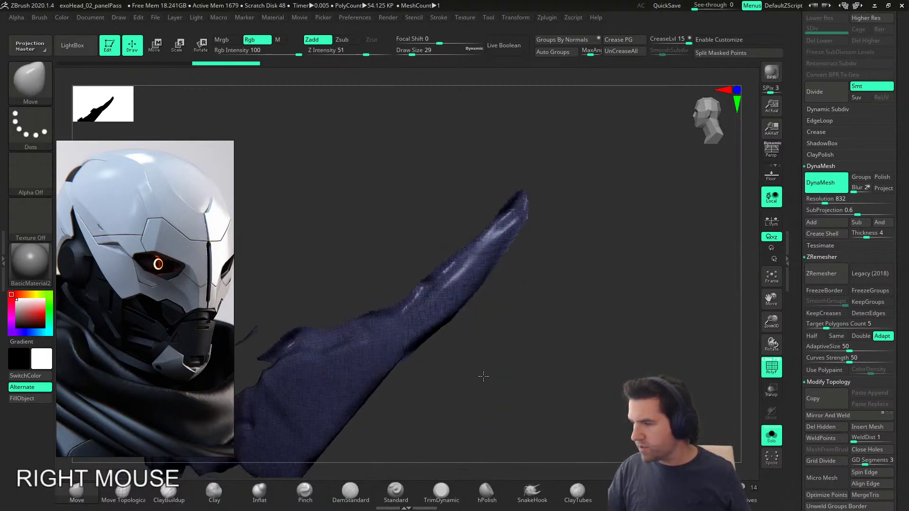
pyautogui.moveTo(509, 214)
pyautogui.keyDown('ctrl'); pyautogui.keyDown('alt'); pyautogui.keyDown('shift'); pyautogui.mouseDown()
pyautogui.moveTo(568, 199)
pyautogui.moveTo(525, 218)
pyautogui.mouseUp(); pyautogui.keyUp('shift'); pyautogui.keyUp('alt'); pyautogui.keyUp('ctrl')
pyautogui.hotkey('ctrl', 'z')
pyautogui.moveTo(517, 335); pyautogui.dragTo(477, 329, button='right')
pyautogui.hotkey('ctrl', 'shift')
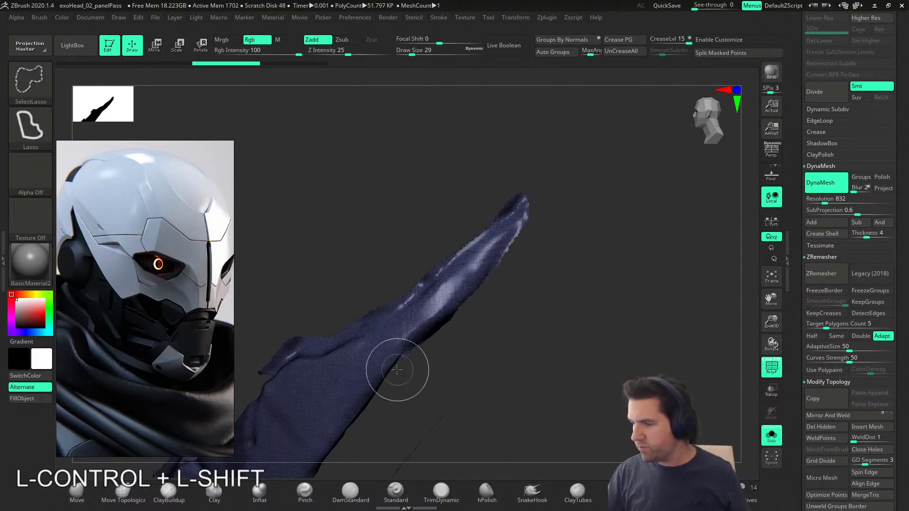
pyautogui.moveTo(497, 255)
pyautogui.keyDown('ctrl'); pyautogui.keyDown('alt'); pyautogui.keyDown('shift'); pyautogui.mouseDown()
pyautogui.moveTo(575, 265)
pyautogui.moveTo(434, 349)
pyautogui.mouseUp(); pyautogui.keyUp('shift'); pyautogui.keyUp('alt'); pyautogui.keyUp('ctrl')
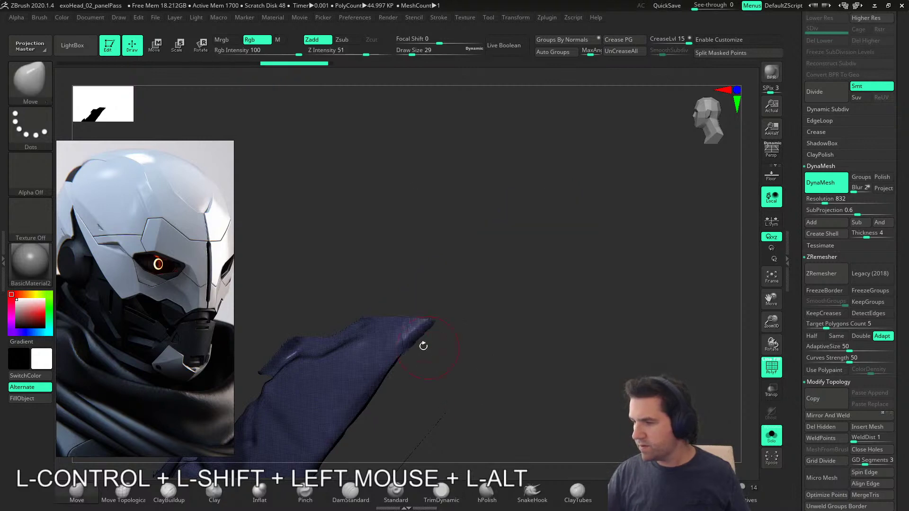
pyautogui.hotkey('ctrl', 'z')
# Step: Undo the unwanted changes, toggle perspective, and lasso-hide the excess polygons along the lower edge of the strip's narrow end
pyautogui.keyDown('ctrl'); pyautogui.keyDown('shift'); pyautogui.moveTo(395, 374); pyautogui.dragTo(424, 337); pyautogui.keyUp('shift'); pyautogui.keyUp('ctrl')
pyautogui.moveTo(496, 258)
pyautogui.keyDown('ctrl'); pyautogui.keyDown('alt'); pyautogui.keyDown('shift'); pyautogui.mouseDown()
pyautogui.moveTo(602, 194)
pyautogui.moveTo(553, 365)
pyautogui.mouseUp(); pyautogui.keyUp('shift'); pyautogui.keyUp('alt'); pyautogui.keyUp('ctrl')
pyautogui.moveTo(554, 365)
pyautogui.keyDown('ctrl'); pyautogui.mouseDown(button='right')
pyautogui.moveTo(609, 331)
pyautogui.moveTo(597, 345)
pyautogui.mouseUp(button='right'); pyautogui.keyUp('ctrl')
pyautogui.keyDown('ctrl'); pyautogui.click(603, 365); pyautogui.keyUp('ctrl')
pyautogui.hotkey('ctrl', 'z')
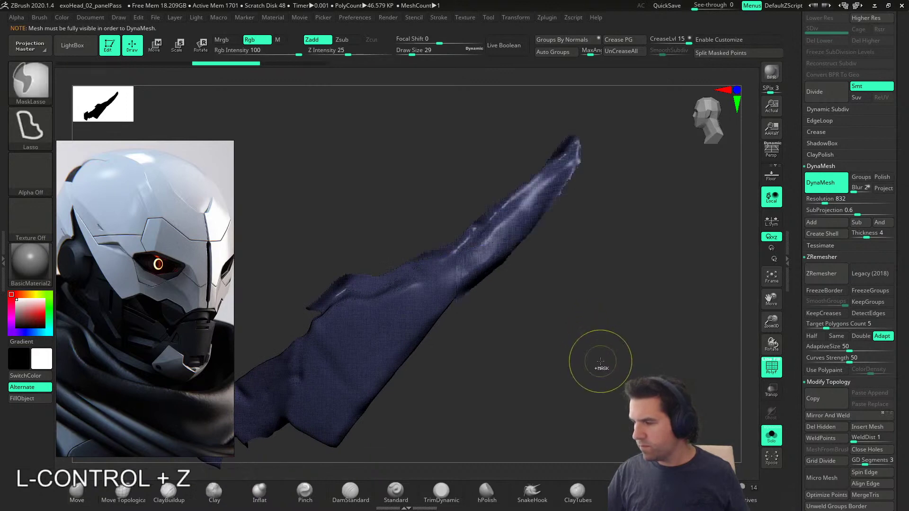
pyautogui.click(772, 151)
pyautogui.moveTo(554, 284)
pyautogui.keyDown('alt'); pyautogui.mouseDown(button='right')
pyautogui.moveTo(535, 312)
pyautogui.moveTo(568, 300)
pyautogui.moveTo(561, 303)
pyautogui.mouseUp(button='right'); pyautogui.keyUp('alt')
pyautogui.click(771, 154)
pyautogui.keyDown('ctrl'); pyautogui.moveTo(561, 303); pyautogui.dragTo(558, 334, button='right'); pyautogui.keyUp('ctrl')
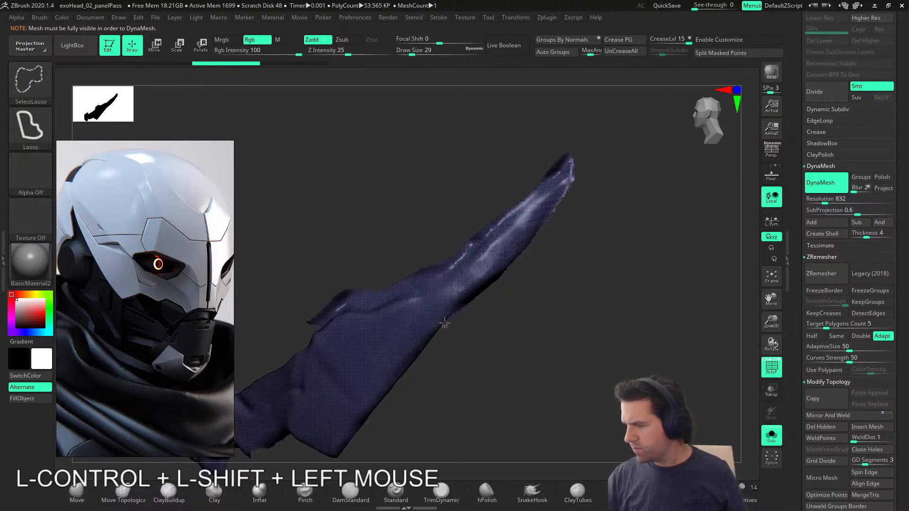
pyautogui.keyDown('ctrl'); pyautogui.keyDown('alt'); pyautogui.keyDown('shift'); pyautogui.moveTo(583, 170); pyautogui.dragTo(532, 333); pyautogui.keyUp('shift'); pyautogui.keyUp('alt'); pyautogui.keyUp('ctrl')
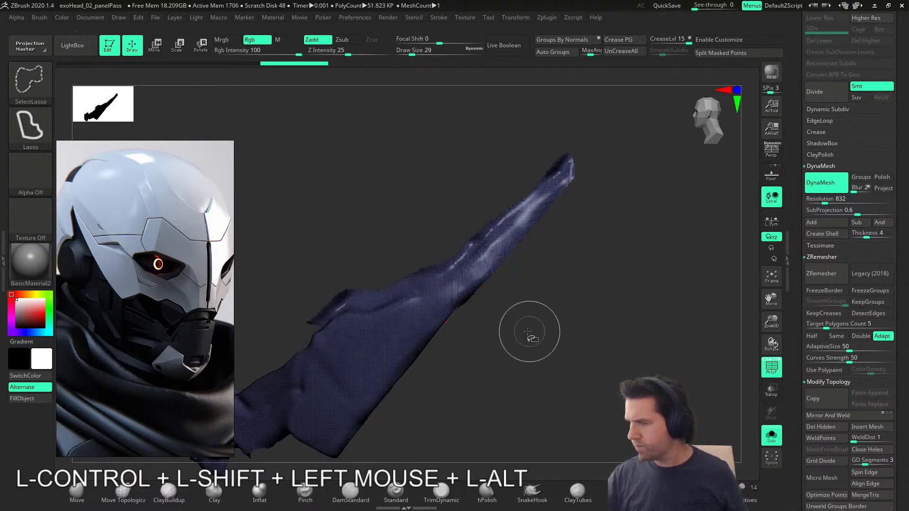
# Step: Lasso-hide the excess polygons above the cheek strip, shaping its upper edge into a clean taper toward the tip
pyautogui.keyDown('alt'); pyautogui.moveTo(462, 300); pyautogui.dragTo(501, 283, button='right'); pyautogui.keyUp('alt')
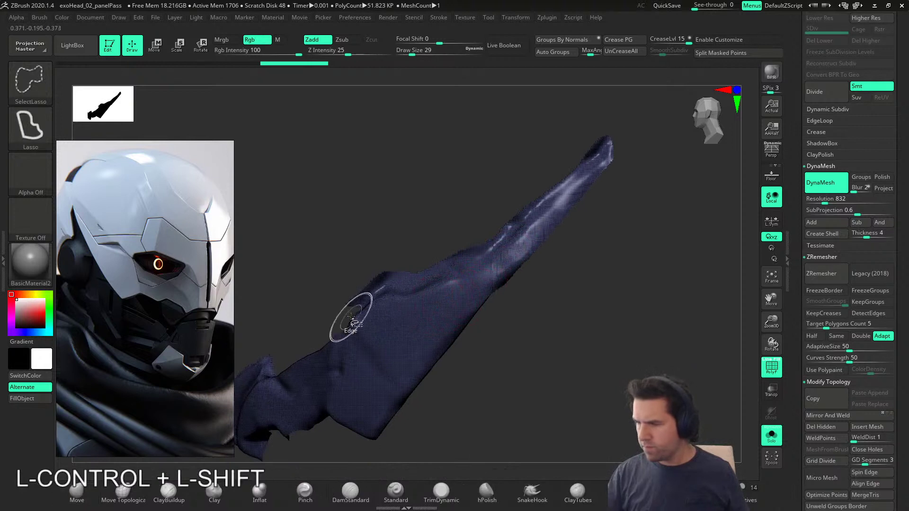
pyautogui.keyDown('ctrl'); pyautogui.keyDown('shift'); pyautogui.moveTo(369, 302); pyautogui.dragTo(370, 301); pyautogui.keyUp('shift'); pyautogui.keyUp('ctrl')
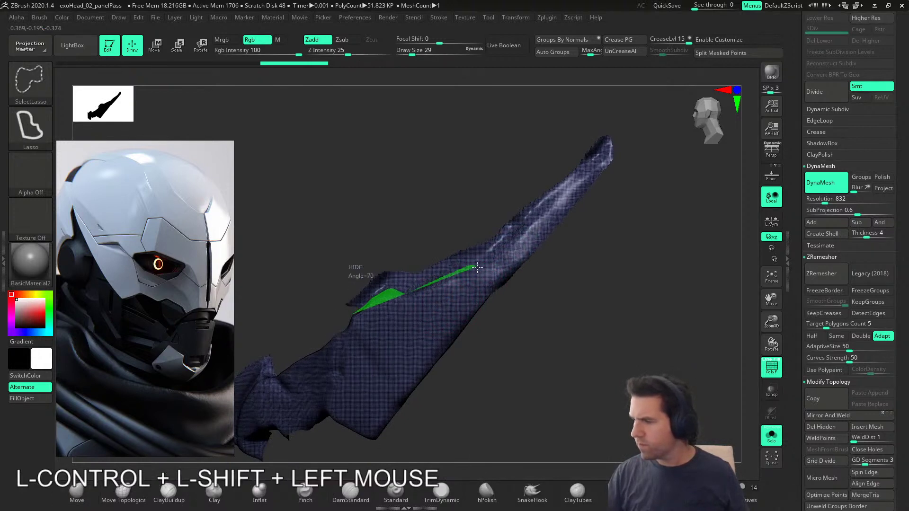
pyautogui.keyDown('ctrl'); pyautogui.keyDown('alt'); pyautogui.keyDown('shift'); pyautogui.moveTo(476, 267); pyautogui.dragTo(526, 213); pyautogui.keyUp('shift'); pyautogui.keyUp('alt'); pyautogui.keyUp('ctrl')
pyautogui.moveTo(620, 138)
pyautogui.keyDown('ctrl'); pyautogui.keyDown('alt'); pyautogui.keyDown('shift'); pyautogui.mouseDown()
pyautogui.moveTo(360, 222)
pyautogui.moveTo(365, 246)
pyautogui.mouseUp(); pyautogui.keyUp('shift'); pyautogui.keyUp('alt'); pyautogui.keyUp('ctrl')
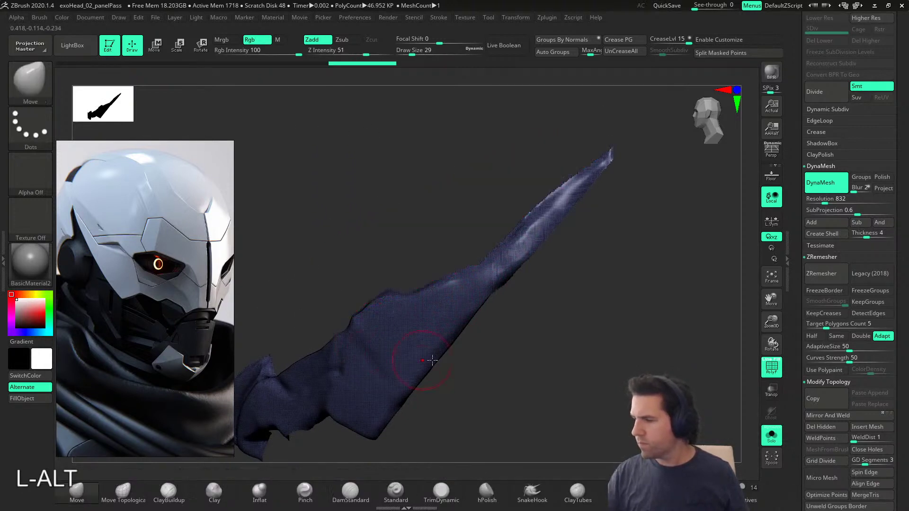
pyautogui.hotkey('ctrl', 'shift')
pyautogui.keyDown('ctrl'); pyautogui.keyDown('alt'); pyautogui.keyDown('shift'); pyautogui.moveTo(476, 261); pyautogui.dragTo(549, 200); pyautogui.keyUp('shift'); pyautogui.keyUp('alt'); pyautogui.keyUp('ctrl')
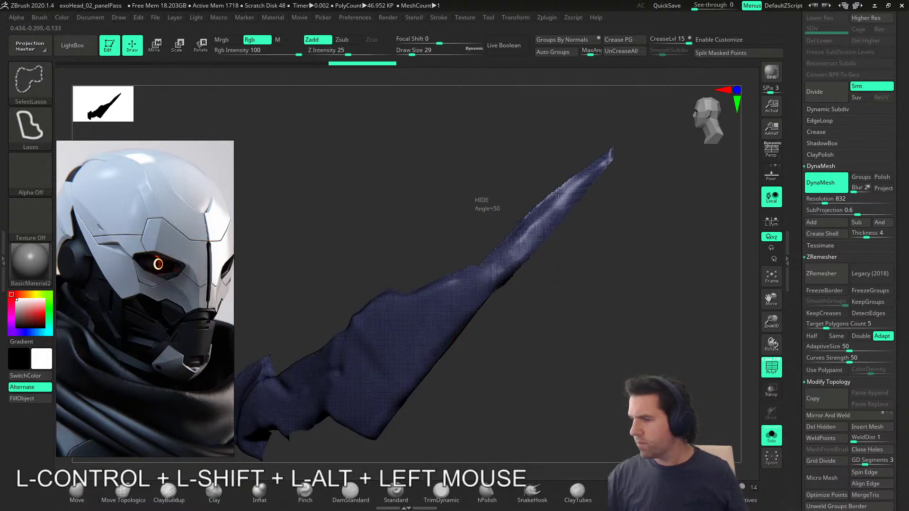
pyautogui.keyDown('ctrl'); pyautogui.keyDown('alt'); pyautogui.keyDown('shift'); pyautogui.moveTo(611, 113); pyautogui.dragTo(611, 114); pyautogui.keyUp('shift'); pyautogui.keyUp('alt'); pyautogui.keyUp('ctrl')
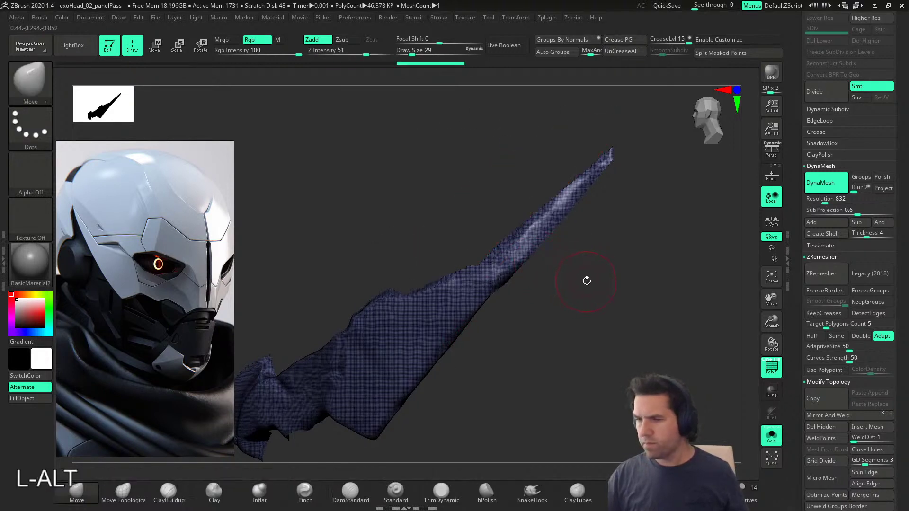
pyautogui.moveTo(597, 142)
pyautogui.keyDown('ctrl'); pyautogui.keyDown('alt'); pyautogui.keyDown('shift'); pyautogui.mouseDown()
pyautogui.moveTo(594, 132)
pyautogui.moveTo(589, 241)
pyautogui.mouseUp(); pyautogui.keyUp('shift'); pyautogui.keyUp('alt'); pyautogui.keyUp('ctrl')
# Step: Trim the strip's upper edge between the nose and the cheek, and cut back the cheek's front corner from the side
pyautogui.moveTo(586, 294)
pyautogui.keyDown('alt'); pyautogui.mouseDown(button='right')
pyautogui.moveTo(655, 236)
pyautogui.moveTo(522, 318)
pyautogui.moveTo(549, 326)
pyautogui.moveTo(471, 329)
pyautogui.moveTo(436, 306)
pyautogui.mouseUp(button='right'); pyautogui.keyUp('alt')
pyautogui.hotkey('ctrl', 'shift')
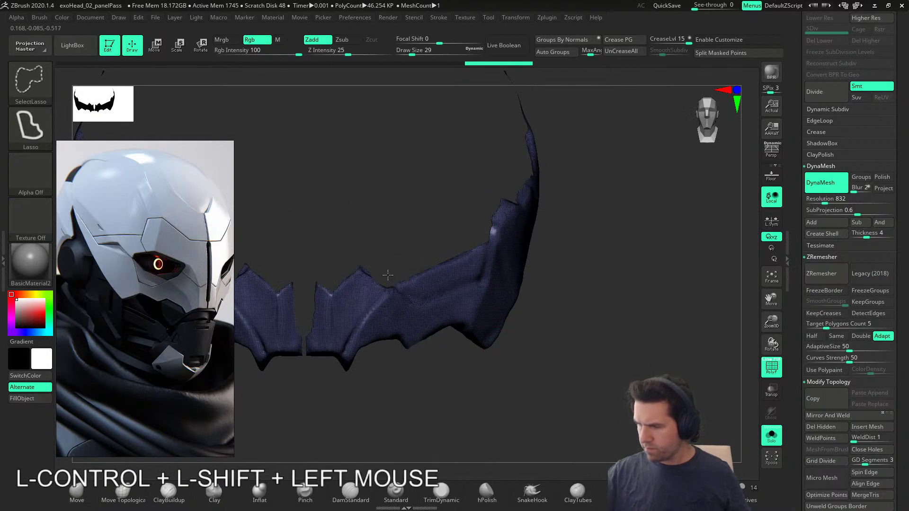
pyautogui.moveTo(486, 251)
pyautogui.keyDown('ctrl'); pyautogui.keyDown('shift'); pyautogui.mouseDown()
pyautogui.moveTo(489, 235)
pyautogui.moveTo(413, 206)
pyautogui.mouseUp(); pyautogui.keyUp('shift'); pyautogui.keyUp('ctrl')
pyautogui.moveTo(528, 379)
pyautogui.mouseDown(button='right')
pyautogui.moveTo(499, 387)
pyautogui.moveTo(498, 377)
pyautogui.moveTo(570, 337)
pyautogui.moveTo(495, 216)
pyautogui.moveTo(451, 208)
pyautogui.mouseUp(button='right')
pyautogui.hotkey('ctrl', 'shift')
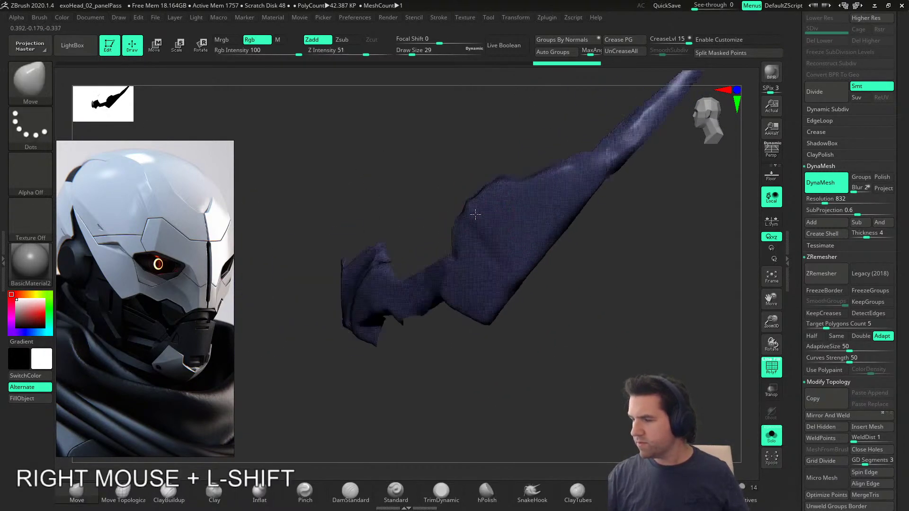
pyautogui.moveTo(444, 218)
pyautogui.keyDown('ctrl'); pyautogui.keyDown('shift'); pyautogui.mouseDown()
pyautogui.moveTo(542, 154)
pyautogui.moveTo(524, 133)
pyautogui.mouseUp(); pyautogui.keyUp('shift'); pyautogui.keyUp('ctrl')
pyautogui.moveTo(562, 292)
pyautogui.mouseDown(button='right')
pyautogui.moveTo(576, 290)
pyautogui.moveTo(537, 294)
pyautogui.mouseUp(button='right')
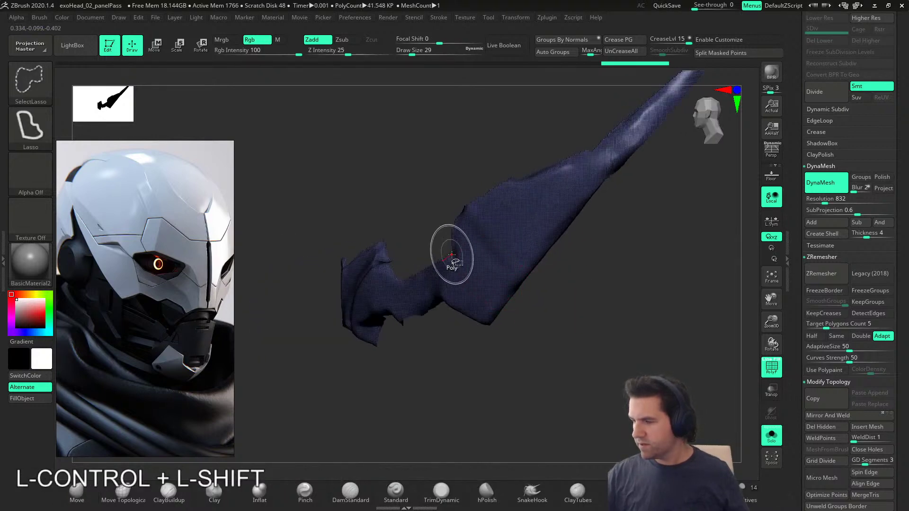
# Step: Straighten the angled upper edge of the wide cheek section with further lasso hides
pyautogui.keyDown('ctrl'); pyautogui.keyDown('alt'); pyautogui.keyDown('shift'); pyautogui.moveTo(470, 193); pyautogui.dragTo(471, 194); pyautogui.keyUp('shift'); pyautogui.keyUp('alt'); pyautogui.keyUp('ctrl')
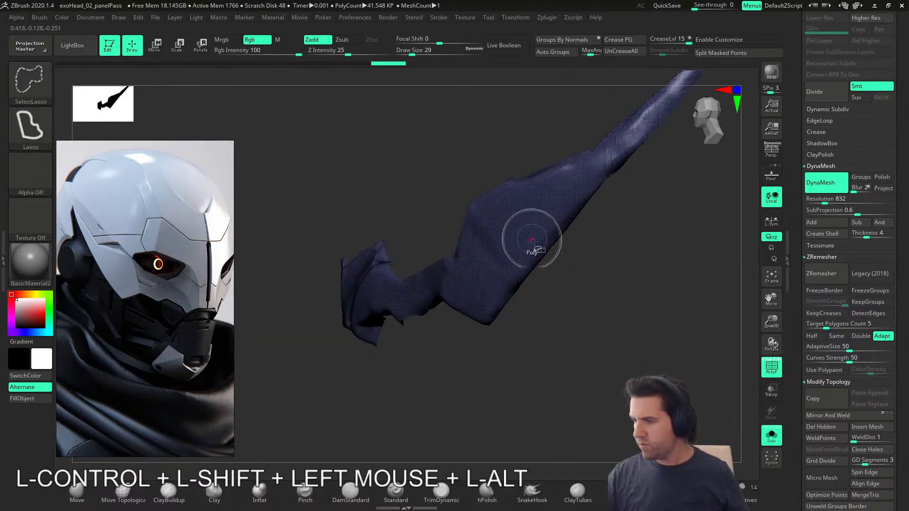
pyautogui.keyDown('alt'); pyautogui.moveTo(518, 209); pyautogui.dragTo(573, 330, button='right'); pyautogui.keyUp('alt')
pyautogui.keyDown('ctrl'); pyautogui.keyDown('alt'); pyautogui.keyDown('shift'); pyautogui.moveTo(476, 210); pyautogui.dragTo(503, 218); pyautogui.keyUp('shift'); pyautogui.keyUp('alt'); pyautogui.keyUp('ctrl')
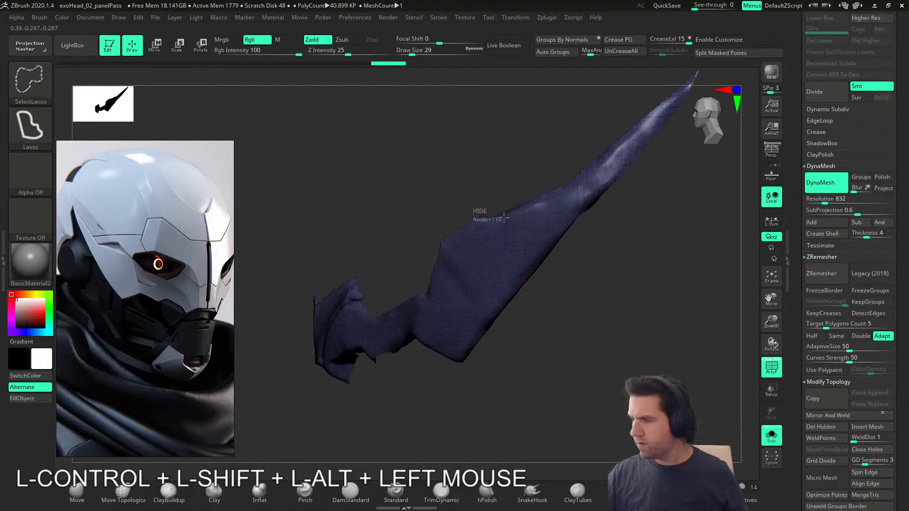
pyautogui.keyDown('ctrl'); pyautogui.keyDown('alt'); pyautogui.keyDown('shift'); pyautogui.moveTo(561, 190); pyautogui.dragTo(558, 132); pyautogui.keyUp('shift'); pyautogui.keyUp('alt'); pyautogui.keyUp('ctrl')
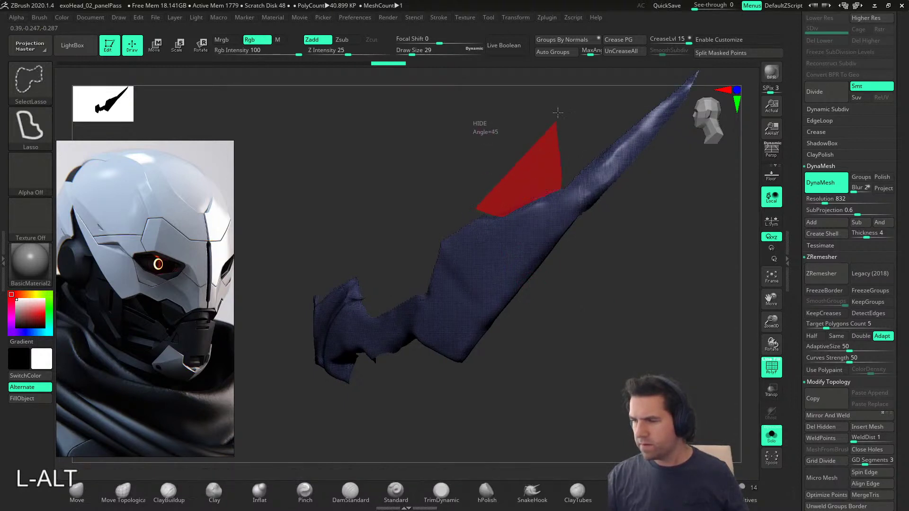
pyautogui.moveTo(618, 250)
pyautogui.keyDown('alt'); pyautogui.mouseDown(button='right')
pyautogui.moveTo(610, 280)
pyautogui.moveTo(609, 268)
pyautogui.mouseUp(button='right'); pyautogui.keyUp('alt')
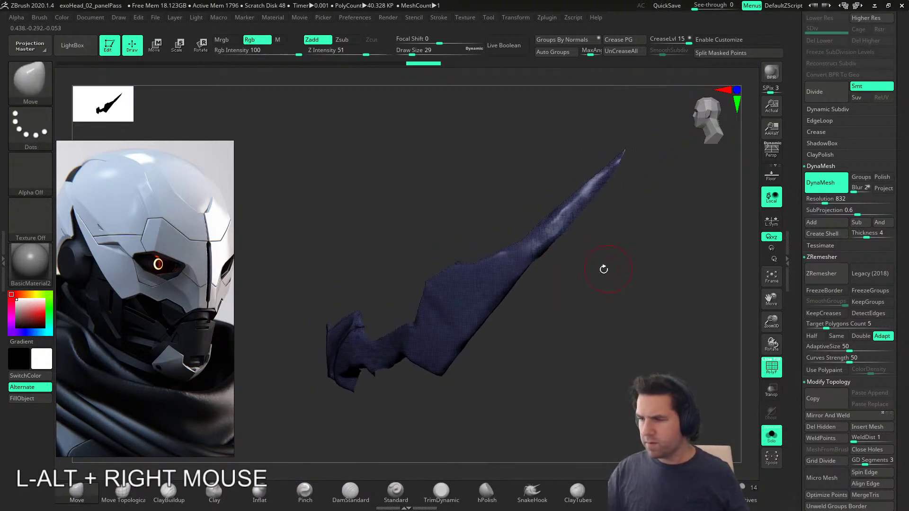
# Step: Check the trimmed strip from the front, make it its own polygroup, and unhide the whole shell
pyautogui.moveTo(506, 307); pyautogui.dragTo(531, 329, button='right')
pyautogui.moveTo(556, 292)
pyautogui.mouseDown(button='right')
pyautogui.moveTo(551, 299)
pyautogui.moveTo(564, 299)
pyautogui.moveTo(532, 329)
pyautogui.moveTo(548, 331)
pyautogui.moveTo(505, 345)
pyautogui.moveTo(587, 317)
pyautogui.mouseUp(button='right')
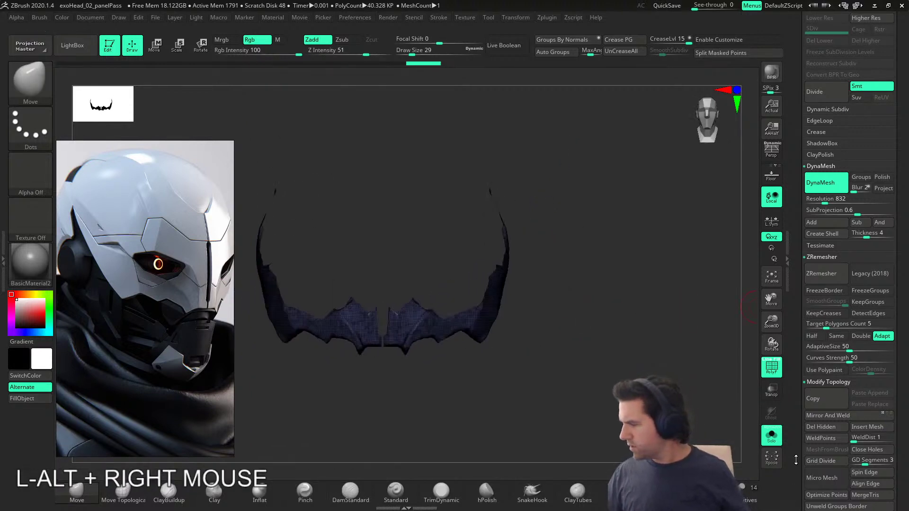
pyautogui.moveTo(796, 459); pyautogui.dragTo(822, 409)
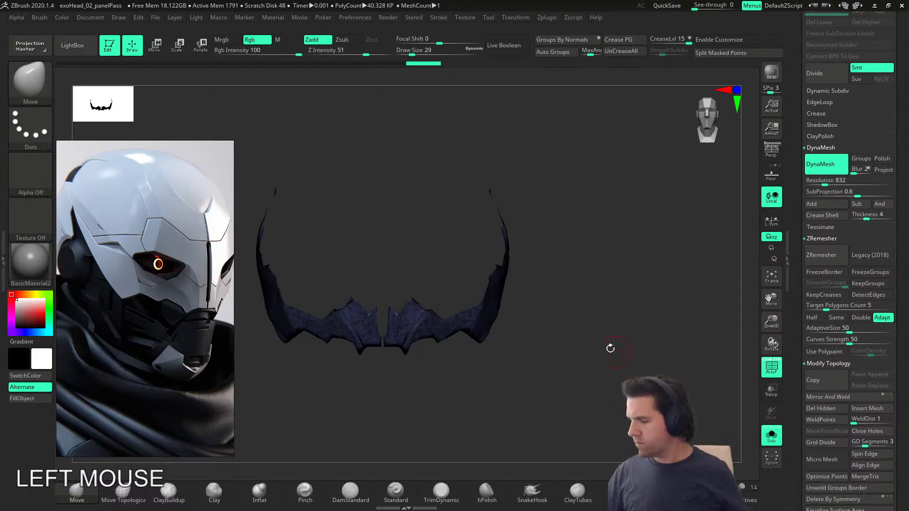
pyautogui.keyDown('ctrl'); pyautogui.click(583, 356); pyautogui.keyUp('ctrl')
pyautogui.keyDown('ctrl'); pyautogui.keyDown('shift'); pyautogui.click(589, 361); pyautogui.keyUp('shift'); pyautogui.keyUp('ctrl')
pyautogui.moveTo(591, 361); pyautogui.dragTo(552, 368, button='right')
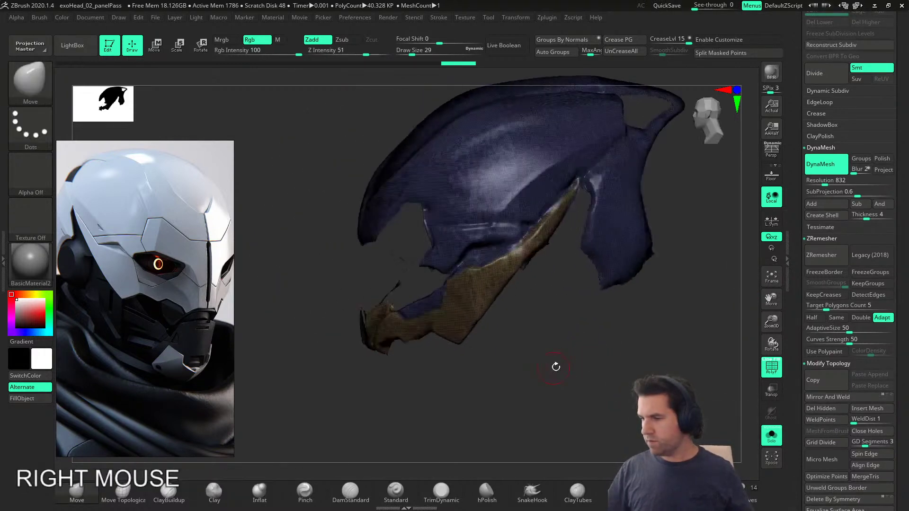
# Step: Split the shell into subtools by polygroup, select the new cheek strip subtool, and turn off Solo
pyautogui.moveTo(793, 259); pyautogui.dragTo(811, 386)
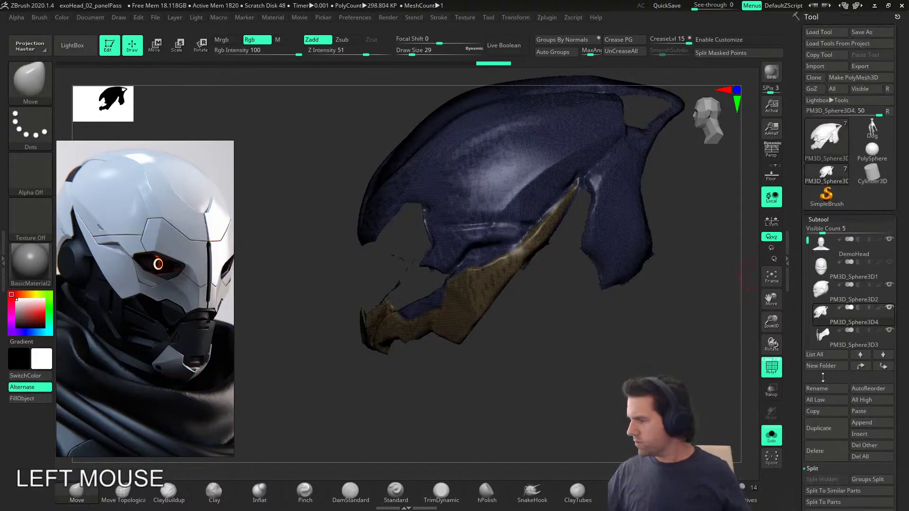
pyautogui.moveTo(801, 448); pyautogui.dragTo(880, 364)
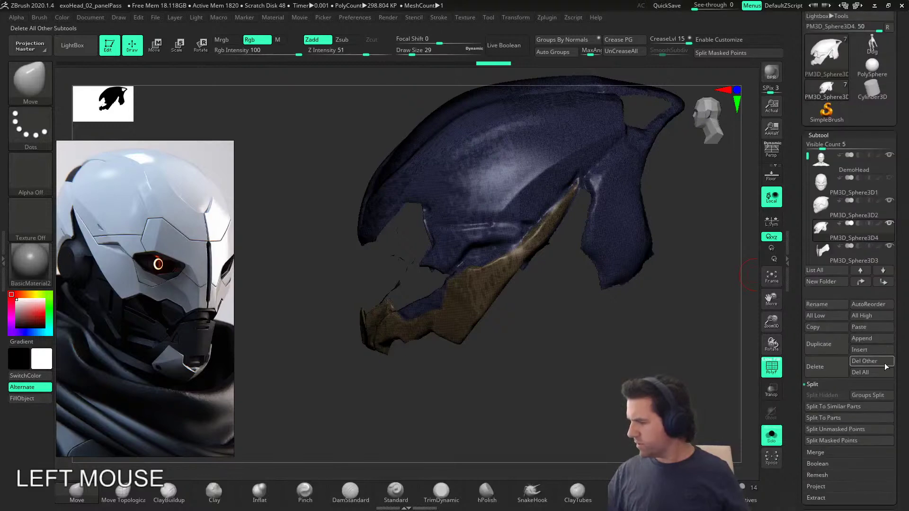
pyautogui.click(864, 396)
pyautogui.click(740, 414)
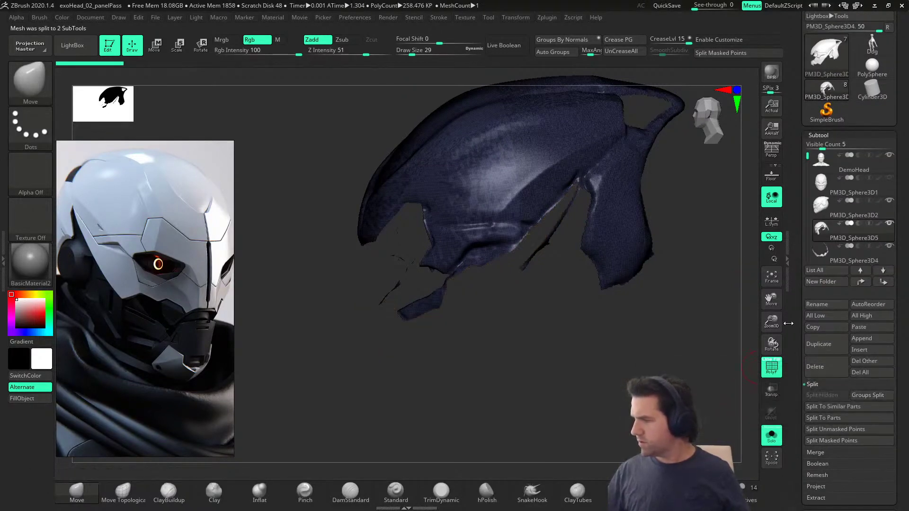
pyautogui.click(821, 253)
pyautogui.click(771, 435)
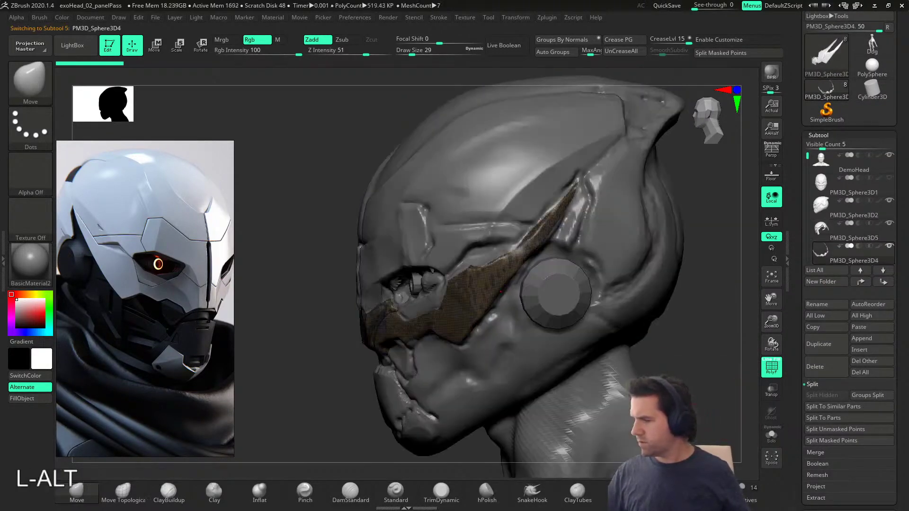
# Step: Isolate the cheek strip with Solo and turn off the PolyFrame display
pyautogui.keyDown('alt'); pyautogui.moveTo(587, 313); pyautogui.dragTo(592, 358, button='right'); pyautogui.keyUp('alt')
pyautogui.click(774, 432)
pyautogui.moveTo(592, 402)
pyautogui.mouseDown(button='right')
pyautogui.moveTo(606, 393)
pyautogui.moveTo(560, 412)
pyautogui.mouseUp(button='right')
pyautogui.hotkey('shift', 'f')
pyautogui.keyDown('alt'); pyautogui.moveTo(388, 351); pyautogui.dragTo(523, 349, button='right'); pyautogui.keyUp('alt')
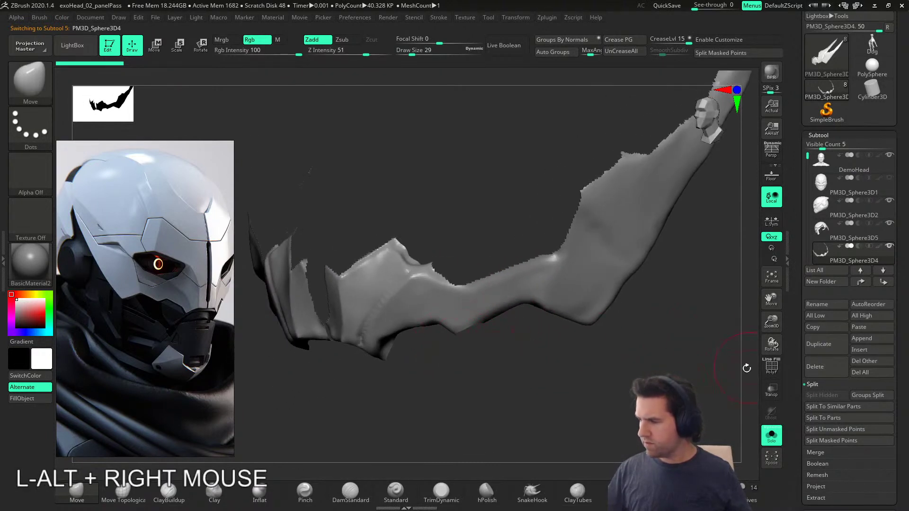
# Step: Try to trim the raised peak on the strip's upper edge with lasso hides
pyautogui.hotkey('ctrl', 'shift')
pyautogui.keyDown('ctrl'); pyautogui.keyDown('alt'); pyautogui.keyDown('shift'); pyautogui.moveTo(440, 242); pyautogui.dragTo(418, 217); pyautogui.keyUp('shift'); pyautogui.keyUp('alt'); pyautogui.keyUp('ctrl')
pyautogui.keyDown('ctrl'); pyautogui.keyDown('alt'); pyautogui.keyDown('shift'); pyautogui.moveTo(430, 263); pyautogui.dragTo(425, 256); pyautogui.keyUp('shift'); pyautogui.keyUp('alt'); pyautogui.keyUp('ctrl')
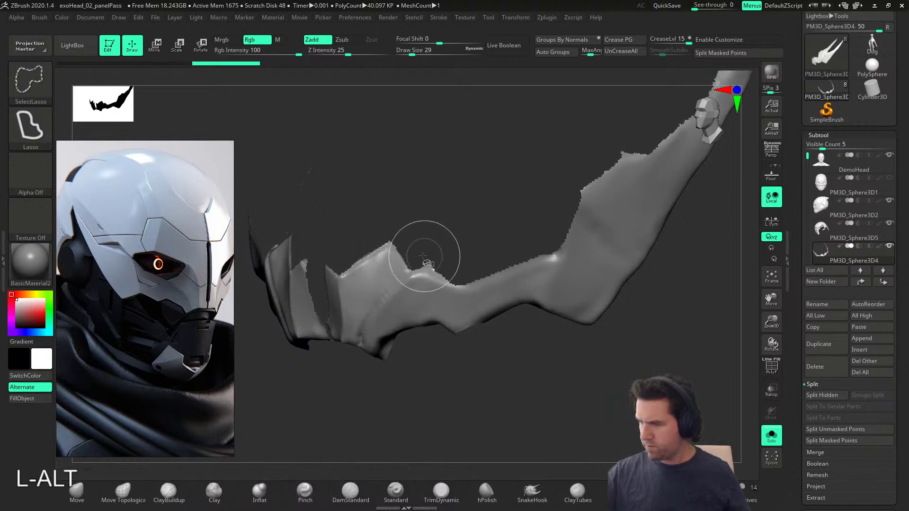
pyautogui.moveTo(470, 357)
pyautogui.keyDown('shift'); pyautogui.mouseDown(button='right')
pyautogui.moveTo(487, 353)
pyautogui.moveTo(497, 374)
pyautogui.moveTo(459, 376)
pyautogui.mouseUp(button='right'); pyautogui.keyUp('shift')
pyautogui.hotkey('ctrl', 'z')
pyautogui.hotkey('ctrl', 'z')
# Step: Trim the jagged notch beside the front peak on the strip's upper edge with lasso hides
pyautogui.moveTo(453, 260)
pyautogui.mouseDown(button='right')
pyautogui.moveTo(433, 275)
pyautogui.moveTo(430, 256)
pyautogui.moveTo(407, 229)
pyautogui.mouseUp(button='right')
pyautogui.keyDown('ctrl'); pyautogui.keyDown('shift'); pyautogui.moveTo(404, 251); pyautogui.dragTo(451, 296); pyautogui.keyUp('shift'); pyautogui.keyUp('ctrl')
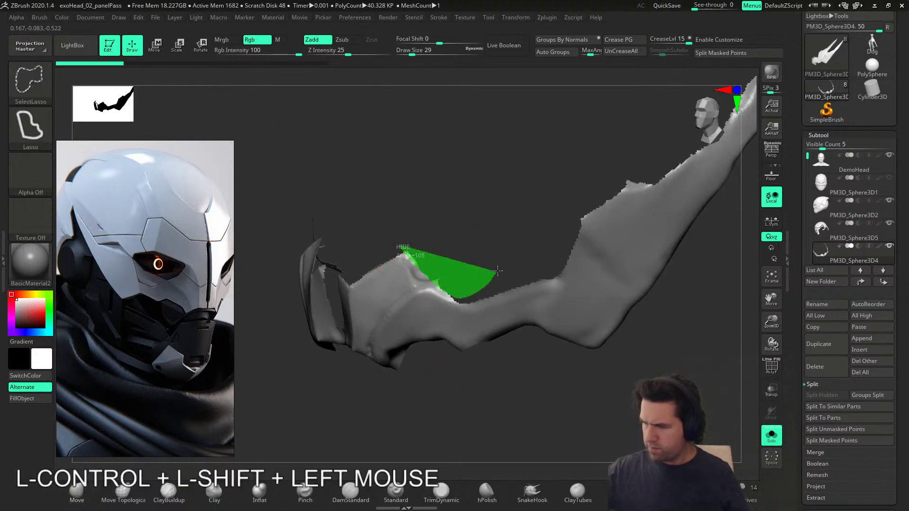
pyautogui.keyDown('ctrl'); pyautogui.keyDown('shift'); pyautogui.moveTo(494, 277); pyautogui.dragTo(473, 310); pyautogui.keyUp('shift'); pyautogui.keyUp('ctrl')
pyautogui.moveTo(474, 310)
pyautogui.mouseDown(button='right')
pyautogui.moveTo(492, 420)
pyautogui.moveTo(471, 416)
pyautogui.moveTo(473, 345)
pyautogui.mouseUp(button='right')
pyautogui.moveTo(416, 248)
pyautogui.keyDown('ctrl'); pyautogui.keyDown('alt'); pyautogui.keyDown('shift'); pyautogui.mouseDown()
pyautogui.moveTo(437, 278)
pyautogui.moveTo(476, 248)
pyautogui.mouseUp(); pyautogui.keyUp('shift'); pyautogui.keyUp('alt'); pyautogui.keyUp('ctrl')
pyautogui.moveTo(477, 247)
pyautogui.mouseDown(button='right')
pyautogui.moveTo(477, 349)
pyautogui.moveTo(500, 342)
pyautogui.mouseUp(button='right')
# Step: Delete the hidden polygons and smooth the strip's jagged borders with Polish By Groups
pyautogui.moveTo(798, 384); pyautogui.dragTo(825, 318)
pyautogui.moveTo(798, 405); pyautogui.dragTo(815, 277)
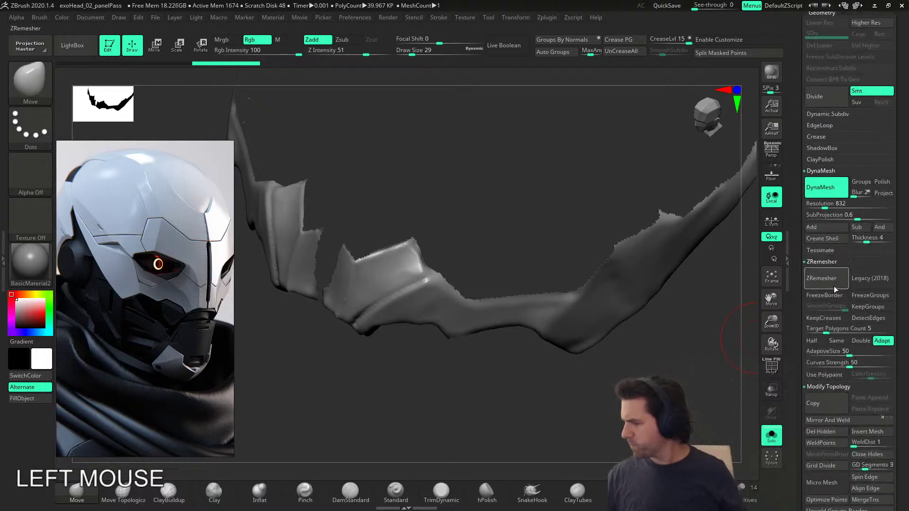
pyautogui.moveTo(799, 462); pyautogui.dragTo(800, 450)
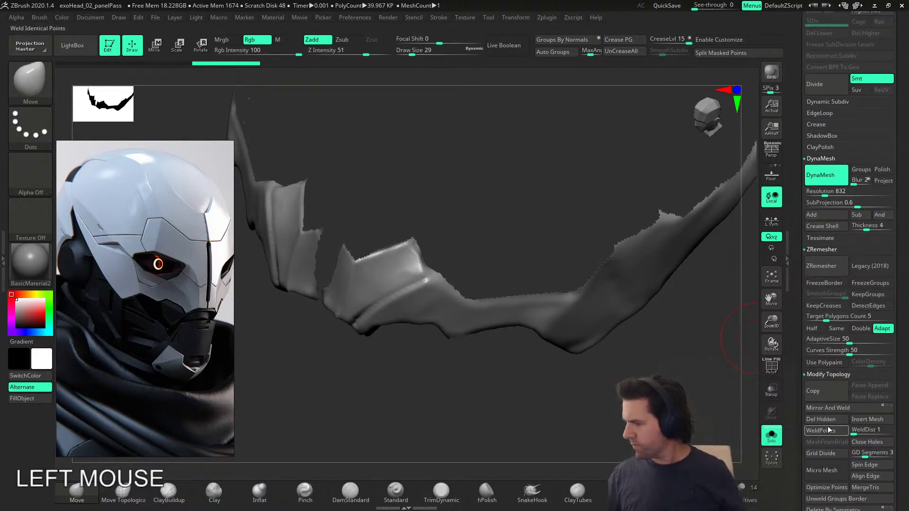
pyautogui.scroll(-10, 820, 427)
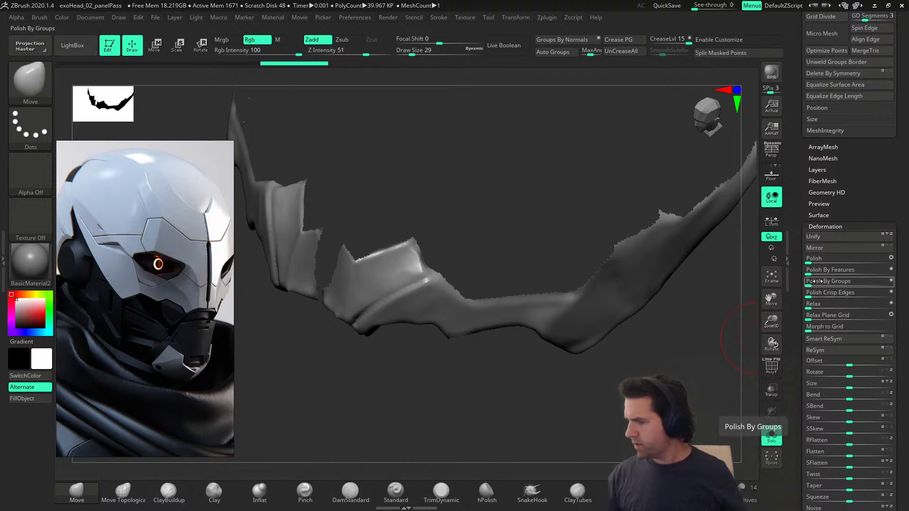
pyautogui.moveTo(814, 281); pyautogui.dragTo(823, 284)
pyautogui.keyDown('shift'); pyautogui.moveTo(720, 284); pyautogui.dragTo(746, 277, button='right'); pyautogui.keyUp('shift')
pyautogui.moveTo(795, 226); pyautogui.dragTo(796, 412)
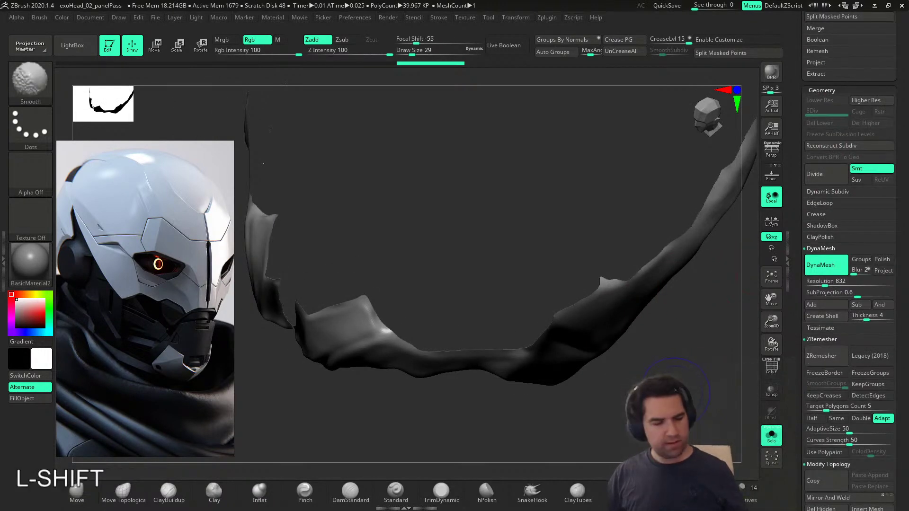
# Step: Turn on the PolyFrame display and try to remesh the polished strip with ZRemesher
pyautogui.hotkey('shift', 'f')
pyautogui.moveTo(725, 296); pyautogui.dragTo(650, 375, button='right')
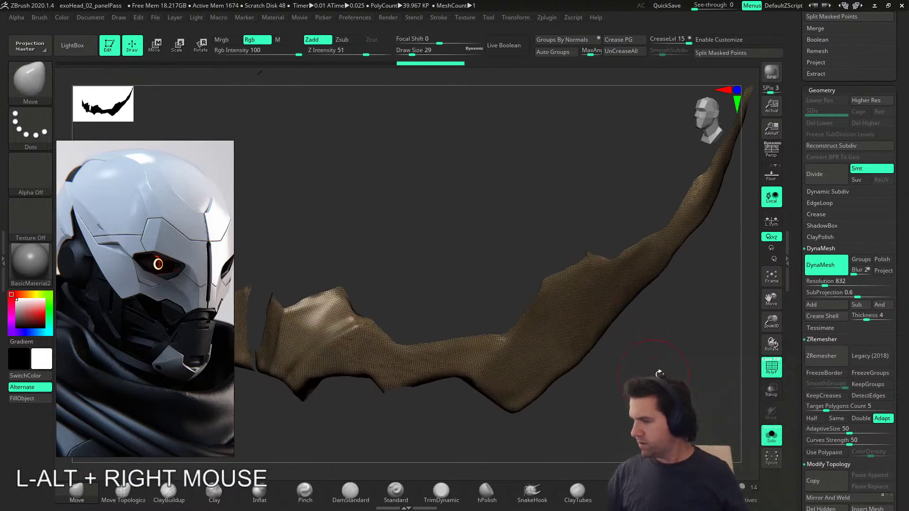
pyautogui.click(818, 361)
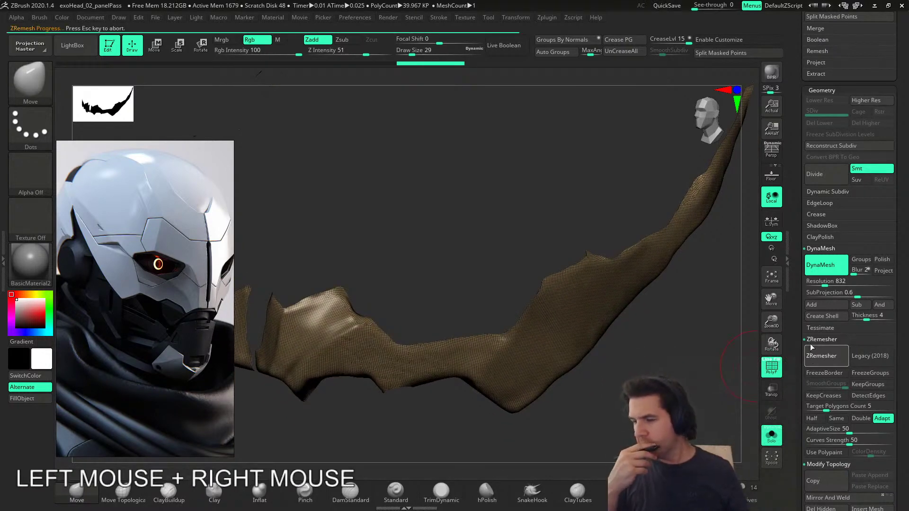
pyautogui.moveTo(672, 333)
pyautogui.mouseDown(button='right')
pyautogui.moveTo(537, 311)
pyautogui.moveTo(564, 300)
pyautogui.moveTo(562, 235)
pyautogui.moveTo(554, 279)
pyautogui.moveTo(570, 278)
pyautogui.moveTo(546, 311)
pyautogui.moveTo(576, 283)
pyautogui.moveTo(517, 348)
pyautogui.moveTo(439, 373)
pyautogui.moveTo(454, 377)
pyautogui.moveTo(388, 383)
pyautogui.mouseUp(button='right')
pyautogui.hotkey('ctrl', 'z')
# Step: Trim the strip's lower edge into cleaner lines from the front point to the wide rear section with lasso hides
pyautogui.keyDown('ctrl'); pyautogui.keyDown('shift'); pyautogui.moveTo(369, 381); pyautogui.dragTo(442, 322); pyautogui.keyUp('shift'); pyautogui.keyUp('ctrl')
pyautogui.moveTo(532, 279)
pyautogui.keyDown('ctrl'); pyautogui.keyDown('shift'); pyautogui.mouseDown()
pyautogui.moveTo(689, 203)
pyautogui.moveTo(729, 232)
pyautogui.mouseUp(); pyautogui.keyUp('shift'); pyautogui.keyUp('ctrl')
pyautogui.moveTo(525, 368)
pyautogui.mouseDown(button='right')
pyautogui.moveTo(559, 329)
pyautogui.moveTo(575, 337)
pyautogui.moveTo(574, 357)
pyautogui.moveTo(499, 347)
pyautogui.moveTo(475, 310)
pyautogui.mouseUp(button='right')
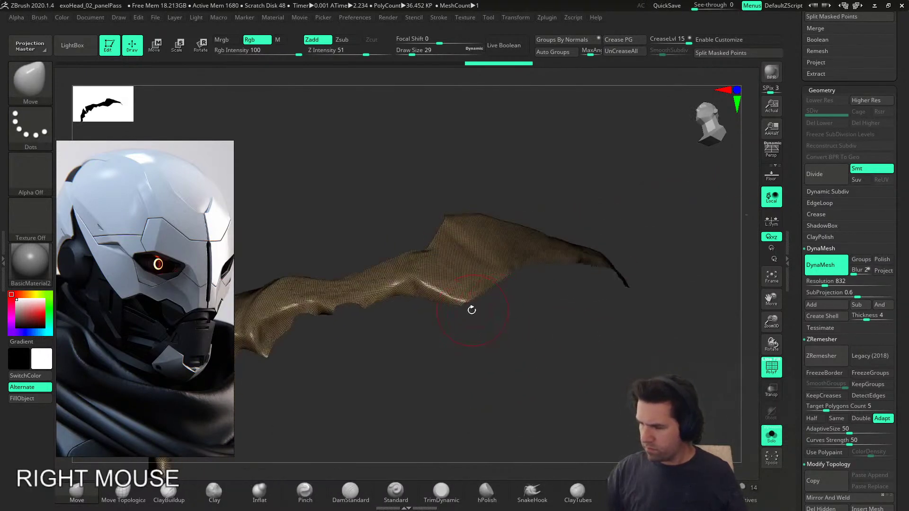
pyautogui.keyDown('ctrl'); pyautogui.keyDown('shift'); pyautogui.moveTo(452, 299); pyautogui.dragTo(450, 297); pyautogui.keyUp('shift'); pyautogui.keyUp('ctrl')
pyautogui.moveTo(502, 313)
pyautogui.mouseDown(button='right')
pyautogui.moveTo(513, 346)
pyautogui.moveTo(543, 325)
pyautogui.moveTo(546, 365)
pyautogui.mouseUp(button='right')
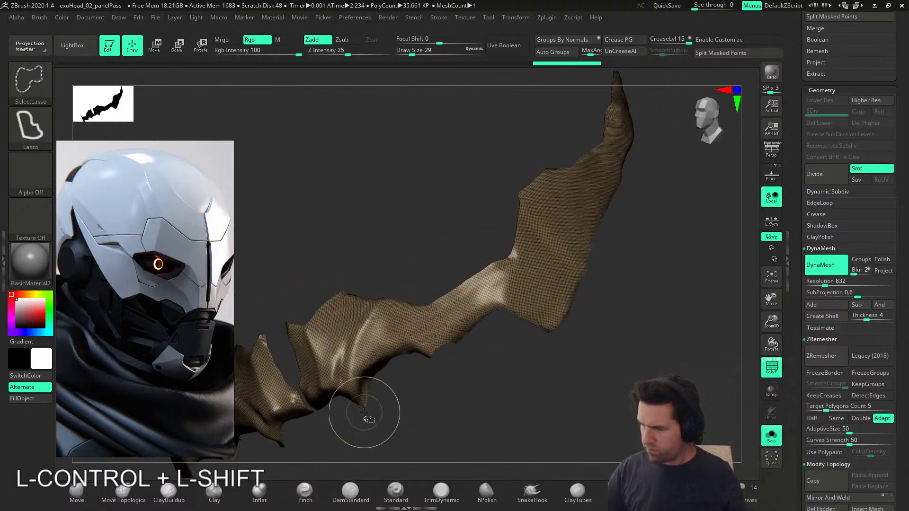
pyautogui.keyDown('ctrl'); pyautogui.keyDown('shift'); pyautogui.moveTo(366, 416); pyautogui.dragTo(357, 412); pyautogui.keyUp('shift'); pyautogui.keyUp('ctrl')
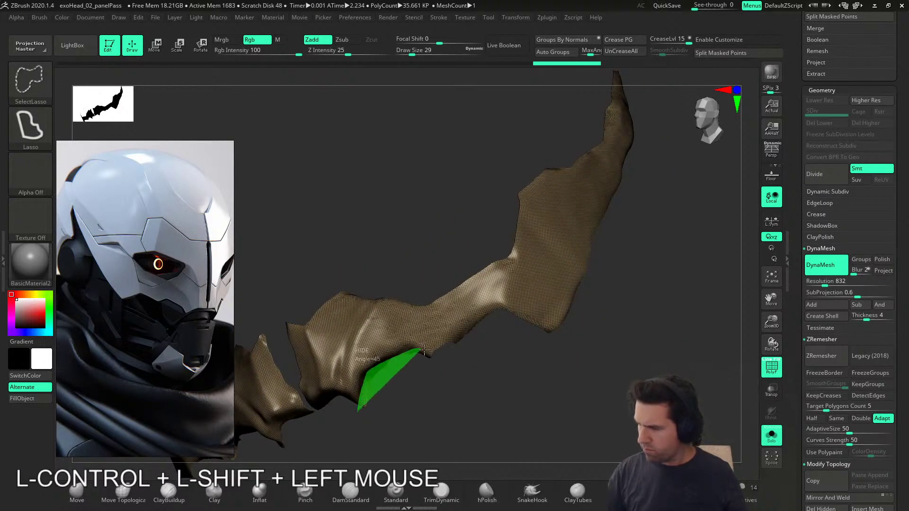
pyautogui.keyDown('ctrl'); pyautogui.keyDown('shift'); pyautogui.moveTo(420, 349); pyautogui.dragTo(438, 358); pyautogui.keyUp('shift'); pyautogui.keyUp('ctrl')
pyautogui.moveTo(494, 310)
pyautogui.keyDown('ctrl'); pyautogui.keyDown('alt'); pyautogui.keyDown('shift'); pyautogui.mouseDown()
pyautogui.moveTo(514, 309)
pyautogui.moveTo(557, 392)
pyautogui.mouseUp(); pyautogui.keyUp('shift'); pyautogui.keyUp('alt'); pyautogui.keyUp('ctrl')
pyautogui.moveTo(567, 391)
pyautogui.mouseDown(button='right')
pyautogui.moveTo(555, 316)
pyautogui.moveTo(453, 324)
pyautogui.mouseUp(button='right')
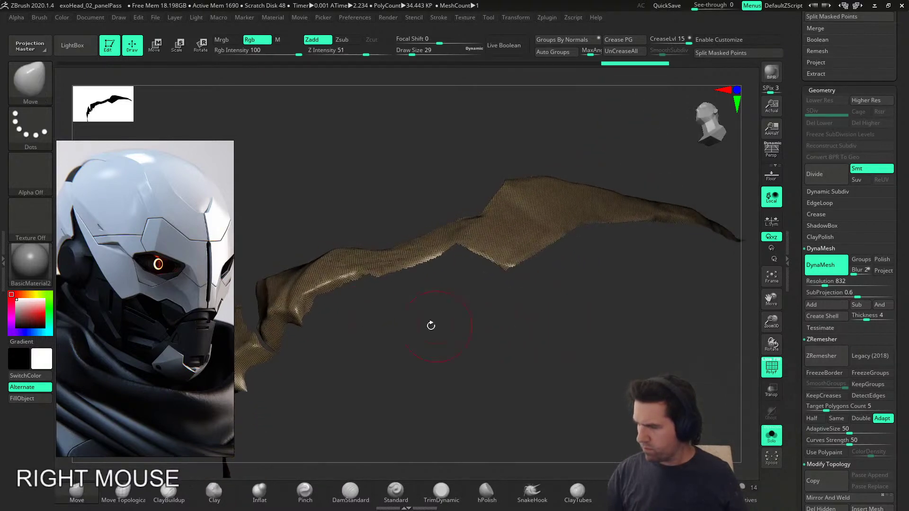
# Step: Clean up the underside of the strip's front end with additional lasso hides
pyautogui.keyDown('ctrl'); pyautogui.keyDown('shift'); pyautogui.moveTo(302, 325); pyautogui.dragTo(302, 322); pyautogui.keyUp('shift'); pyautogui.keyUp('ctrl')
pyautogui.moveTo(319, 286)
pyautogui.keyDown('ctrl'); pyautogui.keyDown('shift'); pyautogui.mouseDown()
pyautogui.moveTo(367, 267)
pyautogui.moveTo(400, 280)
pyautogui.moveTo(396, 301)
pyautogui.mouseUp(); pyautogui.keyUp('shift'); pyautogui.keyUp('ctrl')
pyautogui.moveTo(396, 300)
pyautogui.mouseDown(button='right')
pyautogui.moveTo(417, 371)
pyautogui.moveTo(480, 383)
pyautogui.mouseUp(button='right')
pyautogui.moveTo(543, 367)
pyautogui.keyDown('alt'); pyautogui.mouseDown(button='right')
pyautogui.moveTo(523, 339)
pyautogui.moveTo(397, 339)
pyautogui.moveTo(408, 302)
pyautogui.moveTo(445, 284)
pyautogui.mouseUp(button='right'); pyautogui.keyUp('alt')
pyautogui.keyDown('ctrl'); pyautogui.keyDown('shift'); pyautogui.click(458, 289); pyautogui.keyUp('shift'); pyautogui.keyUp('ctrl')
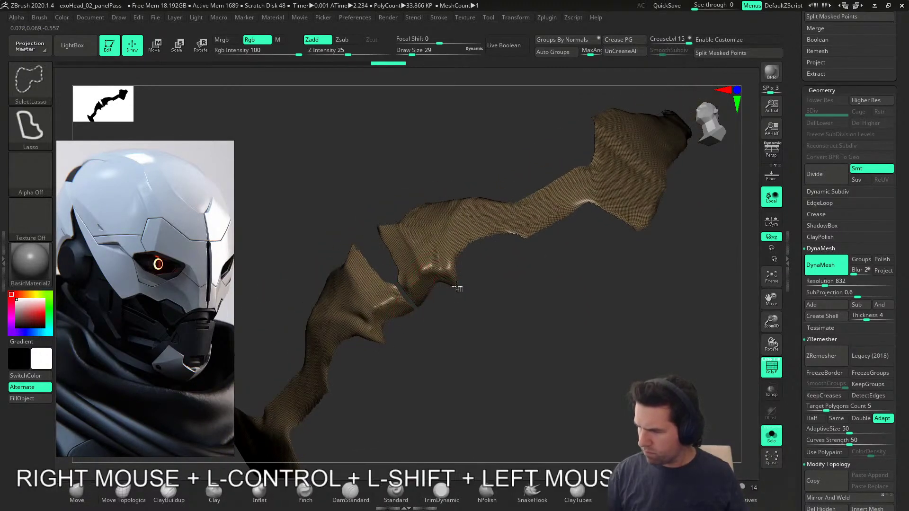
pyautogui.keyDown('ctrl'); pyautogui.keyDown('alt'); pyautogui.keyDown('shift'); pyautogui.moveTo(404, 301); pyautogui.dragTo(447, 324); pyautogui.keyUp('shift'); pyautogui.keyUp('alt'); pyautogui.keyUp('ctrl')
pyautogui.moveTo(478, 324)
pyautogui.mouseDown(button='right')
pyautogui.moveTo(509, 355)
pyautogui.moveTo(527, 343)
pyautogui.moveTo(534, 394)
pyautogui.moveTo(546, 391)
pyautogui.mouseUp(button='right')
# Step: Delete the hidden polygons from the trimmed cheek strip
pyautogui.moveTo(801, 381); pyautogui.dragTo(819, 340)
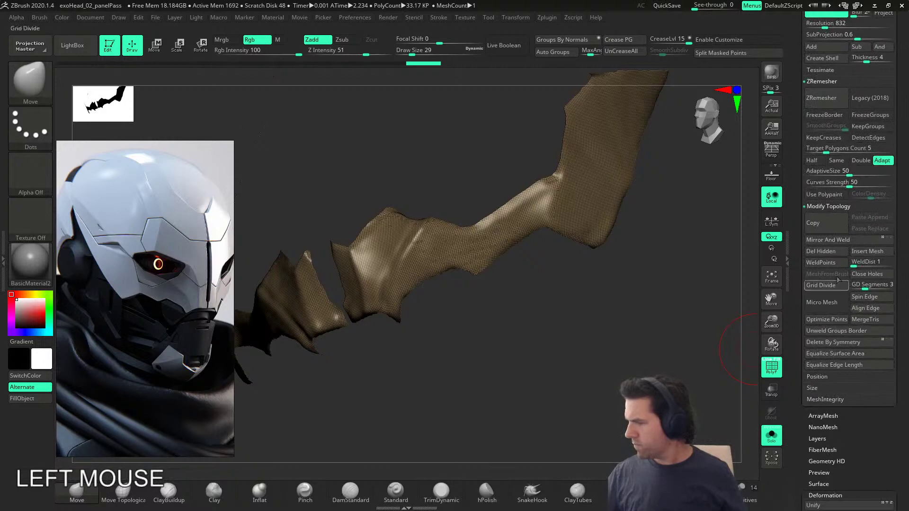
pyautogui.click(824, 251)
pyautogui.keyDown('alt'); pyautogui.moveTo(647, 334); pyautogui.dragTo(677, 359, button='right'); pyautogui.keyUp('alt')
# Step: Try to remesh the trimmed two-sided strip with ZRemesher and inspect the tapering arm
pyautogui.moveTo(801, 414); pyautogui.dragTo(843, 335)
pyautogui.moveTo(795, 260); pyautogui.dragTo(796, 355)
pyautogui.click(828, 177)
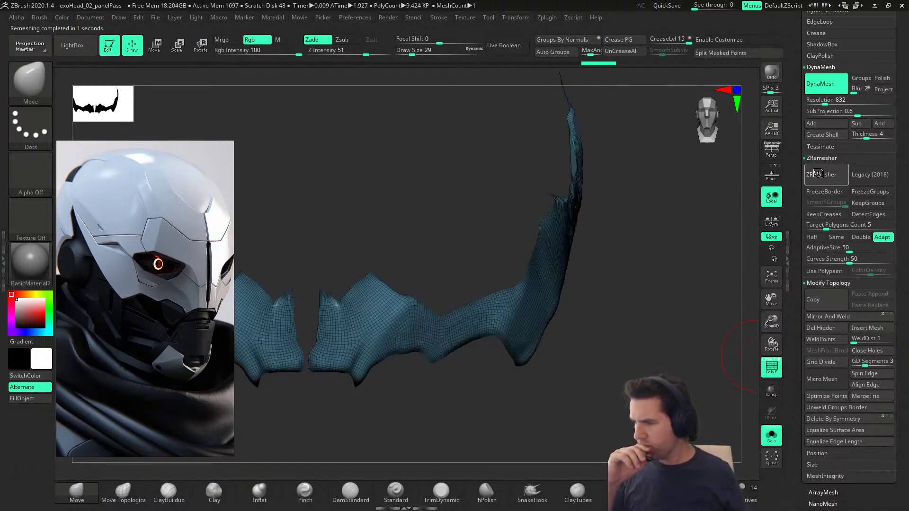
pyautogui.moveTo(700, 198); pyautogui.dragTo(476, 298, button='right')
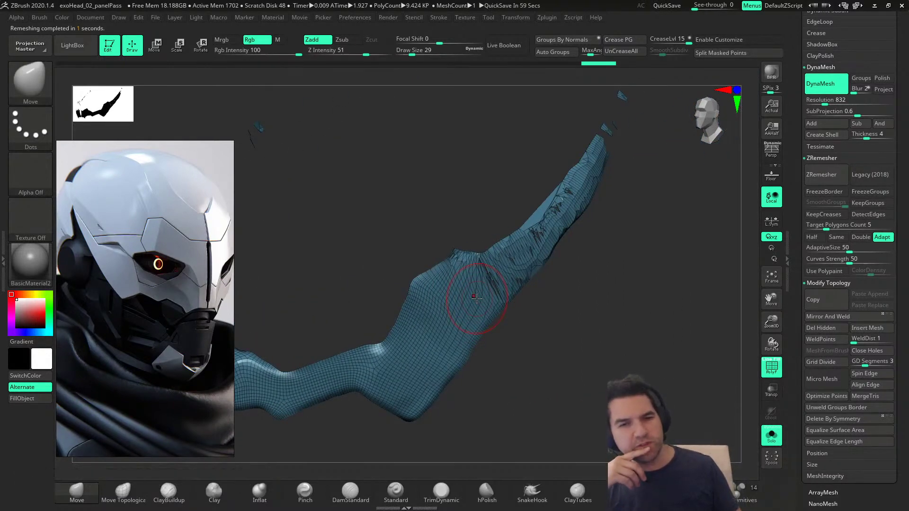
pyautogui.hotkey('ctrl', 'z')
# Step: Inspect the strip's rear arm and assign polygroups to its separate pieces with Auto Groups
pyautogui.keyDown('alt'); pyautogui.moveTo(476, 298); pyautogui.dragTo(585, 330, button='right'); pyautogui.keyUp('alt')
pyautogui.moveTo(701, 290)
pyautogui.mouseDown(button='right')
pyautogui.moveTo(616, 303)
pyautogui.moveTo(714, 296)
pyautogui.moveTo(696, 291)
pyautogui.mouseUp(button='right')
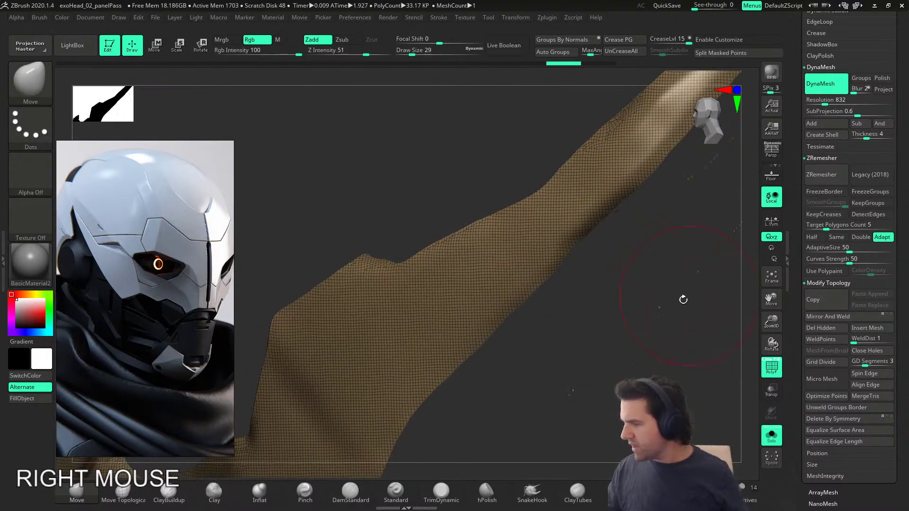
pyautogui.keyDown('alt'); pyautogui.moveTo(678, 321); pyautogui.dragTo(642, 320, button='right'); pyautogui.keyUp('alt')
pyautogui.moveTo(810, 469); pyautogui.dragTo(807, 333)
pyautogui.click(566, 54)
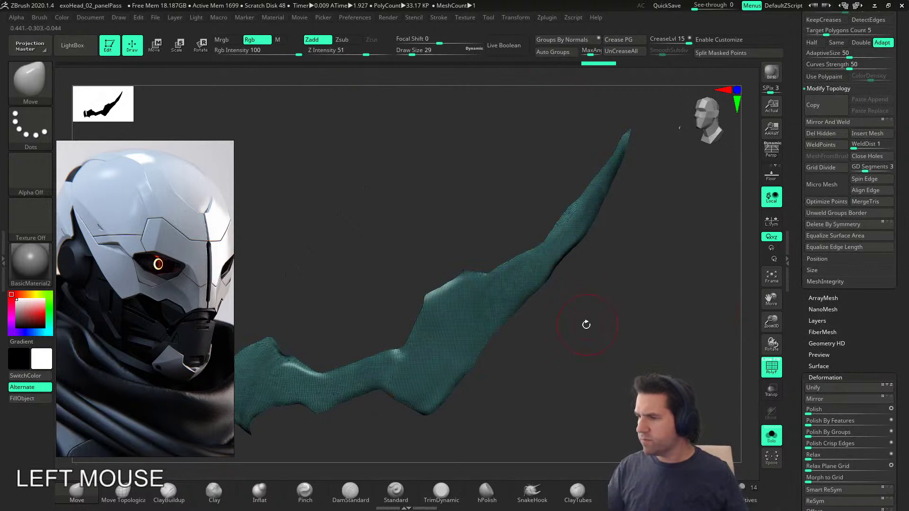
pyautogui.keyDown('shift'); pyautogui.moveTo(539, 320); pyautogui.dragTo(635, 332, button='right'); pyautogui.keyUp('shift')
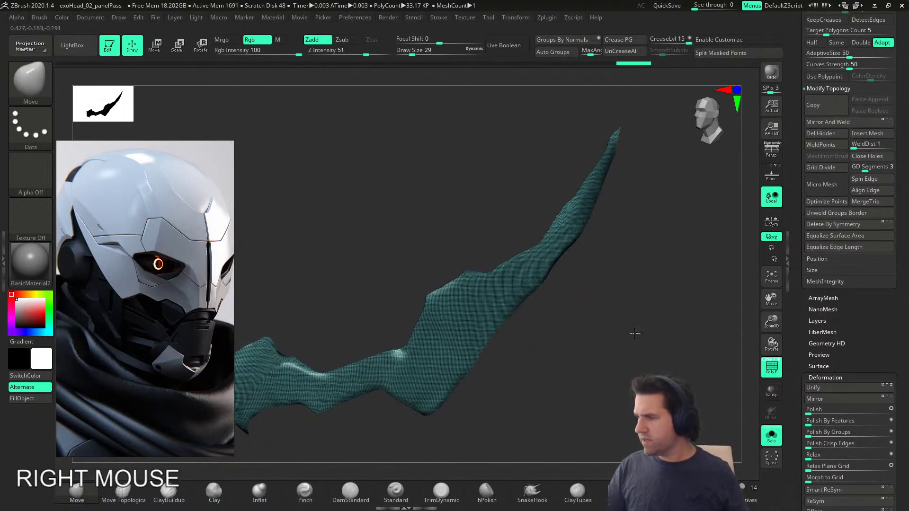
pyautogui.hotkey('ctrl', 'z')
# Step: Switch the visibility selection brush from SelectLasso to SelectRect for isolating one side of the strip
pyautogui.moveTo(654, 209); pyautogui.dragTo(615, 237, button='right')
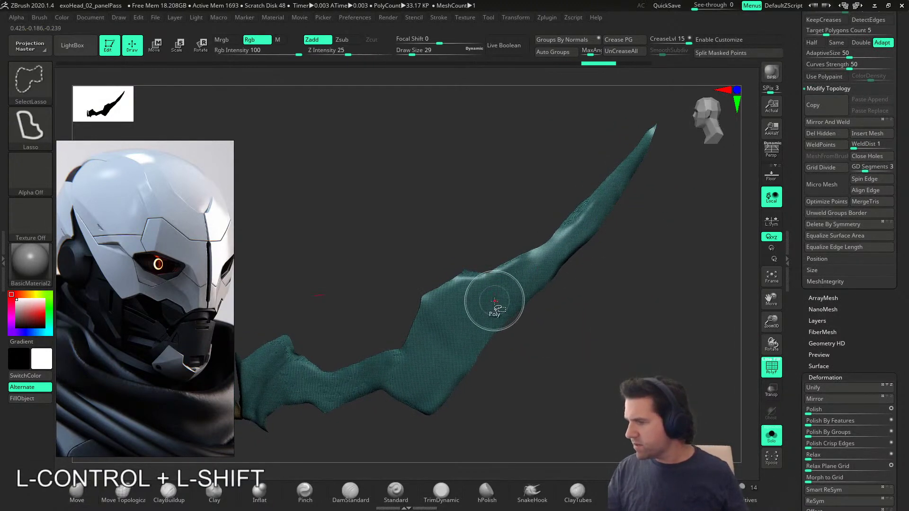
pyautogui.keyDown('ctrl'); pyautogui.keyDown('shift'); pyautogui.click(494, 302); pyautogui.keyUp('shift'); pyautogui.keyUp('ctrl')
pyautogui.hotkey('ctrl', 'z')
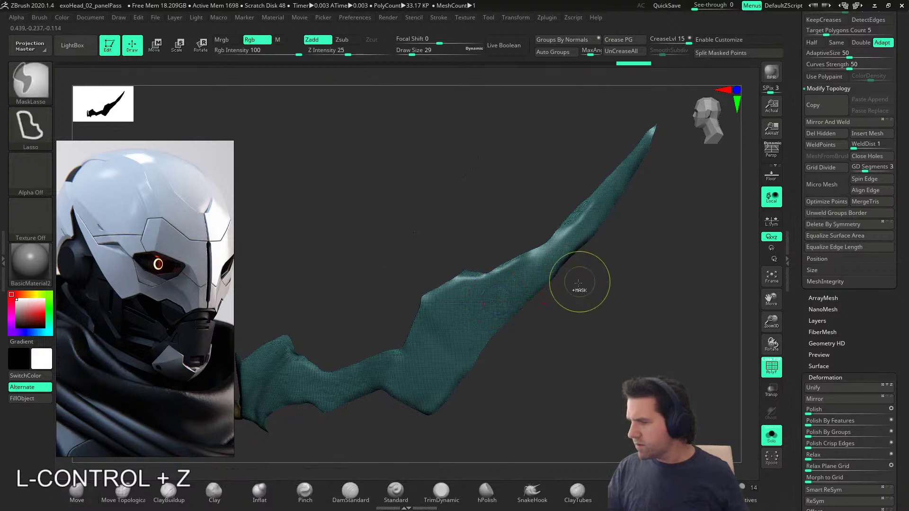
pyautogui.keyDown('ctrl'); pyautogui.keyDown('shift'); pyautogui.click(42, 89); pyautogui.keyUp('shift'); pyautogui.keyUp('ctrl')
pyautogui.keyDown('ctrl'); pyautogui.keyDown('shift'); pyautogui.click(186, 91); pyautogui.keyUp('shift'); pyautogui.keyUp('ctrl')
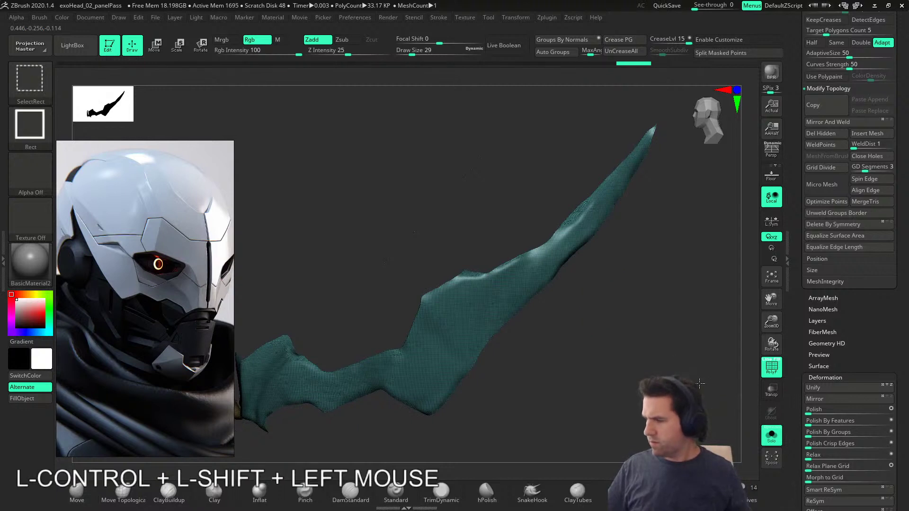
# Step: Run Auto Groups again, isolate one side of the strip, and delete the hidden opposite side
pyautogui.press('shift')
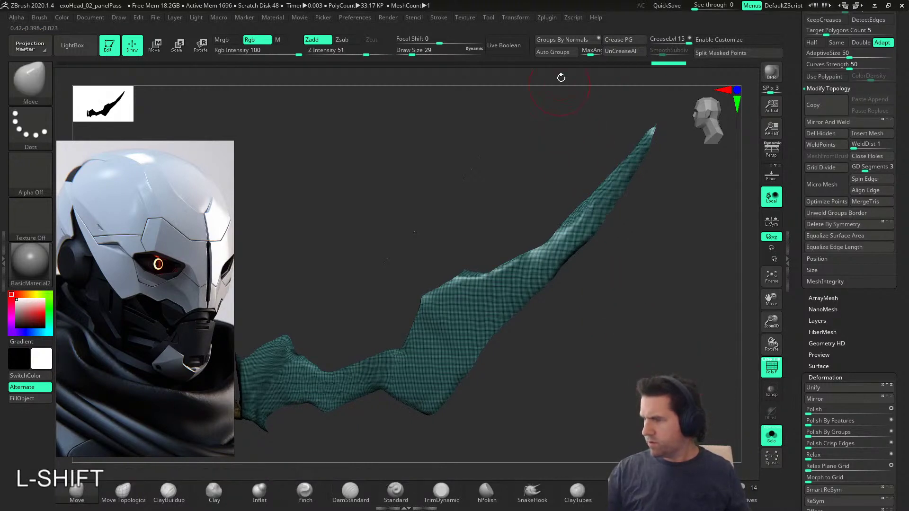
pyautogui.click(566, 52)
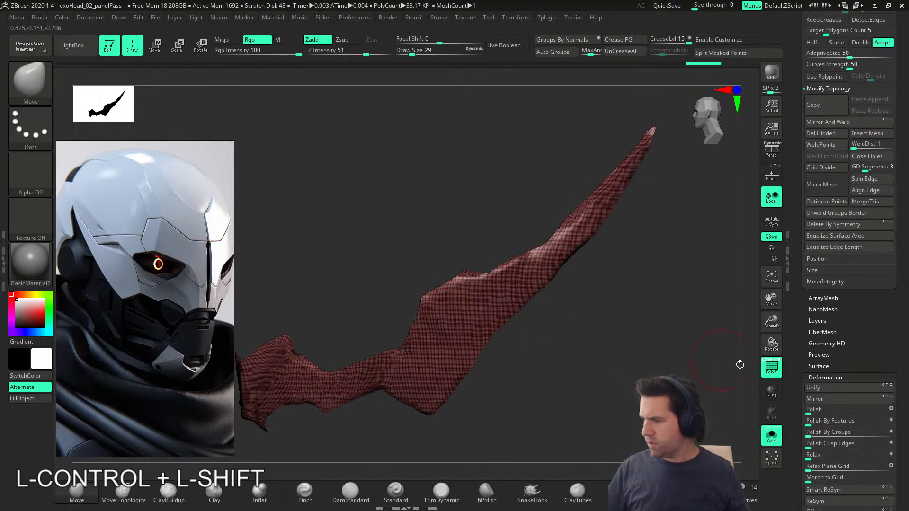
pyautogui.moveTo(796, 408); pyautogui.dragTo(796, 471)
pyautogui.click(850, 285)
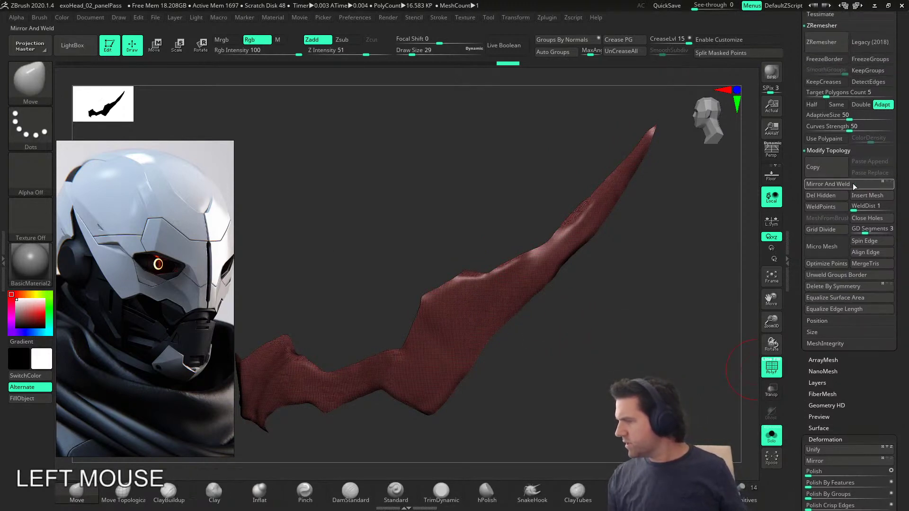
# Step: Try to remesh the remaining half strip with ZRemesher while symmetry is active
pyautogui.moveTo(743, 222); pyautogui.dragTo(612, 299, button='right')
pyautogui.moveTo(804, 415); pyautogui.dragTo(834, 276)
pyautogui.click(821, 200)
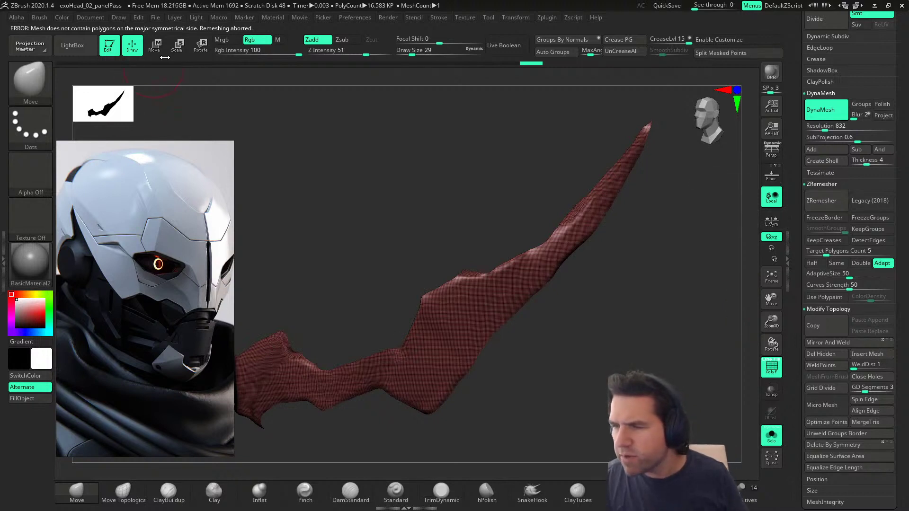
# Step: Check the half strip from the front with PolyFrame off and on, and turn off X symmetry
pyautogui.keyDown('shift'); pyautogui.moveTo(519, 287); pyautogui.dragTo(599, 318, button='right'); pyautogui.keyUp('shift')
pyautogui.hotkey('shift', 'f')
pyautogui.hotkey('shift', 'f')
pyautogui.hotkey('shift', 'f')
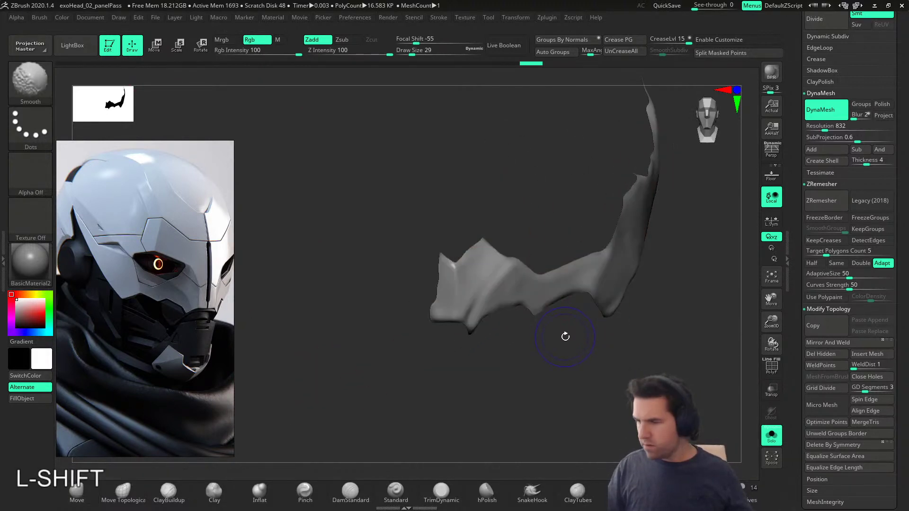
pyautogui.hotkey('shift', 'f')
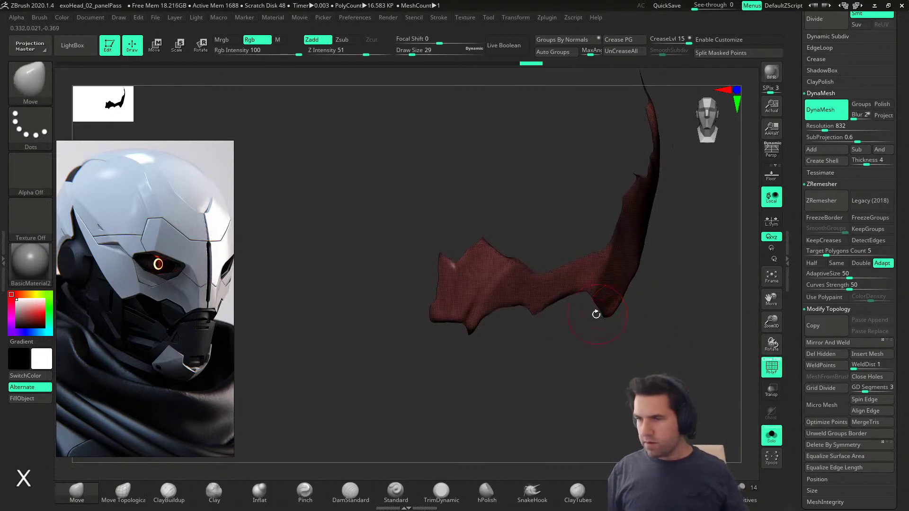
# Step: Try ZRemesher on the half strip without symmetry and check the resulting topology
pyautogui.click(834, 205)
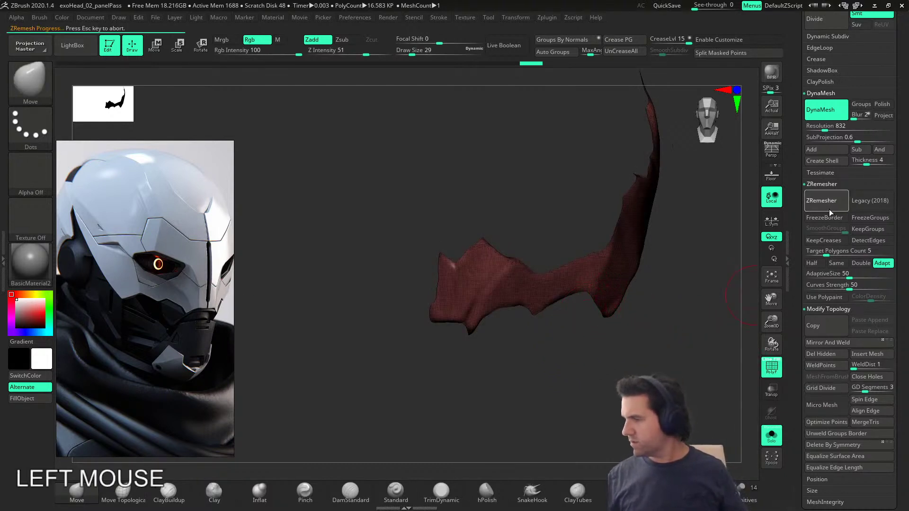
pyautogui.keyDown('alt'); pyautogui.moveTo(647, 324); pyautogui.dragTo(544, 319, button='right'); pyautogui.keyUp('alt')
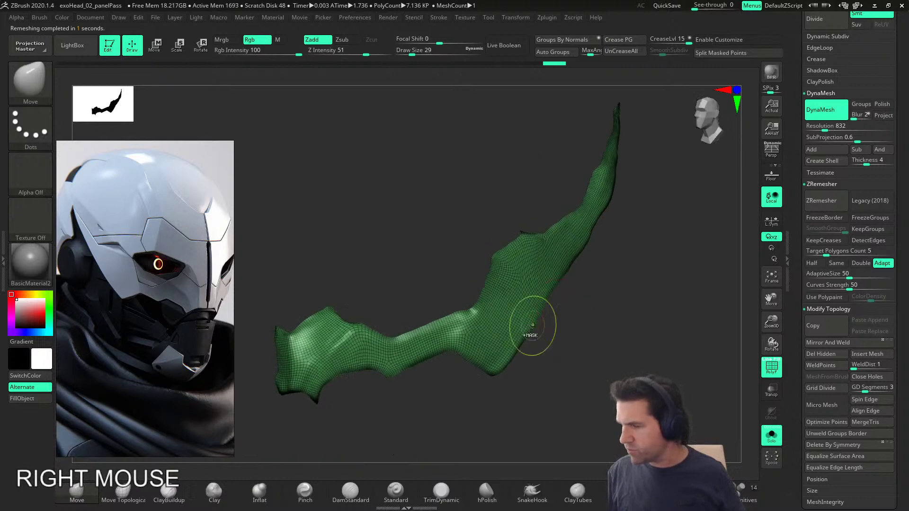
pyautogui.hotkey('ctrl', 'z')
# Step: Set the draw size to 13, mask the front plate up to the diagonal crease, and make it its own polygroup
pyautogui.moveTo(455, 414); pyautogui.dragTo(479, 389, button='right')
pyautogui.moveTo(479, 389)
pyautogui.keyDown('alt'); pyautogui.mouseDown(button='right')
pyautogui.moveTo(519, 363)
pyautogui.moveTo(477, 385)
pyautogui.mouseUp(button='right'); pyautogui.keyUp('alt')
pyautogui.press('s')
pyautogui.moveTo(457, 392); pyautogui.dragTo(454, 392)
pyautogui.moveTo(440, 385)
pyautogui.keyDown('alt'); pyautogui.mouseDown(button='right')
pyautogui.moveTo(416, 420)
pyautogui.moveTo(384, 321)
pyautogui.mouseUp(button='right'); pyautogui.keyUp('alt')
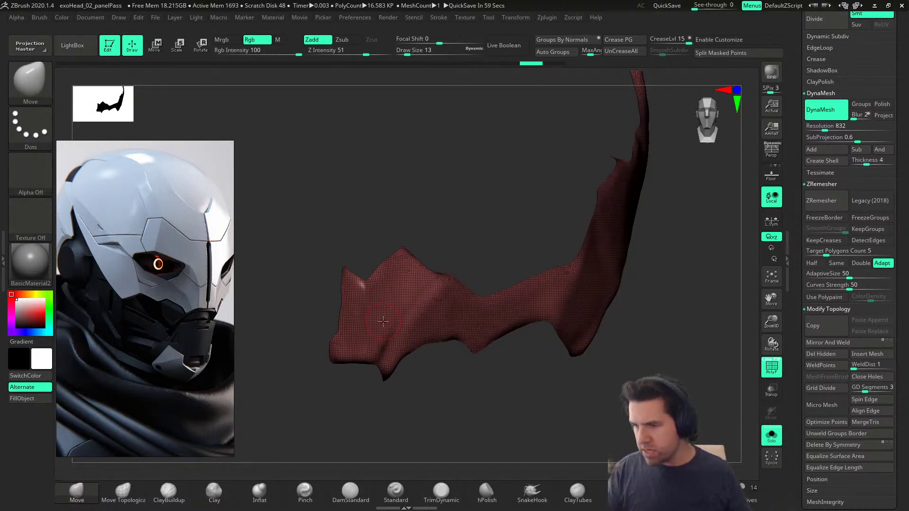
pyautogui.keyDown('ctrl'); pyautogui.moveTo(374, 374); pyautogui.dragTo(392, 334); pyautogui.keyUp('ctrl')
pyautogui.moveTo(446, 271)
pyautogui.keyDown('ctrl'); pyautogui.mouseDown()
pyautogui.moveTo(412, 364)
pyautogui.moveTo(370, 374)
pyautogui.moveTo(374, 213)
pyautogui.moveTo(382, 415)
pyautogui.mouseUp(); pyautogui.keyUp('ctrl')
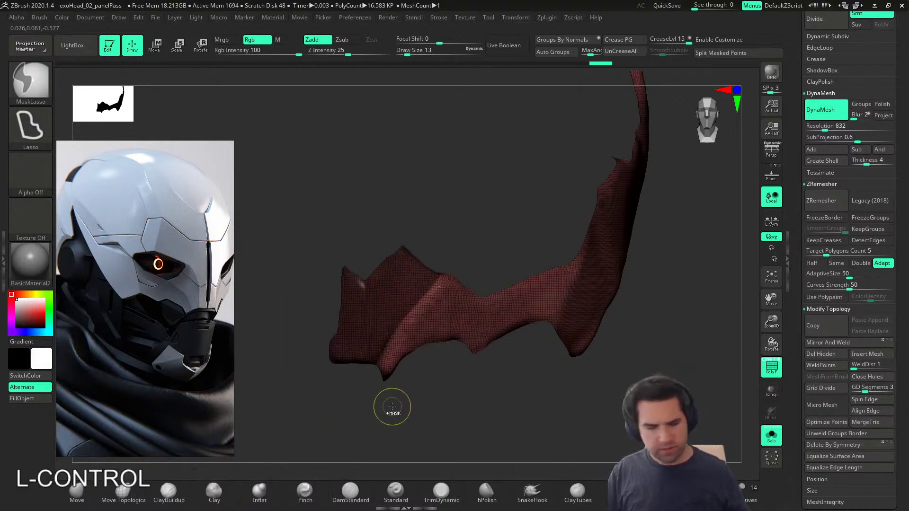
pyautogui.hotkey('ctrl', 'w')
# Step: Mask the narrow inner end of the front plate and make it a separate polygroup
pyautogui.keyDown('ctrl'); pyautogui.moveTo(363, 351); pyautogui.dragTo(363, 349); pyautogui.keyUp('ctrl')
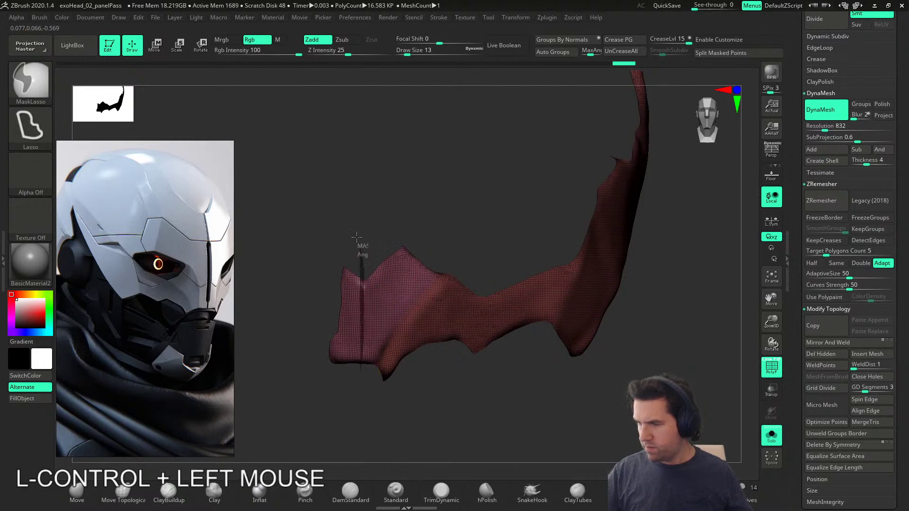
pyautogui.keyDown('ctrl'); pyautogui.moveTo(361, 247); pyautogui.dragTo(312, 455); pyautogui.keyUp('ctrl')
pyautogui.keyDown('ctrl'); pyautogui.moveTo(396, 392); pyautogui.dragTo(398, 391); pyautogui.keyUp('ctrl')
# Step: Mask the wide rear section with its tapering arm and make it a separate polygroup
pyautogui.moveTo(465, 361)
pyautogui.keyDown('alt'); pyautogui.mouseDown(button='right')
pyautogui.moveTo(541, 368)
pyautogui.moveTo(606, 348)
pyautogui.moveTo(517, 365)
pyautogui.mouseUp(button='right'); pyautogui.keyUp('alt')
pyautogui.moveTo(516, 419)
pyautogui.keyDown('ctrl'); pyautogui.mouseDown()
pyautogui.moveTo(461, 394)
pyautogui.moveTo(474, 344)
pyautogui.moveTo(573, 171)
pyautogui.moveTo(710, 138)
pyautogui.moveTo(474, 384)
pyautogui.mouseUp(); pyautogui.keyUp('ctrl')
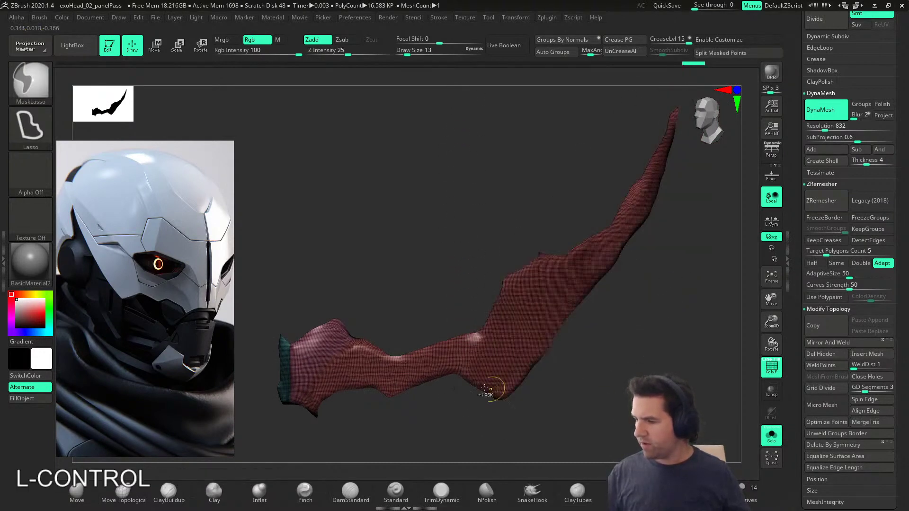
pyautogui.moveTo(494, 296)
pyautogui.keyDown('ctrl'); pyautogui.mouseDown()
pyautogui.moveTo(619, 142)
pyautogui.moveTo(690, 263)
pyautogui.moveTo(471, 420)
pyautogui.mouseUp(); pyautogui.keyUp('ctrl')
pyautogui.hotkey('ctrl', 'w')
pyautogui.moveTo(524, 414)
pyautogui.mouseDown(button='right')
pyautogui.moveTo(544, 406)
pyautogui.moveTo(570, 413)
pyautogui.moveTo(717, 345)
pyautogui.mouseUp(button='right')
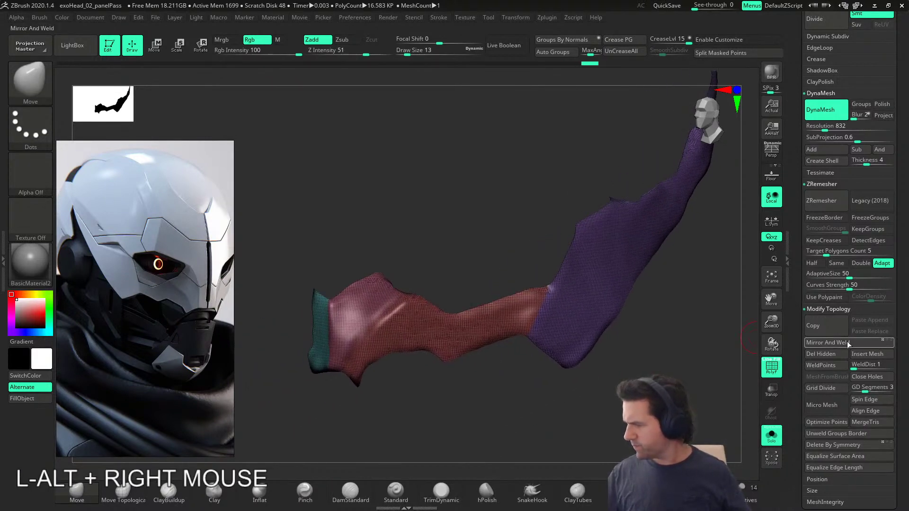
# Step: Try to ZRemesh the cheek panel with FreezeGroups enabled, inspect the mesh, and undo it
pyautogui.click(868, 217)
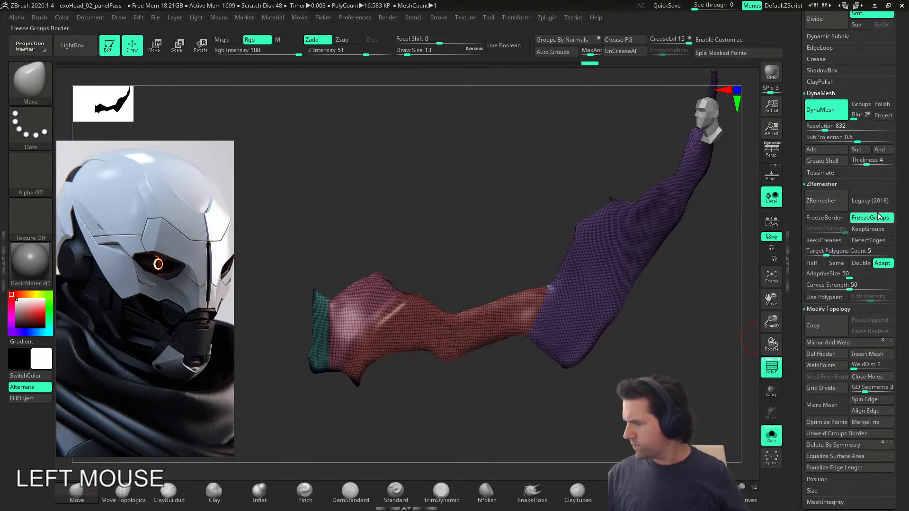
pyautogui.click(822, 201)
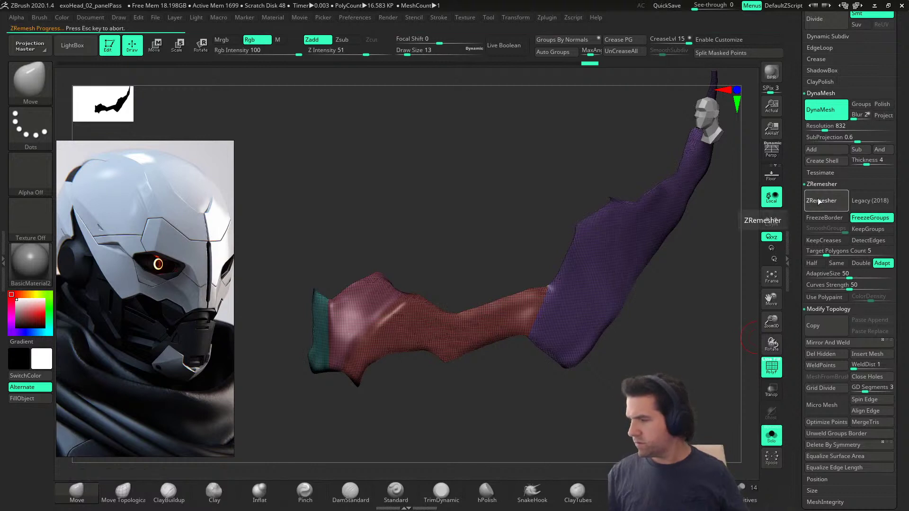
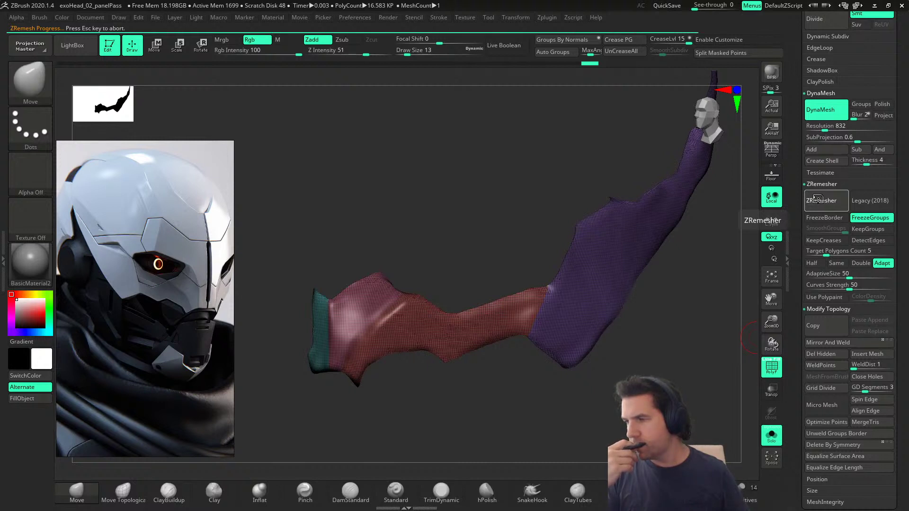
pyautogui.moveTo(504, 379); pyautogui.dragTo(607, 353, button='right')
pyautogui.keyDown('alt'); pyautogui.moveTo(663, 353); pyautogui.dragTo(630, 356, button='right'); pyautogui.keyUp('alt')
pyautogui.moveTo(630, 356); pyautogui.dragTo(566, 359, button='right')
pyautogui.keyDown('alt'); pyautogui.moveTo(566, 359); pyautogui.dragTo(576, 334, button='right'); pyautogui.keyUp('alt')
pyautogui.moveTo(492, 331)
pyautogui.keyDown('alt'); pyautogui.mouseDown(button='right')
pyautogui.moveTo(552, 332)
pyautogui.moveTo(574, 321)
pyautogui.mouseUp(button='right'); pyautogui.keyUp('alt')
pyautogui.hotkey('ctrl', 'z')
pyautogui.hotkey('ctrl', 'z')
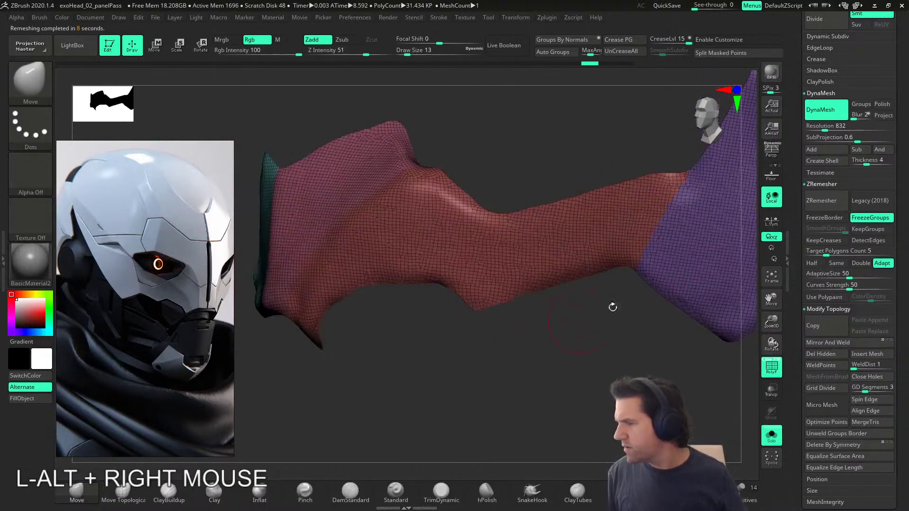
# Step: ZRemesh the cheek panel with KeepGroups enabled instead of FreezeGroups
pyautogui.click(865, 228)
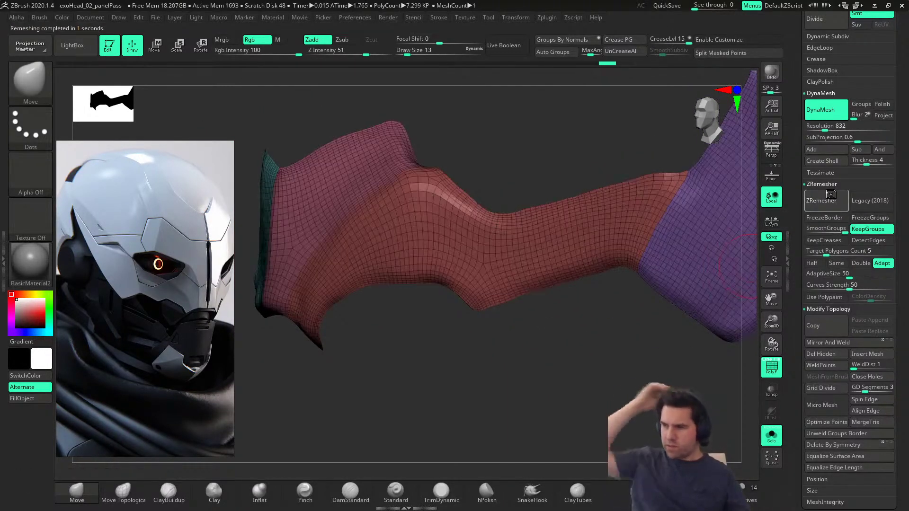
pyautogui.moveTo(487, 341); pyautogui.dragTo(323, 302, button='right')
pyautogui.keyDown('alt'); pyautogui.moveTo(572, 325); pyautogui.dragTo(568, 355, button='right'); pyautogui.keyUp('alt')
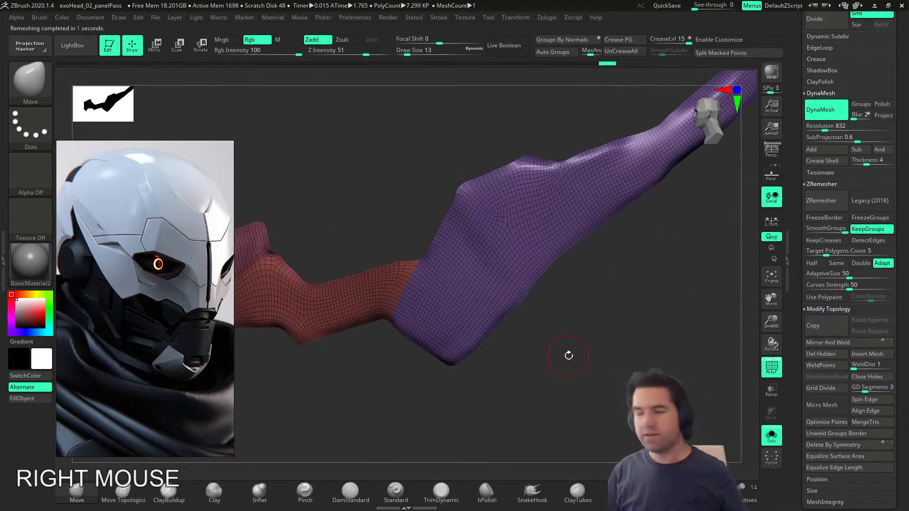
pyautogui.keyDown('alt'); pyautogui.moveTo(615, 285); pyautogui.dragTo(755, 307, button='right'); pyautogui.keyUp('alt')
# Step: Enable the Half polygon count option and repeatedly ZRemesh the cheek panel down to a very coarse mesh
pyautogui.click(811, 264)
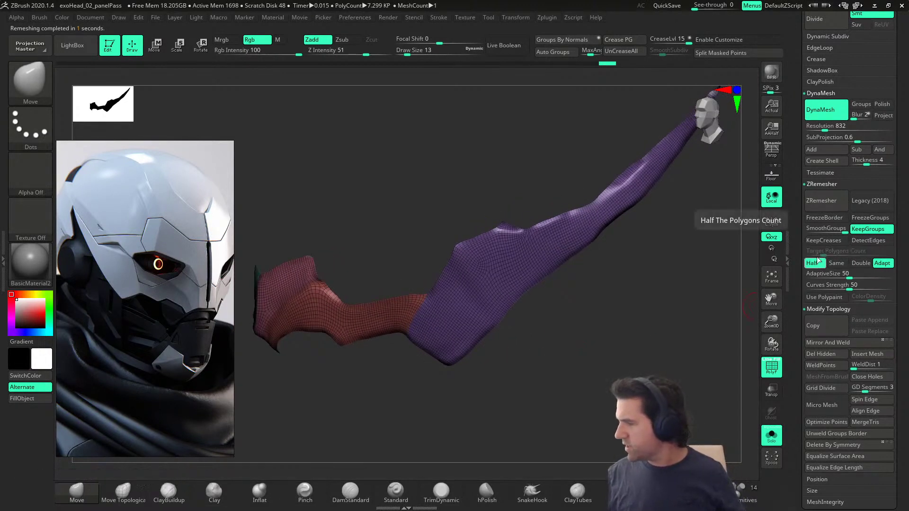
pyautogui.click(823, 204)
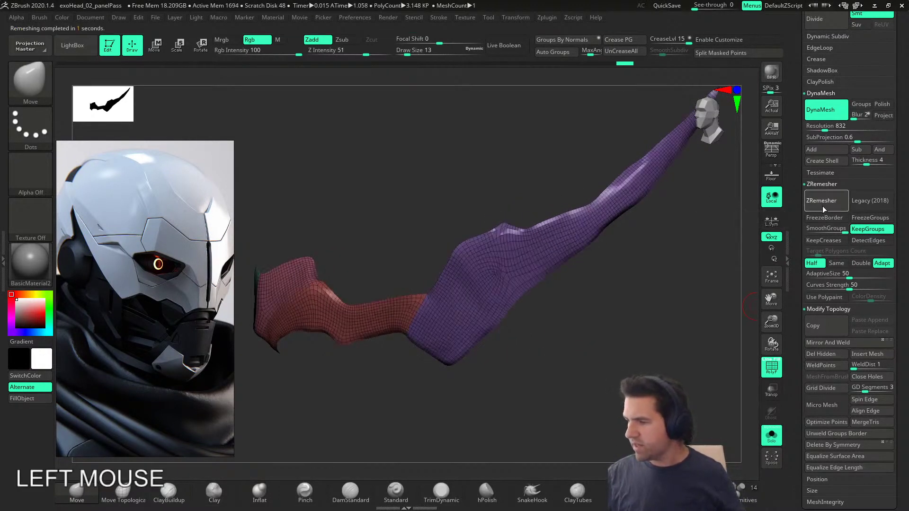
pyautogui.click(823, 208)
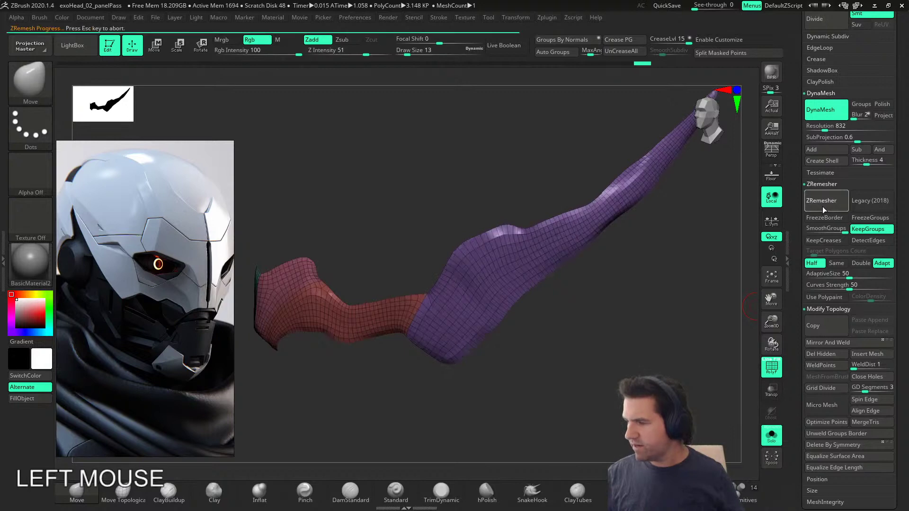
pyautogui.click(823, 208)
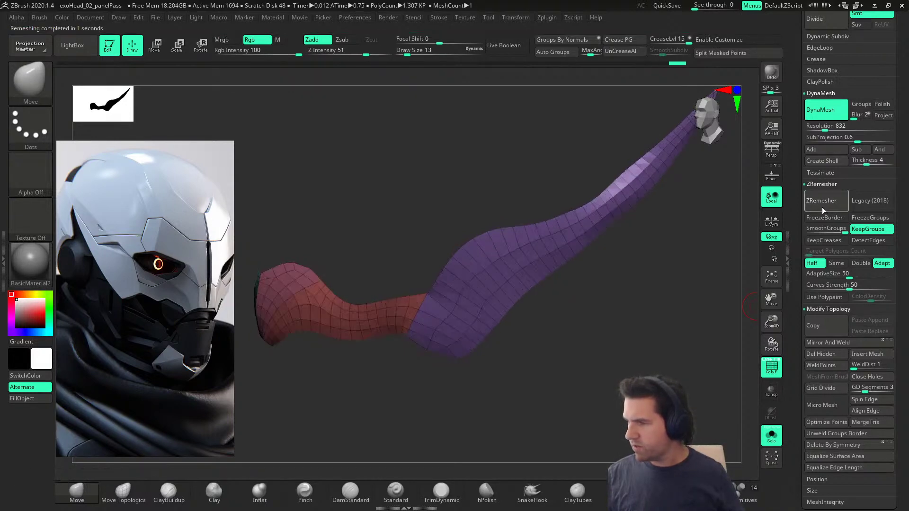
pyautogui.moveTo(472, 358); pyautogui.dragTo(554, 350, button='right')
pyautogui.click(826, 202)
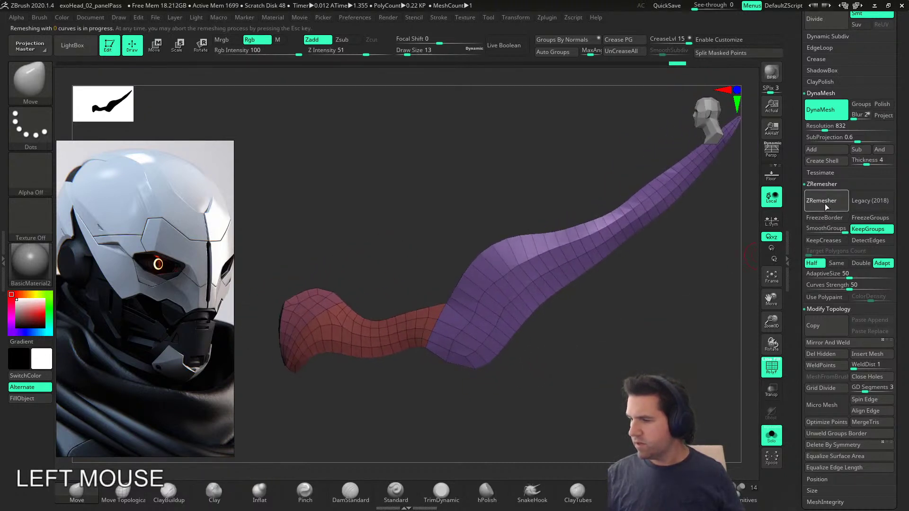
pyautogui.moveTo(345, 375); pyautogui.dragTo(336, 269, button='right')
pyautogui.moveTo(375, 375); pyautogui.dragTo(654, 296, button='right')
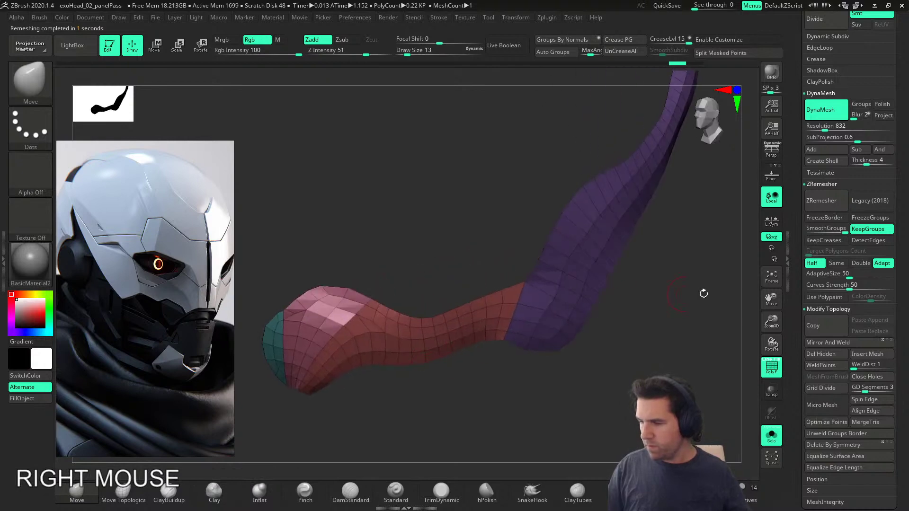
# Step: Show the rest of the head again and turn on transparency so the panel can be matched to the sculpt
pyautogui.click(772, 435)
pyautogui.keyDown('alt'); pyautogui.moveTo(753, 388); pyautogui.dragTo(726, 343, button='right'); pyautogui.keyUp('alt')
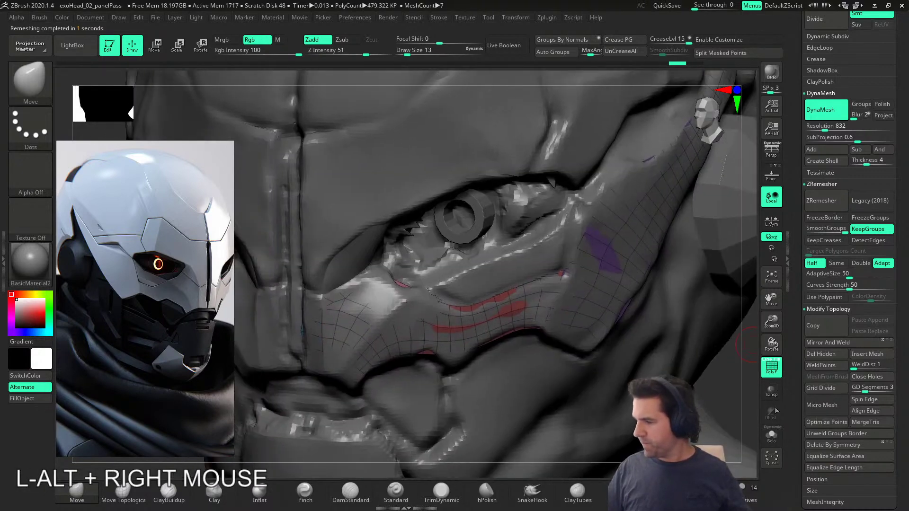
pyautogui.click(775, 391)
pyautogui.keyDown('alt'); pyautogui.moveTo(426, 362); pyautogui.dragTo(488, 341, button='right'); pyautogui.keyUp('alt')
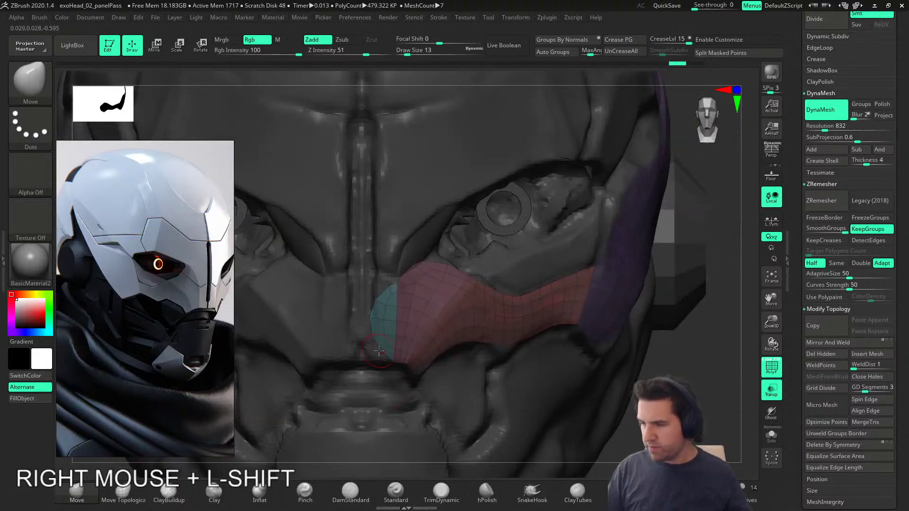
# Step: Move the teal inner end of the panel so its corners line up with the nose-bridge seam
pyautogui.moveTo(378, 351); pyautogui.dragTo(372, 362)
pyautogui.moveTo(374, 316); pyautogui.dragTo(378, 273)
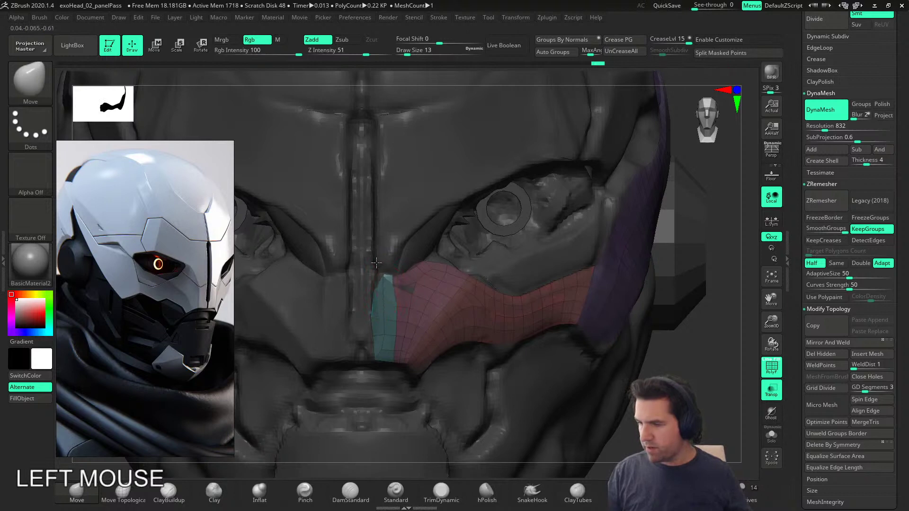
pyautogui.hotkey('ctrl', 'z')
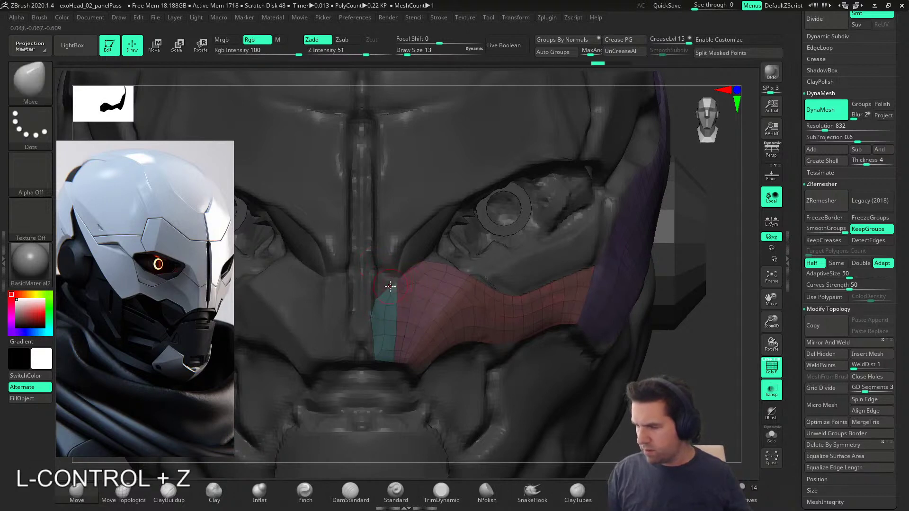
pyautogui.moveTo(381, 295); pyautogui.dragTo(380, 275)
pyautogui.moveTo(445, 310); pyautogui.dragTo(389, 298, button='right')
pyautogui.moveTo(403, 290); pyautogui.dragTo(406, 293)
pyautogui.moveTo(409, 298); pyautogui.dragTo(426, 301, button='right')
# Step: Adjust the Move brush size and square off the panel's upper inner corner and top edge beside the nose bridge
pyautogui.press('s')
pyautogui.moveTo(422, 301); pyautogui.dragTo(431, 302)
pyautogui.moveTo(431, 303); pyautogui.dragTo(407, 307, button='right')
pyautogui.moveTo(430, 283); pyautogui.dragTo(413, 284, button='right')
pyautogui.keyDown('shift'); pyautogui.moveTo(402, 283); pyautogui.dragTo(407, 289); pyautogui.keyUp('shift')
pyautogui.moveTo(408, 290); pyautogui.dragTo(401, 296, button='right')
pyautogui.press('s')
pyautogui.moveTo(417, 300)
pyautogui.mouseDown()
pyautogui.moveTo(407, 297)
pyautogui.moveTo(409, 327)
pyautogui.mouseUp()
pyautogui.click(352, 260)
pyautogui.press('s')
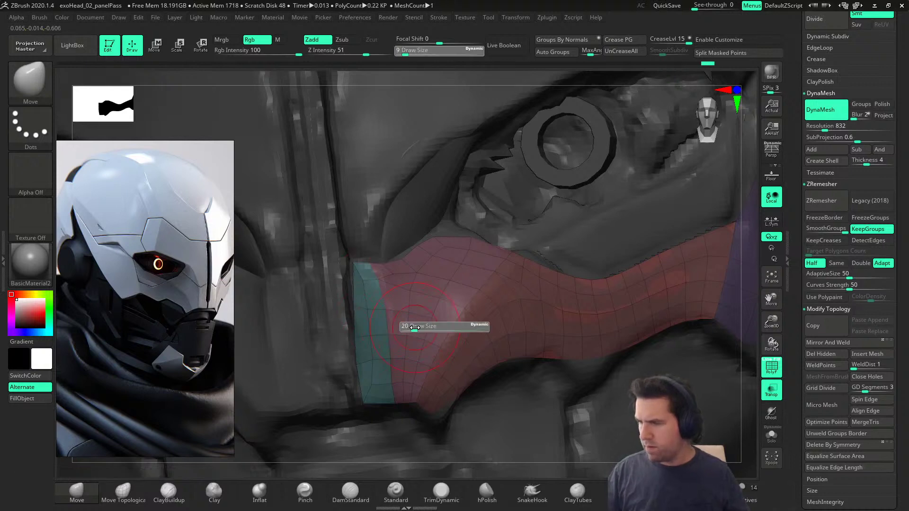
pyautogui.moveTo(418, 304)
pyautogui.mouseDown(button='right')
pyautogui.moveTo(402, 296)
pyautogui.moveTo(407, 284)
pyautogui.mouseUp(button='right')
pyautogui.moveTo(409, 271); pyautogui.dragTo(398, 258)
# Step: Pull the panel's top edge into a sharp peak beneath the inner corner of the eye, using a draw size of 17
pyautogui.keyDown('alt'); pyautogui.moveTo(458, 233); pyautogui.dragTo(445, 237, button='right'); pyautogui.keyUp('alt')
pyautogui.click(445, 238)
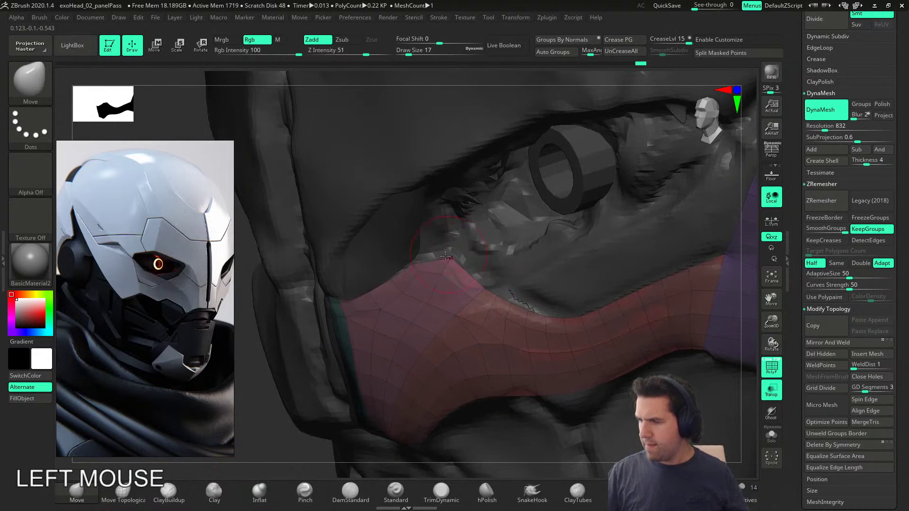
pyautogui.moveTo(434, 267); pyautogui.dragTo(442, 275, button='right')
pyautogui.moveTo(442, 274); pyautogui.dragTo(438, 265)
pyautogui.moveTo(438, 265)
pyautogui.mouseDown(button='right')
pyautogui.moveTo(448, 256)
pyautogui.moveTo(437, 267)
pyautogui.mouseUp(button='right')
pyautogui.press('s')
pyautogui.moveTo(437, 267)
pyautogui.mouseDown()
pyautogui.moveTo(423, 256)
pyautogui.moveTo(437, 234)
pyautogui.moveTo(437, 266)
pyautogui.mouseUp()
pyautogui.moveTo(437, 266); pyautogui.dragTo(449, 258, button='right')
pyautogui.moveTo(450, 258); pyautogui.dragTo(449, 255)
pyautogui.moveTo(449, 255); pyautogui.dragTo(446, 256, button='right')
pyautogui.moveTo(446, 256); pyautogui.dragTo(449, 253)
pyautogui.moveTo(472, 253); pyautogui.dragTo(461, 253, button='right')
pyautogui.moveTo(462, 253); pyautogui.dragTo(458, 256)
pyautogui.keyDown('alt'); pyautogui.moveTo(469, 256); pyautogui.dragTo(478, 253, button='right'); pyautogui.keyUp('alt')
pyautogui.keyDown('shift'); pyautogui.moveTo(479, 253); pyautogui.dragTo(502, 246, button='right'); pyautogui.keyUp('shift')
# Step: Pull the panel's lower inner corner down into a point at the seam above the mouth piece
pyautogui.keyDown('alt'); pyautogui.moveTo(503, 246); pyautogui.dragTo(458, 332, button='right'); pyautogui.keyUp('alt')
pyautogui.click(461, 334)
pyautogui.press('s')
pyautogui.moveTo(461, 334); pyautogui.dragTo(464, 335)
pyautogui.click(466, 334)
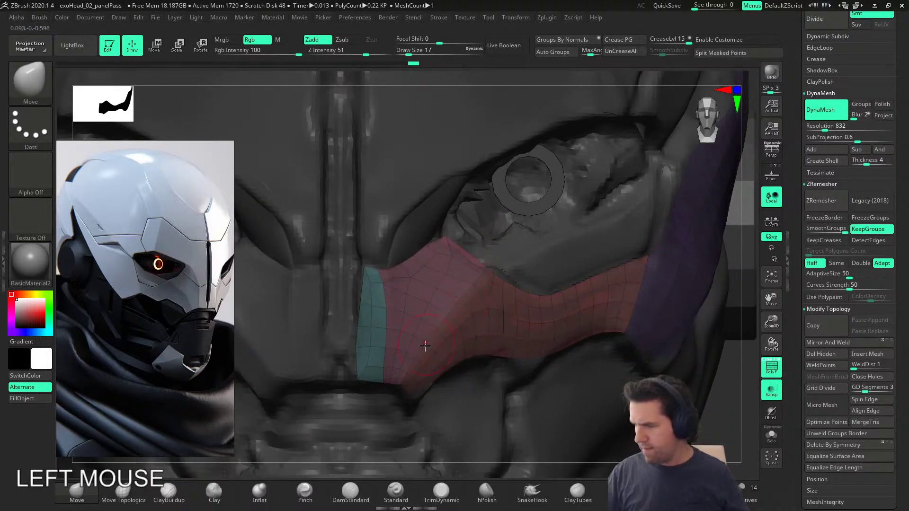
pyautogui.moveTo(431, 363); pyautogui.dragTo(393, 375, button='right')
pyautogui.click(392, 377)
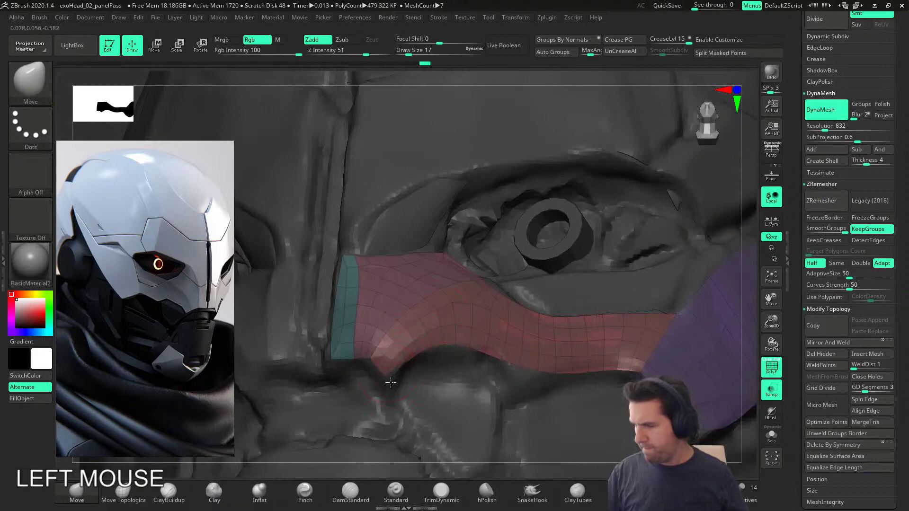
pyautogui.press('s')
pyautogui.click(412, 354)
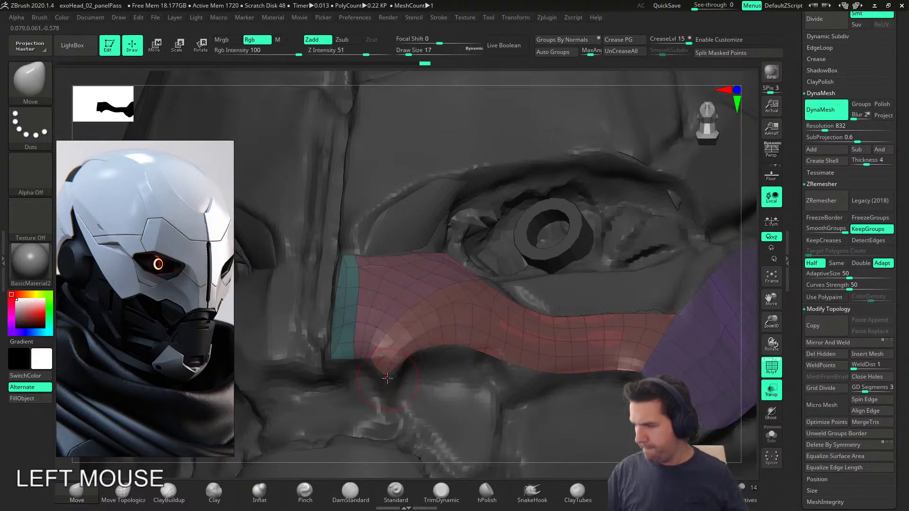
# Step: Move the red section's lower edge onto the sculpted seam, forming a second downward point under its middle
pyautogui.moveTo(389, 387)
pyautogui.keyDown('alt'); pyautogui.mouseDown(button='right')
pyautogui.moveTo(511, 400)
pyautogui.moveTo(392, 357)
pyautogui.mouseUp(button='right'); pyautogui.keyUp('alt')
pyautogui.moveTo(390, 358)
pyautogui.mouseDown()
pyautogui.moveTo(383, 349)
pyautogui.moveTo(378, 358)
pyautogui.mouseUp()
pyautogui.moveTo(434, 359); pyautogui.dragTo(461, 364, button='right')
pyautogui.click(400, 356)
pyautogui.moveTo(423, 351); pyautogui.dragTo(423, 347)
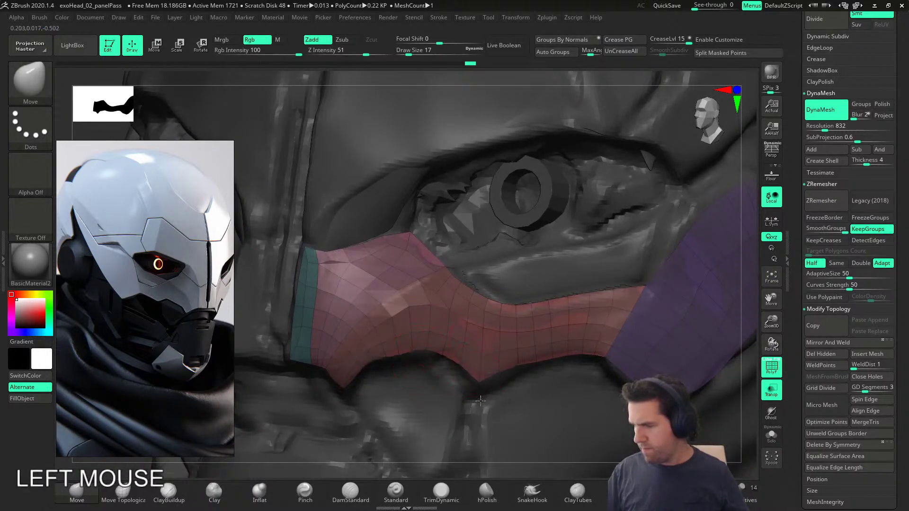
# Step: Move the lower corner of the purple section down to the point in the cheek seam
pyautogui.keyDown('alt'); pyautogui.moveTo(613, 382); pyautogui.dragTo(560, 398, button='right'); pyautogui.keyUp('alt')
pyautogui.moveTo(610, 376); pyautogui.dragTo(584, 358, button='right')
pyautogui.moveTo(574, 365); pyautogui.dragTo(574, 366)
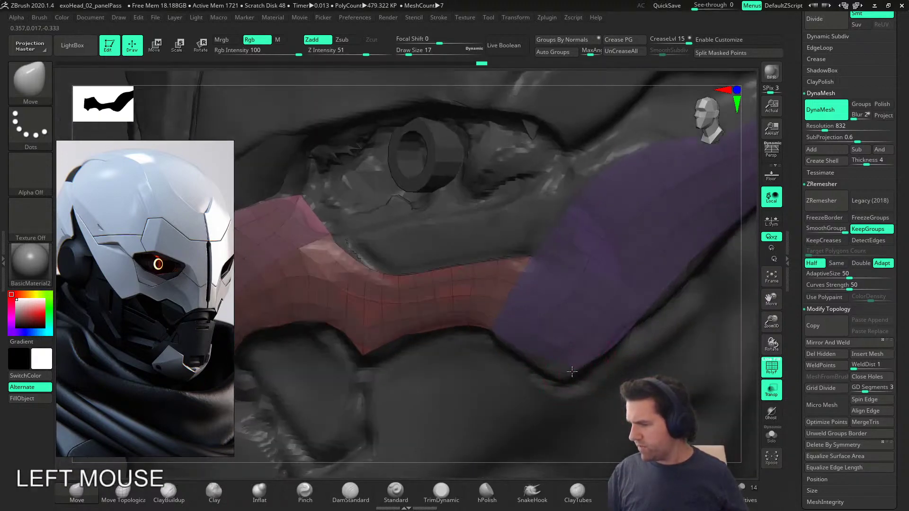
pyautogui.keyDown('alt'); pyautogui.moveTo(613, 346); pyautogui.dragTo(497, 331, button='right'); pyautogui.keyUp('alt')
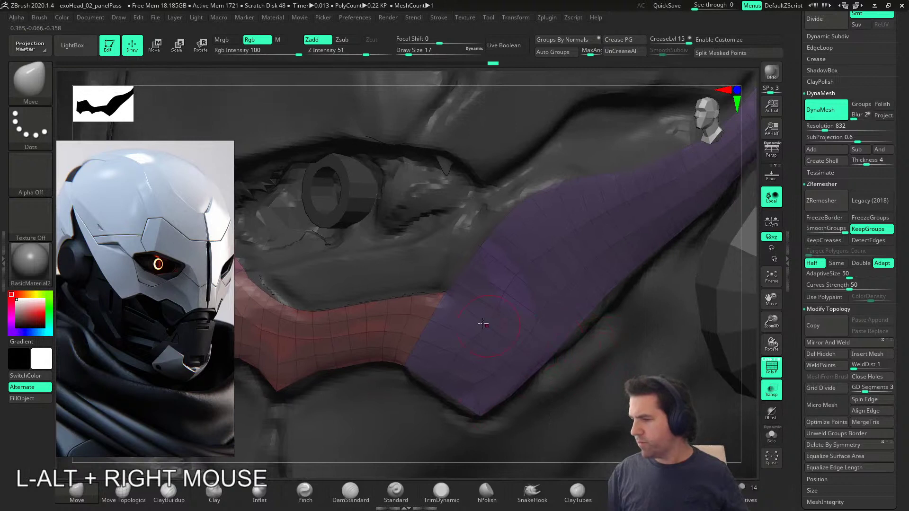
# Step: Pull the purple section's upper front corner to the outer eye corner with draw size 29, refining it at size 11
pyautogui.press('s')
pyautogui.moveTo(506, 218); pyautogui.dragTo(489, 203)
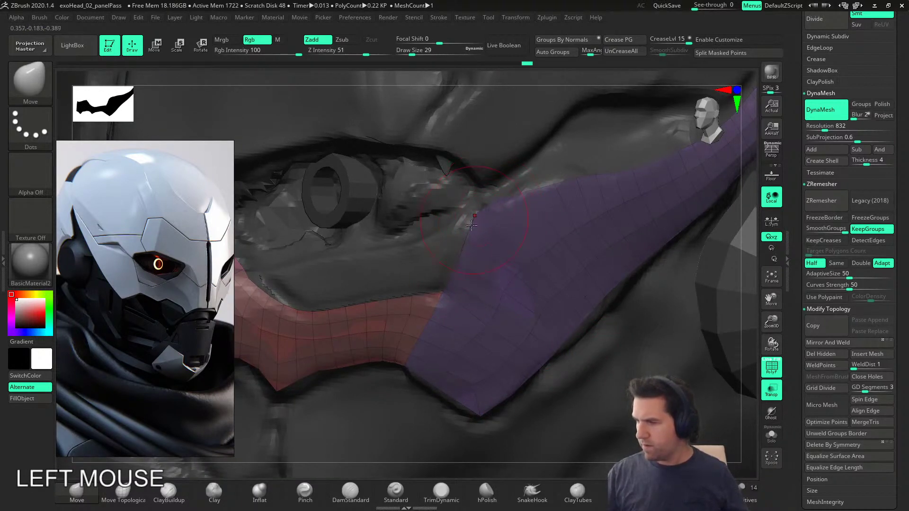
pyautogui.keyDown('alt'); pyautogui.moveTo(483, 279); pyautogui.dragTo(473, 344, button='right'); pyautogui.keyUp('alt')
pyautogui.moveTo(412, 394); pyautogui.dragTo(403, 396)
pyautogui.moveTo(517, 350)
pyautogui.keyDown('alt'); pyautogui.mouseDown(button='right')
pyautogui.moveTo(477, 381)
pyautogui.moveTo(448, 313)
pyautogui.mouseUp(button='right'); pyautogui.keyUp('alt')
pyautogui.press('s')
pyautogui.moveTo(434, 315); pyautogui.dragTo(425, 300)
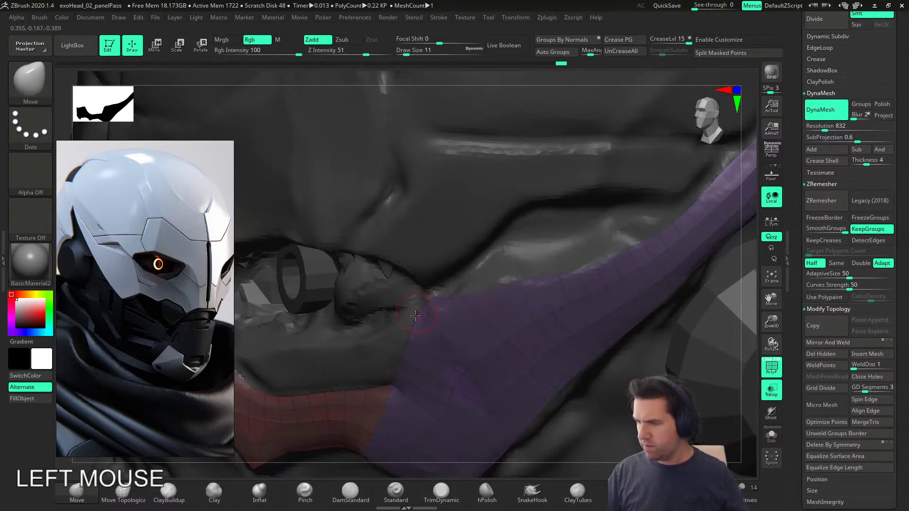
# Step: Fit the purple section's upper edge to the sculpted seam behind the eye, using draw sizes 23 and 11
pyautogui.moveTo(422, 321)
pyautogui.keyDown('alt'); pyautogui.mouseDown(button='right')
pyautogui.moveTo(470, 335)
pyautogui.moveTo(458, 350)
pyautogui.moveTo(474, 342)
pyautogui.mouseUp(button='right'); pyautogui.keyUp('alt')
pyautogui.press('s')
pyautogui.click(463, 351)
pyautogui.moveTo(443, 336); pyautogui.dragTo(437, 310)
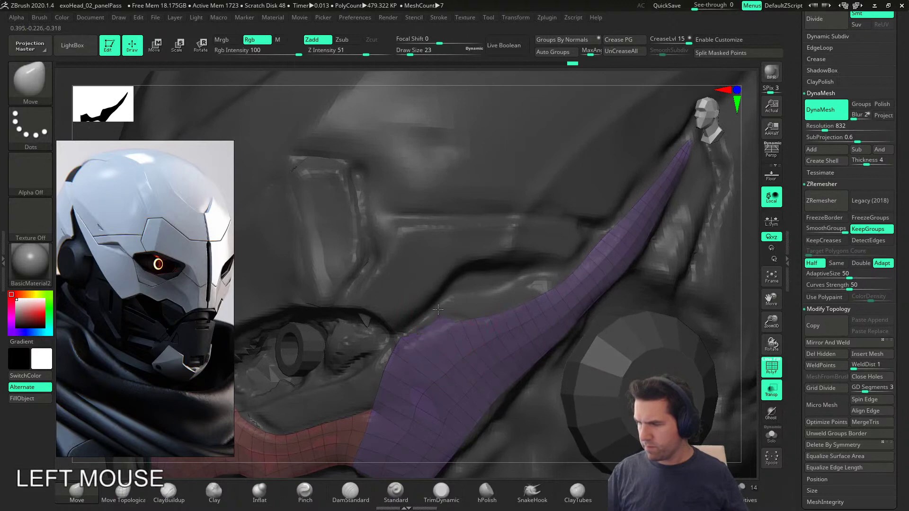
pyautogui.press('s')
pyautogui.click(396, 380)
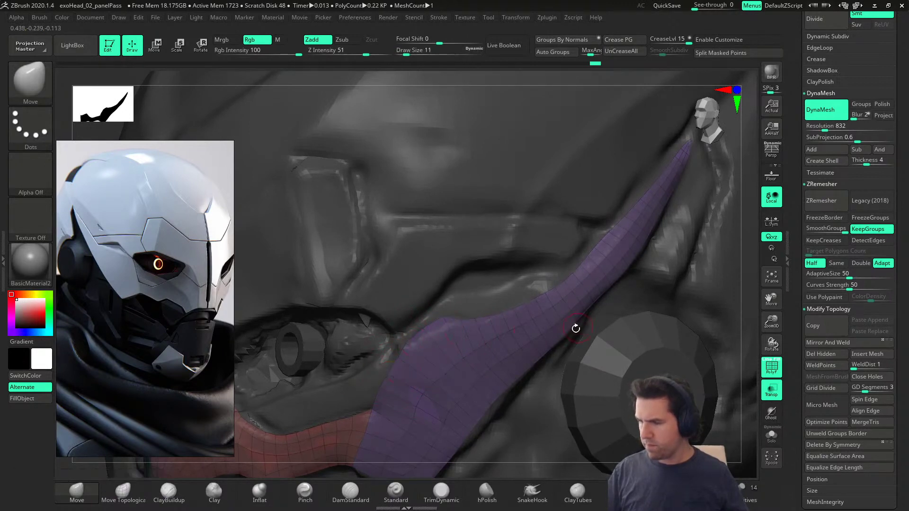
pyautogui.keyDown('shift'); pyautogui.moveTo(578, 326); pyautogui.dragTo(538, 325, button='right'); pyautogui.keyUp('shift')
pyautogui.moveTo(536, 324); pyautogui.dragTo(516, 318)
# Step: Set the draw size to 29 and fit the purple section's tapering tail to the seam above the ear disc
pyautogui.keyDown('alt'); pyautogui.moveTo(511, 317); pyautogui.dragTo(479, 363, button='right'); pyautogui.keyUp('alt')
pyautogui.press('s')
pyautogui.click(484, 364)
pyautogui.moveTo(559, 333)
pyautogui.keyDown('alt'); pyautogui.mouseDown(button='right')
pyautogui.moveTo(527, 341)
pyautogui.moveTo(549, 336)
pyautogui.mouseUp(button='right'); pyautogui.keyUp('alt')
pyautogui.keyDown('alt'); pyautogui.moveTo(497, 363); pyautogui.dragTo(461, 371, button='right'); pyautogui.keyUp('alt')
pyautogui.click(622, 203)
pyautogui.keyDown('alt'); pyautogui.moveTo(622, 203); pyautogui.dragTo(546, 270, button='right'); pyautogui.keyUp('alt')
pyautogui.click(546, 269)
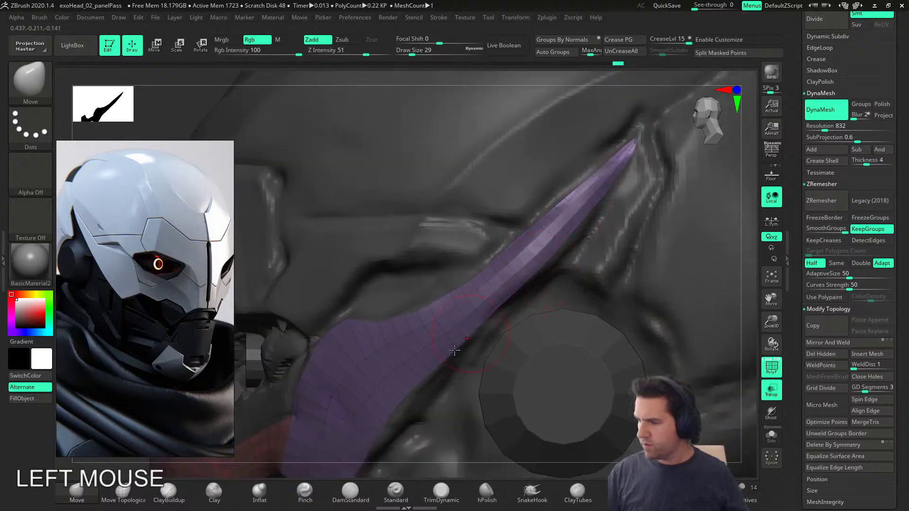
pyautogui.moveTo(394, 410); pyautogui.dragTo(585, 448, button='right')
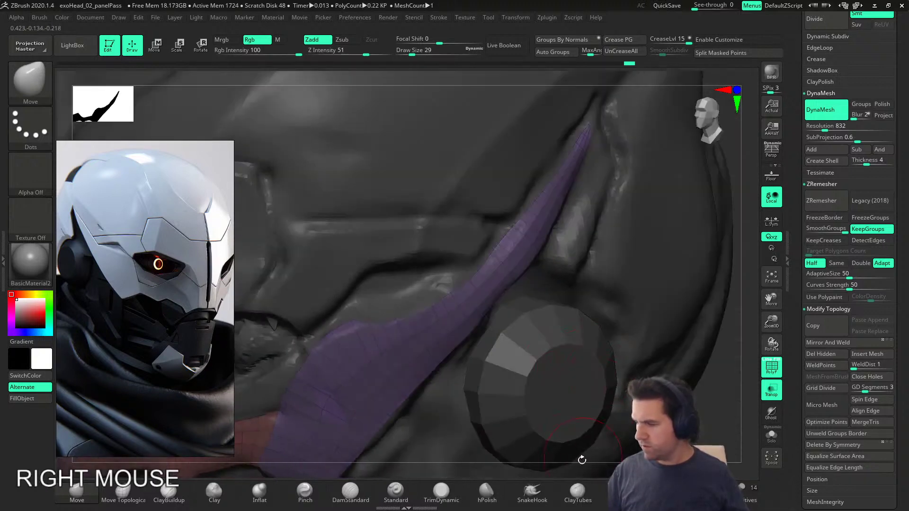
# Step: Isolate the panel and flatten the surface of its purple tail with the hPolish brush
pyautogui.click(771, 434)
pyautogui.moveTo(597, 393); pyautogui.dragTo(610, 389, button='right')
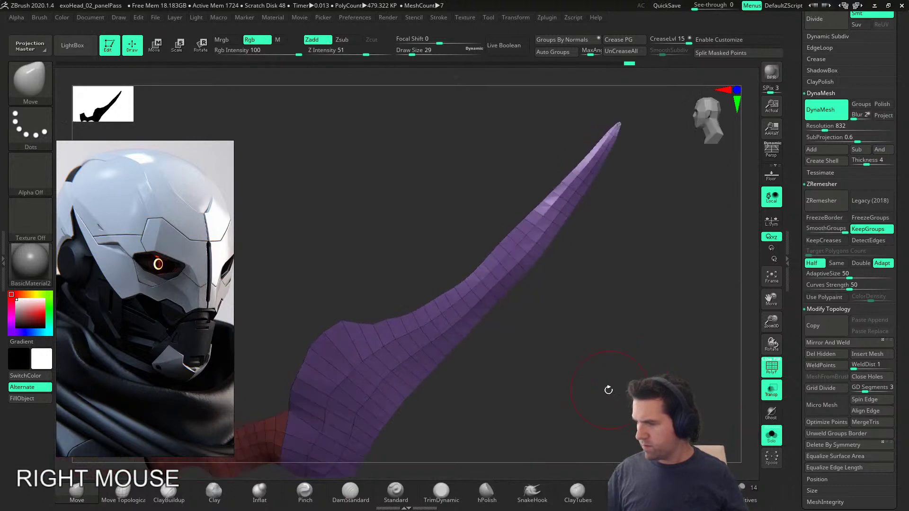
pyautogui.click(487, 492)
pyautogui.moveTo(517, 239); pyautogui.dragTo(592, 153)
pyautogui.hotkey('ctrl', 'z')
pyautogui.moveTo(567, 267); pyautogui.dragTo(462, 317, button='right')
pyautogui.moveTo(571, 186); pyautogui.dragTo(496, 277)
pyautogui.moveTo(496, 277)
pyautogui.mouseDown(button='right')
pyautogui.moveTo(524, 219)
pyautogui.moveTo(545, 208)
pyautogui.mouseUp(button='right')
pyautogui.moveTo(545, 203); pyautogui.dragTo(521, 237)
pyautogui.moveTo(521, 322)
pyautogui.keyDown('alt'); pyautogui.mouseDown(button='right')
pyautogui.moveTo(517, 330)
pyautogui.moveTo(488, 309)
pyautogui.mouseUp(button='right'); pyautogui.keyUp('alt')
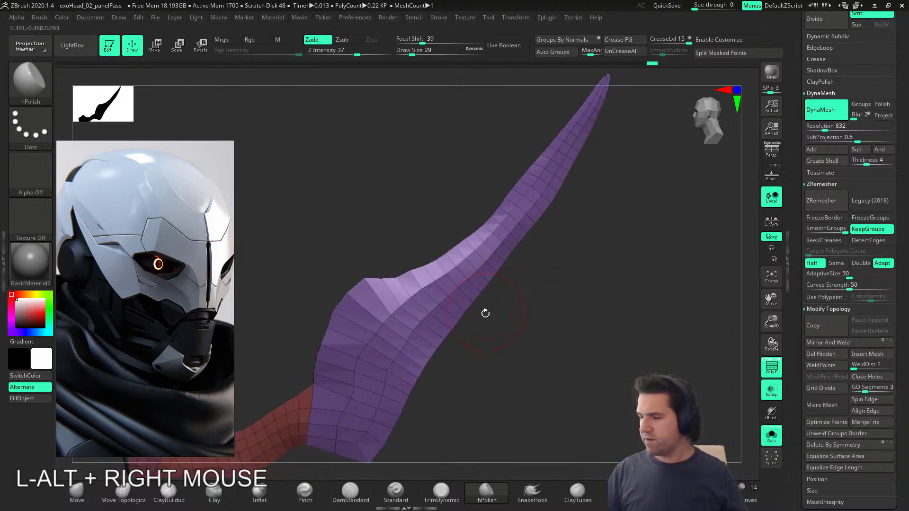
# Step: Bring back the rest of the head and check the panel's fit from the side and front
pyautogui.click(773, 439)
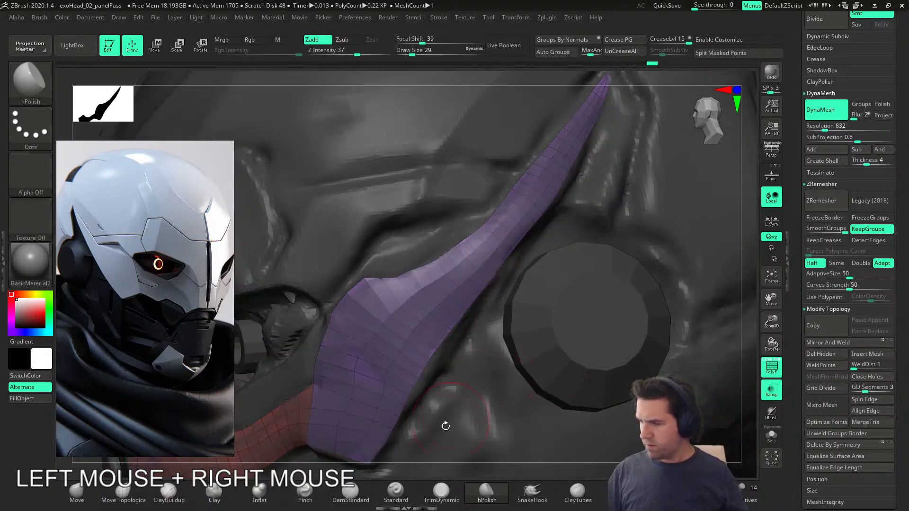
pyautogui.keyDown('ctrl'); pyautogui.moveTo(205, 457); pyautogui.dragTo(239, 307, button='right'); pyautogui.keyUp('ctrl')
pyautogui.moveTo(451, 393); pyautogui.dragTo(563, 376, button='right')
pyautogui.keyDown('alt'); pyautogui.moveTo(563, 375); pyautogui.dragTo(515, 372, button='right'); pyautogui.keyUp('alt')
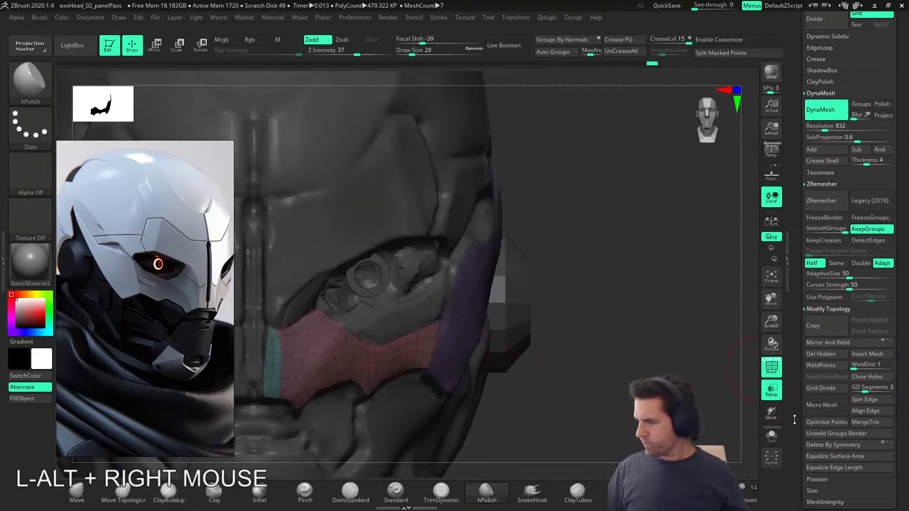
pyautogui.moveTo(794, 416); pyautogui.dragTo(754, 372)
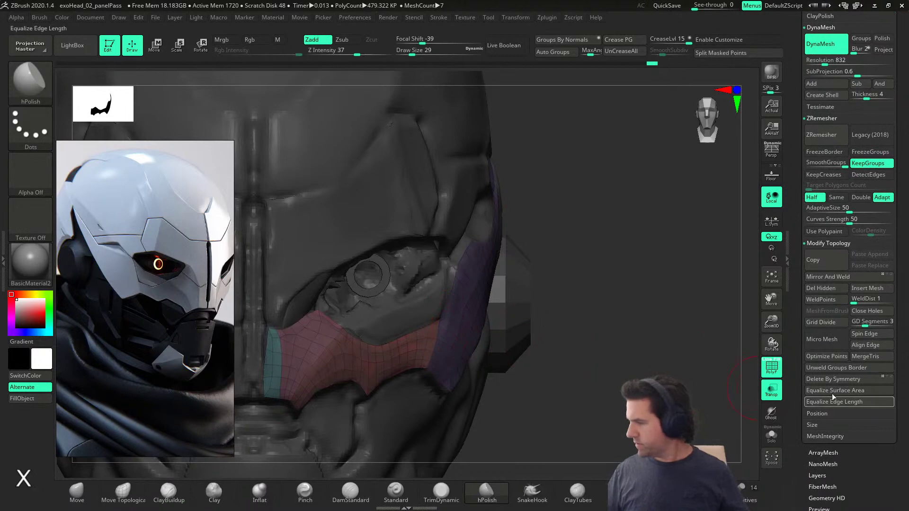
# Step: Mirror and weld the panel, and touch up the purple section's surface behind the eye with a draw size of 25
pyautogui.click(840, 276)
pyautogui.keyDown('alt'); pyautogui.moveTo(702, 303); pyautogui.dragTo(511, 346, button='right'); pyautogui.keyUp('alt')
pyautogui.keyDown('alt'); pyautogui.moveTo(444, 289); pyautogui.dragTo(453, 321, button='right'); pyautogui.keyUp('alt')
pyautogui.press('s')
pyautogui.moveTo(454, 321); pyautogui.dragTo(455, 320)
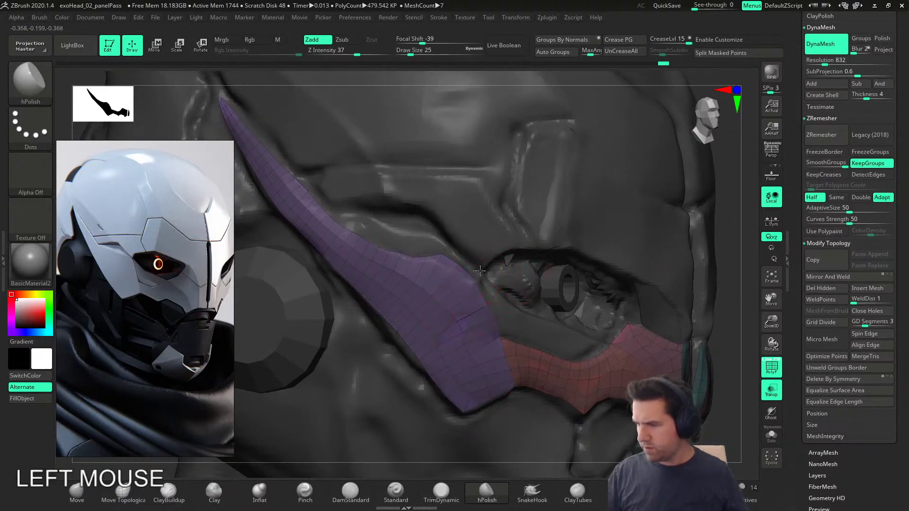
pyautogui.press('s')
pyautogui.moveTo(475, 284); pyautogui.dragTo(480, 270)
# Step: Fit the purple section's upper edge and tail to the sculpted seam with the Move brush at draw sizes 37, 22 and 35
pyautogui.click(77, 492)
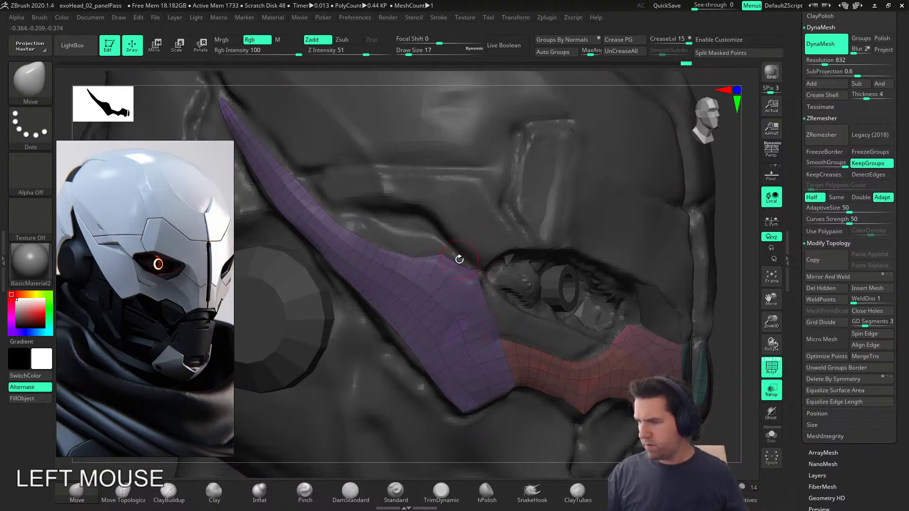
pyautogui.press('s')
pyautogui.moveTo(426, 266); pyautogui.dragTo(431, 266)
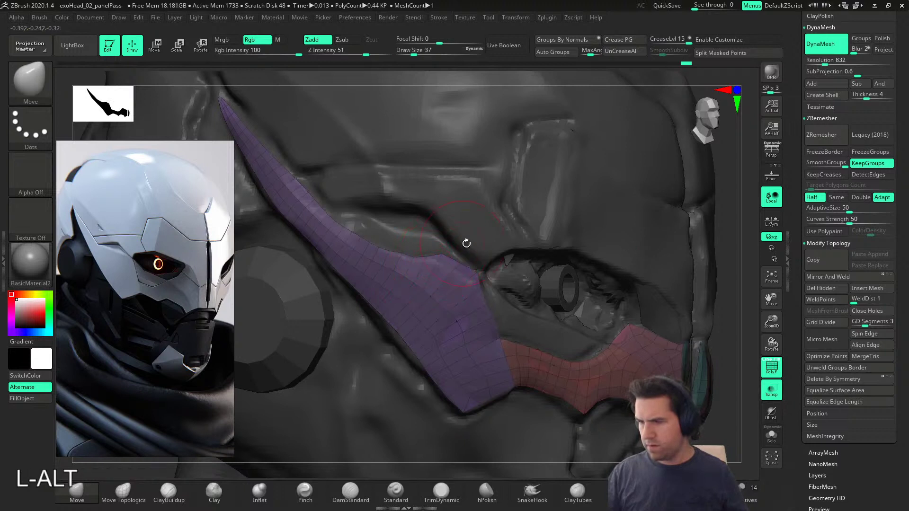
pyautogui.keyDown('alt'); pyautogui.moveTo(481, 260); pyautogui.dragTo(496, 286, button='right'); pyautogui.keyUp('alt')
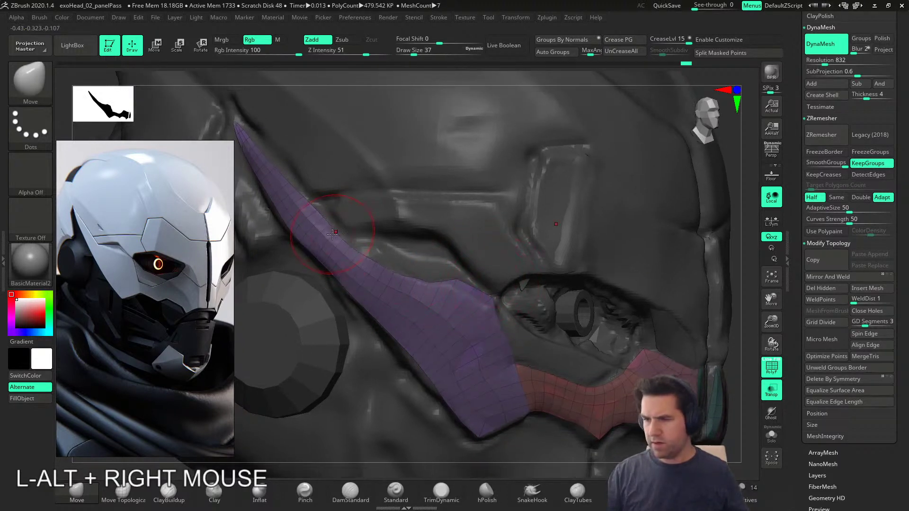
pyautogui.click(361, 245)
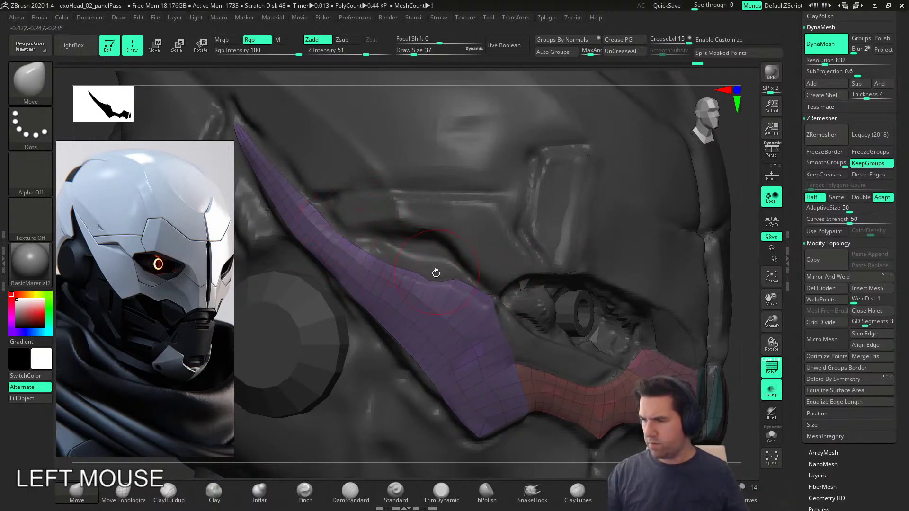
pyautogui.press('s')
pyautogui.click(438, 279)
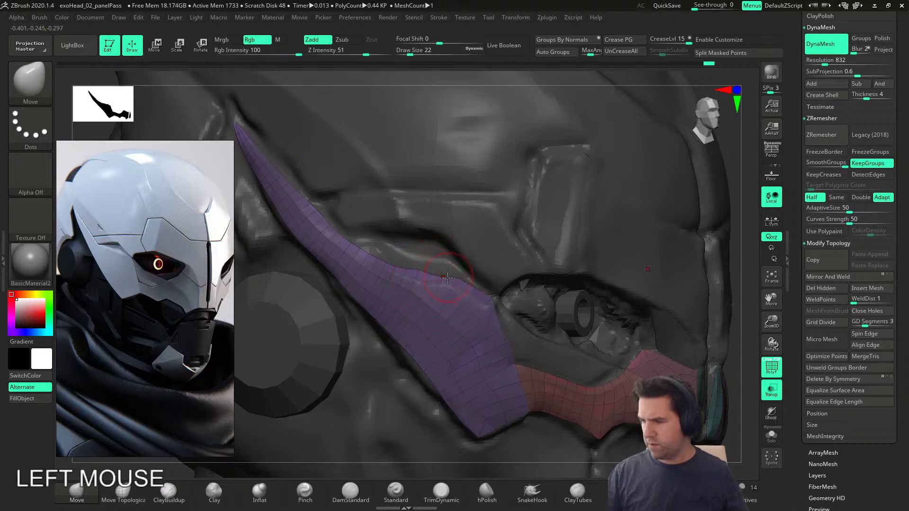
pyautogui.press('s')
pyautogui.click(367, 247)
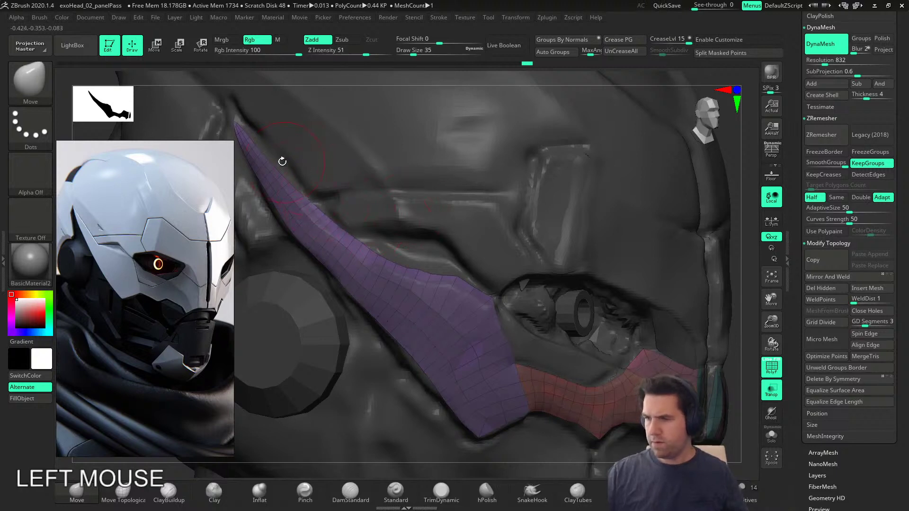
pyautogui.moveTo(288, 163); pyautogui.dragTo(279, 163)
# Step: Shift the edges of the purple tail above the ear disc with the Move brush at draw size 54
pyautogui.moveTo(335, 186)
pyautogui.mouseDown(button='right')
pyautogui.moveTo(473, 269)
pyautogui.moveTo(449, 370)
pyautogui.mouseUp(button='right')
pyautogui.press('s')
pyautogui.moveTo(448, 373); pyautogui.dragTo(457, 374)
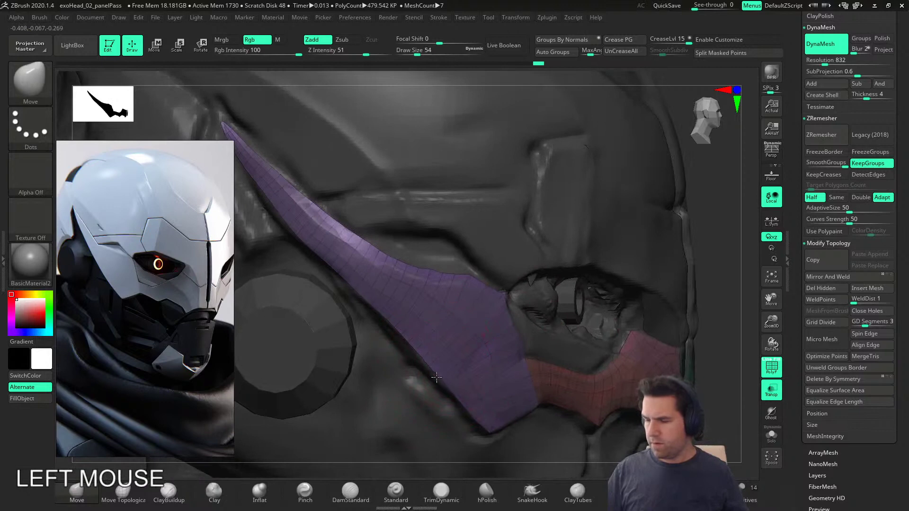
pyautogui.moveTo(294, 239); pyautogui.dragTo(290, 224)
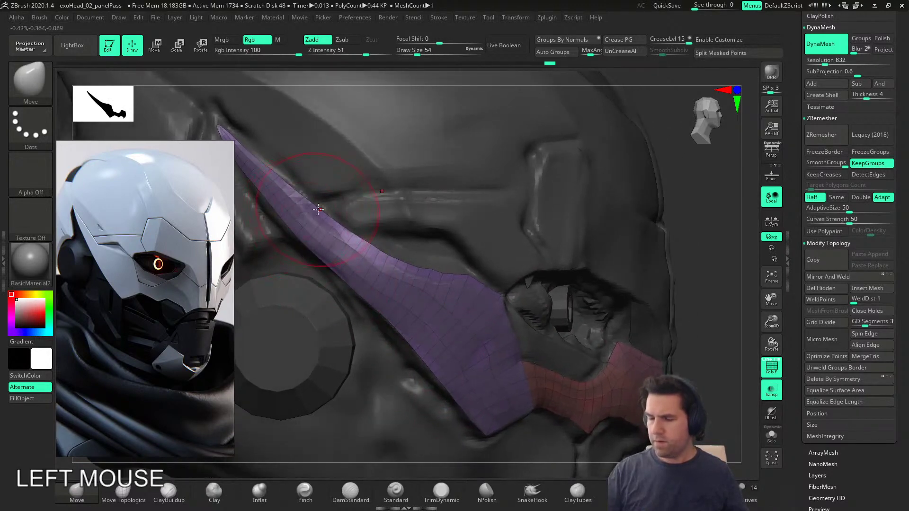
pyautogui.moveTo(319, 211); pyautogui.dragTo(305, 219, button='right')
# Step: Isolate the panel and nudge the purple section near its front edge with the Move brush at draw size 20
pyautogui.press('s')
pyautogui.moveTo(306, 219); pyautogui.dragTo(280, 206)
pyautogui.moveTo(276, 206)
pyautogui.mouseDown(button='right')
pyautogui.moveTo(524, 363)
pyautogui.moveTo(519, 355)
pyautogui.moveTo(491, 373)
pyautogui.moveTo(587, 417)
pyautogui.mouseUp(button='right')
pyautogui.click(771, 435)
pyautogui.moveTo(616, 388); pyautogui.dragTo(464, 318, button='right')
pyautogui.moveTo(429, 300); pyautogui.dragTo(426, 298)
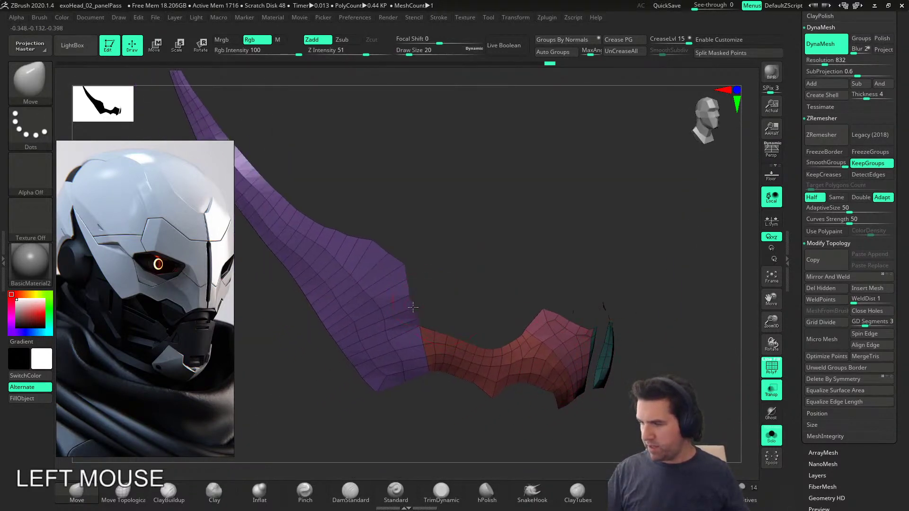
# Step: Preview the panel without wireframe and with dynamic subdivision, and check it briefly with the rest of the head shown
pyautogui.moveTo(636, 336); pyautogui.dragTo(587, 365, button='right')
pyautogui.hotkey('shift', 'f')
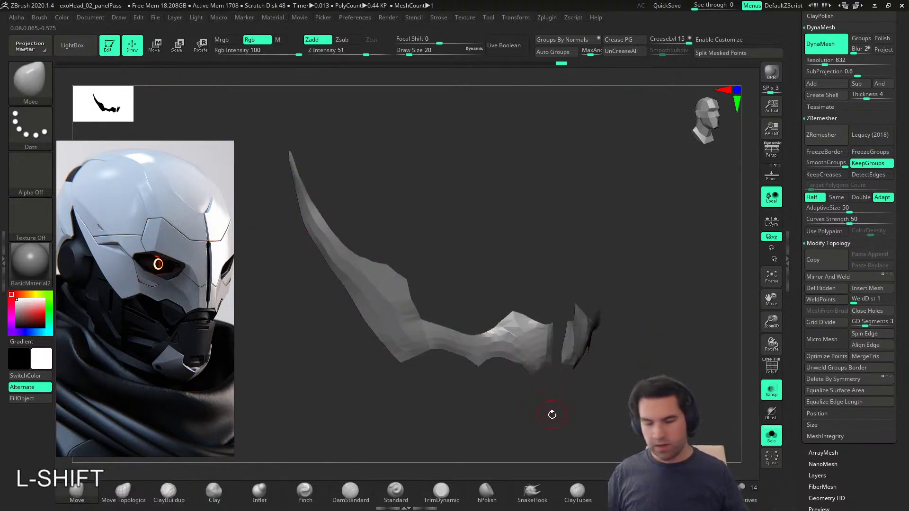
pyautogui.hotkey('shift', 'd')
pyautogui.click(497, 168)
pyautogui.moveTo(499, 184); pyautogui.dragTo(425, 365, button='right')
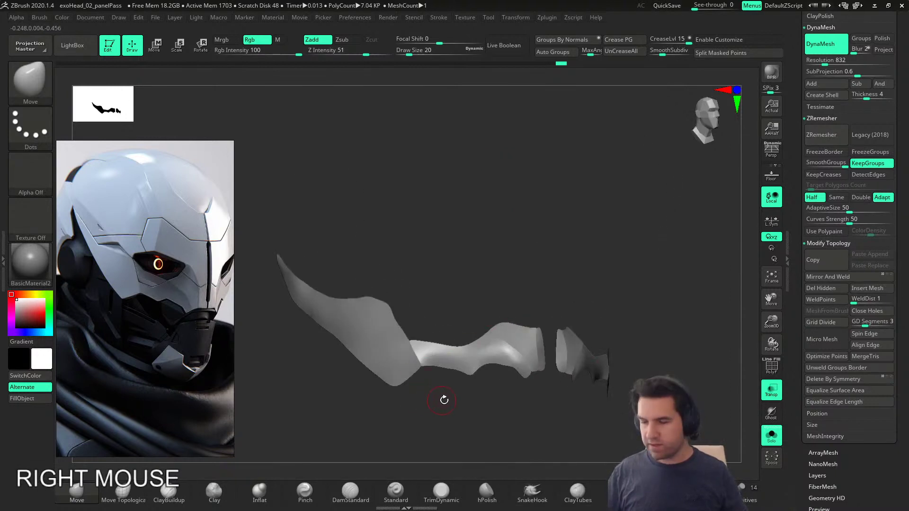
pyautogui.hotkey('shift', 'f')
pyautogui.moveTo(446, 403)
pyautogui.mouseDown(button='right')
pyautogui.moveTo(435, 415)
pyautogui.moveTo(443, 419)
pyautogui.moveTo(554, 370)
pyautogui.moveTo(558, 385)
pyautogui.moveTo(536, 408)
pyautogui.moveTo(549, 390)
pyautogui.moveTo(526, 360)
pyautogui.mouseUp(button='right')
pyautogui.click(772, 435)
pyautogui.click(771, 434)
# Step: Give the panel thickness with the ZModeler brush, using the QMesh polygon action on the Island target
pyautogui.click(692, 492)
pyautogui.press('s')
pyautogui.click(415, 332)
pyautogui.moveTo(414, 333); pyautogui.dragTo(440, 331, button='right')
pyautogui.press('space')
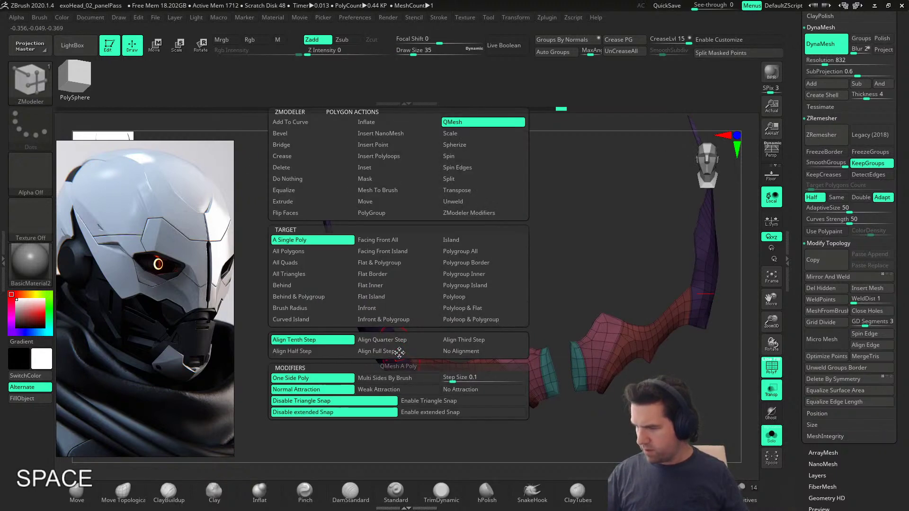
pyautogui.click(464, 239)
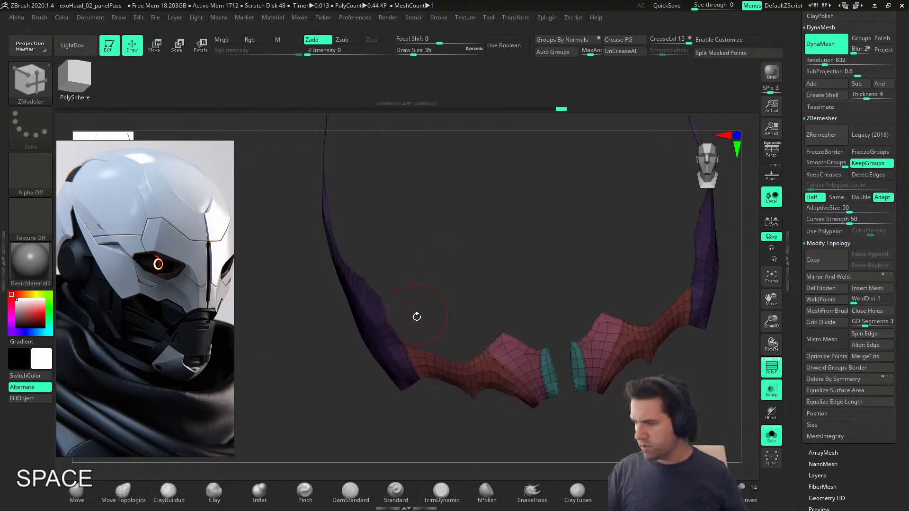
pyautogui.moveTo(402, 353); pyautogui.dragTo(413, 344)
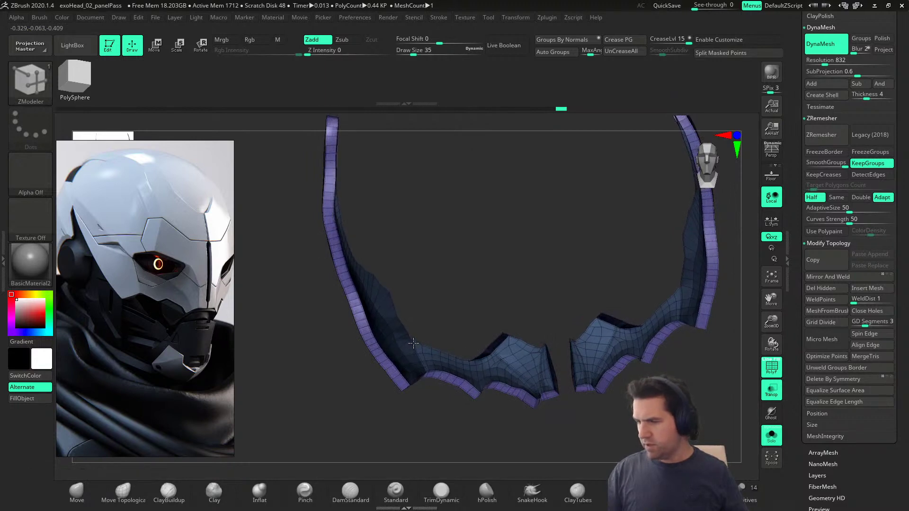
# Step: Inspect the thickened panel from several sides and flip its inverted normals in the display properties
pyautogui.moveTo(431, 319); pyautogui.dragTo(537, 354, button='right')
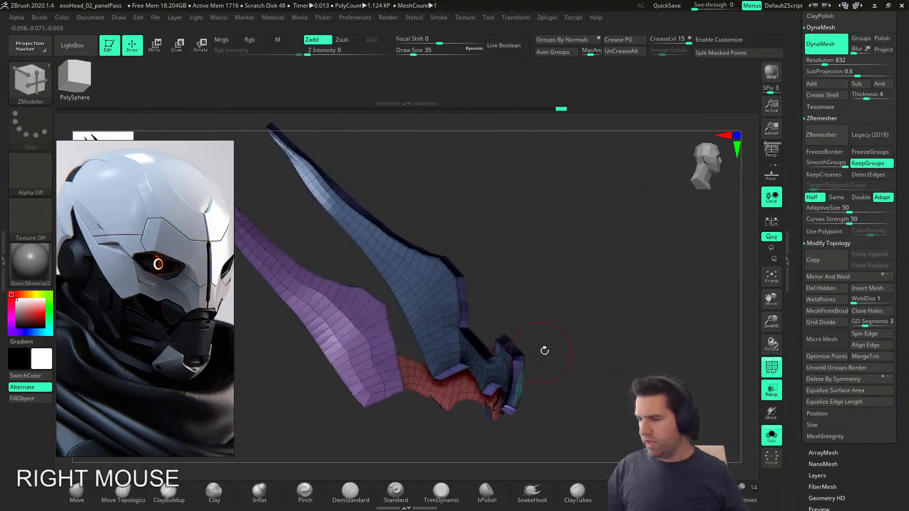
pyautogui.moveTo(649, 371); pyautogui.dragTo(744, 426, button='right')
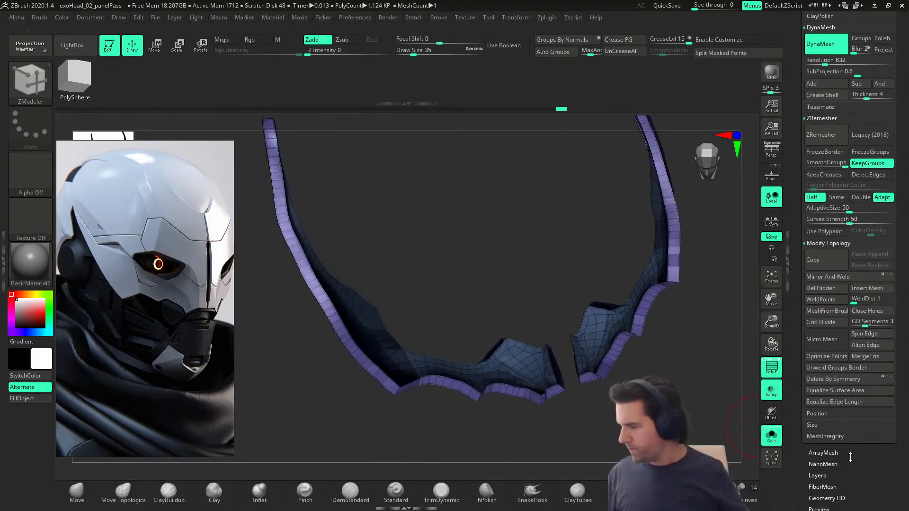
pyautogui.moveTo(856, 471); pyautogui.dragTo(857, 413)
pyautogui.click(858, 413)
pyautogui.moveTo(858, 411); pyautogui.dragTo(866, 348)
pyautogui.moveTo(741, 363); pyautogui.dragTo(618, 396, button='right')
pyautogui.moveTo(858, 464); pyautogui.dragTo(856, 379)
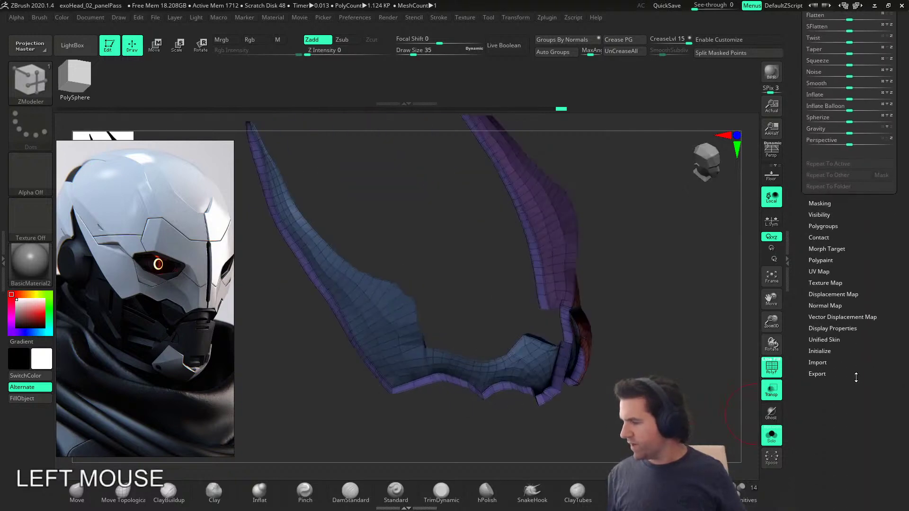
pyautogui.press('shift')
pyautogui.click(832, 328)
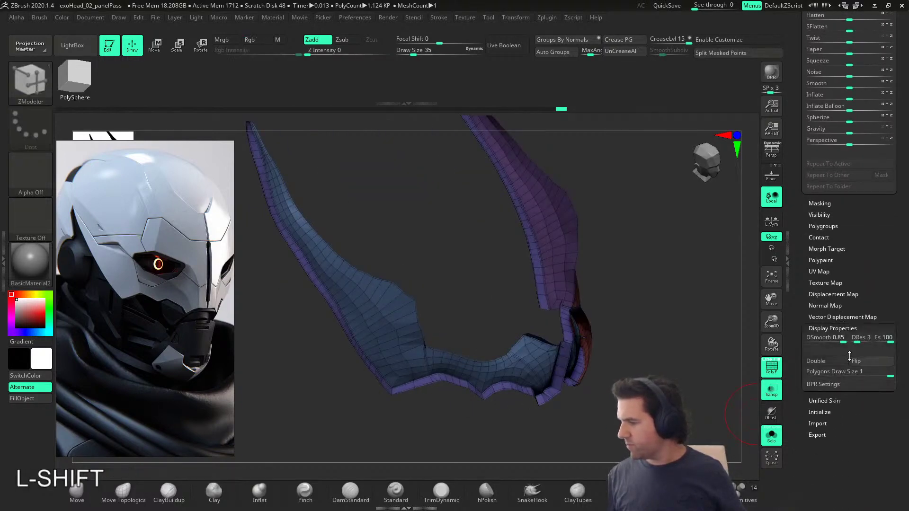
pyautogui.click(859, 362)
# Step: Try to regroup the whole thickened panel by its face normals and inspect the polygroups along its underside
pyautogui.moveTo(694, 373); pyautogui.dragTo(700, 417, button='right')
pyautogui.moveTo(587, 341); pyautogui.dragTo(616, 351, button='right')
pyautogui.moveTo(430, 254); pyautogui.dragTo(467, 326, button='right')
pyautogui.moveTo(461, 203); pyautogui.dragTo(537, 152, button='right')
pyautogui.click(585, 39)
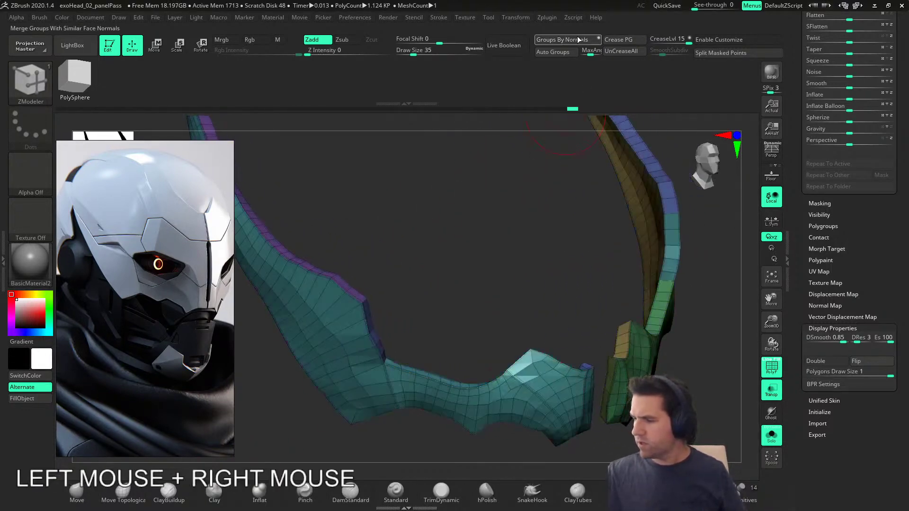
pyautogui.moveTo(488, 307); pyautogui.dragTo(519, 450, button='right')
pyautogui.keyDown('alt'); pyautogui.moveTo(580, 405); pyautogui.dragTo(466, 275, button='right'); pyautogui.keyUp('alt')
pyautogui.press('s')
pyautogui.moveTo(505, 384); pyautogui.dragTo(498, 384)
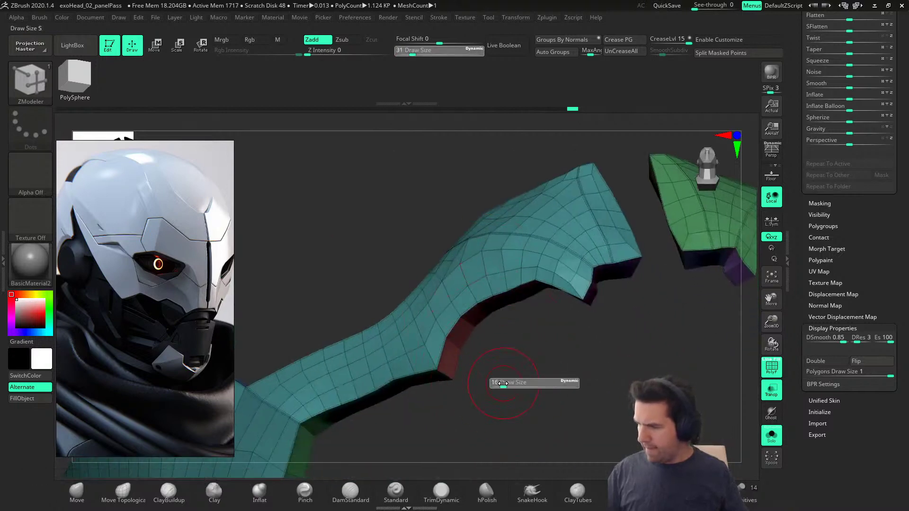
pyautogui.keyDown('alt'); pyautogui.moveTo(749, 365); pyautogui.dragTo(711, 376, button='right'); pyautogui.keyUp('alt')
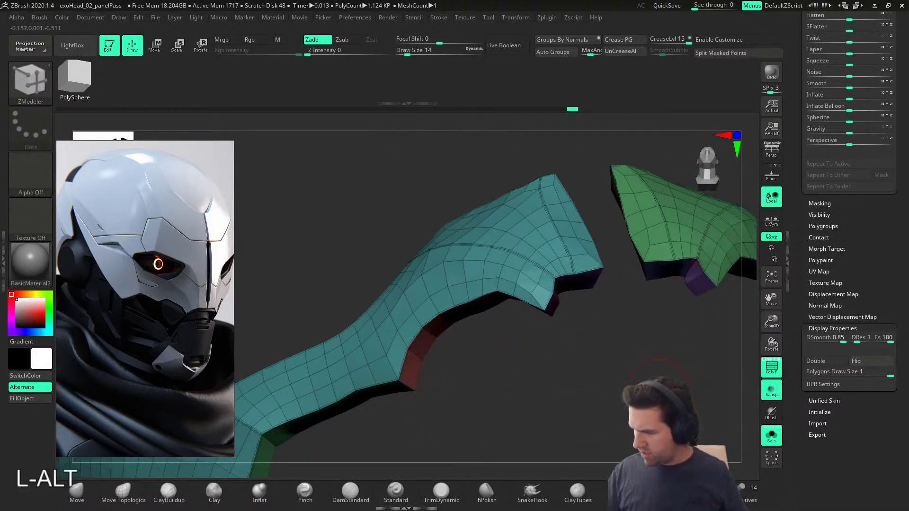
pyautogui.press('b')
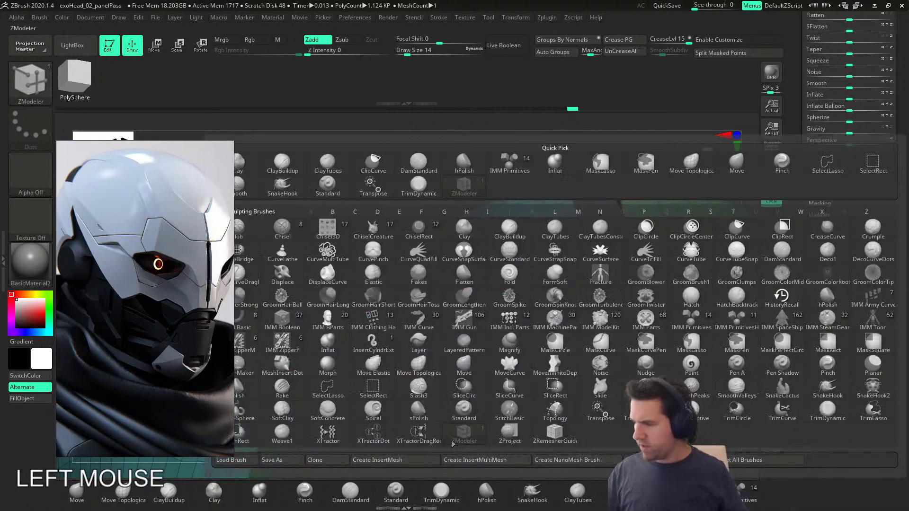
pyautogui.click(502, 392)
# Step: Isolate the panel's side-wall polygroup, split it into groups by normals, and show the whole panel again
pyautogui.moveTo(532, 327)
pyautogui.mouseDown(button='right')
pyautogui.moveTo(522, 363)
pyautogui.moveTo(550, 379)
pyautogui.moveTo(540, 365)
pyautogui.moveTo(562, 327)
pyautogui.moveTo(553, 376)
pyautogui.moveTo(495, 389)
pyautogui.mouseUp(button='right')
pyautogui.keyDown('alt'); pyautogui.moveTo(301, 303); pyautogui.dragTo(529, 325, button='right'); pyautogui.keyUp('alt')
pyautogui.keyDown('alt'); pyautogui.moveTo(389, 296); pyautogui.dragTo(542, 383, button='right'); pyautogui.keyUp('alt')
pyautogui.keyDown('alt'); pyautogui.moveTo(539, 237); pyautogui.dragTo(525, 373, button='right'); pyautogui.keyUp('alt')
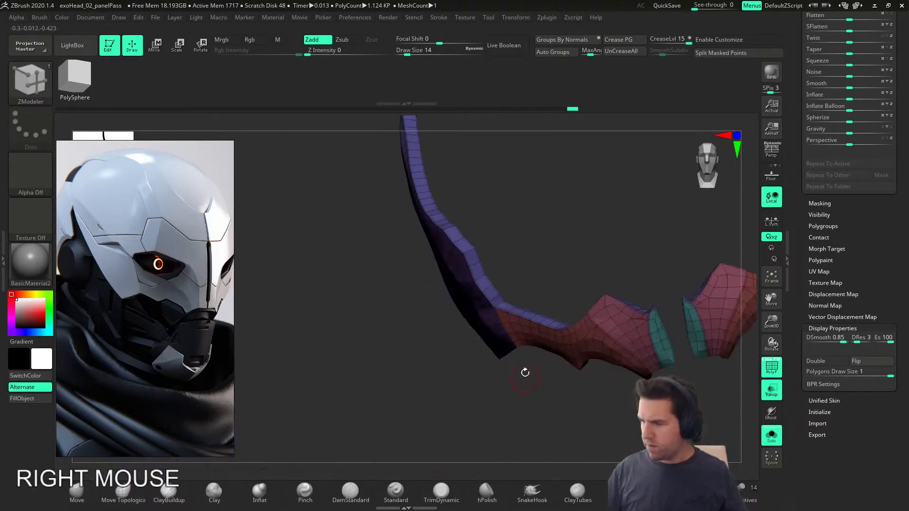
pyautogui.keyDown('ctrl'); pyautogui.keyDown('shift'); pyautogui.click(495, 298); pyautogui.keyUp('shift'); pyautogui.keyUp('ctrl')
pyautogui.keyDown('alt'); pyautogui.moveTo(495, 298); pyautogui.dragTo(513, 282, button='right'); pyautogui.keyUp('alt')
pyautogui.click(572, 40)
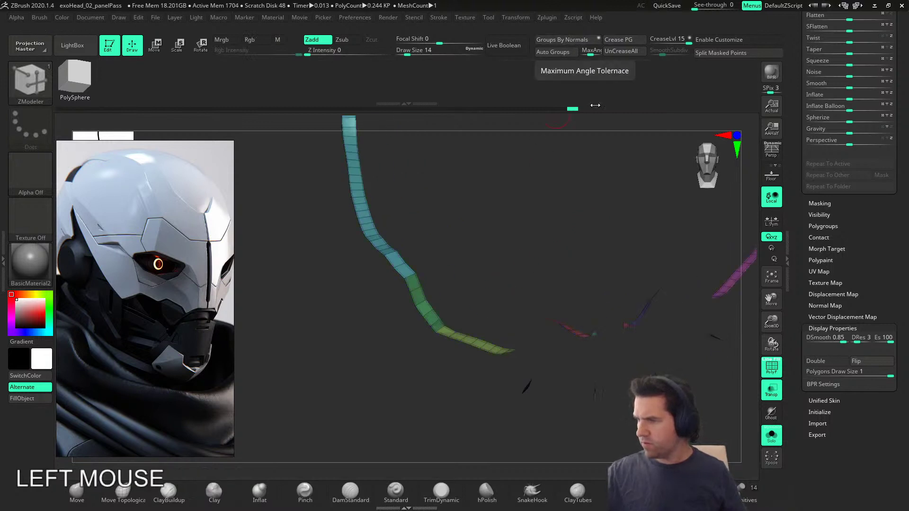
pyautogui.keyDown('ctrl'); pyautogui.keyDown('shift'); pyautogui.click(614, 417); pyautogui.keyUp('shift'); pyautogui.keyUp('ctrl')
# Step: Set ZModeler's polygon action to PolyGroup on A Single Poly and assign a new polygroup to the purple section's short front side faces
pyautogui.moveTo(614, 416); pyautogui.dragTo(484, 343, button='right')
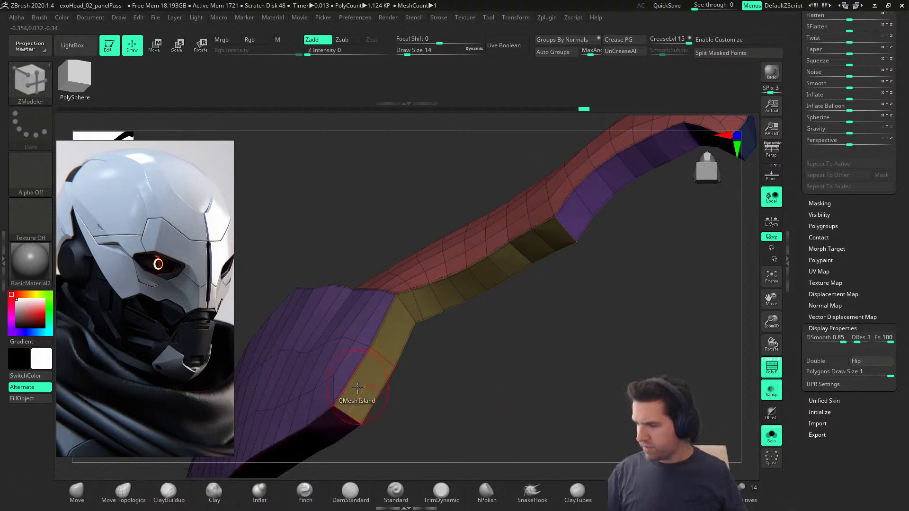
pyautogui.press('space')
pyautogui.click(329, 213)
pyautogui.click(250, 240)
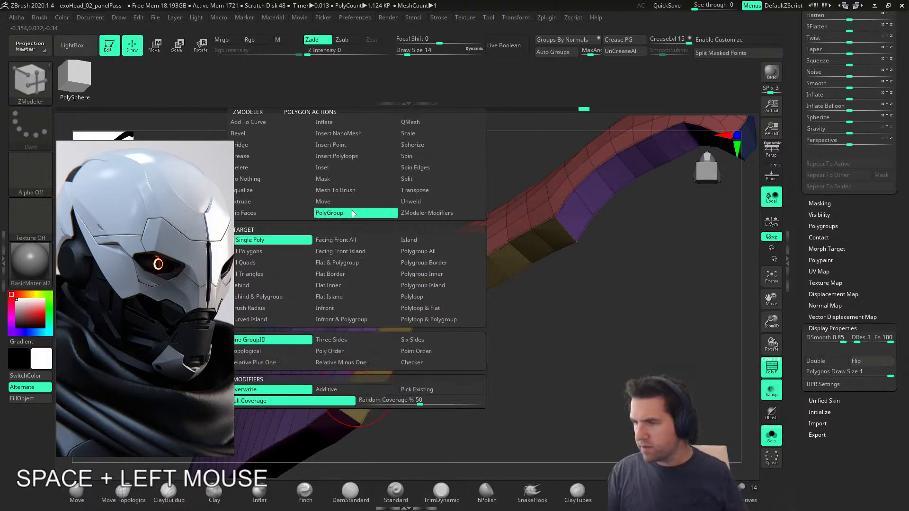
pyautogui.press('space')
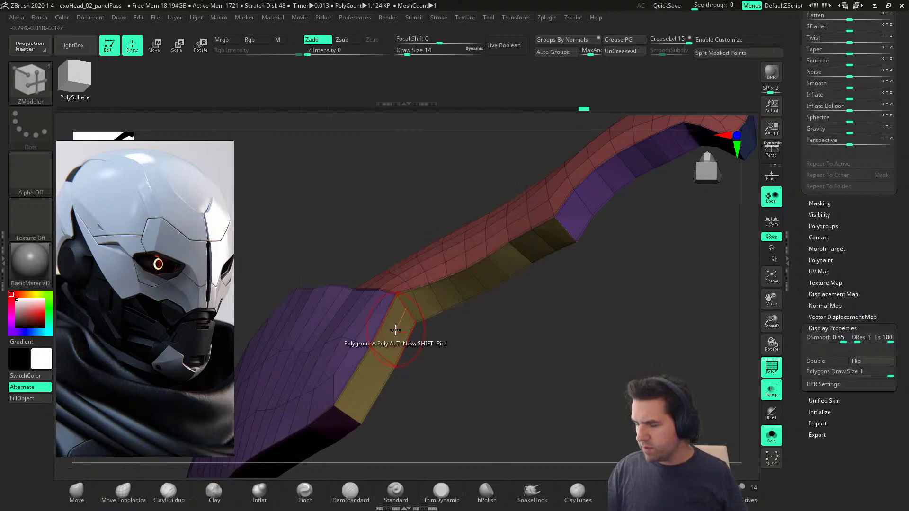
pyautogui.keyDown('alt'); pyautogui.moveTo(400, 324); pyautogui.dragTo(371, 376); pyautogui.keyUp('alt')
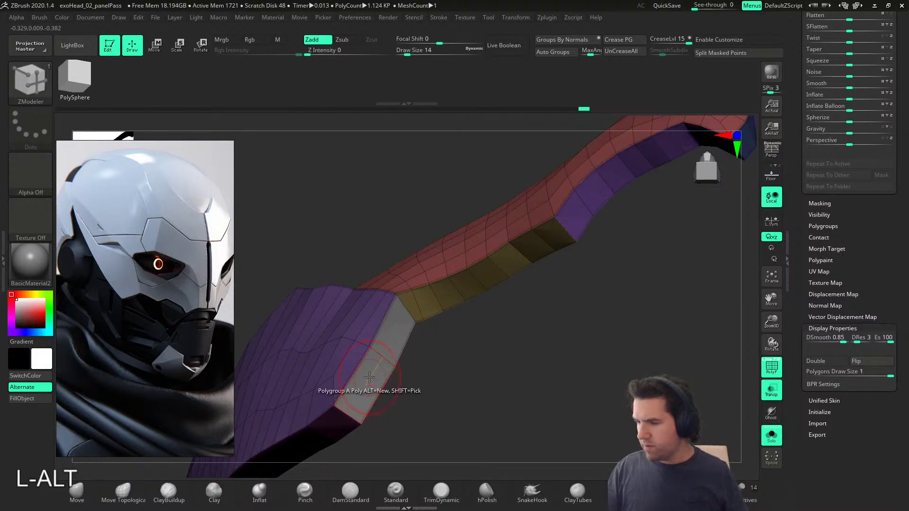
pyautogui.keyDown('alt'); pyautogui.click(370, 377); pyautogui.keyUp('alt')
# Step: Set the draw size to 7 and assign a new polygroup to the side faces at the red section's front corner
pyautogui.moveTo(370, 363)
pyautogui.mouseDown(button='right')
pyautogui.moveTo(412, 396)
pyautogui.moveTo(503, 361)
pyautogui.mouseUp(button='right')
pyautogui.press('s')
pyautogui.moveTo(510, 361); pyautogui.dragTo(505, 361)
pyautogui.moveTo(504, 361); pyautogui.dragTo(516, 402, button='right')
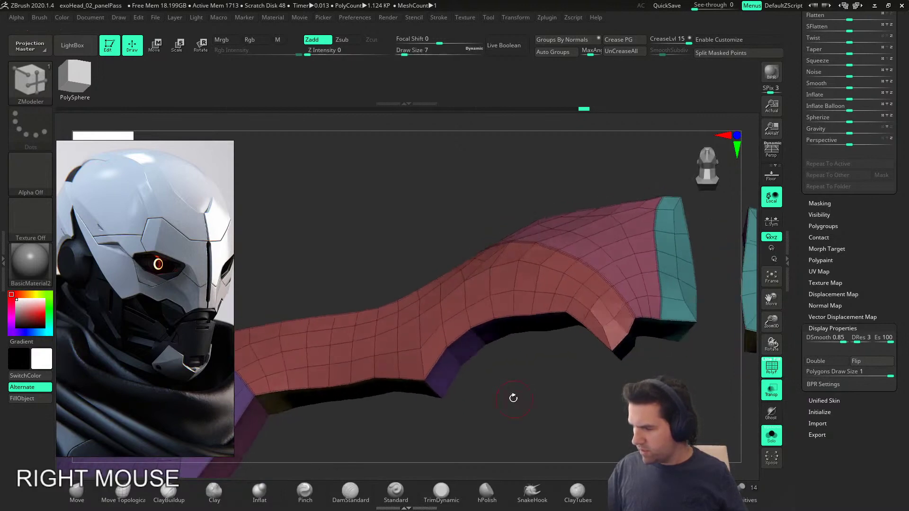
pyautogui.click(444, 374)
pyautogui.moveTo(454, 373); pyautogui.dragTo(573, 341, button='right')
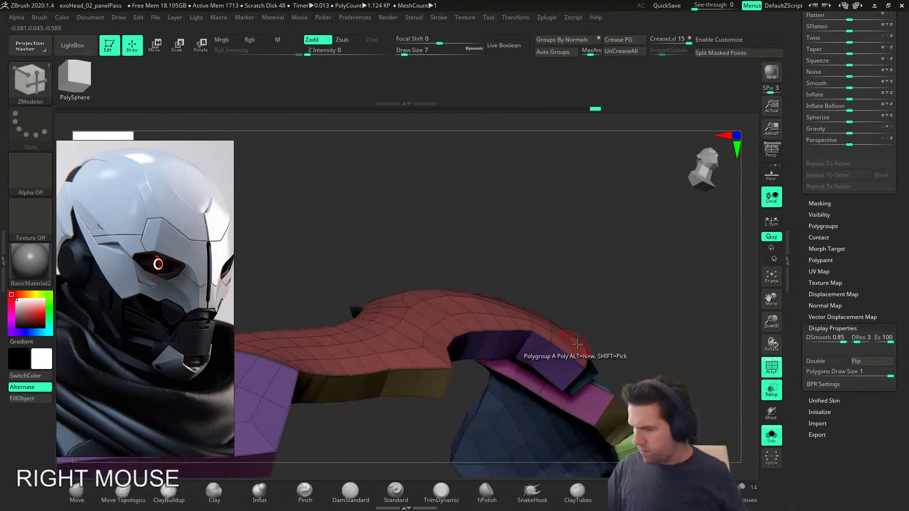
pyautogui.keyDown('alt'); pyautogui.click(566, 370); pyautogui.keyUp('alt')
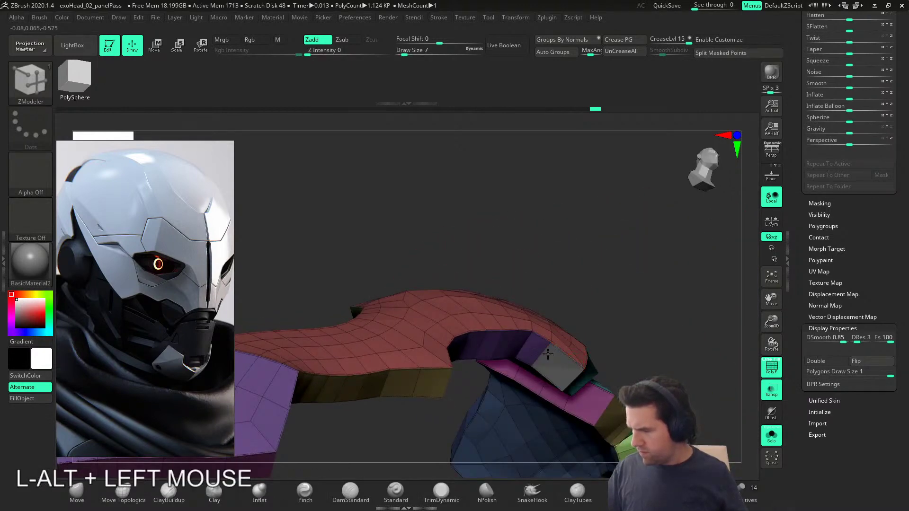
pyautogui.click(558, 367)
# Step: Pick the teal polygroup at the panel's front corner and apply it to the neighbouring inner side faces
pyautogui.keyDown('alt'); pyautogui.moveTo(621, 374); pyautogui.dragTo(471, 303, button='right'); pyautogui.keyUp('alt')
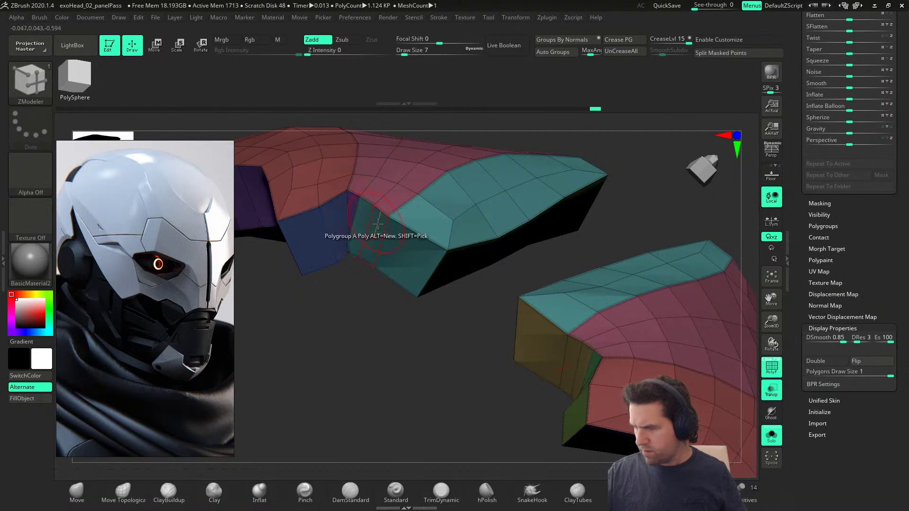
pyautogui.keyDown('shift'); pyautogui.click(407, 244); pyautogui.keyUp('shift')
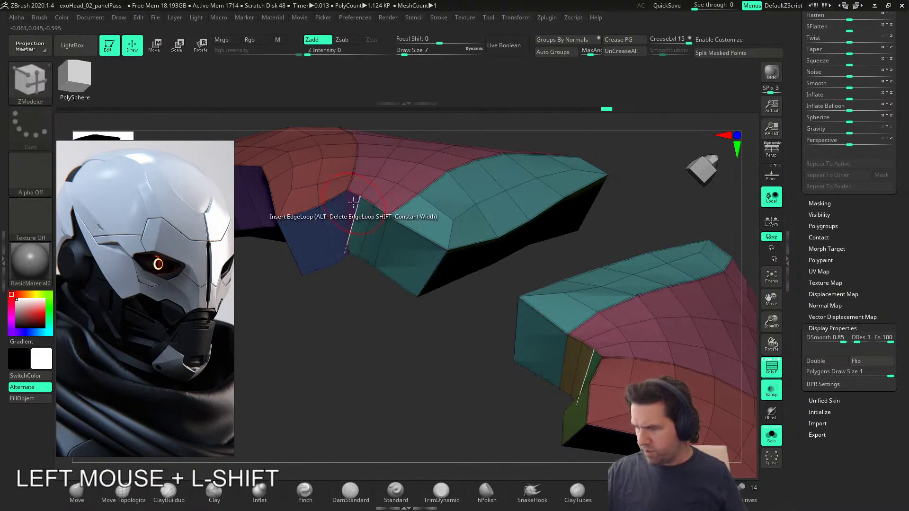
pyautogui.keyDown('alt'); pyautogui.moveTo(360, 227); pyautogui.dragTo(445, 279, button='right'); pyautogui.keyUp('alt')
pyautogui.keyDown('shift'); pyautogui.click(434, 300); pyautogui.keyUp('shift')
pyautogui.keyDown('shift'); pyautogui.click(434, 301); pyautogui.keyUp('shift')
pyautogui.keyDown('shift'); pyautogui.moveTo(434, 301); pyautogui.dragTo(436, 290); pyautogui.keyUp('shift')
pyautogui.click(426, 273)
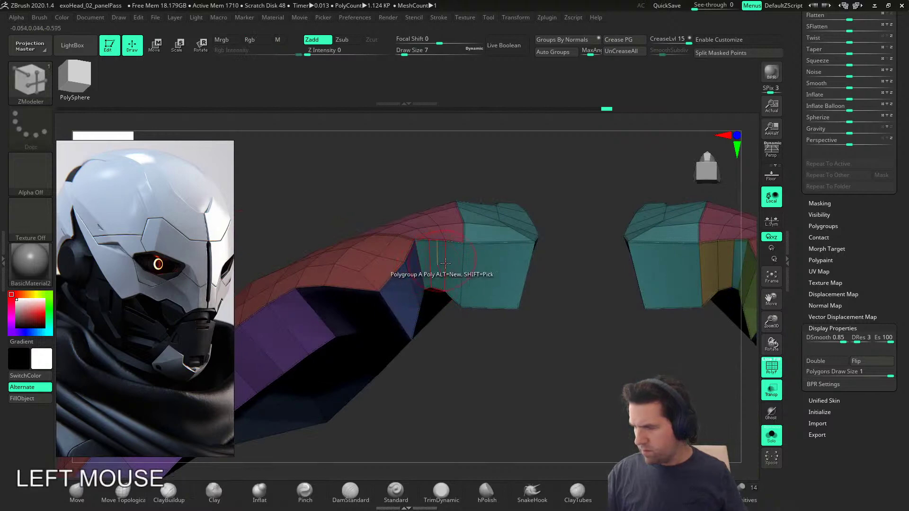
# Step: Compare the panel with the surrounding helmet sculpt from the front and side, with the polyframe hidden, and isolate it again
pyautogui.moveTo(434, 268); pyautogui.dragTo(454, 336, button='right')
pyautogui.moveTo(563, 367); pyautogui.dragTo(538, 362, button='right')
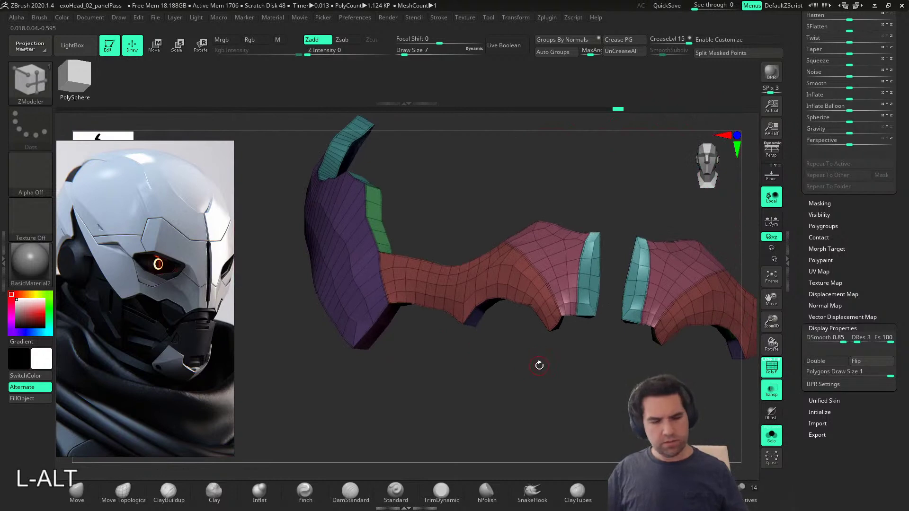
pyautogui.click(772, 445)
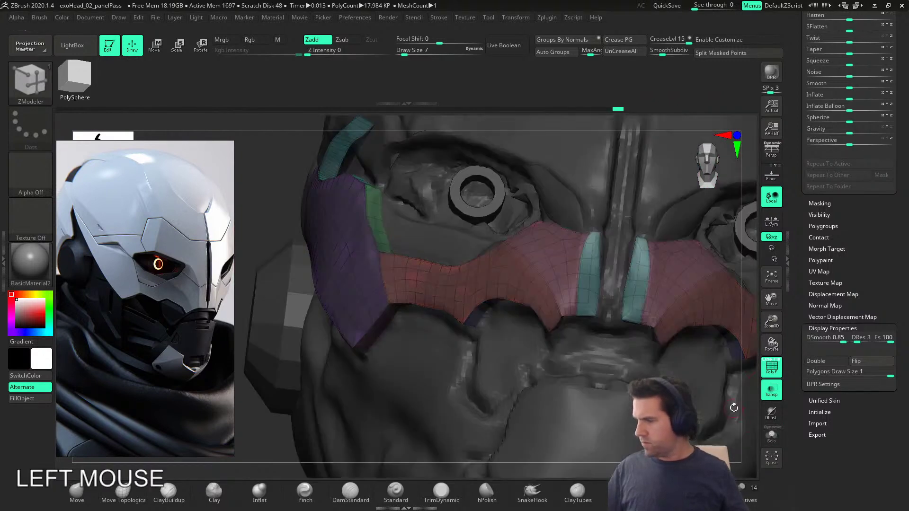
pyautogui.keyDown('alt'); pyautogui.click(772, 444); pyautogui.keyUp('alt')
pyautogui.press('shift')
pyautogui.hotkey('shift', 'f')
pyautogui.moveTo(613, 383); pyautogui.dragTo(577, 408, button='right')
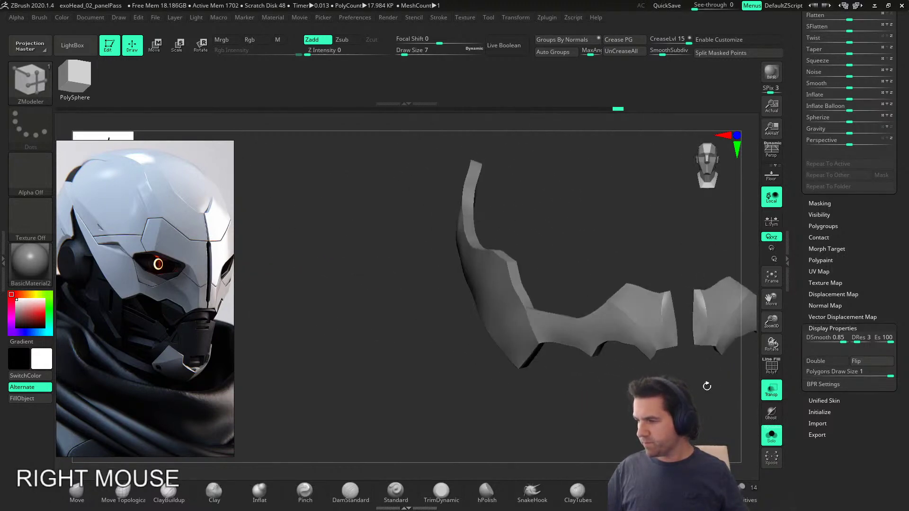
pyautogui.click(777, 438)
pyautogui.moveTo(757, 411); pyautogui.dragTo(709, 380, button='right')
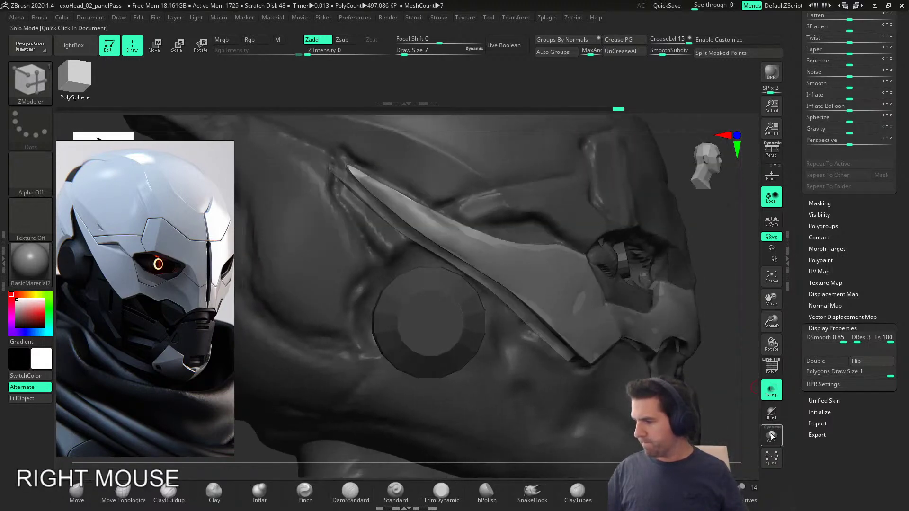
pyautogui.click(772, 435)
pyautogui.hotkey('shift', 'f')
# Step: Delete crosswise edge loops in the middle of the purple blade and turn off the dynamic subdivision preview
pyautogui.keyDown('alt'); pyautogui.moveTo(492, 288); pyautogui.dragTo(472, 280, button='right'); pyautogui.keyUp('alt')
pyautogui.press('space')
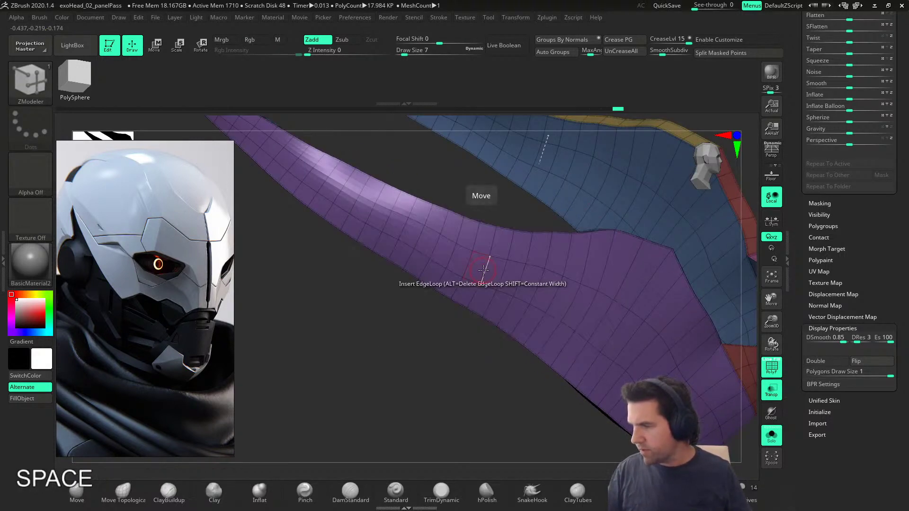
pyautogui.keyDown('alt'); pyautogui.click(484, 271); pyautogui.keyUp('alt')
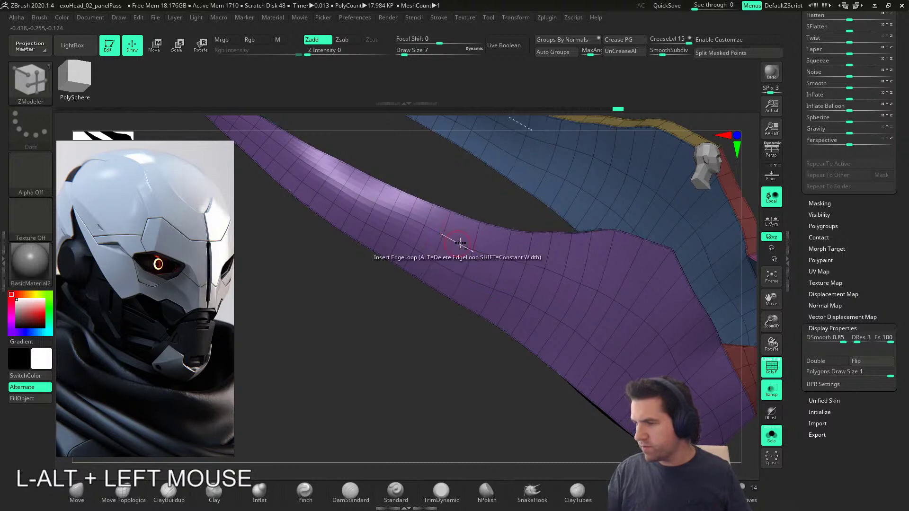
pyautogui.hotkey('shift', 'd')
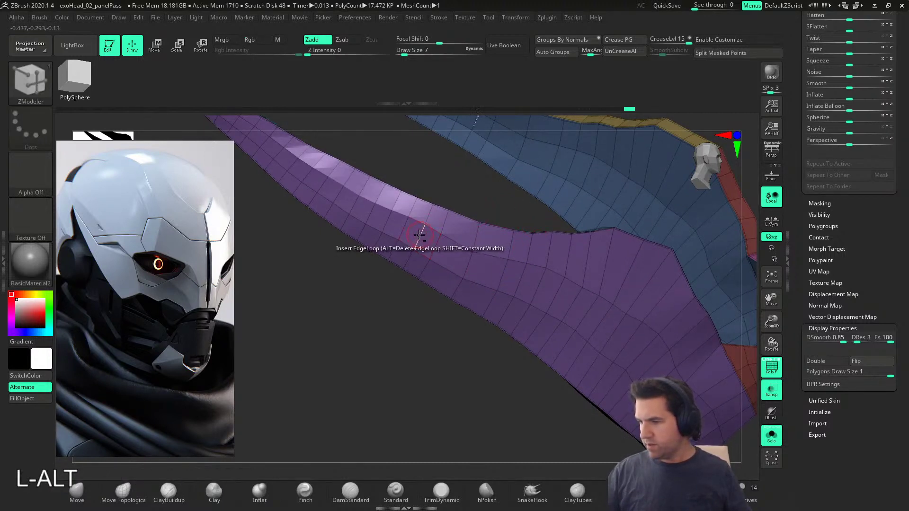
pyautogui.keyDown('alt'); pyautogui.click(395, 218); pyautogui.keyUp('alt')
# Step: Thin out the crosswise edge loops along the narrow part of the purple blade up to its rear tip
pyautogui.keyDown('alt'); pyautogui.moveTo(388, 219); pyautogui.dragTo(414, 305, button='right'); pyautogui.keyUp('alt')
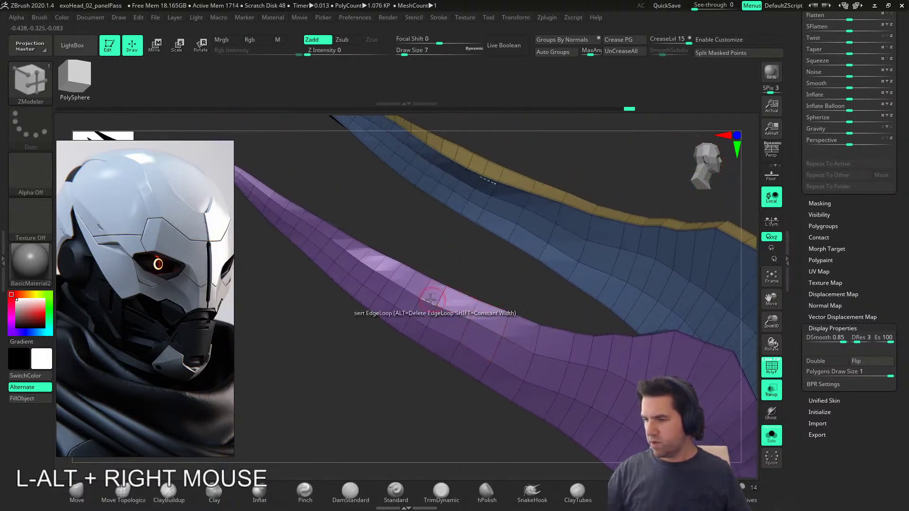
pyautogui.keyDown('alt'); pyautogui.click(415, 307); pyautogui.keyUp('alt')
pyautogui.keyDown('alt'); pyautogui.click(387, 285); pyautogui.keyUp('alt')
pyautogui.keyDown('alt'); pyautogui.click(356, 266); pyautogui.keyUp('alt')
pyautogui.keyDown('alt'); pyautogui.click(335, 250); pyautogui.keyUp('alt')
pyautogui.keyDown('alt'); pyautogui.moveTo(401, 221); pyautogui.dragTo(431, 273, button='right'); pyautogui.keyUp('alt')
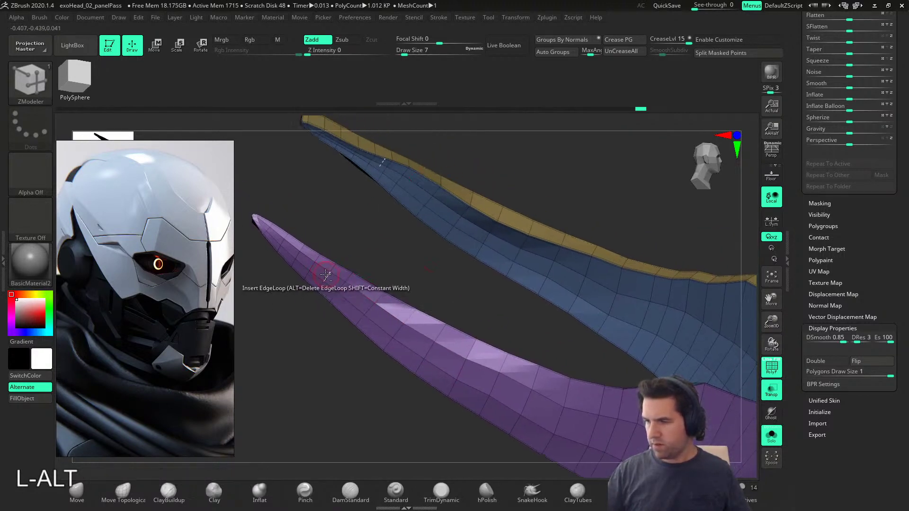
pyautogui.keyDown('alt'); pyautogui.click(283, 241); pyautogui.keyUp('alt')
pyautogui.keyDown('alt'); pyautogui.click(268, 229); pyautogui.keyUp('alt')
pyautogui.keyDown('alt'); pyautogui.moveTo(341, 237); pyautogui.dragTo(556, 270, button='right'); pyautogui.keyUp('alt')
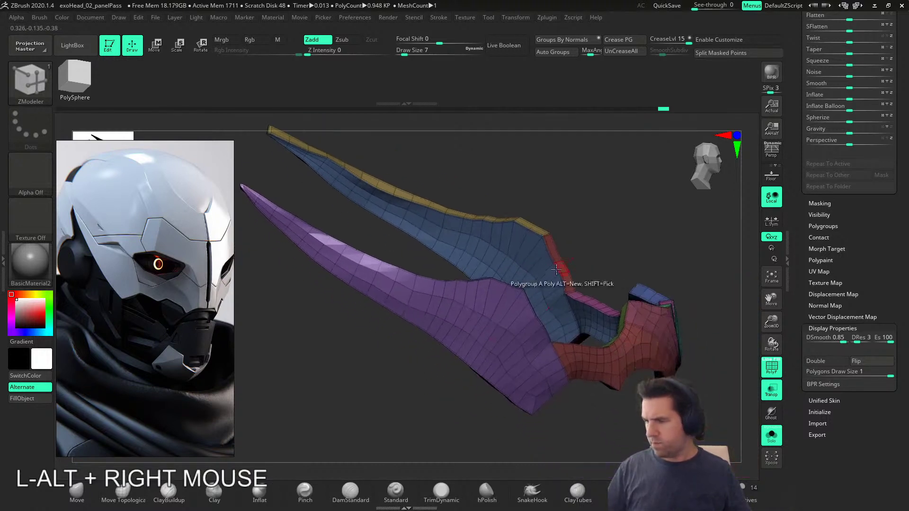
# Step: Delete surplus edge loops across the wider front part of the purple section
pyautogui.keyDown('alt'); pyautogui.click(439, 307); pyautogui.keyUp('alt')
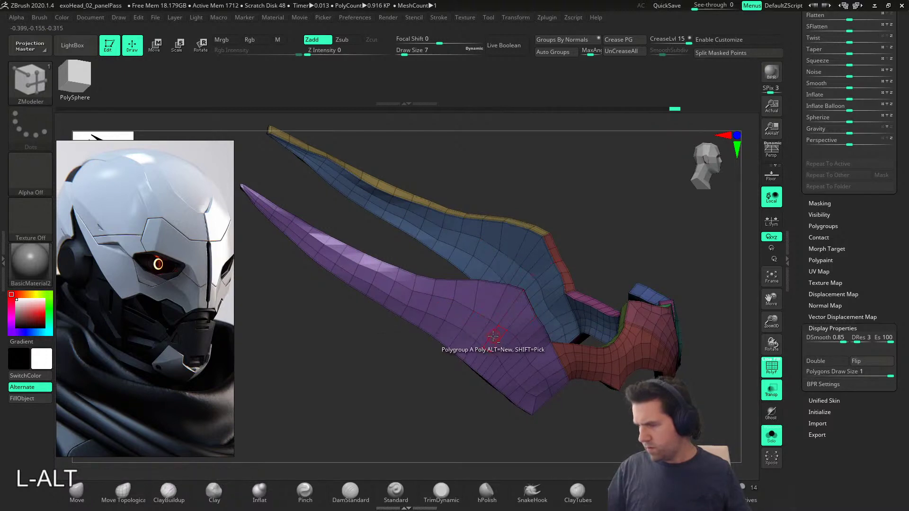
pyautogui.moveTo(551, 358); pyautogui.dragTo(518, 365, button='right')
pyautogui.keyDown('alt'); pyautogui.click(515, 363); pyautogui.keyUp('alt')
# Step: Try to delete two more edge loops from the panel, undoing each deletion
pyautogui.moveTo(594, 384); pyautogui.dragTo(483, 349, button='right')
pyautogui.keyDown('alt'); pyautogui.click(433, 356); pyautogui.keyUp('alt')
pyautogui.hotkey('ctrl', 'z')
pyautogui.keyDown('alt'); pyautogui.click(479, 355); pyautogui.keyUp('alt')
pyautogui.hotkey('ctrl', 'z')
# Step: Try to insert an edge loop beside the green side faces at the panel's front upper corner, and undo it
pyautogui.moveTo(601, 377); pyautogui.dragTo(765, 388, button='right')
pyautogui.keyDown('alt'); pyautogui.moveTo(549, 351); pyautogui.dragTo(600, 319, button='right'); pyautogui.keyUp('alt')
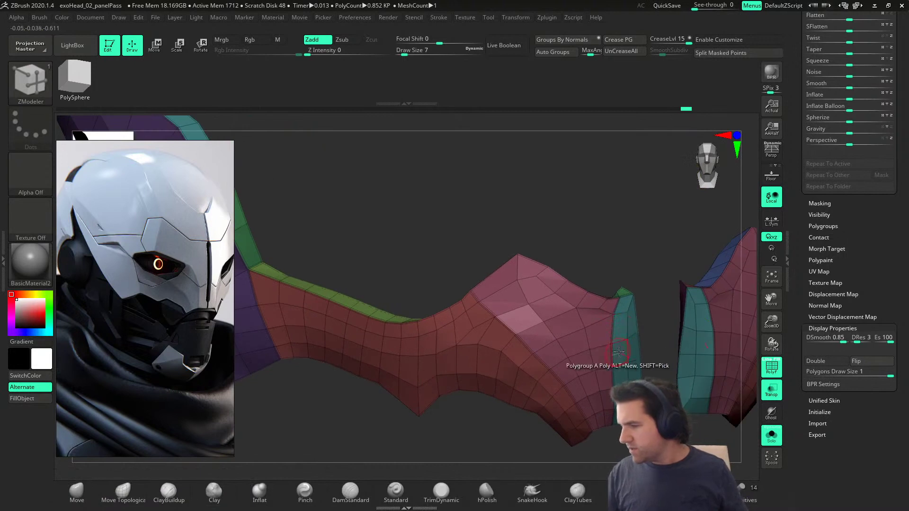
pyautogui.keyDown('alt'); pyautogui.moveTo(670, 369); pyautogui.dragTo(572, 308, button='right'); pyautogui.keyUp('alt')
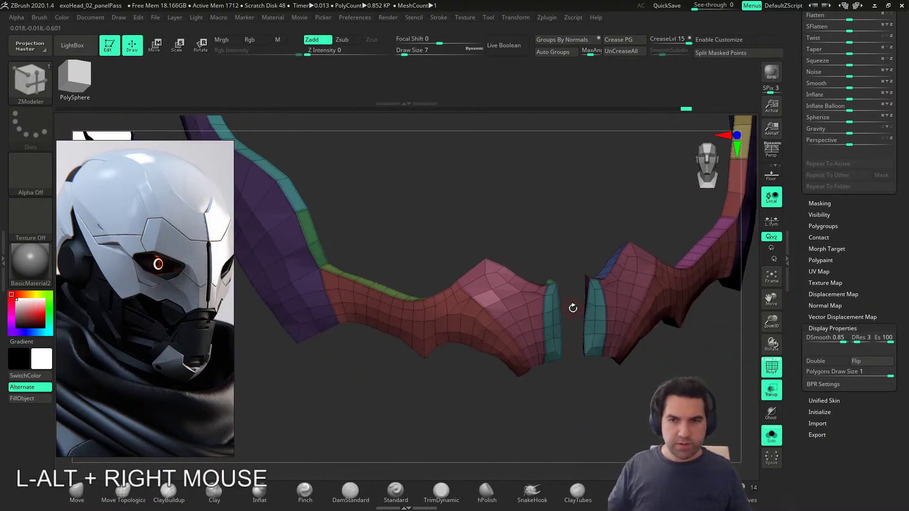
pyautogui.keyDown('alt'); pyautogui.moveTo(652, 327); pyautogui.dragTo(649, 304, button='right'); pyautogui.keyUp('alt')
pyautogui.moveTo(752, 436); pyautogui.dragTo(587, 433, button='right')
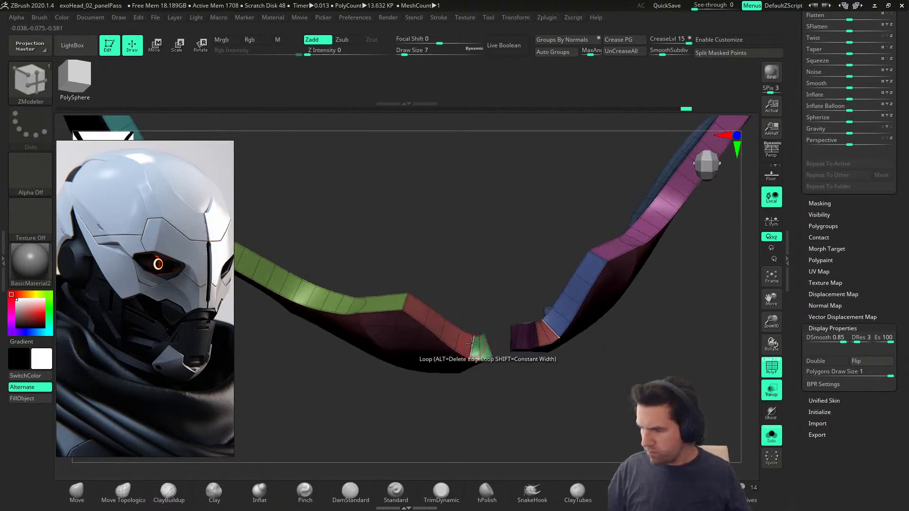
pyautogui.moveTo(481, 347); pyautogui.dragTo(466, 337)
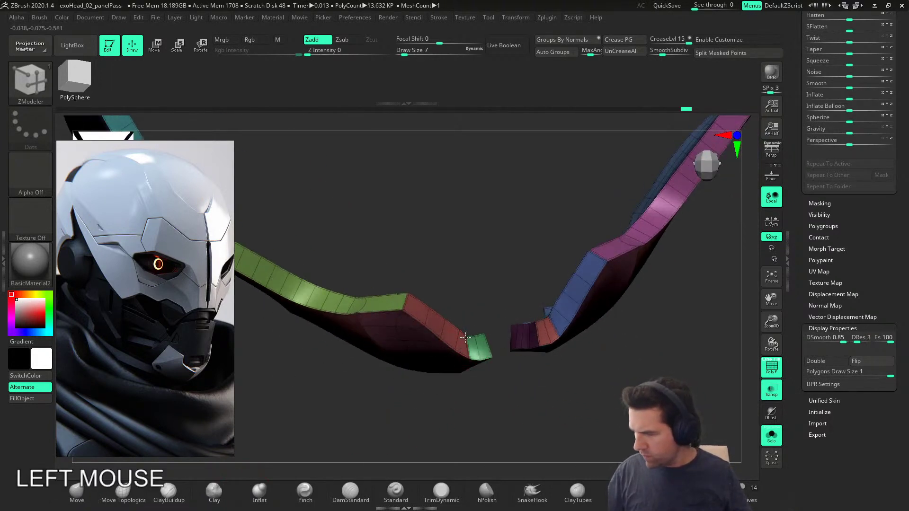
pyautogui.moveTo(487, 335); pyautogui.dragTo(524, 345, button='right')
pyautogui.hotkey('ctrl', 'z')
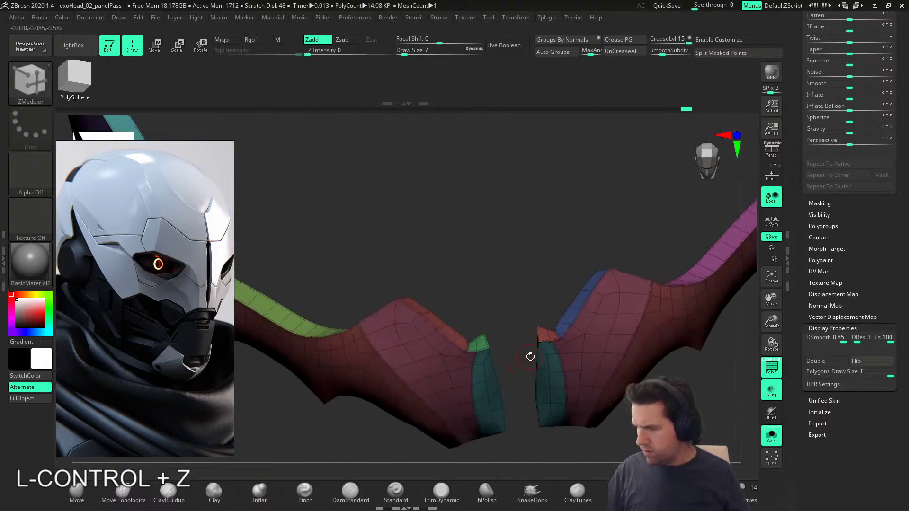
# Step: Turn off the dynamic subdivision preview, set the draw size to 4 and return to the ZModeler brush at the green corner
pyautogui.click(90, 487)
pyautogui.moveTo(473, 303)
pyautogui.mouseDown(button='right')
pyautogui.moveTo(480, 337)
pyautogui.moveTo(497, 271)
pyautogui.moveTo(513, 337)
pyautogui.moveTo(475, 299)
pyautogui.moveTo(486, 353)
pyautogui.moveTo(507, 371)
pyautogui.moveTo(515, 359)
pyautogui.mouseUp(button='right')
pyautogui.hotkey('shift', 'd')
pyautogui.press('s')
pyautogui.moveTo(525, 336); pyautogui.dragTo(523, 336)
pyautogui.moveTo(449, 308)
pyautogui.mouseDown(button='right')
pyautogui.moveTo(457, 263)
pyautogui.moveTo(474, 291)
pyautogui.moveTo(468, 355)
pyautogui.mouseUp(button='right')
pyautogui.click(715, 492)
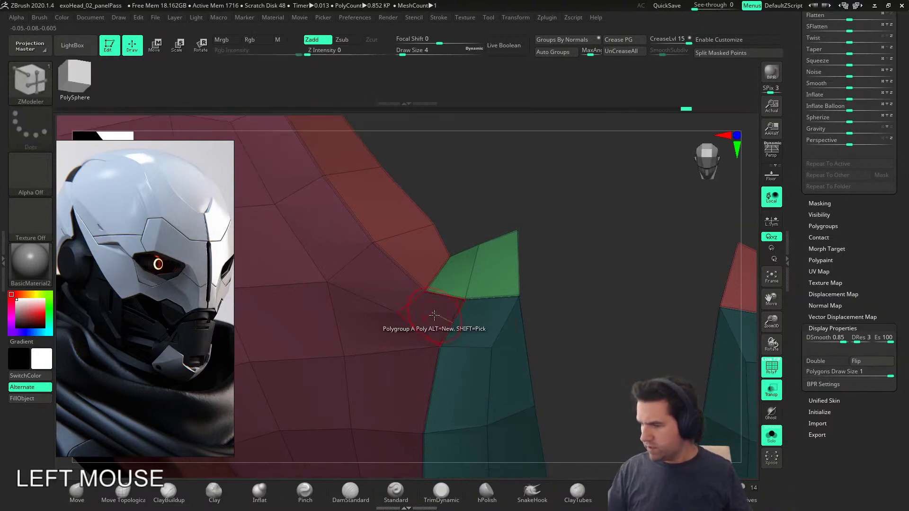
# Step: Try ZModeler's Split polygon action on the pink corner face below the green faces, and undo it
pyautogui.press('space')
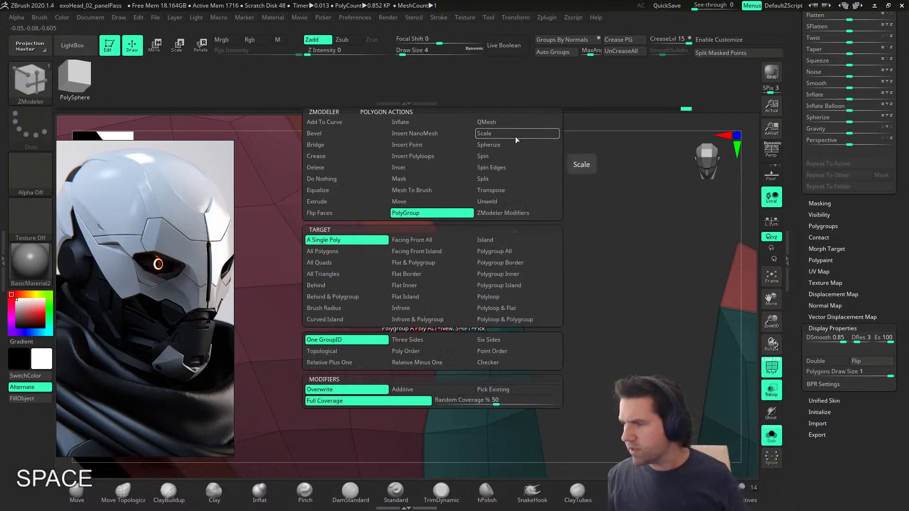
pyautogui.click(493, 182)
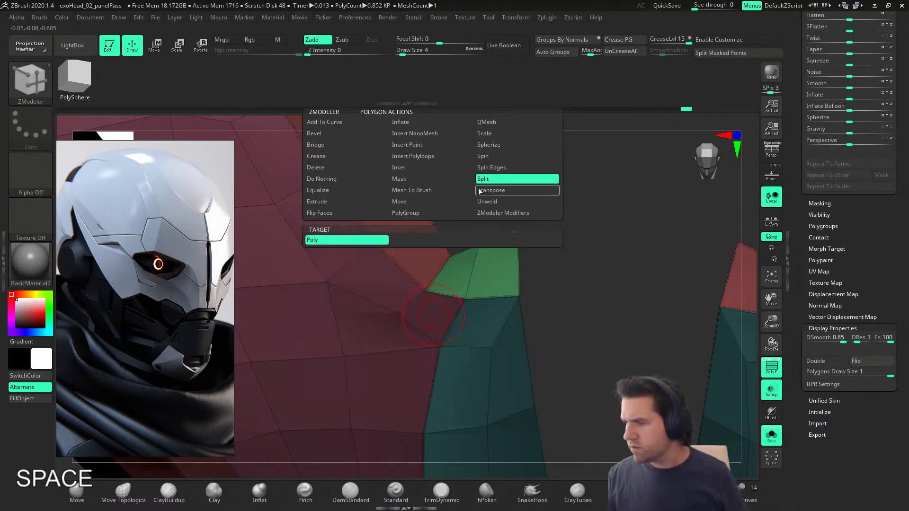
pyautogui.click(426, 322)
pyautogui.hotkey('ctrl', 'z')
# Step: Insert a centre point in the pink corner face with ZModeler's Insert Point action
pyautogui.press('space')
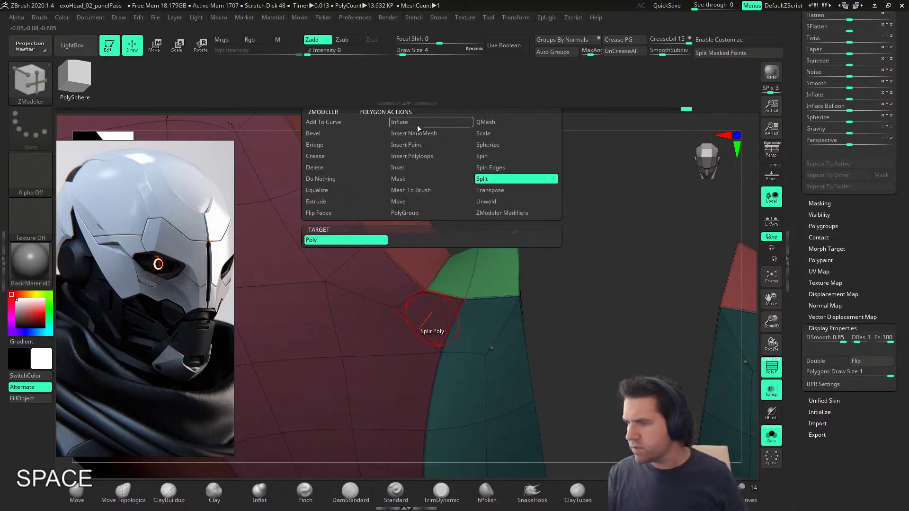
pyautogui.click(419, 145)
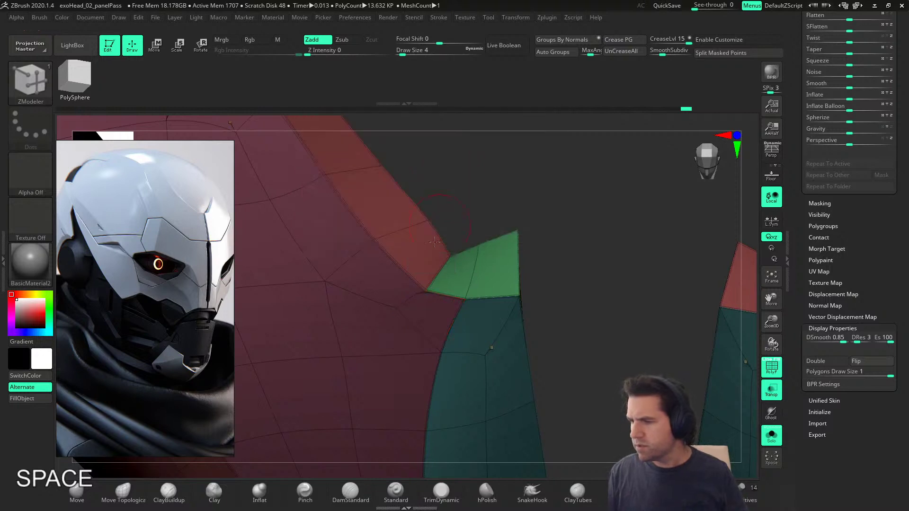
pyautogui.click(431, 318)
pyautogui.moveTo(431, 318); pyautogui.dragTo(460, 240, button='right')
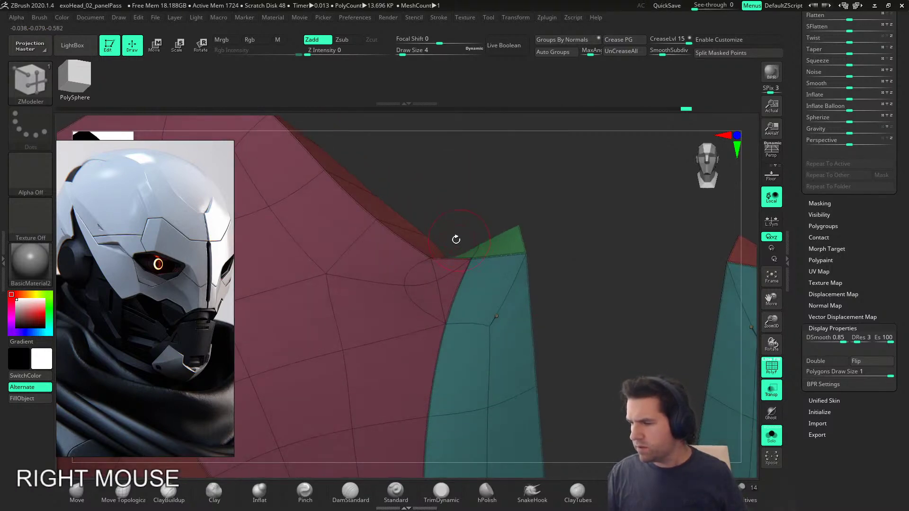
# Step: Set the point action to Stitch and merge the inserted centre point with the face's upper corner point
pyautogui.press('space')
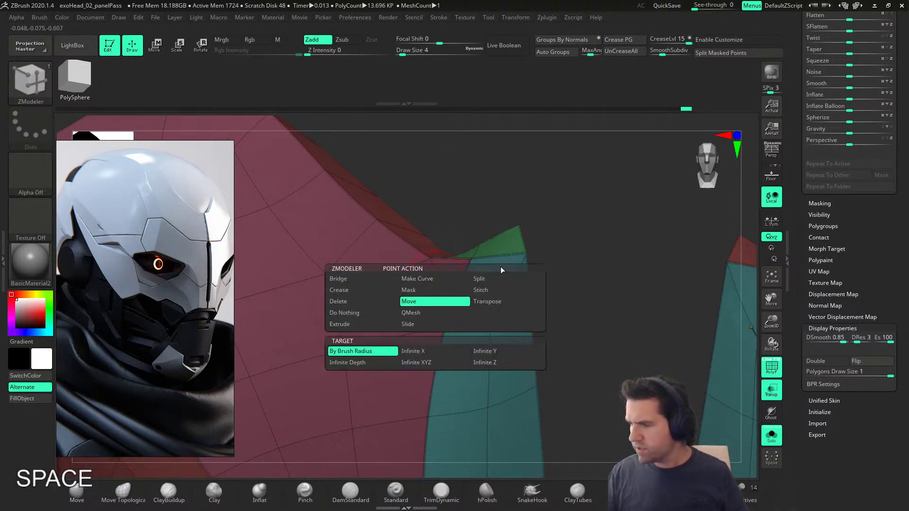
pyautogui.click(495, 290)
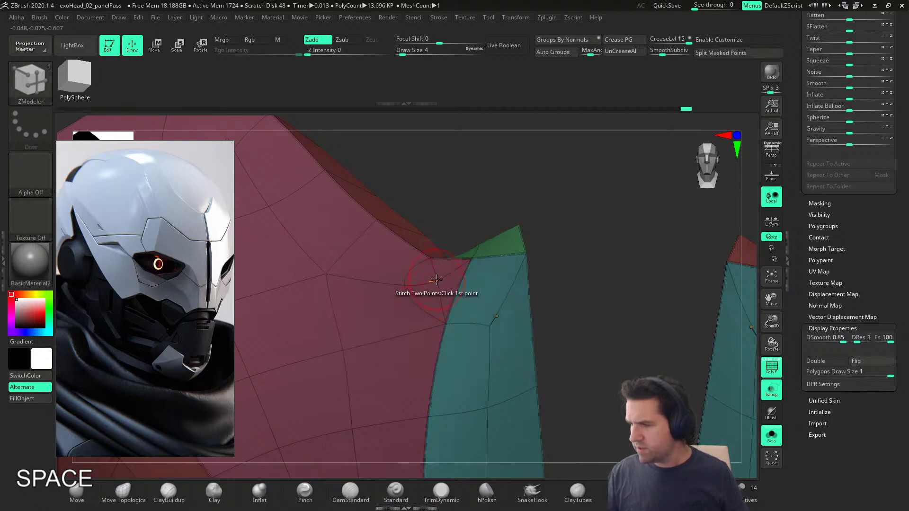
pyautogui.click(432, 257)
pyautogui.moveTo(446, 256)
pyautogui.mouseDown(button='right')
pyautogui.moveTo(457, 292)
pyautogui.moveTo(494, 258)
pyautogui.mouseUp(button='right')
pyautogui.click(458, 283)
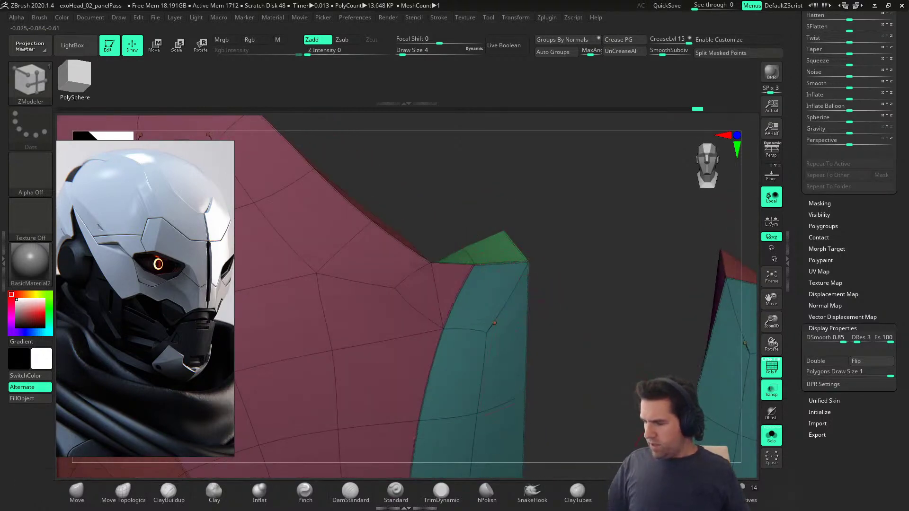
# Step: Remove all creases from the panel and turn off the dynamic subdivision preview
pyautogui.moveTo(585, 340)
pyautogui.mouseDown(button='right')
pyautogui.moveTo(582, 305)
pyautogui.moveTo(578, 329)
pyautogui.moveTo(608, 296)
pyautogui.moveTo(585, 327)
pyautogui.mouseUp(button='right')
pyautogui.click(621, 52)
pyautogui.hotkey('shift', 'd')
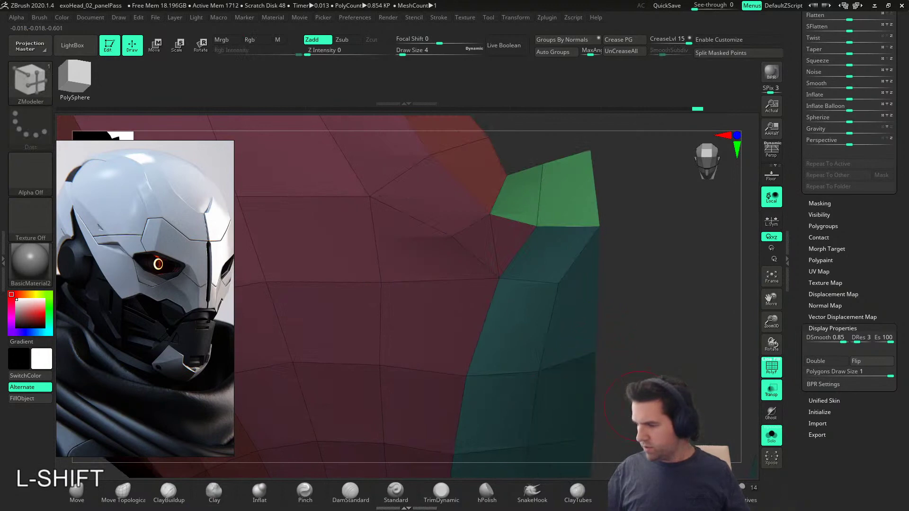
# Step: Set the polygon action to PolyGroup and extend the teal strip's polygroup onto the adjacent pink corner triangle
pyautogui.press('space')
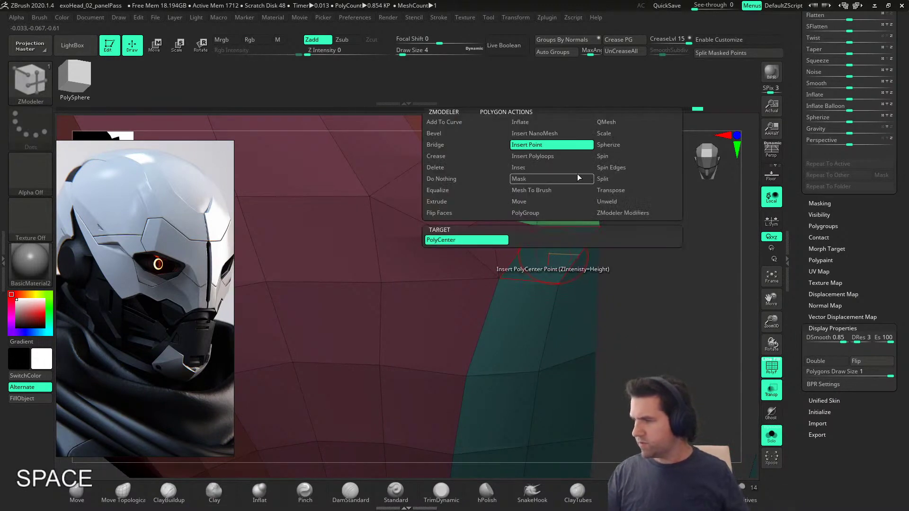
pyautogui.click(525, 213)
pyautogui.moveTo(537, 239); pyautogui.dragTo(534, 262, button='right')
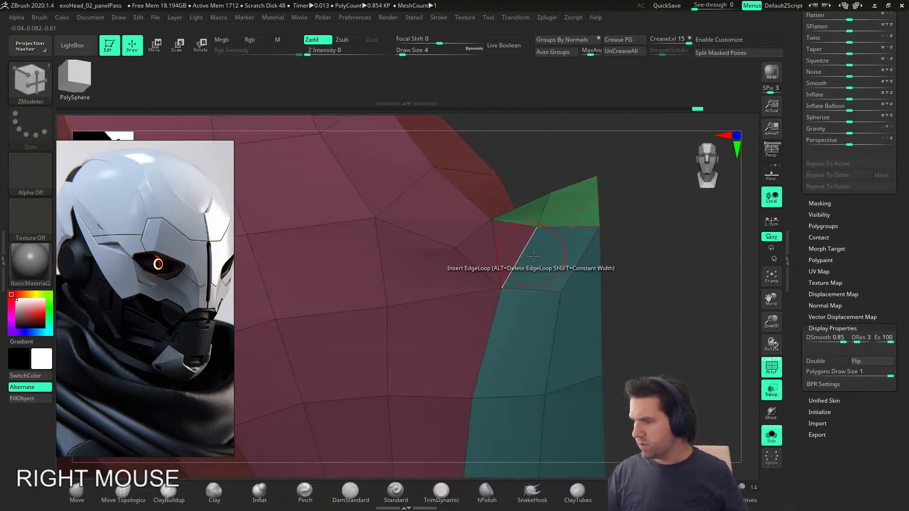
pyautogui.keyDown('shift'); pyautogui.click(541, 263); pyautogui.keyUp('shift')
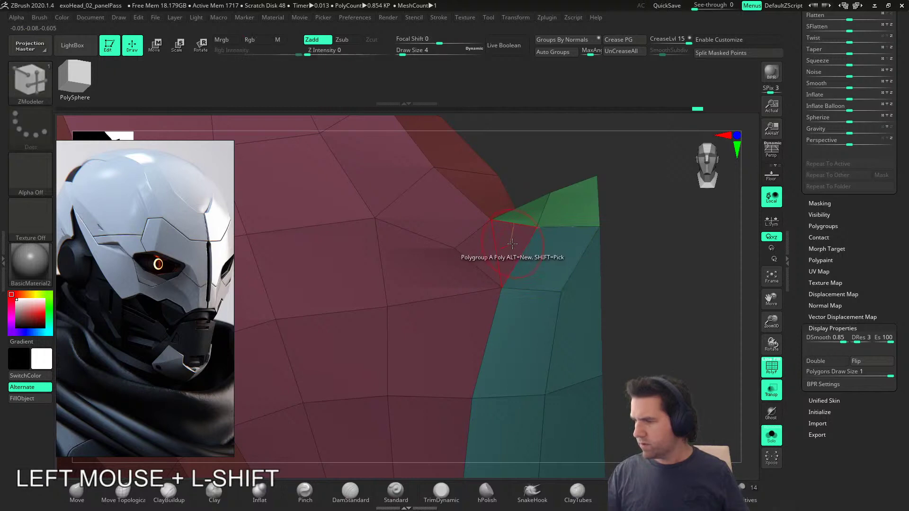
pyautogui.moveTo(512, 243); pyautogui.dragTo(566, 172, button='right')
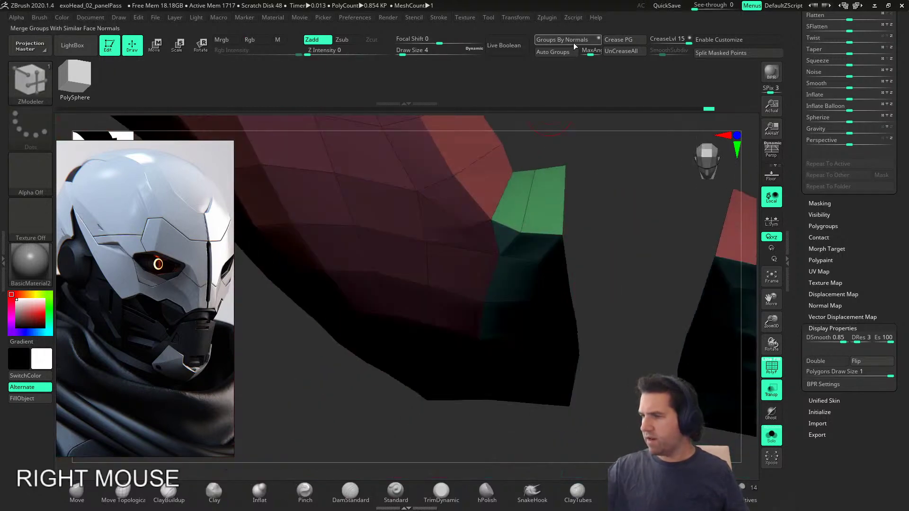
# Step: Crease the panel along its polygroup borders and preview it with dynamic subdivision
pyautogui.click(628, 43)
pyautogui.moveTo(623, 321); pyautogui.dragTo(582, 256, button='right')
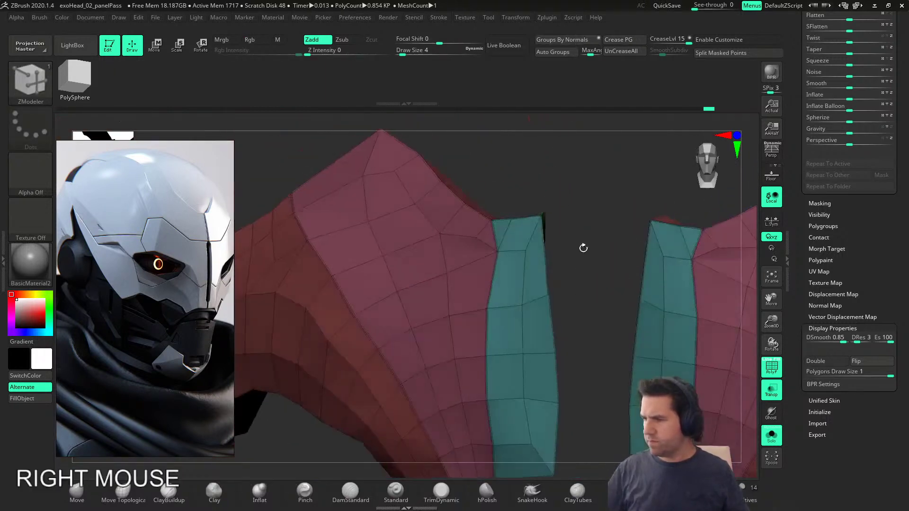
pyautogui.press('d')
pyautogui.moveTo(575, 341); pyautogui.dragTo(594, 347, button='right')
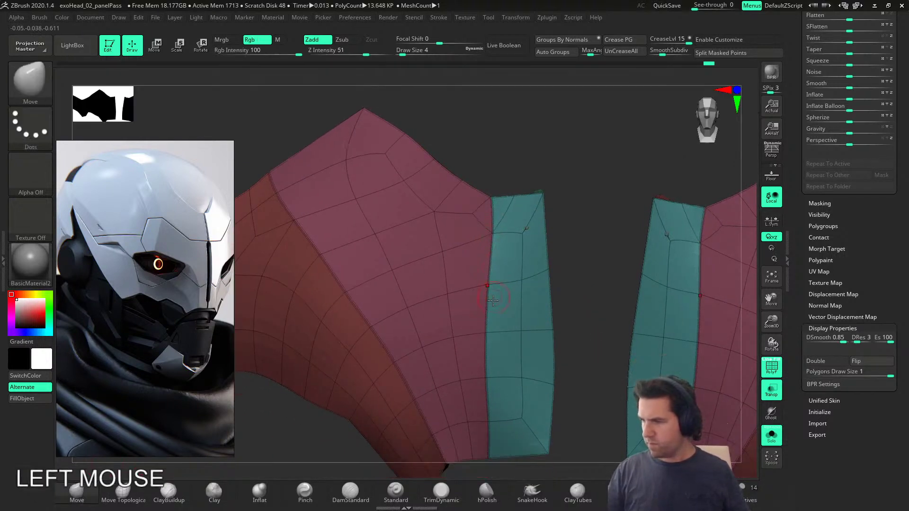
# Step: Bring back the surrounding head parts around the isolated panel and turn off the transparent display
pyautogui.moveTo(489, 347)
pyautogui.keyDown('alt'); pyautogui.mouseDown(button='right')
pyautogui.moveTo(512, 354)
pyautogui.moveTo(503, 312)
pyautogui.moveTo(502, 325)
pyautogui.moveTo(478, 330)
pyautogui.mouseUp(button='right'); pyautogui.keyUp('alt')
pyautogui.moveTo(466, 321); pyautogui.dragTo(468, 318)
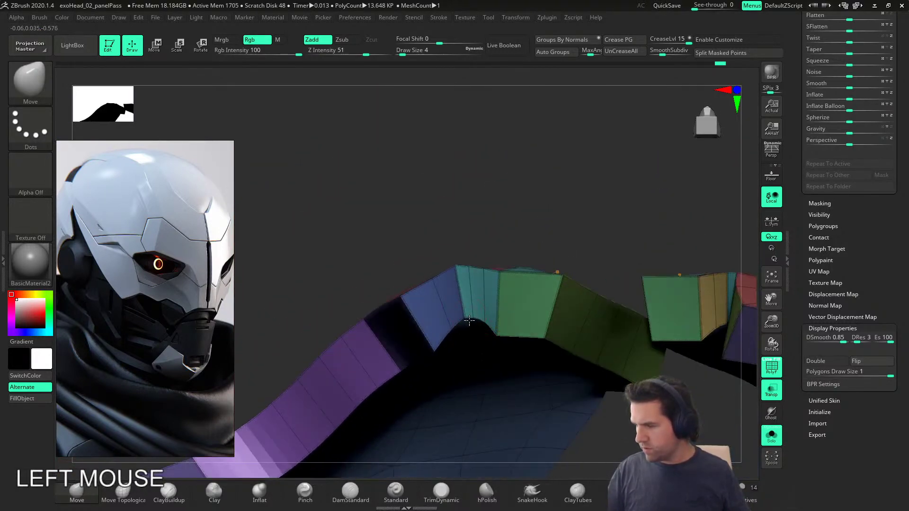
pyautogui.moveTo(499, 333); pyautogui.dragTo(480, 384, button='right')
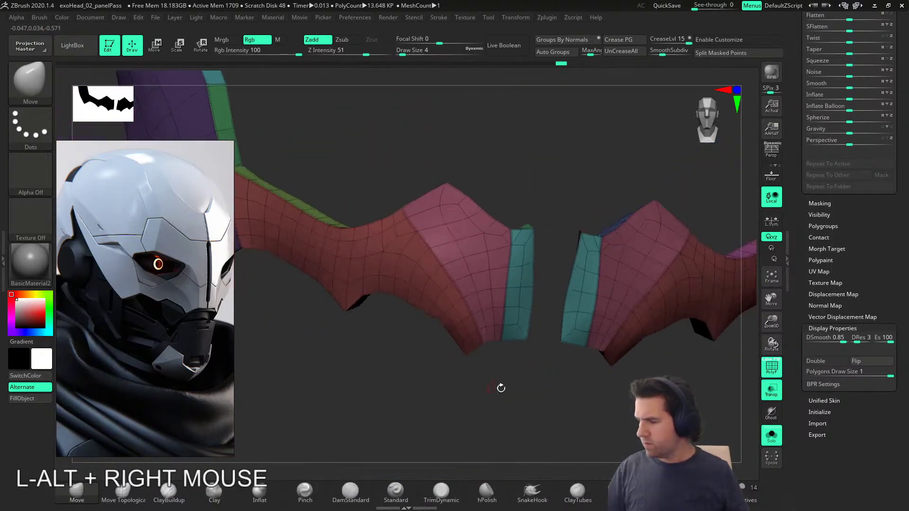
pyautogui.click(770, 439)
pyautogui.keyDown('alt'); pyautogui.moveTo(530, 412); pyautogui.dragTo(591, 400, button='right'); pyautogui.keyUp('alt')
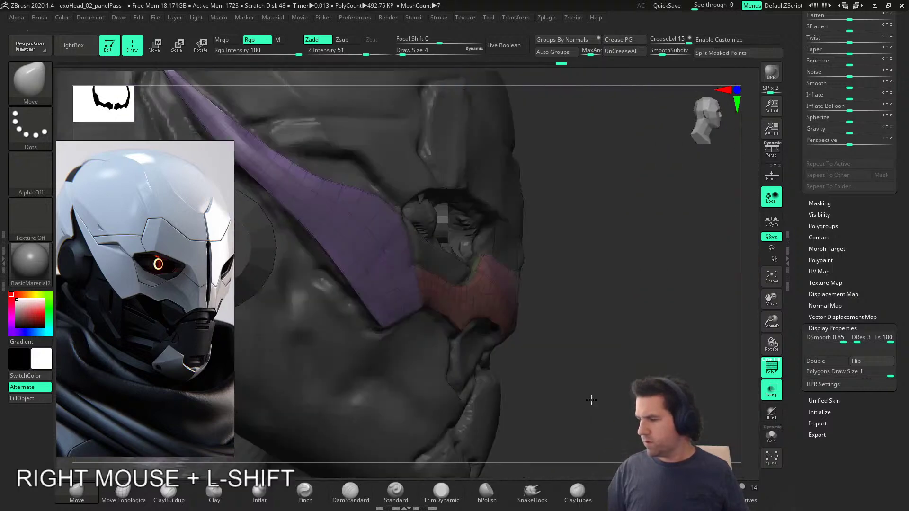
pyautogui.moveTo(798, 422); pyautogui.dragTo(846, 329)
pyautogui.moveTo(855, 273); pyautogui.dragTo(853, 278)
pyautogui.moveTo(710, 339); pyautogui.dragTo(675, 349, button='right')
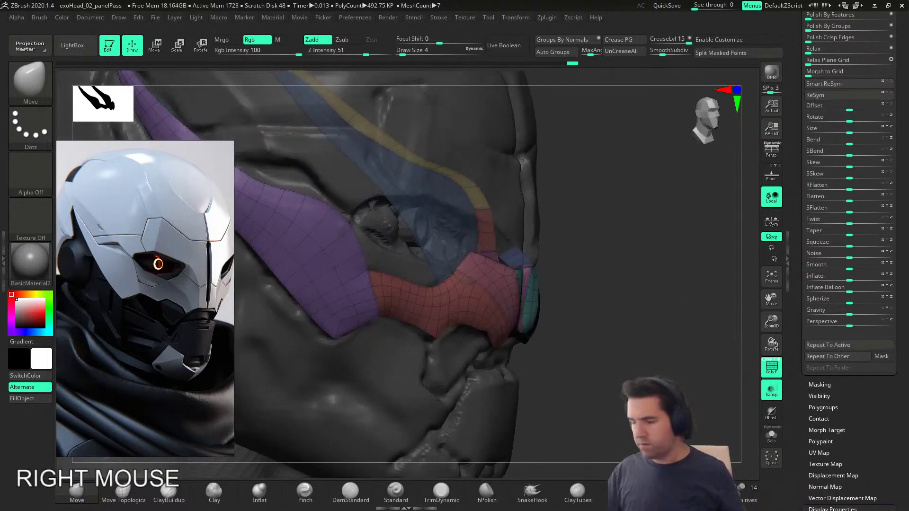
pyautogui.click(771, 390)
pyautogui.moveTo(544, 379)
pyautogui.mouseDown(button='right')
pyautogui.moveTo(466, 384)
pyautogui.moveTo(499, 404)
pyautogui.moveTo(568, 401)
pyautogui.moveTo(509, 398)
pyautogui.moveTo(491, 408)
pyautogui.moveTo(466, 275)
pyautogui.mouseUp(button='right')
pyautogui.hotkey('shift', 'd')
pyautogui.hotkey('shift', 'f')
pyautogui.press('d')
pyautogui.press('shift')
pyautogui.hotkey('shift', 'f')
pyautogui.press('b')
pyautogui.moveTo(456, 348); pyautogui.dragTo(383, 285, button='right')
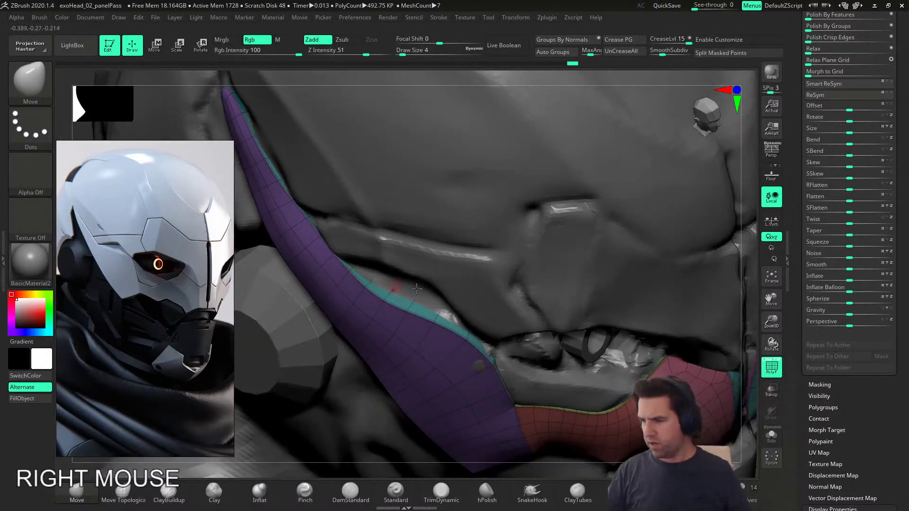
# Step: Set the draw size to 51 and pull the purple panel's upper edge onto the head surface with the Move brush
pyautogui.press('s')
pyautogui.moveTo(389, 325); pyautogui.dragTo(404, 325)
pyautogui.moveTo(410, 317); pyautogui.dragTo(480, 289, button='right')
pyautogui.moveTo(464, 337); pyautogui.dragTo(469, 335)
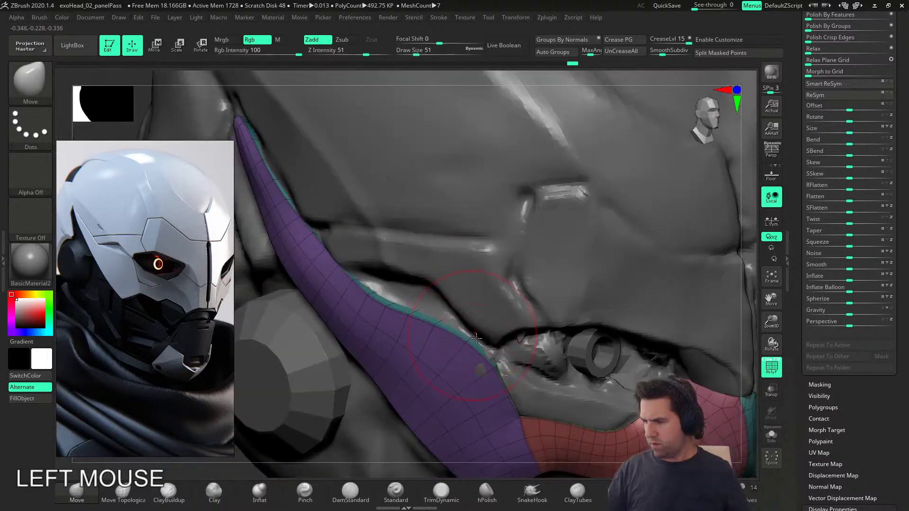
pyautogui.moveTo(499, 366); pyautogui.dragTo(516, 312, button='right')
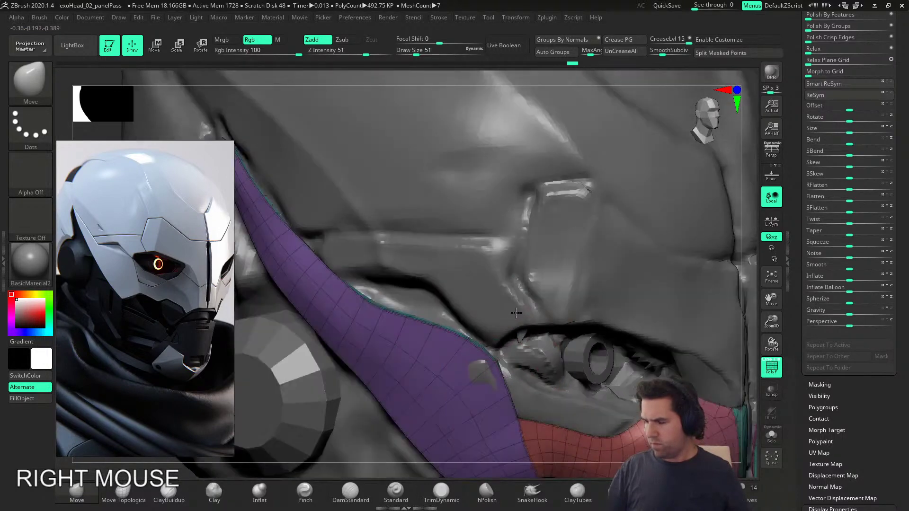
# Step: Set the draw size to 33 and refine the purple panel's upper edge near the outer eye corner
pyautogui.press('s')
pyautogui.click(465, 346)
pyautogui.moveTo(491, 361); pyautogui.dragTo(497, 354)
pyautogui.moveTo(504, 341); pyautogui.dragTo(453, 349, button='right')
pyautogui.moveTo(453, 349); pyautogui.dragTo(453, 341)
pyautogui.moveTo(453, 341); pyautogui.dragTo(384, 298, button='right')
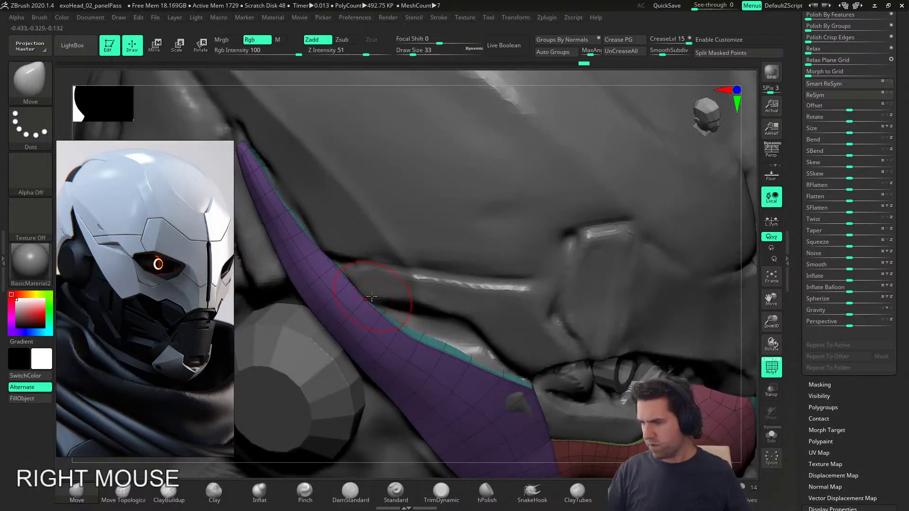
# Step: Isolate the panel and give the upper half of its teal rim strip a separate polygroup with ZModeler
pyautogui.click(765, 431)
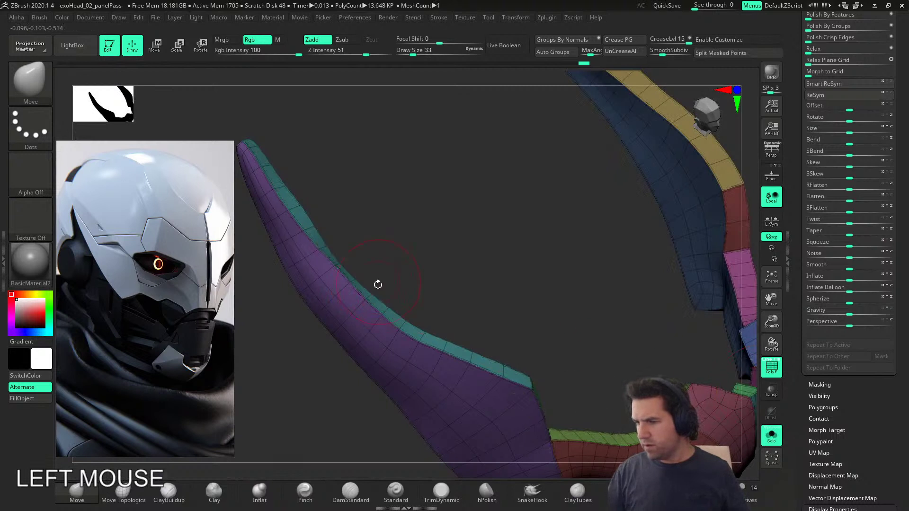
pyautogui.moveTo(379, 281); pyautogui.dragTo(370, 295, button='right')
pyautogui.click(709, 492)
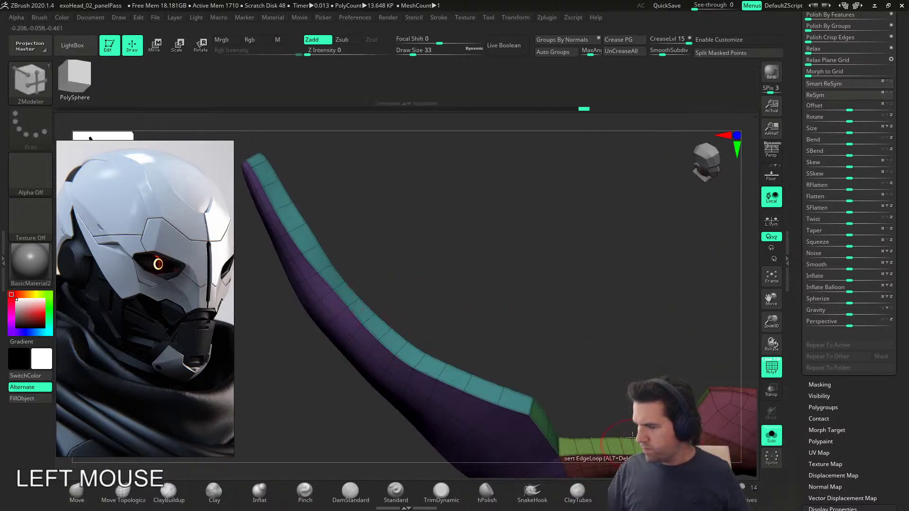
pyautogui.keyDown('alt'); pyautogui.click(356, 304); pyautogui.keyUp('alt')
pyautogui.keyDown('alt'); pyautogui.moveTo(317, 257); pyautogui.dragTo(258, 161); pyautogui.keyUp('alt')
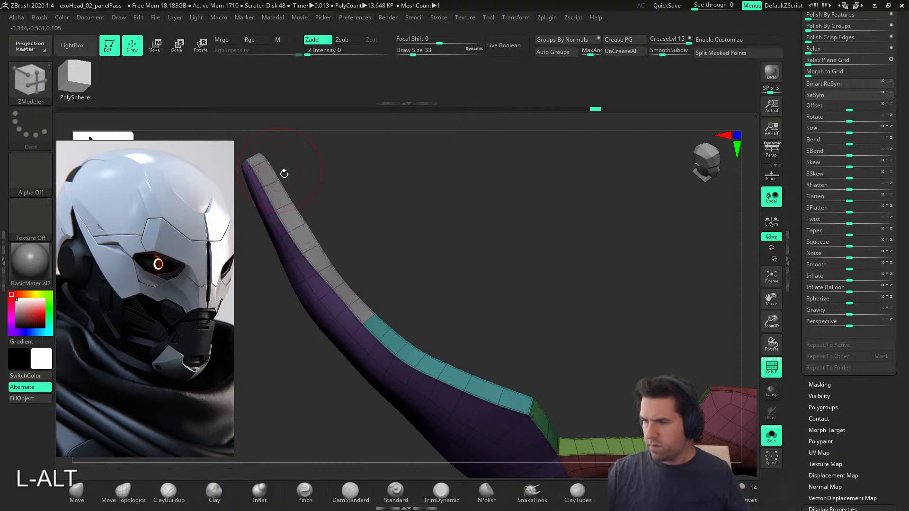
pyautogui.click(305, 237)
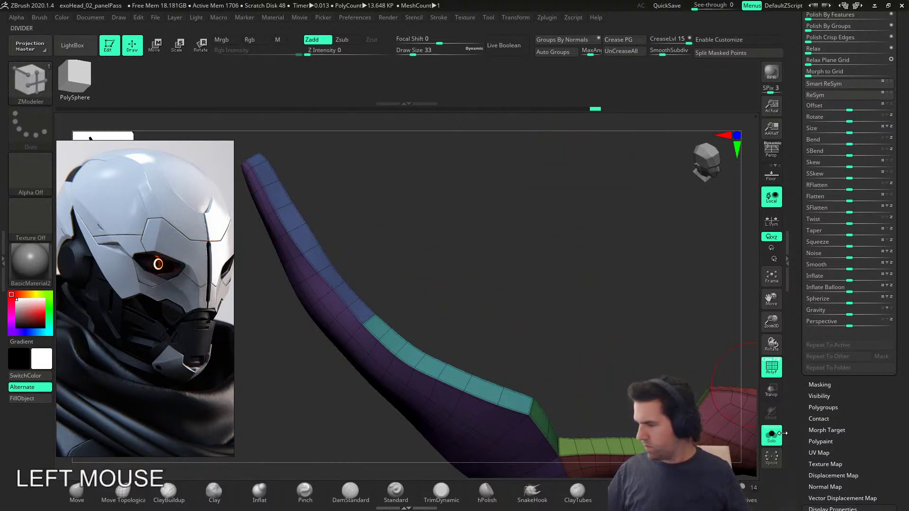
# Step: Show the head again and adjust the middle of the purple panel's narrow stem with the Move brush
pyautogui.click(773, 434)
pyautogui.moveTo(355, 352); pyautogui.dragTo(388, 372, button='right')
pyautogui.click(365, 333)
pyautogui.click(86, 483)
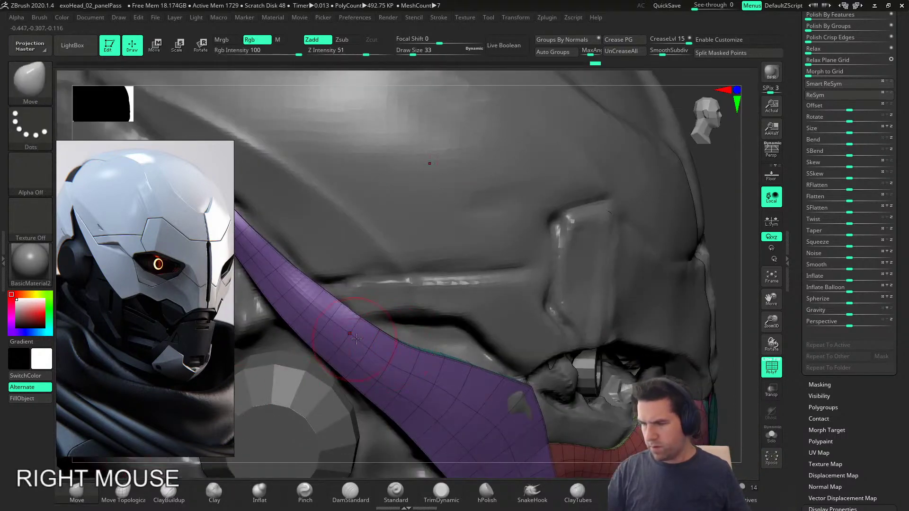
pyautogui.moveTo(359, 314); pyautogui.dragTo(353, 322)
pyautogui.moveTo(374, 326)
pyautogui.mouseDown(button='right')
pyautogui.moveTo(403, 383)
pyautogui.moveTo(447, 342)
pyautogui.mouseUp(button='right')
pyautogui.keyDown('alt'); pyautogui.moveTo(378, 301); pyautogui.dragTo(434, 303, button='right'); pyautogui.keyUp('alt')
pyautogui.press(']')
pyautogui.moveTo(377, 302); pyautogui.dragTo(375, 304)
pyautogui.moveTo(362, 313); pyautogui.dragTo(524, 361, button='right')
# Step: Flatten the purple panel's tapering upper part with the hPolish brush
pyautogui.click(487, 497)
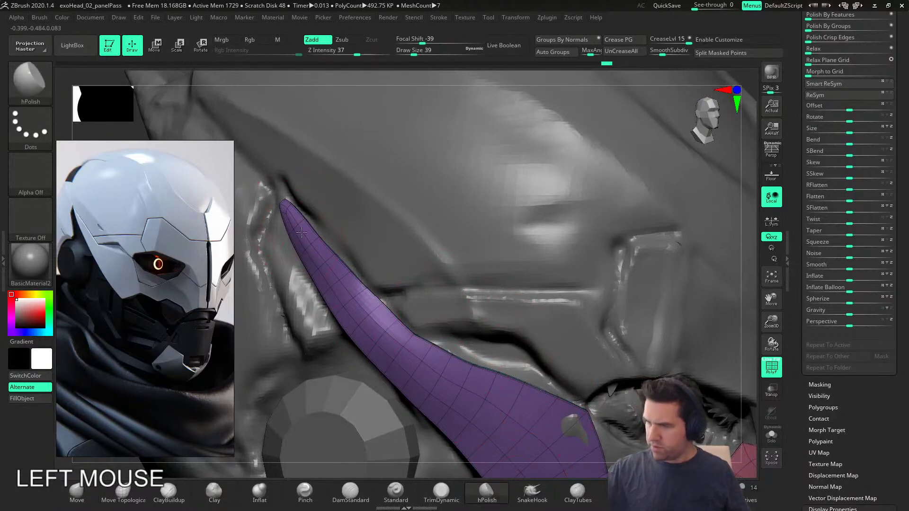
pyautogui.moveTo(348, 297); pyautogui.dragTo(381, 295, button='right')
pyautogui.moveTo(276, 209); pyautogui.dragTo(296, 239)
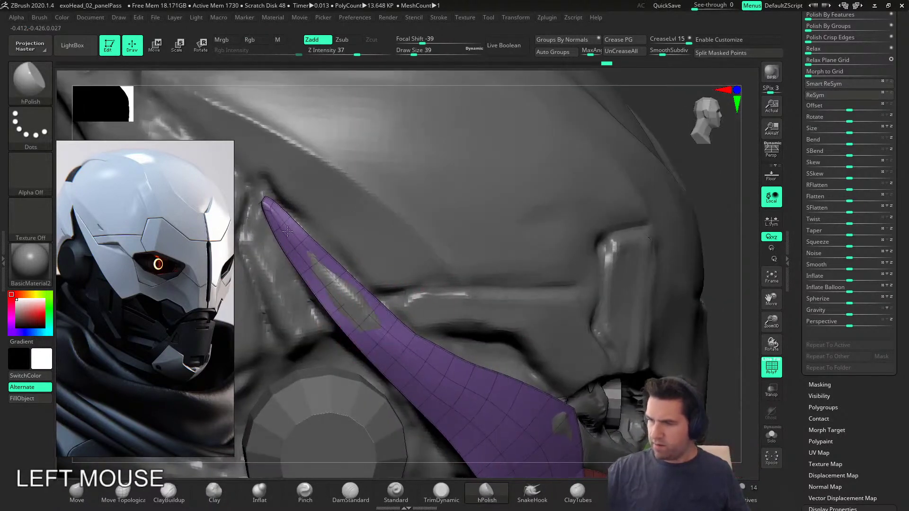
pyautogui.moveTo(425, 366); pyautogui.dragTo(430, 387, button='right')
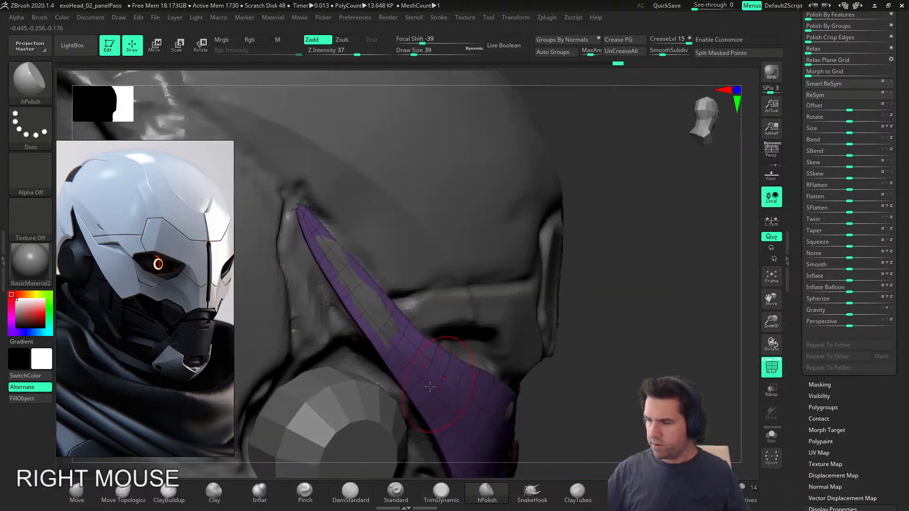
# Step: Switch to the Move brush and pull the flattened stem of the purple panel back out over the head surface
pyautogui.click(78, 493)
pyautogui.press('s')
pyautogui.moveTo(362, 300); pyautogui.dragTo(368, 300)
pyautogui.moveTo(369, 298); pyautogui.dragTo(384, 327, button='right')
pyautogui.moveTo(384, 320); pyautogui.dragTo(379, 310)
pyautogui.moveTo(359, 306); pyautogui.dragTo(365, 321, button='right')
pyautogui.moveTo(365, 321); pyautogui.dragTo(376, 325)
pyautogui.moveTo(450, 339)
pyautogui.mouseDown(button='right')
pyautogui.moveTo(408, 342)
pyautogui.moveTo(396, 322)
pyautogui.moveTo(488, 322)
pyautogui.moveTo(500, 333)
pyautogui.moveTo(531, 324)
pyautogui.moveTo(548, 296)
pyautogui.moveTo(552, 315)
pyautogui.moveTo(535, 322)
pyautogui.moveTo(488, 340)
pyautogui.moveTo(449, 337)
pyautogui.mouseUp(button='right')
# Step: Reshape the purple panel's outline from its broad part to the tip, using Move brush draw sizes 68 and 59
pyautogui.press('s')
pyautogui.moveTo(444, 341); pyautogui.dragTo(448, 342)
pyautogui.moveTo(404, 281); pyautogui.dragTo(399, 285)
pyautogui.moveTo(332, 217); pyautogui.dragTo(334, 214)
pyautogui.moveTo(297, 177); pyautogui.dragTo(299, 175)
pyautogui.keyDown('alt'); pyautogui.moveTo(458, 268); pyautogui.dragTo(480, 300, button='right'); pyautogui.keyUp('alt')
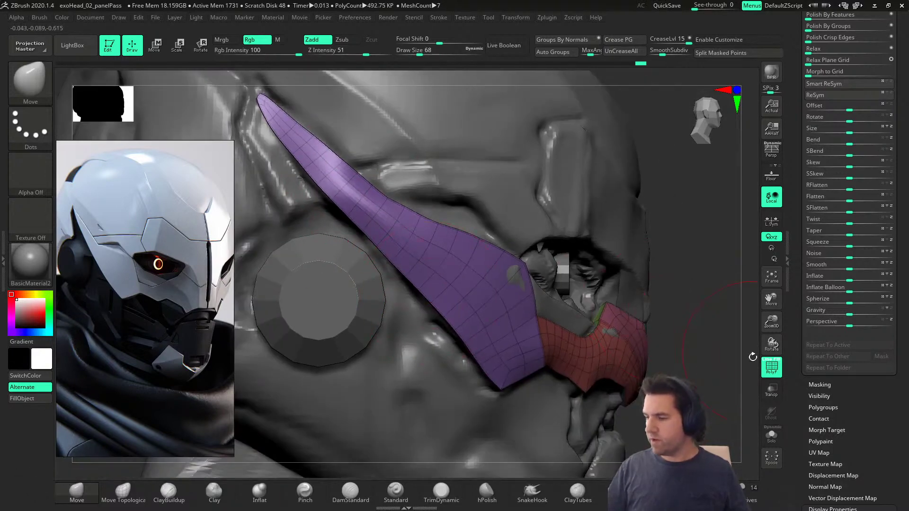
pyautogui.press('s')
pyautogui.moveTo(403, 242); pyautogui.dragTo(401, 242)
# Step: Isolate the panel and even out the curve of its blue and teal rim with the Move brush at draw size 49
pyautogui.click(771, 433)
pyautogui.moveTo(636, 371)
pyautogui.mouseDown(button='right')
pyautogui.moveTo(543, 361)
pyautogui.moveTo(558, 374)
pyautogui.mouseUp(button='right')
pyautogui.keyDown('alt'); pyautogui.moveTo(519, 280); pyautogui.dragTo(463, 402, button='right'); pyautogui.keyUp('alt')
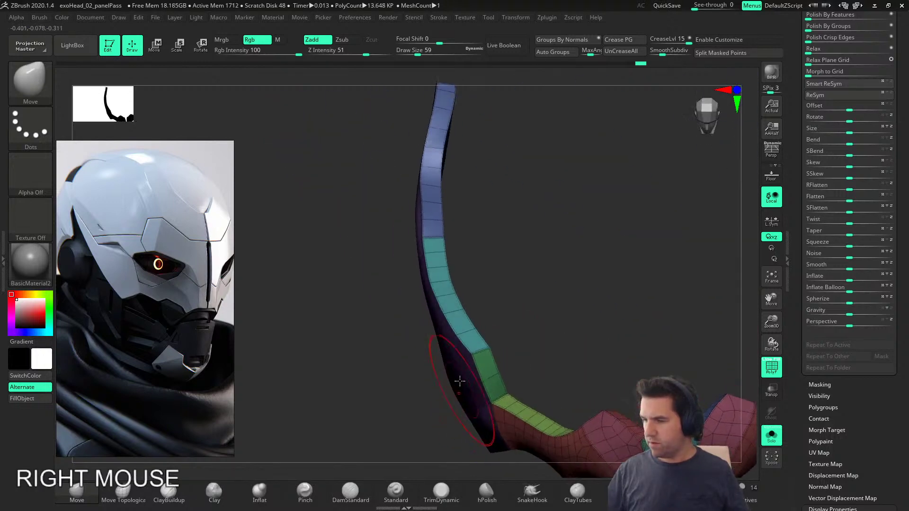
pyautogui.press('s')
pyautogui.moveTo(426, 243); pyautogui.dragTo(423, 244)
pyautogui.moveTo(423, 244); pyautogui.dragTo(426, 277, button='right')
pyautogui.moveTo(423, 241); pyautogui.dragTo(421, 241)
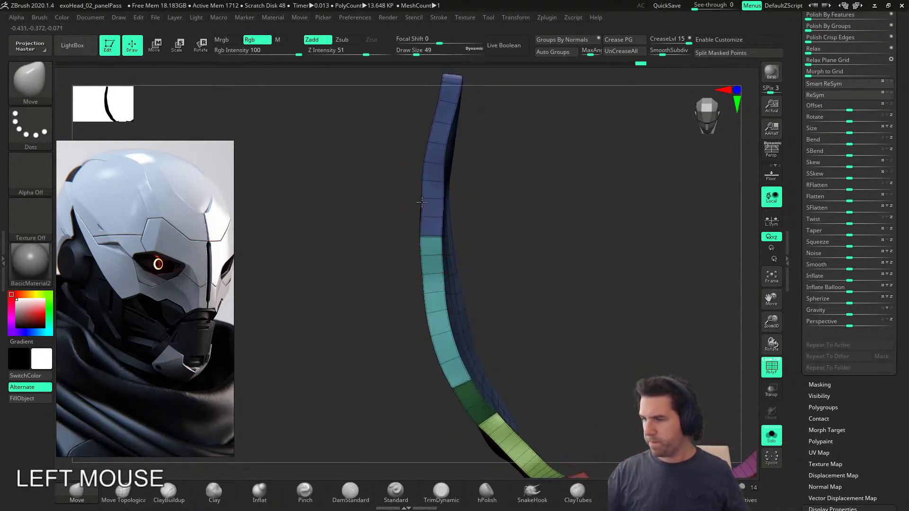
pyautogui.moveTo(422, 203); pyautogui.dragTo(455, 196, button='right')
pyautogui.moveTo(424, 186); pyautogui.dragTo(425, 186)
pyautogui.moveTo(425, 189); pyautogui.dragTo(476, 216, button='right')
pyautogui.moveTo(393, 287); pyautogui.dragTo(395, 287)
pyautogui.moveTo(400, 237); pyautogui.dragTo(372, 229, button='right')
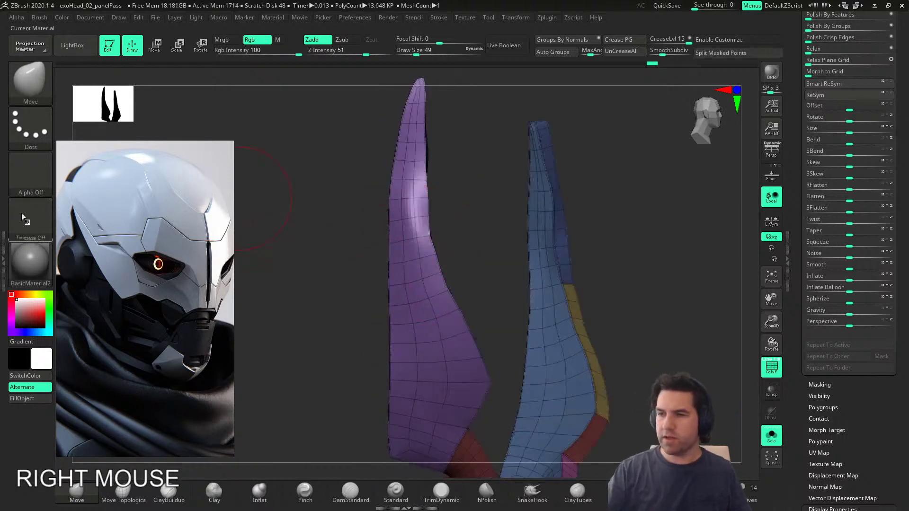
# Step: Enable interface customization, move the reference image aside and expand the brush's auto-masking options
pyautogui.click(43, 18)
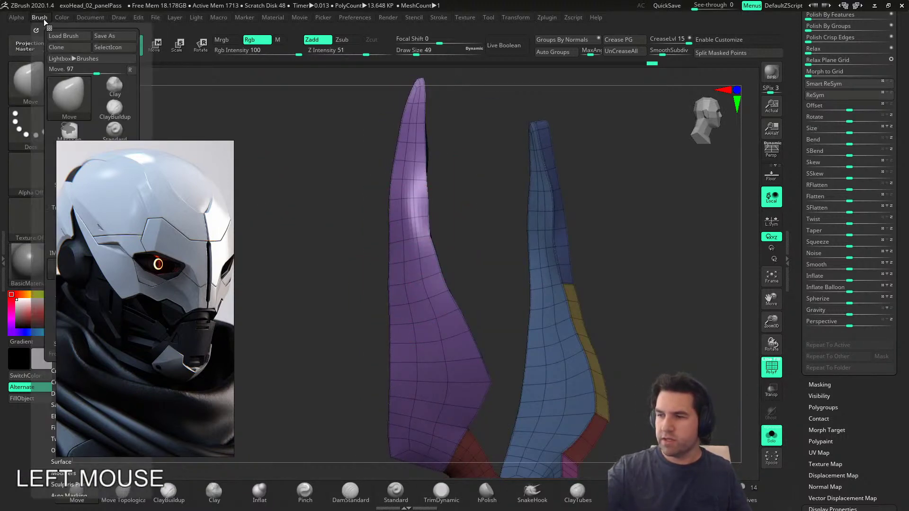
pyautogui.click(728, 40)
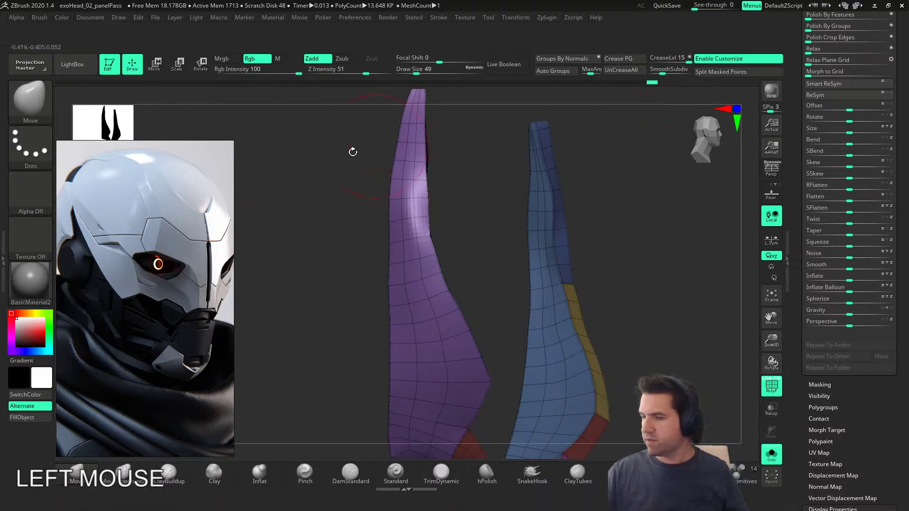
pyautogui.click(40, 19)
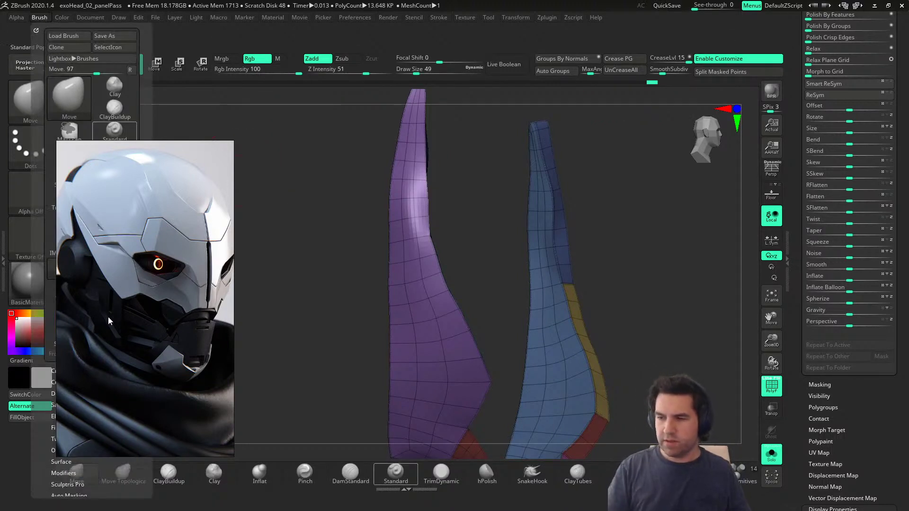
pyautogui.moveTo(108, 316); pyautogui.dragTo(205, 303, button='right')
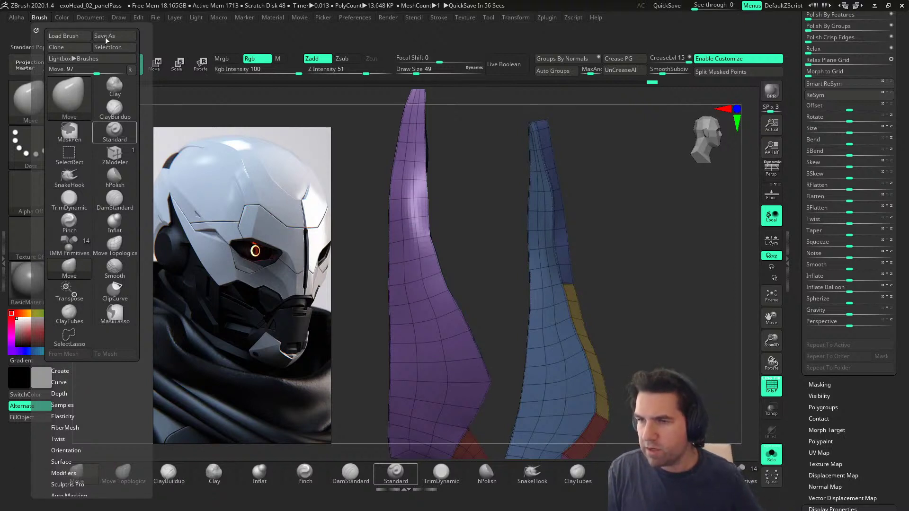
pyautogui.click(43, 18)
pyautogui.click(44, 16)
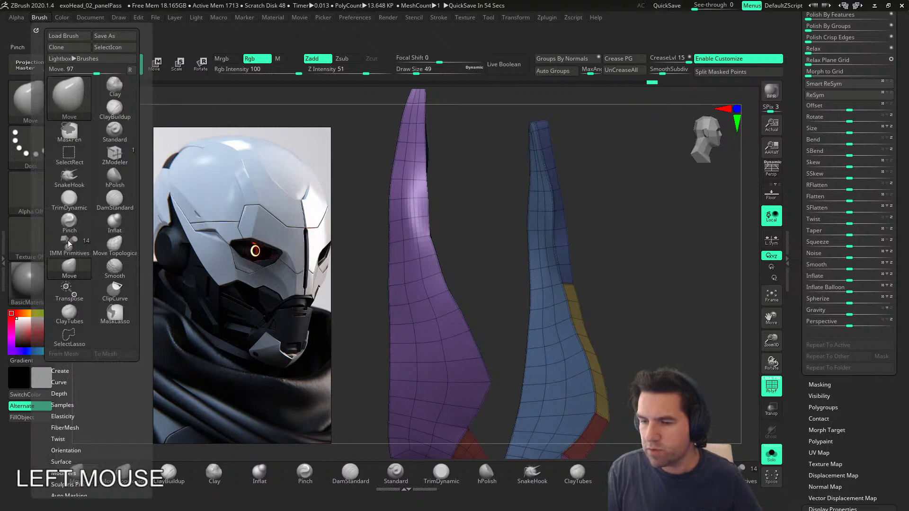
pyautogui.moveTo(105, 406)
pyautogui.mouseDown()
pyautogui.moveTo(127, 351)
pyautogui.moveTo(128, 298)
pyautogui.mouseUp()
pyautogui.click(80, 375)
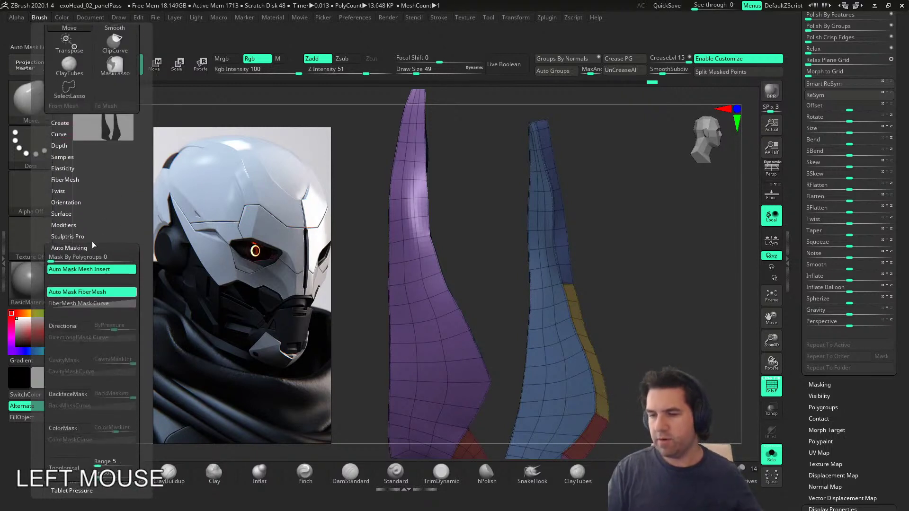
# Step: Place the Mask By Polygroups slider beside ClayTubes on the custom brush shelf and turn off interface customization
pyautogui.moveTo(118, 261)
pyautogui.mouseDown()
pyautogui.moveTo(658, 33)
pyautogui.moveTo(712, 262)
pyautogui.moveTo(660, 479)
pyautogui.moveTo(680, 490)
pyautogui.mouseUp()
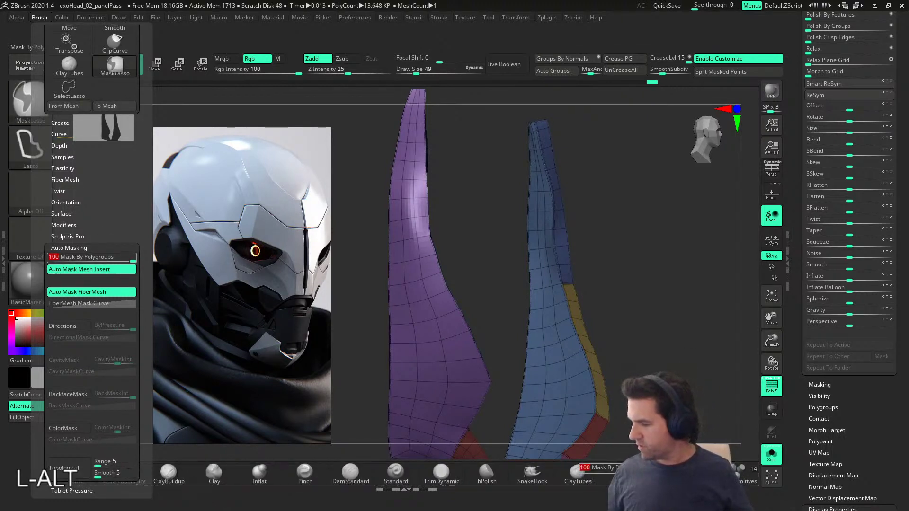
pyautogui.keyDown('ctrl'); pyautogui.keyDown('alt'); pyautogui.moveTo(587, 468); pyautogui.dragTo(585, 479); pyautogui.keyUp('alt'); pyautogui.keyUp('ctrl')
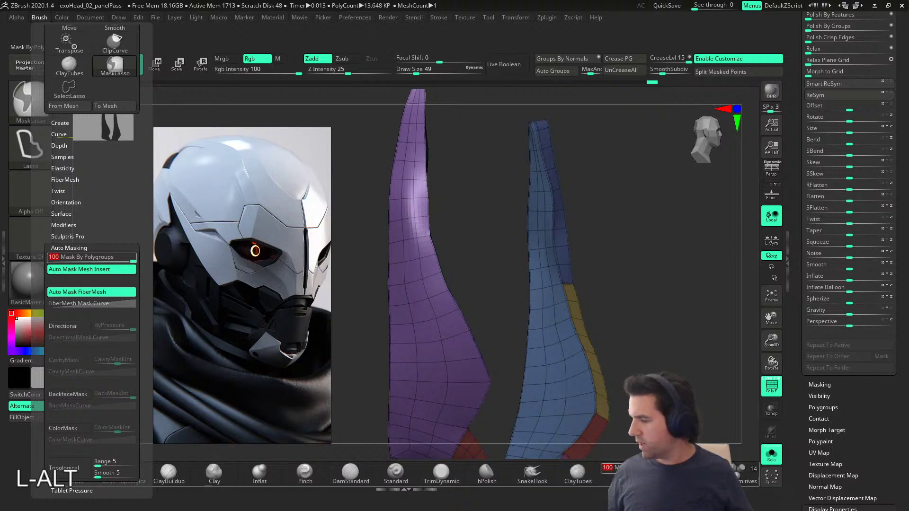
pyautogui.moveTo(588, 479)
pyautogui.keyDown('ctrl'); pyautogui.keyDown('alt'); pyautogui.mouseDown()
pyautogui.moveTo(529, 475)
pyautogui.moveTo(588, 480)
pyautogui.mouseUp(); pyautogui.keyUp('alt'); pyautogui.keyUp('ctrl')
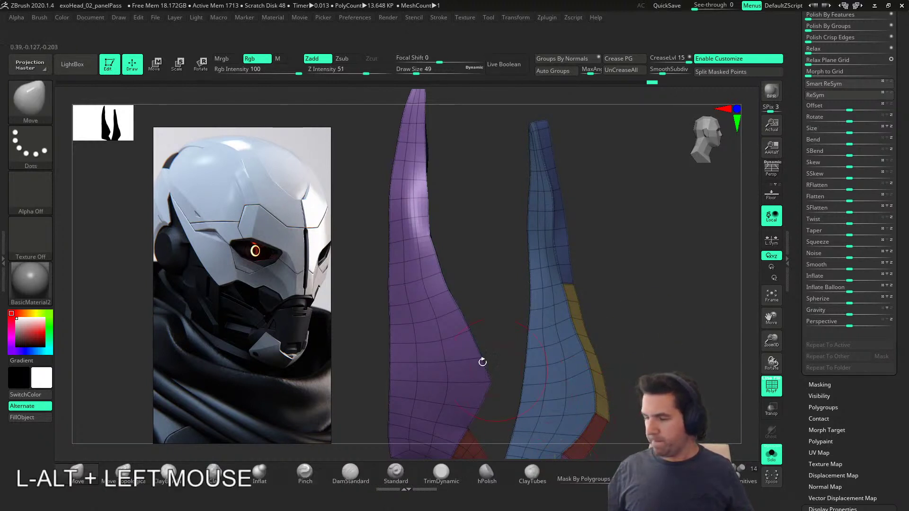
pyautogui.click(730, 59)
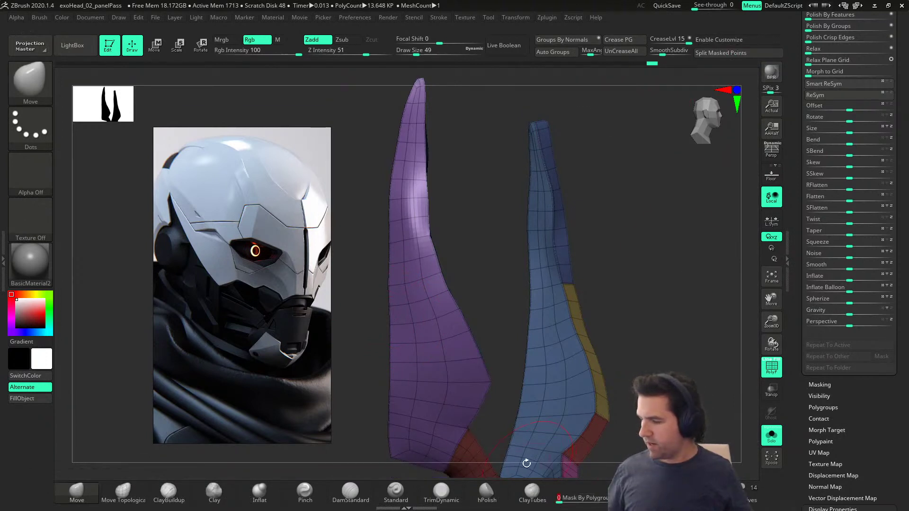
# Step: Switch to hPolish, undo a trial stroke on the purple stem and set Mask By Polygroups to 100
pyautogui.click(490, 503)
pyautogui.moveTo(504, 310); pyautogui.dragTo(417, 258, button='right')
pyautogui.moveTo(419, 244); pyautogui.dragTo(427, 184)
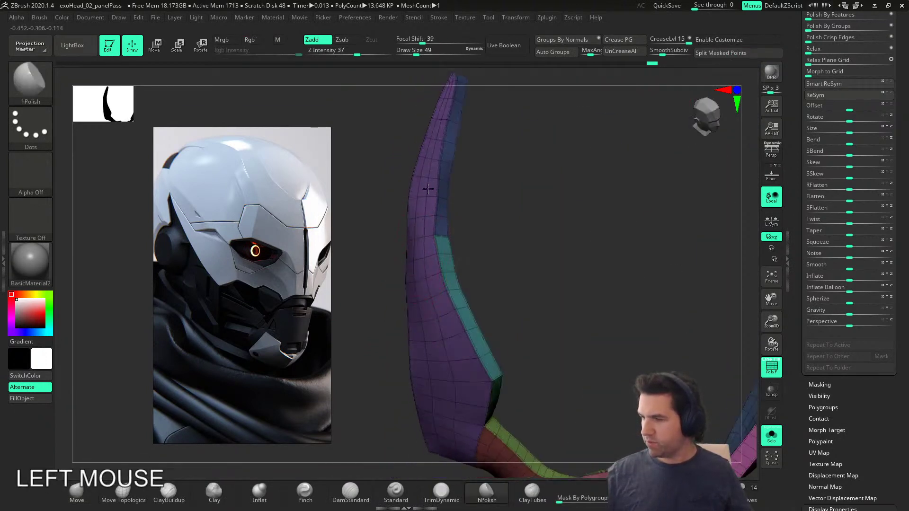
pyautogui.hotkey('ctrl', 'z')
pyautogui.moveTo(611, 509); pyautogui.dragTo(629, 496)
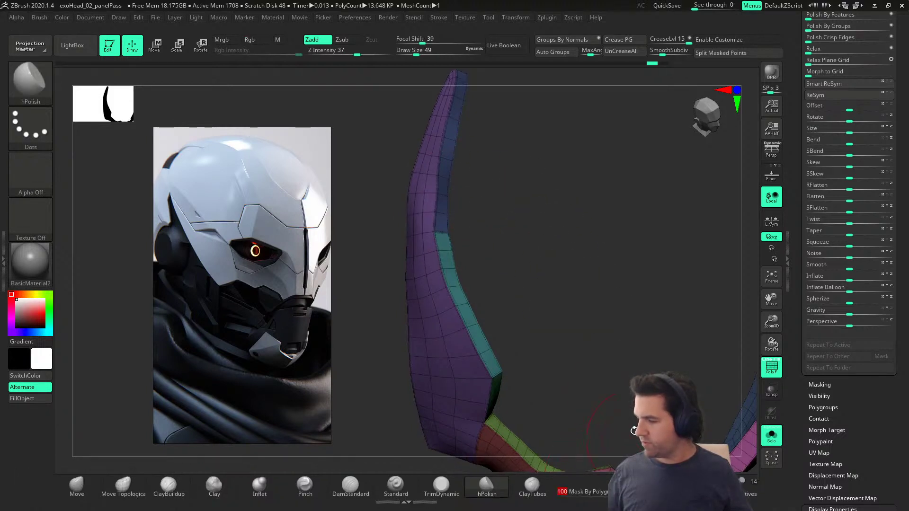
# Step: Polish the purple stem's surface along its upper part and undo the last stroke
pyautogui.moveTo(501, 265); pyautogui.dragTo(549, 255, button='right')
pyautogui.moveTo(419, 191); pyautogui.dragTo(417, 176)
pyautogui.moveTo(478, 153); pyautogui.dragTo(433, 151, button='right')
pyautogui.moveTo(411, 161); pyautogui.dragTo(410, 166)
pyautogui.moveTo(454, 183); pyautogui.dragTo(445, 181, button='right')
pyautogui.moveTo(424, 212); pyautogui.dragTo(422, 211)
pyautogui.hotkey('ctrl', 'z')
pyautogui.moveTo(449, 225); pyautogui.dragTo(513, 232, button='right')
# Step: Refine the upper stem of the purple panel with small Move brush touch-ups
pyautogui.click(78, 488)
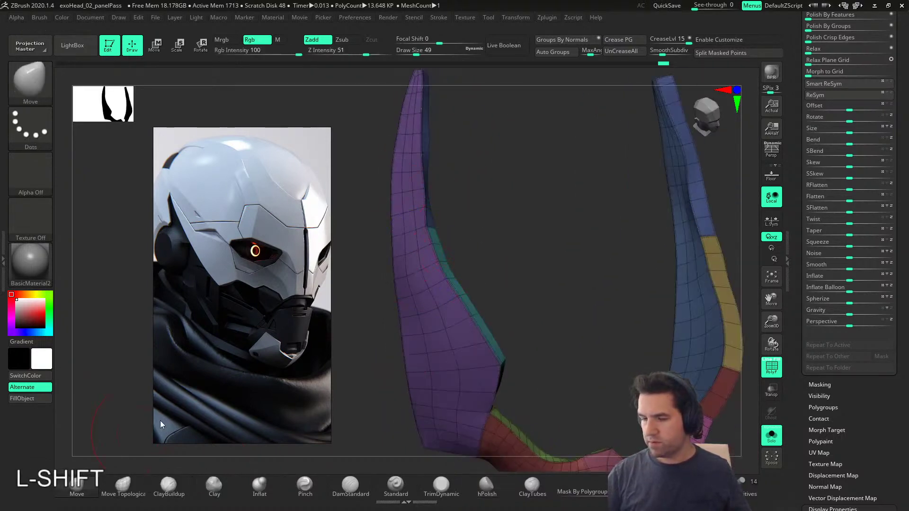
pyautogui.keyDown('shift'); pyautogui.moveTo(120, 449); pyautogui.dragTo(441, 235, button='right'); pyautogui.keyUp('shift')
pyautogui.click(415, 196)
pyautogui.moveTo(410, 196); pyautogui.dragTo(416, 192, button='right')
pyautogui.click(427, 193)
pyautogui.keyDown('shift'); pyautogui.moveTo(550, 268); pyautogui.dragTo(547, 320, button='right'); pyautogui.keyUp('shift')
# Step: Switch back to hPolish and flatten the faces of the lower cheek panel
pyautogui.click(485, 486)
pyautogui.moveTo(466, 226)
pyautogui.mouseDown()
pyautogui.moveTo(492, 259)
pyautogui.moveTo(502, 253)
pyautogui.mouseUp()
pyautogui.moveTo(530, 251); pyautogui.dragTo(494, 246, button='right')
pyautogui.moveTo(551, 327); pyautogui.dragTo(558, 317)
pyautogui.moveTo(499, 247); pyautogui.dragTo(519, 219, button='right')
# Step: Turn off the polyframe display and polish the panel's front section leading to the nose
pyautogui.hotkey('shift', 'f')
pyautogui.moveTo(610, 398)
pyautogui.mouseDown(button='right')
pyautogui.moveTo(572, 434)
pyautogui.moveTo(563, 426)
pyautogui.moveTo(586, 399)
pyautogui.mouseUp(button='right')
pyautogui.moveTo(586, 399)
pyautogui.keyDown('alt'); pyautogui.mouseDown(button='right')
pyautogui.moveTo(555, 381)
pyautogui.moveTo(552, 359)
pyautogui.mouseUp(button='right'); pyautogui.keyUp('alt')
pyautogui.moveTo(539, 317); pyautogui.dragTo(609, 337)
pyautogui.moveTo(610, 337); pyautogui.dragTo(594, 334, button='right')
pyautogui.click(594, 333)
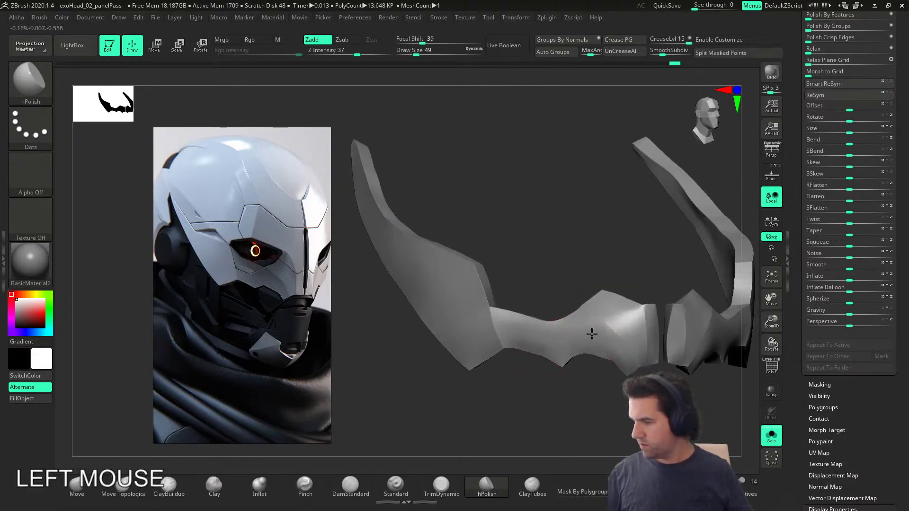
# Step: Polish the front strip beside the centre gap, undo the last two strokes and rework it at draw size 14
pyautogui.moveTo(533, 331); pyautogui.dragTo(630, 326, button='right')
pyautogui.click(631, 327)
pyautogui.click(652, 336)
pyautogui.moveTo(665, 356)
pyautogui.mouseDown(button='right')
pyautogui.moveTo(652, 336)
pyautogui.moveTo(663, 365)
pyautogui.moveTo(692, 379)
pyautogui.mouseUp(button='right')
pyautogui.click(702, 389)
pyautogui.hotkey('ctrl', 'z')
pyautogui.hotkey('ctrl', 'z')
pyautogui.moveTo(649, 306); pyautogui.dragTo(646, 290)
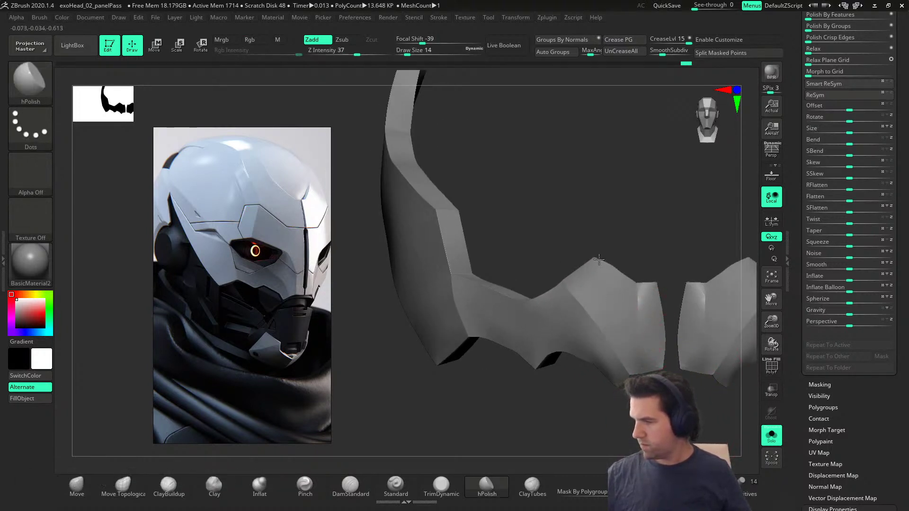
# Step: With the Move brush at draw size 27, adjust the upper and lower inner corners of the front strip beside the centre gap
pyautogui.moveTo(608, 304)
pyautogui.mouseDown(button='right')
pyautogui.moveTo(660, 361)
pyautogui.moveTo(579, 374)
pyautogui.mouseUp(button='right')
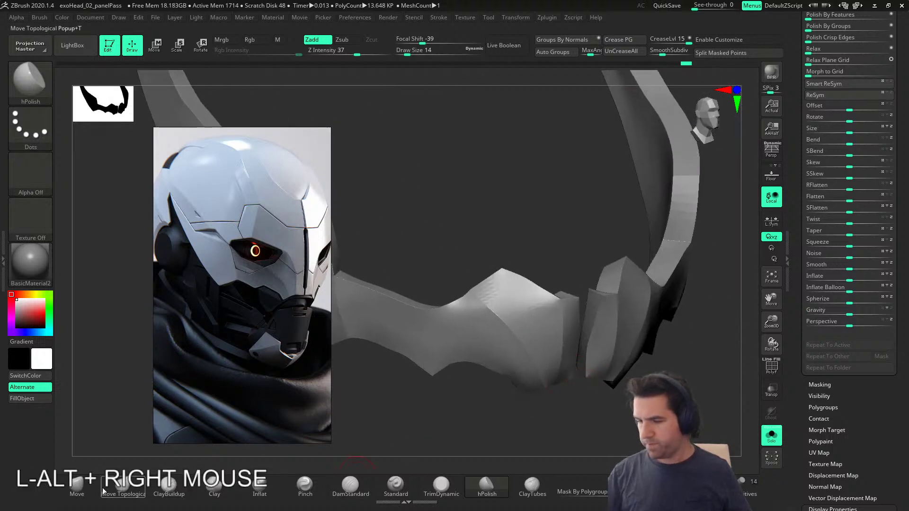
pyautogui.click(78, 487)
pyautogui.press('s')
pyautogui.moveTo(489, 411); pyautogui.dragTo(498, 412)
pyautogui.moveTo(509, 417); pyautogui.dragTo(416, 408, button='right')
pyautogui.press('s')
pyautogui.moveTo(564, 354); pyautogui.dragTo(558, 354)
pyautogui.moveTo(558, 355); pyautogui.dragTo(555, 372, button='right')
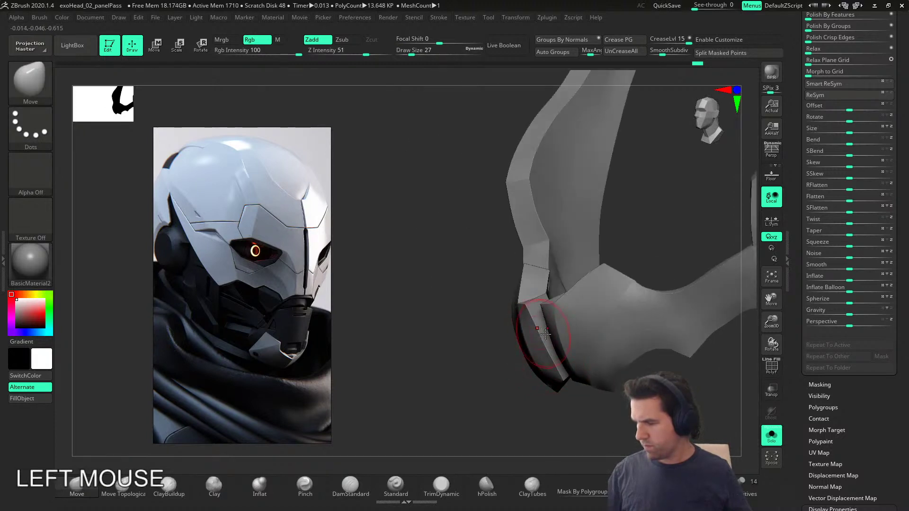
pyautogui.keyDown('shift'); pyautogui.moveTo(540, 332); pyautogui.dragTo(581, 327, button='right'); pyautogui.keyUp('shift')
pyautogui.moveTo(516, 308); pyautogui.dragTo(529, 304)
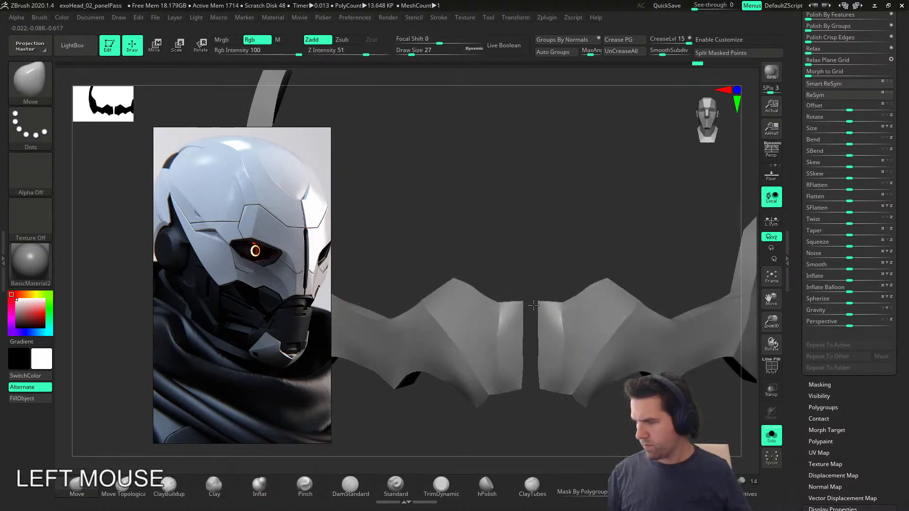
pyautogui.moveTo(519, 388); pyautogui.dragTo(531, 364)
# Step: Turn on the polyframe display and check the front strip against the full head before isolating the panel again
pyautogui.moveTo(532, 359)
pyautogui.keyDown('alt'); pyautogui.mouseDown(button='right')
pyautogui.moveTo(537, 345)
pyautogui.moveTo(540, 384)
pyautogui.moveTo(520, 365)
pyautogui.moveTo(538, 383)
pyautogui.moveTo(531, 376)
pyautogui.moveTo(558, 374)
pyautogui.mouseUp(button='right'); pyautogui.keyUp('alt')
pyautogui.hotkey('shift', 'f')
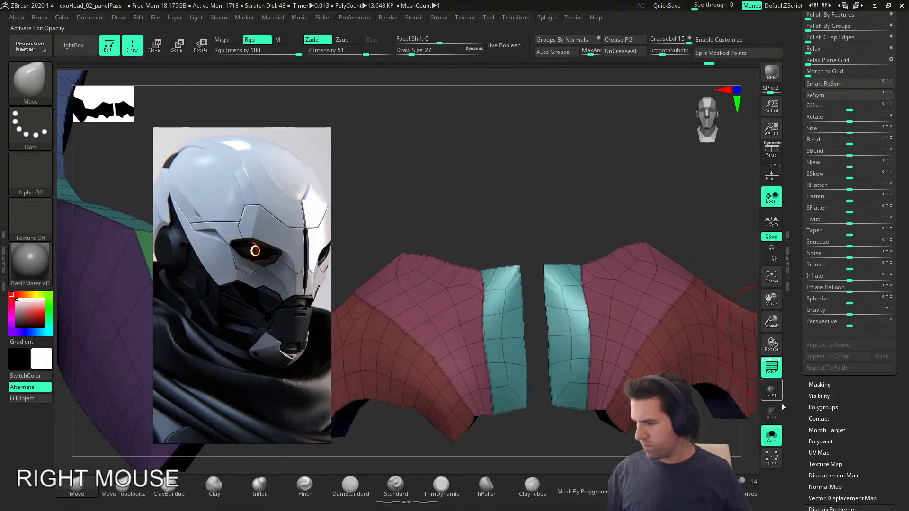
pyautogui.keyDown('alt'); pyautogui.moveTo(625, 331); pyautogui.dragTo(647, 346, button='right'); pyautogui.keyUp('alt')
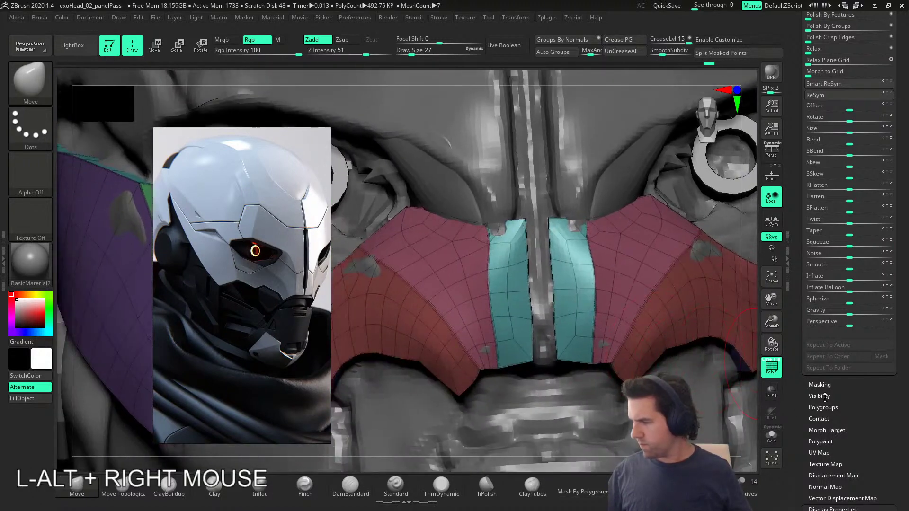
pyautogui.click(772, 433)
pyautogui.keyDown('shift'); pyautogui.moveTo(740, 416); pyautogui.dragTo(575, 379, button='right'); pyautogui.keyUp('shift')
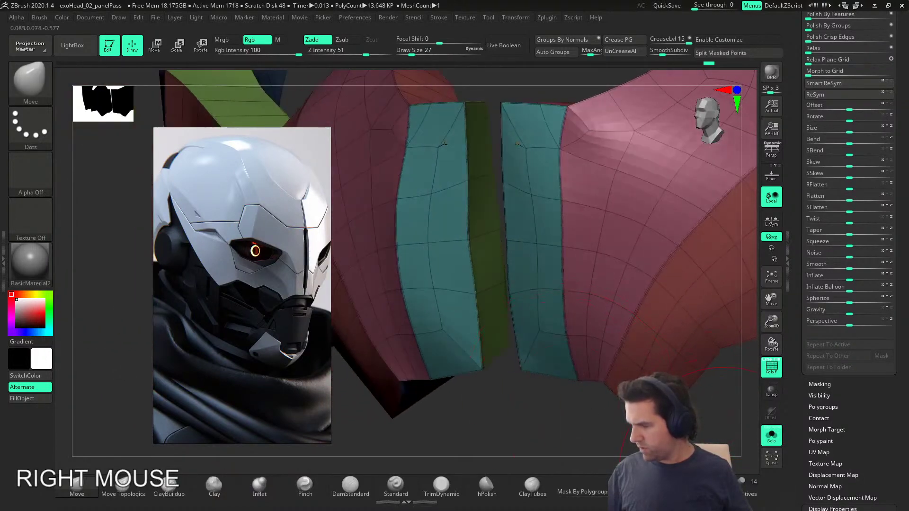
# Step: Switch to ZModeler with QMesh as the polygon action and undo the first trial on the gap-side faces
pyautogui.click(692, 487)
pyautogui.press('s')
pyautogui.moveTo(501, 349); pyautogui.dragTo(497, 348)
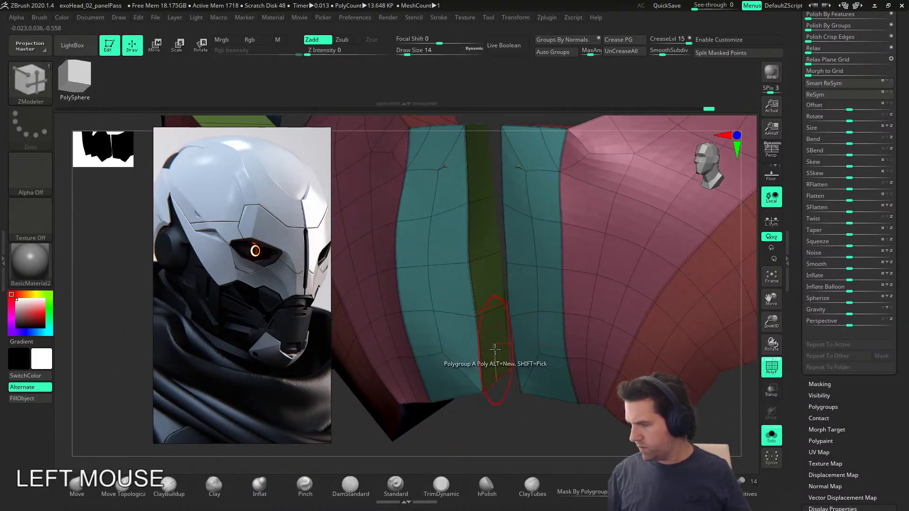
pyautogui.press('space')
pyautogui.click(573, 123)
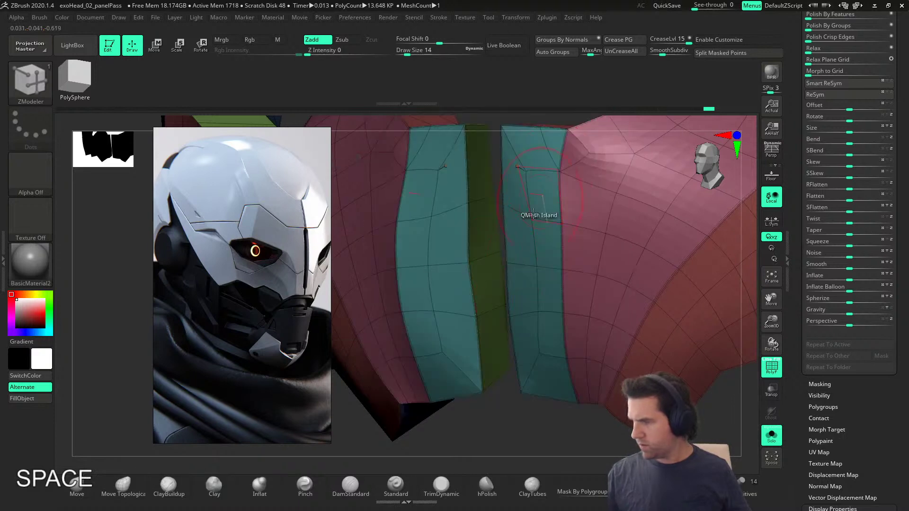
pyautogui.click(491, 342)
pyautogui.hotkey('ctrl', 'z')
# Step: Set the QMesh target to a single poly and extrude the lowest gap-side face toward the centre
pyautogui.press('space')
pyautogui.click(385, 240)
pyautogui.click(498, 339)
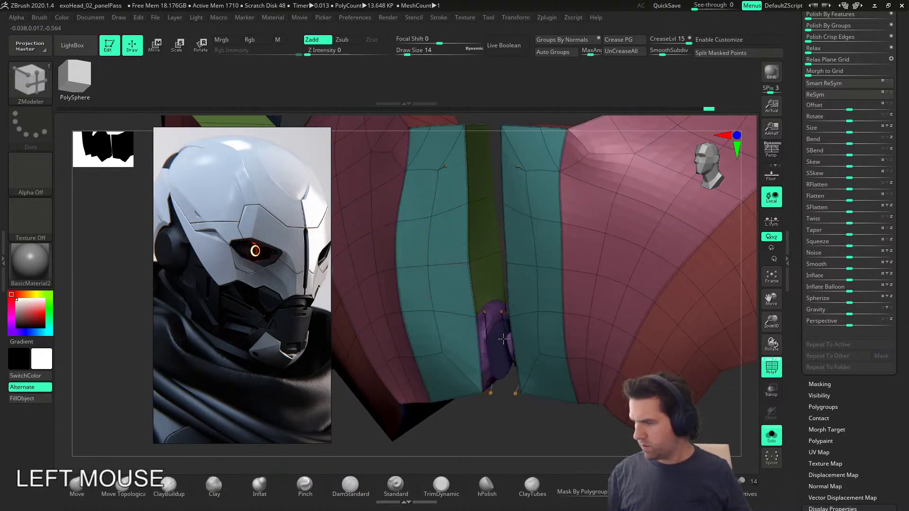
pyautogui.moveTo(505, 339); pyautogui.dragTo(506, 339)
# Step: Drop to a lower subdivision level and assign the extrusion's front strip to the neighbouring teal polygroup
pyautogui.moveTo(506, 339)
pyautogui.mouseDown(button='right')
pyautogui.moveTo(531, 335)
pyautogui.moveTo(489, 350)
pyautogui.mouseUp(button='right')
pyautogui.hotkey('shift', 'd')
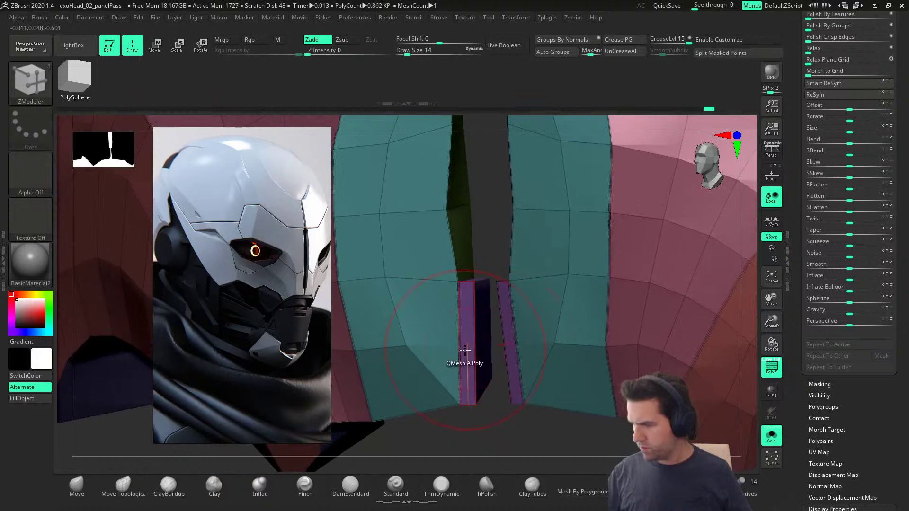
pyautogui.press('space')
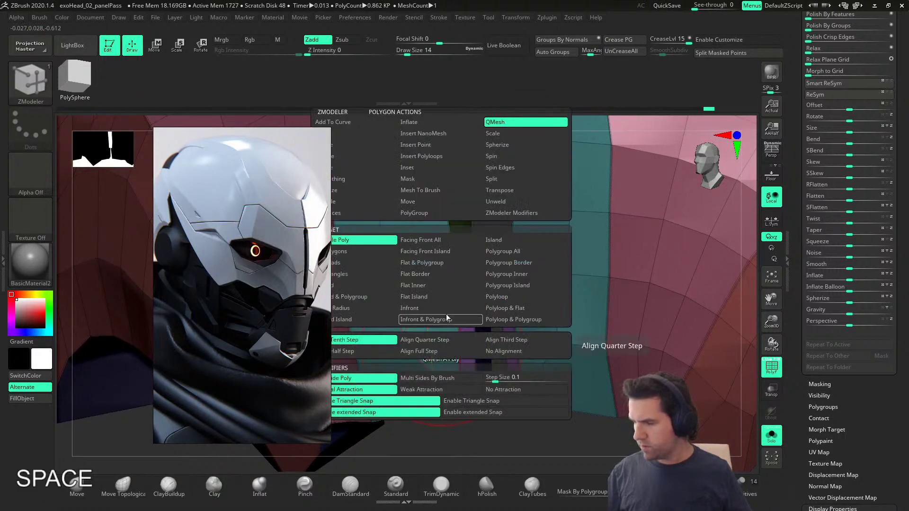
pyautogui.click(414, 212)
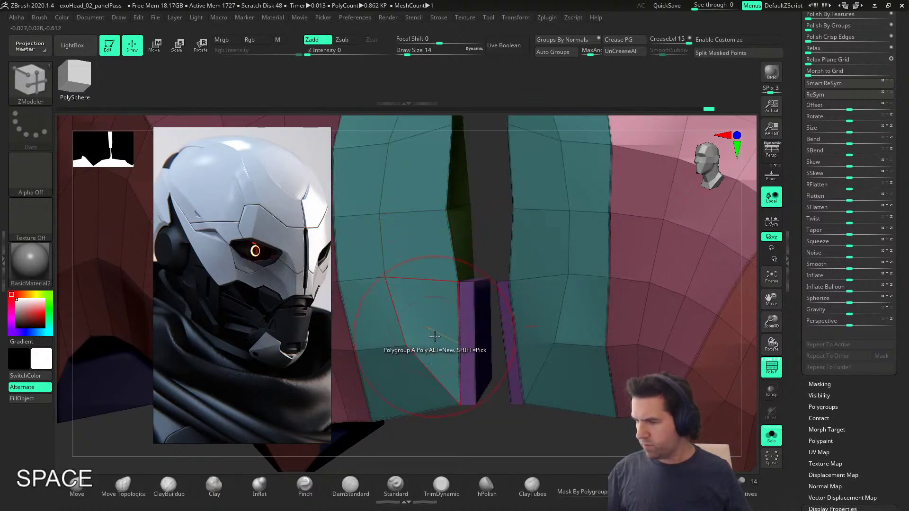
pyautogui.keyDown('shift'); pyautogui.click(435, 337); pyautogui.keyUp('shift')
pyautogui.click(465, 324)
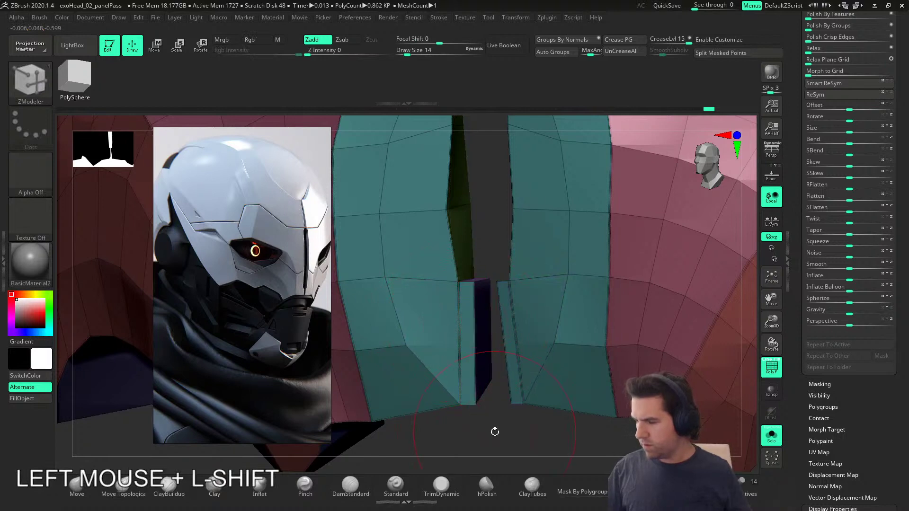
# Step: Match the extrusion's back and underside strips to their adjoining polygroups, and rebuild the panel's creases by polygroup
pyautogui.press('s')
pyautogui.moveTo(495, 432); pyautogui.dragTo(491, 432)
pyautogui.moveTo(492, 417)
pyautogui.mouseDown(button='right')
pyautogui.moveTo(483, 307)
pyautogui.moveTo(497, 360)
pyautogui.moveTo(517, 326)
pyautogui.mouseUp(button='right')
pyautogui.keyDown('shift'); pyautogui.click(535, 420); pyautogui.keyUp('shift')
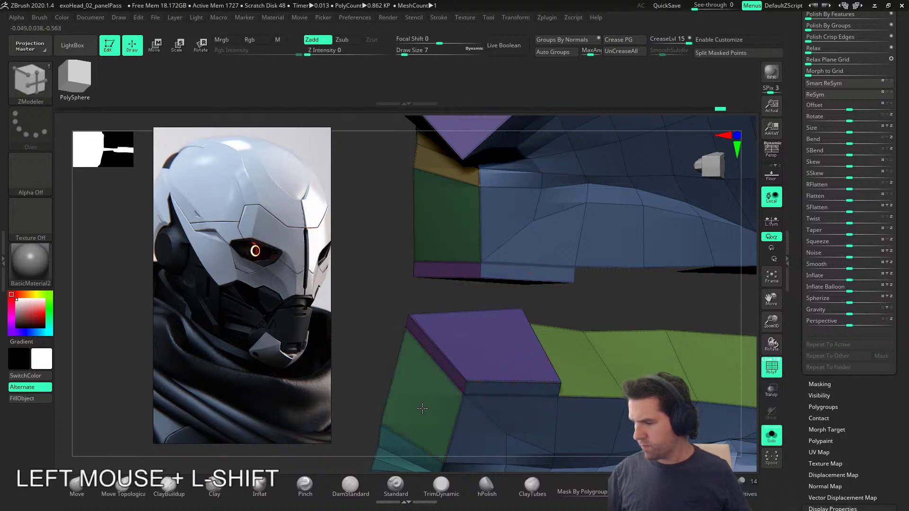
pyautogui.click(447, 363)
pyautogui.keyDown('shift'); pyautogui.moveTo(446, 363); pyautogui.dragTo(511, 369, button='right'); pyautogui.keyUp('shift')
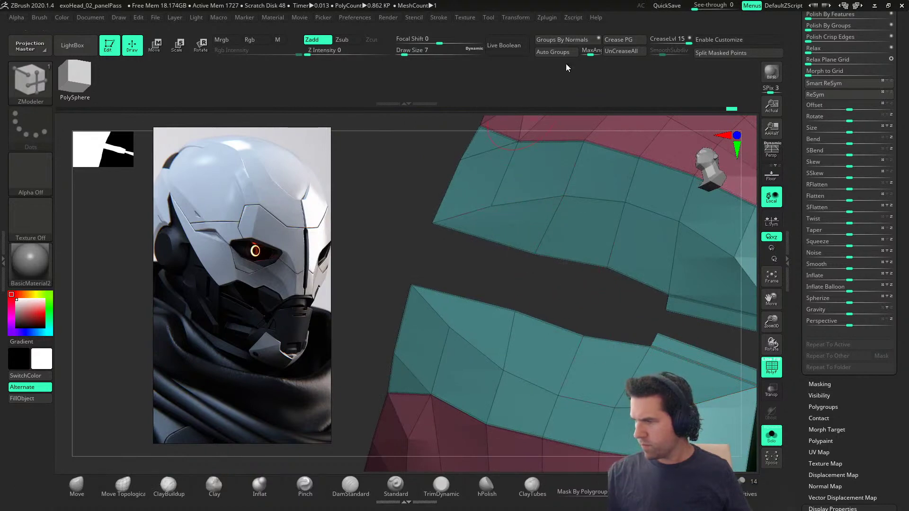
pyautogui.click(635, 50)
pyautogui.click(631, 40)
# Step: Reposition the low-poly vertices of the teal front strip with the Move brush at draw size 7
pyautogui.moveTo(555, 395); pyautogui.dragTo(541, 337, button='right')
pyautogui.click(78, 498)
pyautogui.moveTo(473, 321); pyautogui.dragTo(468, 307)
pyautogui.moveTo(415, 341); pyautogui.dragTo(401, 316)
pyautogui.moveTo(453, 242); pyautogui.dragTo(465, 266)
pyautogui.moveTo(466, 268); pyautogui.dragTo(493, 264, button='right')
pyautogui.moveTo(354, 273); pyautogui.dragTo(360, 288)
pyautogui.moveTo(360, 289)
pyautogui.mouseDown(button='right')
pyautogui.moveTo(613, 372)
pyautogui.moveTo(367, 377)
pyautogui.moveTo(481, 328)
pyautogui.moveTo(356, 319)
pyautogui.mouseUp(button='right')
# Step: Slant the extruded tab's upper corner and pull its lower corner inward so its gap edge runs straight along the centre
pyautogui.keyDown('alt'); pyautogui.moveTo(409, 298); pyautogui.dragTo(501, 324, button='right'); pyautogui.keyUp('alt')
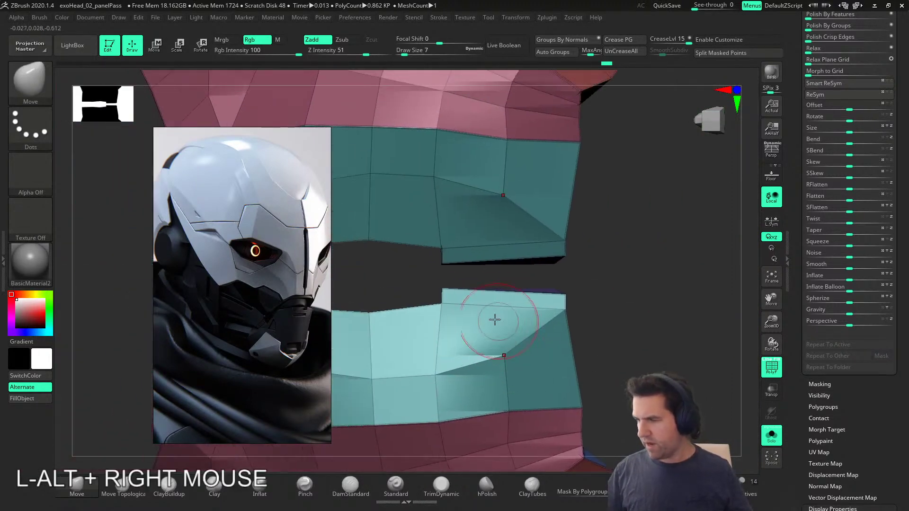
pyautogui.moveTo(446, 290); pyautogui.dragTo(488, 280)
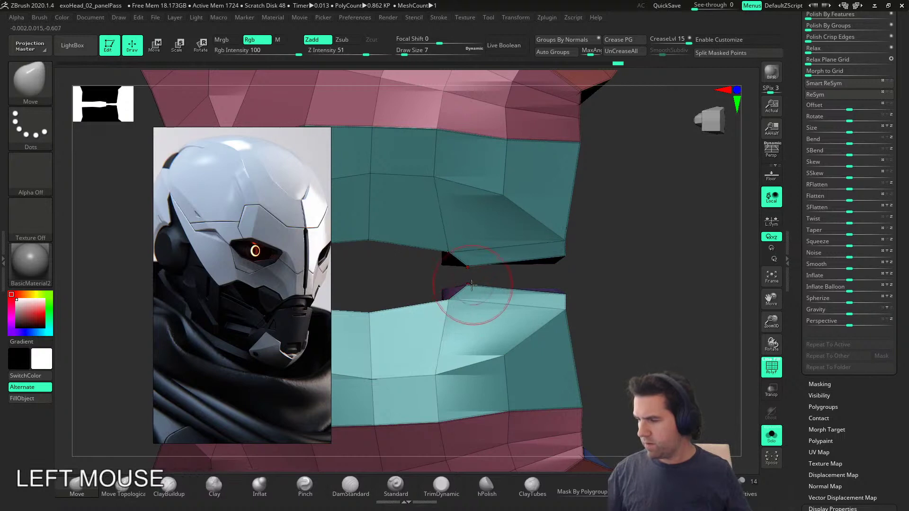
pyautogui.moveTo(564, 294); pyautogui.dragTo(566, 284)
pyautogui.moveTo(565, 257); pyautogui.dragTo(565, 266)
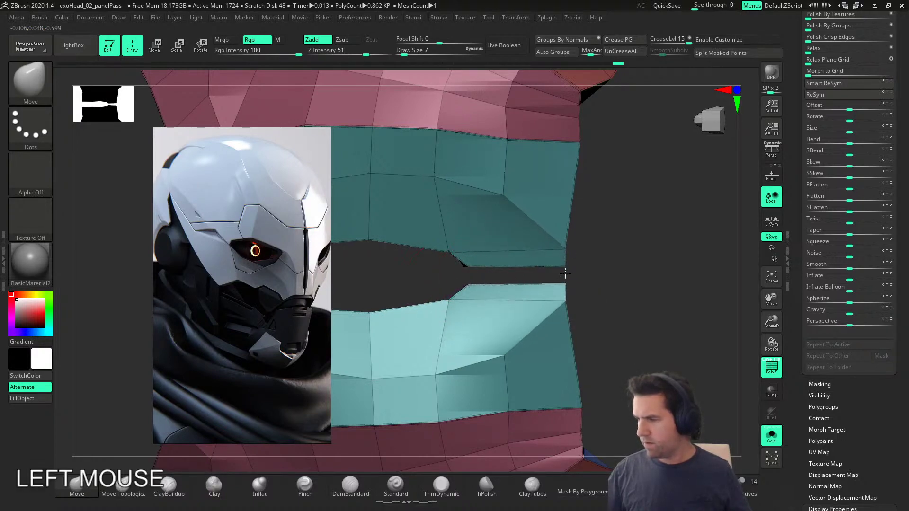
# Step: Straighten the back edge of the extruded tab along the centre gap with Move at draw size 27
pyautogui.moveTo(565, 269)
pyautogui.mouseDown(button='right')
pyautogui.moveTo(587, 265)
pyautogui.moveTo(620, 331)
pyautogui.moveTo(658, 327)
pyautogui.mouseUp(button='right')
pyautogui.press('s')
pyautogui.keyDown('alt'); pyautogui.moveTo(610, 284); pyautogui.dragTo(568, 279, button='right'); pyautogui.keyUp('alt')
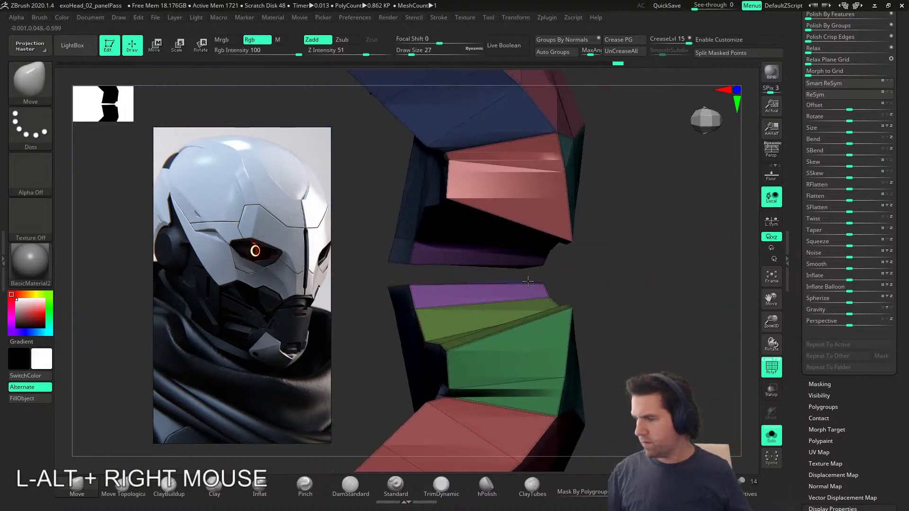
pyautogui.moveTo(558, 287); pyautogui.dragTo(558, 277)
pyautogui.moveTo(389, 276); pyautogui.dragTo(424, 265)
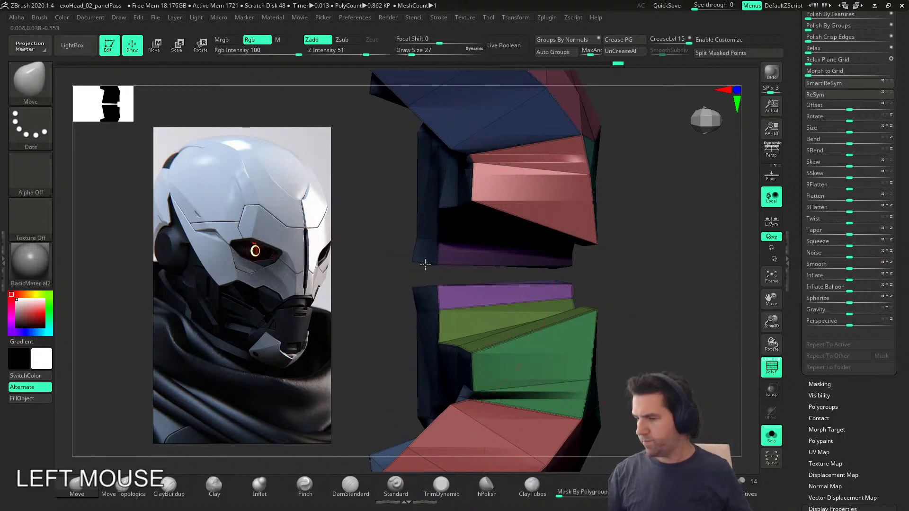
# Step: Adjust the underside corners of the front section with small Move strokes at draw size 18
pyautogui.moveTo(521, 260); pyautogui.dragTo(541, 275, button='right')
pyautogui.moveTo(539, 287); pyautogui.dragTo(537, 288)
pyautogui.press('s')
pyautogui.moveTo(463, 395); pyautogui.dragTo(456, 395)
pyautogui.moveTo(443, 400); pyautogui.dragTo(450, 405)
pyautogui.press('s')
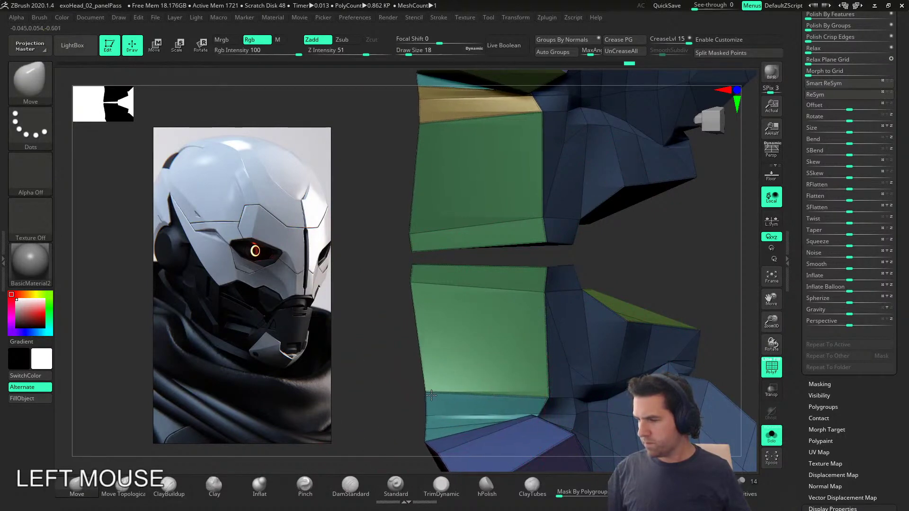
pyautogui.moveTo(426, 441); pyautogui.dragTo(641, 335, button='right')
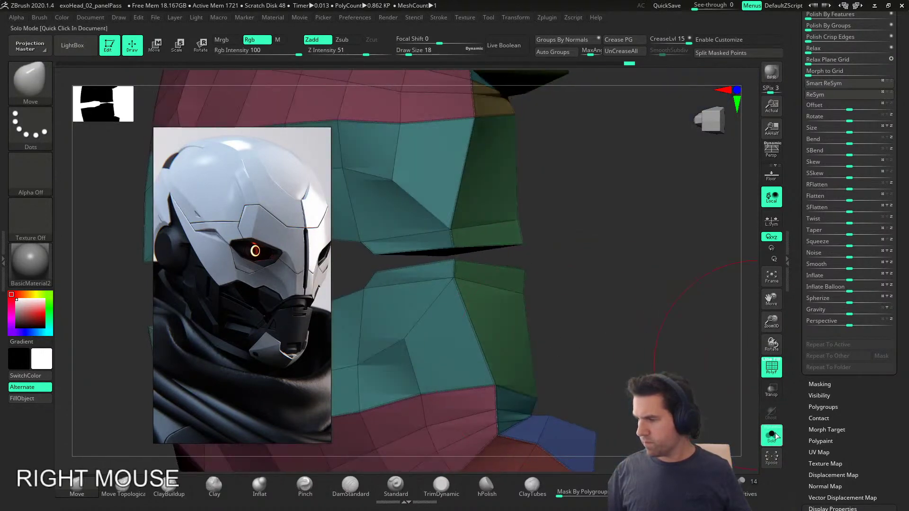
# Step: Raise the panel's subdivision level and nudge the teal strip's profile beside the centre gap
pyautogui.press('d')
pyautogui.moveTo(616, 336); pyautogui.dragTo(579, 293, button='right')
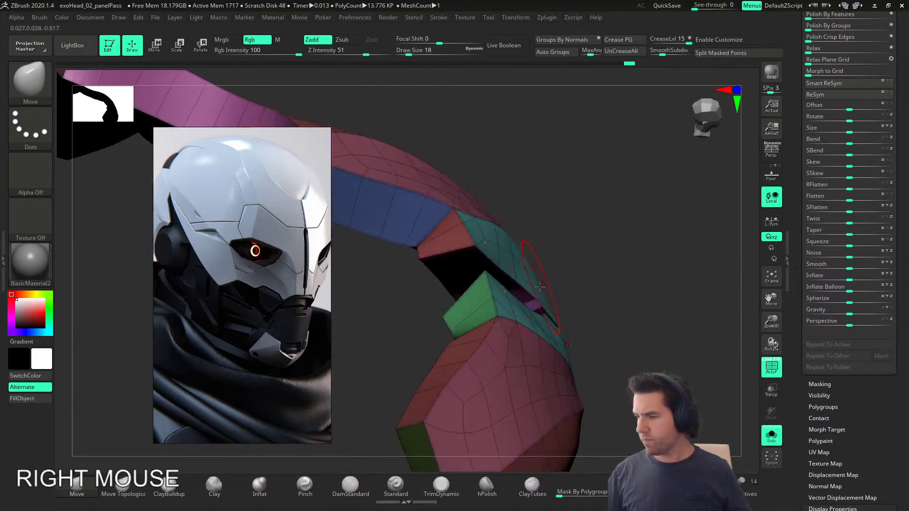
pyautogui.click(540, 284)
pyautogui.moveTo(504, 265); pyautogui.dragTo(521, 230, button='right')
pyautogui.moveTo(519, 260); pyautogui.dragTo(514, 256)
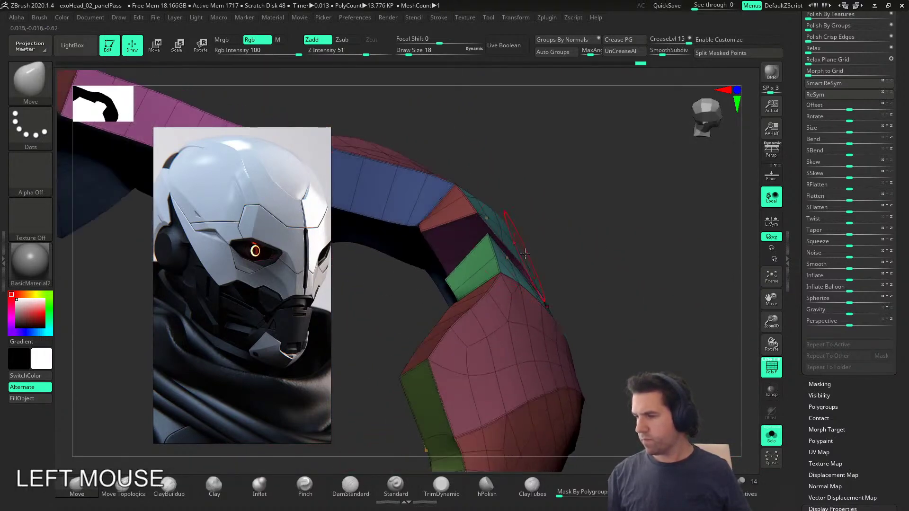
pyautogui.moveTo(517, 258); pyautogui.dragTo(466, 224, button='right')
pyautogui.moveTo(474, 211); pyautogui.dragTo(480, 208)
# Step: Touch up the front section's lower edge and underside, varying the Move brush between draw sizes 25 and 16
pyautogui.moveTo(479, 208)
pyautogui.mouseDown(button='right')
pyautogui.moveTo(540, 292)
pyautogui.moveTo(599, 181)
pyautogui.moveTo(549, 293)
pyautogui.moveTo(512, 321)
pyautogui.moveTo(496, 305)
pyautogui.mouseUp(button='right')
pyautogui.press('s')
pyautogui.click(505, 302)
pyautogui.moveTo(506, 273); pyautogui.dragTo(480, 348, button='right')
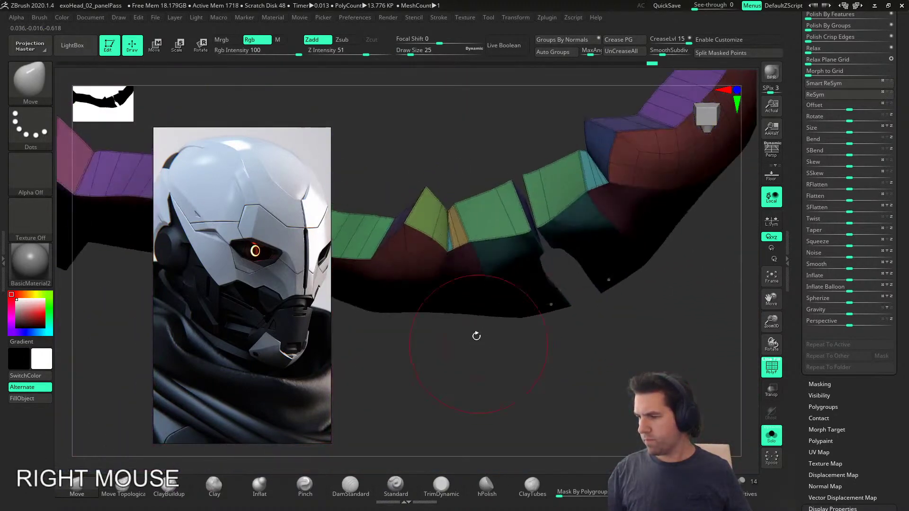
pyautogui.press('s')
pyautogui.moveTo(482, 263); pyautogui.dragTo(481, 262)
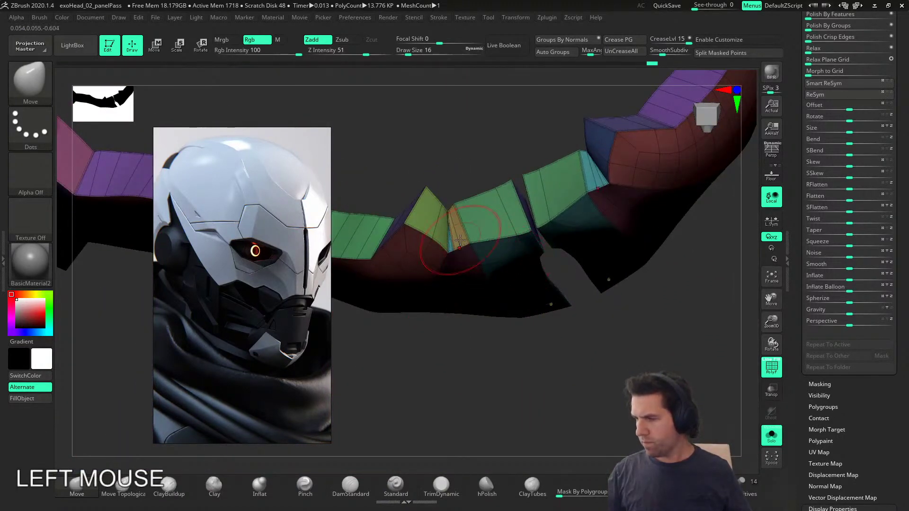
# Step: Turn off the polyframe display and undo a trial smoothing stroke on the front section's upper edge
pyautogui.moveTo(460, 241); pyautogui.dragTo(578, 341, button='right')
pyautogui.hotkey('shift', 'f')
pyautogui.keyDown('shift'); pyautogui.moveTo(551, 182); pyautogui.dragTo(584, 176); pyautogui.keyUp('shift')
pyautogui.moveTo(587, 296); pyautogui.dragTo(584, 316, button='right')
pyautogui.hotkey('ctrl', 'z')
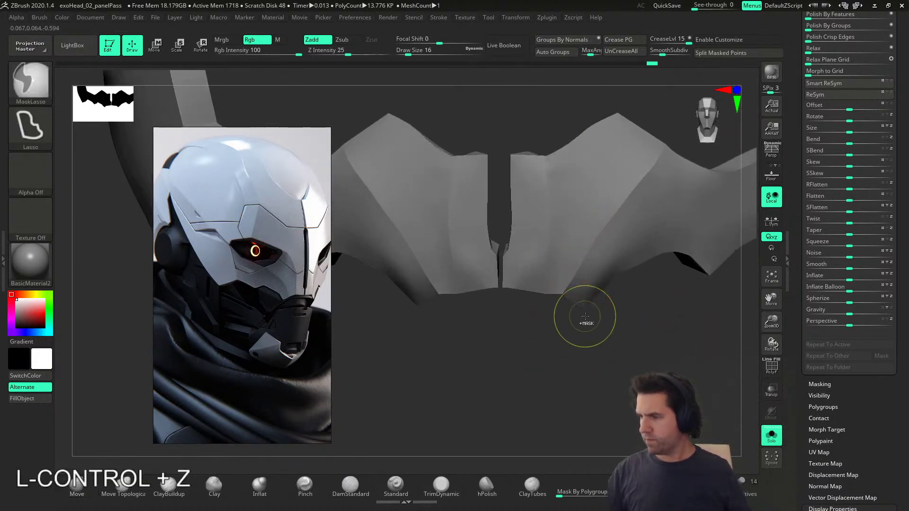
# Step: Pull the front section's lower edge slightly upward beside the centre gap with the Move brush
pyautogui.moveTo(507, 344); pyautogui.dragTo(511, 344)
pyautogui.moveTo(544, 265); pyautogui.dragTo(544, 258)
pyautogui.moveTo(544, 258)
pyautogui.mouseDown(button='right')
pyautogui.moveTo(544, 237)
pyautogui.moveTo(544, 273)
pyautogui.mouseUp(button='right')
pyautogui.moveTo(544, 272); pyautogui.dragTo(547, 263)
# Step: Polish the lower end of the front strip with hPolish at draw size 13
pyautogui.press('s')
pyautogui.moveTo(550, 257)
pyautogui.mouseDown(button='right')
pyautogui.moveTo(563, 290)
pyautogui.moveTo(564, 339)
pyautogui.mouseUp(button='right')
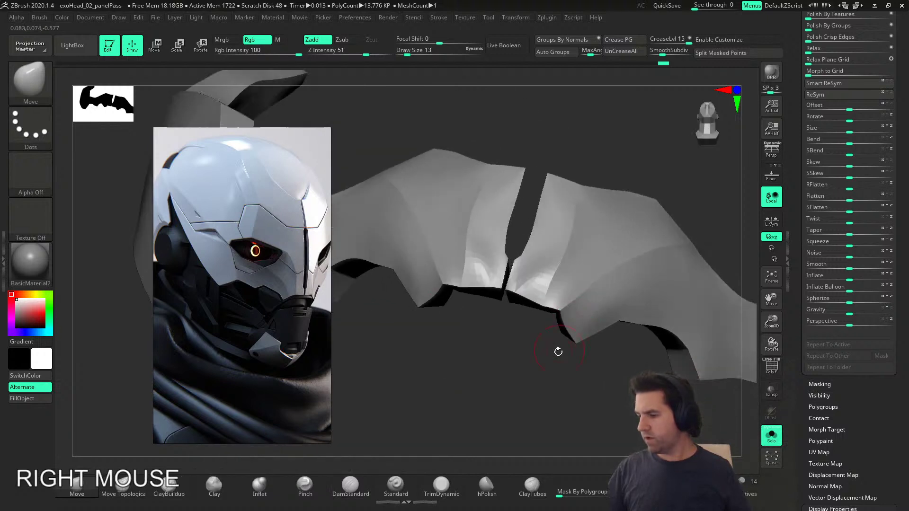
pyautogui.click(470, 483)
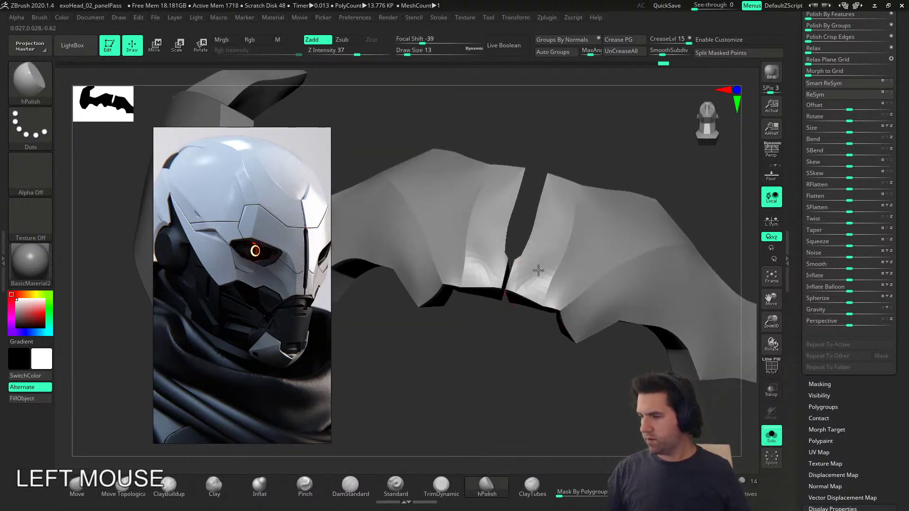
pyautogui.keyDown('shift'); pyautogui.moveTo(558, 212); pyautogui.dragTo(519, 363, button='right'); pyautogui.keyUp('shift')
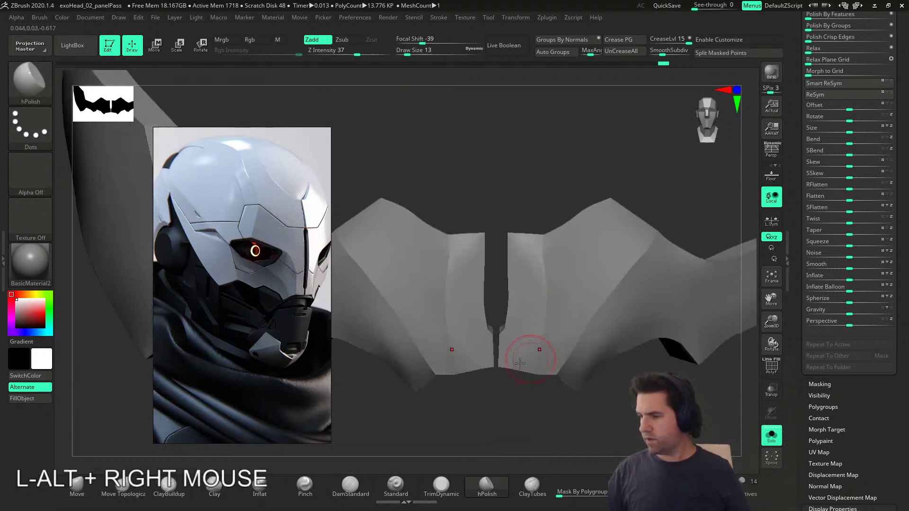
# Step: Switch back to Move, straighten the front strip's outer crease at draw size 31 and refine its lower end
pyautogui.click(91, 484)
pyautogui.click(545, 323)
pyautogui.press('[')
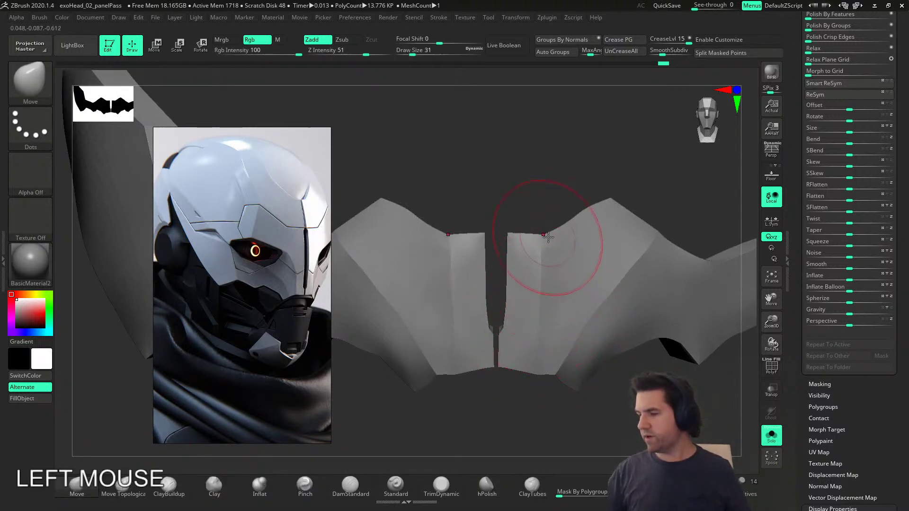
pyautogui.moveTo(556, 333)
pyautogui.mouseDown(button='right')
pyautogui.moveTo(536, 308)
pyautogui.moveTo(537, 356)
pyautogui.mouseUp(button='right')
pyautogui.moveTo(537, 356); pyautogui.dragTo(538, 351)
pyautogui.moveTo(538, 351)
pyautogui.mouseDown(button='right')
pyautogui.moveTo(535, 373)
pyautogui.moveTo(544, 364)
pyautogui.mouseUp(button='right')
pyautogui.moveTo(543, 360); pyautogui.dragTo(548, 339)
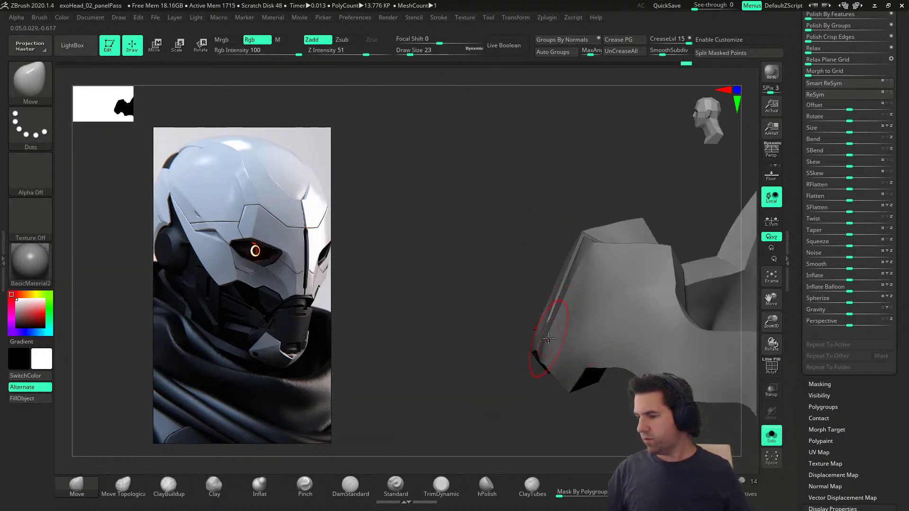
# Step: Lift the lower tip of the front strip in small Move strokes while checking its side profile
pyautogui.moveTo(552, 339)
pyautogui.keyDown('shift'); pyautogui.mouseDown(button='right')
pyautogui.moveTo(612, 336)
pyautogui.moveTo(594, 339)
pyautogui.moveTo(560, 299)
pyautogui.mouseUp(button='right'); pyautogui.keyUp('shift')
pyautogui.moveTo(554, 342); pyautogui.dragTo(555, 336)
pyautogui.moveTo(555, 336); pyautogui.dragTo(550, 340, button='right')
pyautogui.moveTo(550, 340); pyautogui.dragTo(554, 335)
pyautogui.moveTo(554, 334)
pyautogui.mouseDown(button='right')
pyautogui.moveTo(580, 342)
pyautogui.moveTo(593, 379)
pyautogui.moveTo(583, 322)
pyautogui.moveTo(594, 306)
pyautogui.moveTo(606, 310)
pyautogui.moveTo(568, 328)
pyautogui.mouseUp(button='right')
# Step: Enlarge the Move brush and refine the contour where the front section meets the cheek
pyautogui.press('s')
pyautogui.moveTo(566, 334); pyautogui.dragTo(565, 334)
pyautogui.moveTo(567, 335)
pyautogui.mouseDown(button='right')
pyautogui.moveTo(618, 355)
pyautogui.moveTo(582, 331)
pyautogui.mouseUp(button='right')
pyautogui.press('s')
pyautogui.moveTo(575, 323); pyautogui.dragTo(574, 322)
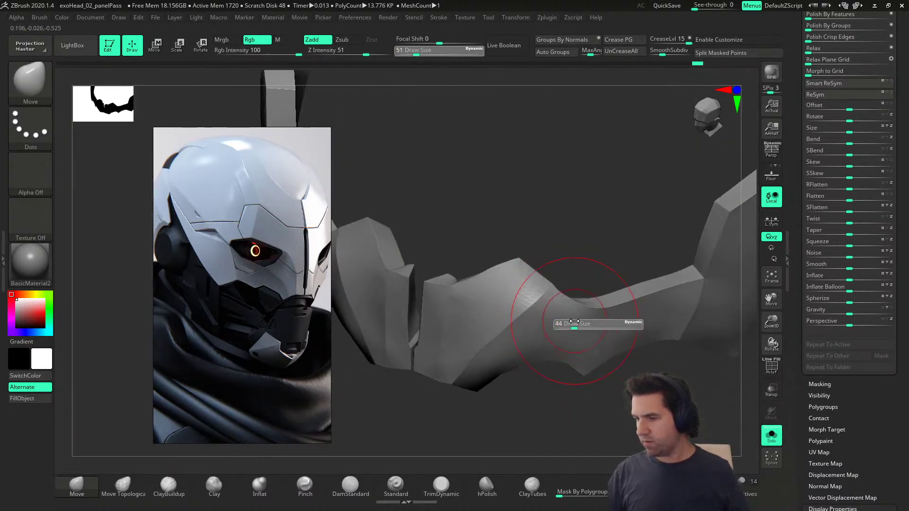
pyautogui.moveTo(572, 318); pyautogui.dragTo(562, 316, button='right')
pyautogui.moveTo(562, 315); pyautogui.dragTo(558, 304)
pyautogui.moveTo(558, 304)
pyautogui.mouseDown(button='right')
pyautogui.moveTo(521, 334)
pyautogui.moveTo(585, 320)
pyautogui.mouseUp(button='right')
# Step: Leave solo mode to review the panel on the full head and make the round ear disc the active subtool
pyautogui.click(774, 433)
pyautogui.keyDown('alt'); pyautogui.moveTo(720, 384); pyautogui.dragTo(579, 340, button='right'); pyautogui.keyUp('alt')
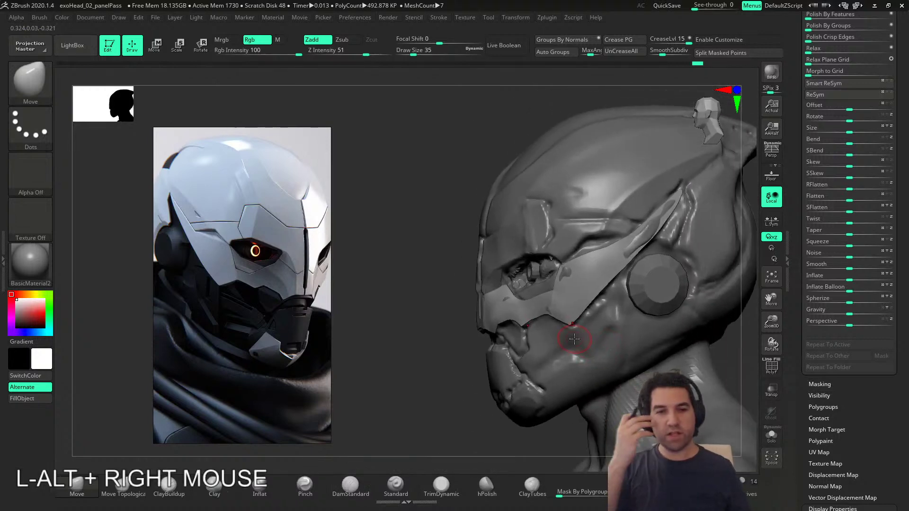
pyautogui.keyDown('alt'); pyautogui.click(675, 233); pyautogui.keyUp('alt')
pyautogui.moveTo(676, 233); pyautogui.dragTo(690, 250, button='right')
pyautogui.keyDown('alt'); pyautogui.click(643, 284); pyautogui.keyUp('alt')
pyautogui.keyDown('alt'); pyautogui.moveTo(700, 289); pyautogui.dragTo(673, 289, button='right'); pyautogui.keyUp('alt')
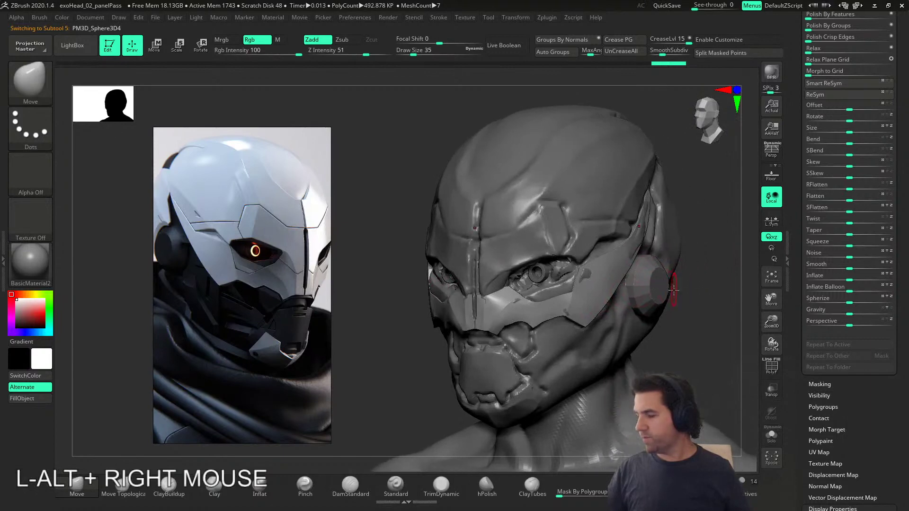
# Step: Make the main head sculpt the active subtool, examine it in solo mode from the side and return to the full model
pyautogui.keyDown('alt'); pyautogui.click(619, 329); pyautogui.keyUp('alt')
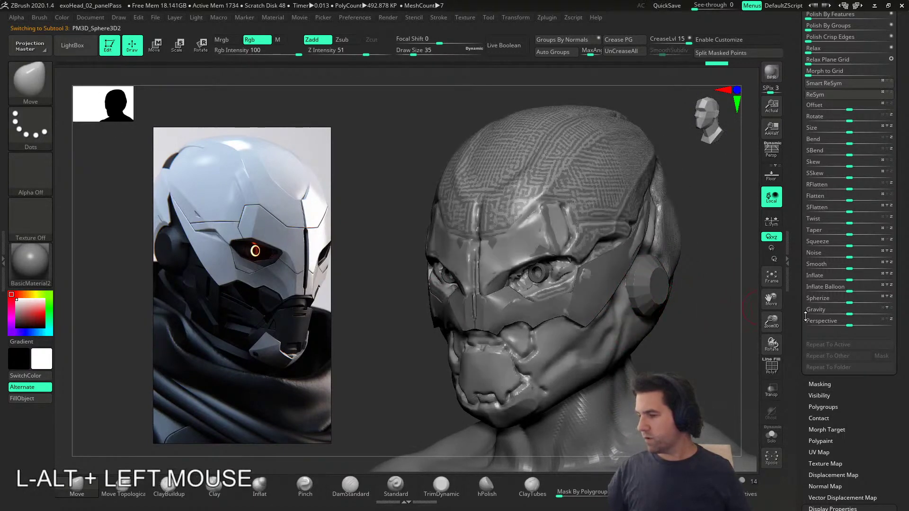
pyautogui.click(767, 440)
pyautogui.moveTo(715, 336); pyautogui.dragTo(637, 301, button='right')
pyautogui.keyDown('ctrl'); pyautogui.keyDown('shift'); pyautogui.click(637, 300); pyautogui.keyUp('shift'); pyautogui.keyUp('ctrl')
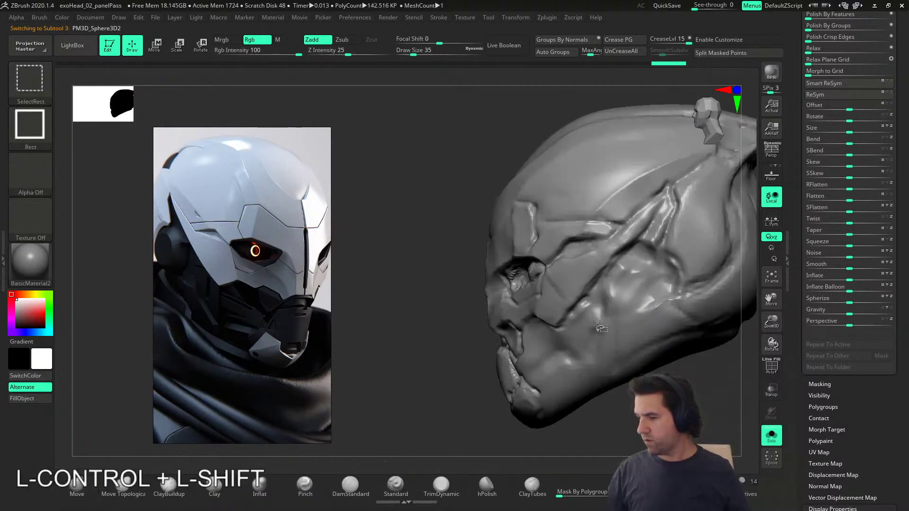
pyautogui.click(770, 436)
# Step: Make the brow panel above the eye the active subtool on the full head
pyautogui.moveTo(587, 362); pyautogui.dragTo(674, 358, button='right')
pyautogui.keyDown('alt'); pyautogui.moveTo(675, 358); pyautogui.dragTo(558, 303, button='right'); pyautogui.keyUp('alt')
pyautogui.keyDown('alt'); pyautogui.moveTo(663, 284); pyautogui.dragTo(730, 287, button='right'); pyautogui.keyUp('alt')
pyautogui.keyDown('alt'); pyautogui.click(615, 199); pyautogui.keyUp('alt')
pyautogui.keyDown('alt'); pyautogui.click(604, 275); pyautogui.keyUp('alt')
pyautogui.keyDown('alt'); pyautogui.click(561, 213); pyautogui.keyUp('alt')
pyautogui.moveTo(616, 282); pyautogui.dragTo(710, 307, button='right')
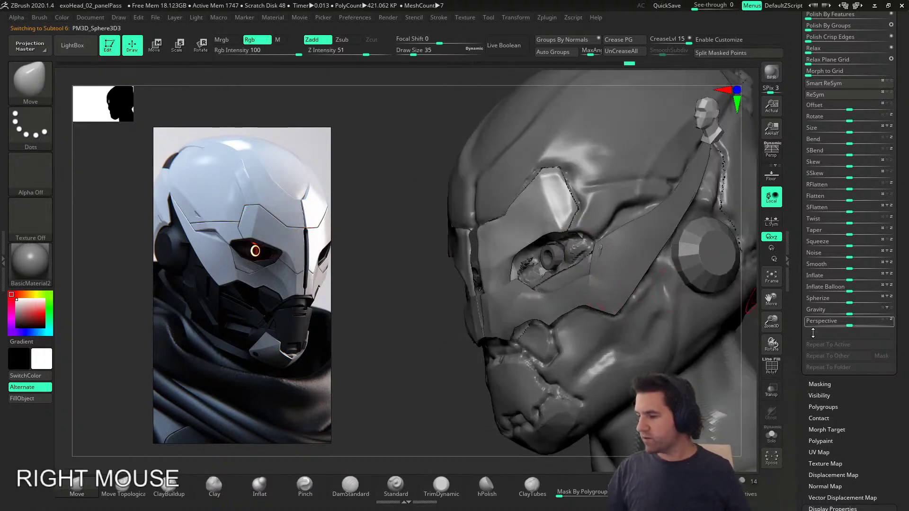
# Step: Isolate the brow panel with its polyframe shown and split its two mirrored halves into polygroups with Auto Groups
pyautogui.click(772, 434)
pyautogui.moveTo(623, 349); pyautogui.dragTo(600, 308, button='right')
pyautogui.hotkey('shift', 'f')
pyautogui.click(560, 50)
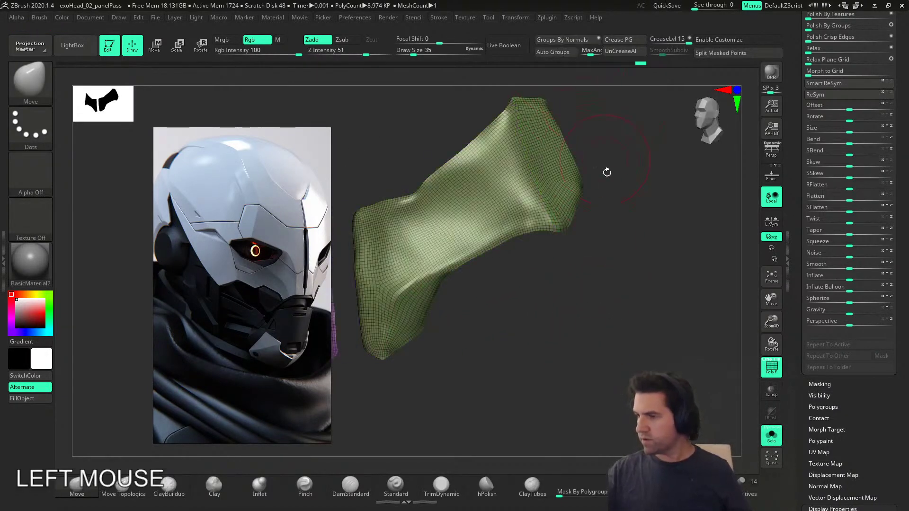
# Step: Keep only one half of the brow panel in view, undoing the stray stroke on it, and delete the hidden half
pyautogui.moveTo(572, 251)
pyautogui.keyDown('shift'); pyautogui.mouseDown(button='right')
pyautogui.moveTo(582, 327)
pyautogui.moveTo(554, 355)
pyautogui.moveTo(603, 350)
pyautogui.mouseUp(button='right'); pyautogui.keyUp('shift')
pyautogui.moveTo(801, 390); pyautogui.dragTo(790, 462)
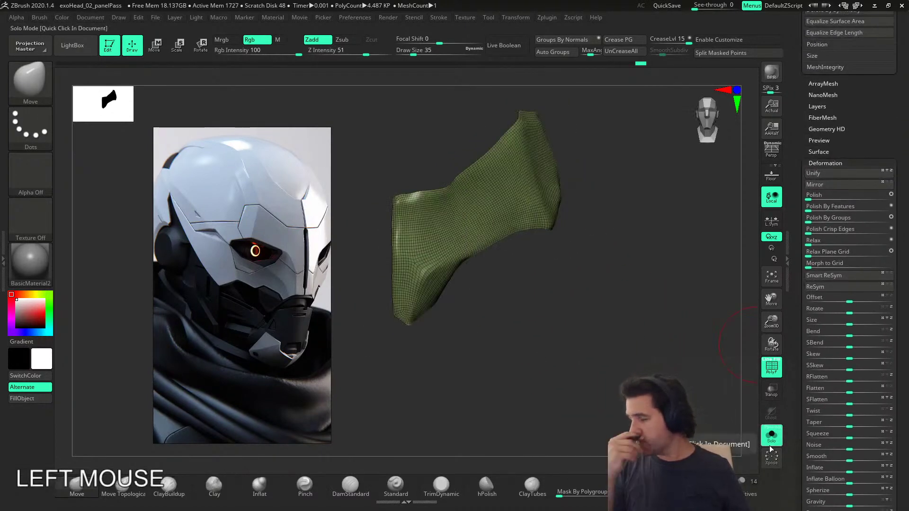
pyautogui.keyDown('alt'); pyautogui.moveTo(489, 283); pyautogui.dragTo(525, 273, button='right'); pyautogui.keyUp('alt')
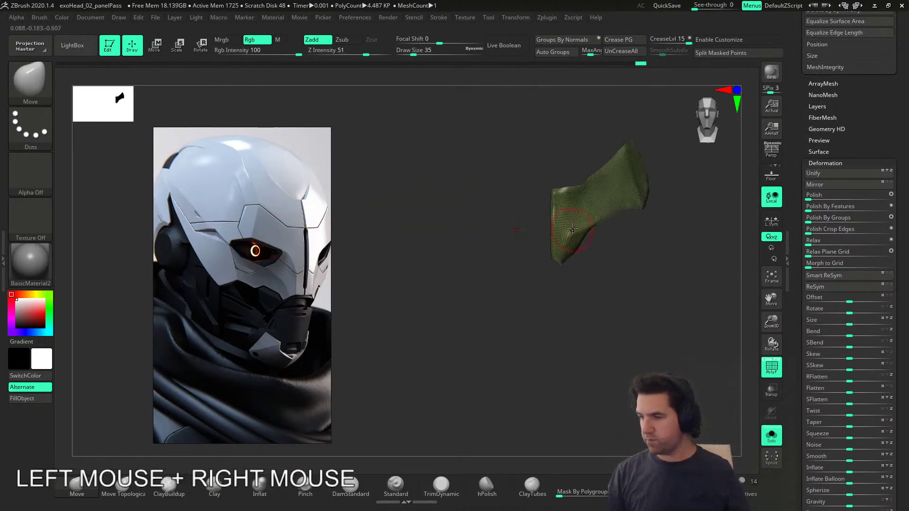
pyautogui.hotkey('ctrl', 'z')
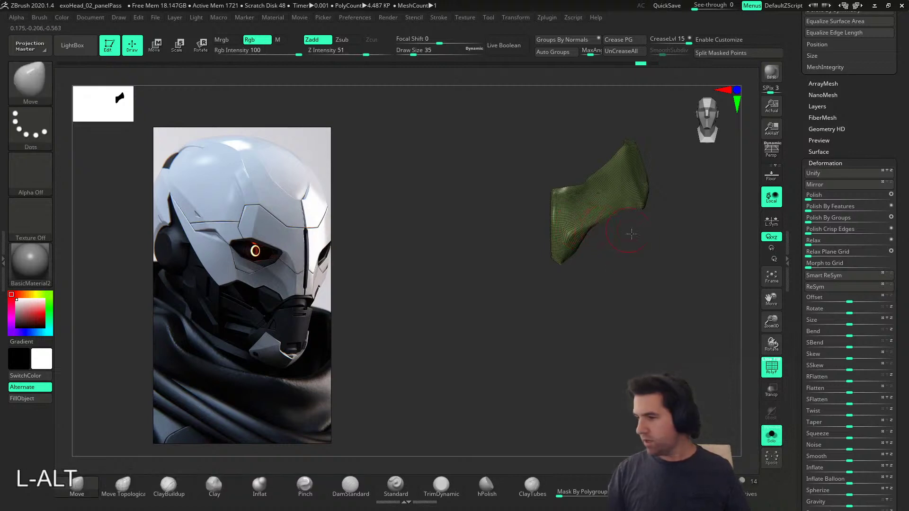
pyautogui.keyDown('alt'); pyautogui.moveTo(626, 228); pyautogui.dragTo(636, 243, button='right'); pyautogui.keyUp('alt')
pyautogui.moveTo(798, 162); pyautogui.dragTo(823, 256)
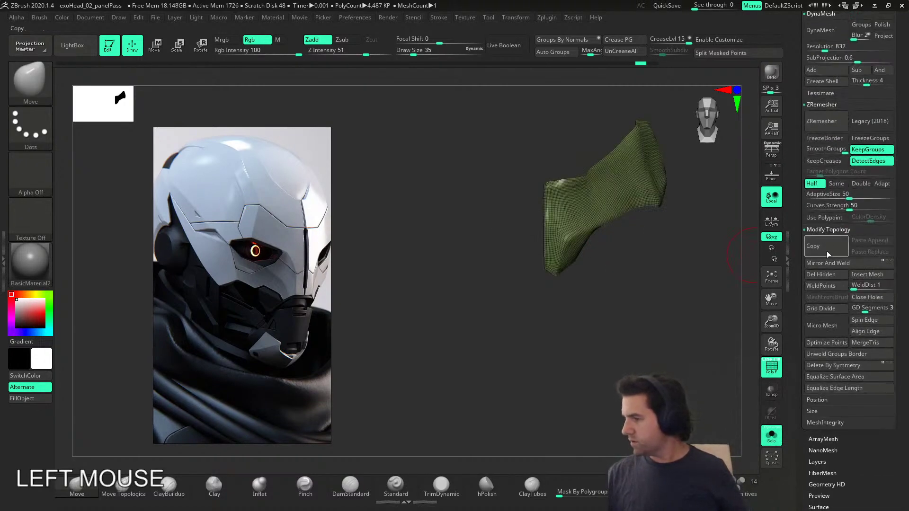
pyautogui.click(823, 277)
# Step: Mask the outer end of the brow panel with a straight-edged lasso and turn it into its own polygroup
pyautogui.moveTo(796, 352); pyautogui.dragTo(799, 342)
pyautogui.moveTo(705, 313)
pyautogui.mouseDown(button='right')
pyautogui.moveTo(593, 294)
pyautogui.moveTo(553, 309)
pyautogui.moveTo(615, 308)
pyautogui.moveTo(584, 331)
pyautogui.moveTo(612, 284)
pyautogui.mouseUp(button='right')
pyautogui.press('ctrl')
pyautogui.moveTo(583, 218)
pyautogui.keyDown('ctrl'); pyautogui.mouseDown()
pyautogui.moveTo(562, 92)
pyautogui.moveTo(624, 287)
pyautogui.mouseUp(); pyautogui.keyUp('ctrl')
pyautogui.moveTo(565, 119)
pyautogui.keyDown('ctrl'); pyautogui.mouseDown()
pyautogui.moveTo(591, 272)
pyautogui.moveTo(634, 124)
pyautogui.moveTo(625, 121)
pyautogui.mouseUp(); pyautogui.keyUp('ctrl')
# Step: Lasso-mask the recessed area at the panel's lower inner end and assign it a separate polygroup
pyautogui.moveTo(639, 326); pyautogui.dragTo(507, 337, button='right')
pyautogui.press('ctrl')
pyautogui.moveTo(452, 375)
pyautogui.keyDown('ctrl'); pyautogui.mouseDown()
pyautogui.moveTo(459, 308)
pyautogui.moveTo(587, 284)
pyautogui.moveTo(574, 331)
pyautogui.moveTo(586, 330)
pyautogui.mouseUp(); pyautogui.keyUp('ctrl')
pyautogui.keyDown('ctrl'); pyautogui.moveTo(456, 365); pyautogui.dragTo(460, 331); pyautogui.keyUp('ctrl')
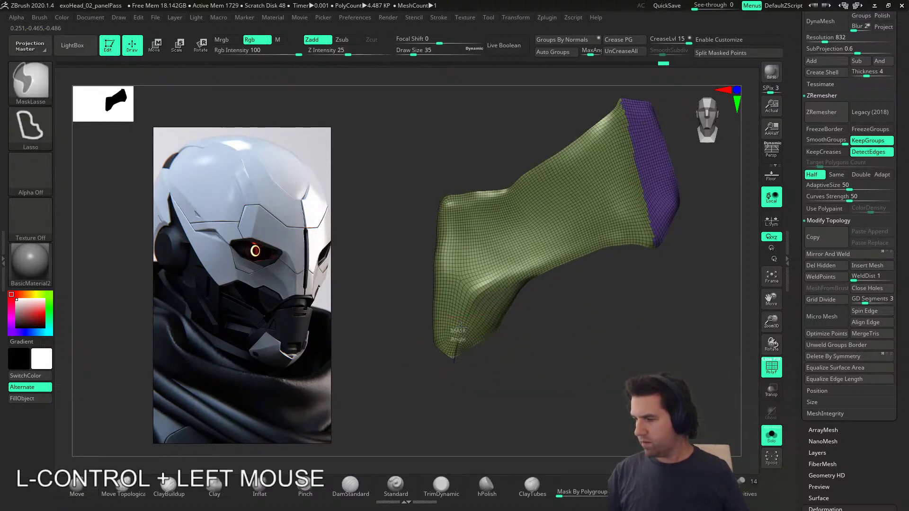
pyautogui.keyDown('ctrl'); pyautogui.moveTo(539, 277); pyautogui.dragTo(587, 327); pyautogui.keyUp('ctrl')
pyautogui.moveTo(629, 324)
pyautogui.mouseDown(button='right')
pyautogui.moveTo(574, 319)
pyautogui.moveTo(574, 294)
pyautogui.moveTo(578, 345)
pyautogui.moveTo(583, 335)
pyautogui.mouseUp(button='right')
pyautogui.hotkey('ctrl', 'w')
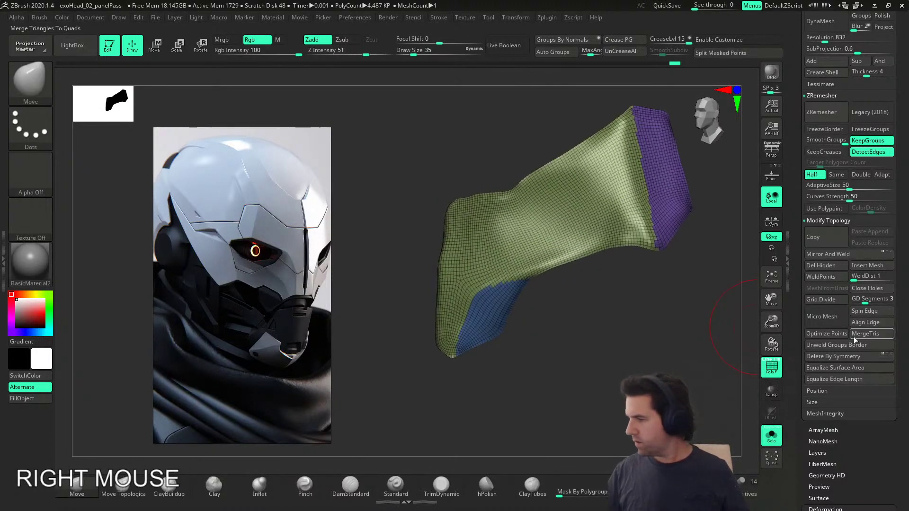
# Step: Turn off DetectEdges and Half in the ZRemesher settings and remesh the brow panel with KeepGroups on
pyautogui.moveTo(797, 229); pyautogui.dragTo(793, 174)
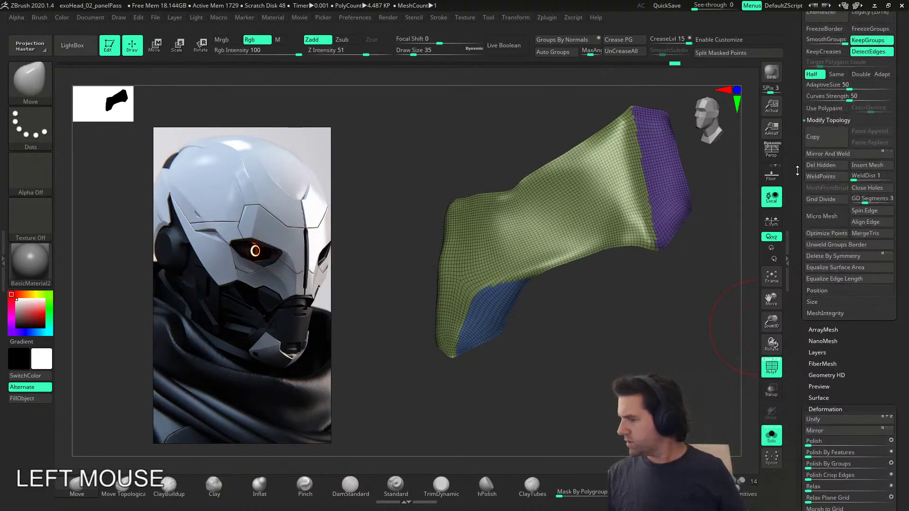
pyautogui.moveTo(803, 350); pyautogui.dragTo(798, 418)
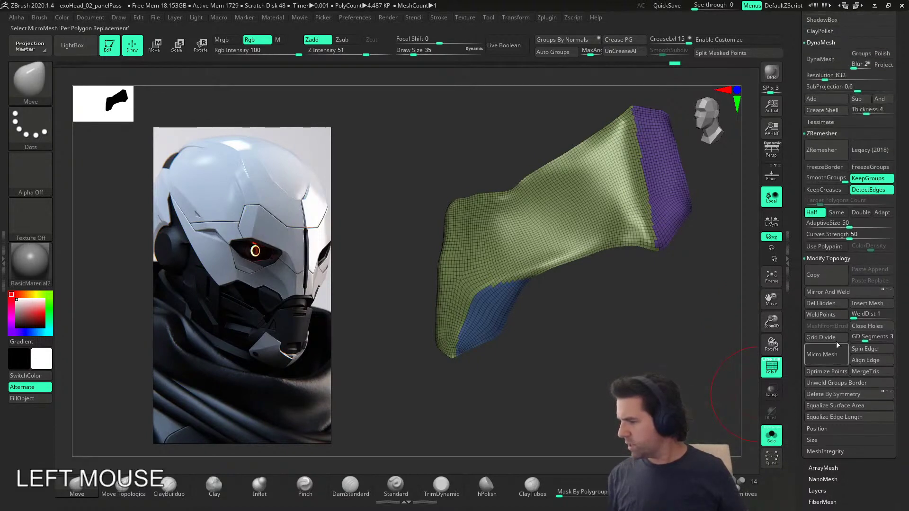
pyautogui.moveTo(800, 369); pyautogui.dragTo(800, 386)
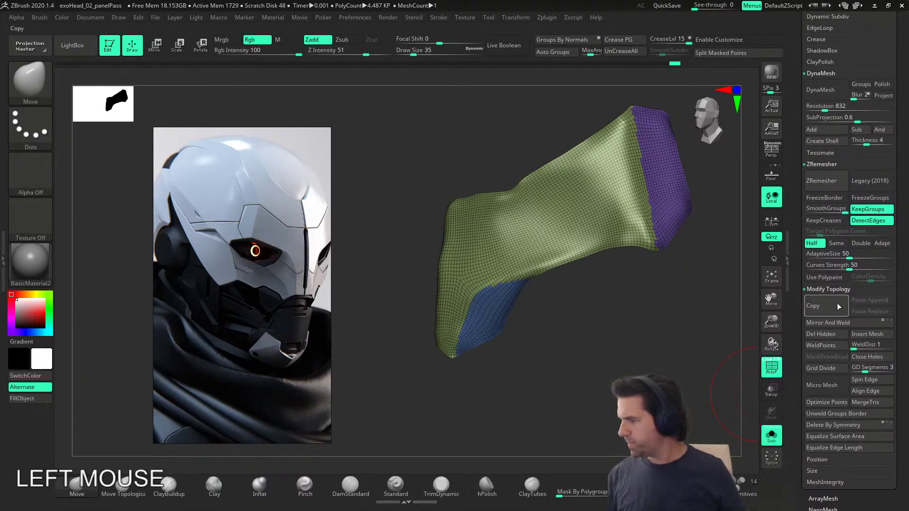
pyautogui.click(863, 221)
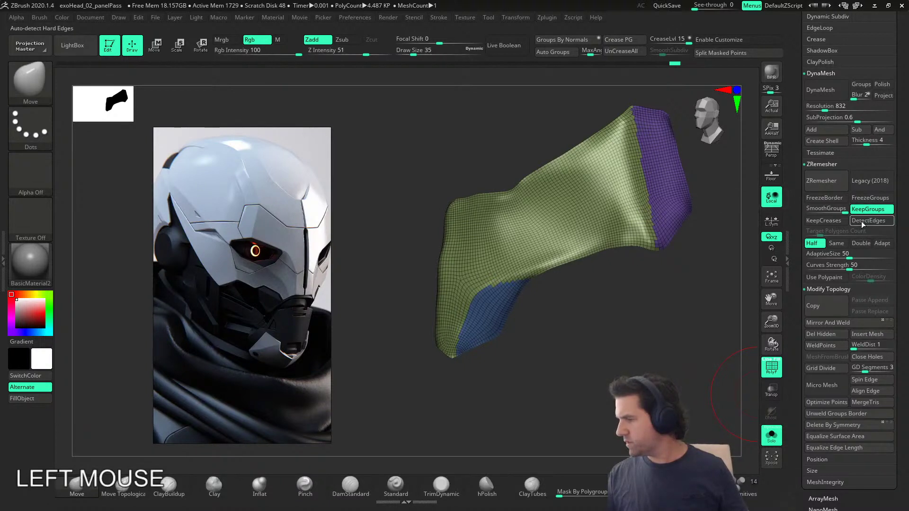
pyautogui.click(812, 243)
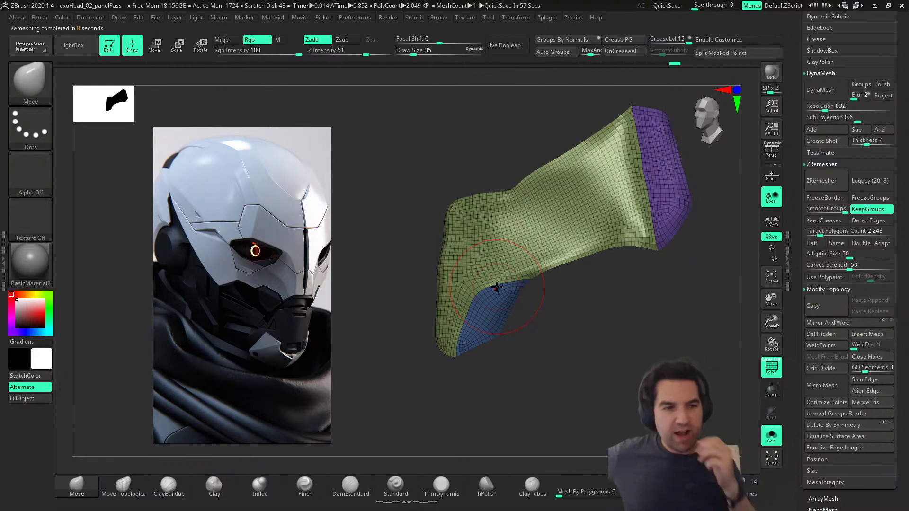
# Step: Set ZRemesher to Half and remesh the brow panel repeatedly into a very coarse mesh, checking it from several angles
pyautogui.moveTo(570, 331); pyautogui.dragTo(576, 371, button='right')
pyautogui.click(812, 243)
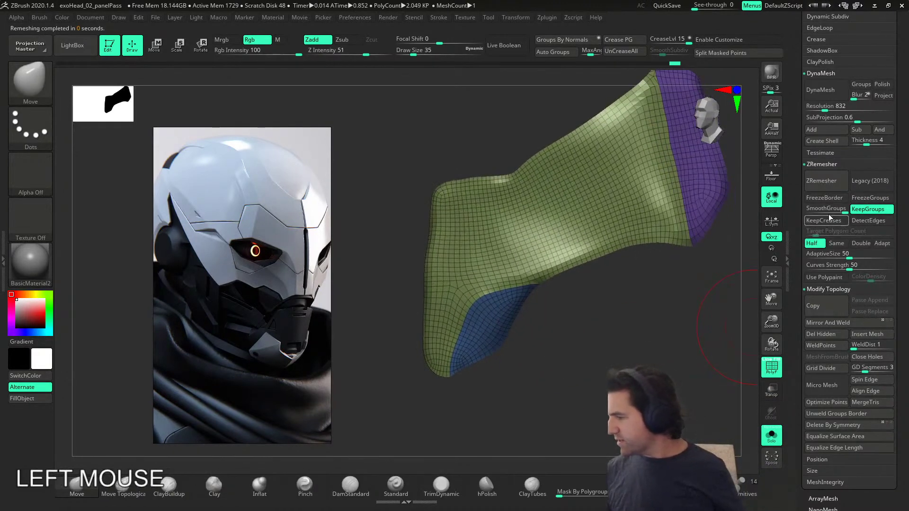
pyautogui.click(820, 187)
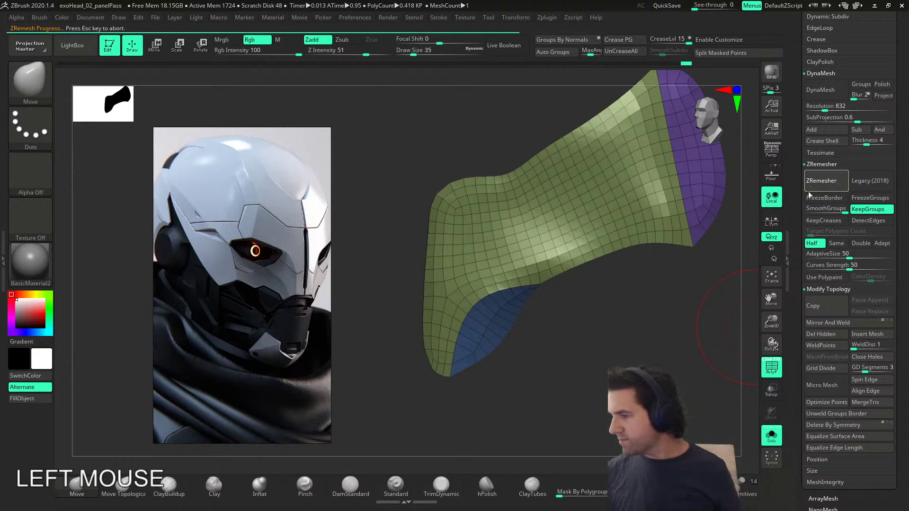
pyautogui.moveTo(614, 350); pyautogui.dragTo(591, 311, button='right')
pyautogui.click(821, 187)
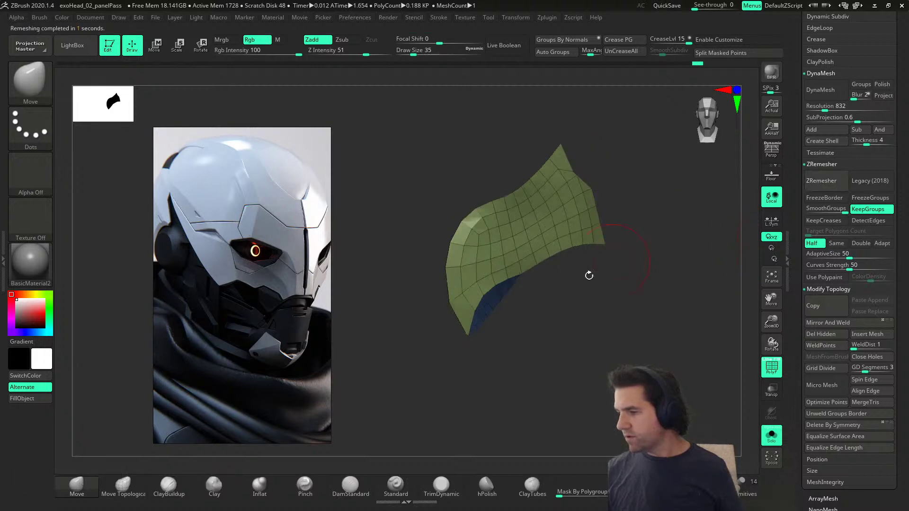
pyautogui.hotkey('ctrl', 'z')
pyautogui.moveTo(599, 290)
pyautogui.mouseDown(button='right')
pyautogui.moveTo(567, 289)
pyautogui.moveTo(644, 279)
pyautogui.mouseUp(button='right')
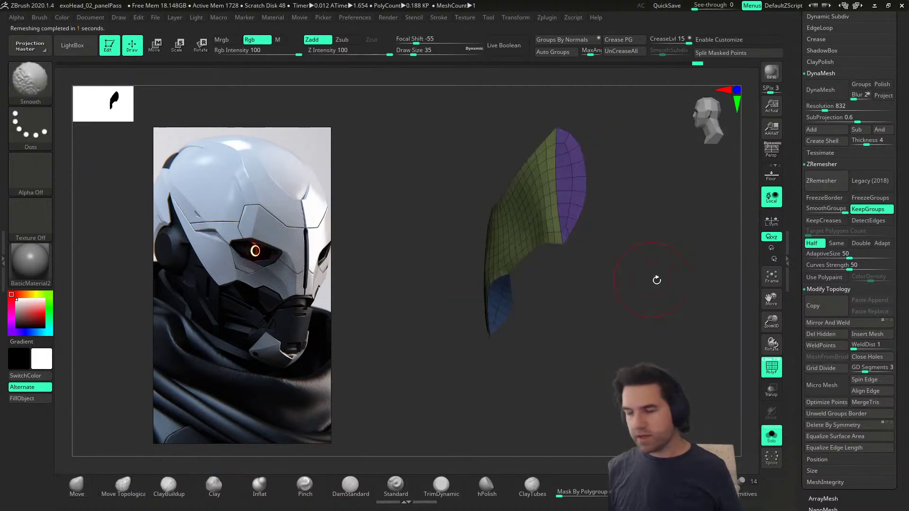
# Step: Leave solo mode and turn on transparency to see the coarse brow panel against the head sculpt
pyautogui.click(772, 438)
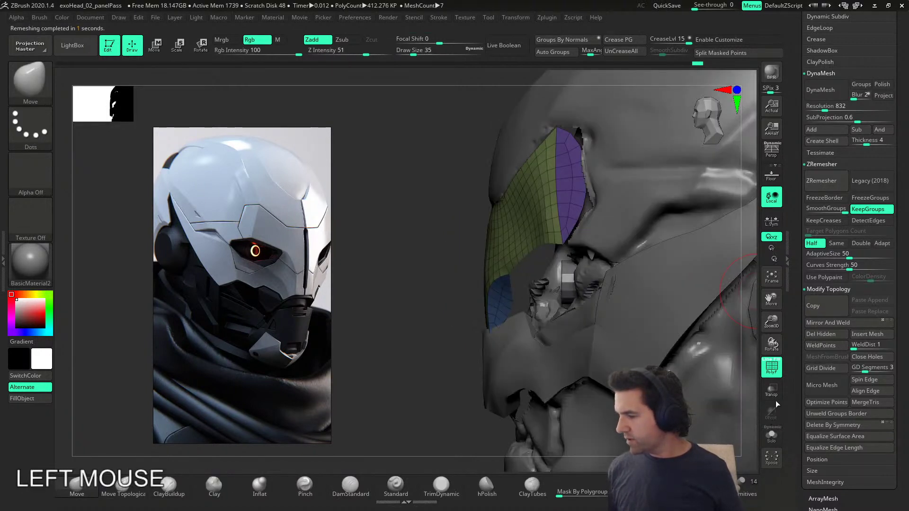
pyautogui.click(777, 391)
pyautogui.moveTo(587, 338); pyautogui.dragTo(647, 357, button='right')
# Step: Set the draw size to 25, reset Mask By Polygroups to 0 and switch from GroomColorTip to the Move brush
pyautogui.click(79, 498)
pyautogui.keyDown('alt'); pyautogui.rightClick(559, 318); pyautogui.keyUp('alt')
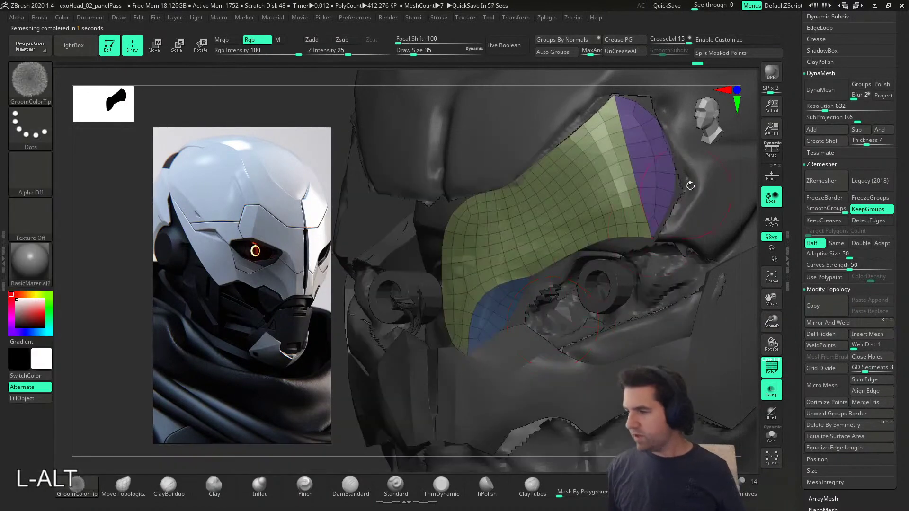
pyautogui.keyDown('alt'); pyautogui.moveTo(678, 202); pyautogui.dragTo(620, 251, button='right'); pyautogui.keyUp('alt')
pyautogui.press('s')
pyautogui.click(612, 259)
pyautogui.moveTo(613, 258); pyautogui.dragTo(609, 258)
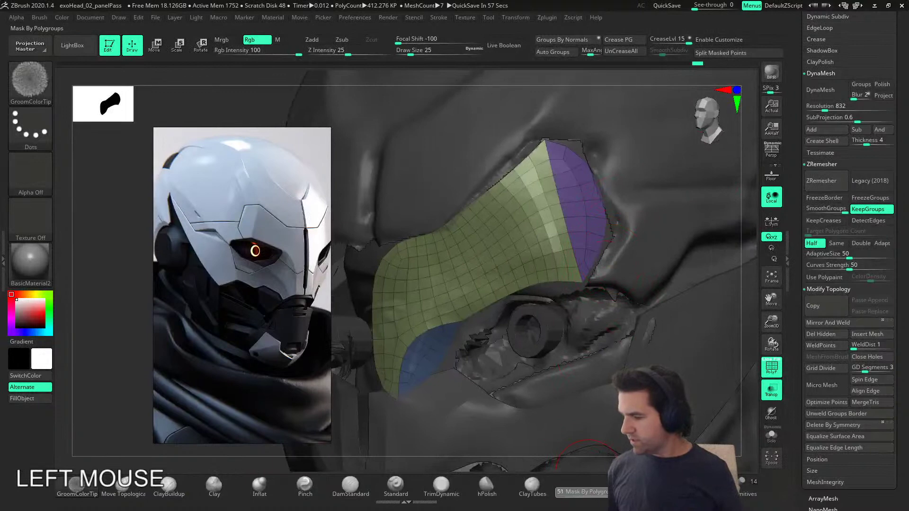
pyautogui.moveTo(587, 492); pyautogui.dragTo(558, 493)
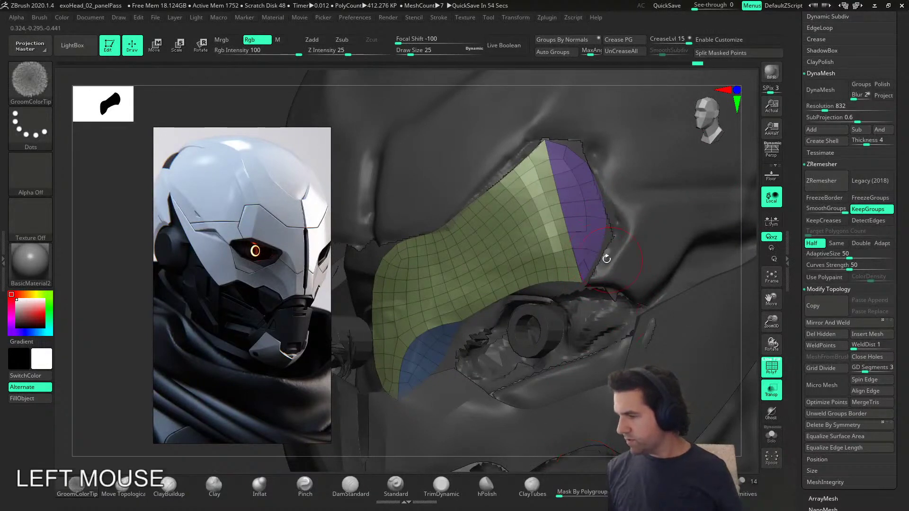
pyautogui.click(78, 488)
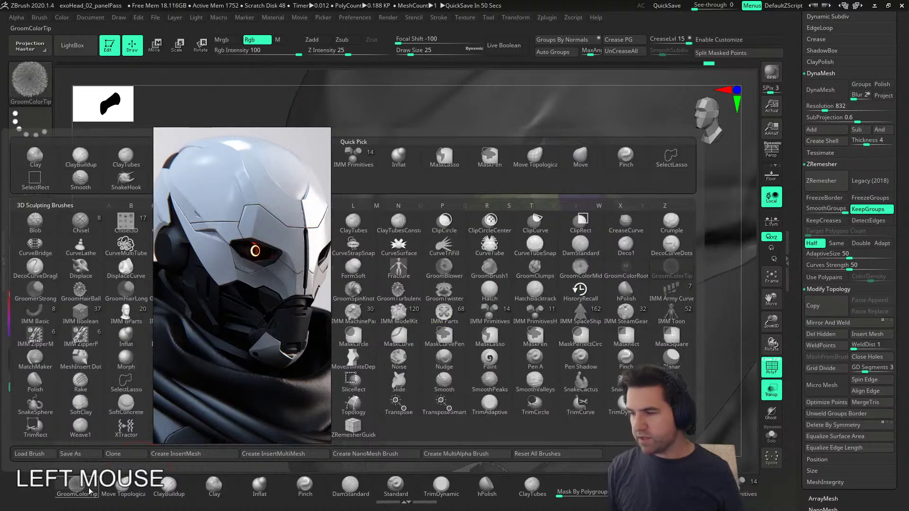
pyautogui.click(580, 155)
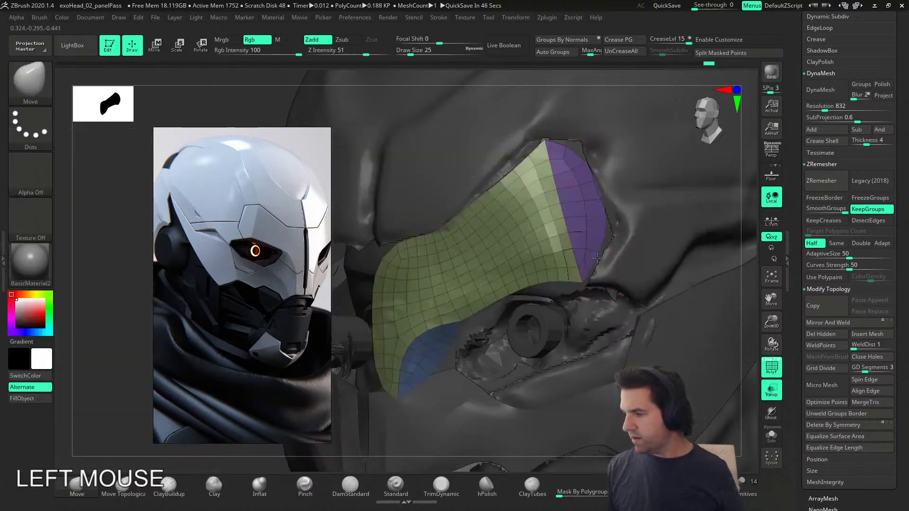
# Step: Pull the brow panel's outer edge and upper outer corner onto the sculpted outline with the Move brush
pyautogui.moveTo(613, 256); pyautogui.dragTo(608, 231)
pyautogui.moveTo(607, 231); pyautogui.dragTo(591, 200, button='right')
pyautogui.moveTo(580, 149); pyautogui.dragTo(591, 123)
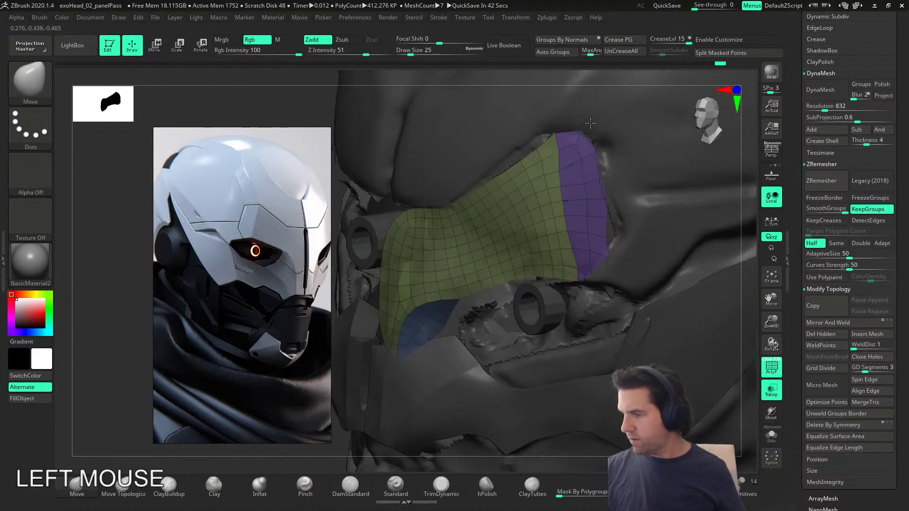
pyautogui.press('shift')
pyautogui.moveTo(597, 215); pyautogui.dragTo(585, 217, button='right')
pyautogui.press('s')
pyautogui.moveTo(585, 218); pyautogui.dragTo(588, 218)
pyautogui.moveTo(558, 144); pyautogui.dragTo(557, 141)
# Step: Set the Move brush to draw size 22 and fit the panel's outer edge and lower outer corner to the sculpt
pyautogui.moveTo(621, 231); pyautogui.dragTo(592, 226, button='right')
pyautogui.press('s')
pyautogui.moveTo(596, 188); pyautogui.dragTo(590, 189)
pyautogui.moveTo(592, 160); pyautogui.dragTo(595, 159)
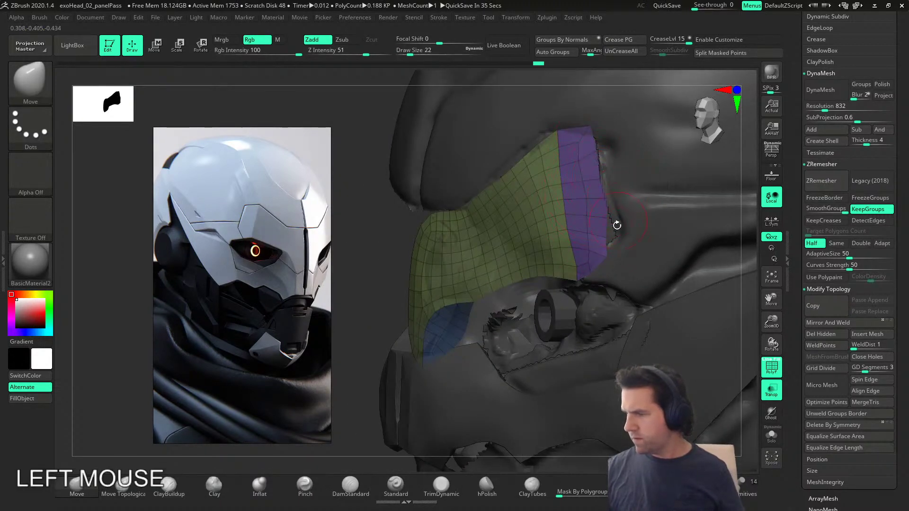
pyautogui.moveTo(602, 269); pyautogui.dragTo(627, 246, button='right')
pyautogui.moveTo(627, 246); pyautogui.dragTo(631, 242)
pyautogui.moveTo(631, 242); pyautogui.dragTo(615, 261, button='right')
pyautogui.moveTo(615, 250); pyautogui.dragTo(618, 247)
# Step: Enlarge the Move brush to draw size 44 and adjust the recessed section's edge beside the eye
pyautogui.moveTo(618, 247); pyautogui.dragTo(528, 303, button='right')
pyautogui.press('s')
pyautogui.moveTo(524, 306); pyautogui.dragTo(529, 305)
pyautogui.moveTo(528, 306); pyautogui.dragTo(497, 313, button='right')
pyautogui.moveTo(502, 305); pyautogui.dragTo(509, 302)
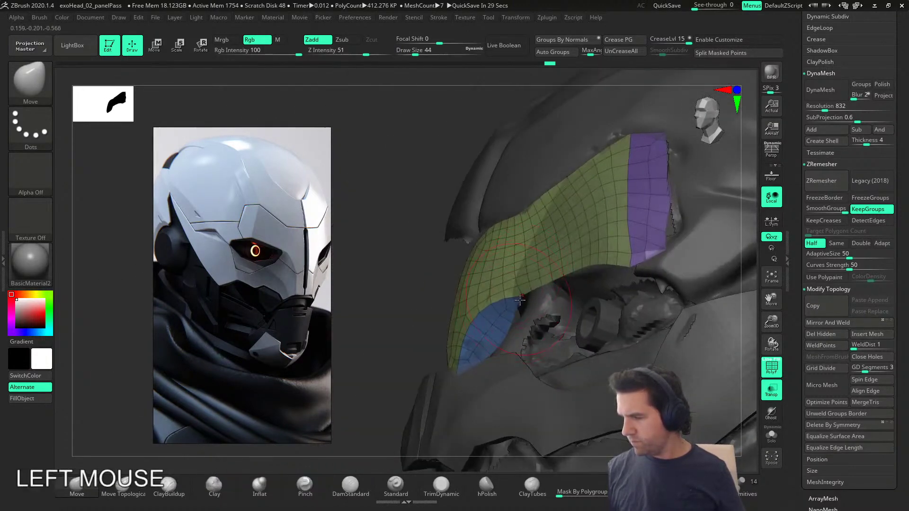
# Step: Shape the brow panel's lower inner end beside the nose with Move, reducing the draw size to 12
pyautogui.moveTo(511, 312); pyautogui.dragTo(540, 339, button='right')
pyautogui.press('s')
pyautogui.moveTo(540, 339); pyautogui.dragTo(523, 349)
pyautogui.moveTo(483, 365); pyautogui.dragTo(482, 375, button='right')
pyautogui.press('s')
pyautogui.moveTo(483, 375)
pyautogui.mouseDown()
pyautogui.moveTo(436, 360)
pyautogui.moveTo(421, 373)
pyautogui.moveTo(437, 347)
pyautogui.mouseUp()
pyautogui.press('s')
pyautogui.moveTo(461, 376)
pyautogui.mouseDown(button='right')
pyautogui.moveTo(454, 359)
pyautogui.moveTo(462, 372)
pyautogui.mouseUp(button='right')
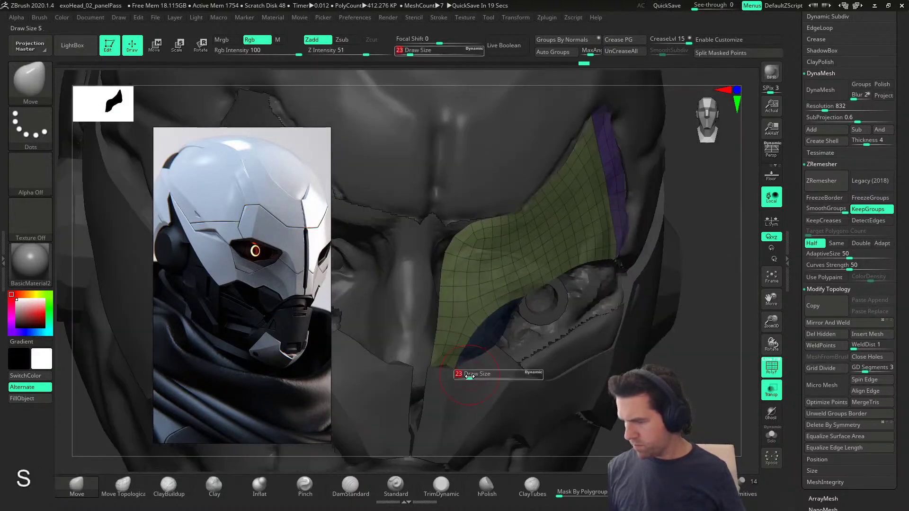
pyautogui.keyDown('shift'); pyautogui.moveTo(466, 299); pyautogui.dragTo(446, 276, button='right'); pyautogui.keyUp('shift')
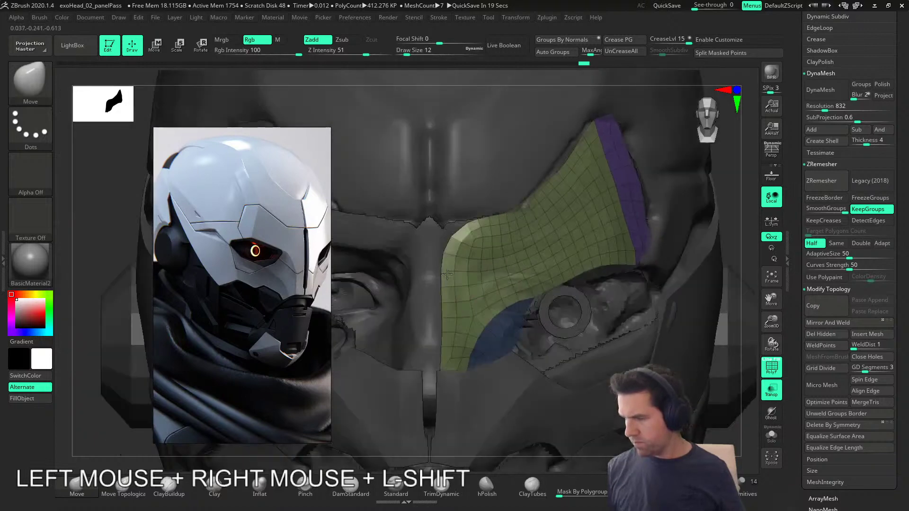
# Step: Square off the panel's upper inner corner near the centerline with Move, using draw sizes 22 and 13
pyautogui.press('s')
pyautogui.moveTo(474, 257); pyautogui.dragTo(477, 257)
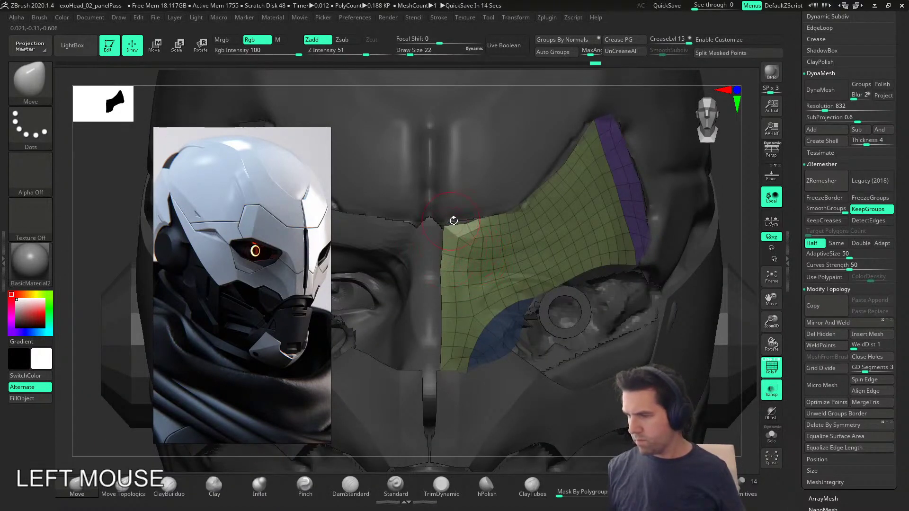
pyautogui.moveTo(471, 232); pyautogui.dragTo(469, 231)
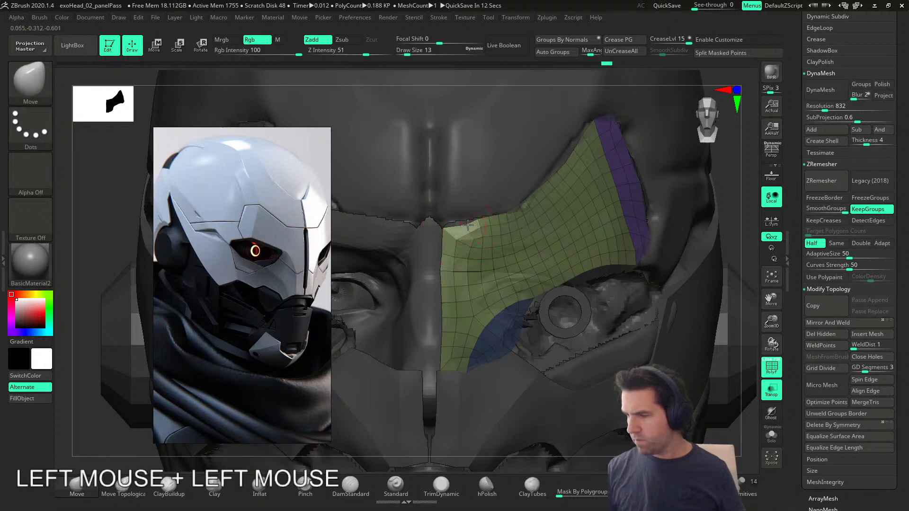
pyautogui.moveTo(486, 215)
pyautogui.mouseDown(button='right')
pyautogui.moveTo(550, 278)
pyautogui.moveTo(571, 274)
pyautogui.mouseUp(button='right')
pyautogui.moveTo(489, 162); pyautogui.dragTo(621, 356, button='right')
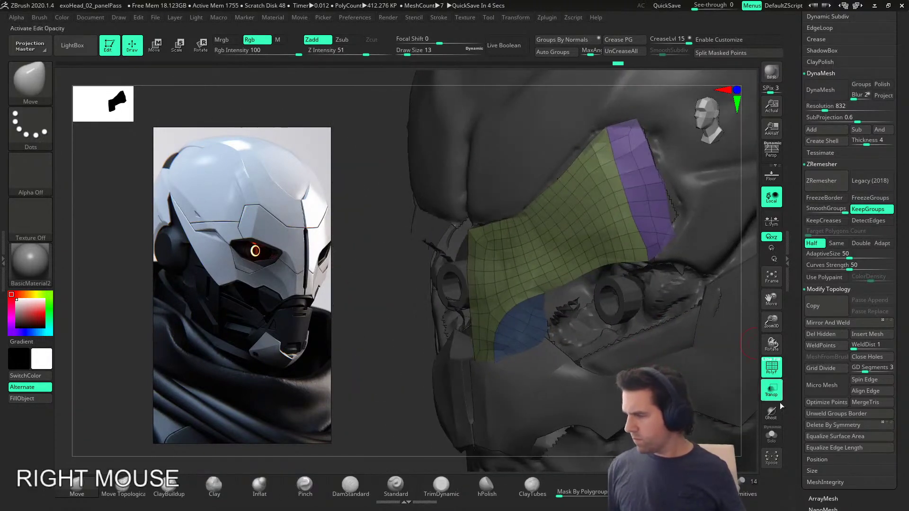
# Step: Isolate the brow panel and extrude its whole island with the ZModeler QMesh action to give it thickness
pyautogui.click(771, 435)
pyautogui.moveTo(712, 402); pyautogui.dragTo(776, 369, button='right')
pyautogui.keyDown('alt'); pyautogui.moveTo(663, 351); pyautogui.dragTo(683, 379, button='right'); pyautogui.keyUp('alt')
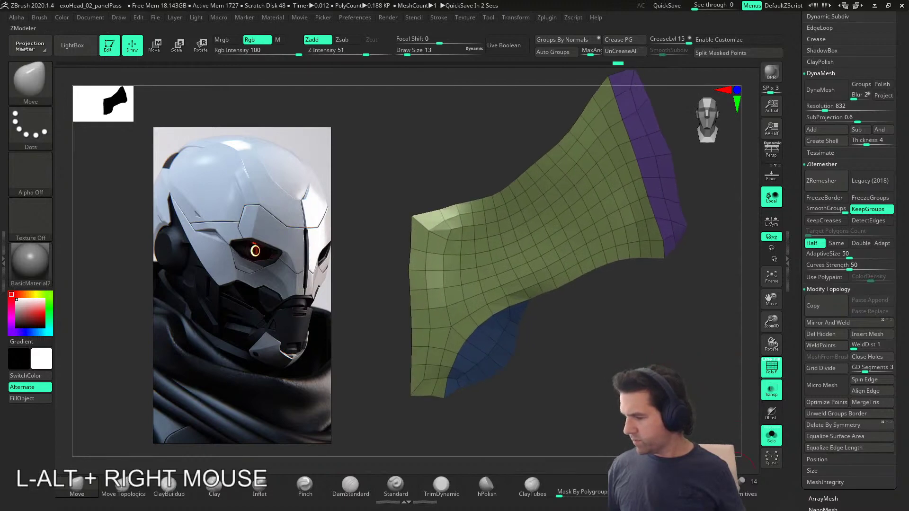
pyautogui.click(697, 485)
pyautogui.moveTo(635, 416)
pyautogui.mouseDown(button='right')
pyautogui.moveTo(623, 374)
pyautogui.moveTo(616, 402)
pyautogui.mouseUp(button='right')
pyautogui.keyDown('alt'); pyautogui.moveTo(615, 402); pyautogui.dragTo(611, 386, button='right'); pyautogui.keyUp('alt')
pyautogui.press('space')
pyautogui.click(603, 122)
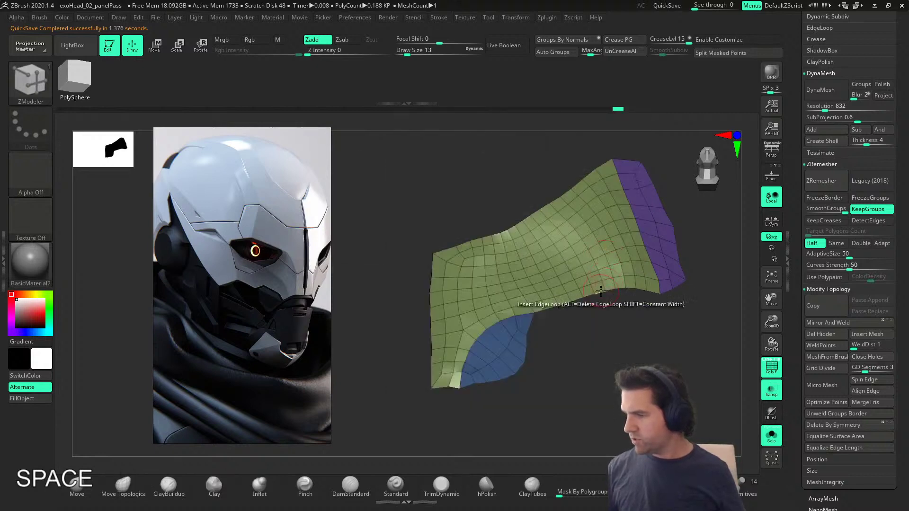
pyautogui.moveTo(602, 287); pyautogui.dragTo(566, 296, button='right')
pyautogui.moveTo(570, 293); pyautogui.dragTo(586, 312)
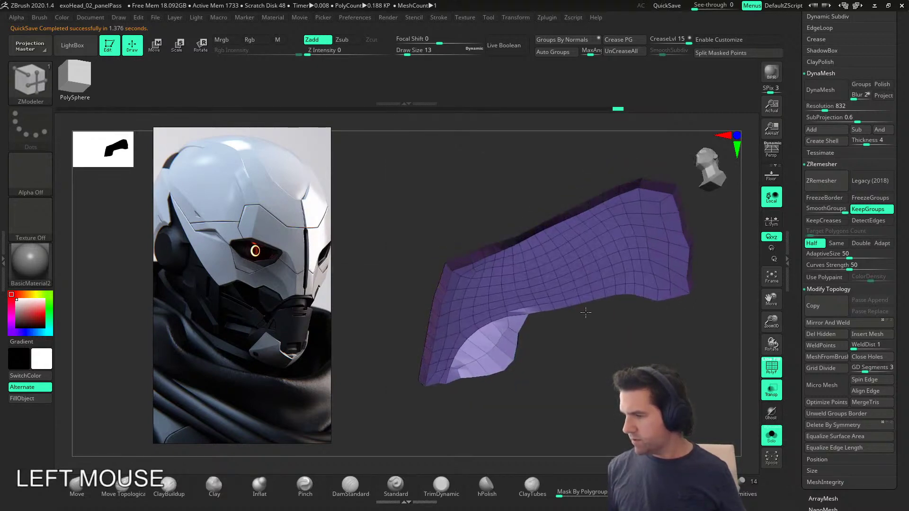
# Step: Flip the faces of the thickened panel using the ZModeler Flip Faces action with the Island target
pyautogui.press('space')
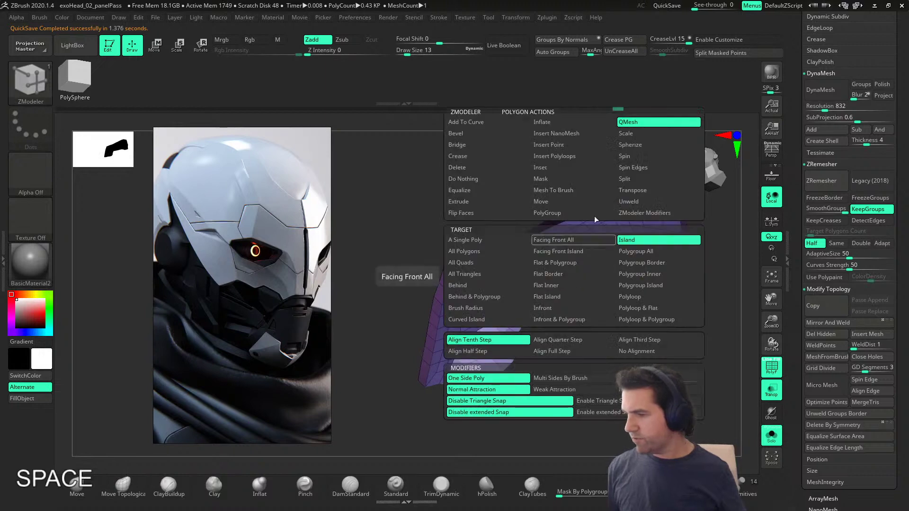
pyautogui.click(490, 212)
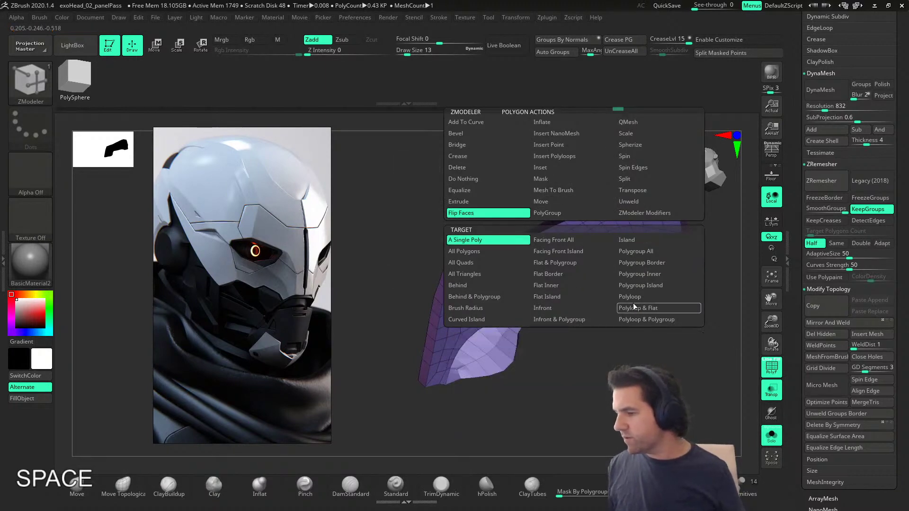
pyautogui.click(641, 240)
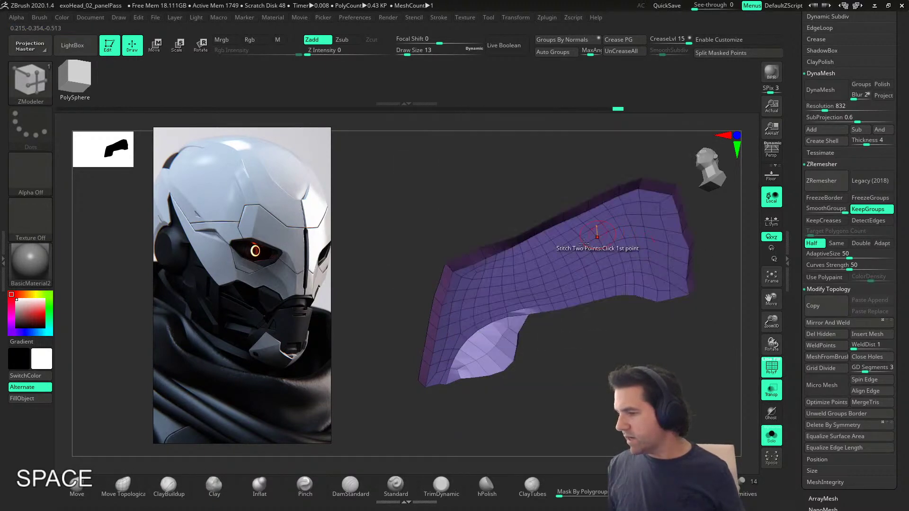
pyautogui.click(563, 272)
pyautogui.moveTo(564, 273); pyautogui.dragTo(504, 326, button='right')
# Step: Adjust the recessed section's lower outer edge beside the eye with the Move brush
pyautogui.click(78, 480)
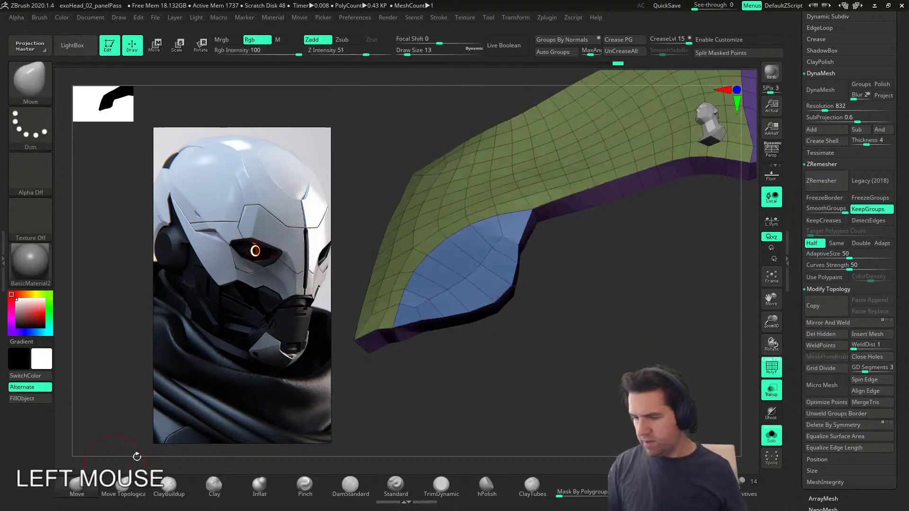
pyautogui.moveTo(500, 315); pyautogui.dragTo(531, 268, button='right')
pyautogui.click(514, 288)
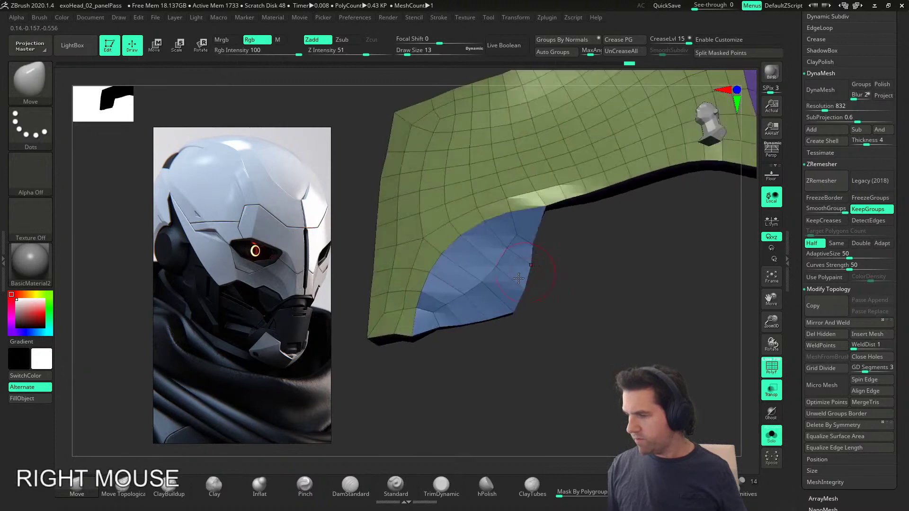
pyautogui.moveTo(438, 325); pyautogui.dragTo(600, 315, button='right')
pyautogui.click(491, 303)
pyautogui.click(553, 296)
pyautogui.keyDown('ctrl'); pyautogui.keyDown('shift'); pyautogui.click(592, 259); pyautogui.keyUp('shift'); pyautogui.keyUp('ctrl')
pyautogui.keyDown('ctrl'); pyautogui.keyDown('shift'); pyautogui.click(629, 341); pyautogui.keyUp('shift'); pyautogui.keyUp('ctrl')
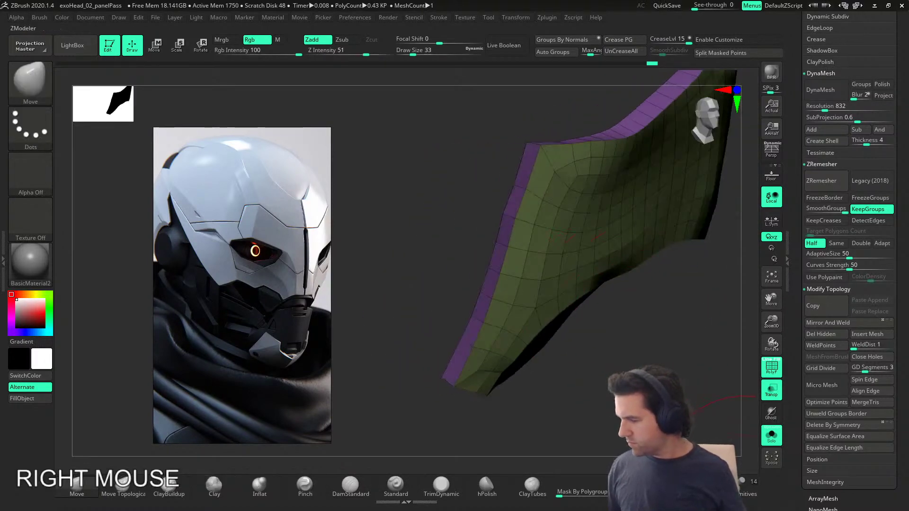
# Step: Extrude a single side polygon at the panel's upper inner corner with QMesh, using draw size 9
pyautogui.click(692, 486)
pyautogui.press('s')
pyautogui.press('space')
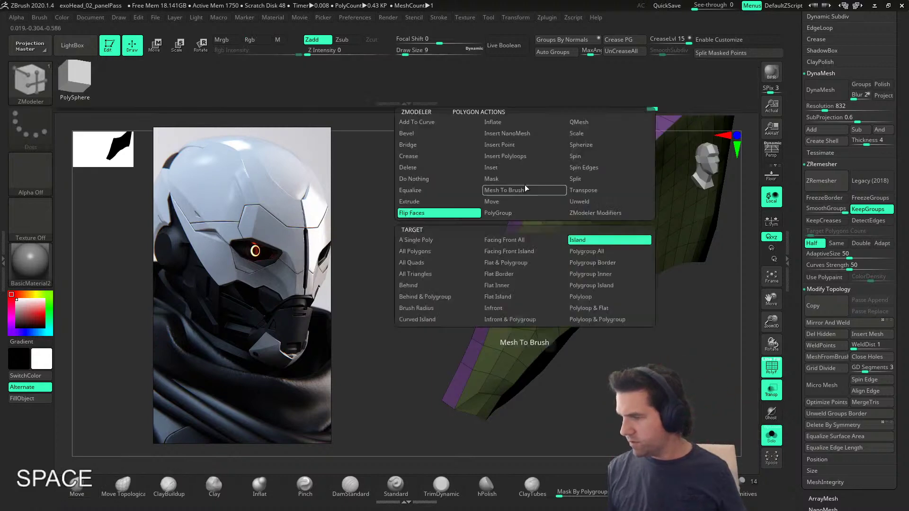
pyautogui.click(586, 121)
pyautogui.click(434, 240)
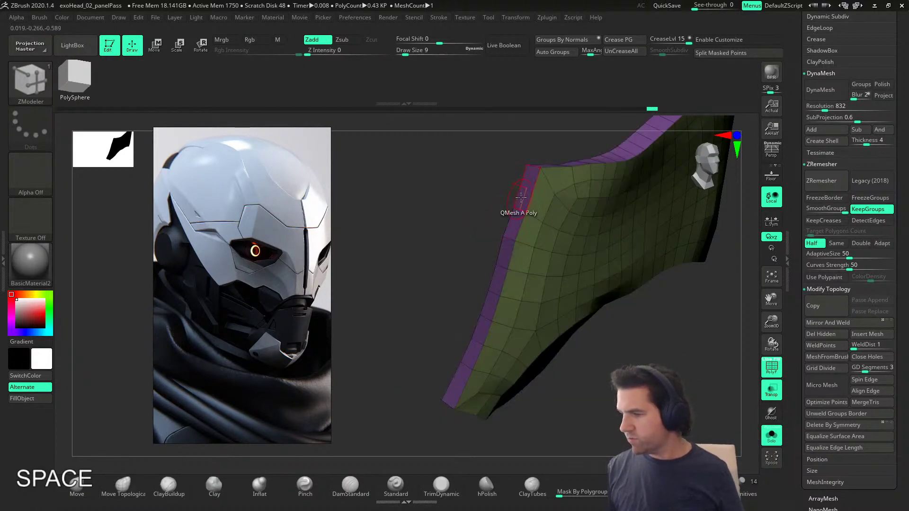
pyautogui.moveTo(527, 188); pyautogui.dragTo(518, 187)
pyautogui.moveTo(508, 185); pyautogui.dragTo(538, 191, button='right')
# Step: Shape the extruded tab at the panel's upper inner corner with the Move brush
pyautogui.click(80, 487)
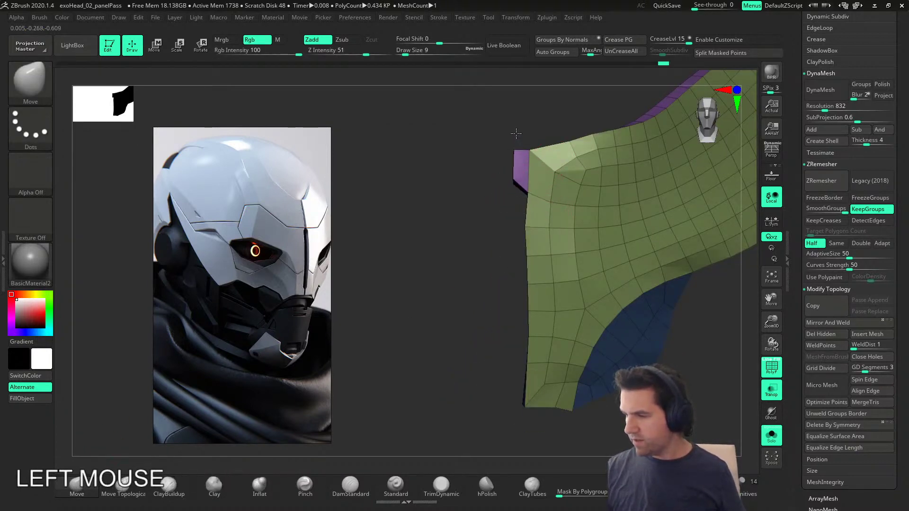
pyautogui.keyDown('alt'); pyautogui.moveTo(498, 186); pyautogui.dragTo(526, 251, button='right'); pyautogui.keyUp('alt')
pyautogui.moveTo(492, 201); pyautogui.dragTo(494, 206)
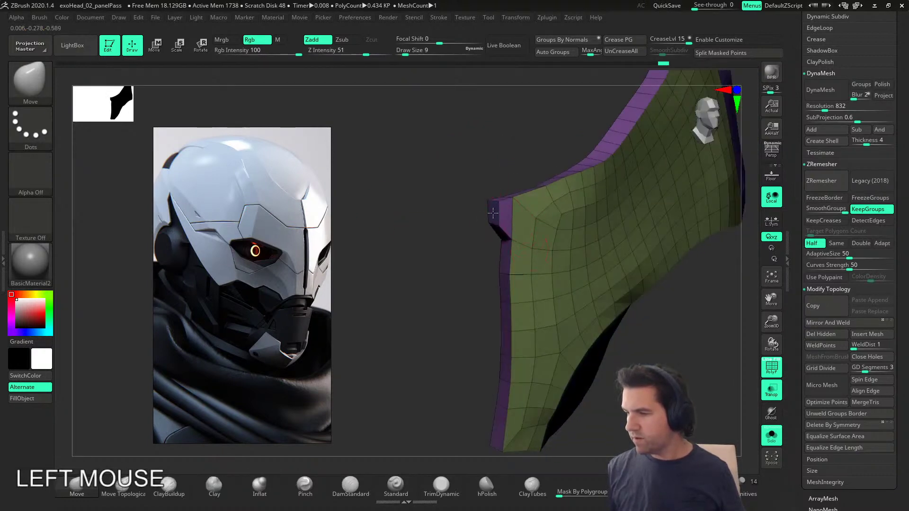
pyautogui.moveTo(493, 203); pyautogui.dragTo(546, 249, button='right')
pyautogui.click(503, 206)
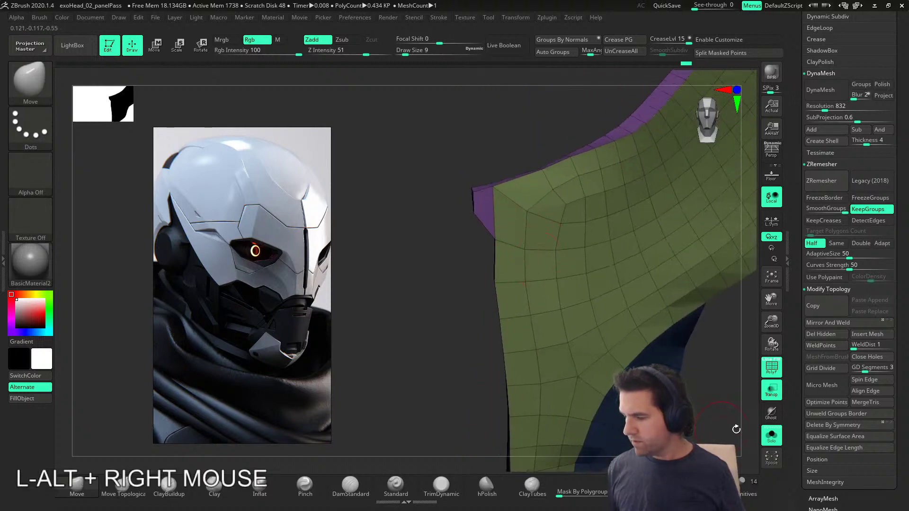
# Step: Try regrouping single front polygons at the upper inner corner with the ZModeler PolyGroup action
pyautogui.click(700, 487)
pyautogui.press('space')
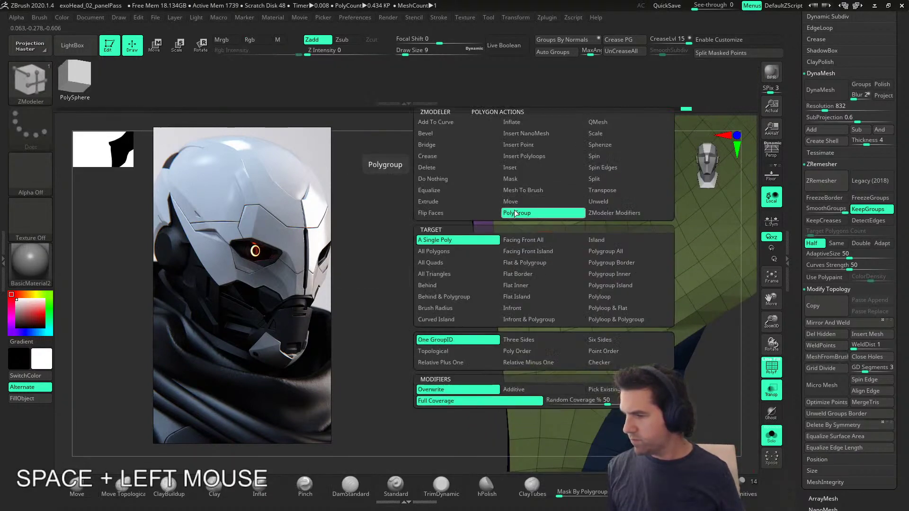
pyautogui.click(510, 243)
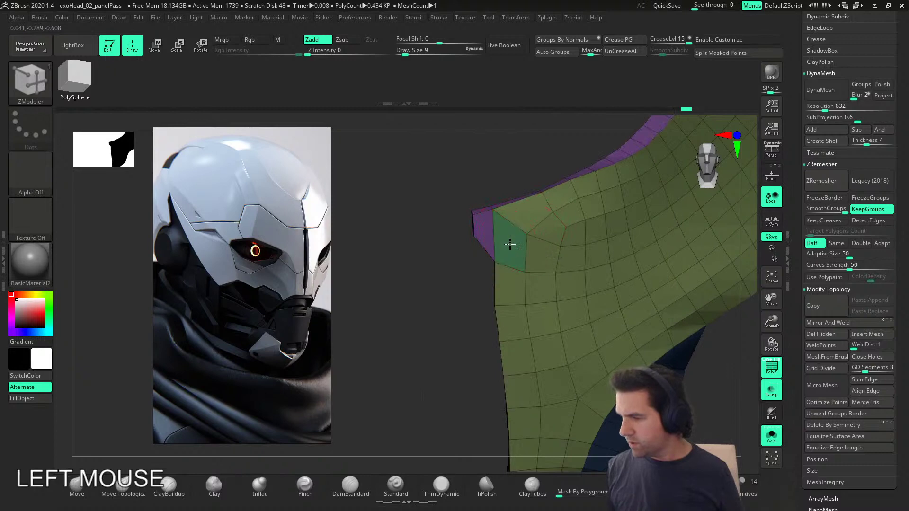
pyautogui.moveTo(496, 238); pyautogui.dragTo(562, 255, button='right')
pyautogui.keyDown('shift'); pyautogui.click(514, 241); pyautogui.keyUp('shift')
pyautogui.moveTo(536, 225); pyautogui.dragTo(557, 268, button='right')
pyautogui.click(556, 269)
pyautogui.hotkey('ctrl', 'z')
# Step: Isolate the panel's side walls, split them into separate polygroups by direction, and show the whole panel again
pyautogui.keyDown('ctrl'); pyautogui.keyDown('shift'); pyautogui.click(557, 323); pyautogui.keyUp('shift'); pyautogui.keyUp('ctrl')
pyautogui.moveTo(602, 304); pyautogui.dragTo(563, 313, button='right')
pyautogui.keyDown('ctrl'); pyautogui.keyDown('shift'); pyautogui.click(523, 329); pyautogui.keyUp('shift'); pyautogui.keyUp('ctrl')
pyautogui.keyDown('ctrl'); pyautogui.keyDown('shift'); pyautogui.click(525, 329); pyautogui.keyUp('shift'); pyautogui.keyUp('ctrl')
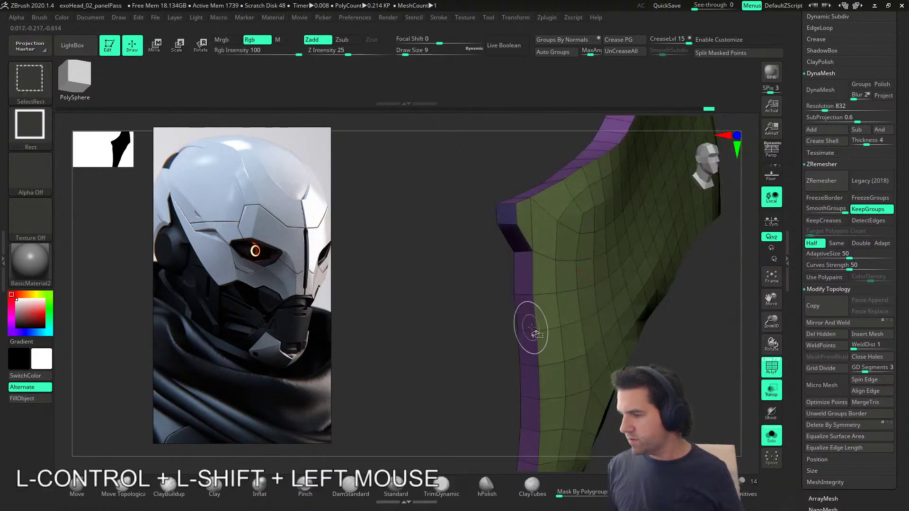
pyautogui.keyDown('ctrl'); pyautogui.keyDown('shift'); pyautogui.click(532, 327); pyautogui.keyUp('shift'); pyautogui.keyUp('ctrl')
pyautogui.moveTo(623, 292); pyautogui.dragTo(577, 244, button='right')
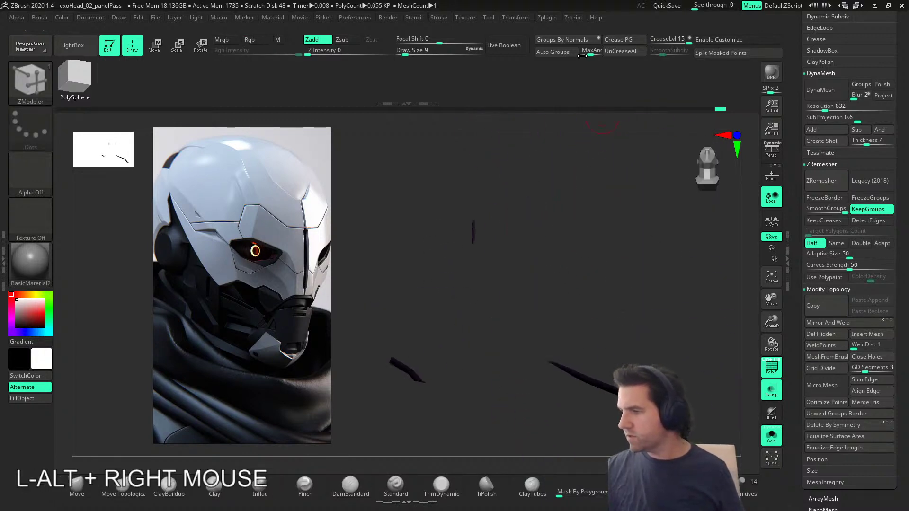
pyautogui.keyDown('ctrl'); pyautogui.keyDown('shift'); pyautogui.click(420, 179); pyautogui.keyUp('shift'); pyautogui.keyUp('ctrl')
pyautogui.moveTo(420, 179); pyautogui.dragTo(674, 333, button='right')
pyautogui.moveTo(617, 326); pyautogui.dragTo(642, 316, button='right')
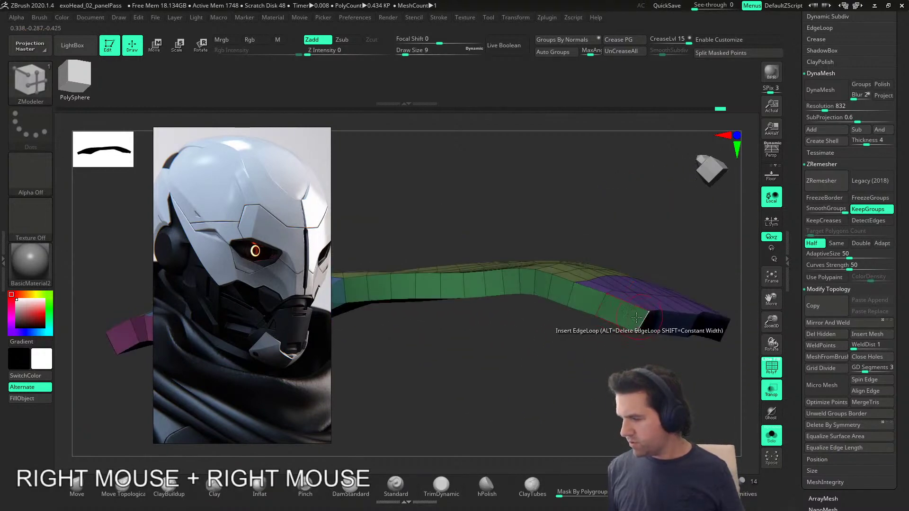
# Step: Assign the lower side faces beneath the outer section to their own polygroup and crease the panel by polygroups
pyautogui.press('space')
pyautogui.click(569, 352)
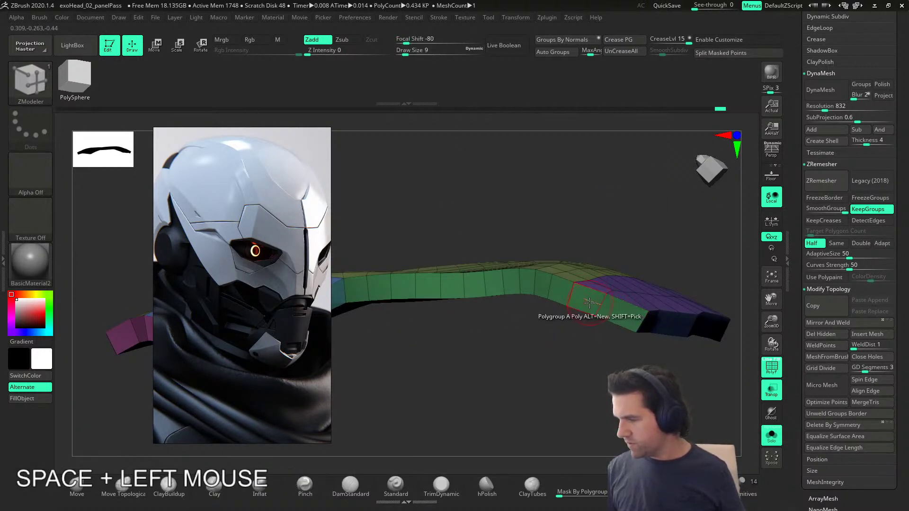
pyautogui.keyDown('alt'); pyautogui.moveTo(589, 304); pyautogui.dragTo(620, 306); pyautogui.keyUp('alt')
pyautogui.click(622, 308)
pyautogui.hotkey('ctrl', 'z')
pyautogui.keyDown('alt'); pyautogui.click(587, 304); pyautogui.keyUp('alt')
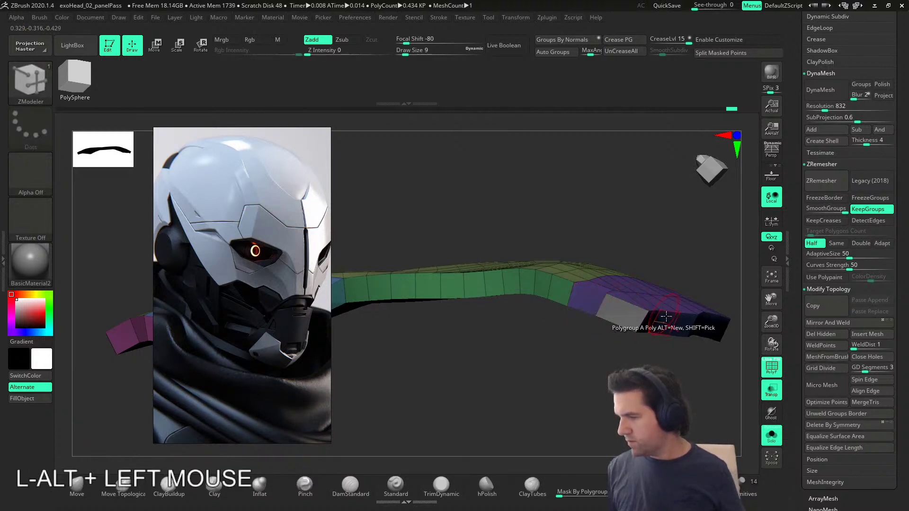
pyautogui.hotkey('ctrl', 'z')
pyautogui.click(617, 308)
pyautogui.moveTo(623, 308); pyautogui.dragTo(719, 374, button='right')
pyautogui.keyDown('alt'); pyautogui.click(540, 294); pyautogui.keyUp('alt')
pyautogui.click(629, 44)
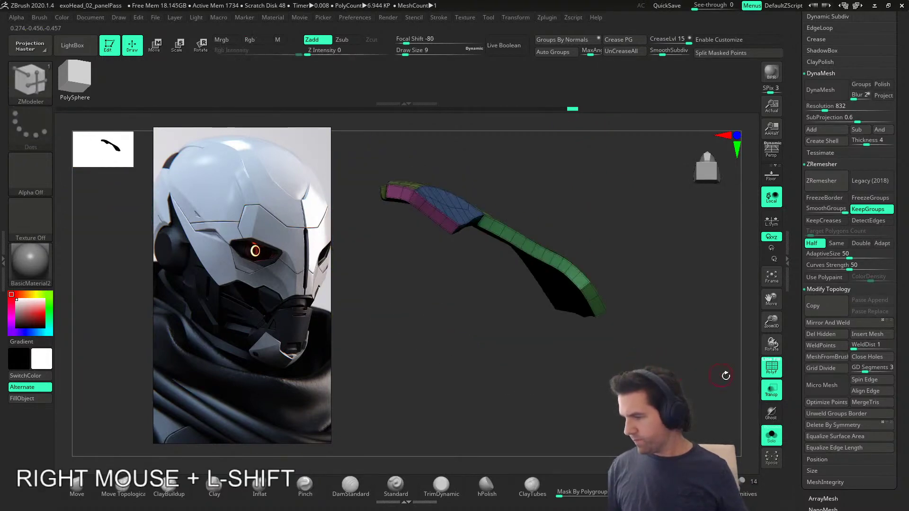
# Step: Show the rest of the head again and slightly inflate the brow panel with the Inflate deformation
pyautogui.click(771, 438)
pyautogui.moveTo(724, 417); pyautogui.dragTo(753, 296, button='right')
pyautogui.moveTo(806, 506); pyautogui.dragTo(807, 222)
pyautogui.moveTo(800, 472); pyautogui.dragTo(821, 426)
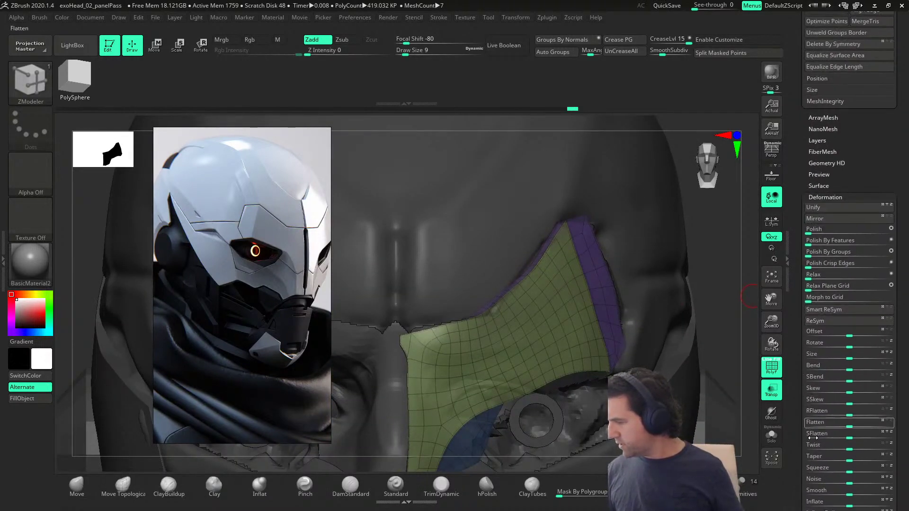
pyautogui.moveTo(797, 463); pyautogui.dragTo(799, 426)
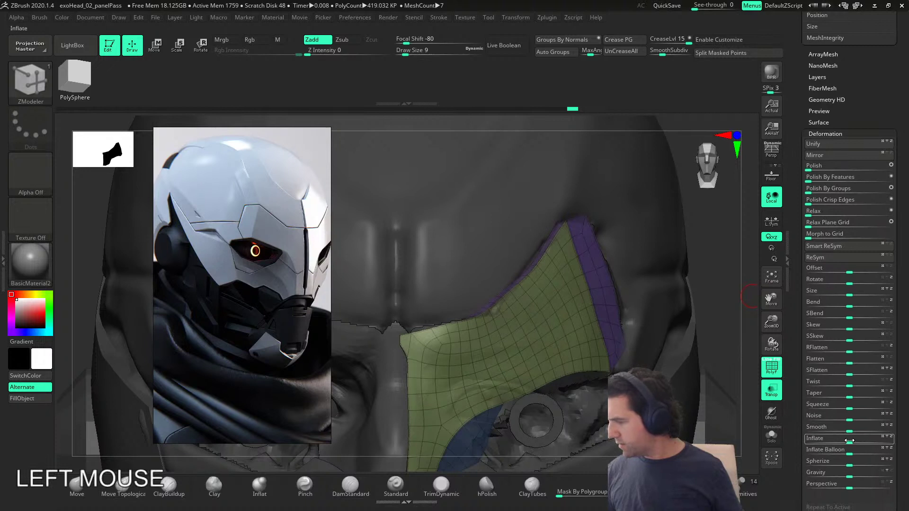
pyautogui.moveTo(856, 440); pyautogui.dragTo(853, 429)
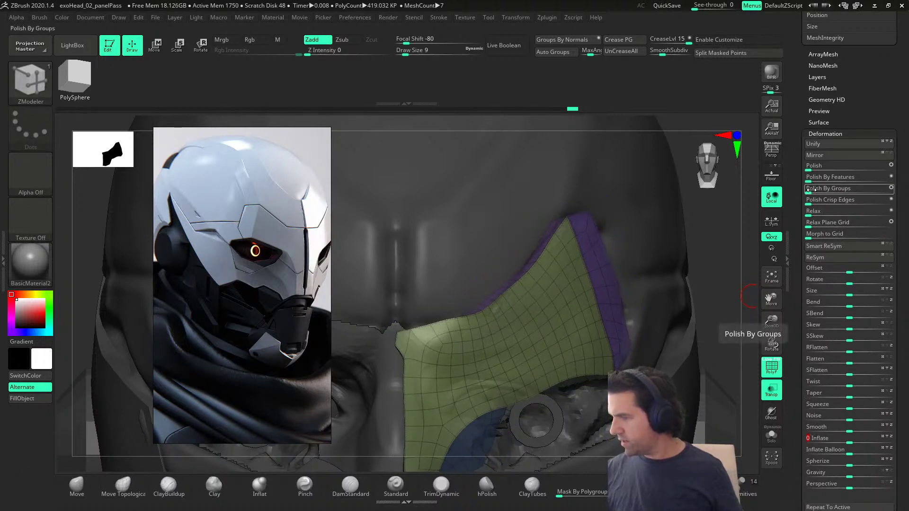
# Step: Try smoothing the brow panel with the Polish By Groups deformation
pyautogui.moveTo(814, 188); pyautogui.dragTo(822, 189)
pyautogui.moveTo(714, 261); pyautogui.dragTo(648, 350, button='right')
pyautogui.hotkey('ctrl', 'z')
pyautogui.moveTo(809, 190)
pyautogui.mouseDown()
pyautogui.moveTo(833, 193)
pyautogui.moveTo(815, 189)
pyautogui.moveTo(822, 190)
pyautogui.mouseUp()
pyautogui.hotkey('ctrl', 'z')
# Step: Toggle the Polish By Groups mode and turn off transparency for the surrounding sculpt
pyautogui.click(890, 188)
pyautogui.moveTo(747, 249); pyautogui.dragTo(744, 303, button='right')
pyautogui.keyDown('alt'); pyautogui.moveTo(745, 303); pyautogui.dragTo(747, 329, button='right'); pyautogui.keyUp('alt')
pyautogui.click(772, 391)
pyautogui.moveTo(710, 360); pyautogui.dragTo(607, 356, button='right')
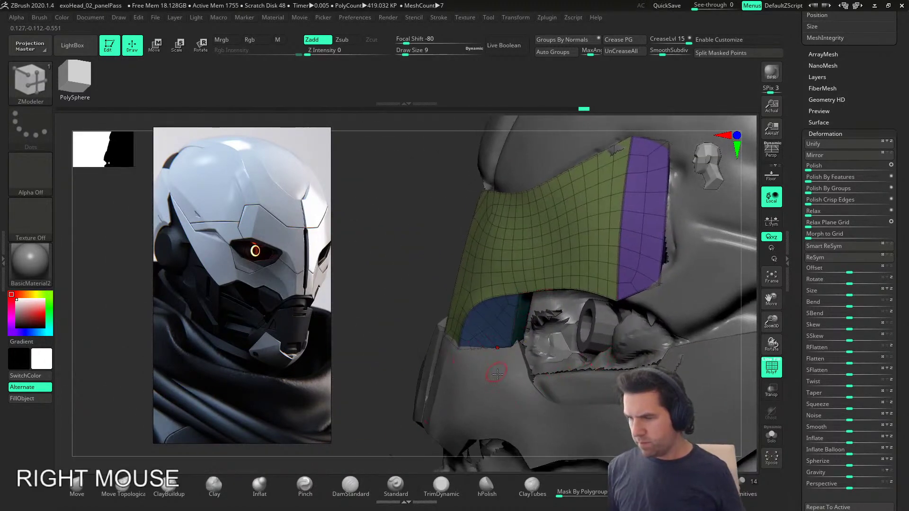
# Step: Fit the recessed section's lower outer corner to the sculpt with Move, setting the draw size to 33
pyautogui.click(86, 488)
pyautogui.moveTo(558, 360); pyautogui.dragTo(524, 341, button='right')
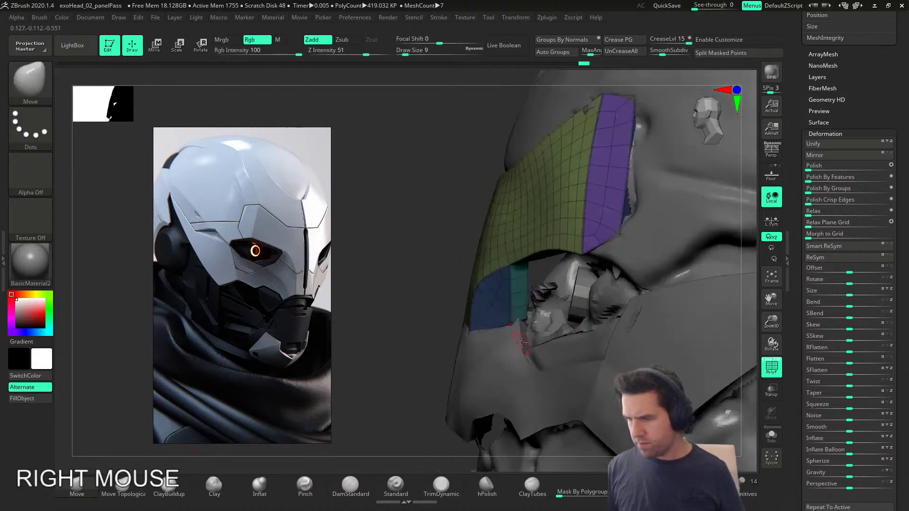
pyautogui.press('s')
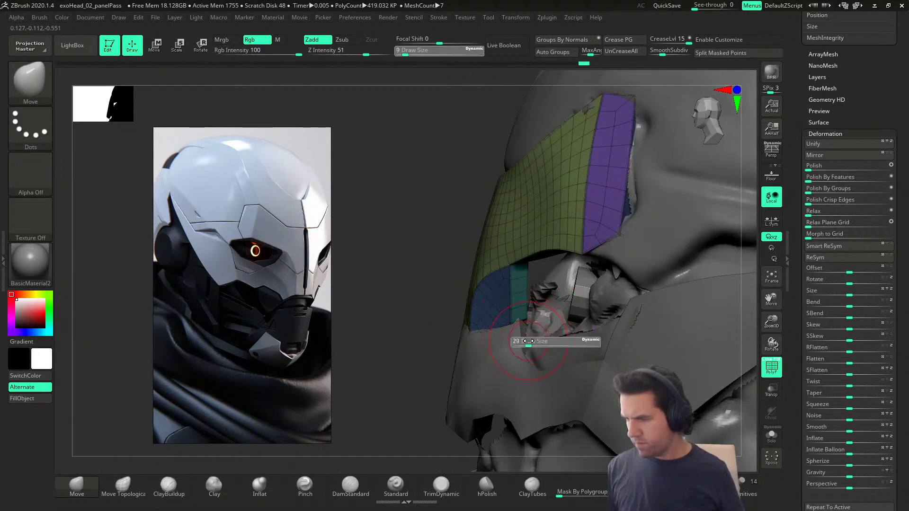
pyautogui.moveTo(532, 336); pyautogui.dragTo(509, 319, button='right')
pyautogui.moveTo(509, 318); pyautogui.dragTo(512, 320)
pyautogui.moveTo(513, 320); pyautogui.dragTo(484, 330, button='right')
pyautogui.press('s')
pyautogui.moveTo(484, 330); pyautogui.dragTo(489, 330)
pyautogui.moveTo(498, 322); pyautogui.dragTo(487, 316, button='right')
pyautogui.moveTo(486, 316); pyautogui.dragTo(490, 314)
# Step: Fit the panel's lower inner end beside the nose to the sculpt with Move at draw size 33
pyautogui.moveTo(564, 446)
pyautogui.mouseDown(button='right')
pyautogui.moveTo(478, 285)
pyautogui.moveTo(502, 369)
pyautogui.mouseUp(button='right')
pyautogui.click(478, 285)
pyautogui.click(486, 337)
pyautogui.moveTo(501, 368); pyautogui.dragTo(499, 365)
pyautogui.moveTo(499, 366); pyautogui.dragTo(485, 340, button='right')
pyautogui.moveTo(485, 340); pyautogui.dragTo(487, 343)
pyautogui.moveTo(487, 343); pyautogui.dragTo(509, 355, button='right')
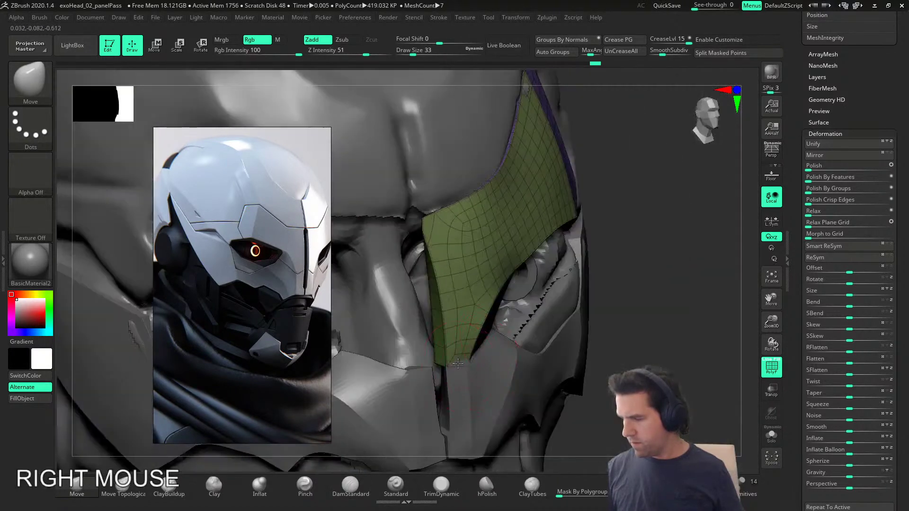
pyautogui.moveTo(467, 360); pyautogui.dragTo(464, 356)
pyautogui.moveTo(464, 356); pyautogui.dragTo(479, 362, button='right')
# Step: Refine the lower inner end's bottom edge with Move, using draw sizes 51 and 31
pyautogui.press('s')
pyautogui.moveTo(477, 370); pyautogui.dragTo(483, 371)
pyautogui.moveTo(483, 370); pyautogui.dragTo(475, 356, button='right')
pyautogui.moveTo(475, 357); pyautogui.dragTo(473, 355)
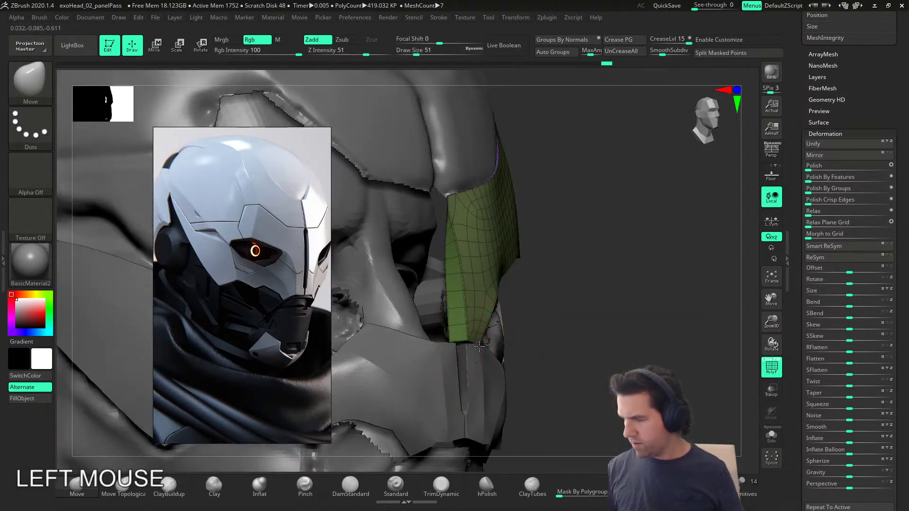
pyautogui.moveTo(472, 354); pyautogui.dragTo(461, 365, button='right')
pyautogui.press('s')
pyautogui.moveTo(480, 372); pyautogui.dragTo(475, 371)
pyautogui.moveTo(467, 370)
pyautogui.mouseDown(button='right')
pyautogui.moveTo(440, 369)
pyautogui.moveTo(467, 370)
pyautogui.mouseUp(button='right')
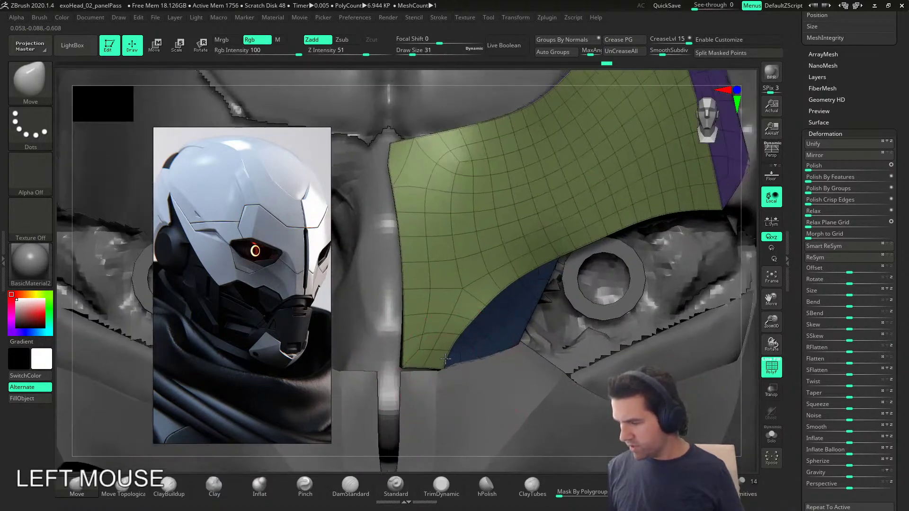
# Step: Align the recessed section's lower edge with the cheek panel below using Move at draw sizes 51 and 13
pyautogui.press('s')
pyautogui.moveTo(470, 365); pyautogui.dragTo(504, 342)
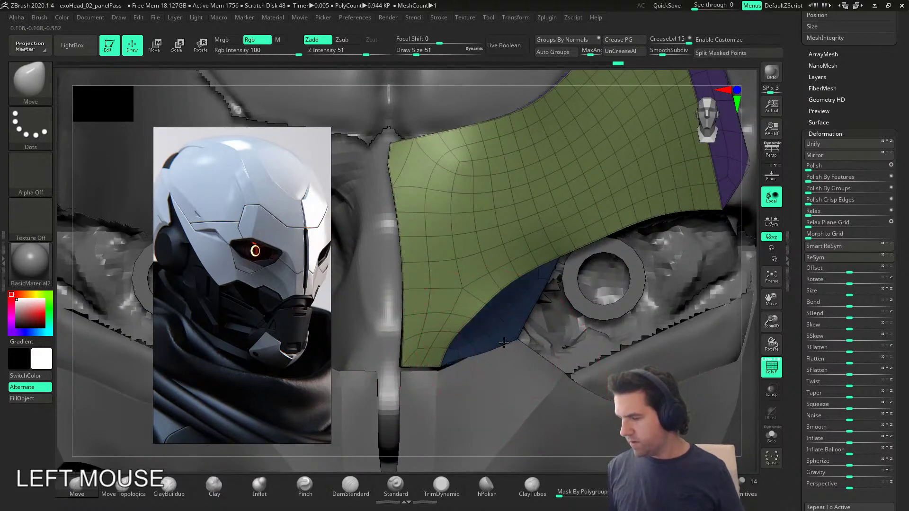
pyautogui.moveTo(520, 340); pyautogui.dragTo(507, 342, button='right')
pyautogui.moveTo(515, 334); pyautogui.dragTo(511, 332)
pyautogui.moveTo(511, 333); pyautogui.dragTo(503, 335, button='right')
pyautogui.moveTo(503, 335); pyautogui.dragTo(500, 334)
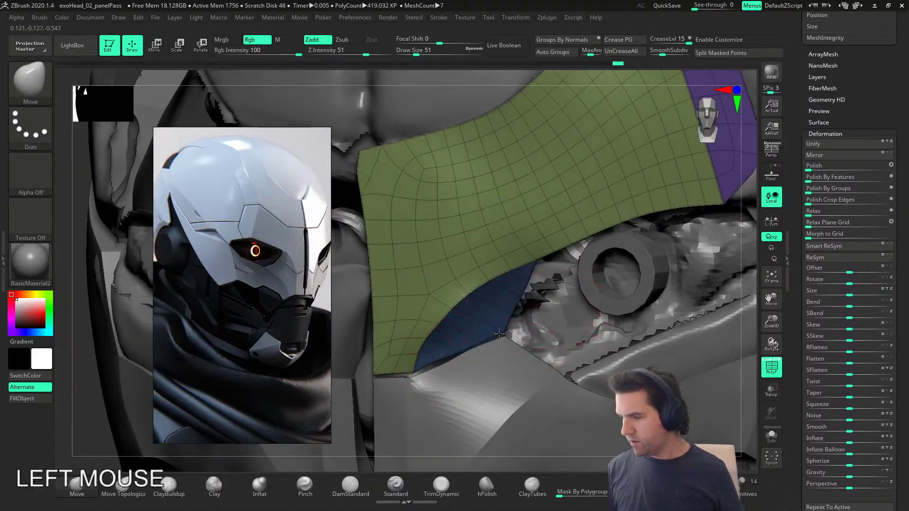
pyautogui.moveTo(422, 366); pyautogui.dragTo(410, 377)
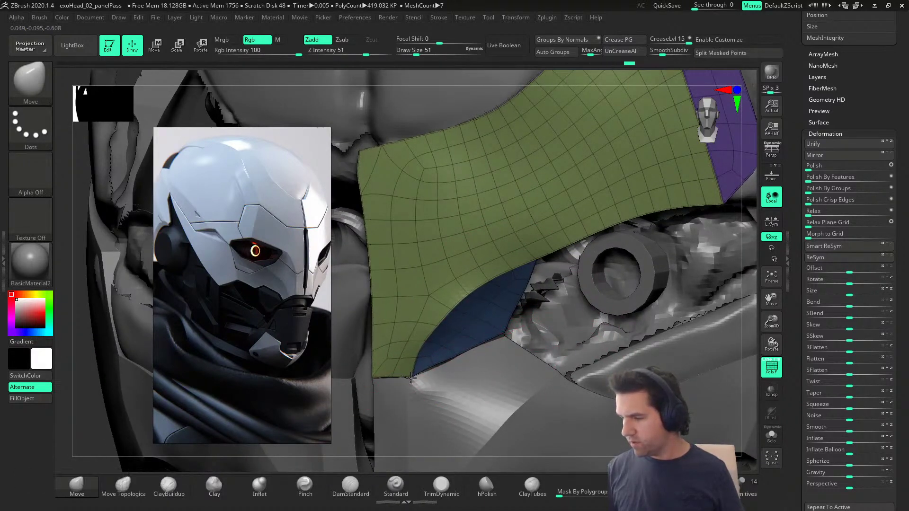
pyautogui.moveTo(441, 360); pyautogui.dragTo(445, 362)
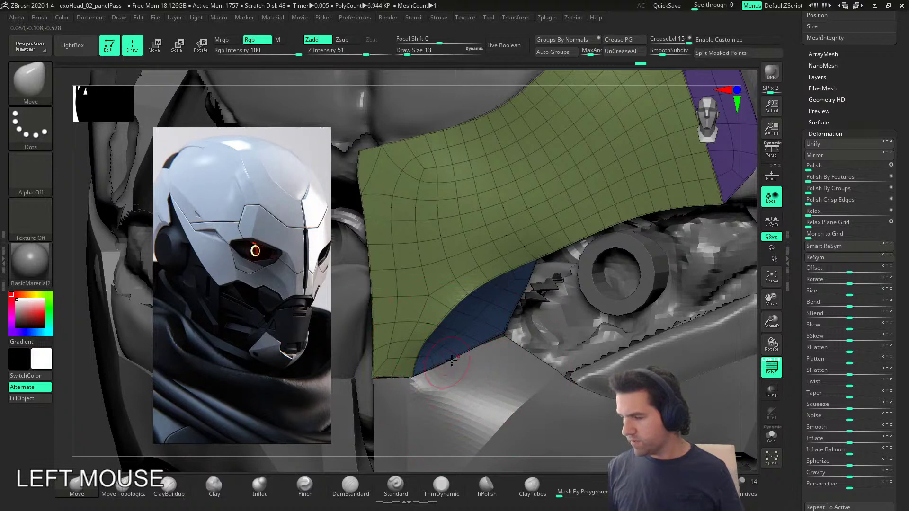
# Step: Adjust the recessed section's lower edge with Move, isolate the brow panel and return it to an earlier point in its undo history
pyautogui.moveTo(453, 312); pyautogui.dragTo(458, 310)
pyautogui.moveTo(492, 322)
pyautogui.keyDown('alt'); pyautogui.mouseDown(button='right')
pyautogui.moveTo(595, 377)
pyautogui.moveTo(544, 370)
pyautogui.moveTo(478, 270)
pyautogui.moveTo(529, 328)
pyautogui.mouseUp(button='right'); pyautogui.keyUp('alt')
pyautogui.click(767, 434)
pyautogui.keyDown('alt'); pyautogui.moveTo(580, 349); pyautogui.dragTo(592, 360, button='right'); pyautogui.keyUp('alt')
pyautogui.hotkey('ctrl', 'z')
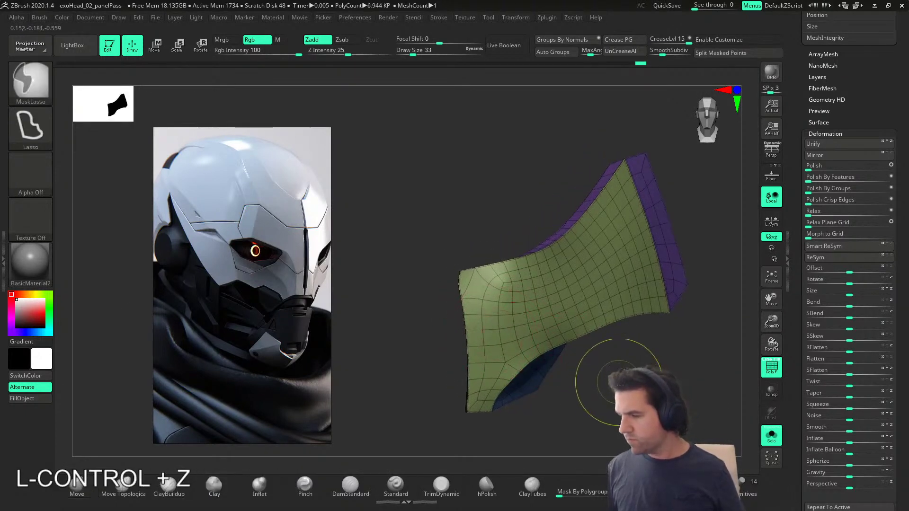
pyautogui.moveTo(641, 63); pyautogui.dragTo(564, 62)
pyautogui.moveTo(478, 279)
pyautogui.mouseDown(button='right')
pyautogui.moveTo(524, 289)
pyautogui.moveTo(578, 322)
pyautogui.moveTo(556, 331)
pyautogui.moveTo(560, 177)
pyautogui.moveTo(558, 294)
pyautogui.moveTo(584, 308)
pyautogui.moveTo(613, 81)
pyautogui.moveTo(494, 157)
pyautogui.moveTo(508, 264)
pyautogui.mouseUp(button='right')
pyautogui.click(630, 63)
# Step: Pull the brow panel's upper inner corner toward the face's centre line with Move, using draw size 14
pyautogui.press('s')
pyautogui.moveTo(481, 263); pyautogui.dragTo(474, 263)
pyautogui.keyDown('alt'); pyautogui.moveTo(500, 289); pyautogui.dragTo(559, 346, button='right'); pyautogui.keyUp('alt')
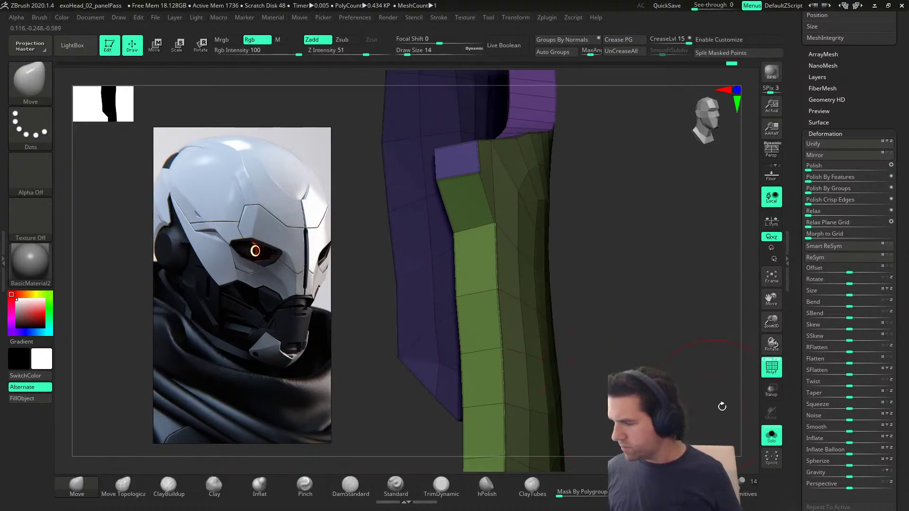
pyautogui.click(712, 487)
pyautogui.press('s')
pyautogui.moveTo(475, 236); pyautogui.dragTo(469, 235)
pyautogui.moveTo(471, 226); pyautogui.dragTo(581, 223, button='right')
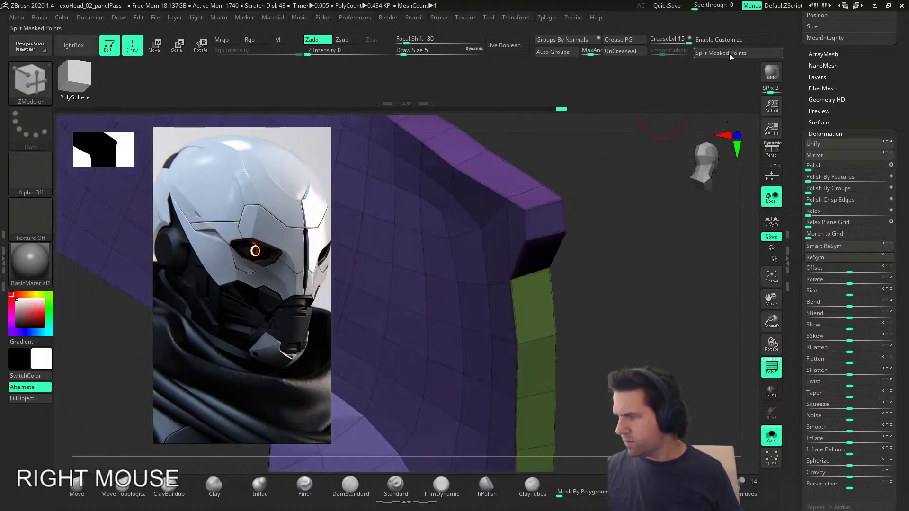
# Step: Crease the brow panel along its polygroup borders and turn its dynamic subdivision preview back on
pyautogui.click(635, 55)
pyautogui.moveTo(686, 284)
pyautogui.mouseDown(button='right')
pyautogui.moveTo(611, 317)
pyautogui.moveTo(540, 322)
pyautogui.moveTo(584, 327)
pyautogui.moveTo(603, 341)
pyautogui.mouseUp(button='right')
pyautogui.press('d')
pyautogui.keyDown('alt'); pyautogui.moveTo(604, 340); pyautogui.dragTo(552, 247, button='right'); pyautogui.keyUp('alt')
pyautogui.keyDown('alt'); pyautogui.moveTo(756, 304); pyautogui.dragTo(733, 314, button='right'); pyautogui.keyUp('alt')
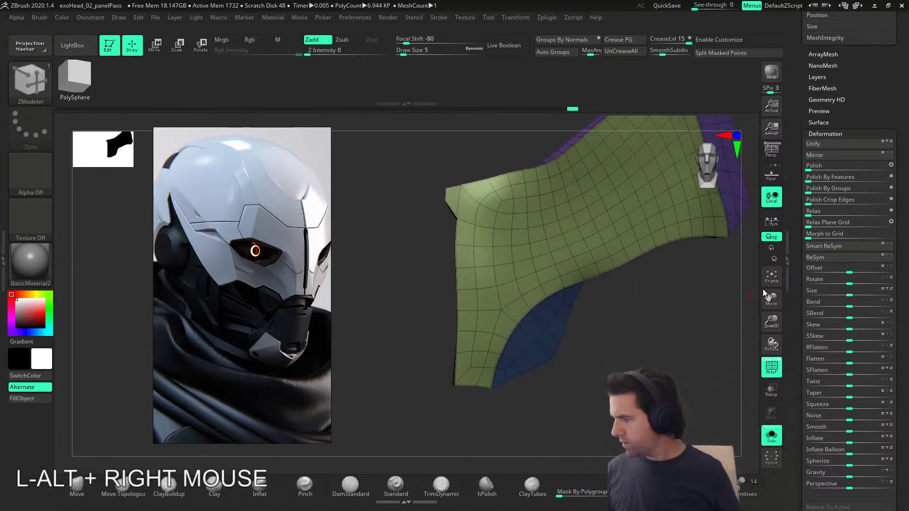
# Step: Try Polish By Groups on the brow panel and, with the whole head shown, on the cheek panel
pyautogui.moveTo(814, 189); pyautogui.dragTo(838, 186)
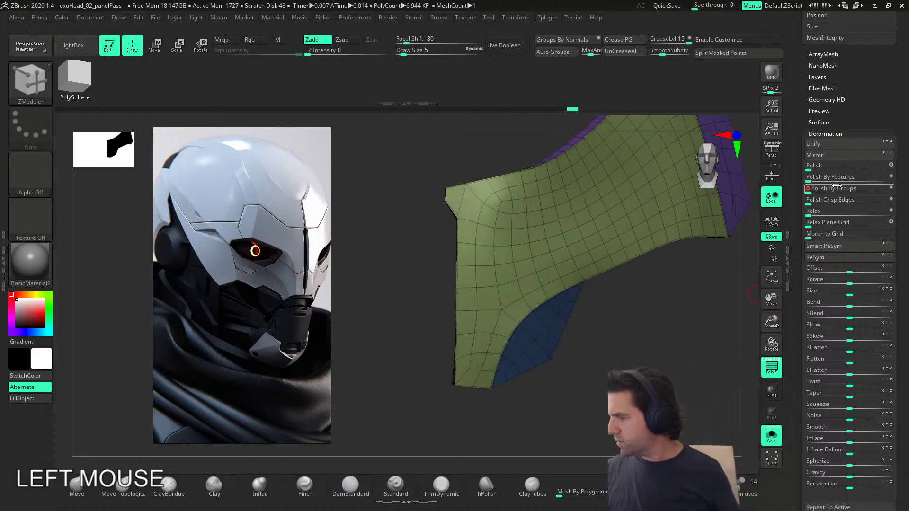
pyautogui.moveTo(757, 223)
pyautogui.mouseDown(button='right')
pyautogui.moveTo(630, 311)
pyautogui.moveTo(614, 331)
pyautogui.mouseUp(button='right')
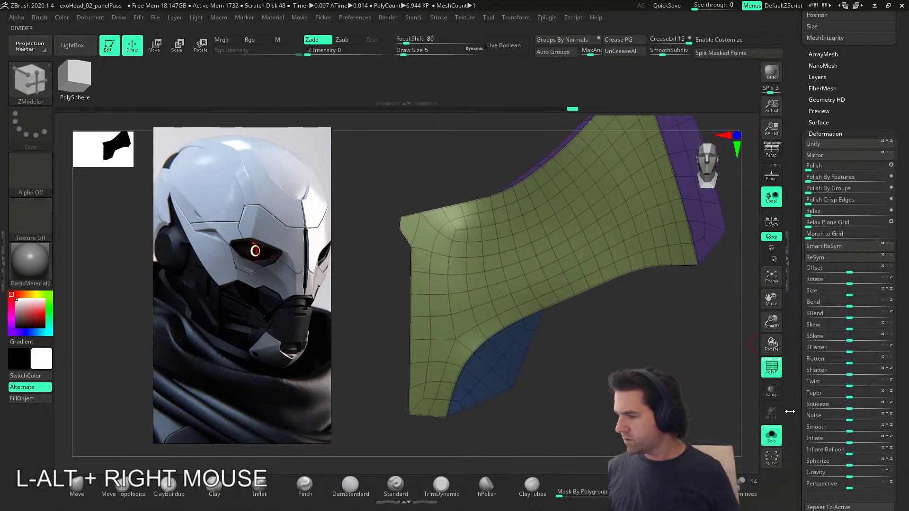
pyautogui.click(770, 434)
pyautogui.keyDown('alt'); pyautogui.moveTo(754, 420); pyautogui.dragTo(499, 407, button='right'); pyautogui.keyUp('alt')
pyautogui.keyDown('alt'); pyautogui.click(549, 411); pyautogui.keyUp('alt')
pyautogui.click(824, 188)
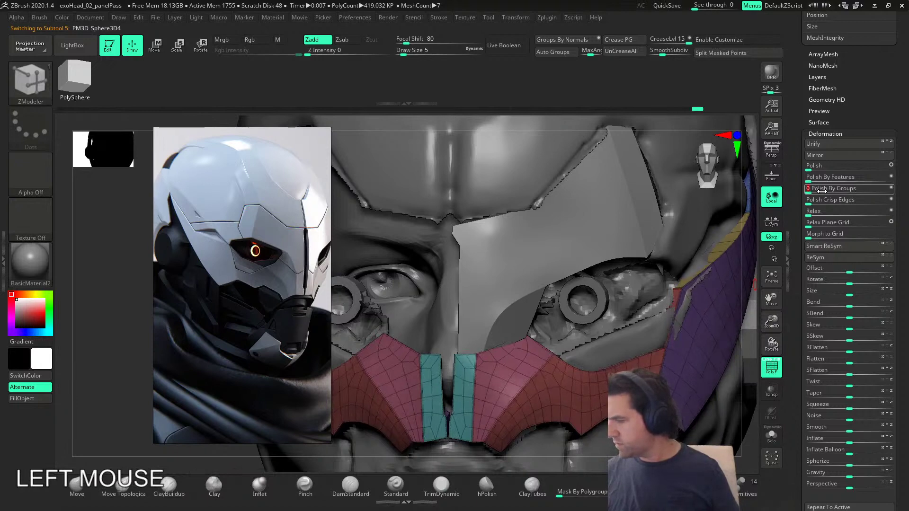
# Step: Hide the polyframe and check how the brow and cheek panels sit together on the sculpt
pyautogui.moveTo(694, 388); pyautogui.dragTo(610, 382, button='right')
pyautogui.press('shift')
pyautogui.hotkey('shift', 'f')
pyautogui.moveTo(559, 417)
pyautogui.keyDown('ctrl'); pyautogui.mouseDown(button='right')
pyautogui.moveTo(483, 421)
pyautogui.moveTo(523, 428)
pyautogui.moveTo(597, 372)
pyautogui.moveTo(570, 417)
pyautogui.moveTo(568, 315)
pyautogui.mouseUp(button='right'); pyautogui.keyUp('ctrl')
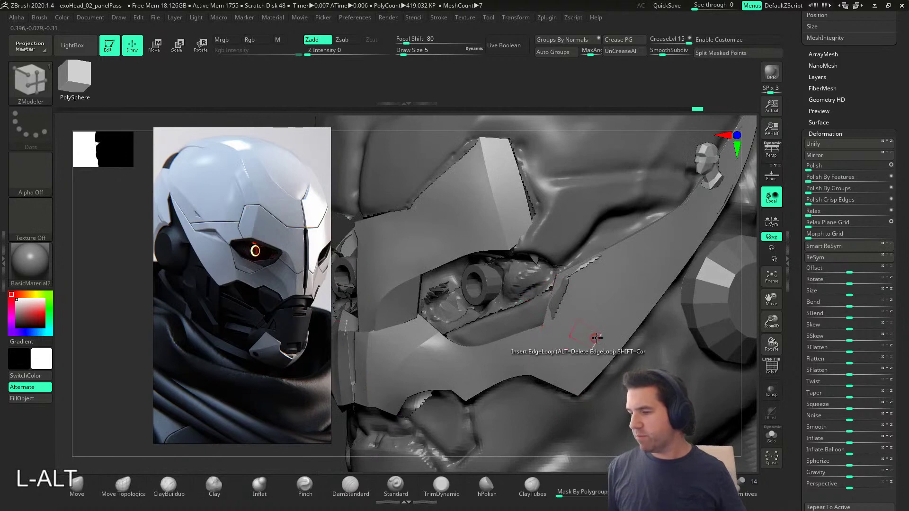
pyautogui.moveTo(796, 237); pyautogui.dragTo(796, 456)
pyautogui.keyDown('alt'); pyautogui.moveTo(610, 350); pyautogui.dragTo(589, 382, button='right'); pyautogui.keyUp('alt')
# Step: Save the project to the Desktop under the new name exoHead_02_Zremesh_panels
pyautogui.hotkey('ctrl', 's')
pyautogui.moveTo(461, 218); pyautogui.dragTo(568, 199)
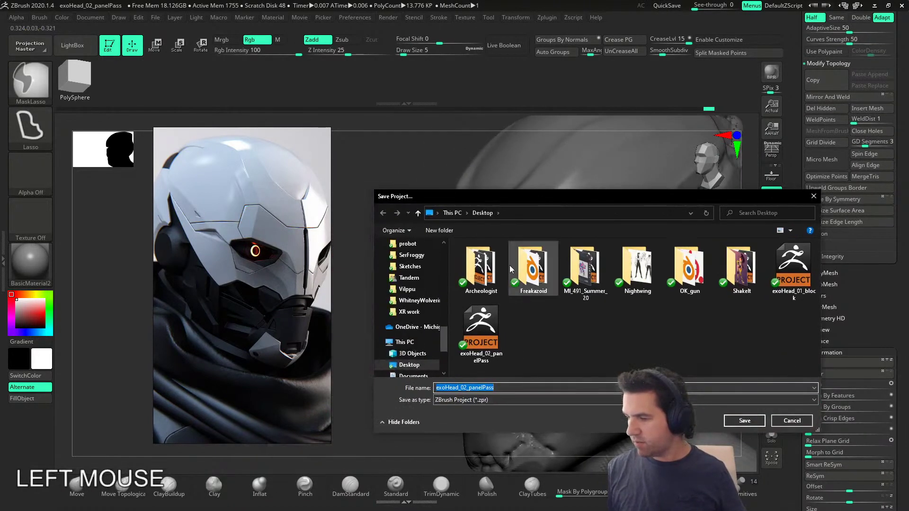
pyautogui.press('Right')
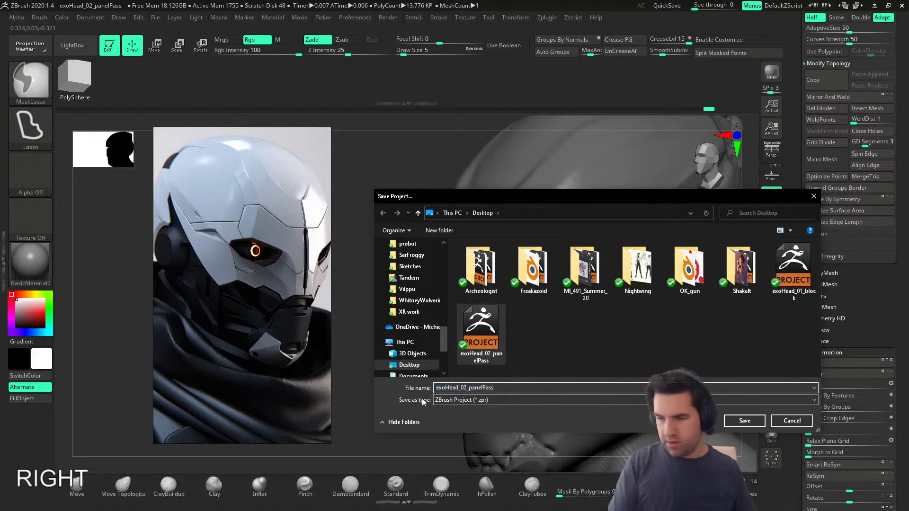
pyautogui.hotkey('ctrl', 'shift', 'Left')
pyautogui.write('Zremesh_')
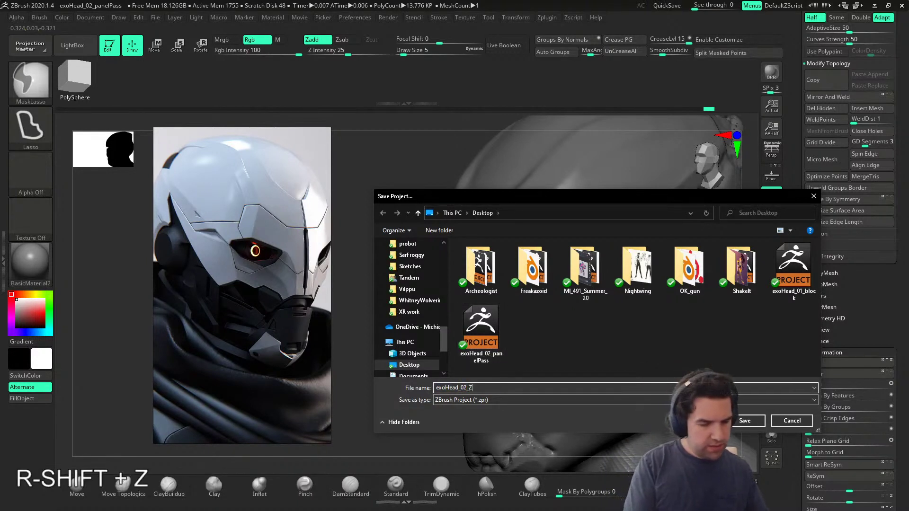
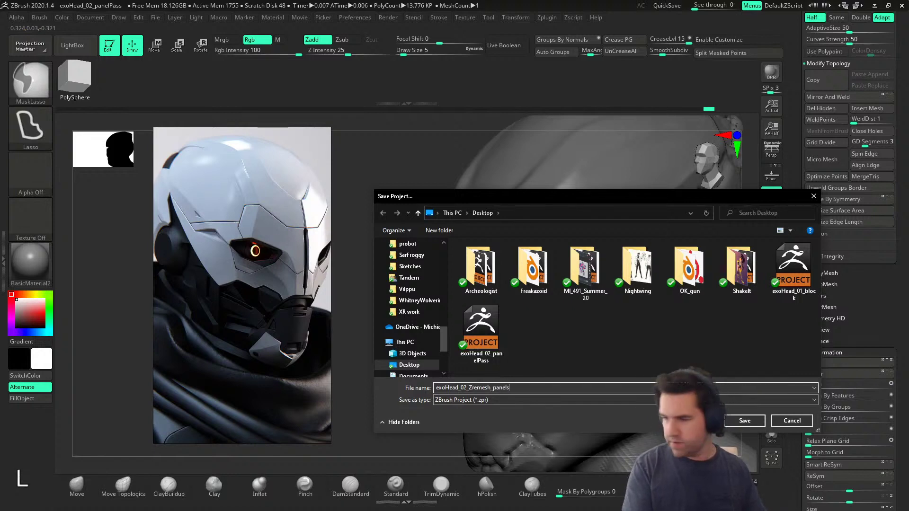
pyautogui.press('Return')
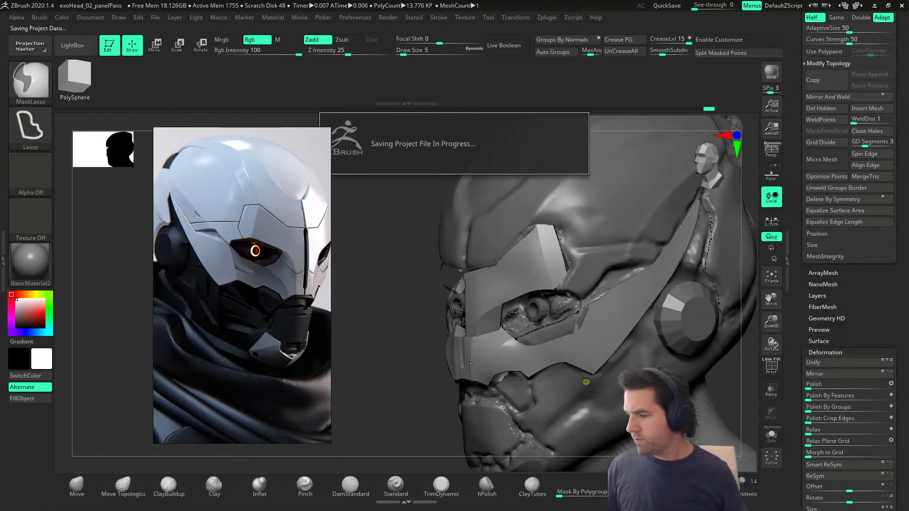
# Step: Merge the cheek panel subtool down with the brow panel subtool and check the combined piece in isolation
pyautogui.moveTo(794, 304); pyautogui.dragTo(803, 354)
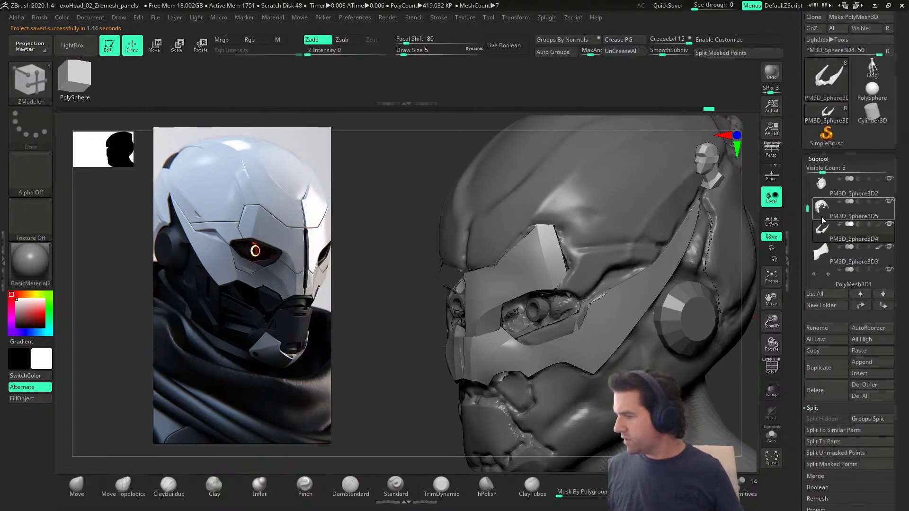
pyautogui.moveTo(821, 254)
pyautogui.click(822, 233)
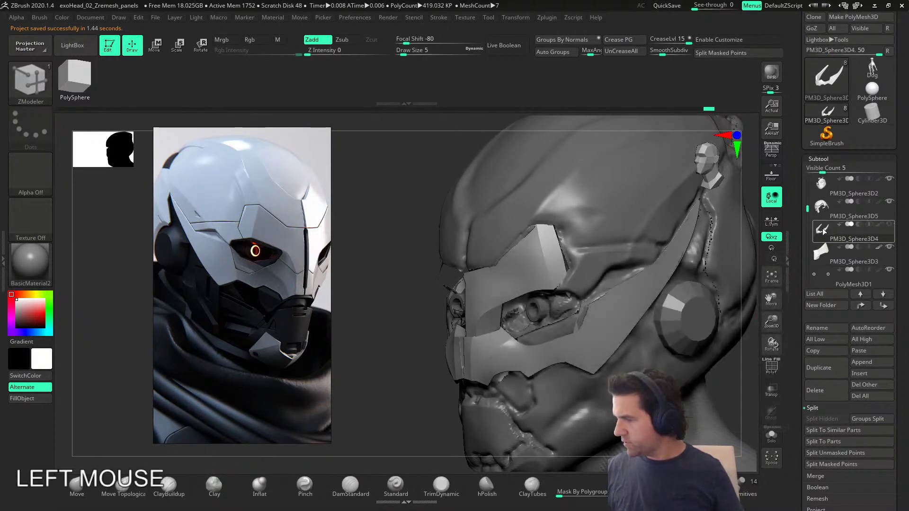
pyautogui.click(811, 476)
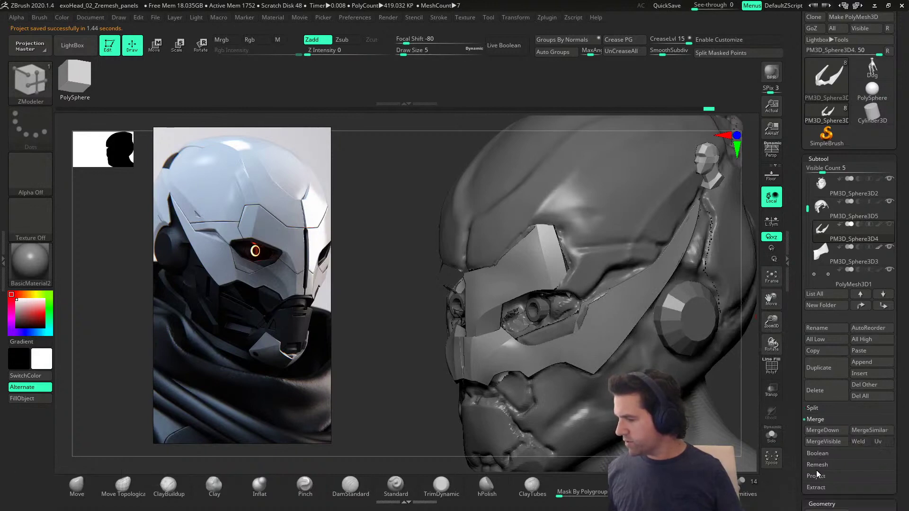
pyautogui.click(830, 429)
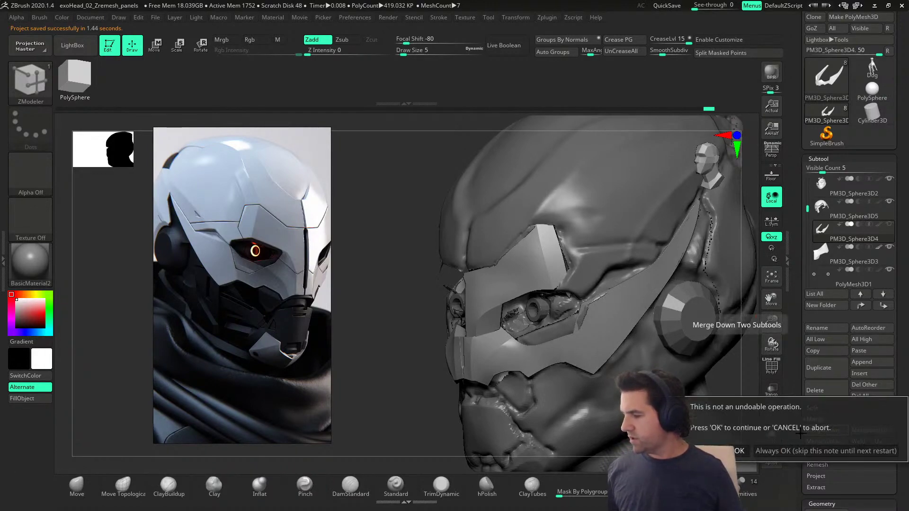
pyautogui.click(745, 447)
pyautogui.moveTo(710, 389); pyautogui.dragTo(739, 395, button='right')
pyautogui.click(771, 435)
pyautogui.click(769, 435)
# Step: Flip the merged panels with Mirror, and apply Mirror And Weld so the brow panel exists on both sides
pyautogui.moveTo(804, 385); pyautogui.dragTo(814, 316)
pyautogui.moveTo(801, 462); pyautogui.dragTo(827, 385)
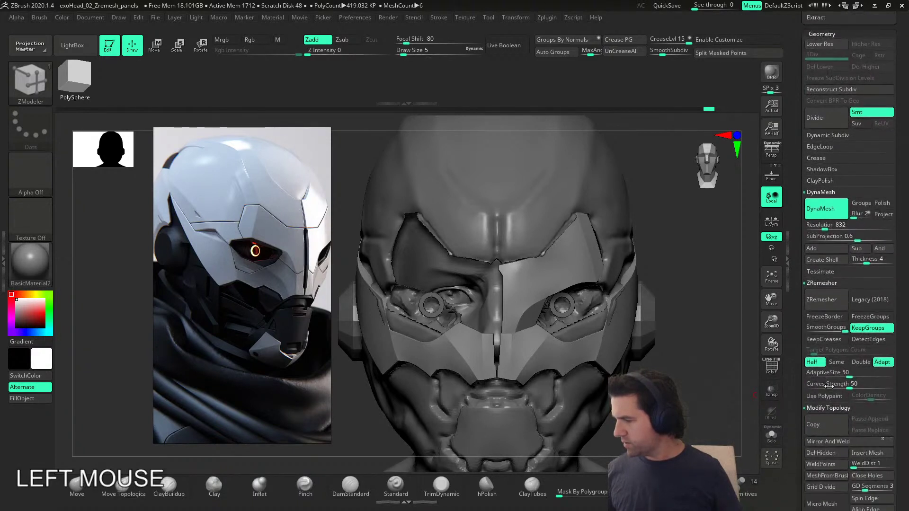
pyautogui.click(815, 441)
pyautogui.moveTo(810, 440); pyautogui.dragTo(812, 370)
pyautogui.moveTo(851, 421); pyautogui.dragTo(854, 374)
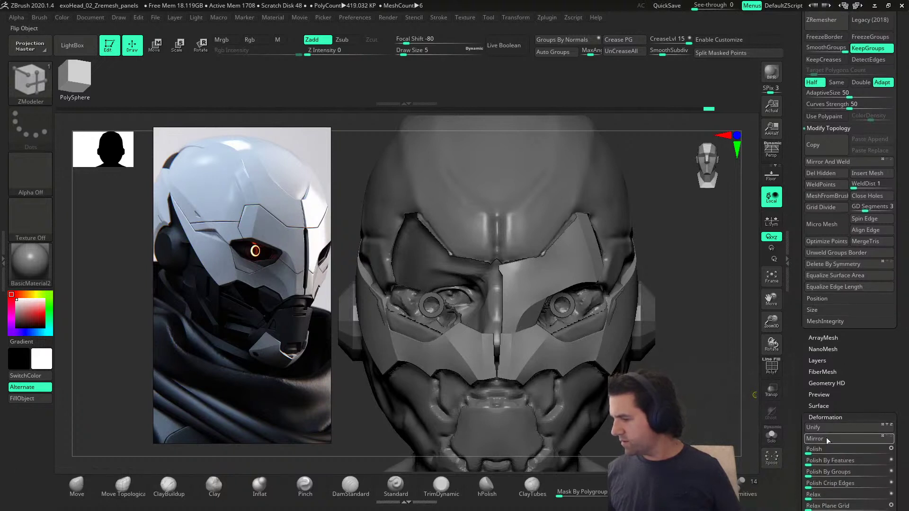
pyautogui.click(828, 439)
pyautogui.scroll(4, 828, 355)
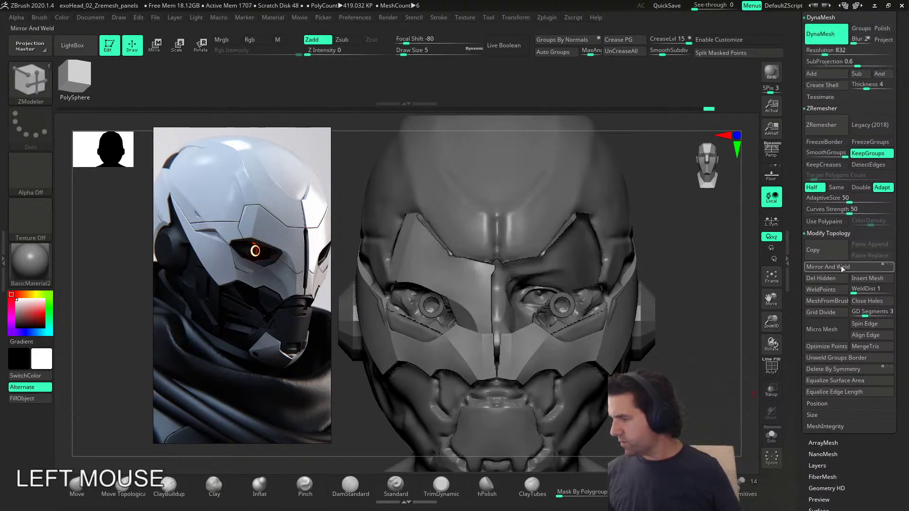
pyautogui.click(829, 267)
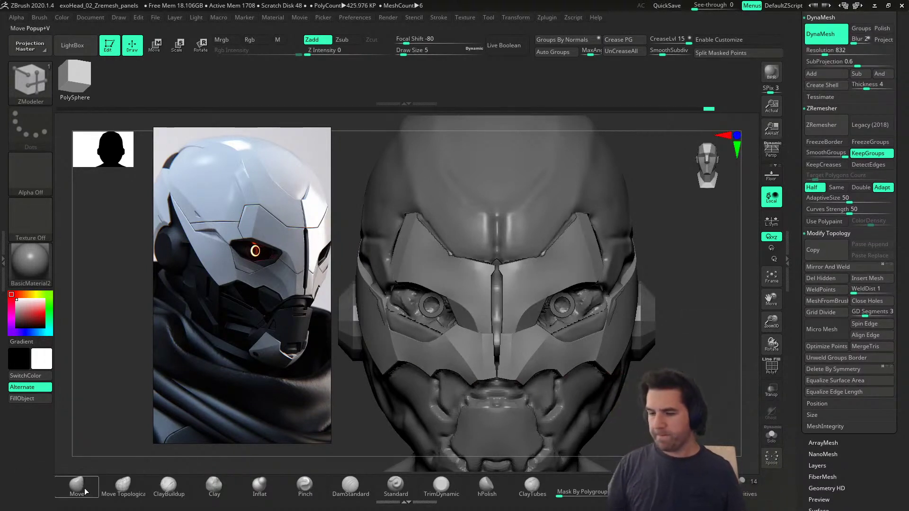
# Step: Nudge the panels' inner edges beside the nose with Move Topological at draw size 94
pyautogui.click(76, 485)
pyautogui.moveTo(544, 356)
pyautogui.mouseDown(button='right')
pyautogui.moveTo(625, 351)
pyautogui.moveTo(589, 357)
pyautogui.mouseUp(button='right')
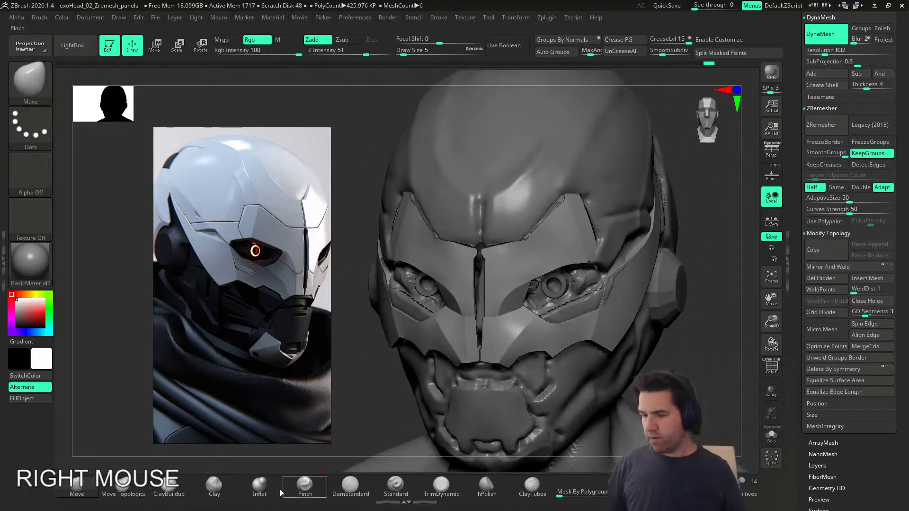
pyautogui.click(123, 486)
pyautogui.press('s')
pyautogui.moveTo(333, 397); pyautogui.dragTo(343, 398)
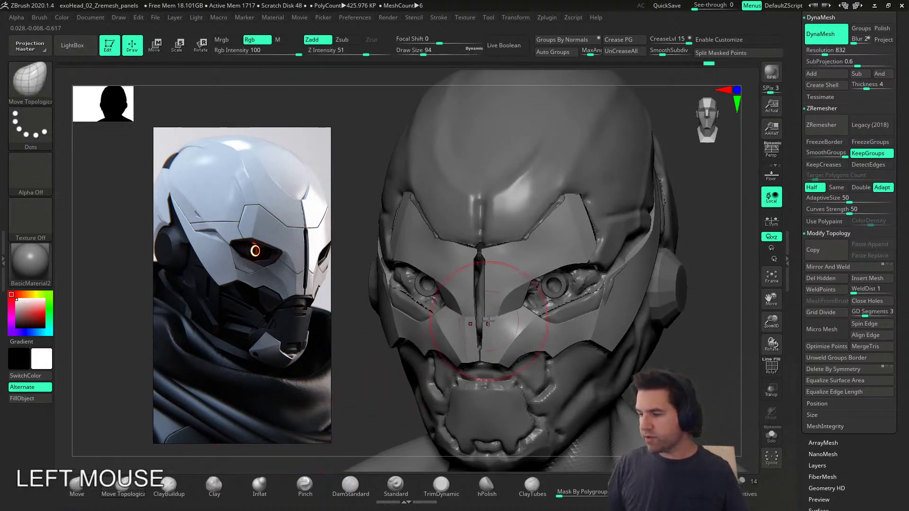
pyautogui.keyDown('shift'); pyautogui.moveTo(488, 322); pyautogui.dragTo(494, 324, button='right'); pyautogui.keyUp('shift')
pyautogui.moveTo(494, 323); pyautogui.dragTo(496, 322)
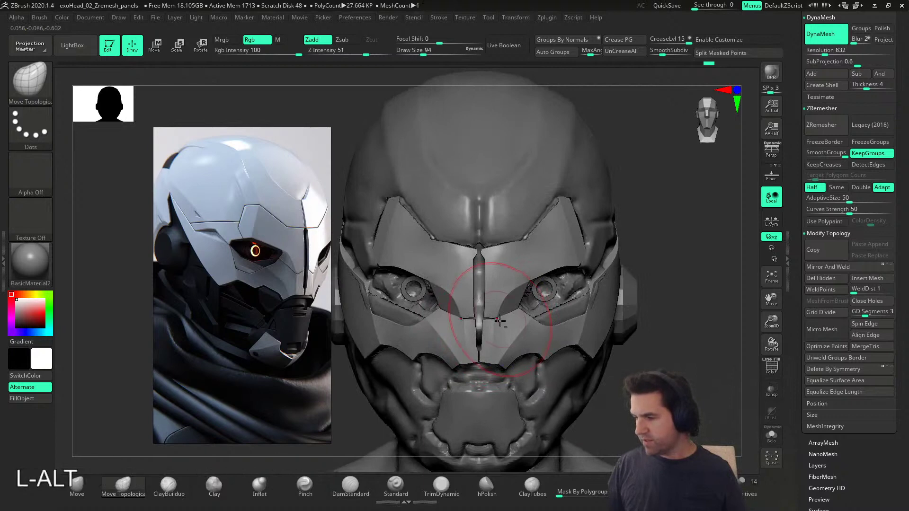
pyautogui.keyDown('alt'); pyautogui.moveTo(498, 324); pyautogui.dragTo(499, 327, button='right'); pyautogui.keyUp('alt')
pyautogui.moveTo(479, 329); pyautogui.dragTo(476, 328)
pyautogui.press('s')
pyautogui.moveTo(483, 384)
pyautogui.mouseDown()
pyautogui.moveTo(475, 384)
pyautogui.moveTo(487, 385)
pyautogui.mouseUp()
pyautogui.hotkey('ctrl', 'z')
# Step: Turn on local symmetry and pull the brow panels' lower inner corners toward the central gap at draw size 29
pyautogui.moveTo(601, 369)
pyautogui.keyDown('alt'); pyautogui.mouseDown(button='right')
pyautogui.moveTo(596, 331)
pyautogui.moveTo(580, 327)
pyautogui.moveTo(610, 334)
pyautogui.moveTo(594, 338)
pyautogui.moveTo(669, 351)
pyautogui.mouseUp(button='right'); pyautogui.keyUp('alt')
pyautogui.moveTo(482, 317)
pyautogui.mouseDown(button='right')
pyautogui.moveTo(506, 336)
pyautogui.moveTo(450, 340)
pyautogui.moveTo(464, 360)
pyautogui.mouseUp(button='right')
pyautogui.press('s')
pyautogui.moveTo(466, 358); pyautogui.dragTo(462, 358)
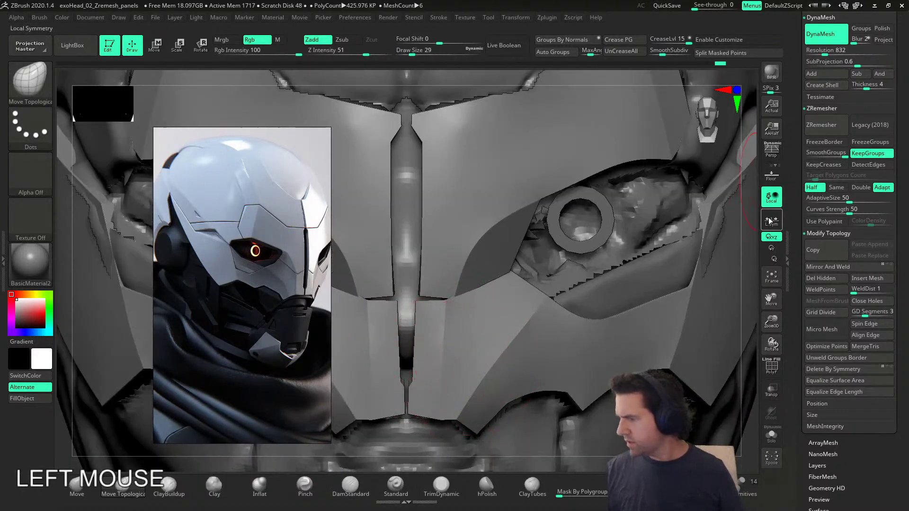
pyautogui.moveTo(413, 306)
pyautogui.mouseDown()
pyautogui.moveTo(401, 303)
pyautogui.moveTo(410, 284)
pyautogui.moveTo(434, 281)
pyautogui.mouseUp()
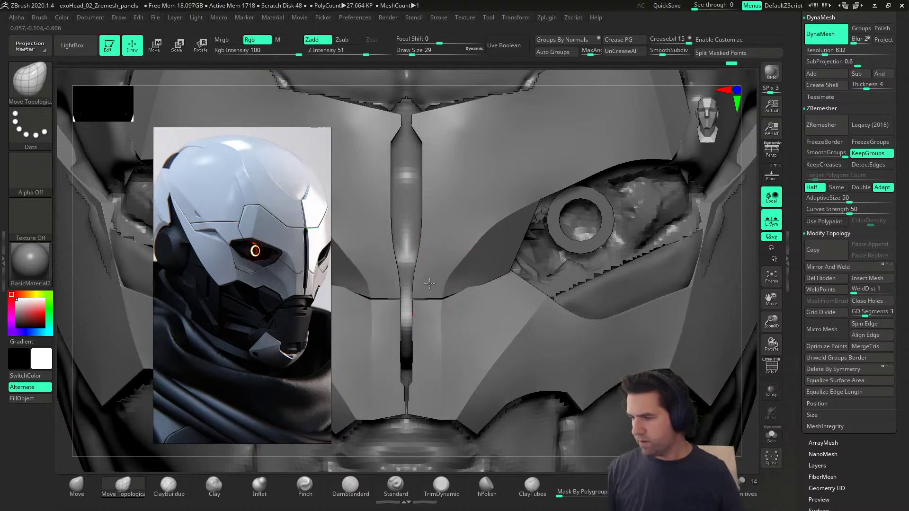
# Step: Fit the recessed sections' lower outer corners to the cheek panels' upper edges with Move Topological at draw size 65
pyautogui.moveTo(507, 269)
pyautogui.mouseDown()
pyautogui.moveTo(504, 257)
pyautogui.moveTo(515, 308)
pyautogui.moveTo(526, 310)
pyautogui.mouseUp()
pyautogui.press('s')
pyautogui.moveTo(532, 305); pyautogui.dragTo(506, 290, button='right')
pyautogui.moveTo(505, 286); pyautogui.dragTo(500, 279)
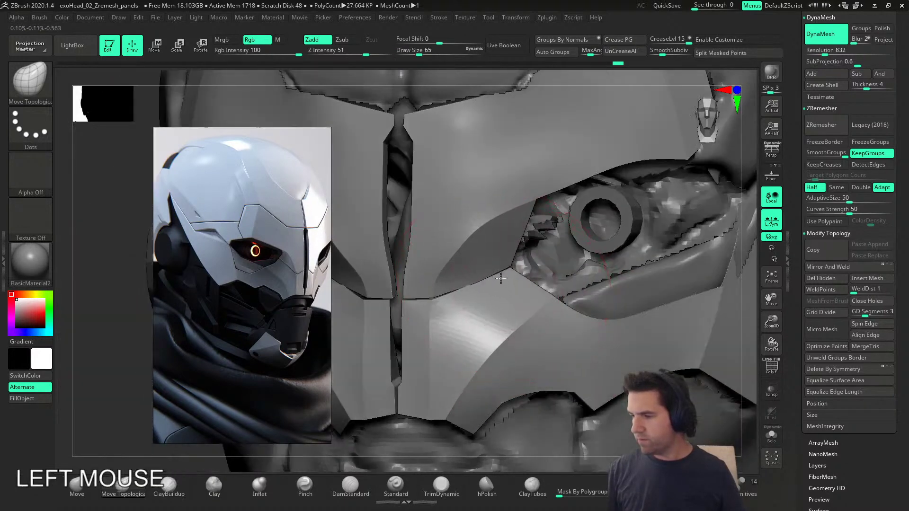
pyautogui.moveTo(530, 304); pyautogui.dragTo(553, 268, button='right')
pyautogui.moveTo(553, 268); pyautogui.dragTo(543, 273)
pyautogui.moveTo(532, 281)
pyautogui.mouseDown(button='right')
pyautogui.moveTo(520, 279)
pyautogui.moveTo(535, 271)
pyautogui.mouseUp(button='right')
pyautogui.moveTo(535, 271); pyautogui.dragTo(507, 271)
# Step: Refine the shape of the recessed sections beside the nose with Move Topological at draw size 46
pyautogui.press('[')
pyautogui.keyDown('ctrl'); pyautogui.moveTo(528, 265); pyautogui.dragTo(516, 268, button='right'); pyautogui.keyUp('ctrl')
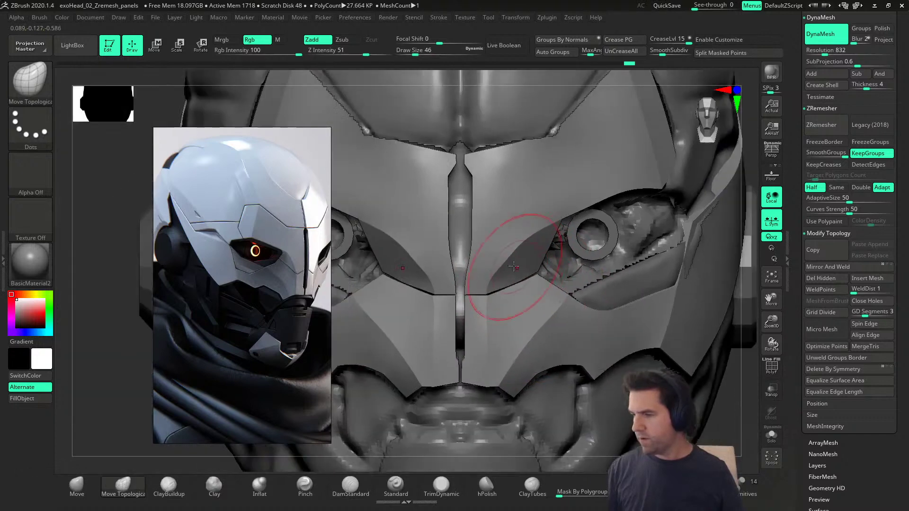
pyautogui.moveTo(515, 256); pyautogui.dragTo(510, 255)
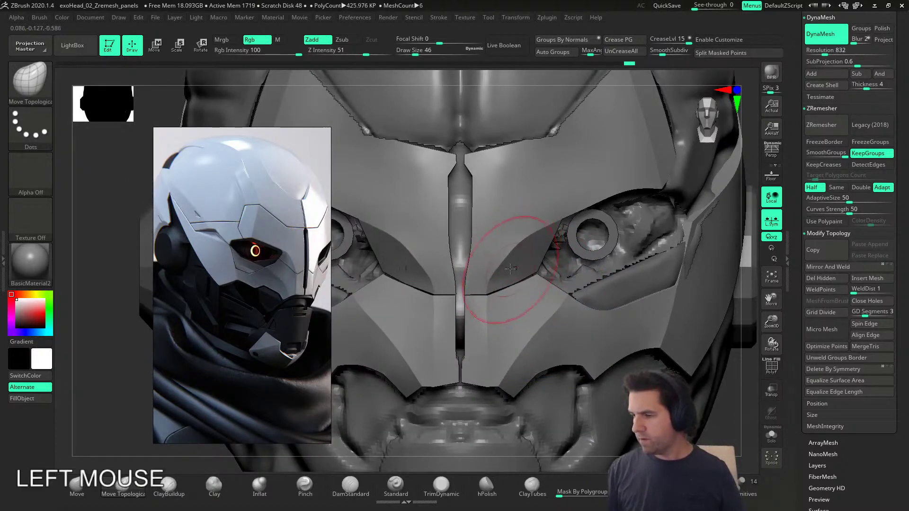
pyautogui.keyDown('alt'); pyautogui.moveTo(509, 273); pyautogui.dragTo(471, 281, button='right'); pyautogui.keyUp('alt')
# Step: Narrow the central gap by moving the brow panels' inner edges closer together at draw size 46
pyautogui.click(471, 281)
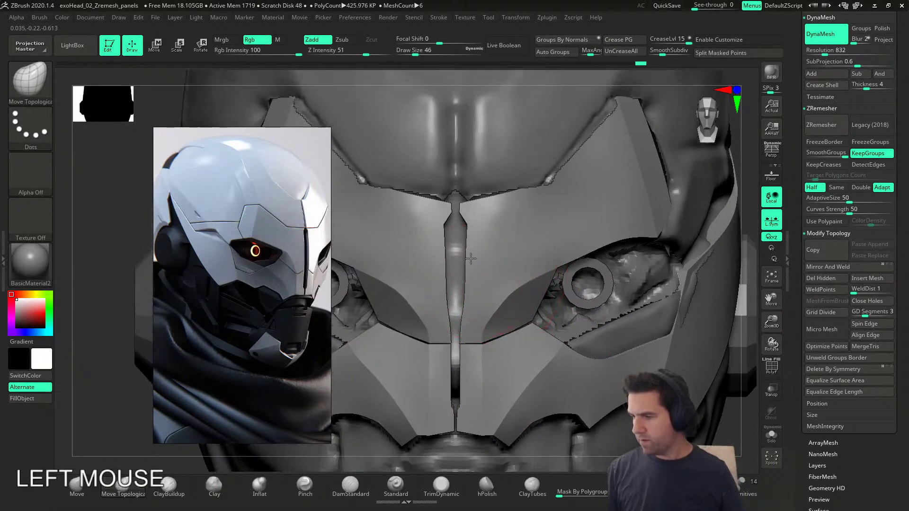
pyautogui.moveTo(468, 268); pyautogui.dragTo(464, 300)
pyautogui.moveTo(471, 243); pyautogui.dragTo(470, 218)
# Step: Bring the brow panels' upper inner tips closer together at the top of the gap, using draw sizes 18 and 6
pyautogui.press('s')
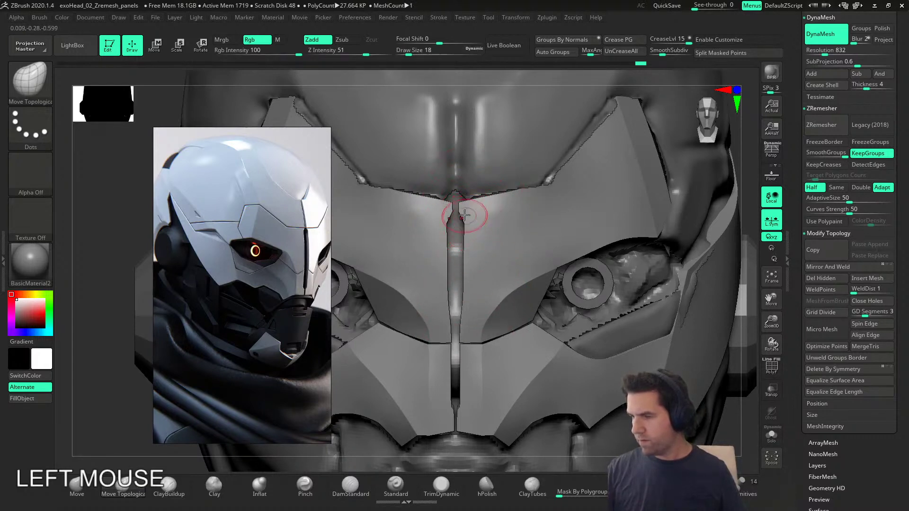
pyautogui.keyDown('ctrl'); pyautogui.moveTo(470, 218); pyautogui.dragTo(599, 197, button='right'); pyautogui.keyUp('ctrl')
pyautogui.press('s')
pyautogui.moveTo(456, 205)
pyautogui.mouseDown()
pyautogui.moveTo(439, 203)
pyautogui.moveTo(445, 220)
pyautogui.mouseUp()
pyautogui.click(421, 189)
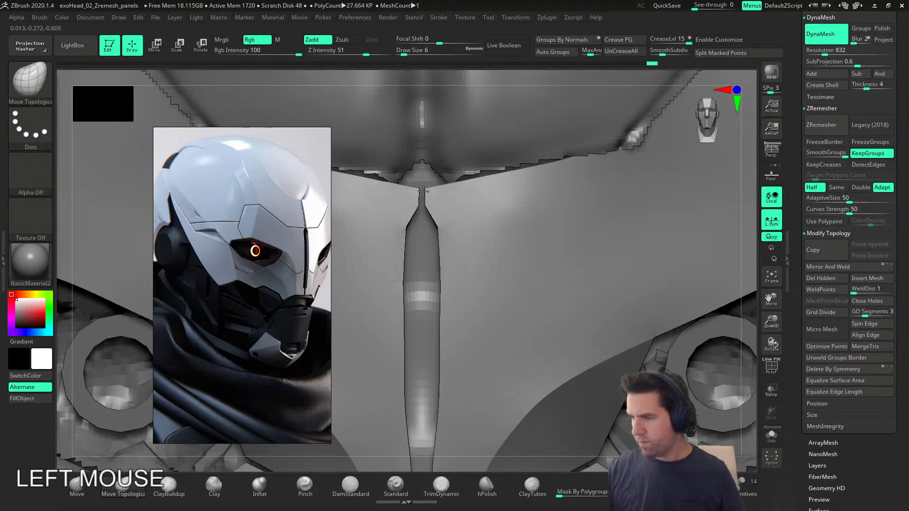
# Step: Taper the central gap toward the nose by reshaping the brow panels' inner edges with Move Topological at draw size 6
pyautogui.moveTo(445, 278); pyautogui.dragTo(443, 278)
pyautogui.keyDown('ctrl'); pyautogui.moveTo(466, 289); pyautogui.dragTo(440, 300, button='right'); pyautogui.keyUp('ctrl')
pyautogui.keyDown('alt'); pyautogui.moveTo(440, 299); pyautogui.dragTo(450, 281, button='right'); pyautogui.keyUp('alt')
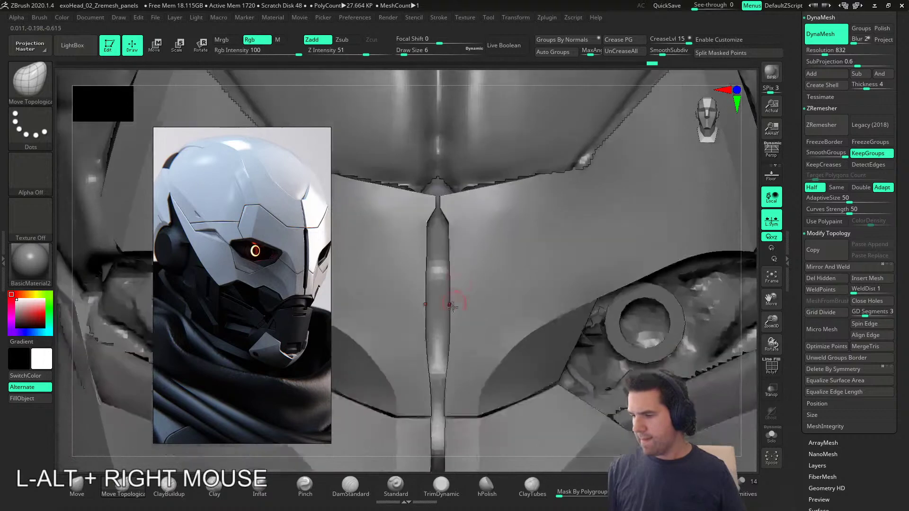
pyautogui.moveTo(448, 311); pyautogui.dragTo(446, 311)
pyautogui.moveTo(496, 336)
pyautogui.keyDown('alt'); pyautogui.mouseDown(button='right')
pyautogui.moveTo(500, 345)
pyautogui.moveTo(479, 372)
pyautogui.mouseUp(button='right'); pyautogui.keyUp('alt')
pyautogui.moveTo(446, 360); pyautogui.dragTo(434, 360)
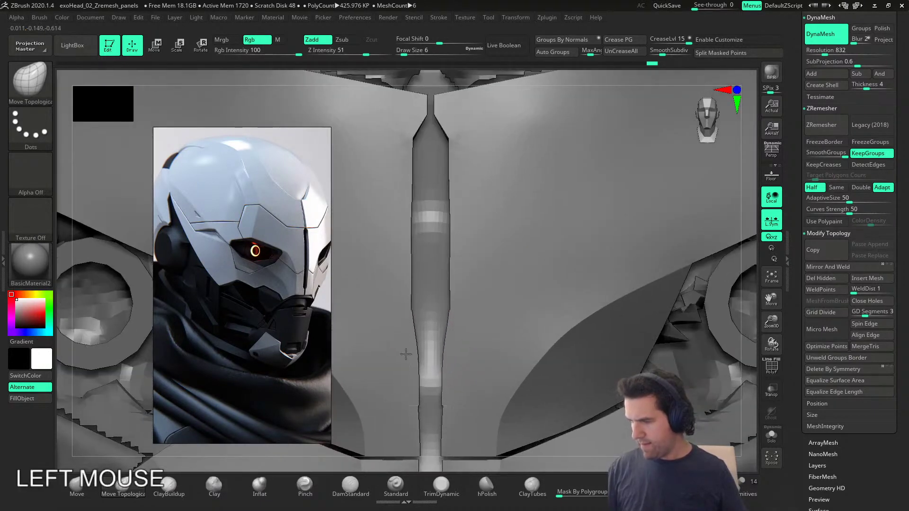
pyautogui.moveTo(415, 305); pyautogui.dragTo(419, 306)
pyautogui.moveTo(415, 263); pyautogui.dragTo(424, 260)
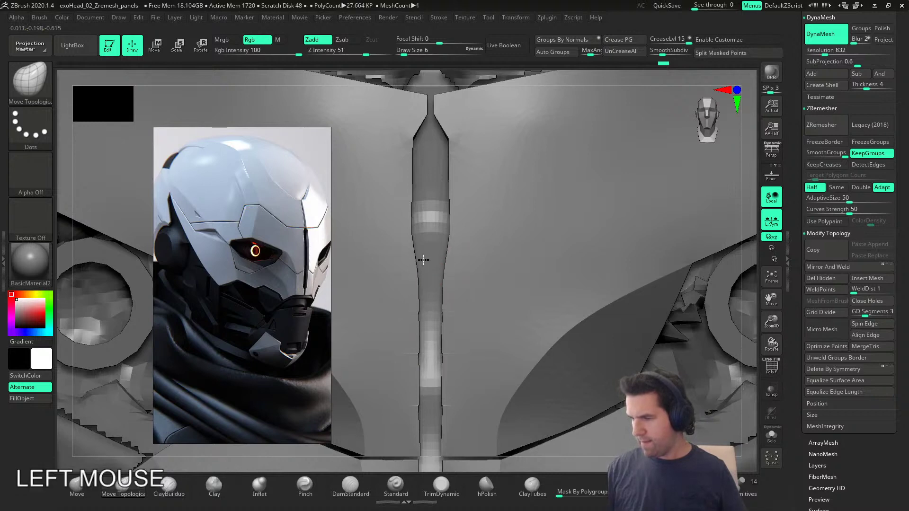
# Step: Narrow the upper half of the central gap further with Move Topological at draw size 6
pyautogui.moveTo(411, 192); pyautogui.dragTo(443, 190)
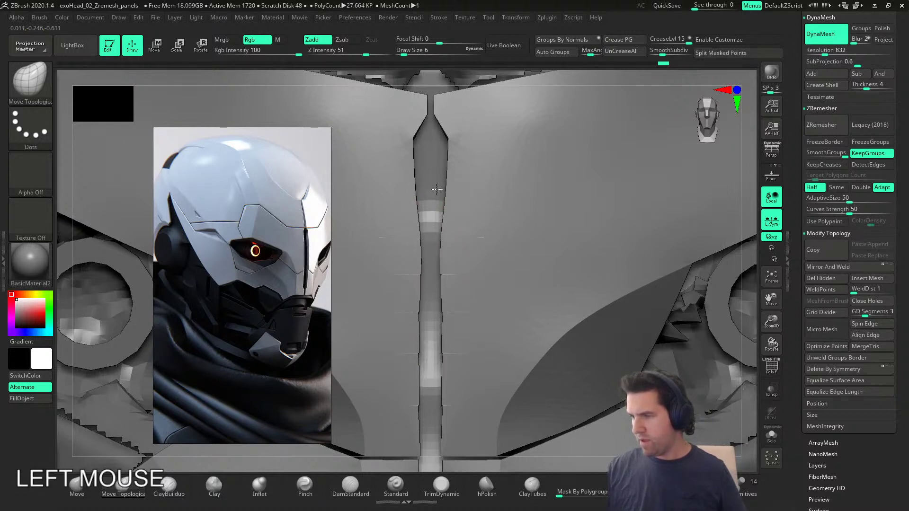
pyautogui.keyDown('alt'); pyautogui.moveTo(470, 264); pyautogui.dragTo(463, 257, button='right'); pyautogui.keyUp('alt')
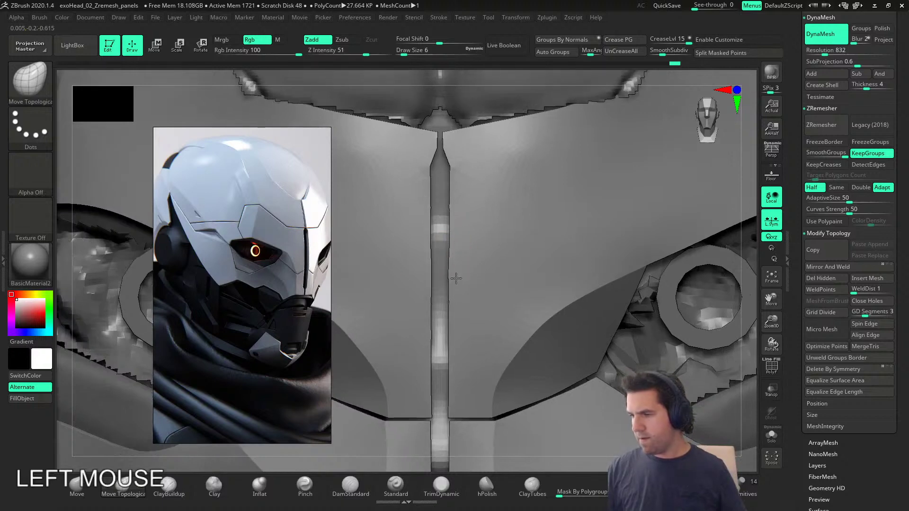
pyautogui.keyDown('alt'); pyautogui.moveTo(462, 320); pyautogui.dragTo(467, 263, button='right'); pyautogui.keyUp('alt')
pyautogui.moveTo(447, 254); pyautogui.dragTo(445, 254)
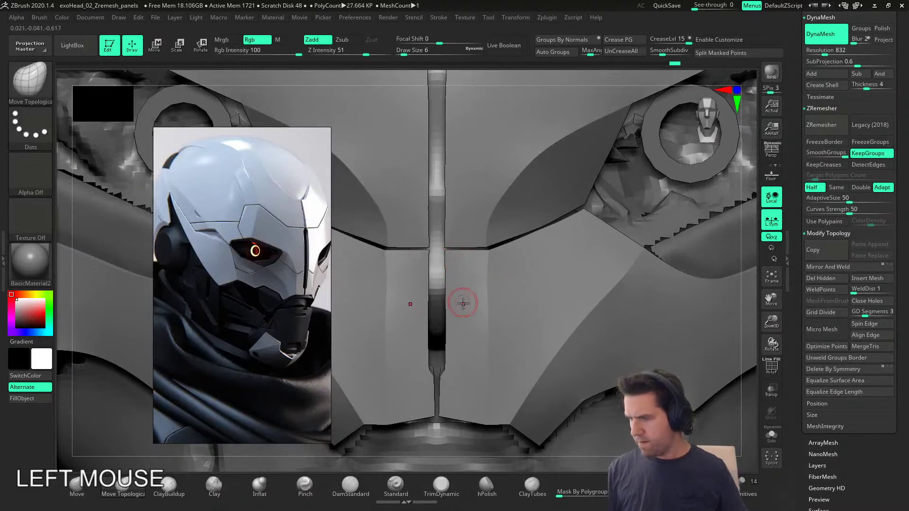
# Step: Raise the inner ends of the seam between the brow and nose panels with the Move brush at draw size 13
pyautogui.press('s')
pyautogui.moveTo(488, 279)
pyautogui.mouseDown()
pyautogui.moveTo(498, 280)
pyautogui.moveTo(482, 296)
pyautogui.mouseUp()
pyautogui.click(77, 486)
pyautogui.press('s')
pyautogui.moveTo(447, 251)
pyautogui.mouseDown()
pyautogui.moveTo(446, 228)
pyautogui.moveTo(491, 258)
pyautogui.mouseUp()
pyautogui.press('s')
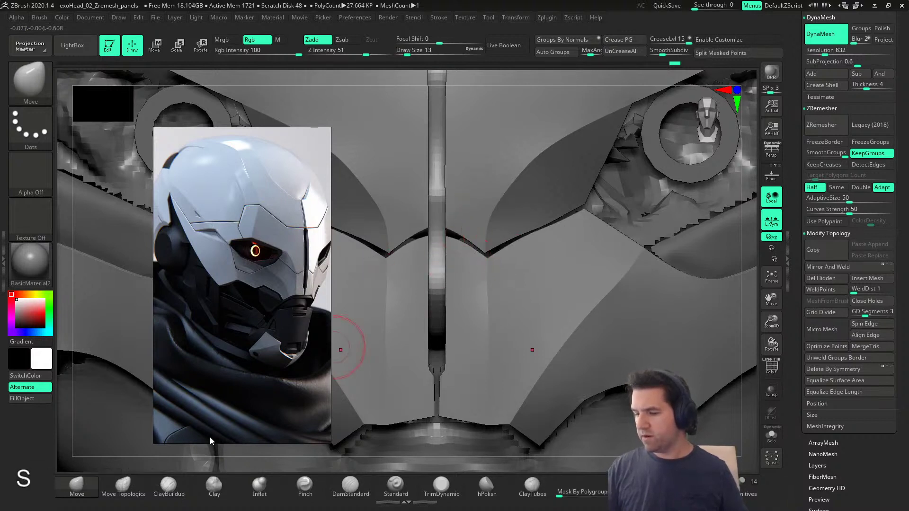
# Step: Refine the pointed corners of the seam beside the nose with Move Topological at draw size 5
pyautogui.click(123, 486)
pyautogui.press('s')
pyautogui.moveTo(472, 224)
pyautogui.mouseDown()
pyautogui.moveTo(449, 227)
pyautogui.moveTo(487, 253)
pyautogui.mouseUp()
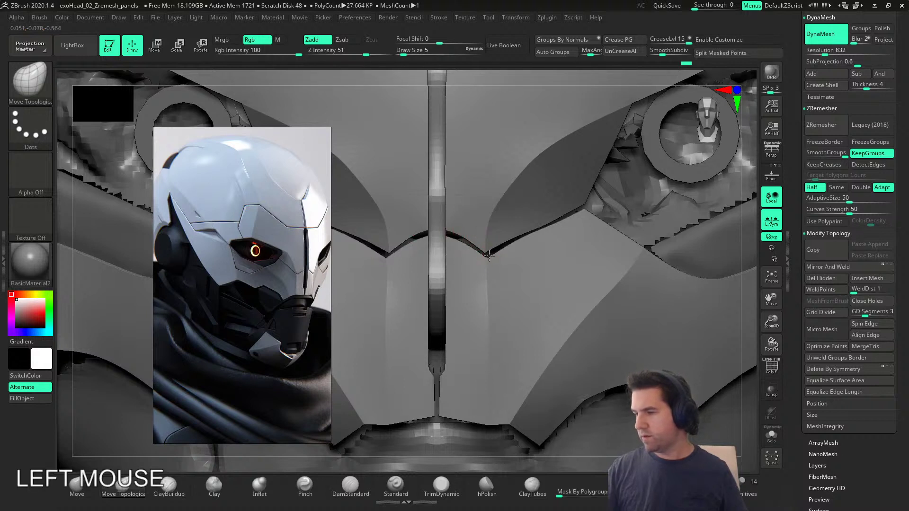
pyautogui.click(91, 483)
pyautogui.press('s')
pyautogui.moveTo(468, 251); pyautogui.dragTo(467, 246)
pyautogui.moveTo(523, 243); pyautogui.dragTo(545, 294, button='right')
pyautogui.moveTo(597, 329)
pyautogui.keyDown('alt'); pyautogui.mouseDown(button='right')
pyautogui.moveTo(718, 325)
pyautogui.moveTo(575, 335)
pyautogui.moveTo(557, 324)
pyautogui.mouseUp(button='right'); pyautogui.keyUp('alt')
# Step: Adjust the brow and cheek panel edges between the nose seam and the inner eye corner
pyautogui.press('s')
pyautogui.moveTo(526, 255); pyautogui.dragTo(531, 255)
pyautogui.moveTo(559, 294)
pyautogui.mouseDown(button='right')
pyautogui.moveTo(521, 227)
pyautogui.moveTo(587, 334)
pyautogui.moveTo(573, 266)
pyautogui.moveTo(646, 300)
pyautogui.moveTo(584, 252)
pyautogui.mouseUp(button='right')
pyautogui.moveTo(572, 221); pyautogui.dragTo(582, 227)
pyautogui.keyDown('ctrl'); pyautogui.moveTo(582, 227); pyautogui.dragTo(597, 233, button='right'); pyautogui.keyUp('ctrl')
pyautogui.press('s')
pyautogui.moveTo(596, 233)
pyautogui.mouseDown()
pyautogui.moveTo(606, 233)
pyautogui.moveTo(586, 213)
pyautogui.mouseUp()
pyautogui.moveTo(590, 215)
pyautogui.mouseDown(button='right')
pyautogui.moveTo(608, 242)
pyautogui.moveTo(580, 233)
pyautogui.moveTo(587, 226)
pyautogui.mouseUp(button='right')
pyautogui.moveTo(586, 226); pyautogui.dragTo(578, 218)
pyautogui.moveTo(581, 219)
pyautogui.mouseDown(button='right')
pyautogui.moveTo(591, 210)
pyautogui.moveTo(588, 274)
pyautogui.moveTo(569, 275)
pyautogui.moveTo(577, 286)
pyautogui.moveTo(558, 286)
pyautogui.mouseUp(button='right')
# Step: Smooth the brow and cheek panels with the Polish By Groups deformation
pyautogui.moveTo(504, 295)
pyautogui.keyDown('alt'); pyautogui.mouseDown(button='right')
pyautogui.moveTo(505, 377)
pyautogui.moveTo(492, 371)
pyautogui.mouseUp(button='right'); pyautogui.keyUp('alt')
pyautogui.press('s')
pyautogui.moveTo(495, 405); pyautogui.dragTo(486, 405)
pyautogui.click(434, 342)
pyautogui.moveTo(444, 388)
pyautogui.mouseDown(button='right')
pyautogui.moveTo(436, 394)
pyautogui.moveTo(429, 377)
pyautogui.mouseUp(button='right')
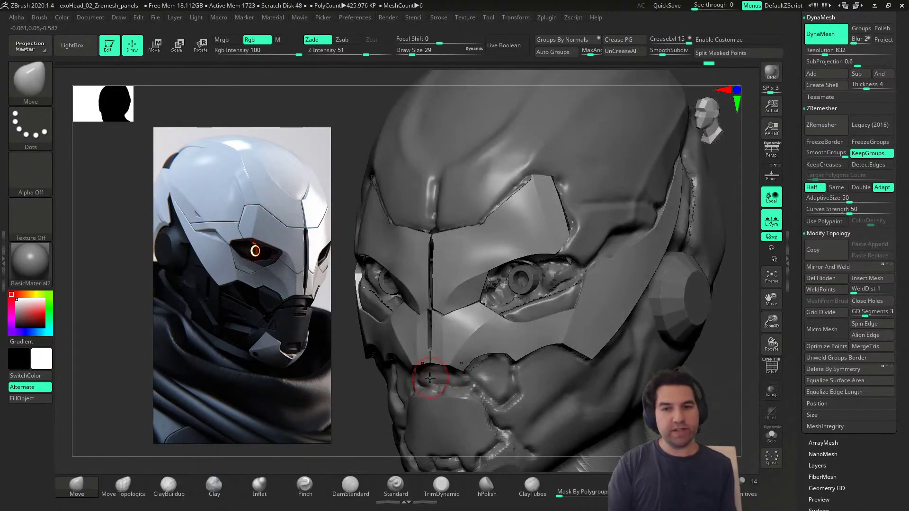
pyautogui.keyDown('alt'); pyautogui.moveTo(429, 378); pyautogui.dragTo(541, 172, button='right'); pyautogui.keyUp('alt')
pyautogui.moveTo(796, 423); pyautogui.dragTo(797, 340)
pyautogui.click(825, 439)
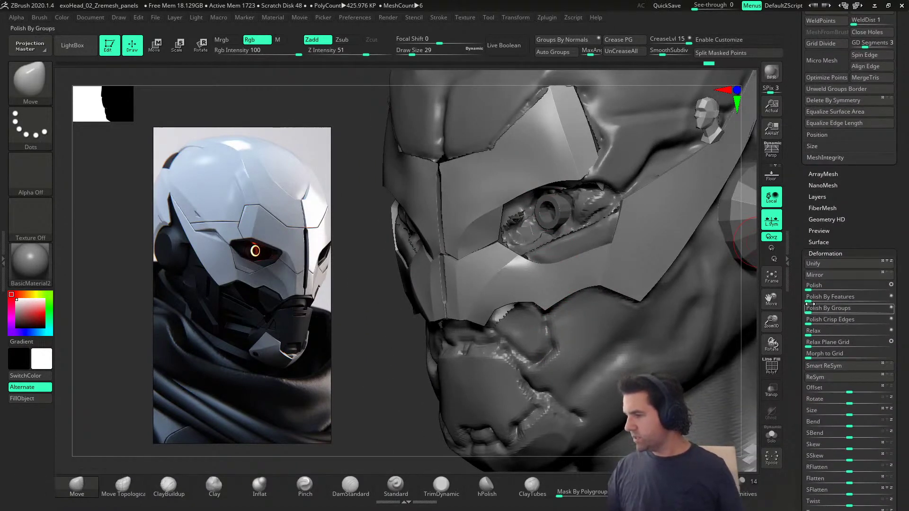
pyautogui.click(891, 308)
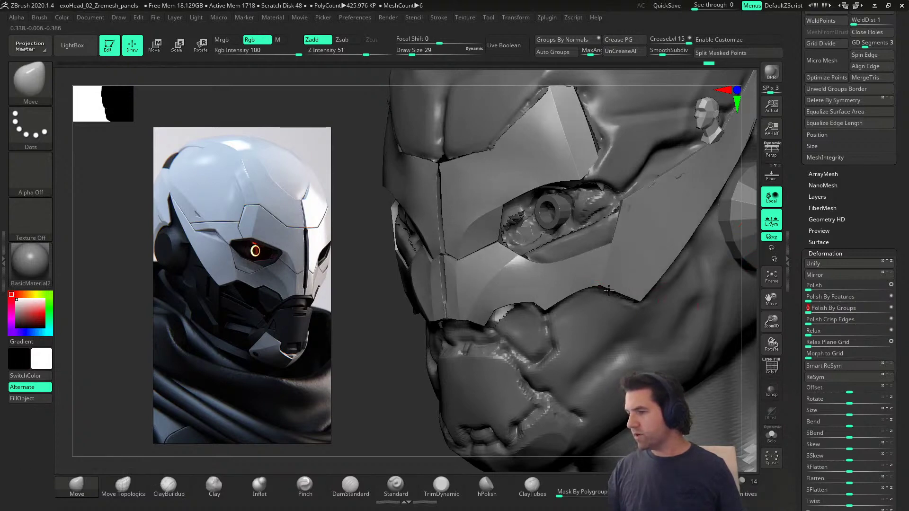
pyautogui.moveTo(606, 284); pyautogui.dragTo(590, 246, button='right')
pyautogui.moveTo(808, 309); pyautogui.dragTo(814, 312)
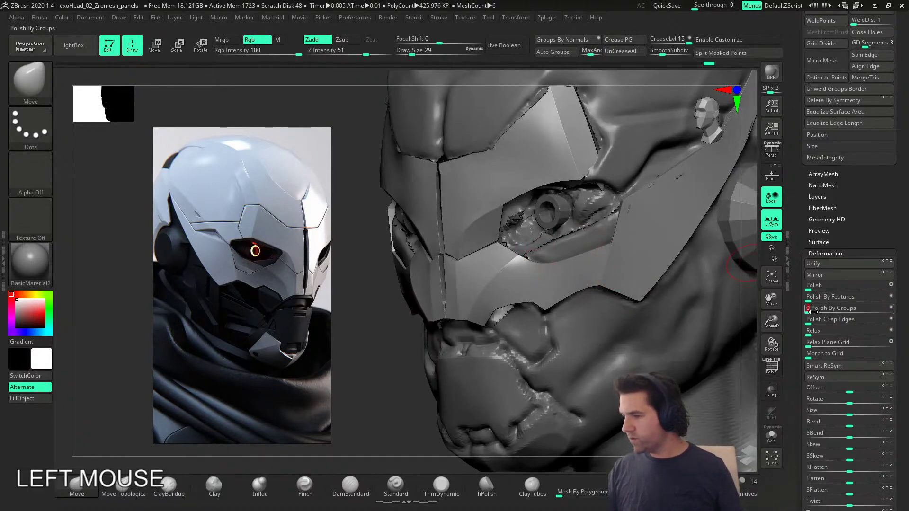
# Step: Adjust the brow panels' edges around the forehead and central gap with the Move brush from several angles
pyautogui.moveTo(601, 294); pyautogui.dragTo(534, 350, button='right')
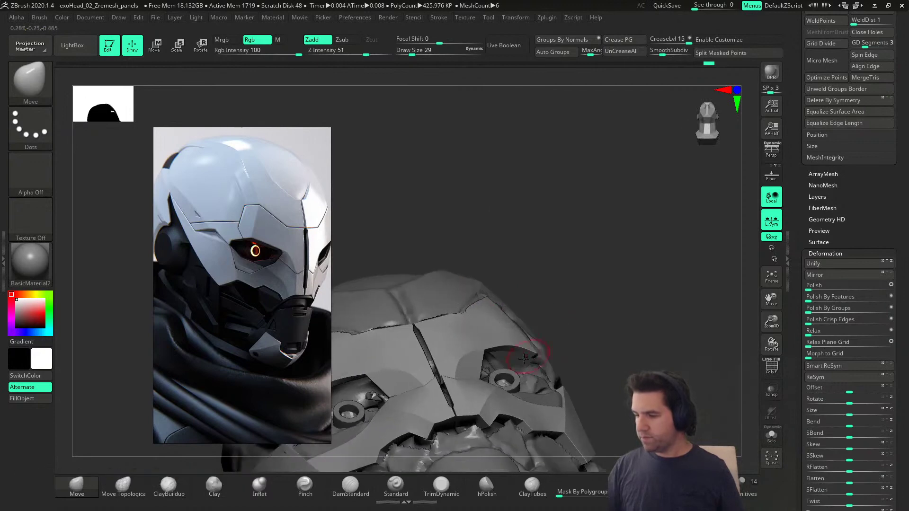
pyautogui.press('s')
pyautogui.moveTo(476, 336); pyautogui.dragTo(487, 332)
pyautogui.moveTo(486, 327); pyautogui.dragTo(471, 314, button='right')
pyautogui.press('s')
pyautogui.moveTo(450, 311); pyautogui.dragTo(421, 309)
pyautogui.moveTo(421, 308); pyautogui.dragTo(455, 342, button='right')
pyautogui.moveTo(455, 344); pyautogui.dragTo(465, 324)
pyautogui.moveTo(466, 303); pyautogui.dragTo(461, 317, button='right')
pyautogui.moveTo(460, 314); pyautogui.dragTo(456, 316)
pyautogui.moveTo(455, 317); pyautogui.dragTo(412, 346, button='right')
pyautogui.moveTo(406, 348); pyautogui.dragTo(413, 345)
# Step: Polish the brow and cheek panels again with a Deformation polish
pyautogui.moveTo(412, 320)
pyautogui.mouseDown(button='right')
pyautogui.moveTo(416, 306)
pyautogui.moveTo(523, 258)
pyautogui.moveTo(543, 274)
pyautogui.moveTo(763, 299)
pyautogui.mouseUp(button='right')
pyautogui.click(416, 304)
pyautogui.click(536, 282)
pyautogui.moveTo(808, 302); pyautogui.dragTo(847, 309)
pyautogui.moveTo(730, 314)
pyautogui.mouseDown(button='right')
pyautogui.moveTo(643, 286)
pyautogui.moveTo(607, 293)
pyautogui.moveTo(570, 364)
pyautogui.mouseUp(button='right')
# Step: Reshape the outer temple end of the brow panels with the Move brush at draw size 46
pyautogui.moveTo(556, 251)
pyautogui.mouseDown(button='right')
pyautogui.moveTo(483, 258)
pyautogui.moveTo(525, 255)
pyautogui.moveTo(546, 310)
pyautogui.moveTo(487, 315)
pyautogui.moveTo(587, 328)
pyautogui.moveTo(568, 293)
pyautogui.moveTo(585, 282)
pyautogui.mouseUp(button='right')
pyautogui.press('s')
pyautogui.moveTo(574, 245); pyautogui.dragTo(568, 246)
pyautogui.moveTo(531, 184)
pyautogui.mouseDown()
pyautogui.moveTo(543, 199)
pyautogui.moveTo(509, 184)
pyautogui.moveTo(536, 191)
pyautogui.mouseUp()
pyautogui.moveTo(549, 215); pyautogui.dragTo(535, 217, button='right')
pyautogui.moveTo(549, 245); pyautogui.dragTo(544, 216)
pyautogui.moveTo(545, 217); pyautogui.dragTo(561, 216, button='right')
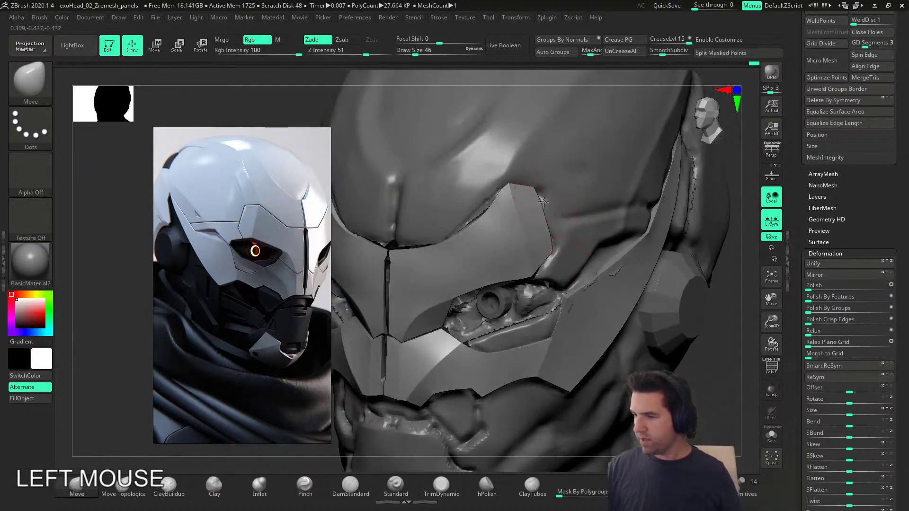
pyautogui.moveTo(541, 205); pyautogui.dragTo(538, 203)
pyautogui.moveTo(561, 208); pyautogui.dragTo(548, 219, button='right')
pyautogui.moveTo(545, 213); pyautogui.dragTo(541, 211)
# Step: Adjust the brow panels' sloping upper edge with the Move brush at draw size 65
pyautogui.moveTo(505, 183); pyautogui.dragTo(509, 192, button='right')
pyautogui.click(485, 216)
pyautogui.press(']')
pyautogui.moveTo(485, 219); pyautogui.dragTo(477, 214)
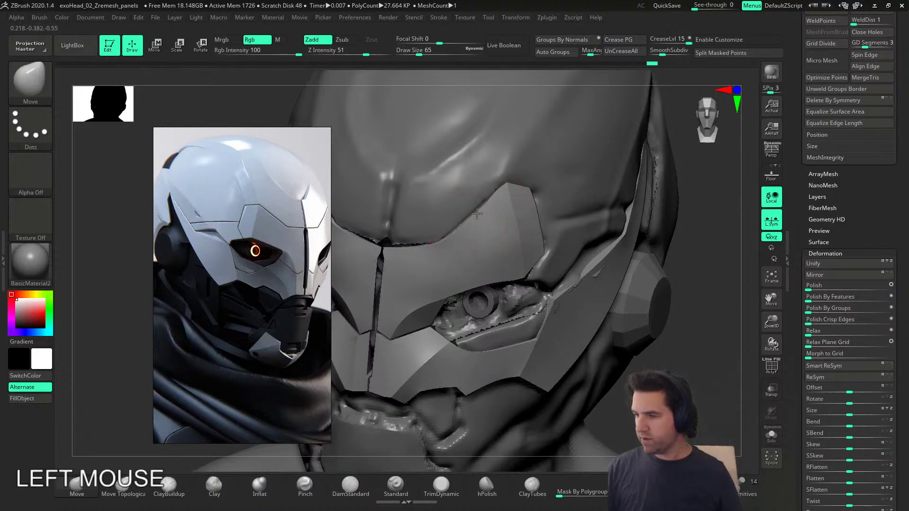
# Step: Isolate the panel mesh and adjust its edges with the Move brush at draw size 39
pyautogui.click(771, 436)
pyautogui.moveTo(556, 280)
pyautogui.mouseDown(button='right')
pyautogui.moveTo(484, 319)
pyautogui.moveTo(522, 312)
pyautogui.moveTo(484, 304)
pyautogui.moveTo(534, 321)
pyautogui.moveTo(515, 323)
pyautogui.moveTo(525, 360)
pyautogui.moveTo(527, 284)
pyautogui.moveTo(532, 382)
pyautogui.mouseUp(button='right')
pyautogui.press('s')
pyautogui.moveTo(530, 381); pyautogui.dragTo(529, 382)
pyautogui.moveTo(529, 381); pyautogui.dragTo(530, 352, button='right')
pyautogui.moveTo(529, 351); pyautogui.dragTo(526, 343)
pyautogui.moveTo(575, 372)
pyautogui.mouseDown(button='right')
pyautogui.moveTo(580, 356)
pyautogui.moveTo(590, 375)
pyautogui.moveTo(521, 332)
pyautogui.moveTo(493, 295)
pyautogui.mouseUp(button='right')
# Step: Display the panels' polygroup wireframe and check the brow panels' topology with and without the surrounding head
pyautogui.hotkey('shift', 'f')
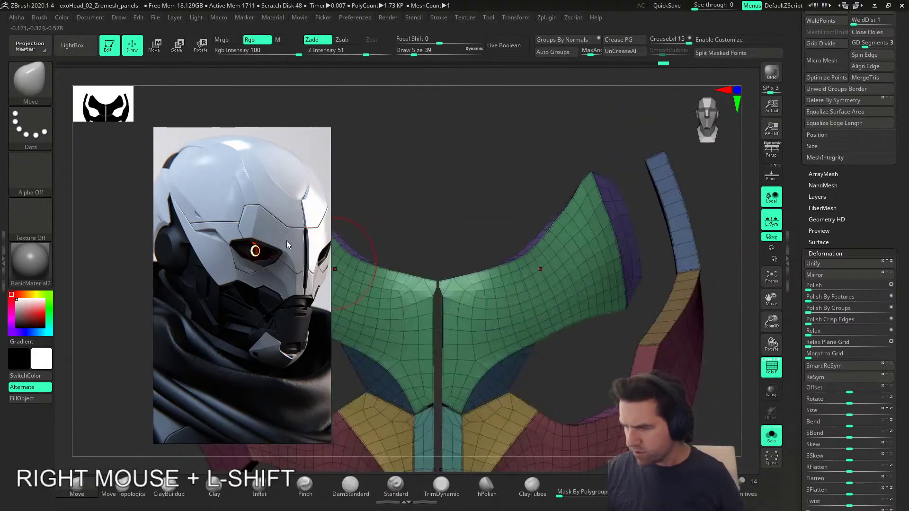
pyautogui.moveTo(514, 226); pyautogui.dragTo(532, 307, button='right')
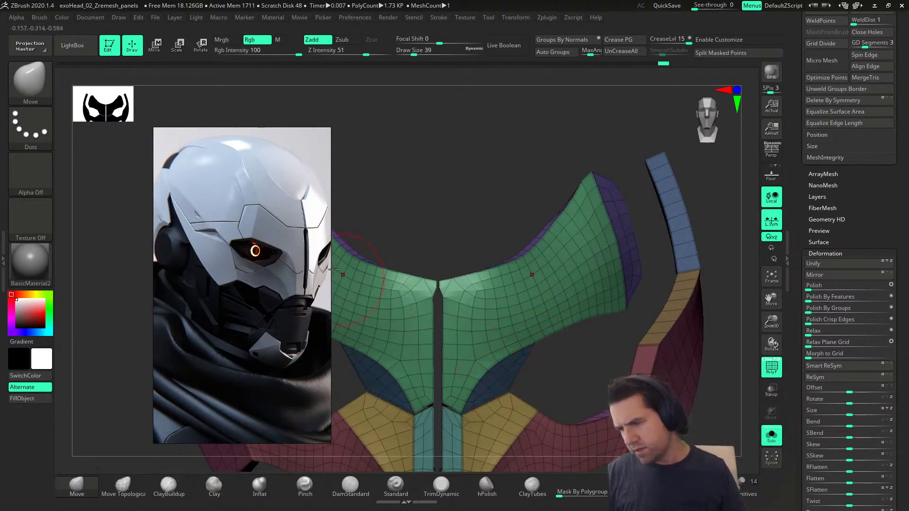
pyautogui.moveTo(448, 254); pyautogui.dragTo(555, 345, button='right')
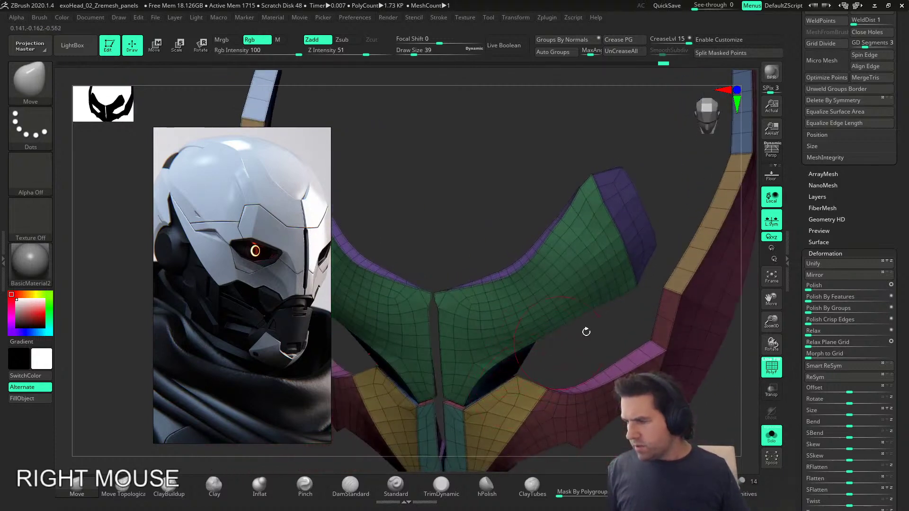
pyautogui.click(771, 434)
pyautogui.moveTo(525, 289)
pyautogui.mouseDown(button='right')
pyautogui.moveTo(505, 267)
pyautogui.moveTo(515, 308)
pyautogui.mouseUp(button='right')
pyautogui.click(771, 434)
# Step: Assign a separate polygroup to the inner section of the brow panels' upper rim with ZModeler, and show the whole head again
pyautogui.press('s')
pyautogui.click(505, 286)
pyautogui.click(698, 487)
pyautogui.keyDown('alt'); pyautogui.moveTo(494, 291); pyautogui.dragTo(476, 295); pyautogui.keyUp('alt')
pyautogui.moveTo(476, 296); pyautogui.dragTo(541, 285, button='right')
pyautogui.keyDown('alt'); pyautogui.click(452, 299); pyautogui.keyUp('alt')
pyautogui.click(528, 278)
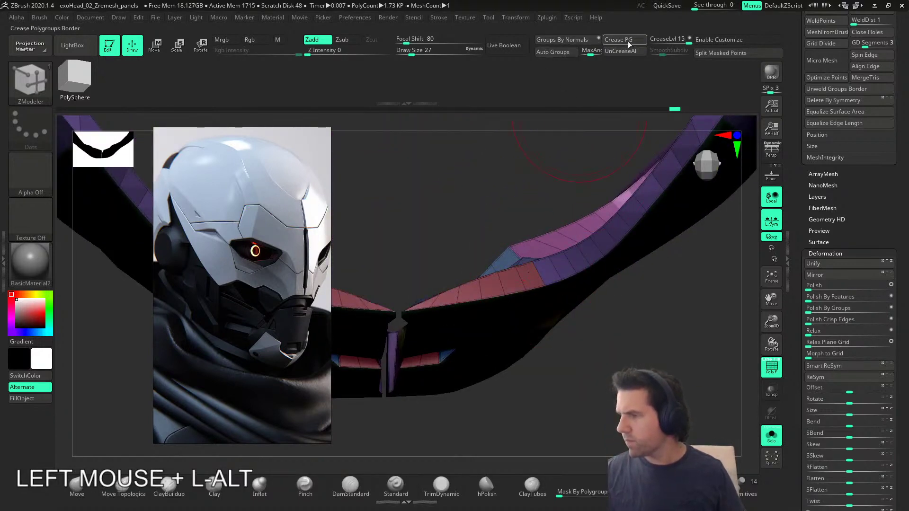
pyautogui.moveTo(623, 179); pyautogui.dragTo(611, 355, button='right')
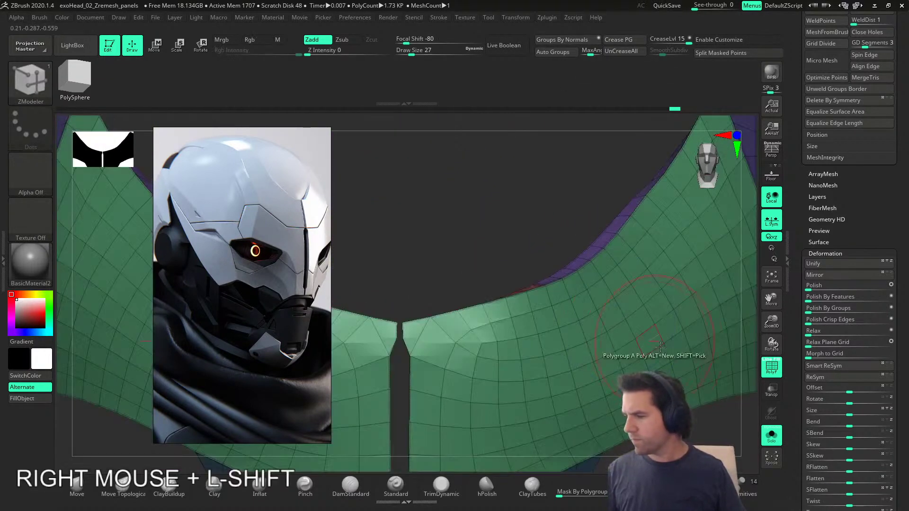
pyautogui.click(769, 435)
# Step: Switch to the Move brush and smooth the regrouped panels with Polish By Groups
pyautogui.click(87, 489)
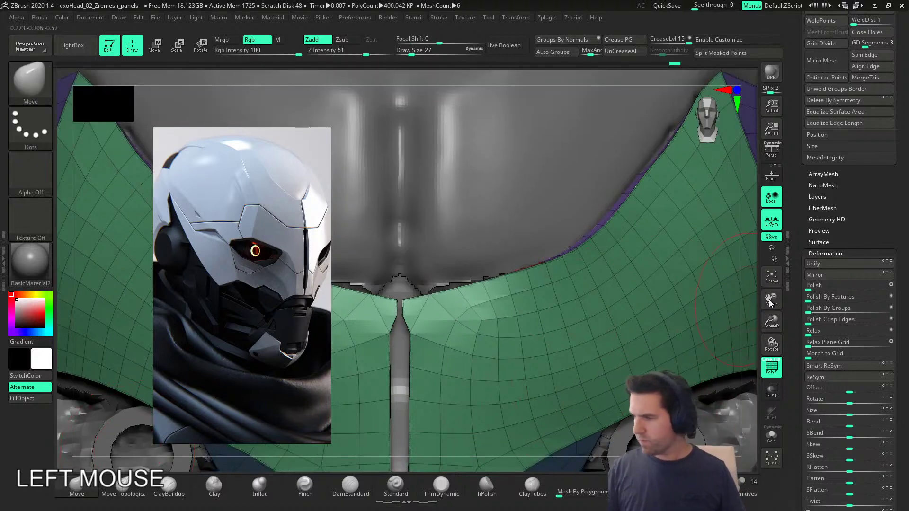
pyautogui.moveTo(815, 310); pyautogui.dragTo(833, 308)
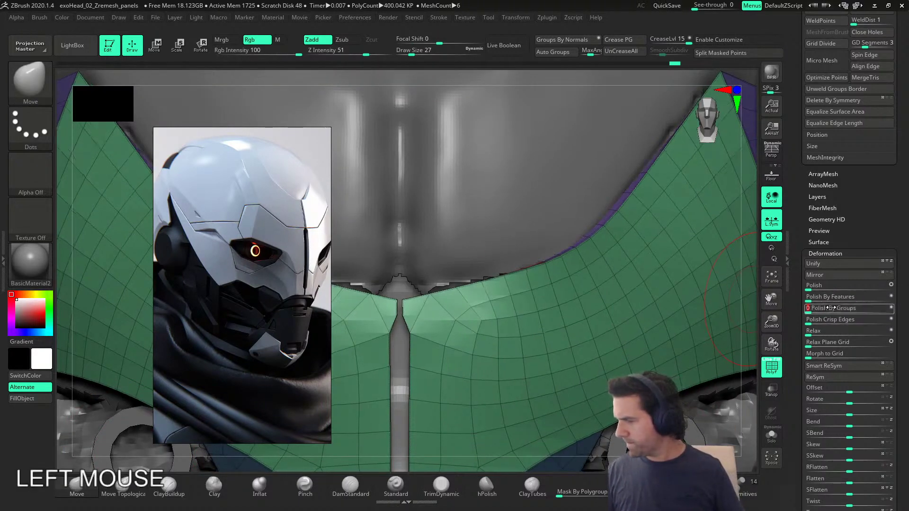
pyautogui.moveTo(587, 248); pyautogui.dragTo(608, 205, button='right')
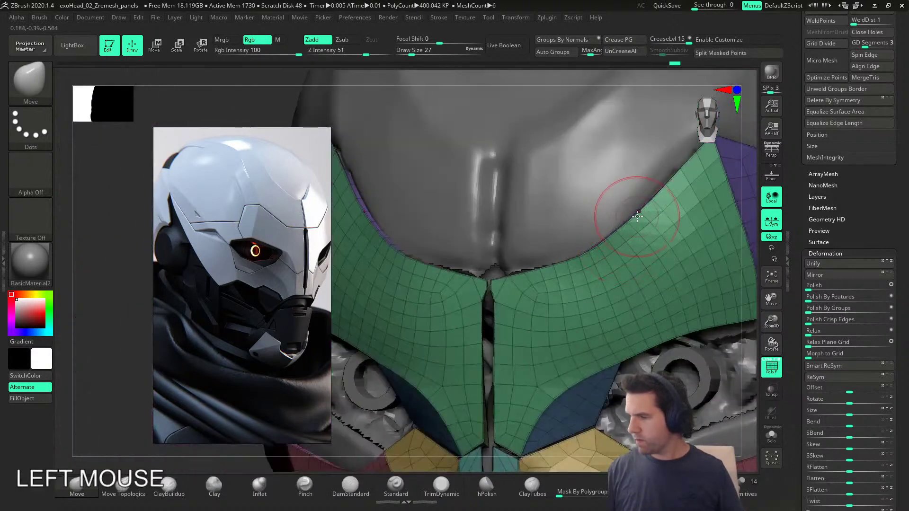
# Step: Fit the brow panels' upper edges to the forehead with the Move brush at draw size 27
pyautogui.moveTo(613, 246); pyautogui.dragTo(607, 238)
pyautogui.moveTo(606, 238); pyautogui.dragTo(586, 274, button='right')
pyautogui.moveTo(567, 272); pyautogui.dragTo(565, 270)
pyautogui.moveTo(542, 267); pyautogui.dragTo(525, 287, button='right')
pyautogui.press('s')
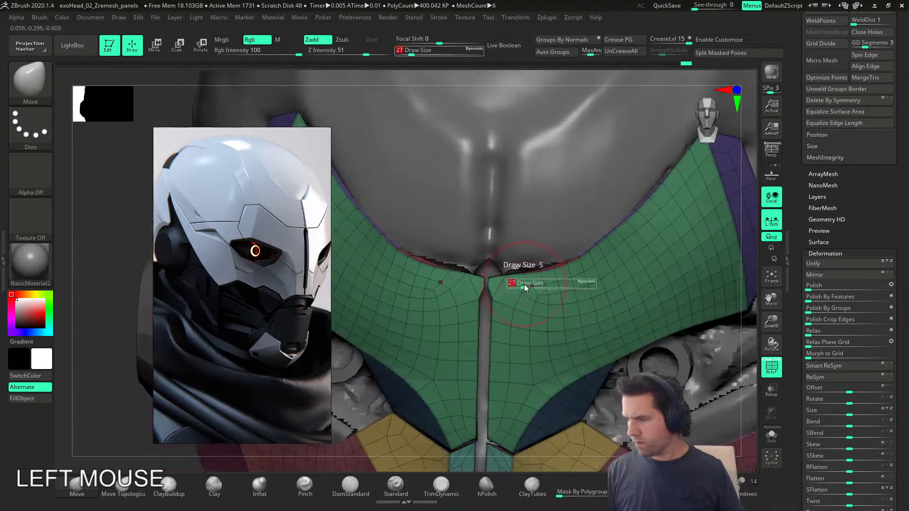
pyautogui.moveTo(491, 281)
pyautogui.mouseDown()
pyautogui.moveTo(493, 267)
pyautogui.moveTo(585, 263)
pyautogui.mouseUp()
pyautogui.press('s')
pyautogui.press('s')
# Step: Hide the polygroup wireframe, frame the head and apply Polish By Groups to the panels
pyautogui.keyDown('ctrl'); pyautogui.moveTo(585, 252); pyautogui.dragTo(615, 209, button='right'); pyautogui.keyUp('ctrl')
pyautogui.moveTo(636, 313); pyautogui.dragTo(674, 315, button='right')
pyautogui.keyDown('alt'); pyautogui.moveTo(675, 315); pyautogui.dragTo(598, 318, button='right'); pyautogui.keyUp('alt')
pyautogui.hotkey('shift', 'f')
pyautogui.moveTo(598, 318)
pyautogui.keyDown('alt'); pyautogui.mouseDown(button='right')
pyautogui.moveTo(665, 321)
pyautogui.moveTo(550, 349)
pyautogui.moveTo(588, 319)
pyautogui.moveTo(615, 319)
pyautogui.moveTo(649, 363)
pyautogui.mouseUp(button='right'); pyautogui.keyUp('alt')
pyautogui.press('f')
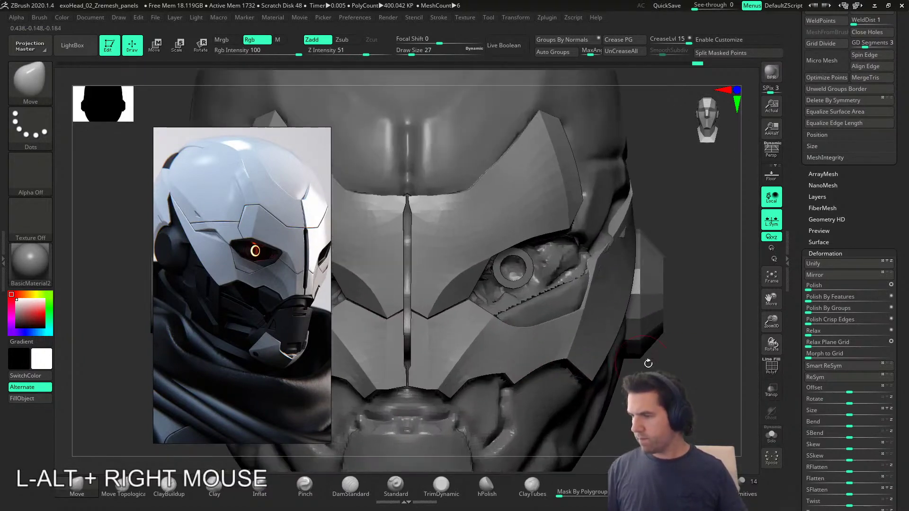
pyautogui.click(818, 310)
# Step: Reshape the brow panels' outer temple facet with the Move brush at draw size 49
pyautogui.keyDown('alt'); pyautogui.moveTo(573, 321); pyautogui.dragTo(580, 296, button='right'); pyautogui.keyUp('alt')
pyautogui.keyDown('alt'); pyautogui.moveTo(676, 318); pyautogui.dragTo(748, 343, button='right'); pyautogui.keyUp('alt')
pyautogui.moveTo(748, 343); pyautogui.dragTo(566, 327, button='right')
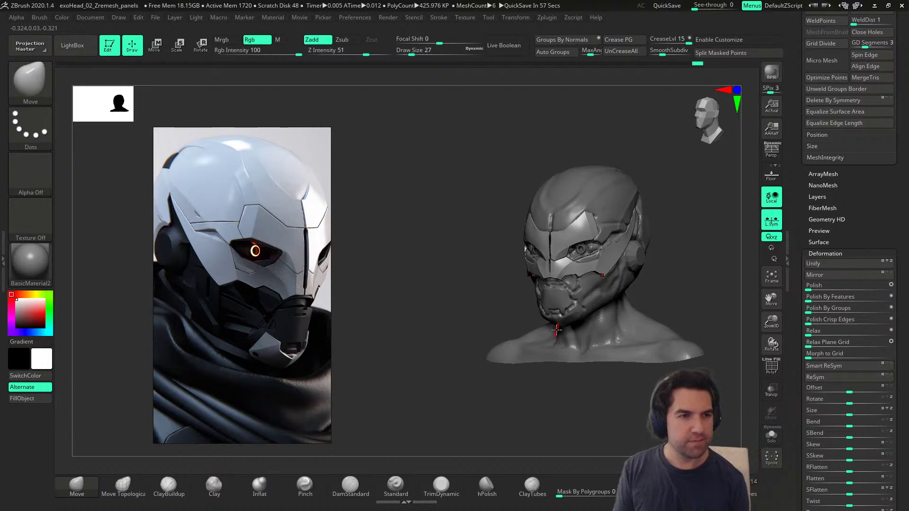
pyautogui.moveTo(556, 330); pyautogui.dragTo(636, 189, button='right')
pyautogui.keyDown('alt'); pyautogui.moveTo(637, 189); pyautogui.dragTo(539, 263, button='right'); pyautogui.keyUp('alt')
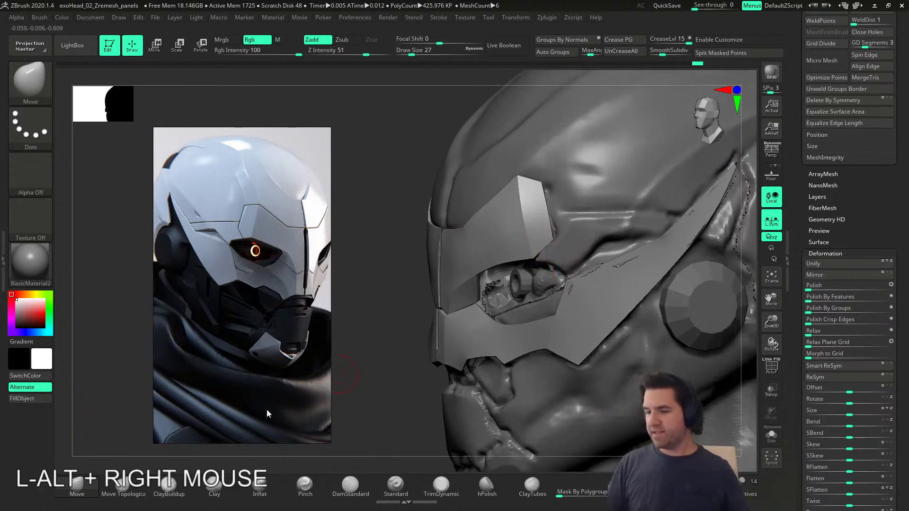
pyautogui.press('s')
pyautogui.moveTo(373, 342); pyautogui.dragTo(391, 341)
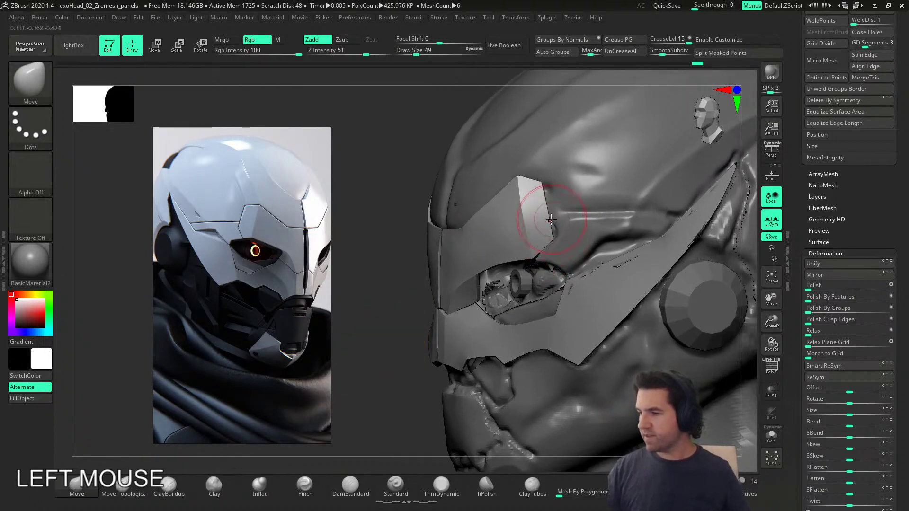
pyautogui.keyDown('alt'); pyautogui.click(532, 207); pyautogui.keyUp('alt')
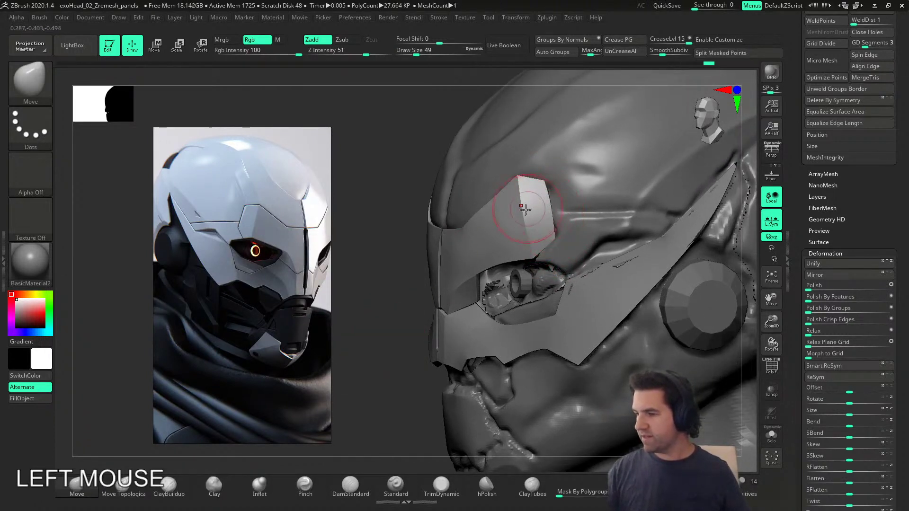
pyautogui.moveTo(525, 214); pyautogui.dragTo(542, 222, button='right')
pyautogui.moveTo(541, 221); pyautogui.dragTo(535, 221)
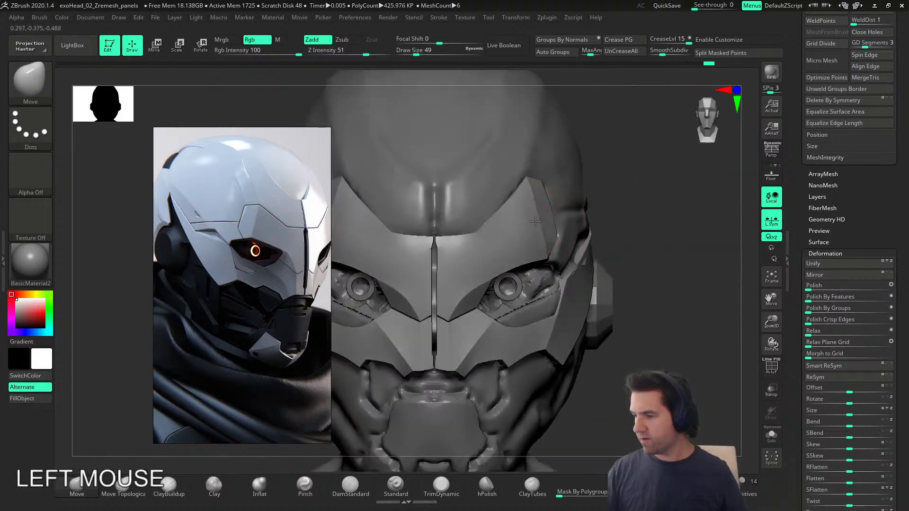
pyautogui.moveTo(567, 237); pyautogui.dragTo(531, 223, button='right')
pyautogui.moveTo(534, 213); pyautogui.dragTo(530, 203)
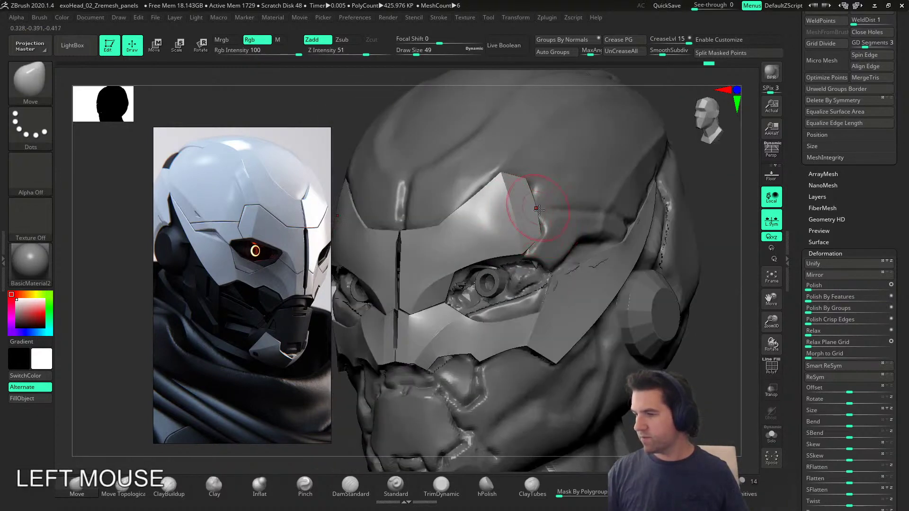
# Step: Set Mask By Polygroups to 100 and enlarge the draw size to 77
pyautogui.moveTo(530, 203); pyautogui.dragTo(479, 229, button='right')
pyautogui.moveTo(576, 493); pyautogui.dragTo(611, 493)
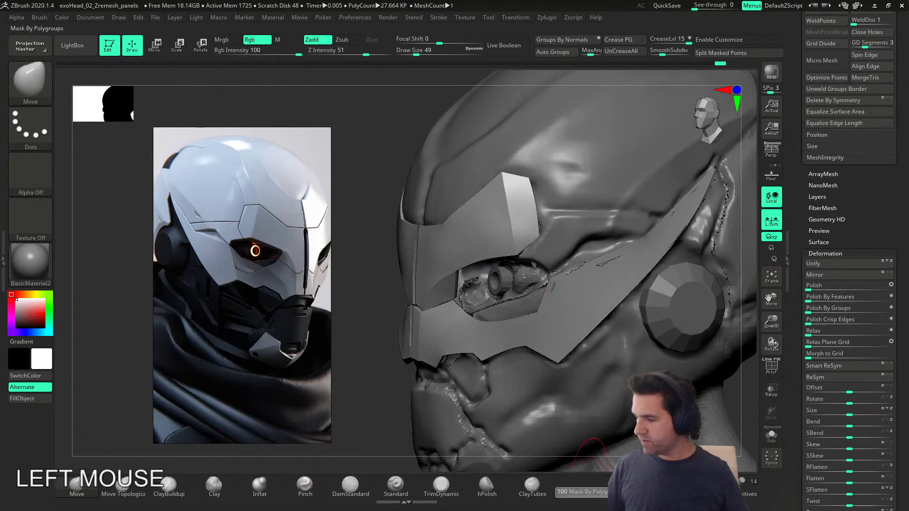
pyautogui.moveTo(449, 233); pyautogui.dragTo(485, 229, button='right')
pyautogui.press(']')
pyautogui.press(']')
# Step: Try to smooth the front face of the brow panel
pyautogui.keyDown('shift'); pyautogui.moveTo(480, 219); pyautogui.dragTo(469, 233); pyautogui.keyUp('shift')
pyautogui.hotkey('ctrl', 'z')
pyautogui.keyDown('shift'); pyautogui.click(471, 231); pyautogui.keyUp('shift')
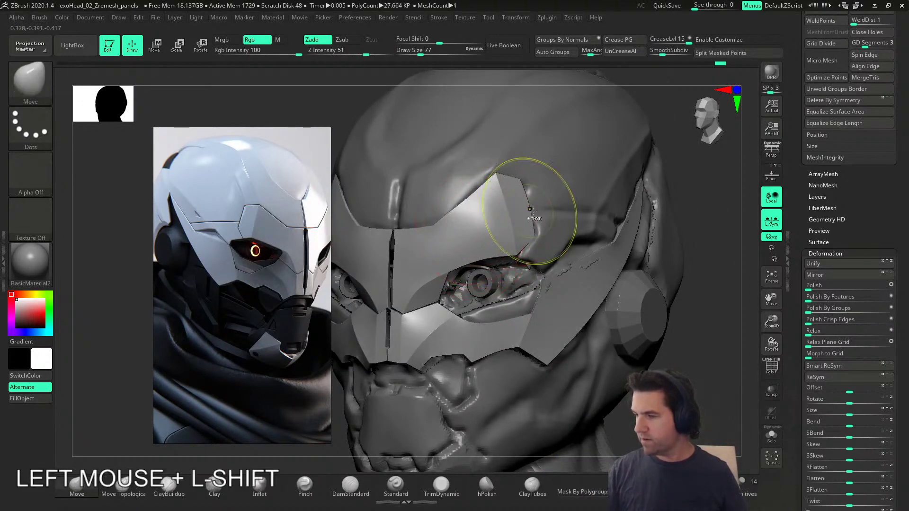
pyautogui.hotkey('ctrl', 'z')
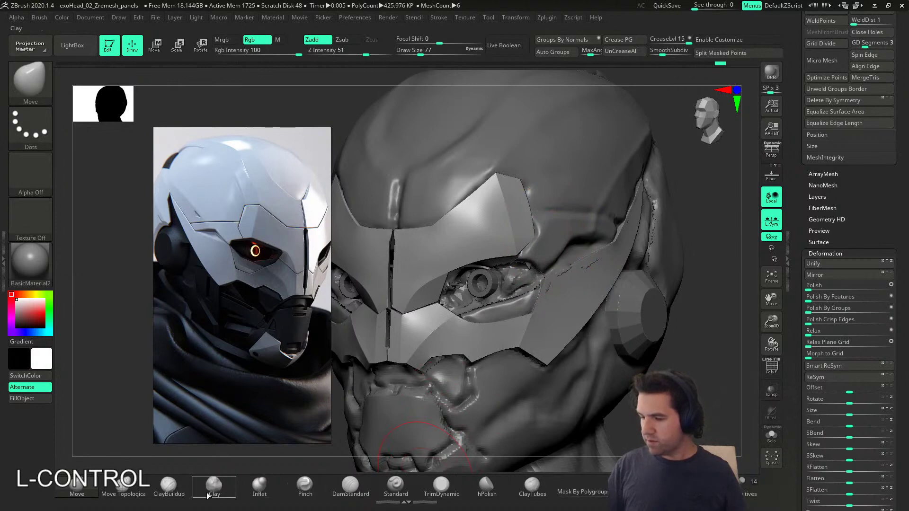
# Step: Flatten the brow panel's front and side faces with hPolish at draw size 77, and reset Mask By Polygroups
pyautogui.click(487, 485)
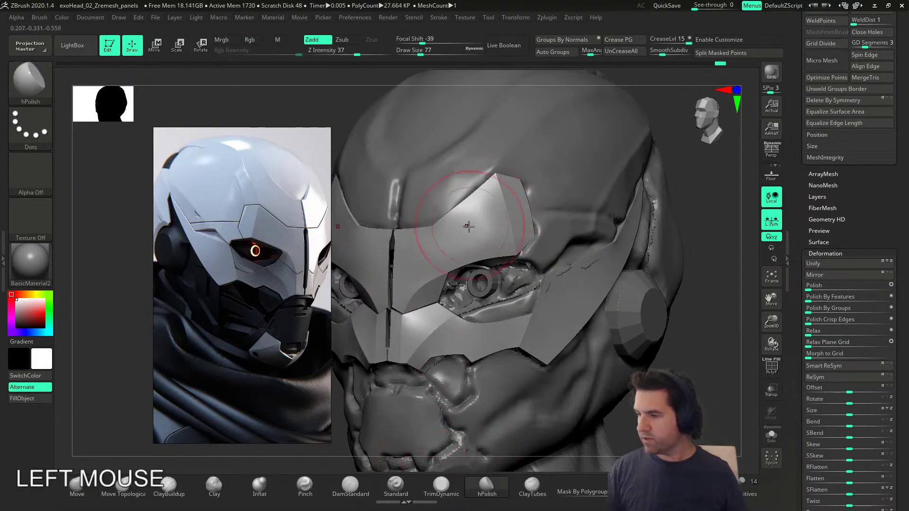
pyautogui.moveTo(505, 202); pyautogui.dragTo(501, 238, button='right')
pyautogui.moveTo(500, 237)
pyautogui.mouseDown()
pyautogui.moveTo(450, 264)
pyautogui.moveTo(475, 248)
pyautogui.mouseUp()
pyautogui.moveTo(475, 248); pyautogui.dragTo(465, 233, button='right')
pyautogui.moveTo(466, 233); pyautogui.dragTo(474, 250)
pyautogui.moveTo(474, 250); pyautogui.dragTo(491, 223, button='right')
pyautogui.moveTo(511, 194); pyautogui.dragTo(506, 212)
pyautogui.moveTo(506, 212); pyautogui.dragTo(521, 218, button='right')
pyautogui.keyDown('shift'); pyautogui.moveTo(497, 221); pyautogui.dragTo(507, 230); pyautogui.keyUp('shift')
pyautogui.hotkey('ctrl', 'z')
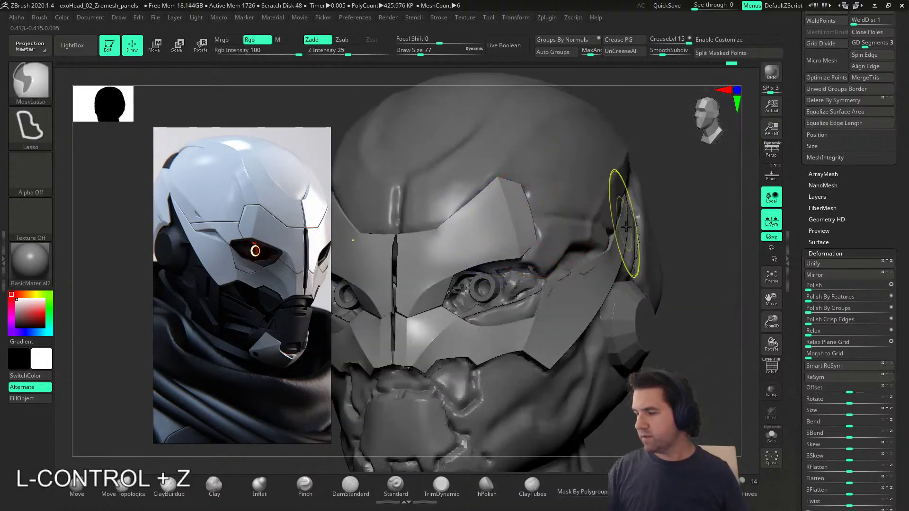
pyautogui.click(579, 497)
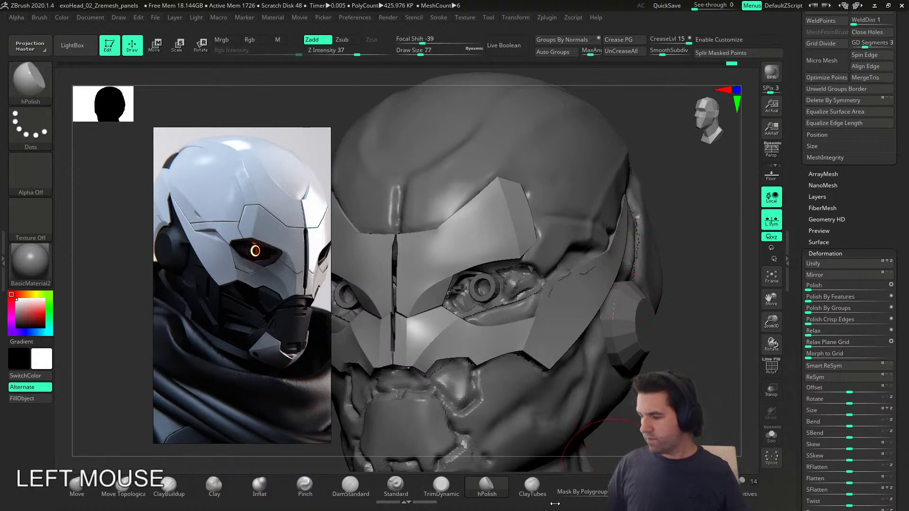
pyautogui.keyDown('alt'); pyautogui.moveTo(608, 419); pyautogui.dragTo(516, 399, button='right'); pyautogui.keyUp('alt')
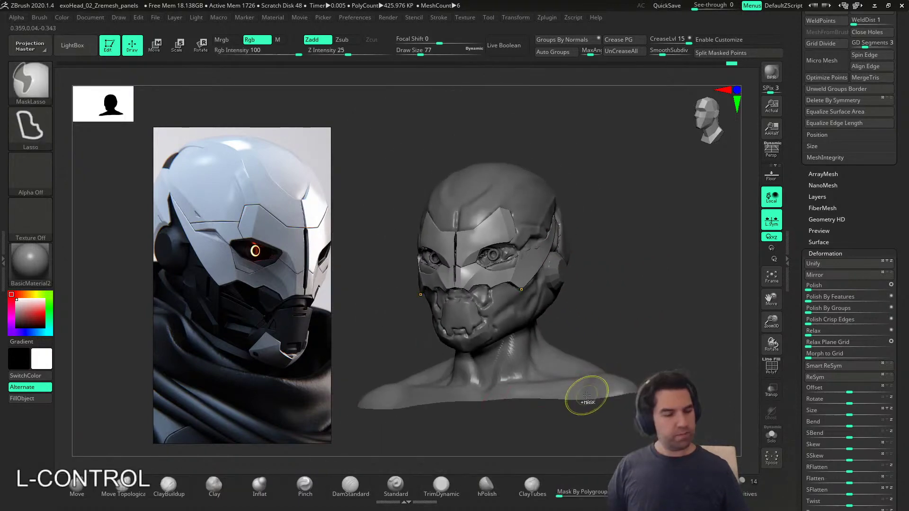
# Step: Save the project over the existing exoHead_02_Zremesh_panels file
pyautogui.hotkey('ctrl', 's')
pyautogui.click(735, 418)
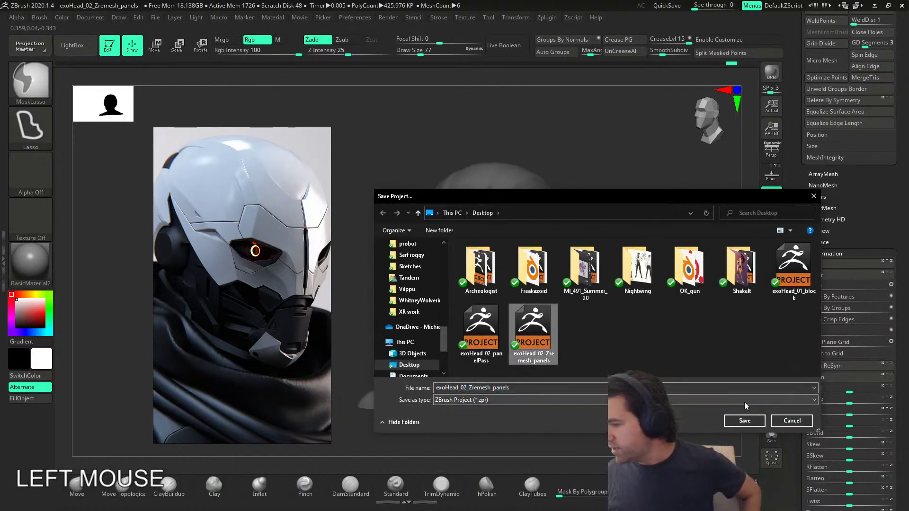
pyautogui.click(482, 263)
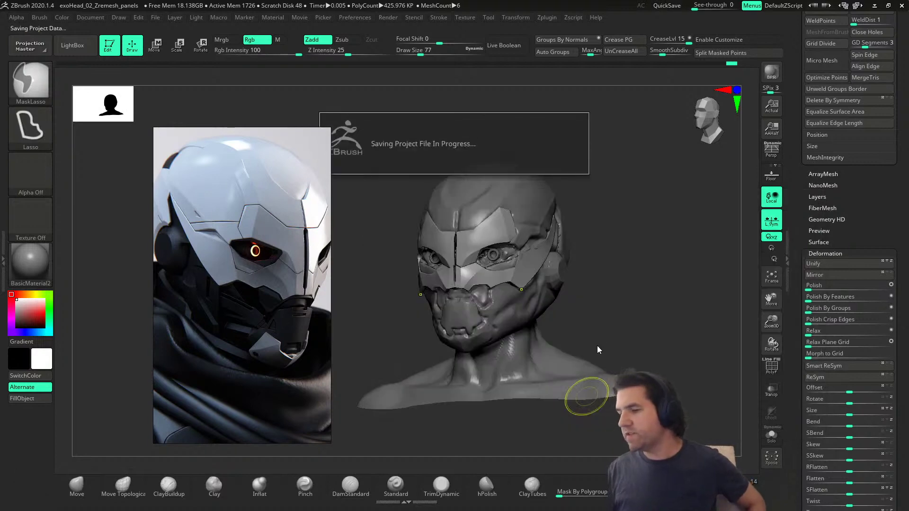
pyautogui.click(617, 332)
# Step: Reshape the cheek panel's lower corner with the Move brush
pyautogui.moveTo(605, 329)
pyautogui.mouseDown(button='right')
pyautogui.moveTo(530, 337)
pyautogui.moveTo(586, 335)
pyautogui.moveTo(346, 298)
pyautogui.mouseUp(button='right')
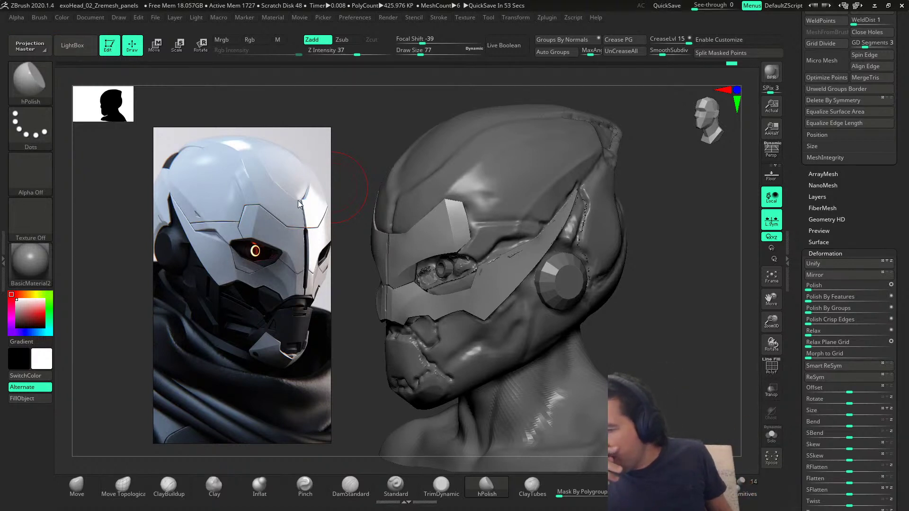
pyautogui.moveTo(544, 284)
pyautogui.mouseDown(button='right')
pyautogui.moveTo(492, 309)
pyautogui.moveTo(528, 314)
pyautogui.moveTo(530, 305)
pyautogui.mouseUp(button='right')
pyautogui.keyDown('alt'); pyautogui.moveTo(494, 311); pyautogui.dragTo(496, 320); pyautogui.keyUp('alt')
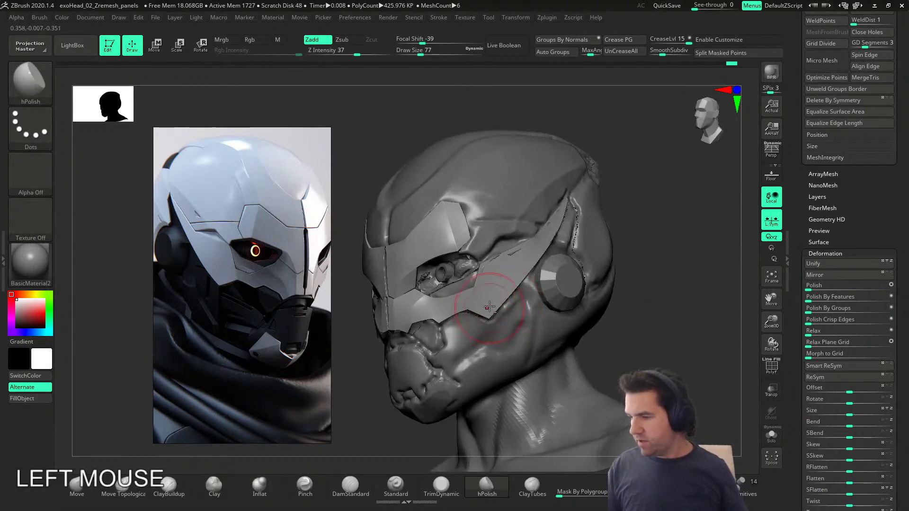
pyautogui.click(81, 483)
pyautogui.moveTo(489, 318); pyautogui.dragTo(506, 316)
# Step: Adjust the cheek panel's rear edge and side face beside the ear disc with the Move brush at draw size 101
pyautogui.press('s')
pyautogui.moveTo(519, 313); pyautogui.dragTo(493, 311, button='right')
pyautogui.moveTo(535, 283); pyautogui.dragTo(539, 279)
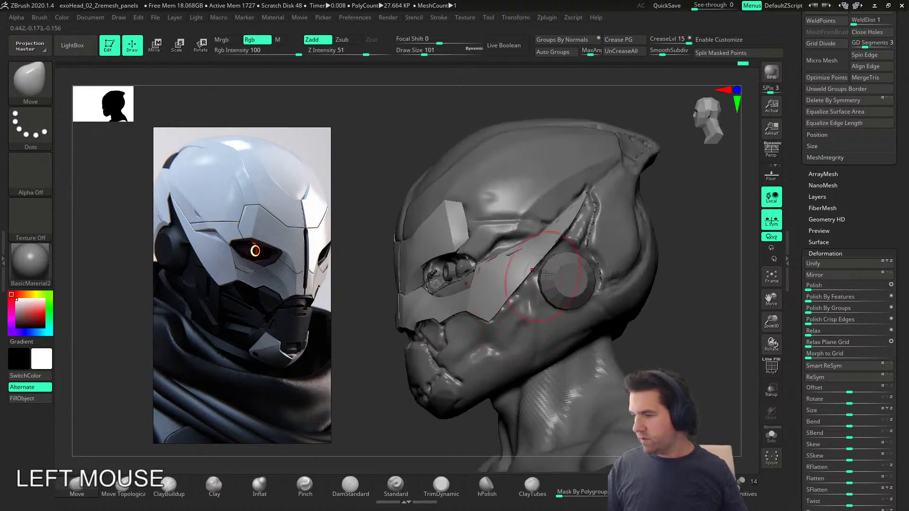
pyautogui.moveTo(549, 262); pyautogui.dragTo(569, 216, button='right')
pyautogui.moveTo(516, 251)
pyautogui.mouseDown(button='right')
pyautogui.moveTo(564, 245)
pyautogui.moveTo(515, 268)
pyautogui.mouseUp(button='right')
pyautogui.moveTo(536, 280); pyautogui.dragTo(523, 312, button='right')
pyautogui.moveTo(519, 266); pyautogui.dragTo(530, 261)
pyautogui.moveTo(552, 260)
pyautogui.mouseDown(button='right')
pyautogui.moveTo(562, 225)
pyautogui.moveTo(527, 227)
pyautogui.moveTo(578, 260)
pyautogui.moveTo(529, 296)
pyautogui.mouseUp(button='right')
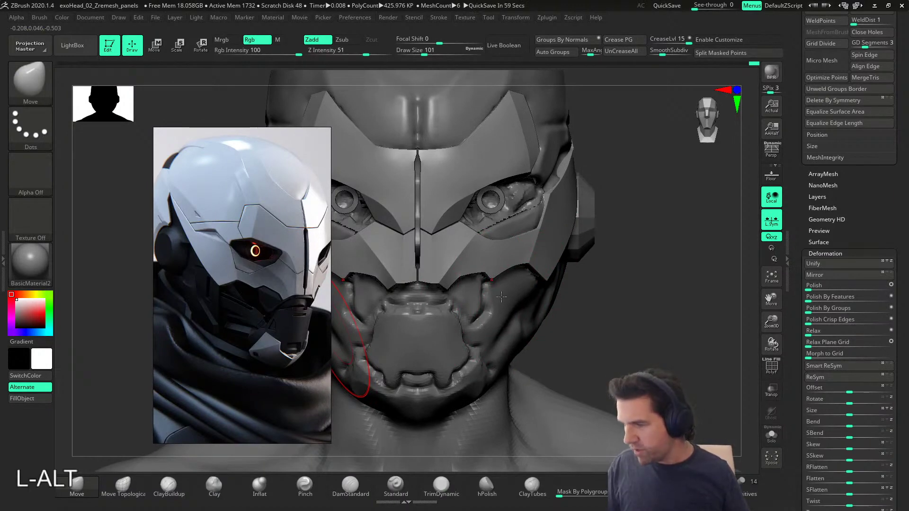
# Step: Isolate the brow and cheek panels subtool and change the Mask By Polygroups setting
pyautogui.keyDown('alt'); pyautogui.moveTo(498, 297); pyautogui.dragTo(338, 296, button='right'); pyautogui.keyUp('alt')
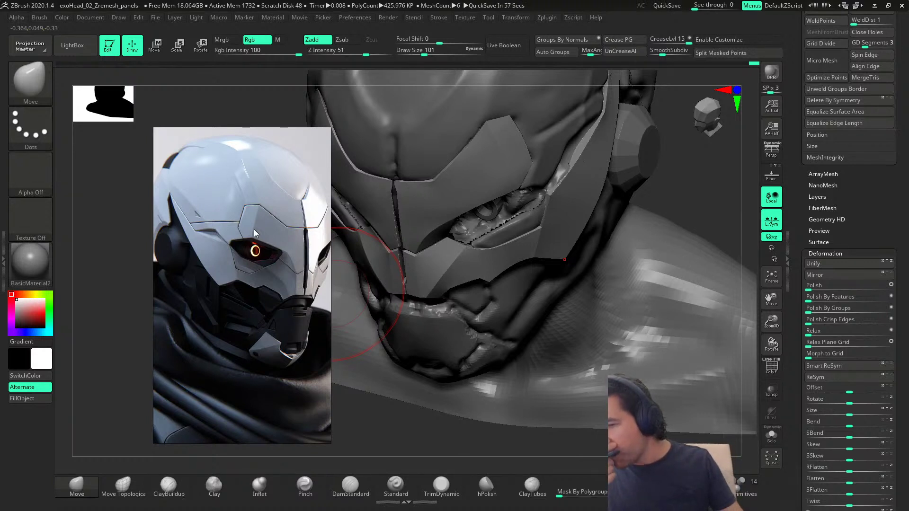
pyautogui.moveTo(535, 232)
pyautogui.mouseDown(button='right')
pyautogui.moveTo(597, 177)
pyautogui.moveTo(560, 268)
pyautogui.moveTo(532, 270)
pyautogui.moveTo(526, 240)
pyautogui.moveTo(491, 252)
pyautogui.mouseUp(button='right')
pyautogui.keyDown('alt'); pyautogui.click(529, 273); pyautogui.keyUp('alt')
pyautogui.click(772, 435)
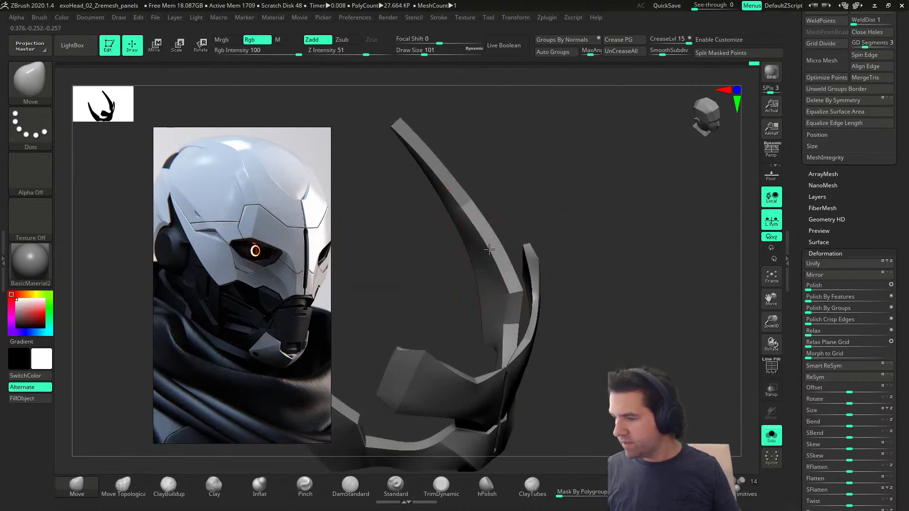
pyautogui.hotkey('ctrl', 'z')
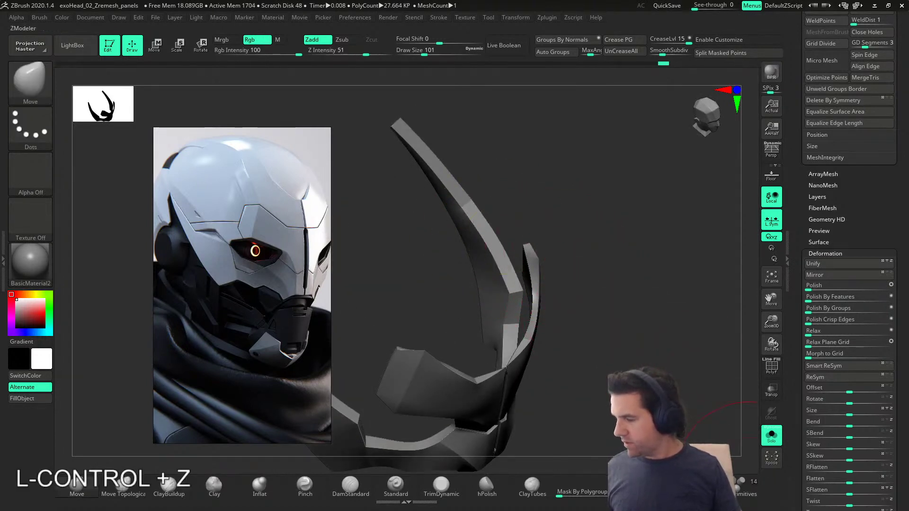
pyautogui.click(565, 493)
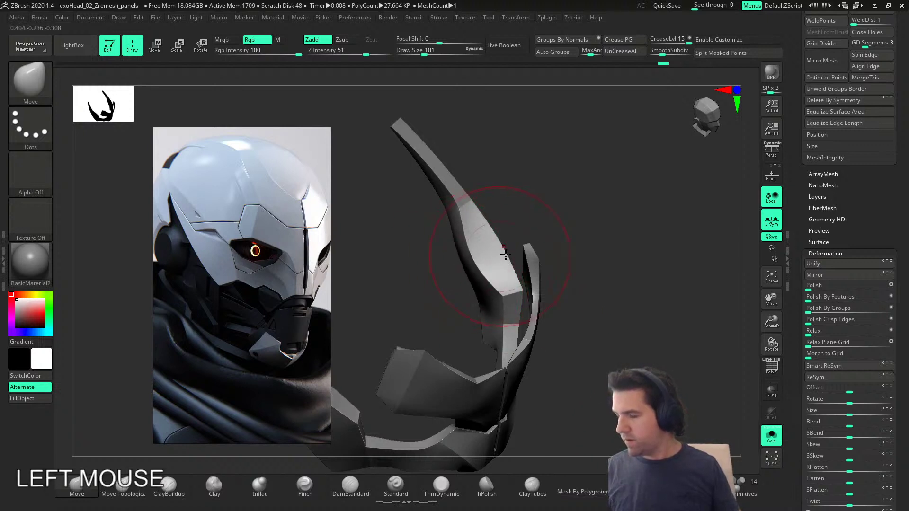
# Step: Try to pull out the cheek panel's upper rim behind the eye with the Move brush at draw size 101
pyautogui.moveTo(487, 263); pyautogui.dragTo(485, 256, button='right')
pyautogui.moveTo(485, 257); pyautogui.dragTo(496, 250)
pyautogui.moveTo(482, 251); pyautogui.dragTo(512, 251, button='right')
pyautogui.hotkey('ctrl', 'z')
# Step: Pull out the cheek panel's upper rim behind the eye with the Move brush at draw size 54, and show all subtools
pyautogui.press('s')
pyautogui.moveTo(502, 252)
pyautogui.mouseDown()
pyautogui.moveTo(493, 251)
pyautogui.moveTo(514, 243)
pyautogui.mouseUp()
pyautogui.moveTo(498, 274); pyautogui.dragTo(511, 269)
pyautogui.moveTo(483, 223); pyautogui.dragTo(518, 277, button='right')
pyautogui.keyDown('shift'); pyautogui.moveTo(420, 237); pyautogui.dragTo(414, 241); pyautogui.keyUp('shift')
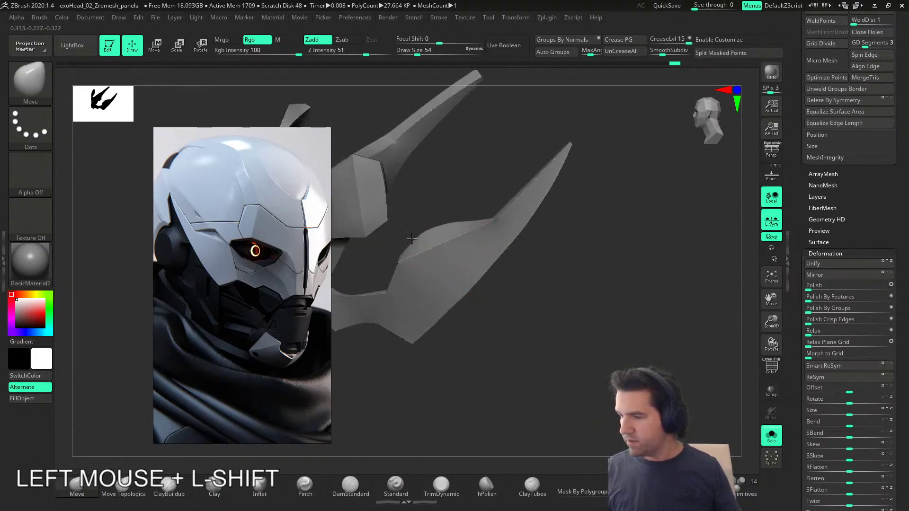
pyautogui.click(772, 431)
pyautogui.moveTo(589, 308); pyautogui.dragTo(598, 322, button='right')
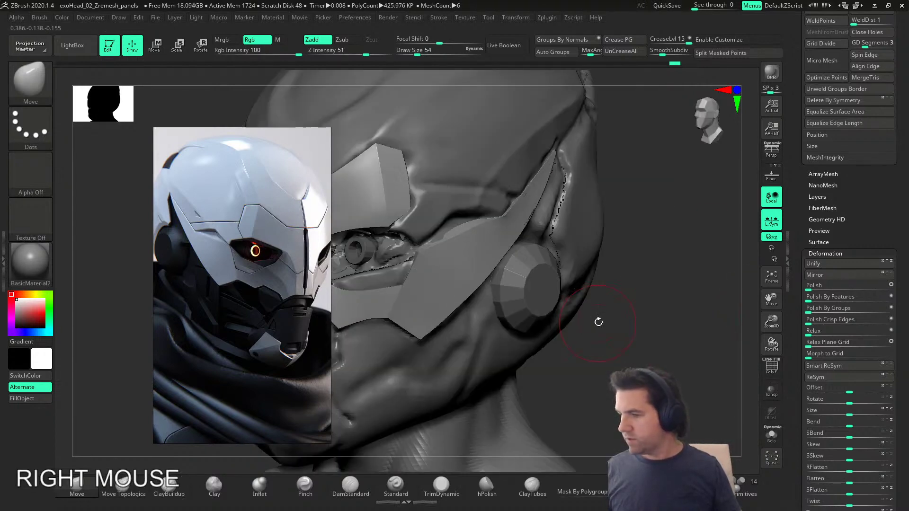
# Step: Try to carve along the helmet shell's edge above the cheek panel with the DamStandard brush at draw size 54
pyautogui.keyDown('alt'); pyautogui.click(467, 235); pyautogui.keyUp('alt')
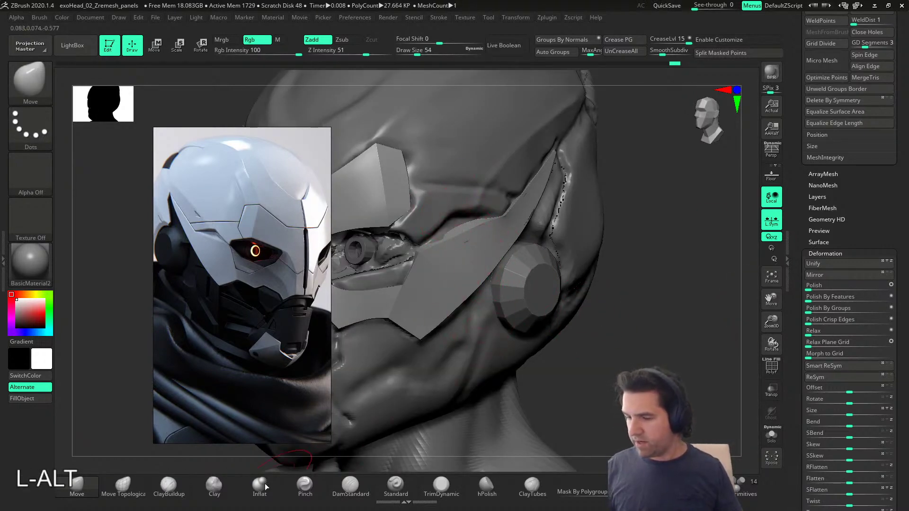
pyautogui.click(350, 485)
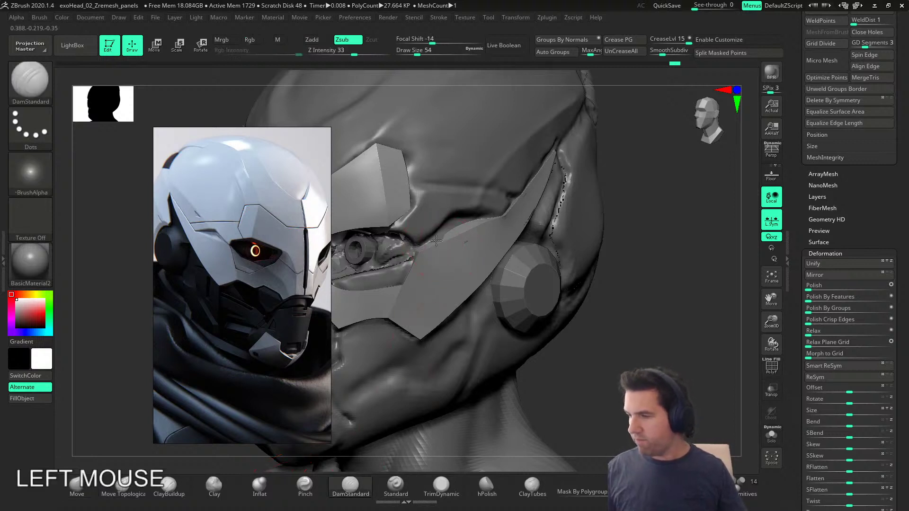
pyautogui.keyDown('alt'); pyautogui.click(491, 141); pyautogui.keyUp('alt')
pyautogui.hotkey('ctrl', 'z')
pyautogui.moveTo(505, 215); pyautogui.dragTo(449, 232)
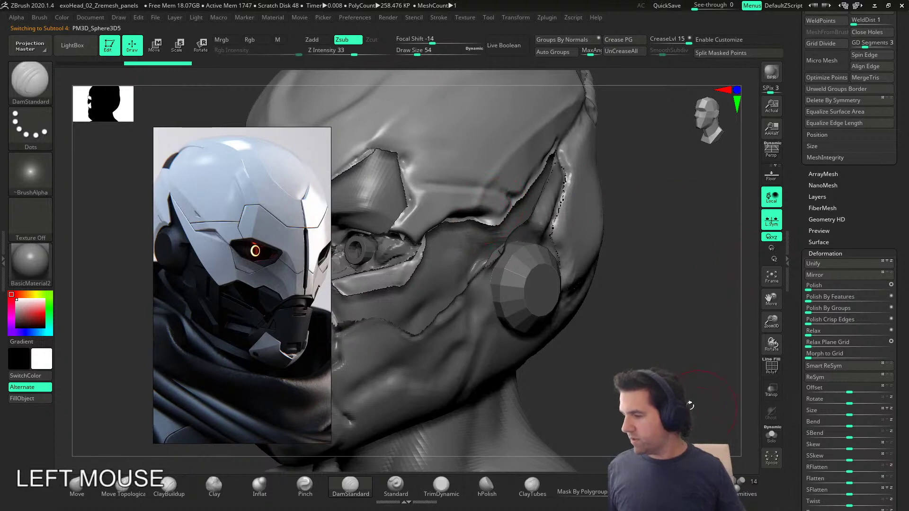
# Step: Show the hidden PM3D_Sphere3D4 panels subtool again and make it active
pyautogui.moveTo(653, 367)
pyautogui.keyDown('ctrl'); pyautogui.mouseDown(button='right')
pyautogui.moveTo(606, 376)
pyautogui.moveTo(663, 367)
pyautogui.mouseUp(button='right'); pyautogui.keyUp('ctrl')
pyautogui.moveTo(793, 387); pyautogui.dragTo(795, 355)
pyautogui.moveTo(798, 278); pyautogui.dragTo(801, 365)
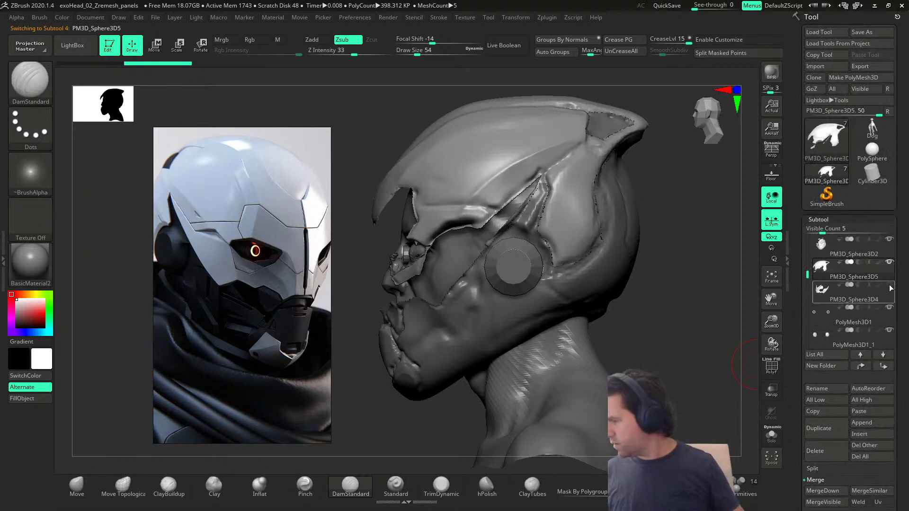
pyautogui.click(852, 291)
pyautogui.moveTo(732, 305); pyautogui.dragTo(478, 253, button='right')
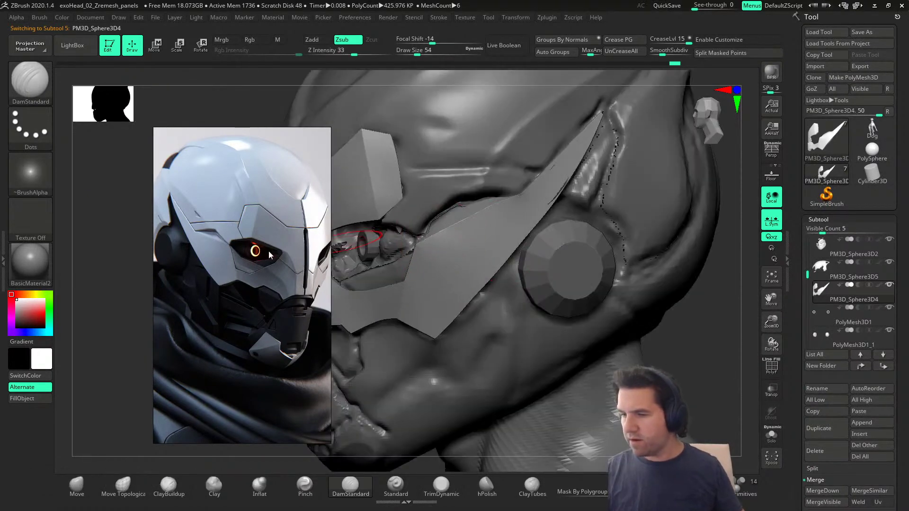
# Step: Select the helmet shell, touch up its edge above the cheek panel with DamStandard, and reposition the reference image
pyautogui.keyDown('alt'); pyautogui.click(452, 190); pyautogui.keyUp('alt')
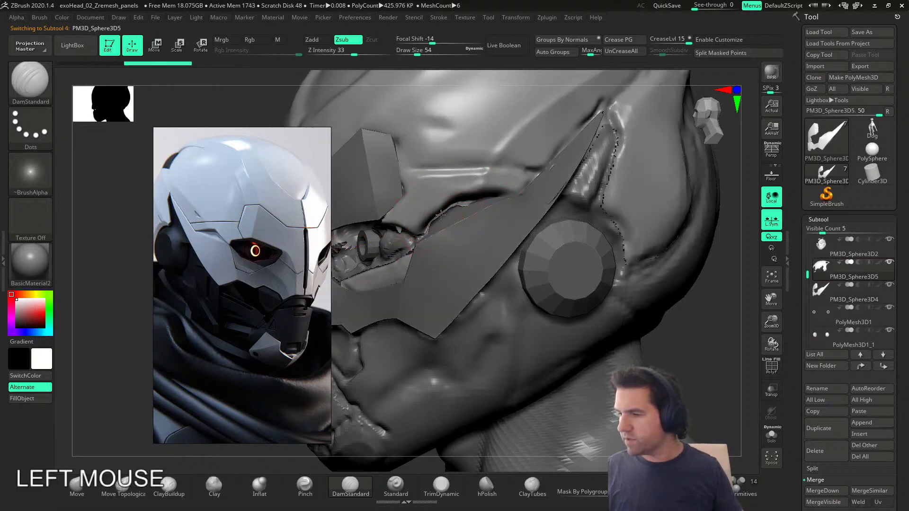
pyautogui.keyDown('alt'); pyautogui.click(502, 187); pyautogui.keyUp('alt')
pyautogui.moveTo(499, 187); pyautogui.dragTo(599, 336, button='right')
pyautogui.keyDown('shift'); pyautogui.moveTo(263, 243); pyautogui.dragTo(264, 238); pyautogui.keyUp('shift')
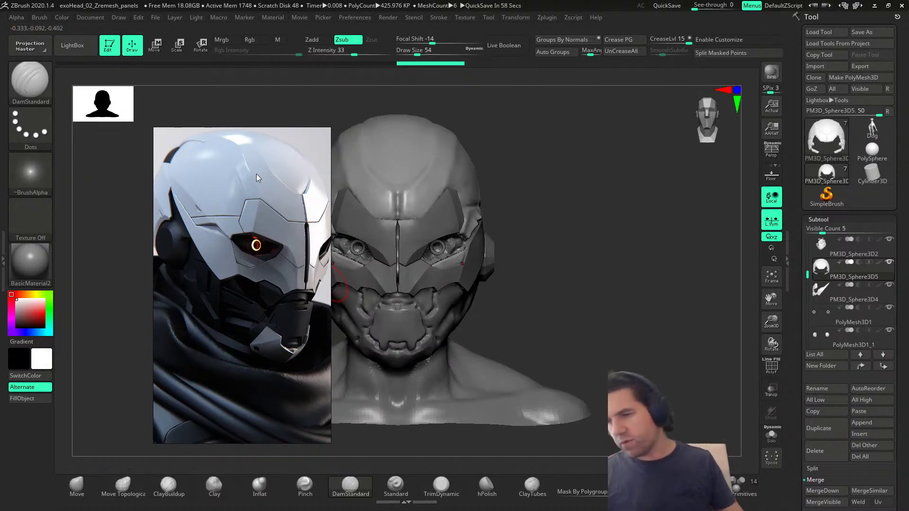
# Step: Check the helmet's front against the reference and make the brow and cheek panels subtool active
pyautogui.moveTo(563, 175); pyautogui.dragTo(606, 153, button='right')
pyautogui.keyDown('alt'); pyautogui.moveTo(621, 255); pyautogui.dragTo(563, 293, button='right'); pyautogui.keyUp('alt')
pyautogui.keyDown('alt'); pyautogui.moveTo(616, 303); pyautogui.dragTo(601, 259, button='right'); pyautogui.keyUp('alt')
pyautogui.keyDown('alt'); pyautogui.moveTo(522, 295); pyautogui.dragTo(504, 303, button='right'); pyautogui.keyUp('alt')
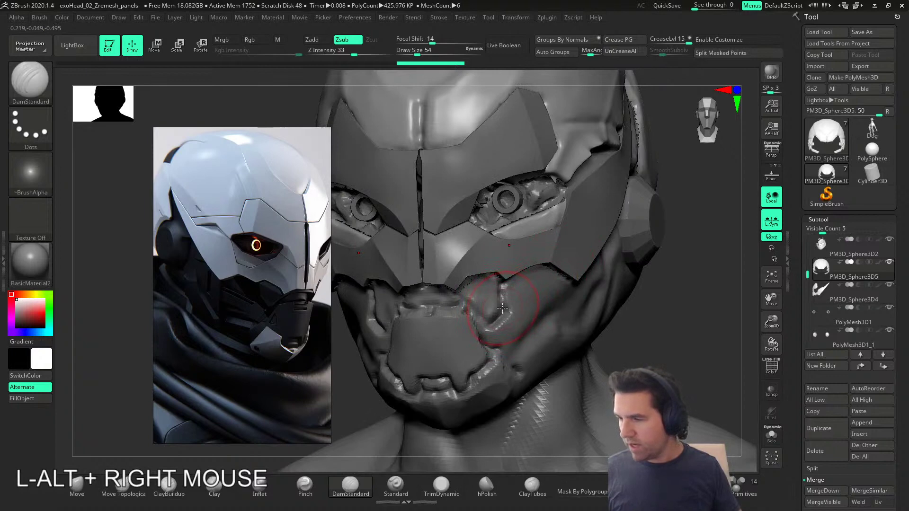
pyautogui.moveTo(500, 309); pyautogui.dragTo(367, 252, button='right')
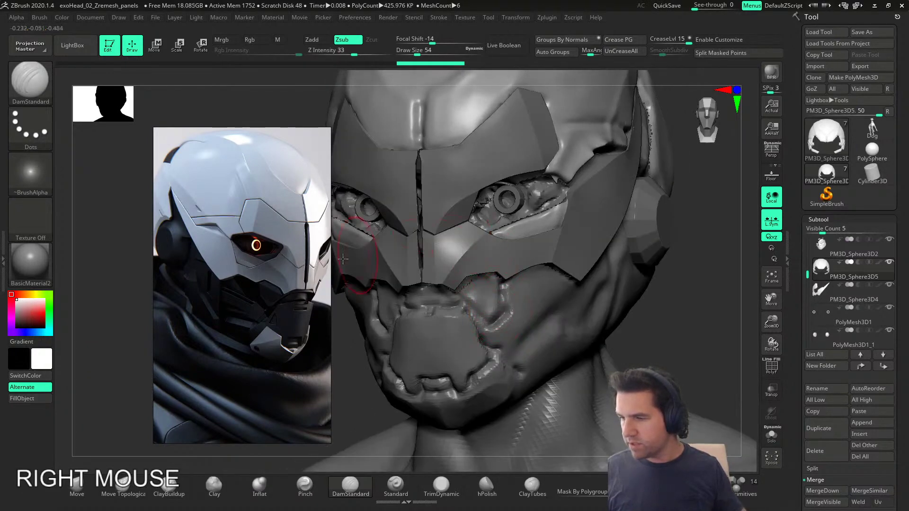
pyautogui.keyDown('alt'); pyautogui.click(386, 222); pyautogui.keyUp('alt')
pyautogui.keyDown('alt'); pyautogui.moveTo(367, 426); pyautogui.dragTo(361, 453, button='right'); pyautogui.keyUp('alt')
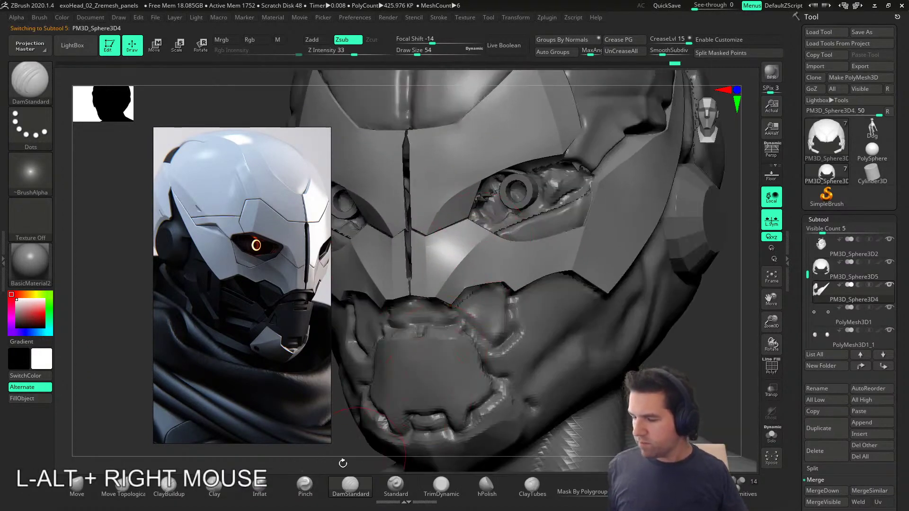
# Step: Reshape the brow panel's small facet beside the inner eye corner with the Move brush at draw size 33
pyautogui.click(76, 485)
pyautogui.moveTo(469, 244)
pyautogui.keyDown('alt'); pyautogui.mouseDown(button='right')
pyautogui.moveTo(475, 239)
pyautogui.moveTo(449, 184)
pyautogui.mouseUp(button='right'); pyautogui.keyUp('alt')
pyautogui.moveTo(448, 185); pyautogui.dragTo(444, 181)
pyautogui.moveTo(450, 190); pyautogui.dragTo(426, 199, button='right')
pyautogui.moveTo(438, 189); pyautogui.dragTo(433, 186)
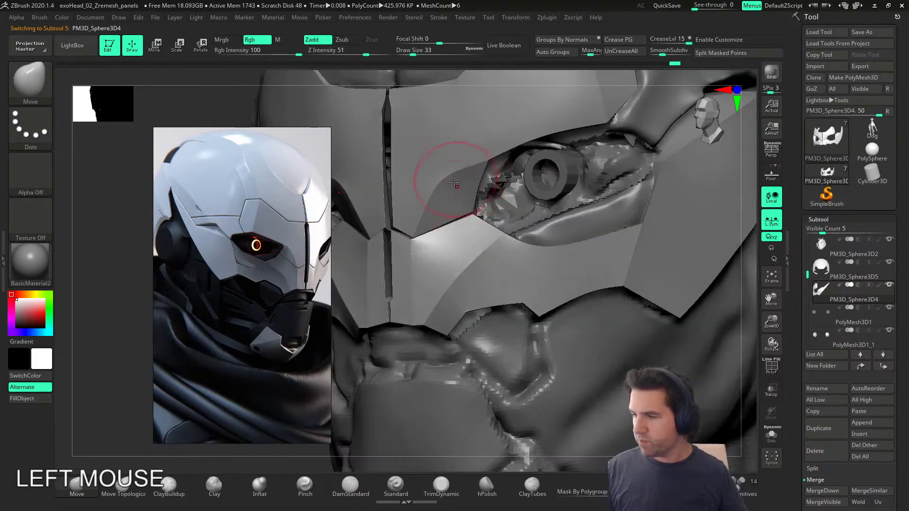
pyautogui.moveTo(412, 199); pyautogui.dragTo(433, 204, button='right')
pyautogui.moveTo(434, 204); pyautogui.dragTo(439, 199)
pyautogui.moveTo(448, 199); pyautogui.dragTo(435, 198, button='right')
# Step: Fine-tune the nose-side crease of the inner-eye facet with the Move brush at draw size 20
pyautogui.press('s')
pyautogui.moveTo(457, 193); pyautogui.dragTo(449, 192)
pyautogui.moveTo(450, 192); pyautogui.dragTo(433, 197, button='right')
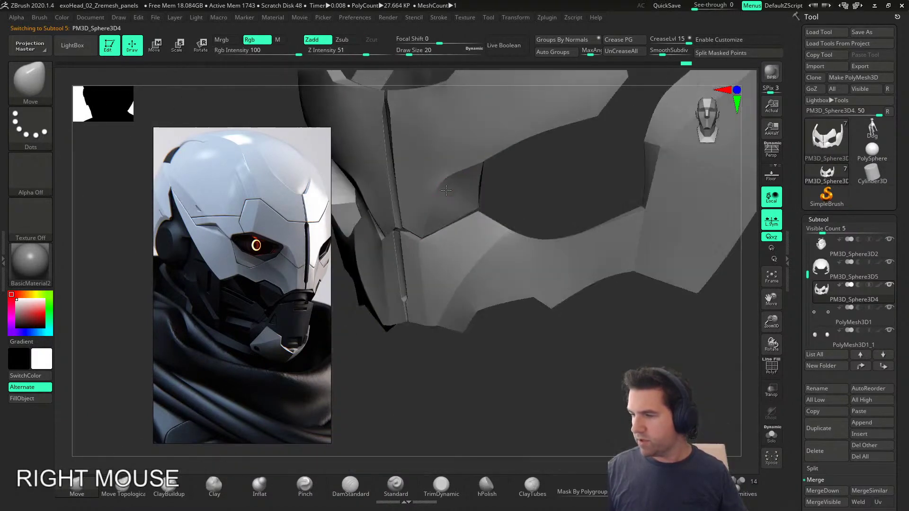
pyautogui.moveTo(435, 194); pyautogui.dragTo(440, 198)
pyautogui.moveTo(439, 199); pyautogui.dragTo(453, 212, button='right')
# Step: Shift the middle of the inner-eye facet with the Move brush at draw size 39
pyautogui.press('s')
pyautogui.moveTo(455, 212); pyautogui.dragTo(463, 211)
pyautogui.moveTo(475, 208); pyautogui.dragTo(488, 207, button='right')
pyautogui.moveTo(469, 203); pyautogui.dragTo(467, 199)
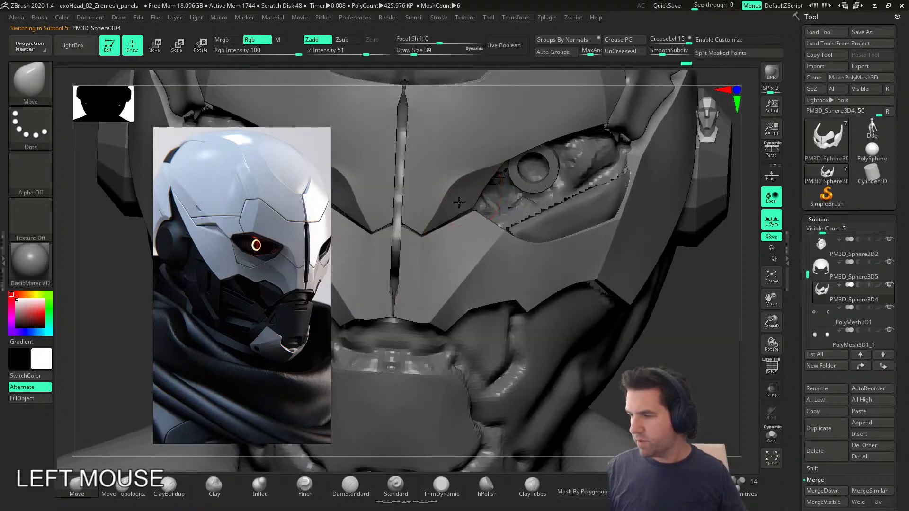
pyautogui.moveTo(480, 203); pyautogui.dragTo(471, 206, button='right')
pyautogui.moveTo(471, 206); pyautogui.dragTo(469, 202)
pyautogui.moveTo(474, 204); pyautogui.dragTo(480, 205, button='right')
pyautogui.moveTo(469, 204); pyautogui.dragTo(466, 201)
# Step: Refine the inner-eye facet's upper corner and its rim along the eye opening with the Move brush at draw size 39
pyautogui.moveTo(474, 199); pyautogui.dragTo(426, 185, button='right')
pyautogui.moveTo(449, 180); pyautogui.dragTo(452, 178)
pyautogui.moveTo(452, 177)
pyautogui.mouseDown(button='right')
pyautogui.moveTo(444, 191)
pyautogui.moveTo(481, 189)
pyautogui.moveTo(495, 217)
pyautogui.mouseUp(button='right')
pyautogui.moveTo(458, 211); pyautogui.dragTo(445, 206)
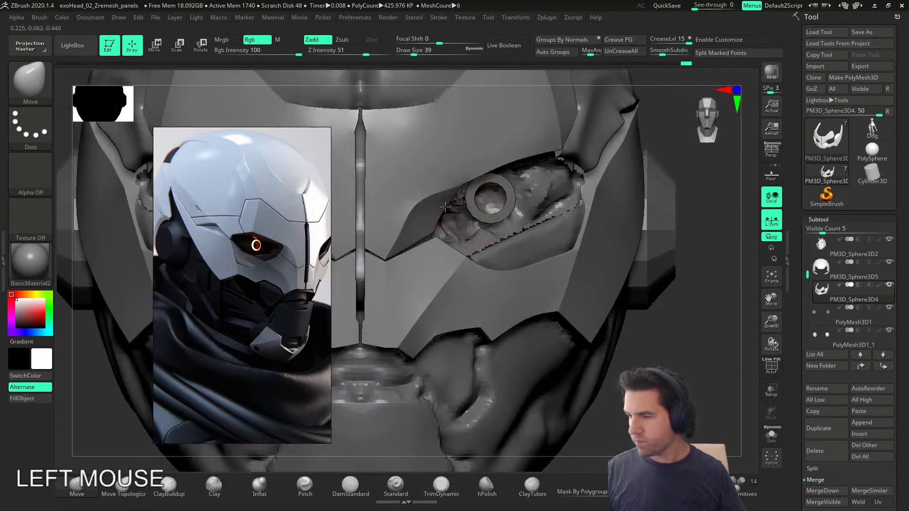
pyautogui.moveTo(433, 221)
pyautogui.mouseDown(button='right')
pyautogui.moveTo(426, 173)
pyautogui.moveTo(449, 181)
pyautogui.mouseUp(button='right')
pyautogui.moveTo(447, 178); pyautogui.dragTo(444, 175)
pyautogui.moveTo(445, 177)
pyautogui.mouseDown(button='right')
pyautogui.moveTo(468, 187)
pyautogui.moveTo(437, 191)
pyautogui.mouseUp(button='right')
pyautogui.moveTo(434, 191); pyautogui.dragTo(431, 190)
# Step: Adjust the inner-eye facet's lower corner above the cheek panel, reducing the Move brush to draw size 18
pyautogui.moveTo(432, 191); pyautogui.dragTo(456, 220, button='right')
pyautogui.moveTo(443, 243); pyautogui.dragTo(439, 240)
pyautogui.moveTo(444, 244)
pyautogui.mouseDown(button='right')
pyautogui.moveTo(461, 261)
pyautogui.moveTo(443, 262)
pyautogui.mouseUp(button='right')
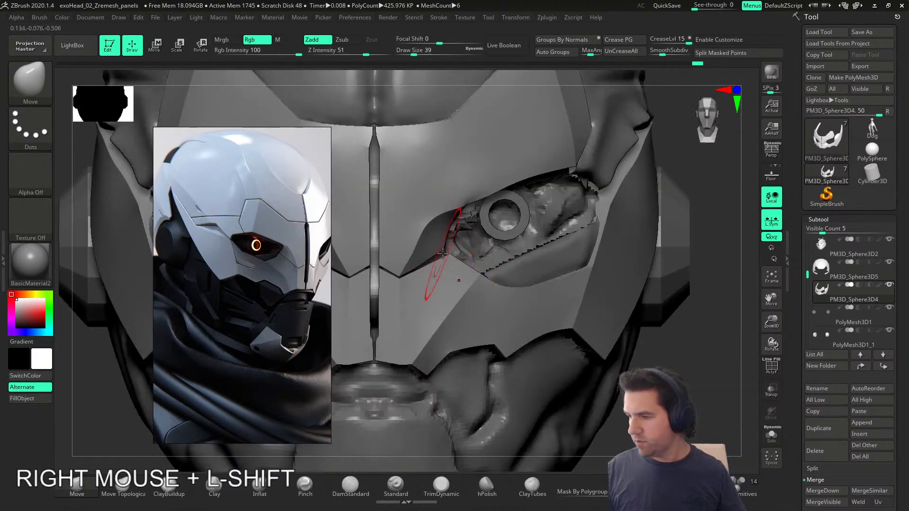
pyautogui.click(440, 262)
pyautogui.press('s')
pyautogui.moveTo(456, 243); pyautogui.dragTo(452, 244)
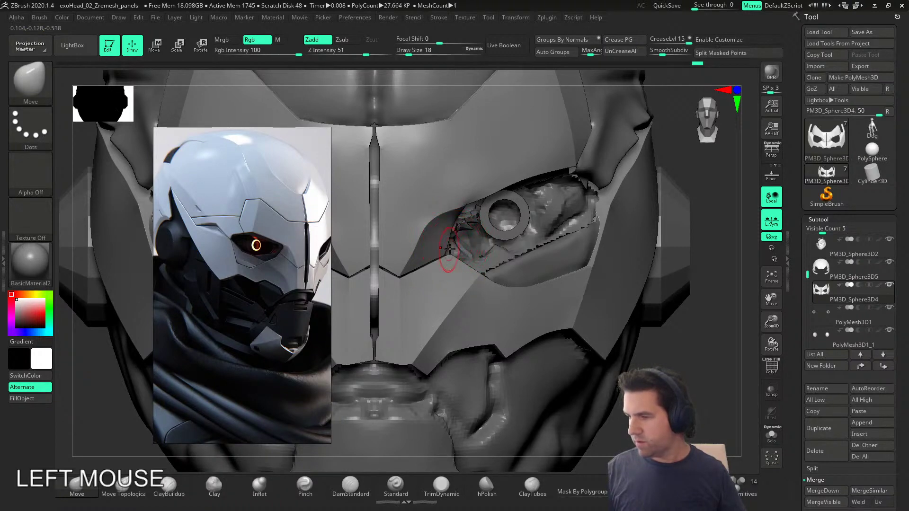
# Step: Try to smooth the brow and cheek panels with the Polish By Features deformation
pyautogui.scroll(-8, 791, 342)
pyautogui.moveTo(799, 439); pyautogui.dragTo(824, 302)
pyautogui.click(823, 290)
pyautogui.keyDown('alt'); pyautogui.moveTo(619, 355); pyautogui.dragTo(608, 362, button='right'); pyautogui.keyUp('alt')
pyautogui.moveTo(608, 362); pyautogui.dragTo(592, 380, button='right')
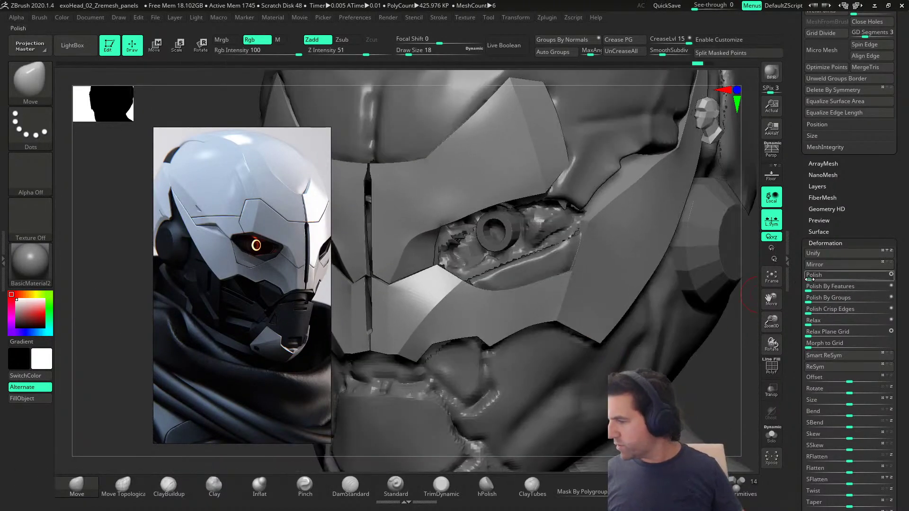
pyautogui.moveTo(808, 289); pyautogui.dragTo(810, 290)
pyautogui.hotkey('ctrl', 'z')
# Step: Smooth the brow and cheek panels with the Polish By Groups deformation
pyautogui.click(807, 302)
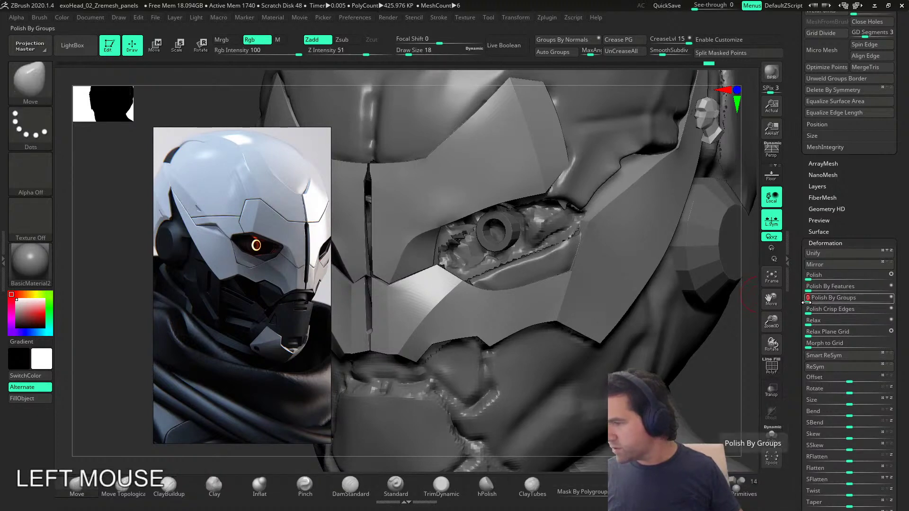
pyautogui.click(807, 302)
pyautogui.click(807, 302)
# Step: Save the polished panels by replacing the exoHead_02_Zremesh_panels project file
pyautogui.moveTo(615, 261)
pyautogui.mouseDown(button='right')
pyautogui.moveTo(537, 255)
pyautogui.moveTo(548, 227)
pyautogui.moveTo(496, 252)
pyautogui.moveTo(495, 279)
pyautogui.moveTo(594, 325)
pyautogui.moveTo(527, 368)
pyautogui.moveTo(571, 371)
pyautogui.mouseUp(button='right')
pyautogui.hotkey('ctrl', 's')
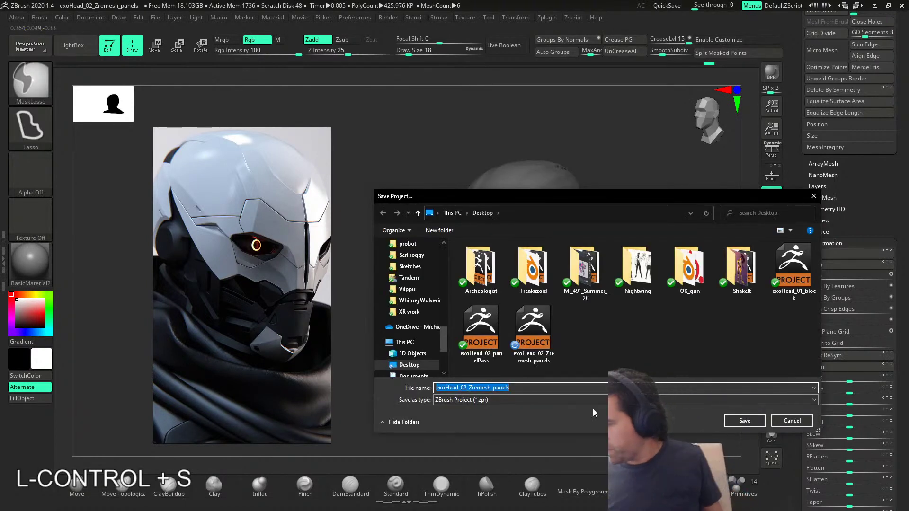
pyautogui.click(750, 421)
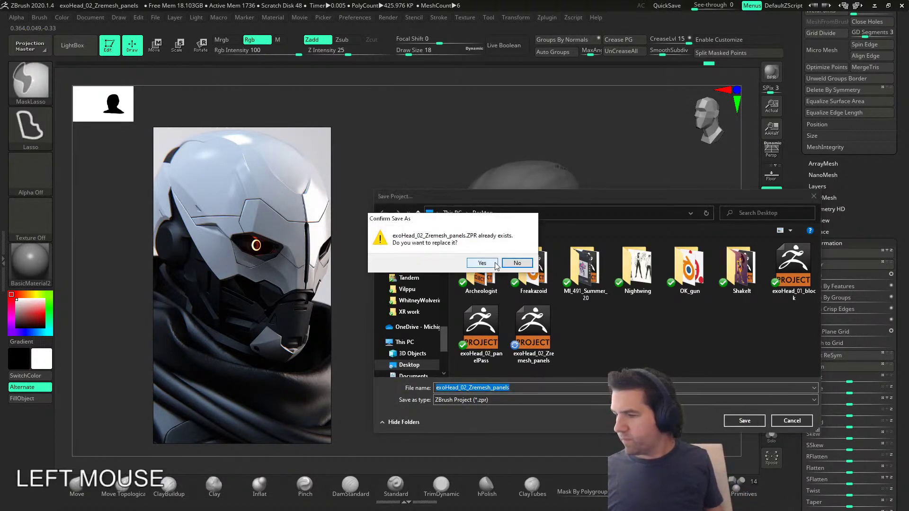
pyautogui.click(482, 263)
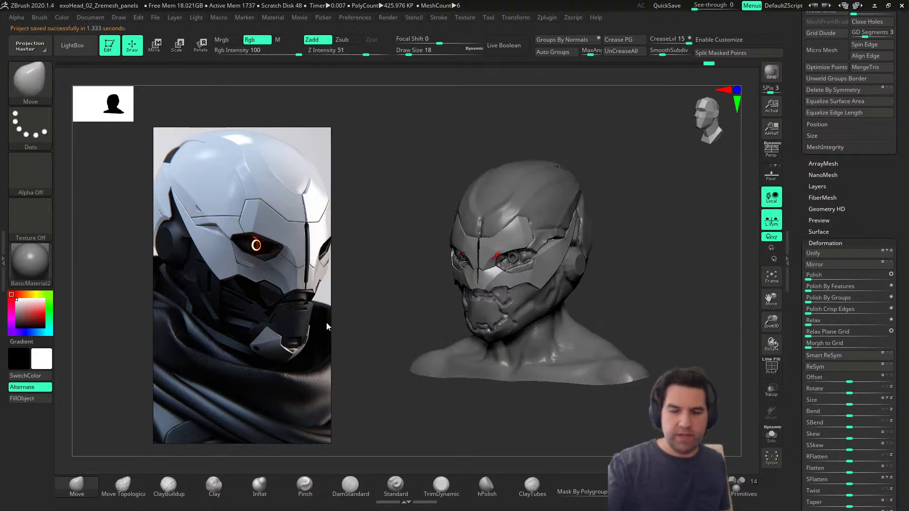